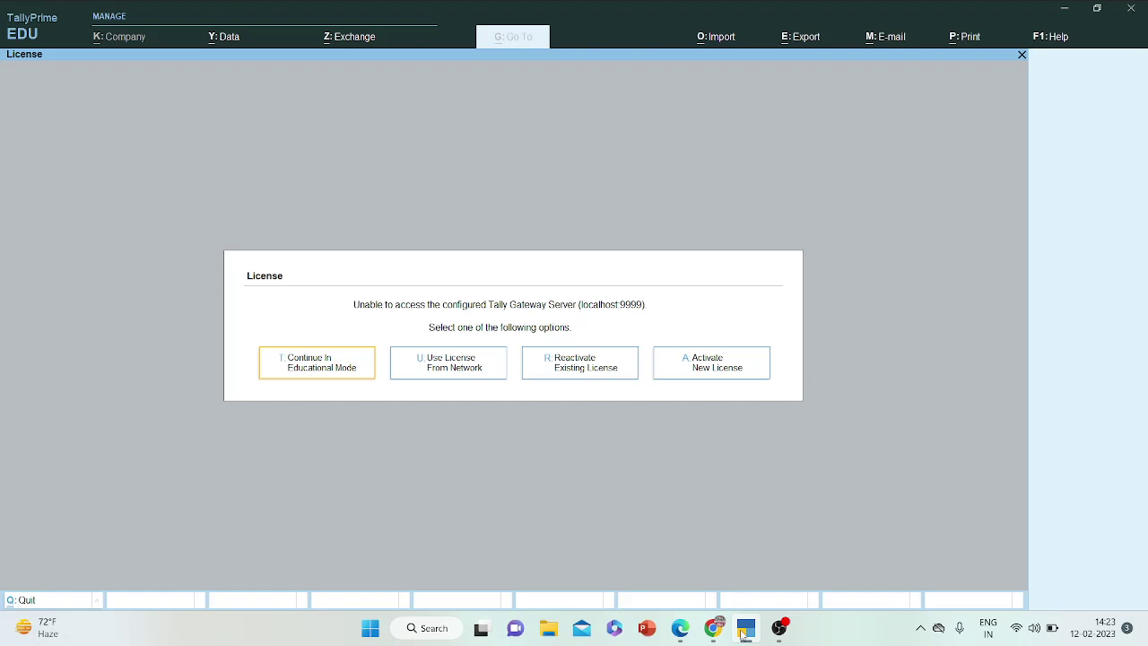
- Check the company particulars in the exercise PDF in Edge and continue in Educational Mode in TallyPrime
{"action": "left_click", "coordinate": [680, 629]}
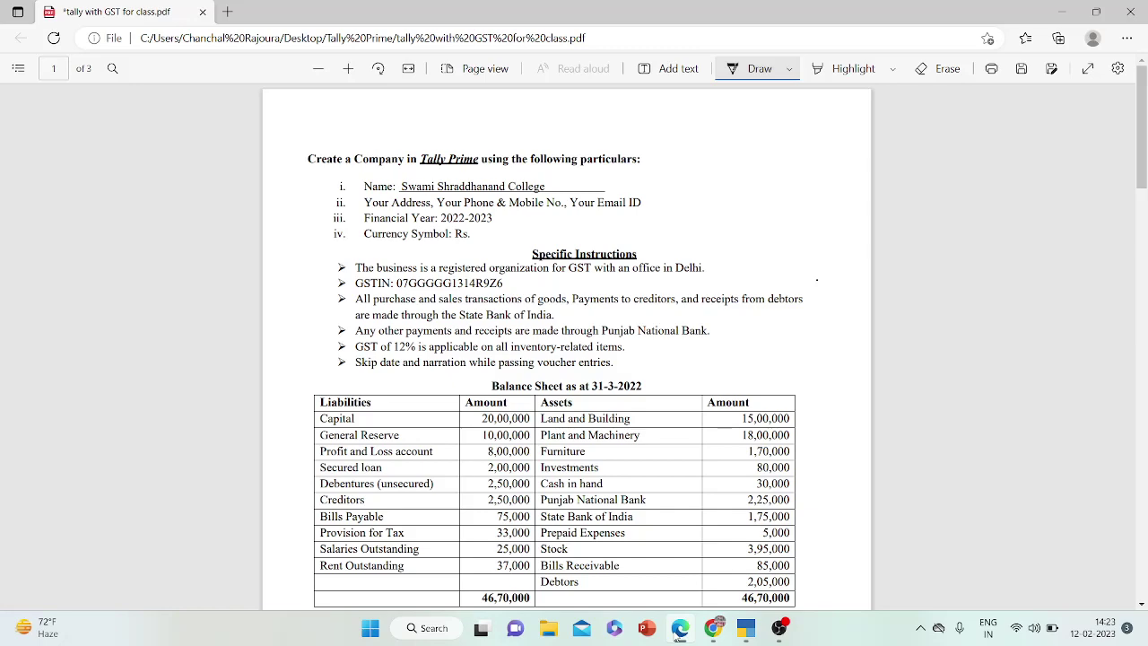
{"action": "left_click", "coordinate": [679, 630]}
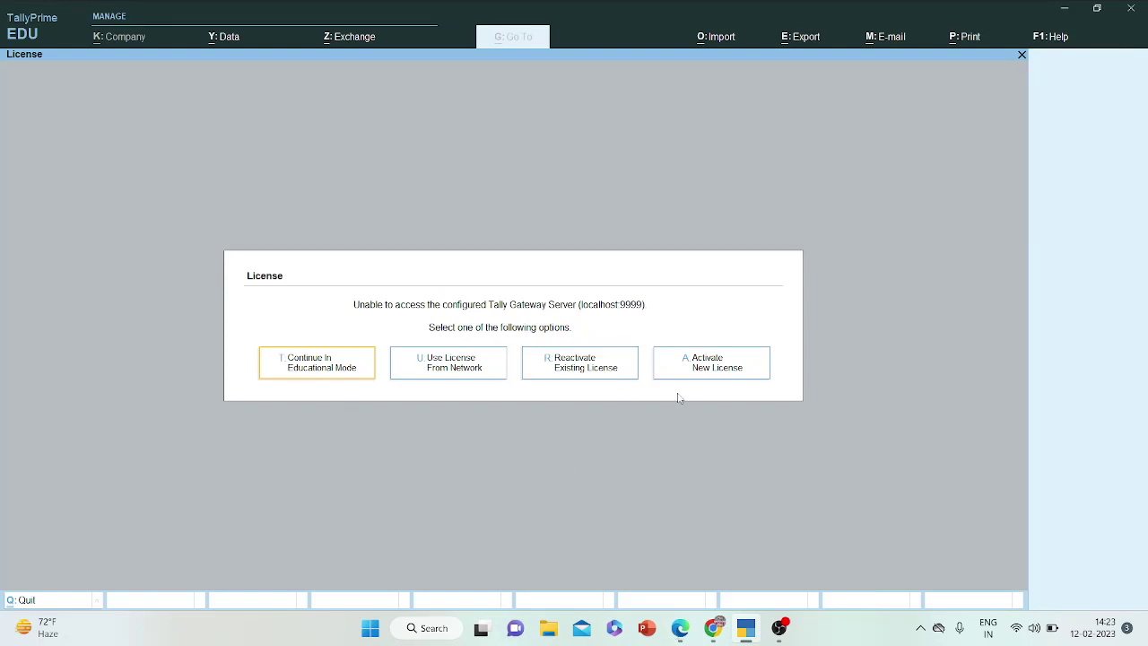
{"action": "left_click", "coordinate": [318, 373]}
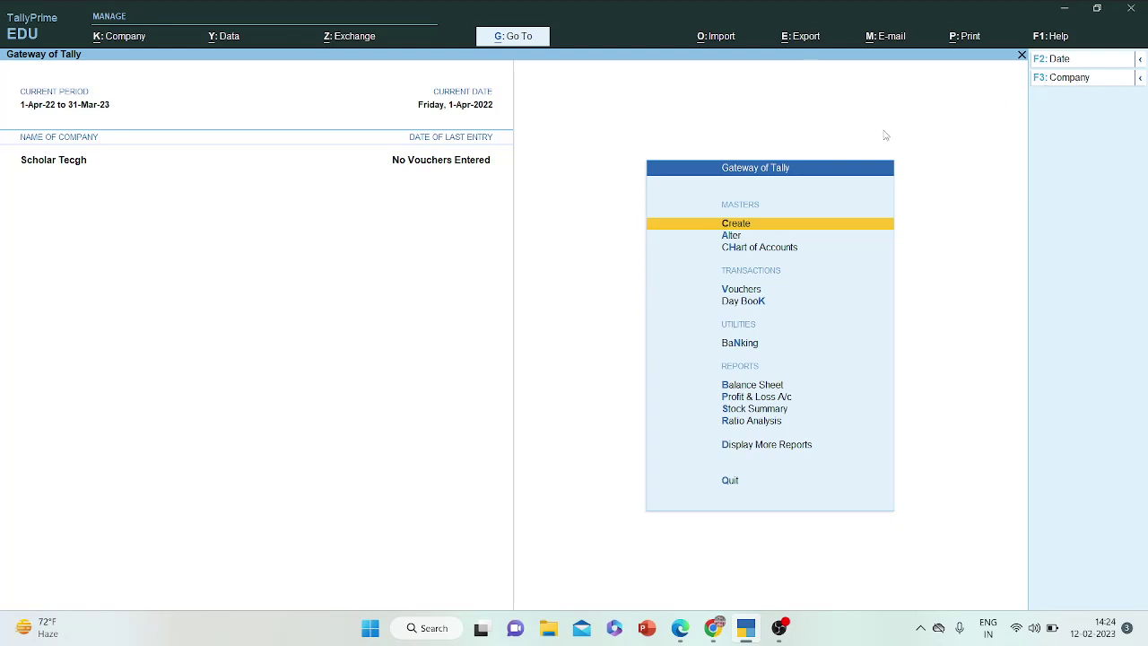
- Open the form for creating a new company by way of changing company during master creation
{"action": "key", "text": "Return"}
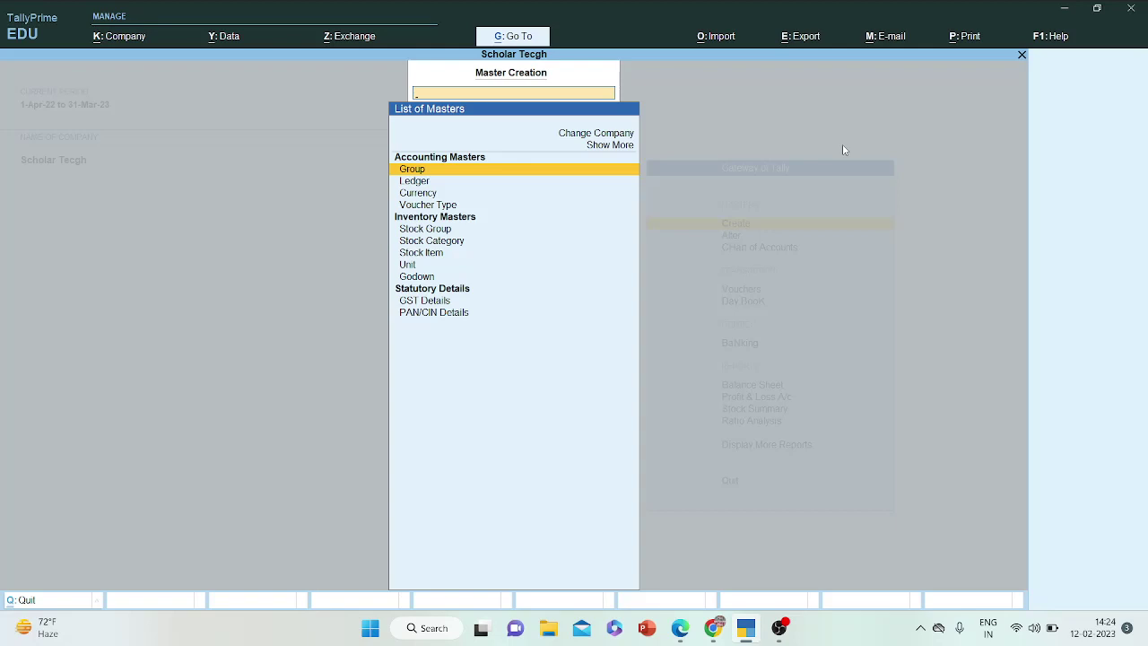
{"action": "key", "text": "Up"}
{"action": "key", "text": "Up"}
{"action": "key", "text": "Up"}
{"action": "key", "text": "Return"}
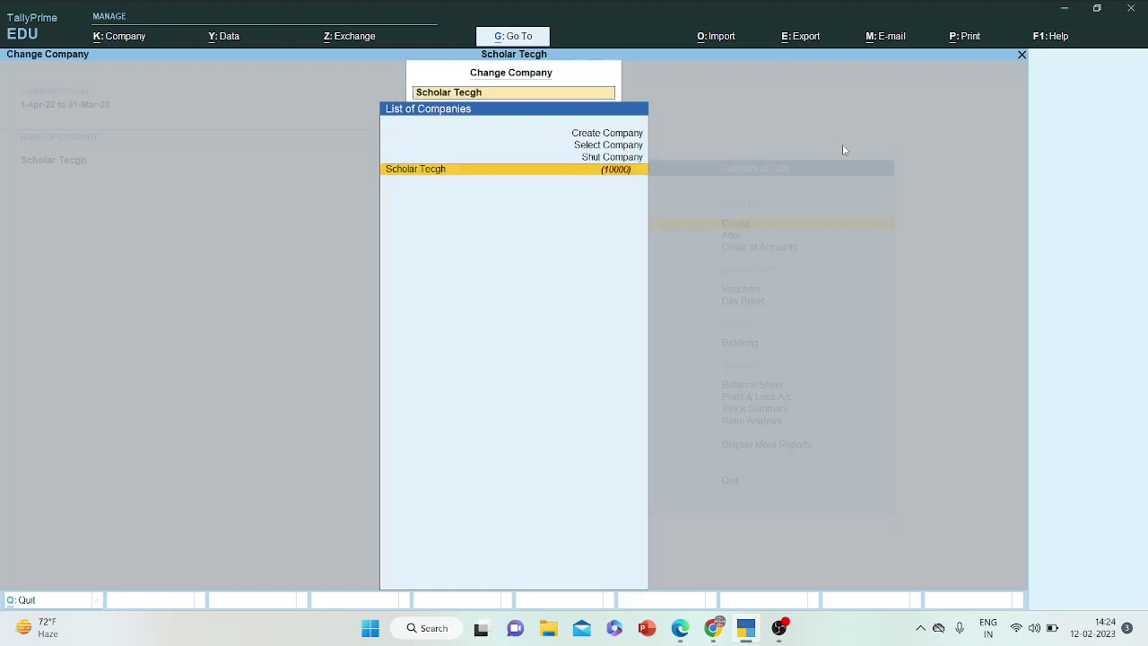
{"action": "key", "text": "Up"}
{"action": "key", "text": "Up"}
{"action": "key", "text": "Up"}
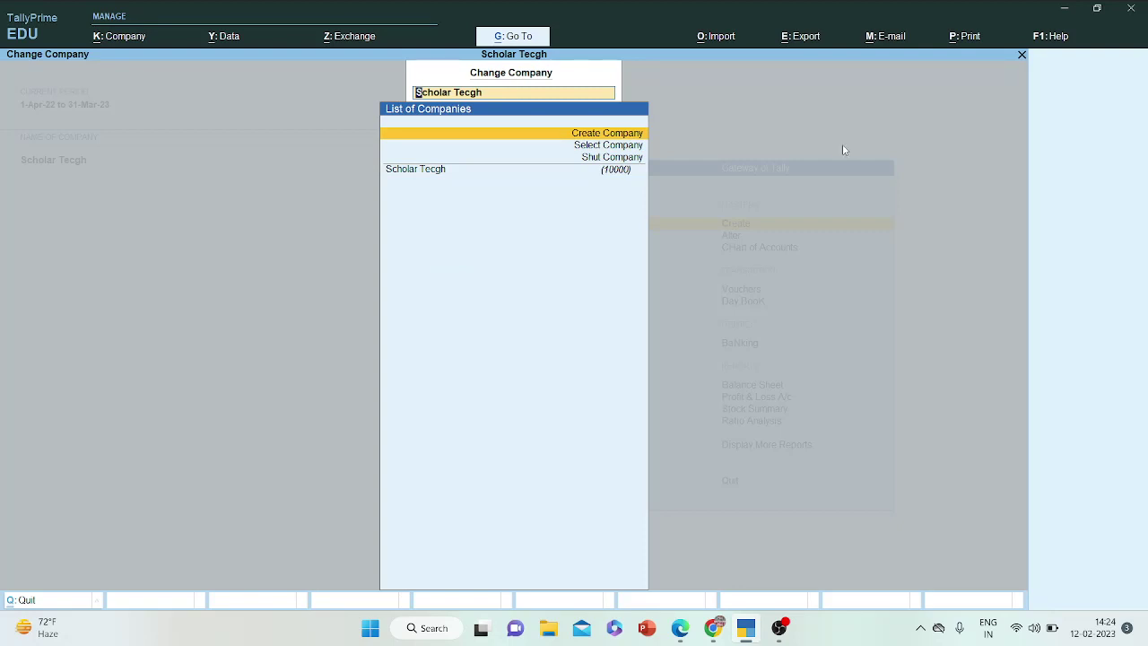
{"action": "key", "text": "Return"}
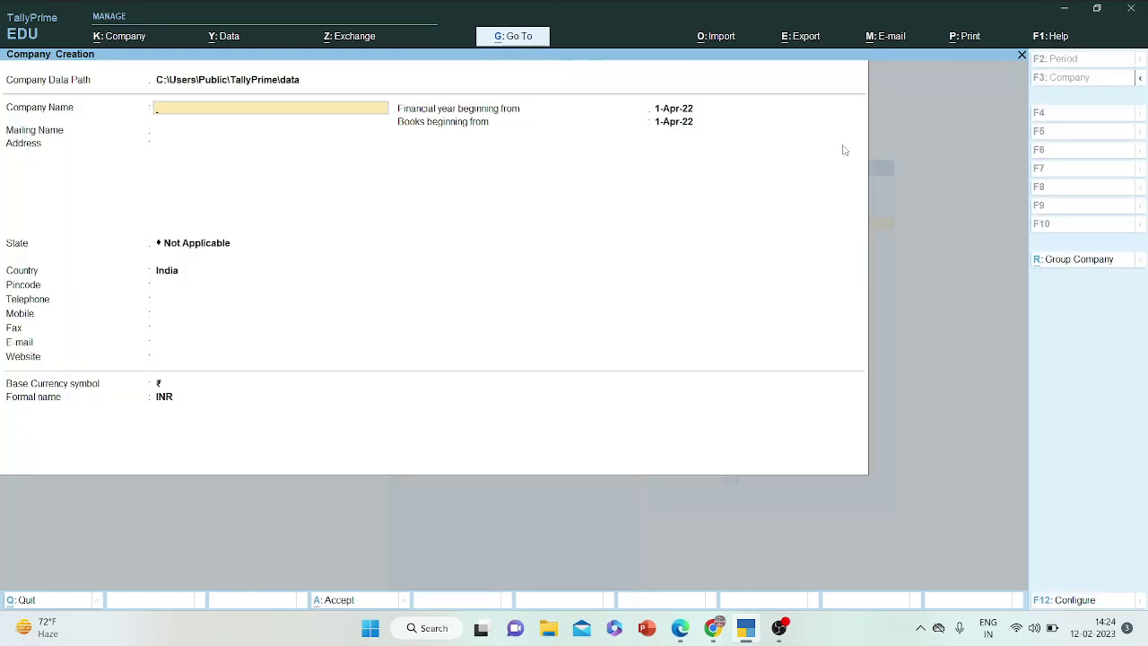
- Consult the exercise PDF and set the company name and mailing name to Swami Shraddhanand College Online
{"action": "left_click", "coordinate": [678, 628]}
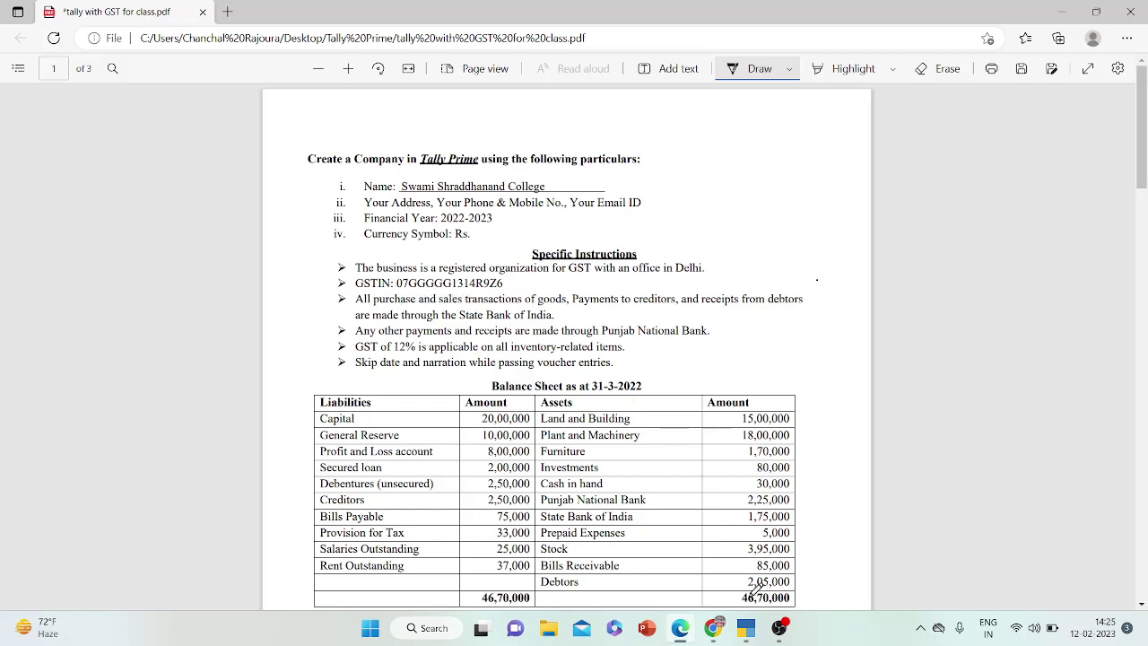
{"action": "left_click", "coordinate": [756, 632]}
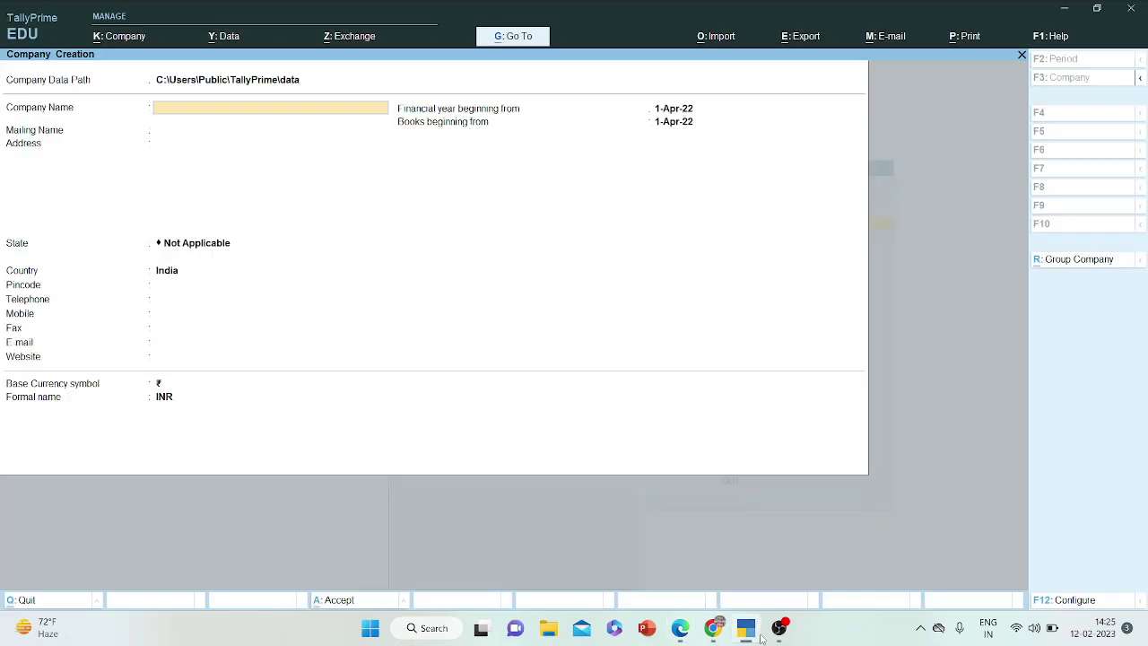
{"action": "key", "text": "Return"}
{"action": "type", "text": "Swami Shraddhanand"}
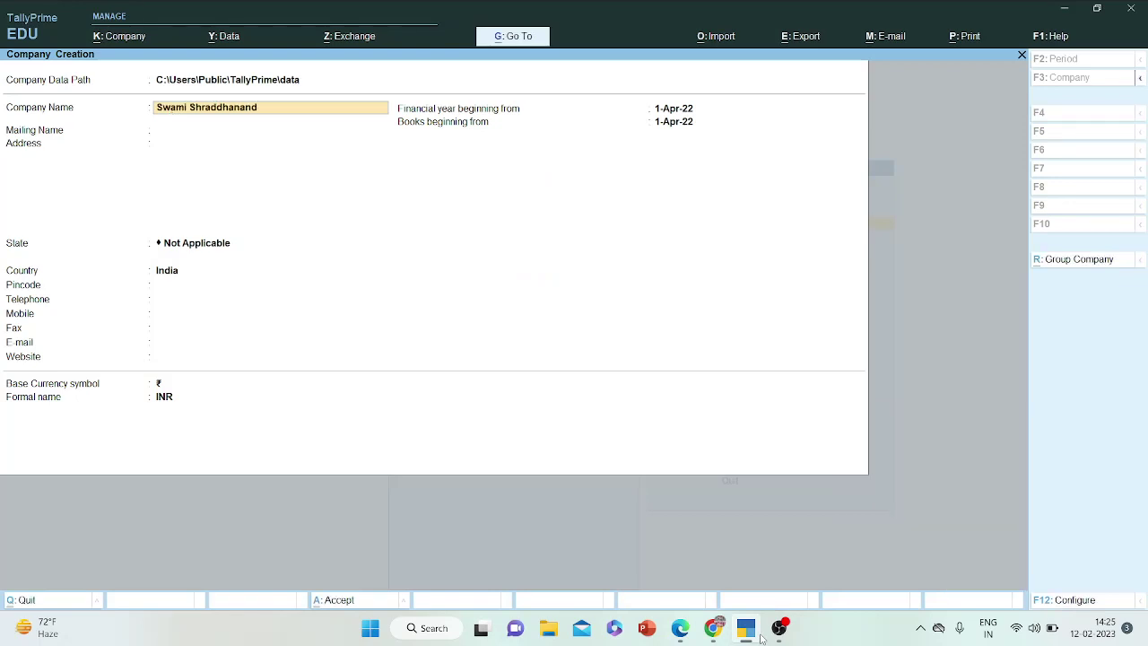
{"action": "type", "text": " College Online"}
{"action": "key", "text": "Return"}
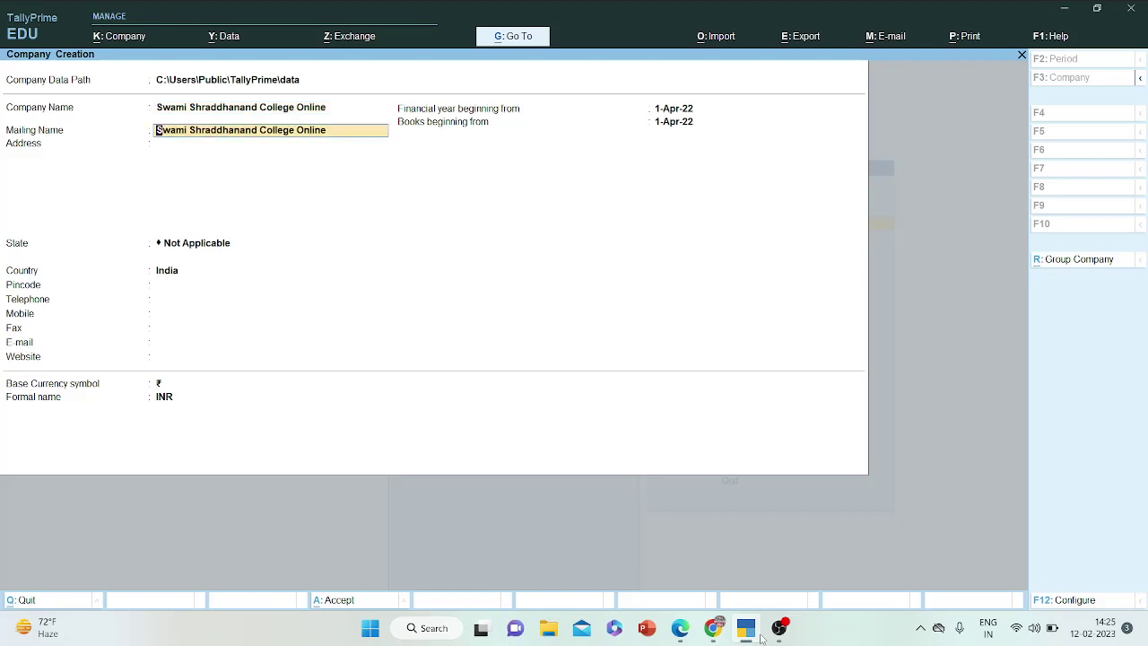
{"action": "key", "text": "Return"}
- Leave the company's address and telephone blank, set the state to Delhi, and enter the postal pincode
{"action": "key", "text": "Return"}
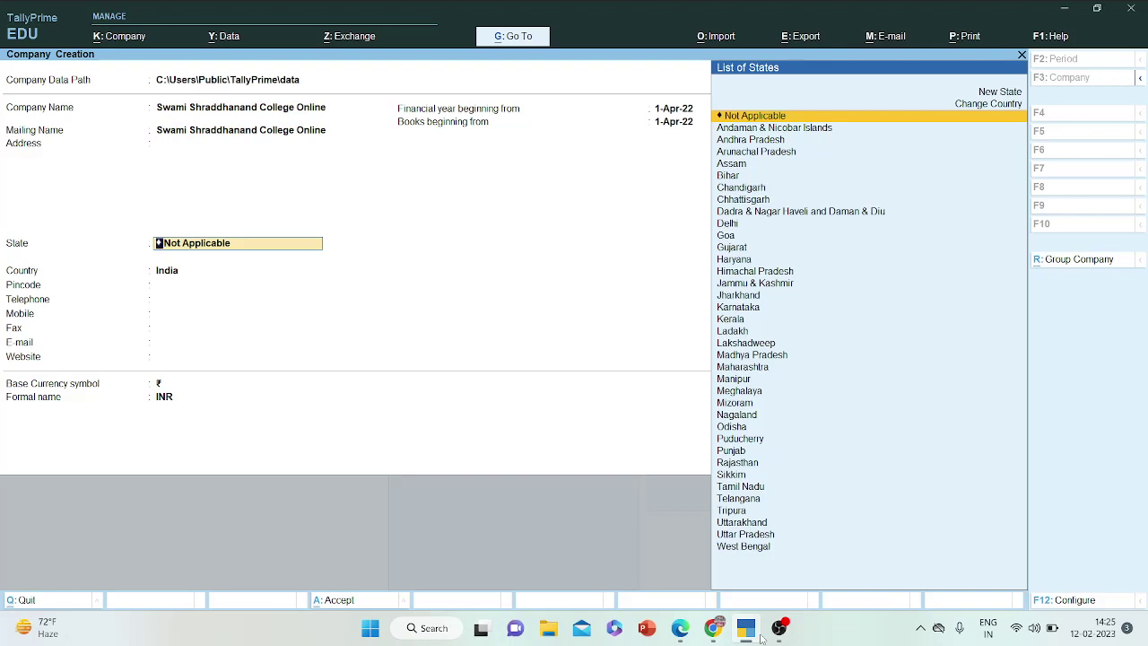
{"action": "type", "text": "Del"}
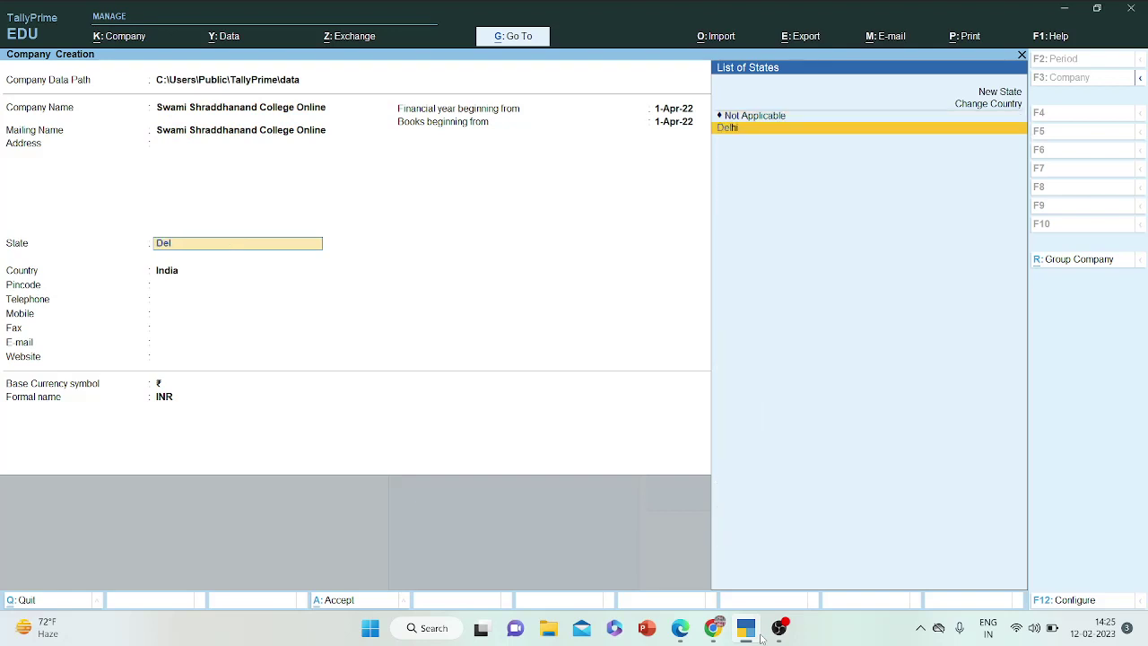
{"action": "key", "text": "Return"}
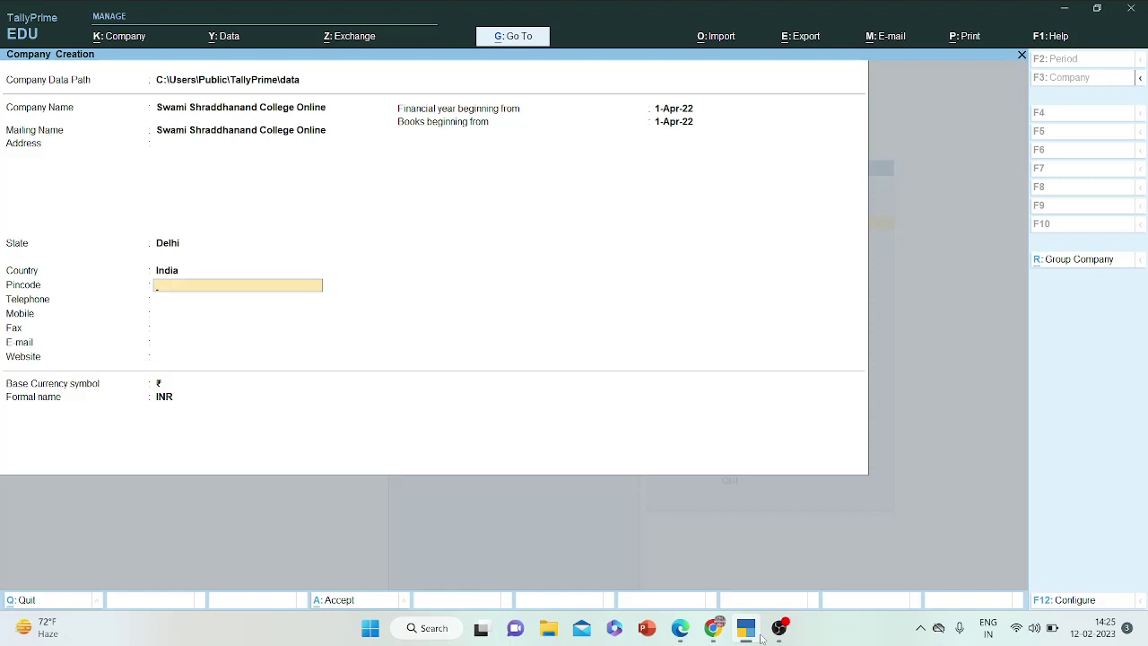
{"action": "type", "text": "110036"}
{"action": "key", "text": "Return"}
{"action": "key", "text": "Return"}
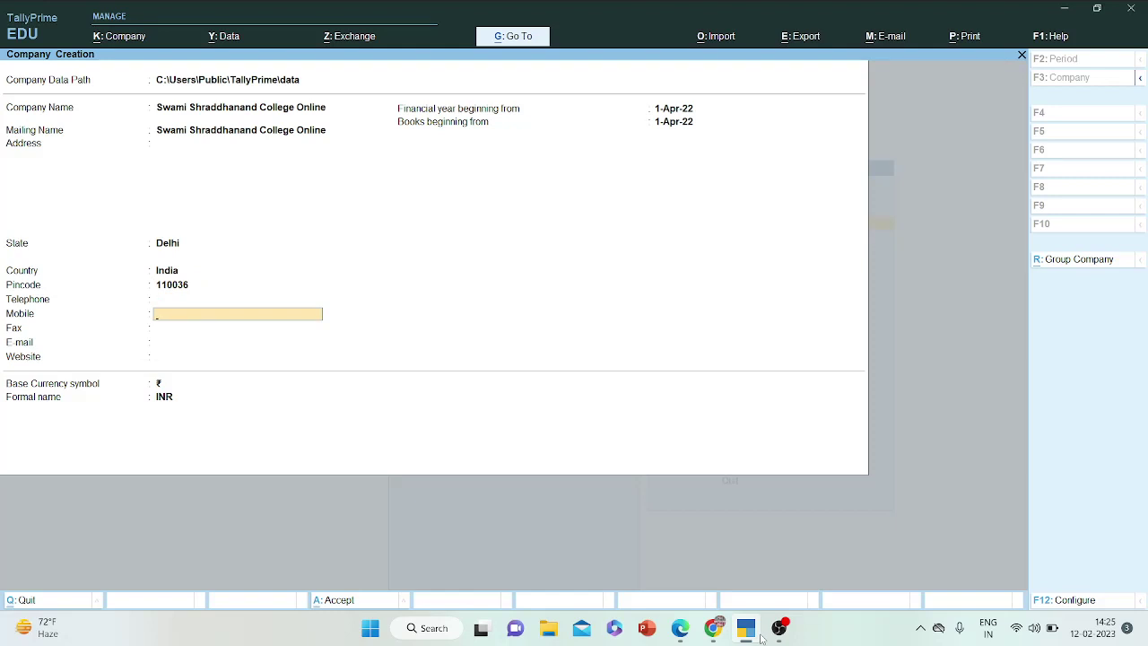
- Leave the remaining contact fields blank, keep the 1-Apr-22 dates and INR currency, and accept the company creation
{"action": "key", "text": "Return"}
{"action": "key", "text": "Return"}
{"action": "key", "text": "Return"}
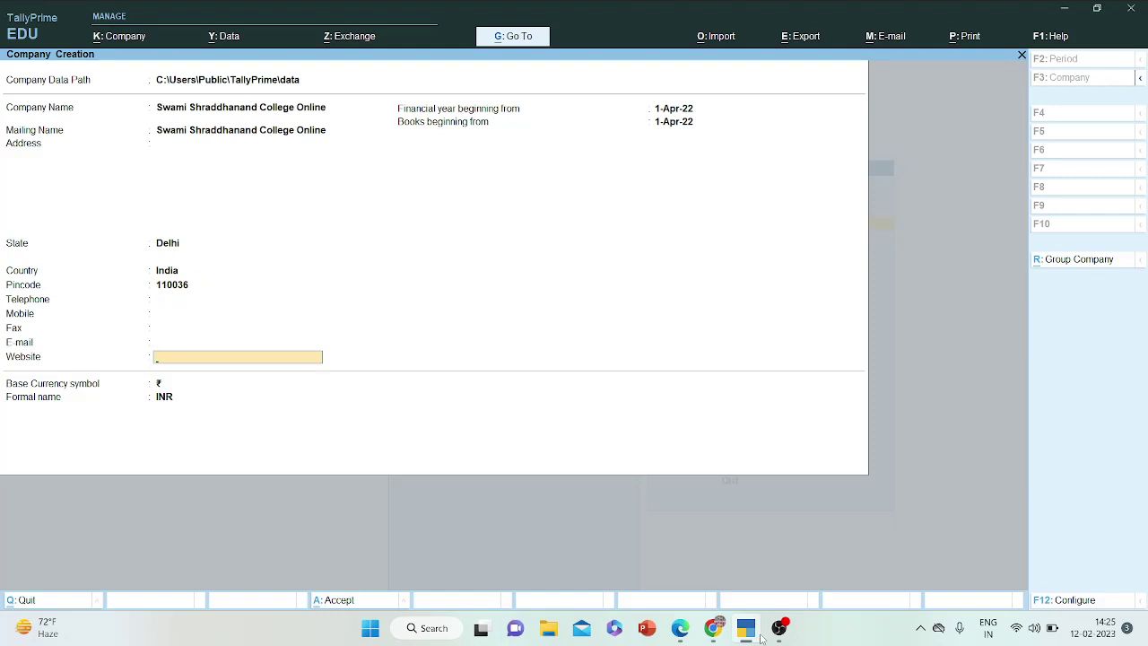
{"action": "key", "text": "Return"}
{"action": "key", "text": "Return"}
{"action": "key", "text": "Return"}
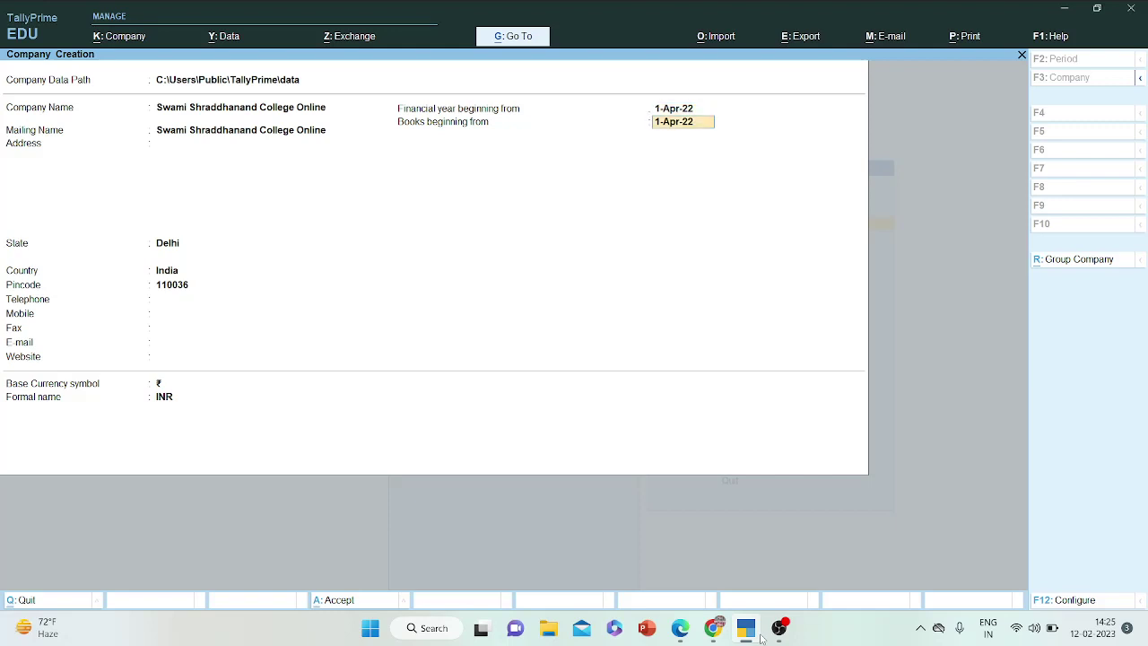
{"action": "key", "text": "Return"}
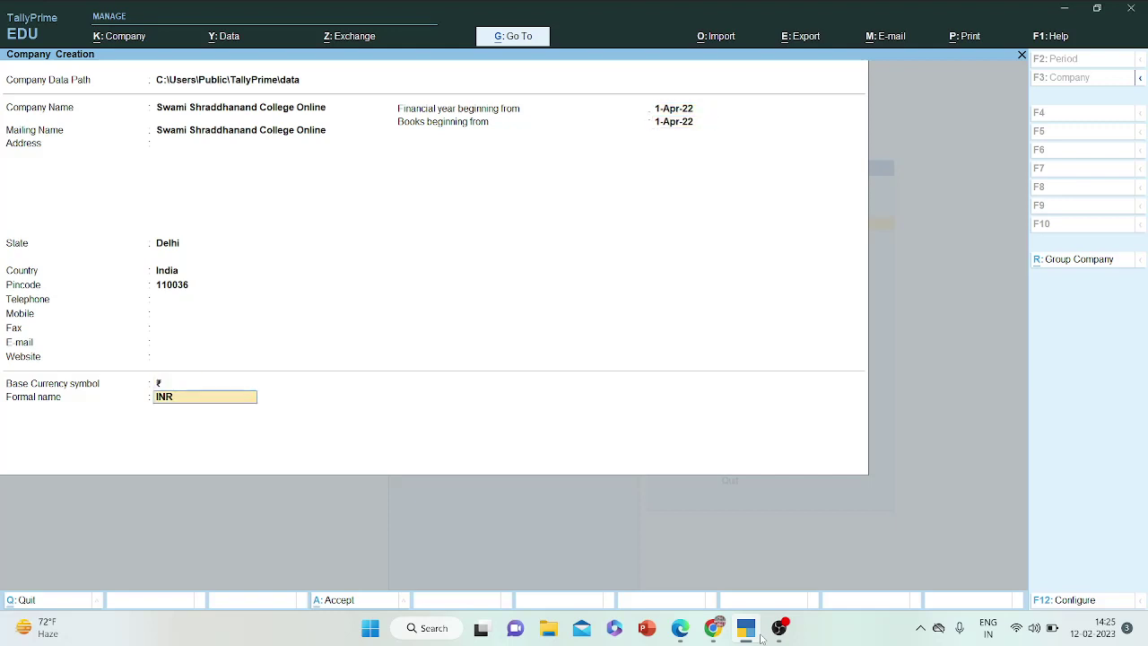
{"action": "key", "text": "Return"}
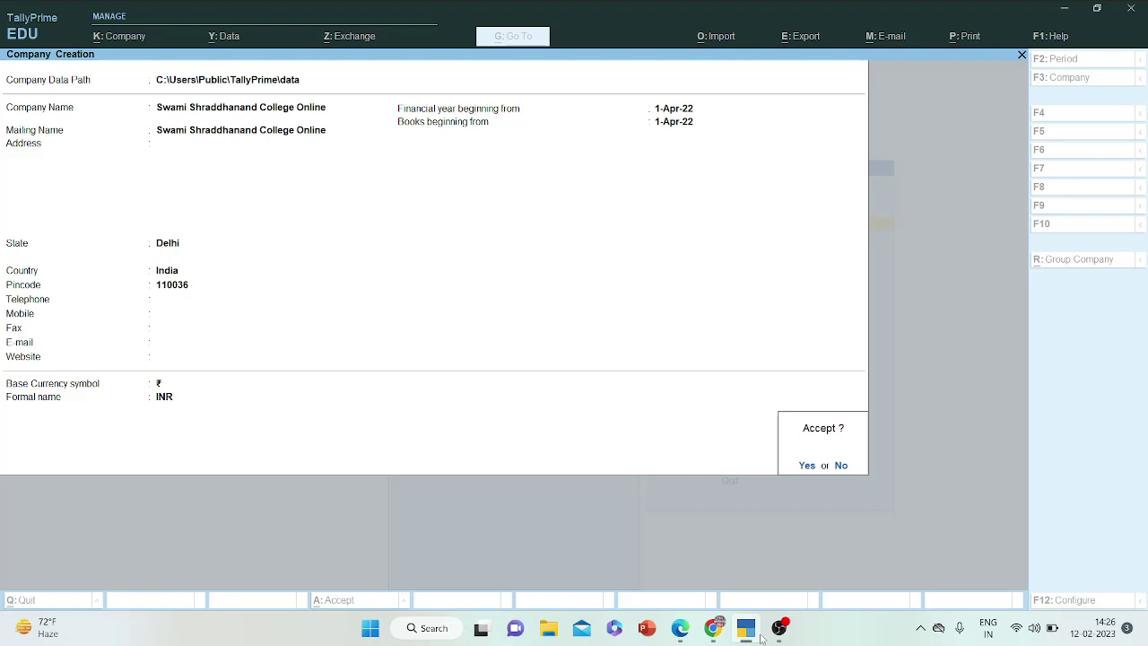
{"action": "key", "text": "Return"}
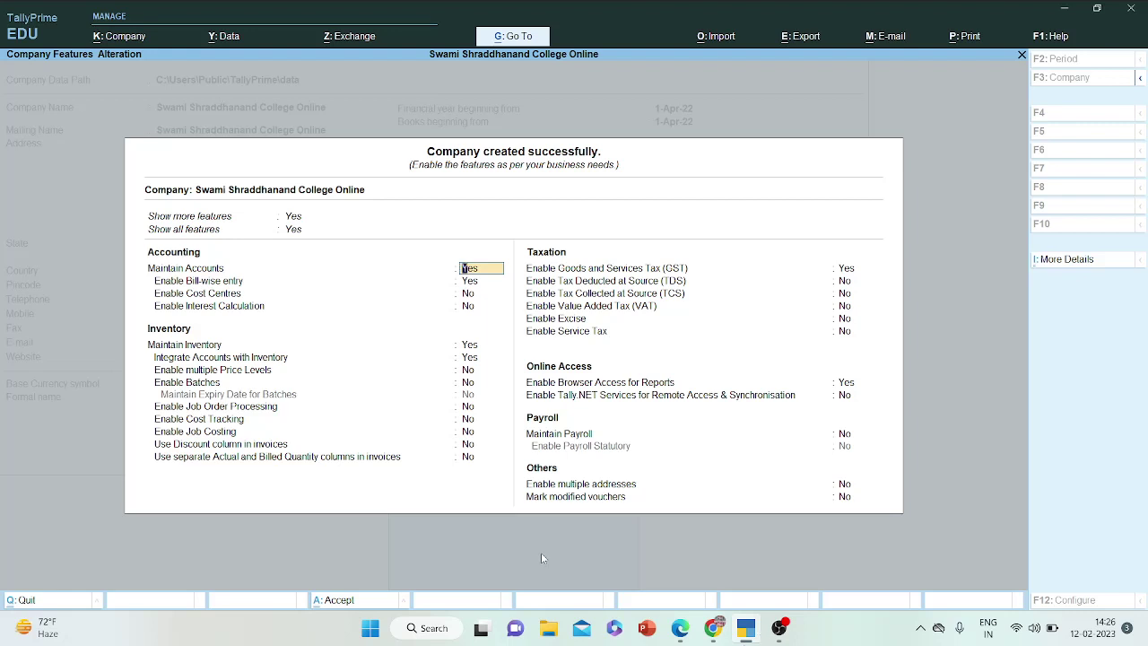
- Set Show all features to No and back to Yes for the company
{"action": "left_click", "coordinate": [292, 234]}
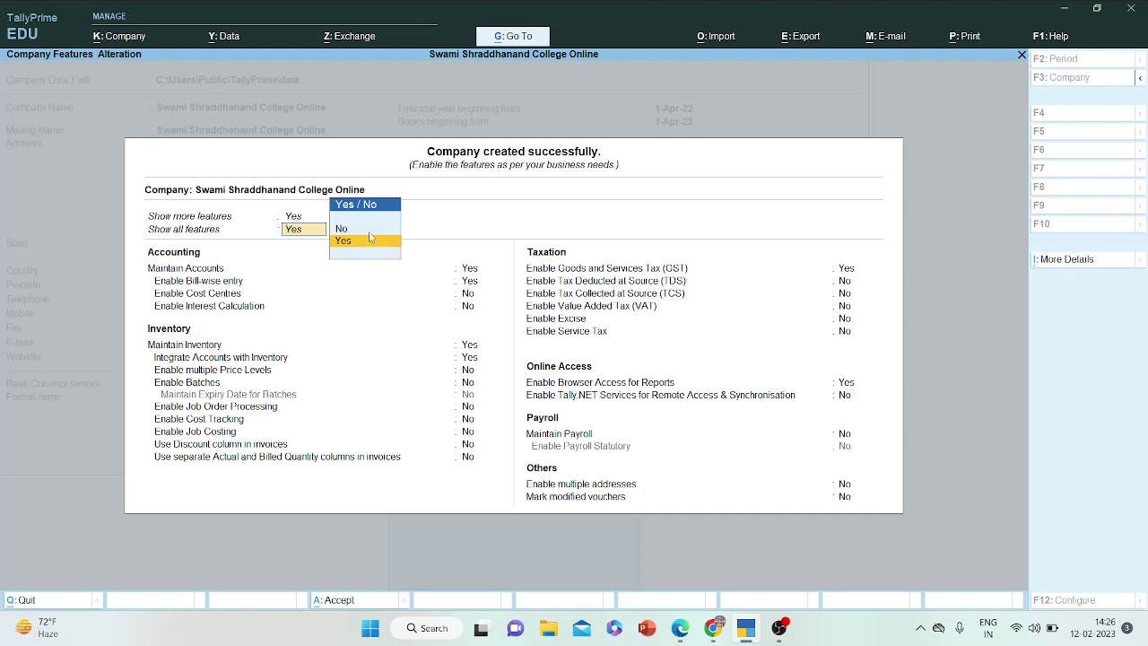
{"action": "left_click", "coordinate": [370, 234]}
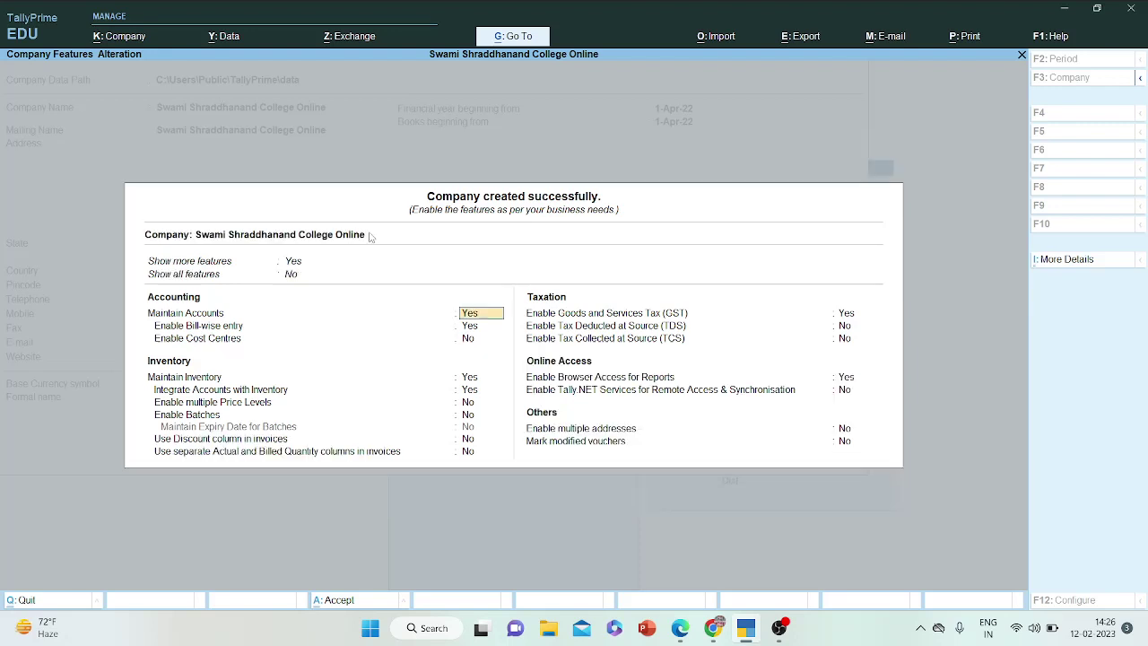
{"action": "left_click", "coordinate": [292, 276]}
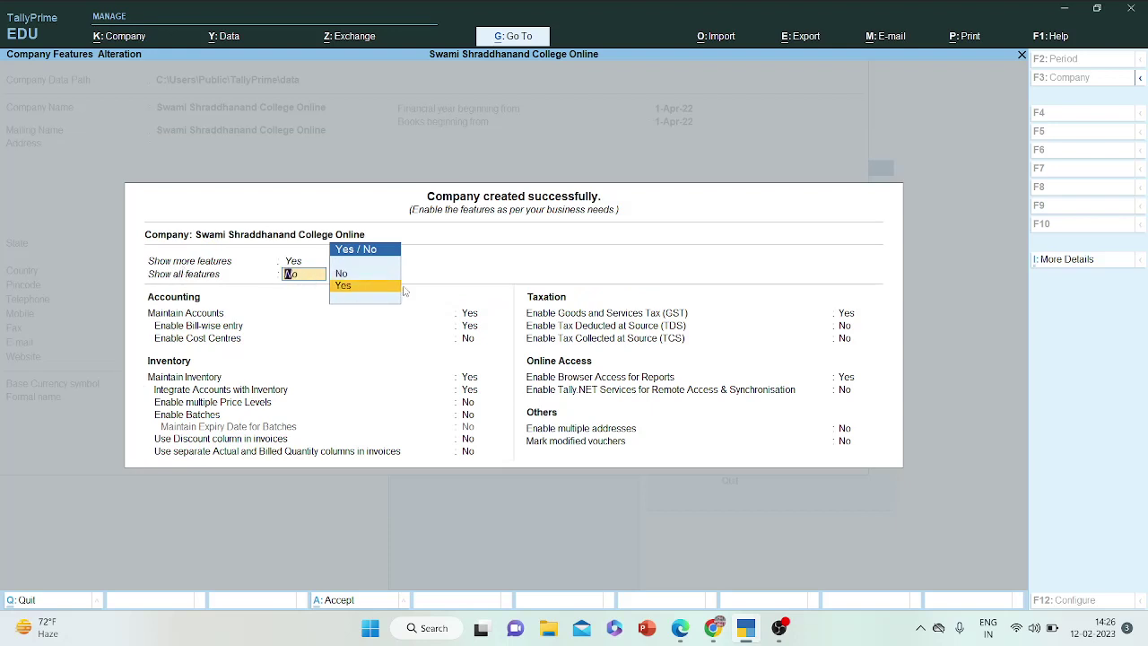
{"action": "left_click", "coordinate": [378, 297]}
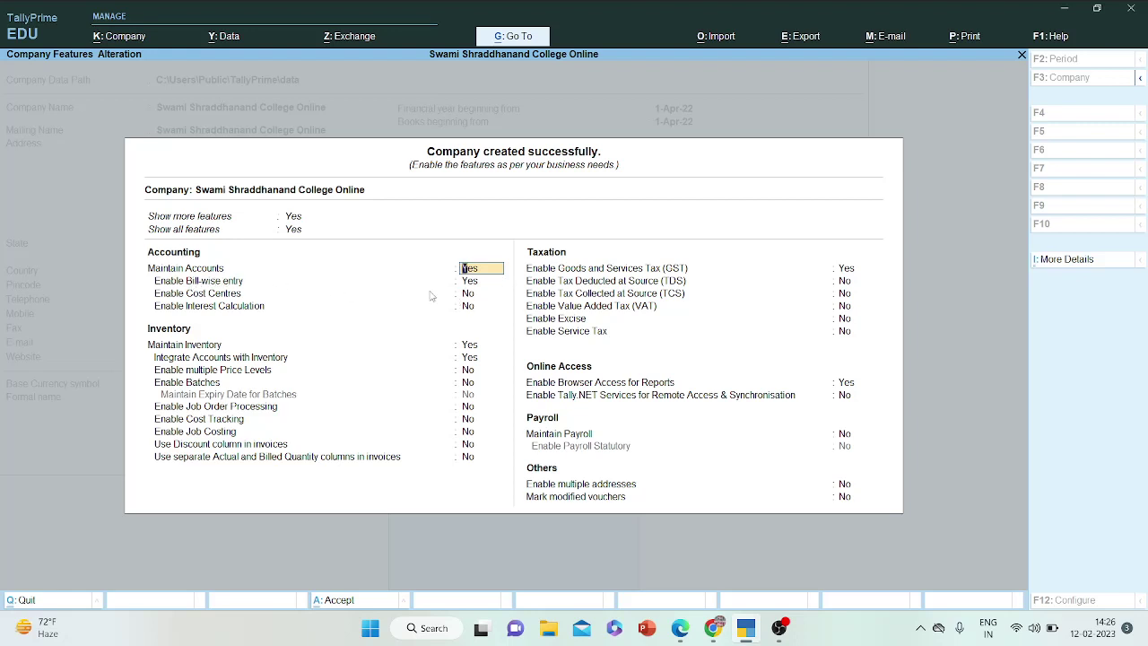
- Enable the discount column in invoices, keeping the other accounting and inventory features at their defaults
{"action": "key", "text": "Return"}
{"action": "key", "text": "Return"}
{"action": "key", "text": "Return"}
{"action": "key", "text": "Return"}
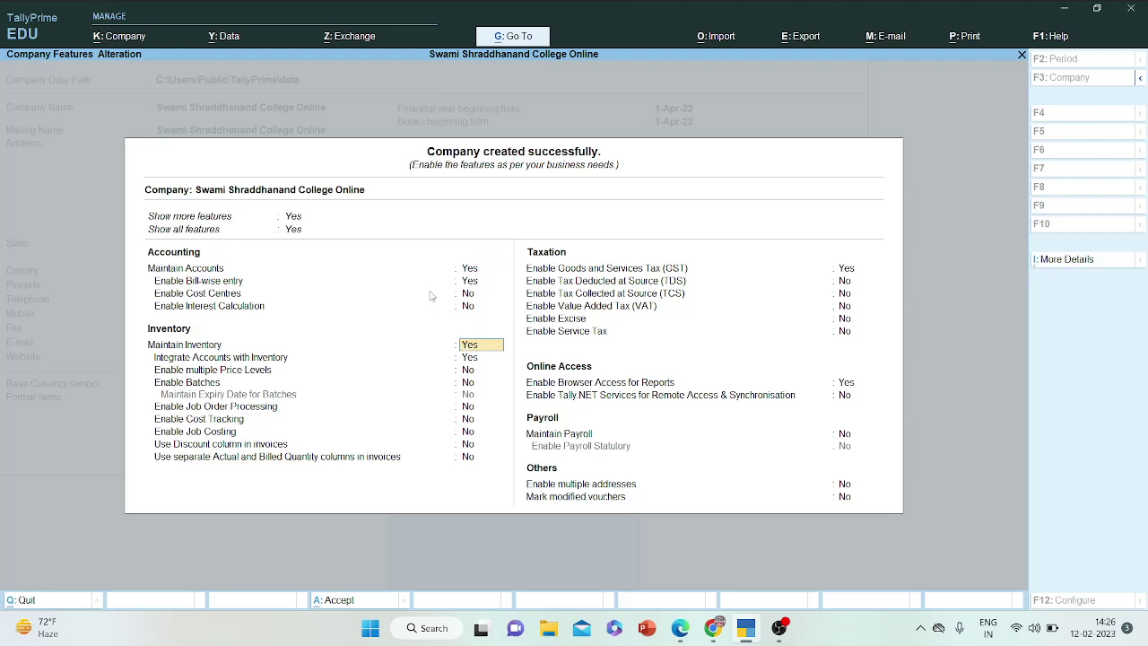
{"action": "key", "text": "Return"}
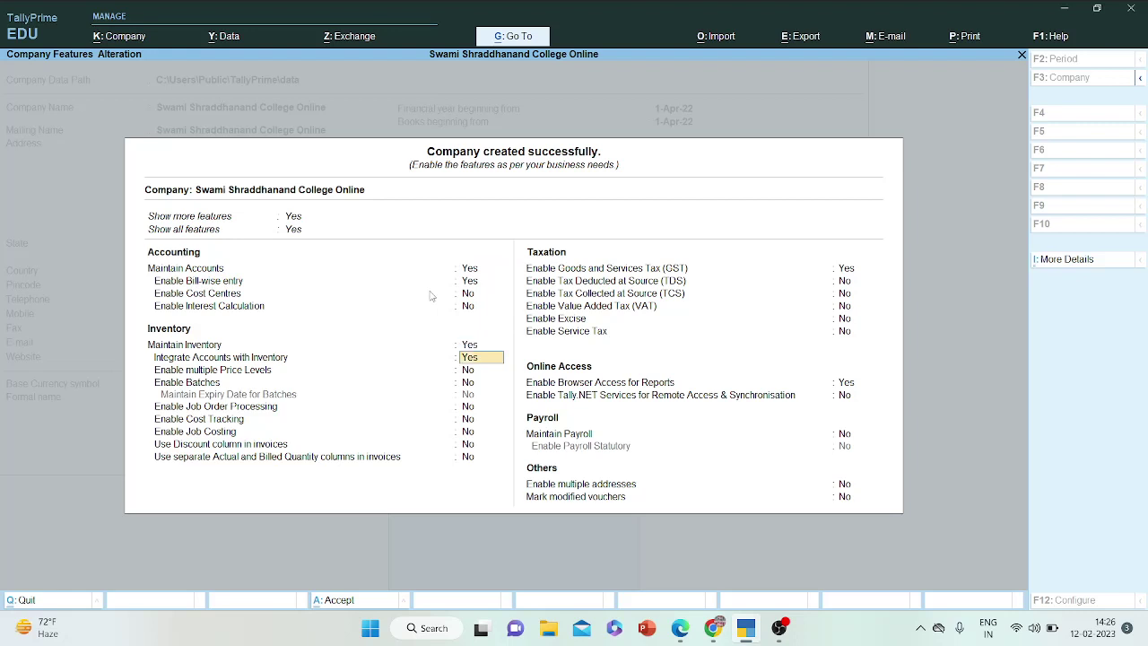
{"action": "key", "text": "Return"}
{"action": "key", "text": "Return"}
{"action": "key", "text": "Return"}
{"action": "key", "text": "Return"}
{"action": "key", "text": "Return"}
{"action": "key", "text": "Return"}
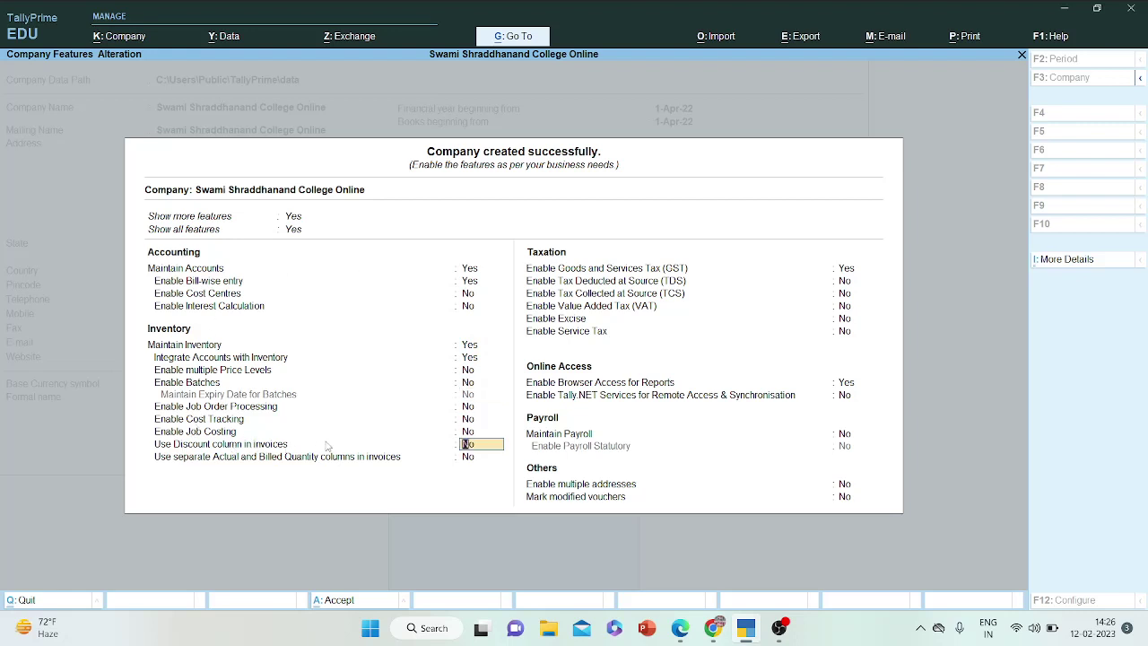
{"action": "type", "text": "yes"}
{"action": "key", "text": "Return"}
{"action": "key", "text": "Return"}
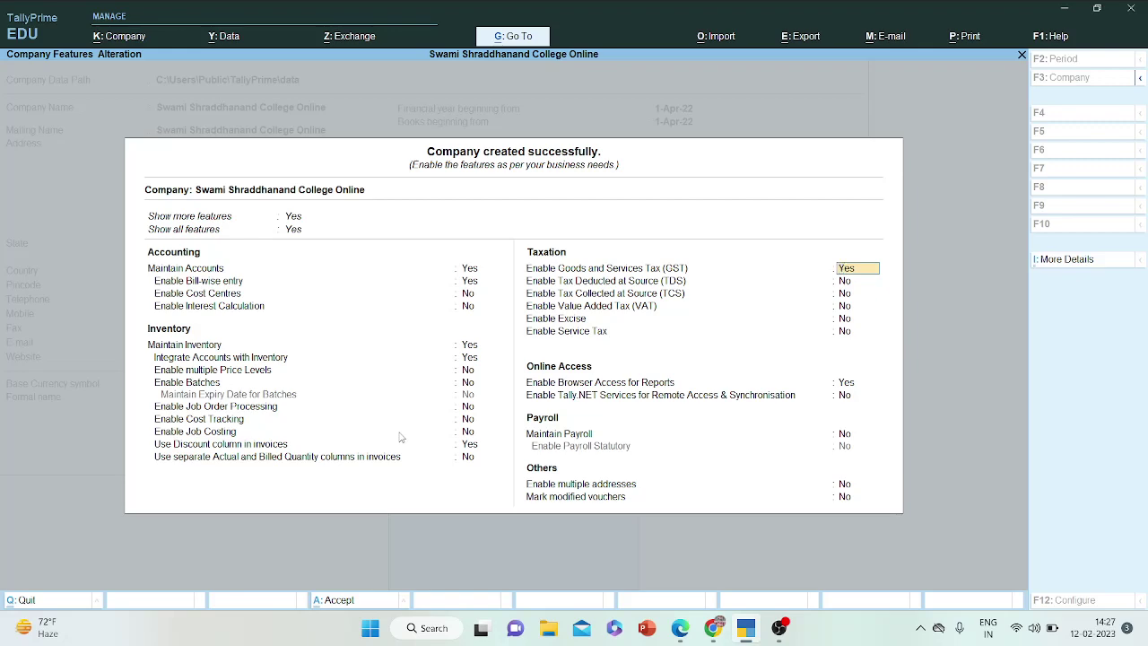
- Keep Goods and Services Tax enabled and accept Delhi, Regular registration, No for other territory, and 1-Apr-22 in the GST details
{"action": "key", "text": "Return"}
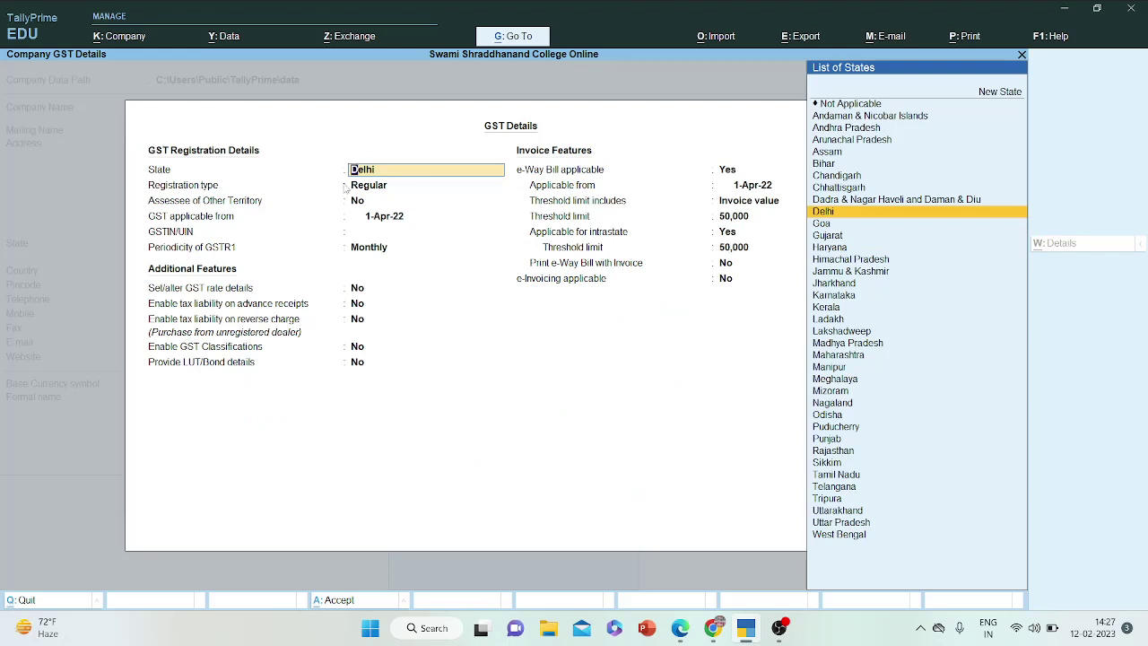
{"action": "key", "text": "Return"}
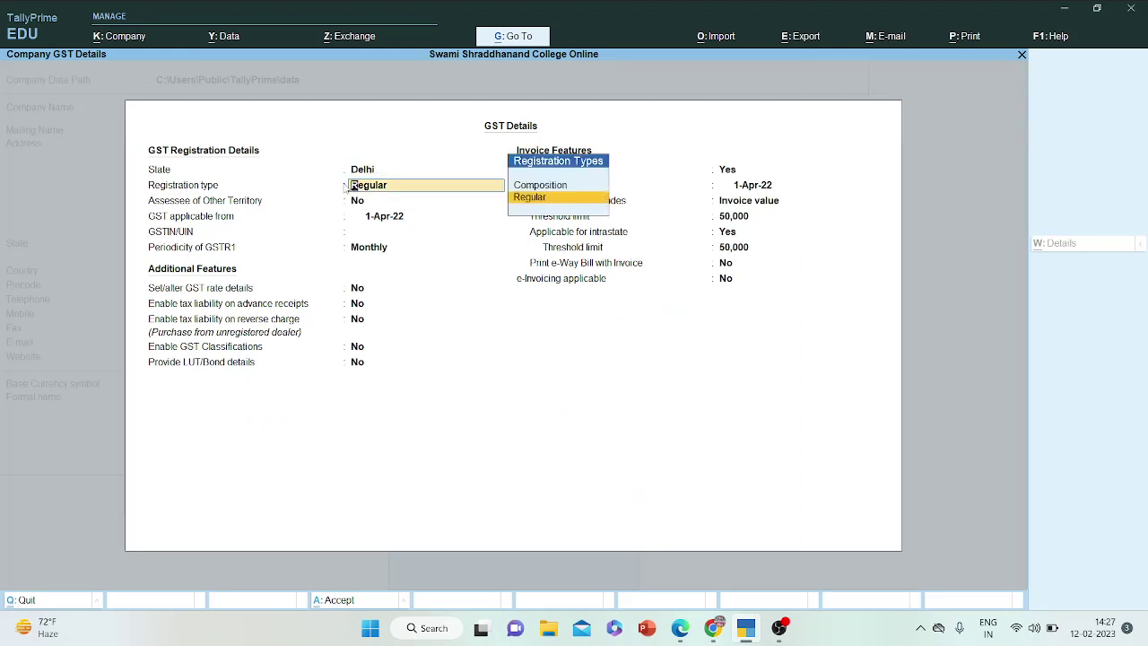
{"action": "key", "text": "Return"}
{"action": "key", "text": "Return"}
{"action": "key", "text": "Return"}
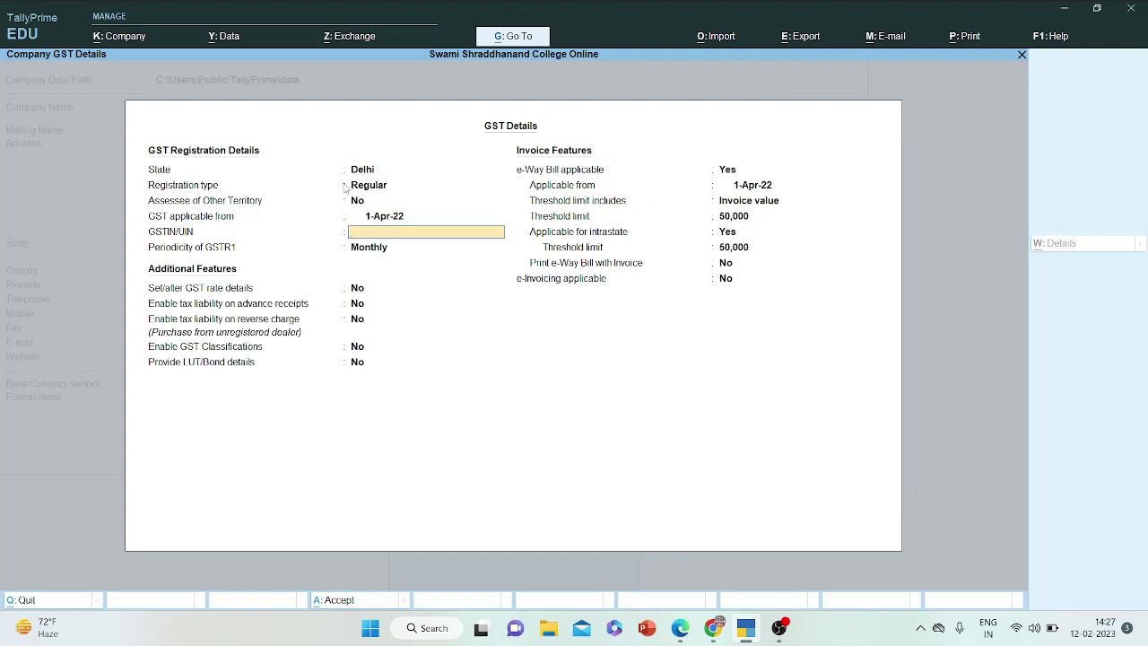
- Fill in the company's GSTIN/UIN in the GST details, copying it from the exercise PDF open in Edge
{"action": "left_click", "coordinate": [680, 630]}
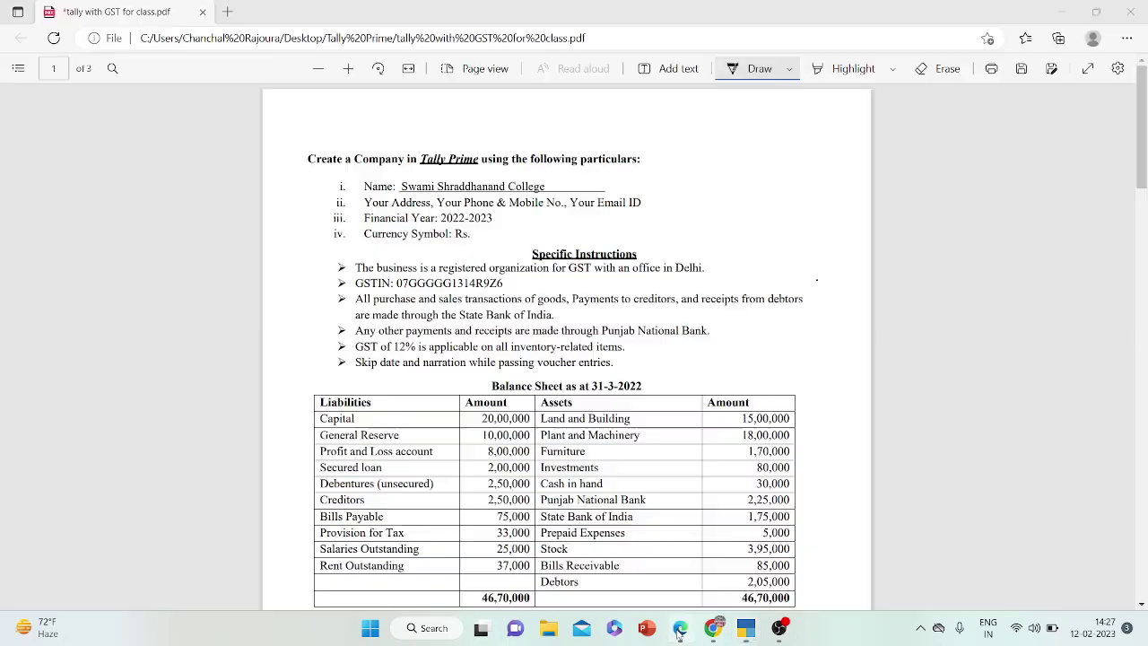
{"action": "left_click", "coordinate": [679, 631]}
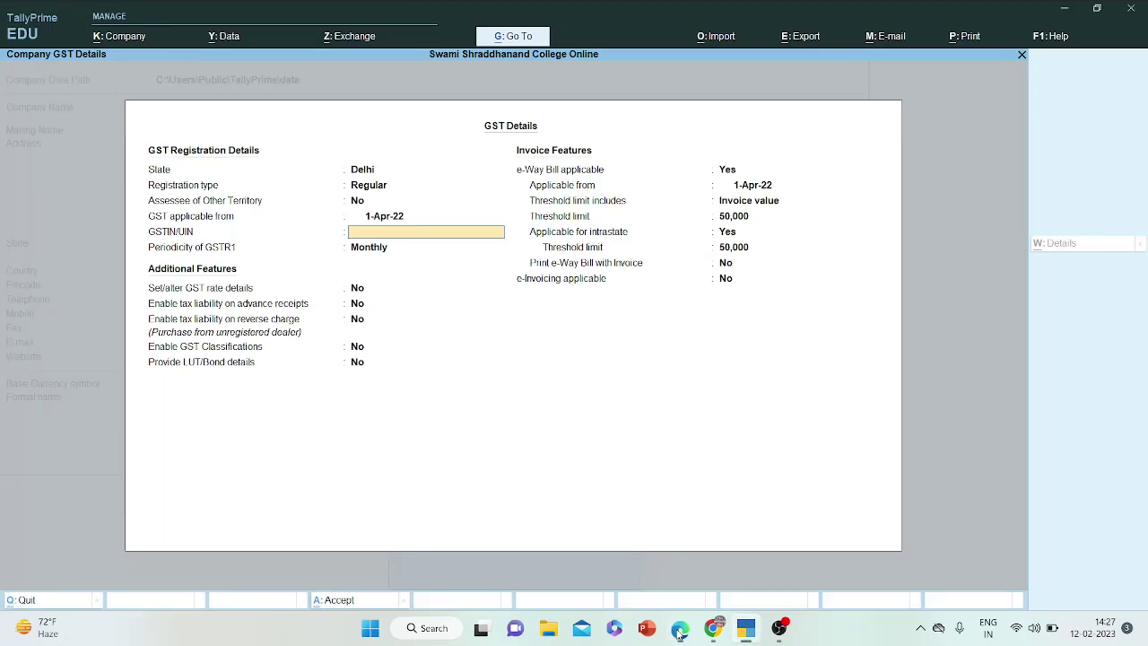
{"action": "type", "text": "07GGGGG"}
{"action": "left_click", "coordinate": [680, 631]}
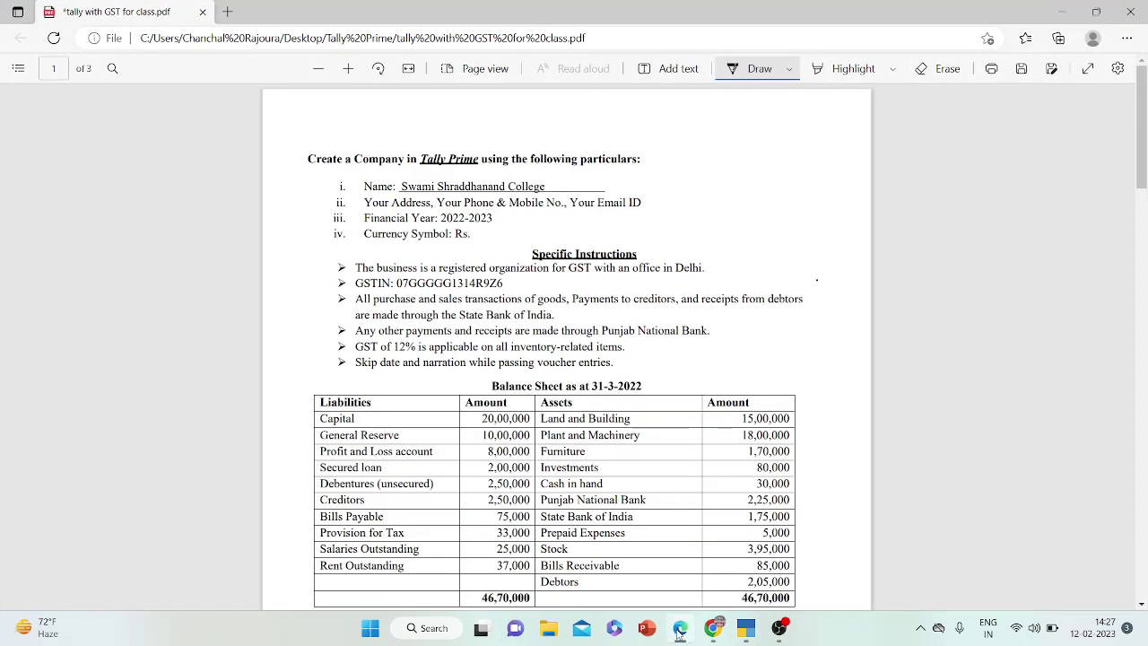
{"action": "left_click", "coordinate": [680, 630]}
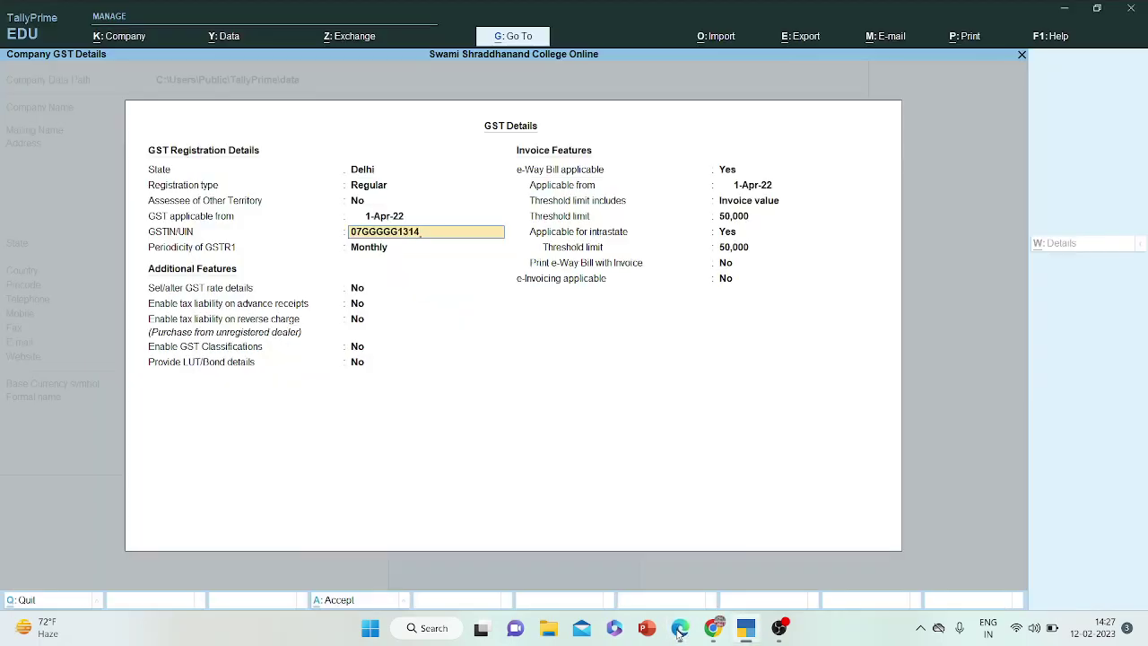
{"action": "left_click", "coordinate": [680, 631]}
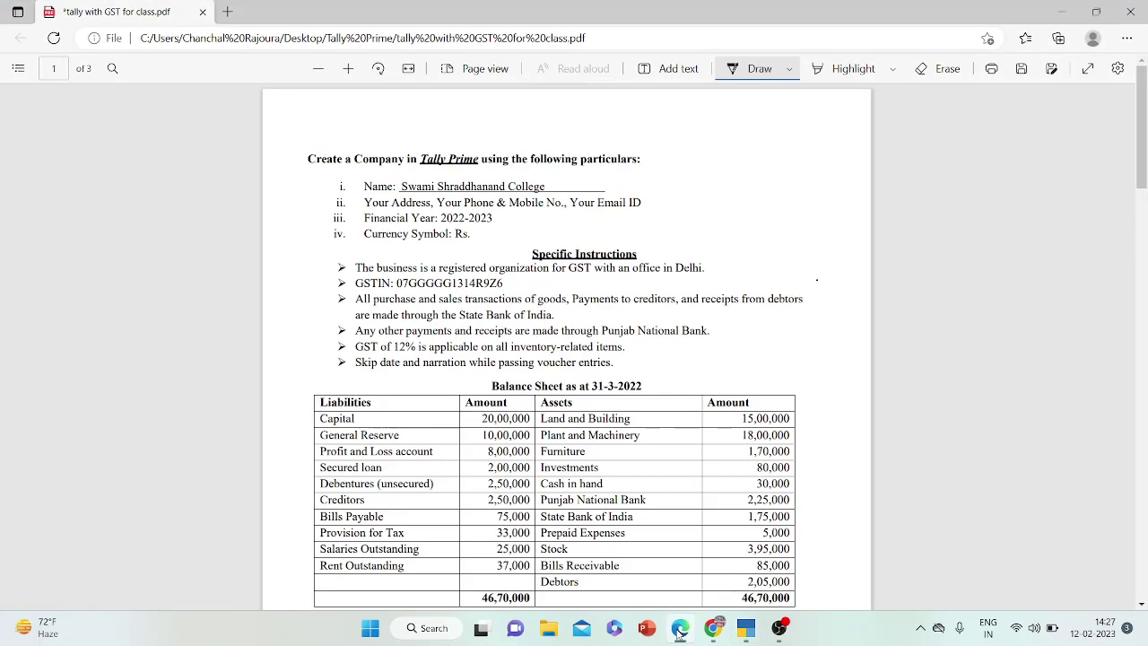
{"action": "left_click", "coordinate": [680, 631]}
{"action": "type", "text": "R9"}
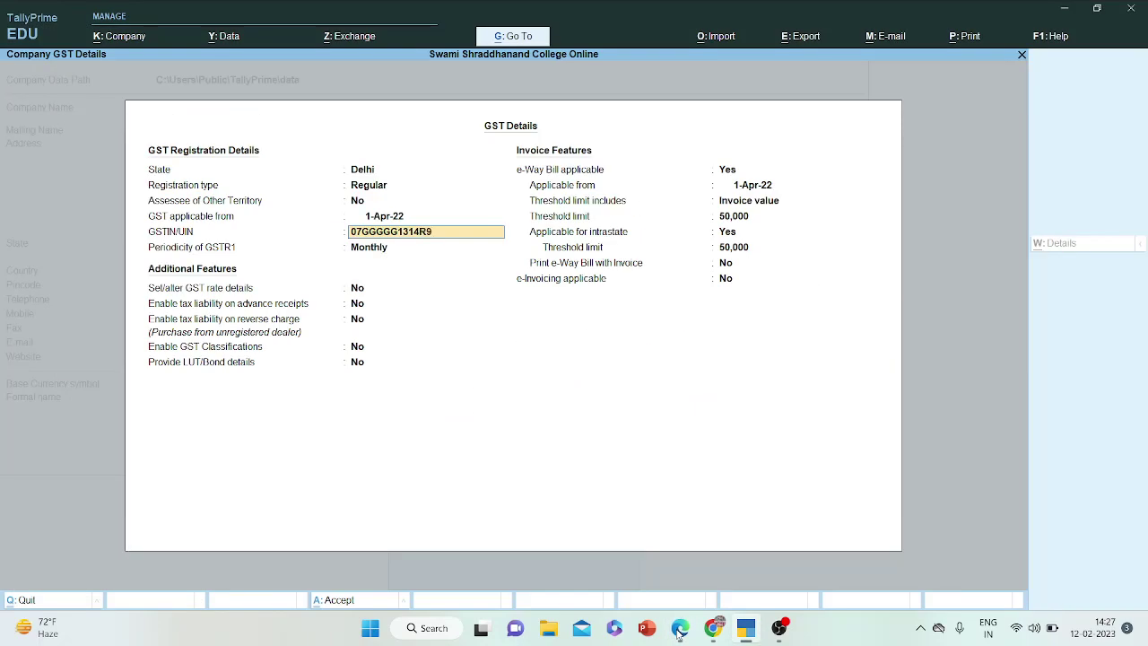
{"action": "left_click", "coordinate": [680, 631]}
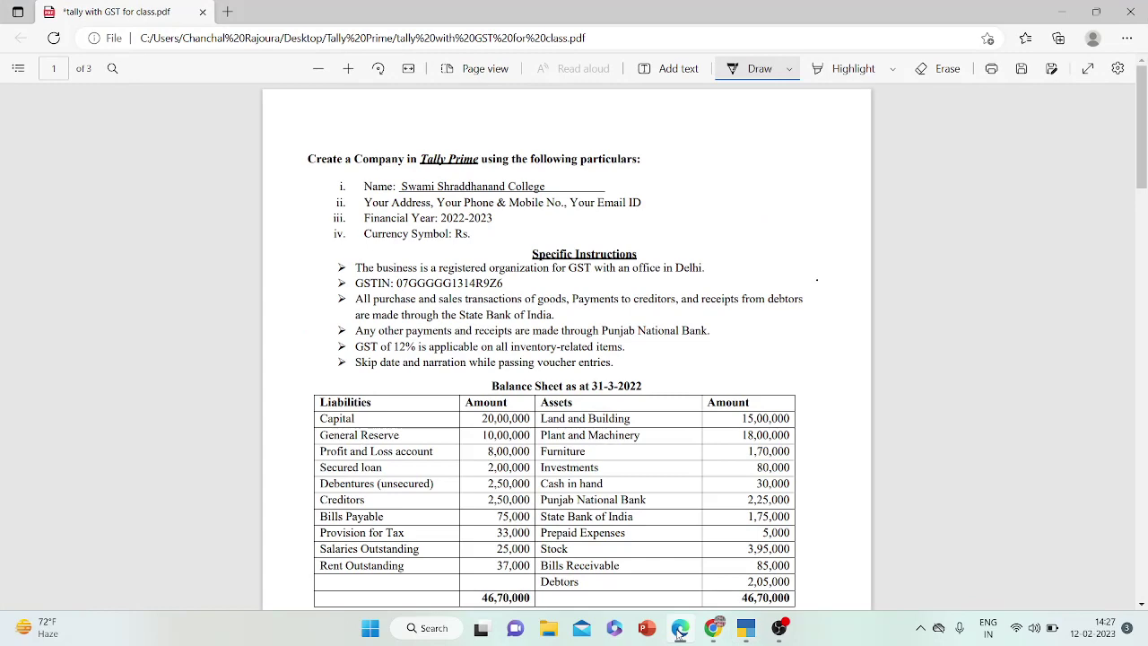
{"action": "left_click", "coordinate": [680, 630]}
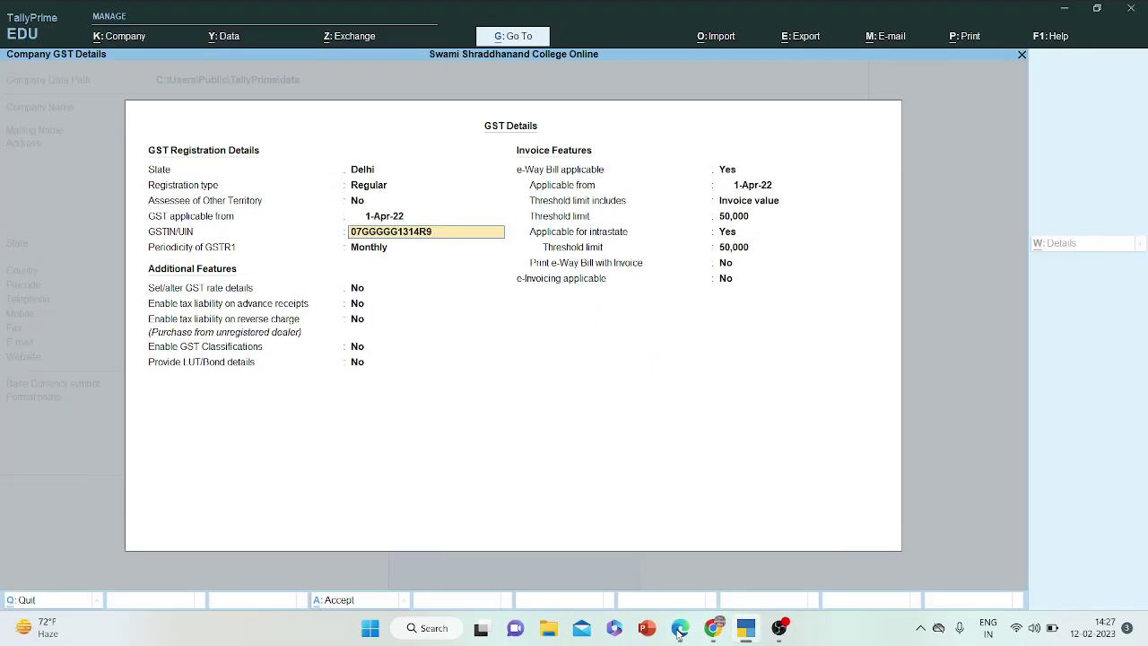
{"action": "type", "text": "Z6"}
{"action": "key", "text": "Return"}
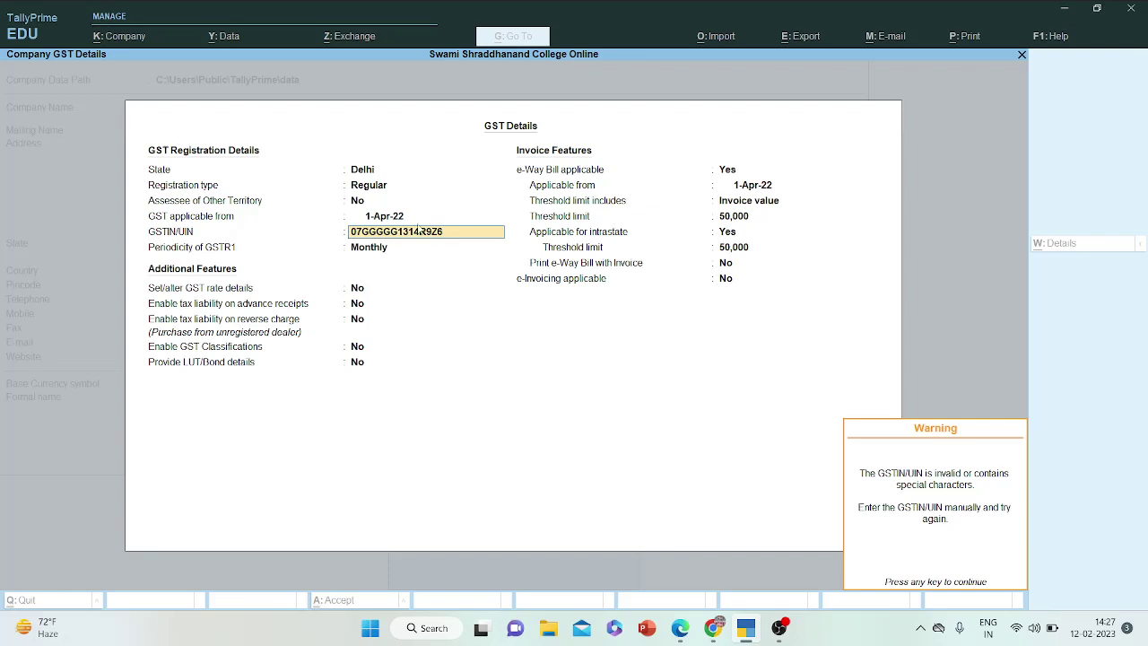
{"action": "key", "text": "Return"}
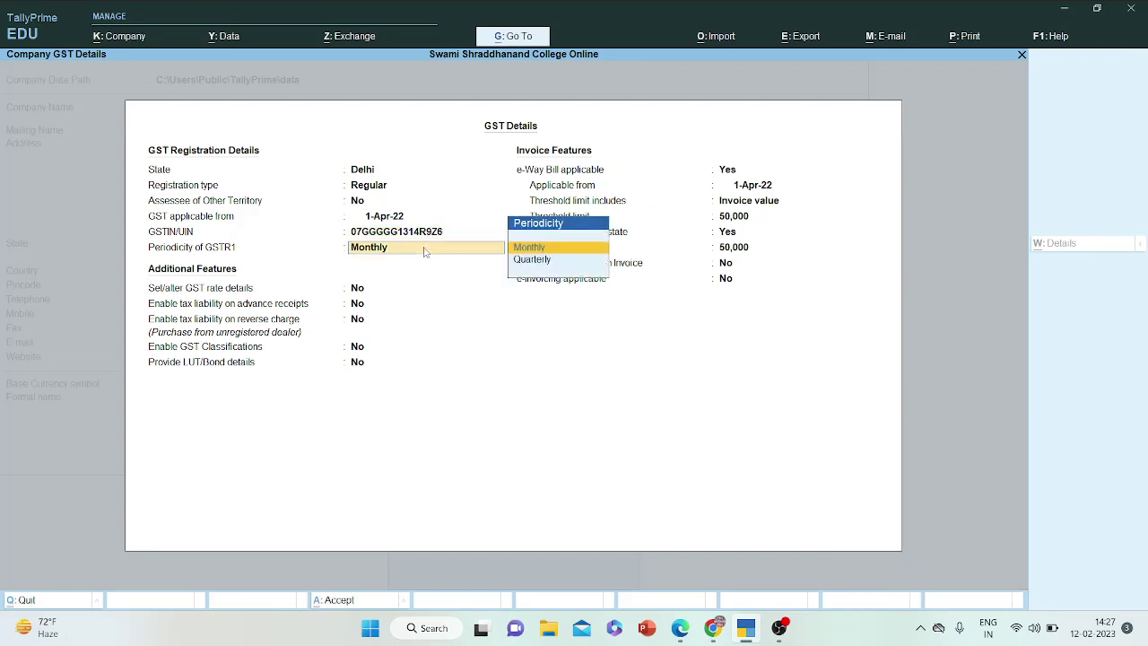
- Keep the GSTR1 periodicity as Monthly and leave all additional GST features set to No
{"action": "key", "text": "Return"}
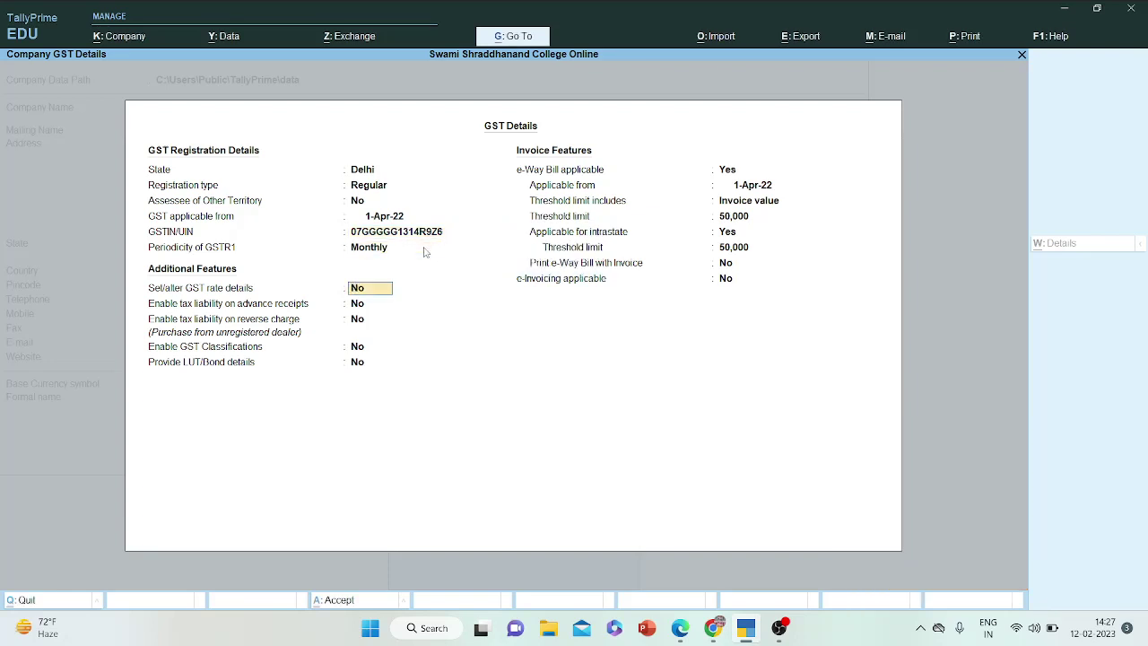
{"action": "key", "text": "Return"}
{"action": "key", "text": "Return"}
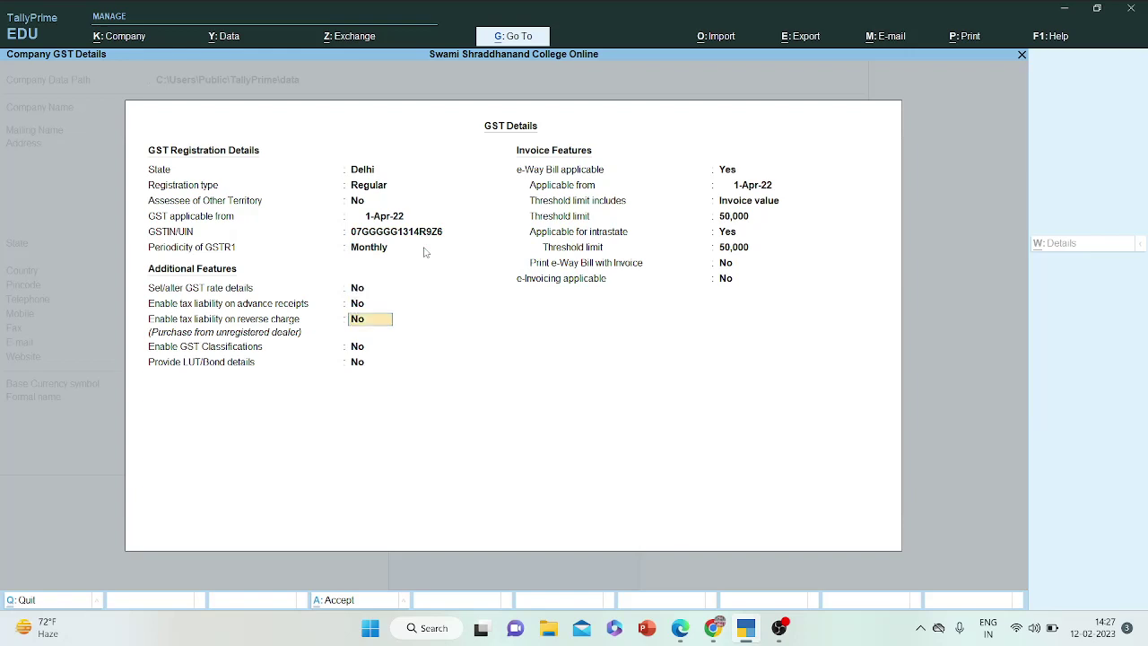
{"action": "key", "text": "Return"}
{"action": "key", "text": "Return"}
{"action": "key", "text": "Return"}
- Keep e-Way Bill applicable from 1-Apr-22 with 50,000 threshold limits, leave e-Invoicing at No, and accept the GST details
{"action": "key", "text": "Return"}
{"action": "key", "text": "Return"}
{"action": "key", "text": "Return"}
{"action": "key", "text": "Return"}
{"action": "key", "text": "Return"}
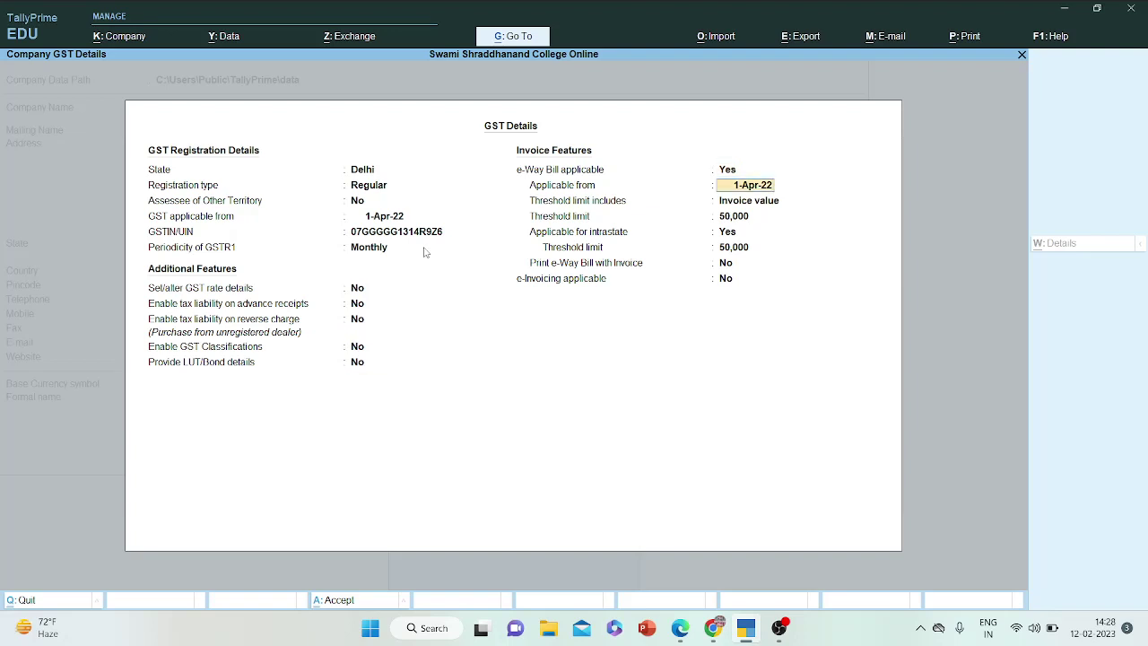
{"action": "key", "text": "Return"}
{"action": "key", "text": "Return"}
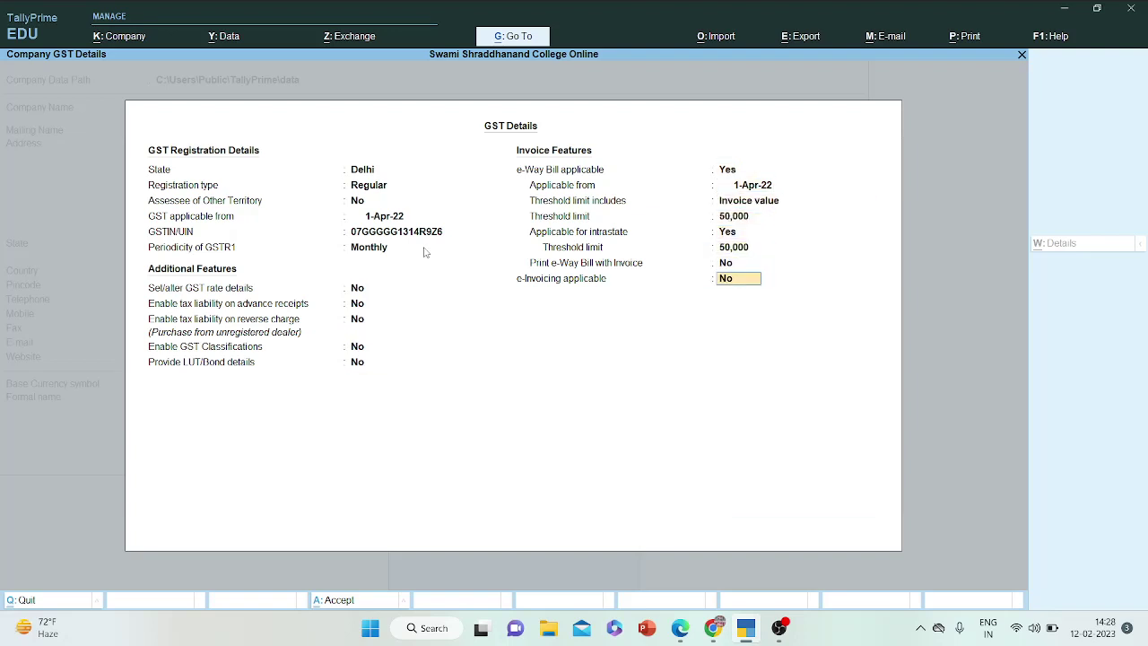
{"action": "key", "text": "Return"}
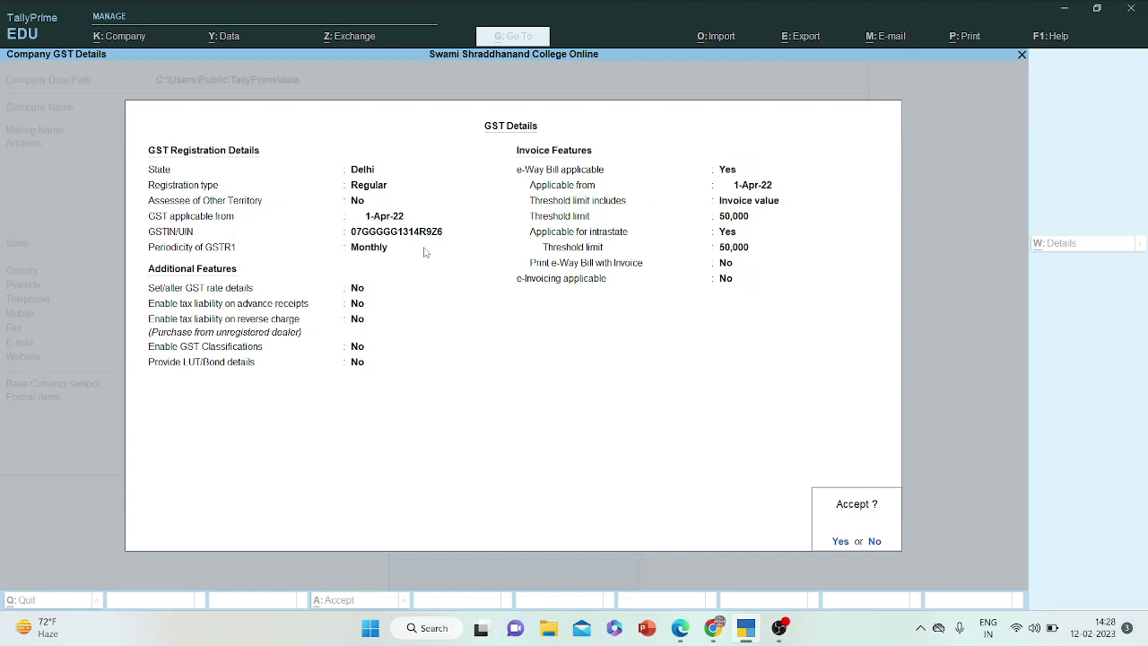
{"action": "key", "text": "Return"}
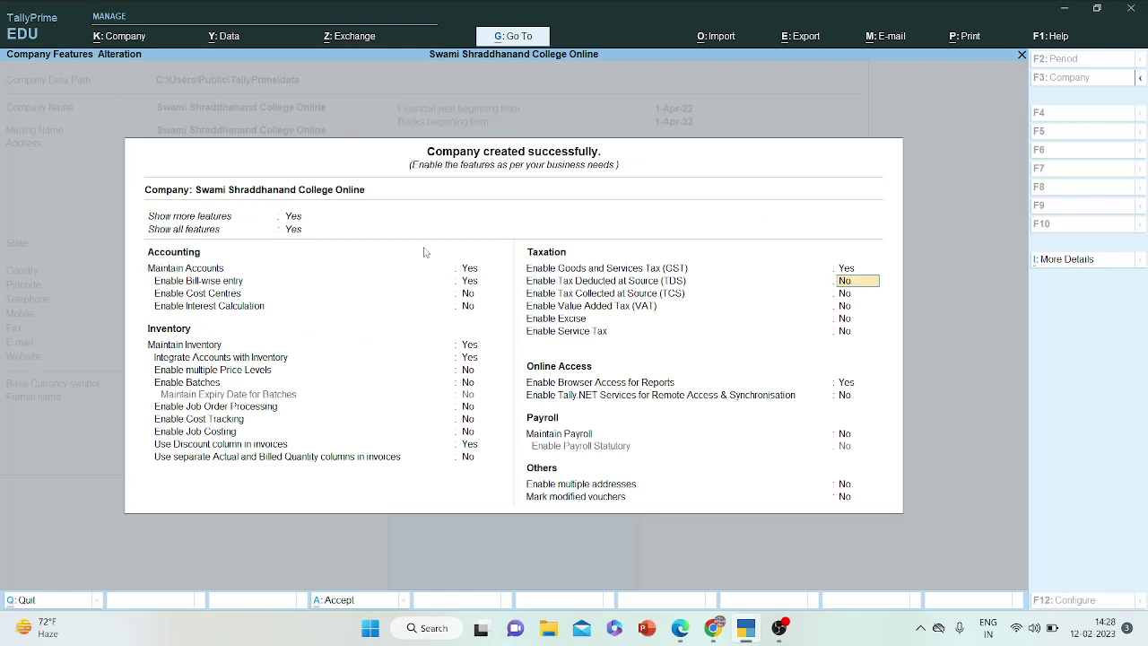
- Keep the remaining taxation, online access, payroll and other features at their defaults, save the company features, and return to the Gateway of Tally
{"action": "key", "text": "Return"}
{"action": "key", "text": "Return"}
{"action": "key", "text": "Return"}
{"action": "key", "text": "Return"}
{"action": "key", "text": "Return"}
{"action": "key", "text": "Return"}
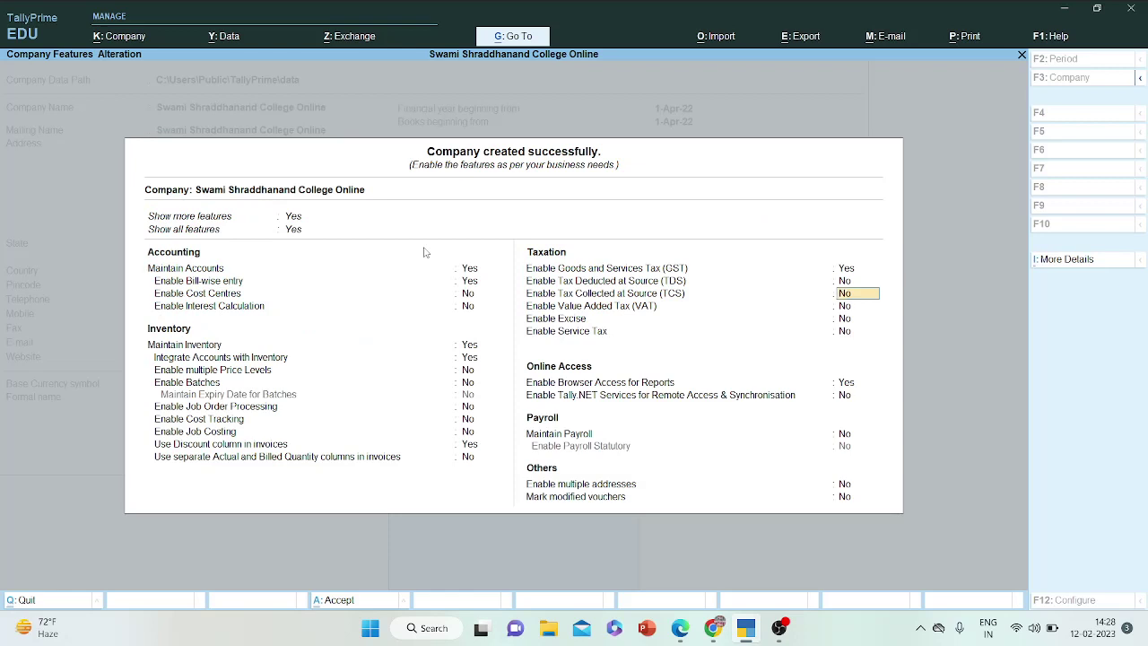
{"action": "key", "text": "Return"}
{"action": "key", "text": "Return"}
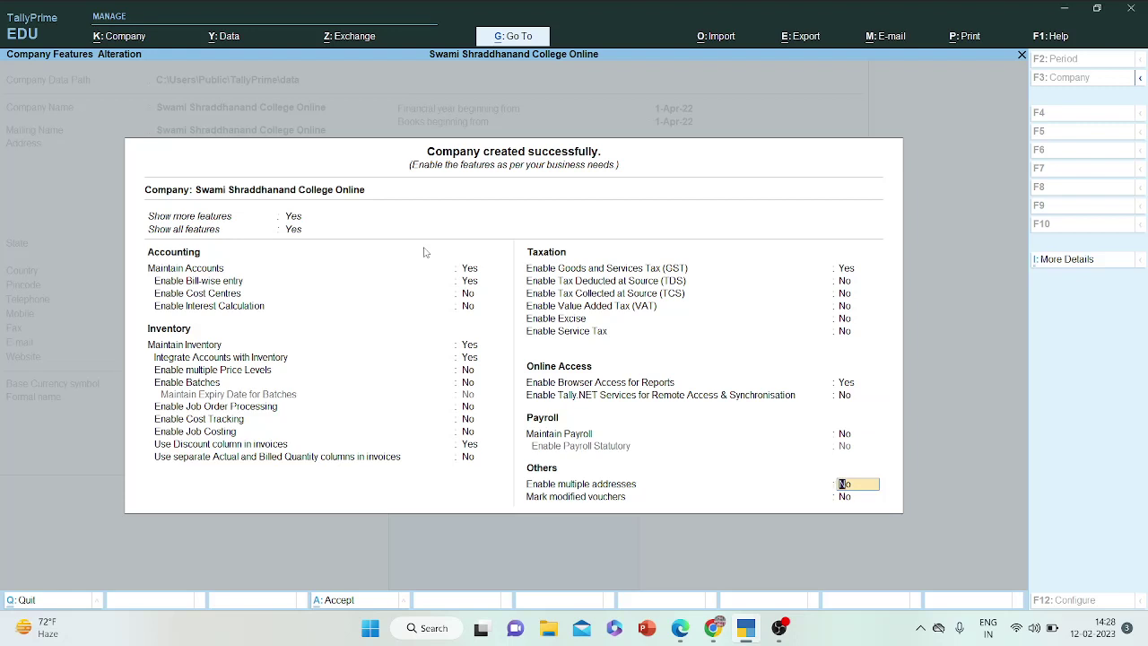
{"action": "key", "text": "Return"}
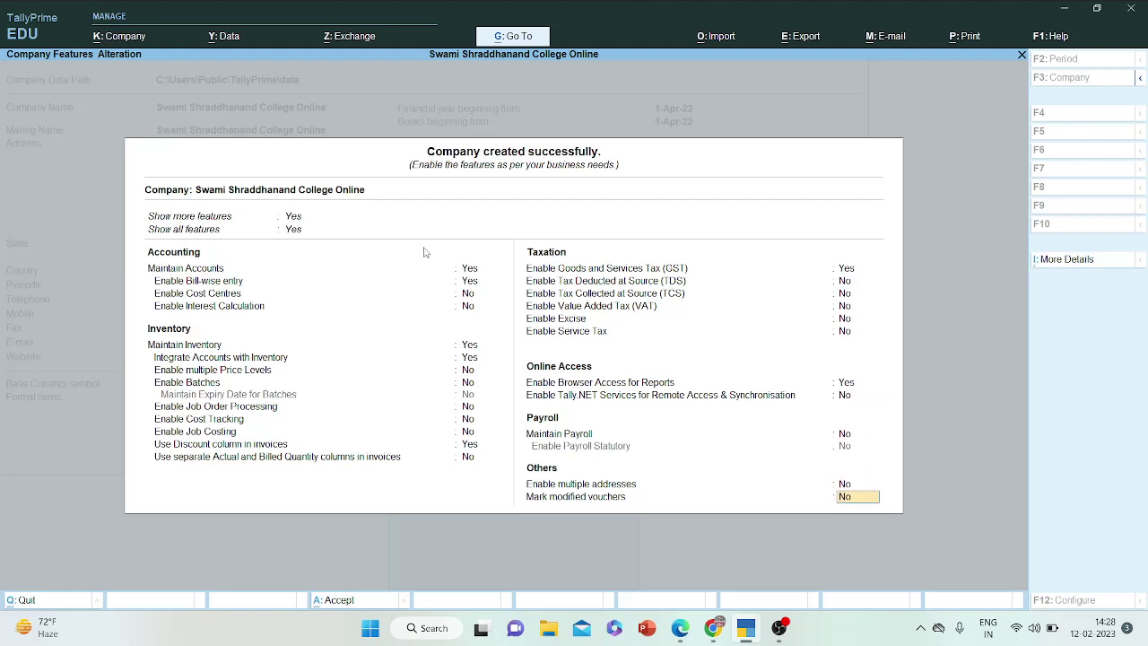
{"action": "key", "text": "Return"}
{"action": "key", "text": "Return"}
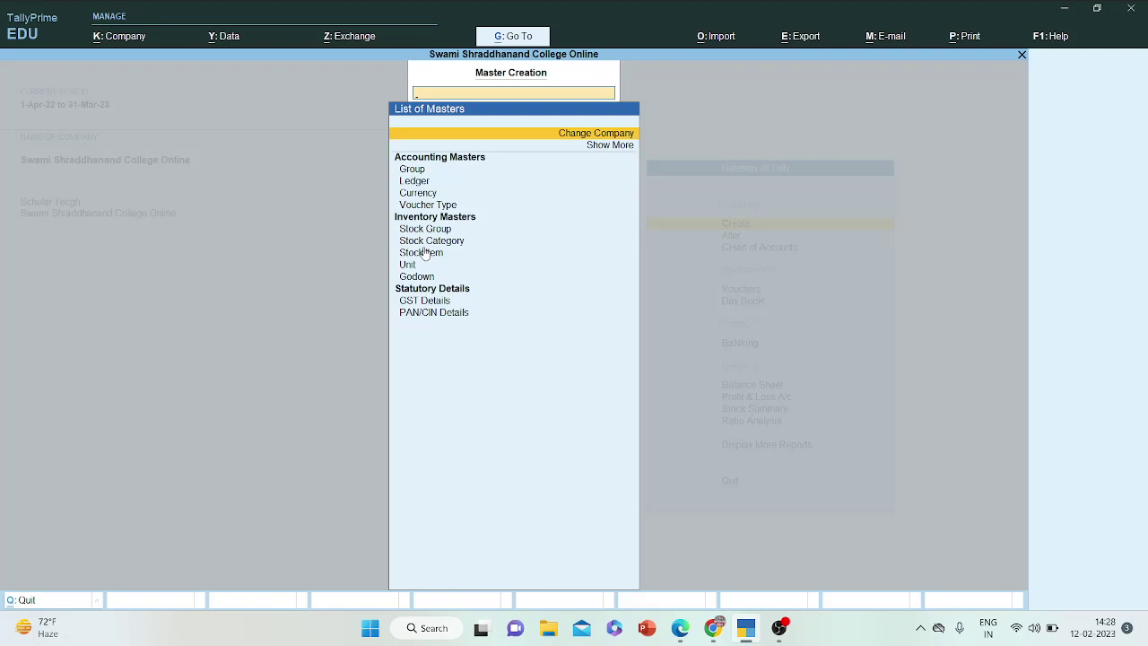
{"action": "key", "text": "Escape"}
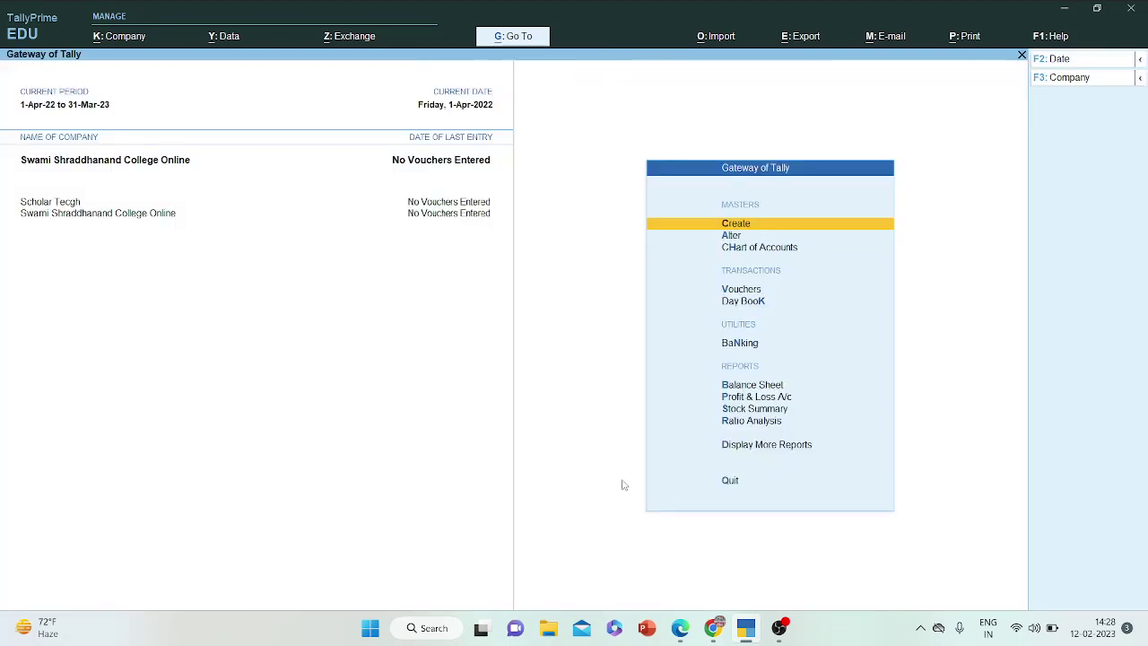
- Switch to the exercise PDF in Edge and draw a tick mark beside the "Balance Sheet as at 31-3-2022" heading
{"action": "left_click", "coordinate": [680, 628]}
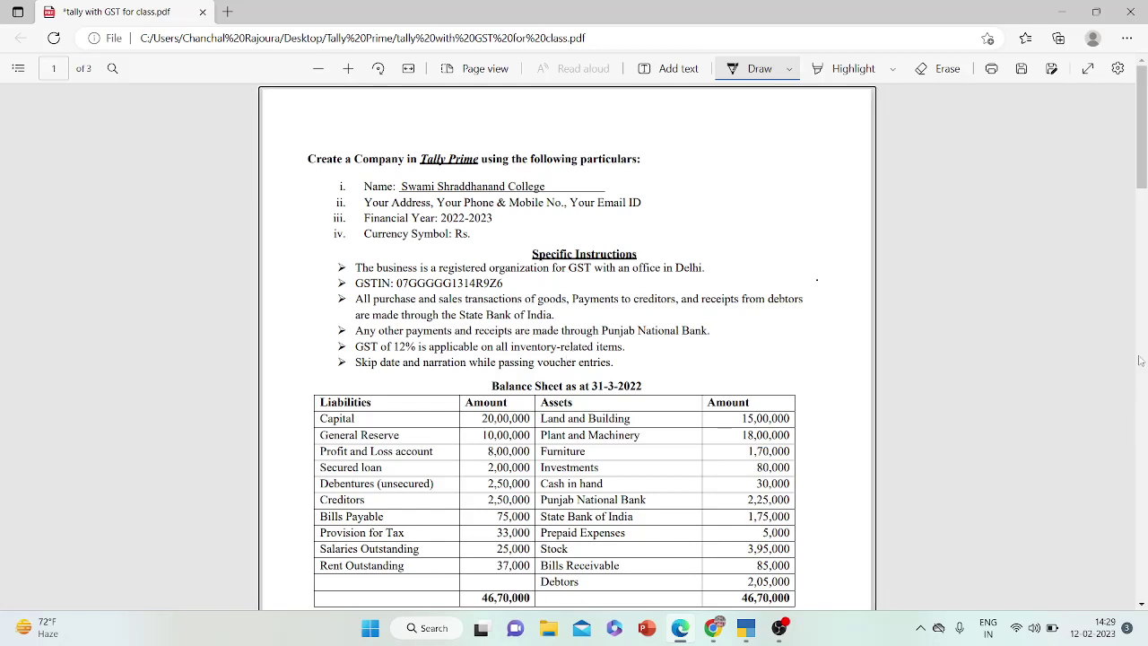
{"action": "left_click_drag", "start_coordinate": [1141, 144], "coordinate": [1146, 184]}
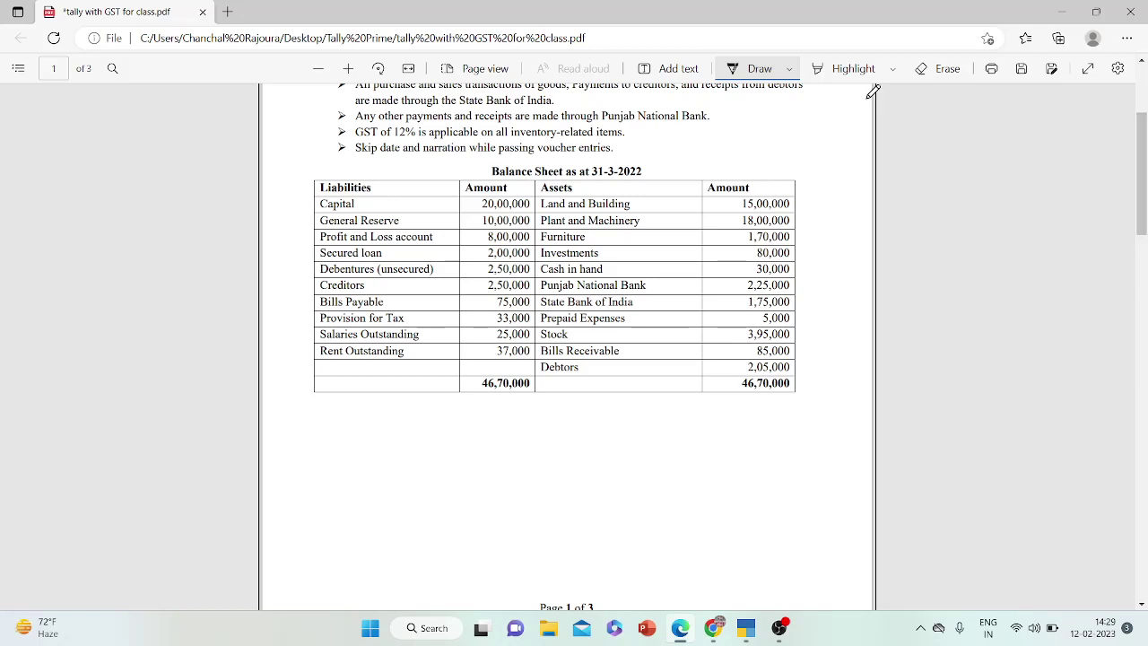
{"action": "left_click_drag", "start_coordinate": [652, 169], "coordinate": [715, 159]}
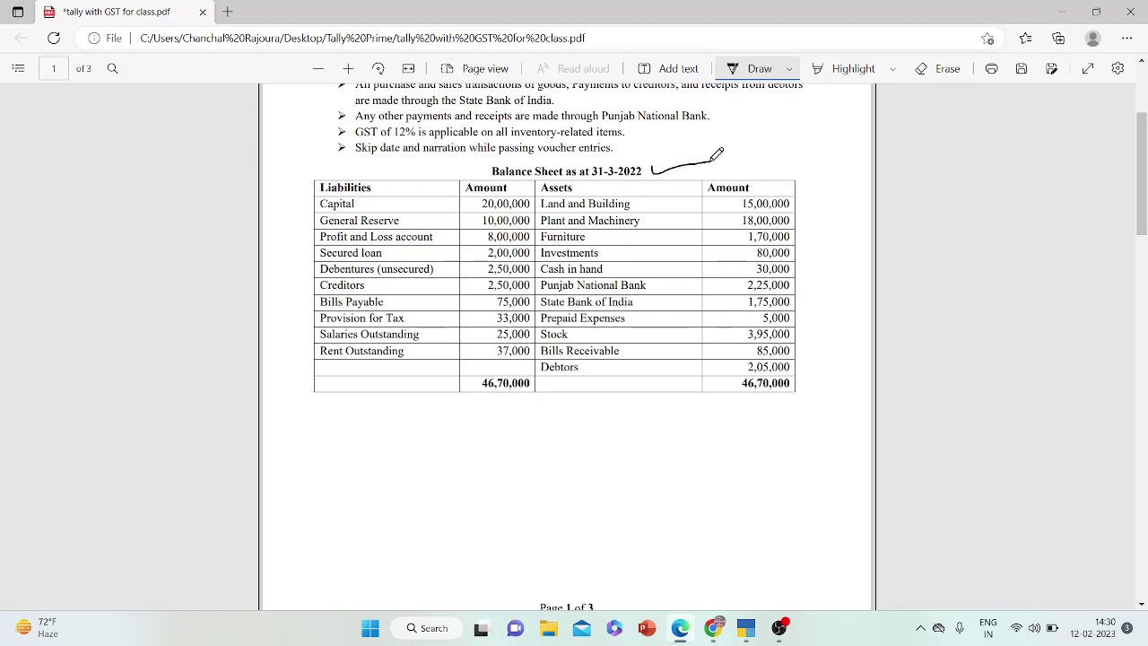
- Switch back to TallyPrime and open the list of ledgers in the Chart of Accounts
{"action": "left_click", "coordinate": [746, 630]}
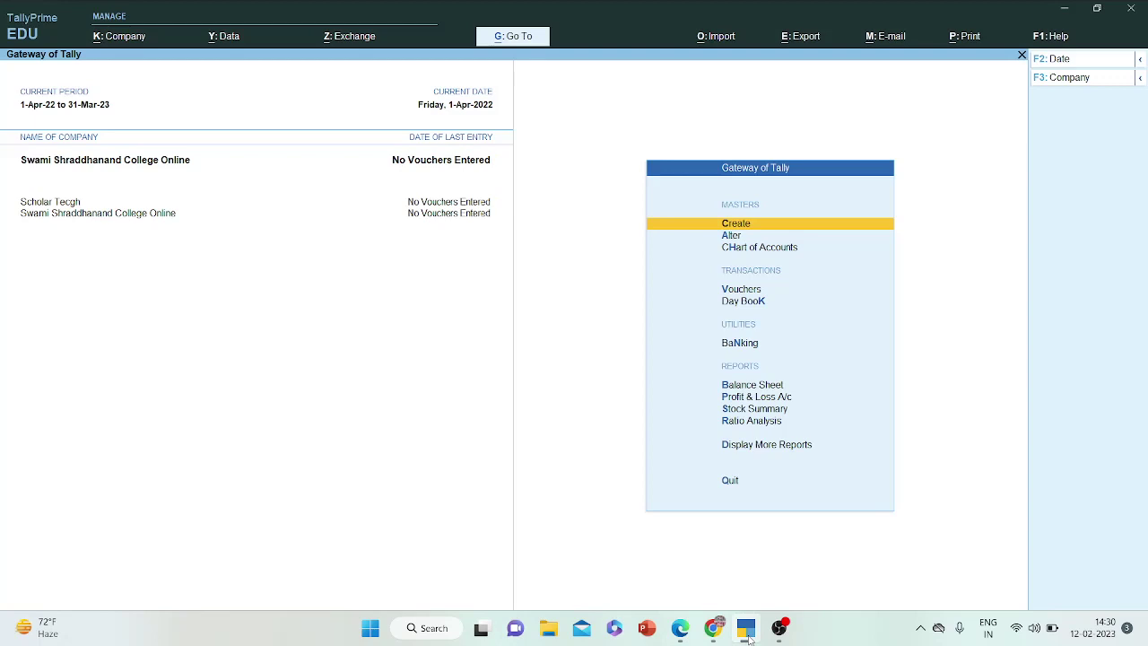
{"action": "key", "text": "Down"}
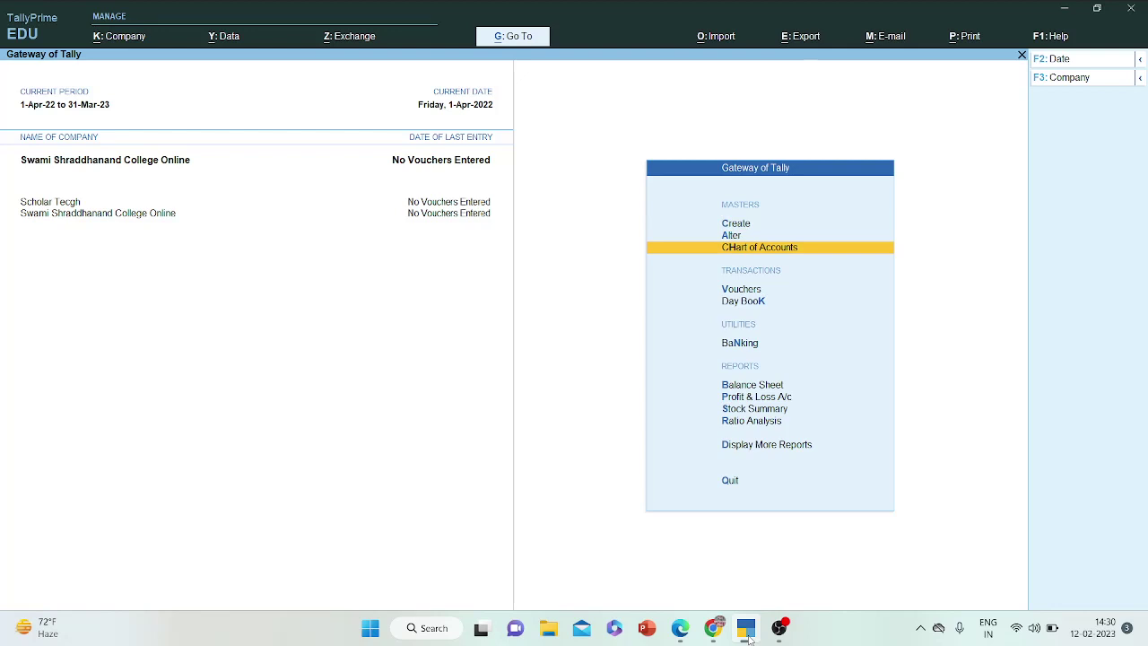
{"action": "key", "text": "Return"}
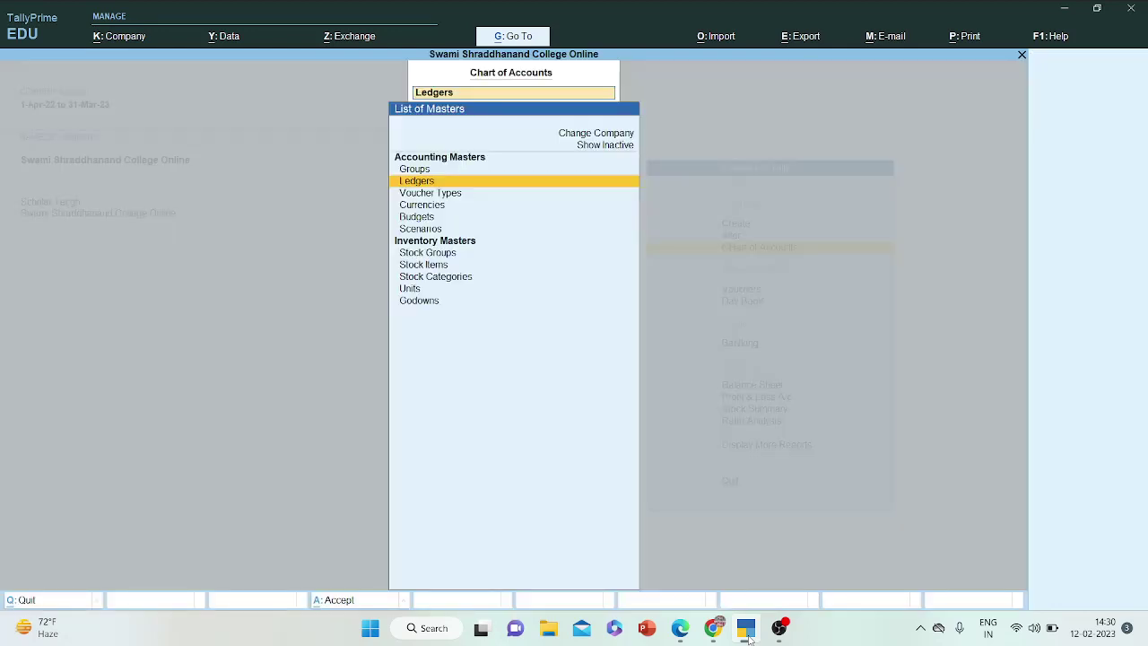
{"action": "key", "text": "Up"}
{"action": "key", "text": "Down"}
{"action": "key", "text": "Return"}
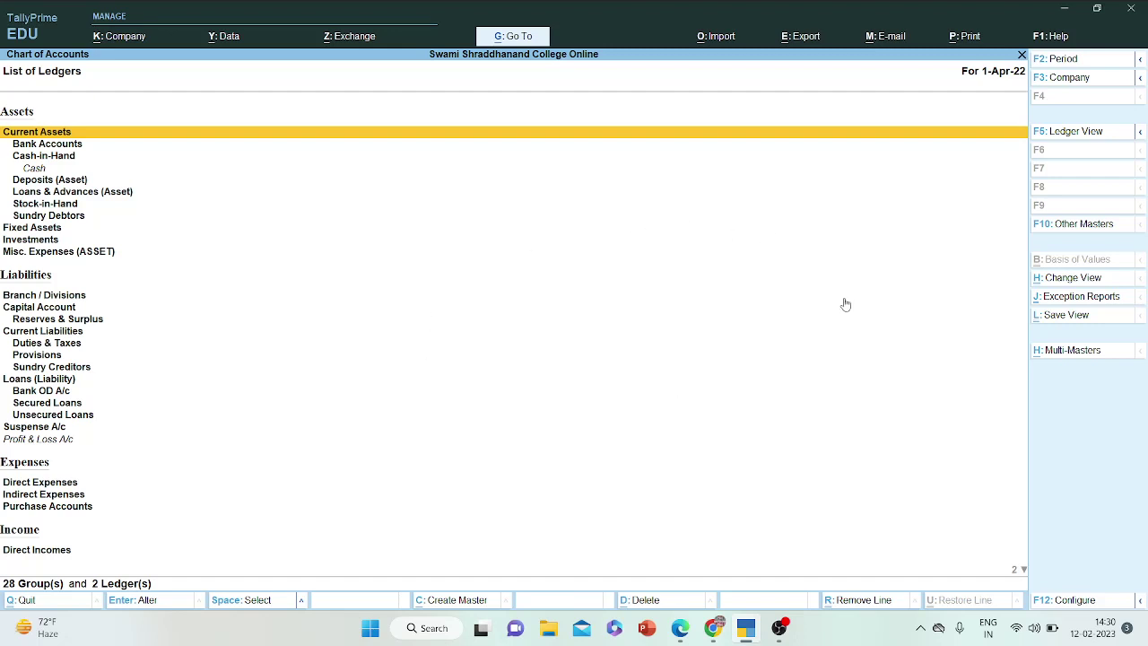
- Start creating multiple ledgers at once under the group All Items
{"action": "left_click", "coordinate": [1072, 351]}
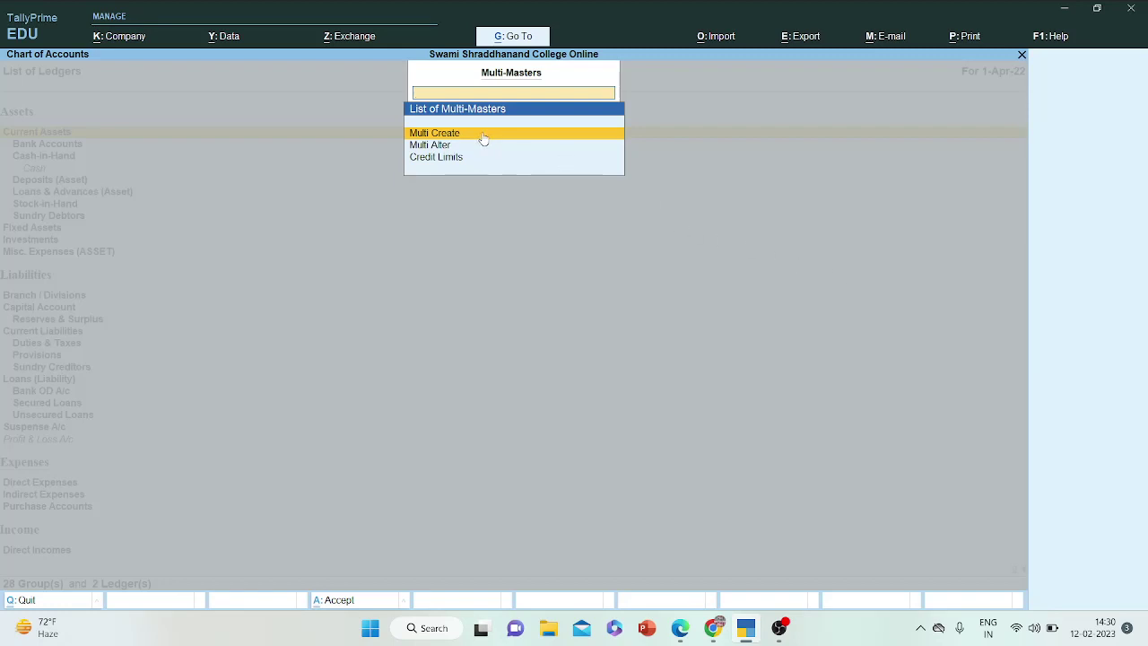
{"action": "left_click", "coordinate": [435, 134]}
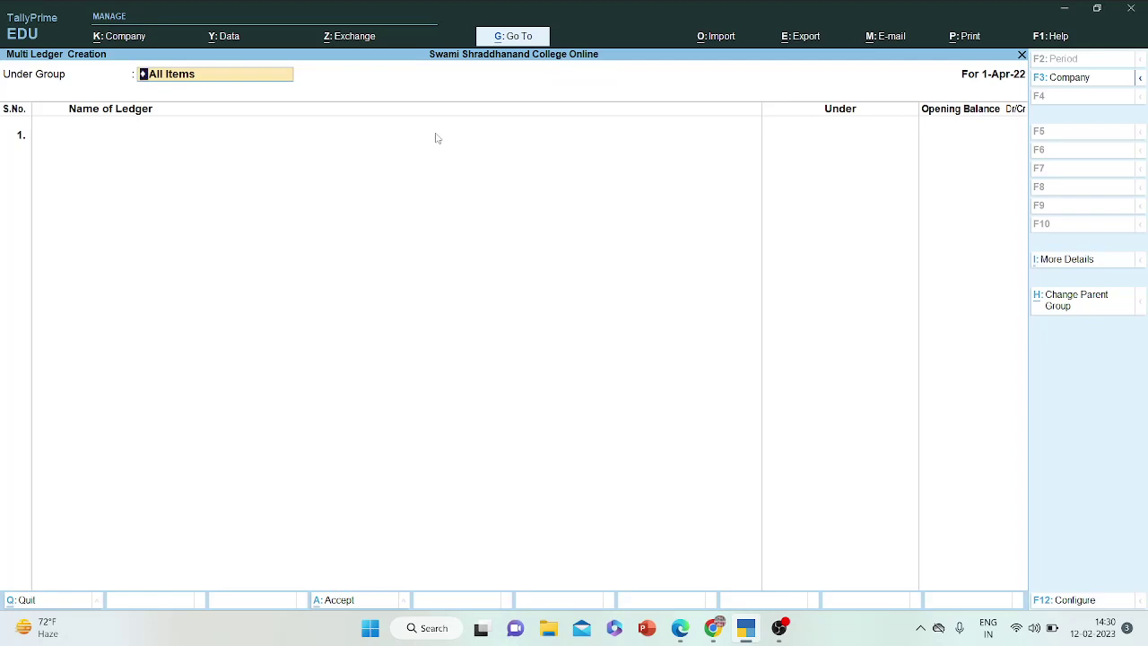
{"action": "key", "text": "Return"}
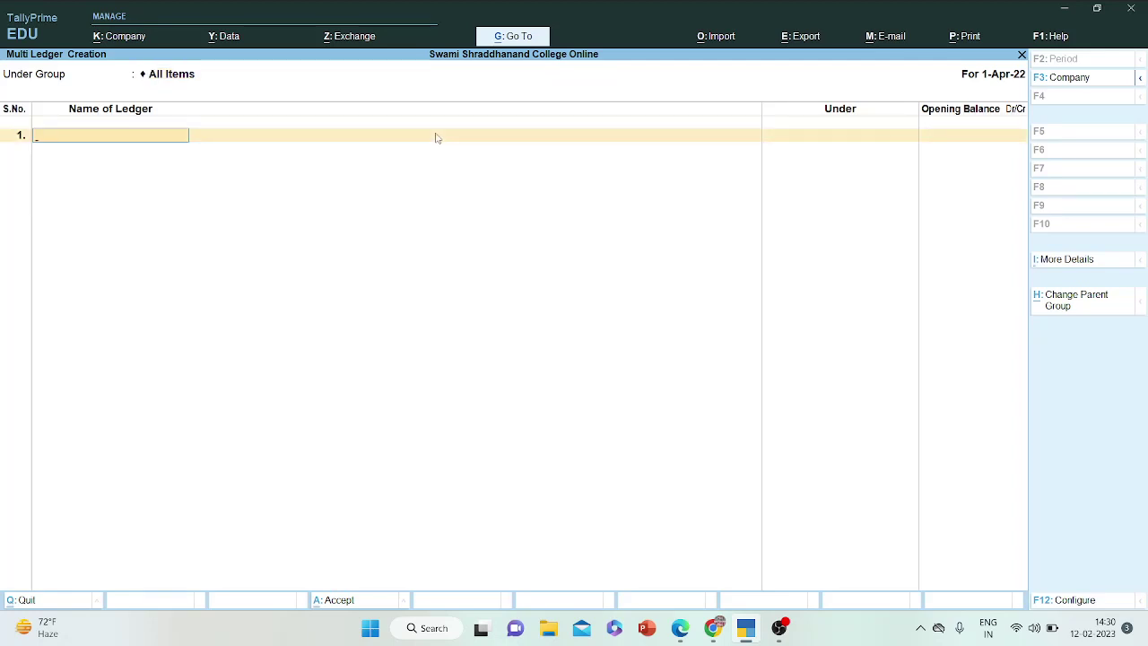
- In the exercise PDF in Edge, handwrite "Cash" and "P & L" below the balance sheet, bracketed with an arrow to "Bal update"
{"action": "left_click", "coordinate": [680, 632]}
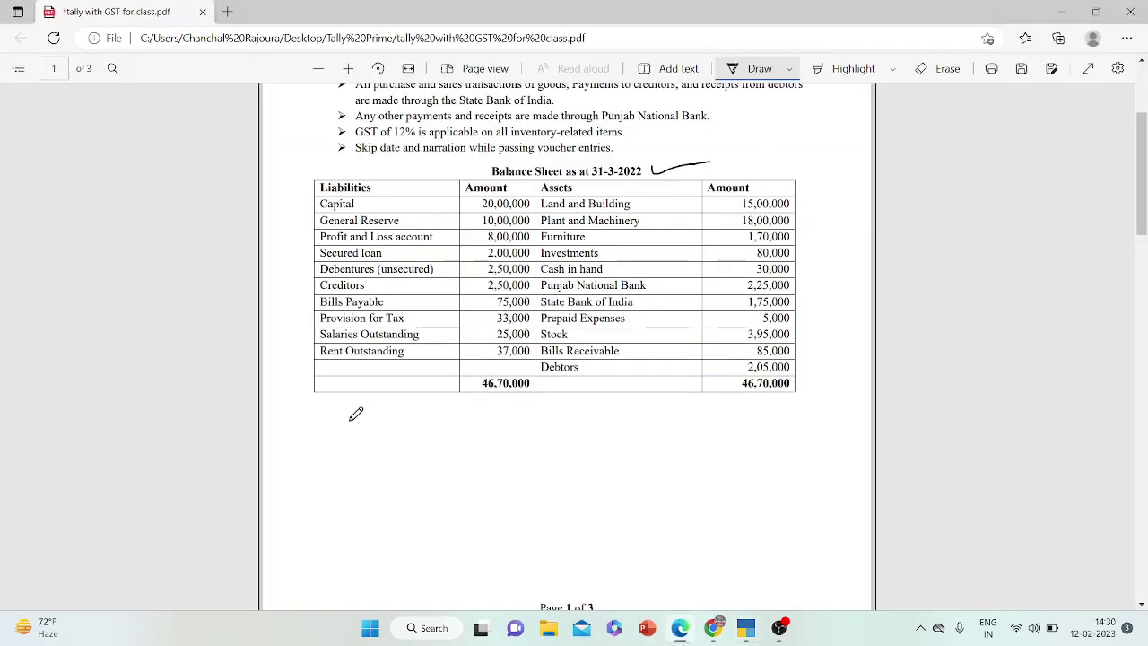
{"action": "mouse_move", "coordinate": [321, 417]}
{"action": "left_mouse_down"}
{"action": "mouse_move", "coordinate": [316, 437]}
{"action": "mouse_move", "coordinate": [348, 426]}
{"action": "mouse_move", "coordinate": [386, 437]}
{"action": "mouse_move", "coordinate": [319, 499]}
{"action": "mouse_move", "coordinate": [332, 467]}
{"action": "mouse_move", "coordinate": [355, 478]}
{"action": "mouse_move", "coordinate": [382, 461]}
{"action": "mouse_move", "coordinate": [395, 479]}
{"action": "left_mouse_up"}
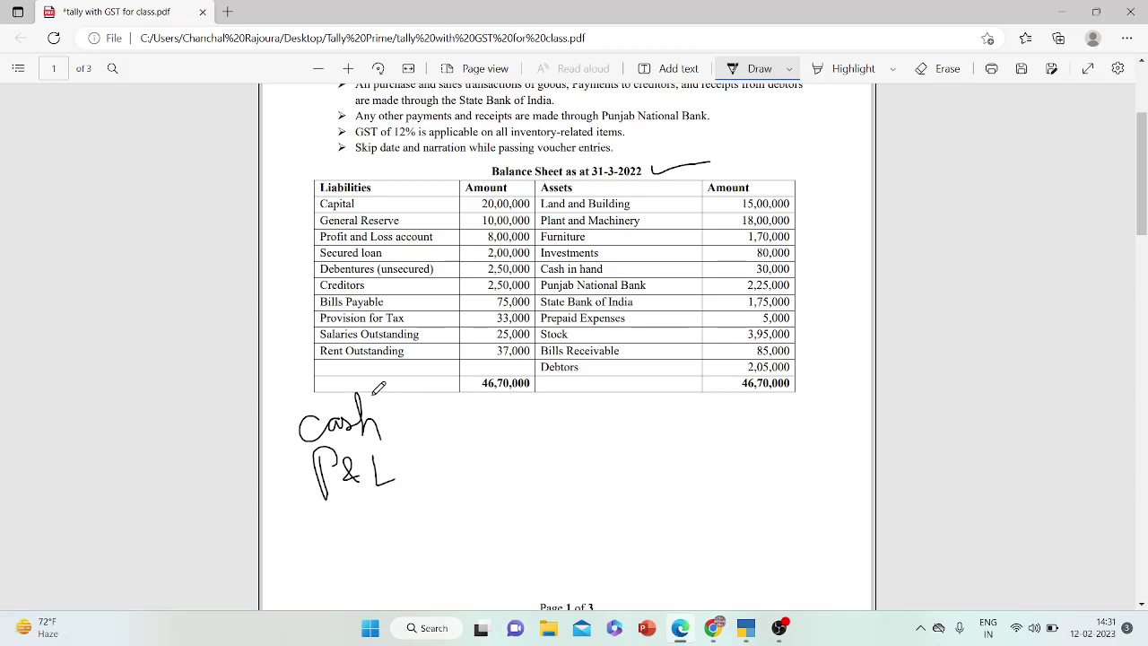
{"action": "mouse_move", "coordinate": [344, 393]}
{"action": "left_mouse_down"}
{"action": "mouse_move", "coordinate": [399, 396]}
{"action": "mouse_move", "coordinate": [412, 485]}
{"action": "mouse_move", "coordinate": [366, 489]}
{"action": "left_mouse_up"}
{"action": "mouse_move", "coordinate": [390, 433]}
{"action": "left_mouse_down"}
{"action": "mouse_move", "coordinate": [459, 421]}
{"action": "mouse_move", "coordinate": [456, 444]}
{"action": "mouse_move", "coordinate": [483, 421]}
{"action": "mouse_move", "coordinate": [472, 441]}
{"action": "mouse_move", "coordinate": [495, 426]}
{"action": "mouse_move", "coordinate": [503, 439]}
{"action": "mouse_move", "coordinate": [516, 430]}
{"action": "mouse_move", "coordinate": [531, 442]}
{"action": "mouse_move", "coordinate": [538, 429]}
{"action": "mouse_move", "coordinate": [560, 440]}
{"action": "mouse_move", "coordinate": [563, 421]}
{"action": "mouse_move", "coordinate": [587, 428]}
{"action": "mouse_move", "coordinate": [580, 406]}
{"action": "mouse_move", "coordinate": [608, 435]}
{"action": "mouse_move", "coordinate": [617, 408]}
{"action": "mouse_move", "coordinate": [633, 440]}
{"action": "left_mouse_up"}
- Tick the handwritten "Cash" and "P & L" notes and handwrite "Stock" below them
{"action": "left_click_drag", "start_coordinate": [285, 418], "coordinate": [300, 411]}
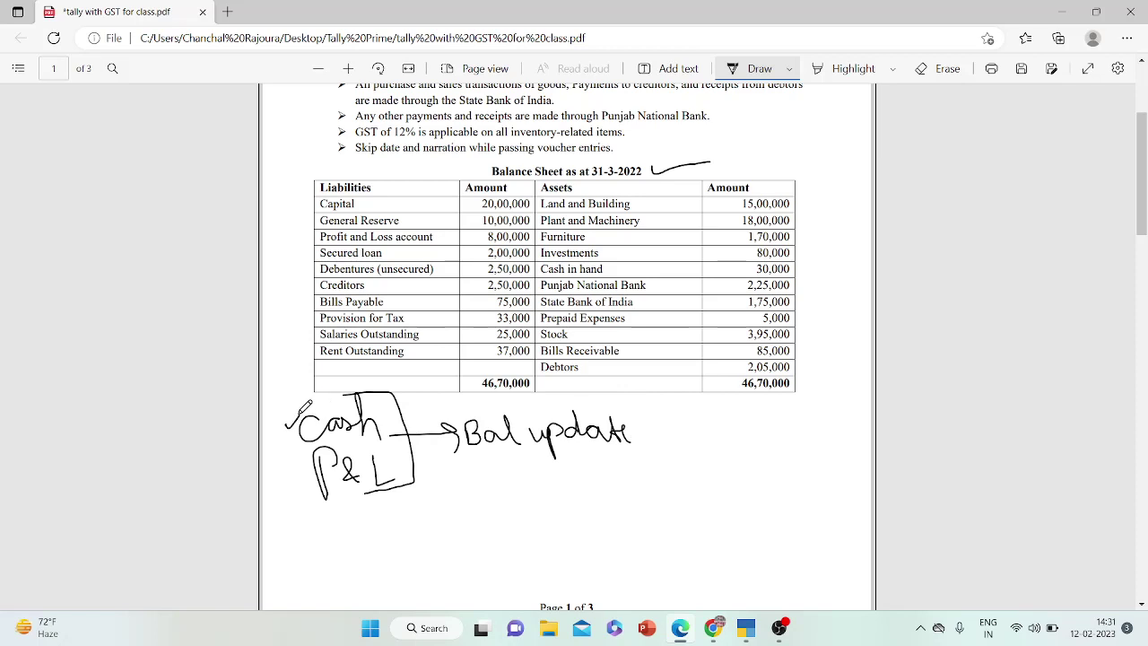
{"action": "left_click_drag", "start_coordinate": [285, 479], "coordinate": [334, 447]}
{"action": "mouse_move", "coordinate": [306, 542]}
{"action": "left_mouse_down"}
{"action": "mouse_move", "coordinate": [323, 570]}
{"action": "mouse_move", "coordinate": [333, 533]}
{"action": "mouse_move", "coordinate": [395, 541]}
{"action": "mouse_move", "coordinate": [408, 523]}
{"action": "left_mouse_up"}
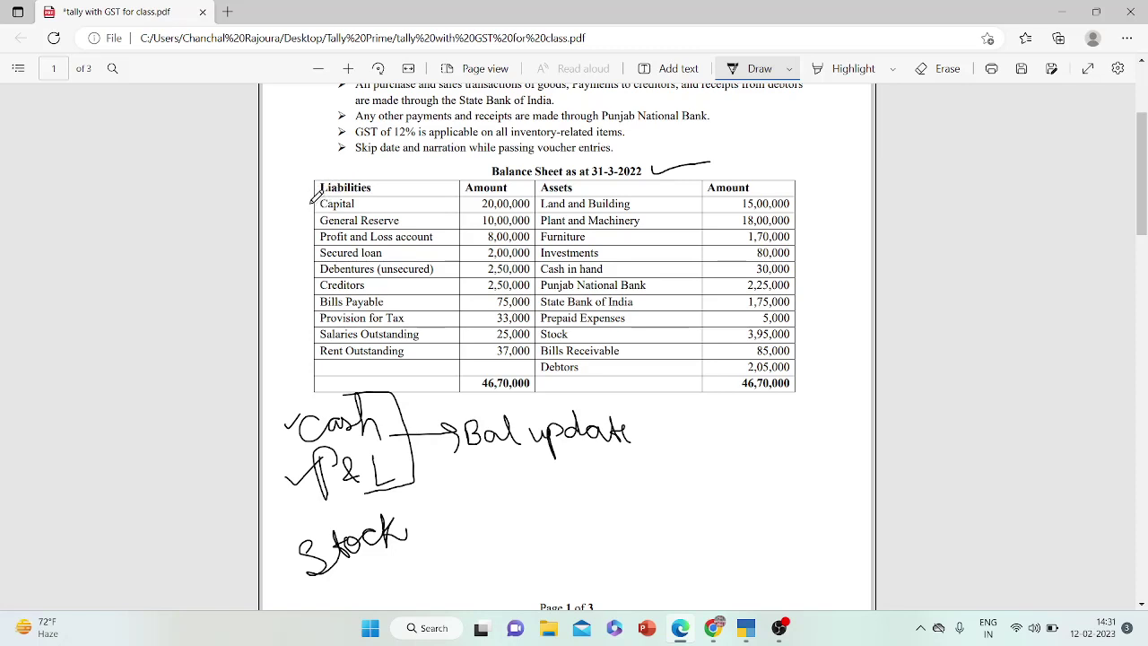
- Tick Capital in the PDF's balance sheet, and in TallyPrime enter the ledger Capital under Capital Account with opening balance 20,00,000 Cr
{"action": "left_click_drag", "start_coordinate": [308, 201], "coordinate": [324, 195]}
{"action": "left_click", "coordinate": [746, 628]}
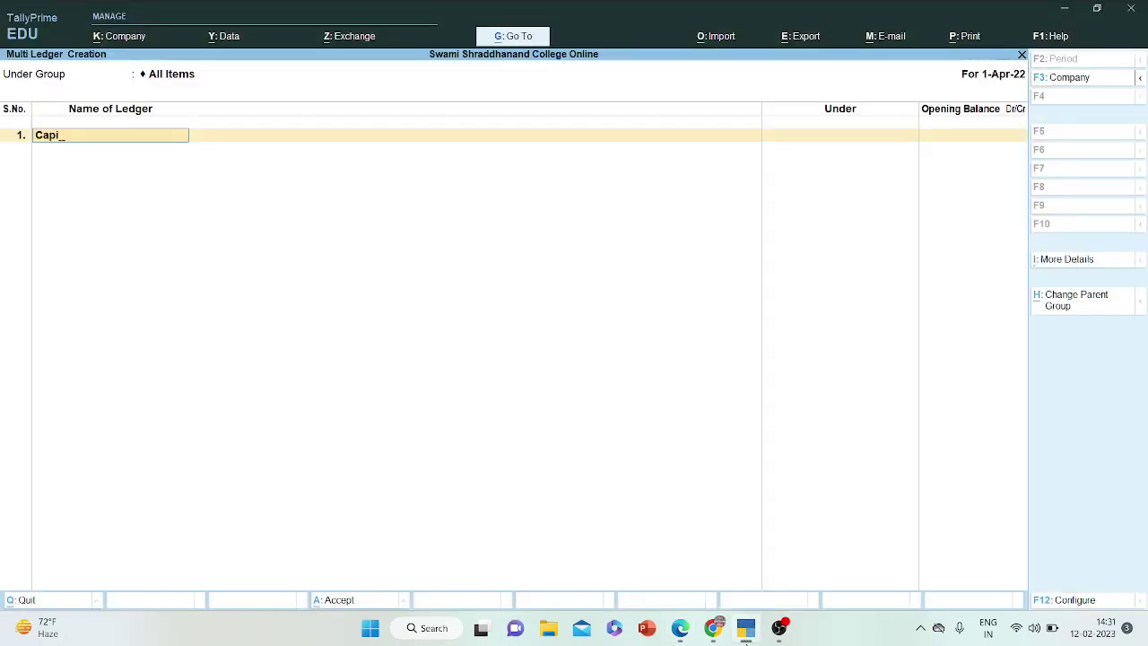
{"action": "type", "text": "l"}
{"action": "key", "text": "Return"}
{"action": "type", "text": "Cap"}
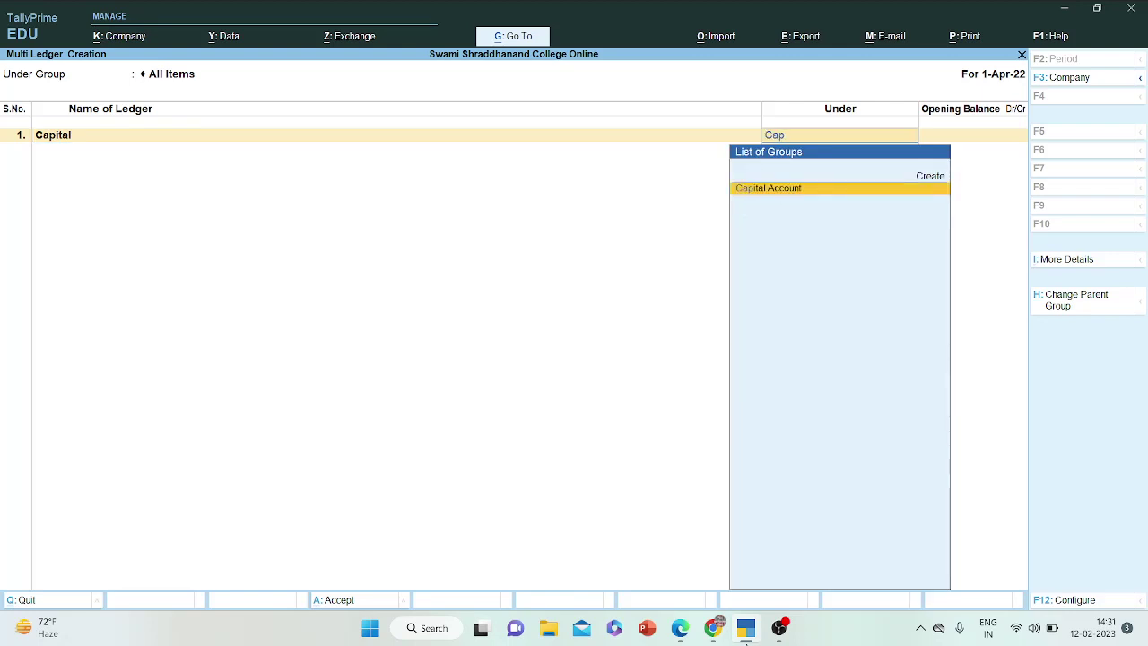
{"action": "key", "text": "Return"}
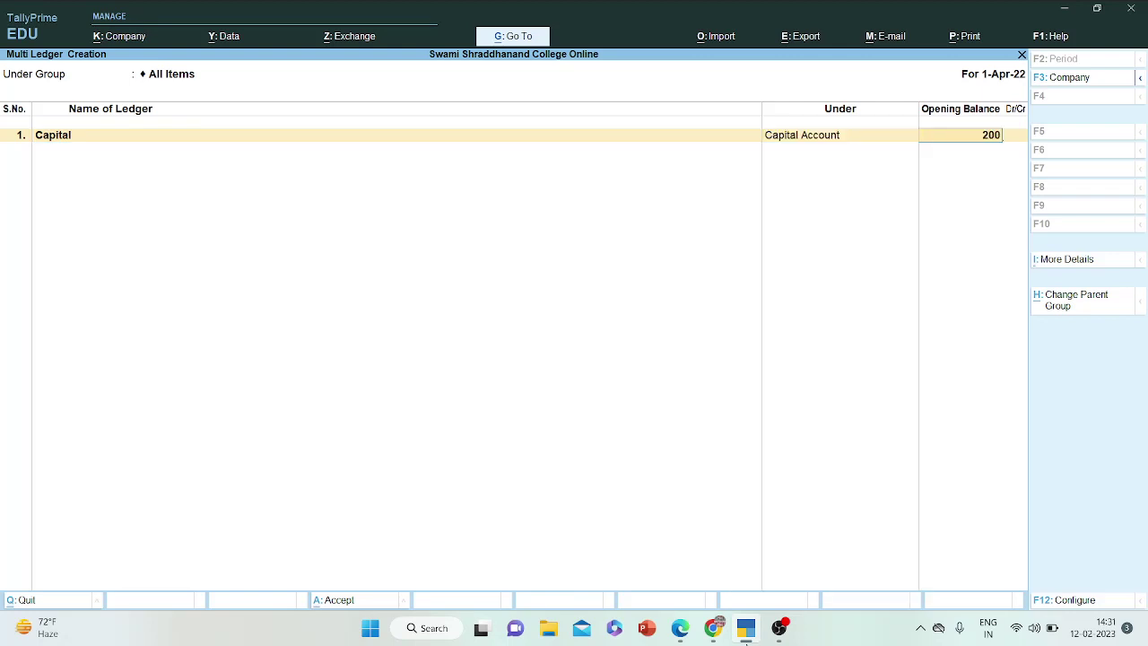
{"action": "type", "text": "20,00,000"}
{"action": "key", "text": "Return"}
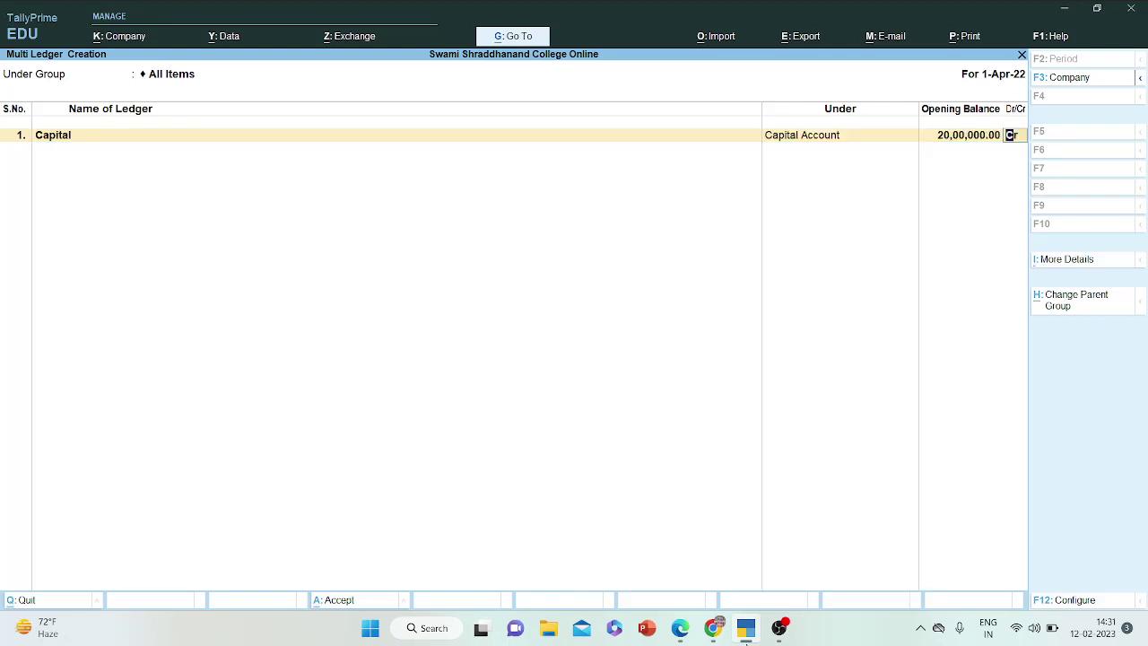
{"action": "key", "text": "Return"}
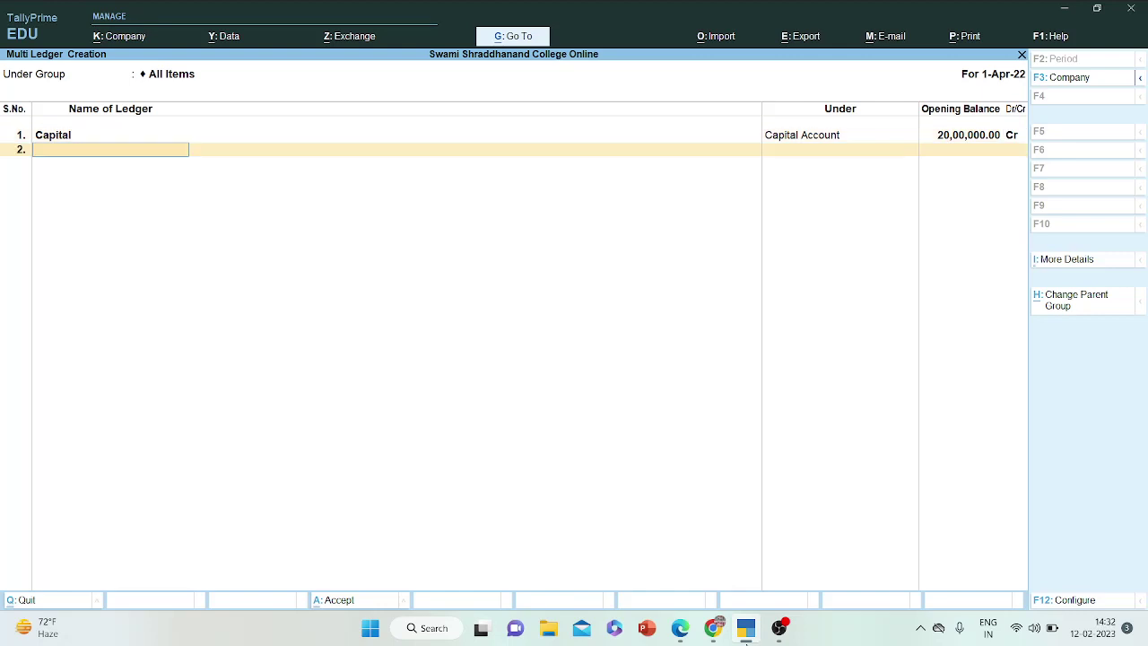
- Tick General Reserve in the PDF in Edge, and in TallyPrime enter its ledger under Reserves & Surplus with opening balance 10,00,000 Cr
{"action": "left_click", "coordinate": [679, 630]}
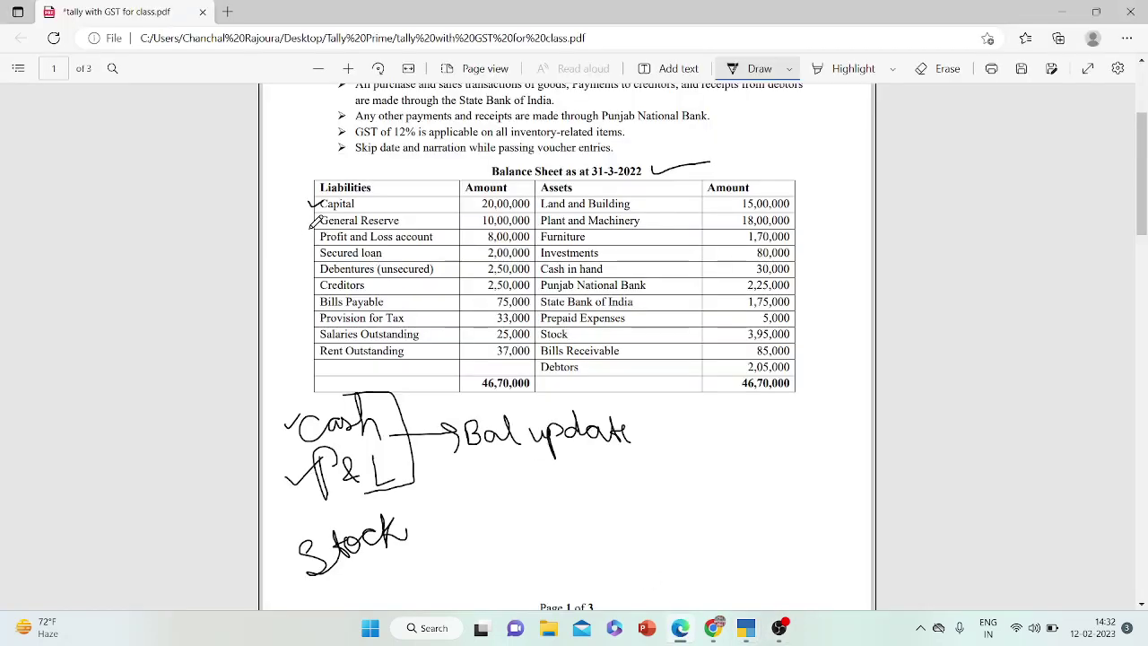
{"action": "left_click_drag", "start_coordinate": [308, 220], "coordinate": [341, 204]}
{"action": "left_click", "coordinate": [756, 635]}
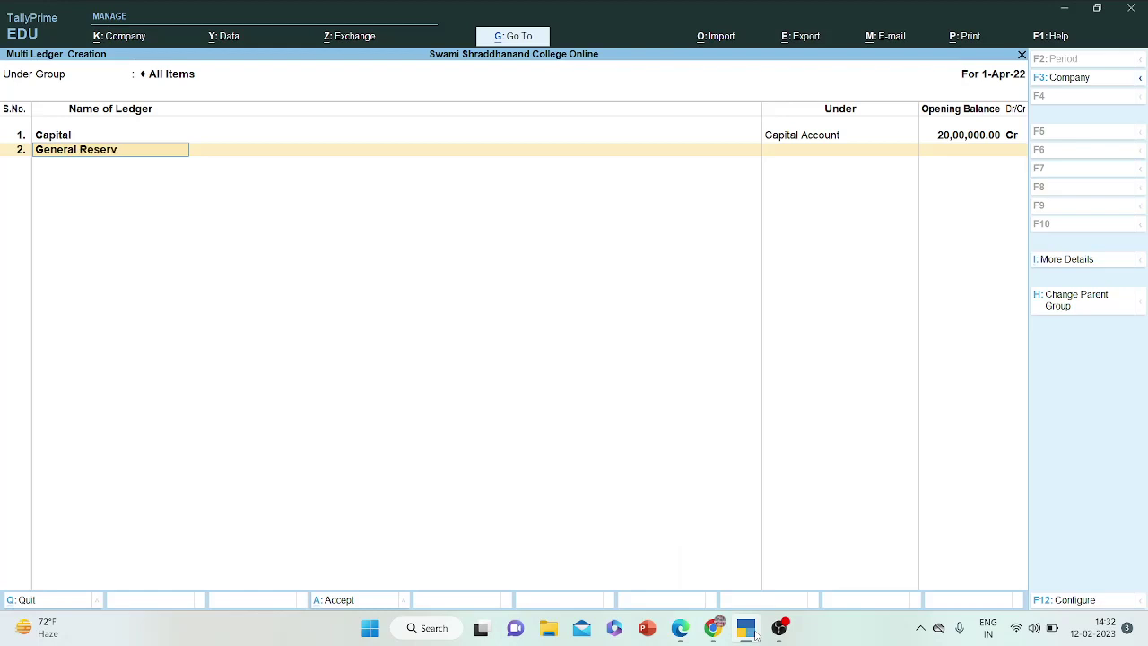
{"action": "key", "text": "Return"}
{"action": "type", "text": "Rese"}
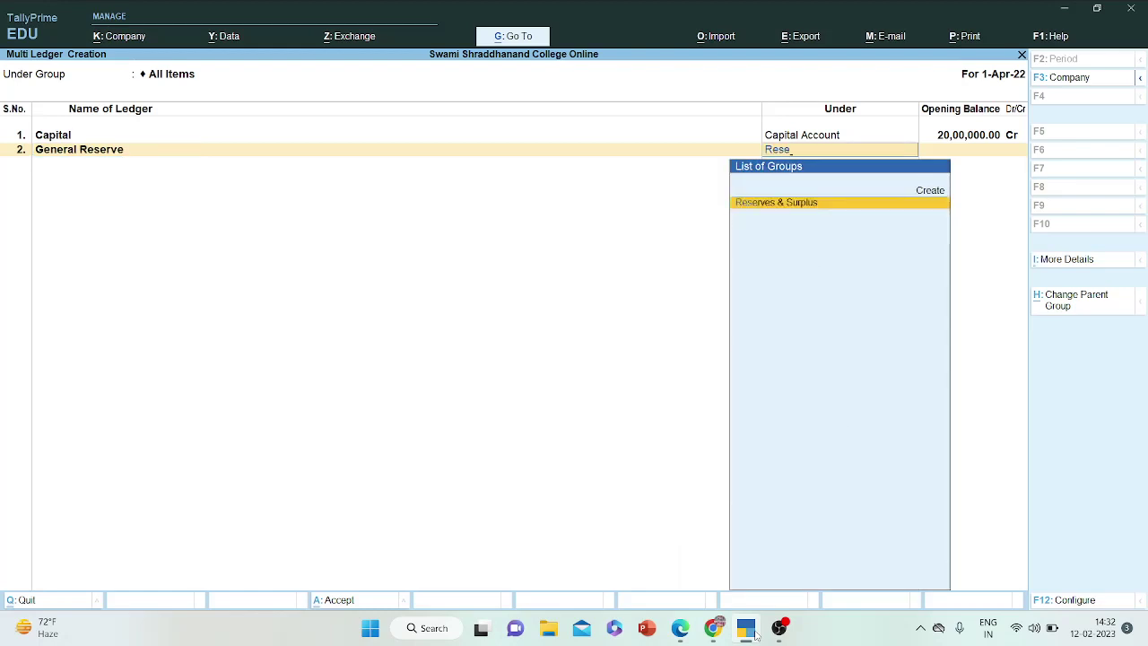
{"action": "key", "text": "Return"}
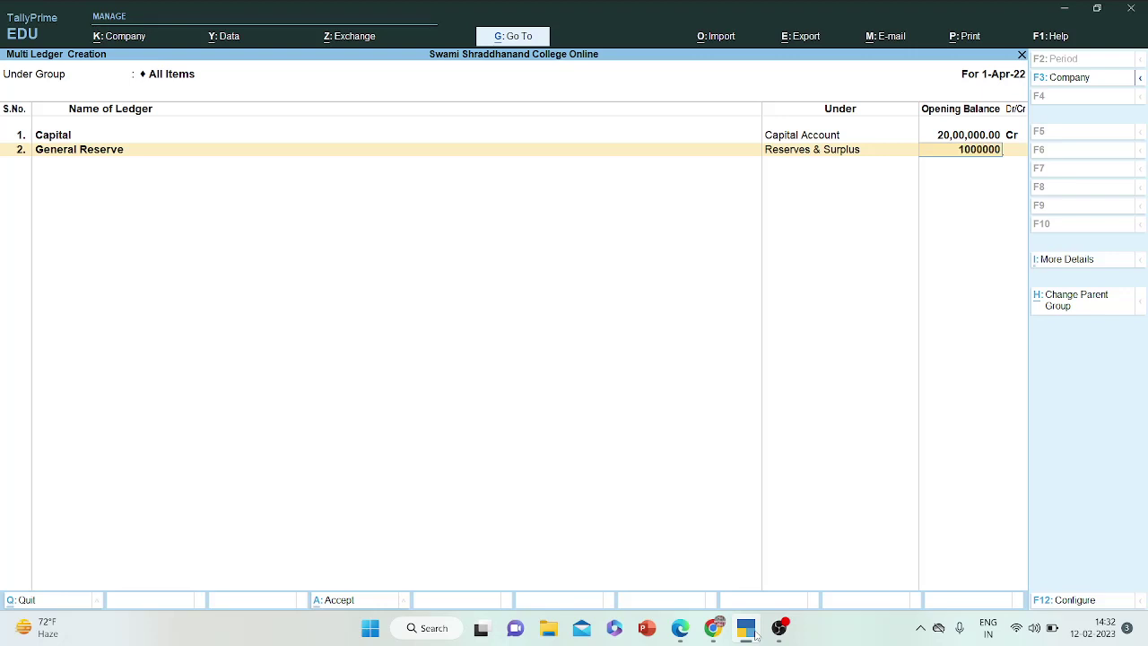
{"action": "key", "text": "Return"}
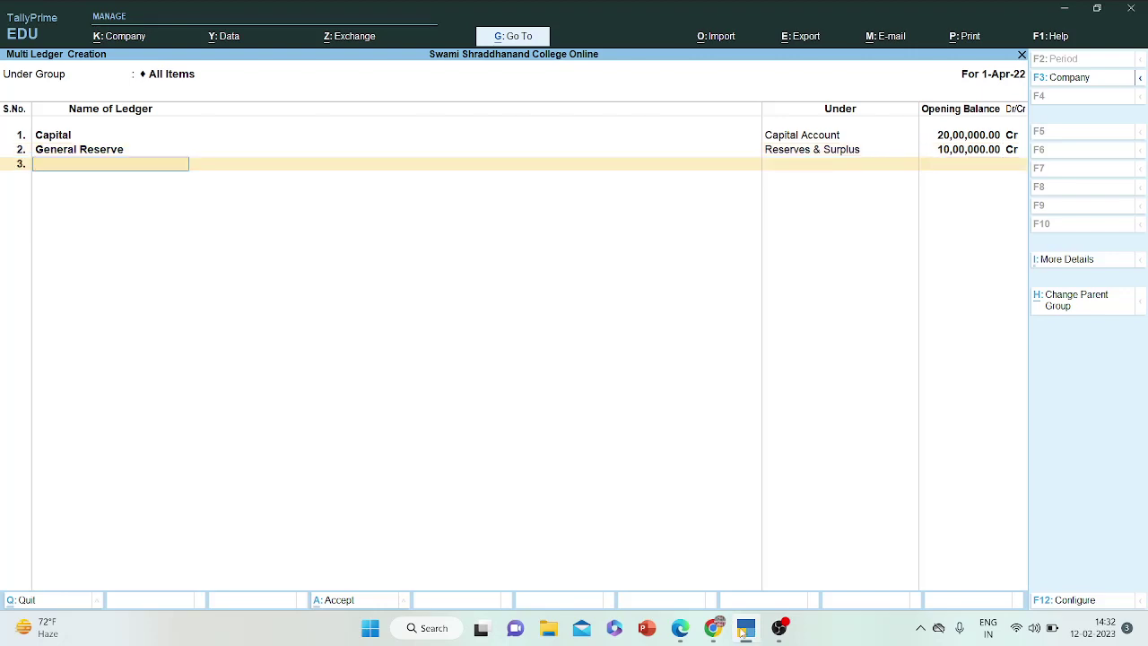
- In the exercise PDF in Edge, put a cross beside Profit and Loss account and tick Secured loan, and return to TallyPrime
{"action": "left_click", "coordinate": [742, 633]}
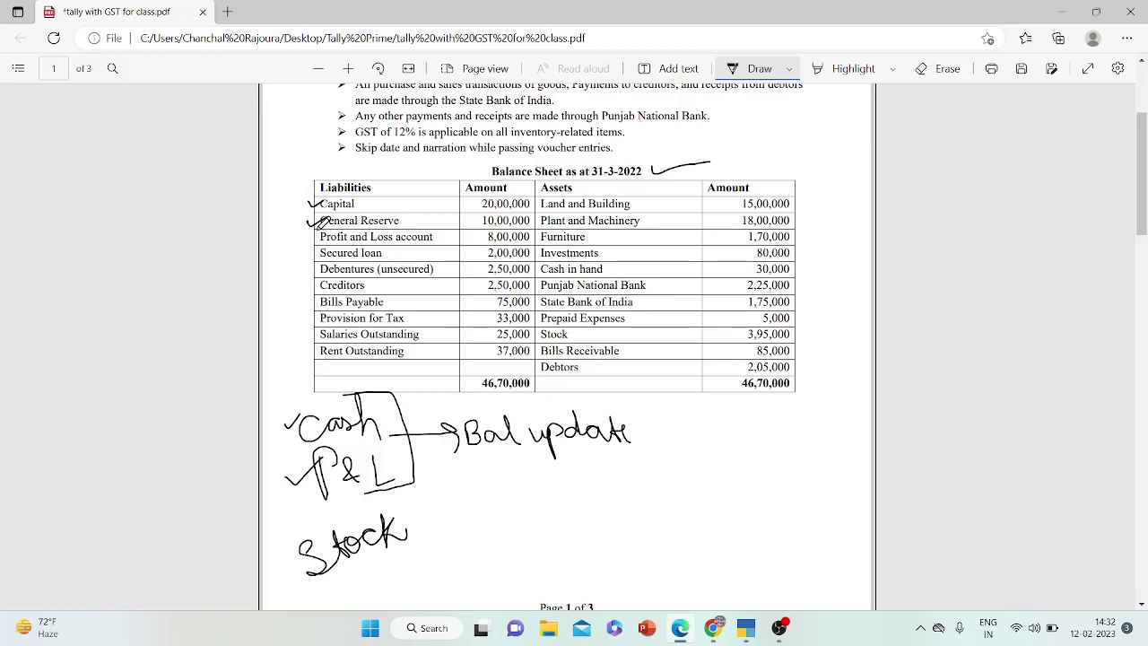
{"action": "mouse_move", "coordinate": [316, 236]}
{"action": "left_mouse_down"}
{"action": "mouse_move", "coordinate": [328, 232]}
{"action": "mouse_move", "coordinate": [295, 236]}
{"action": "mouse_move", "coordinate": [312, 249]}
{"action": "mouse_move", "coordinate": [326, 235]}
{"action": "left_mouse_up"}
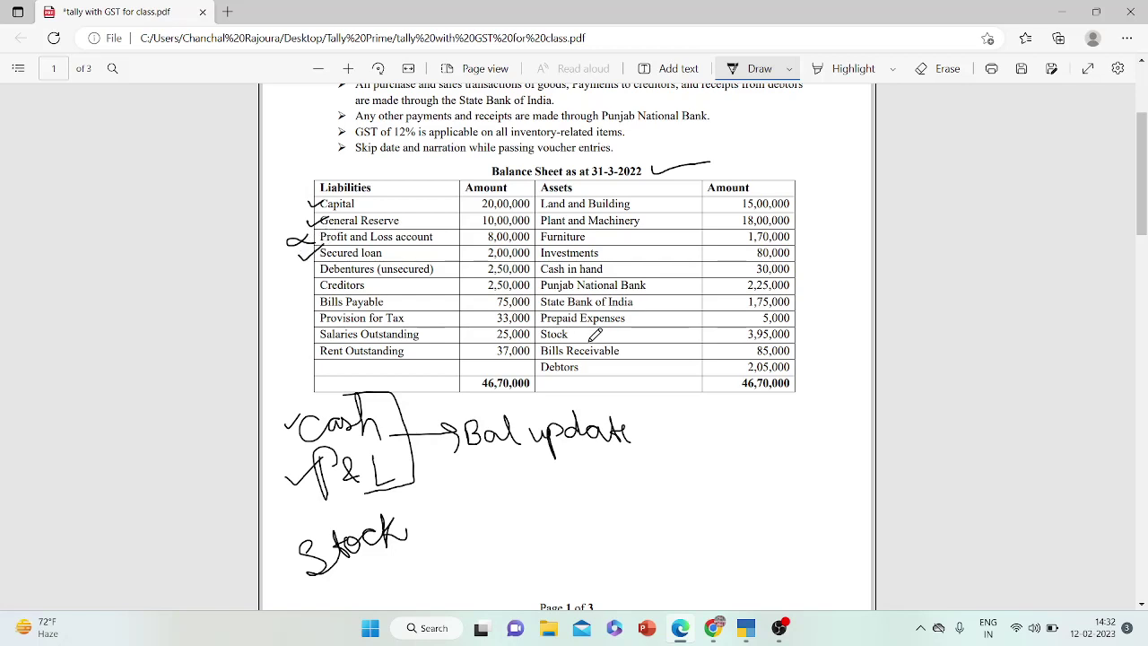
{"action": "left_click", "coordinate": [745, 630]}
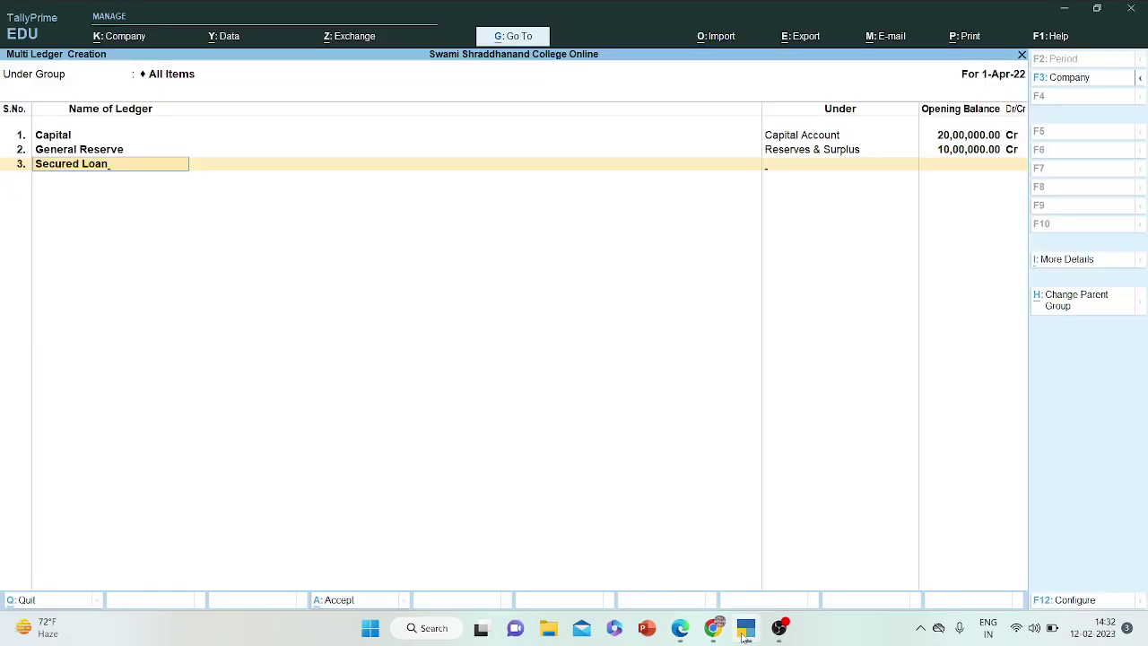
- Enter the ledger Secured Loan under the group Secured Loans with opening balance 2,00,000 Cr
{"action": "key", "text": "Return"}
{"action": "type", "text": "Sec"}
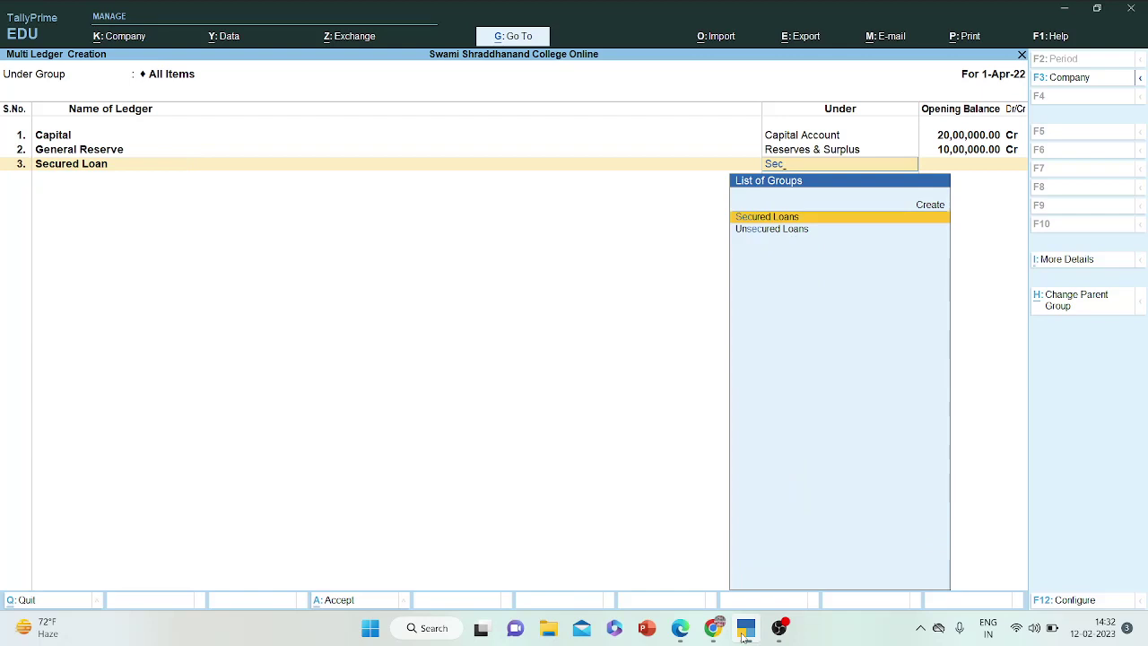
{"action": "key", "text": "Return"}
{"action": "type", "text": "200"}
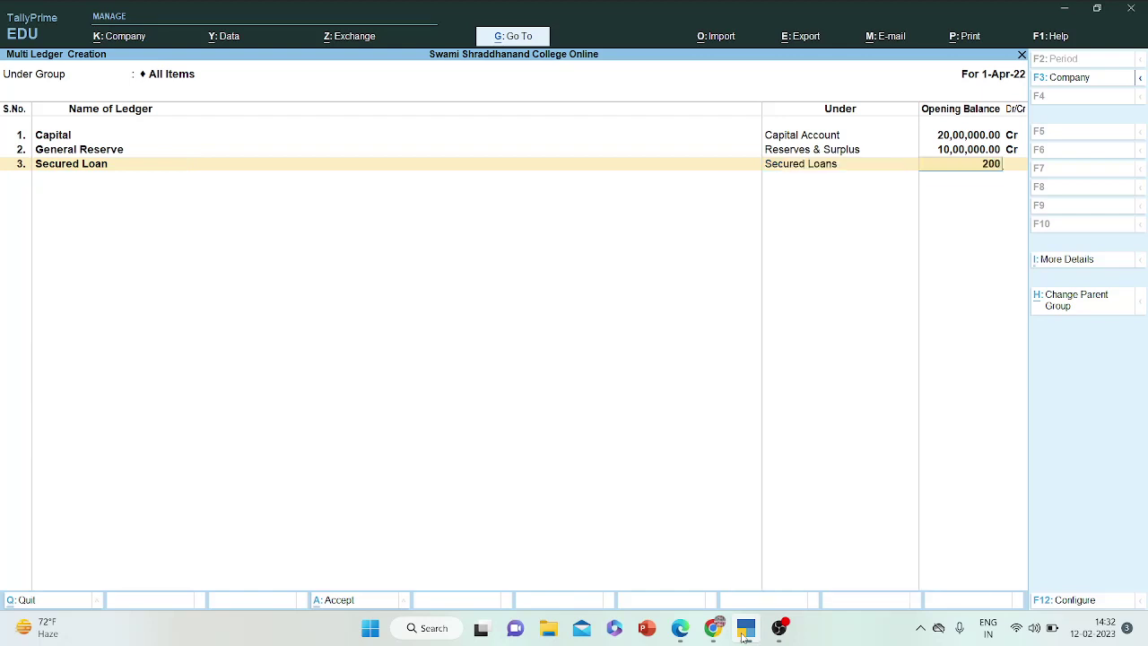
{"action": "key", "text": "Return"}
{"action": "key", "text": "Return"}
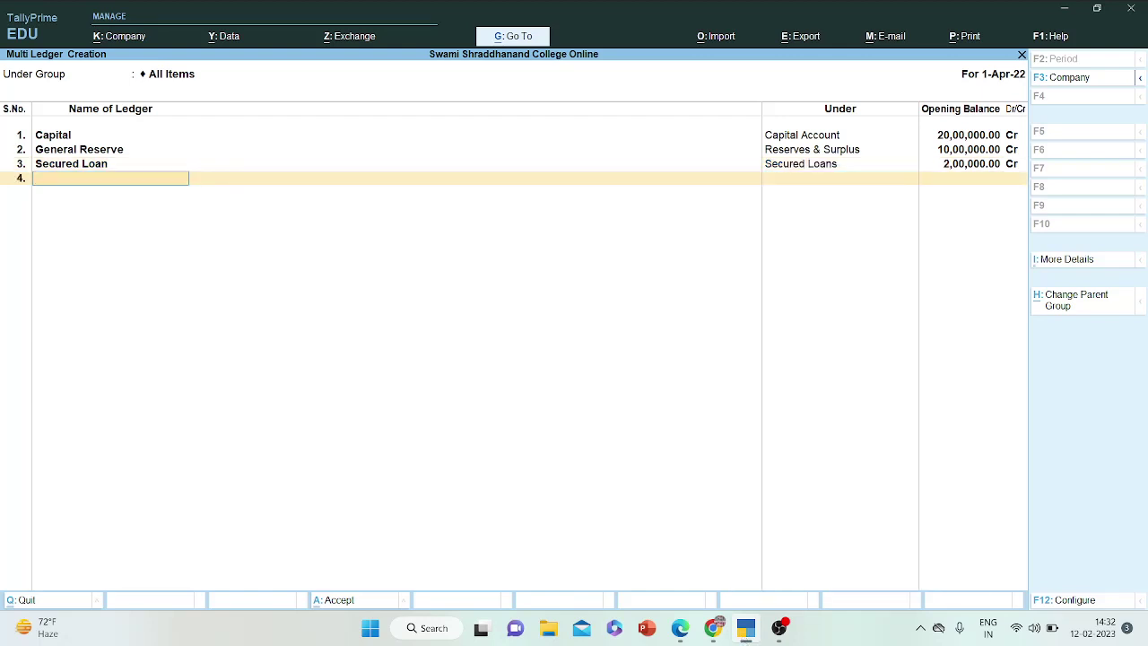
- Enter the ledger Debentures under Unsecured Loans with opening balance 2,50,000 Cr, checking the details in the exercise PDF
{"action": "left_click", "coordinate": [745, 633]}
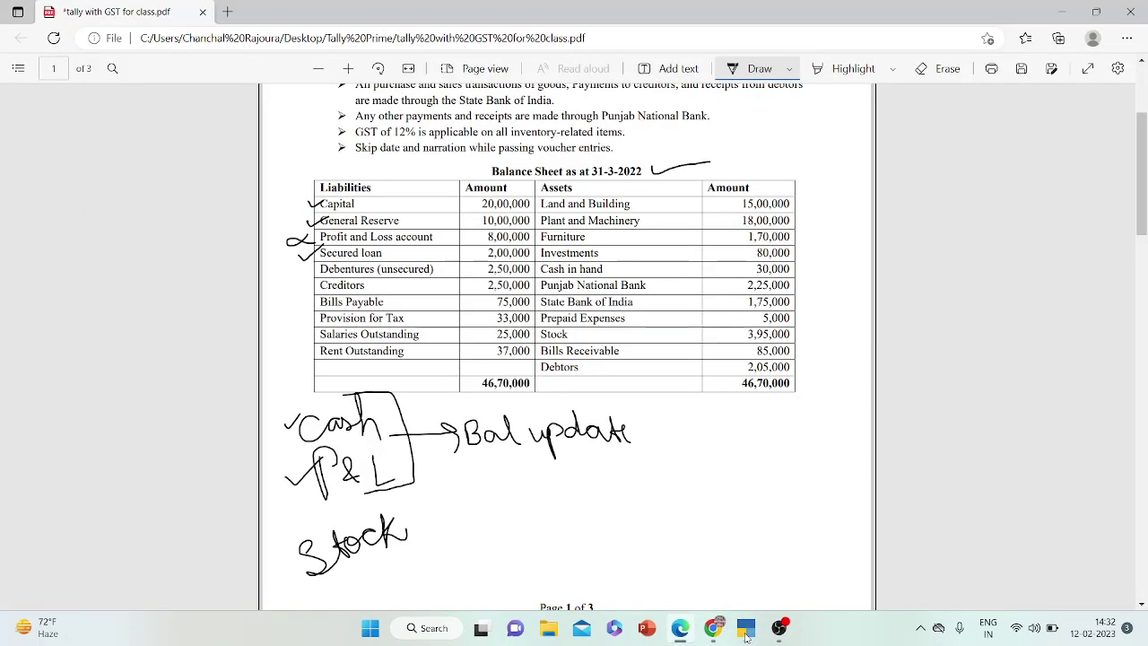
{"action": "left_click", "coordinate": [745, 633]}
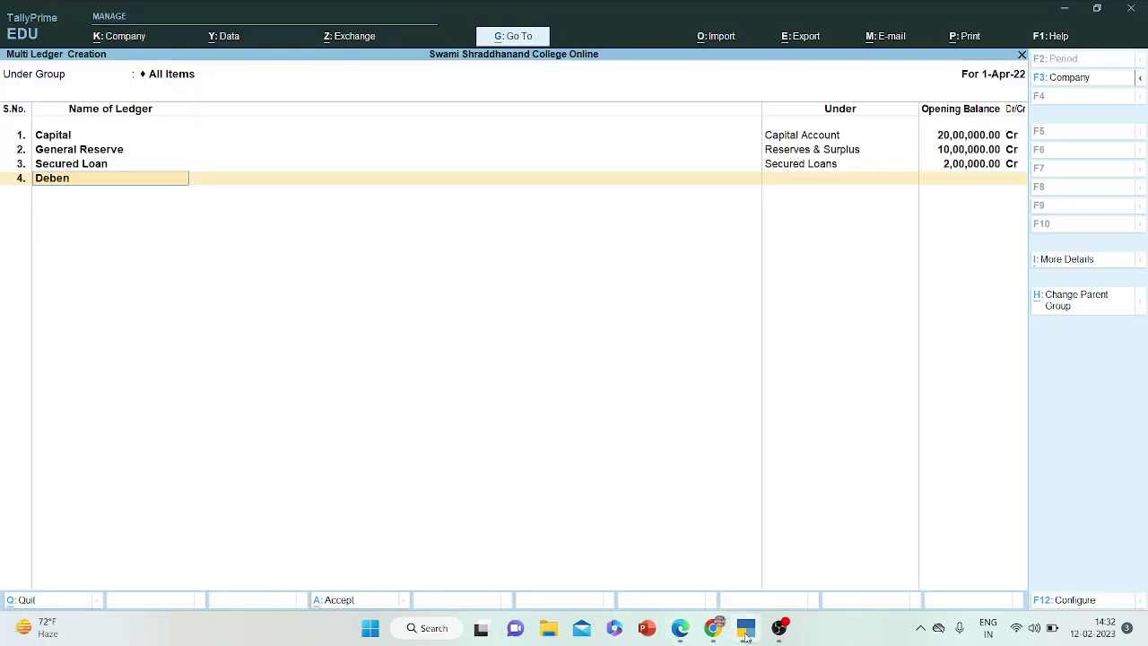
{"action": "key", "text": "Return"}
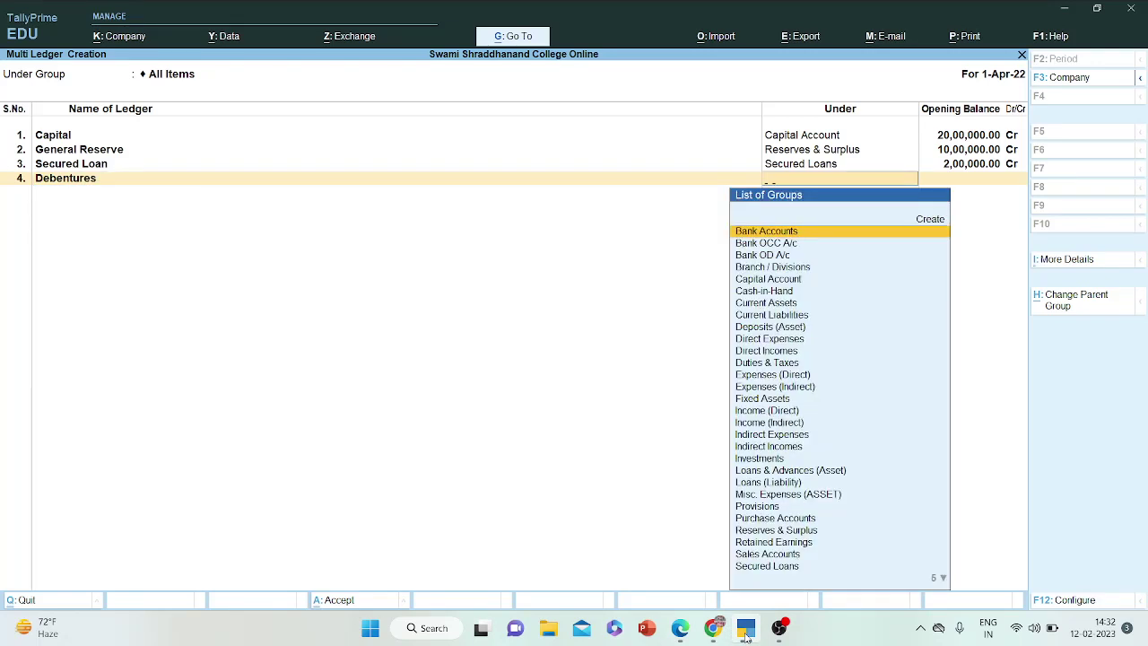
{"action": "type", "text": "Un"}
{"action": "key", "text": "Return"}
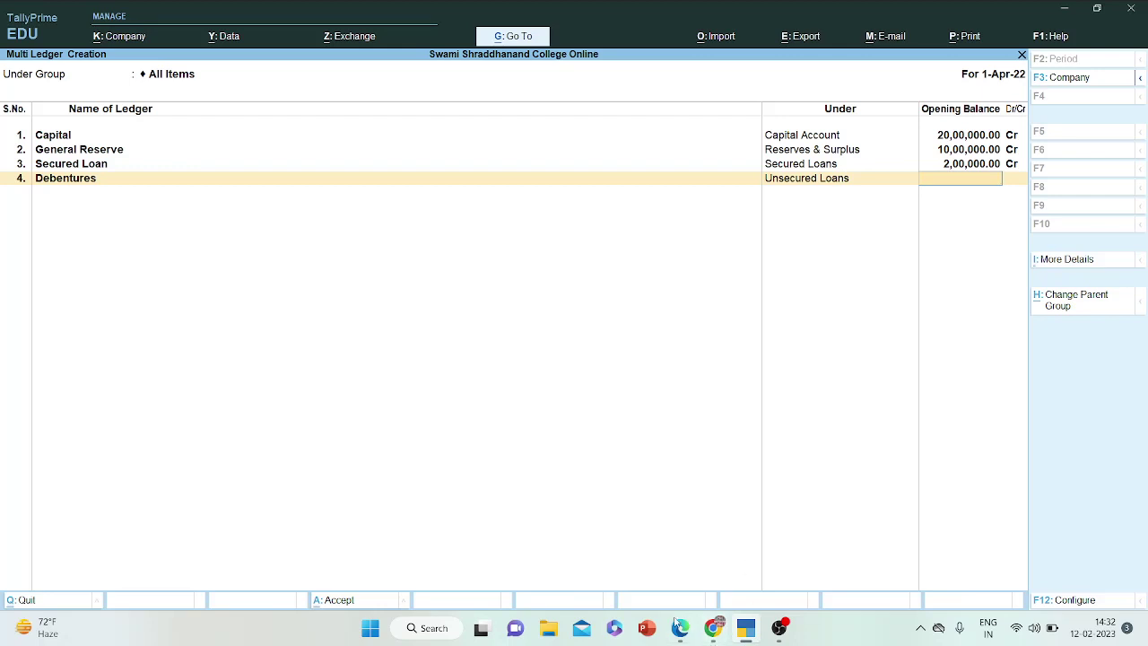
{"action": "left_click", "coordinate": [747, 630]}
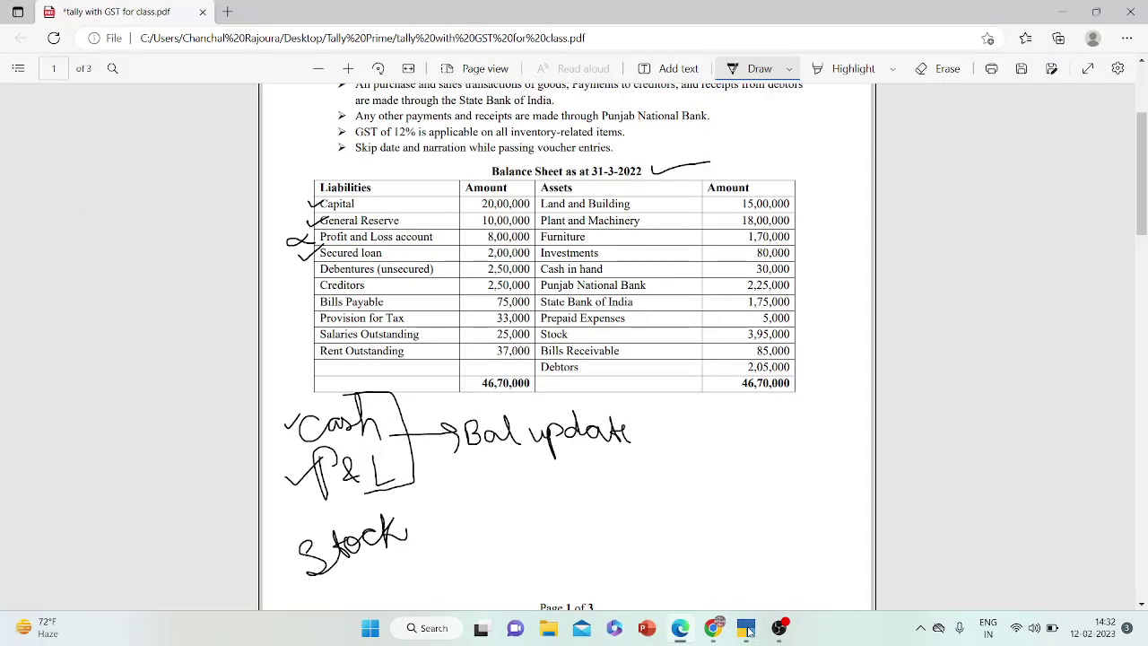
{"action": "left_click", "coordinate": [747, 630]}
{"action": "type", "text": "2"}
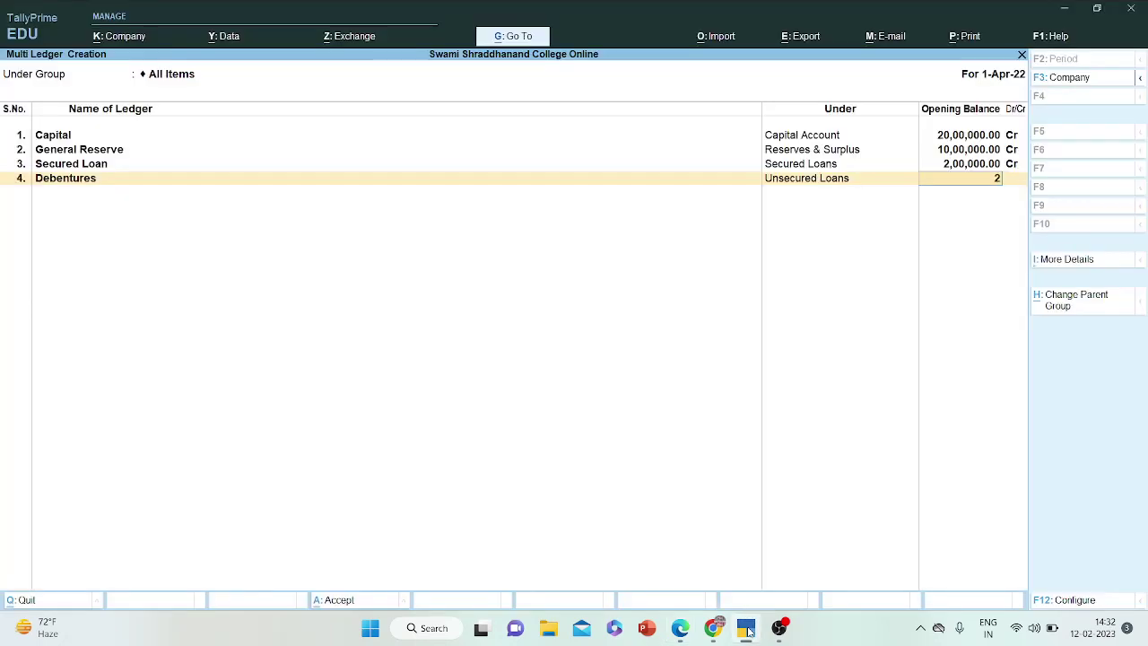
{"action": "type", "text": "50000"}
{"action": "key", "text": "Return"}
{"action": "key", "text": "Return"}
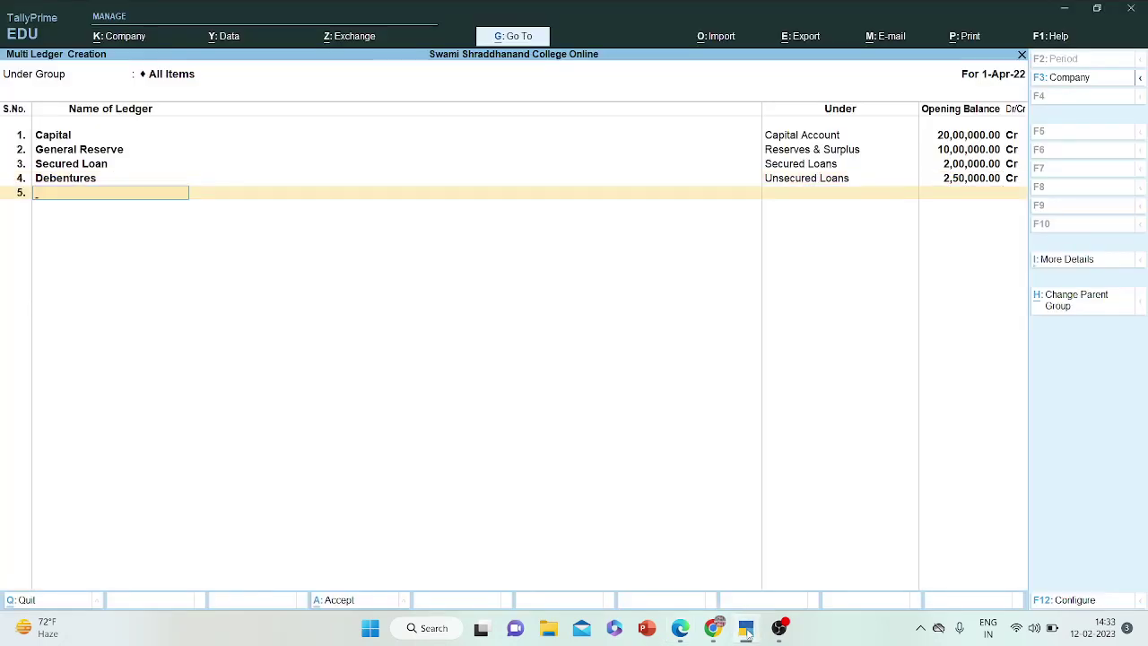
- In the exercise PDF in Edge, tick Debentures, and on page 2 bracket the debtors and creditors list and circle the creditors' total
{"action": "left_click", "coordinate": [747, 631]}
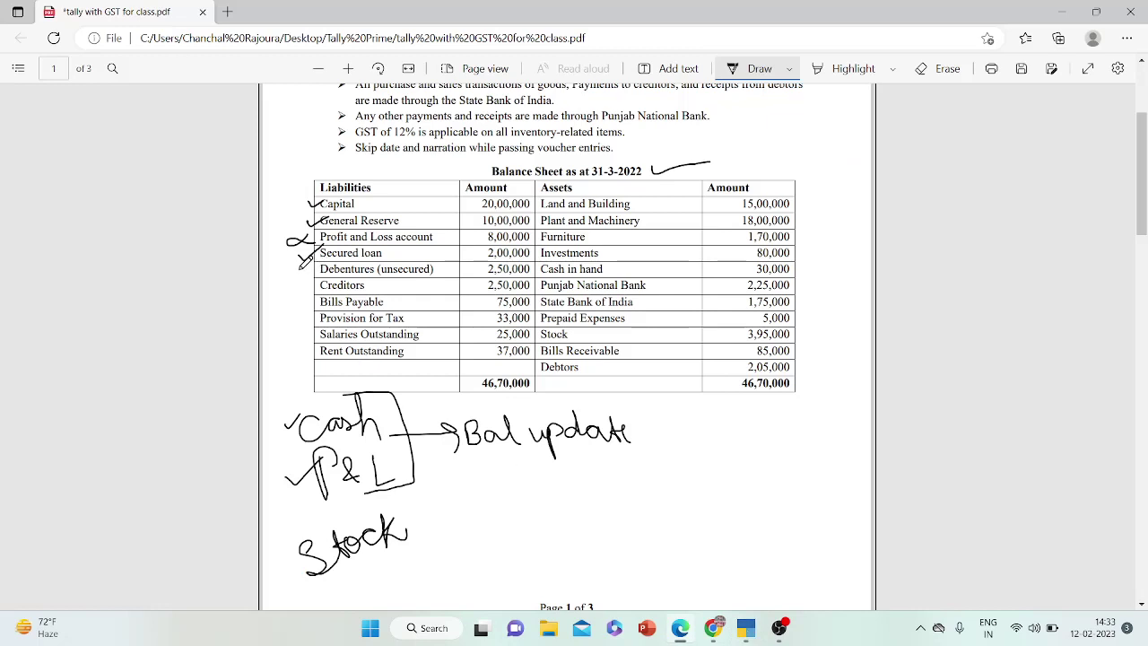
{"action": "left_click_drag", "start_coordinate": [301, 264], "coordinate": [325, 253]}
{"action": "left_click_drag", "start_coordinate": [1143, 207], "coordinate": [1145, 361]}
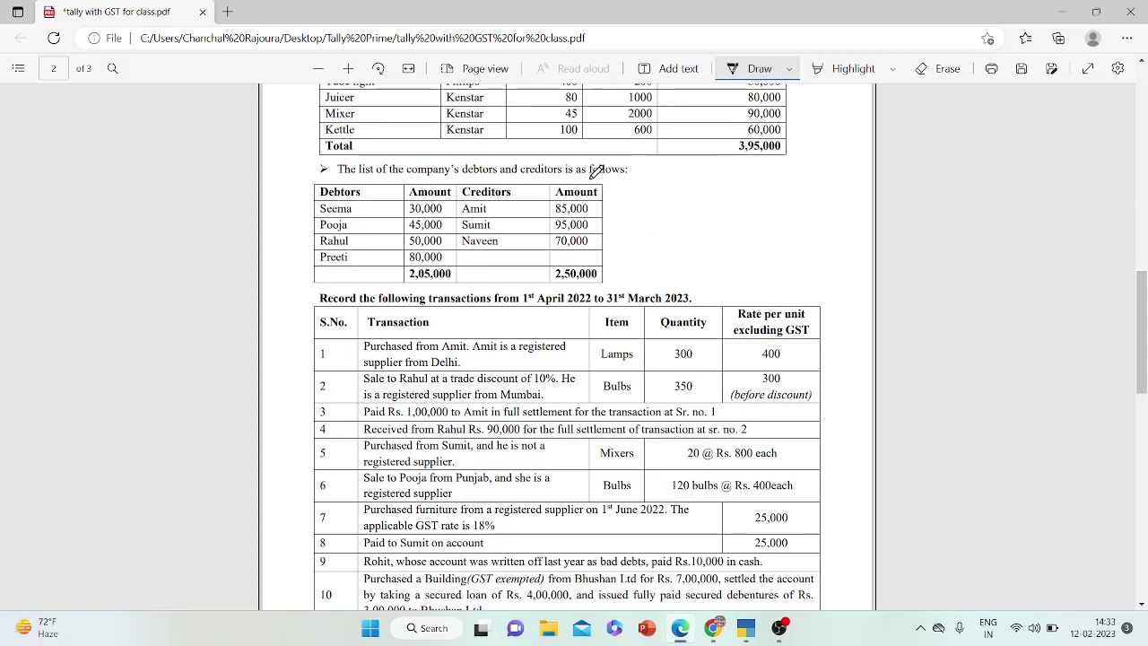
{"action": "mouse_move", "coordinate": [592, 178]}
{"action": "left_mouse_down"}
{"action": "mouse_move", "coordinate": [635, 179]}
{"action": "mouse_move", "coordinate": [636, 281]}
{"action": "mouse_move", "coordinate": [585, 255]}
{"action": "mouse_move", "coordinate": [538, 262]}
{"action": "mouse_move", "coordinate": [582, 280]}
{"action": "mouse_move", "coordinate": [614, 271]}
{"action": "mouse_move", "coordinate": [599, 256]}
{"action": "mouse_move", "coordinate": [568, 254]}
{"action": "left_mouse_up"}
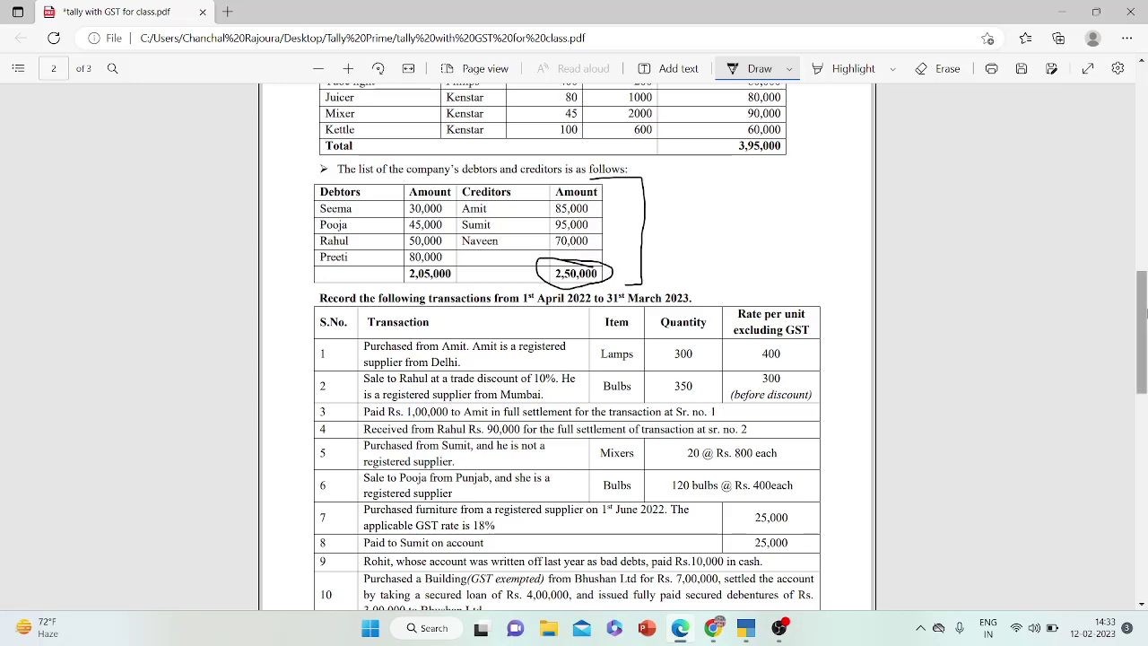
{"action": "left_click_drag", "start_coordinate": [1142, 296], "coordinate": [1144, 150]}
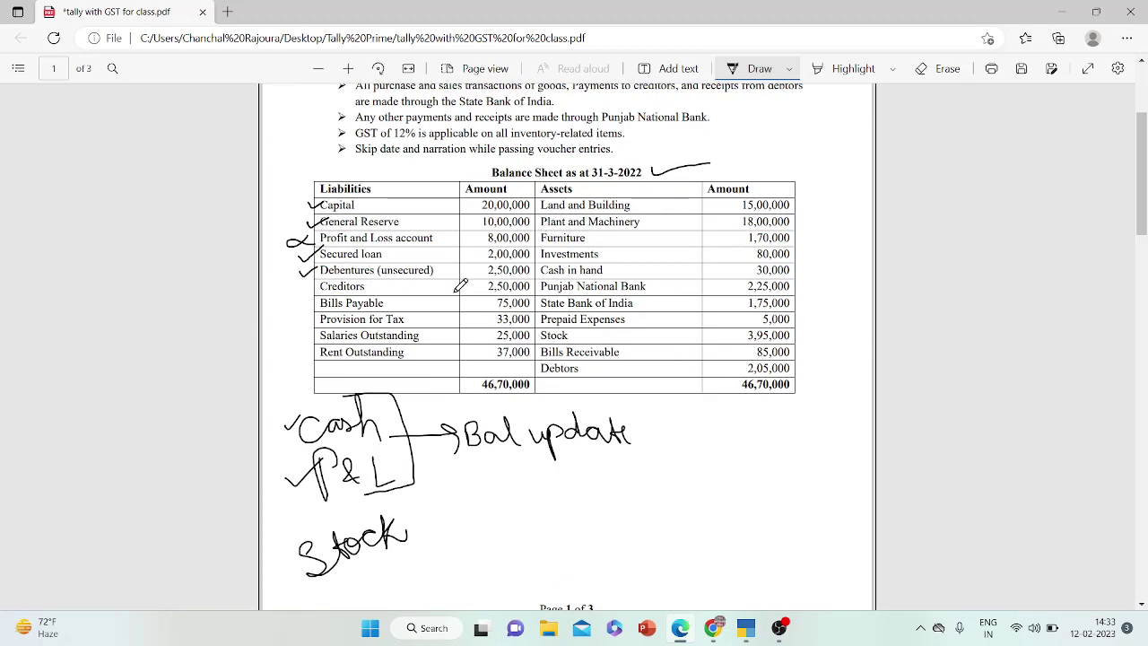
{"action": "left_click_drag", "start_coordinate": [1144, 183], "coordinate": [1145, 332]}
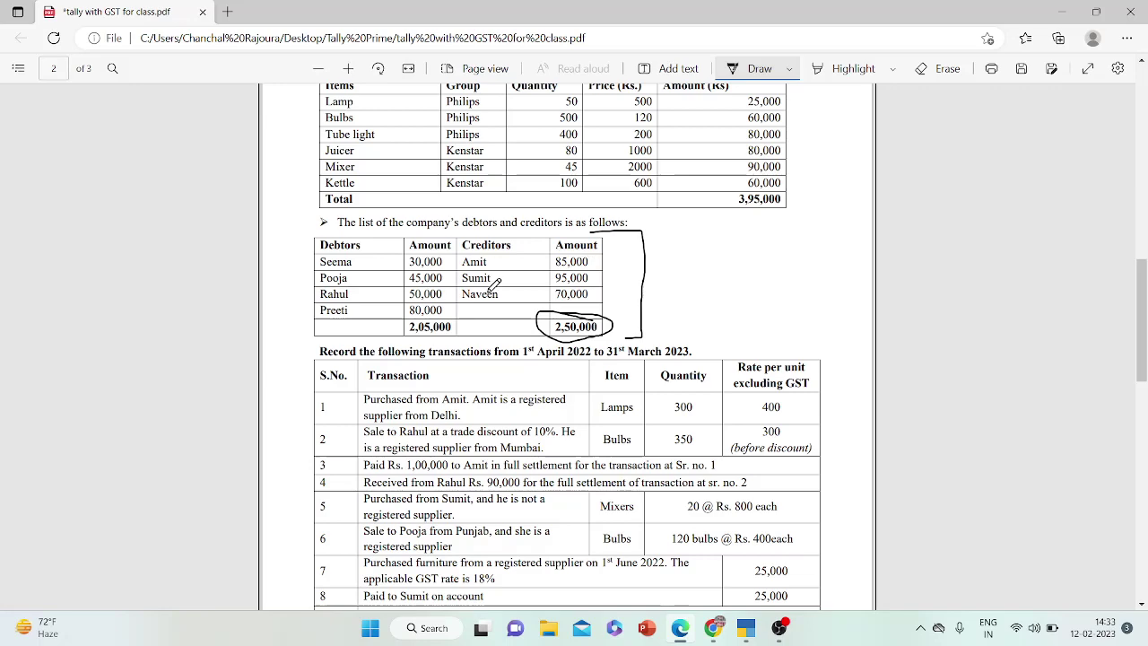
- In TallyPrime, enter a ledger for the first listed creditor under Sundry Creditors with the PDF's opening balance of 85,000 Cr
{"action": "left_click", "coordinate": [747, 630]}
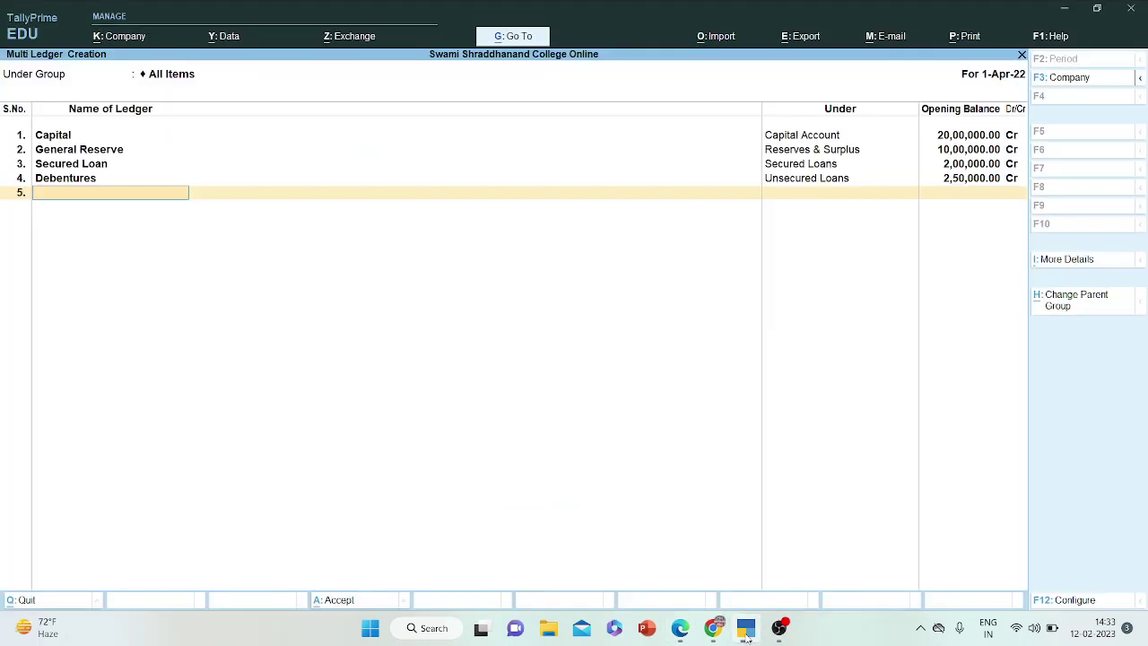
{"action": "type", "text": "Amit"}
{"action": "key", "text": "Return"}
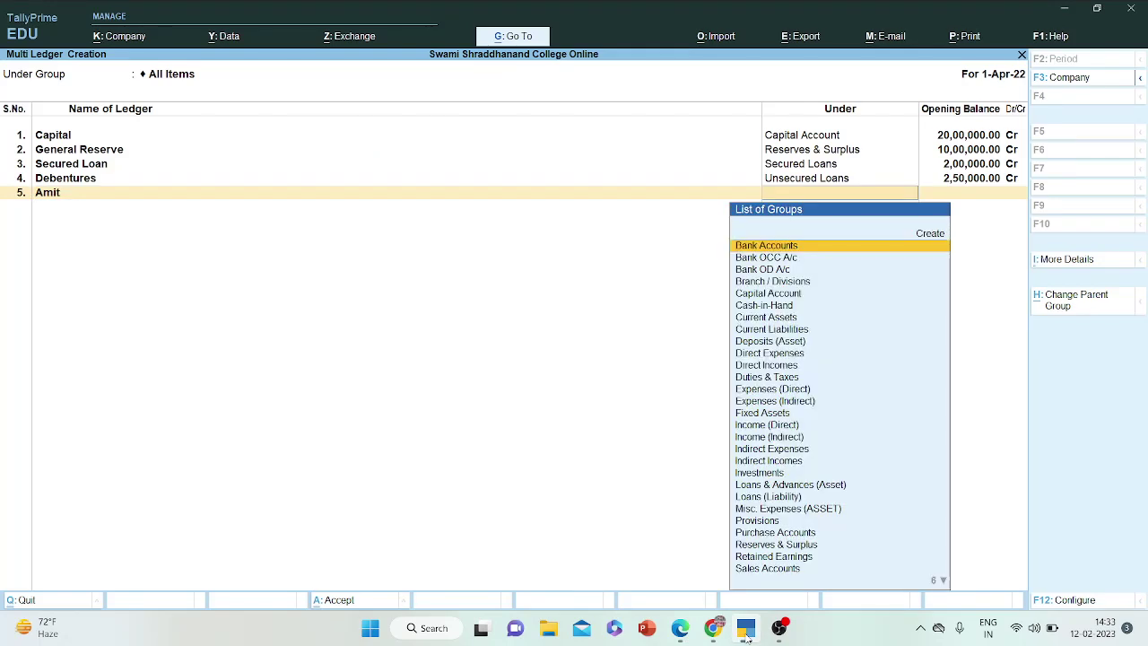
{"action": "type", "text": "cr"}
{"action": "key", "text": "Return"}
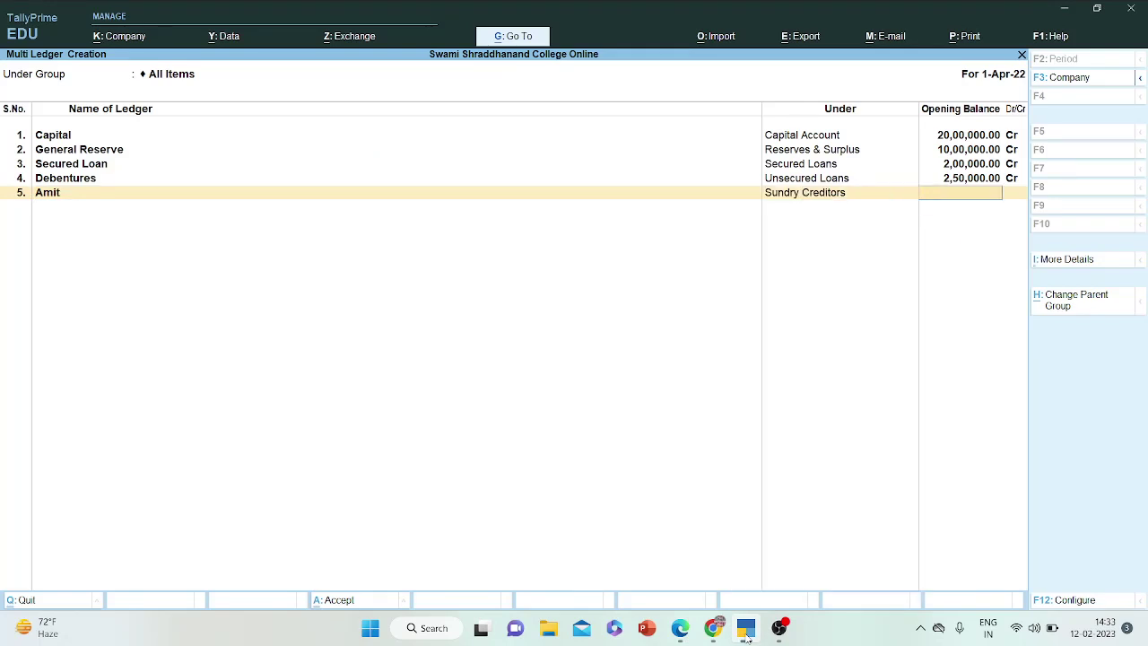
{"action": "left_click", "coordinate": [748, 630]}
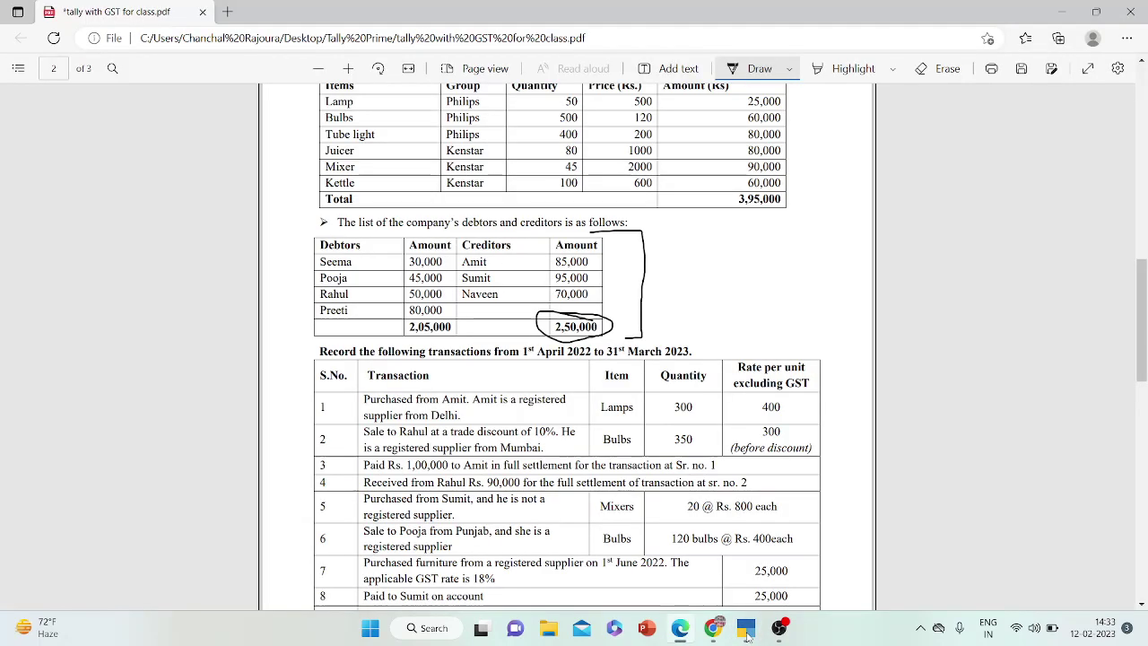
{"action": "left_click", "coordinate": [747, 633]}
{"action": "type", "text": "85,000"}
{"action": "key", "text": "Return"}
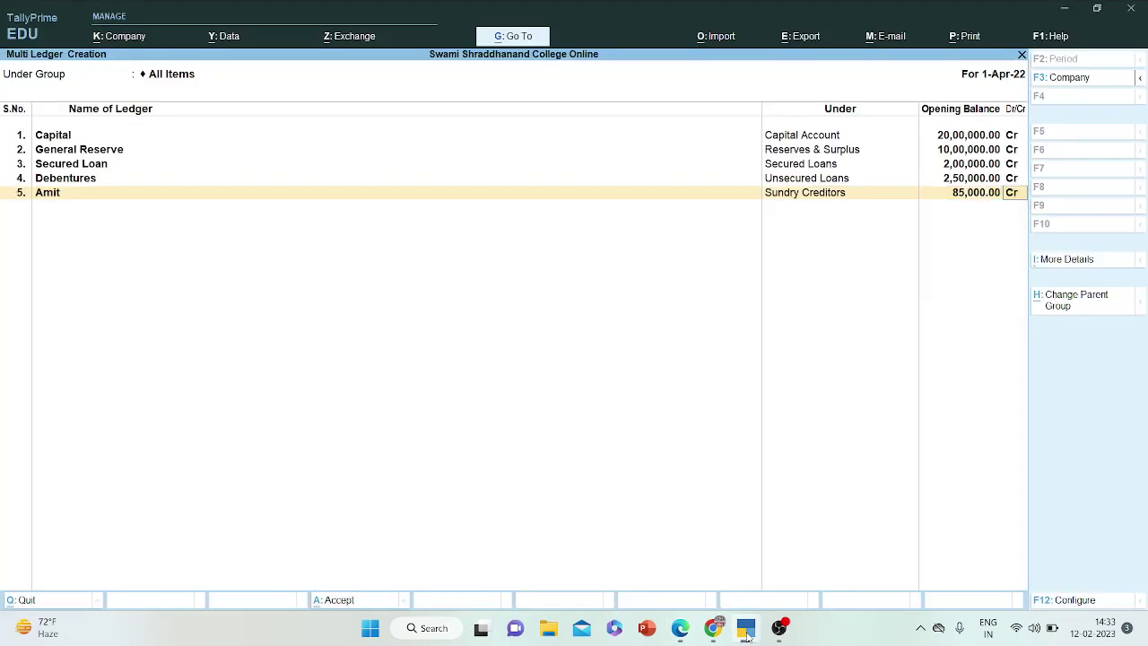
- In the creditor's bill-wise breakup, enter a bill dated 31/3/2022 named after the creditor, due 31-Mar-22, for 85,000 Cr
{"action": "key", "text": "Return"}
{"action": "key", "text": "Return"}
{"action": "type", "text": "Amit"}
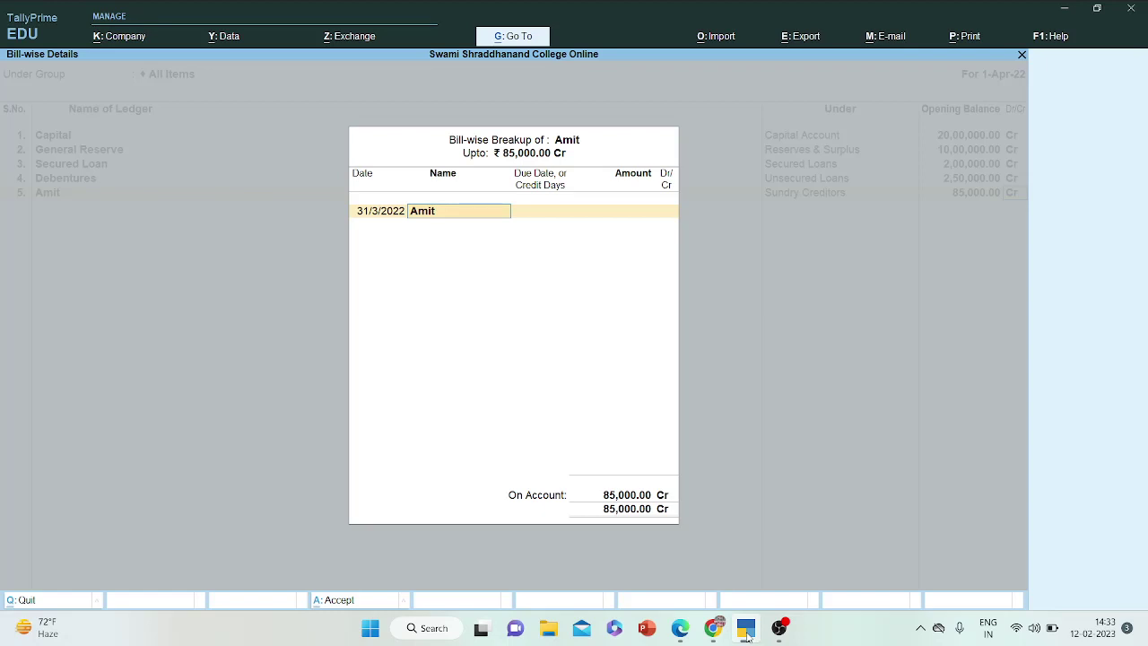
{"action": "key", "text": "Return"}
{"action": "key", "text": "Return"}
{"action": "key", "text": "Return"}
{"action": "key", "text": "Return"}
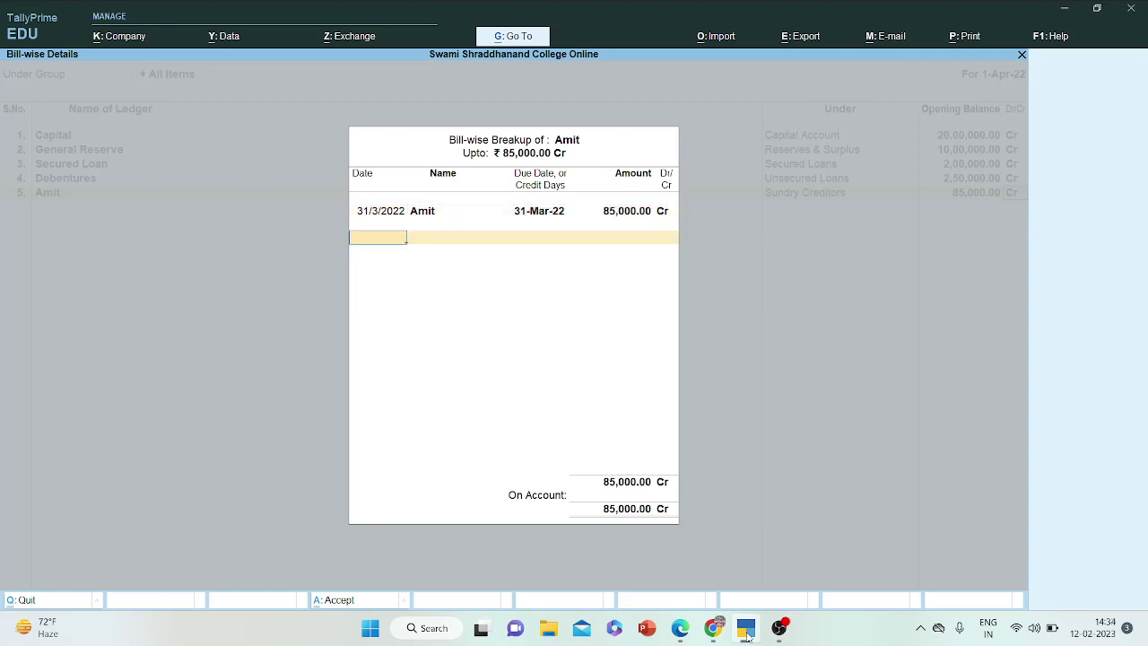
- Enter a ledger for the second listed creditor under Sundry Creditors with opening balance 95,000 Cr, checking the details in the exercise PDF
{"action": "key", "text": "Return"}
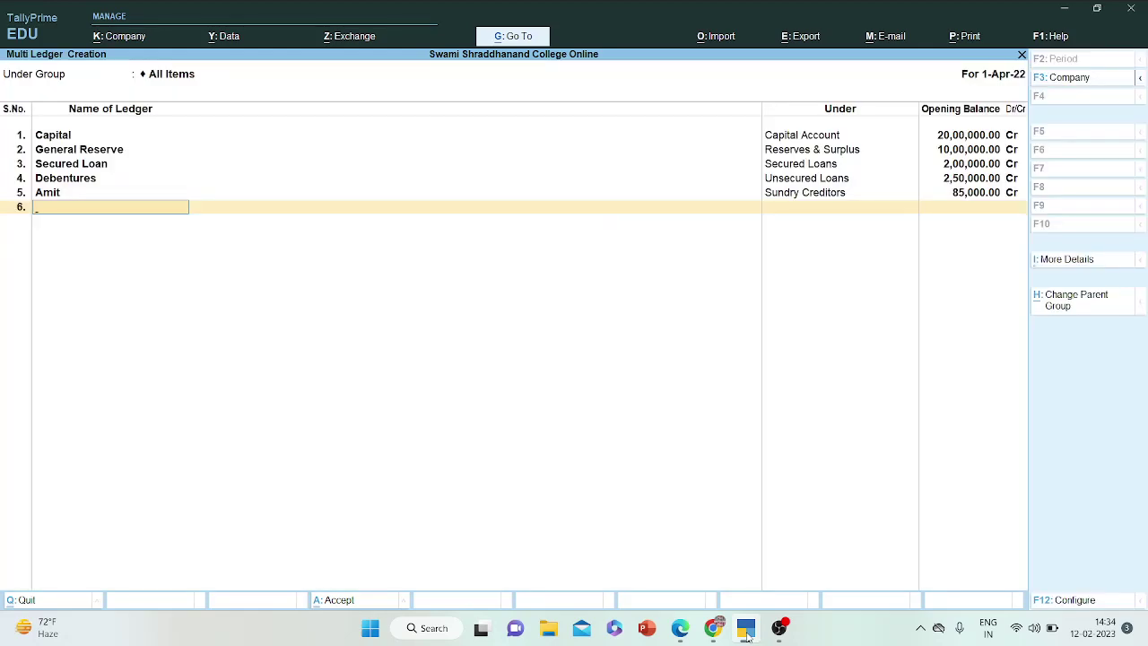
{"action": "left_click", "coordinate": [746, 630]}
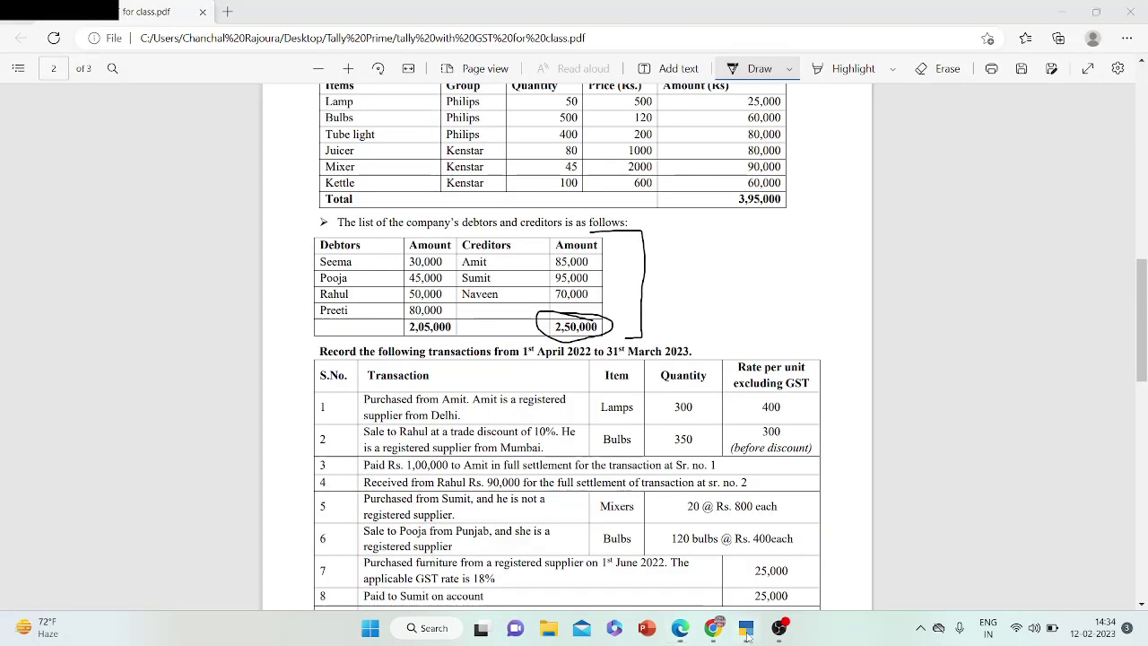
{"action": "left_click", "coordinate": [746, 630]}
{"action": "type", "text": "Sumit"}
{"action": "key", "text": "Return"}
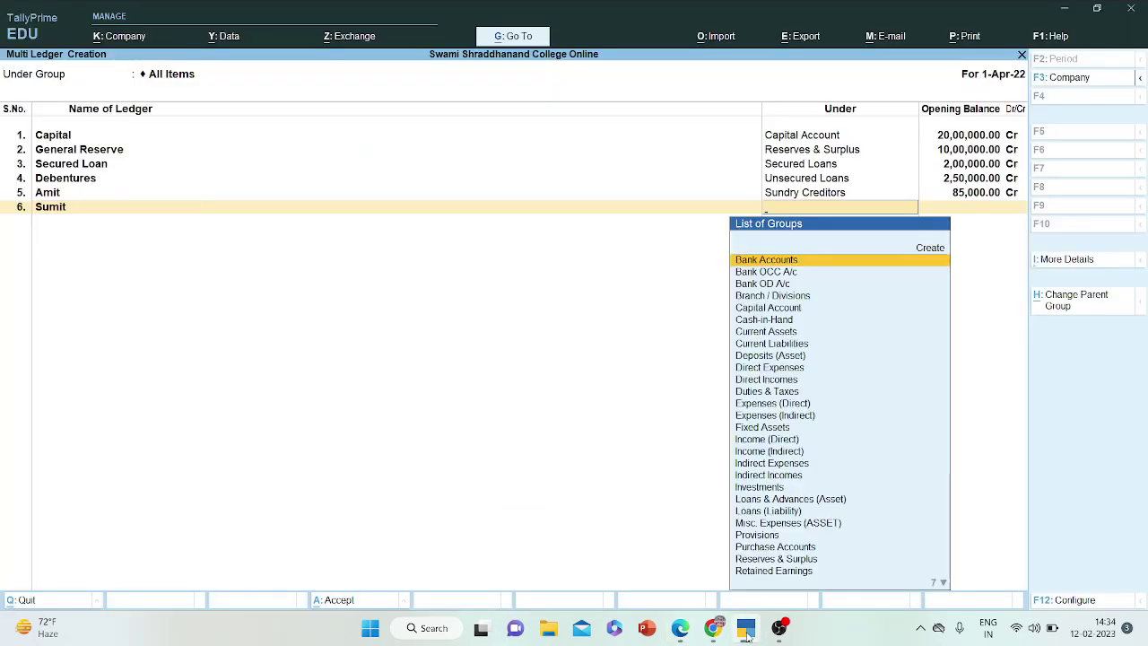
{"action": "type", "text": "Cred"}
{"action": "key", "text": "Return"}
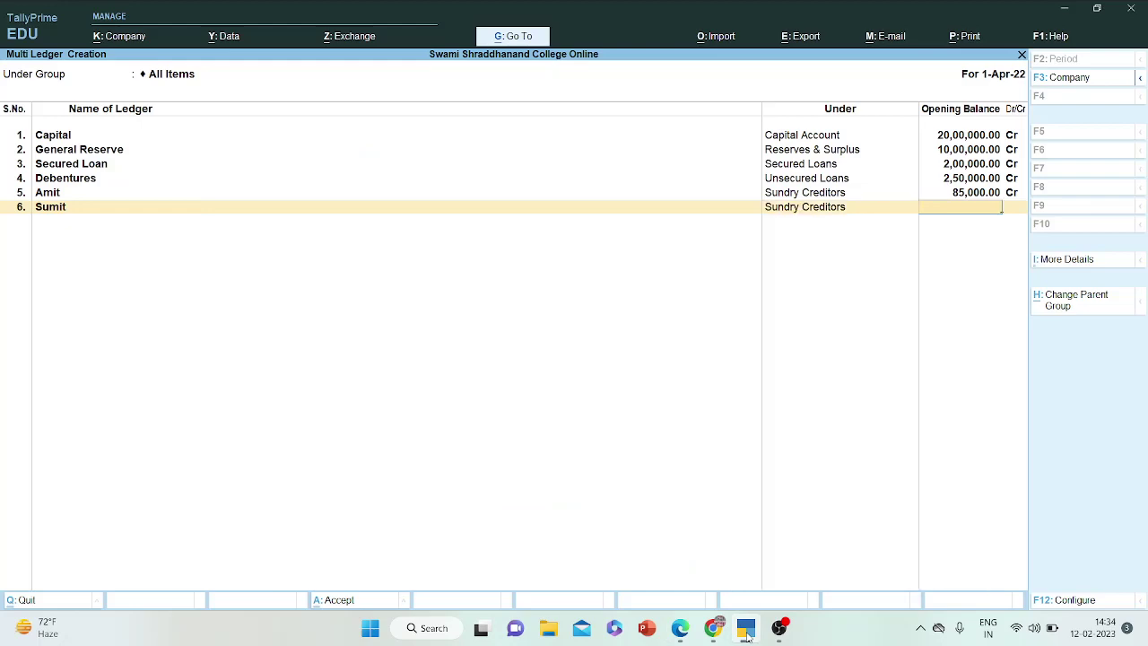
{"action": "left_click", "coordinate": [747, 630]}
{"action": "left_click", "coordinate": [746, 630]}
{"action": "type", "text": "95000"}
{"action": "key", "text": "Return"}
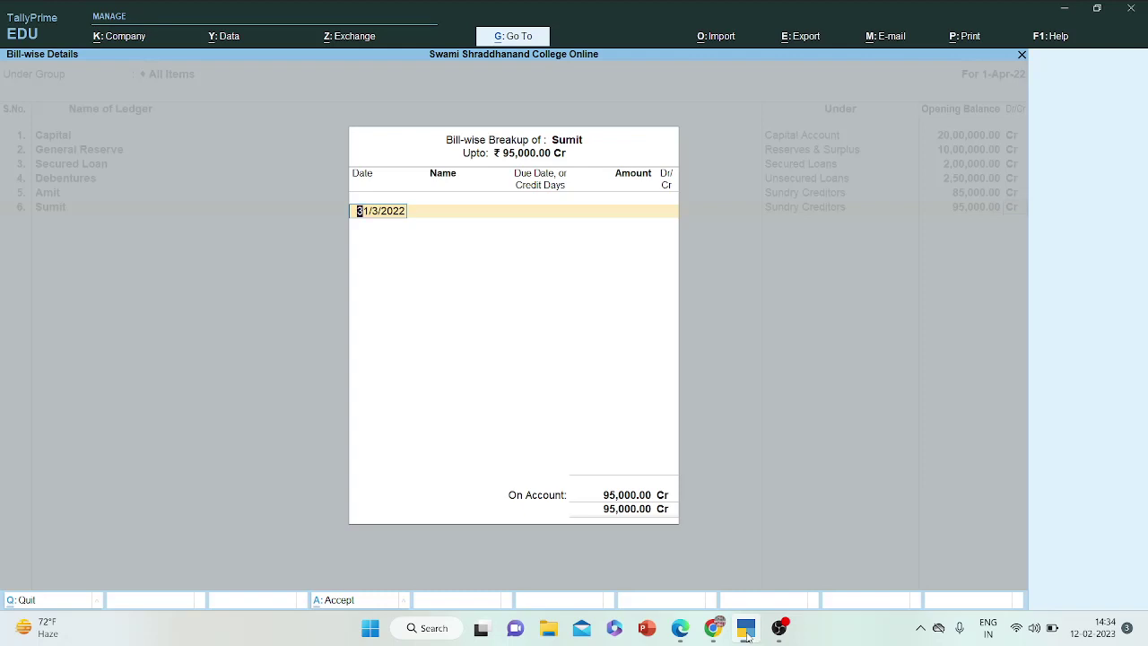
- In the second creditor's bill-wise breakup, enter a bill dated 31/3/2022 named after the creditor, due 31-Mar-22, for 95,000 Cr
{"action": "key", "text": "Return"}
{"action": "type", "text": "Sumit"}
{"action": "key", "text": "Return"}
{"action": "key", "text": "Return"}
{"action": "key", "text": "Return"}
{"action": "key", "text": "Return"}
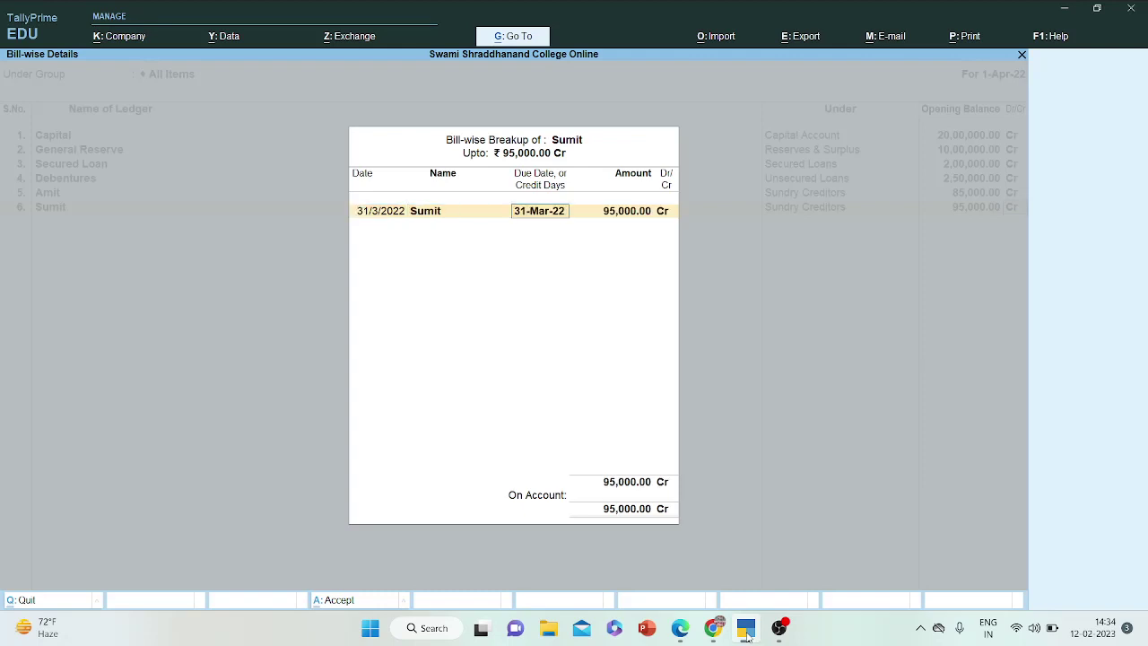
{"action": "key", "text": "Return"}
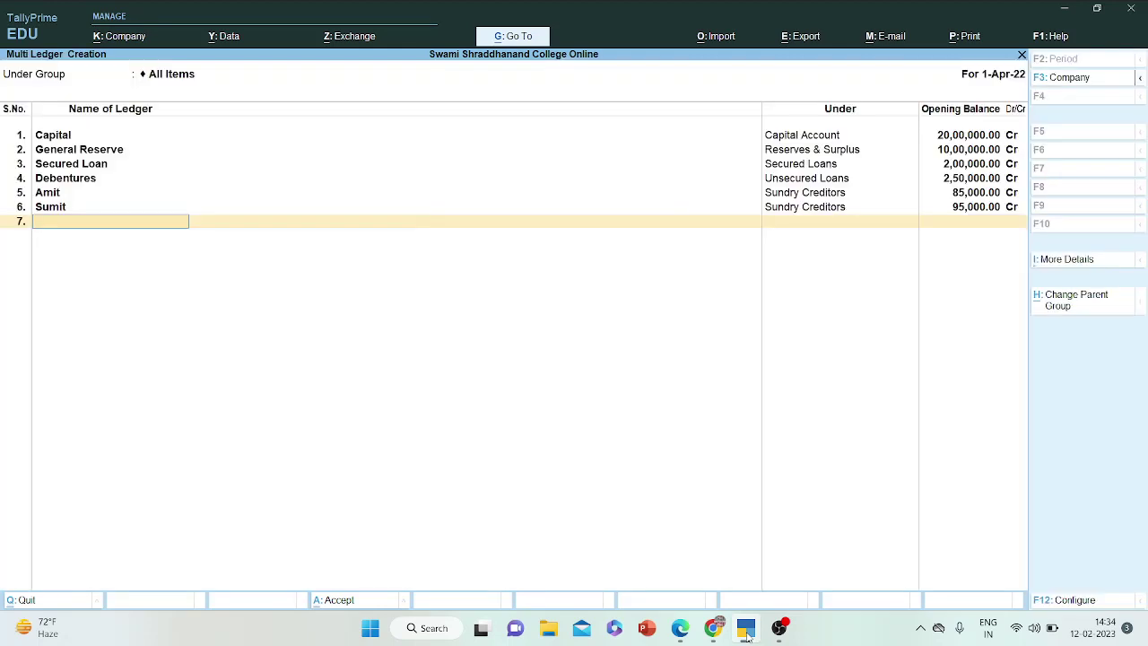
- Enter a ledger for the third listed creditor under Sundry Creditors with opening balance 70,000 Cr, checking the details in the exercise PDF
{"action": "left_click", "coordinate": [746, 630]}
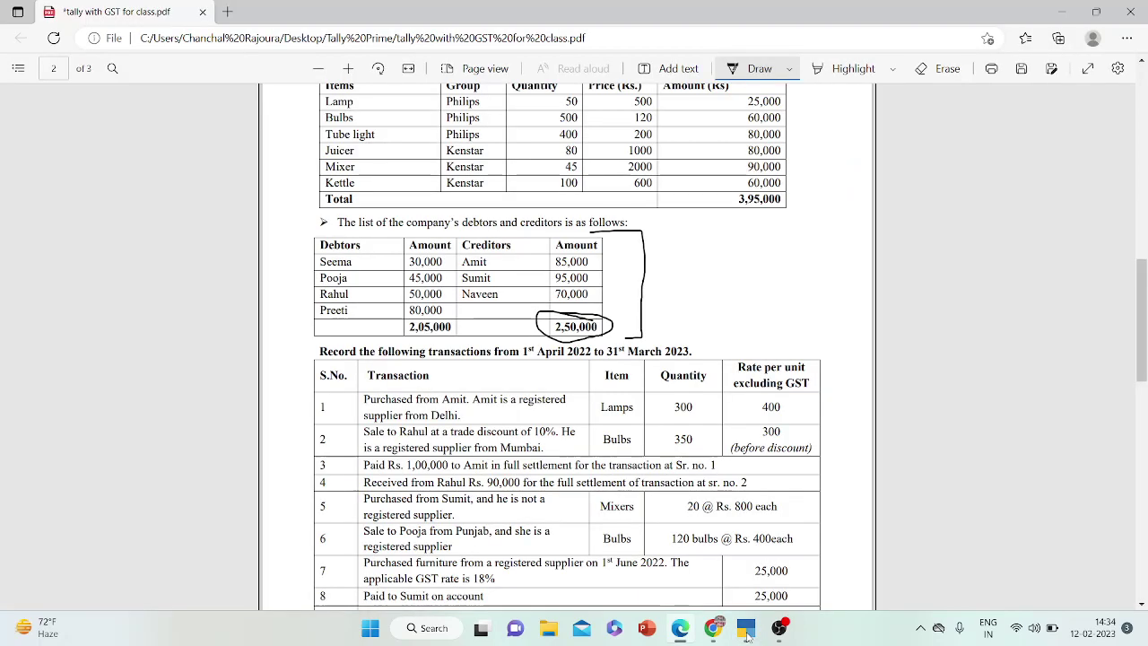
{"action": "left_click", "coordinate": [746, 631]}
{"action": "type", "text": "Naveen"}
{"action": "key", "text": "Return"}
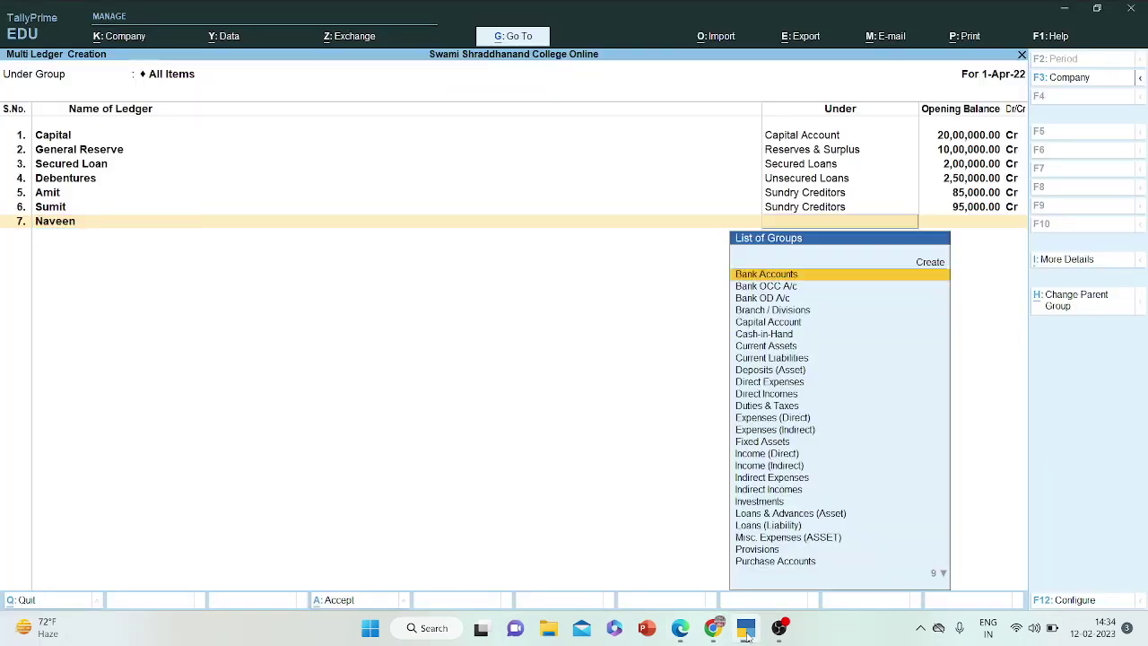
{"action": "type", "text": "cred"}
{"action": "key", "text": "Return"}
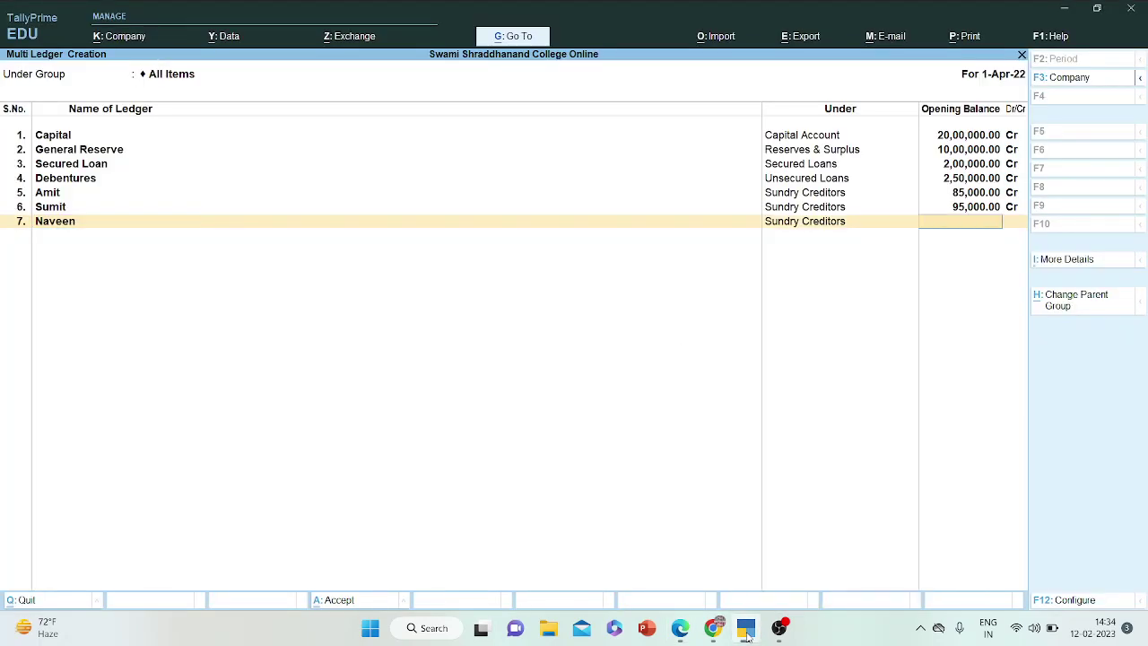
{"action": "type", "text": "70,000"}
{"action": "key", "text": "Return"}
- In the third creditor's bill-wise breakup, enter a bill dated 31/3/2022 named after the creditor, due 31-Mar-22, for 70,000 Cr
{"action": "key", "text": "Return"}
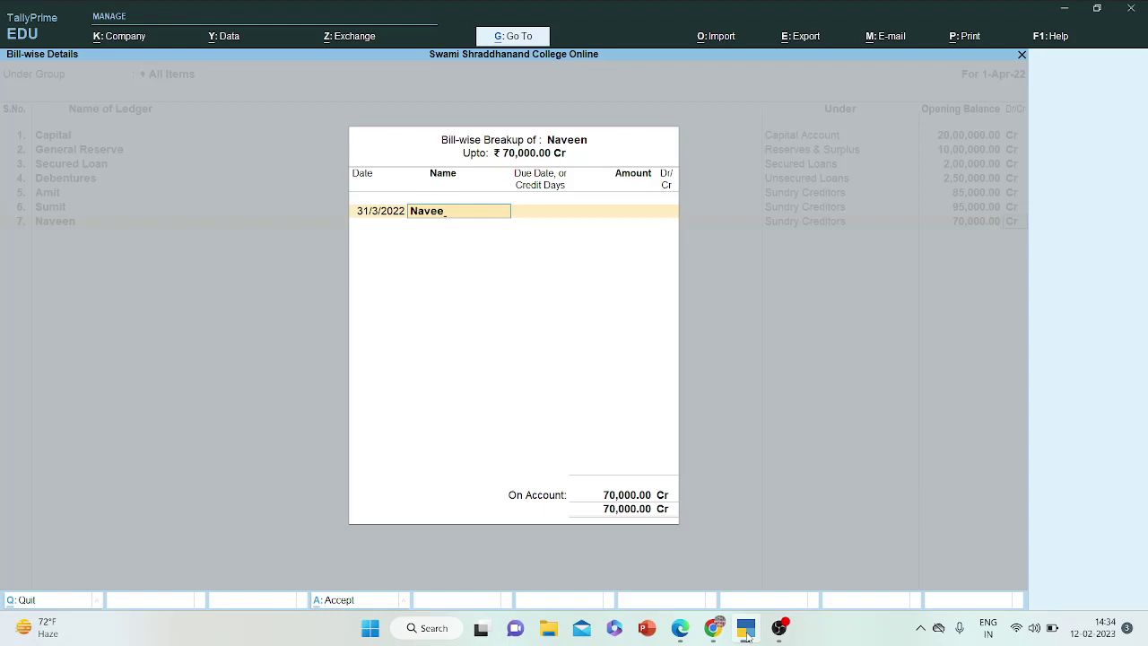
{"action": "type", "text": "Naveen"}
{"action": "key", "text": "Return"}
{"action": "key", "text": "Return"}
{"action": "key", "text": "Return"}
{"action": "key", "text": "Return"}
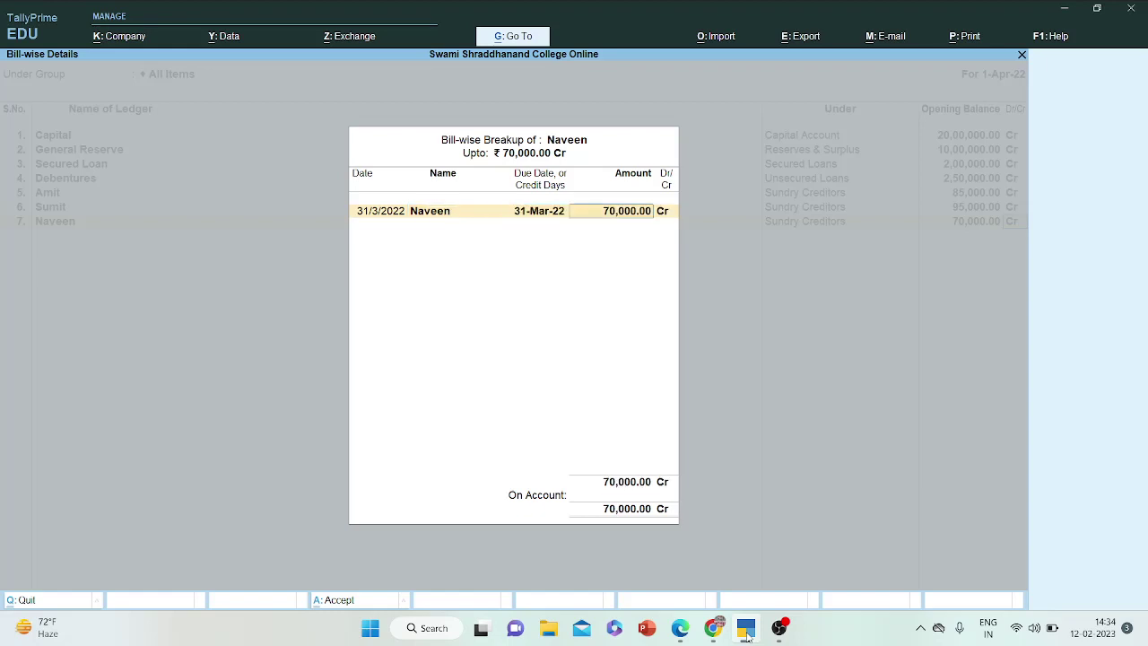
{"action": "key", "text": "Return"}
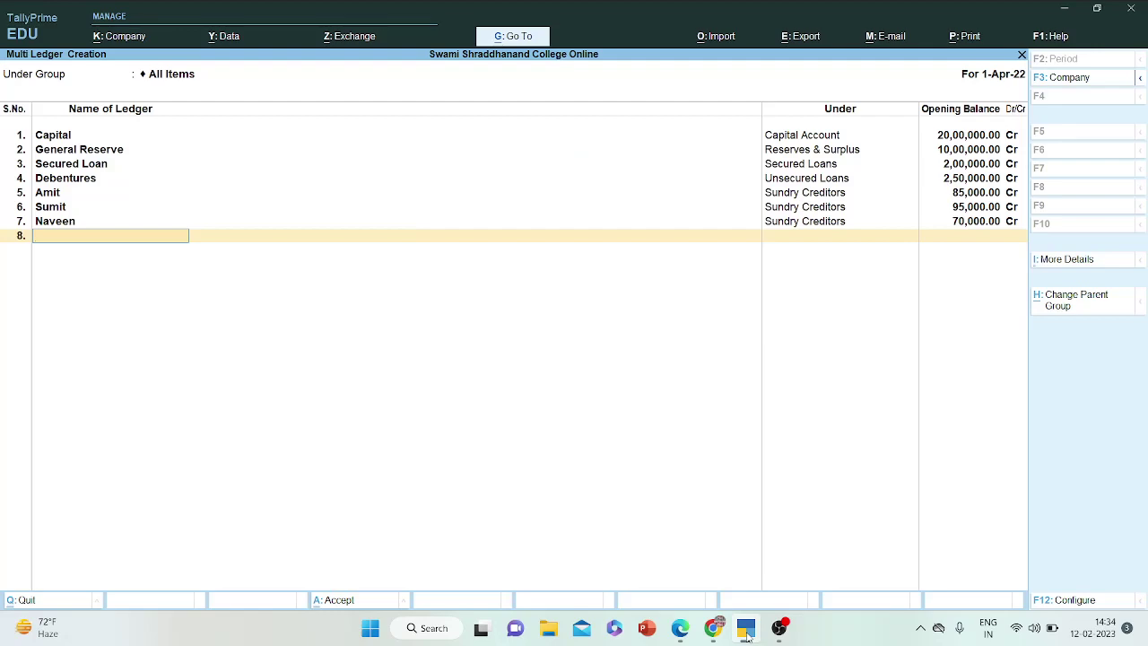
- In the exercise PDF in Edge, tick Creditors and Bills Payable in the balance sheet on page 1
{"action": "left_click", "coordinate": [746, 633]}
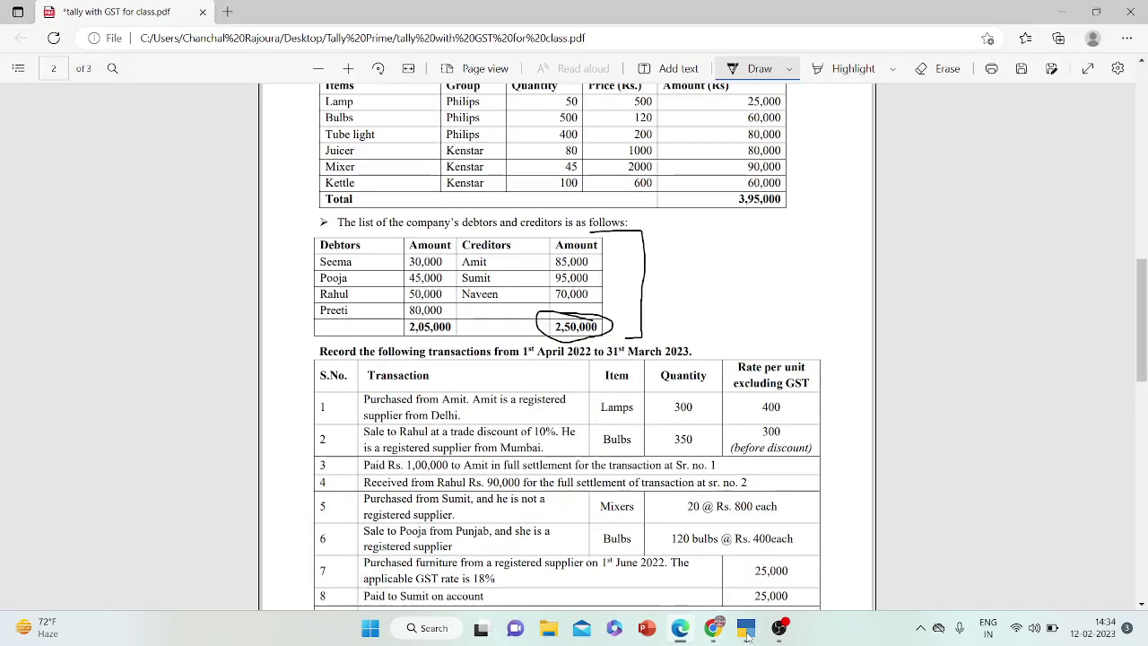
{"action": "left_click_drag", "start_coordinate": [1142, 350], "coordinate": [1145, 219]}
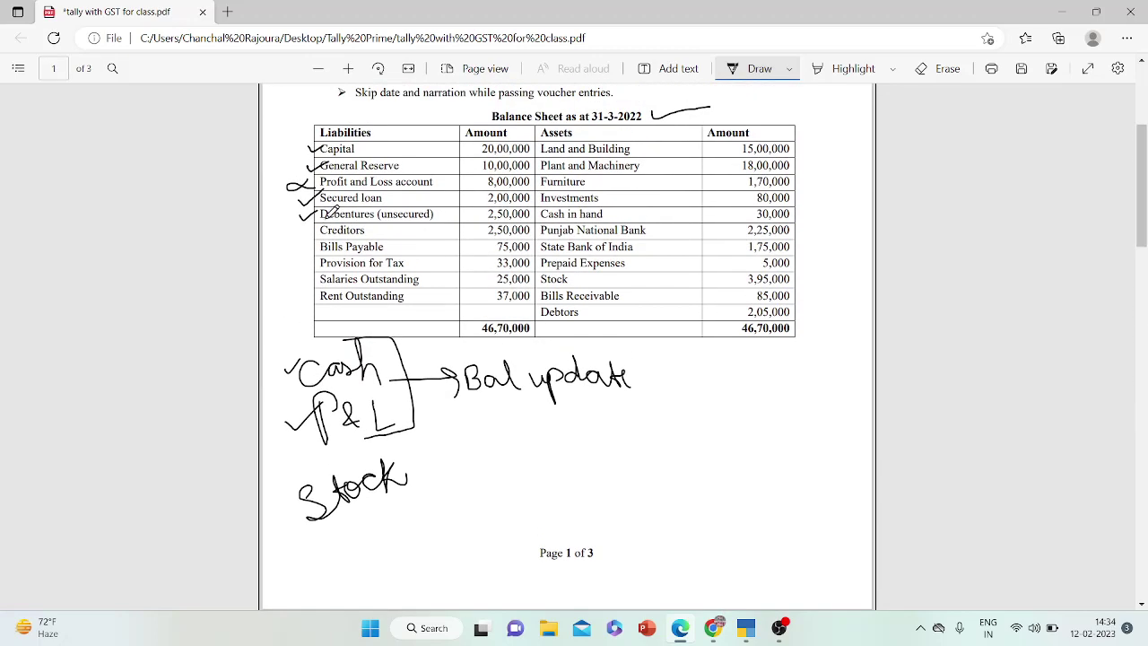
{"action": "mouse_move", "coordinate": [294, 232]}
{"action": "left_mouse_down"}
{"action": "mouse_move", "coordinate": [334, 224]}
{"action": "mouse_move", "coordinate": [337, 236]}
{"action": "left_mouse_up"}
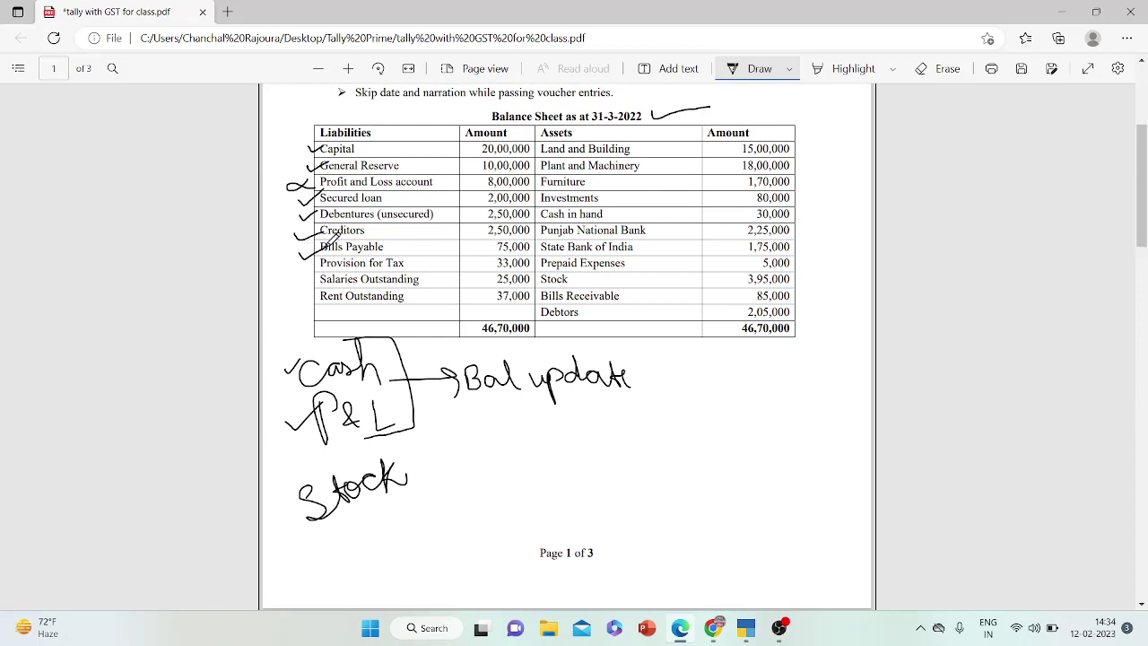
- In TallyPrime, enter the ledger Bills Payable under Current Liabilities with opening balance 75,000 Cr
{"action": "left_click", "coordinate": [746, 630]}
{"action": "type", "text": "s Payable"}
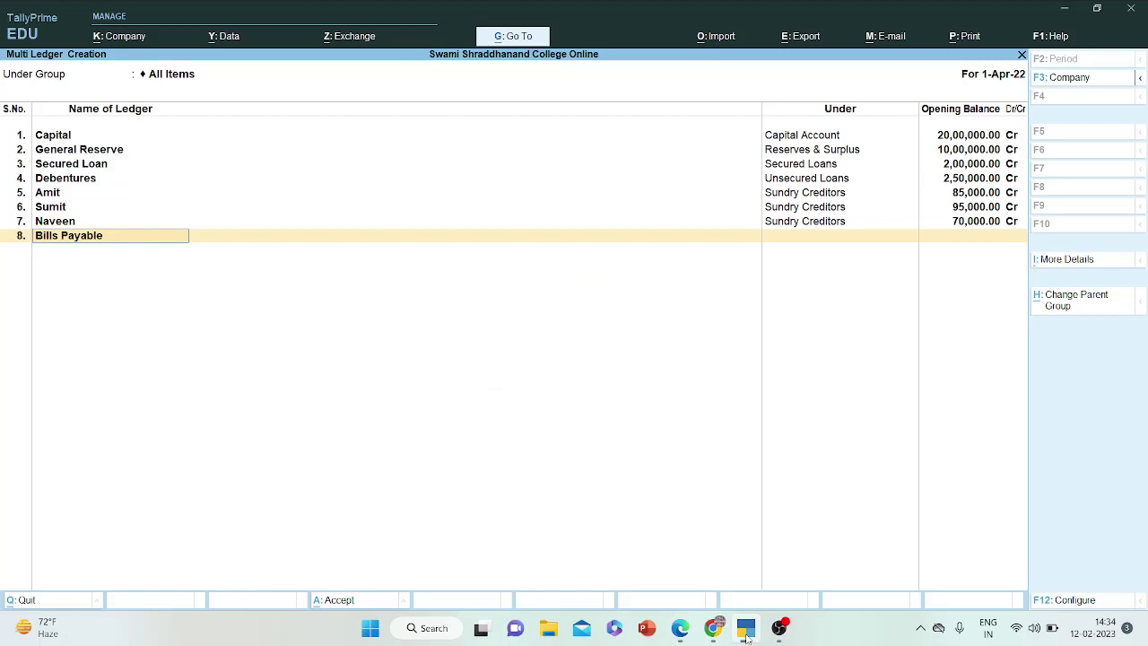
{"action": "key", "text": "Return"}
{"action": "type", "text": "Curr"}
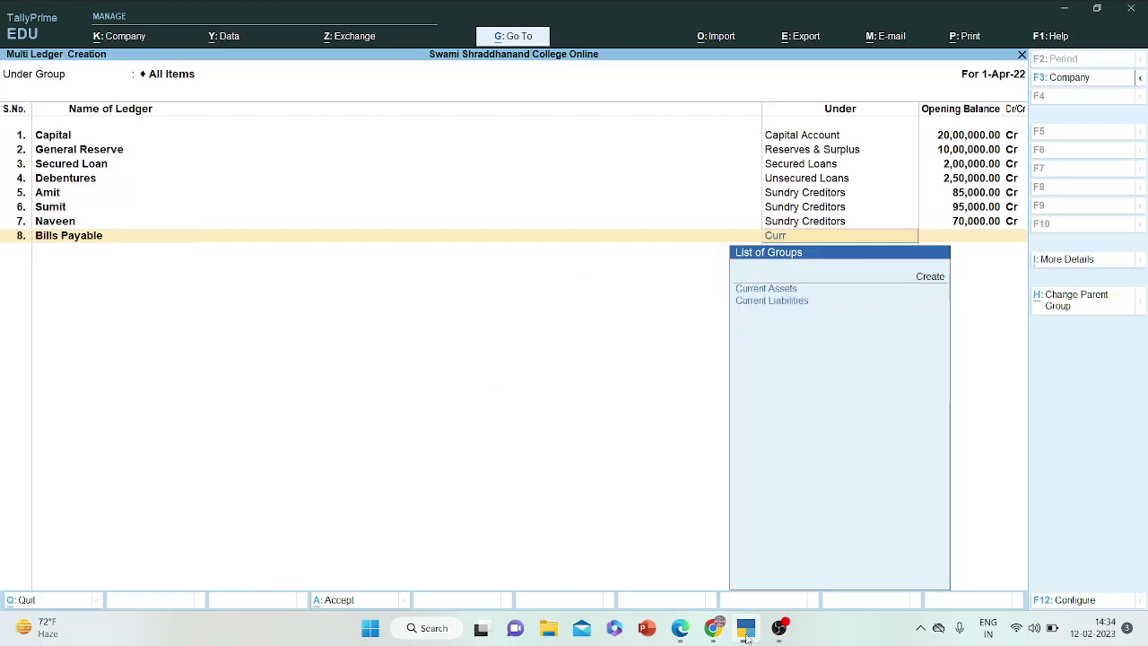
{"action": "key", "text": "Return"}
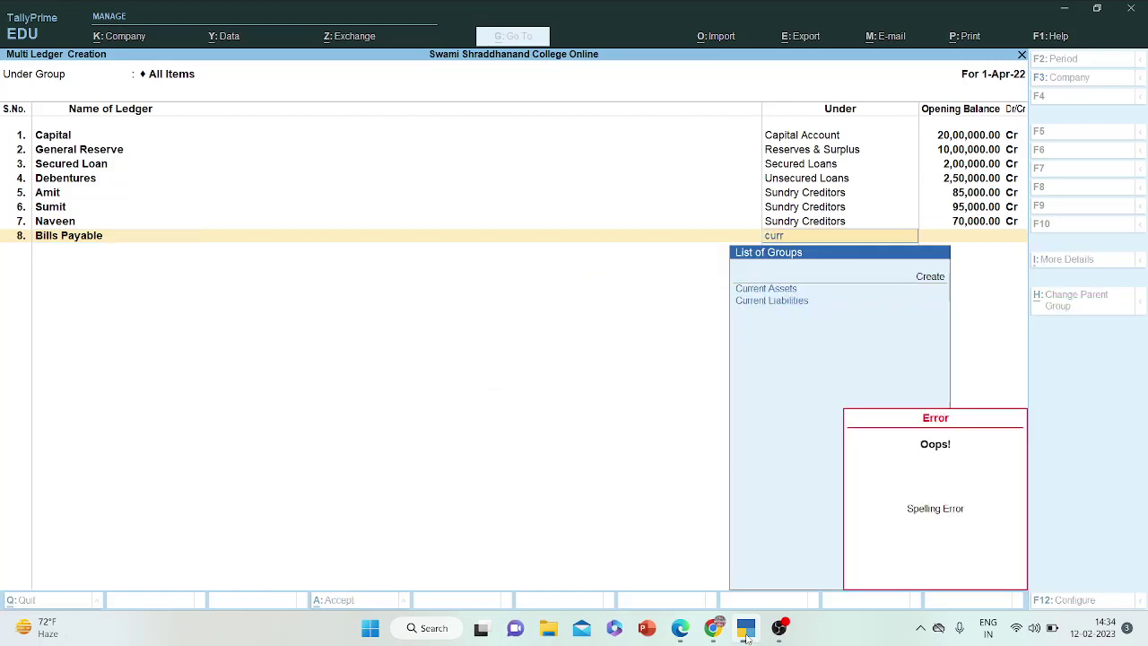
{"action": "key", "text": "Down"}
{"action": "key", "text": "Down"}
{"action": "key", "text": "Return"}
{"action": "type", "text": "75000"}
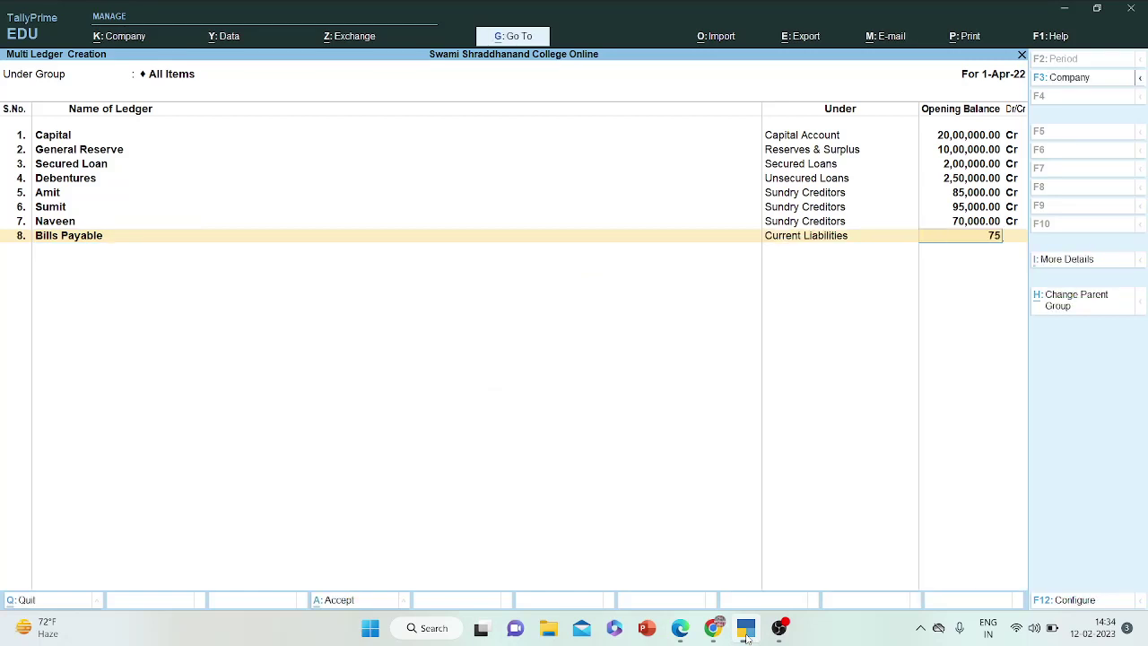
{"action": "key", "text": "Return"}
{"action": "key", "text": "Return"}
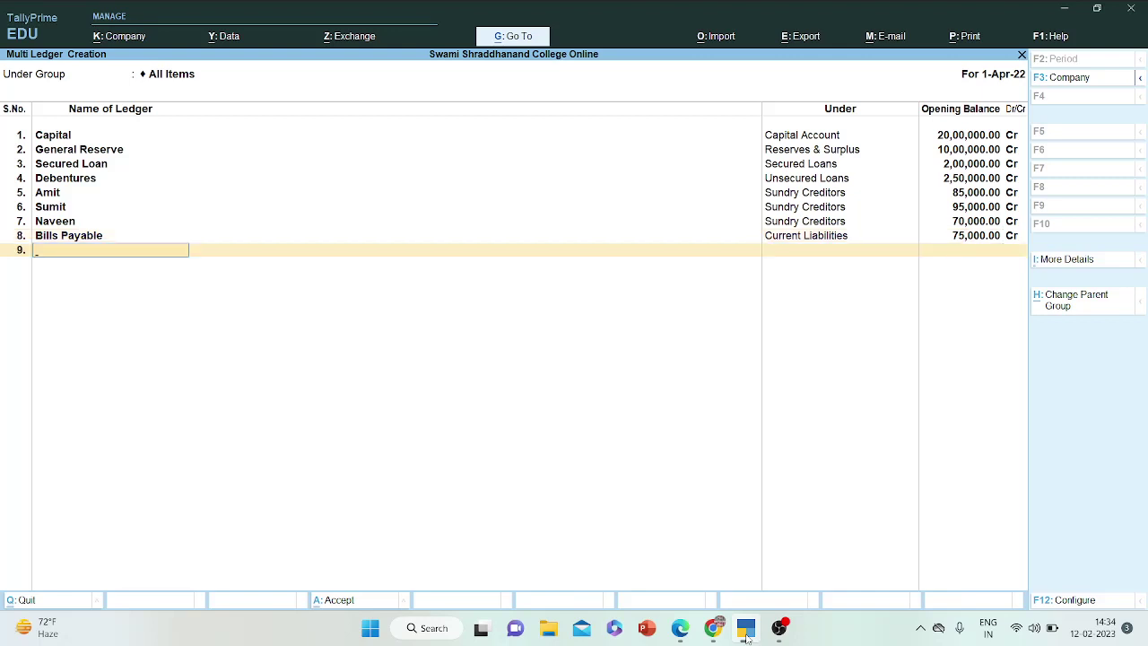
- Tick Provision for Tax in the exercise PDF and enter the ledger Provision for Tax in TallyPrime under Provisions with opening balance 33,000 Cr
{"action": "left_click", "coordinate": [747, 632]}
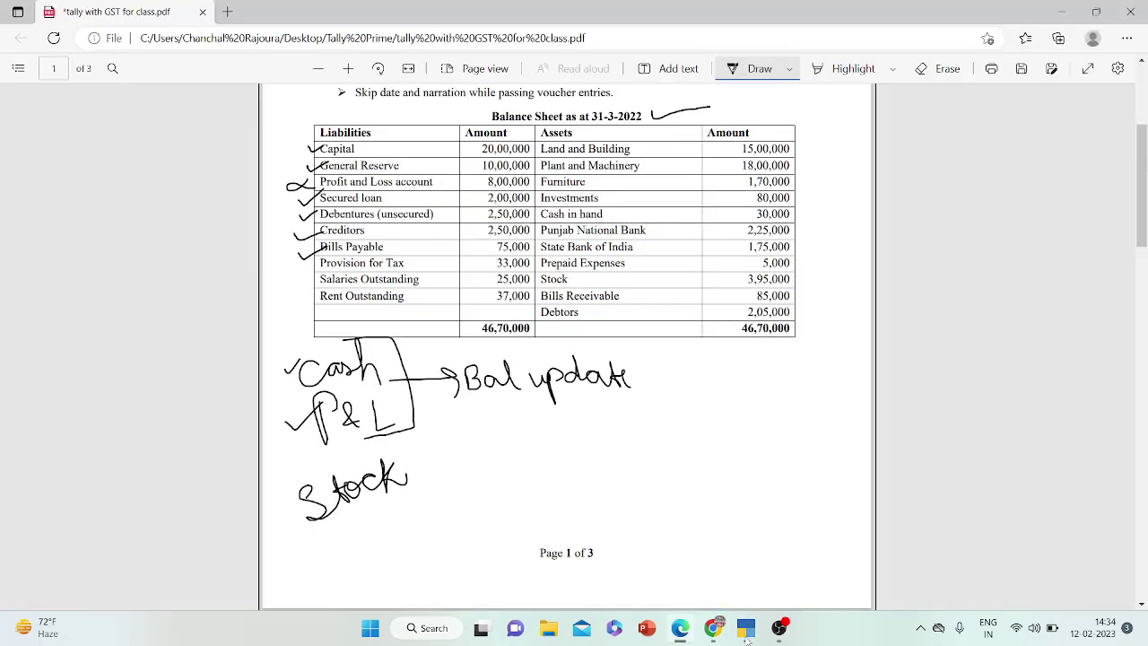
{"action": "left_click_drag", "start_coordinate": [303, 253], "coordinate": [321, 252]}
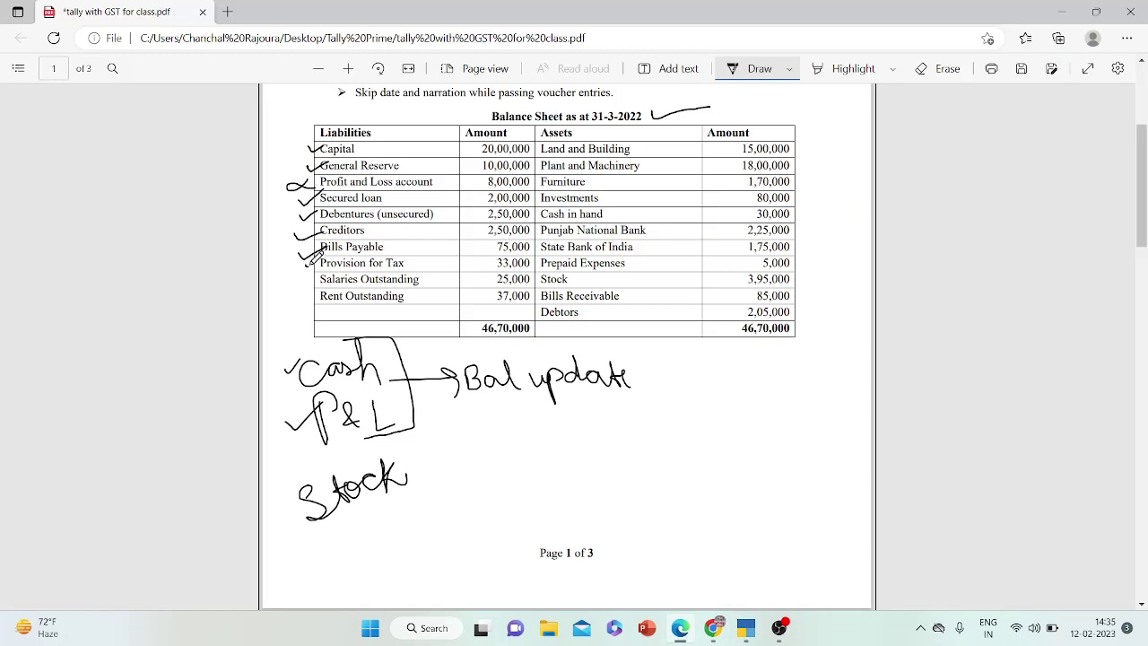
{"action": "left_click", "coordinate": [751, 636]}
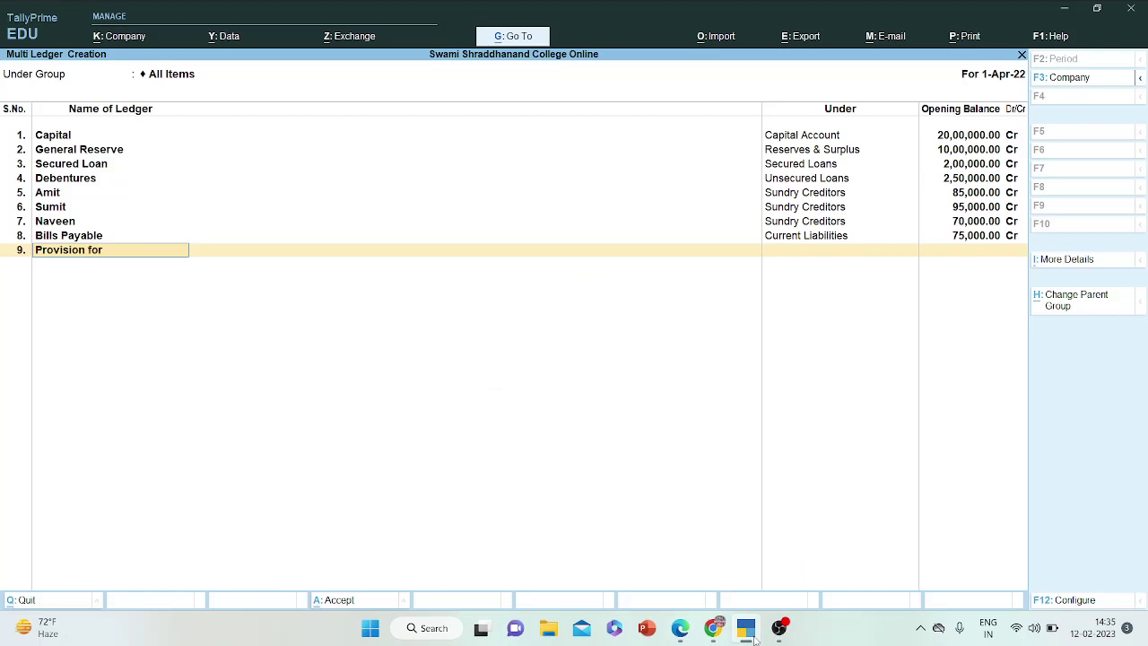
{"action": "type", "text": "Tax"}
{"action": "key", "text": "Return"}
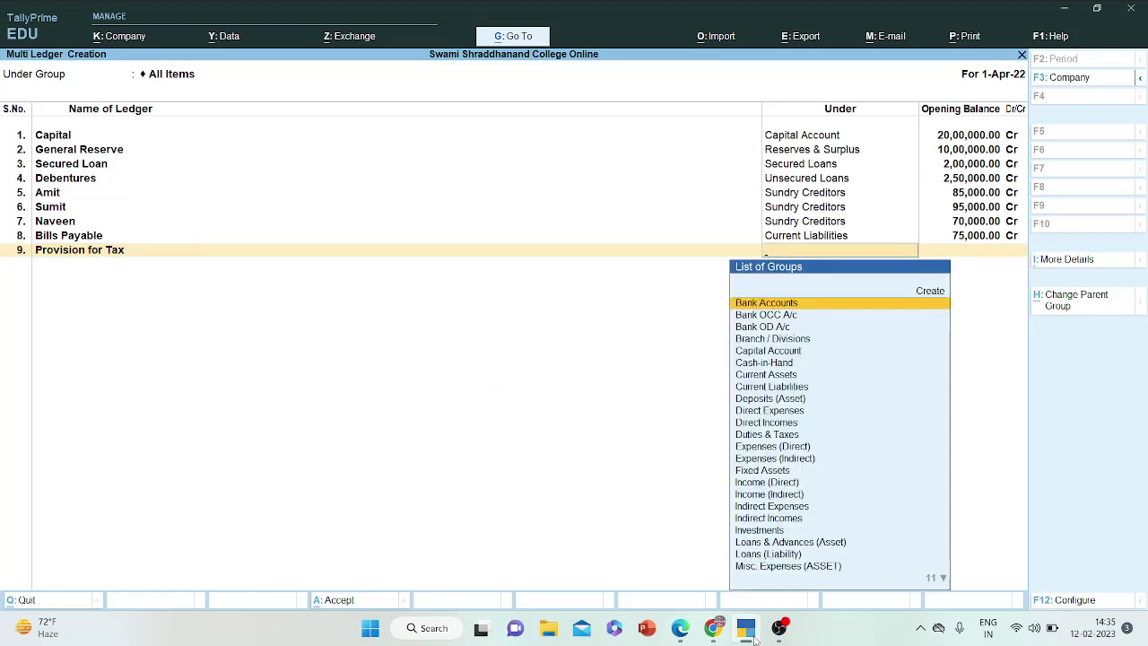
{"action": "type", "text": "Pro"}
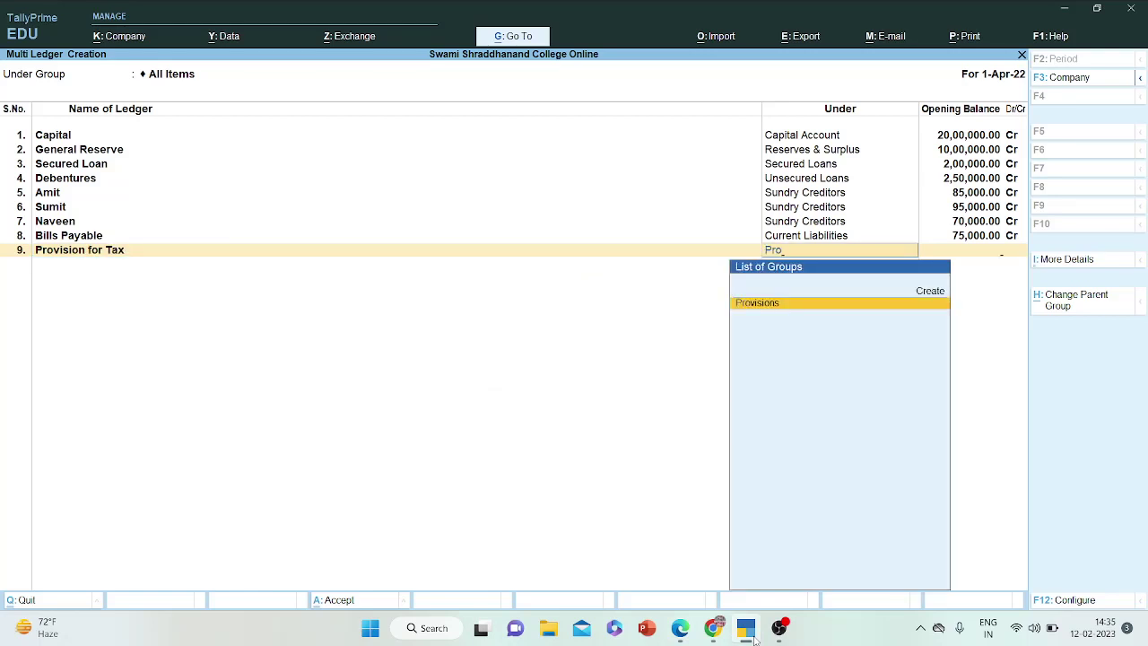
{"action": "key", "text": "Return"}
{"action": "type", "text": "33,000"}
{"action": "key", "text": "Return"}
{"action": "key", "text": "Return"}
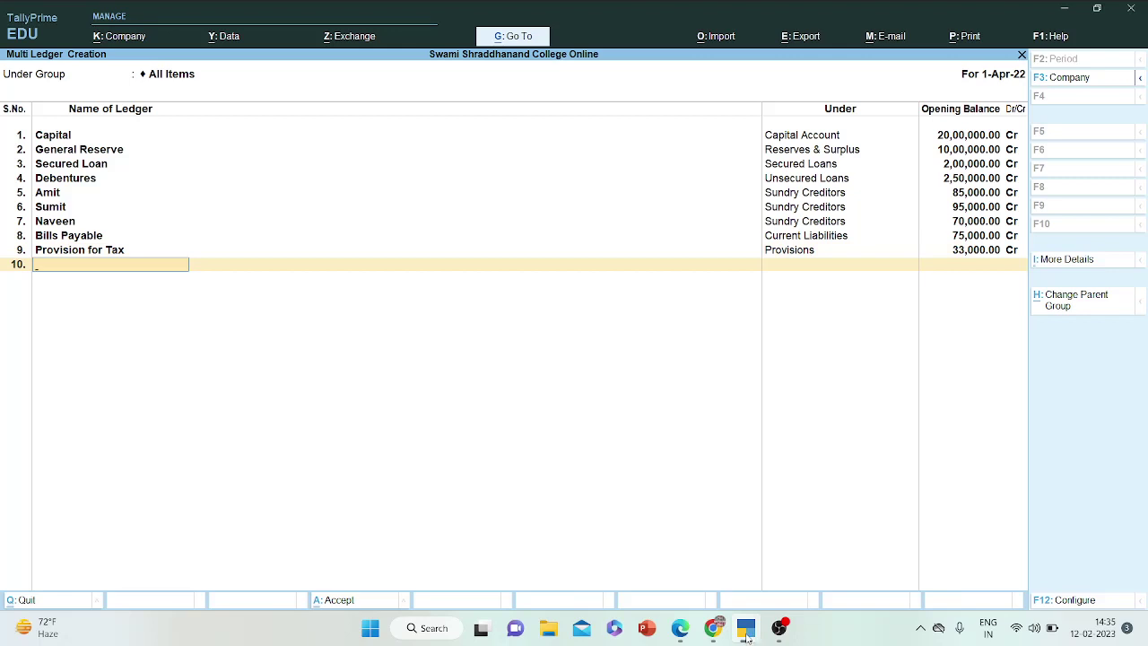
- Tick Salaries Outstanding in the exercise PDF and enter the ledger Salalries Outstanding in TallyPrime under Current Liabilities with opening balance 25,000 Cr
{"action": "left_click", "coordinate": [745, 632]}
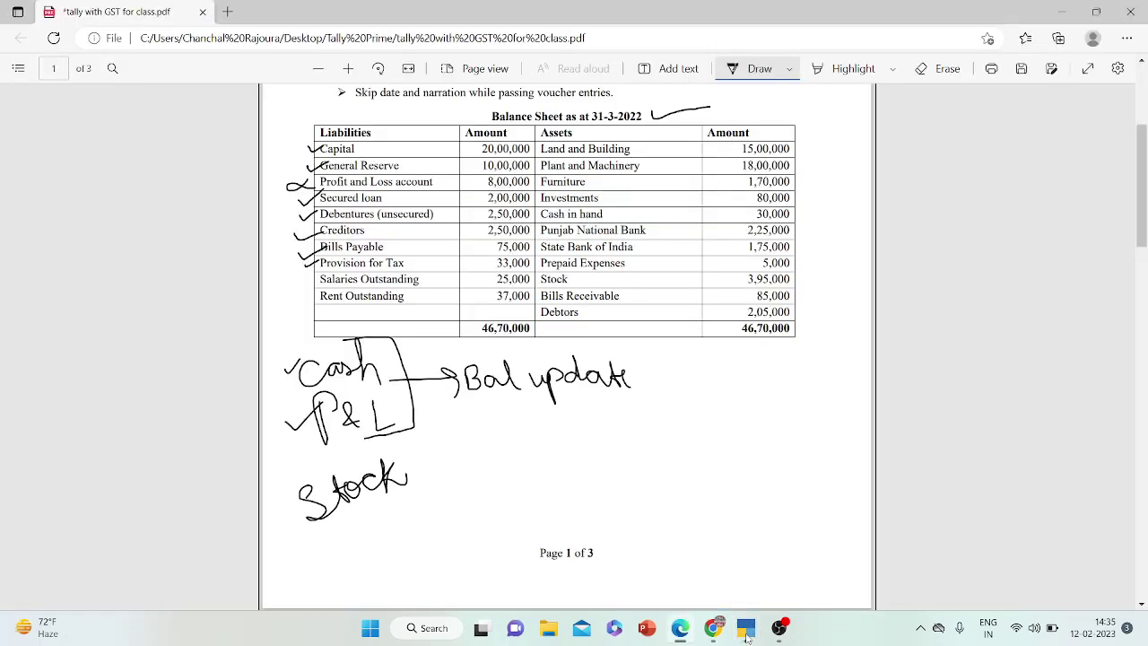
{"action": "left_click_drag", "start_coordinate": [308, 277], "coordinate": [325, 267]}
{"action": "left_click", "coordinate": [746, 633]}
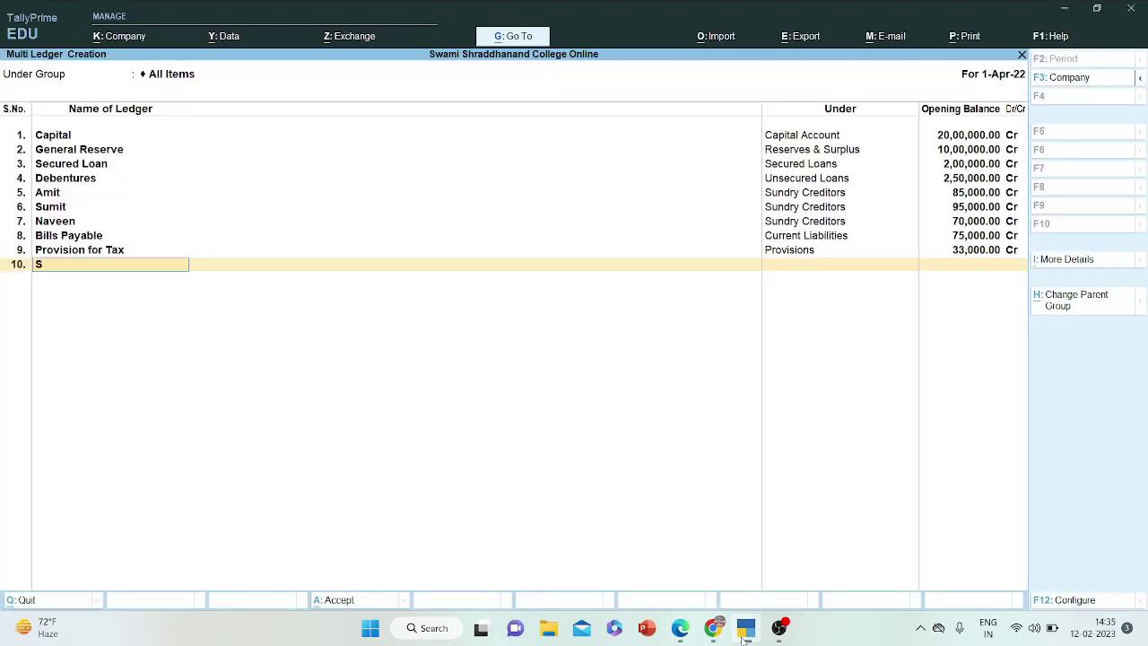
{"action": "type", "text": "alalries Ouy"}
{"action": "type", "text": "standing"}
{"action": "key", "text": "Return"}
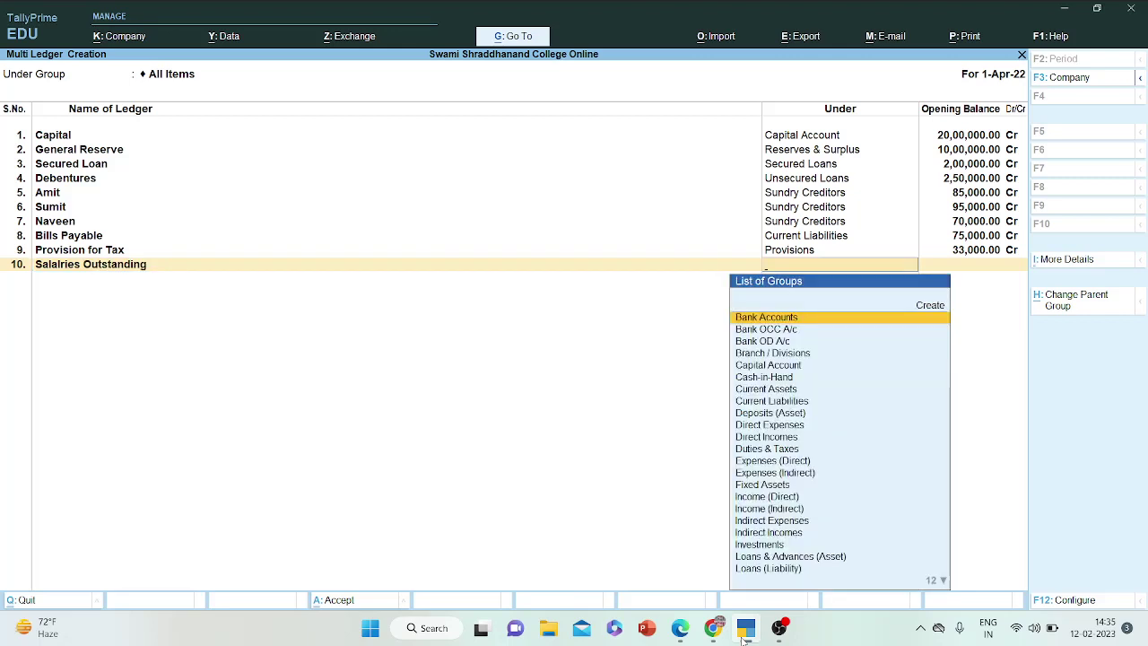
{"action": "type", "text": "Cur"}
{"action": "key", "text": "Down"}
{"action": "key", "text": "Down"}
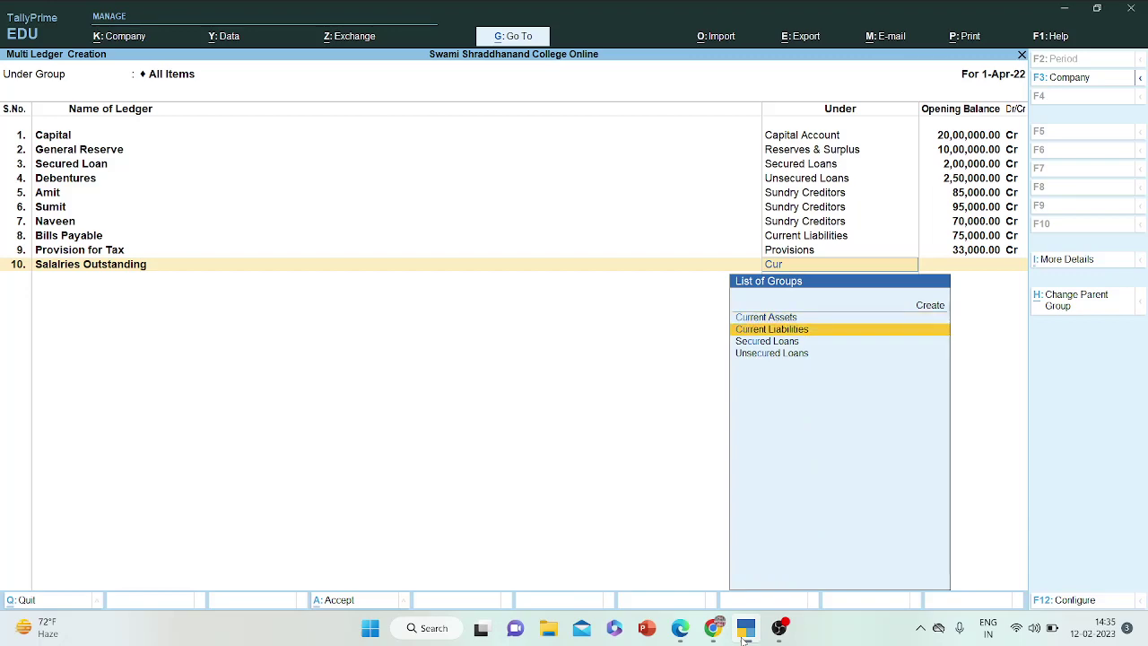
{"action": "key", "text": "Return"}
{"action": "type", "text": "25,000"}
{"action": "key", "text": "Return"}
{"action": "key", "text": "Return"}
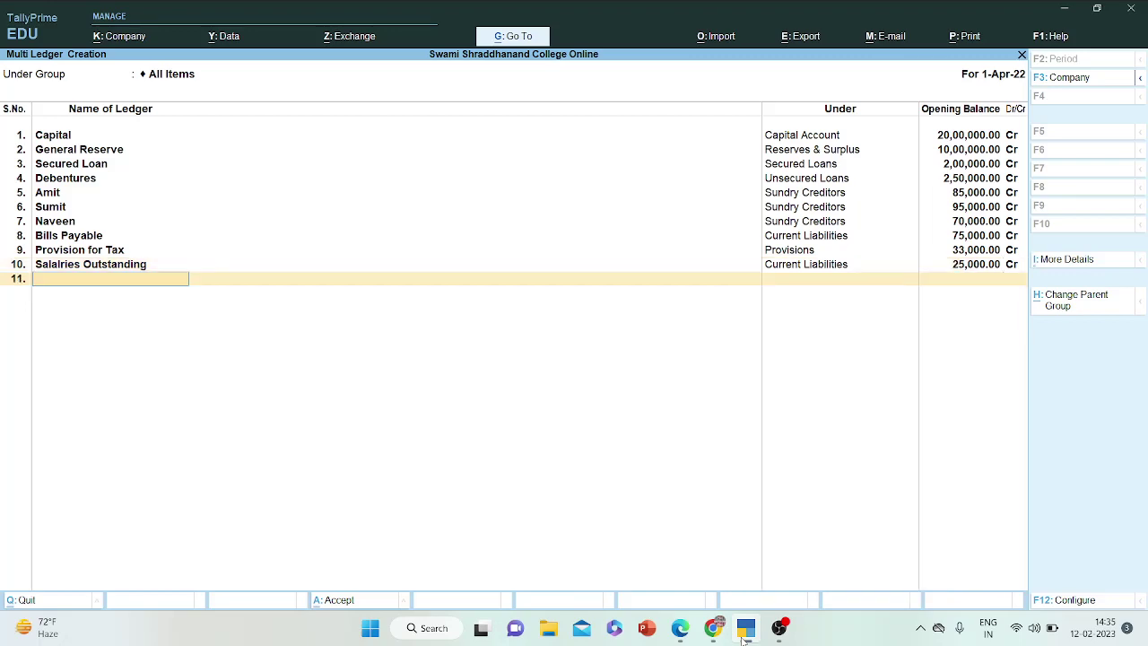
- Tick Rent Outstanding in the exercise PDF and enter the ledger Rent Outstanding in TallyPrime under Current Liabilities with opening balance 37,000 Cr
{"action": "left_click", "coordinate": [747, 638]}
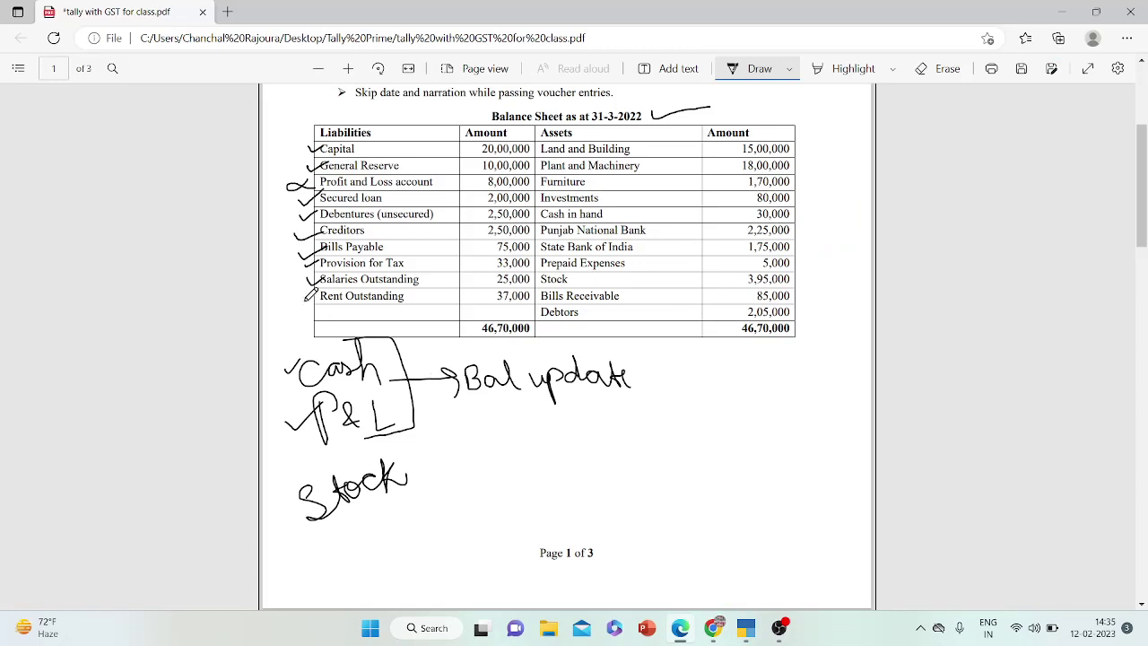
{"action": "left_click_drag", "start_coordinate": [307, 298], "coordinate": [324, 285]}
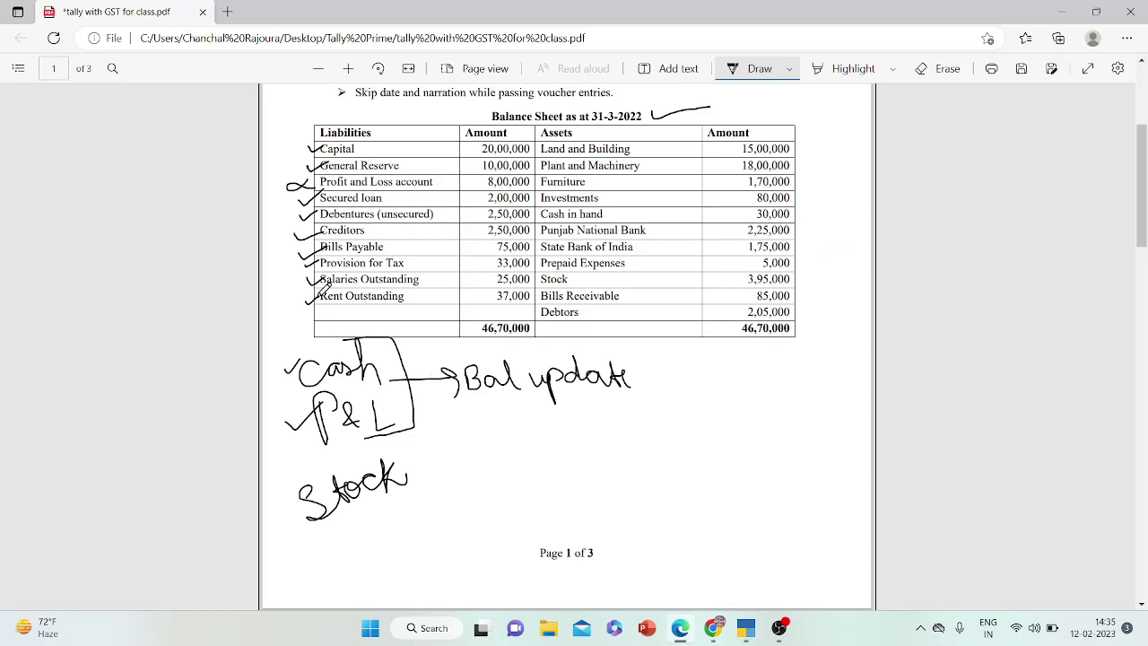
{"action": "left_click", "coordinate": [746, 631]}
{"action": "type", "text": "Ren"}
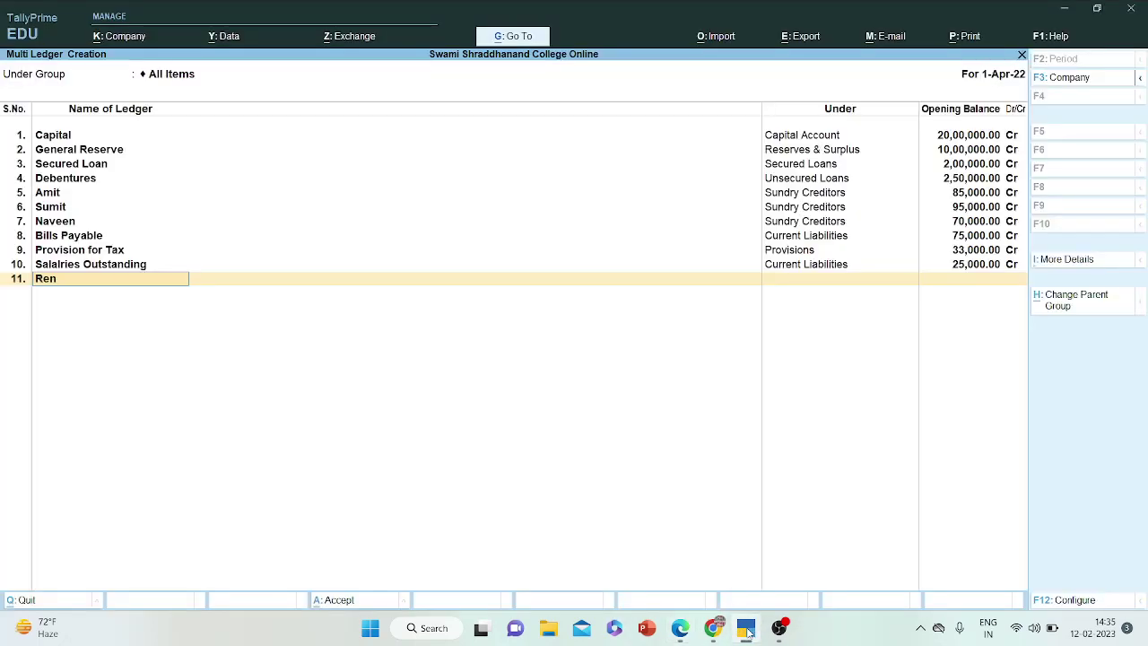
{"action": "type", "text": "t Outstanding"}
{"action": "key", "text": "Return"}
{"action": "type", "text": "Curr"}
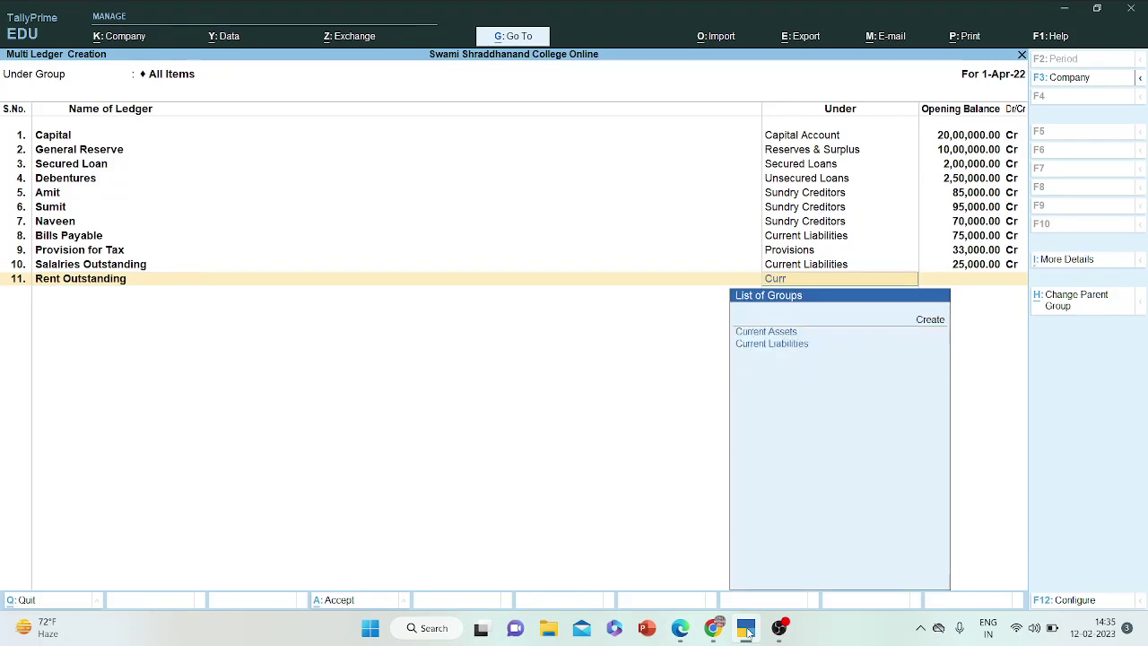
{"action": "key", "text": "Down"}
{"action": "key", "text": "Down"}
{"action": "key", "text": "Return"}
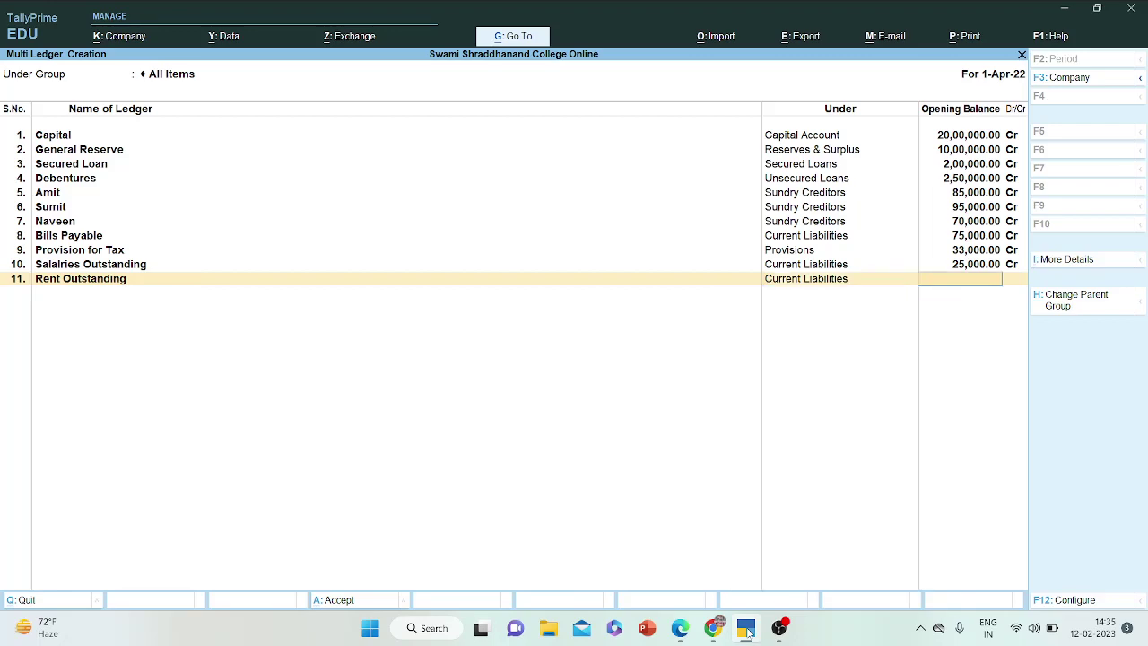
{"action": "type", "text": "37,000"}
{"action": "key", "text": "Return"}
{"action": "key", "text": "Return"}
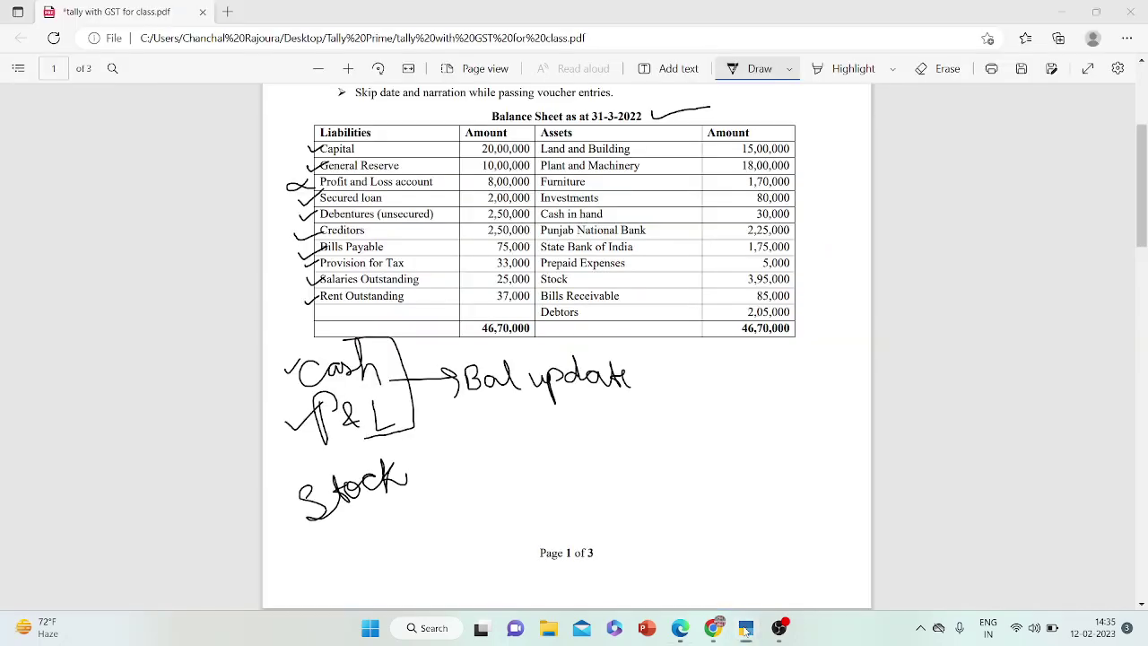
- In the exercise PDF in Edge, tick Land and Building on the assets side of the balance sheet
{"action": "left_click", "coordinate": [747, 630]}
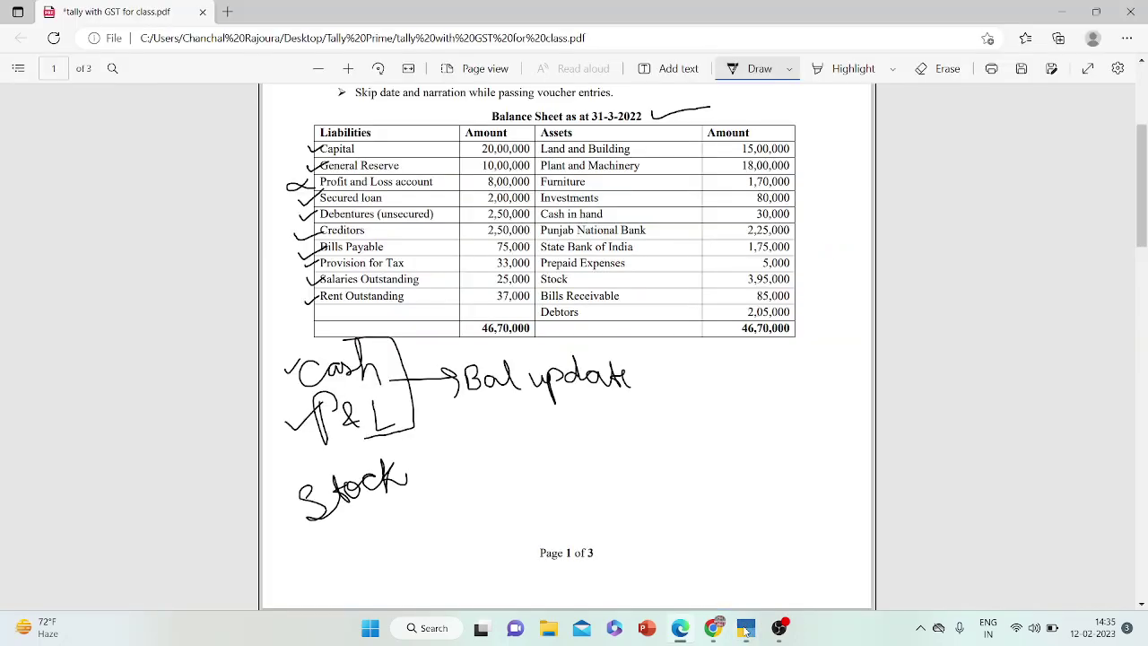
{"action": "left_click", "coordinate": [745, 631]}
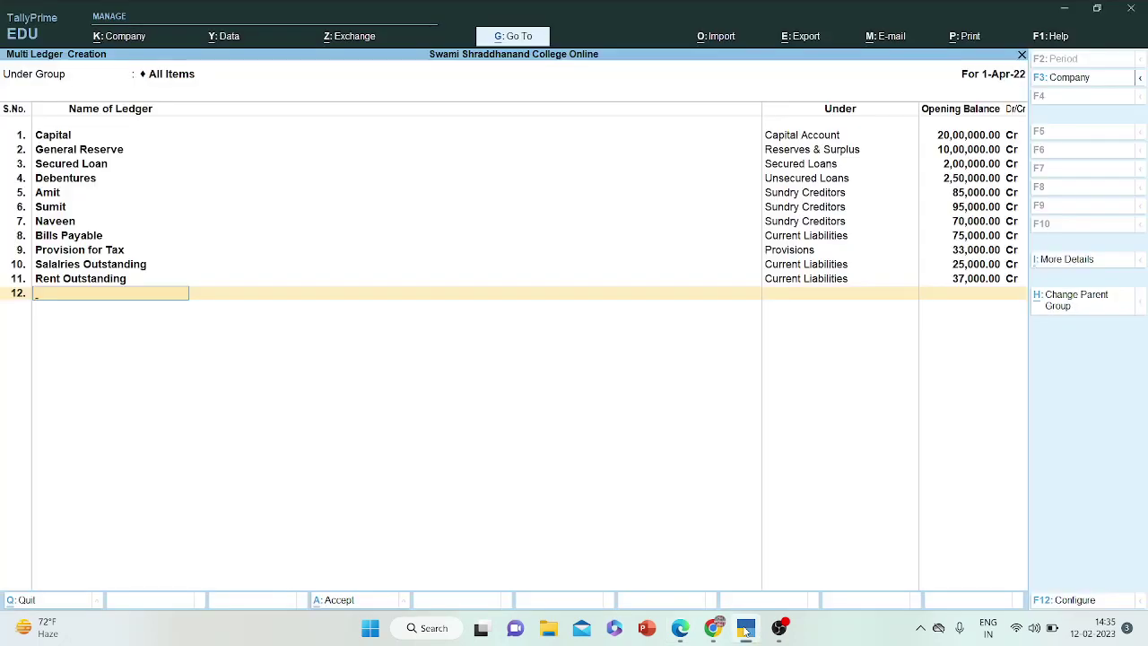
{"action": "left_click", "coordinate": [745, 631]}
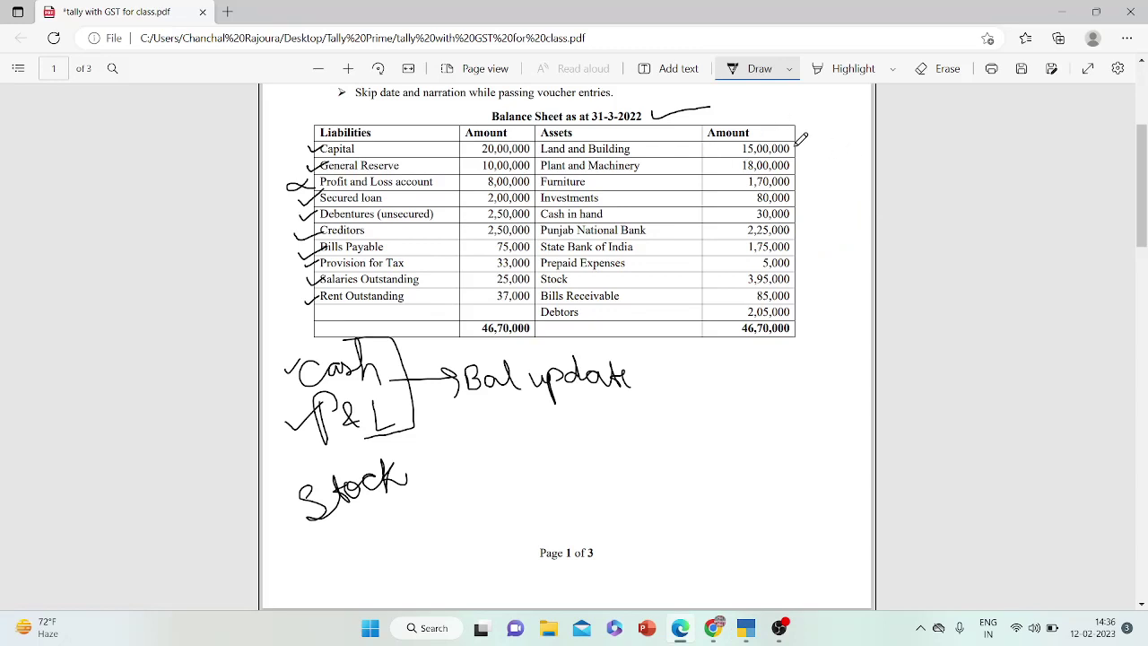
{"action": "left_click_drag", "start_coordinate": [797, 147], "coordinate": [812, 138]}
- In TallyPrime, enter the ledger Land and Building under Fixed Assets with opening balance 15,00,000 Dr
{"action": "left_click", "coordinate": [747, 626]}
{"action": "type", "text": "L"}
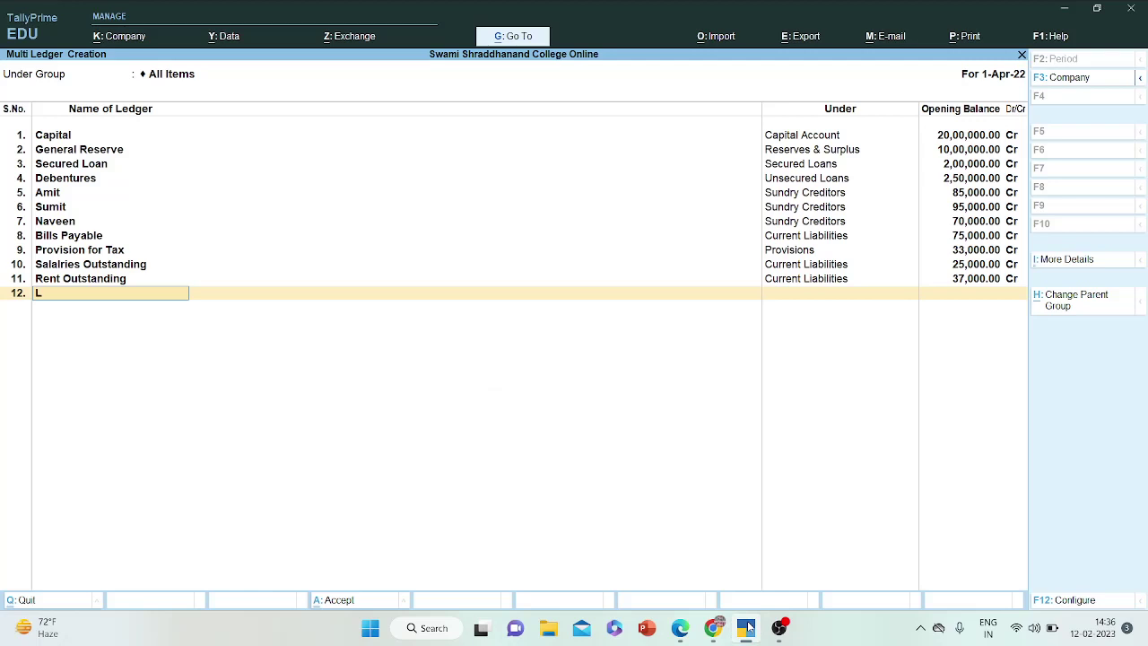
{"action": "type", "text": "and and building"}
{"action": "key", "text": "Return"}
{"action": "type", "text": "F"}
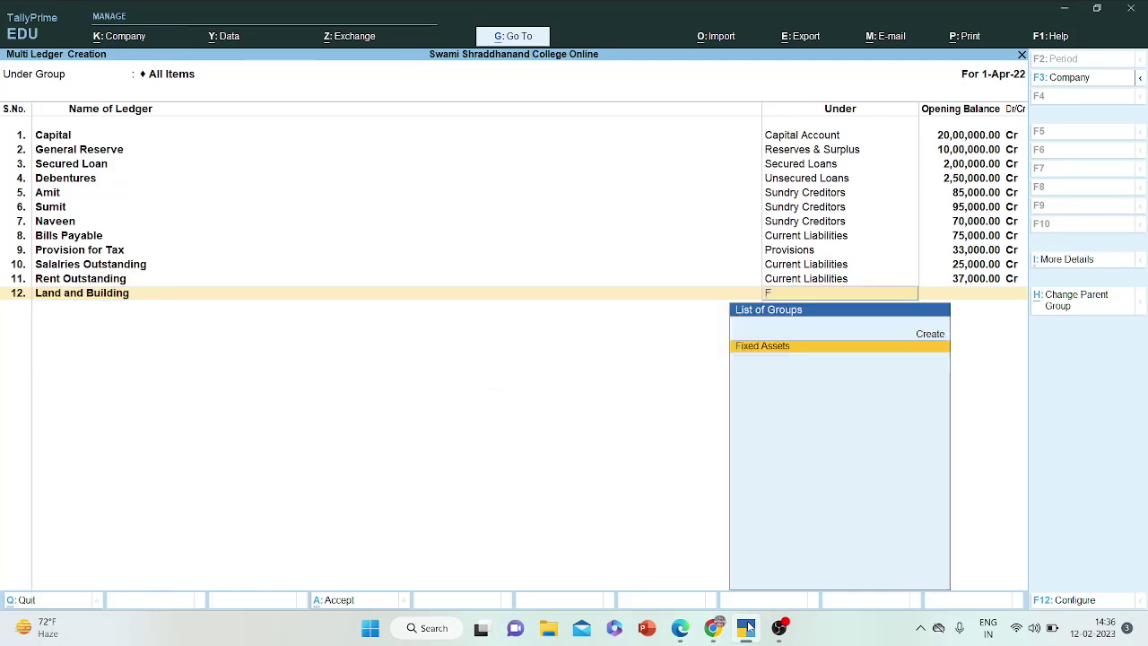
{"action": "type", "text": "ixed"}
{"action": "key", "text": "Return"}
{"action": "type", "text": "15"}
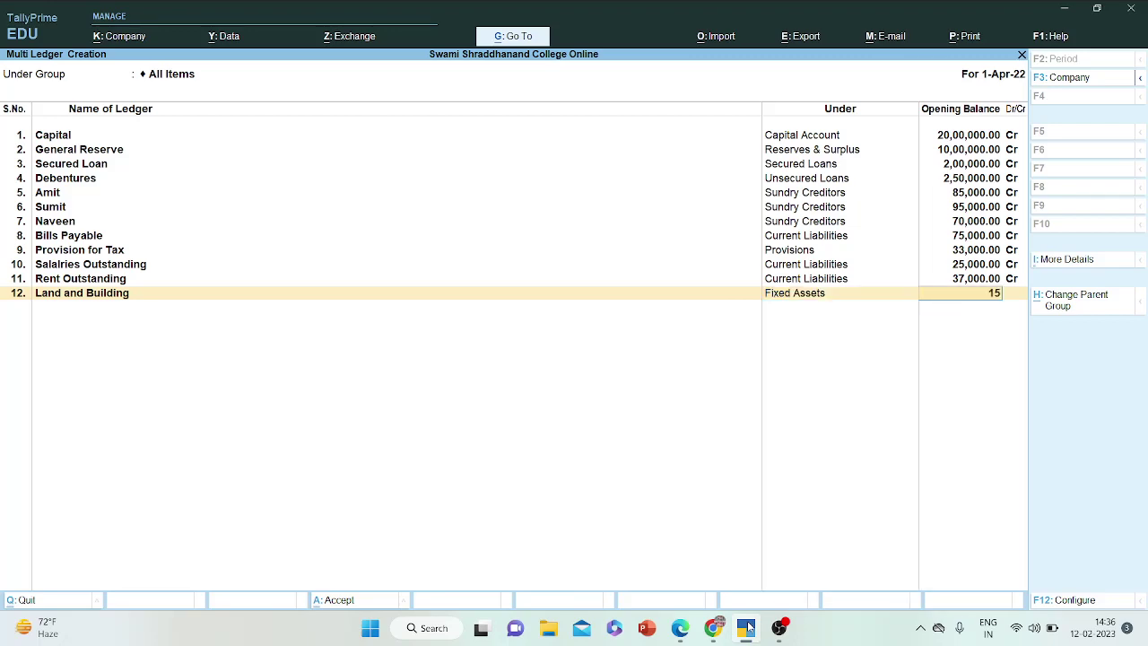
{"action": "type", "text": ",00,0000"}
{"action": "key", "text": "Return"}
{"action": "key", "text": "Return"}
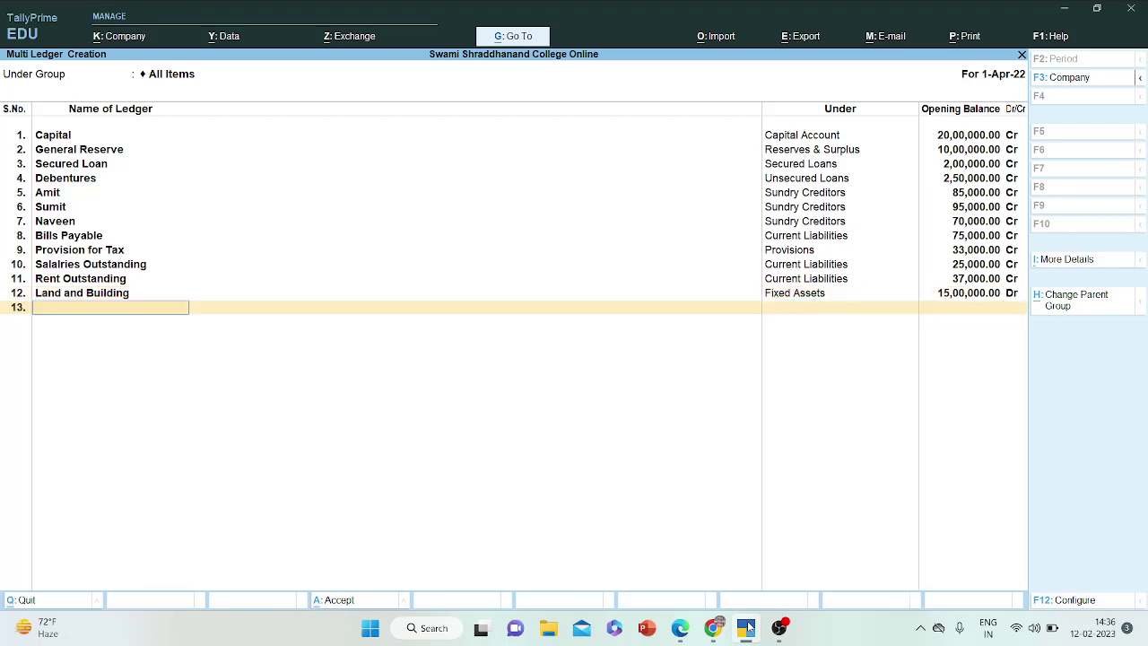
- Tick Plant and Machinery in the exercise PDF and enter the ledger Plant and Machinery in TallyPrime under Fixed Assets with opening balance 18,00,000 Dr
{"action": "left_click", "coordinate": [749, 628]}
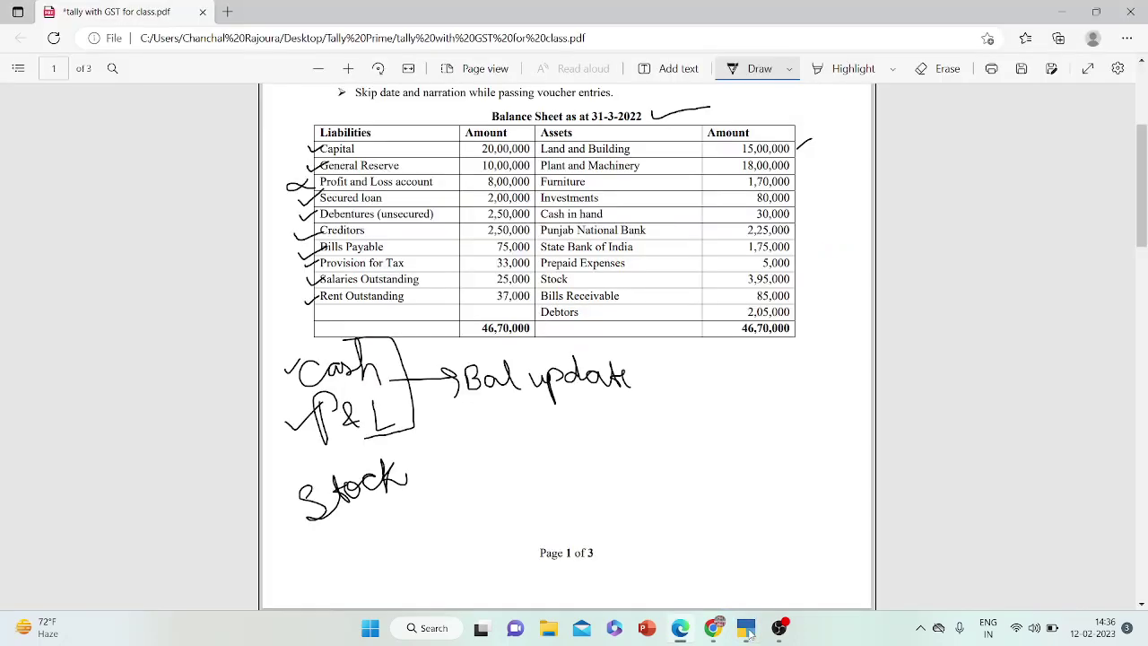
{"action": "left_click_drag", "start_coordinate": [797, 161], "coordinate": [814, 157]}
{"action": "left_click", "coordinate": [779, 628]}
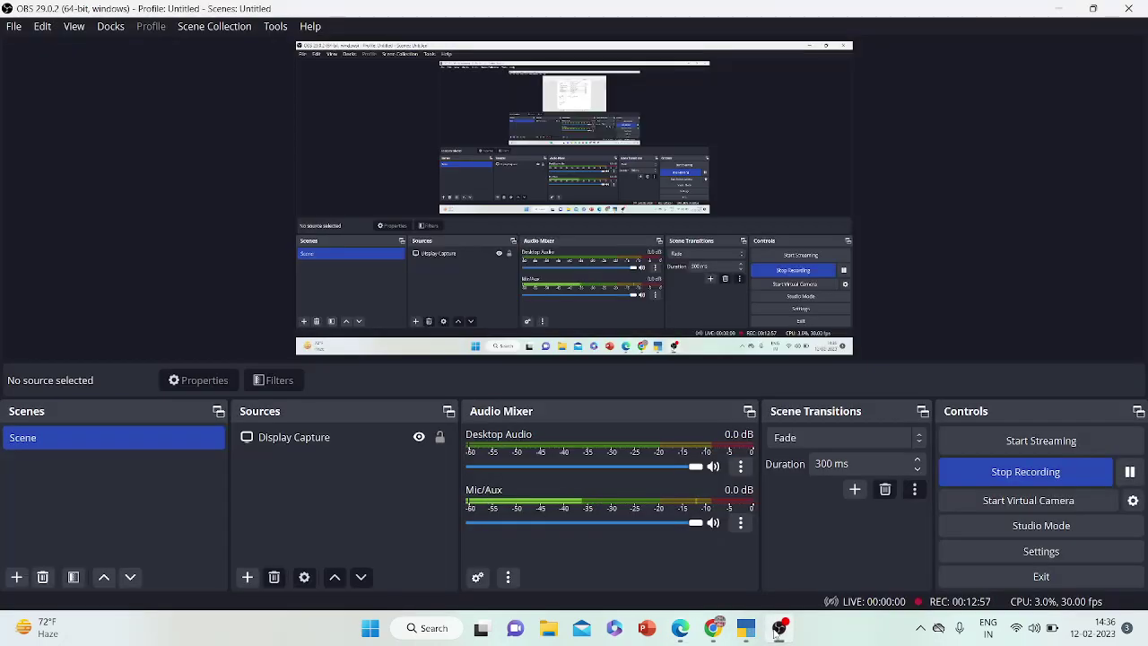
{"action": "left_click", "coordinate": [779, 628]}
{"action": "left_click", "coordinate": [746, 628]}
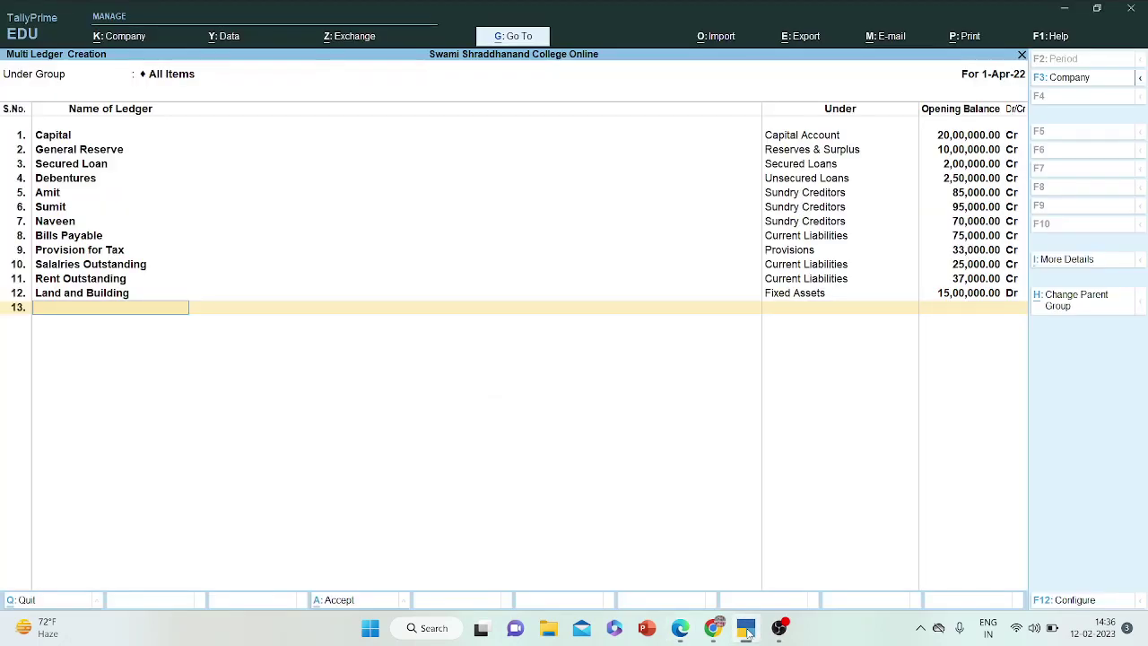
{"action": "type", "text": "Plant and Machinery"}
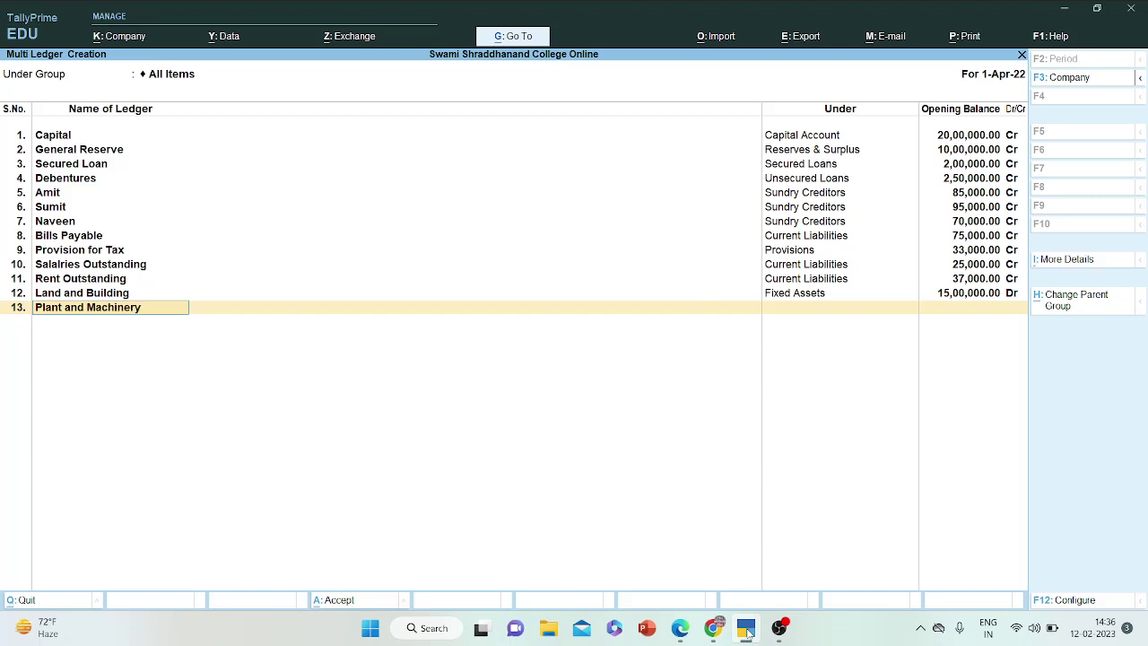
{"action": "key", "text": "Return"}
{"action": "type", "text": "Fixe"}
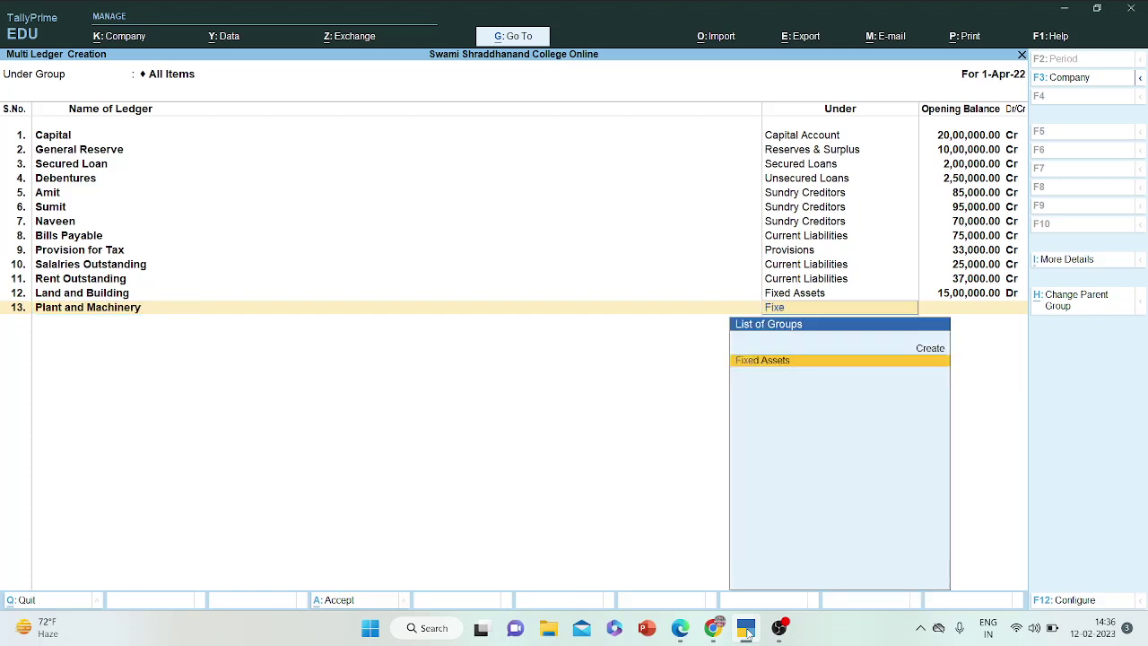
{"action": "type", "text": "d"}
{"action": "key", "text": "Return"}
{"action": "type", "text": "18,00,000"}
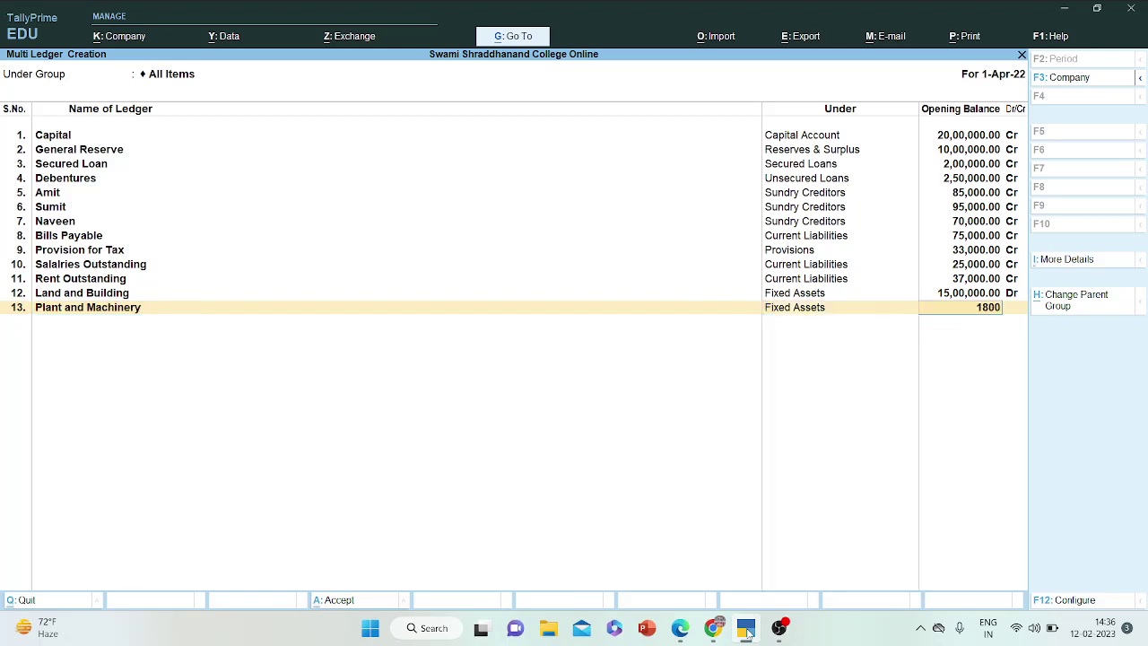
{"action": "key", "text": "Return"}
{"action": "key", "text": "Return"}
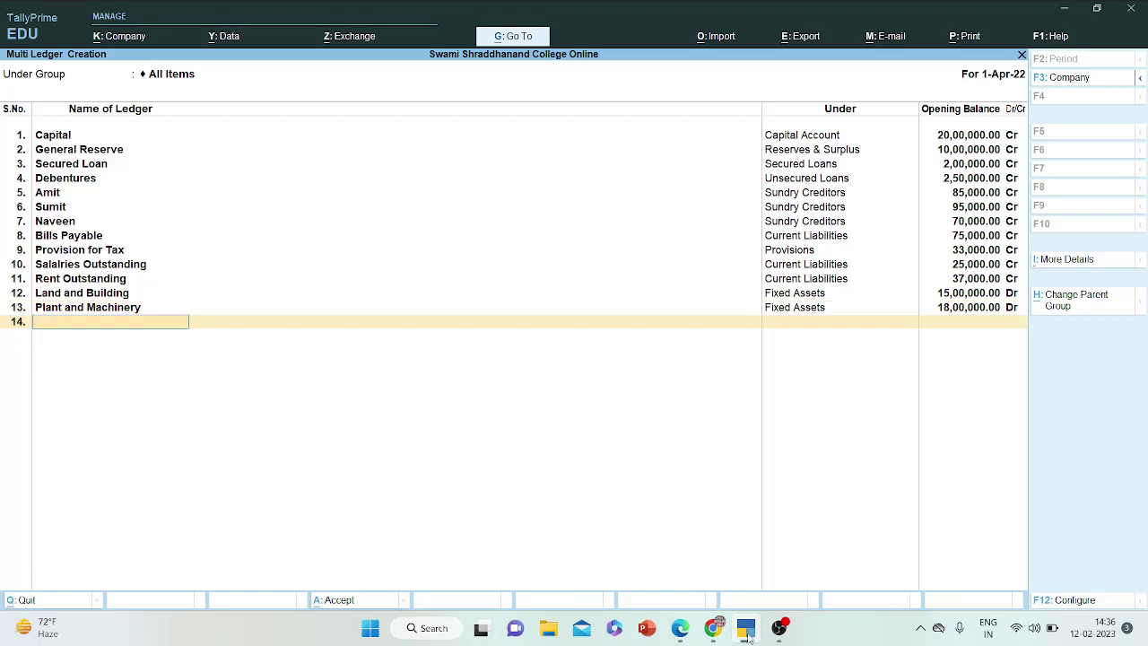
- Tick Furniture in the exercise PDF and enter the ledger Furniture in TallyPrime under Fixed Assets with opening balance 1,70,000 Dr
{"action": "left_click", "coordinate": [747, 630]}
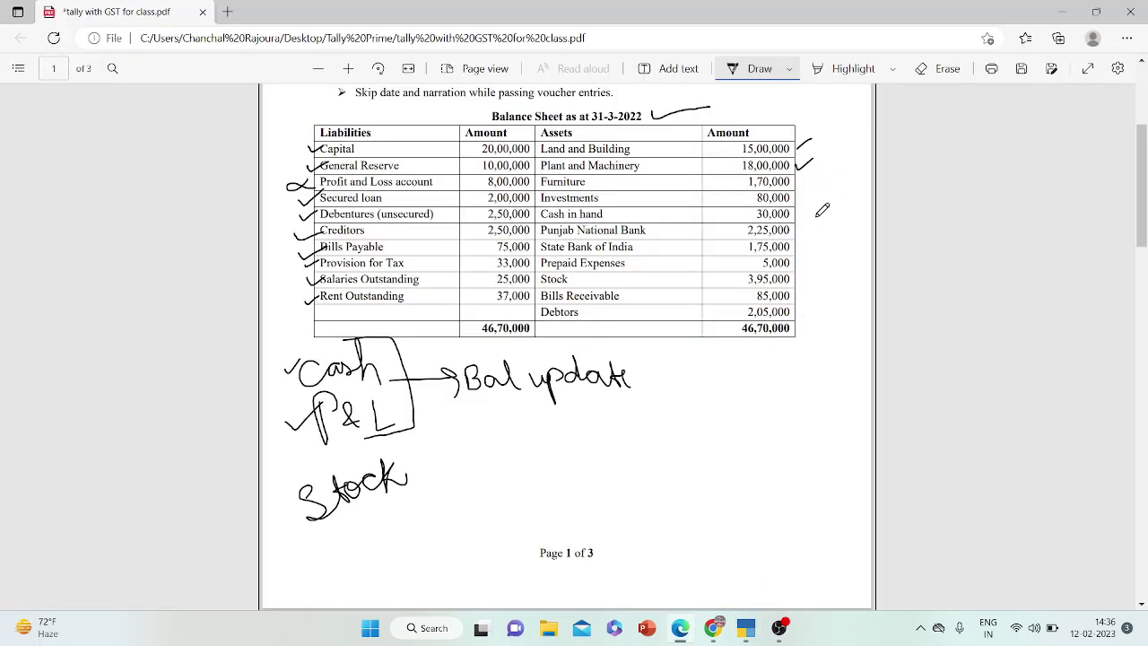
{"action": "left_click_drag", "start_coordinate": [795, 179], "coordinate": [816, 173]}
{"action": "left_click", "coordinate": [748, 630]}
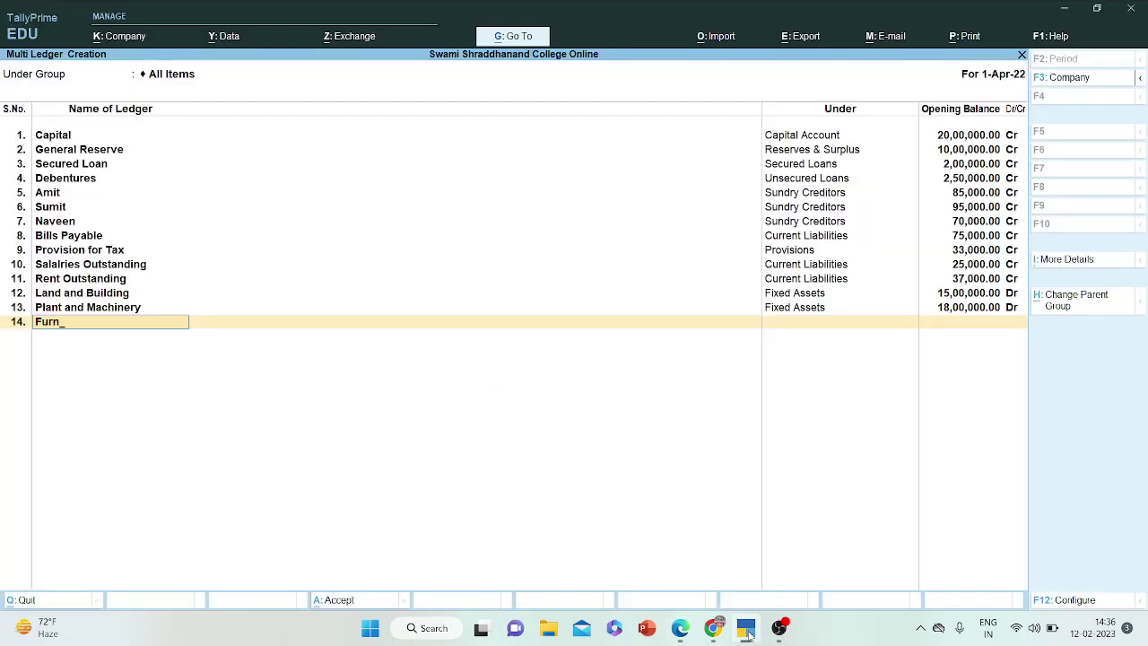
{"action": "key", "text": "Return"}
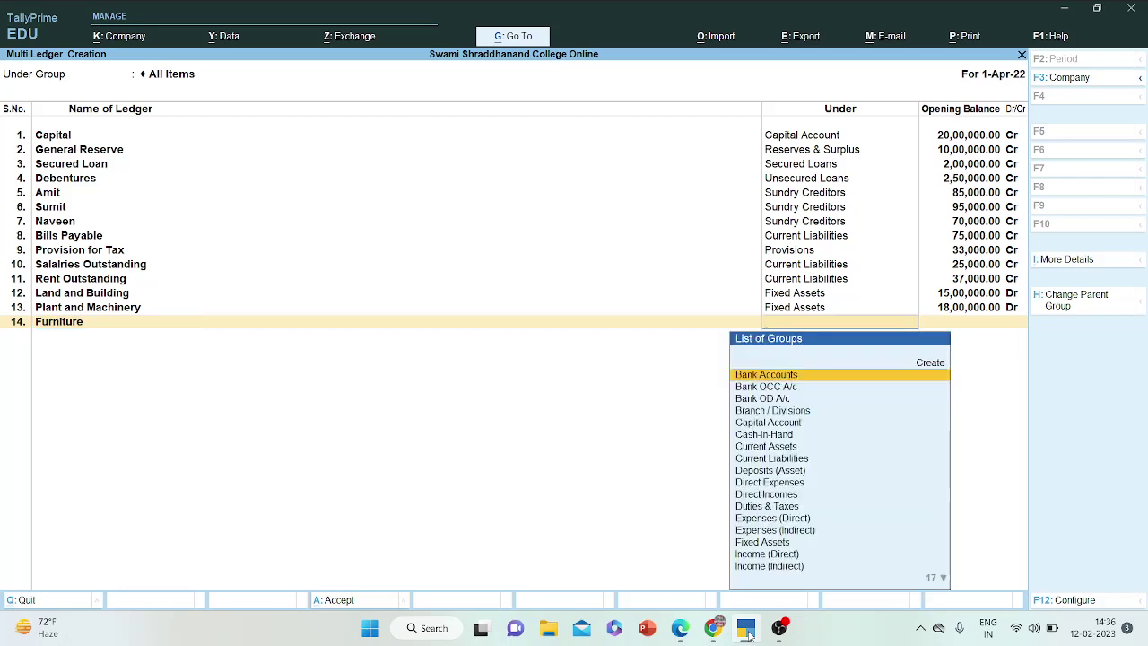
{"action": "type", "text": "Fixed"}
{"action": "key", "text": "Return"}
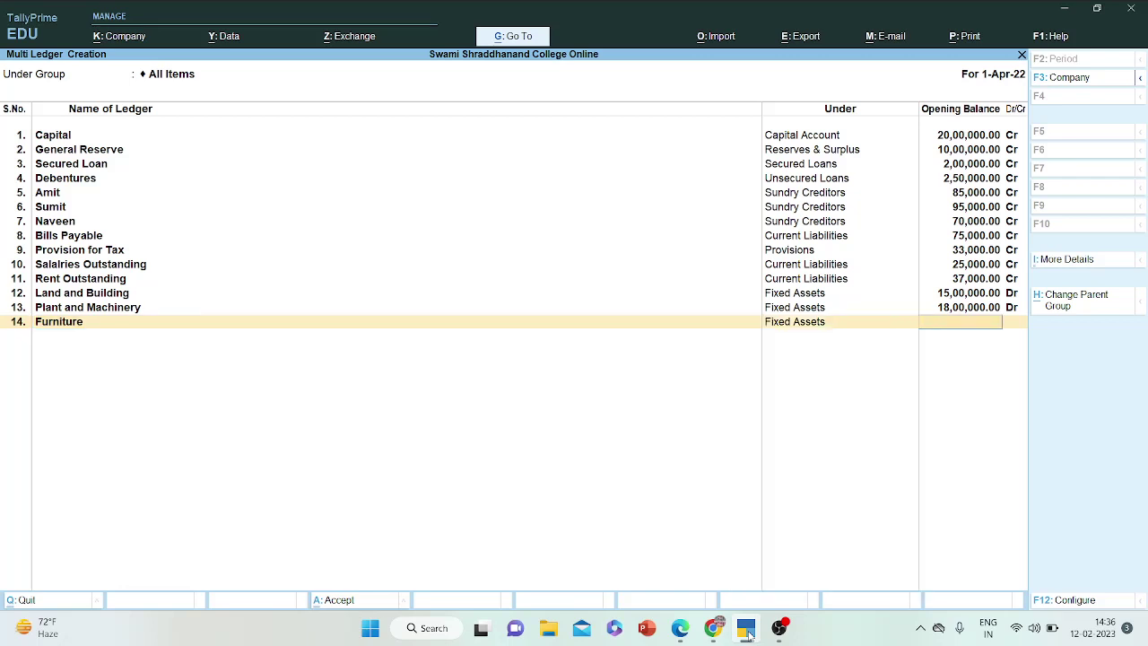
{"action": "type", "text": "1,70,000"}
{"action": "key", "text": "Return"}
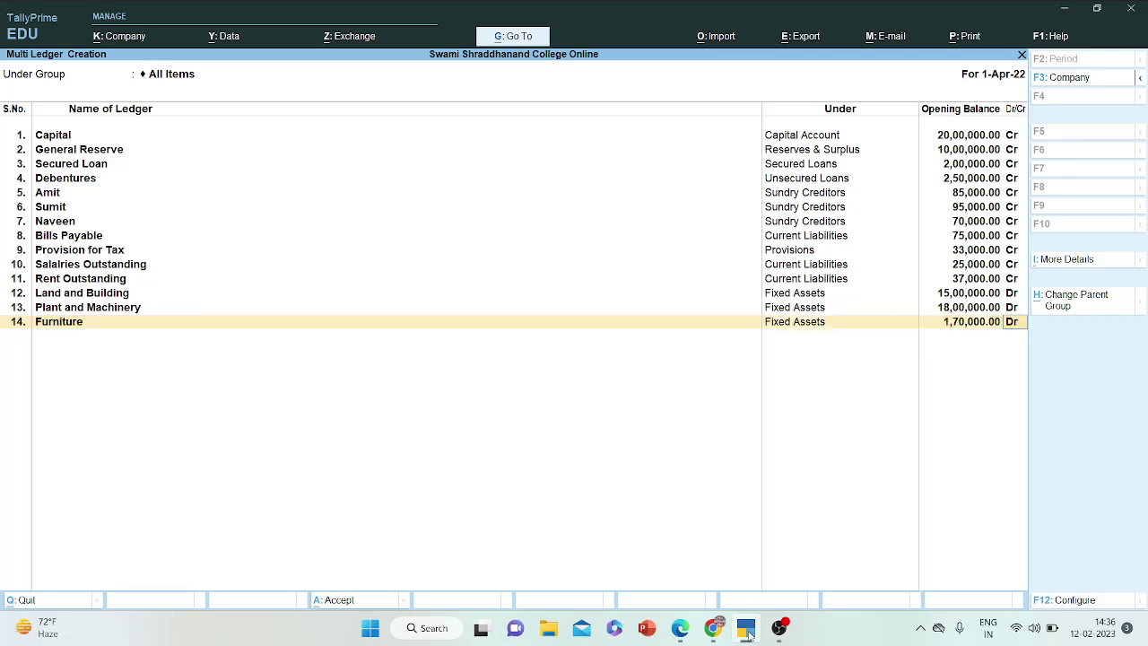
{"action": "key", "text": "Return"}
- Tick Investments in the exercise PDF and enter the ledger Investment in TallyPrime under Investments with opening balance 80,000 Dr
{"action": "left_click", "coordinate": [747, 631]}
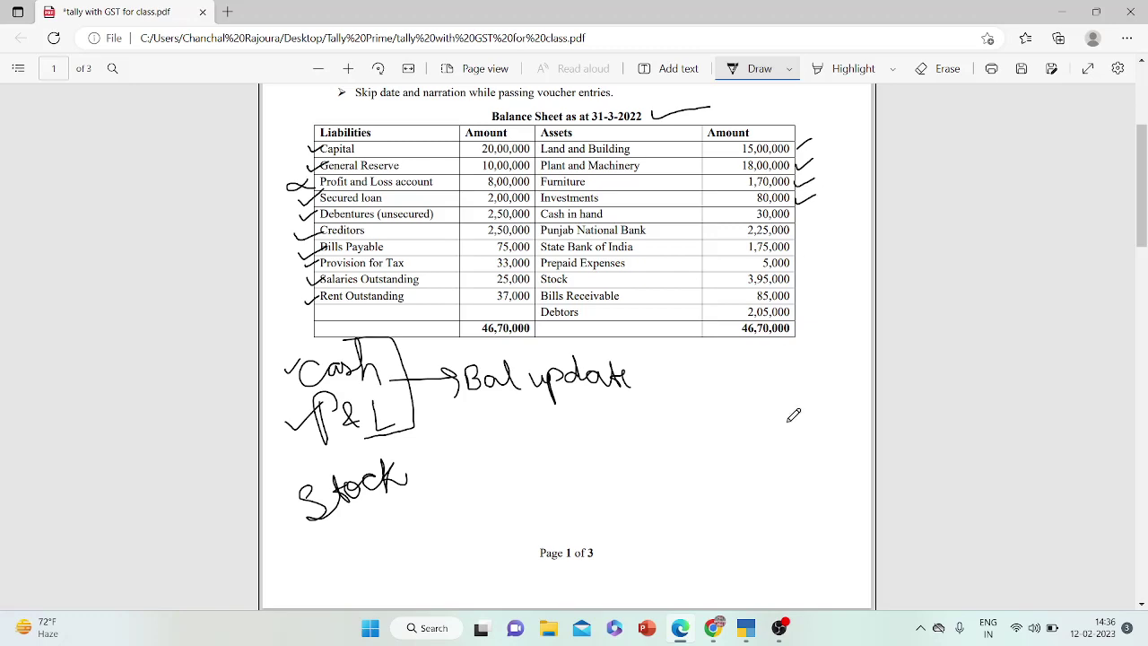
{"action": "left_click", "coordinate": [746, 629]}
{"action": "type", "text": "Investment"}
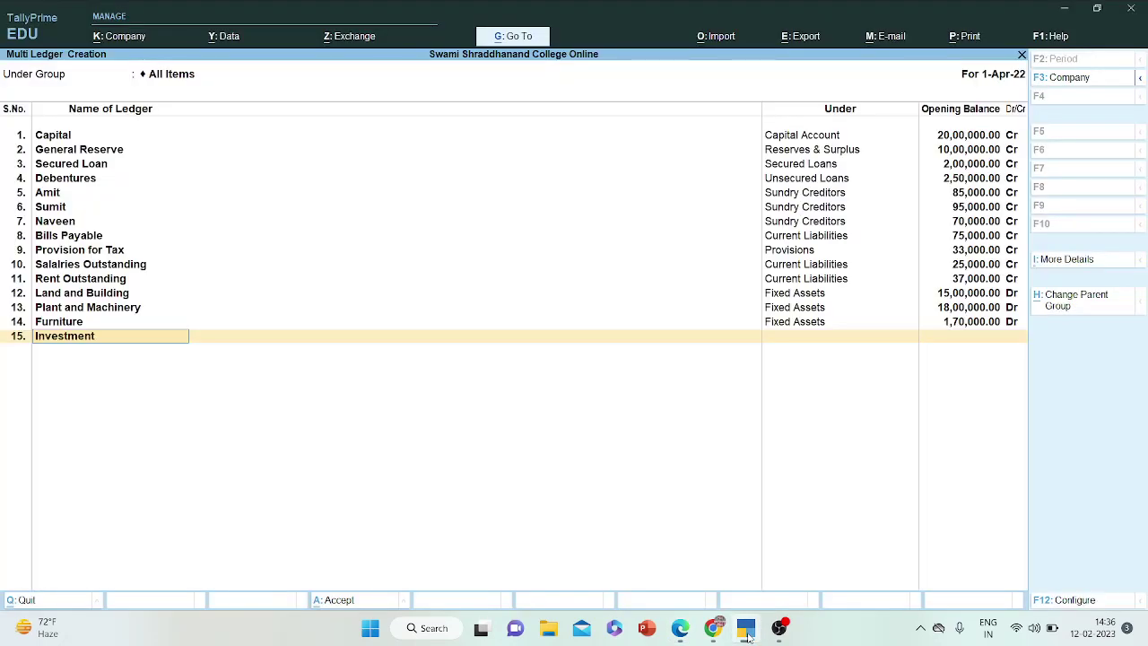
{"action": "key", "text": "Return"}
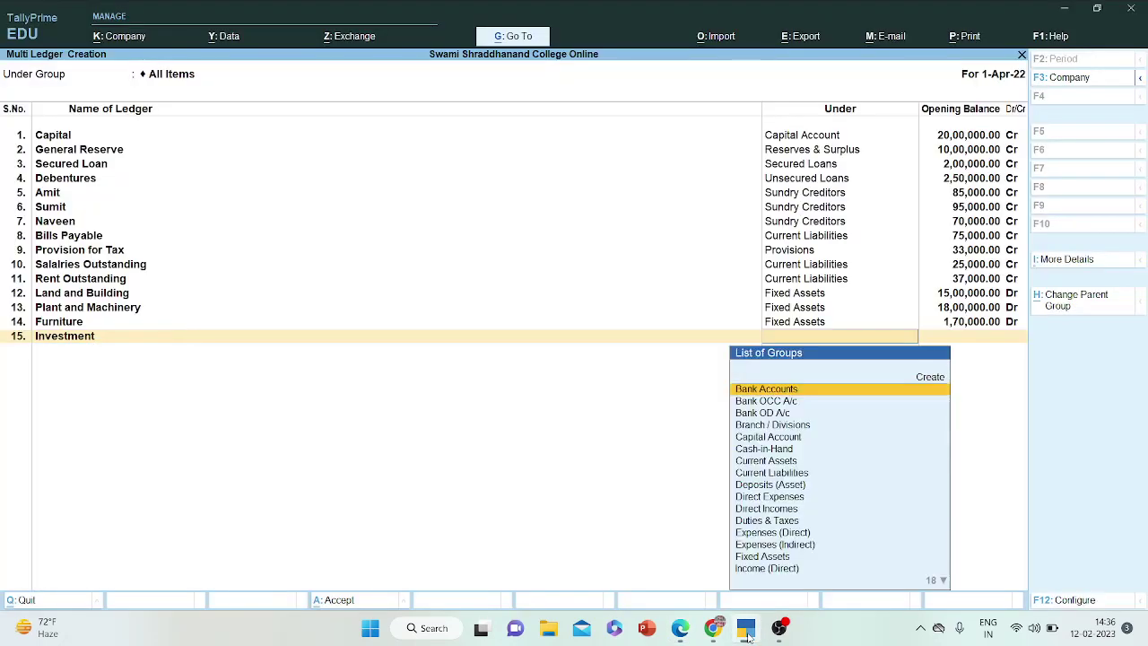
{"action": "type", "text": "o"}
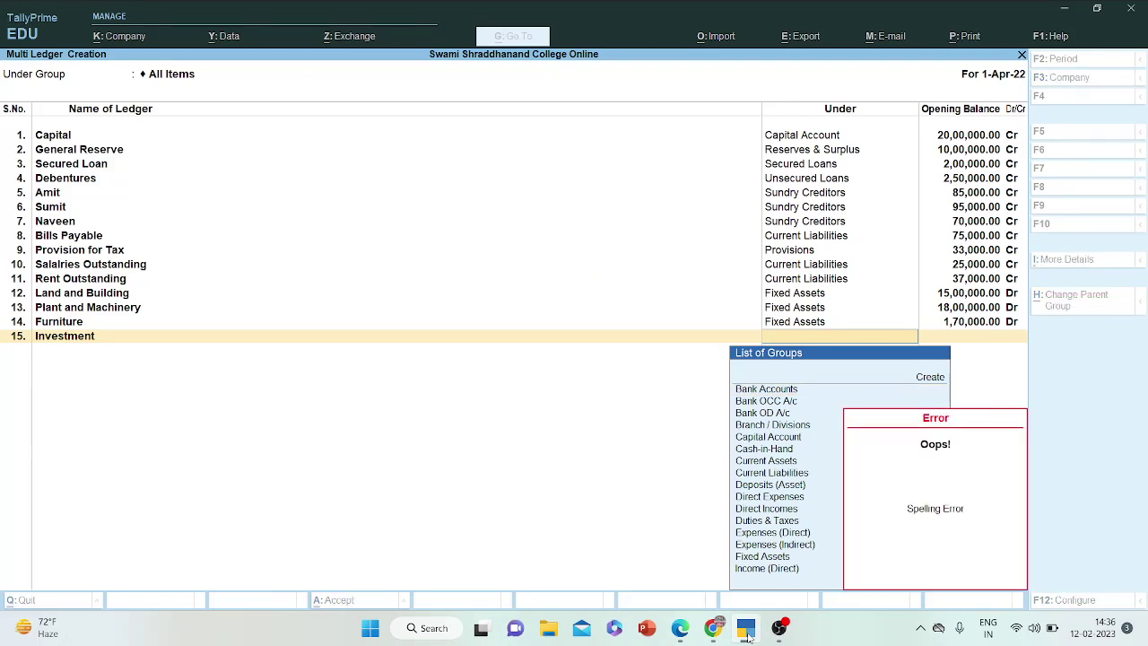
{"action": "type", "text": "Inves"}
{"action": "key", "text": "Return"}
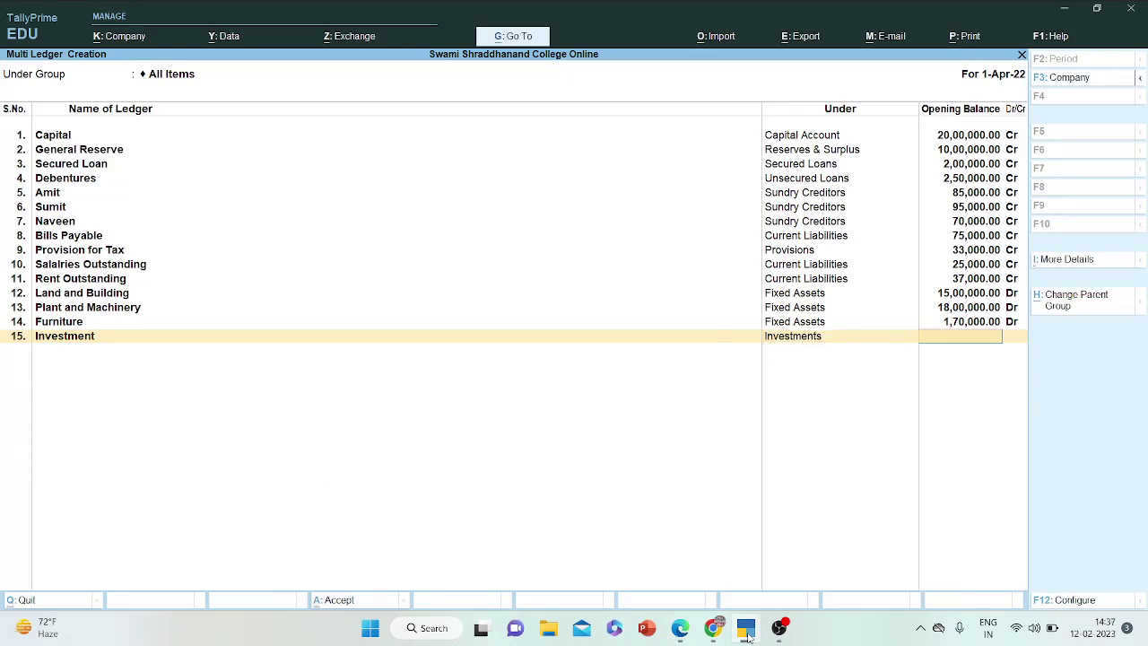
{"action": "type", "text": "80,000"}
{"action": "key", "text": "Return"}
{"action": "key", "text": "Return"}
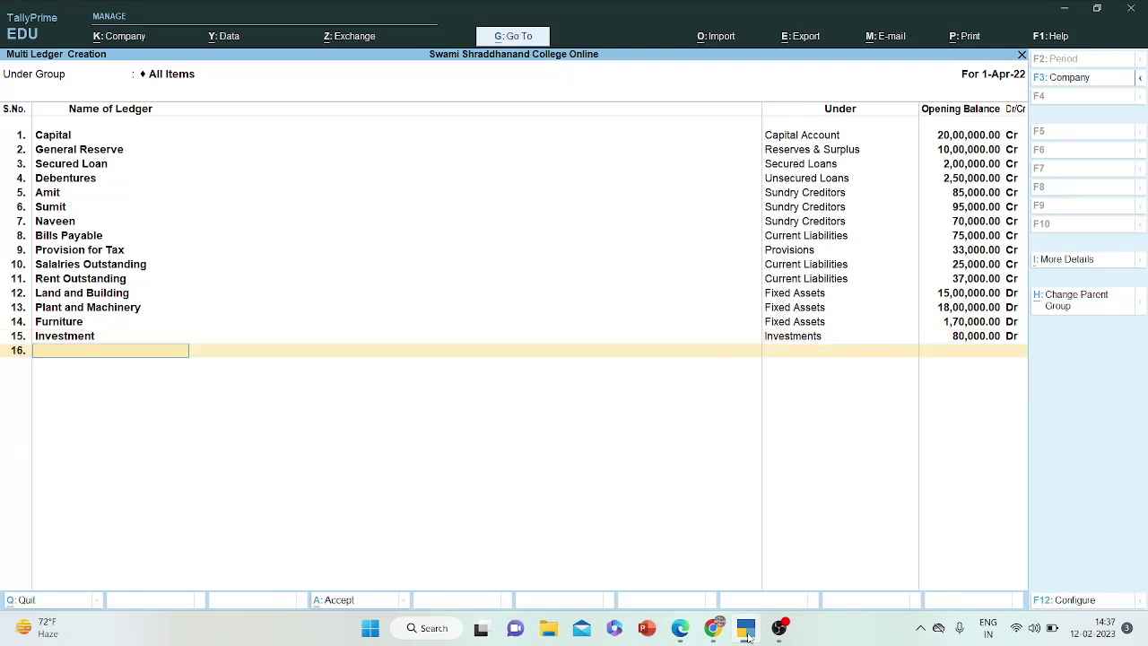
- In the exercise PDF, draw crosses beside the handwritten Cash and P&L notes and beside Profit and Loss account and Cash in hand in the balance sheet
{"action": "left_click", "coordinate": [746, 639]}
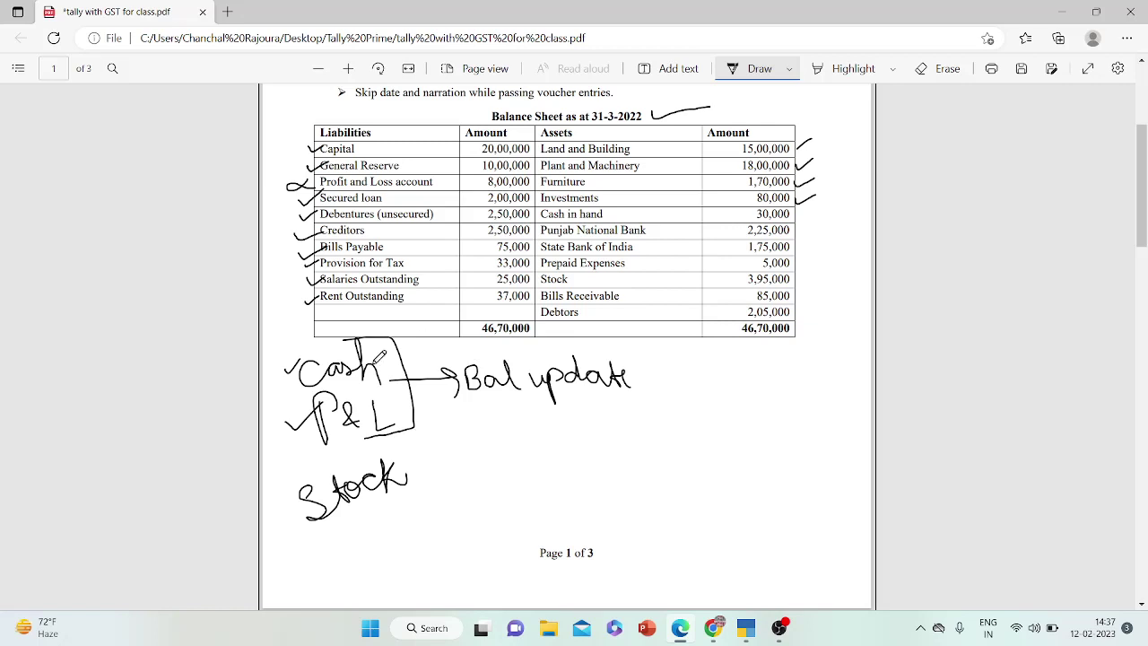
{"action": "left_click_drag", "start_coordinate": [280, 379], "coordinate": [292, 366]}
{"action": "mouse_move", "coordinate": [299, 439]}
{"action": "left_mouse_down"}
{"action": "mouse_move", "coordinate": [292, 463]}
{"action": "mouse_move", "coordinate": [305, 460]}
{"action": "left_mouse_up"}
{"action": "mouse_move", "coordinate": [454, 176]}
{"action": "left_mouse_down"}
{"action": "mouse_move", "coordinate": [438, 185]}
{"action": "mouse_move", "coordinate": [451, 180]}
{"action": "left_mouse_up"}
{"action": "left_click_drag", "start_coordinate": [620, 211], "coordinate": [622, 212]}
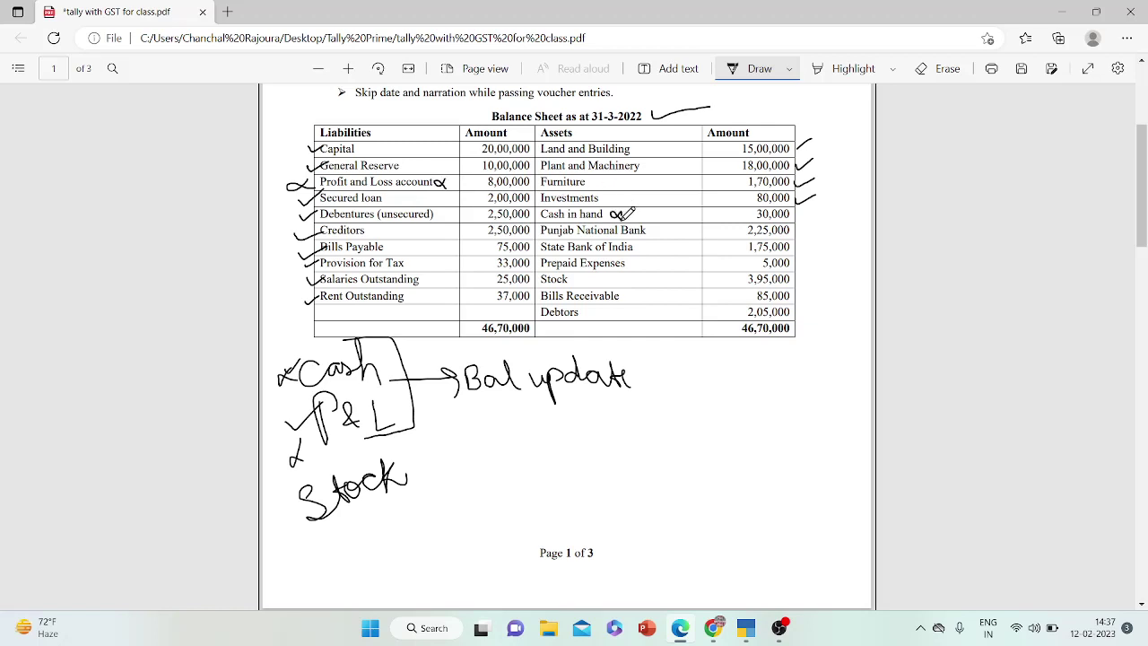
{"action": "mouse_move", "coordinate": [810, 205]}
{"action": "left_mouse_down"}
{"action": "mouse_move", "coordinate": [794, 232]}
{"action": "mouse_move", "coordinate": [818, 225]}
{"action": "left_mouse_up"}
- Switch to TallyPrime and enter the ledger Punjab National Bank under Bank Accounts with opening balance 2,25,000 Dr
{"action": "left_click", "coordinate": [746, 628]}
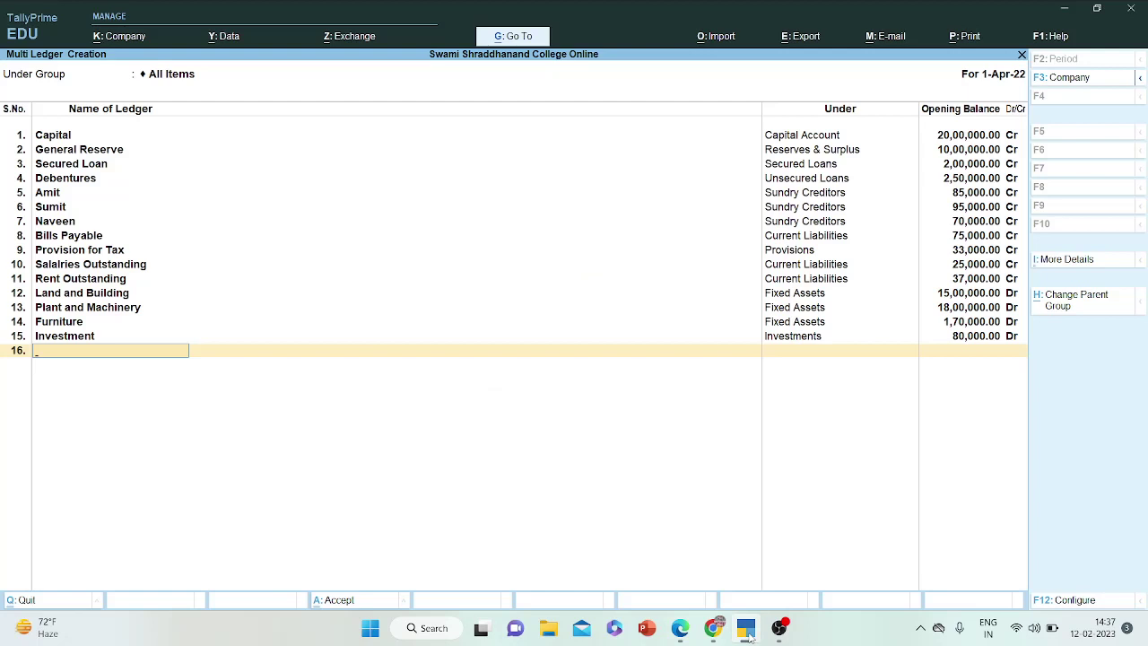
{"action": "type", "text": "Punjab National Bank"}
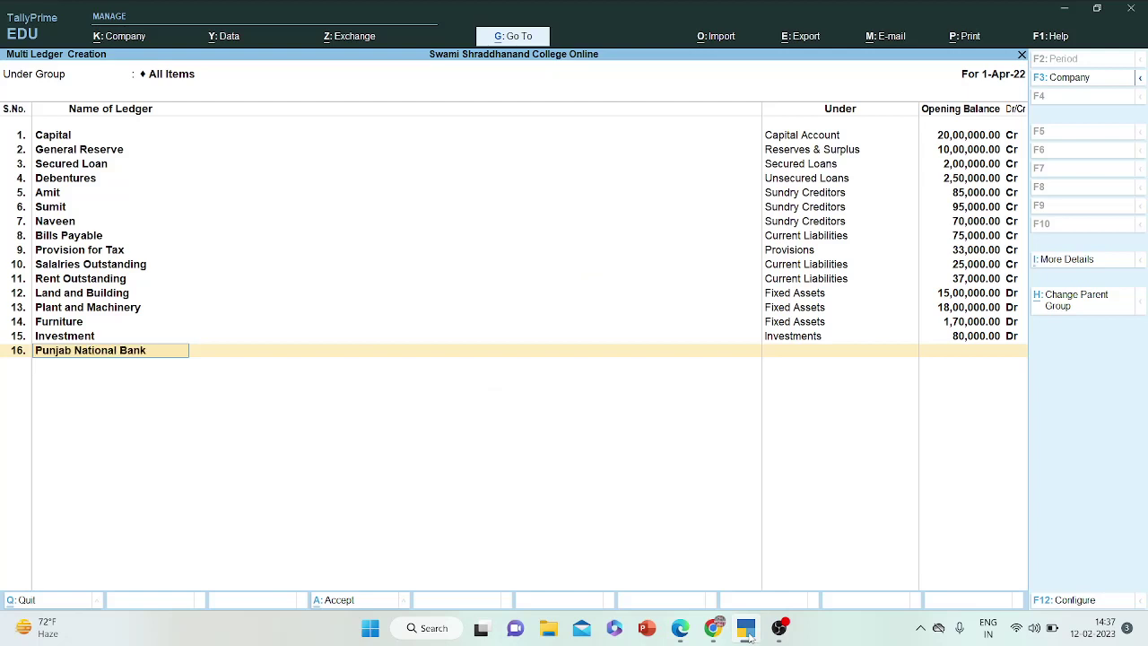
{"action": "key", "text": "Return"}
{"action": "type", "text": "Bank"}
{"action": "key", "text": "Down"}
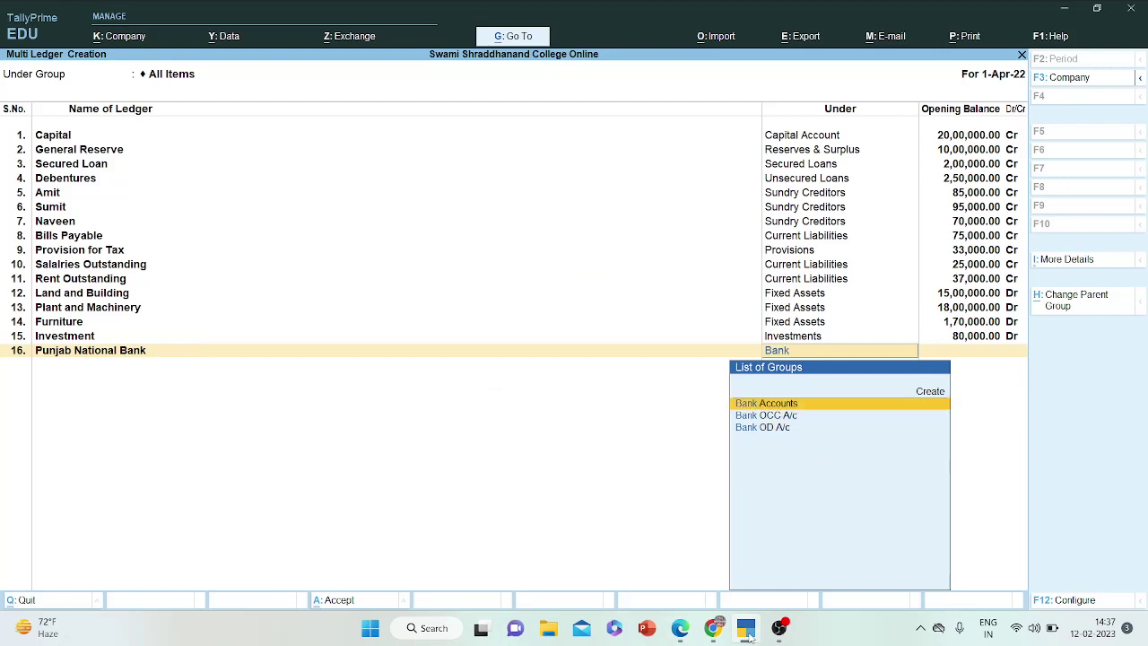
{"action": "key", "text": "Down"}
{"action": "key", "text": "Up"}
{"action": "key", "text": "Return"}
{"action": "type", "text": "2,25,000"}
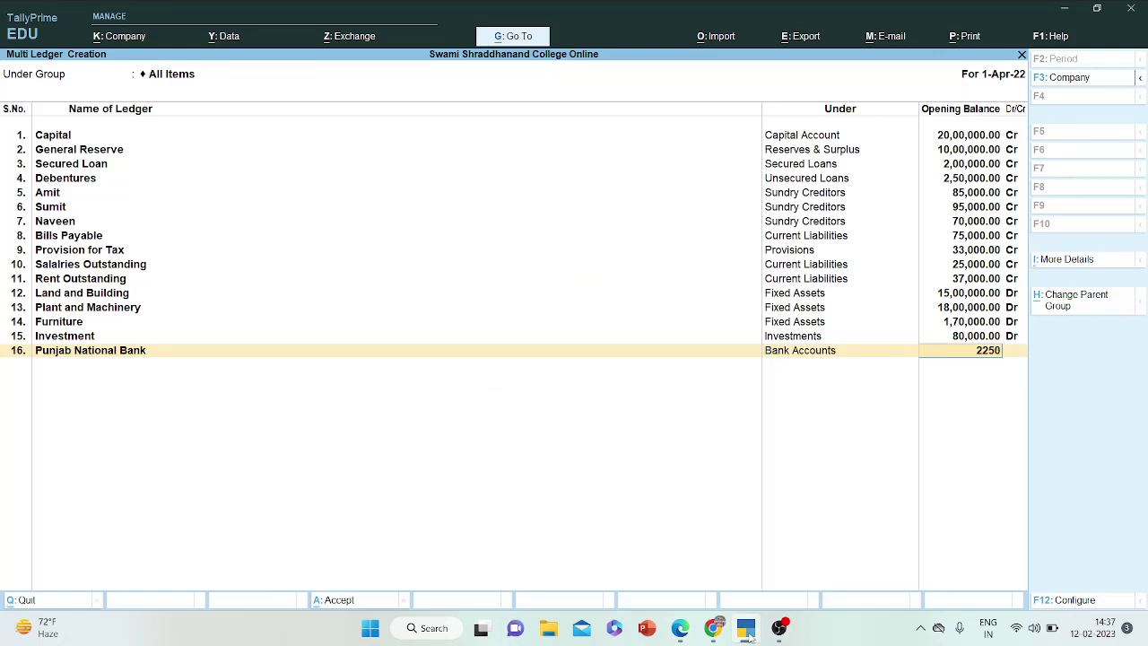
{"action": "key", "text": "Return"}
{"action": "key", "text": "Return"}
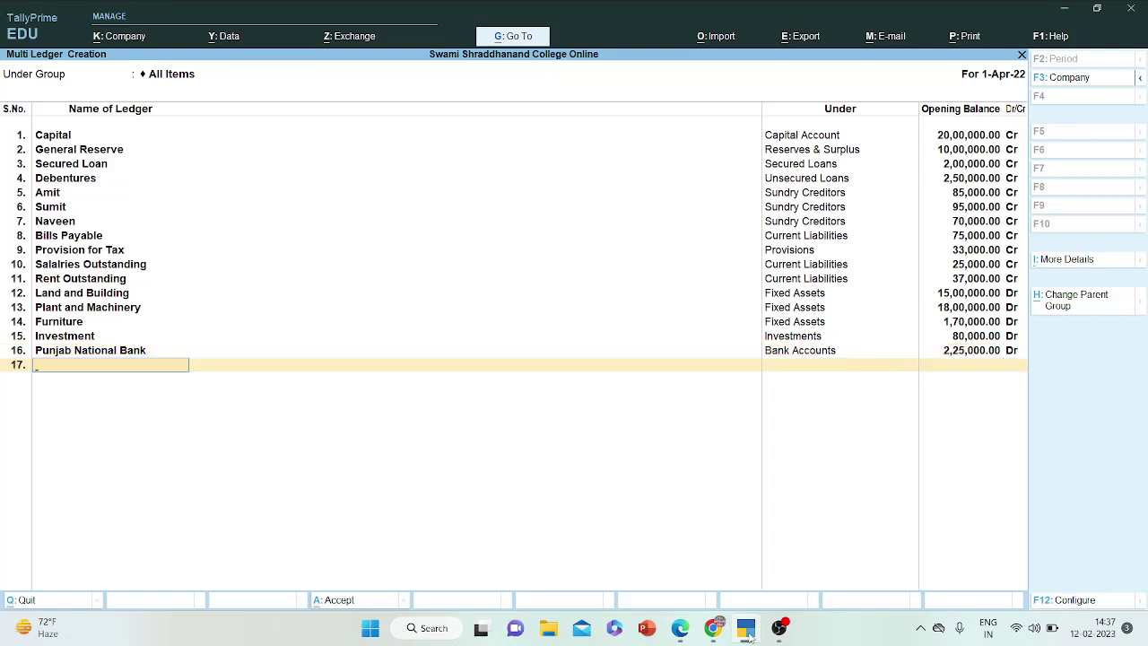
- Tick State Bank of India in the exercise PDF and enter the ledger State Bank of India in TallyPrime under Bank Accounts with opening balance 1,75,000 Dr
{"action": "left_click", "coordinate": [749, 633]}
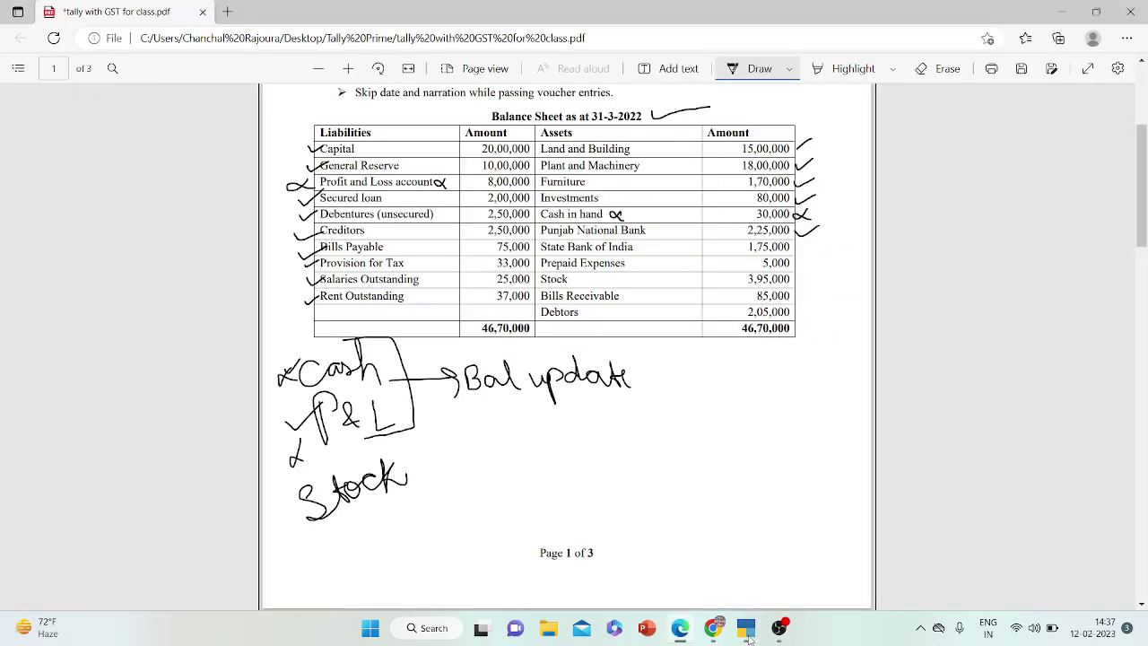
{"action": "left_click_drag", "start_coordinate": [800, 246], "coordinate": [823, 238]}
{"action": "left_click", "coordinate": [749, 633]}
{"action": "type", "text": "Stat"}
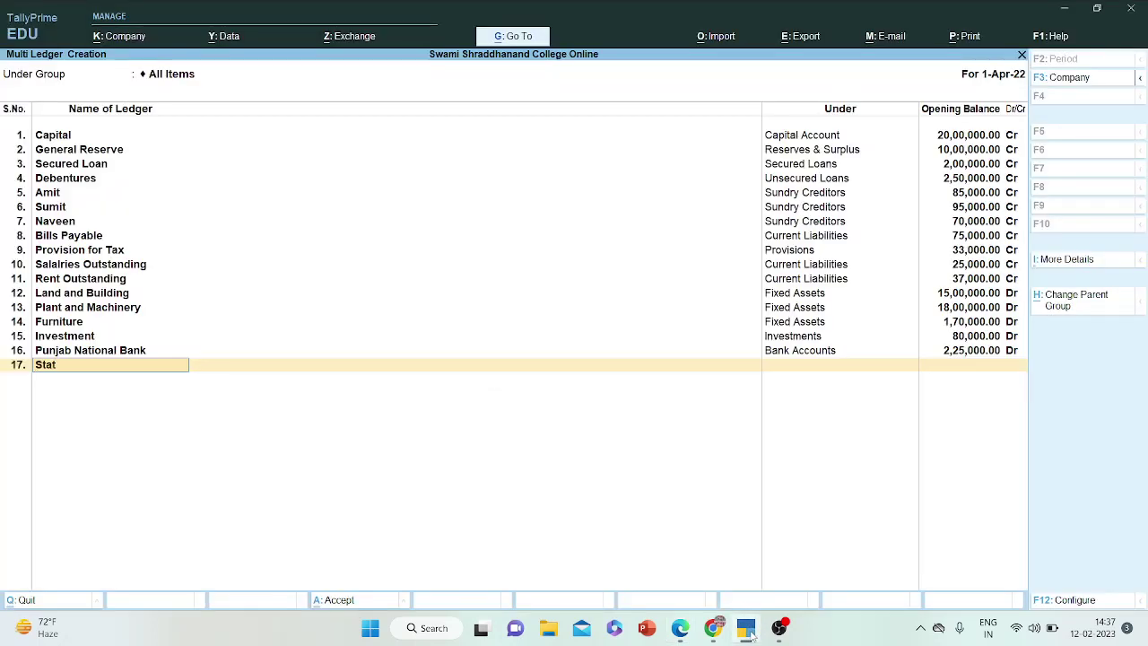
{"action": "type", "text": "e Bank of India"}
{"action": "key", "text": "Return"}
{"action": "type", "text": "Bank"}
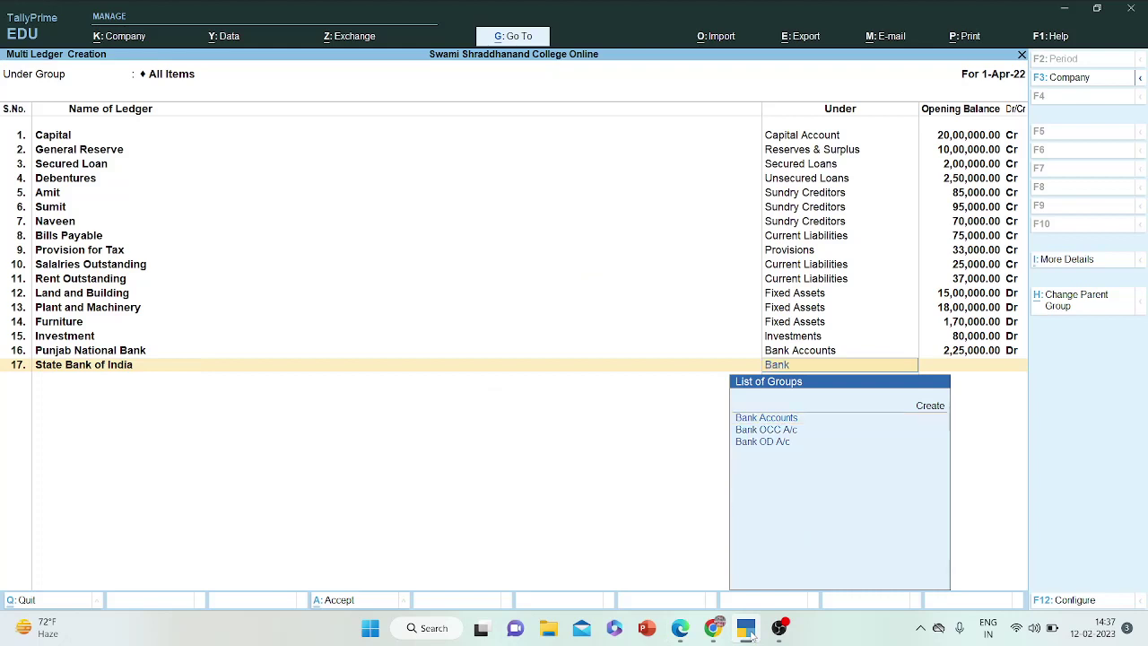
{"action": "key", "text": "Return"}
{"action": "type", "text": "1,75,000"}
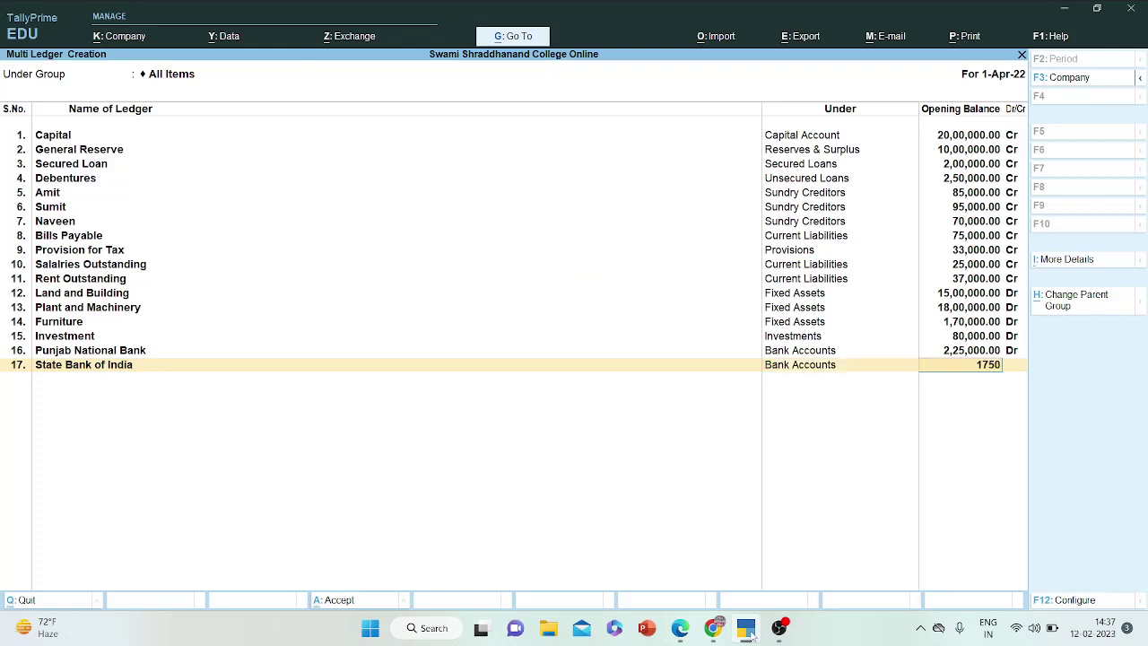
{"action": "key", "text": "Return"}
{"action": "key", "text": "Return"}
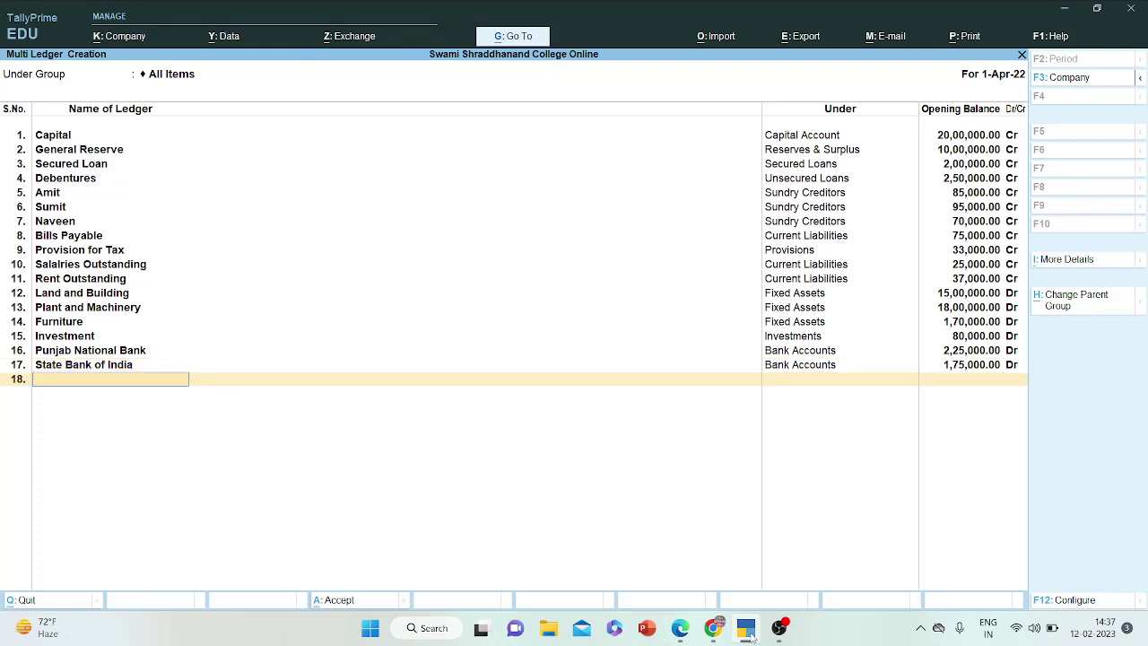
- Tick Prepaid Expenses in the exercise PDF and enter the ledger Prepaid Expense in TallyPrime under Current Assets with opening balance 5,000 Dr
{"action": "left_click", "coordinate": [752, 635]}
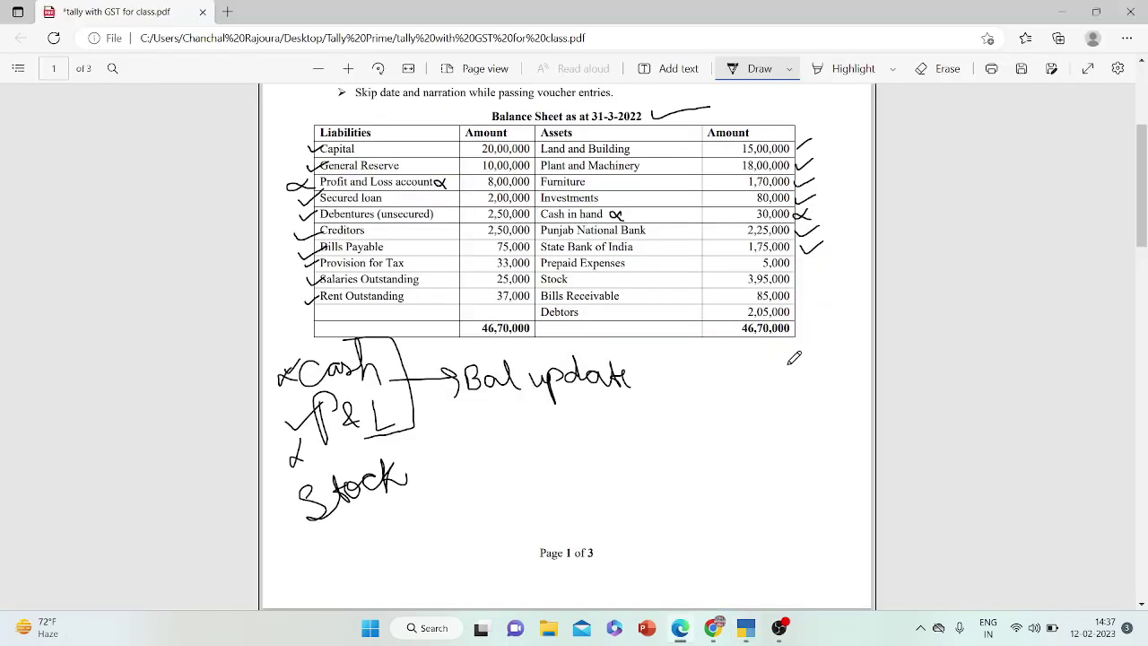
{"action": "left_click_drag", "start_coordinate": [801, 258], "coordinate": [825, 250]}
{"action": "left_click", "coordinate": [747, 630]}
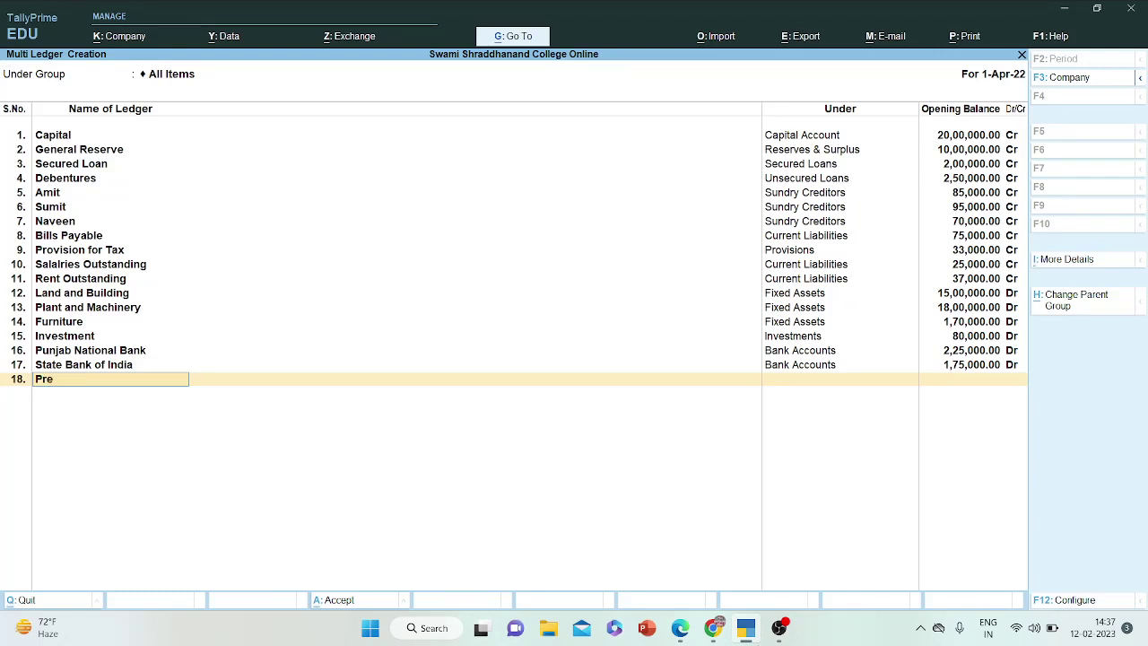
{"action": "type", "text": "d Expenm"}
{"action": "key", "text": "BackSpace"}
{"action": "key", "text": "BackSpace"}
{"action": "type", "text": "se"}
{"action": "key", "text": "Return"}
{"action": "type", "text": "Cur"}
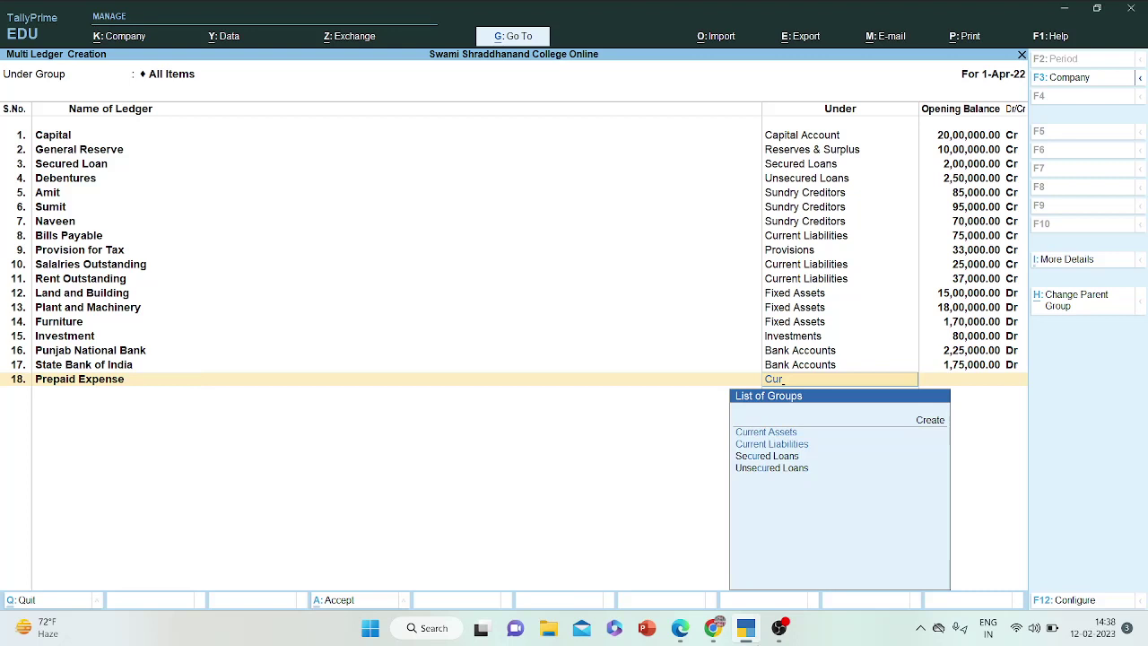
{"action": "key", "text": "Down"}
{"action": "key", "text": "Up"}
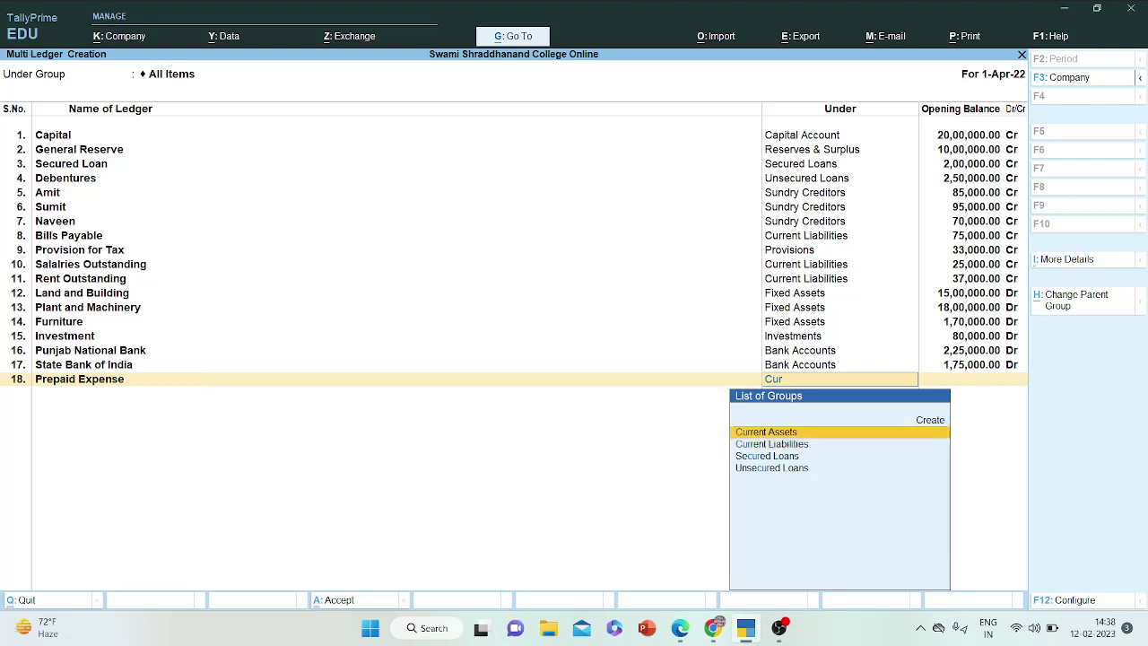
{"action": "key", "text": "Return"}
{"action": "type", "text": "5,000"}
{"action": "key", "text": "Return"}
{"action": "key", "text": "Return"}
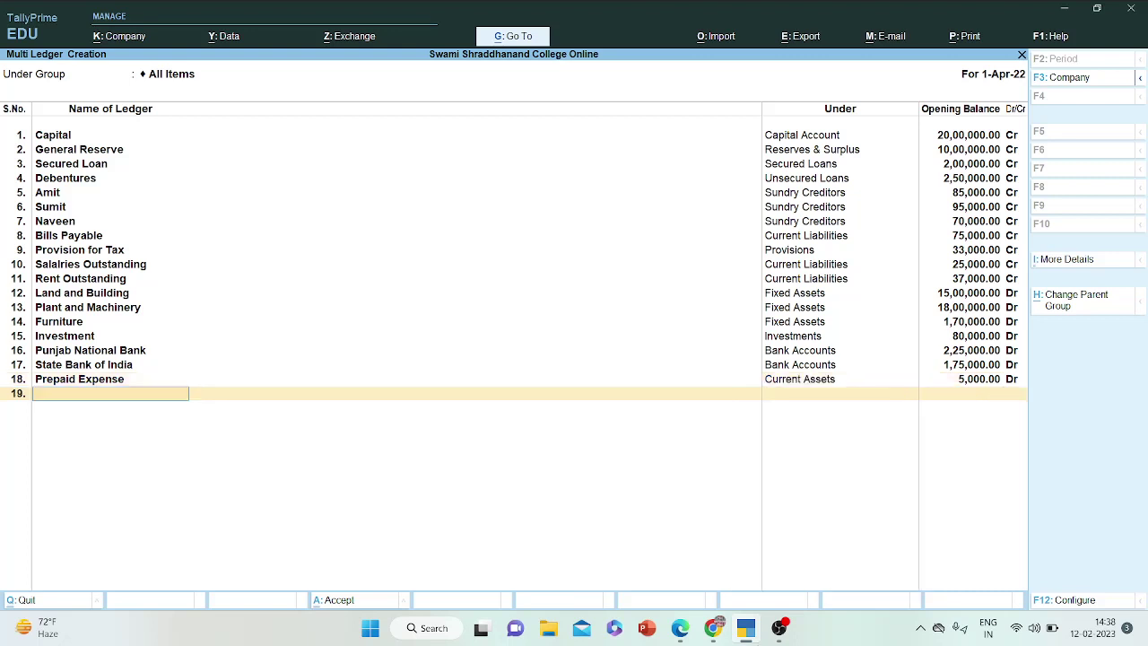
- In the exercise PDF's balance sheet, draw crosses beside Stock and beside its amount
{"action": "left_click", "coordinate": [748, 633]}
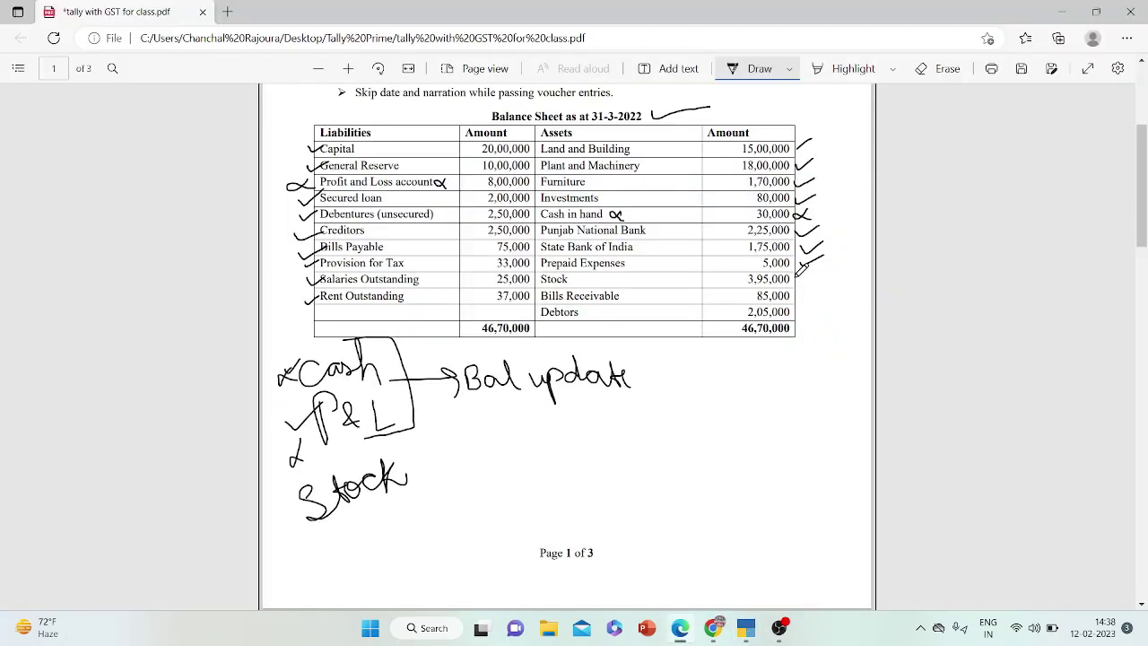
{"action": "left_click_drag", "start_coordinate": [796, 262], "coordinate": [822, 255]}
{"action": "mouse_move", "coordinate": [598, 272]}
{"action": "left_mouse_down"}
{"action": "mouse_move", "coordinate": [589, 284]}
{"action": "mouse_move", "coordinate": [601, 287]}
{"action": "left_mouse_up"}
{"action": "mouse_move", "coordinate": [795, 271]}
{"action": "left_mouse_down"}
{"action": "mouse_move", "coordinate": [806, 273]}
{"action": "mouse_move", "coordinate": [804, 297]}
{"action": "mouse_move", "coordinate": [816, 282]}
{"action": "left_mouse_up"}
- Switch to TallyPrime and enter the ledger Bill Receivable under Current Assets with opening balance 85,000 Dr
{"action": "left_click", "coordinate": [744, 630]}
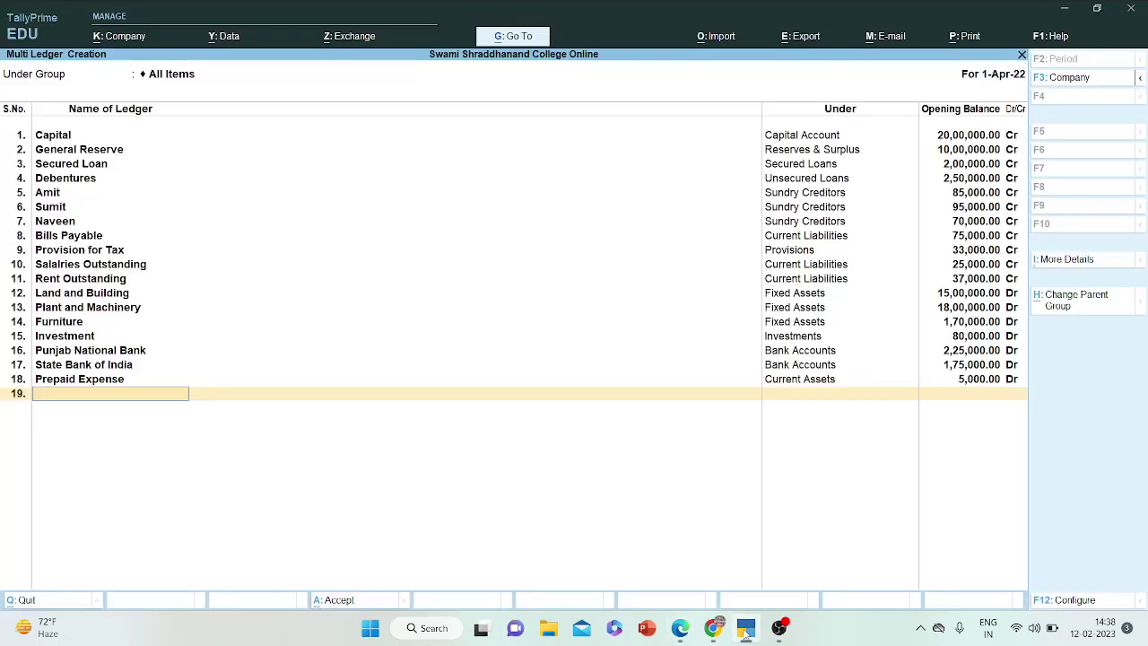
{"action": "type", "text": "Receivable"}
{"action": "key", "text": "Return"}
{"action": "type", "text": "Curr"}
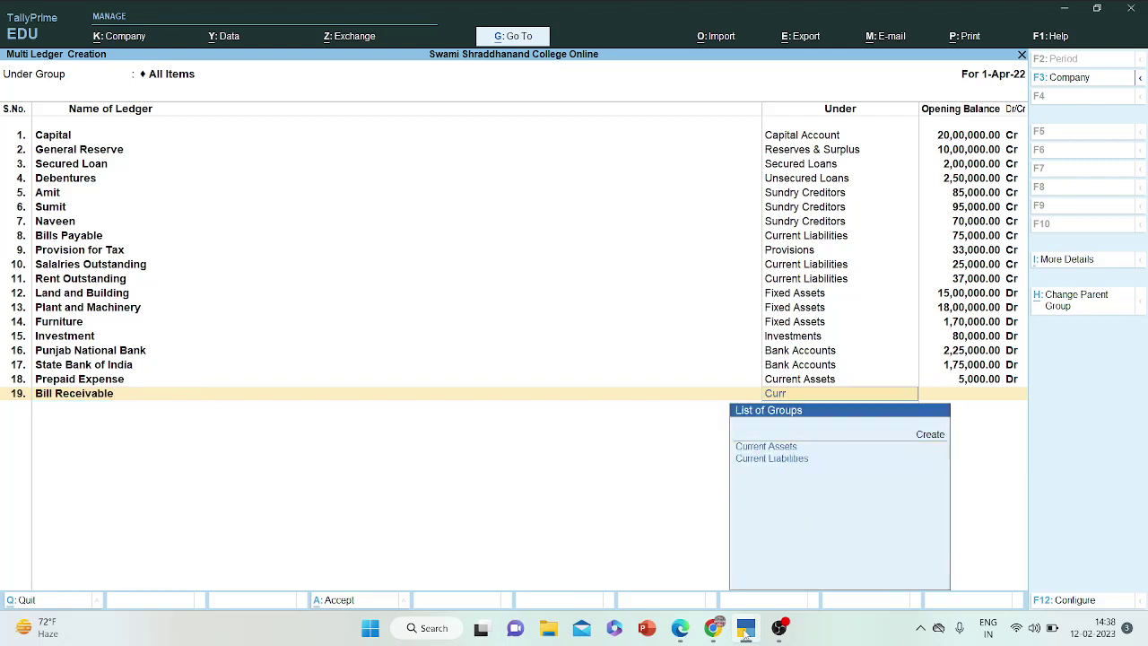
{"action": "key", "text": "Return"}
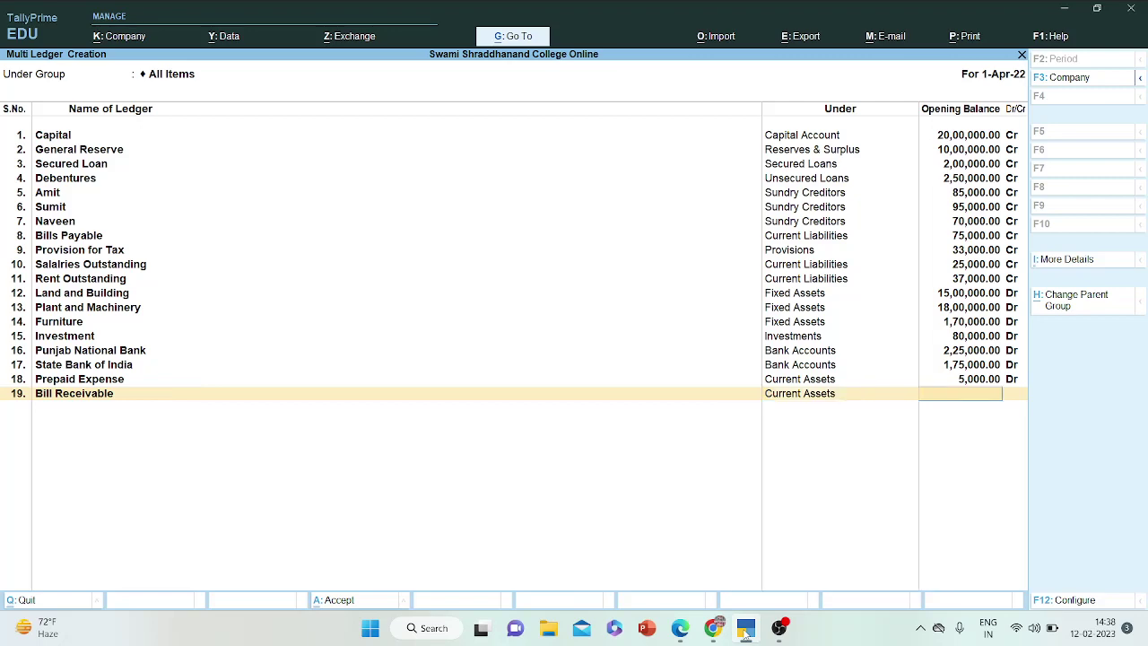
{"action": "type", "text": "85,000"}
{"action": "key", "text": "Return"}
{"action": "key", "text": "Return"}
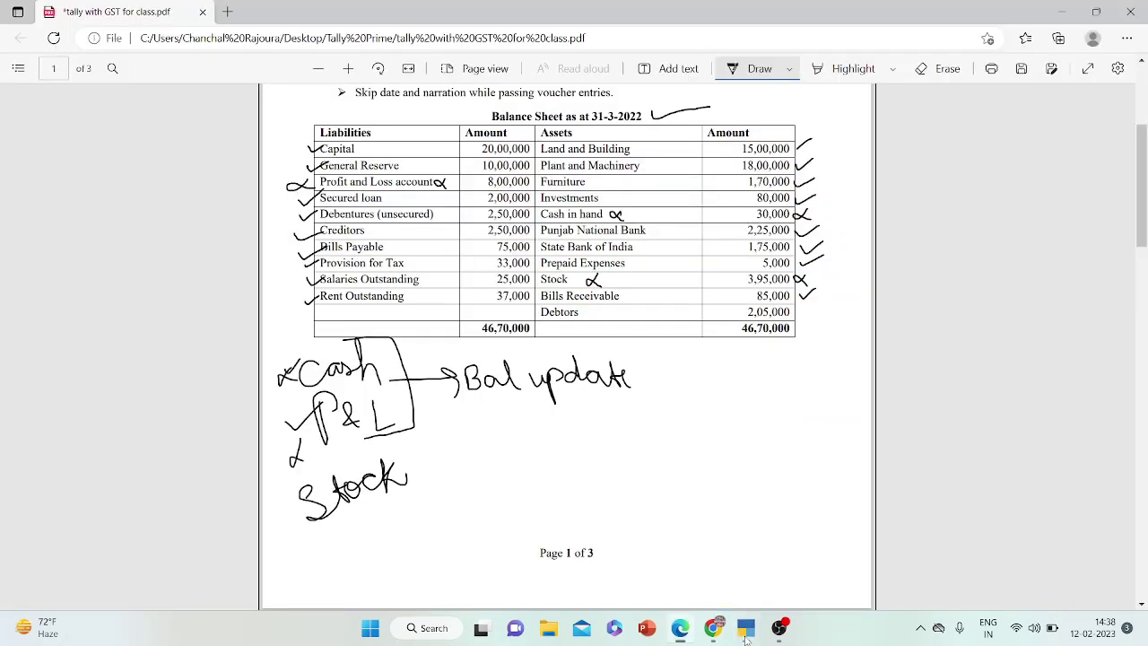
- In the exercise PDF's list of debtors and creditors, draw a bracket beside the debtors and tick their total amount
{"action": "left_click", "coordinate": [746, 630]}
{"action": "left_click", "coordinate": [745, 635]}
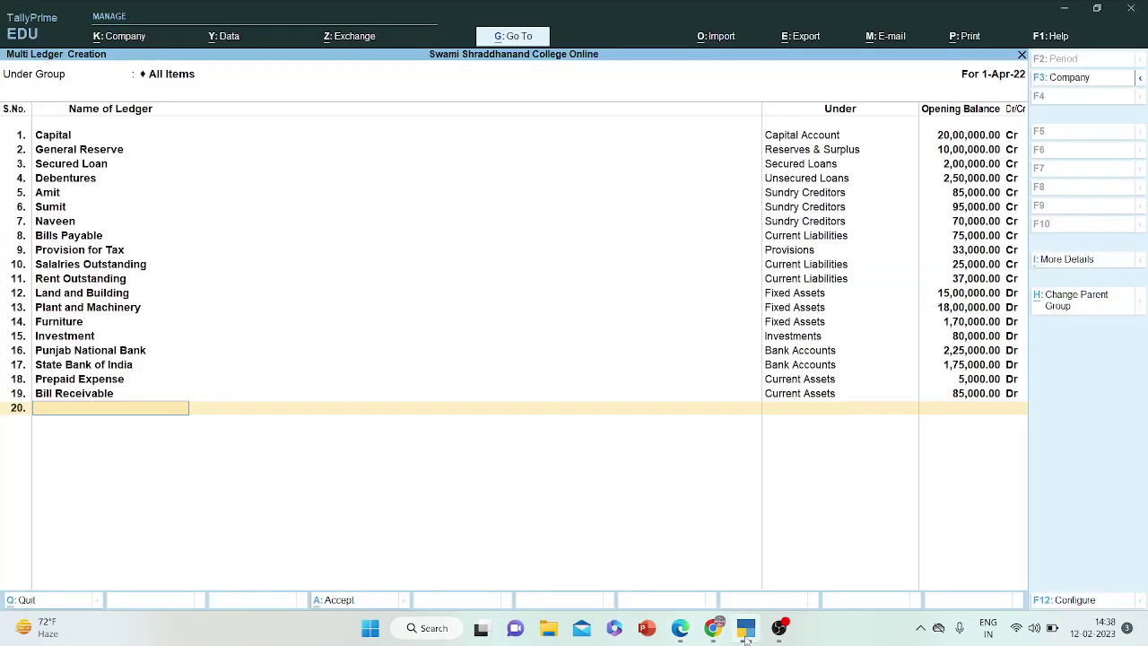
{"action": "left_click", "coordinate": [746, 635]}
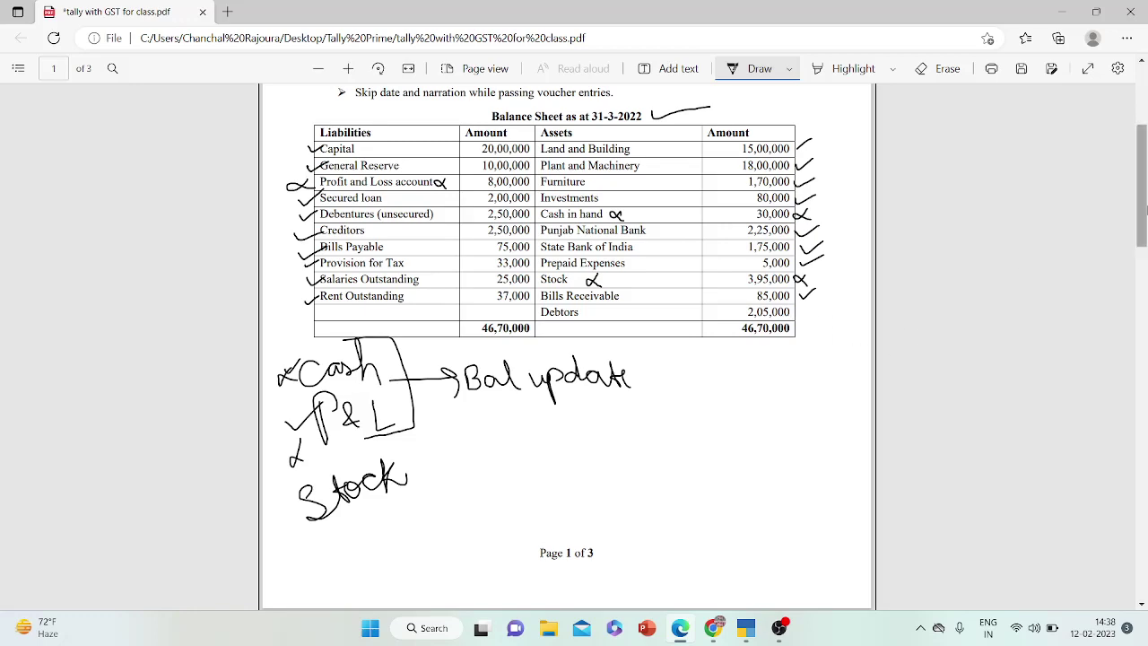
{"action": "left_click_drag", "start_coordinate": [1143, 220], "coordinate": [1139, 363]}
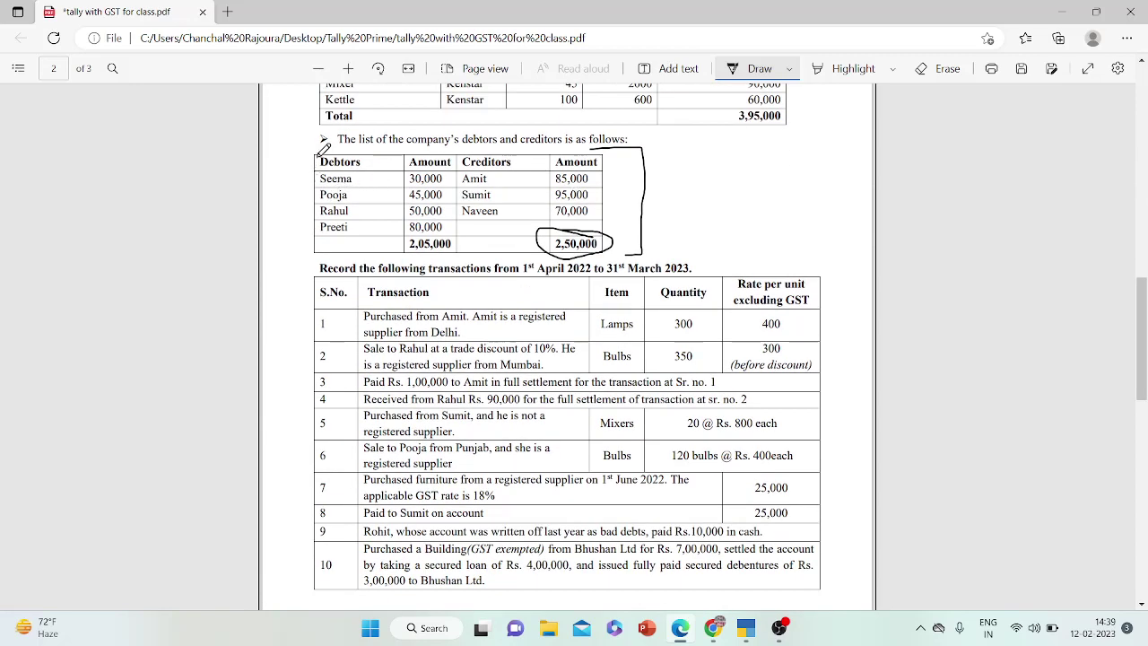
{"action": "mouse_move", "coordinate": [319, 149]}
{"action": "left_mouse_down"}
{"action": "mouse_move", "coordinate": [293, 160]}
{"action": "mouse_move", "coordinate": [295, 223]}
{"action": "mouse_move", "coordinate": [297, 260]}
{"action": "mouse_move", "coordinate": [324, 259]}
{"action": "left_mouse_up"}
{"action": "left_click_drag", "start_coordinate": [393, 254], "coordinate": [422, 231]}
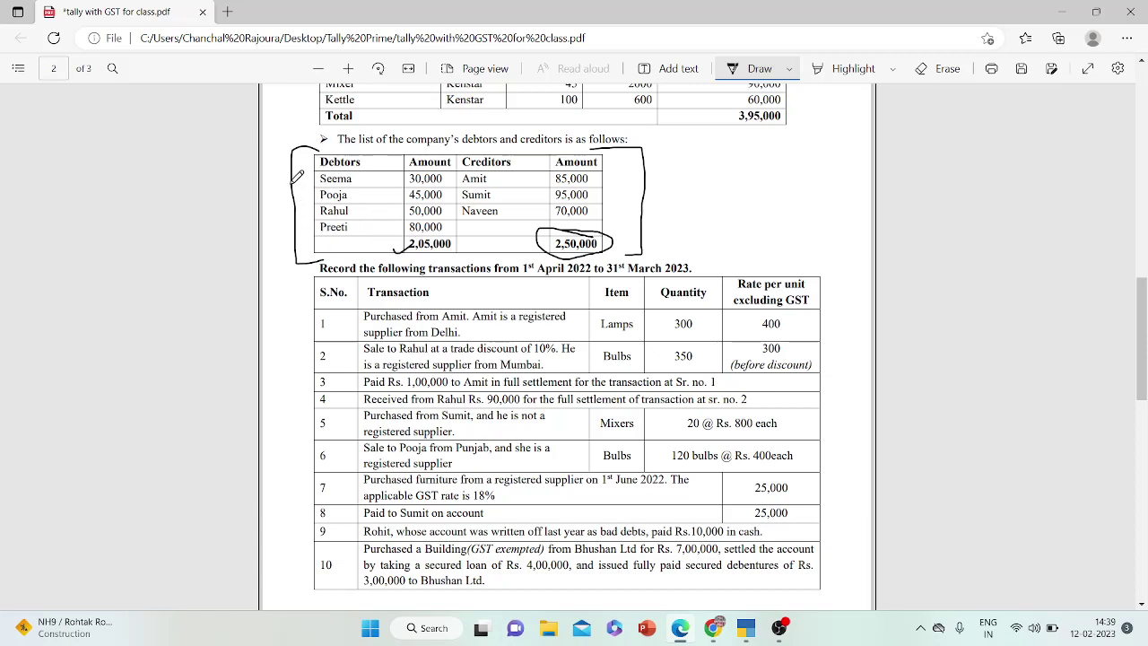
- Switch to TallyPrime and enter the first listed debtor as a ledger under Sundry Debtors with opening balance 30,000 Dr
{"action": "left_click", "coordinate": [756, 635]}
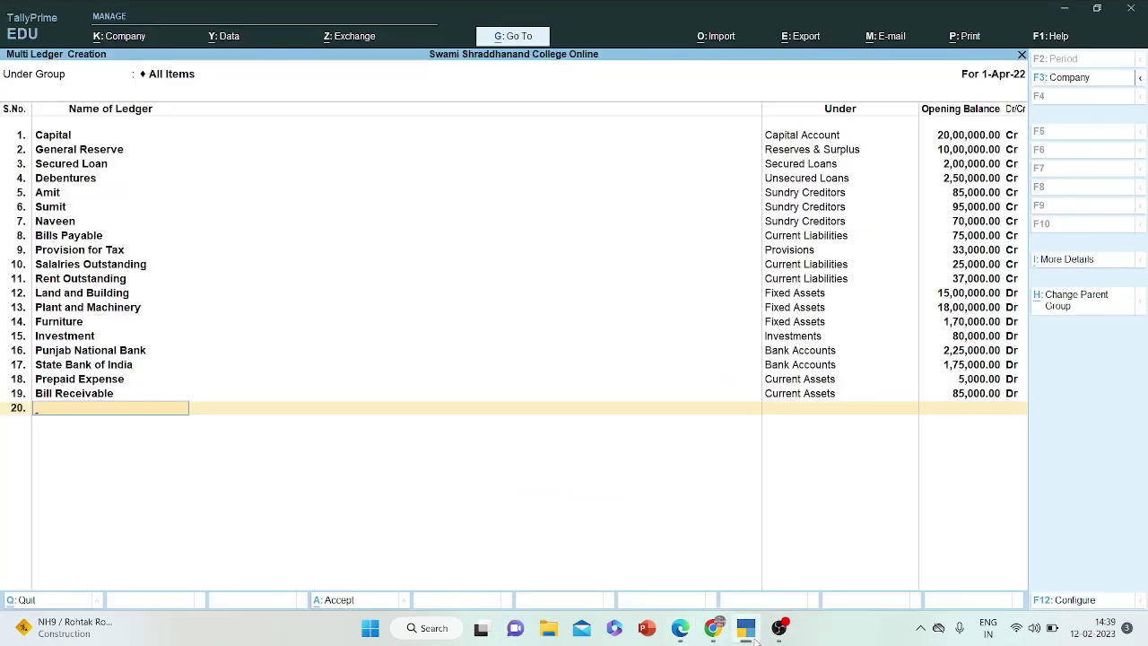
{"action": "type", "text": "Seema"}
{"action": "key", "text": "Return"}
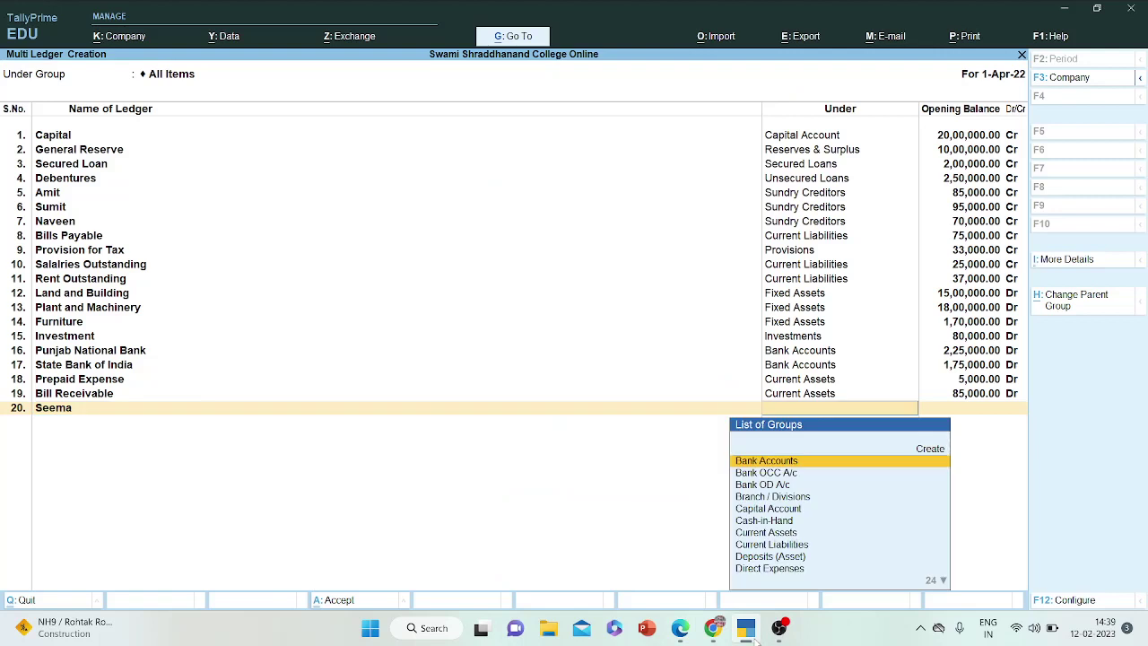
{"action": "type", "text": "Deb"}
{"action": "key", "text": "Return"}
{"action": "type", "text": "3"}
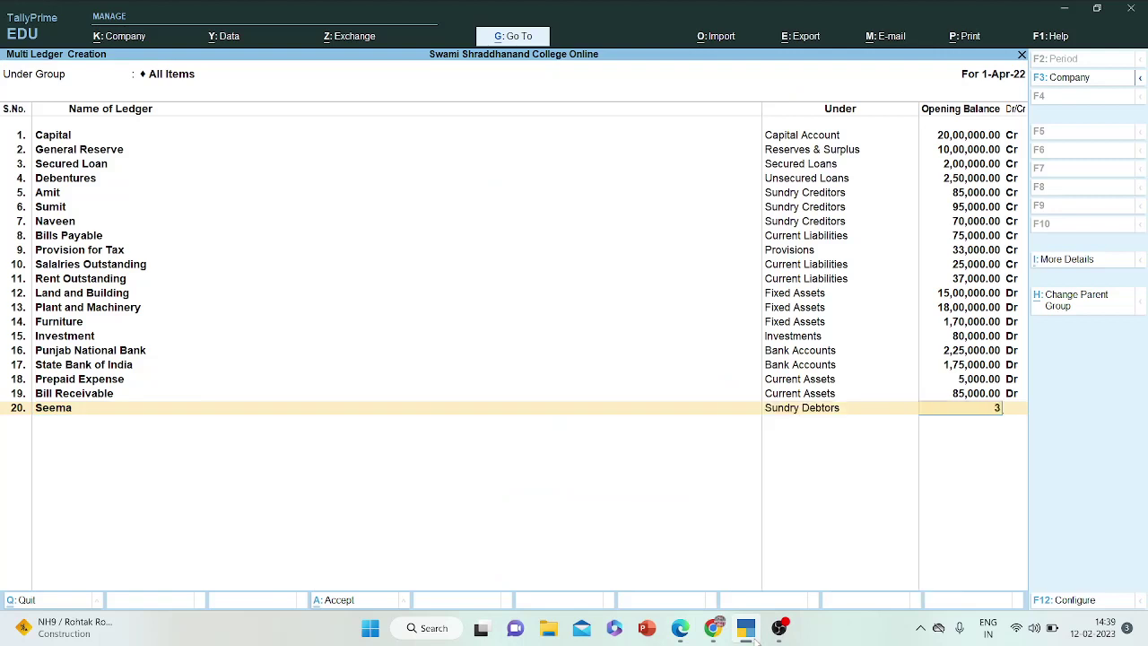
{"action": "type", "text": "0,000"}
{"action": "key", "text": "Return"}
{"action": "key", "text": "Return"}
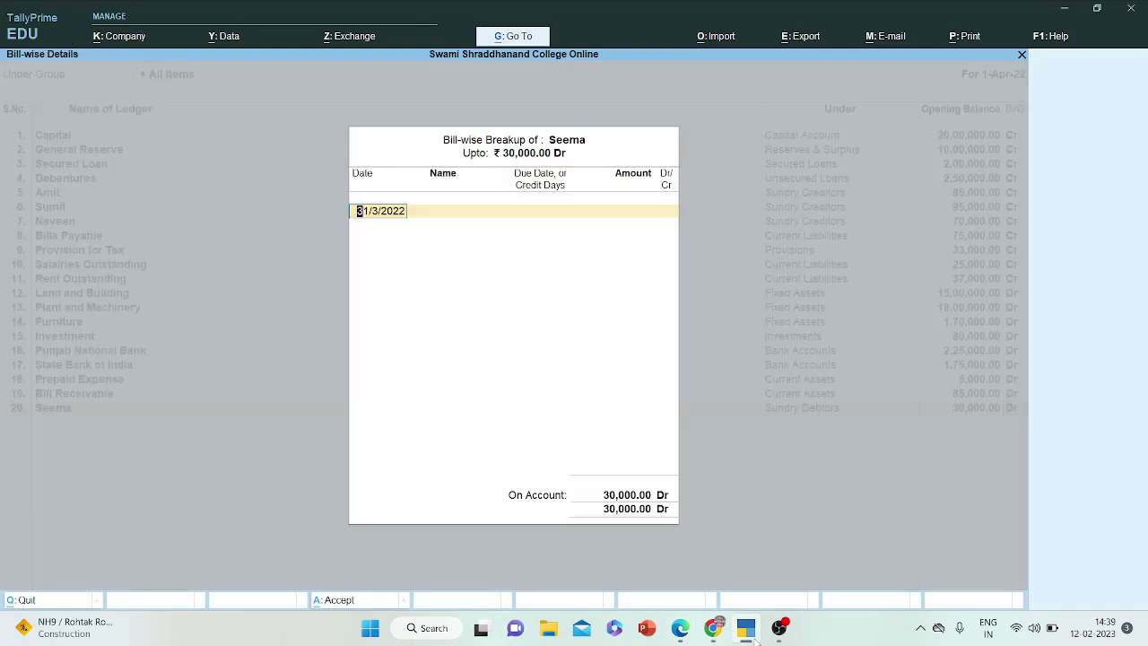
- Complete the first debtor's bill-wise breakup with one bill dated 31/3/2022 for the full 30,000 Dr
{"action": "key", "text": "Return"}
{"action": "type", "text": "S"}
{"action": "key", "text": "Return"}
{"action": "key", "text": "Return"}
{"action": "key", "text": "Return"}
{"action": "key", "text": "Return"}
{"action": "key", "text": "Return"}
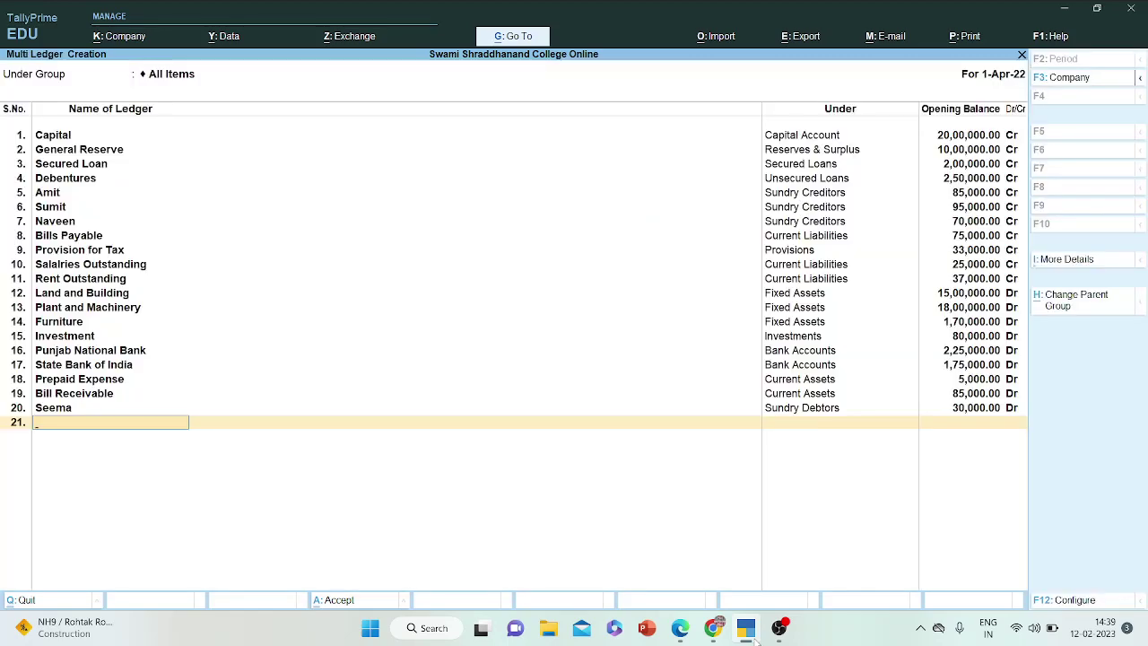
- Check the debtors list in the exercise PDF and enter the second debtor in TallyPrime under Sundry Debtors with opening balance 45,000 Dr
{"action": "left_click", "coordinate": [747, 632]}
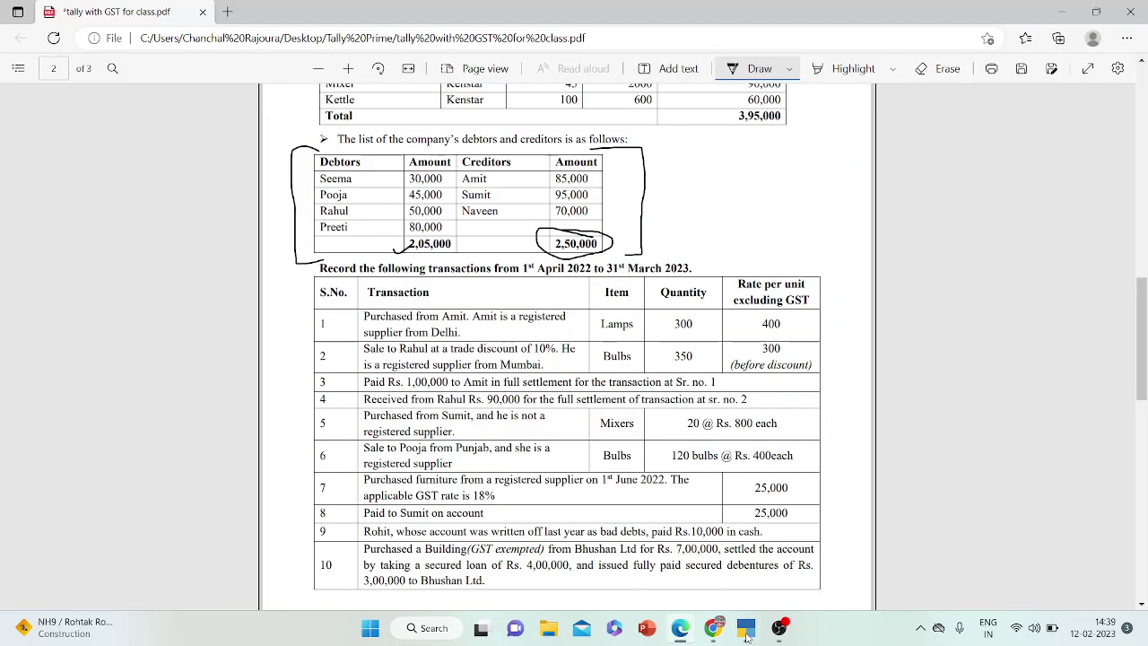
{"action": "left_click", "coordinate": [747, 633]}
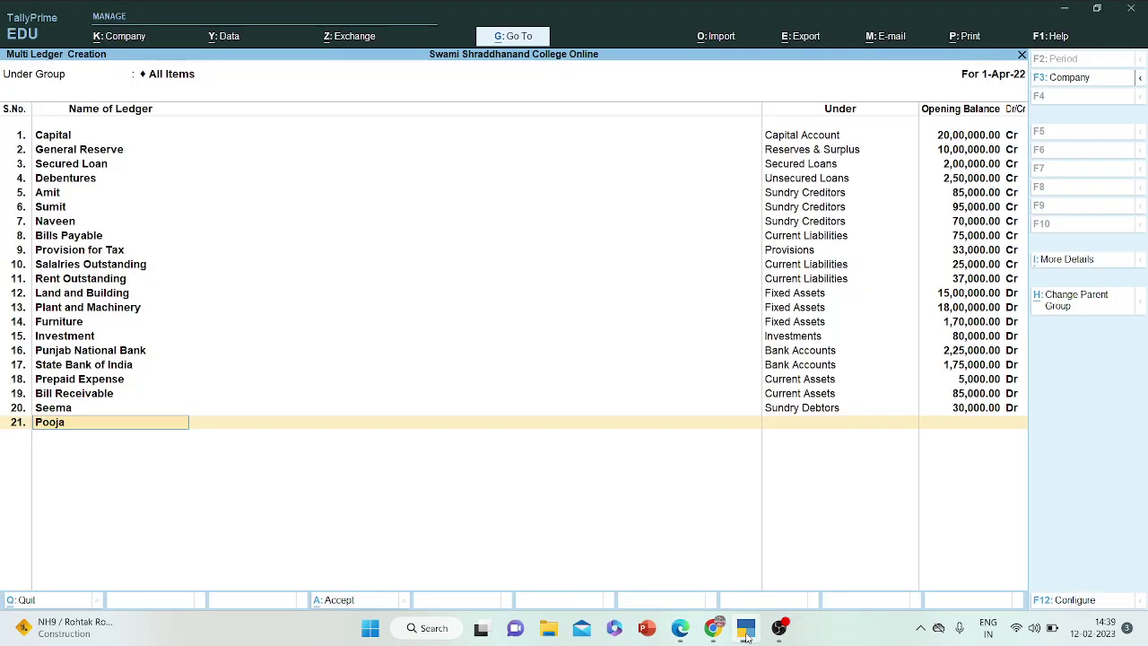
{"action": "key", "text": "Return"}
{"action": "type", "text": "Deb"}
{"action": "key", "text": "Return"}
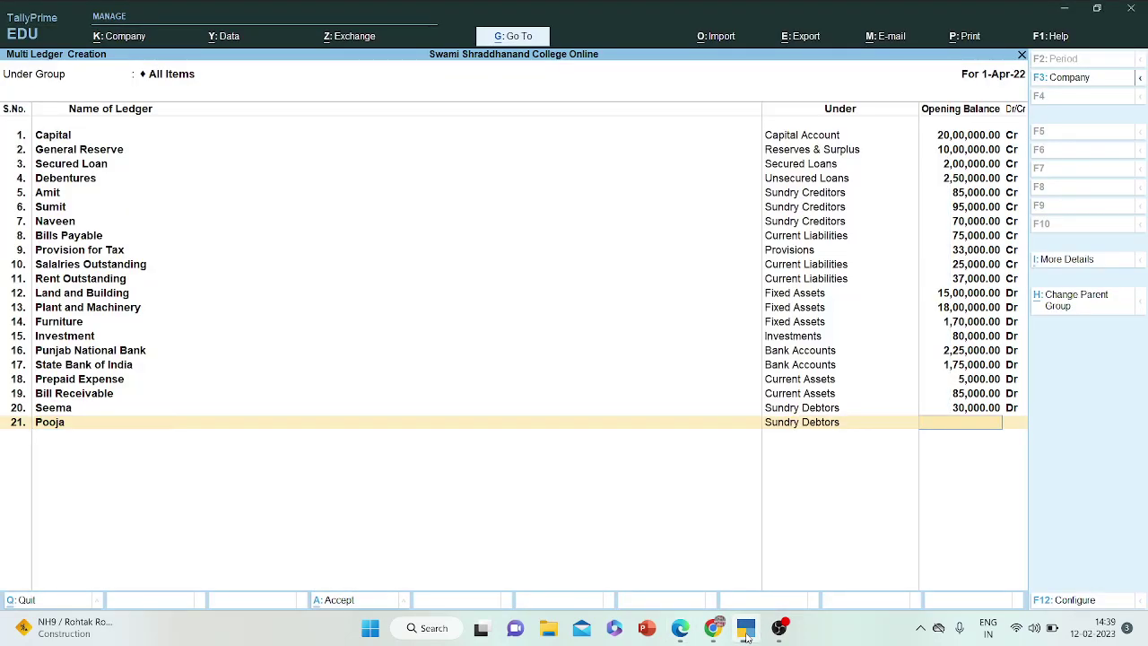
{"action": "type", "text": "45000"}
{"action": "key", "text": "Return"}
{"action": "key", "text": "Return"}
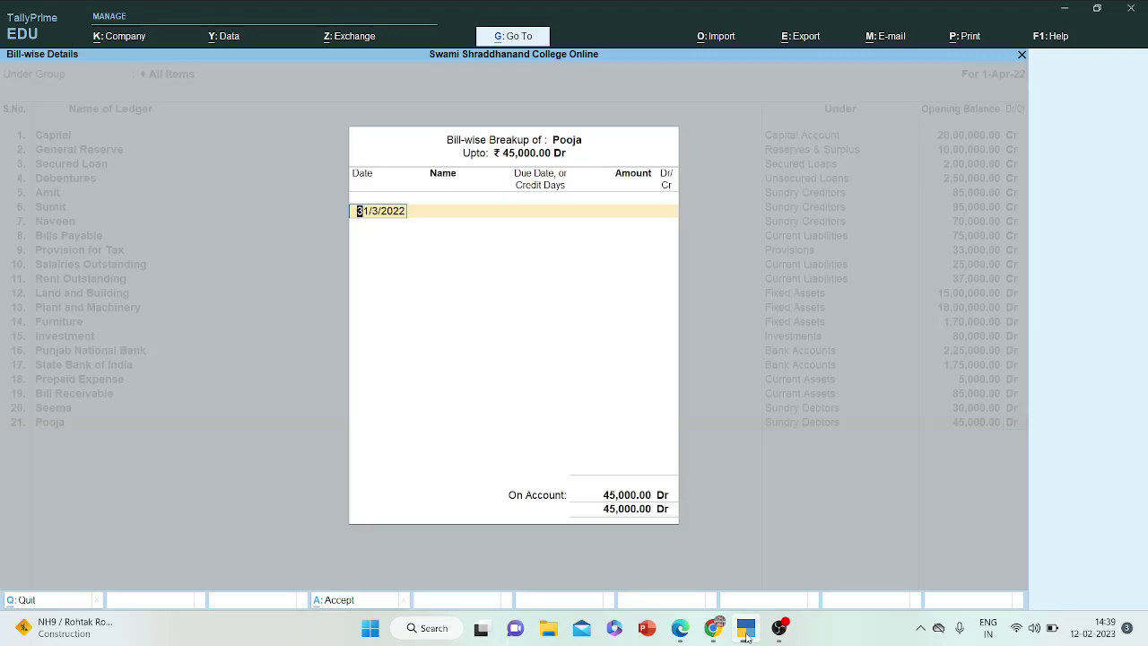
- Complete the second debtor's bill-wise breakup with a bill in the debtor's name dated 31/3/2022 for the full 45,000 Dr
{"action": "key", "text": "Return"}
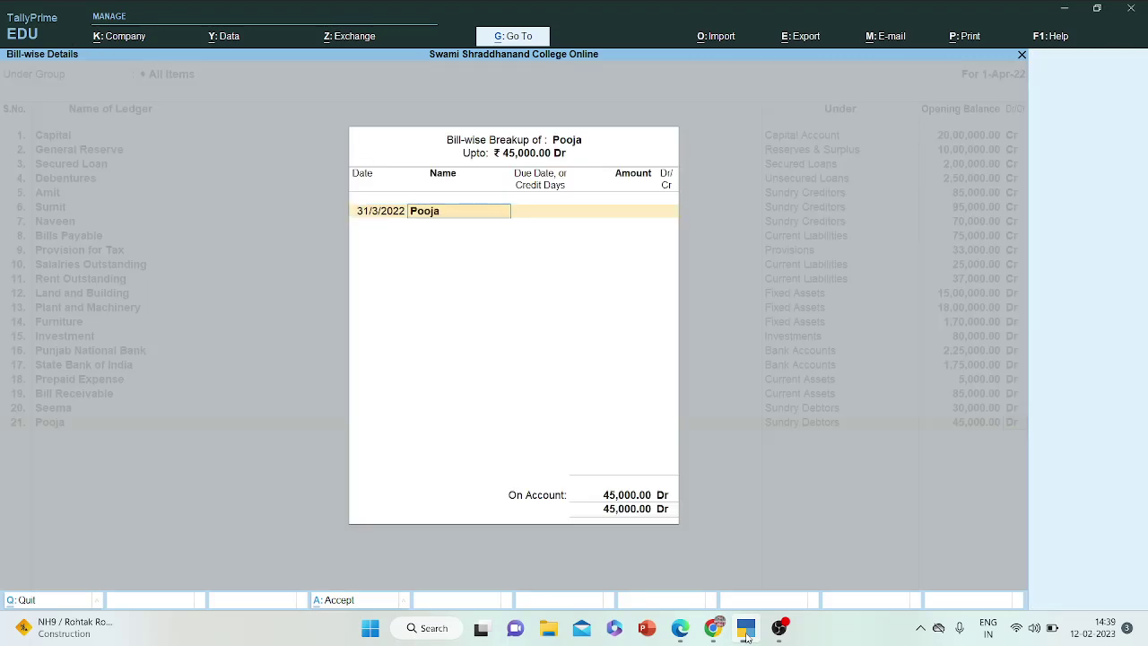
{"action": "key", "text": "Return"}
{"action": "key", "text": "Return"}
{"action": "key", "text": "Return"}
{"action": "key", "text": "Return"}
{"action": "key", "text": "Return"}
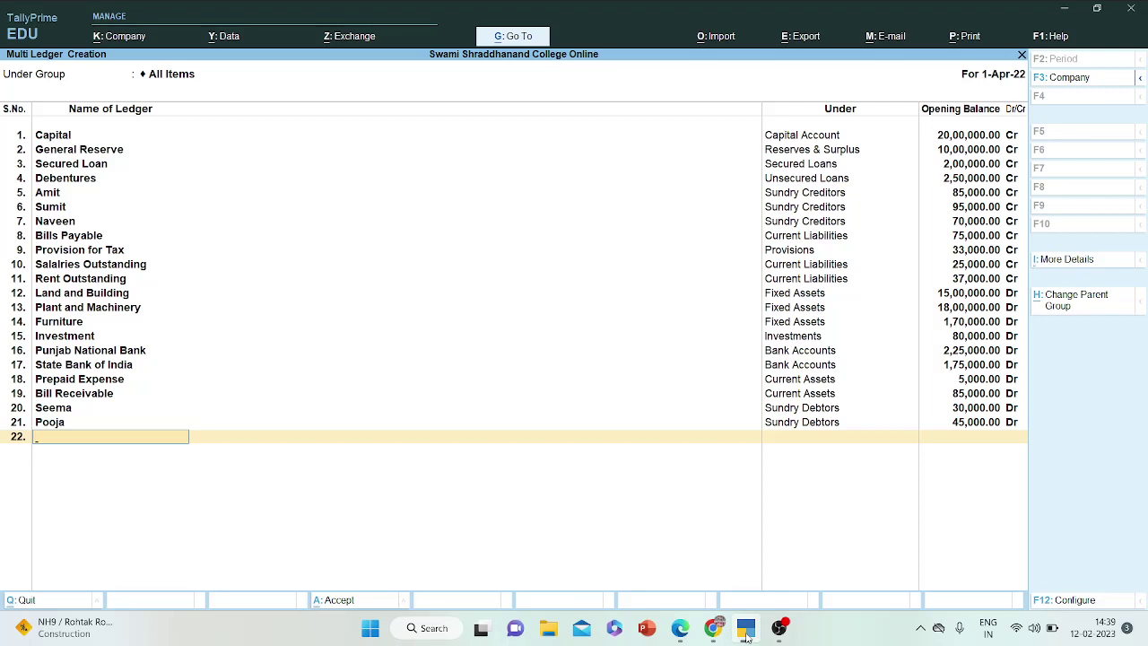
- Check the debtors list in the exercise PDF and enter the third debtor in TallyPrime under Sundry Debtors with opening balance 50,000 Dr
{"action": "left_click", "coordinate": [746, 630]}
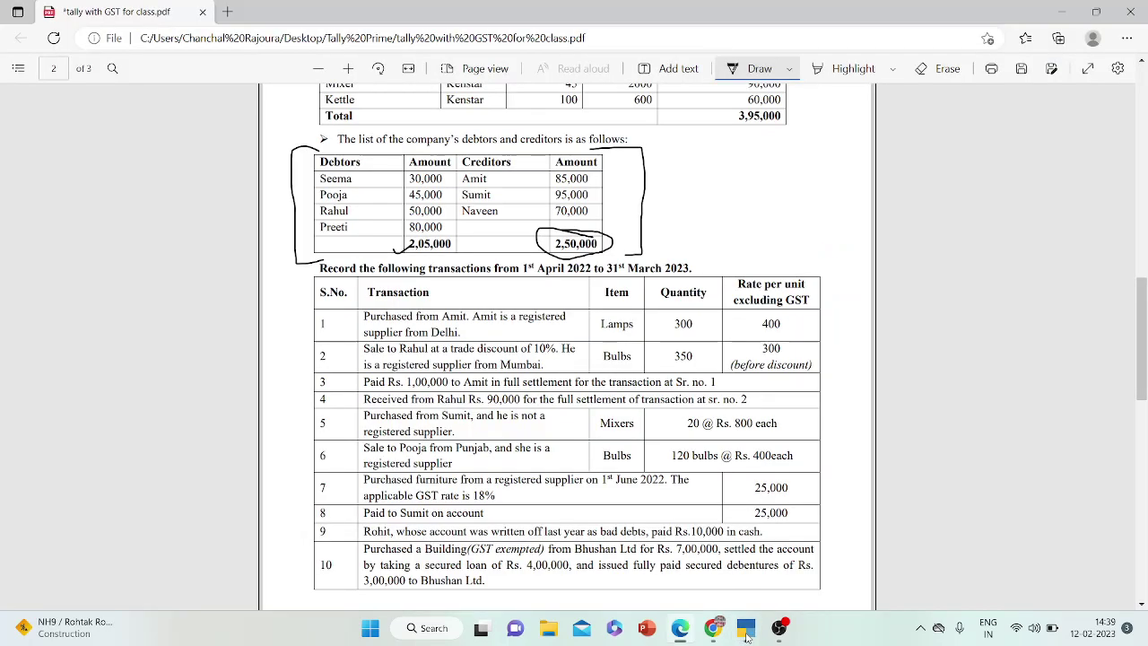
{"action": "left_click", "coordinate": [745, 630]}
{"action": "type", "text": "Rahul"}
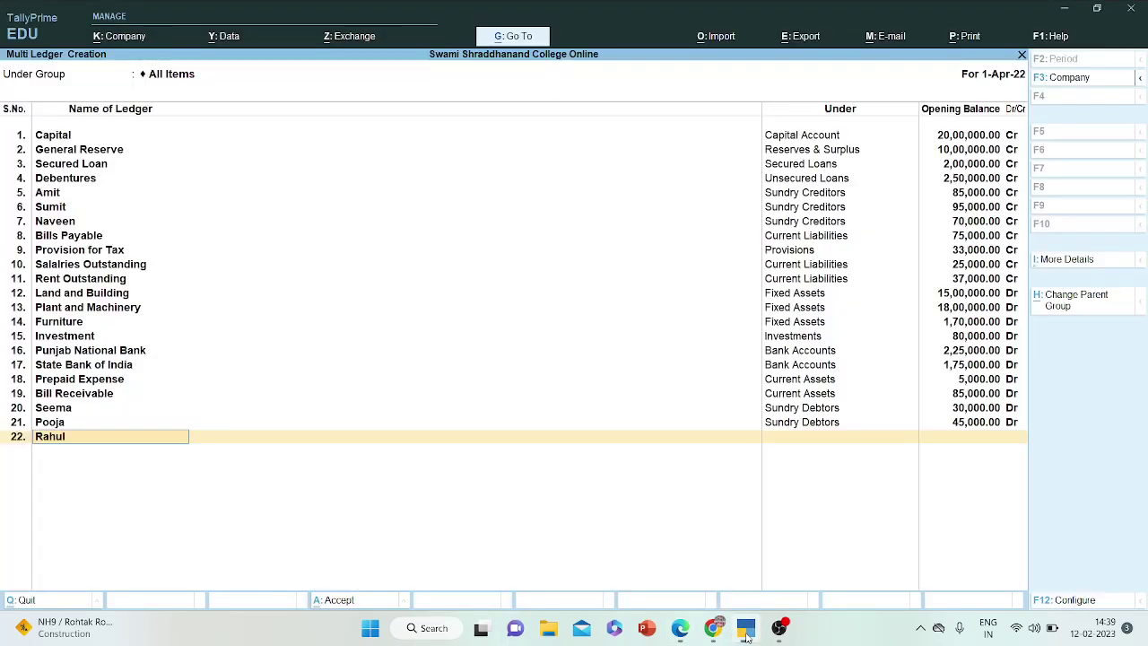
{"action": "key", "text": "Return"}
{"action": "type", "text": "De"}
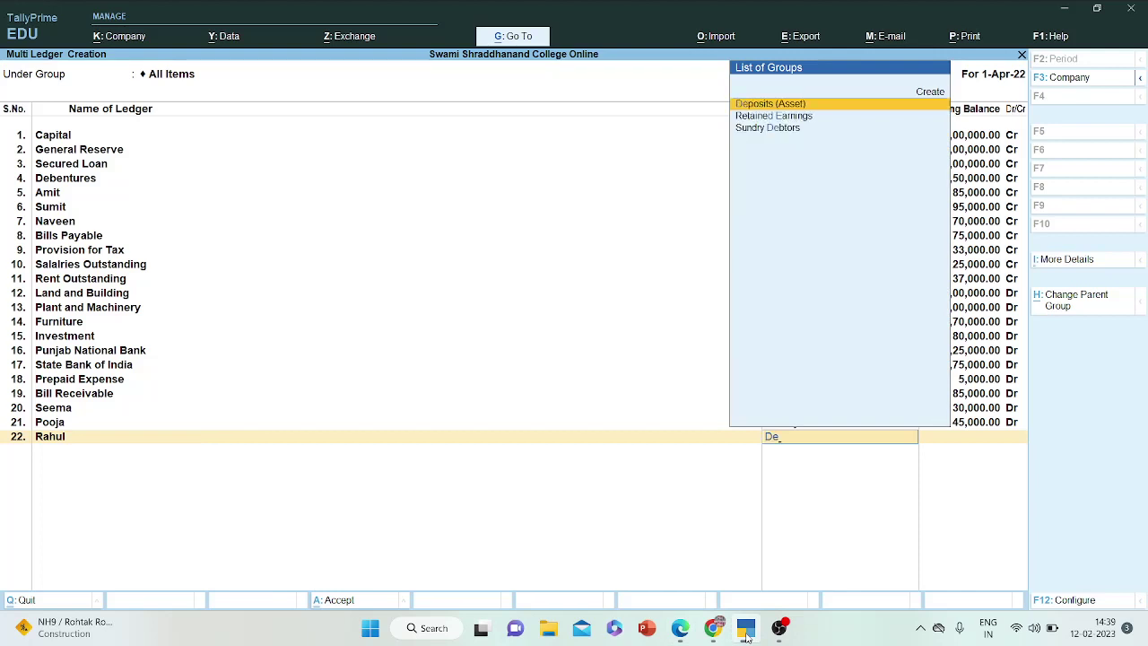
{"action": "key", "text": "Down"}
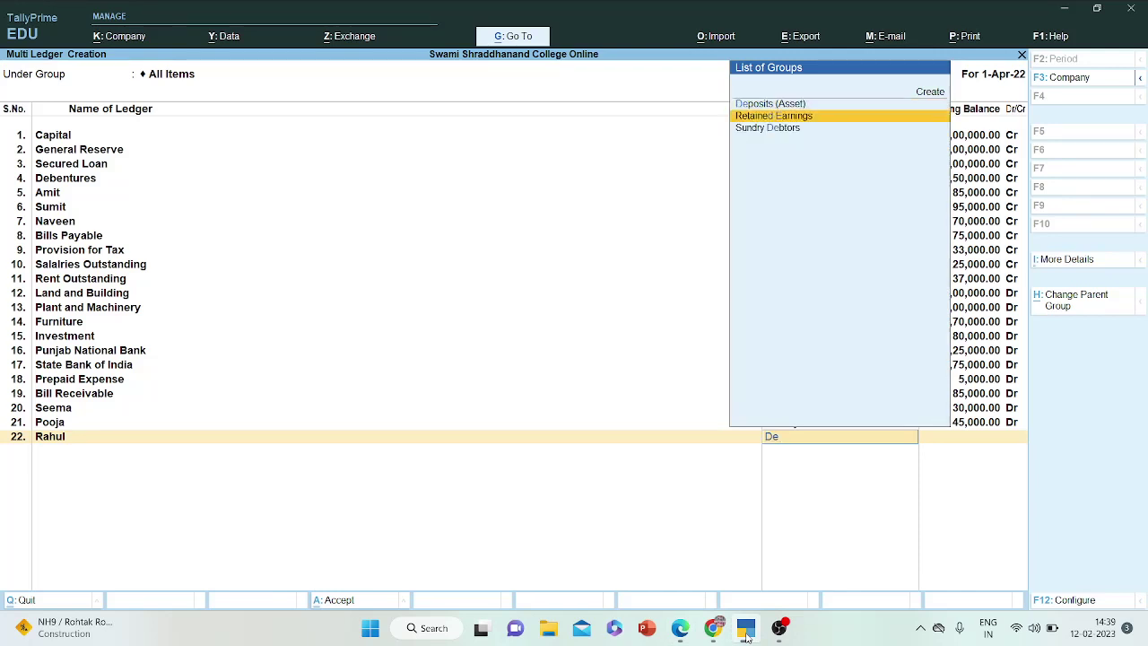
{"action": "key", "text": "Down"}
{"action": "key", "text": "Return"}
{"action": "left_click", "coordinate": [745, 630]}
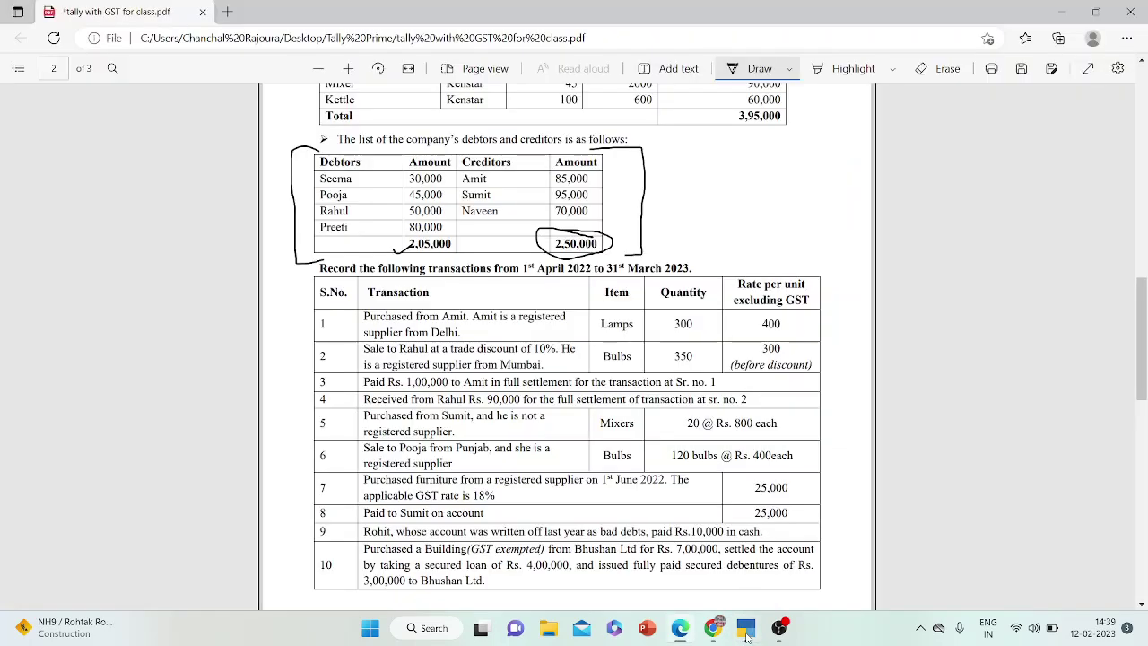
{"action": "left_click", "coordinate": [745, 630]}
{"action": "type", "text": "5"}
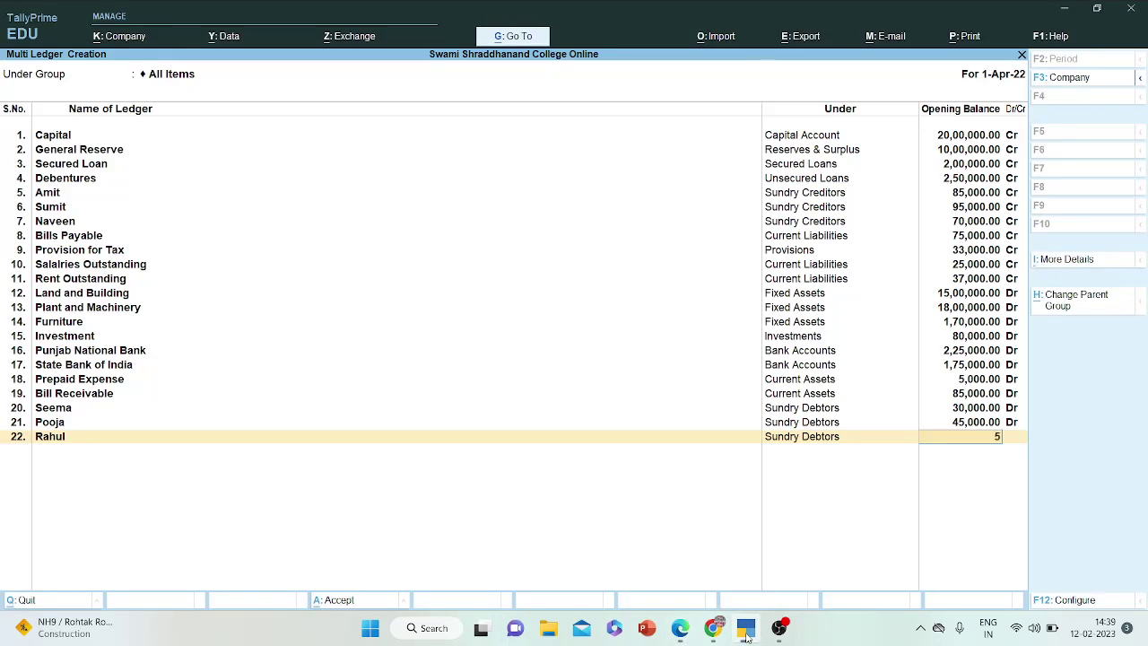
{"action": "type", "text": "0,000"}
{"action": "key", "text": "Return"}
{"action": "key", "text": "Return"}
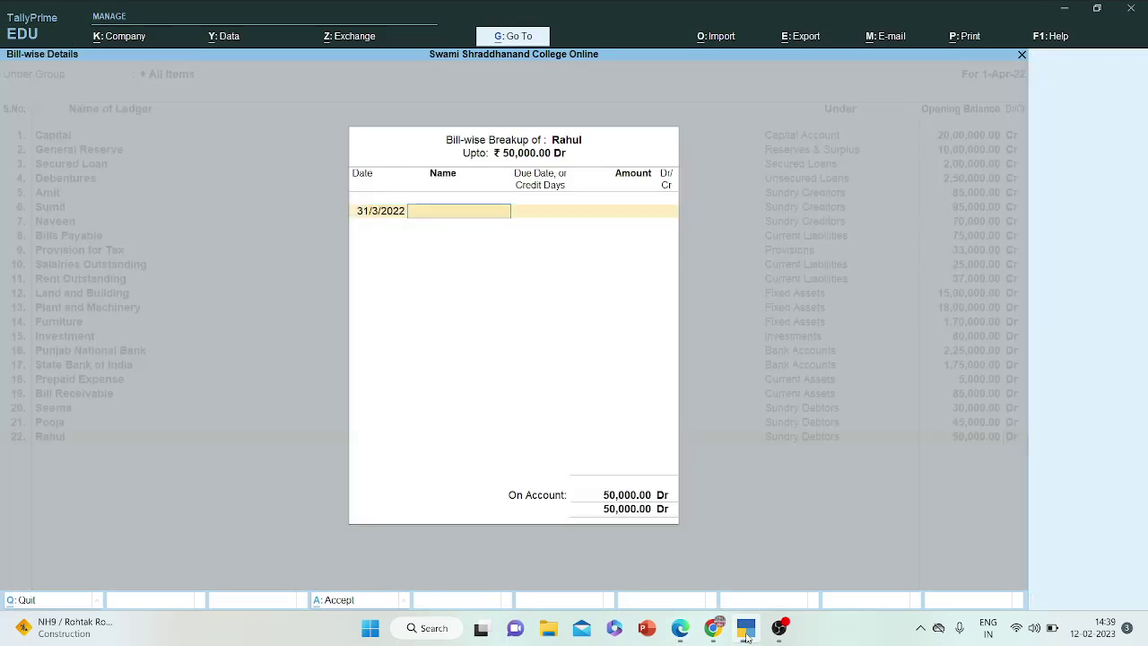
- Complete the third debtor's bill-wise breakup with a bill in the debtor's name dated 31/3/2022 for the full 50,000 Dr
{"action": "type", "text": "Rahul"}
{"action": "key", "text": "Return"}
{"action": "key", "text": "Return"}
{"action": "key", "text": "Return"}
{"action": "key", "text": "Return"}
{"action": "key", "text": "Return"}
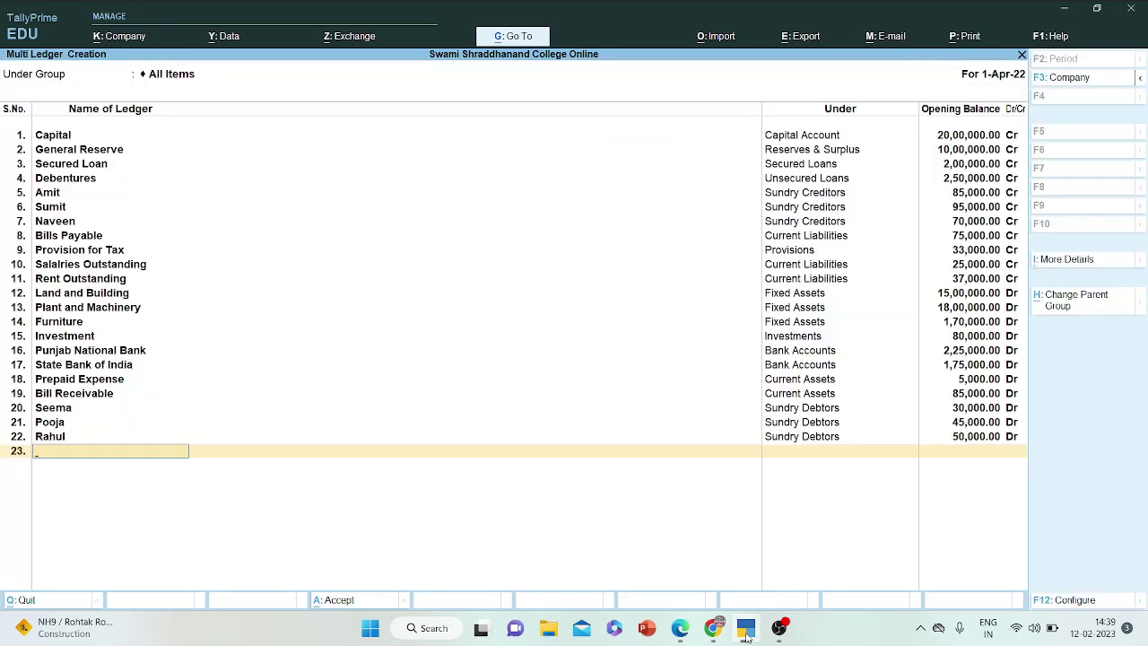
- Check the debtors list in the exercise PDF and enter the fourth debtor in TallyPrime under Sundry Debtors with opening balance 80,000 Dr
{"action": "left_click", "coordinate": [745, 632]}
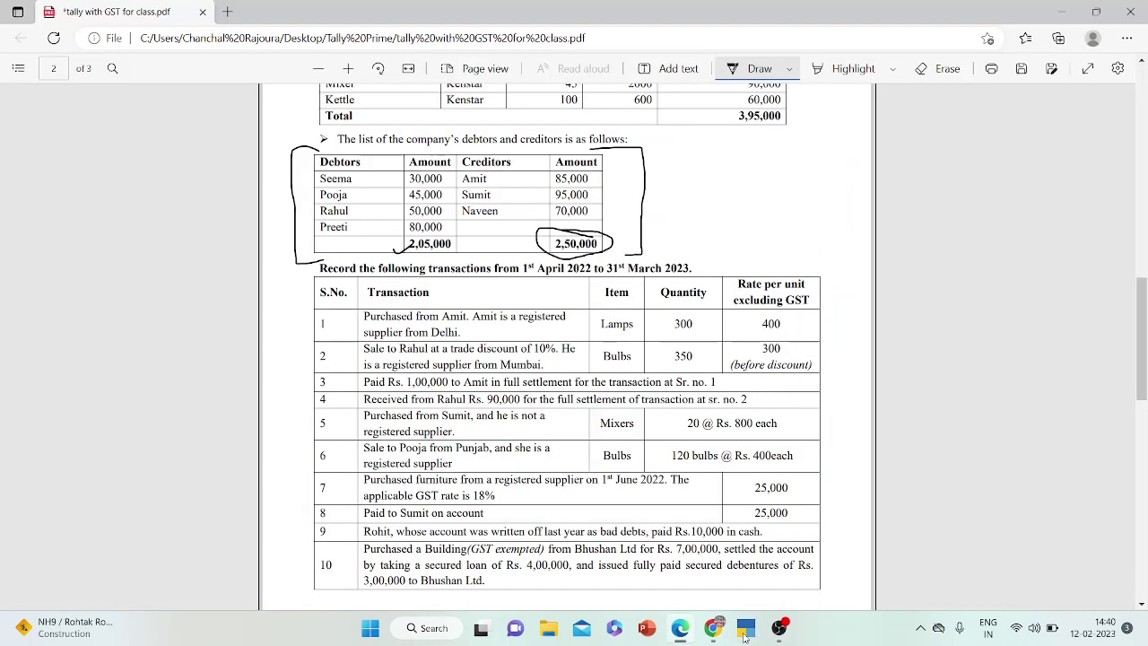
{"action": "left_click", "coordinate": [746, 632]}
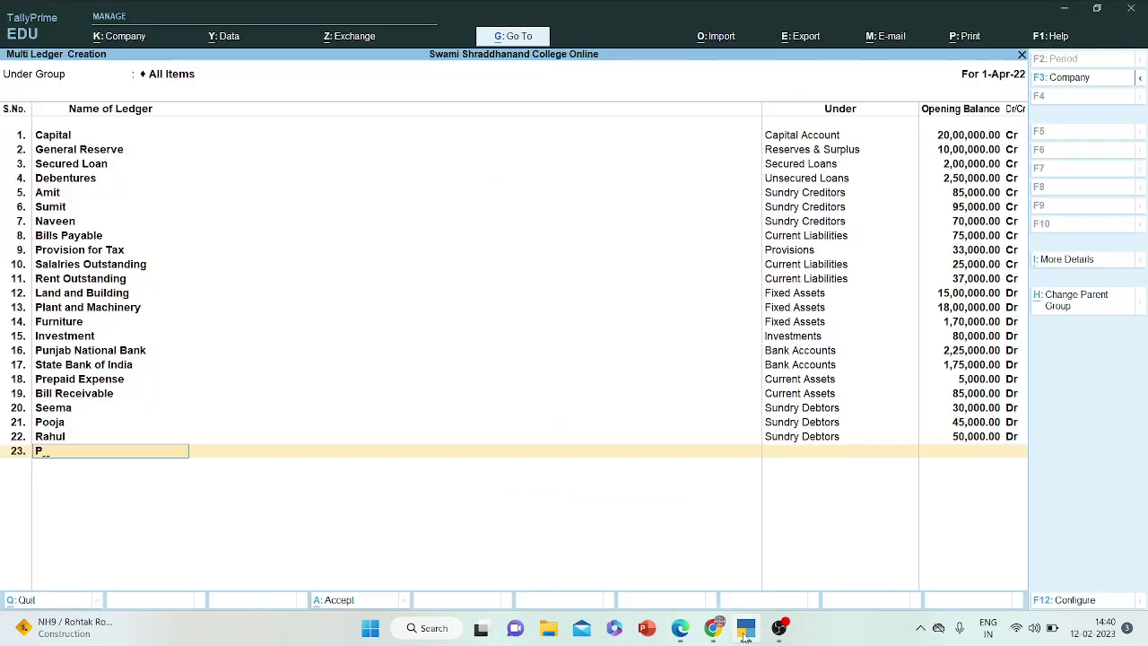
{"action": "key", "text": "Return"}
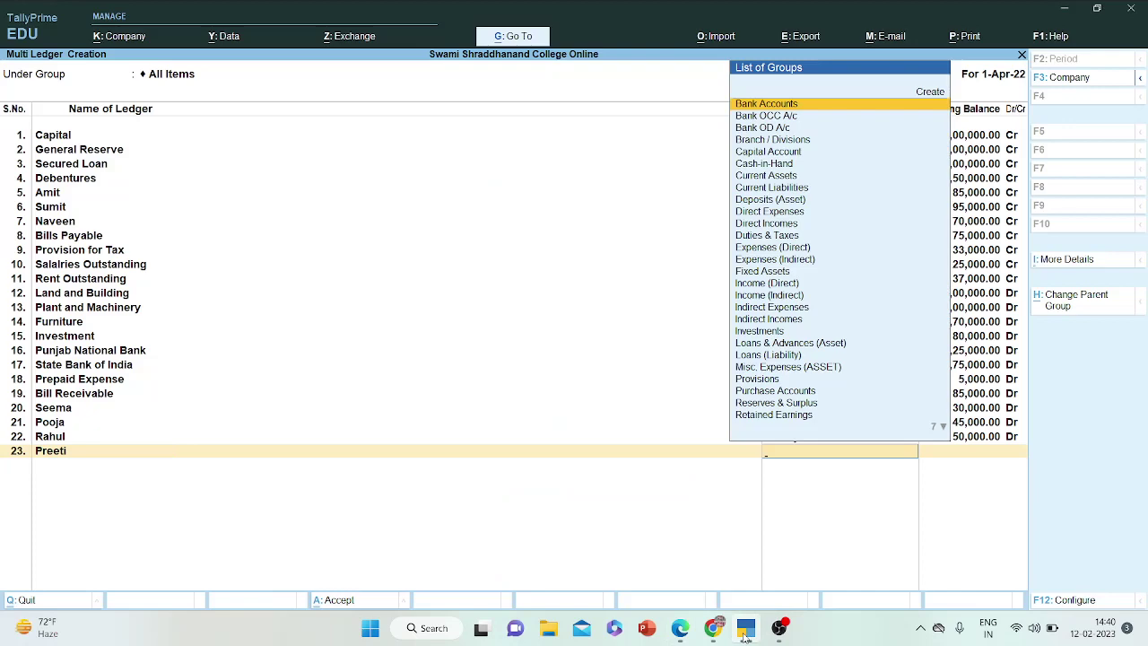
{"action": "type", "text": "deb"}
{"action": "key", "text": "Return"}
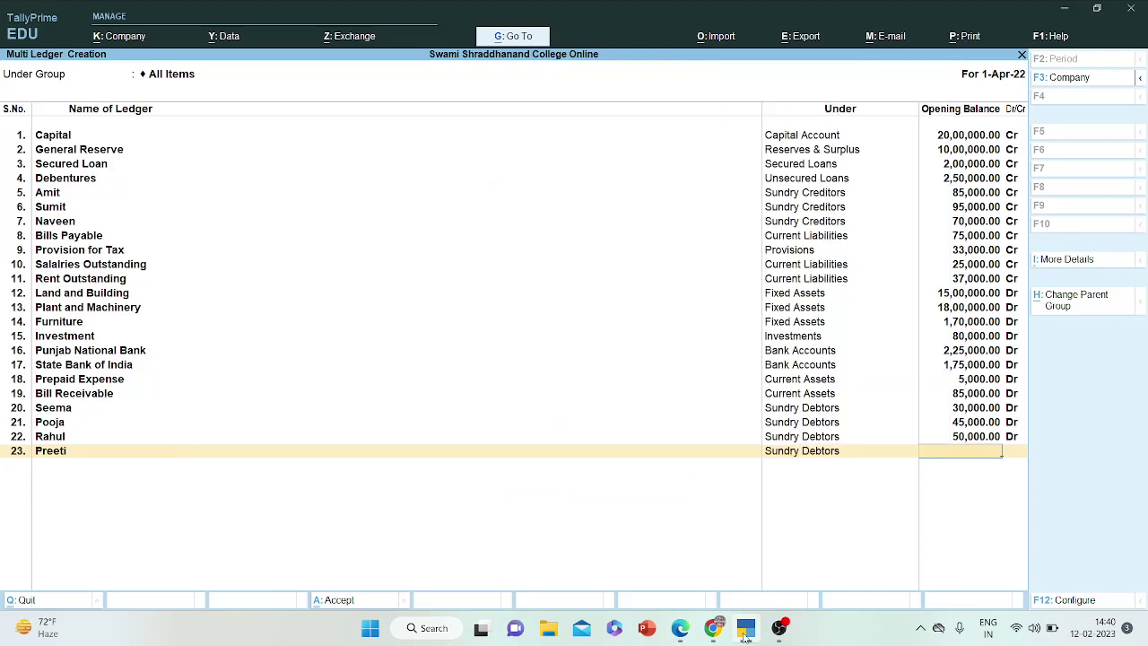
{"action": "left_click", "coordinate": [745, 632]}
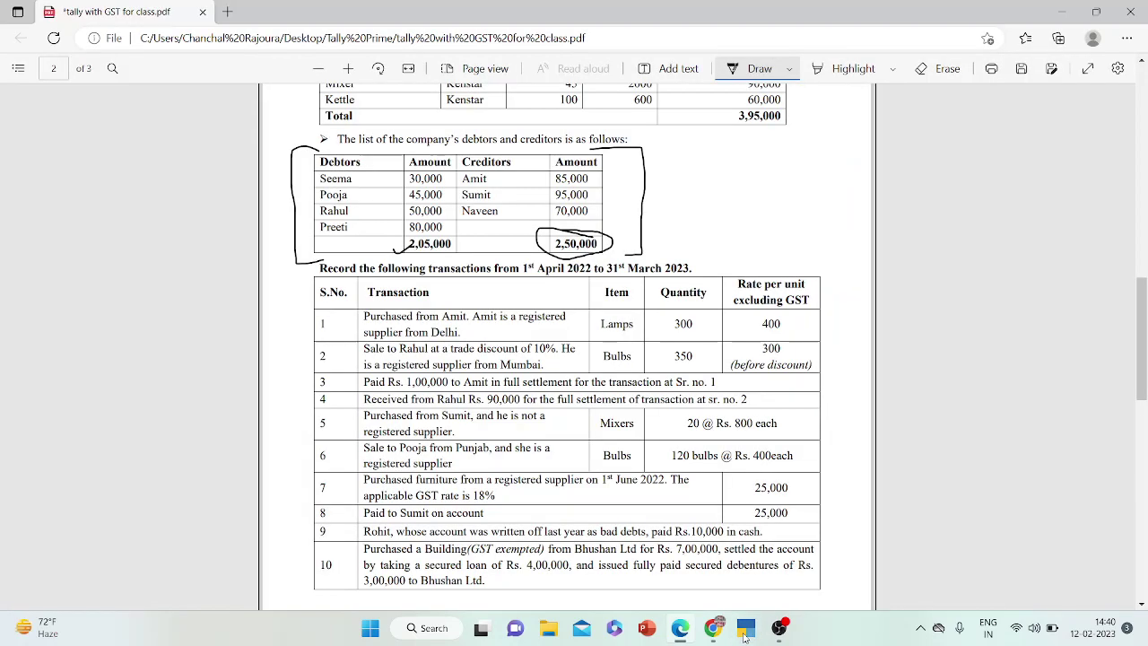
{"action": "left_click", "coordinate": [745, 633]}
{"action": "type", "text": "80000"}
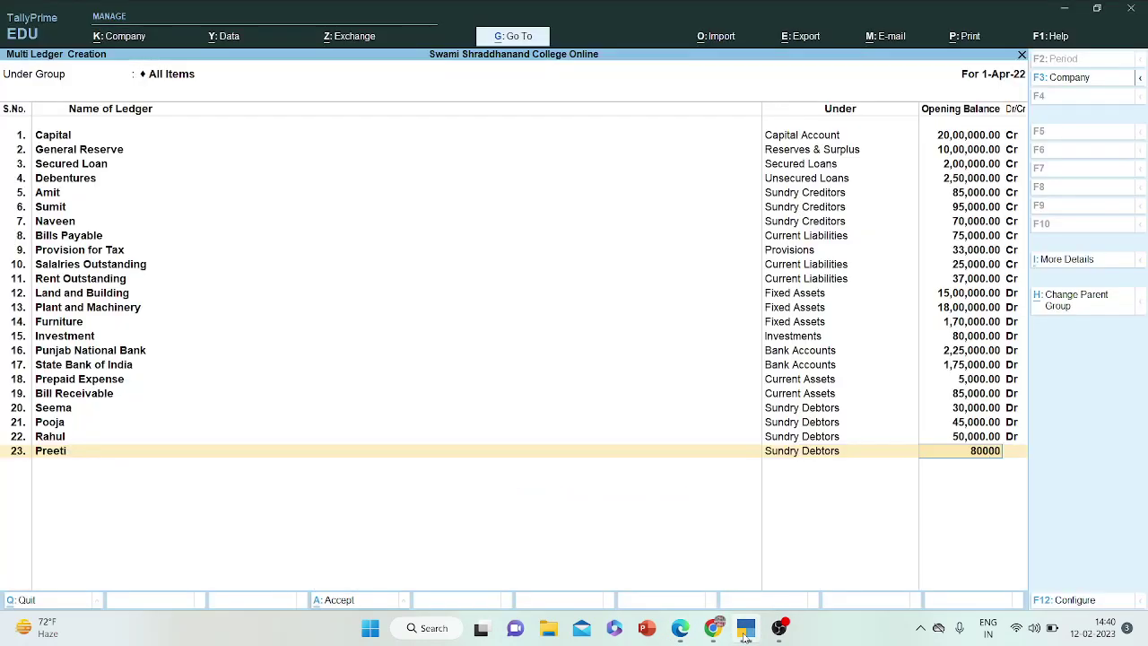
{"action": "key", "text": "Return"}
{"action": "key", "text": "Return"}
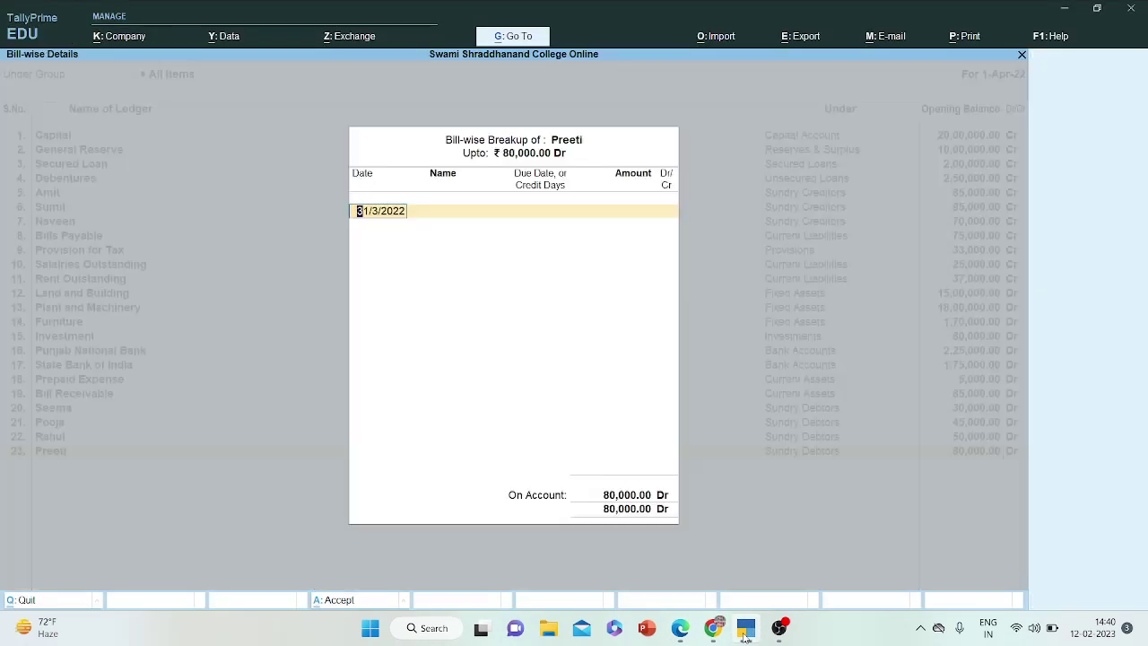
- Complete the fourth debtor's bill-wise breakup with a bill in the debtor's name dated 31/3/2022 for the full 80,000 Dr
{"action": "key", "text": "Return"}
{"action": "type", "text": "Preee"}
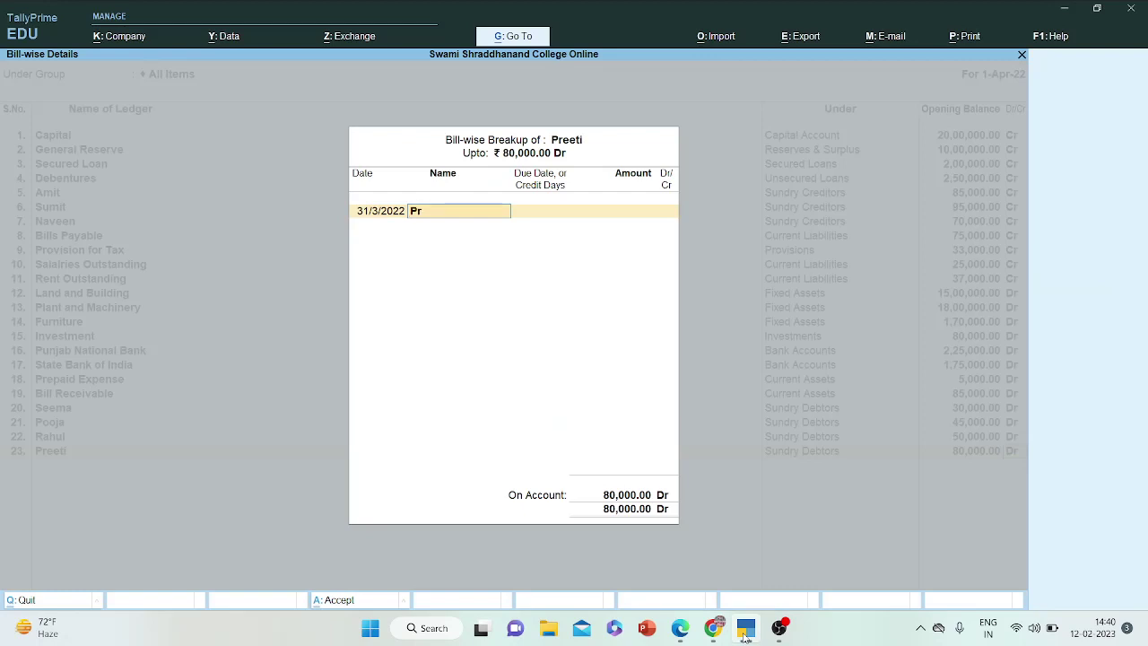
{"action": "key", "text": "BackSpace"}
{"action": "key", "text": "BackSpace"}
{"action": "type", "text": "ti"}
{"action": "key", "text": "Return"}
{"action": "key", "text": "Return"}
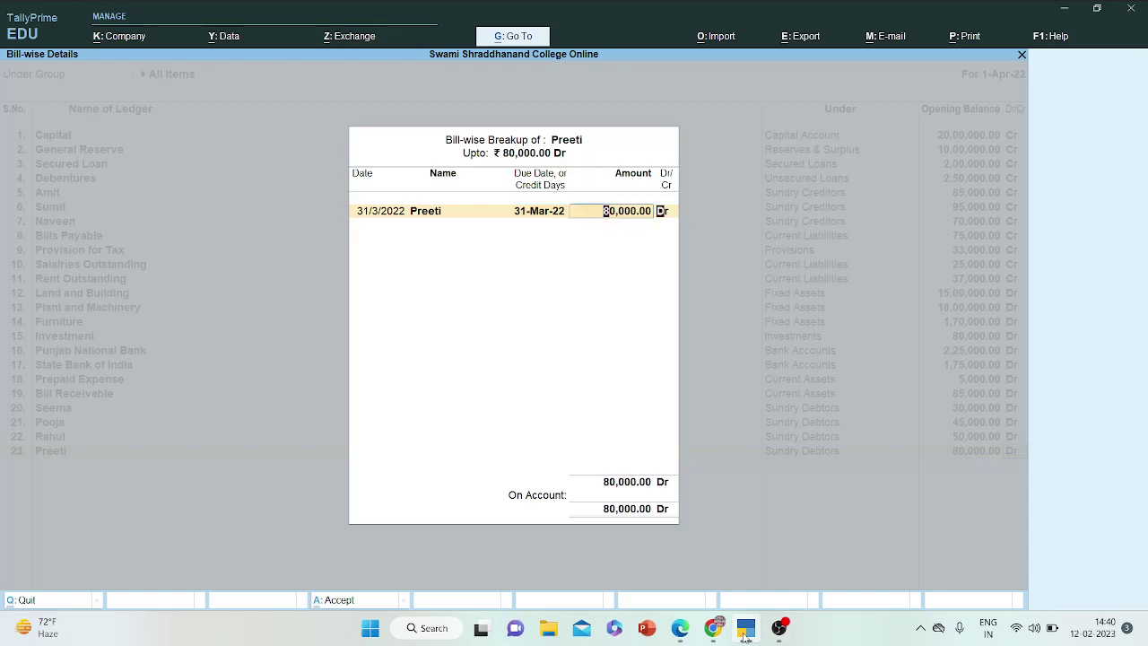
{"action": "key", "text": "Return"}
{"action": "key", "text": "Return"}
{"action": "key", "text": "Return"}
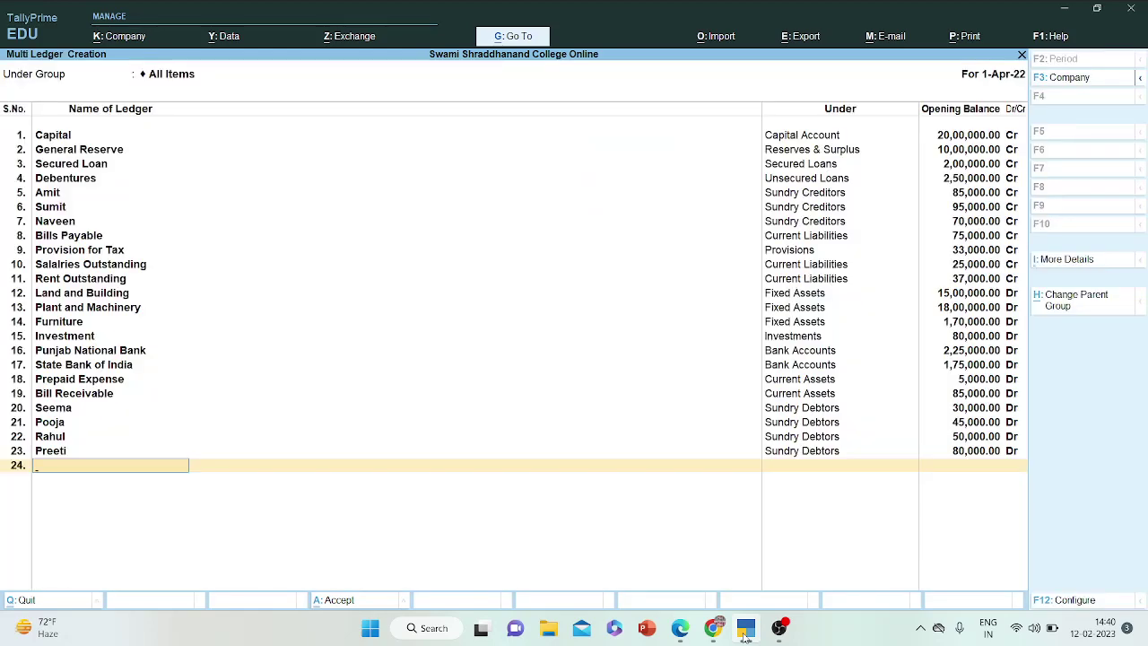
- Switch to the exercise PDF and tick off the Debtors entry in the page 1 balance sheet
{"action": "left_click", "coordinate": [746, 636]}
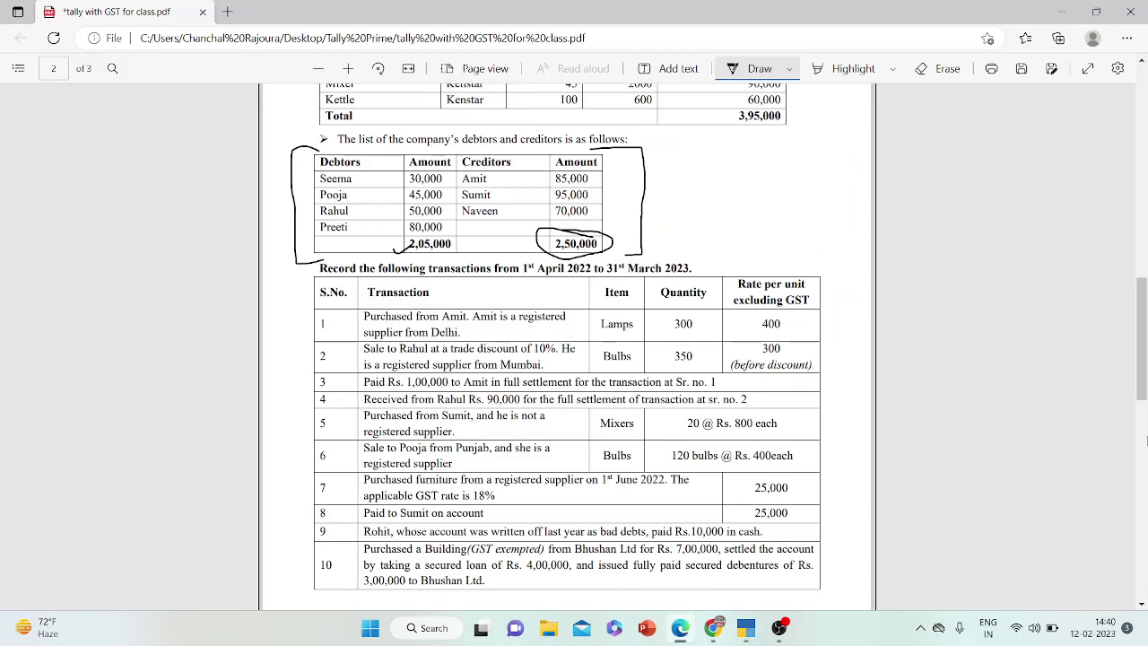
{"action": "left_click_drag", "start_coordinate": [1144, 372], "coordinate": [1146, 209]}
{"action": "left_click_drag", "start_coordinate": [800, 357], "coordinate": [826, 349]}
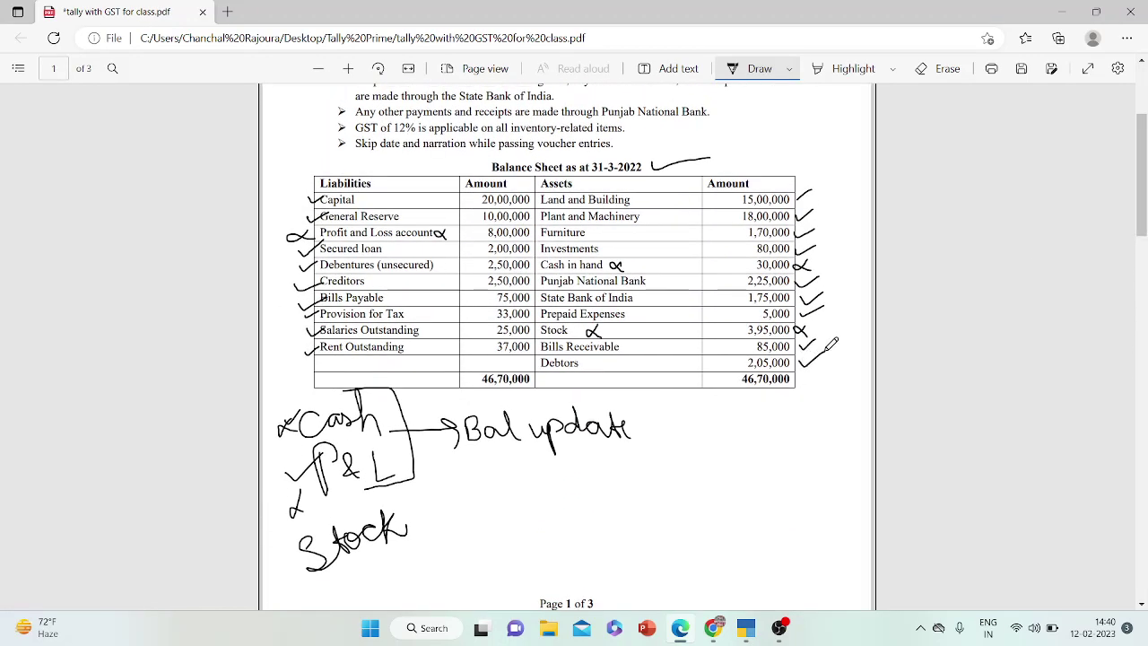
- Switch to TallyPrime and review the entered ledgers' groups, opening balances and Dr/Cr sides from the last debtor back to Provision for Tax
{"action": "left_click", "coordinate": [747, 628]}
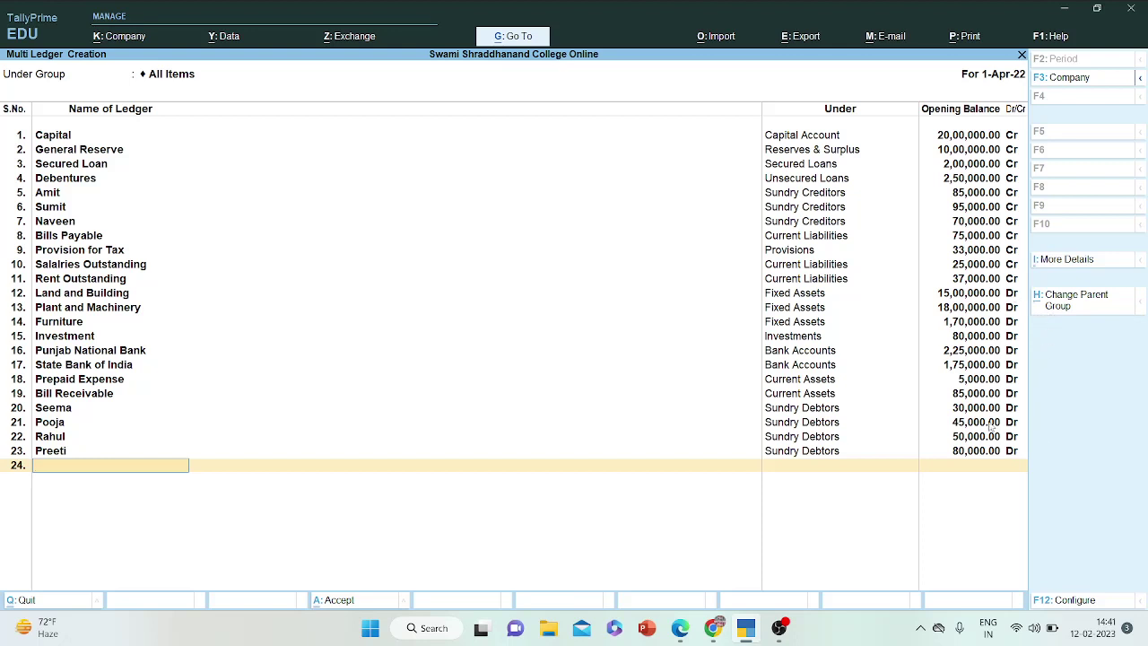
{"action": "left_click", "coordinate": [91, 256]}
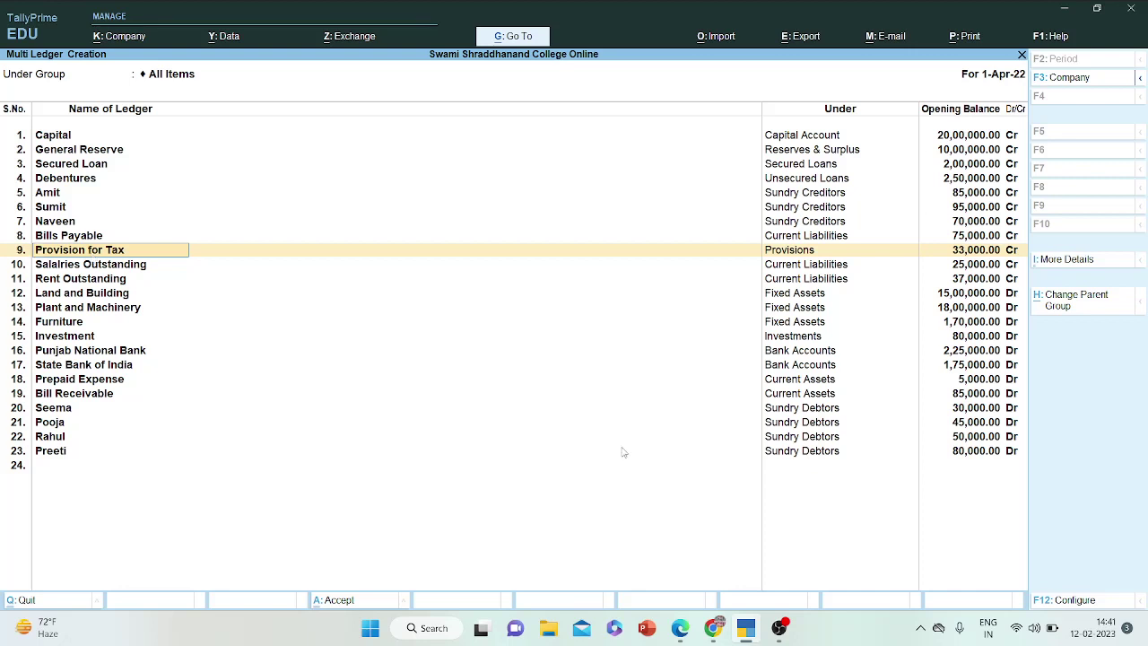
{"action": "left_click", "coordinate": [989, 453]}
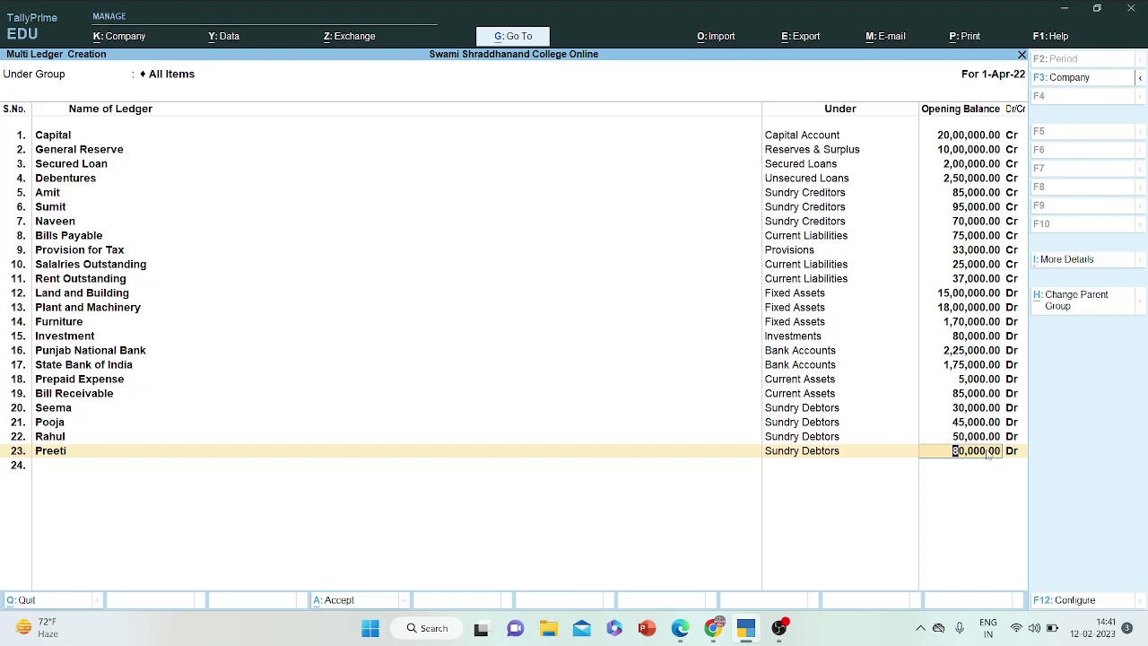
{"action": "key", "text": "BackSpace"}
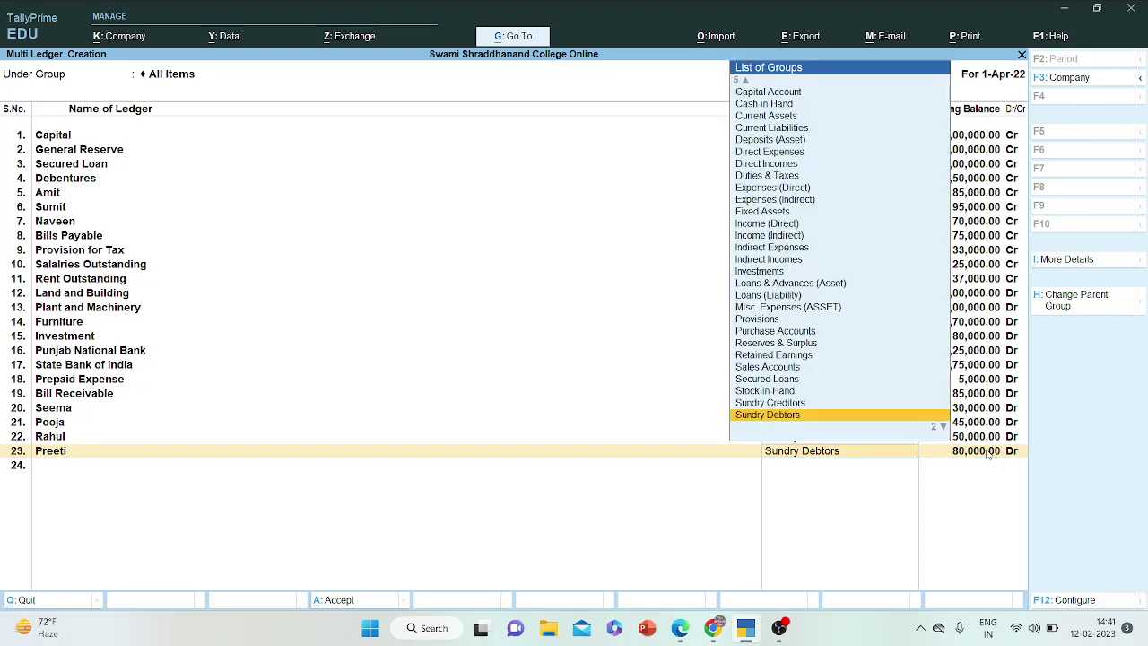
{"action": "key", "text": "BackSpace"}
{"action": "key", "text": "BackSpace"}
{"action": "key", "text": "BackSpace"}
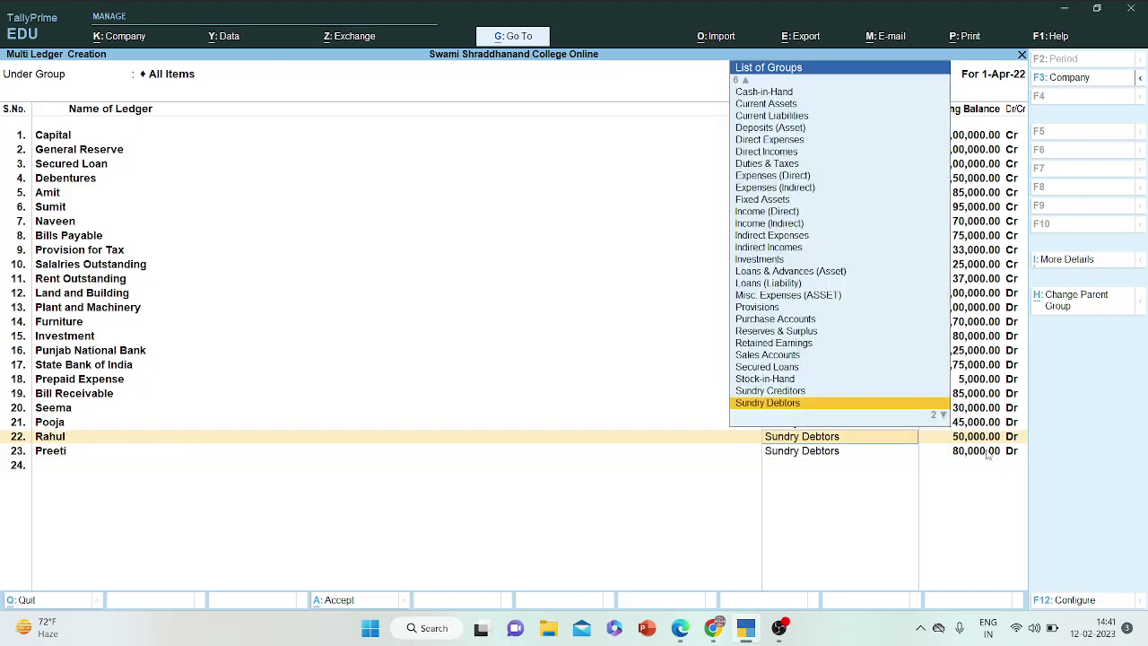
{"action": "key", "text": "BackSpace"}
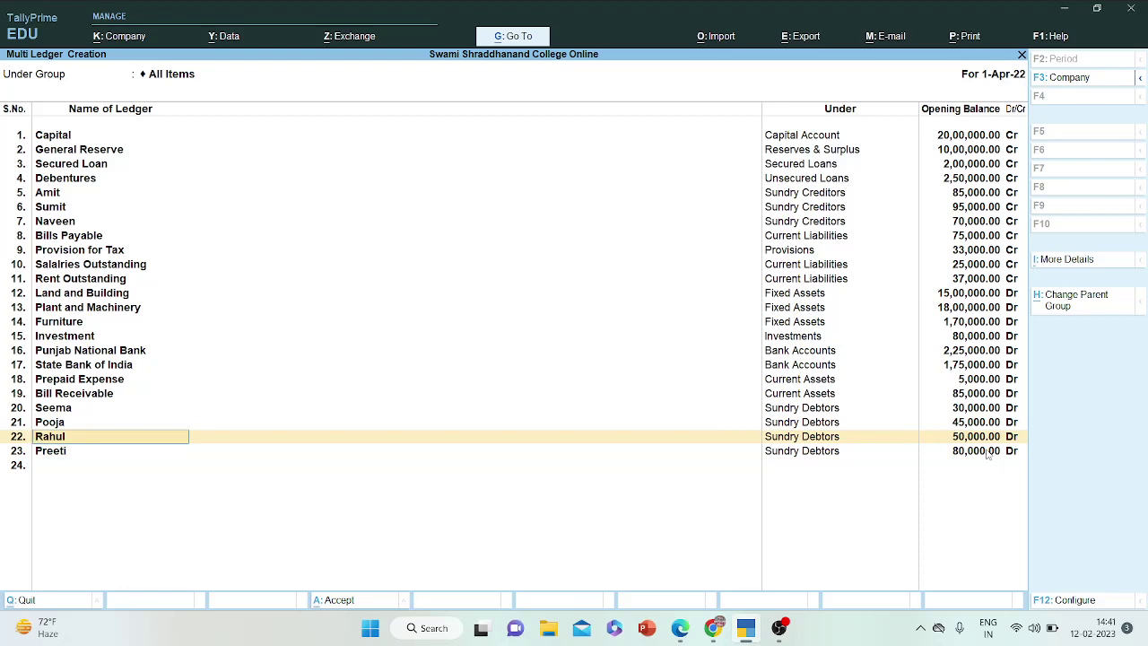
{"action": "key", "text": "BackSpace"}
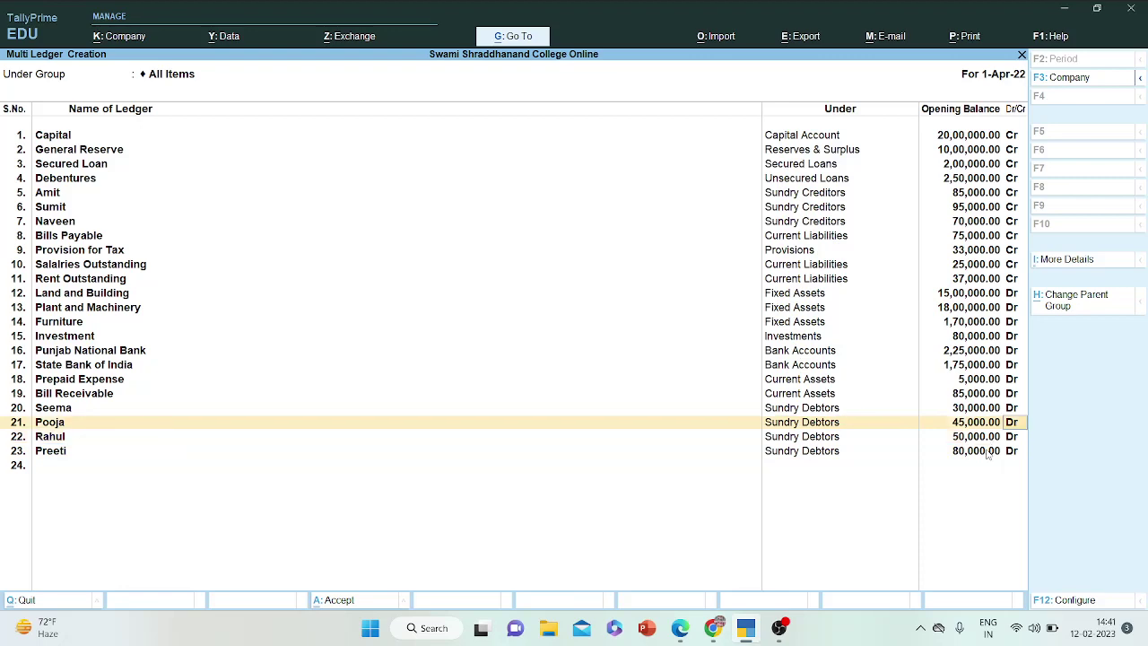
{"action": "key", "text": "BackSpace"}
{"action": "key", "text": "BackSpace"}
{"action": "key", "text": "BackSpace"}
{"action": "key", "text": "BackSpace"}
{"action": "key", "text": "BackSpace"}
{"action": "key", "text": "BackSpace"}
{"action": "key", "text": "BackSpace"}
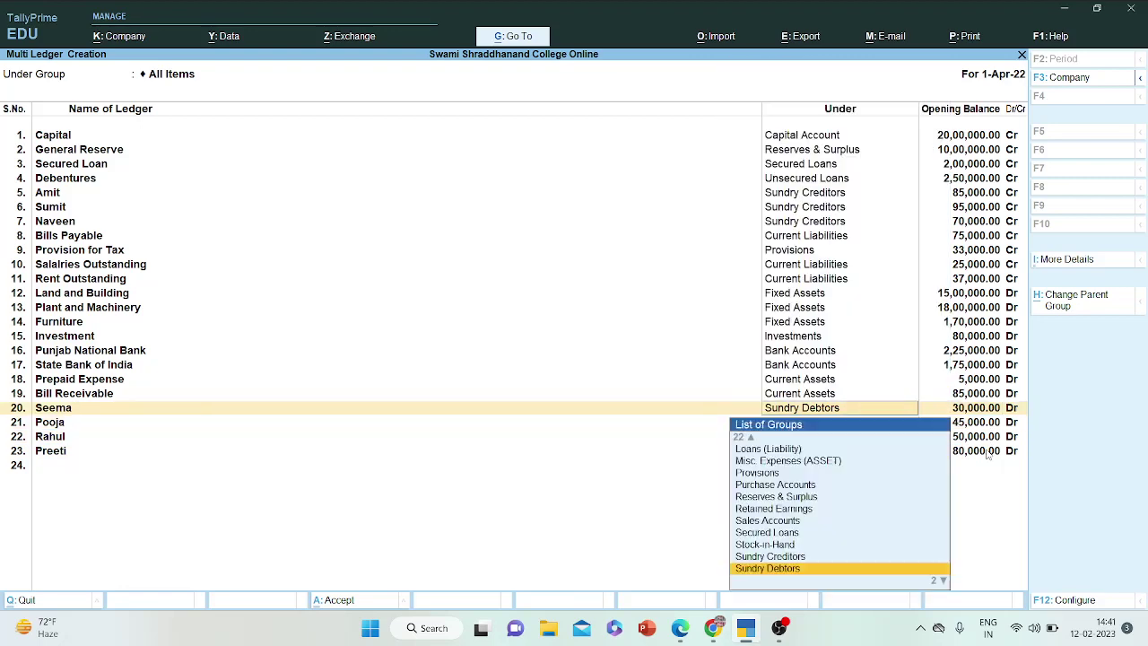
{"action": "key", "text": "BackSpace"}
{"action": "key", "text": "BackSpace"}
{"action": "key", "text": "BackSpace"}
{"action": "key", "text": "BackSpace"}
{"action": "key", "text": "BackSpace"}
{"action": "key", "text": "BackSpace"}
{"action": "key", "text": "BackSpace"}
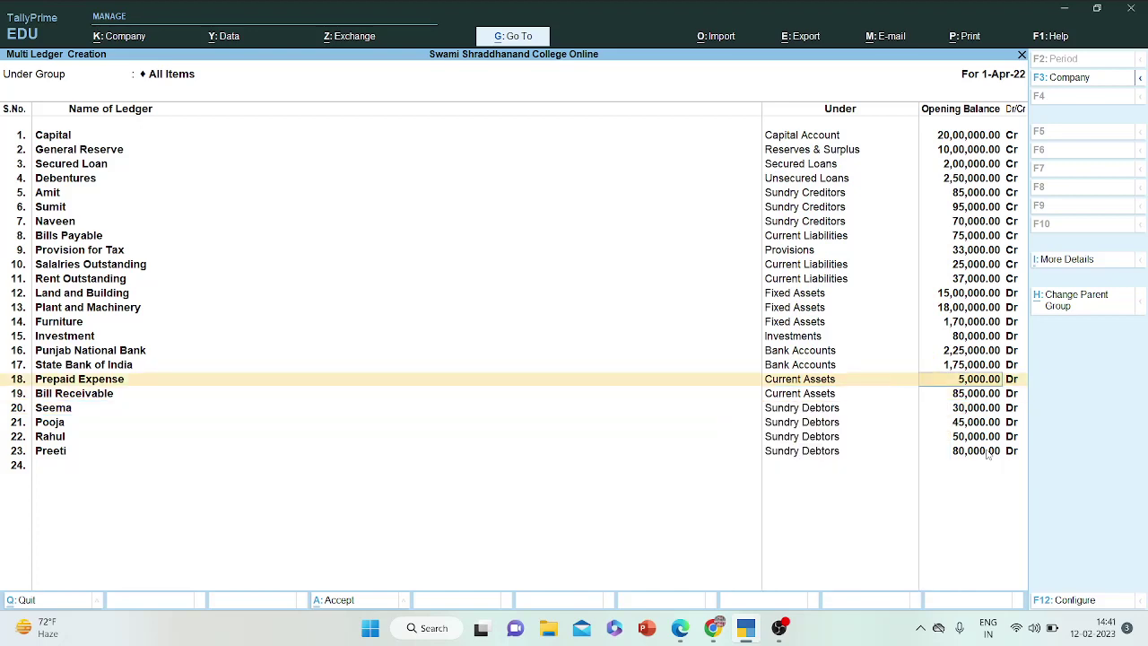
{"action": "key", "text": "BackSpace"}
{"action": "key", "text": "BackSpace"}
{"action": "key", "text": "BackSpace"}
{"action": "key", "text": "BackSpace"}
{"action": "key", "text": "BackSpace"}
{"action": "key", "text": "BackSpace"}
{"action": "key", "text": "BackSpace"}
{"action": "key", "text": "BackSpace"}
{"action": "key", "text": "BackSpace"}
{"action": "key", "text": "BackSpace"}
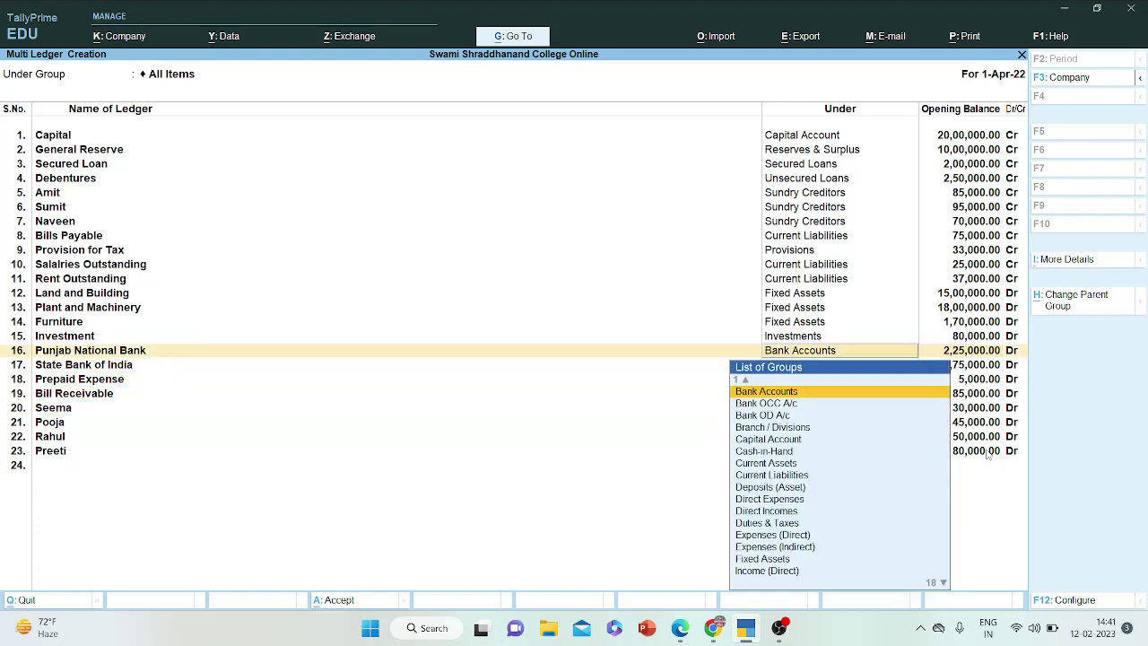
{"action": "key", "text": "BackSpace"}
{"action": "key", "text": "BackSpace"}
{"action": "key", "text": "BackSpace"}
{"action": "key", "text": "BackSpace"}
{"action": "key", "text": "BackSpace"}
{"action": "key", "text": "BackSpace"}
{"action": "key", "text": "BackSpace"}
{"action": "key", "text": "BackSpace"}
{"action": "key", "text": "BackSpace"}
{"action": "key", "text": "BackSpace"}
{"action": "key", "text": "BackSpace"}
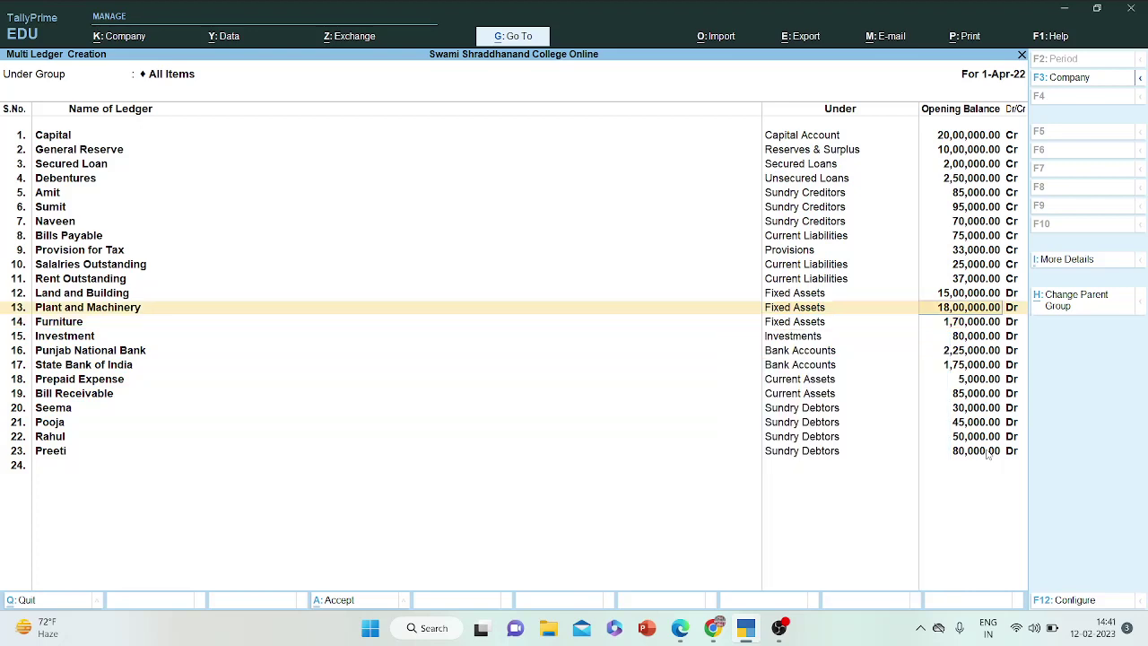
{"action": "key", "text": "BackSpace"}
{"action": "key", "text": "BackSpace"}
{"action": "key", "text": "BackSpace"}
{"action": "key", "text": "BackSpace"}
{"action": "key", "text": "BackSpace"}
{"action": "key", "text": "BackSpace"}
{"action": "key", "text": "BackSpace"}
{"action": "key", "text": "BackSpace"}
{"action": "key", "text": "BackSpace"}
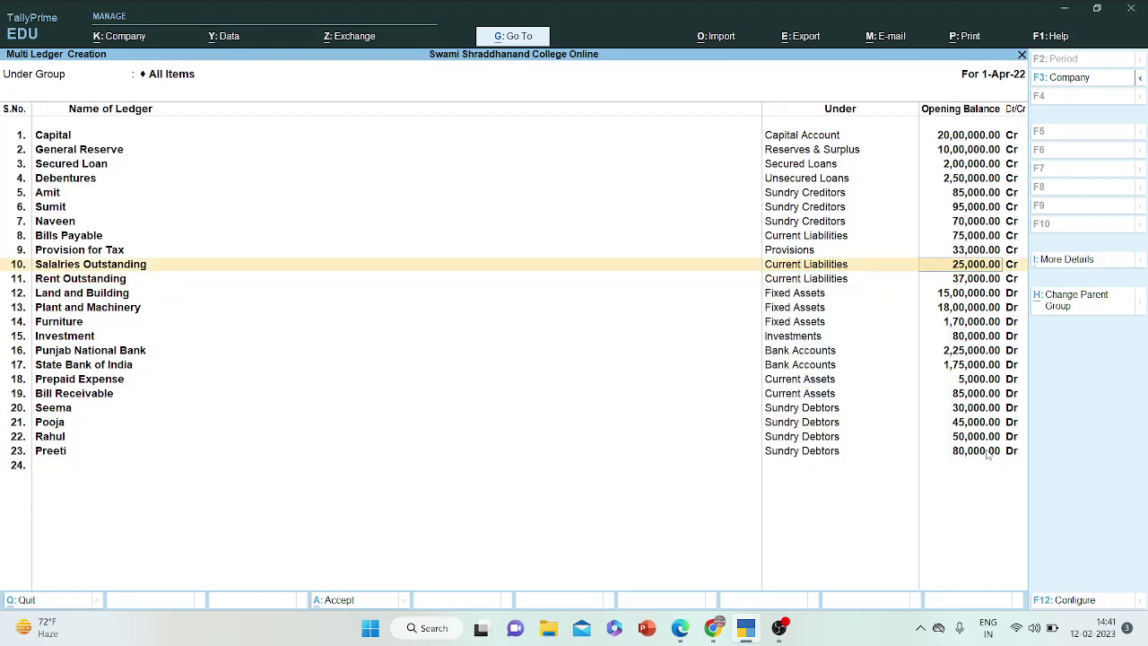
{"action": "key", "text": "BackSpace"}
{"action": "key", "text": "BackSpace"}
{"action": "key", "text": "BackSpace"}
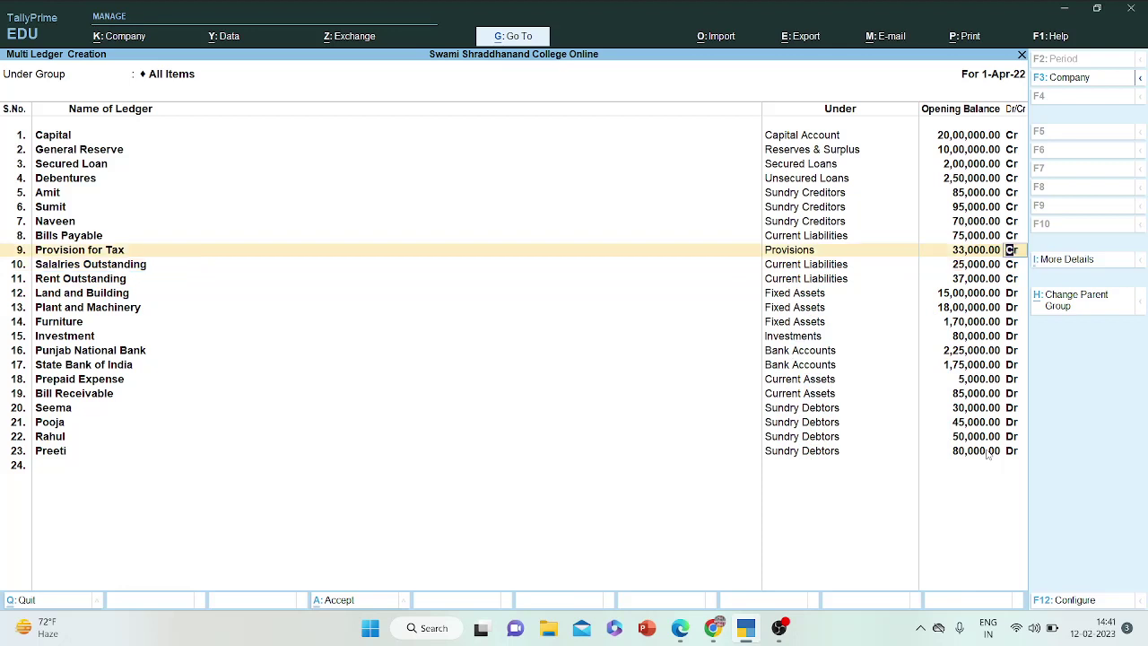
{"action": "key", "text": "Return"}
{"action": "key", "text": "Return"}
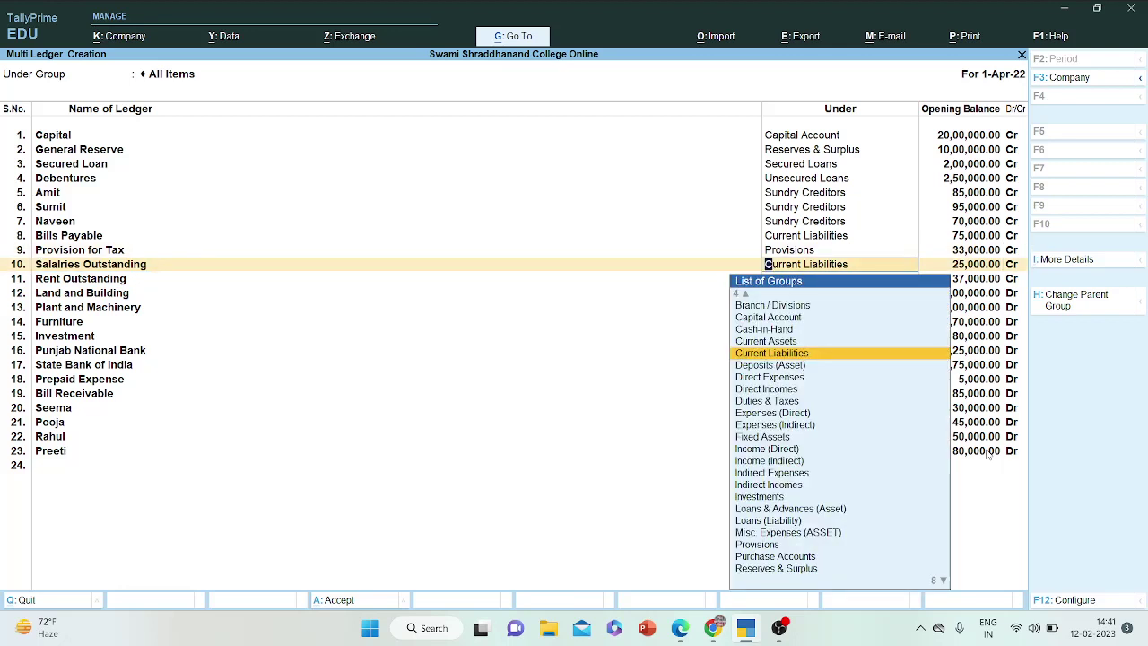
{"action": "key", "text": "BackSpace"}
{"action": "key", "text": "BackSpace"}
{"action": "key", "text": "BackSpace"}
{"action": "key", "text": "BackSpace"}
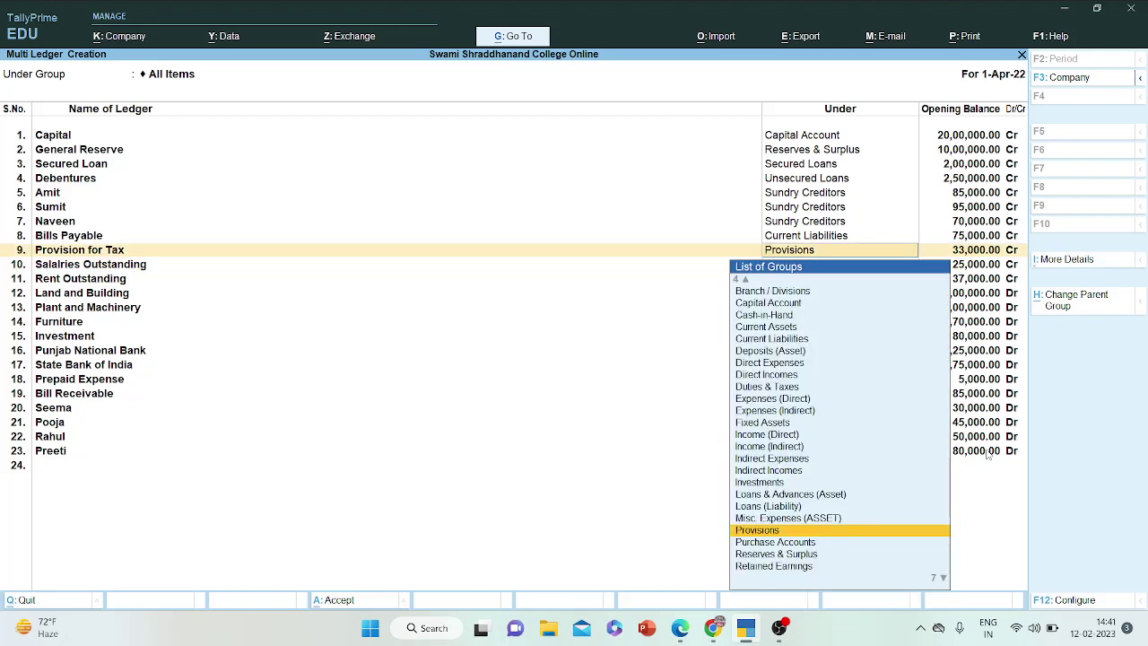
- Re-enter the Provision for Tax ledger under Provisions with an opening balance of 33,000
{"action": "key", "text": "BackSpace"}
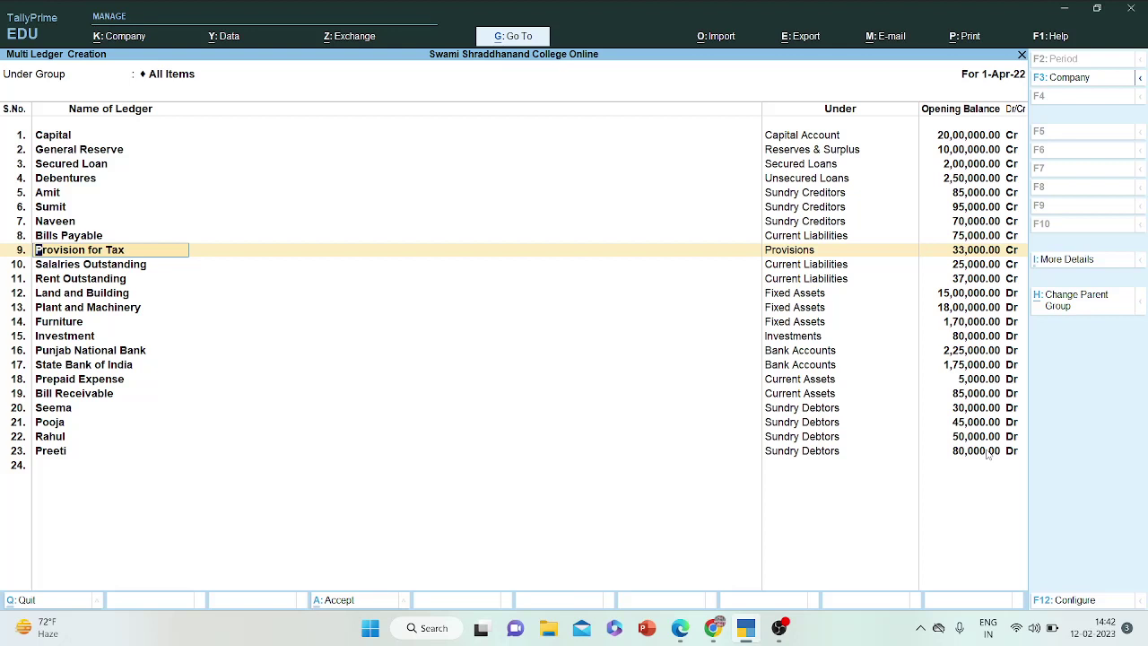
{"action": "key", "text": "BackSpace"}
{"action": "type", "text": "Provision for Tax"}
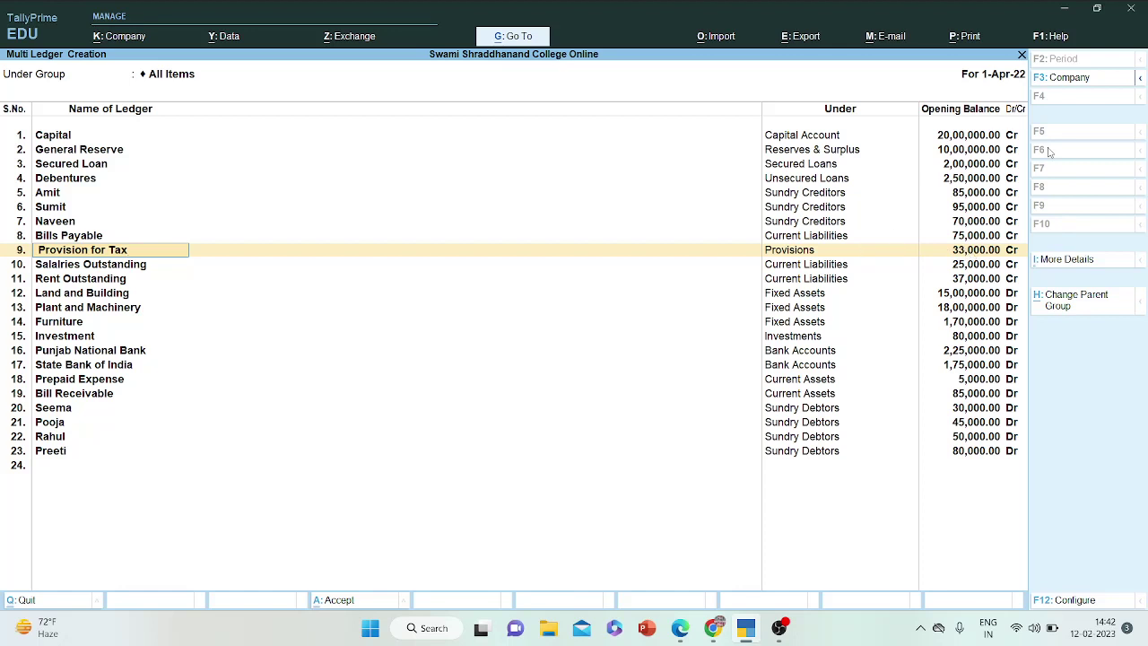
{"action": "key", "text": "Return"}
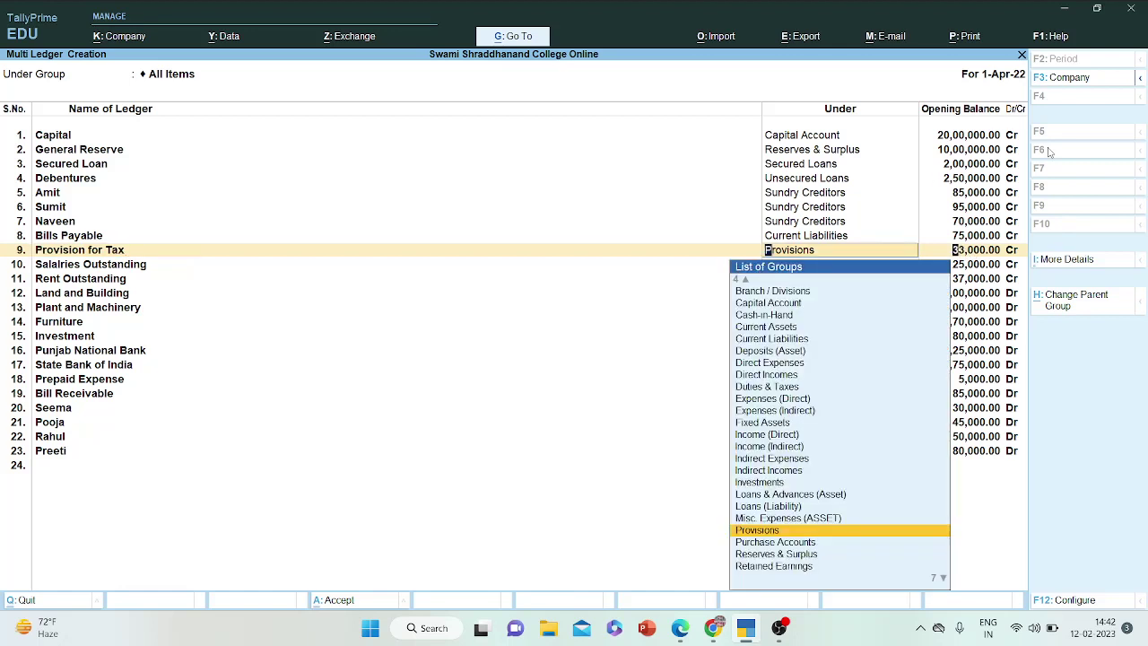
{"action": "key", "text": "Return"}
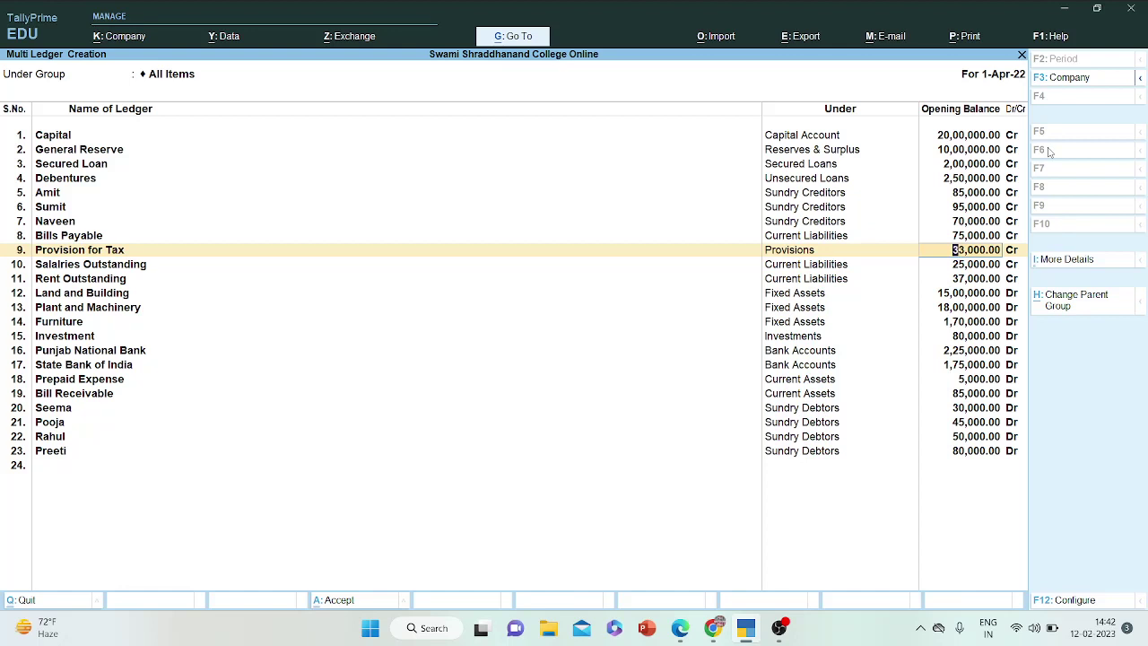
{"action": "key", "text": "BackSpace"}
{"action": "type", "text": "33000"}
{"action": "key", "text": "Return"}
- Review the groups, opening balances and Dr/Cr sides of the ledgers between Land and Building and the second creditor
{"action": "key", "text": "Return"}
{"action": "key", "text": "Return"}
{"action": "key", "text": "Return"}
{"action": "key", "text": "Return"}
{"action": "key", "text": "Return"}
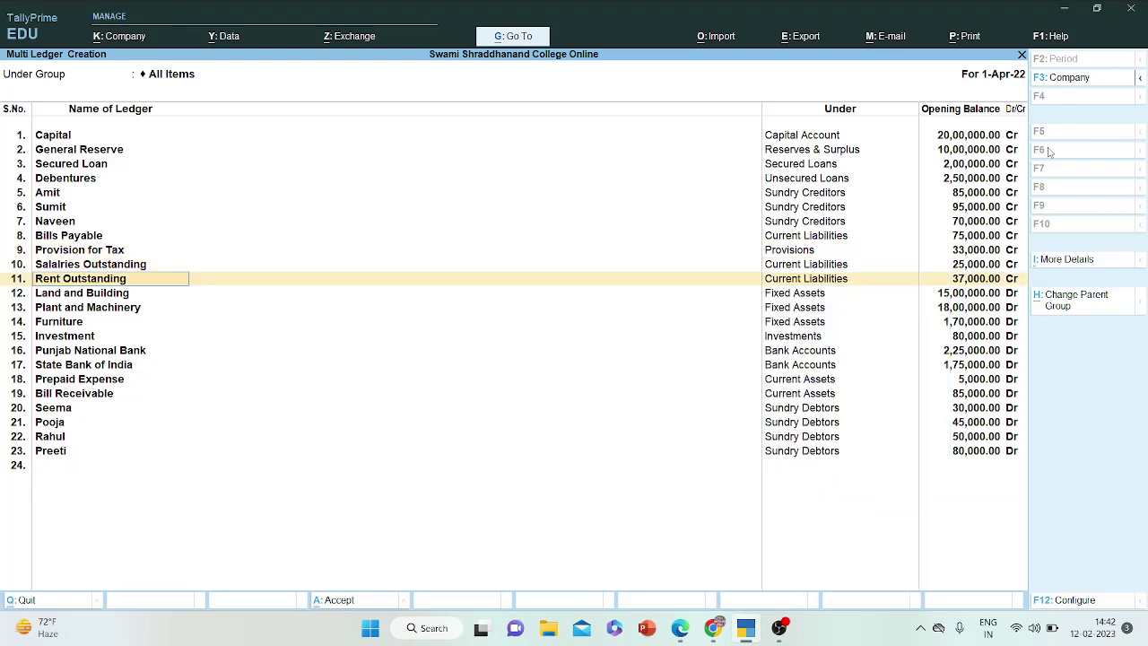
{"action": "key", "text": "Return"}
{"action": "key", "text": "Return"}
{"action": "key", "text": "Return"}
{"action": "key", "text": "Return"}
{"action": "key", "text": "Return"}
{"action": "key", "text": "Return"}
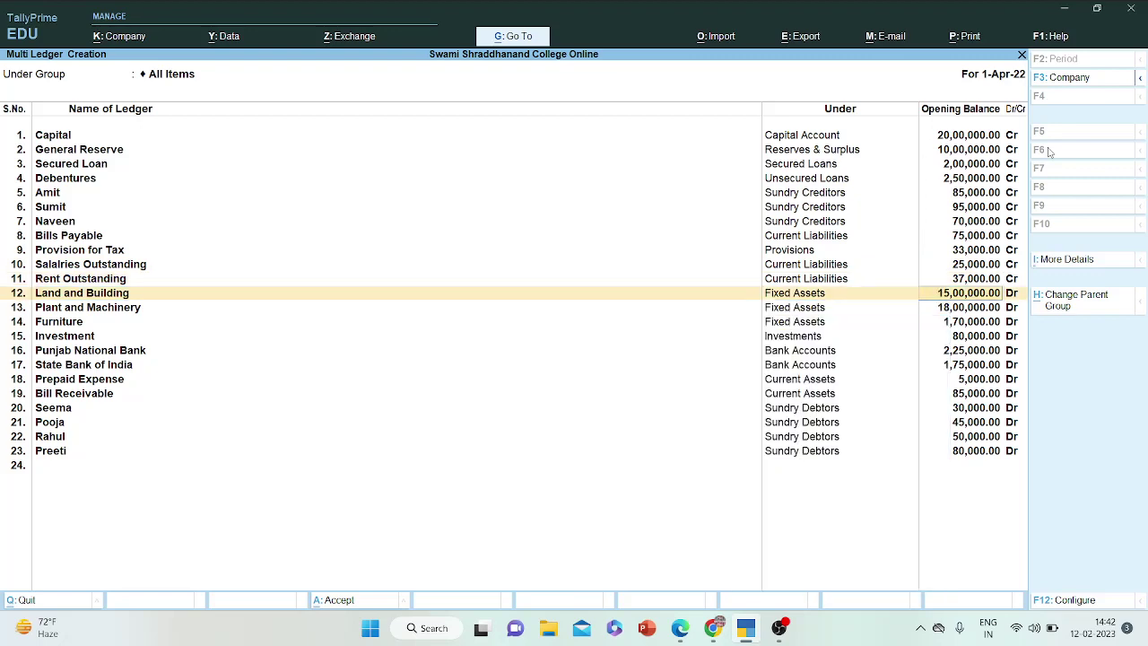
{"action": "key", "text": "Return"}
{"action": "key", "text": "BackSpace"}
{"action": "key", "text": "BackSpace"}
{"action": "key", "text": "BackSpace"}
{"action": "key", "text": "BackSpace"}
{"action": "key", "text": "BackSpace"}
{"action": "key", "text": "BackSpace"}
{"action": "key", "text": "BackSpace"}
{"action": "key", "text": "BackSpace"}
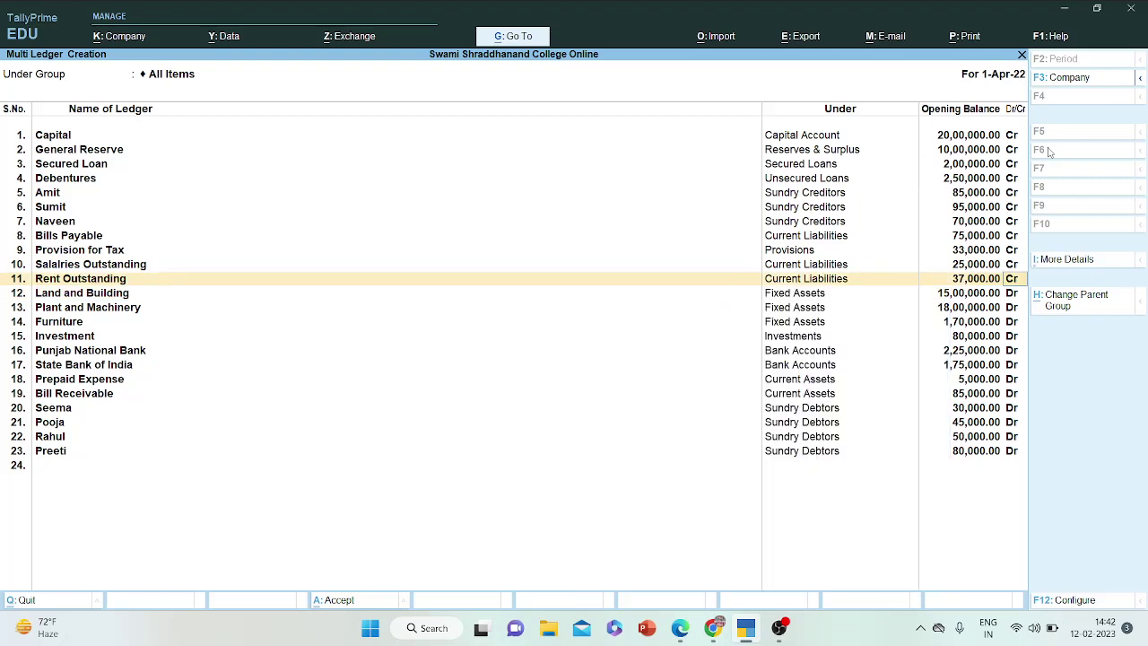
{"action": "key", "text": "BackSpace"}
{"action": "key", "text": "BackSpace"}
{"action": "key", "text": "BackSpace"}
{"action": "key", "text": "BackSpace"}
{"action": "key", "text": "BackSpace"}
{"action": "key", "text": "BackSpace"}
{"action": "key", "text": "BackSpace"}
{"action": "key", "text": "BackSpace"}
{"action": "key", "text": "BackSpace"}
{"action": "key", "text": "BackSpace"}
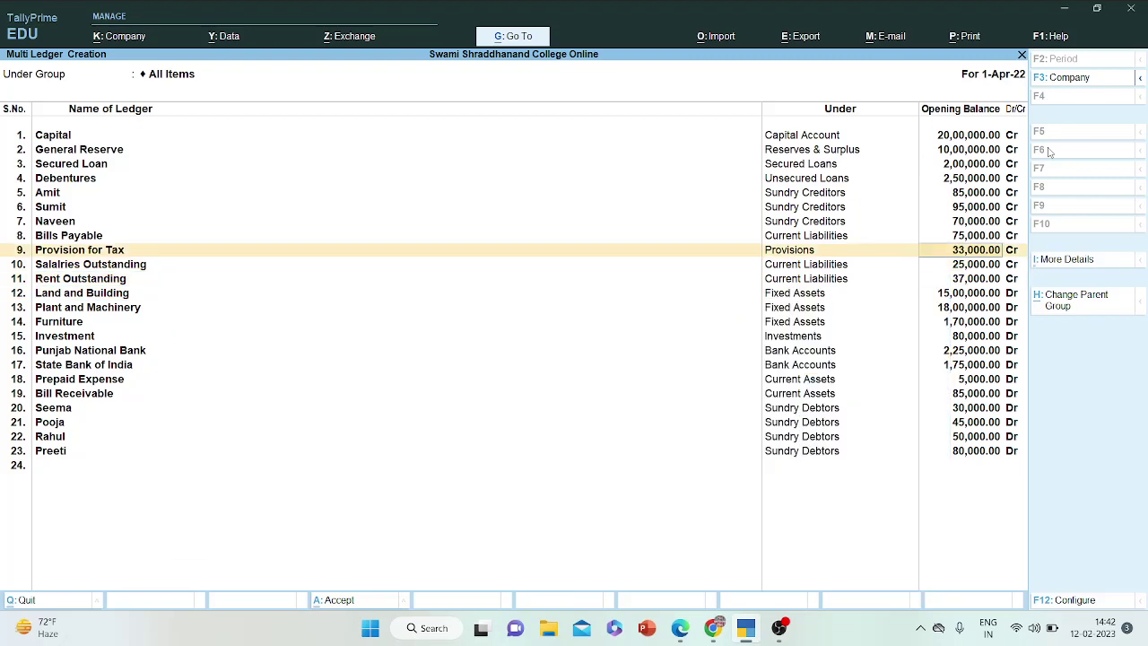
{"action": "key", "text": "BackSpace"}
{"action": "key", "text": "BackSpace"}
{"action": "key", "text": "BackSpace"}
{"action": "key", "text": "BackSpace"}
{"action": "key", "text": "BackSpace"}
{"action": "key", "text": "BackSpace"}
{"action": "key", "text": "BackSpace"}
{"action": "key", "text": "BackSpace"}
{"action": "key", "text": "BackSpace"}
{"action": "key", "text": "BackSpace"}
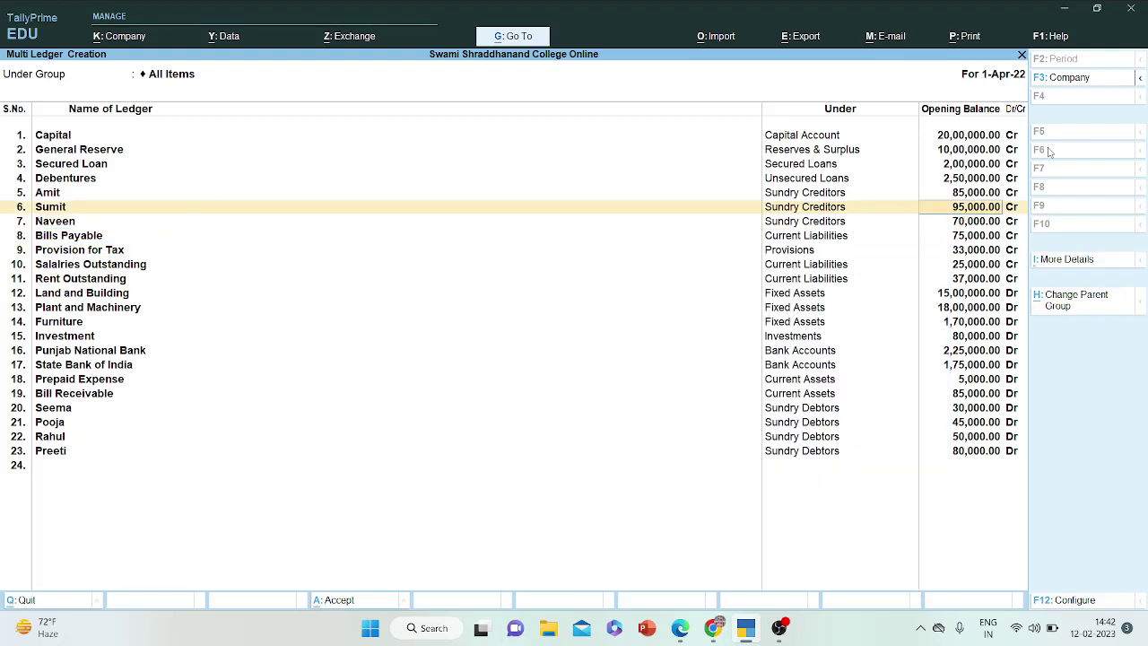
- Check the last two debtors' opening balances, save the multi-ledger entries and return to the Gateway of Tally
{"action": "left_click", "coordinate": [992, 438]}
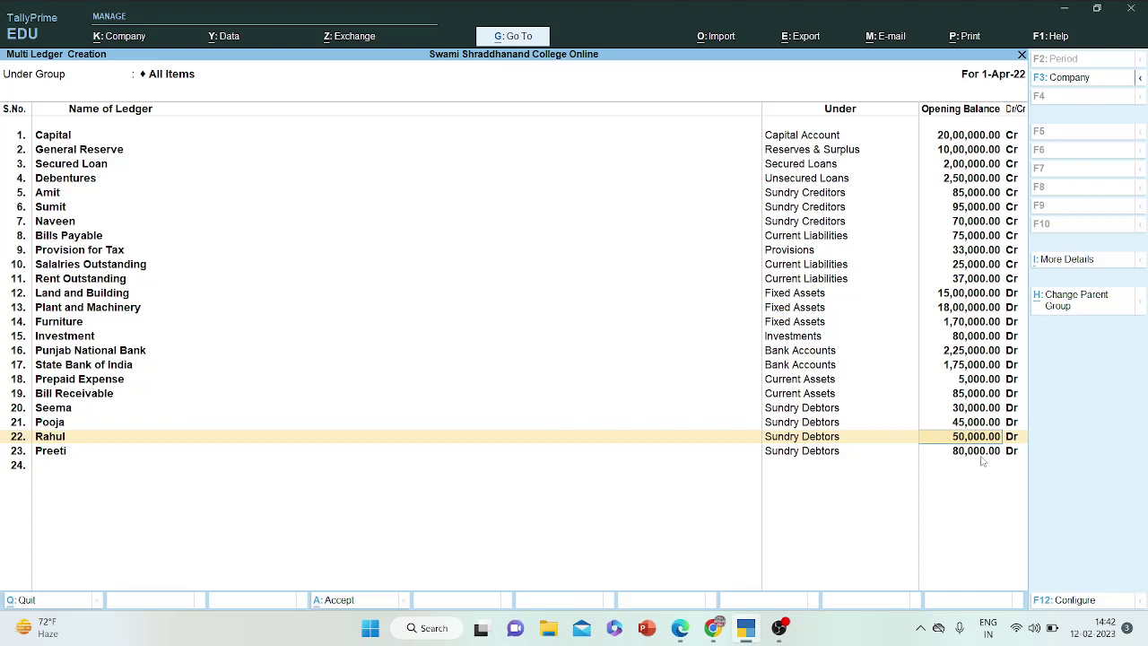
{"action": "left_click", "coordinate": [982, 457]}
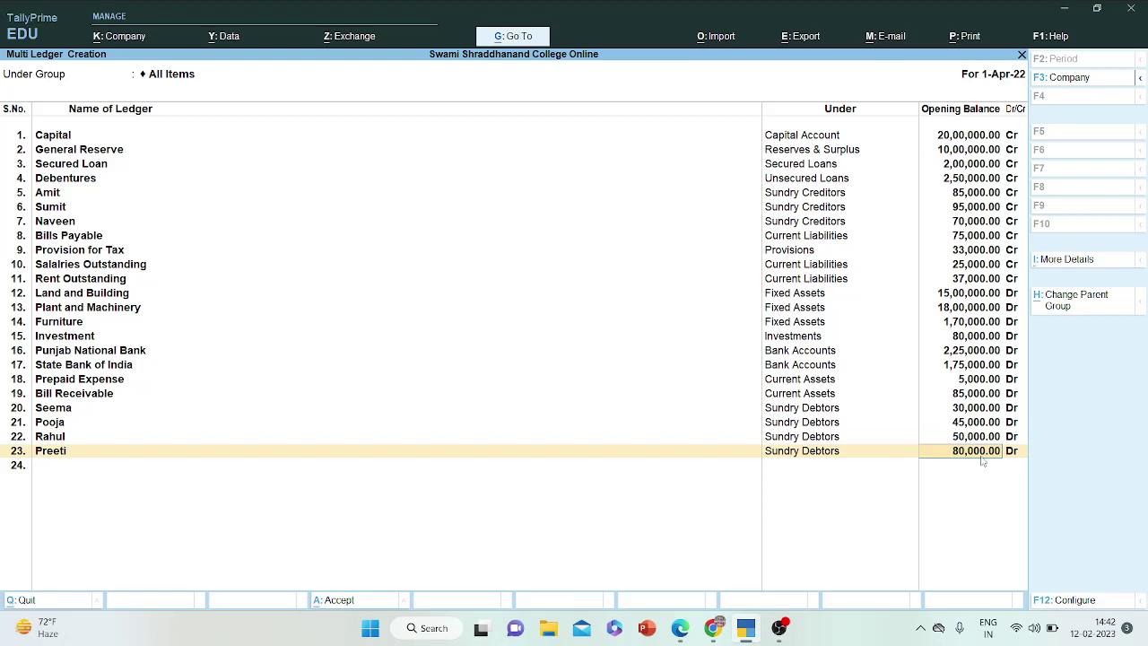
{"action": "key", "text": "ctrl"}
{"action": "key", "text": "ctrl+a"}
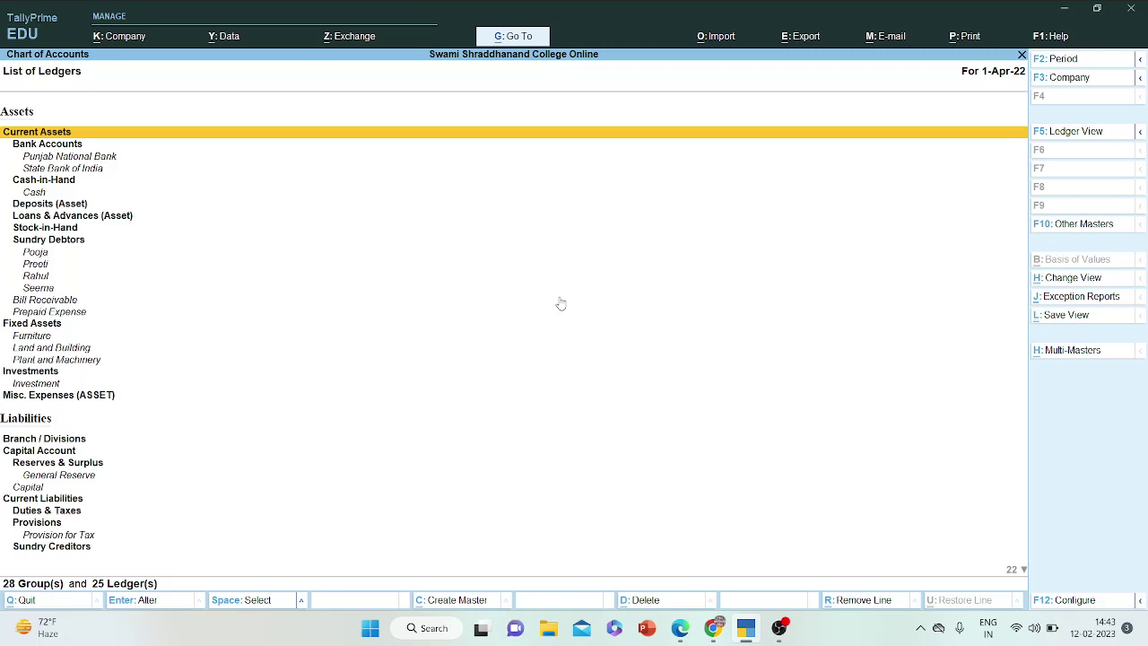
{"action": "key", "text": "Escape"}
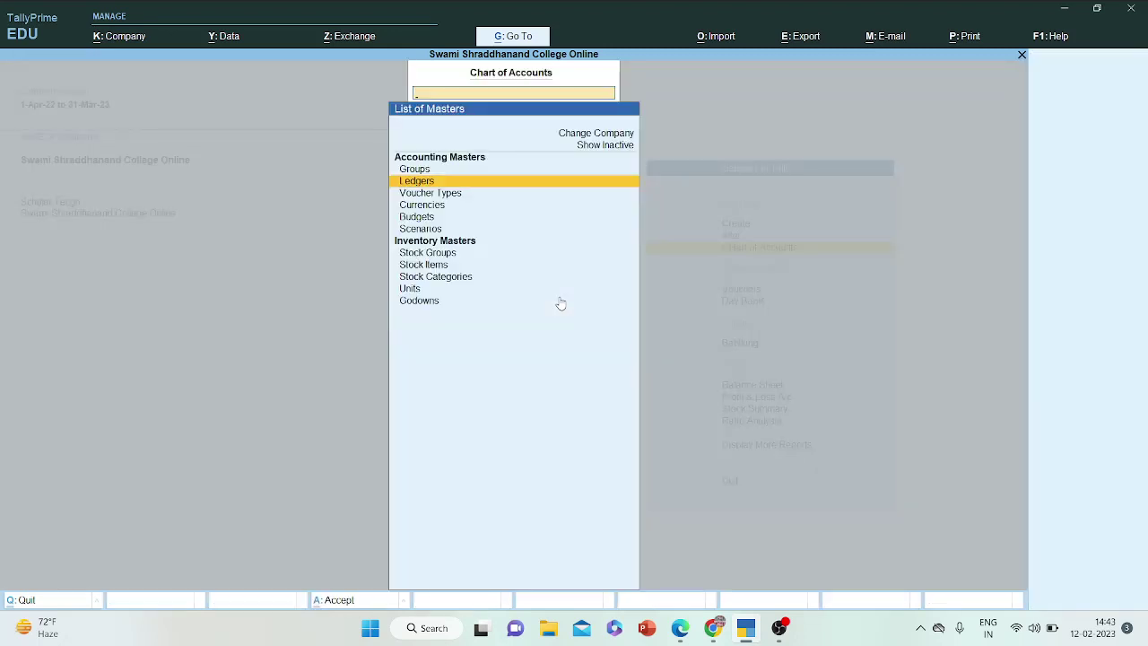
{"action": "key", "text": "Escape"}
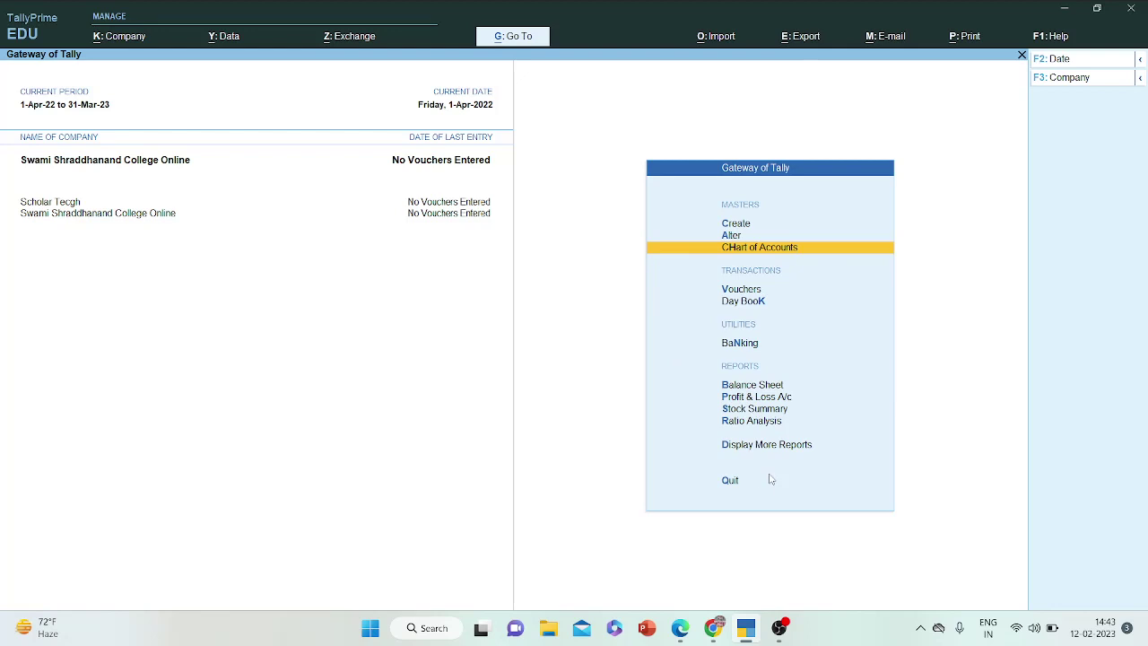
- Check the balance sheet in the exercise PDF, switch back to TallyPrime and open the Profit & Loss A/c ledger for alteration
{"action": "left_click", "coordinate": [689, 631]}
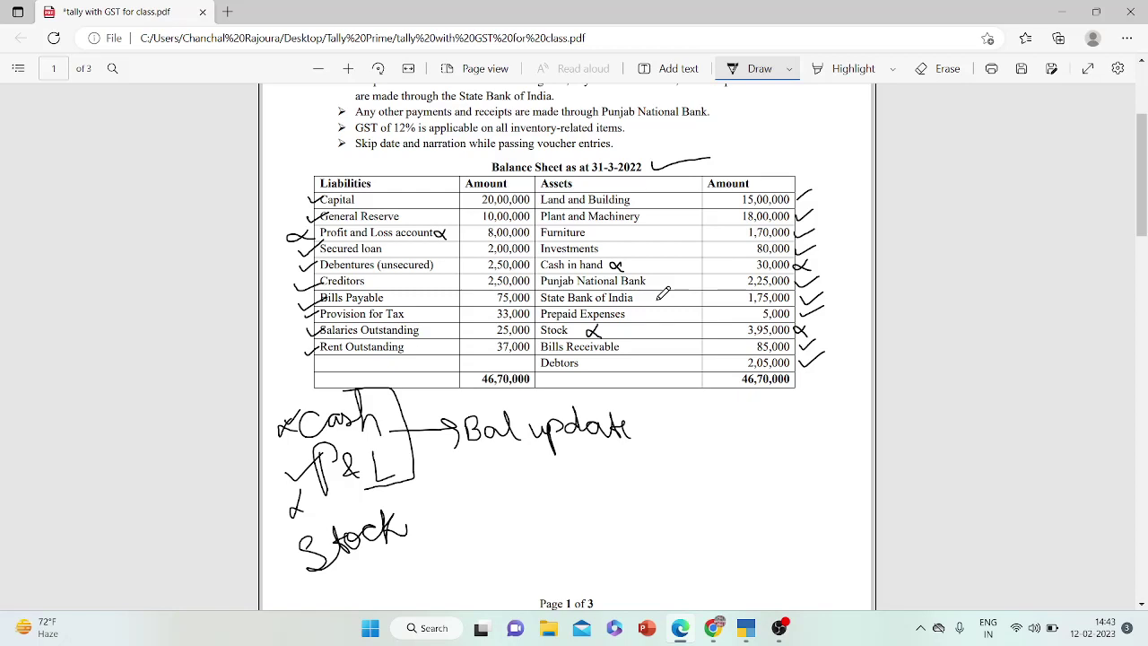
{"action": "left_click", "coordinate": [746, 630]}
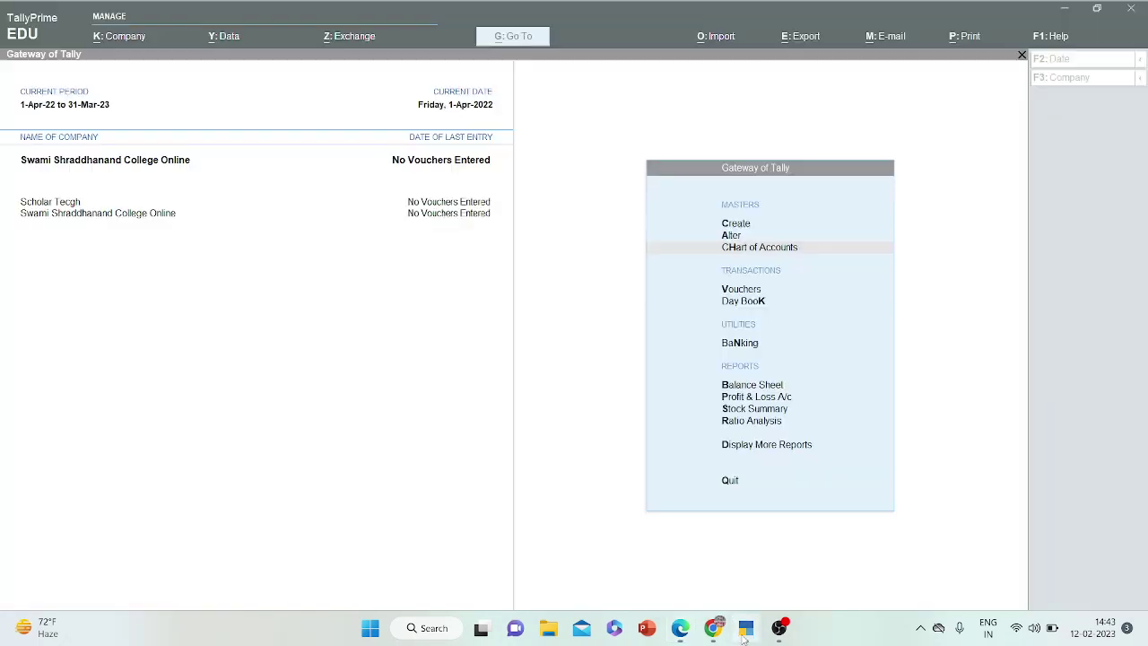
{"action": "key", "text": "Up"}
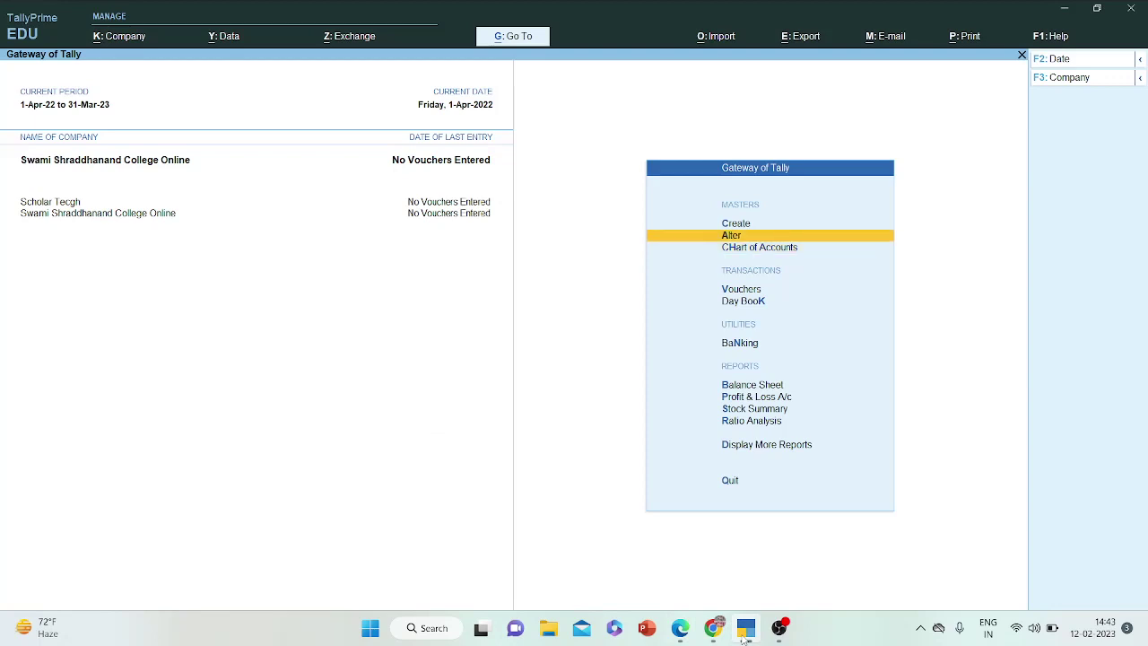
{"action": "key", "text": "Up"}
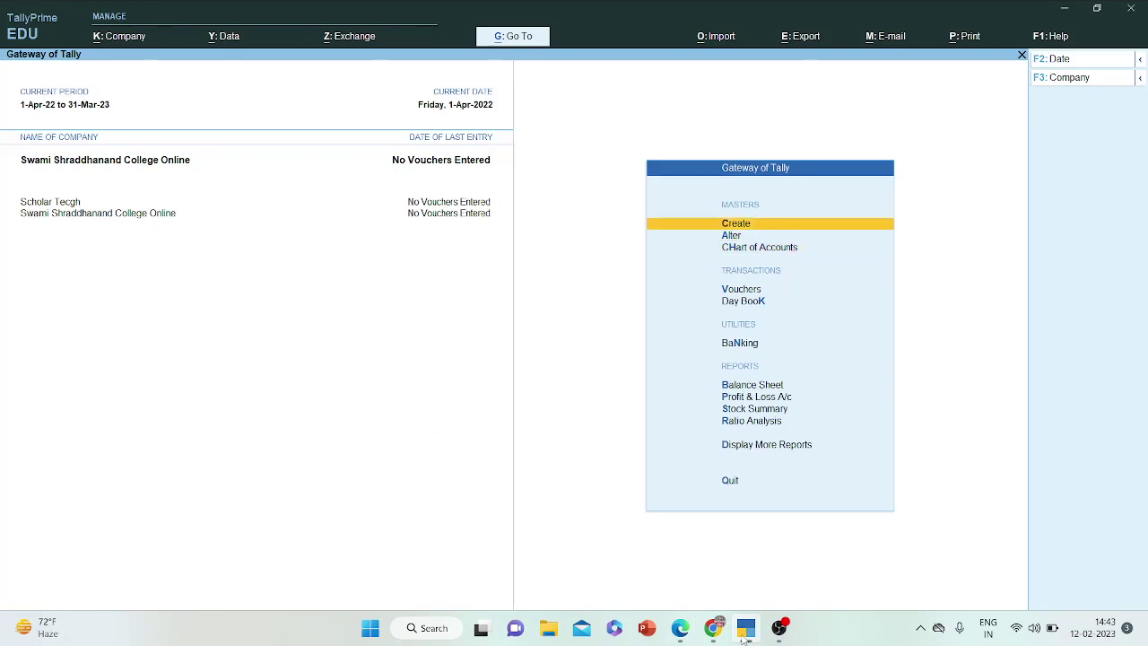
{"action": "key", "text": "Down"}
{"action": "key", "text": "Return"}
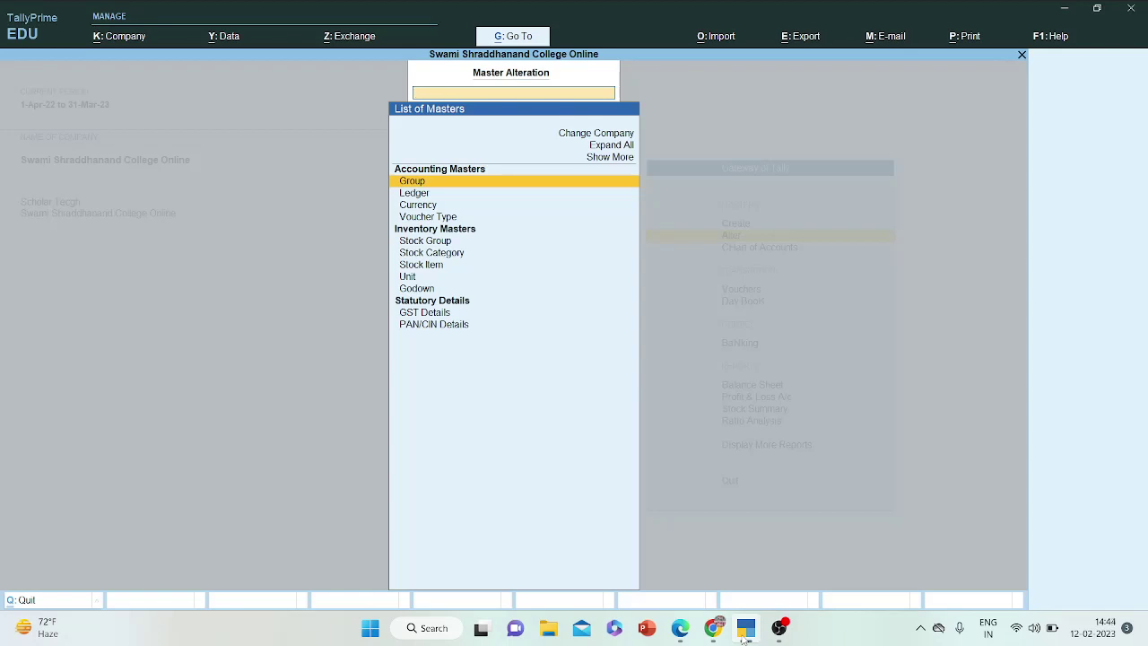
{"action": "key", "text": "Down"}
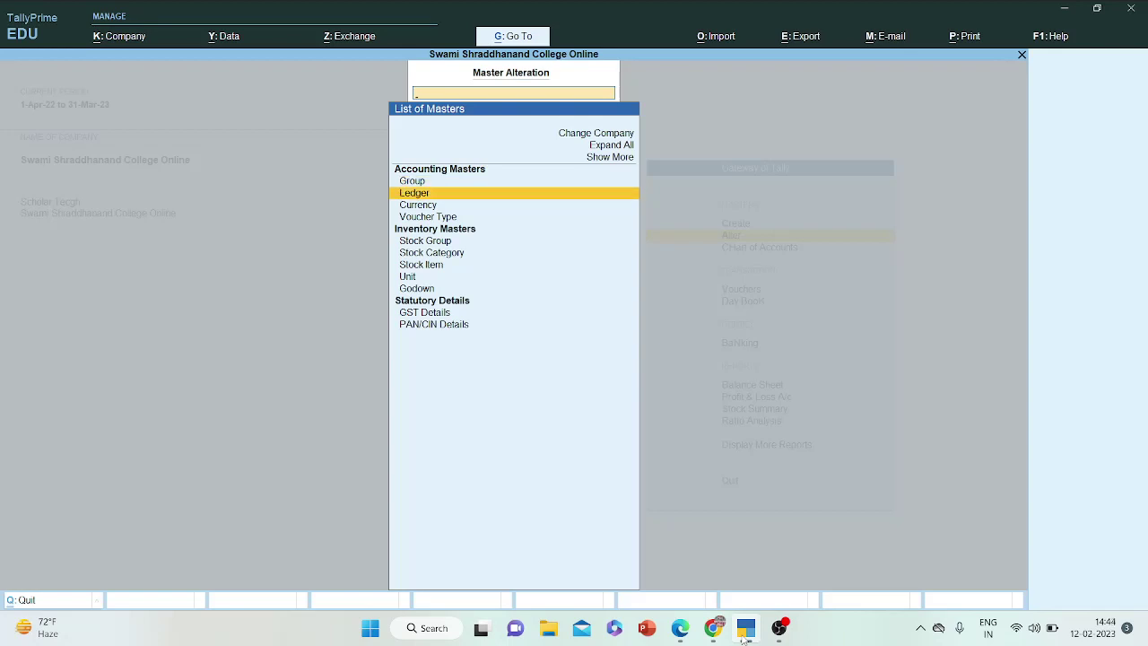
{"action": "key", "text": "Return"}
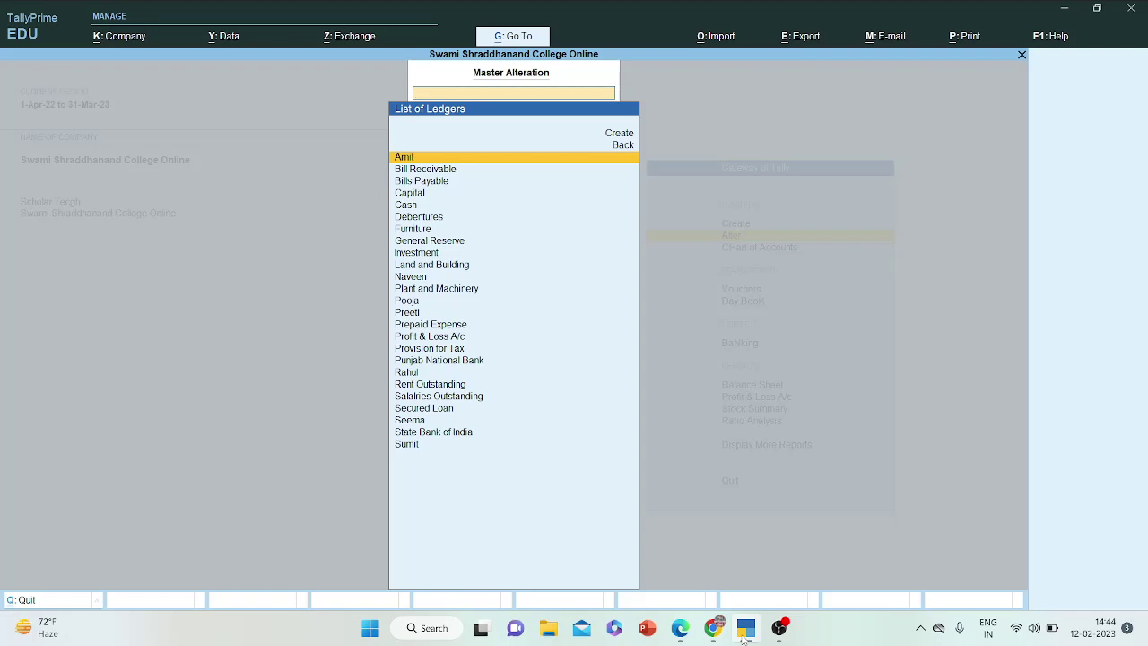
{"action": "type", "text": "Pro"}
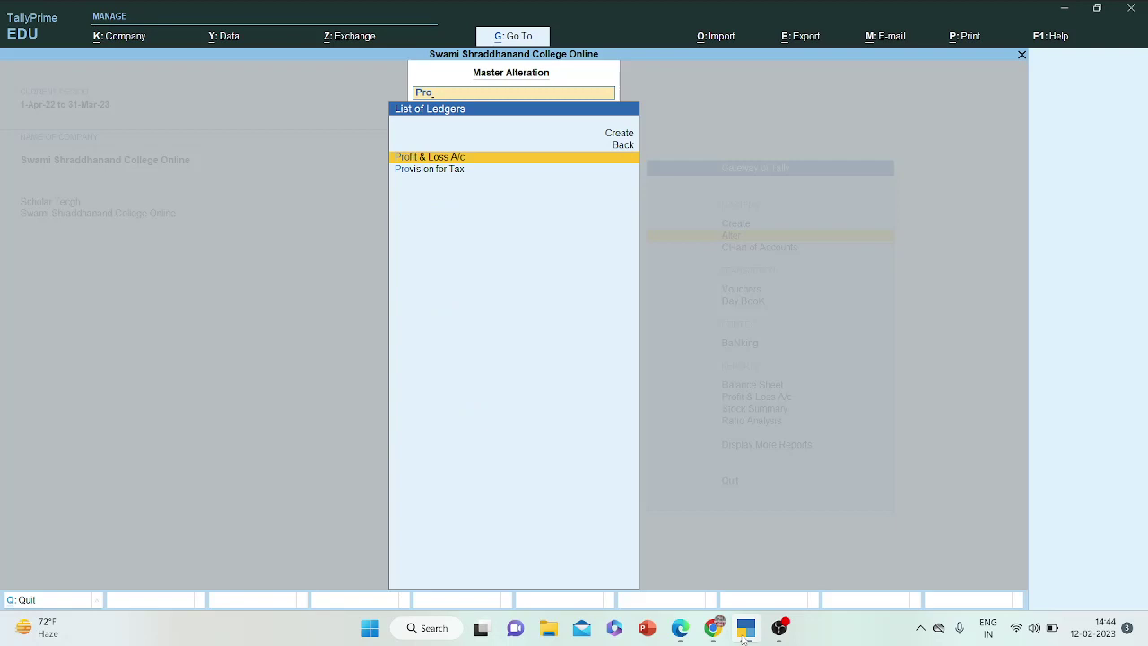
{"action": "key", "text": "Return"}
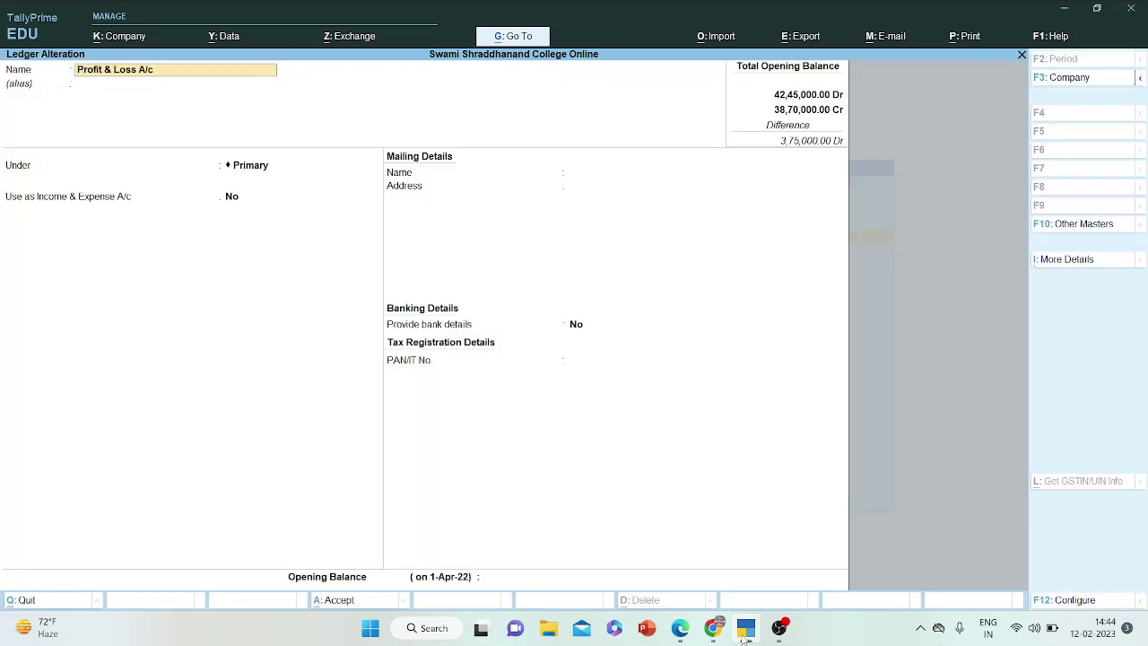
- Check the profit and loss amount in the exercise PDF and save the Profit & Loss A/c ledger in TallyPrime with opening balance 8,00,000 Cr
{"action": "key", "text": "Return"}
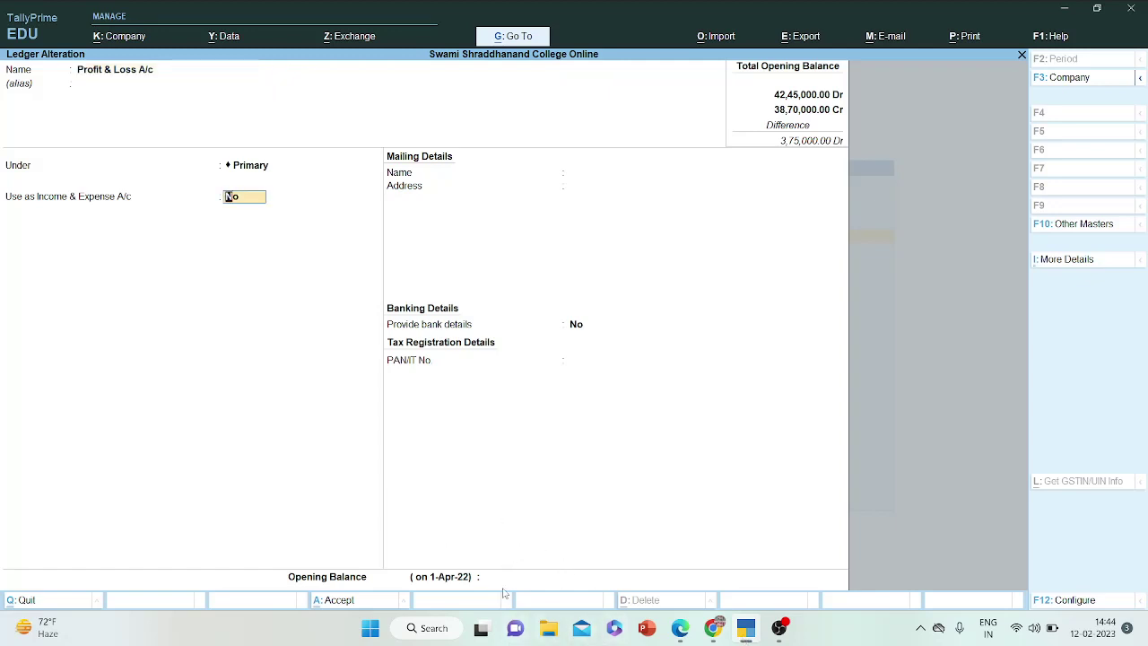
{"action": "key", "text": "Return"}
{"action": "key", "text": "Return"}
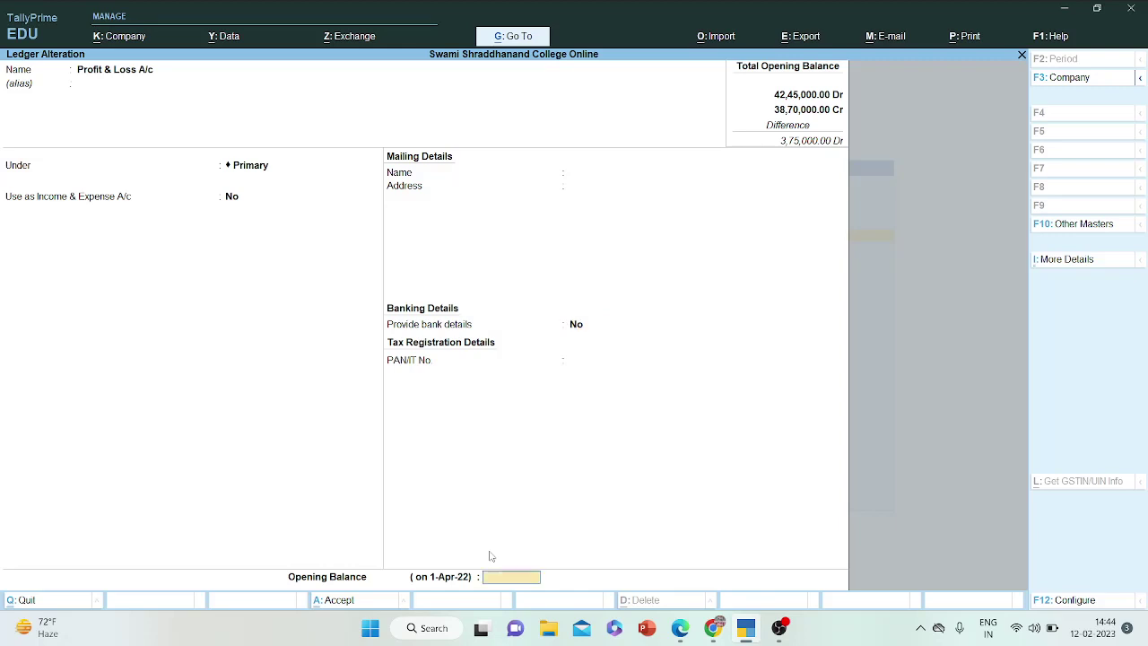
{"action": "left_click", "coordinate": [682, 630]}
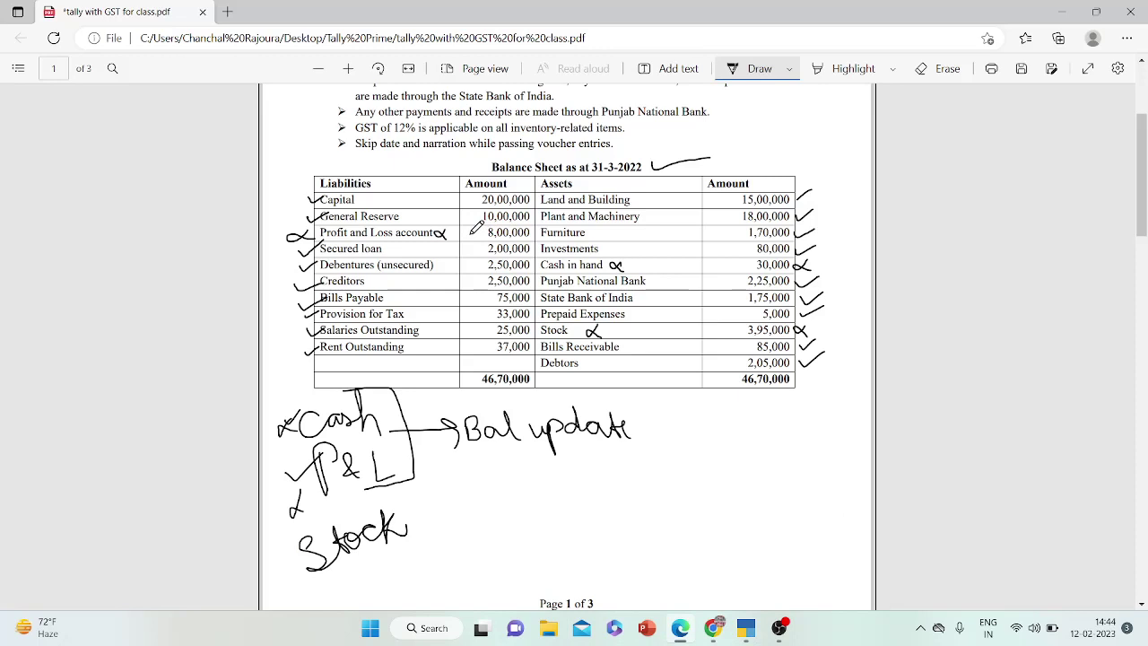
{"action": "left_click_drag", "start_coordinate": [470, 231], "coordinate": [484, 226]}
{"action": "left_click", "coordinate": [745, 632]}
{"action": "type", "text": "80"}
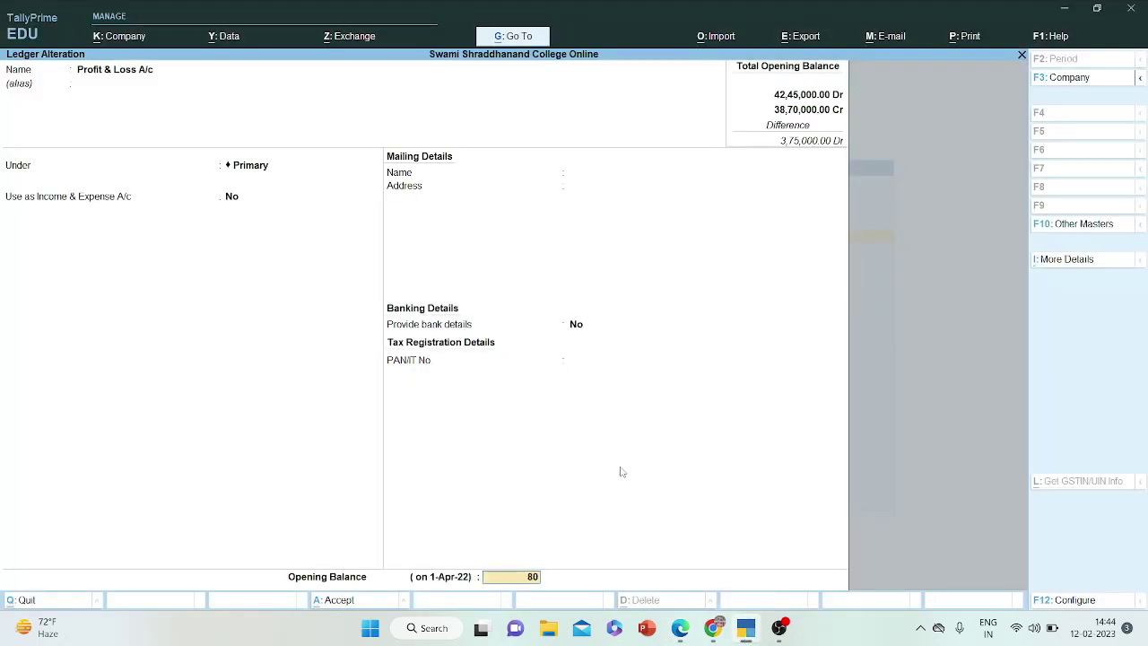
{"action": "type", "text": "0000"}
{"action": "key", "text": "Return"}
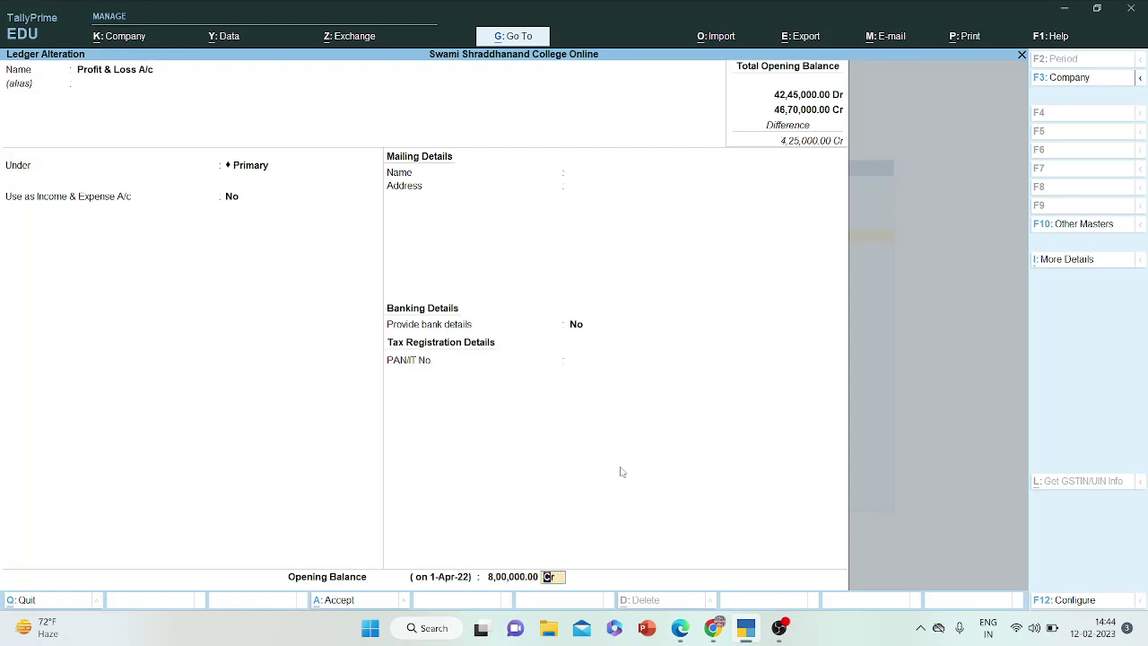
{"action": "key", "text": "Return"}
{"action": "key", "text": "Return"}
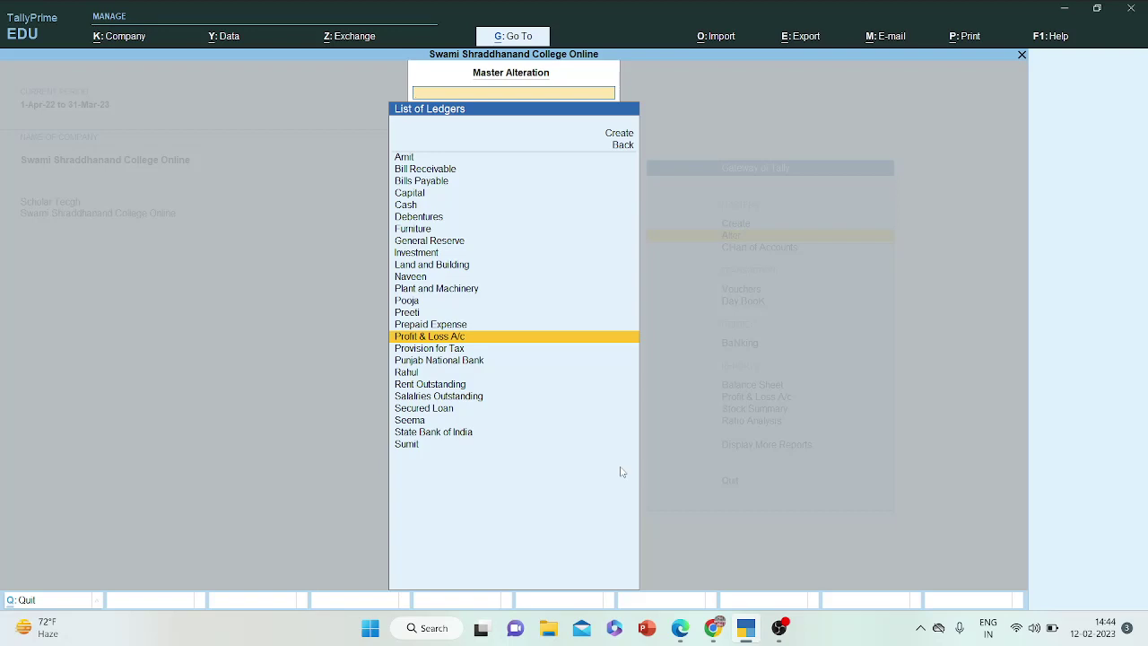
{"action": "key", "text": "Escape"}
{"action": "key", "text": "Escape"}
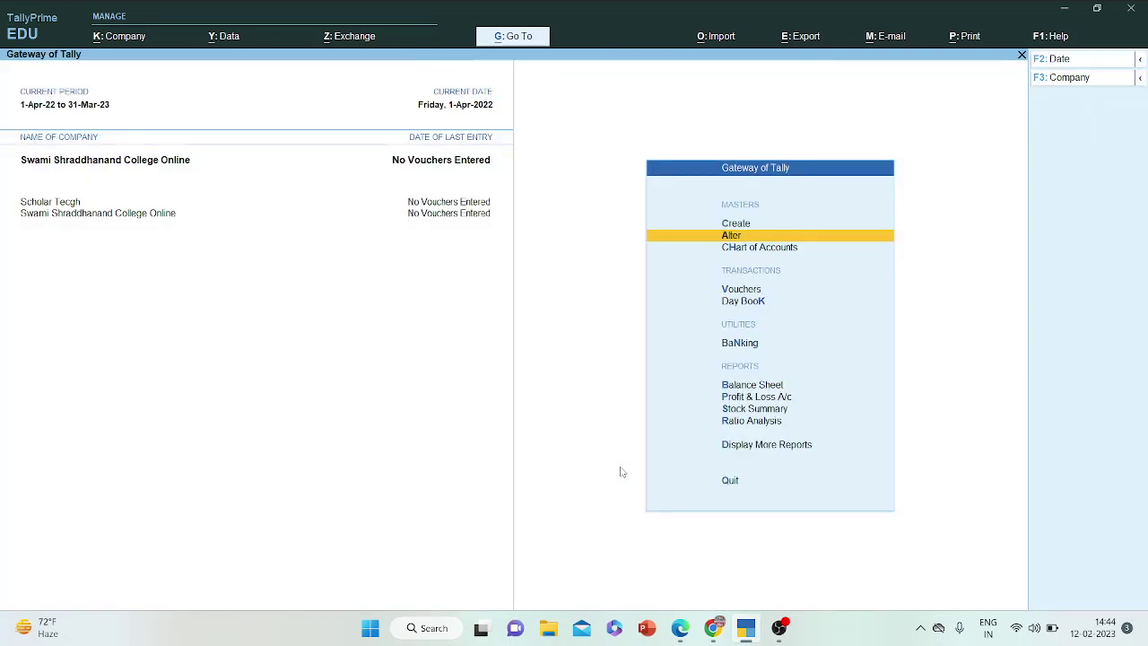
- Open the Cash ledger for alteration
{"action": "key", "text": "Up"}
{"action": "key", "text": "Down"}
{"action": "key", "text": "Return"}
{"action": "key", "text": "Down"}
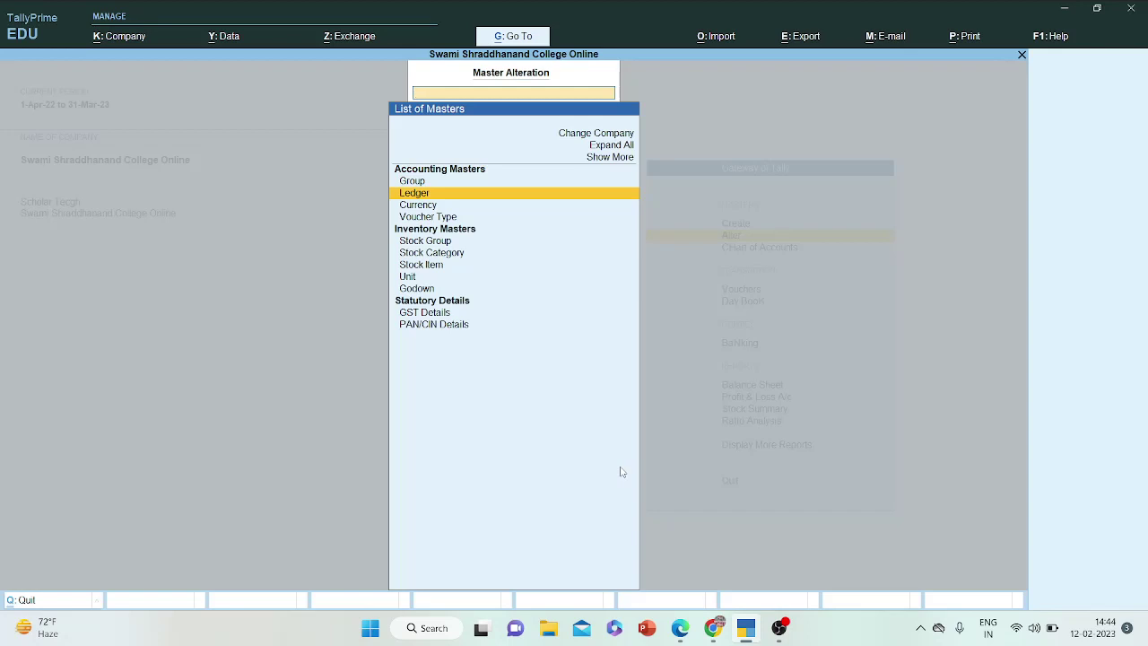
{"action": "key", "text": "Return"}
{"action": "type", "text": "C"}
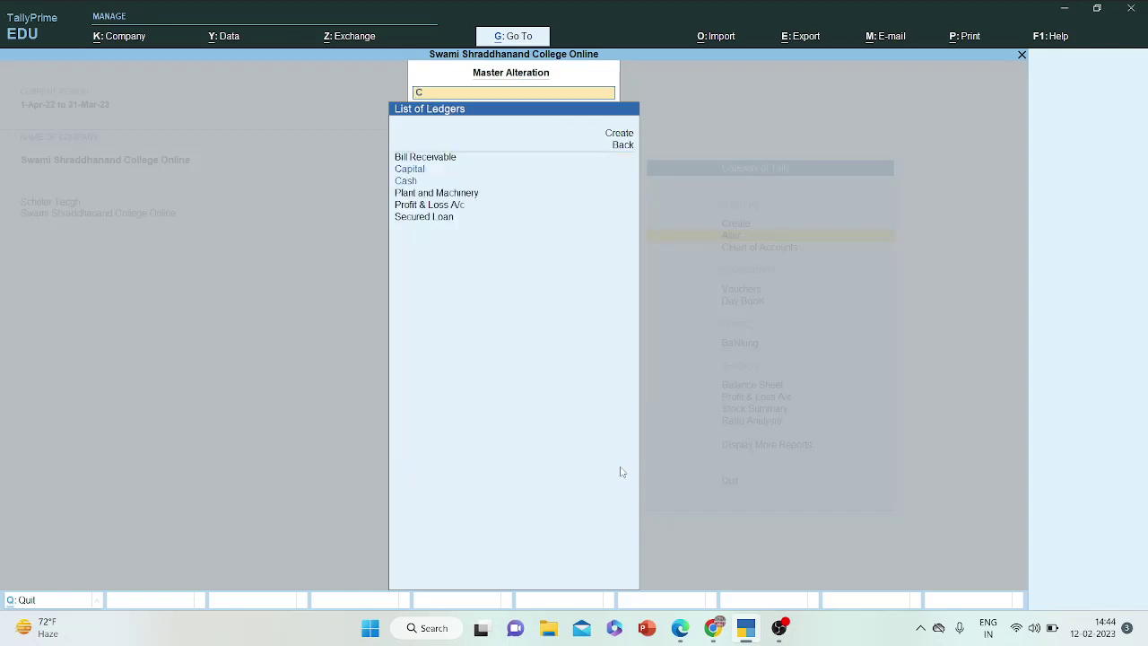
{"action": "type", "text": "ash"}
{"action": "key", "text": "Return"}
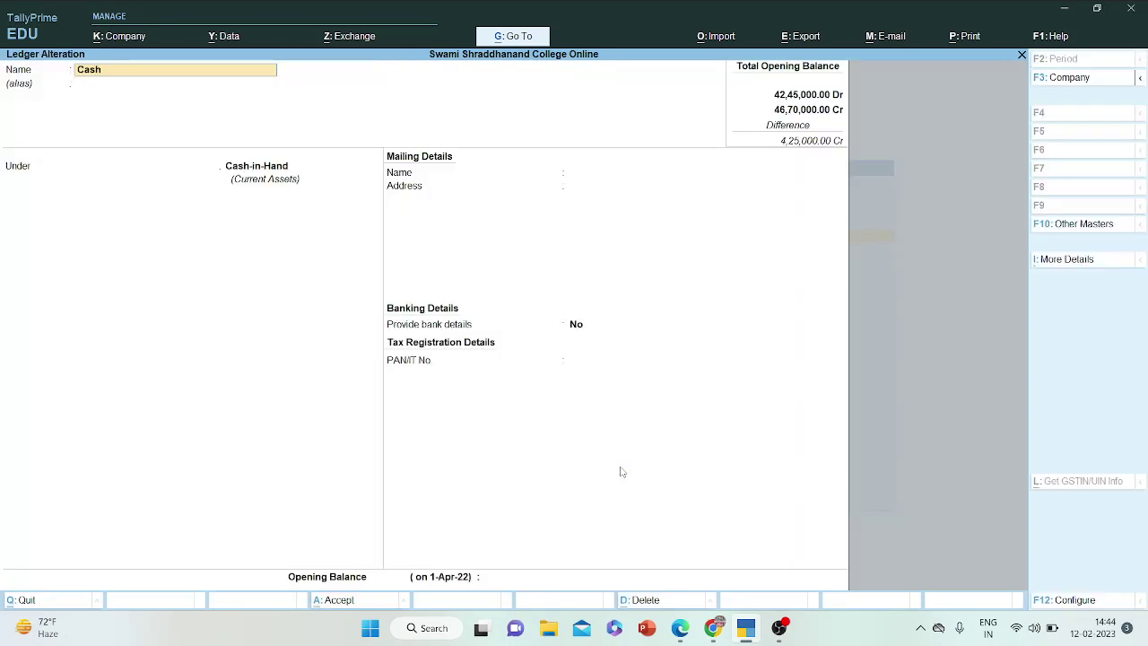
- Advance to the Cash ledger's opening balance and tick the cash in hand amount in the exercise PDF
{"action": "key", "text": "Return"}
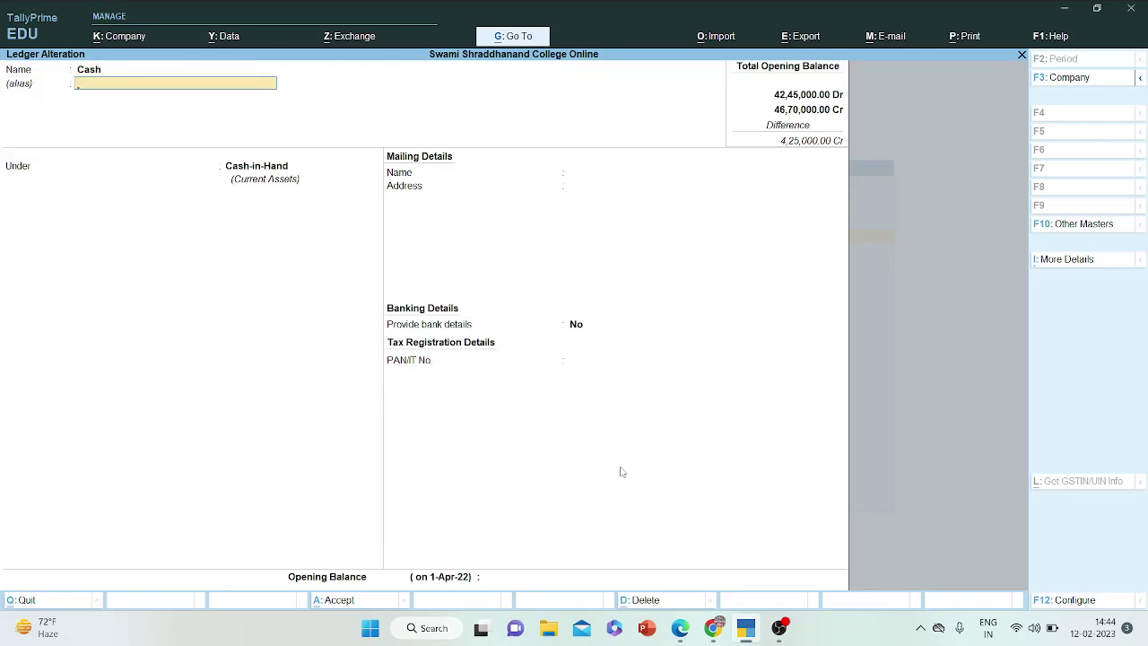
{"action": "key", "text": "Return"}
{"action": "key", "text": "Return"}
{"action": "key", "text": "Return"}
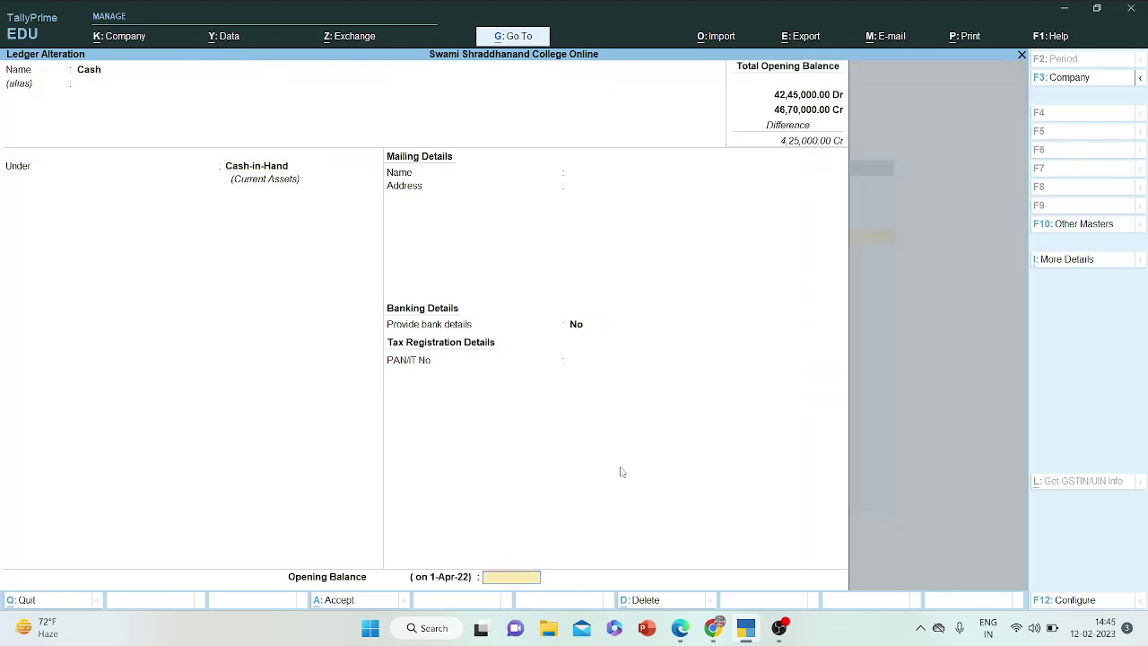
{"action": "left_click", "coordinate": [682, 632]}
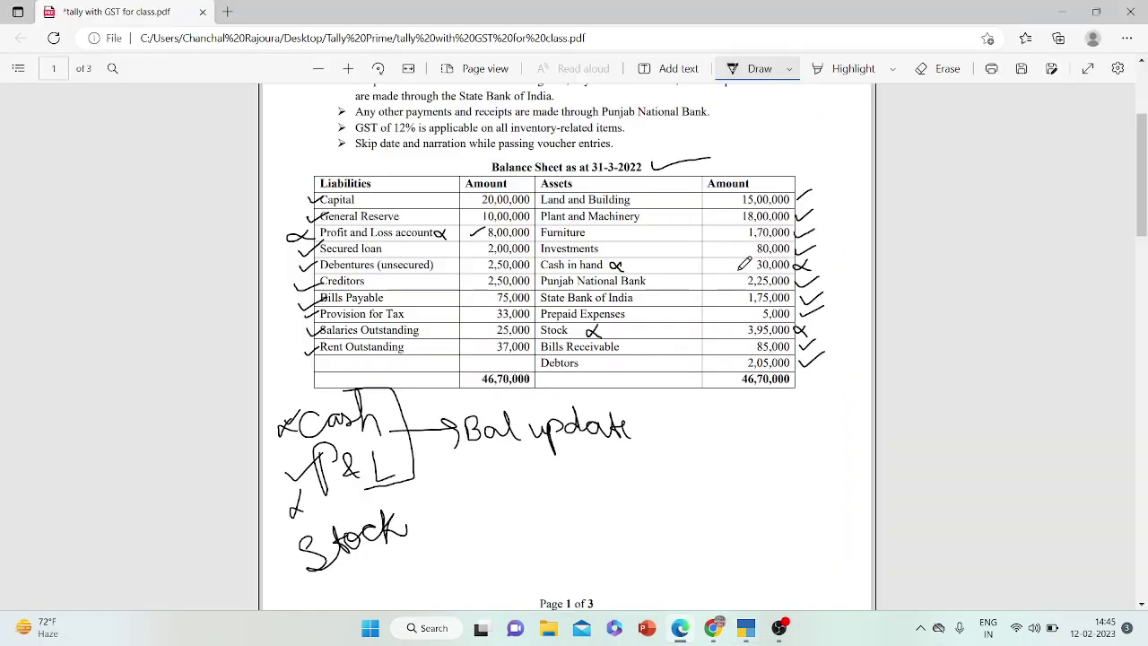
{"action": "left_click_drag", "start_coordinate": [739, 264], "coordinate": [752, 259]}
- Switch back to TallyPrime, save the Cash ledger with opening balance 30,000 Dr and return to the Gateway of Tally
{"action": "left_click", "coordinate": [746, 630]}
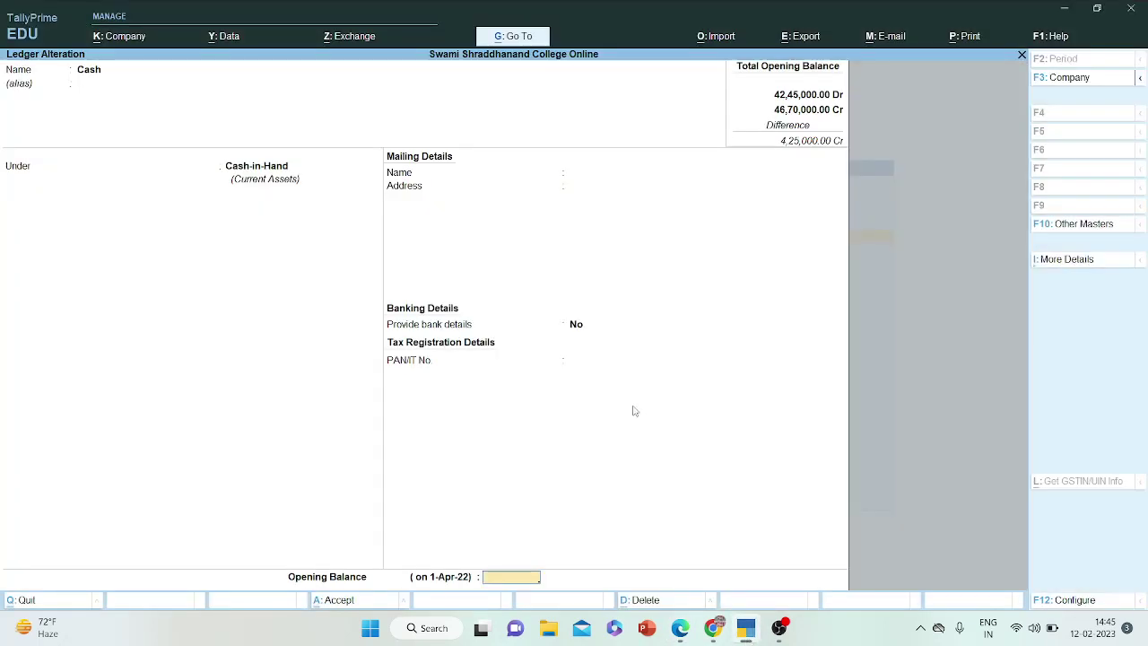
{"action": "type", "text": "30000"}
{"action": "key", "text": "Return"}
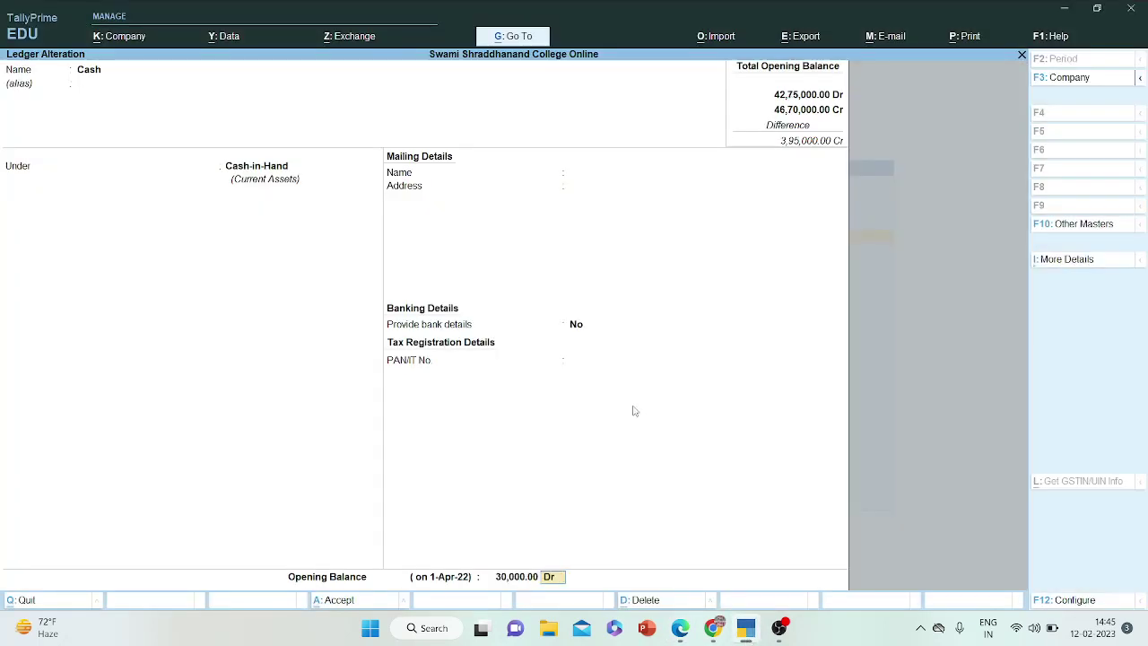
{"action": "key", "text": "Return"}
{"action": "key", "text": "Return"}
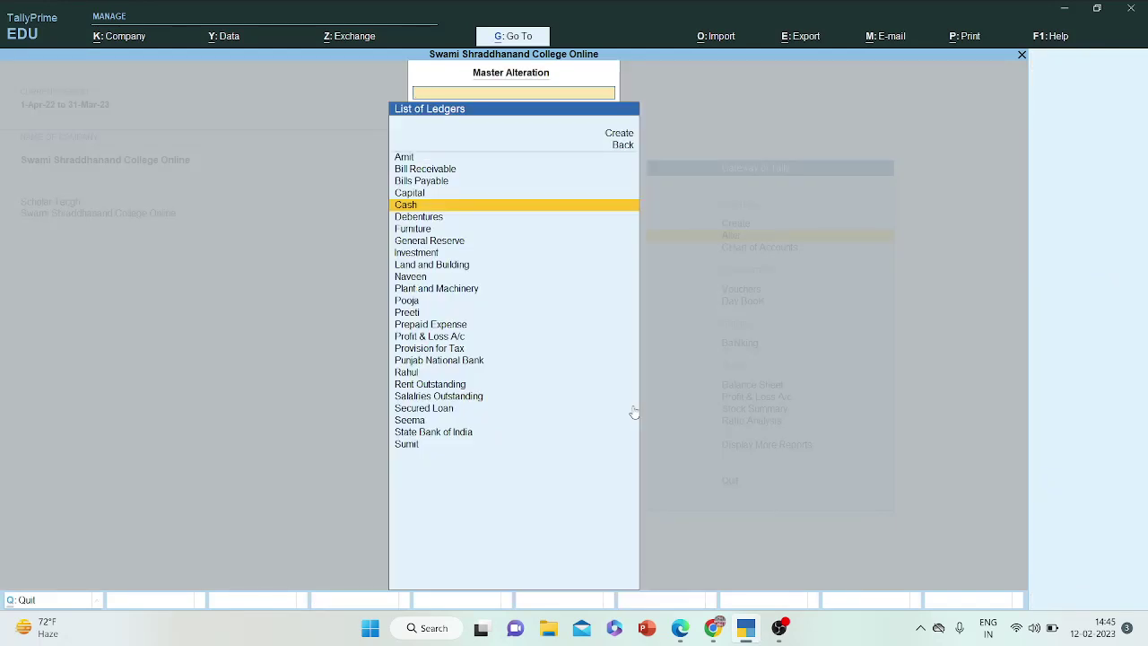
{"action": "key", "text": "Escape"}
{"action": "key", "text": "Escape"}
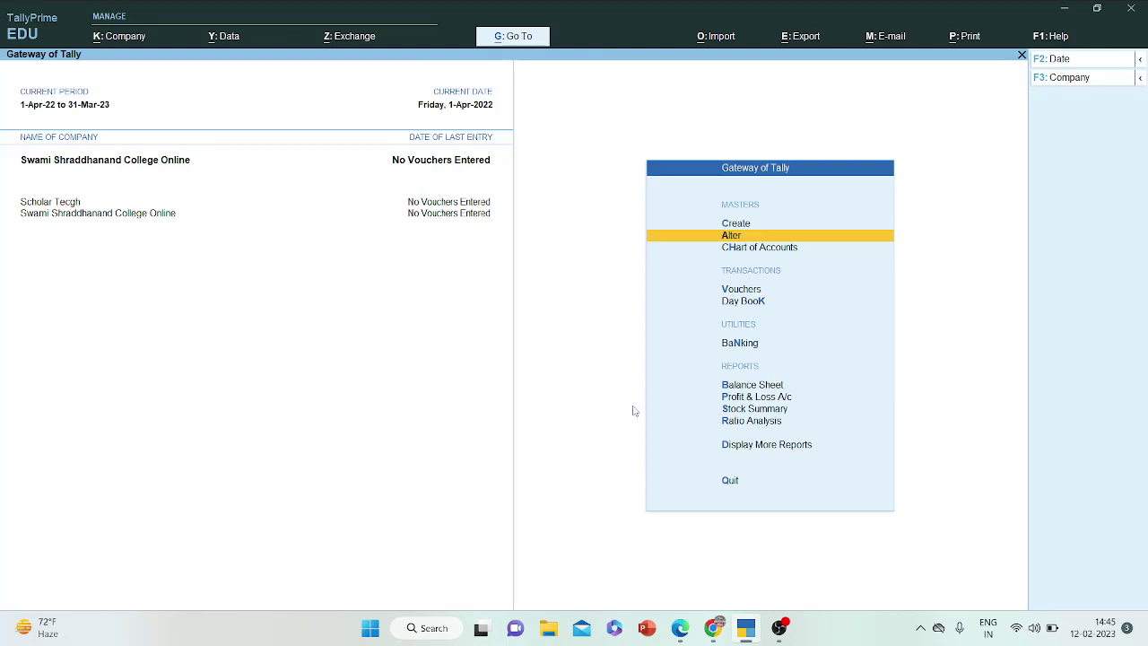
- In the exercise PDF, strike out the marks beside Profit and Loss account and Cash in hand, and draw a line beside Stock
{"action": "left_click", "coordinate": [682, 630]}
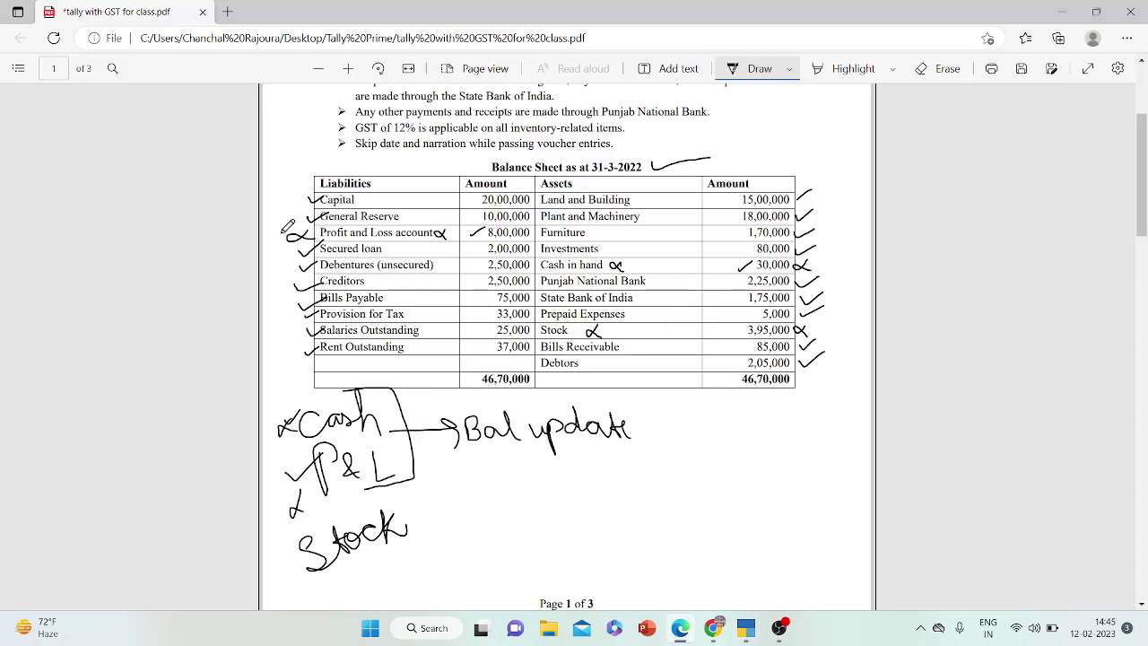
{"action": "mouse_move", "coordinate": [287, 226]}
{"action": "left_mouse_down"}
{"action": "mouse_move", "coordinate": [301, 238]}
{"action": "mouse_move", "coordinate": [316, 231]}
{"action": "left_mouse_up"}
{"action": "left_click_drag", "start_coordinate": [794, 265], "coordinate": [831, 255]}
{"action": "left_click_drag", "start_coordinate": [795, 328], "coordinate": [859, 315]}
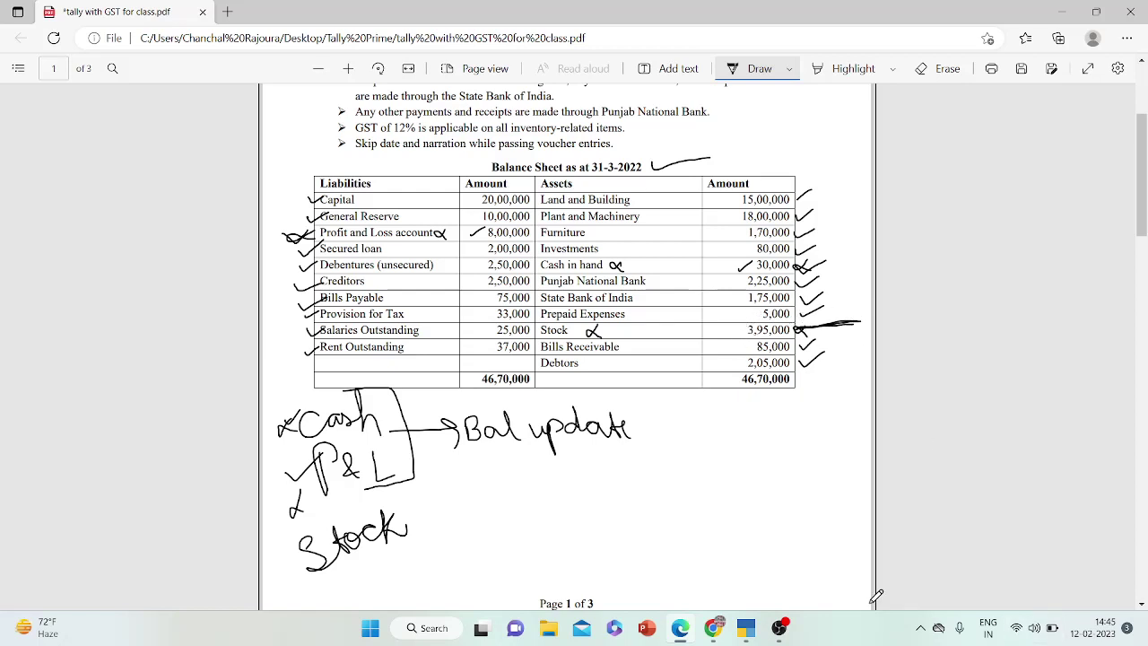
- Switch to TallyPrime, open the Balance Sheet in detailed view and compare it with the balance sheet in the exercise PDF
{"action": "left_click", "coordinate": [747, 631]}
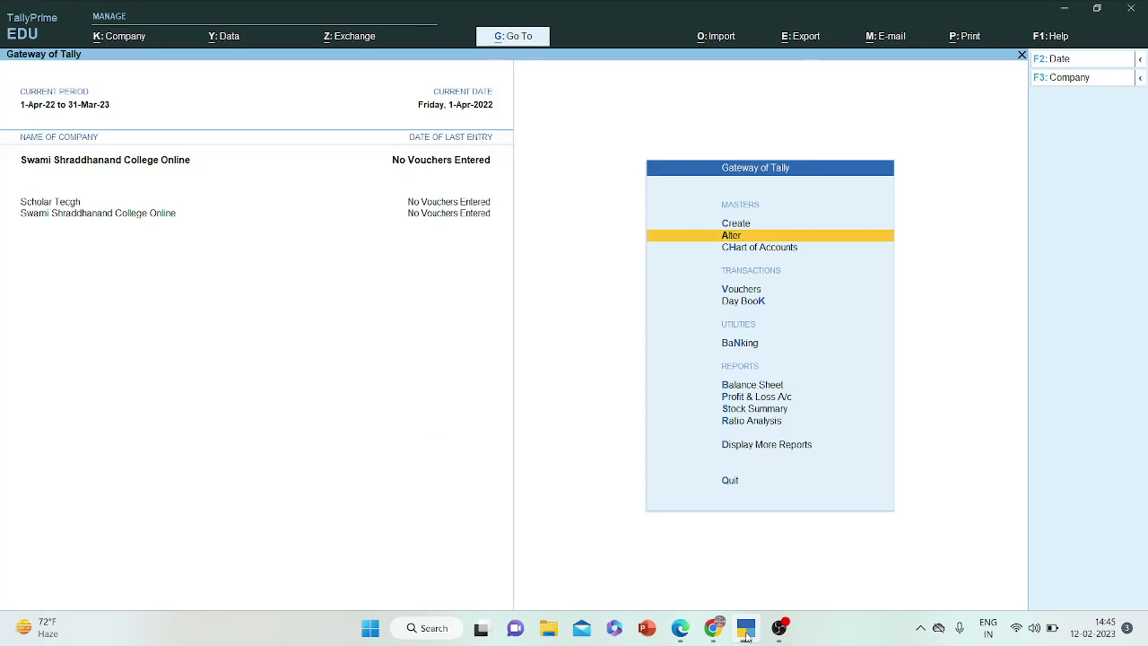
{"action": "key", "text": "Down"}
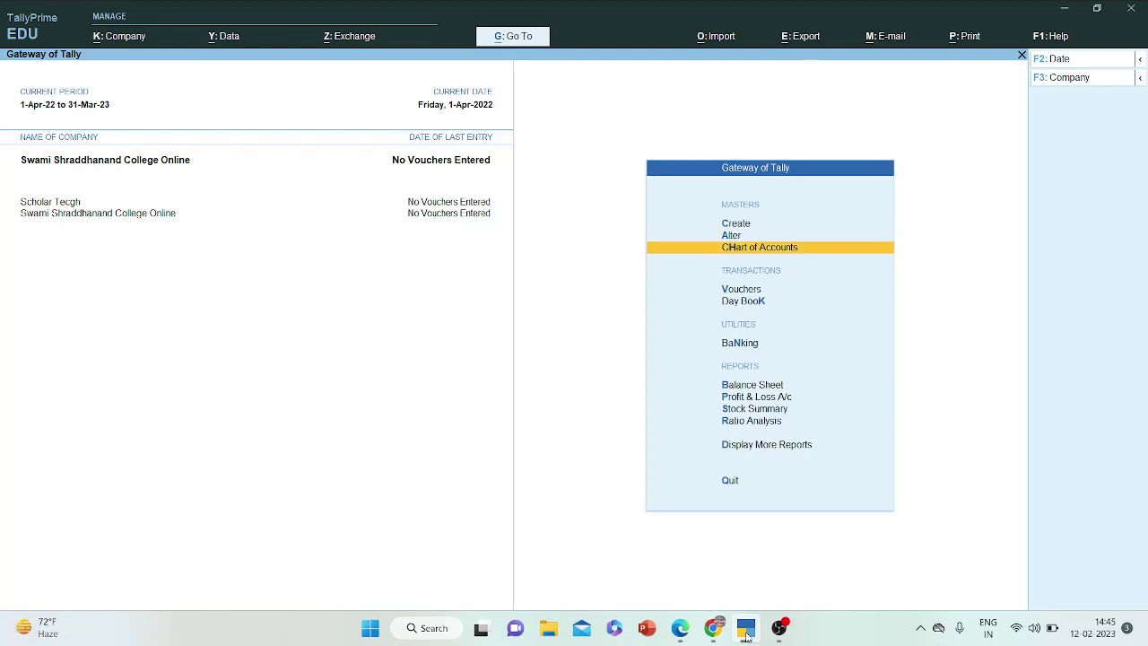
{"action": "key", "text": "Down"}
{"action": "key", "text": "Down"}
{"action": "key", "text": "Down"}
{"action": "key", "text": "Down"}
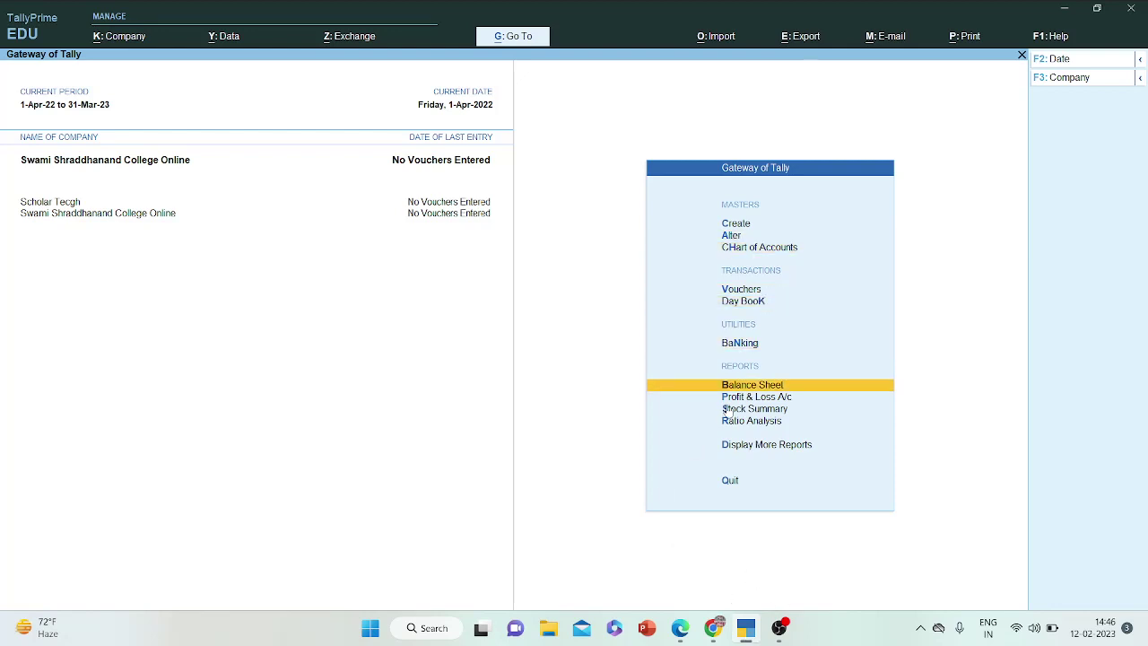
{"action": "left_click", "coordinate": [743, 381]}
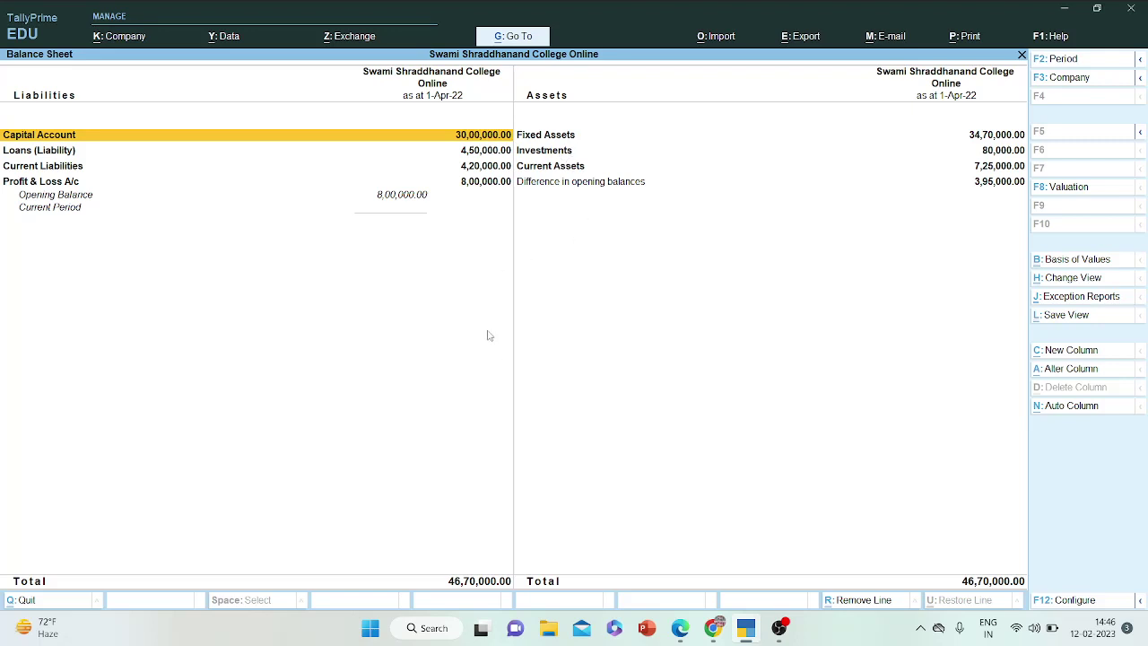
{"action": "key", "text": "alt"}
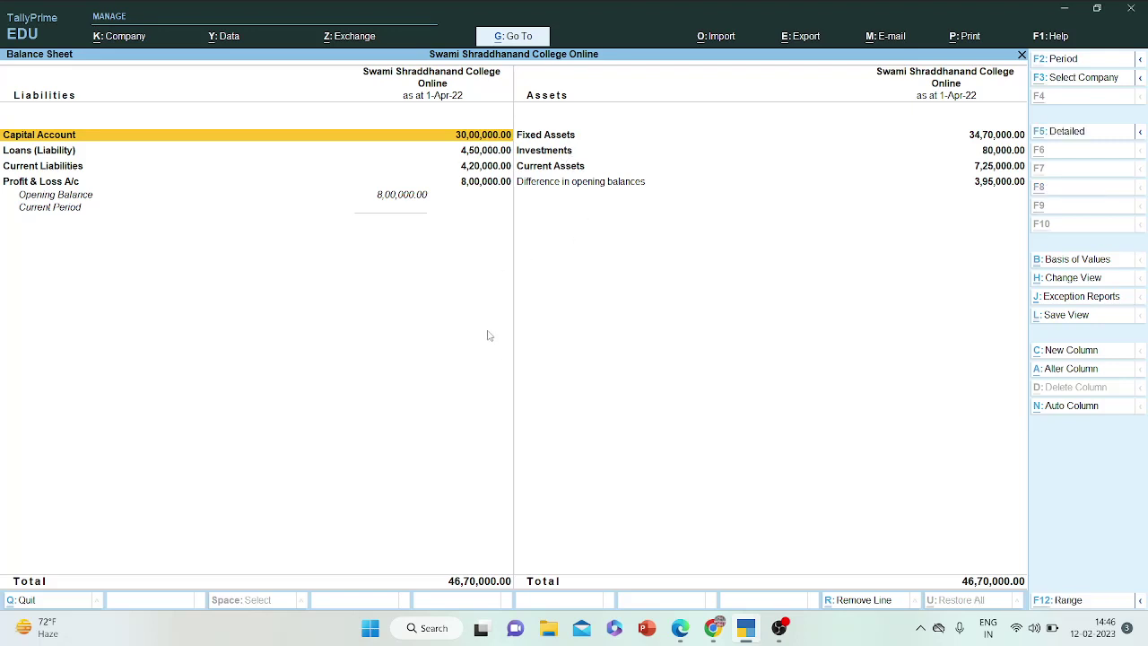
{"action": "key", "text": "alt+F5"}
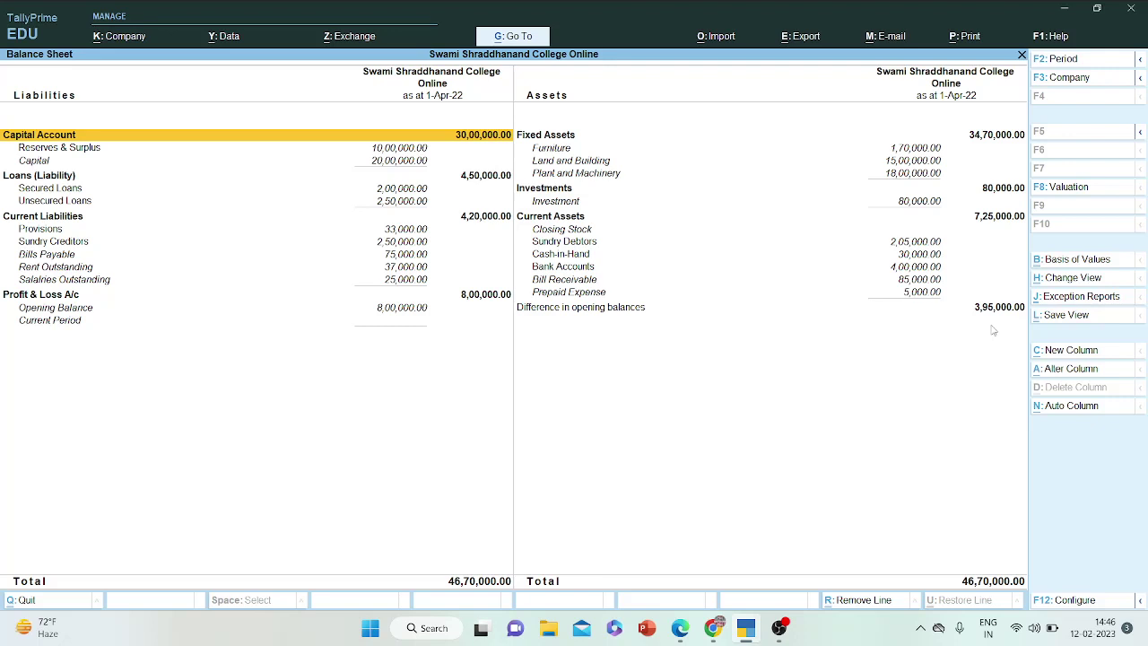
{"action": "left_click", "coordinate": [680, 628]}
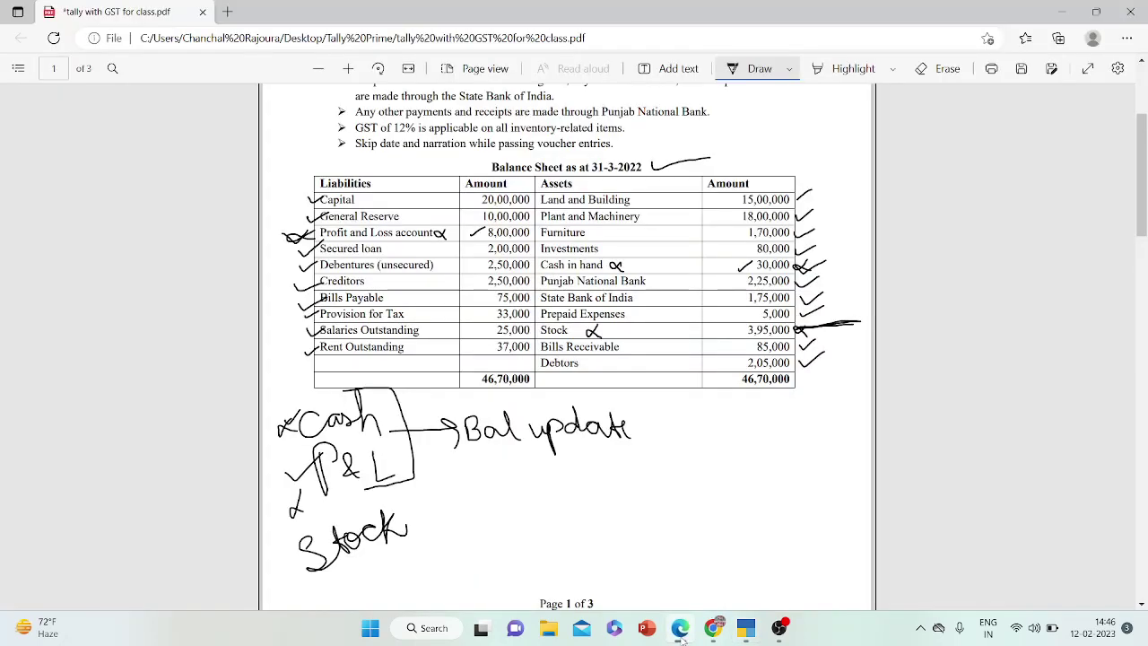
{"action": "left_click", "coordinate": [680, 628]}
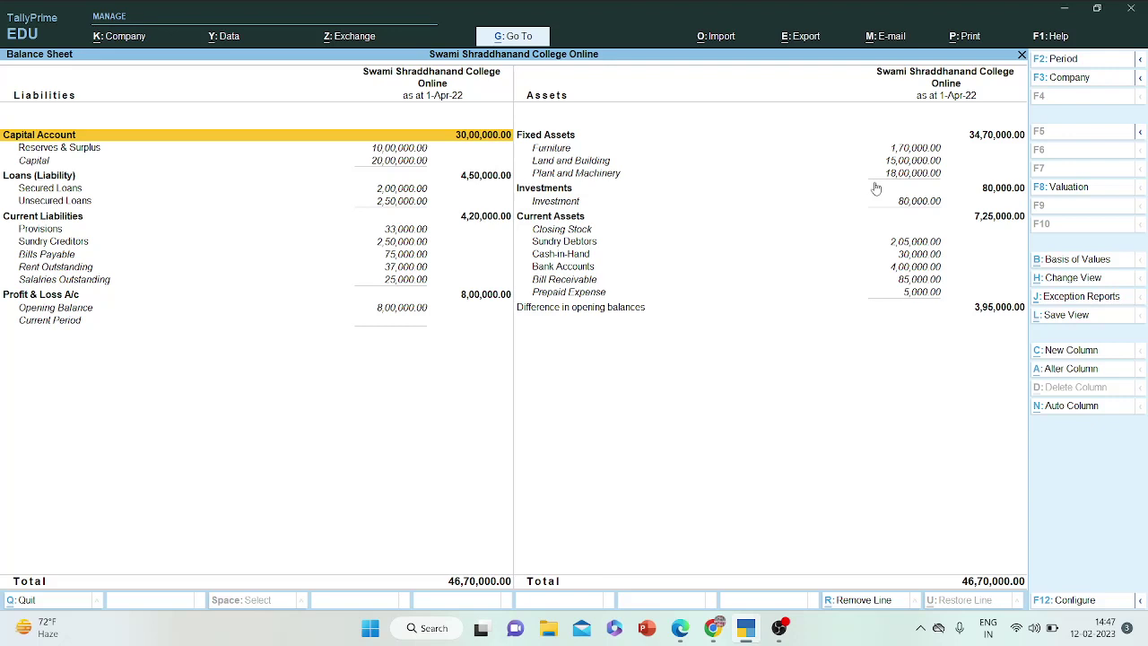
- Leave the Balance Sheet and open the Land and Building ledger for alteration
{"action": "key", "text": "Escape"}
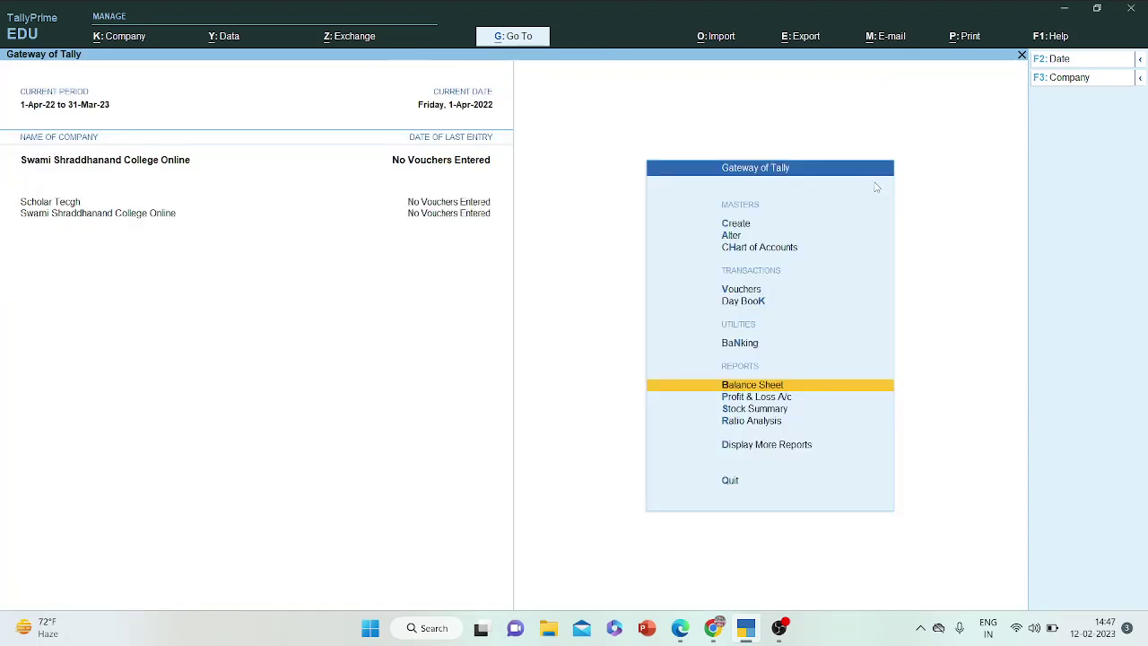
{"action": "key", "text": "Up"}
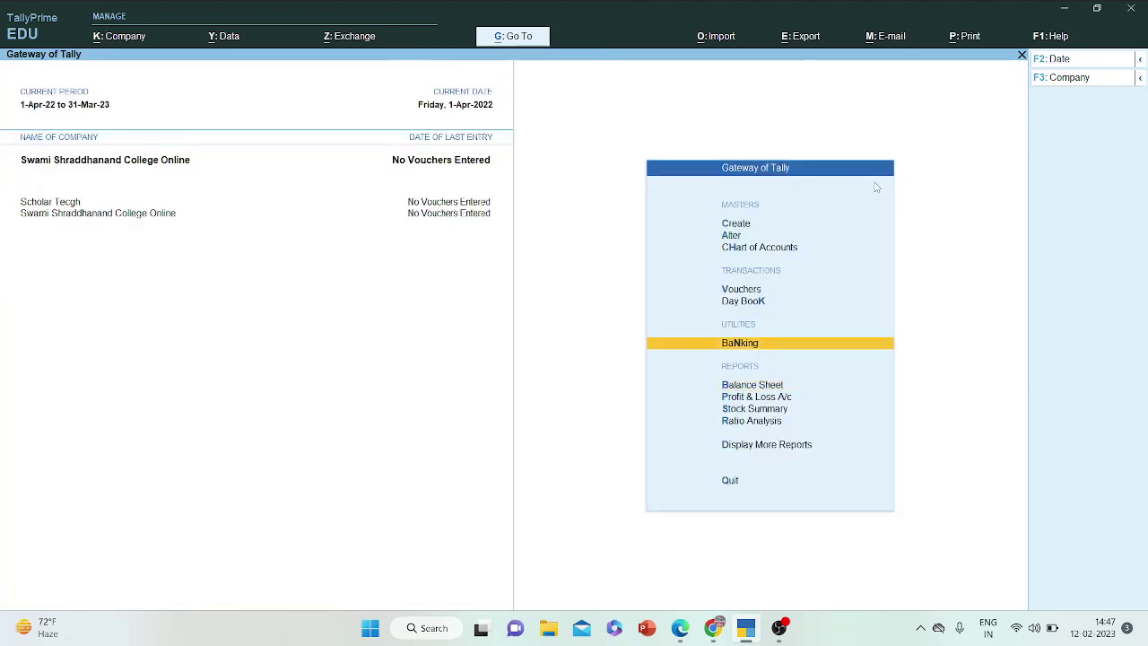
{"action": "key", "text": "Up"}
{"action": "key", "text": "Up"}
{"action": "key", "text": "Up"}
{"action": "key", "text": "Up"}
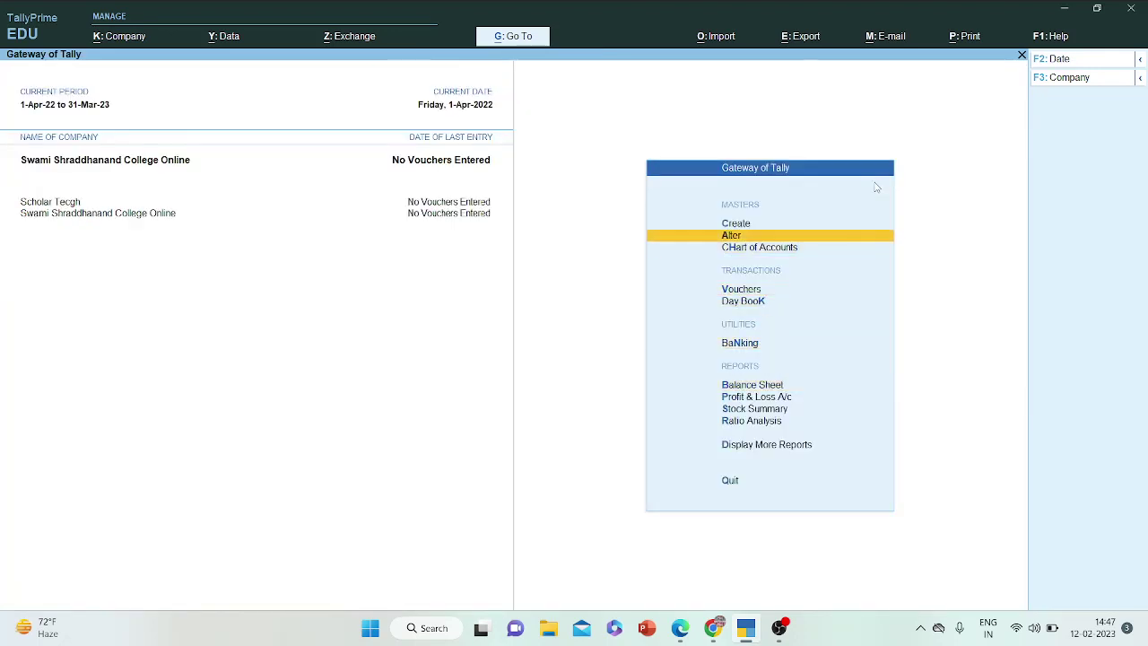
{"action": "key", "text": "Return"}
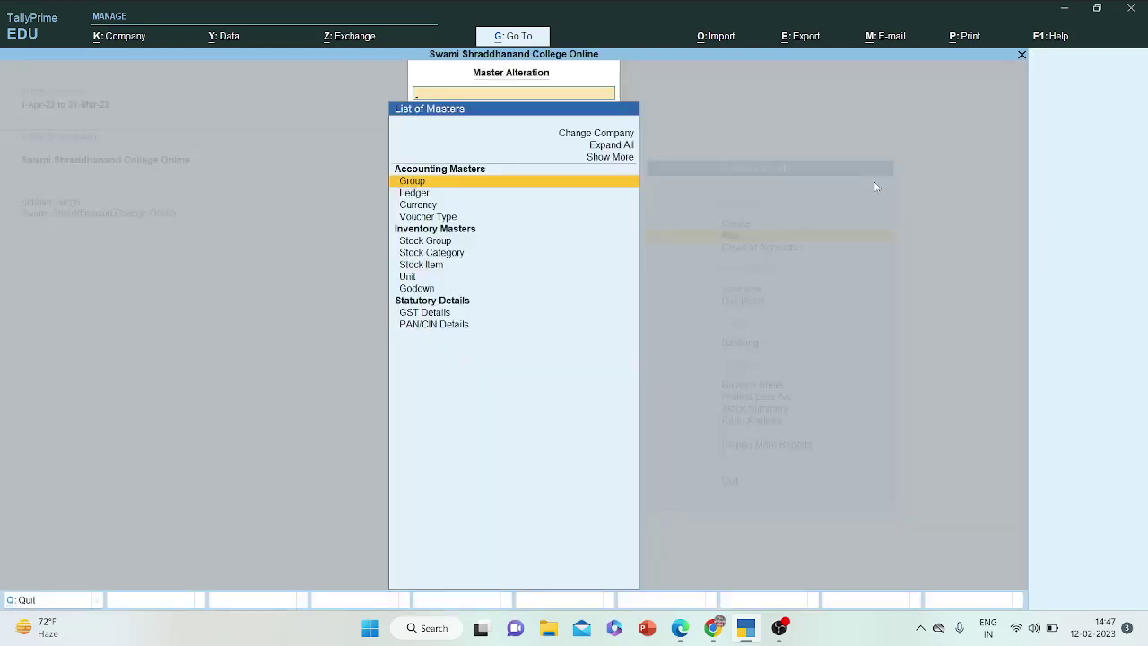
{"action": "key", "text": "Down"}
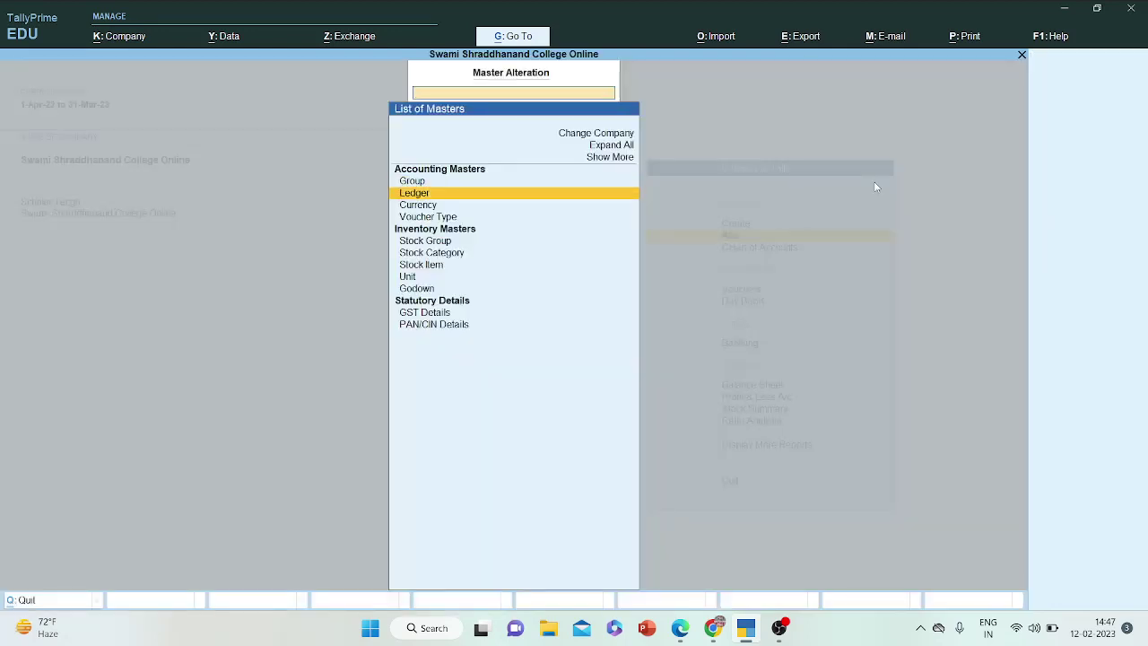
{"action": "key", "text": "Return"}
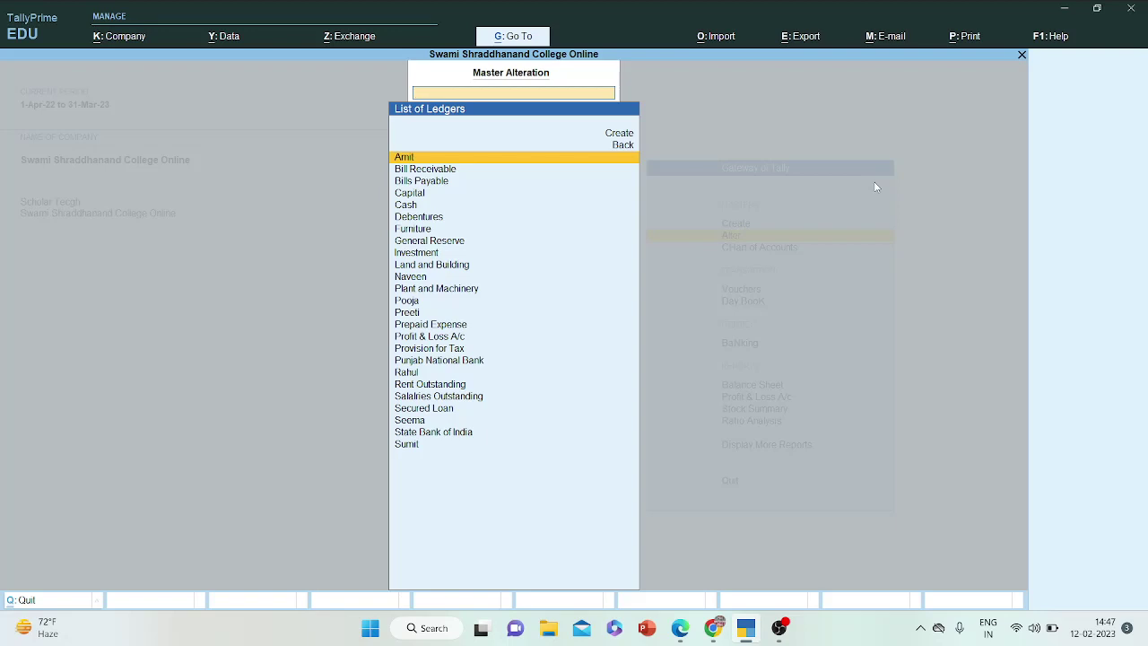
{"action": "type", "text": "Land"}
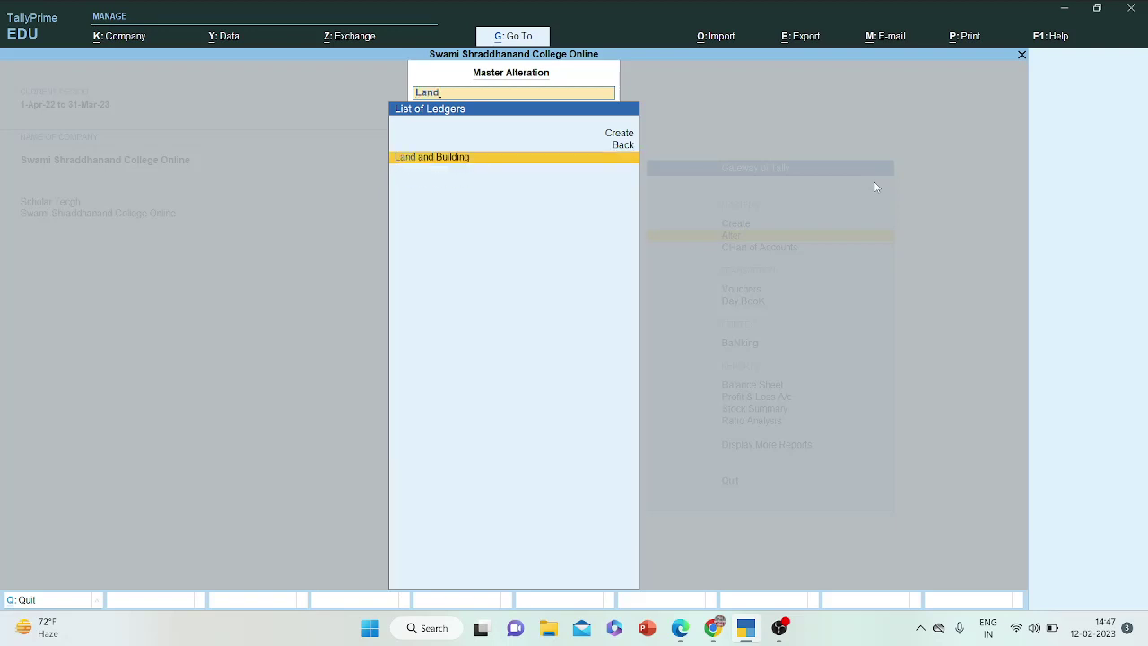
{"action": "key", "text": "Return"}
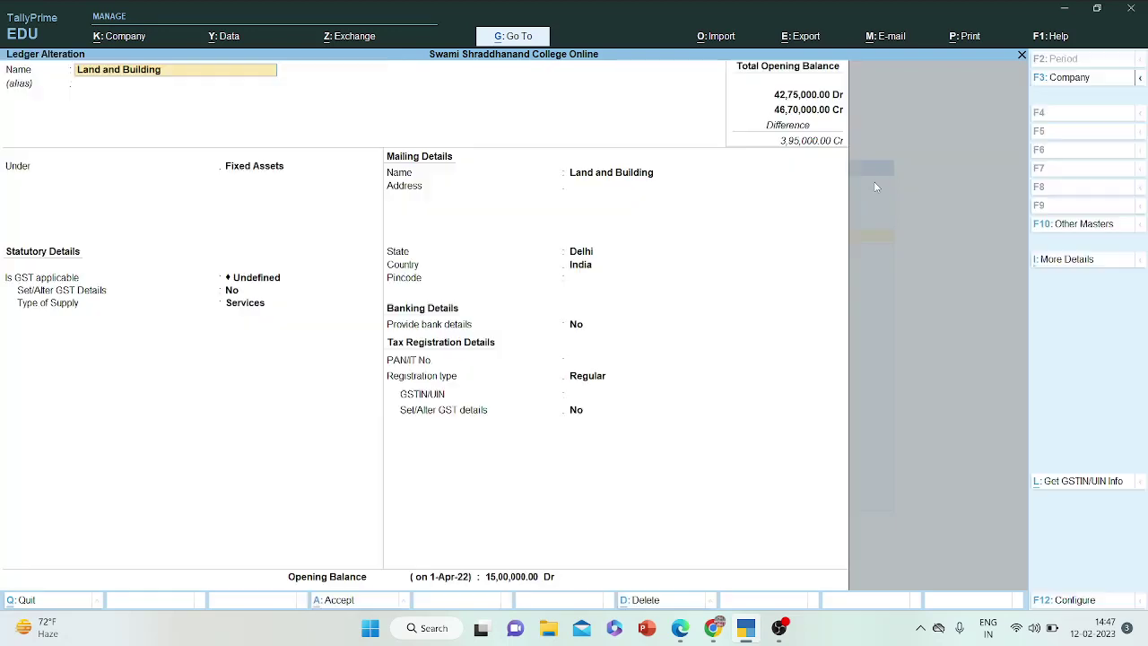
- Review the Land and Building ledger's group, GST, mailing and opening balance details, accept it and return to the Gateway of Tally
{"action": "key", "text": "Return"}
{"action": "key", "text": "Return"}
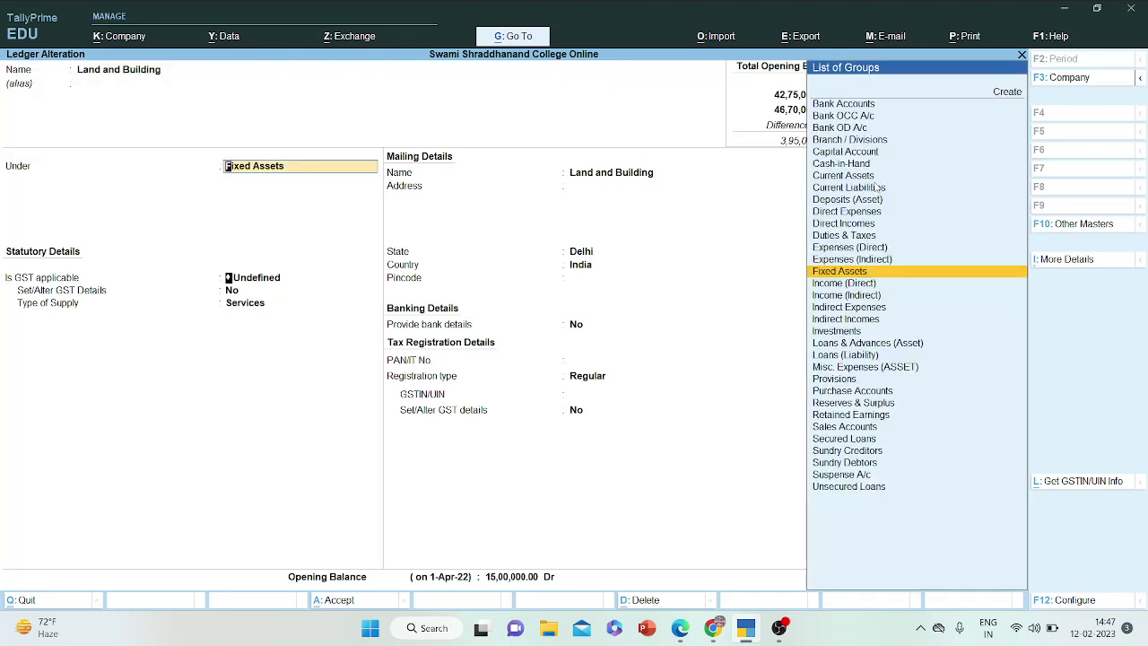
{"action": "key", "text": "Return"}
{"action": "key", "text": "Return"}
{"action": "key", "text": "Return"}
{"action": "key", "text": "Return"}
{"action": "key", "text": "Return"}
{"action": "key", "text": "Return"}
{"action": "key", "text": "Return"}
{"action": "key", "text": "Return"}
{"action": "key", "text": "Return"}
{"action": "key", "text": "Return"}
{"action": "key", "text": "Return"}
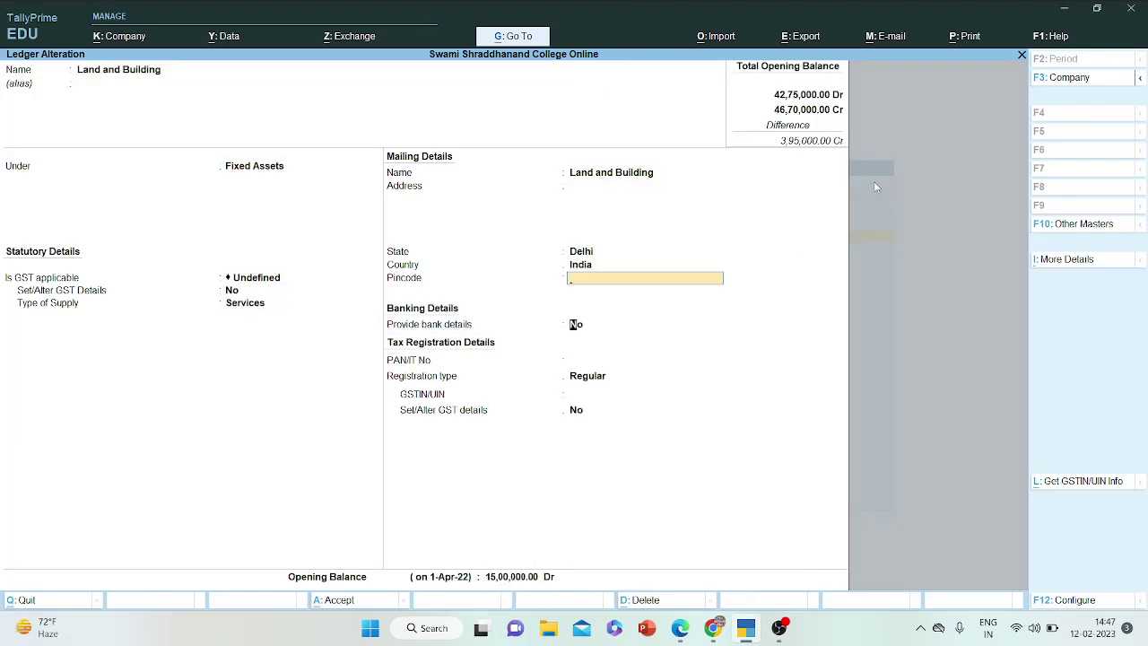
{"action": "key", "text": "Return"}
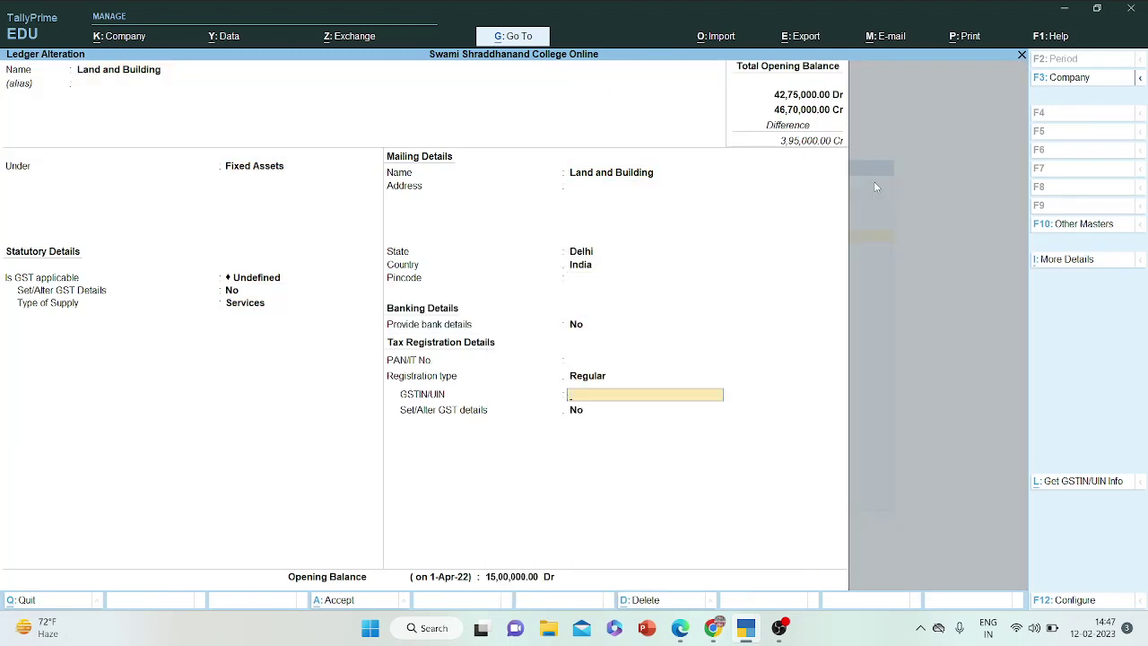
{"action": "key", "text": "Return"}
{"action": "key", "text": "Return"}
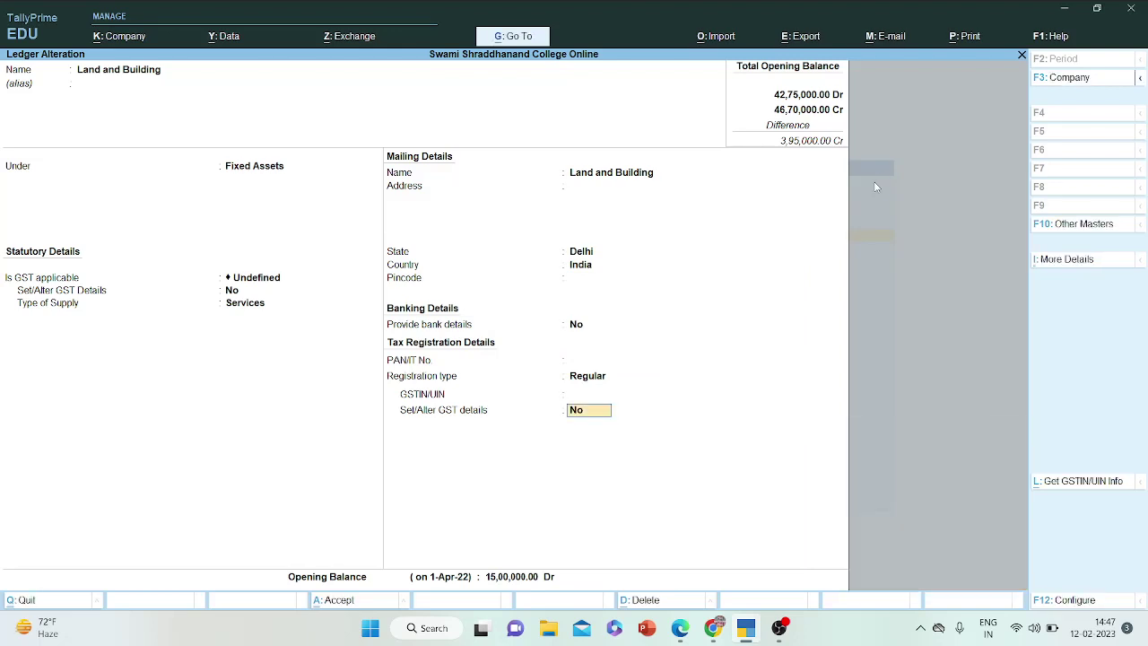
{"action": "key", "text": "Return"}
{"action": "key", "text": "Return"}
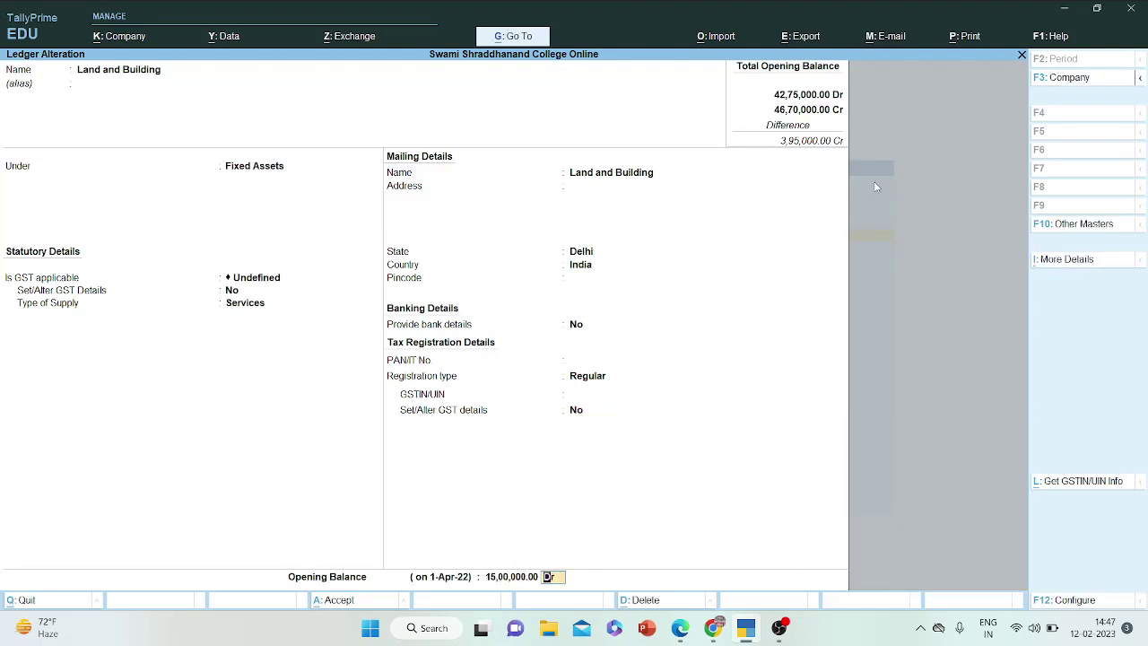
{"action": "key", "text": "Return"}
{"action": "key", "text": "Return"}
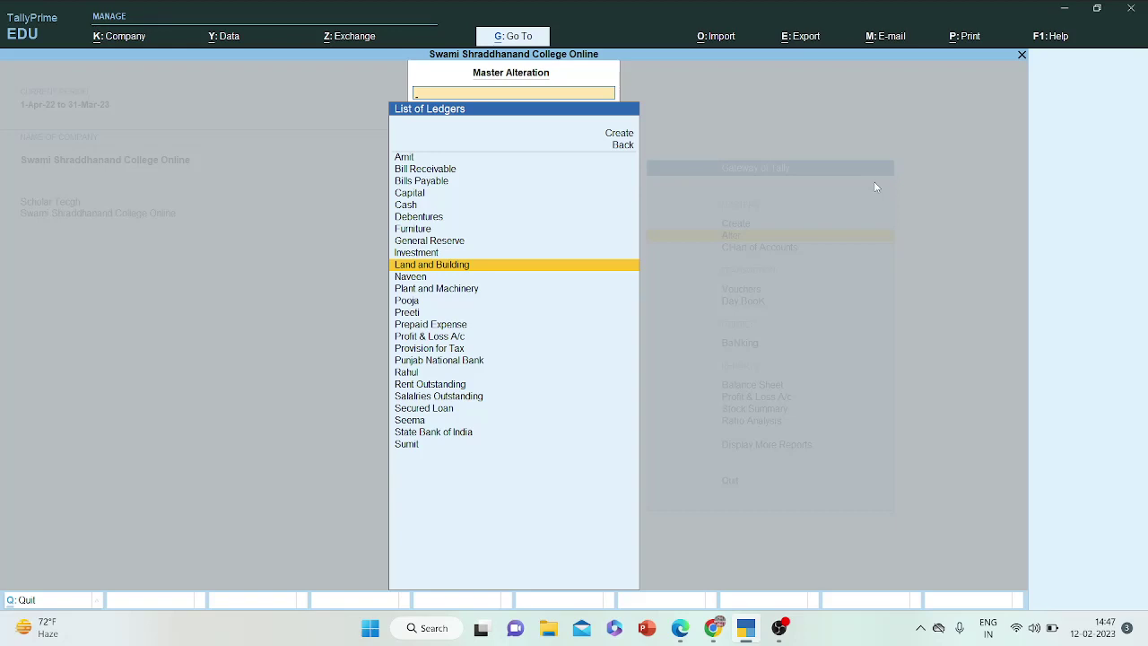
{"action": "key", "text": "Escape"}
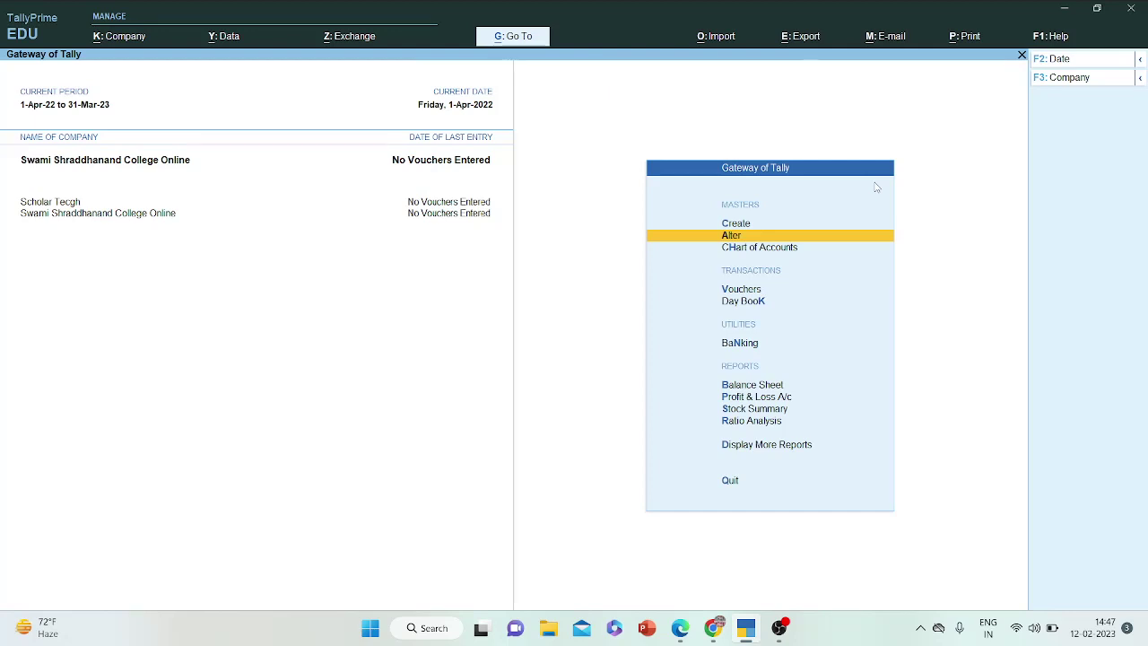
- Switch to the exercise PDF and handwrite "stock item" beside the note about 12% GST on inventory-related items
{"action": "left_click", "coordinate": [681, 629]}
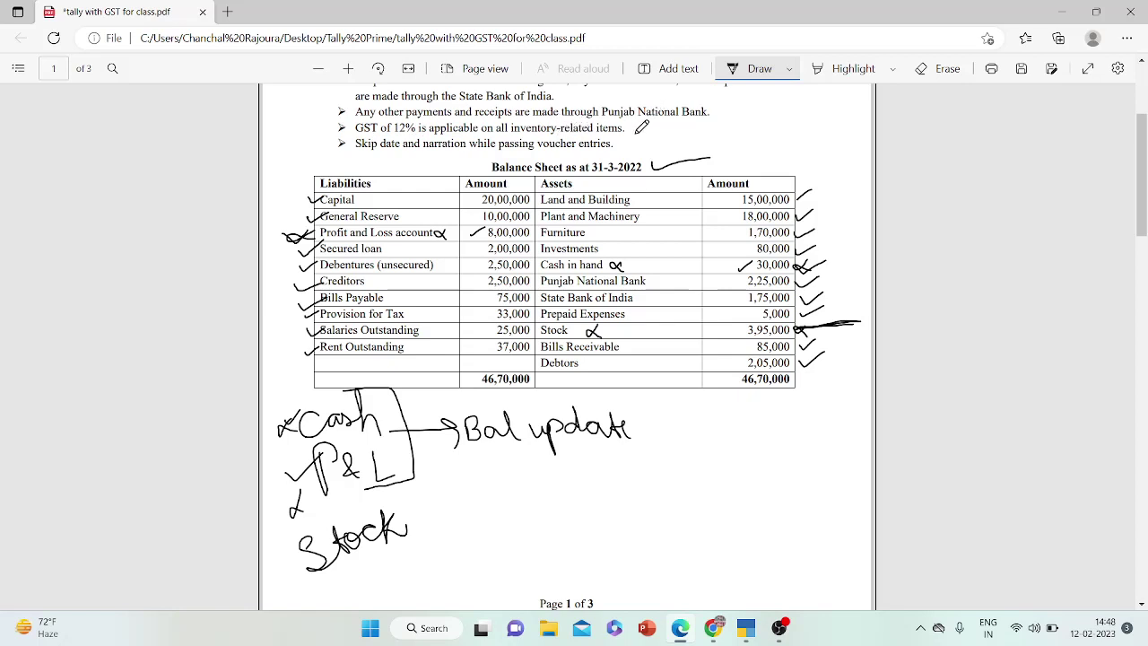
{"action": "left_click_drag", "start_coordinate": [637, 126], "coordinate": [769, 129]}
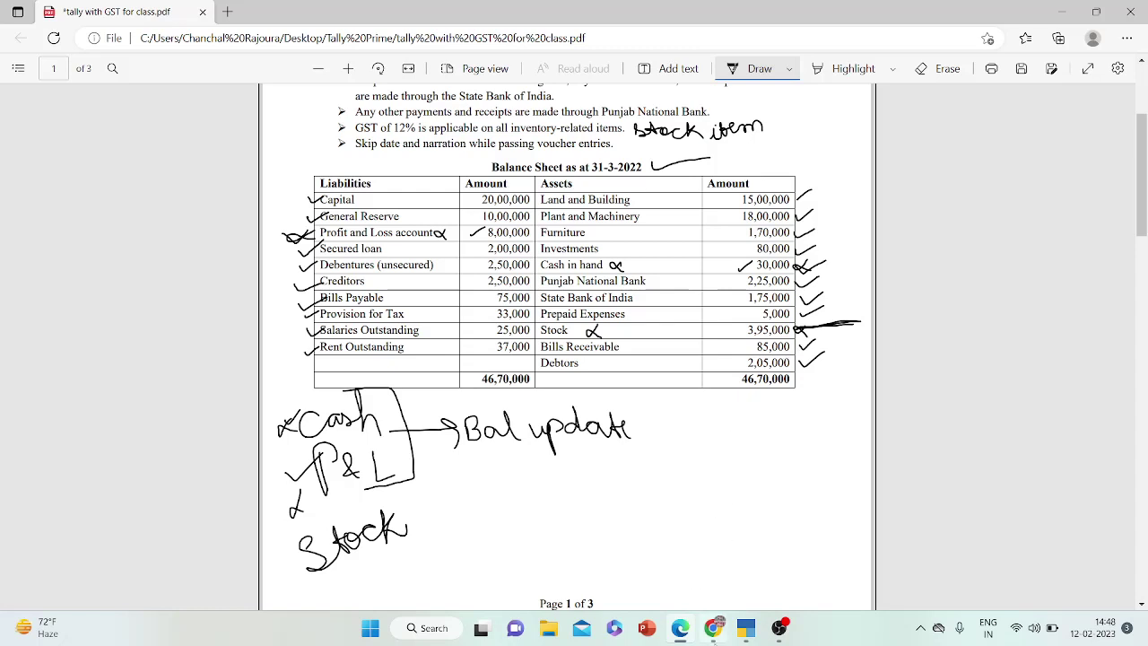
- Switch to TallyPrime and open the creation form for a new inventory Unit
{"action": "left_click", "coordinate": [754, 633]}
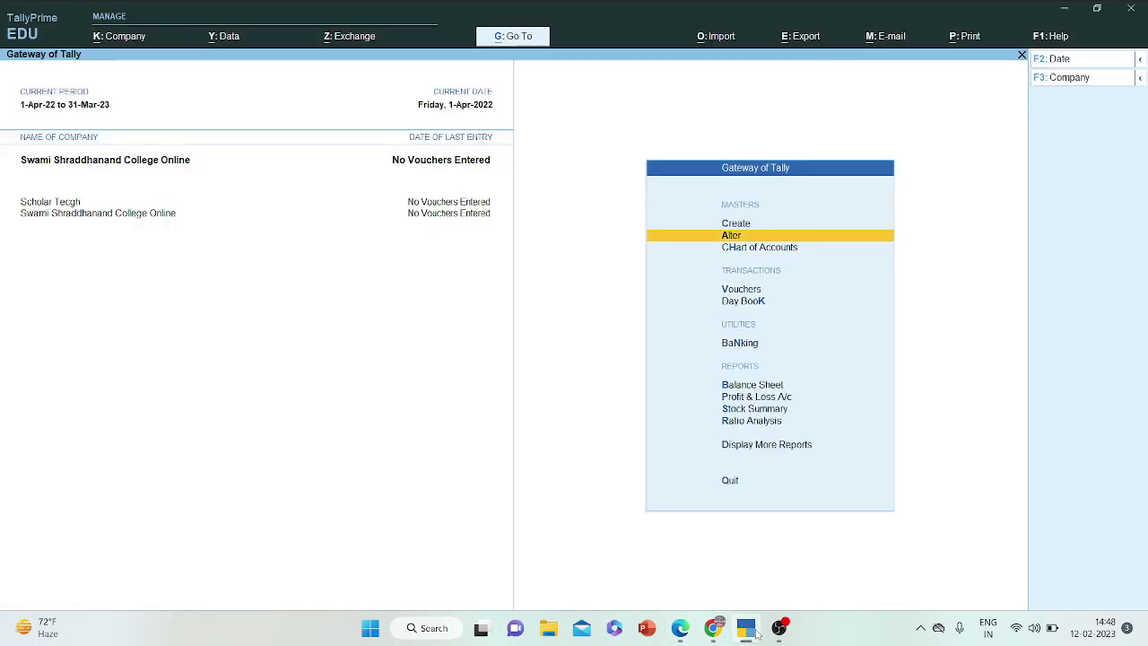
{"action": "key", "text": "Up"}
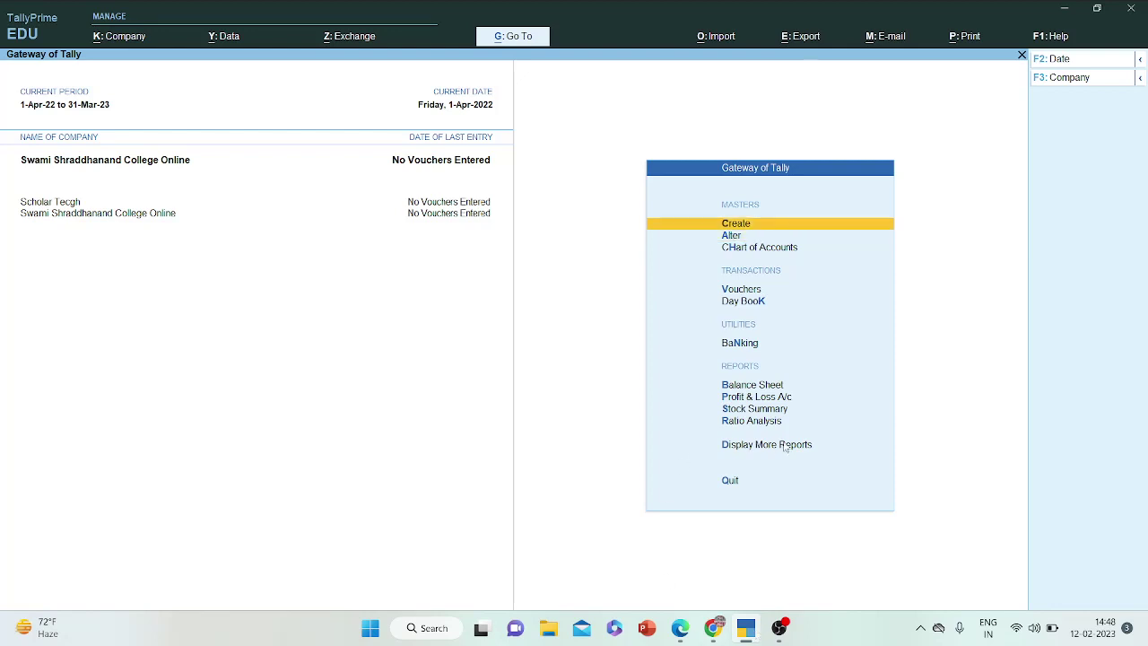
{"action": "key", "text": "Down"}
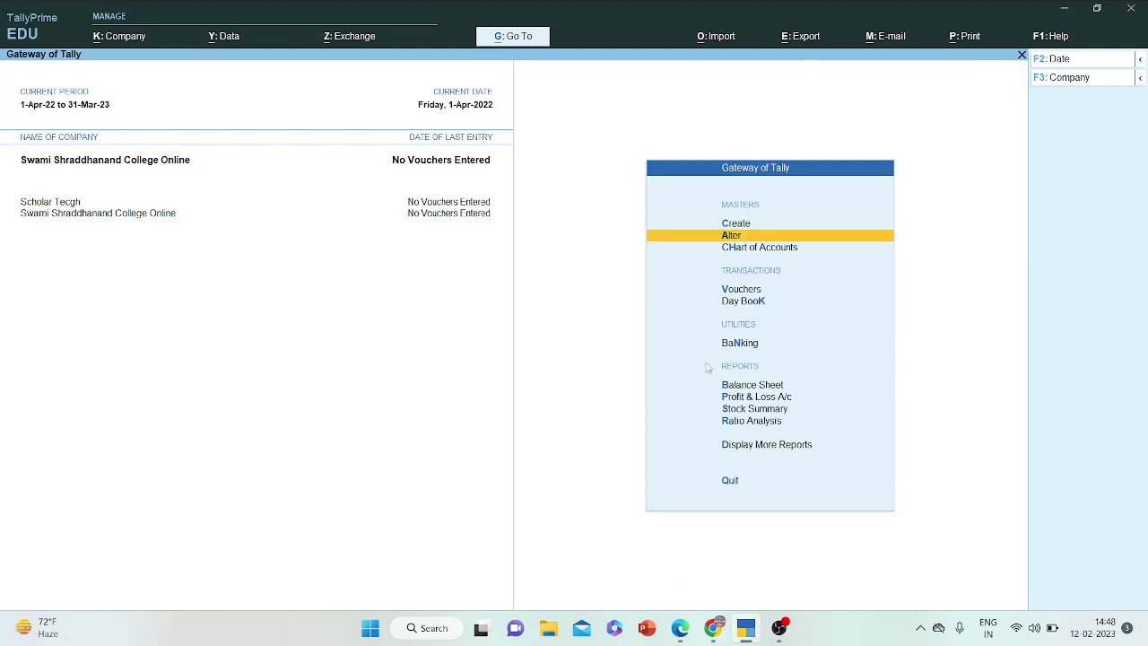
{"action": "key", "text": "Up"}
{"action": "key", "text": "Return"}
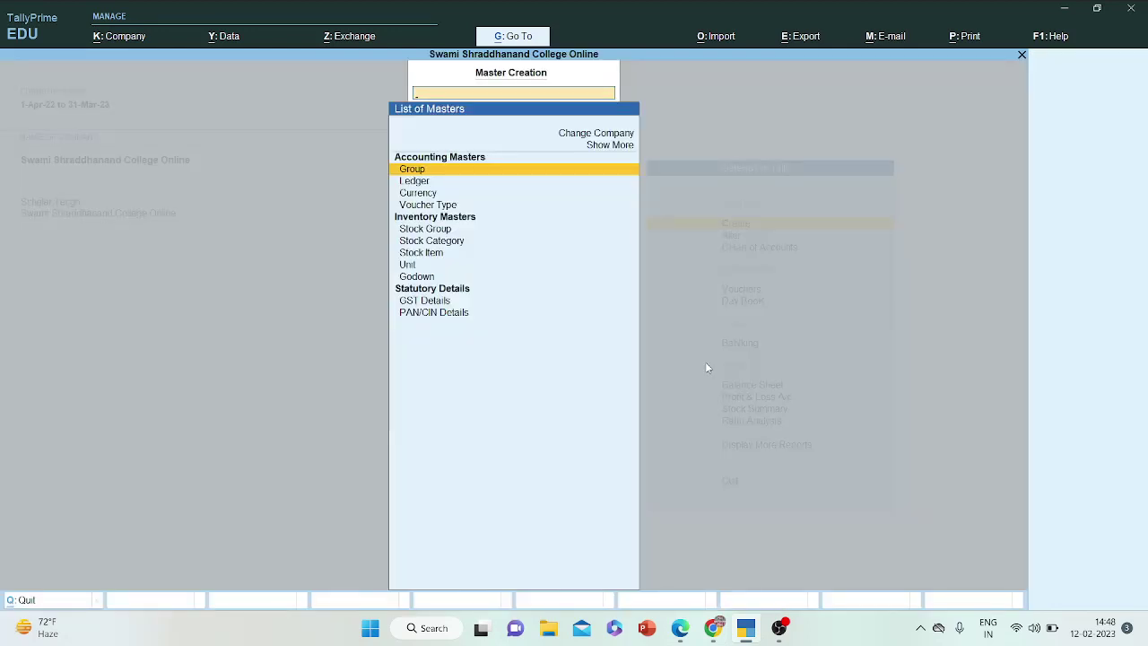
{"action": "key", "text": "Down"}
{"action": "key", "text": "Down"}
{"action": "key", "text": "Down"}
{"action": "key", "text": "Down"}
{"action": "key", "text": "Down"}
{"action": "key", "text": "Down"}
{"action": "key", "text": "Down"}
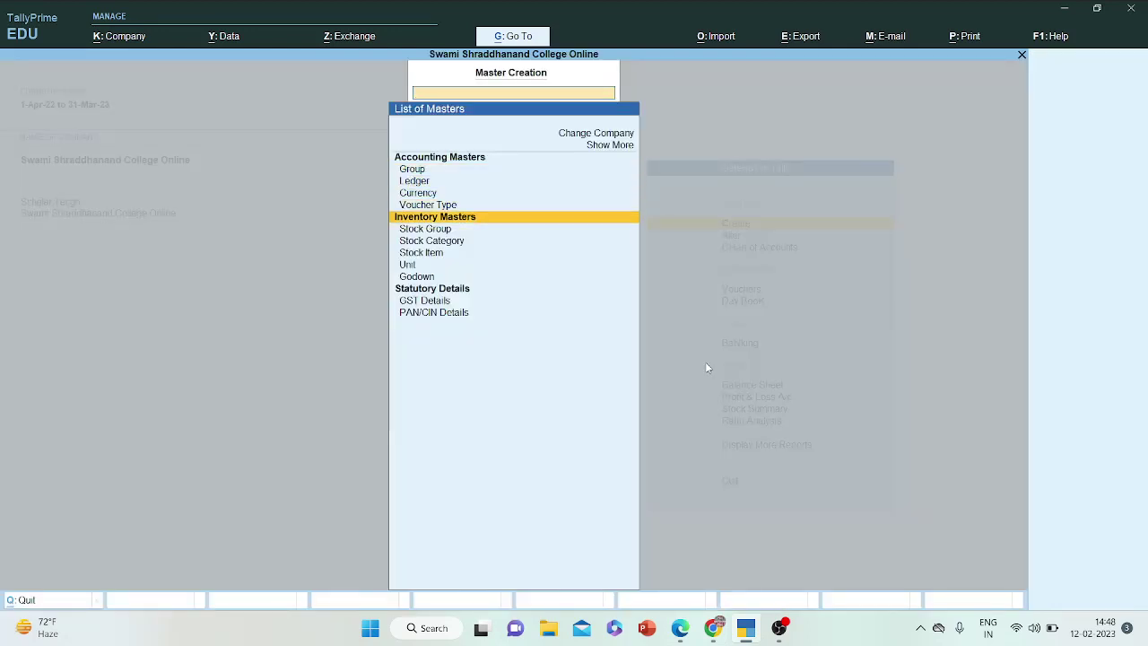
{"action": "key", "text": "Return"}
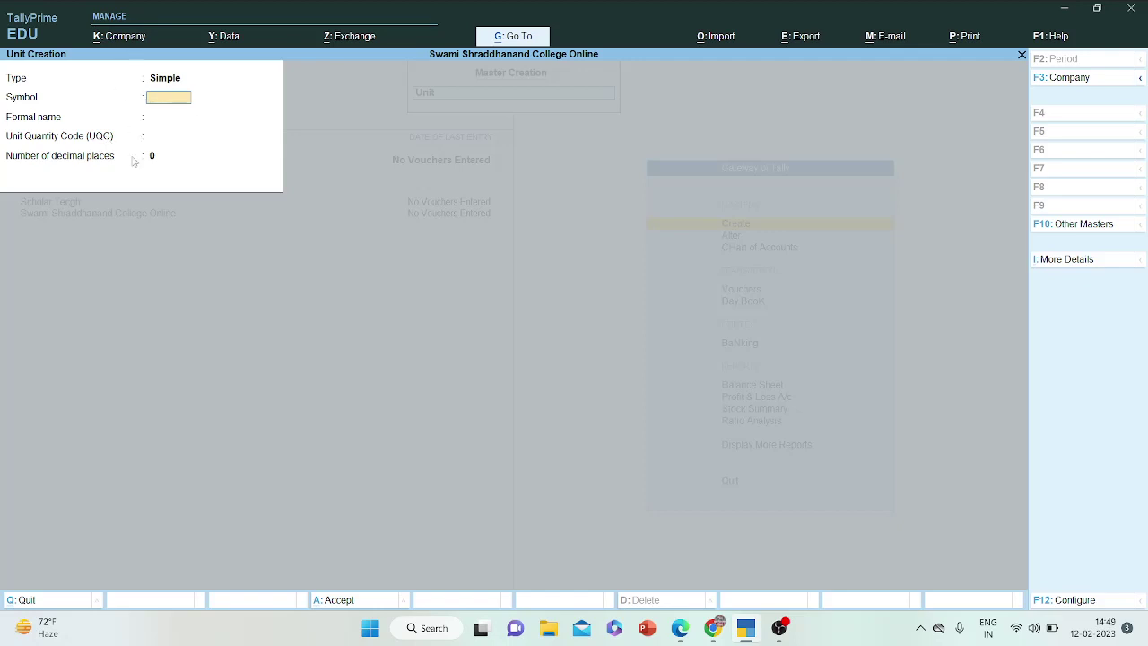
- Check the accounting, inventory and taxation features of Swami Shraddhanand College Online, and return to the unit creation form
{"action": "left_click", "coordinate": [124, 38]}
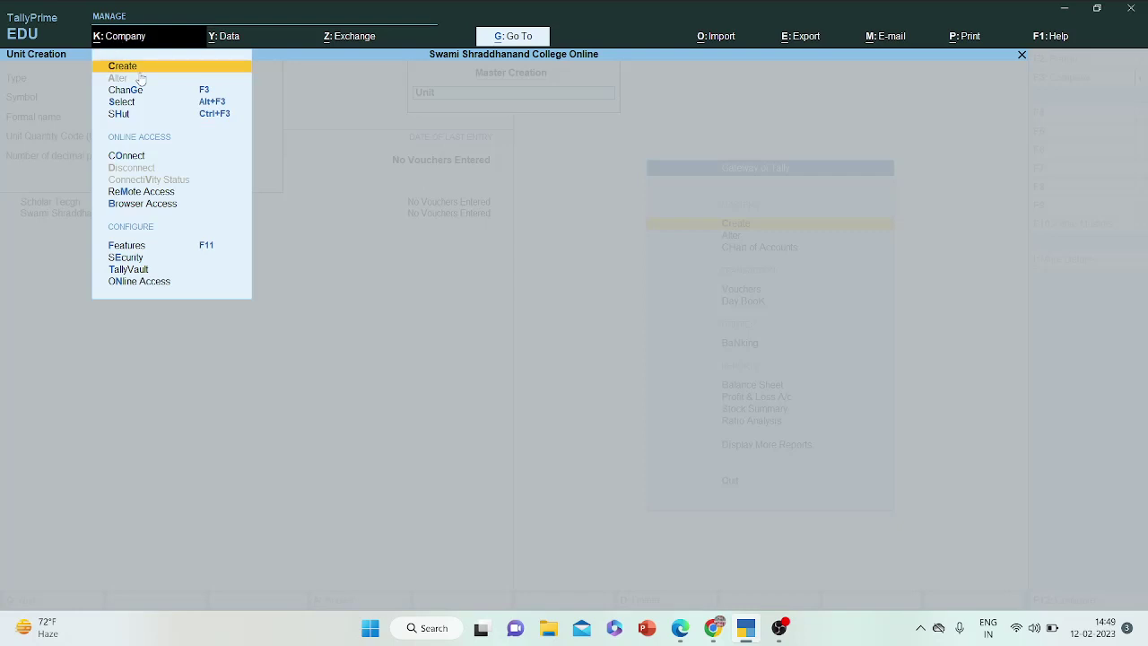
{"action": "key", "text": "Down"}
{"action": "key", "text": "Down"}
{"action": "key", "text": "Down"}
{"action": "key", "text": "Down"}
{"action": "key", "text": "Down"}
{"action": "key", "text": "Down"}
{"action": "key", "text": "Down"}
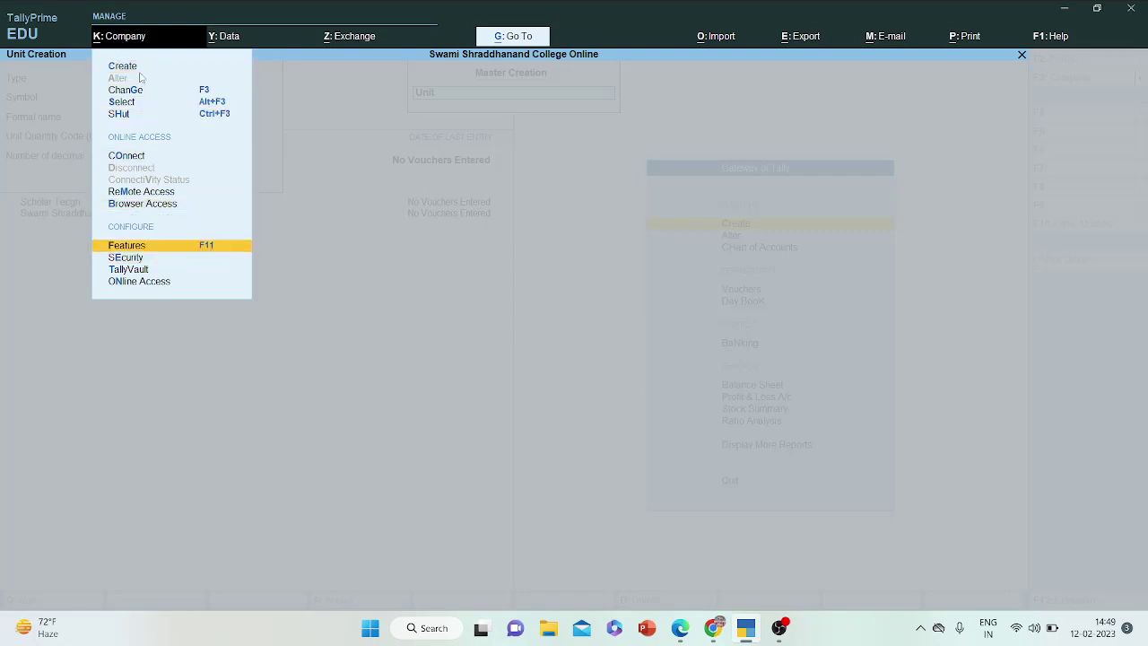
{"action": "key", "text": "Return"}
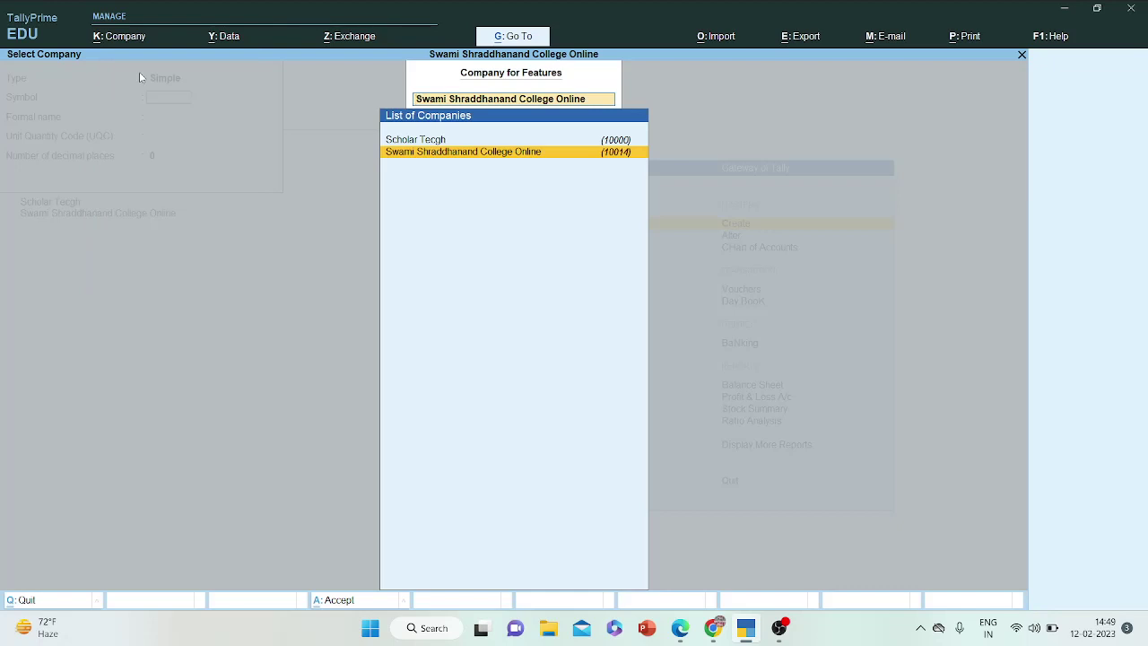
{"action": "key", "text": "Return"}
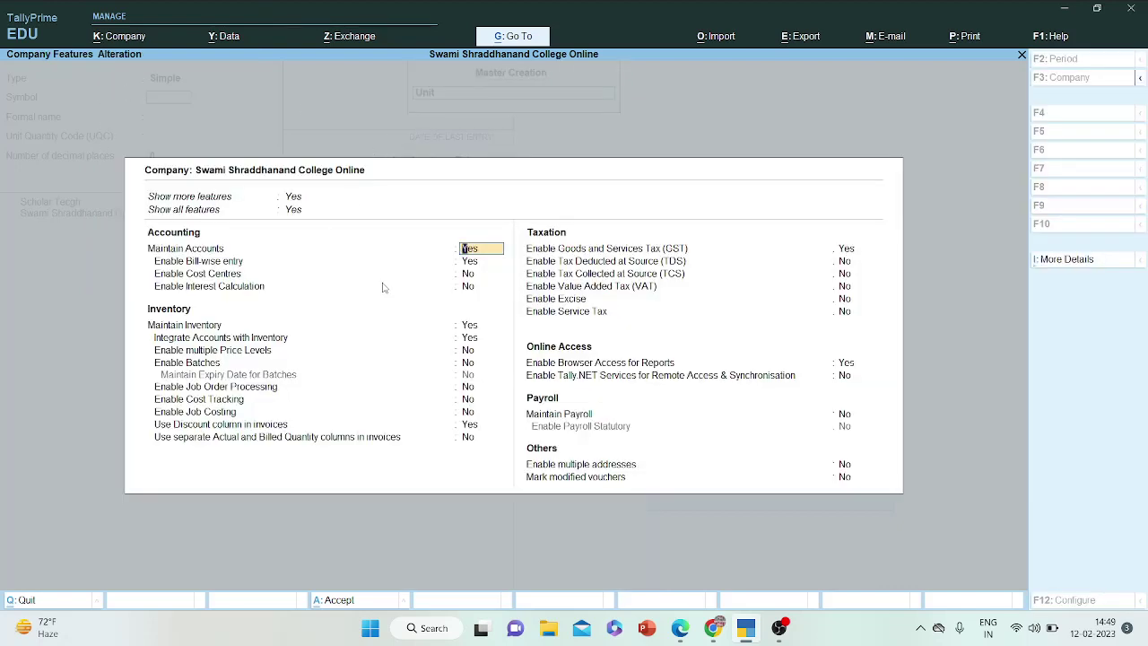
{"action": "key", "text": "Escape"}
{"action": "key", "text": "Return"}
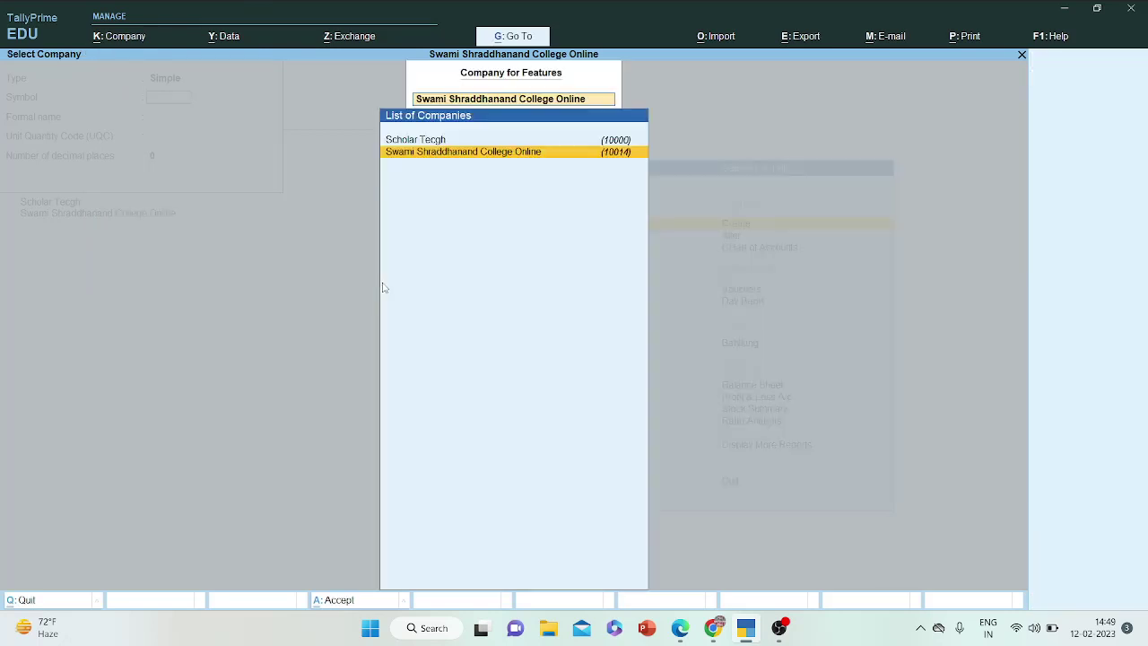
{"action": "key", "text": "BackSpace"}
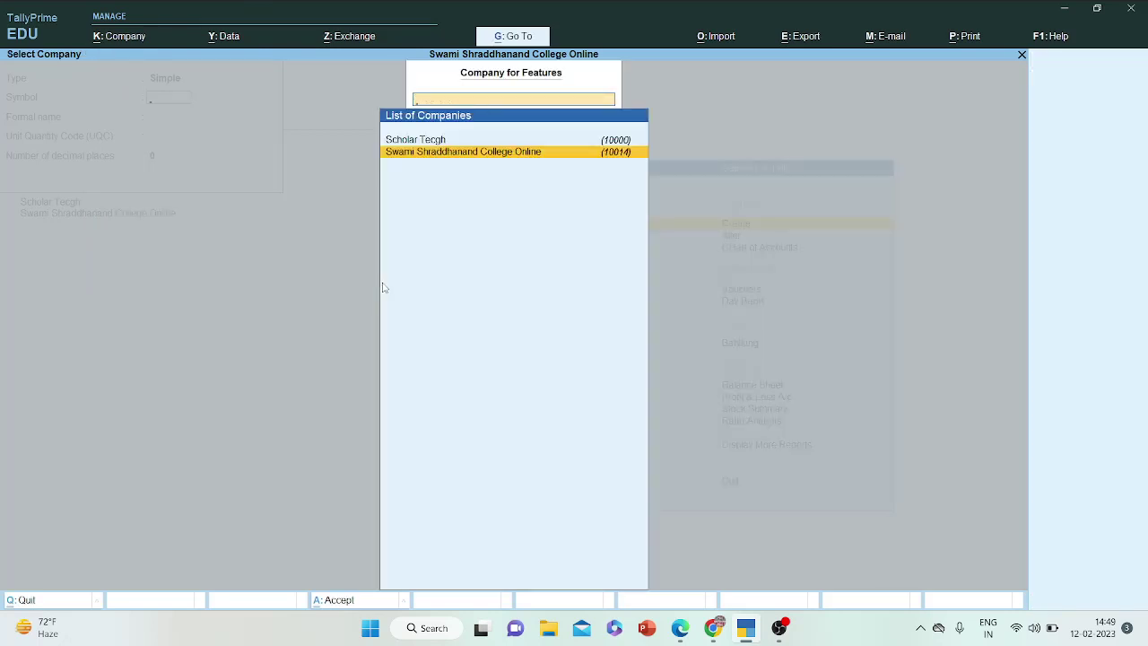
{"action": "key", "text": "Escape"}
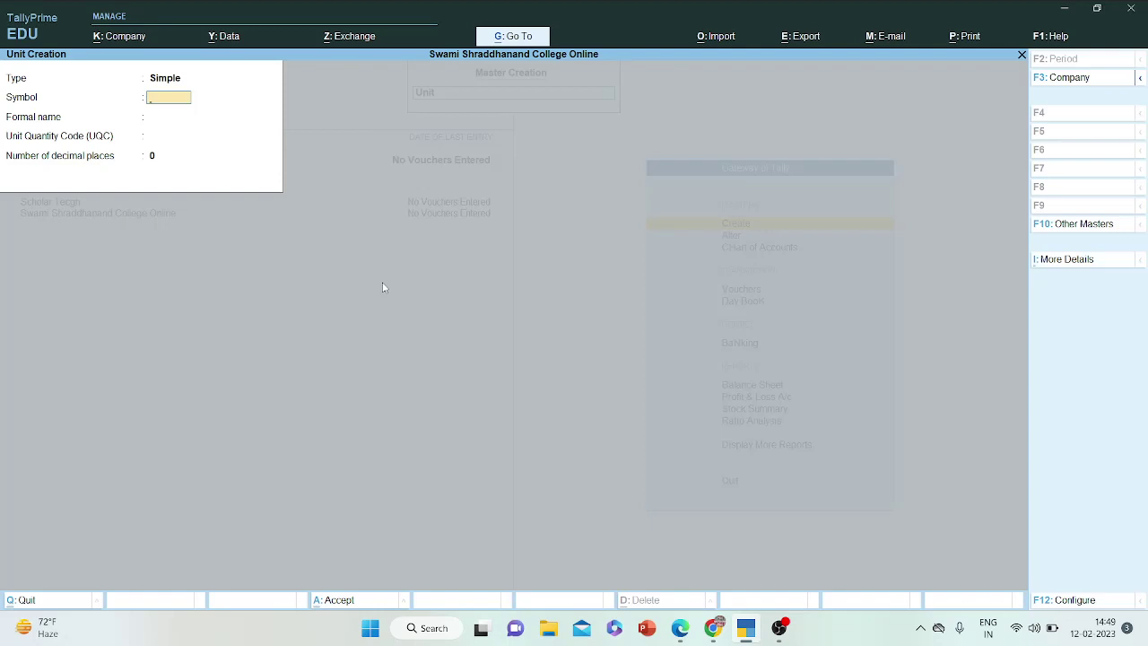
- Create a simple unit with symbol pcs, formal name Pieces, UQC PCS-PIECES and 0 decimal places, and return to the Gateway of Tally
{"action": "type", "text": "p"}
{"action": "key", "text": "BackSpace"}
{"action": "key", "text": "BackSpace"}
{"action": "key", "text": "Return"}
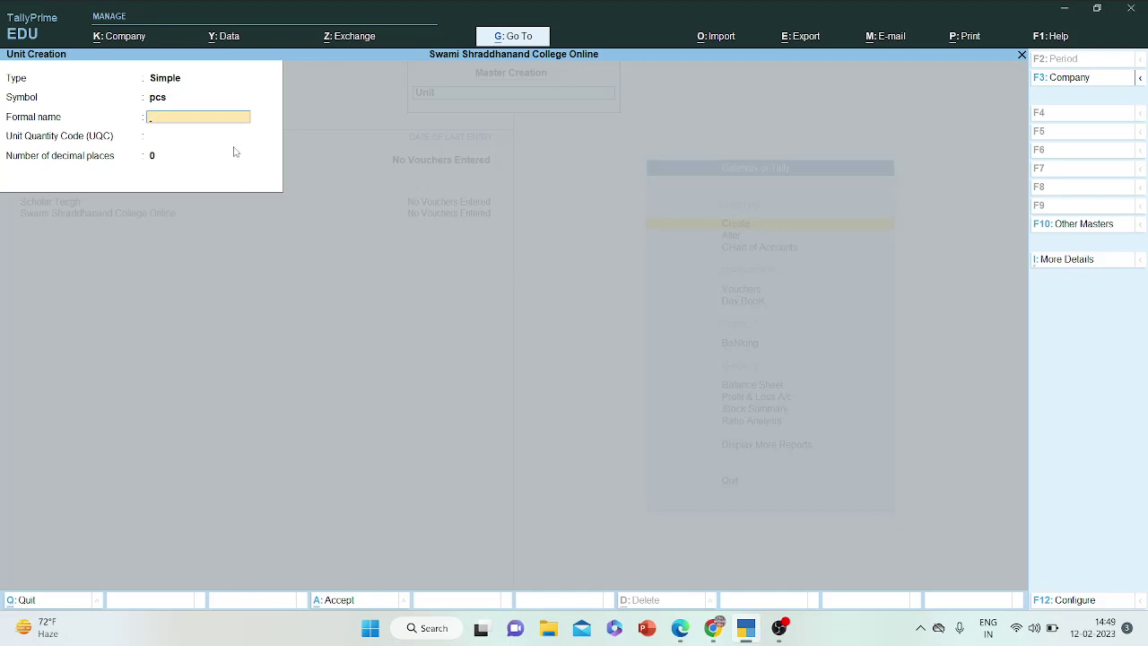
{"action": "type", "text": "Pieces"}
{"action": "key", "text": "Return"}
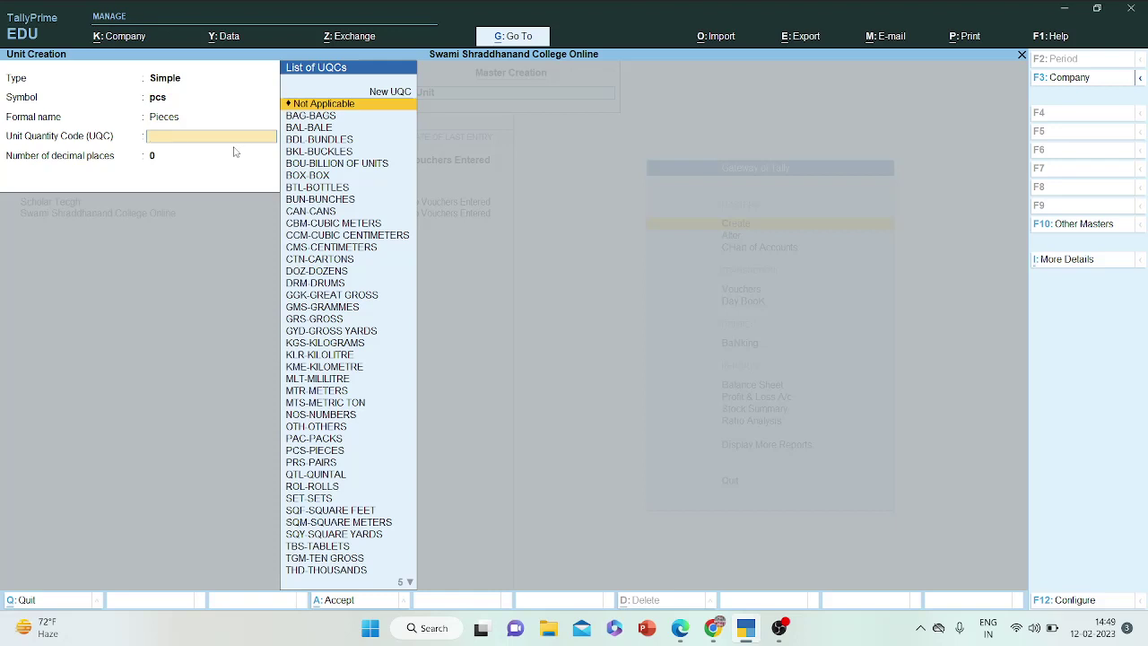
{"action": "type", "text": "pie"}
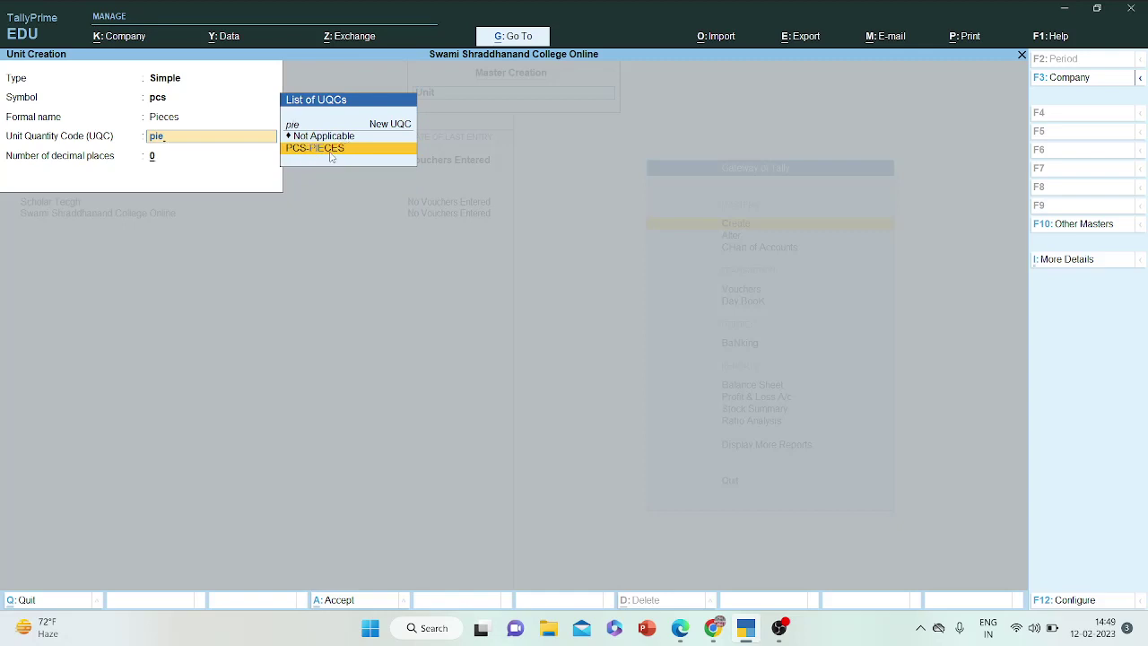
{"action": "key", "text": "Return"}
{"action": "key", "text": "Return"}
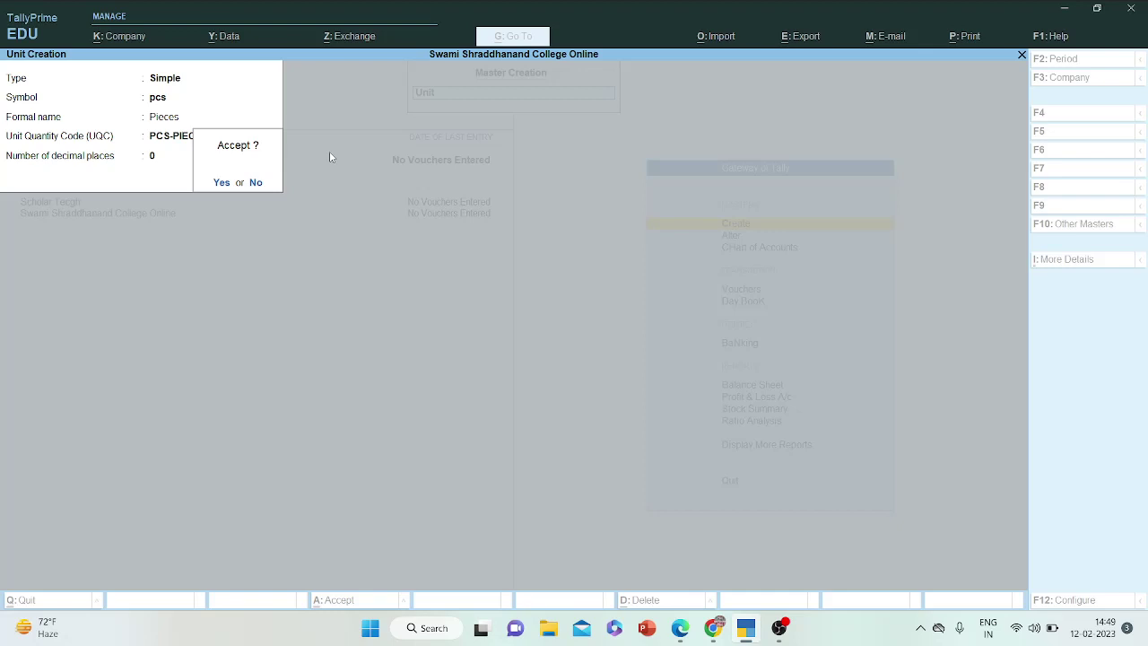
{"action": "key", "text": "Return"}
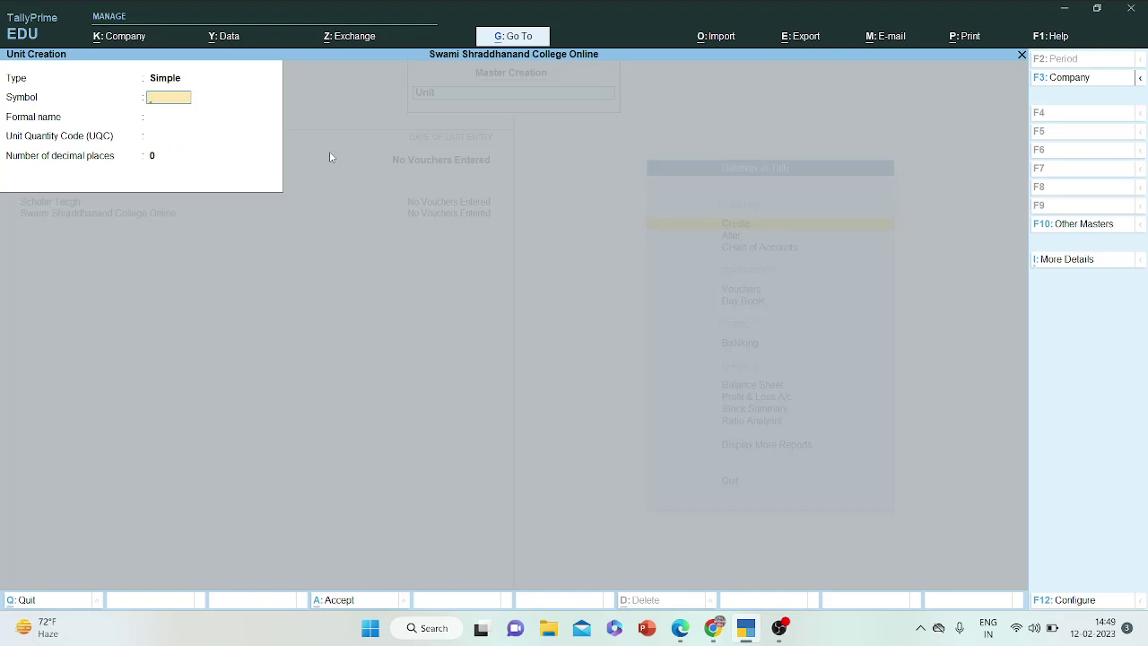
{"action": "key", "text": "Escape"}
{"action": "key", "text": "y"}
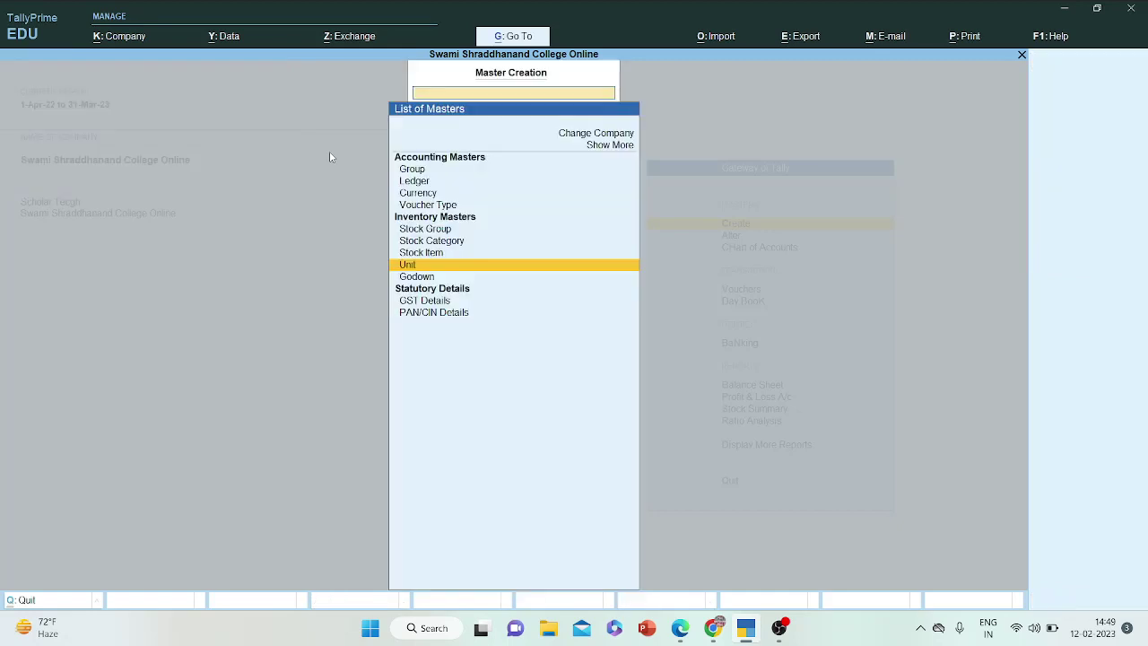
{"action": "key", "text": "Escape"}
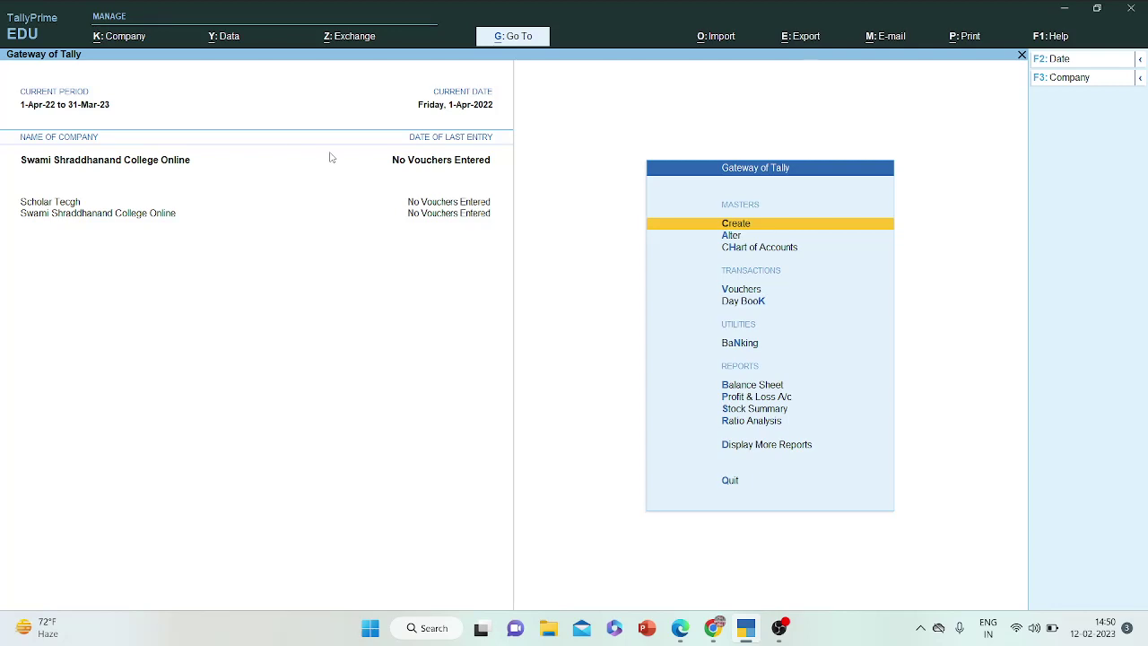
- Switch to the exercise PDF and view the table of goods the company deals in on page 2
{"action": "left_click", "coordinate": [684, 621]}
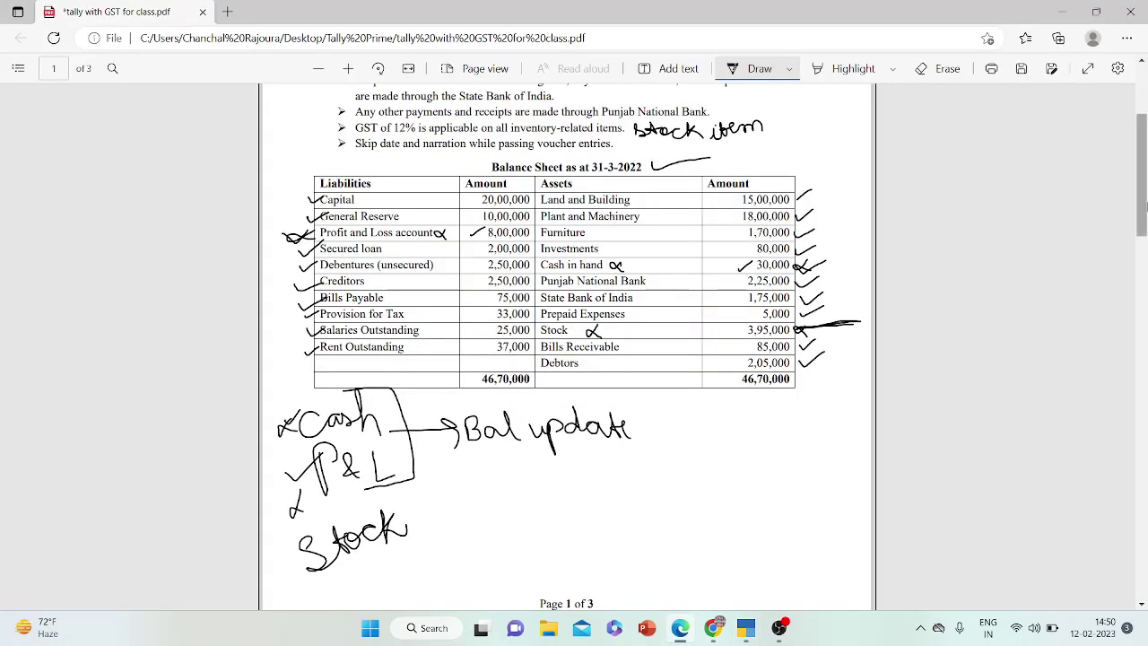
{"action": "left_click_drag", "start_coordinate": [1145, 206], "coordinate": [1145, 300]}
{"action": "left_click_drag", "start_coordinate": [1142, 336], "coordinate": [1142, 336]}
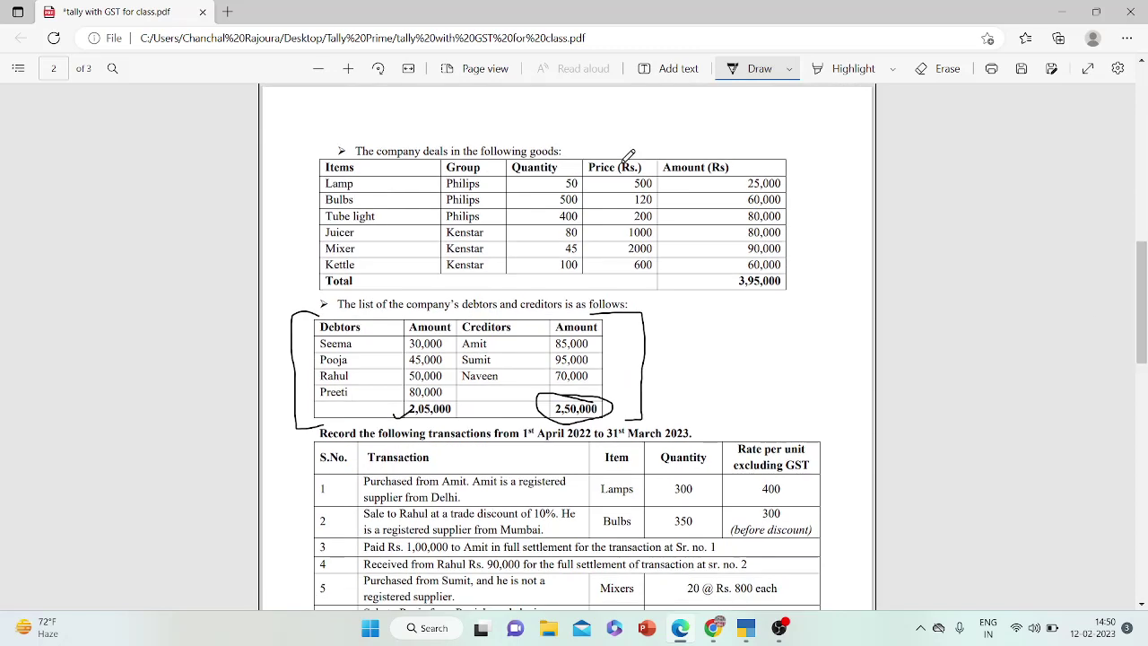
{"action": "left_click", "coordinate": [841, 72]}
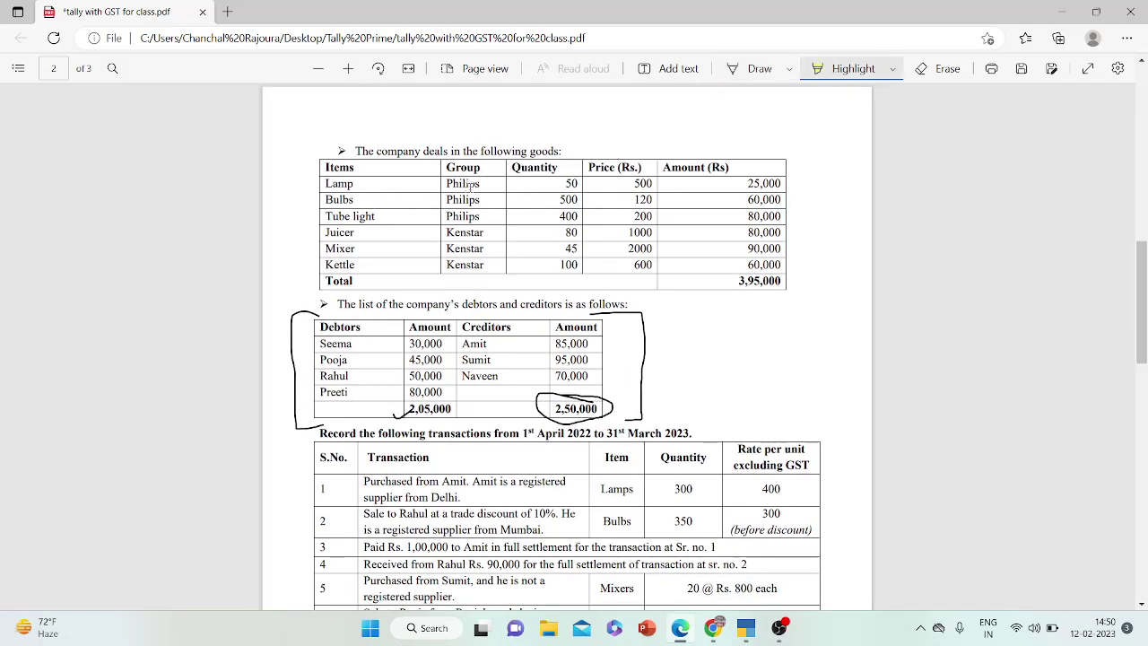
{"action": "left_click_drag", "start_coordinate": [466, 183], "coordinate": [468, 230]}
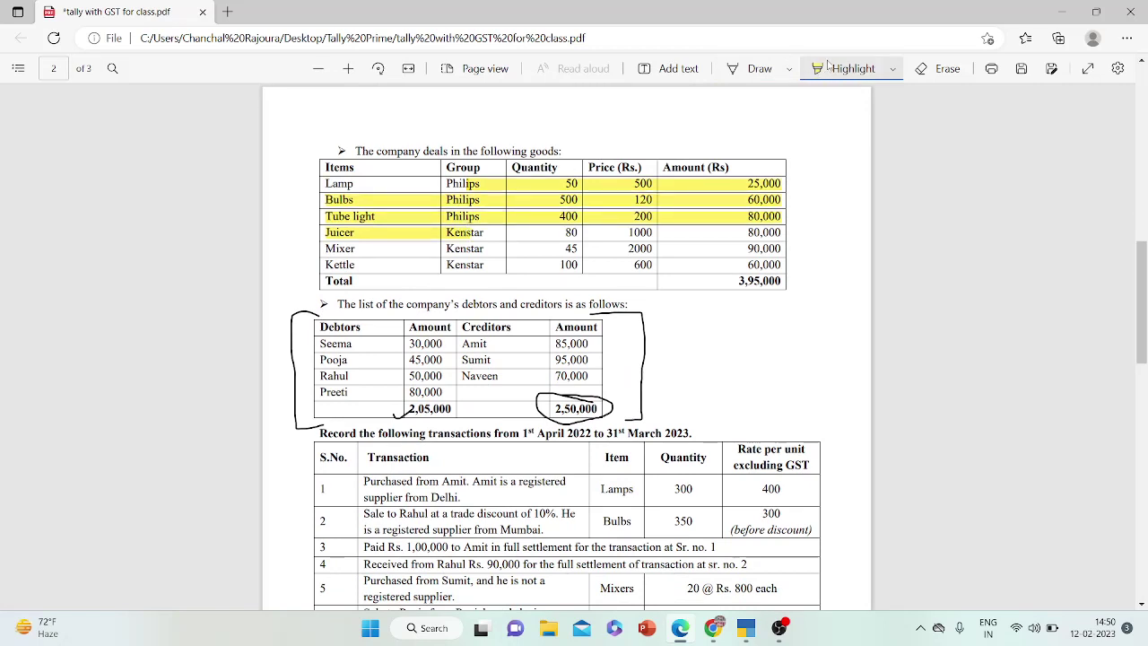
{"action": "left_click", "coordinate": [964, 70]}
{"action": "left_click_drag", "start_coordinate": [561, 182], "coordinate": [560, 208]}
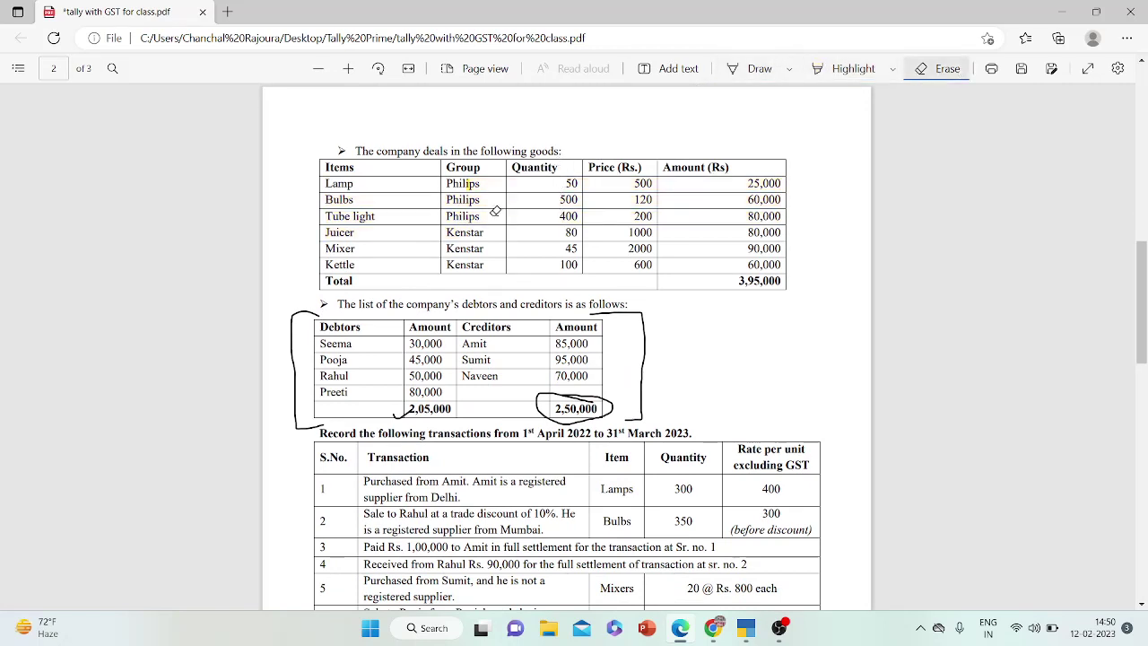
{"action": "left_click", "coordinate": [468, 184]}
- Draw tick marks beside the first Philips and the first Kenstar entries in the goods table's Group column
{"action": "left_click", "coordinate": [741, 71]}
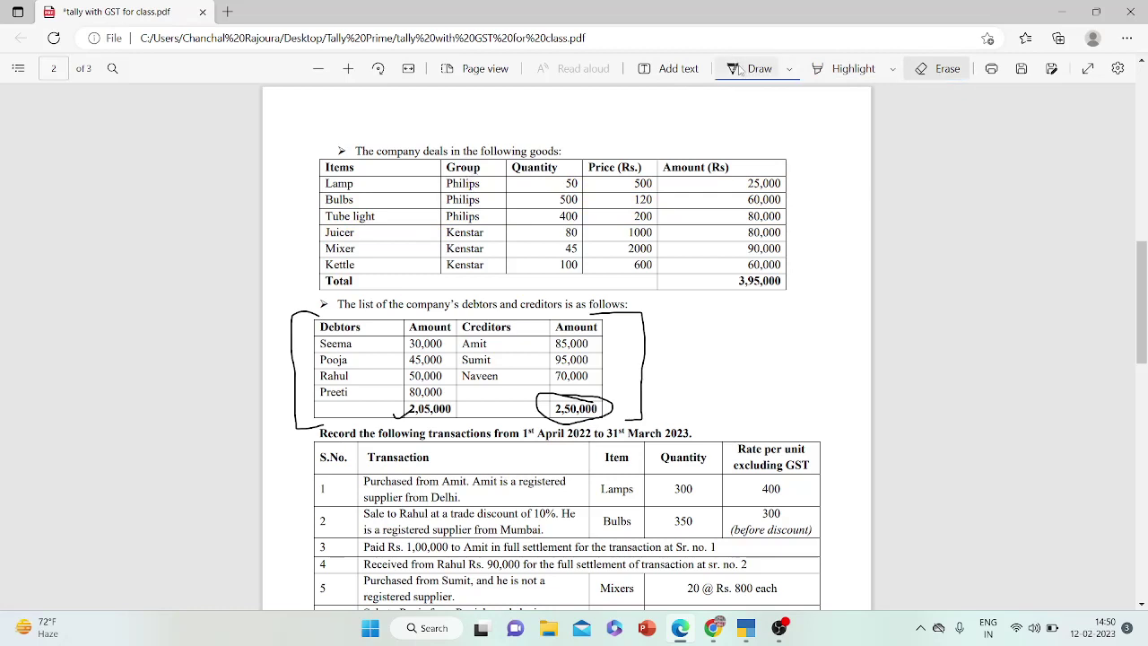
{"action": "left_click_drag", "start_coordinate": [484, 185], "coordinate": [492, 181]}
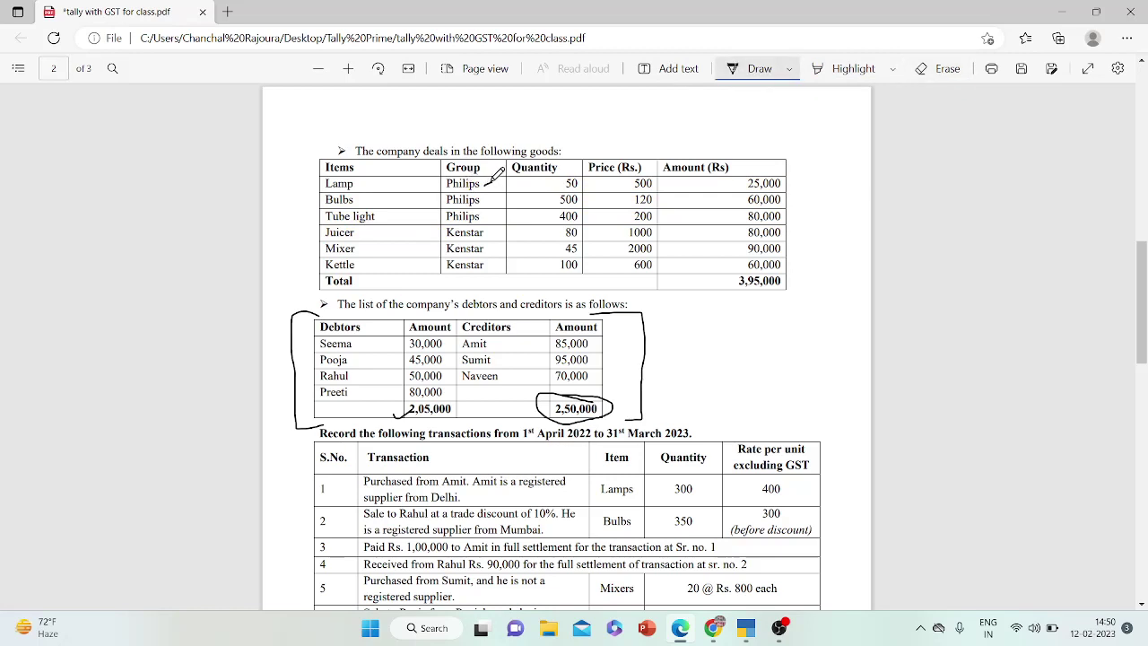
{"action": "left_click_drag", "start_coordinate": [485, 237], "coordinate": [507, 223]}
- Switch to TallyPrime and open the creation form for a new Stock Group
{"action": "left_click", "coordinate": [746, 628]}
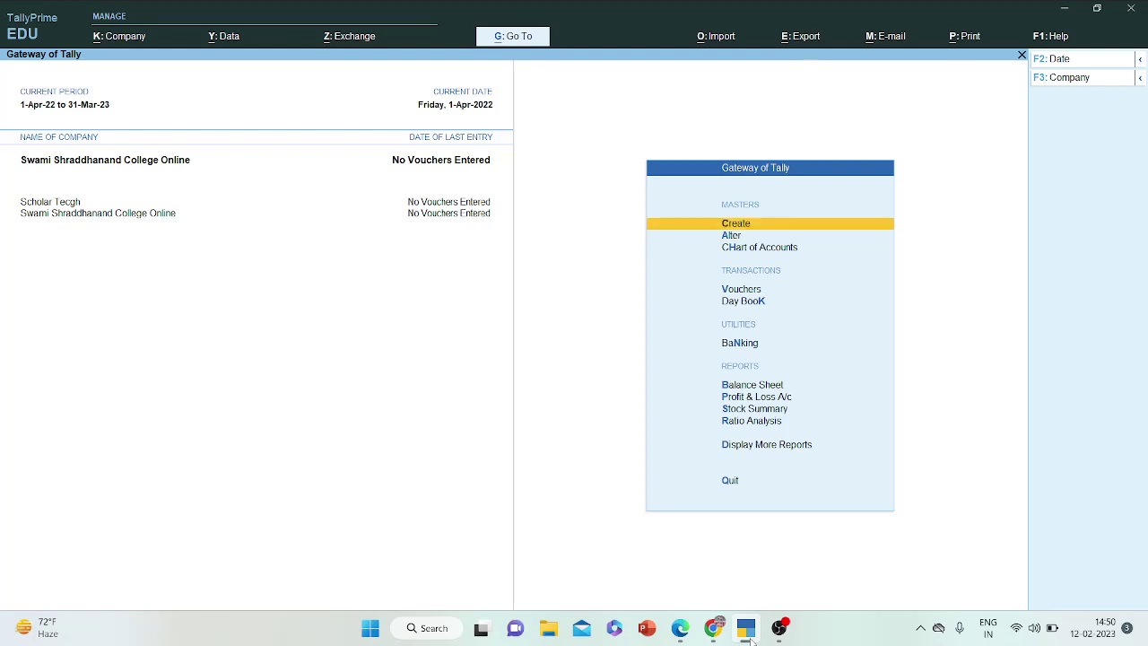
{"action": "key", "text": "Return"}
{"action": "key", "text": "Down"}
{"action": "key", "text": "Down"}
{"action": "key", "text": "Down"}
{"action": "key", "text": "Down"}
{"action": "key", "text": "Down"}
{"action": "key", "text": "Down"}
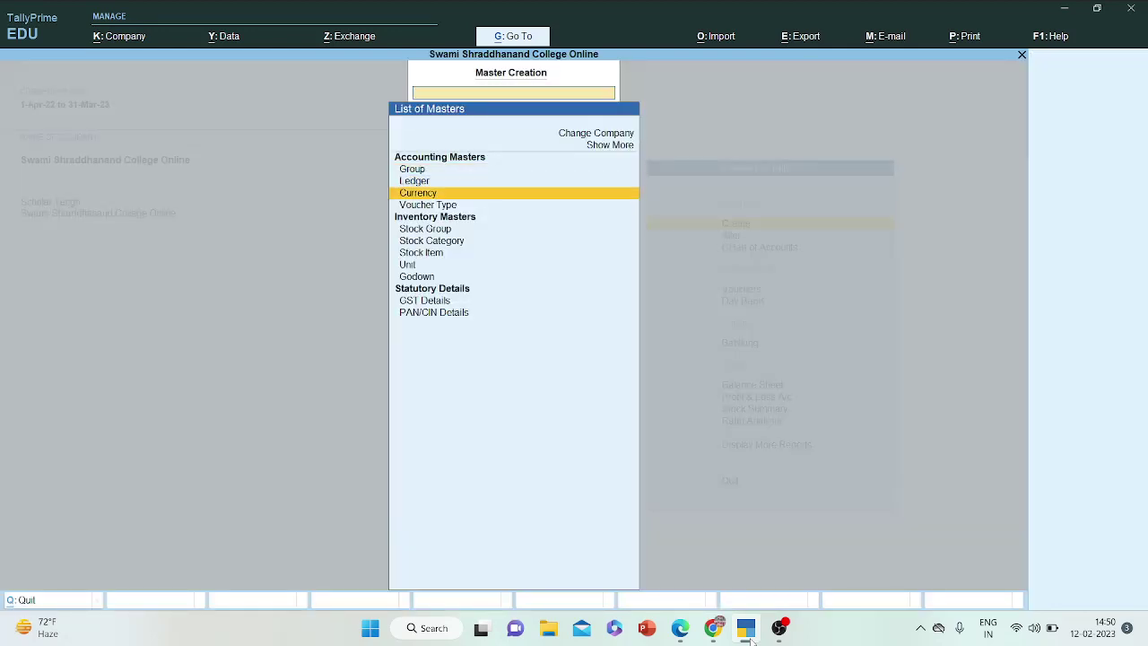
{"action": "key", "text": "Up"}
{"action": "key", "text": "Up"}
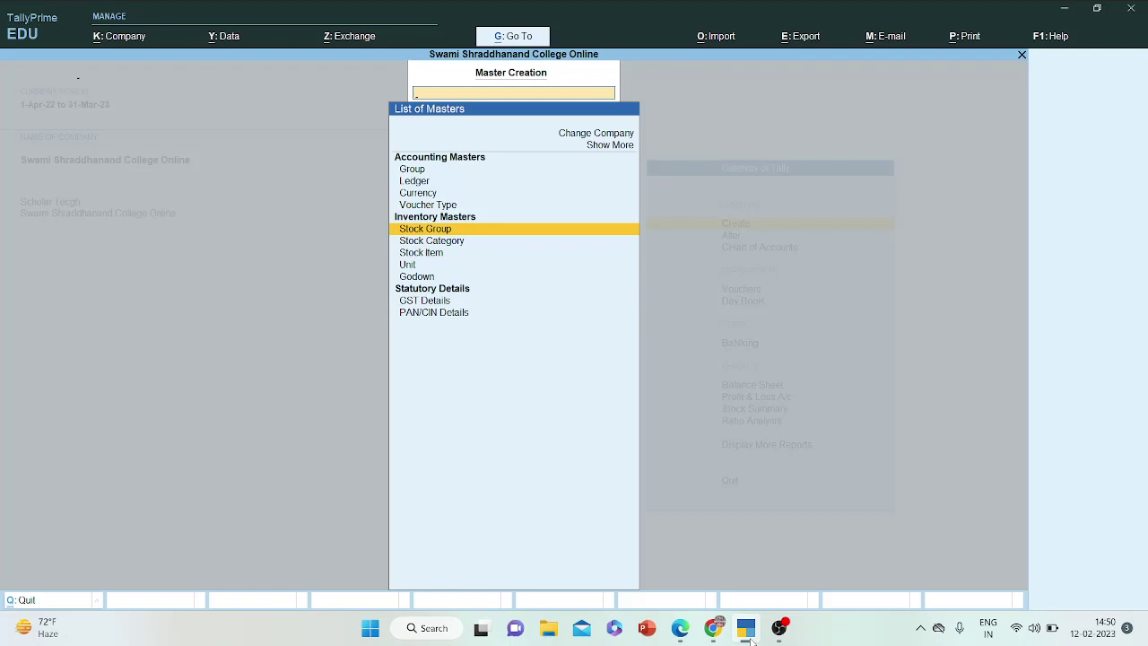
{"action": "key", "text": "Return"}
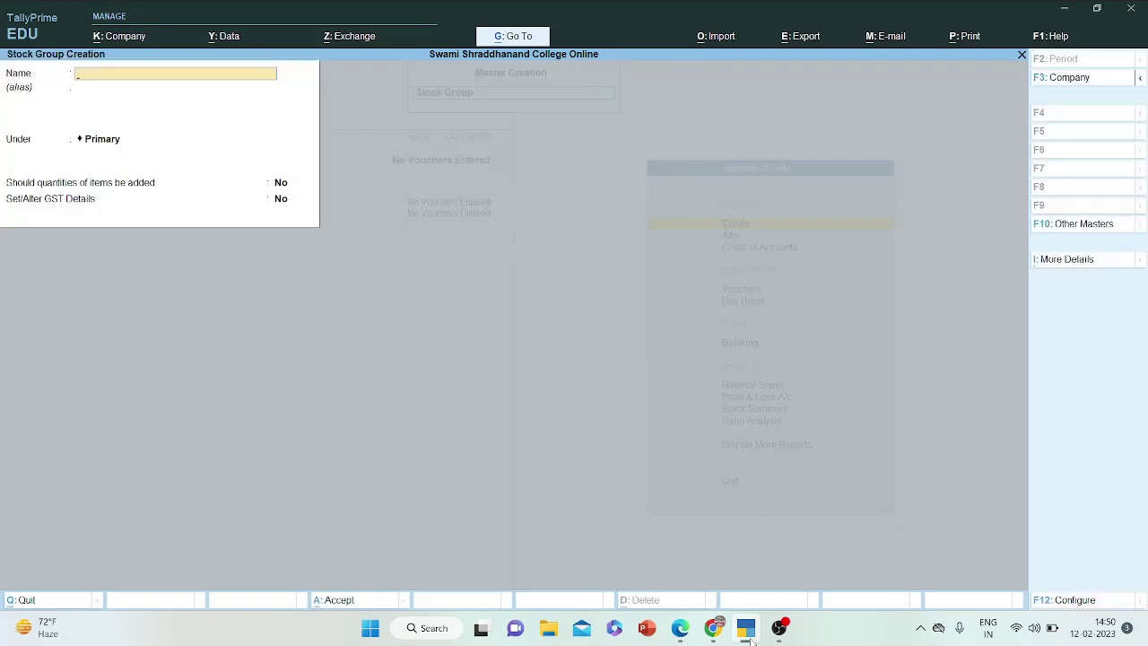
- Create the stock group Philips under Primary, with item quantities added set to Yes and Set/Alter GST Details left at No
{"action": "type", "text": "Phi"}
{"action": "type", "text": "pips"}
{"action": "key", "text": "BackSpace"}
{"action": "key", "text": "BackSpace"}
{"action": "key", "text": "BackSpace"}
{"action": "key", "text": "BackSpace"}
{"action": "type", "text": "lip"}
{"action": "key", "text": "Return"}
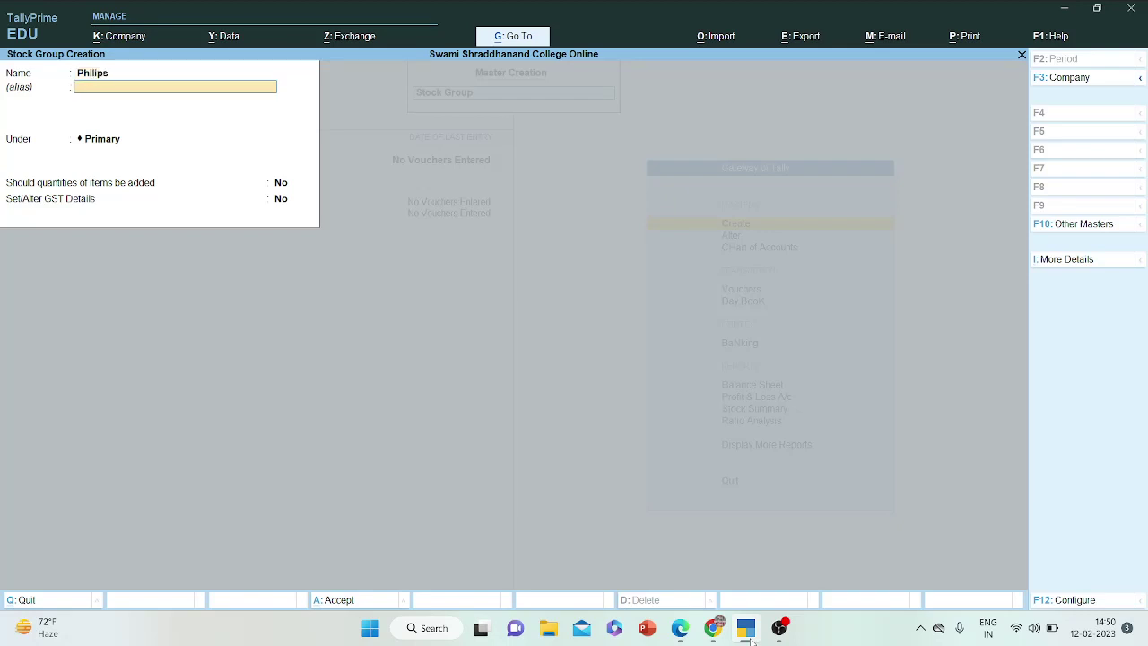
{"action": "key", "text": "Return"}
{"action": "key", "text": "Return"}
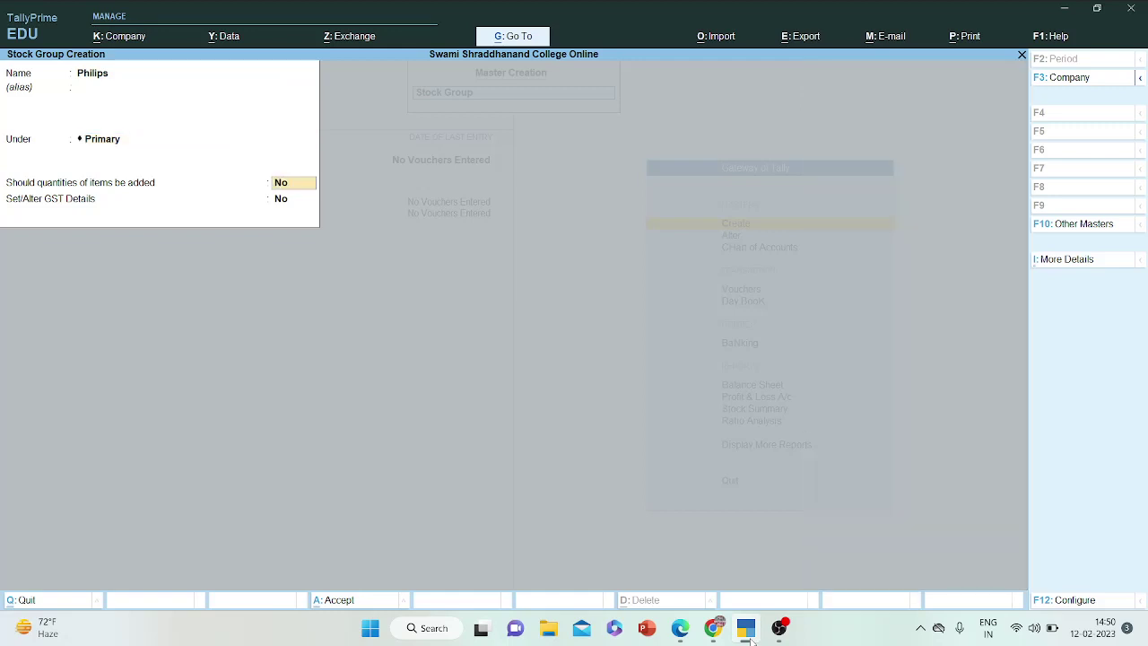
{"action": "type", "text": "yes"}
{"action": "key", "text": "Return"}
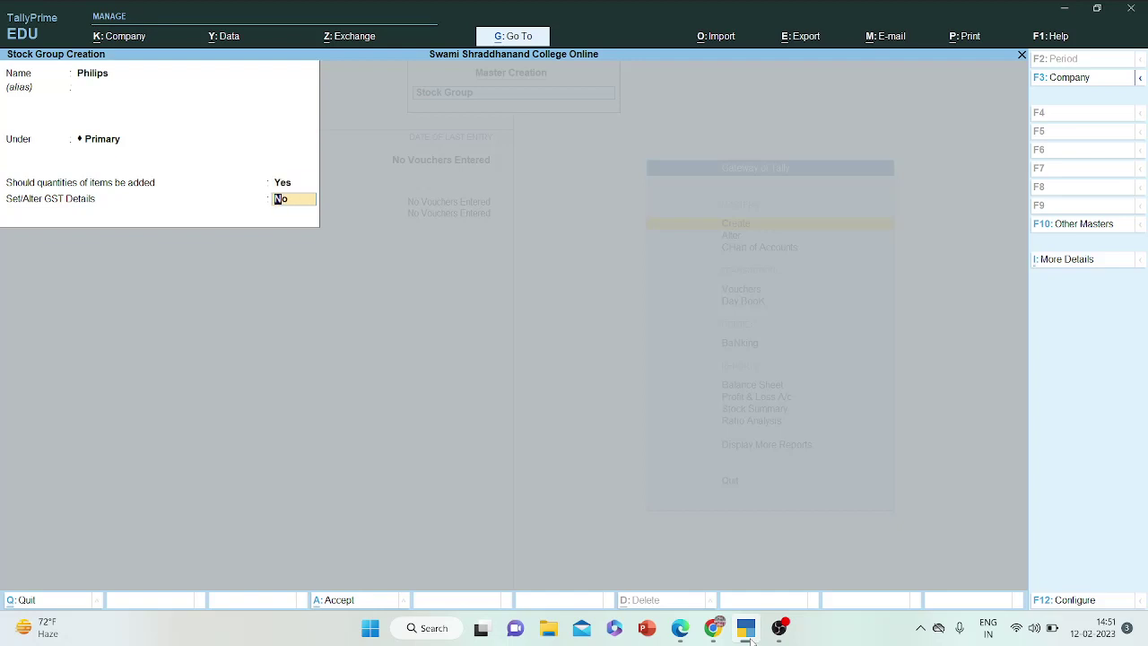
{"action": "key", "text": "Return"}
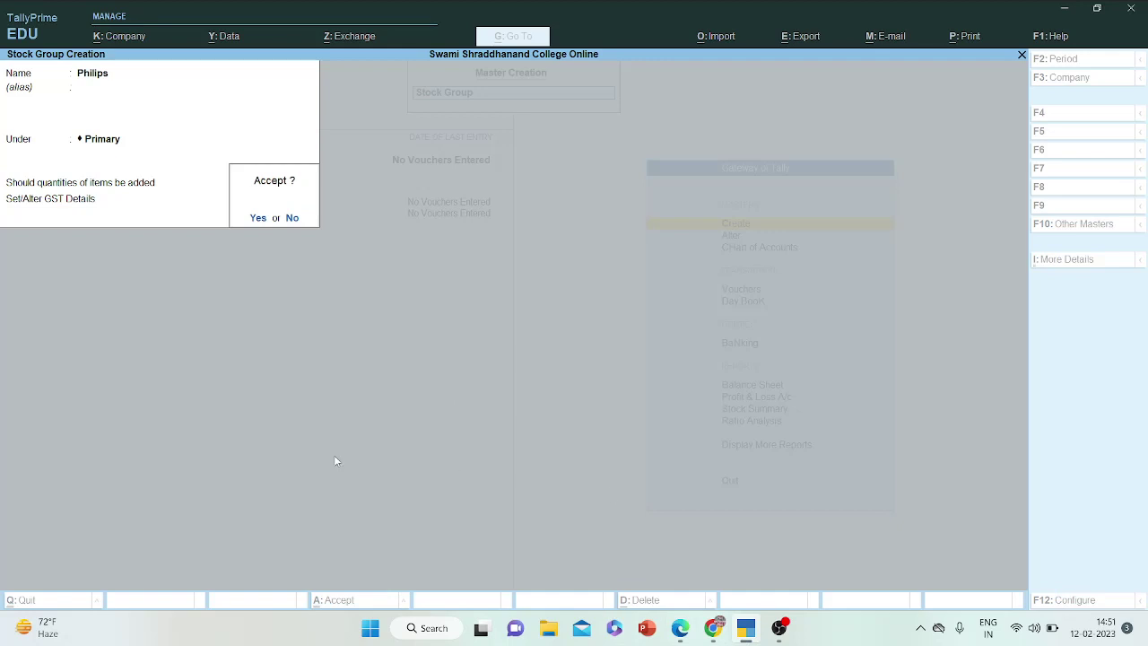
{"action": "key", "text": "Return"}
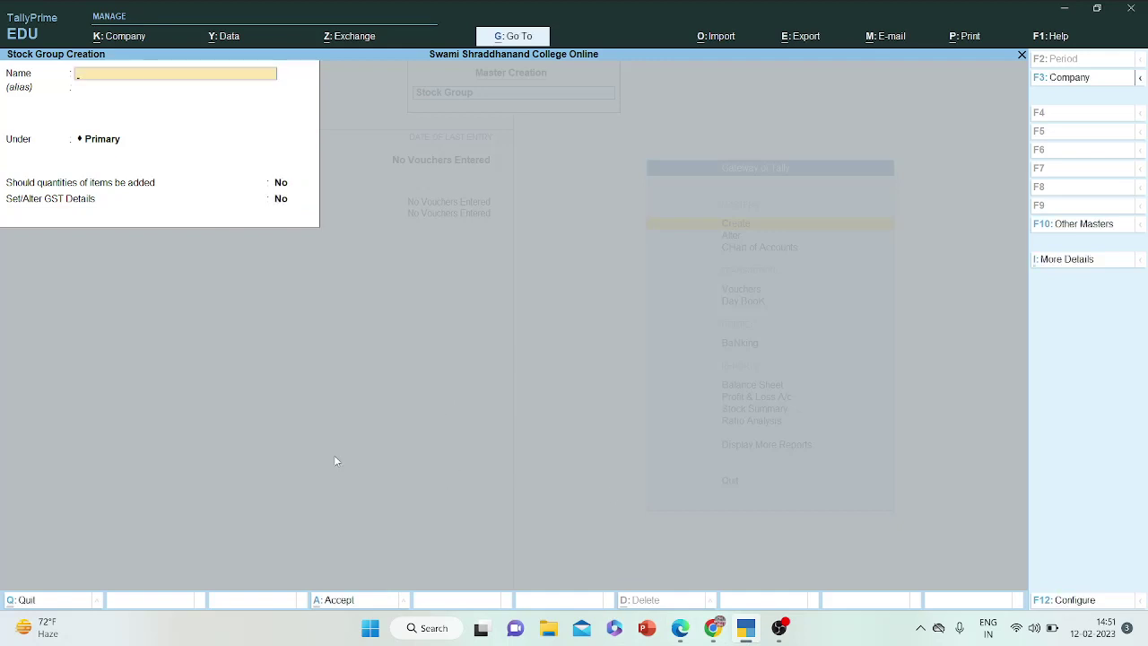
- Create the stock group Kenstar under Primary with item quantities added and no GST details, and return to the Gateway of Tally
{"action": "type", "text": "Kensta"}
{"action": "key", "text": "Return"}
{"action": "key", "text": "Return"}
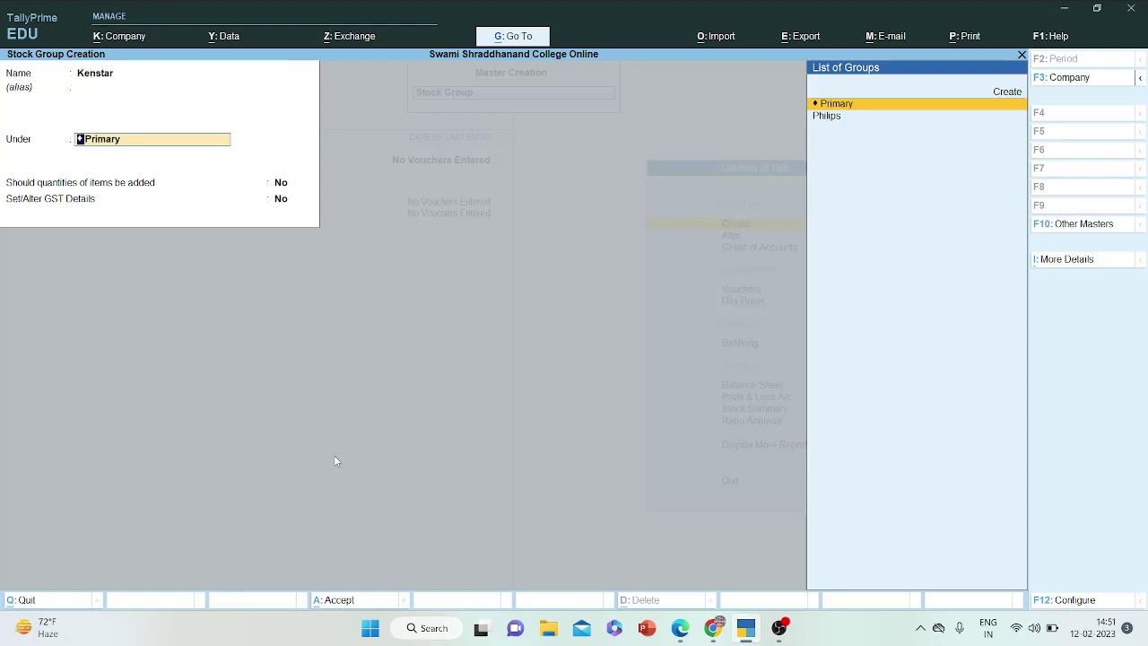
{"action": "key", "text": "Return"}
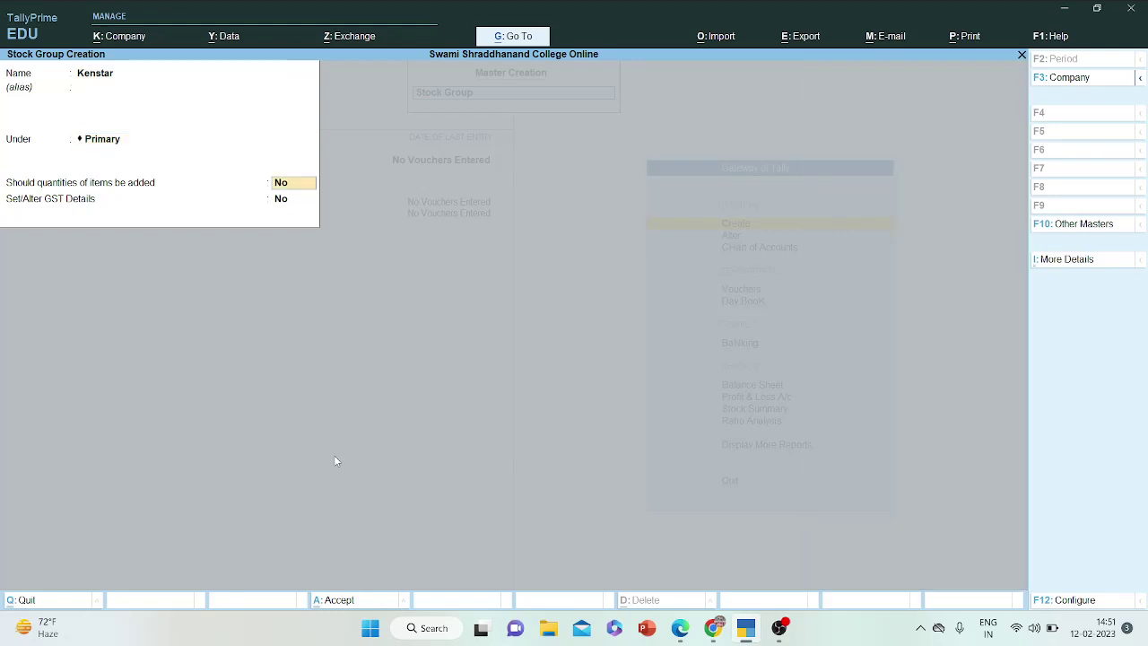
{"action": "type", "text": "yes"}
{"action": "key", "text": "Return"}
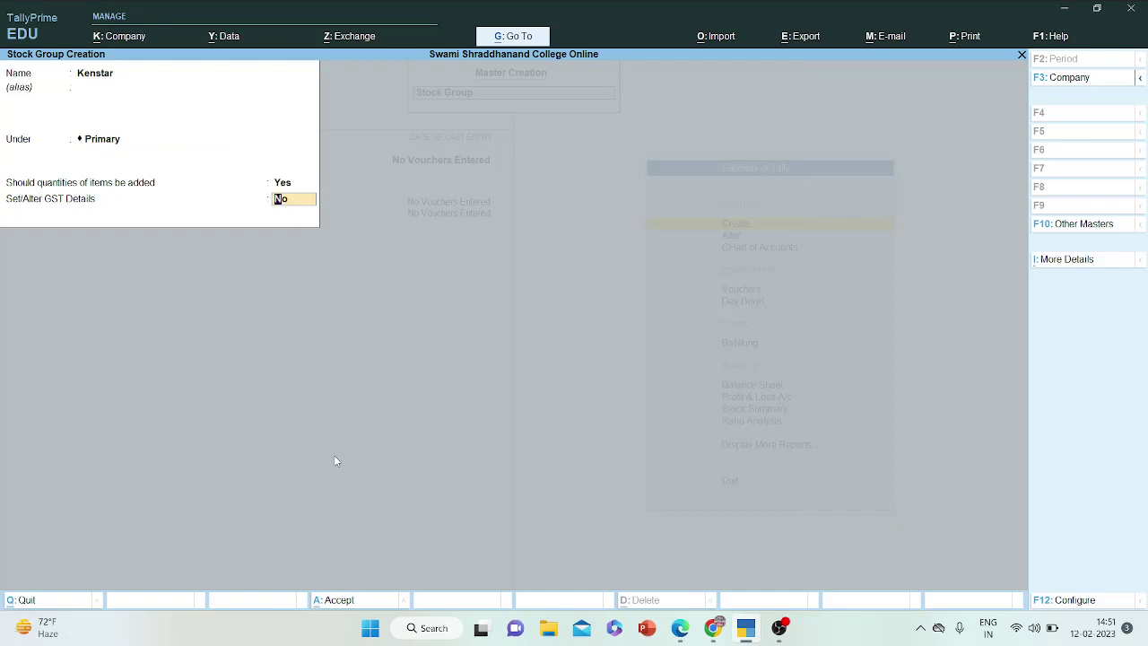
{"action": "key", "text": "Return"}
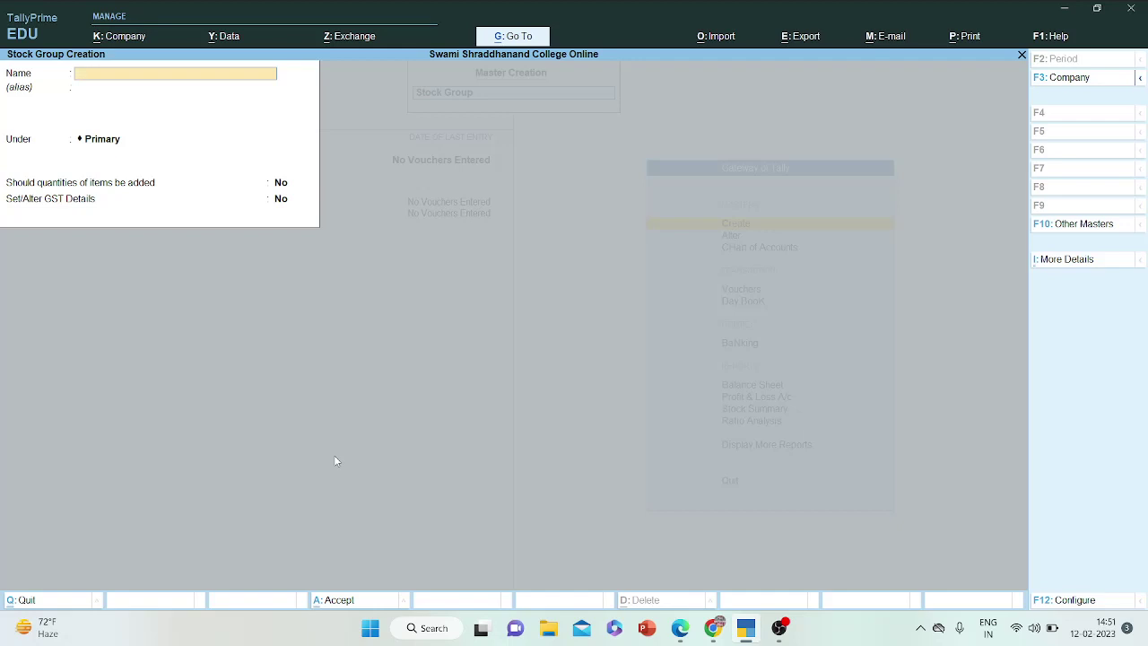
{"action": "key", "text": "Escape"}
{"action": "key", "text": "Return"}
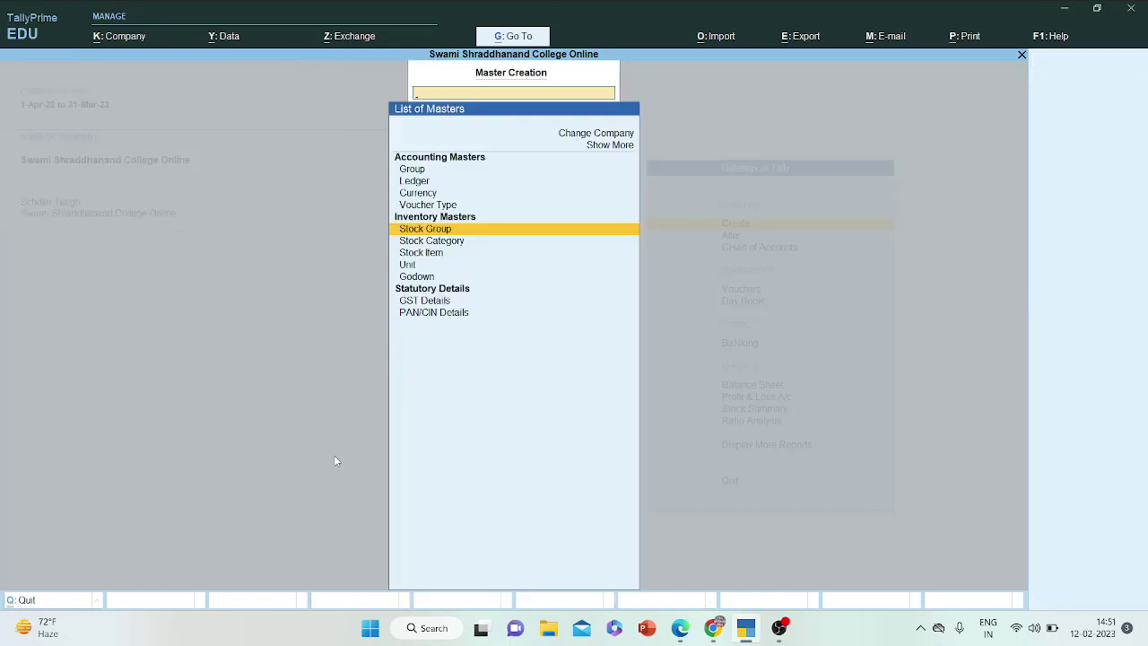
{"action": "key", "text": "Escape"}
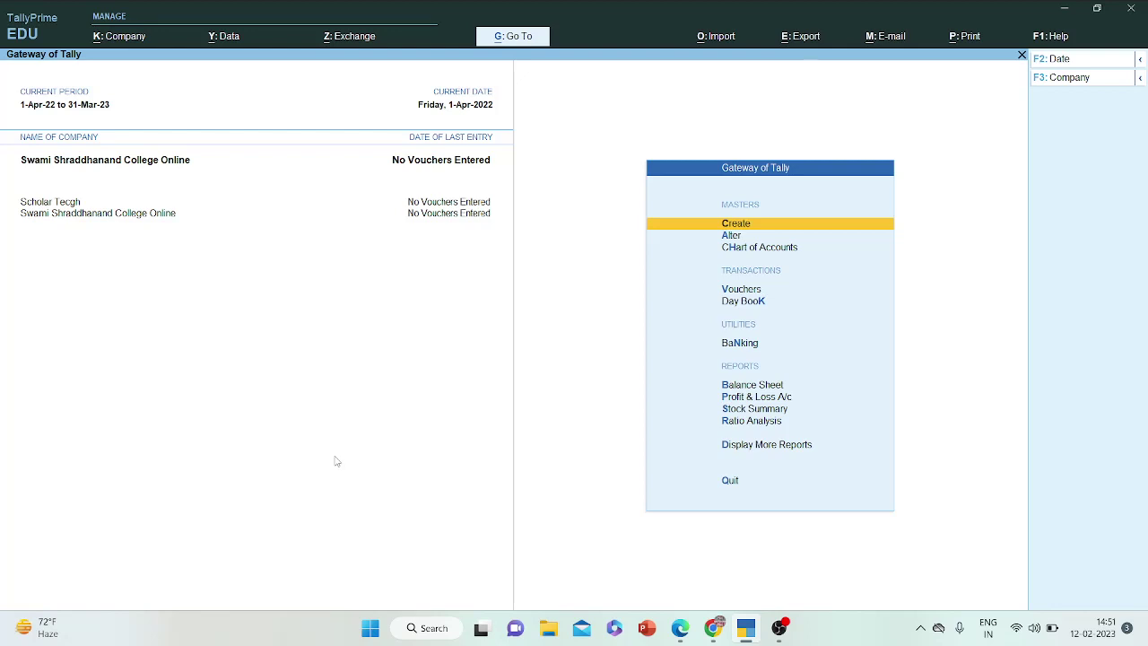
{"action": "key", "text": "Down"}
{"action": "key", "text": "Down"}
{"action": "key", "text": "Down"}
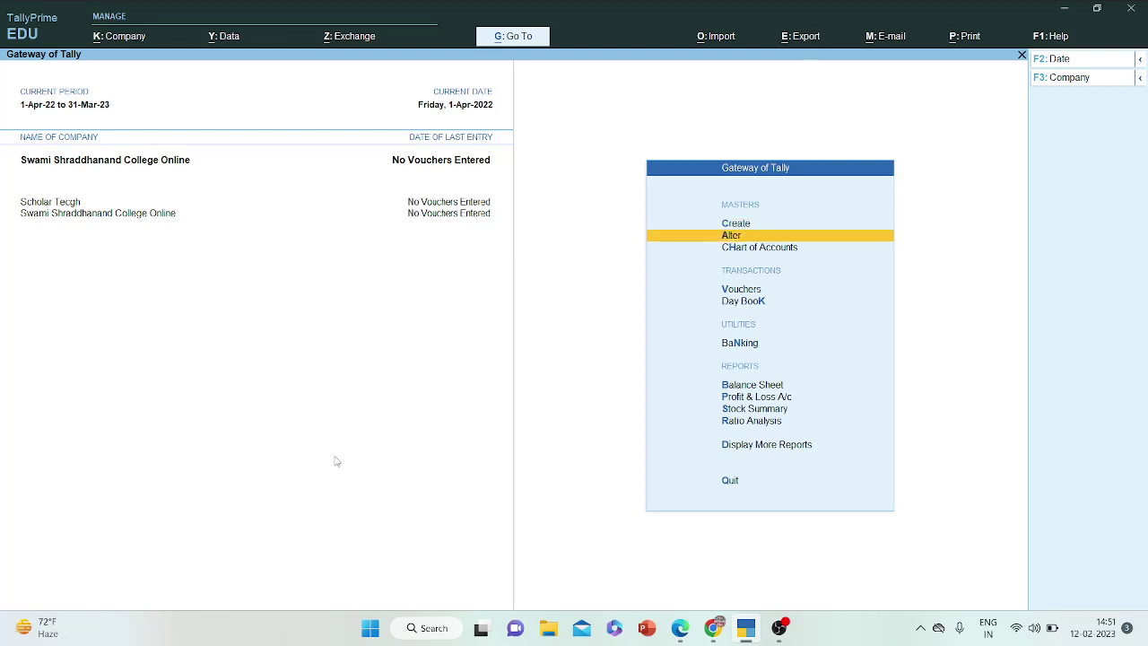
{"action": "key", "text": "Up"}
{"action": "key", "text": "Up"}
{"action": "key", "text": "Up"}
{"action": "key", "text": "Down"}
{"action": "key", "text": "Down"}
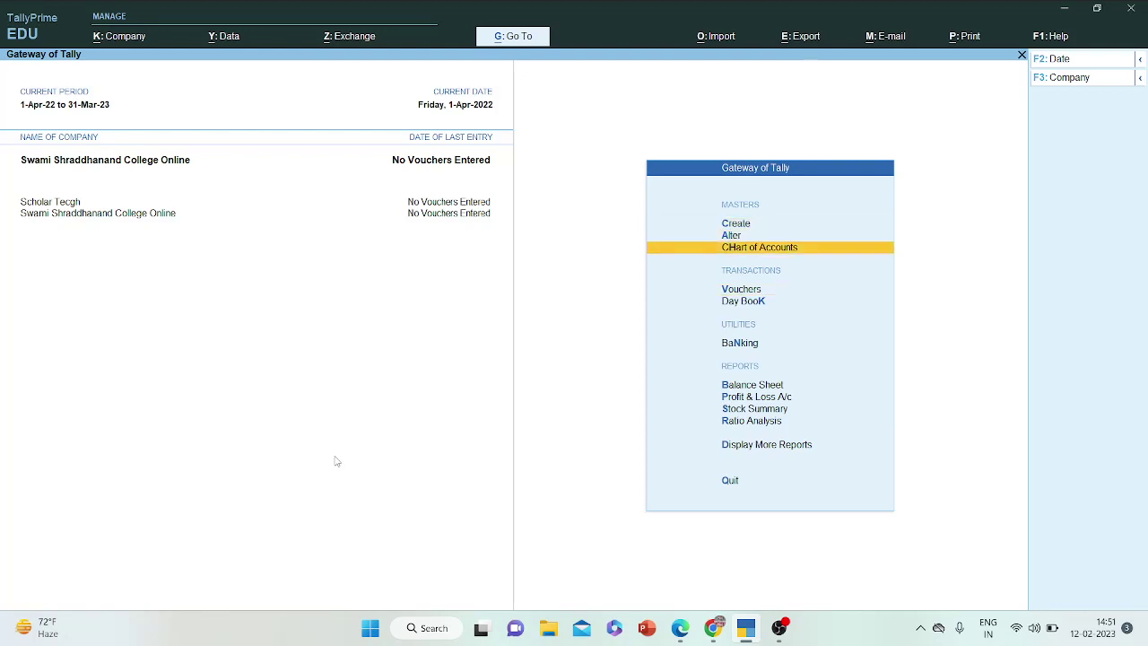
{"action": "key", "text": "Up"}
{"action": "key", "text": "Up"}
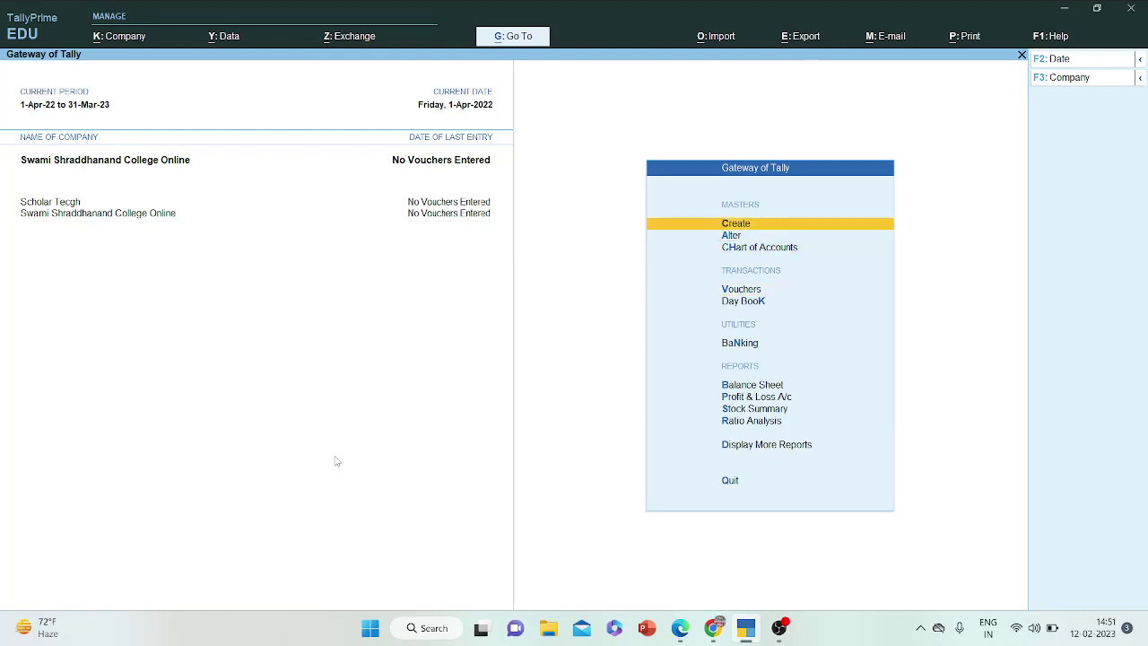
- Open the creation form for a new Stock Item
{"action": "key", "text": "Return"}
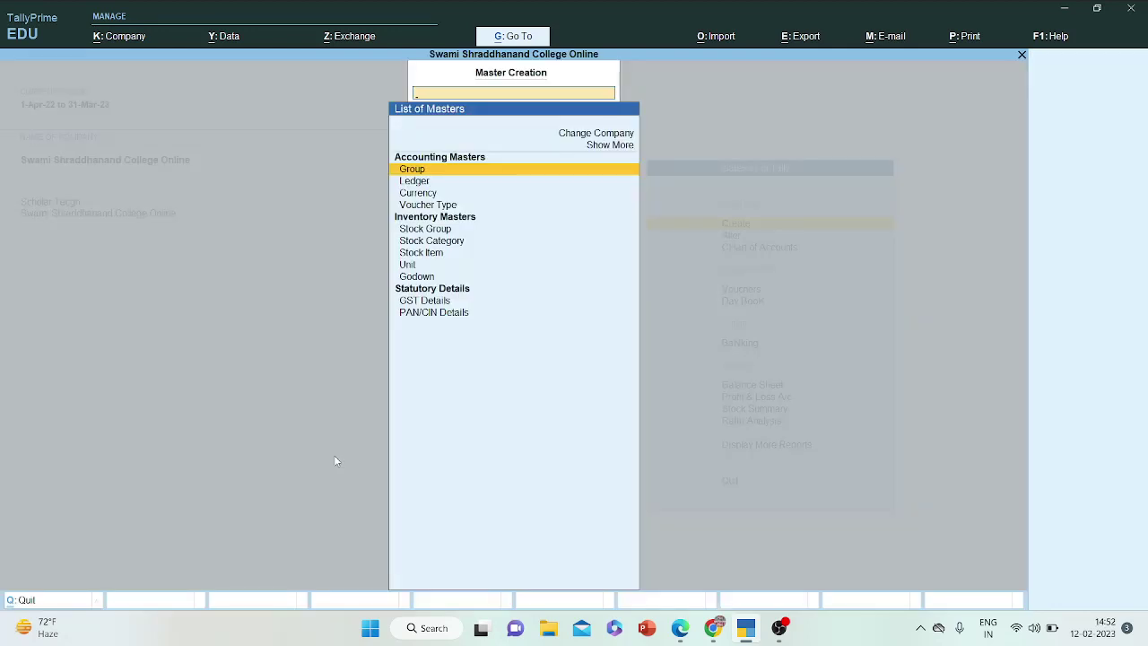
{"action": "key", "text": "Down"}
{"action": "key", "text": "Down"}
{"action": "key", "text": "Down"}
{"action": "key", "text": "Down"}
{"action": "key", "text": "Down"}
{"action": "key", "text": "Down"}
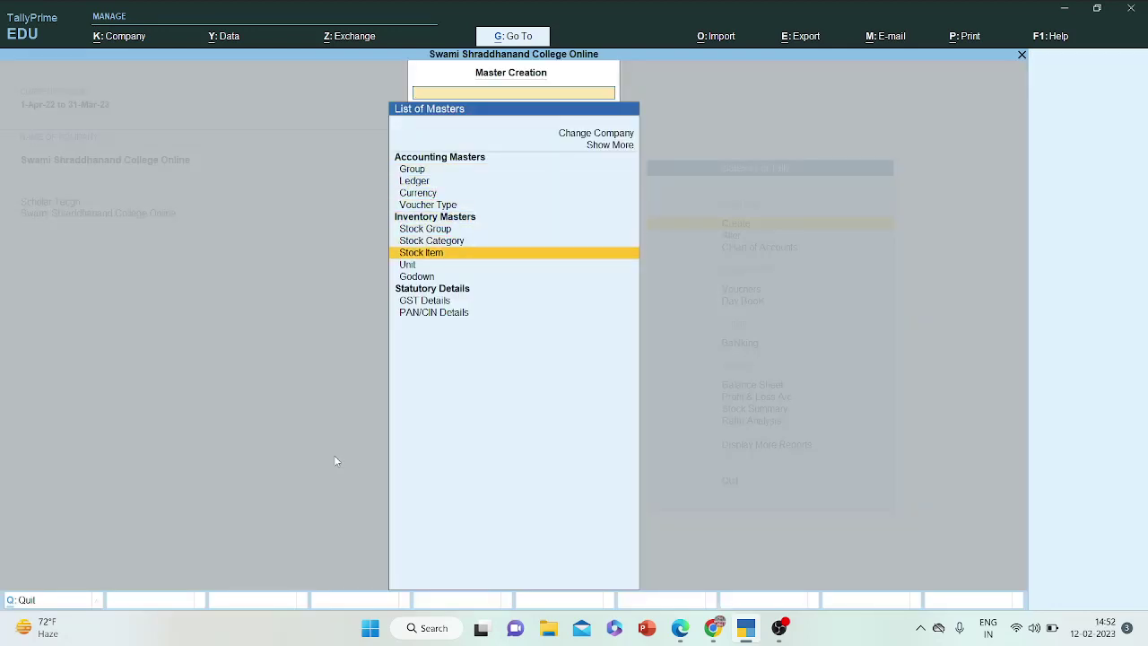
{"action": "key", "text": "Return"}
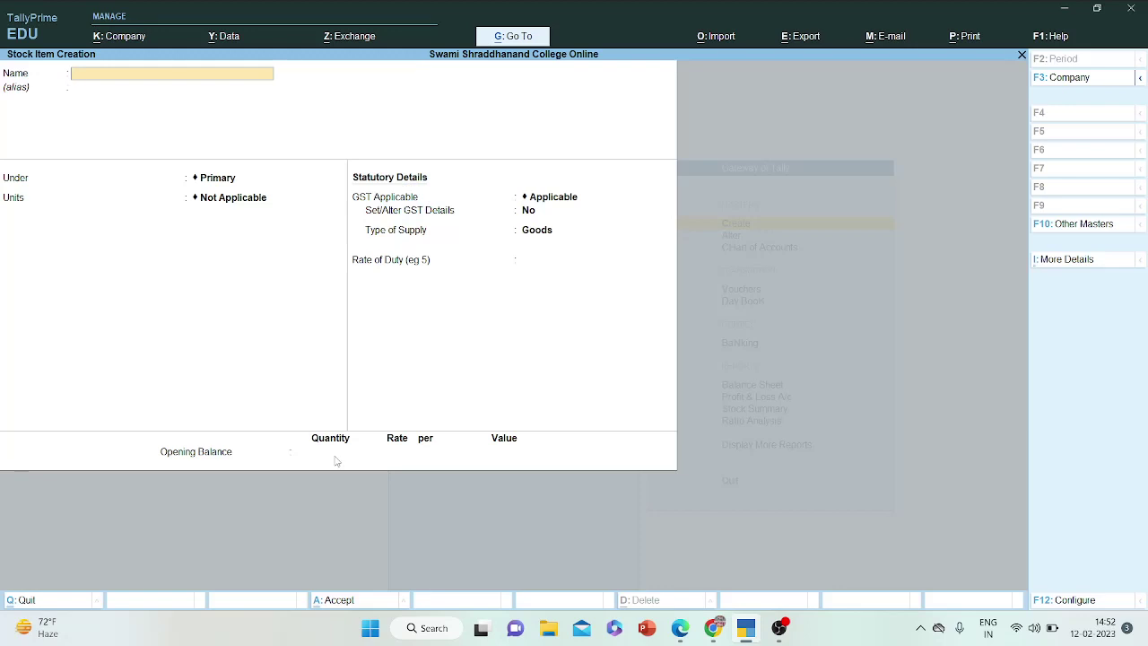
- Switch to the exercise PDF, draw a tick mark beside Lamp in the goods table, and switch back to TallyPrime
{"action": "left_click", "coordinate": [680, 628]}
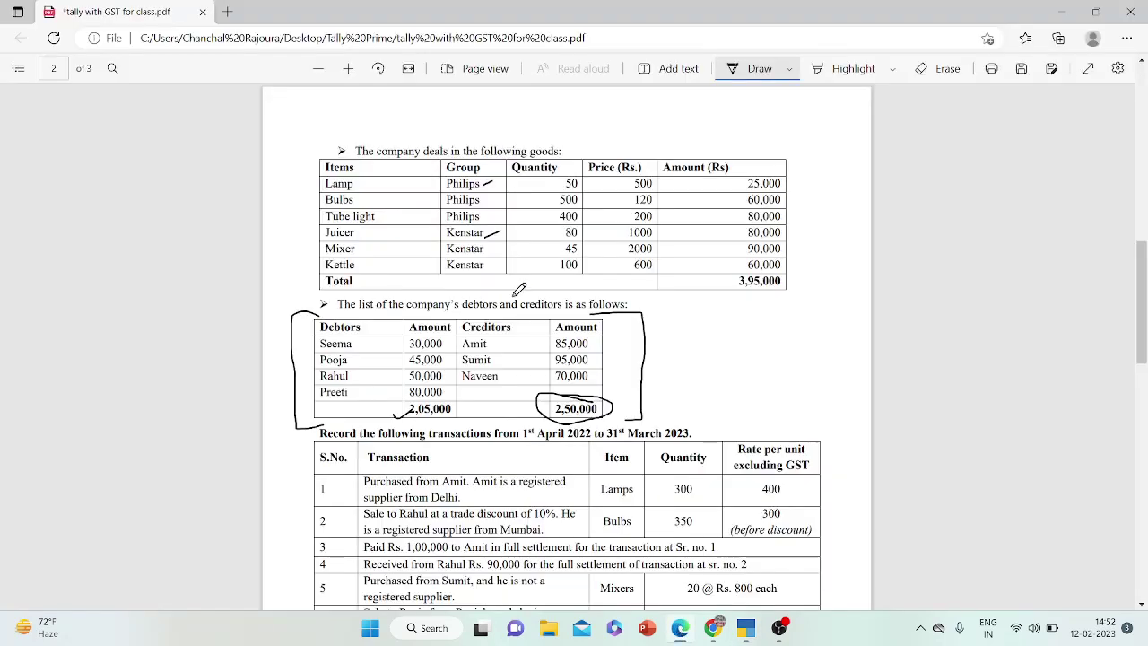
{"action": "left_click_drag", "start_coordinate": [314, 183], "coordinate": [325, 175]}
{"action": "left_click", "coordinate": [748, 631]}
- Name the new stock item Lamps, place it under the Philips group and set its unit to pcs
{"action": "type", "text": "Lamps"}
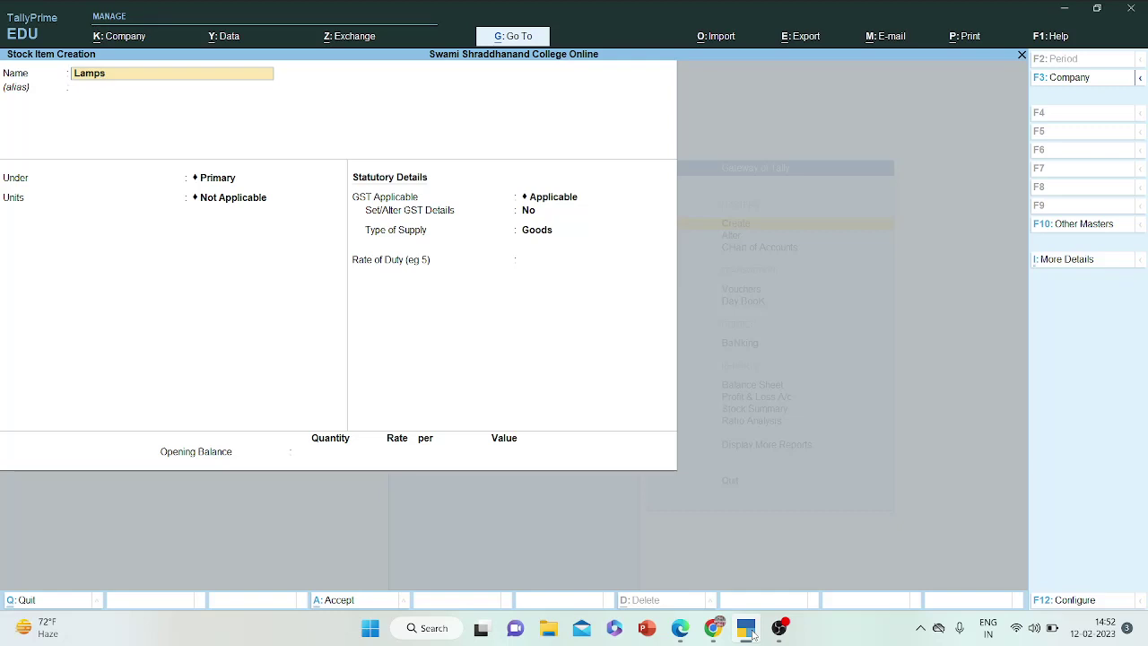
{"action": "key", "text": "Return"}
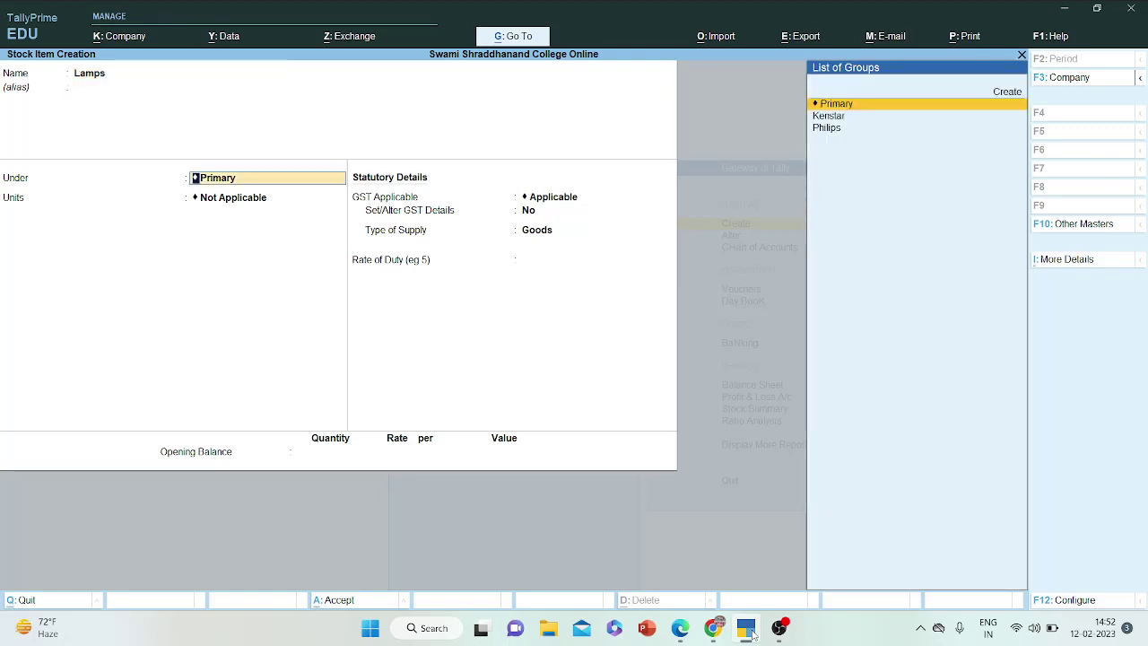
{"action": "key", "text": "Down"}
{"action": "key", "text": "Down"}
{"action": "key", "text": "Return"}
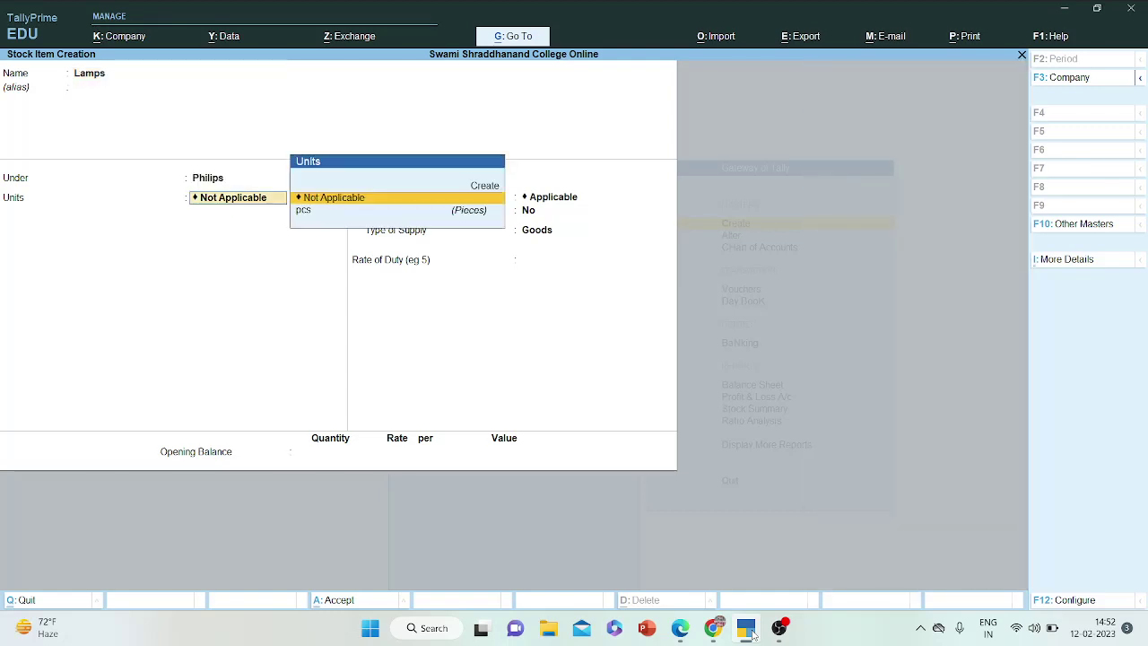
{"action": "key", "text": "Down"}
{"action": "key", "text": "Return"}
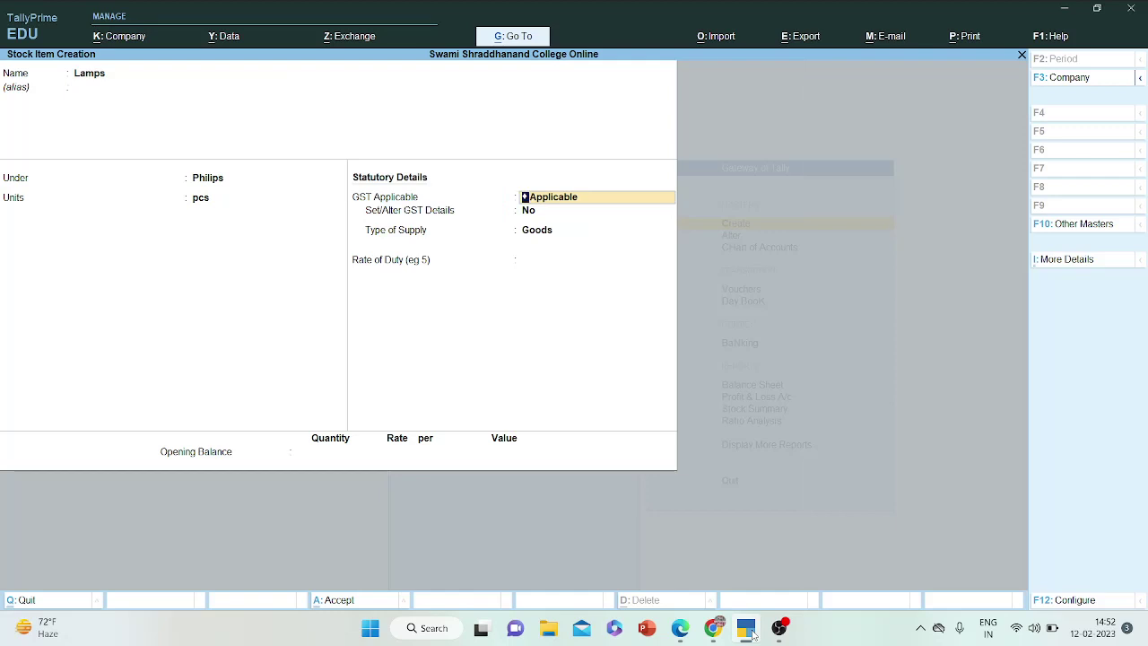
- Enable GST details for the Lamps item, with description Electronic Products and HSN/SAC 5699
{"action": "key", "text": "Return"}
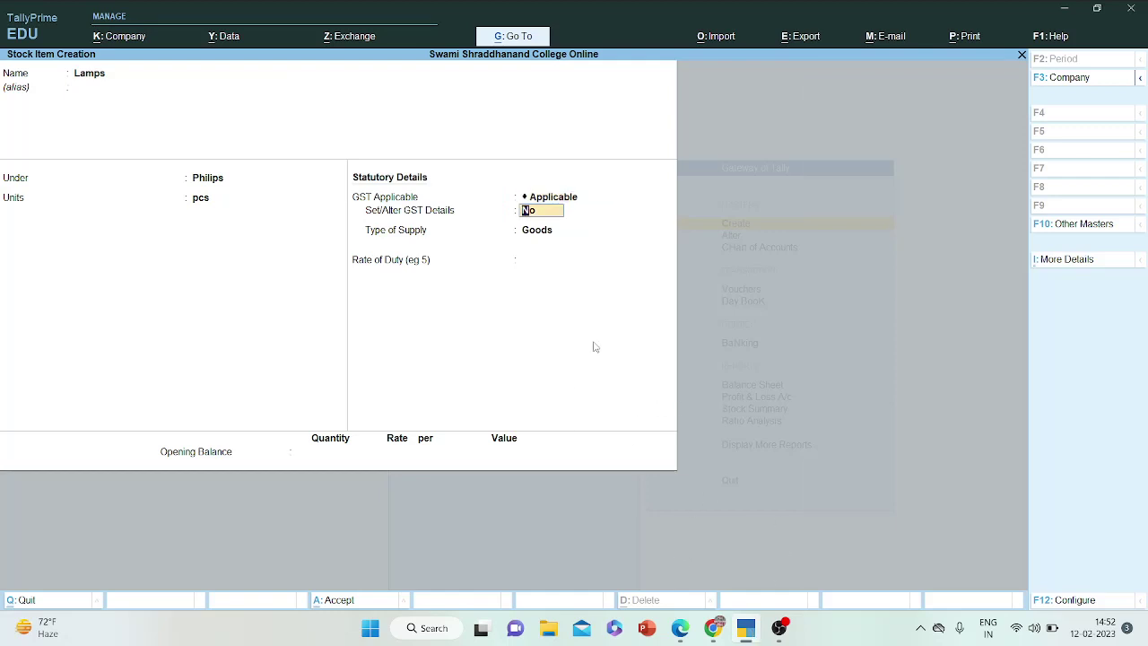
{"action": "type", "text": "yes"}
{"action": "key", "text": "Return"}
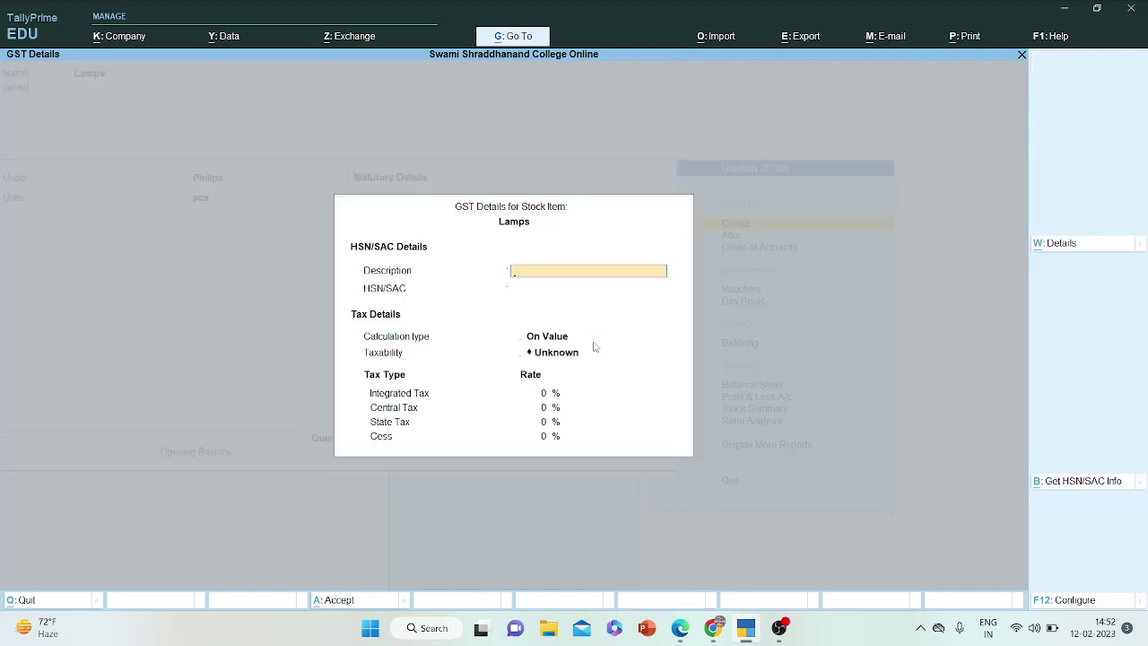
{"action": "type", "text": "Electronic Products"}
{"action": "key", "text": "Return"}
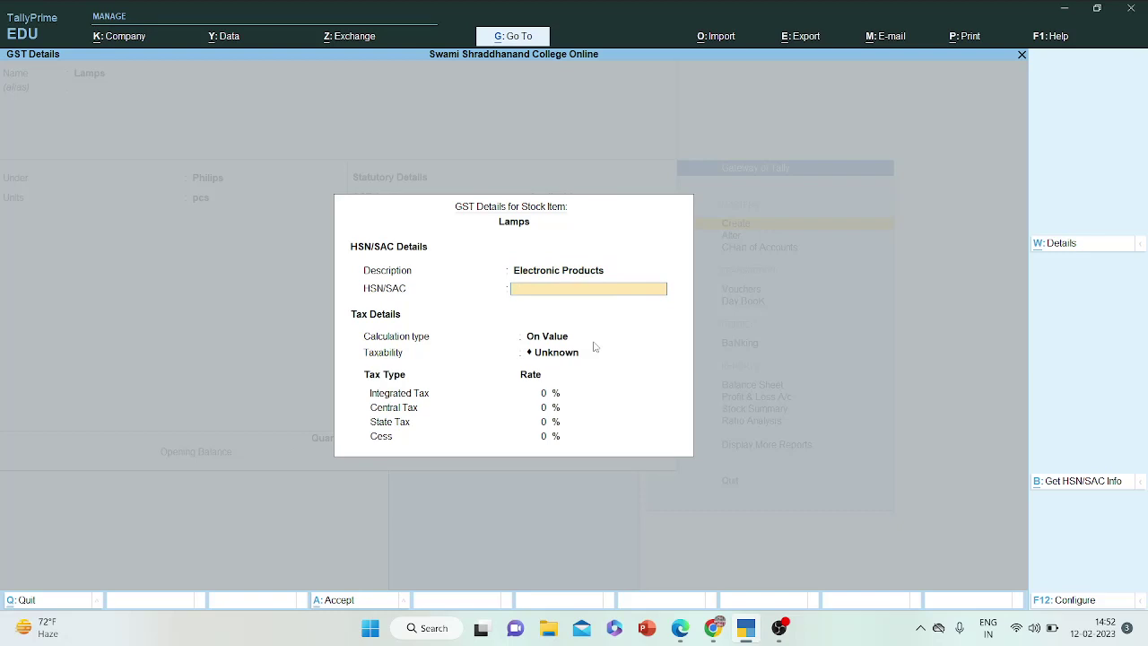
{"action": "type", "text": "5699"}
{"action": "key", "text": "Return"}
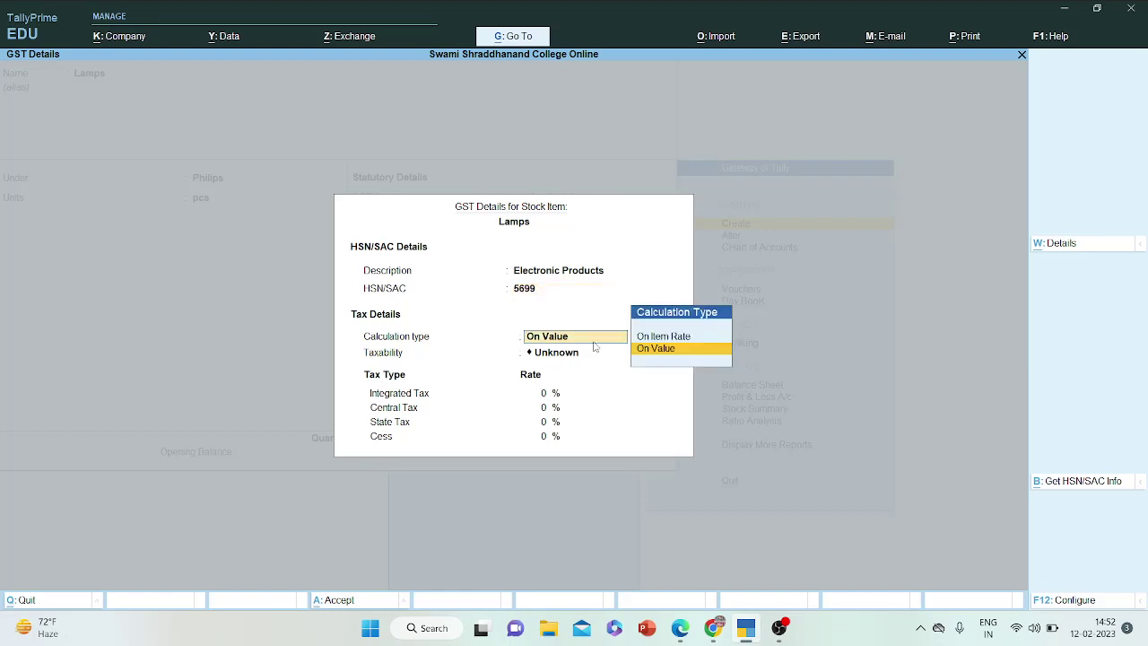
- Set the Lamps GST calculation to On Value, make it Taxable with 12% integrated tax, and accept the GST details
{"action": "key", "text": "Return"}
{"action": "key", "text": "Down"}
{"action": "key", "text": "Down"}
{"action": "key", "text": "Down"}
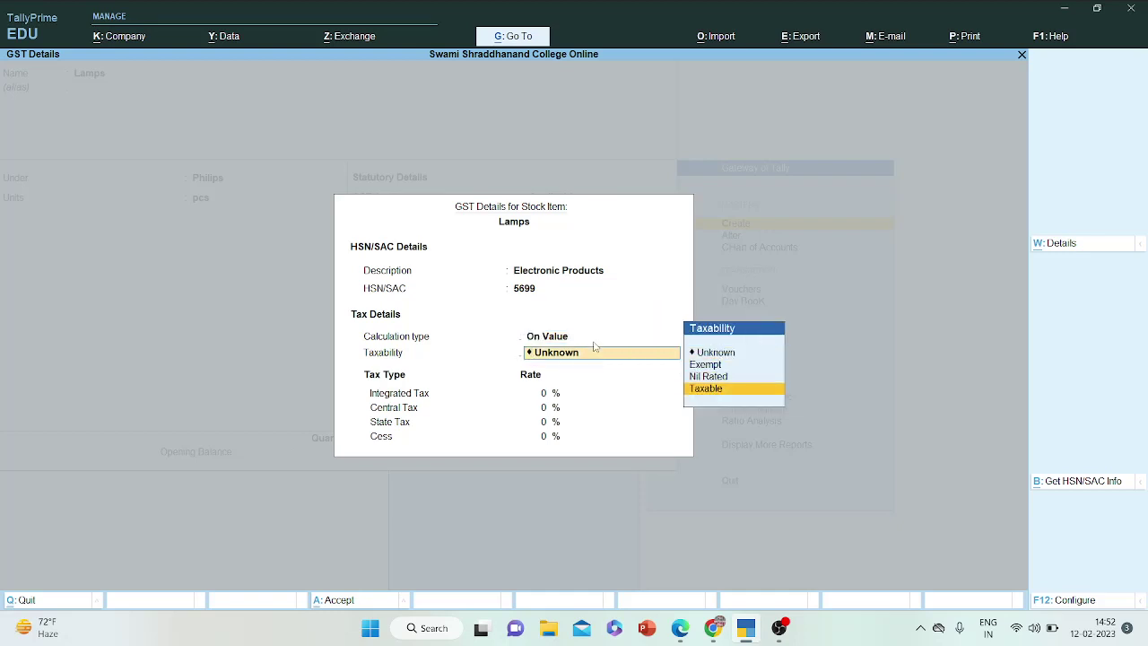
{"action": "key", "text": "Return"}
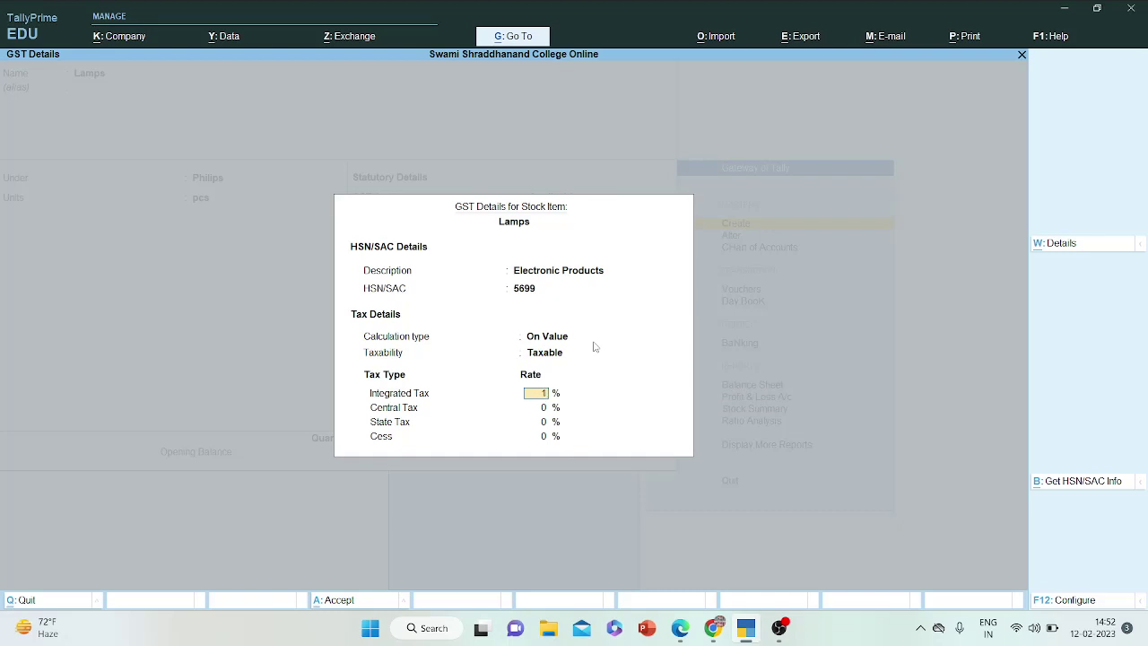
{"action": "type", "text": "12"}
{"action": "key", "text": "Return"}
{"action": "key", "text": "Return"}
{"action": "key", "text": "Return"}
{"action": "key", "text": "Return"}
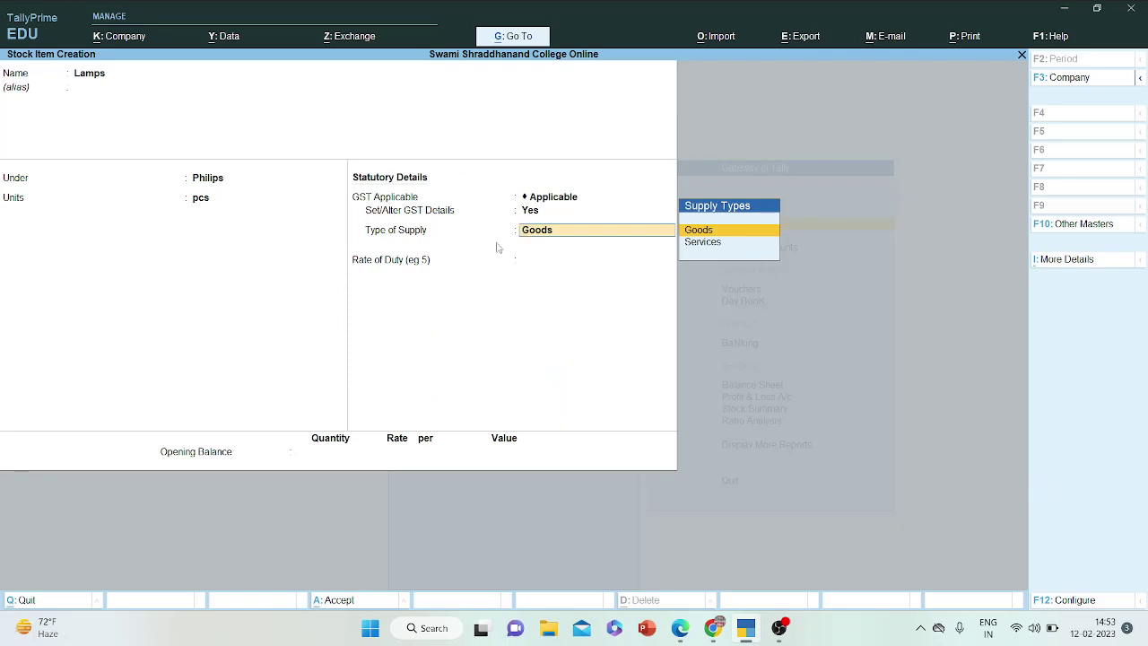
- Keep the supply type Goods, give Lamps an opening balance of 50 pcs at rate 500, and save the item
{"action": "key", "text": "Return"}
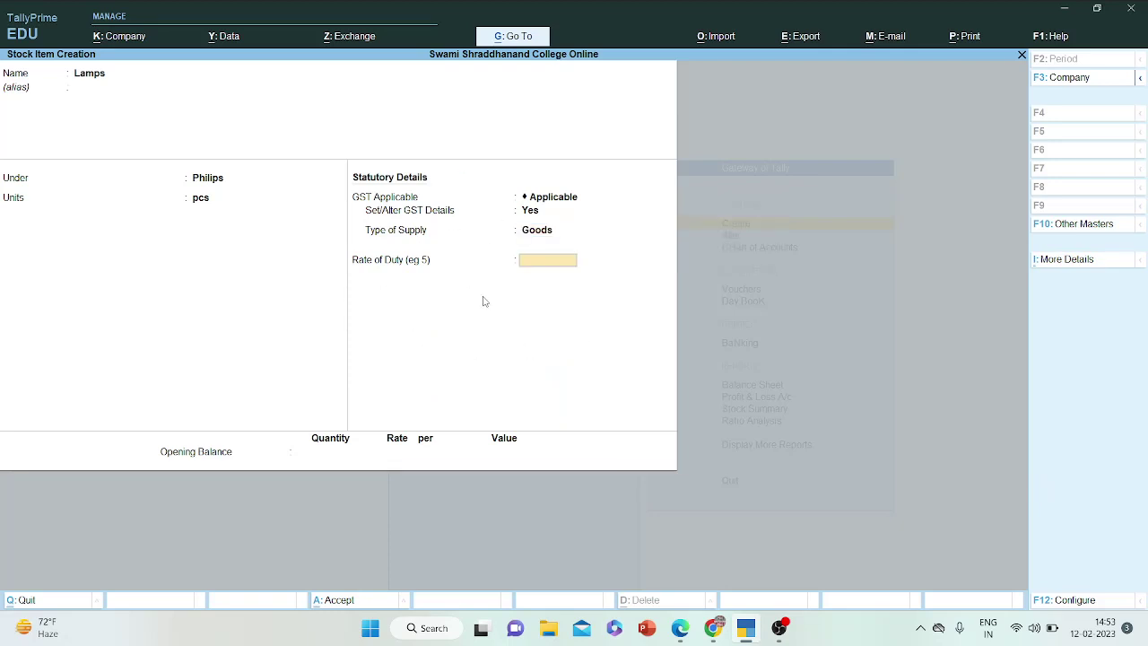
{"action": "key", "text": "Return"}
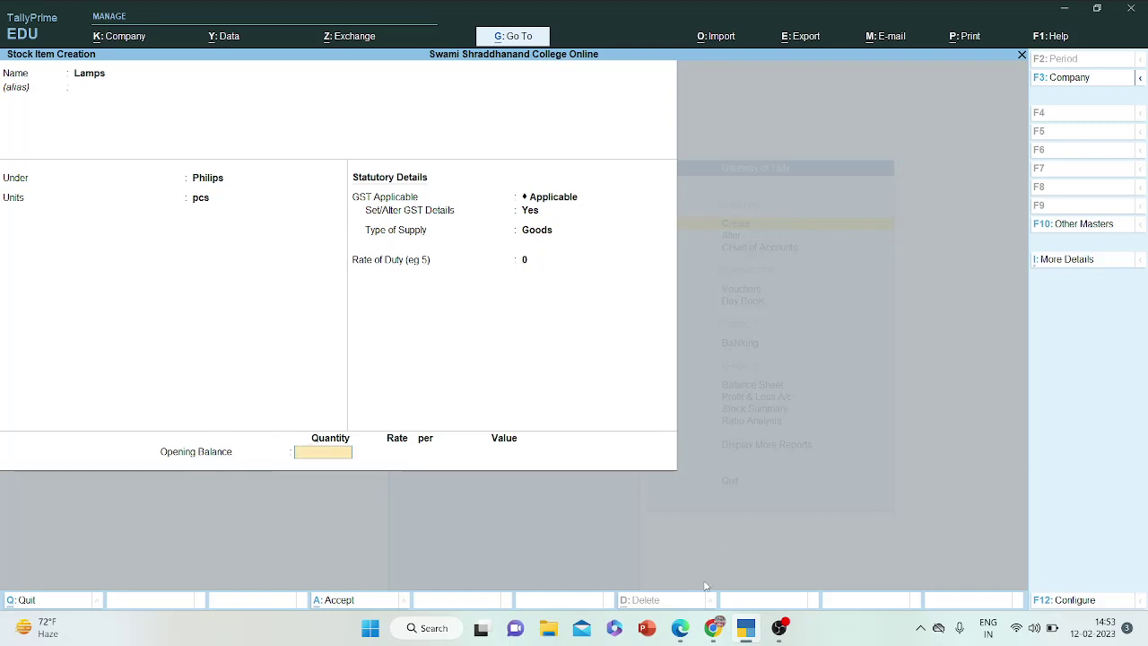
{"action": "left_click", "coordinate": [684, 629]}
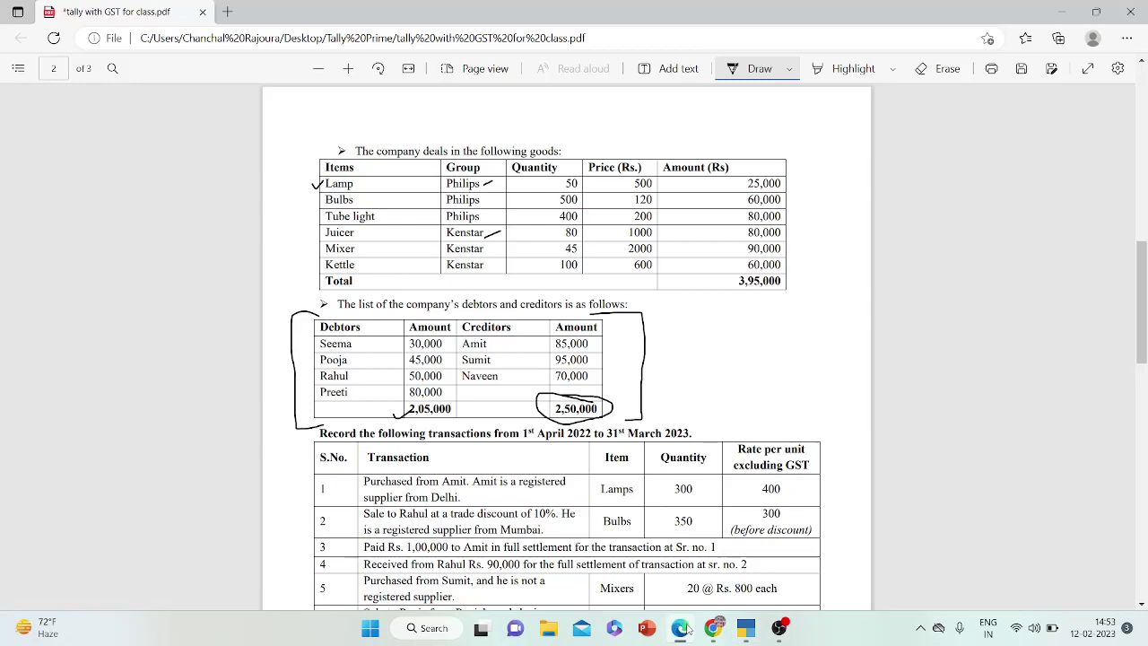
{"action": "left_click", "coordinate": [683, 629]}
{"action": "type", "text": "50"}
{"action": "key", "text": "Return"}
{"action": "type", "text": "5"}
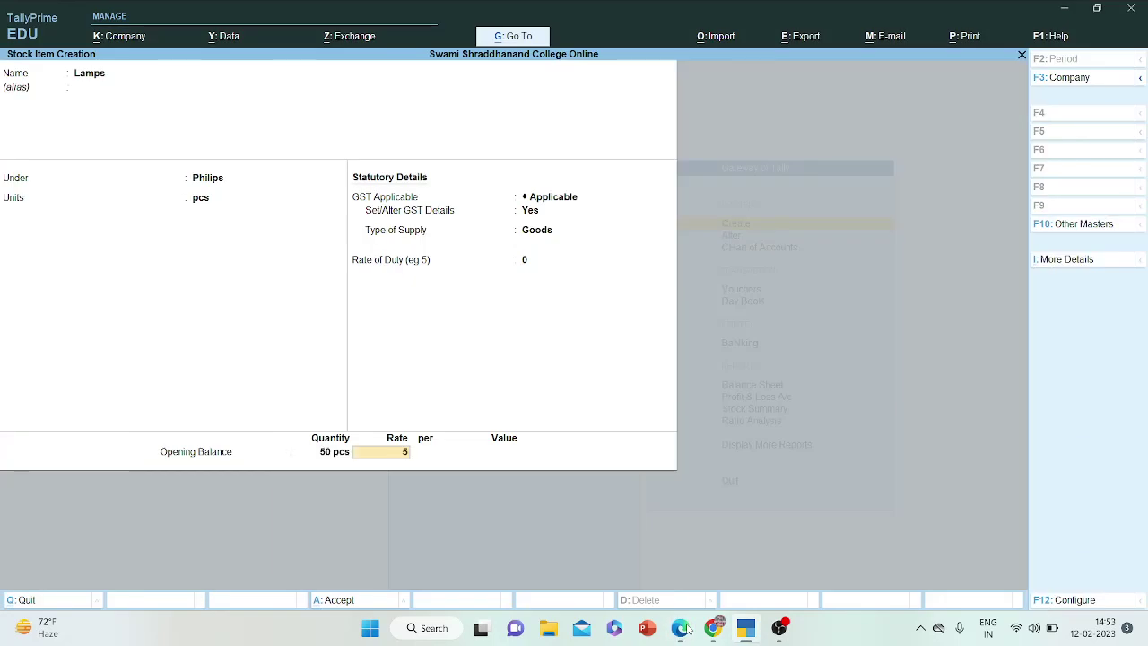
{"action": "type", "text": "00"}
{"action": "key", "text": "Return"}
{"action": "key", "text": "Return"}
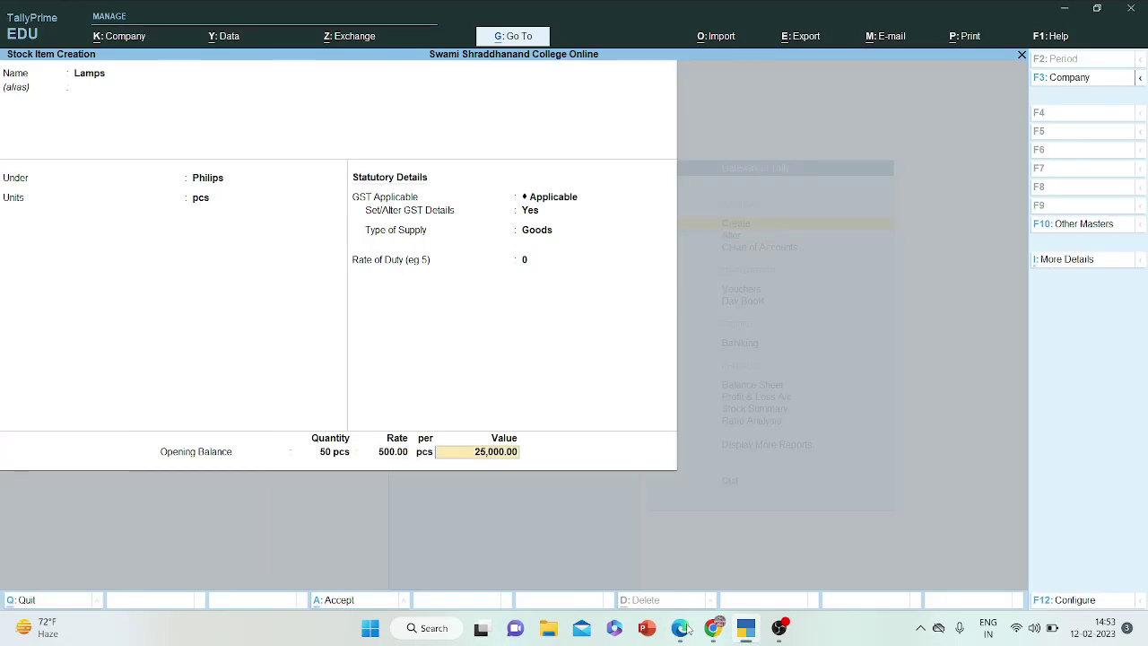
{"action": "key", "text": "Return"}
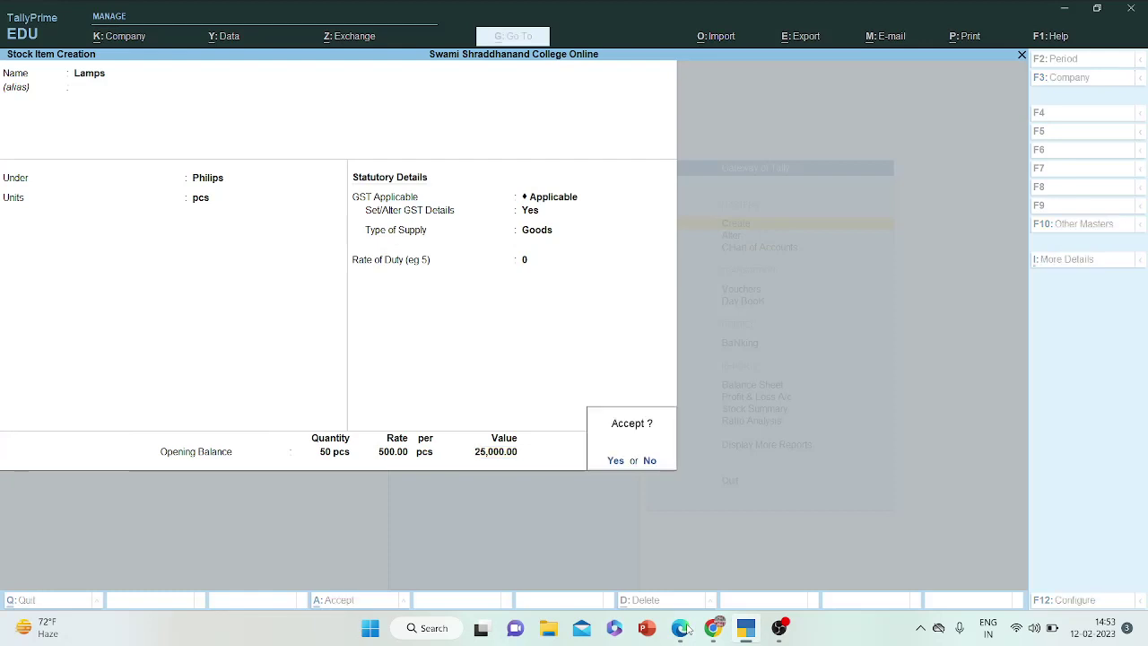
{"action": "key", "text": "Return"}
- Switch to the exercise PDF in Edge, draw a tick beside the Bulbs row, and return to TallyPrime
{"action": "left_click", "coordinate": [684, 629]}
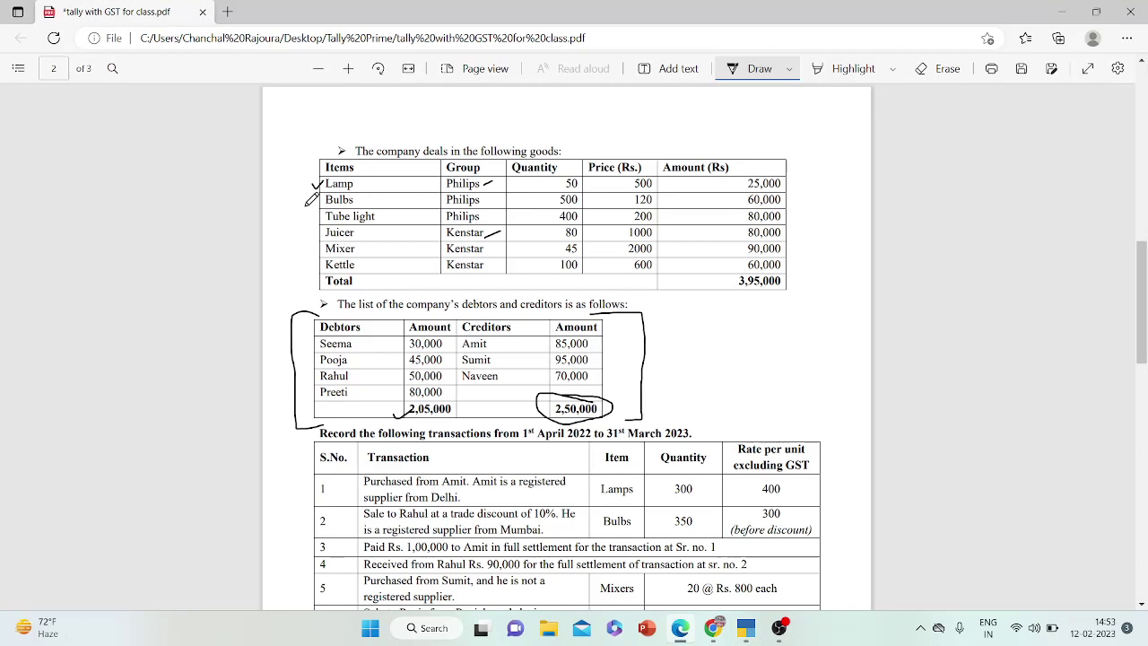
{"action": "left_click_drag", "start_coordinate": [306, 202], "coordinate": [322, 191]}
{"action": "left_click", "coordinate": [744, 631]}
- Name the new stock item Bulbs and place it under the Philips group with pcs as its unit
{"action": "type", "text": "Bulbs"}
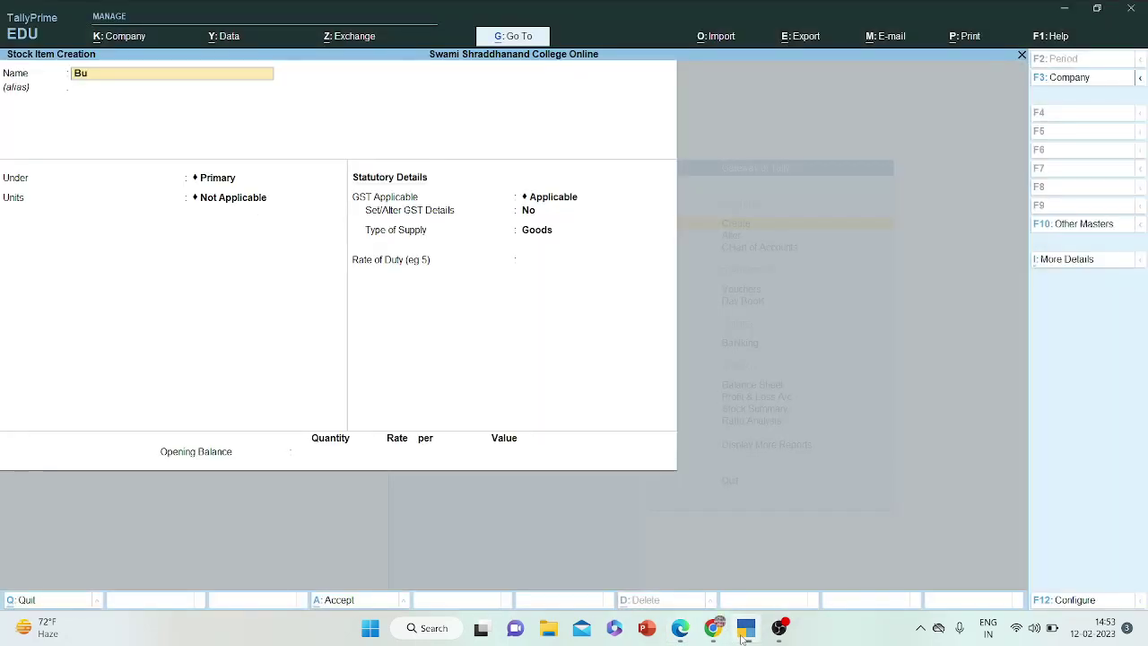
{"action": "key", "text": "Return"}
{"action": "key", "text": "Return"}
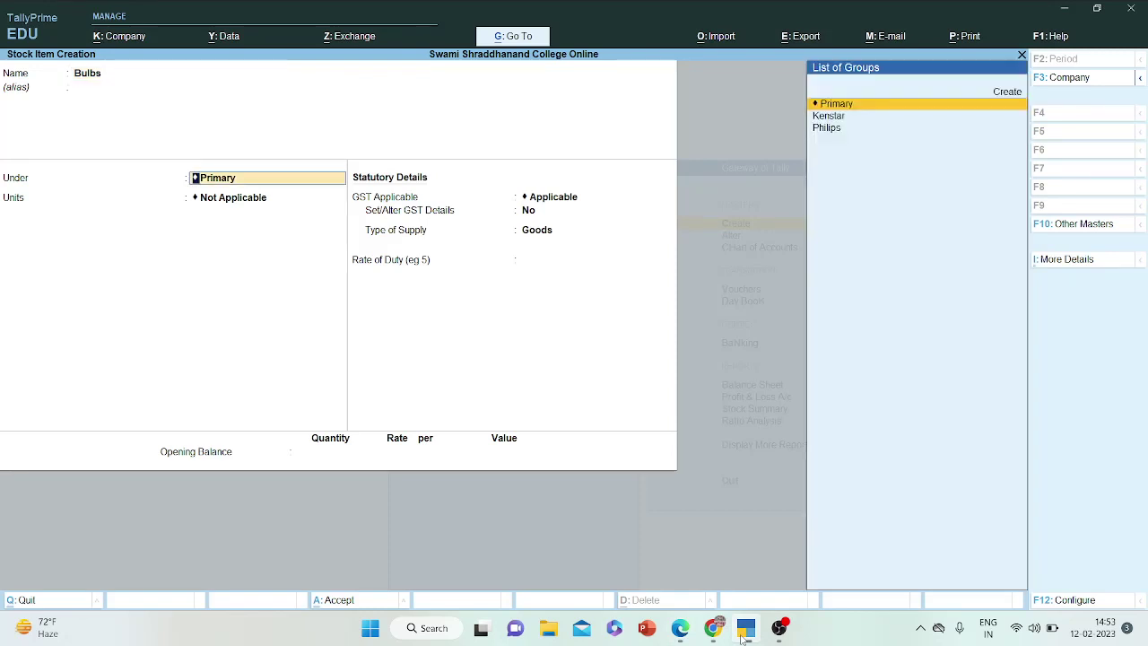
{"action": "key", "text": "Down"}
{"action": "key", "text": "Down"}
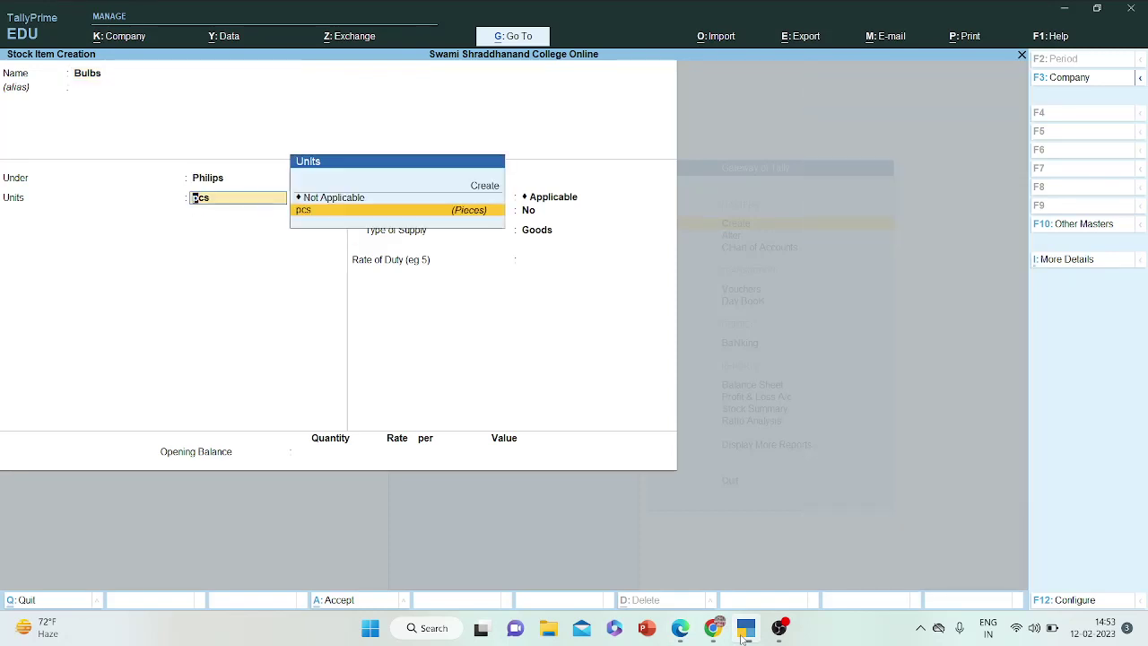
{"action": "key", "text": "Return"}
- Enable GST details for the Bulbs item, with description Electronic Products and HSN/SAC 9878
{"action": "key", "text": "Return"}
{"action": "key", "text": "y"}
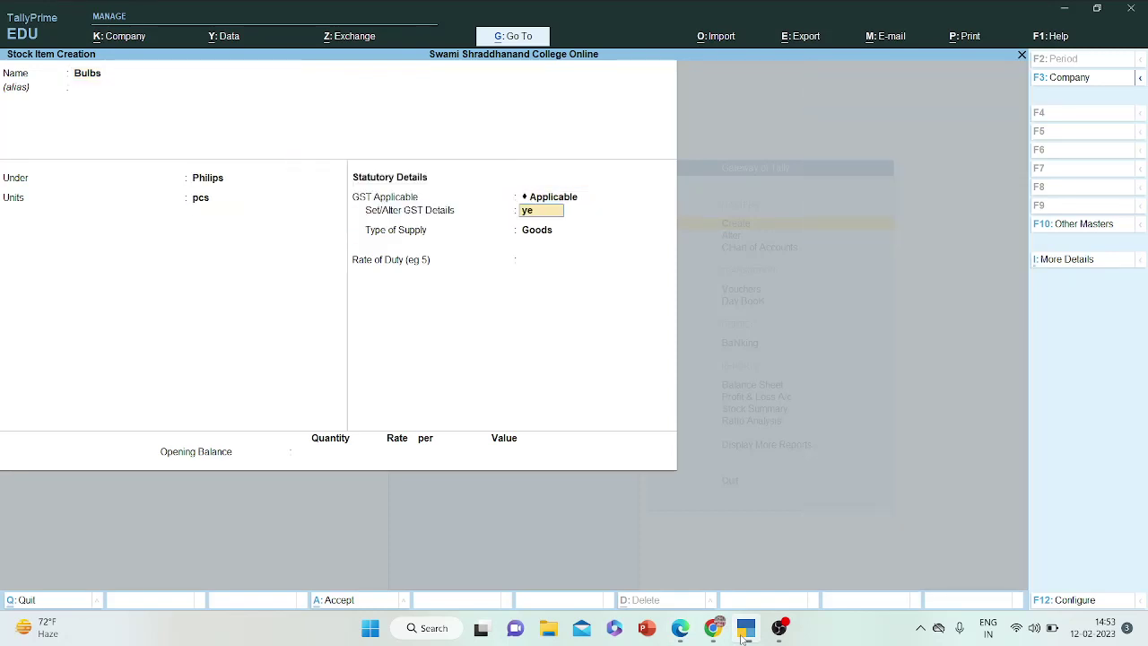
{"action": "key", "text": "Return"}
{"action": "type", "text": "Elec"}
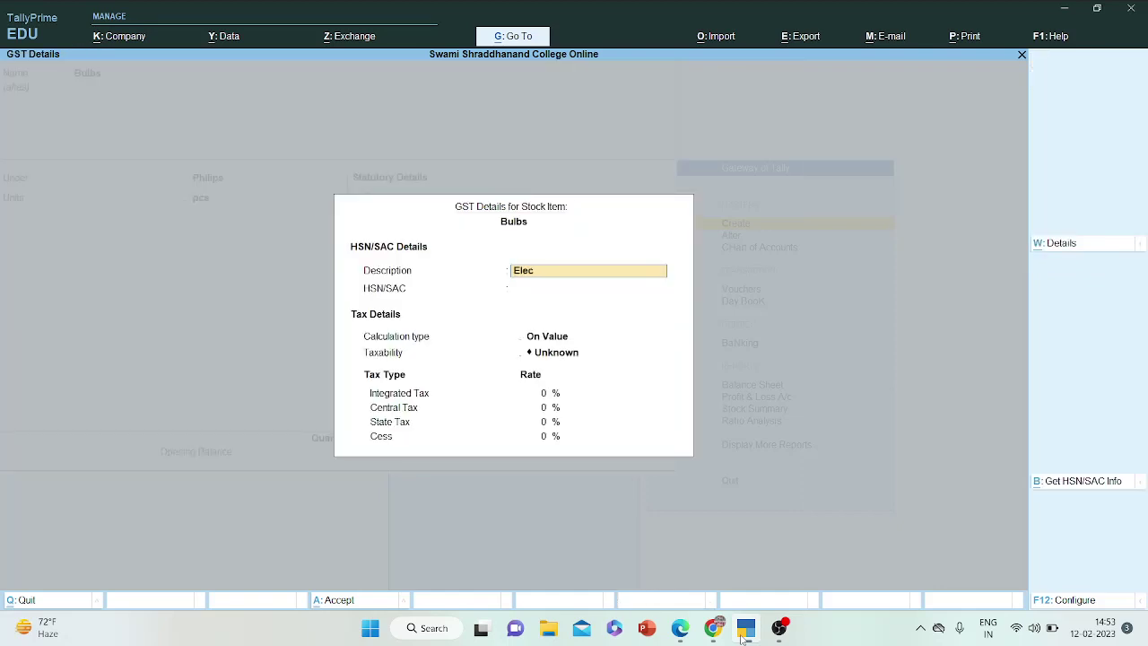
{"action": "type", "text": "tronic Products"}
{"action": "key", "text": "Return"}
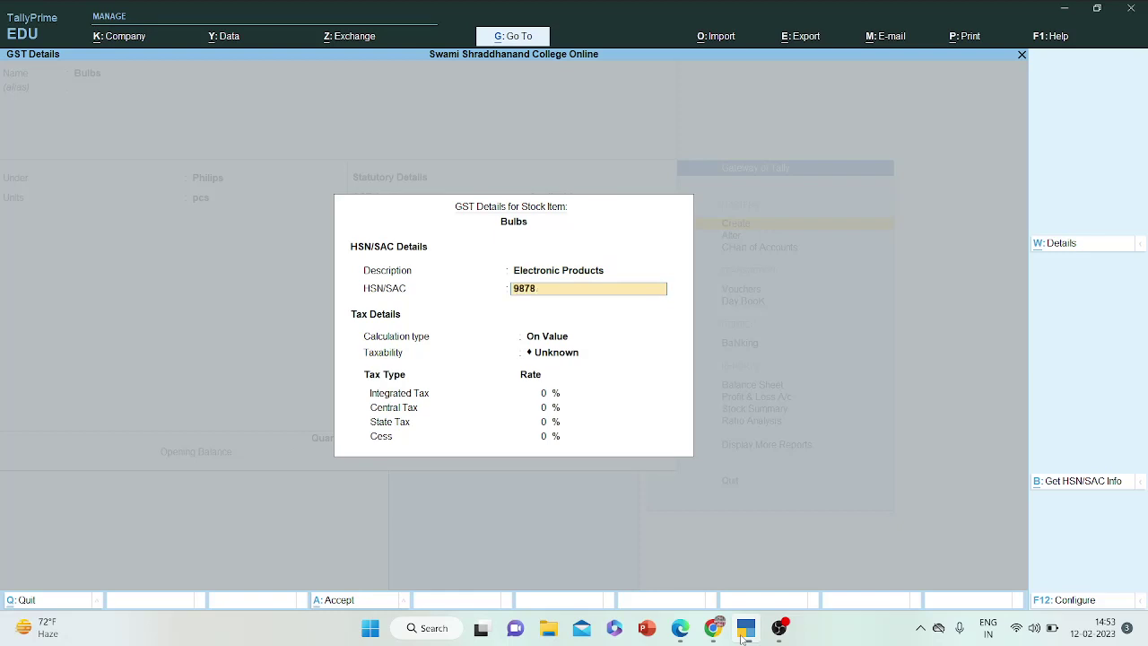
{"action": "key", "text": "Return"}
- Set the Bulbs GST calculation to On Value, make it Taxable with 12% integrated tax, and accept the GST details
{"action": "key", "text": "Return"}
{"action": "key", "text": "Down"}
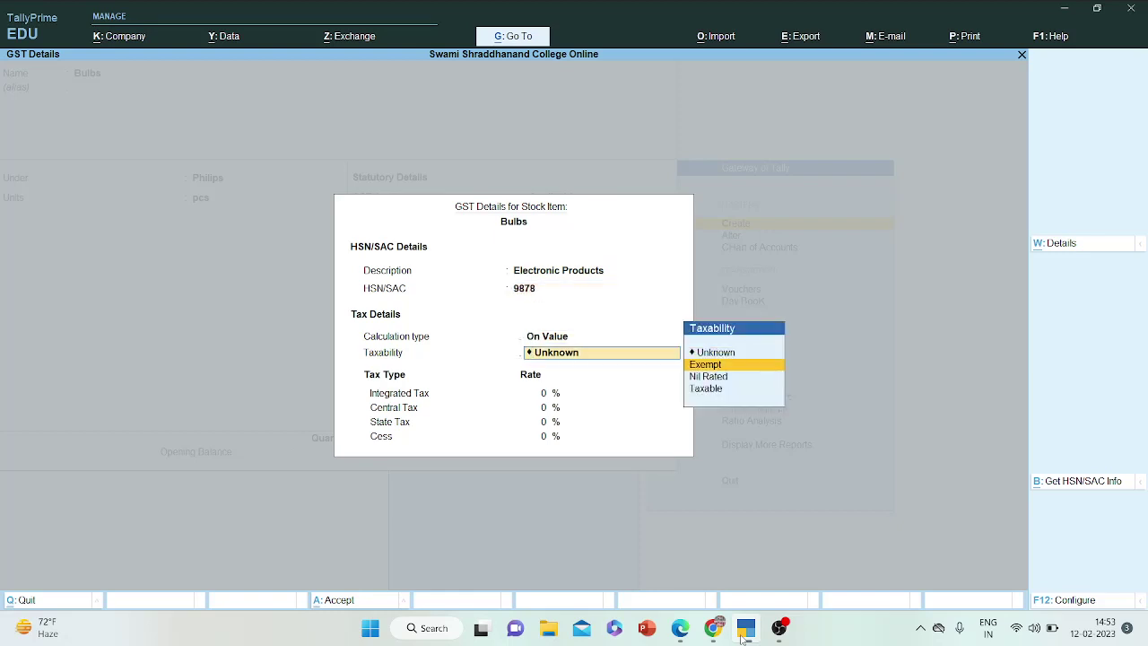
{"action": "key", "text": "Down"}
{"action": "key", "text": "Down"}
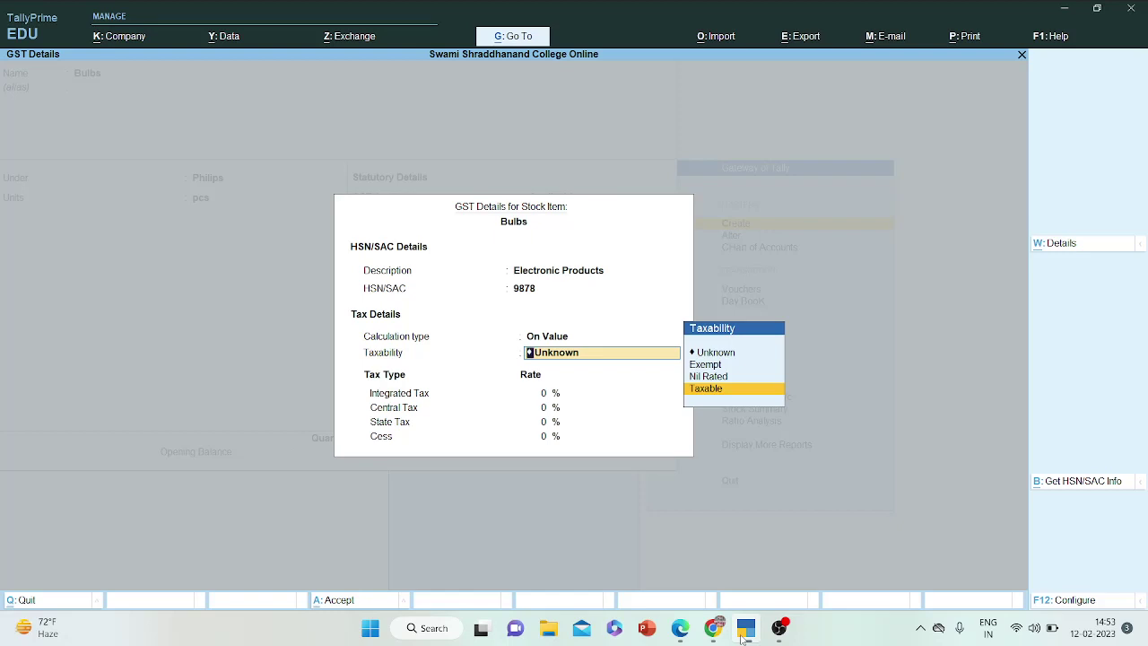
{"action": "key", "text": "Return"}
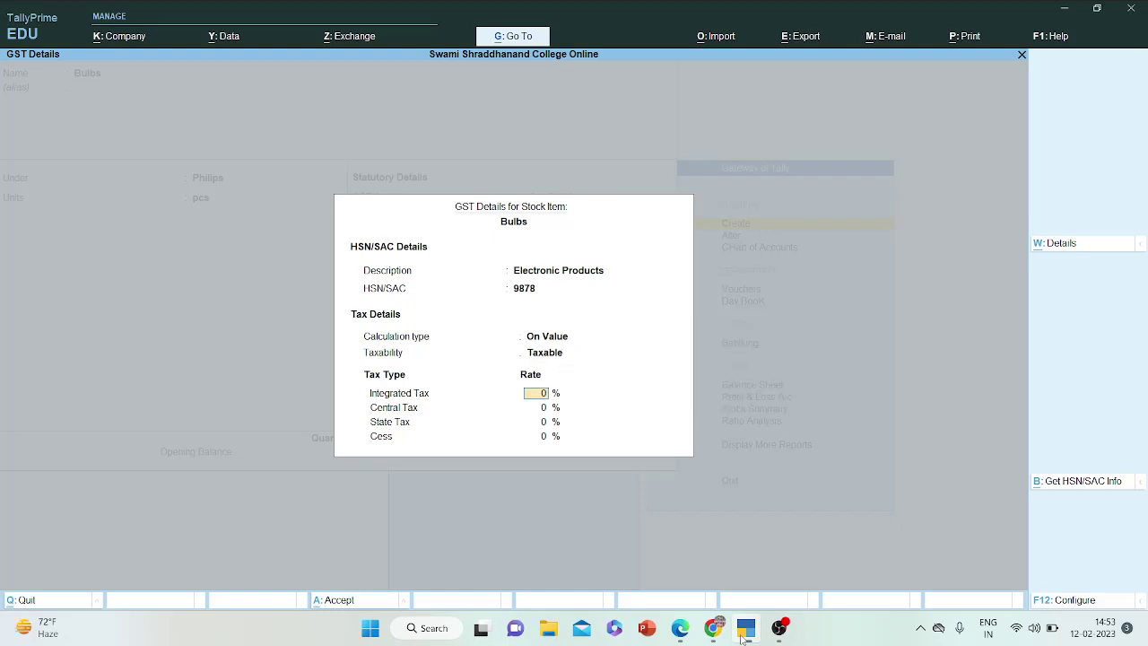
{"action": "type", "text": "12"}
{"action": "key", "text": "Return"}
{"action": "key", "text": "Return"}
{"action": "key", "text": "Return"}
{"action": "key", "text": "Return"}
- Keep the supply type Goods, give Bulbs the PDF's opening balance of 500 pcs at rate 120, and save the item
{"action": "key", "text": "Return"}
{"action": "key", "text": "Return"}
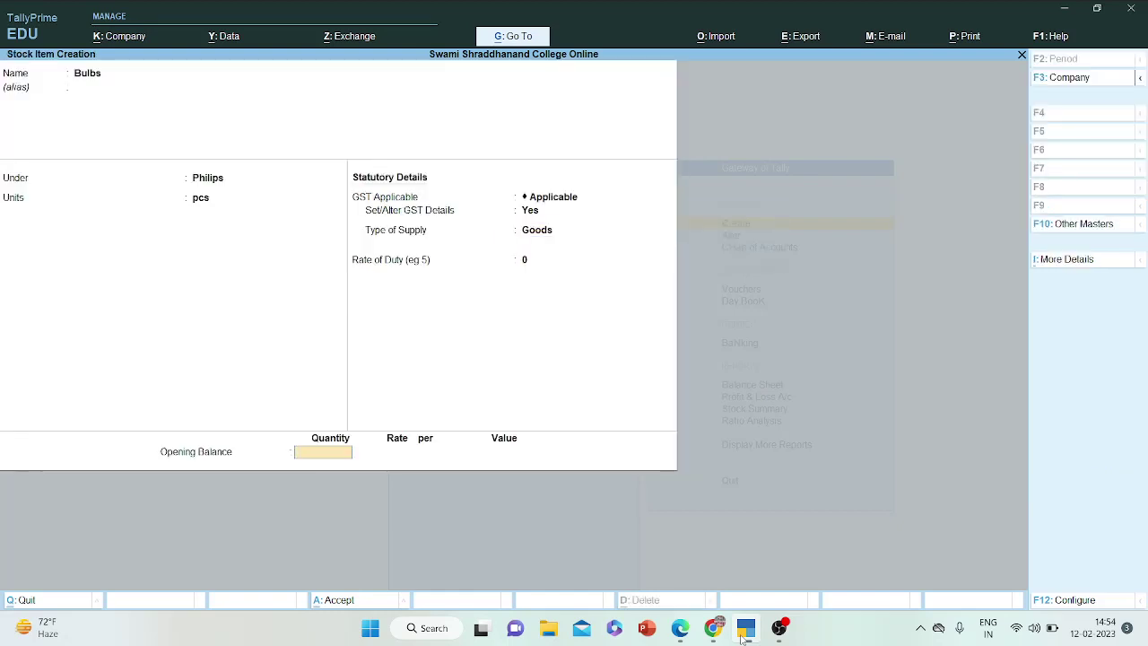
{"action": "left_click", "coordinate": [744, 633]}
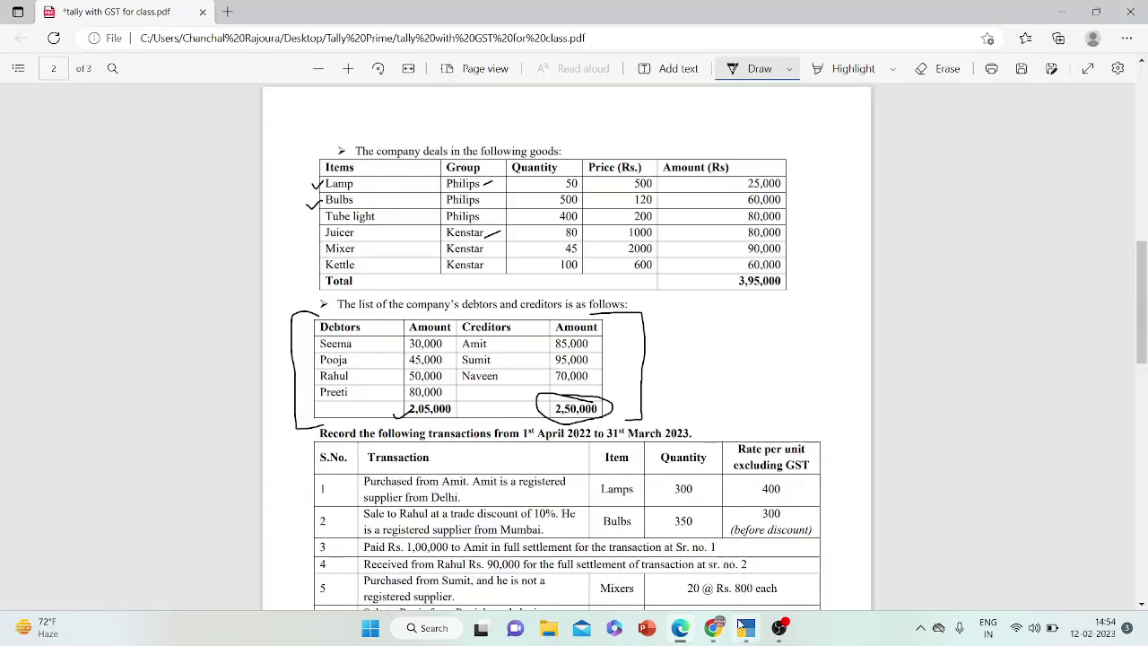
{"action": "left_click", "coordinate": [744, 632]}
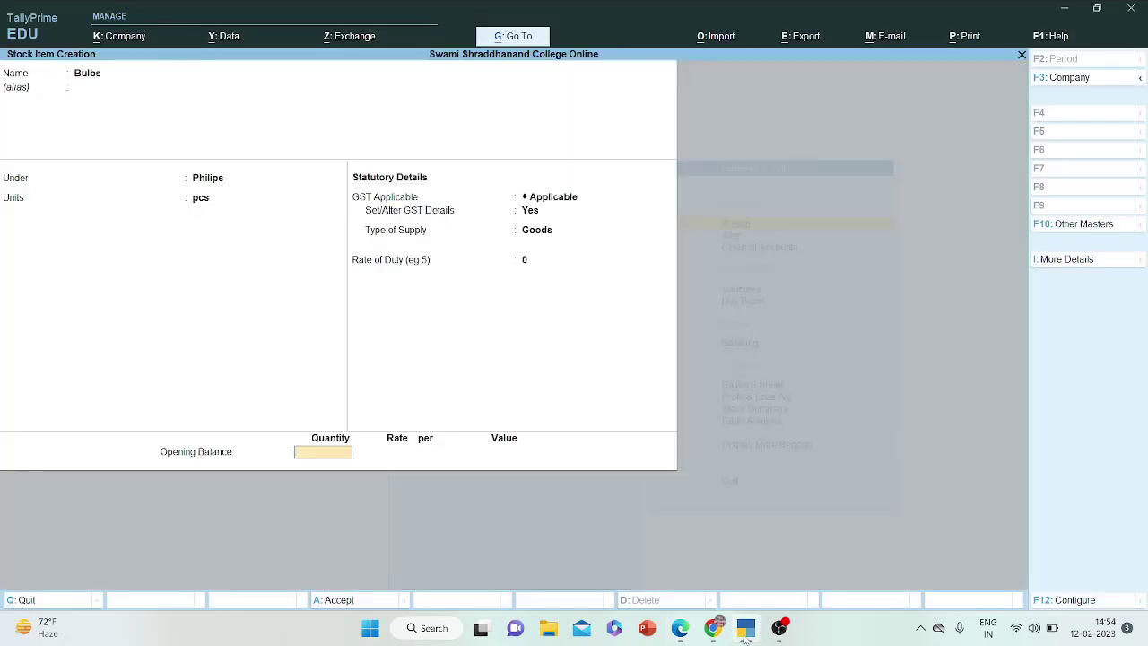
{"action": "type", "text": "500"}
{"action": "key", "text": "Return"}
{"action": "type", "text": "120"}
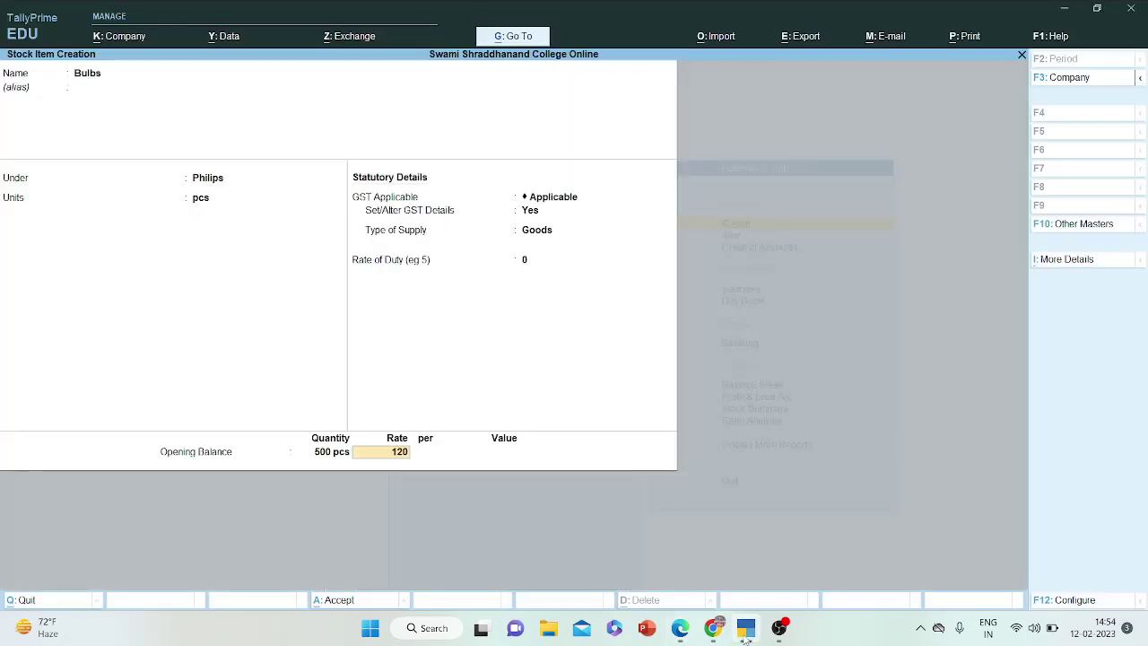
{"action": "key", "text": "Return"}
{"action": "key", "text": "Return"}
{"action": "key", "text": "Return"}
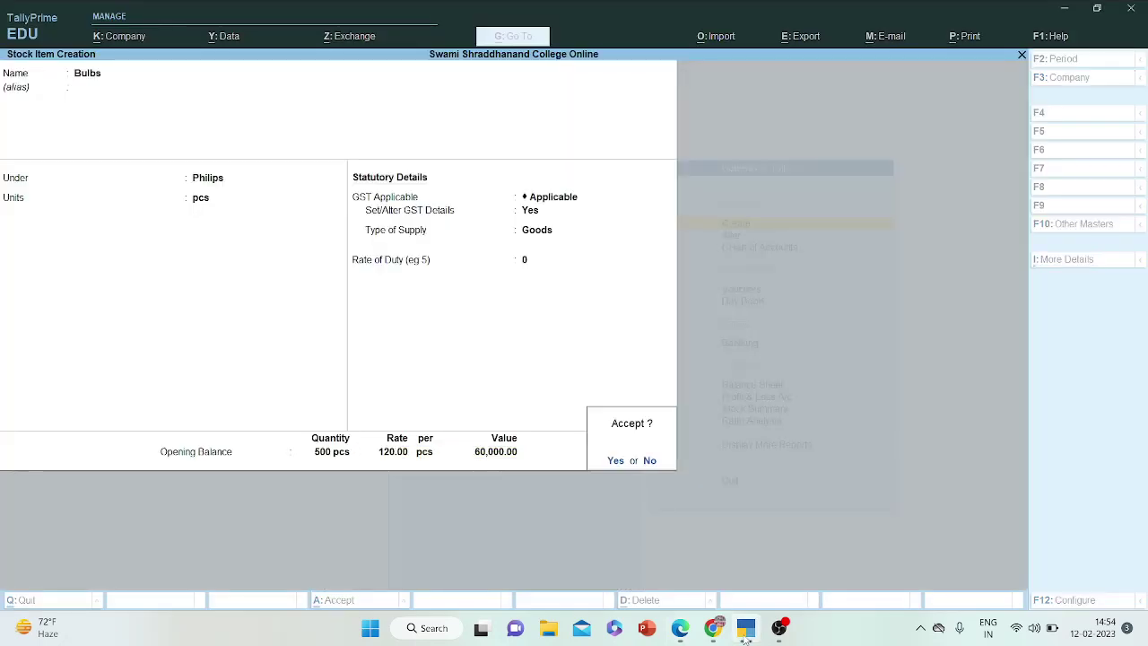
{"action": "key", "text": "Return"}
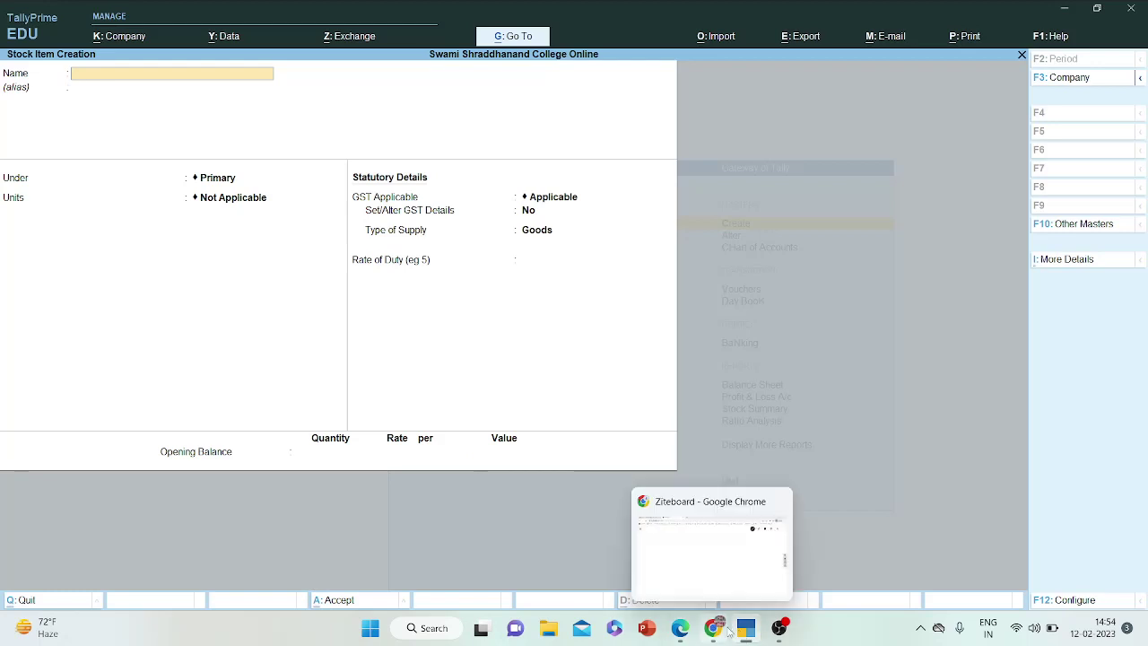
- Check the next item in the PDF's goods table and start stock item Tube Light under Philips with unit pcs
{"action": "left_click", "coordinate": [745, 631]}
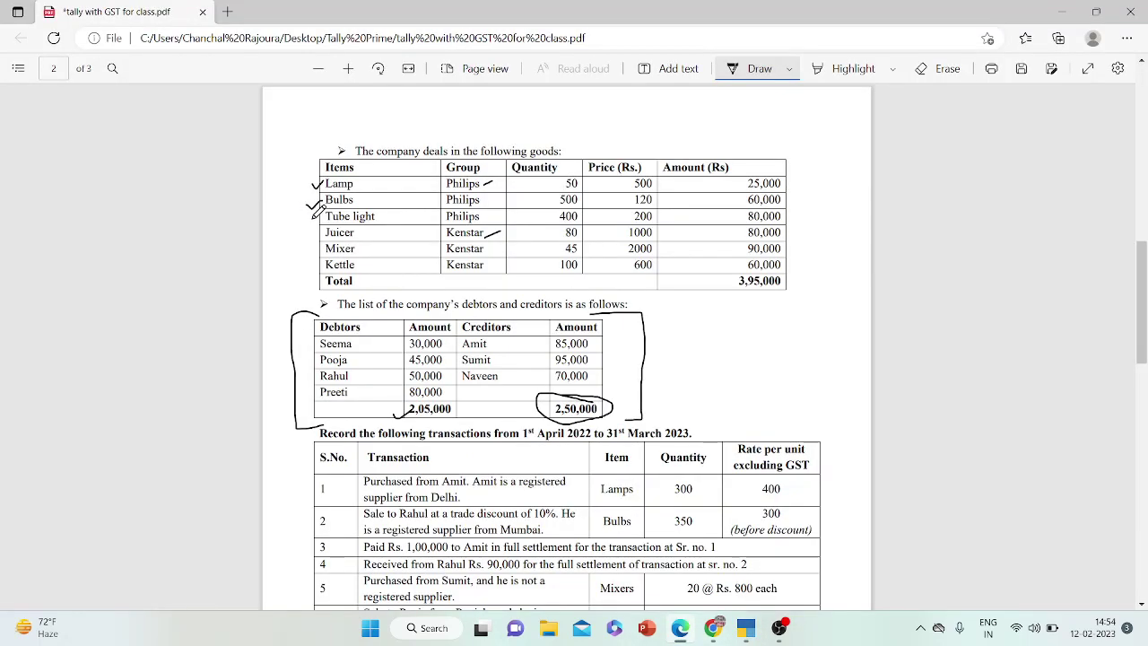
{"action": "left_click", "coordinate": [748, 633]}
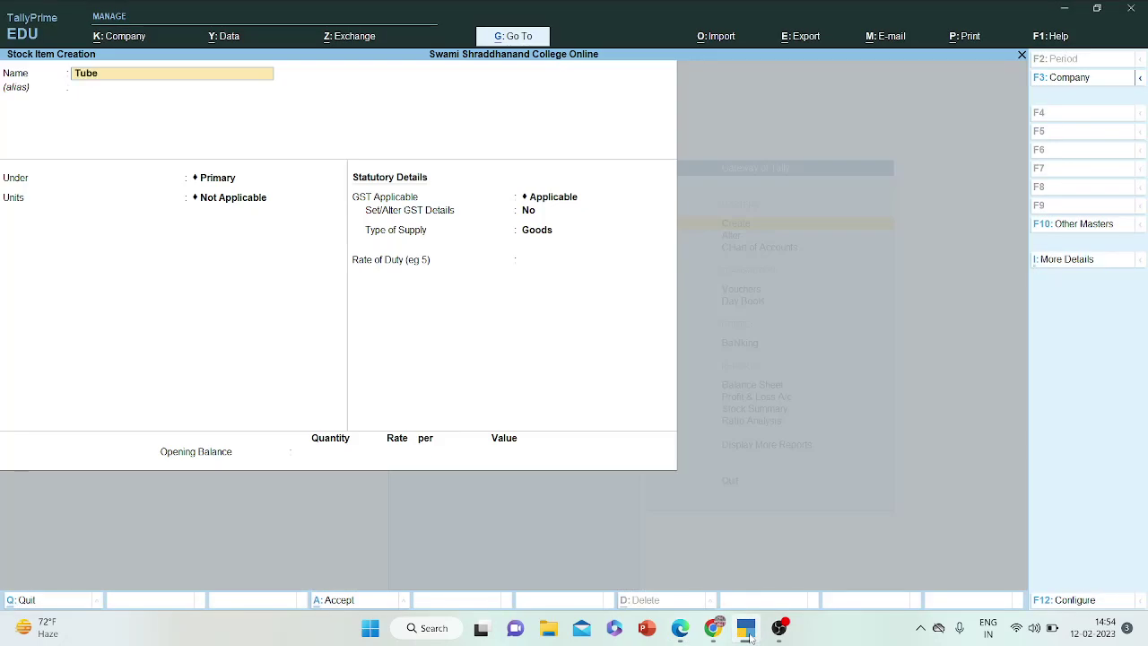
{"action": "type", "text": "ight"}
{"action": "key", "text": "Return"}
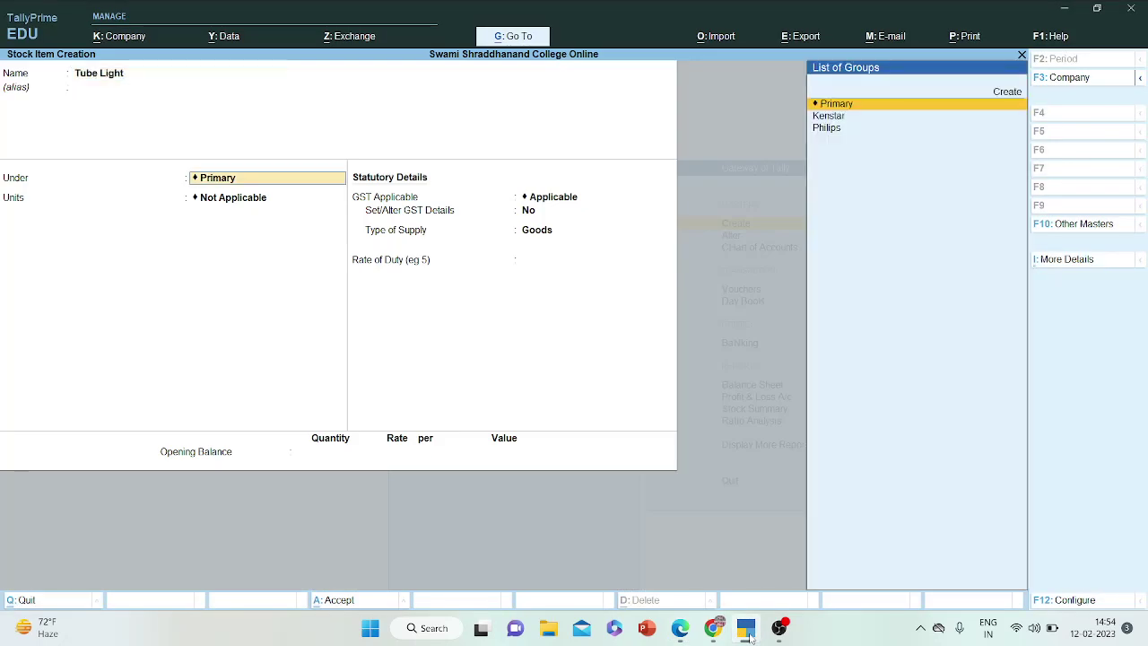
{"action": "key", "text": "Down"}
{"action": "key", "text": "Down"}
{"action": "key", "text": "Return"}
{"action": "key", "text": "Down"}
{"action": "key", "text": "Return"}
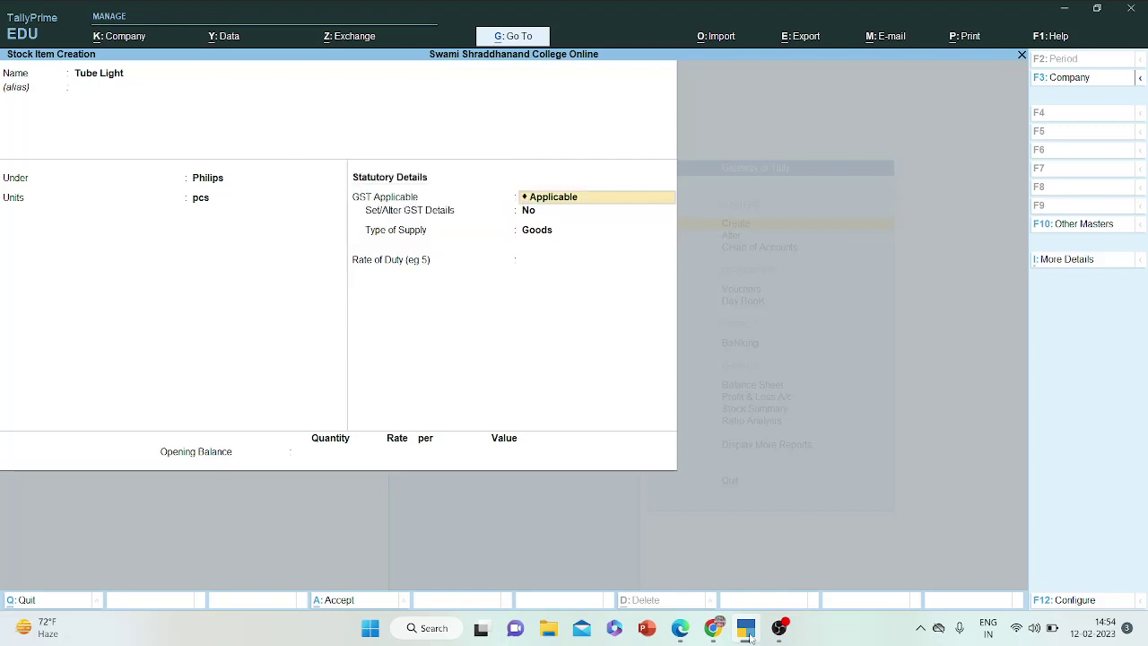
- Enable GST details for the Tube Light item, with description Electronic Products and HSN/SAC 8599
{"action": "key", "text": "Return"}
{"action": "type", "text": "yes"}
{"action": "key", "text": "Return"}
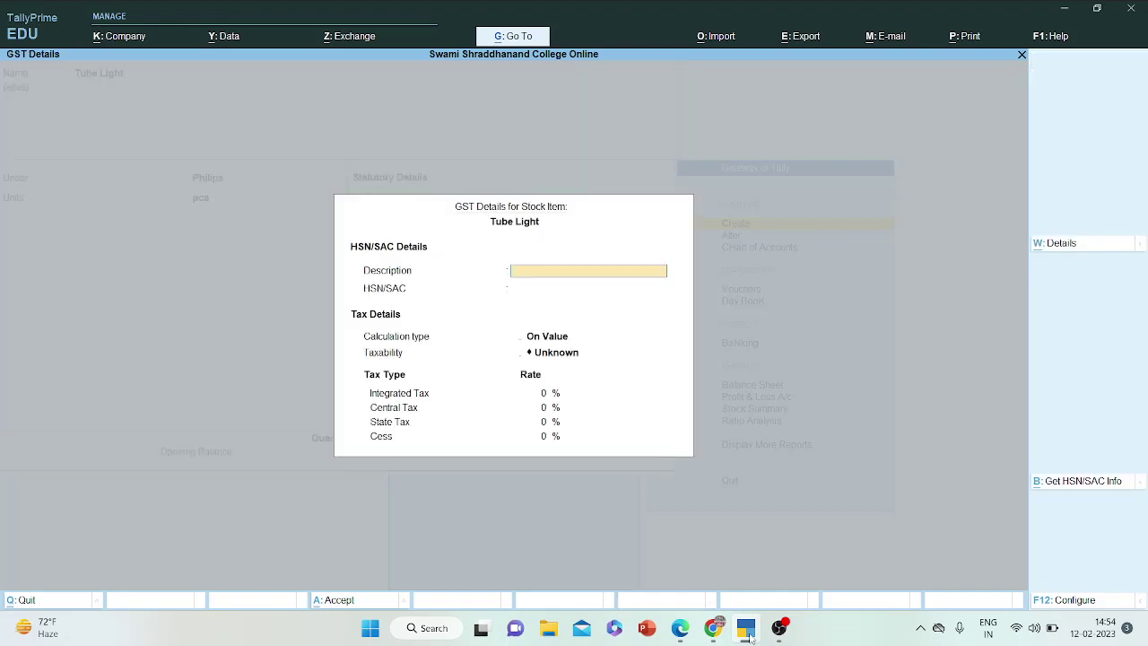
{"action": "type", "text": "Electronic Products"}
{"action": "key", "text": "Return"}
{"action": "type", "text": "85"}
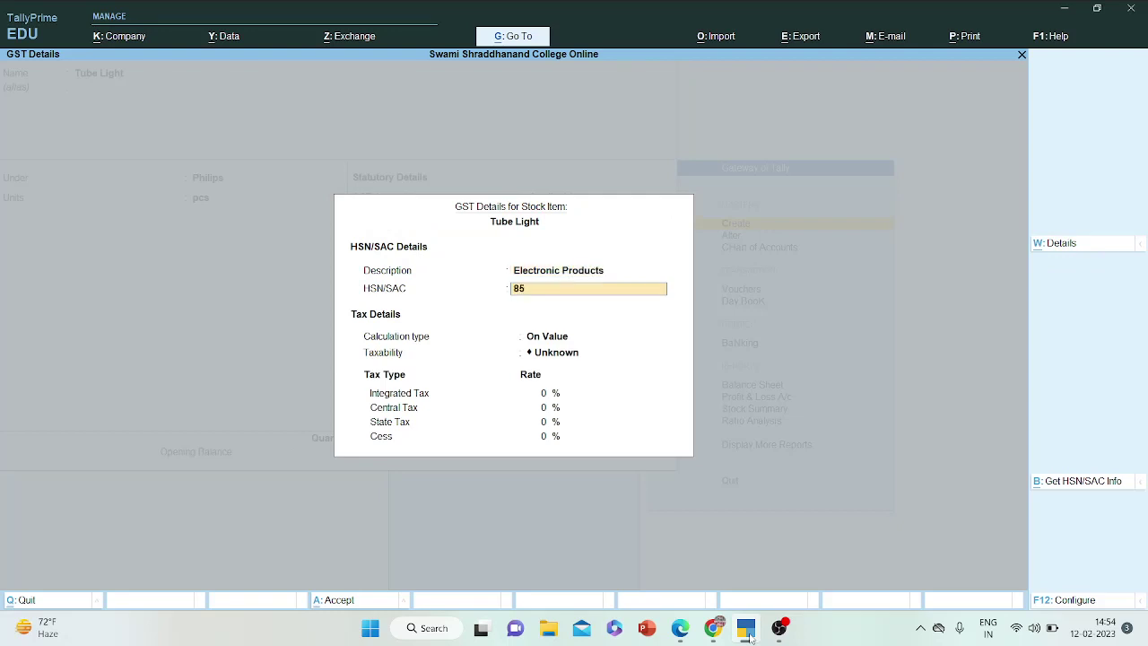
{"action": "type", "text": "99"}
{"action": "key", "text": "Return"}
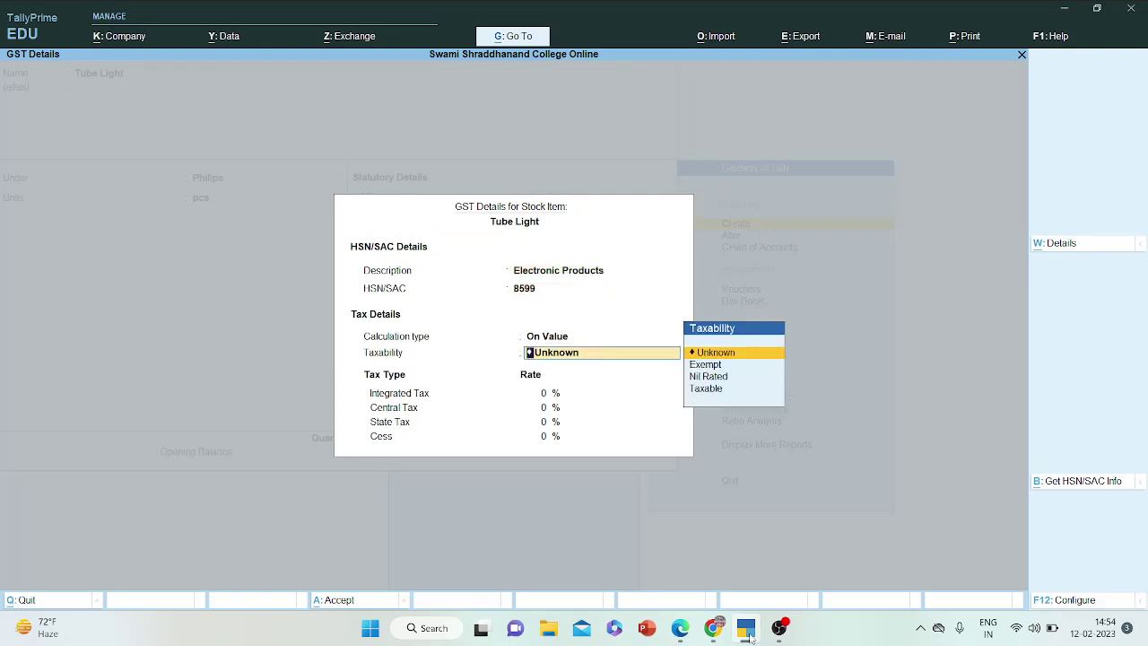
- Make Tube Light Taxable with 12% integrated tax and accept its GST details
{"action": "key", "text": "Down"}
{"action": "key", "text": "Down"}
{"action": "key", "text": "Down"}
{"action": "key", "text": "Return"}
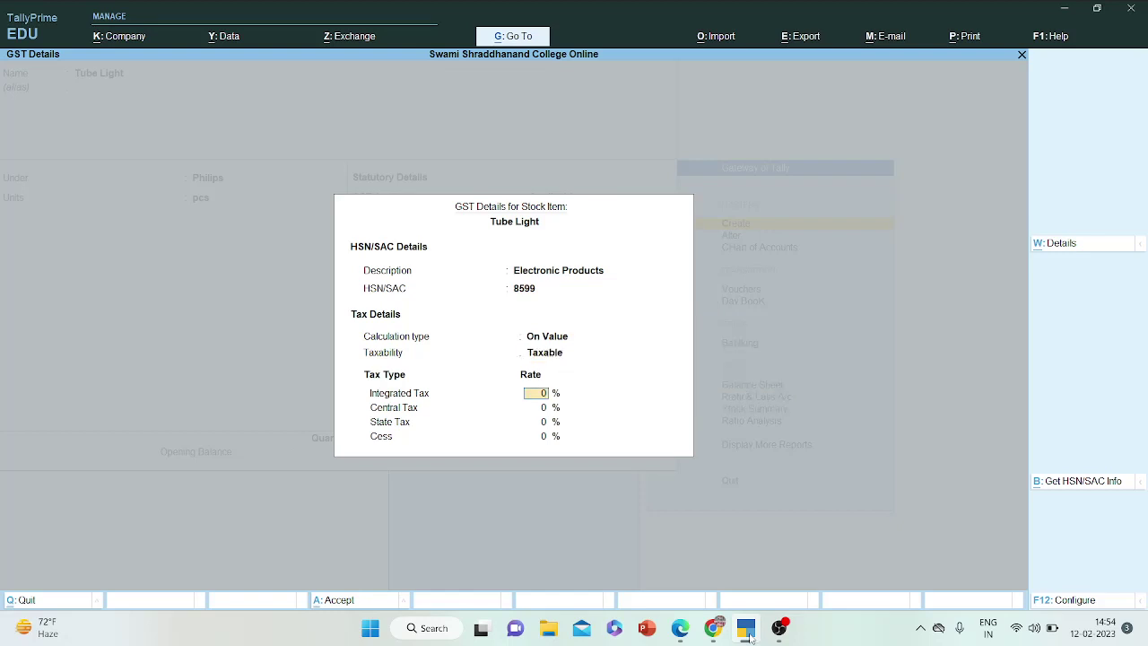
{"action": "type", "text": "12"}
{"action": "key", "text": "Return"}
{"action": "key", "text": "Return"}
{"action": "key", "text": "Return"}
{"action": "key", "text": "Return"}
- Keep the supply type Goods, give Tube Light the PDF's opening balance of 400 pcs at rate 200, and save the item
{"action": "key", "text": "Return"}
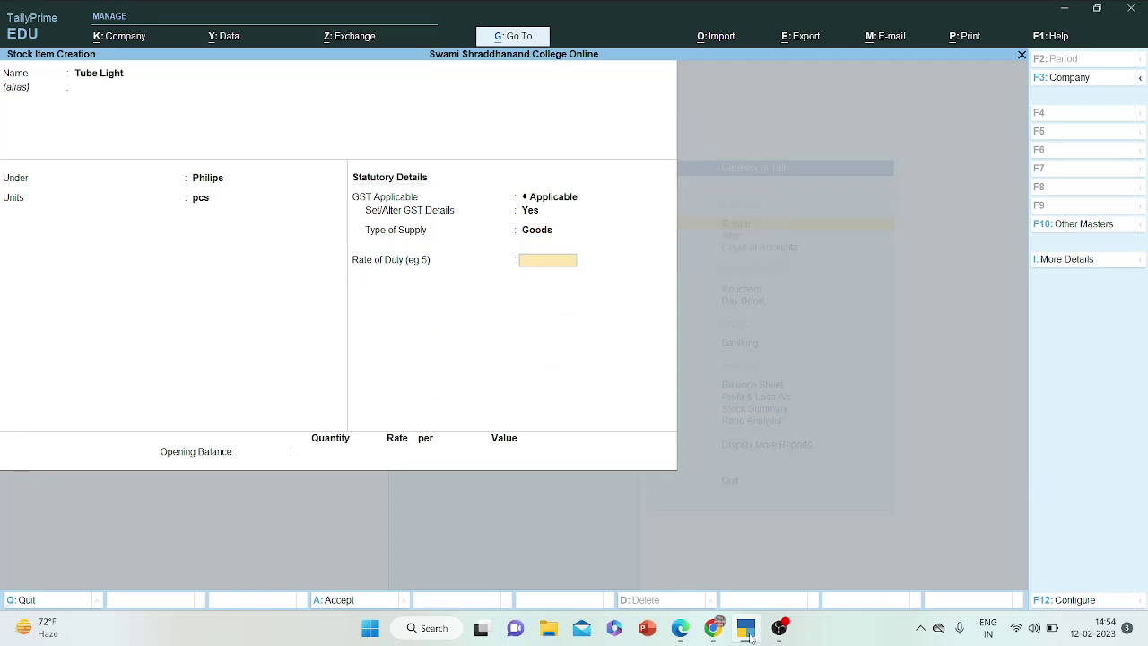
{"action": "key", "text": "Return"}
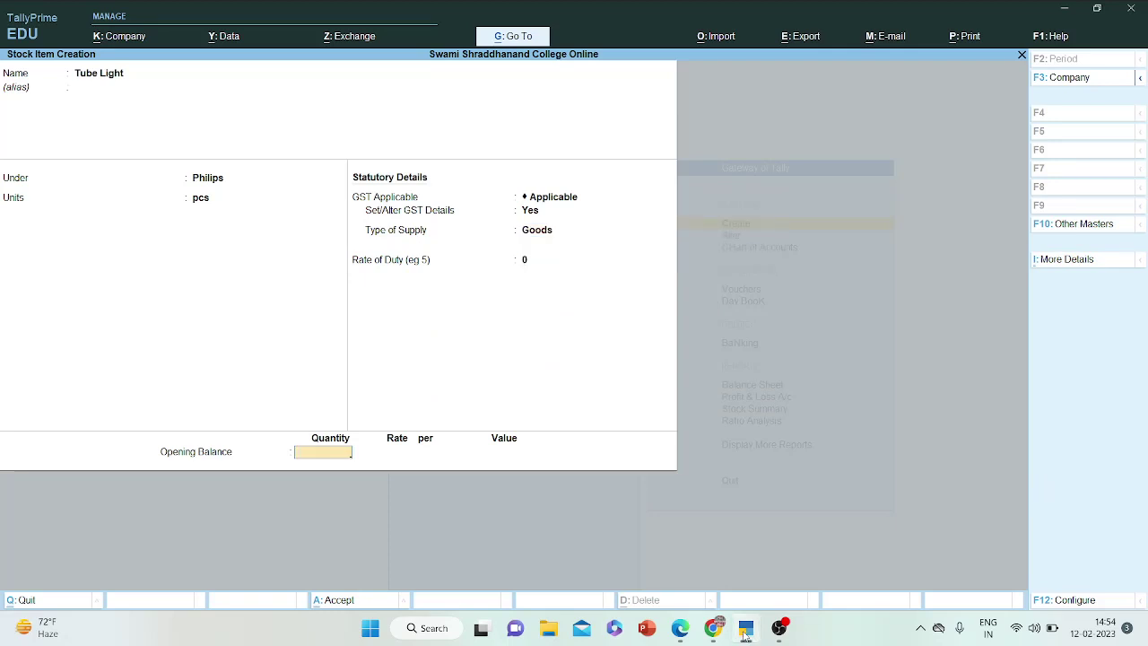
{"action": "left_click", "coordinate": [746, 633]}
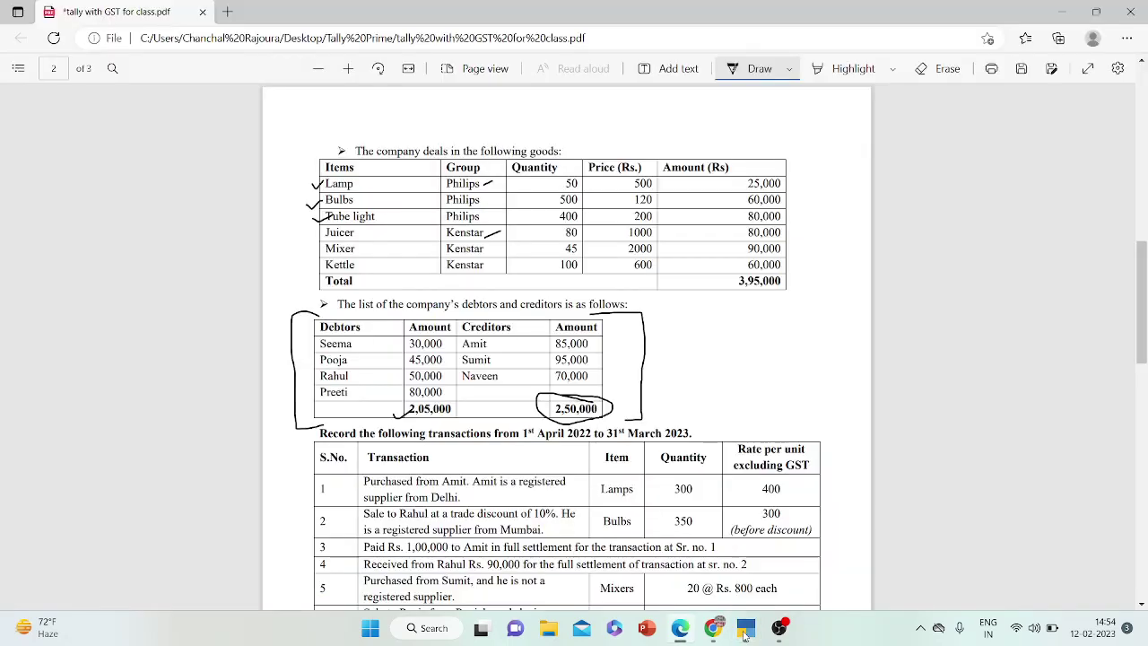
{"action": "left_click", "coordinate": [744, 633]}
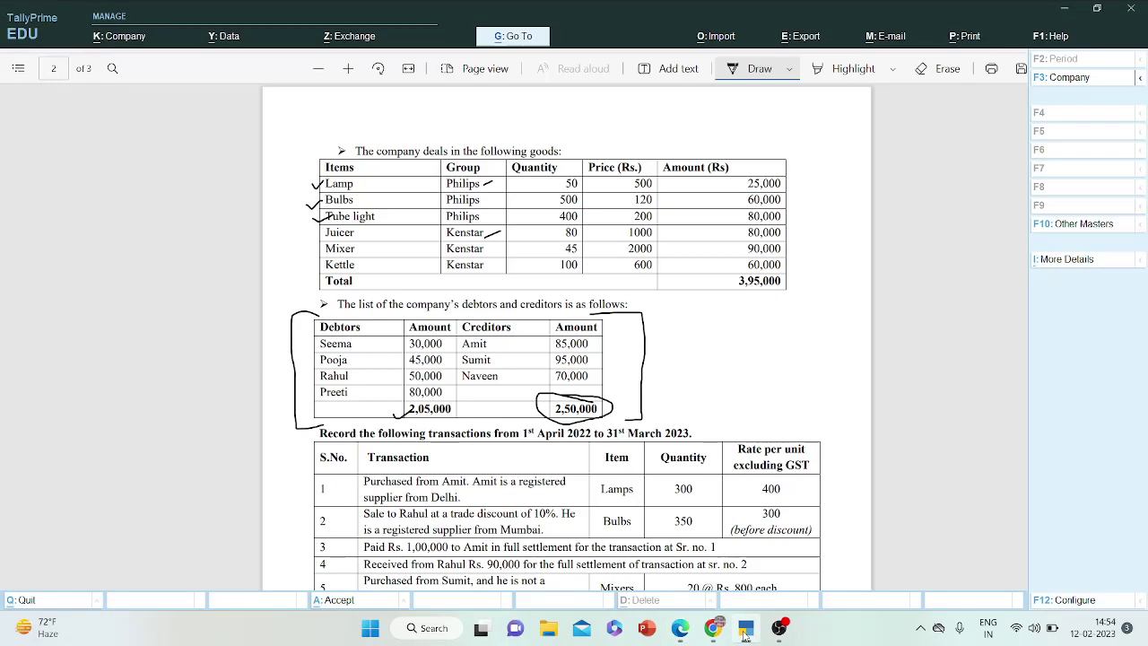
{"action": "type", "text": "400"}
{"action": "key", "text": "Return"}
{"action": "type", "text": "2"}
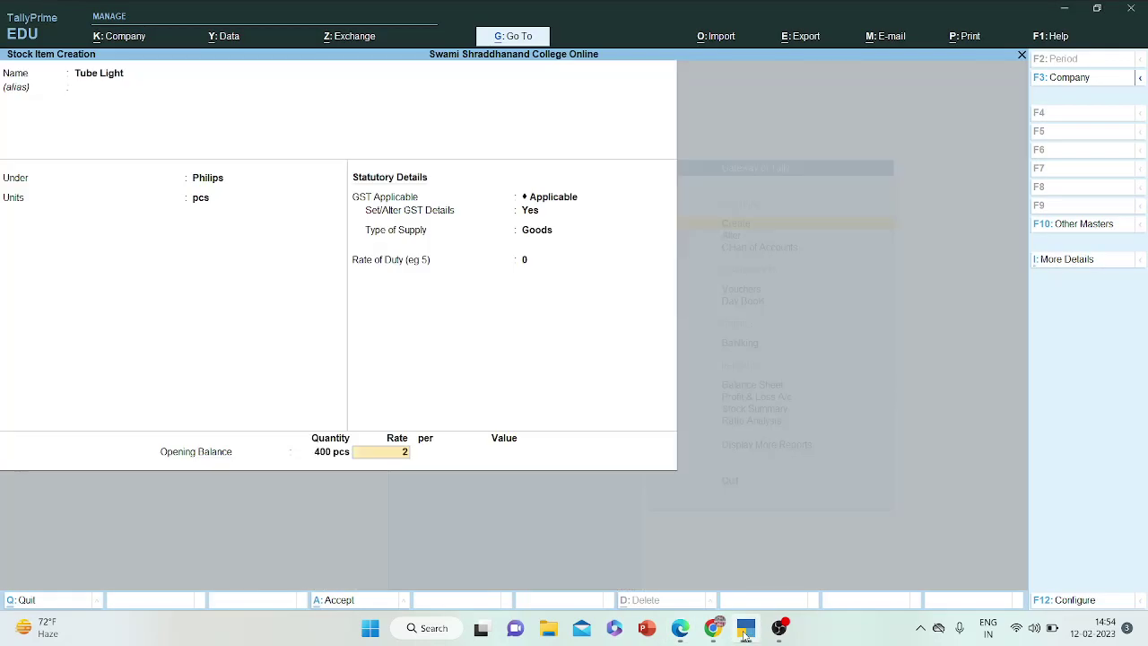
{"action": "type", "text": "00"}
{"action": "key", "text": "Return"}
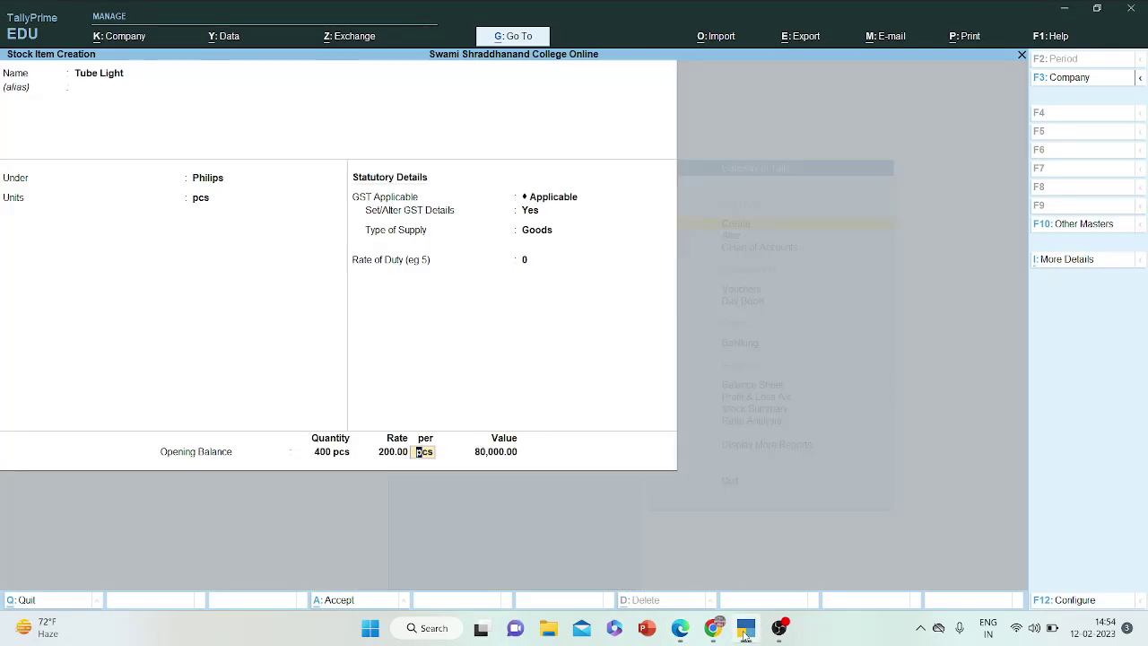
{"action": "key", "text": "Return"}
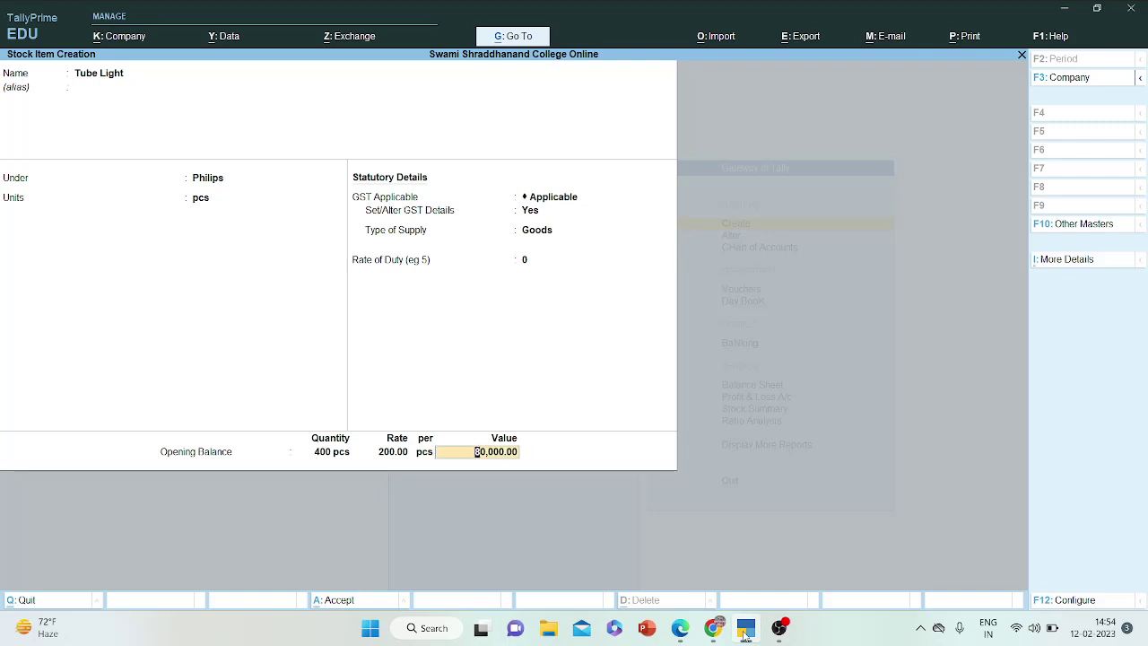
{"action": "key", "text": "Return"}
{"action": "key", "text": "Return"}
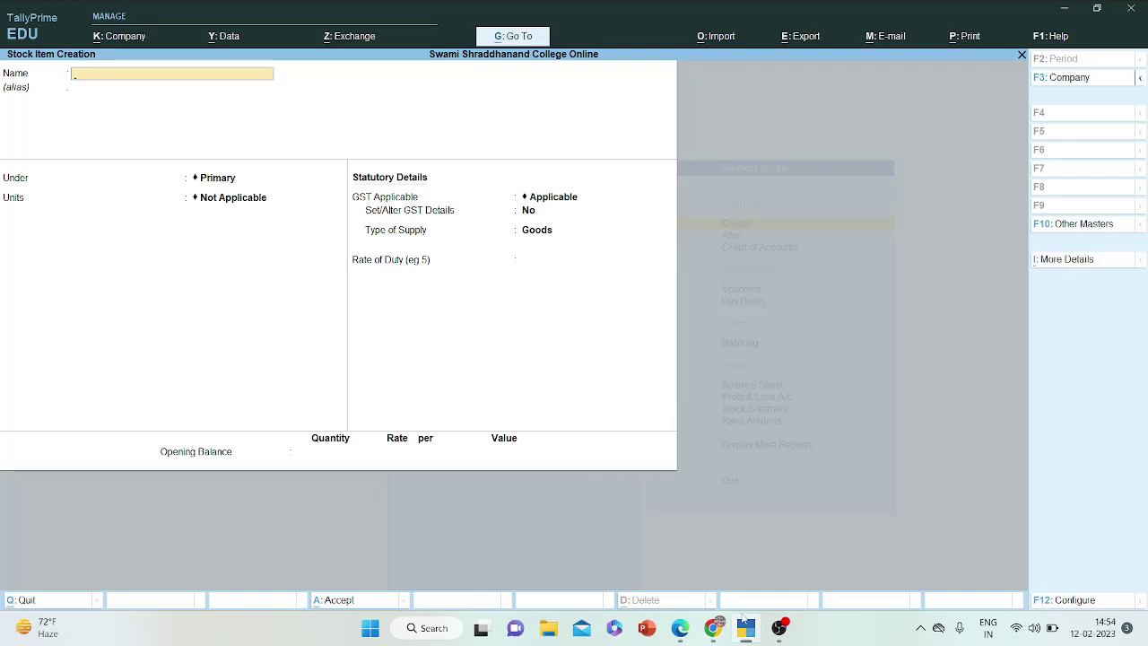
- Tick Juicer in the PDF's goods table and start stock item Juicer under Kenstar with unit pcs
{"action": "left_click", "coordinate": [746, 629]}
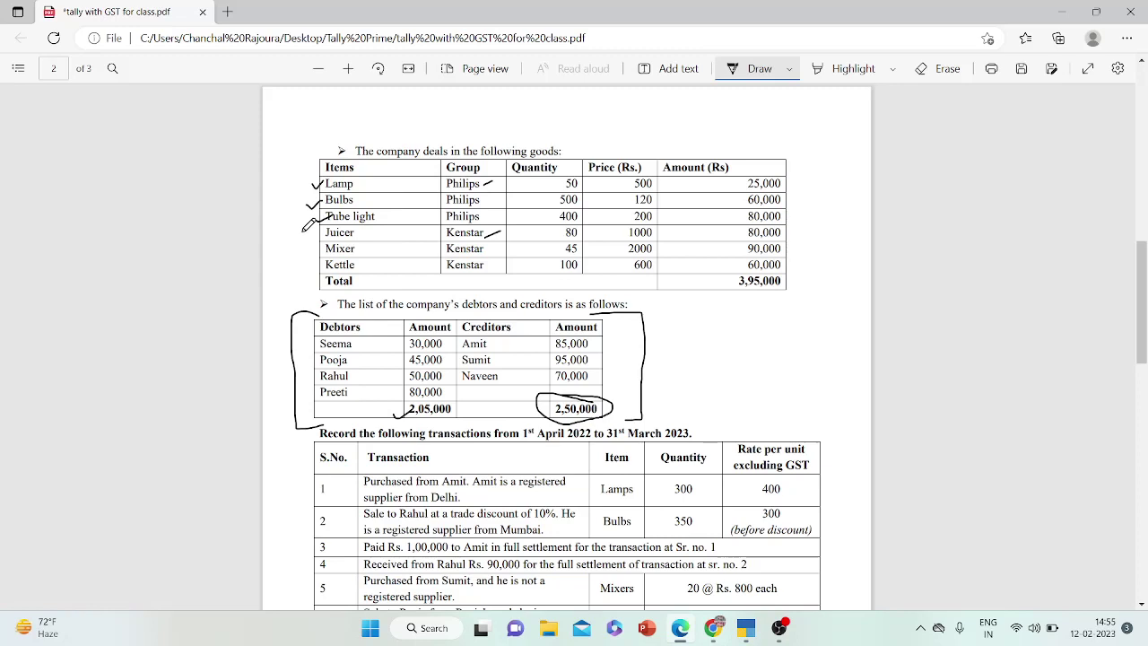
{"action": "mouse_move", "coordinate": [303, 230]}
{"action": "left_mouse_down"}
{"action": "mouse_move", "coordinate": [316, 237]}
{"action": "mouse_move", "coordinate": [330, 218]}
{"action": "left_mouse_up"}
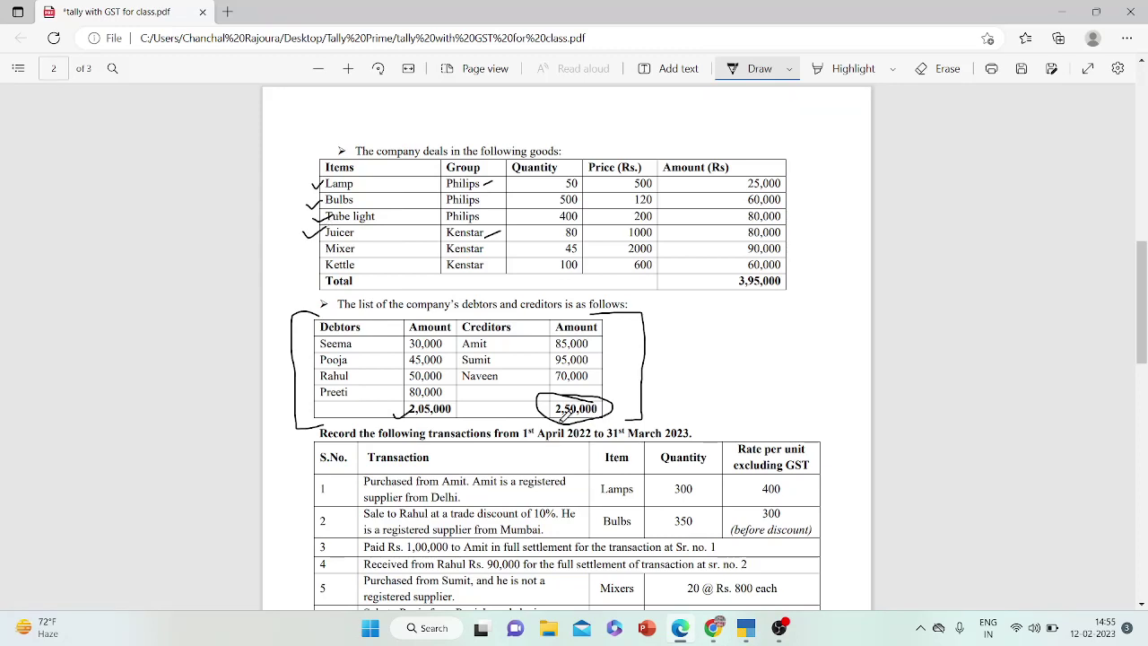
{"action": "left_click", "coordinate": [741, 632]}
{"action": "type", "text": "K"}
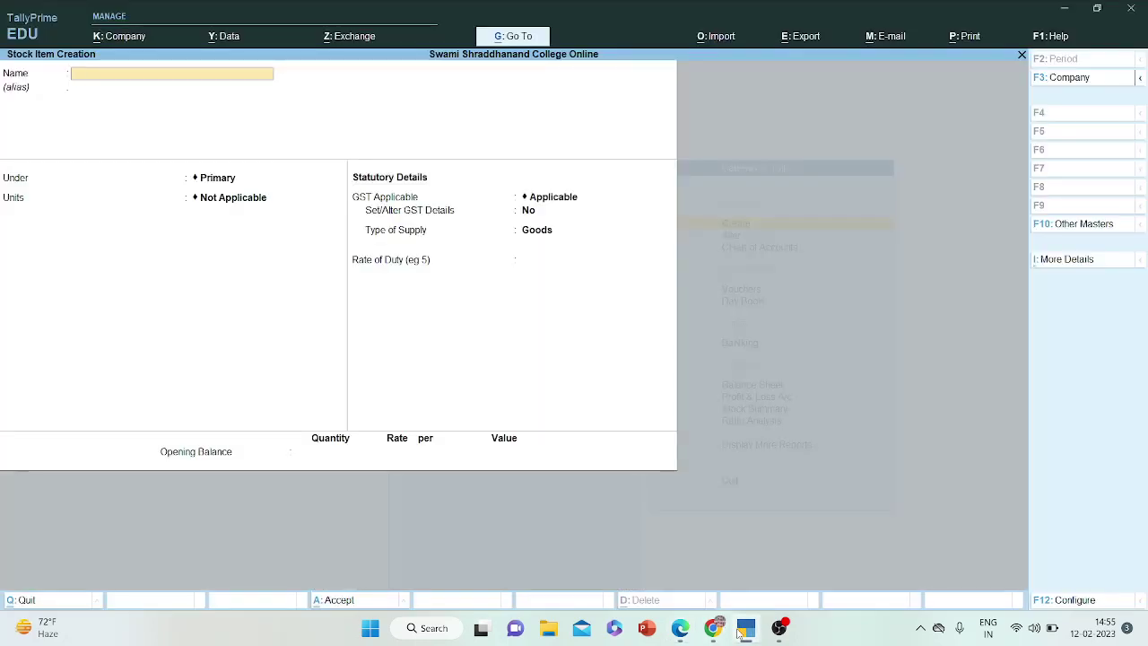
{"action": "type", "text": "Juicer"}
{"action": "key", "text": "Return"}
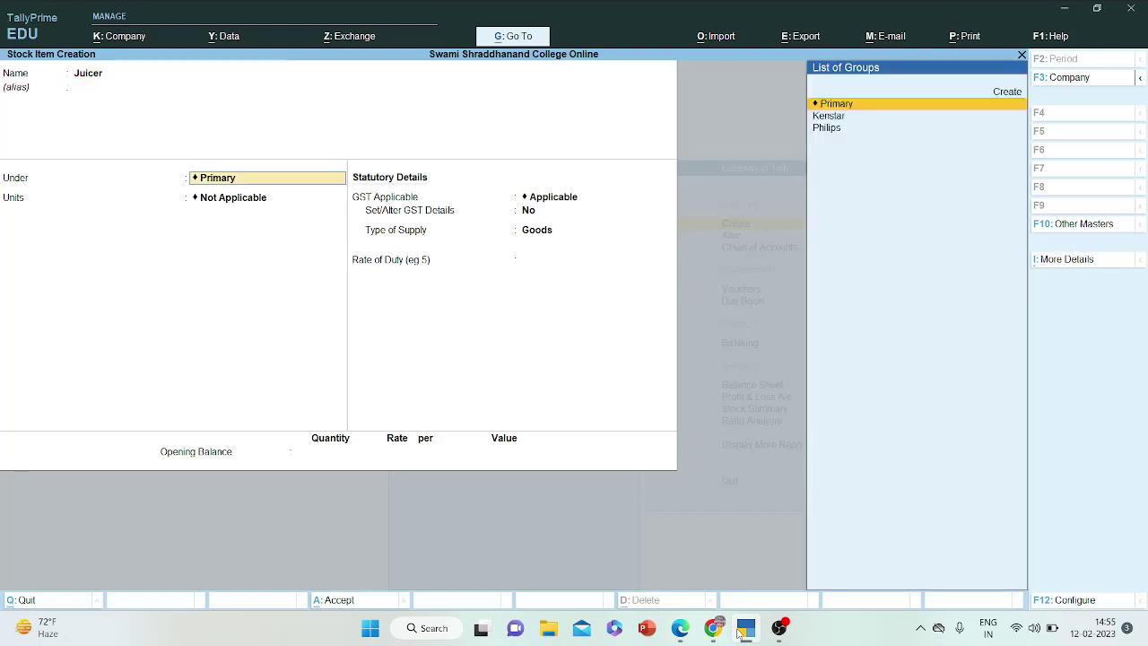
{"action": "key", "text": "Down"}
{"action": "key", "text": "Return"}
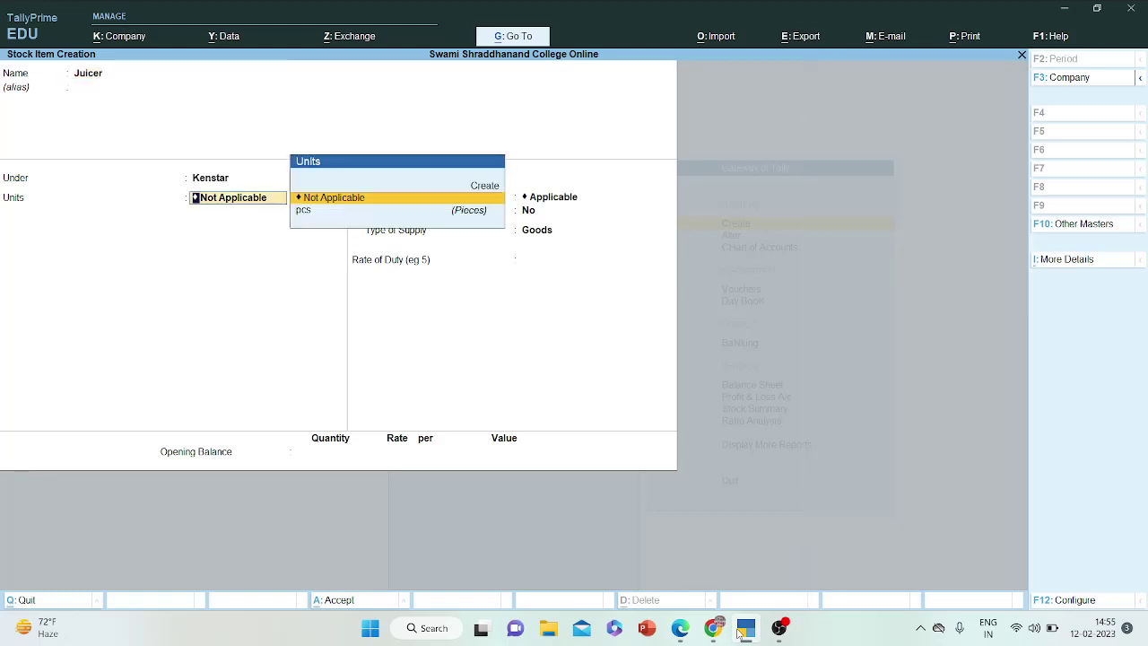
{"action": "key", "text": "Down"}
{"action": "key", "text": "Return"}
- Enable GST details for the Juicer item, with description Electronic Products and HSN/SAC 9654
{"action": "key", "text": "Return"}
{"action": "type", "text": "yes"}
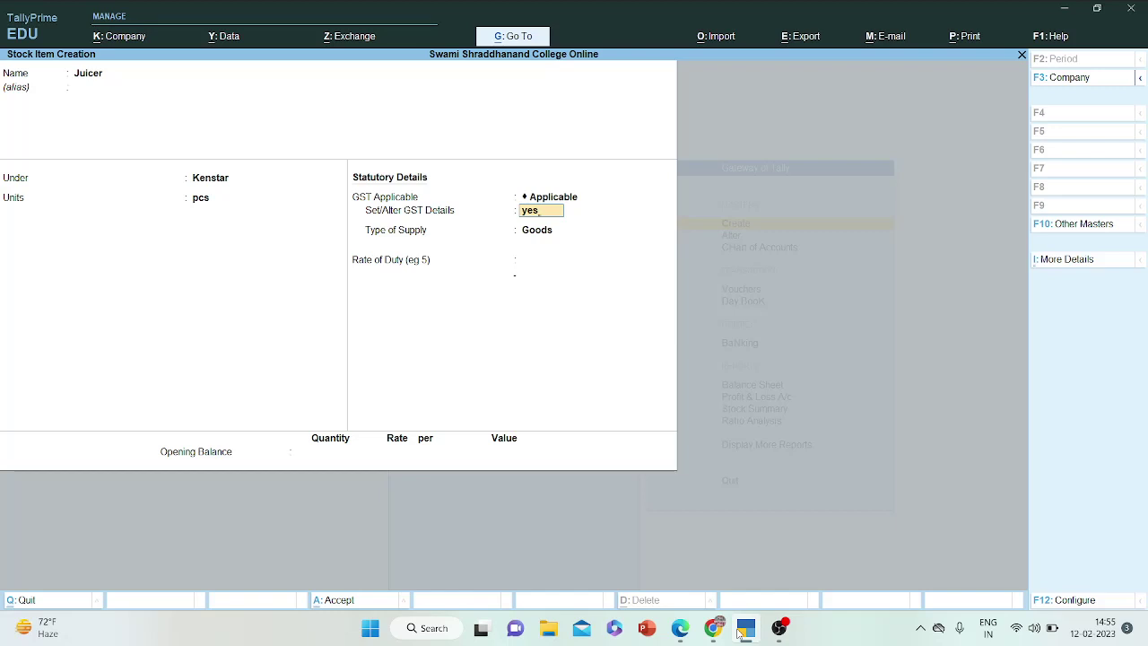
{"action": "key", "text": "Return"}
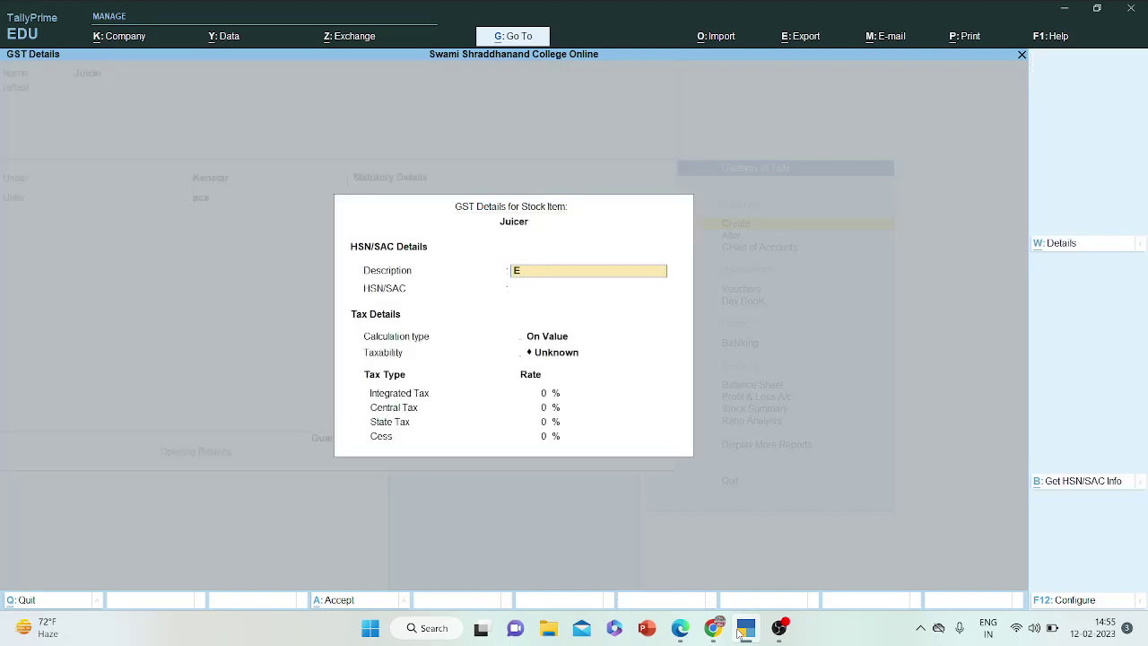
{"action": "type", "text": "Electronic Products"}
{"action": "key", "text": "Return"}
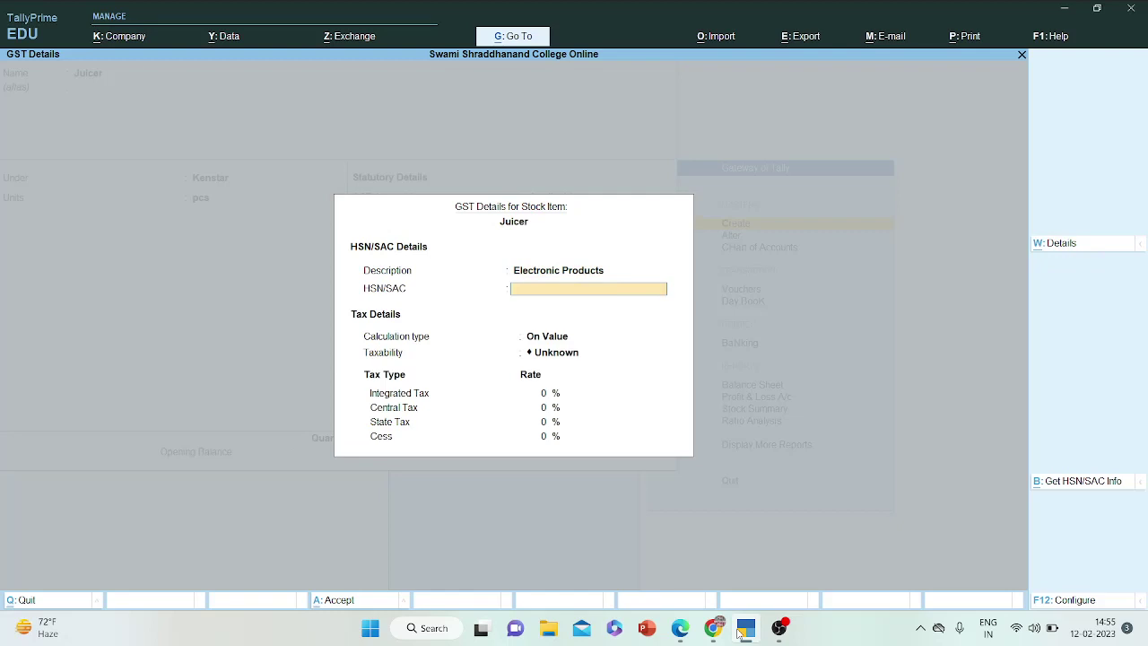
{"action": "type", "text": "96548"}
{"action": "key", "text": "Return"}
- Keep the Juicer's GST calculation On Value, make it Taxable with 18% integrated tax, and accept the GST details
{"action": "key", "text": "Return"}
{"action": "key", "text": "Down"}
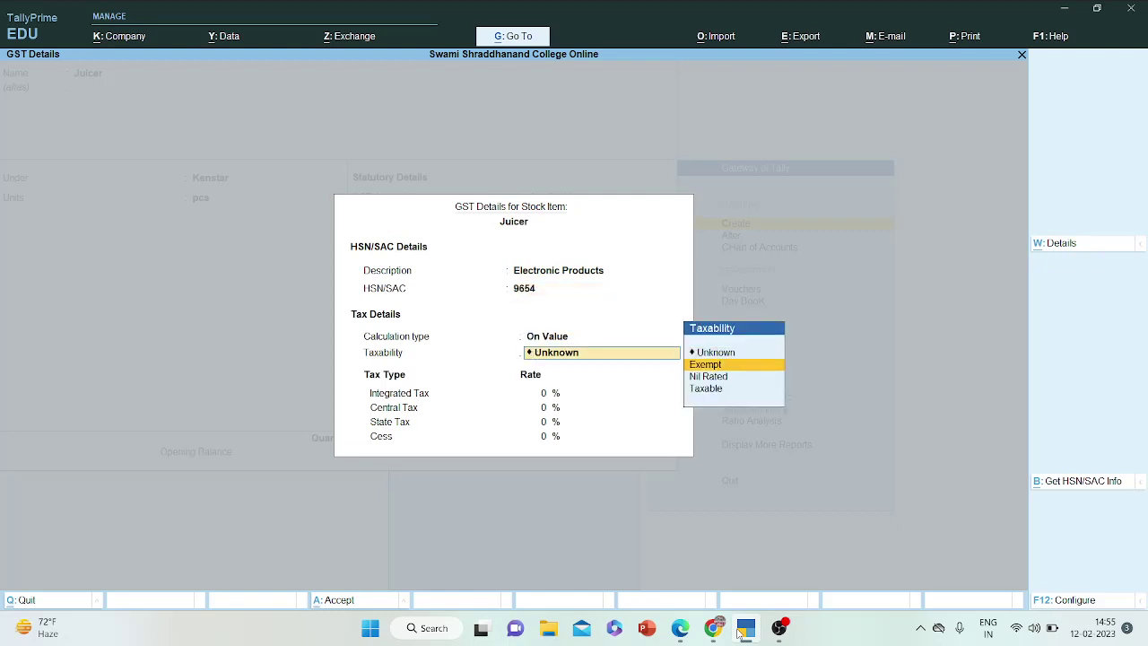
{"action": "key", "text": "Down"}
{"action": "key", "text": "Down"}
{"action": "key", "text": "Return"}
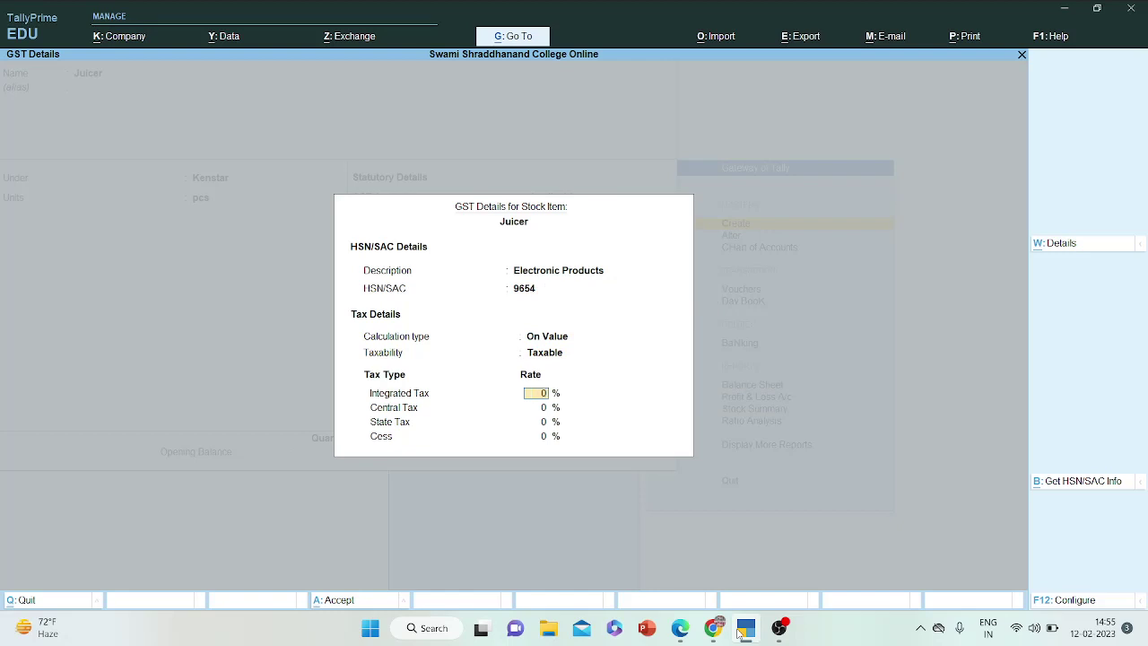
{"action": "type", "text": "18"}
{"action": "key", "text": "Return"}
{"action": "key", "text": "Return"}
{"action": "key", "text": "Return"}
{"action": "key", "text": "Return"}
- Keep the supply type Goods, give Juicer the PDF's opening balance of 80 pcs at rate 1000, and save the item
{"action": "key", "text": "Return"}
{"action": "key", "text": "Return"}
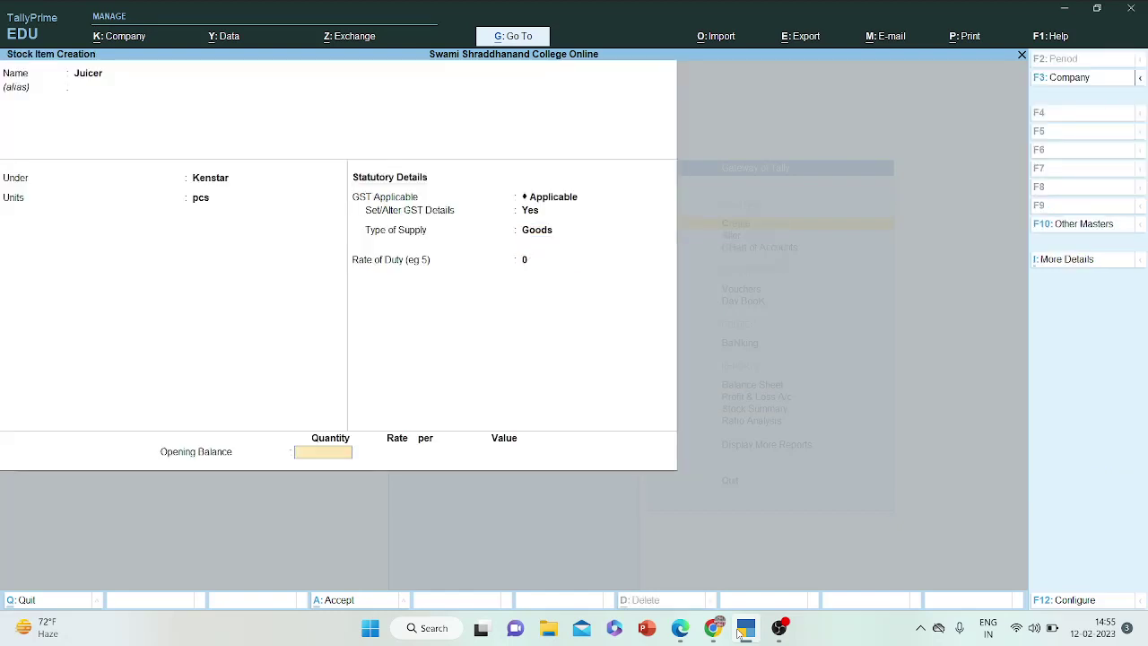
{"action": "left_click", "coordinate": [742, 635]}
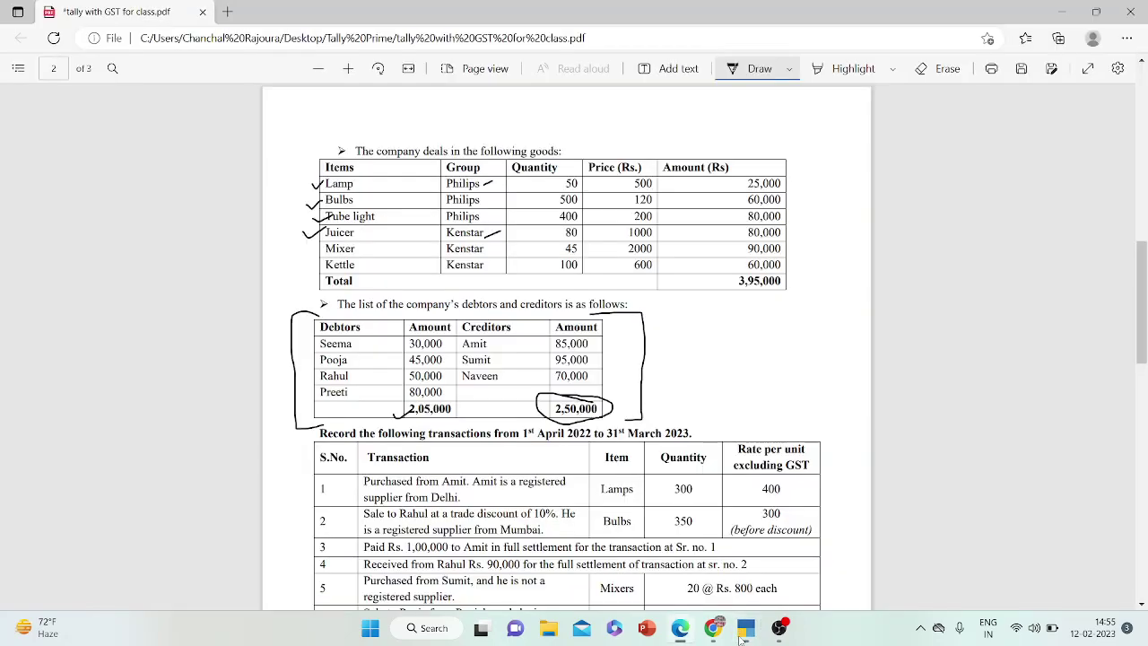
{"action": "left_click", "coordinate": [742, 636]}
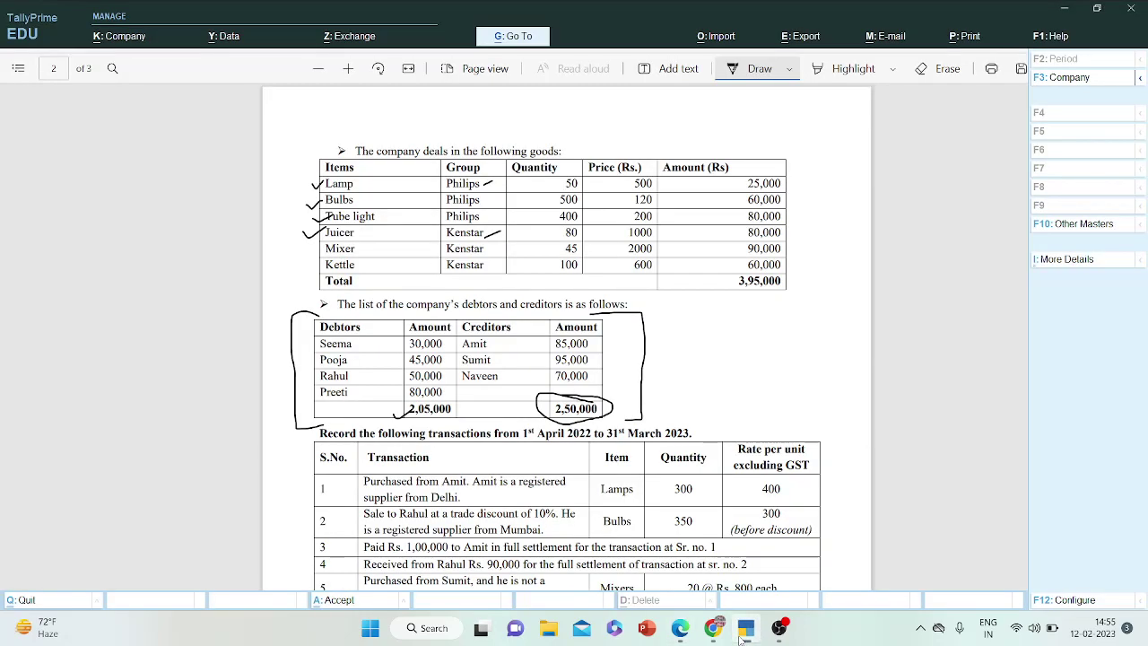
{"action": "type", "text": "80"}
{"action": "key", "text": "Return"}
{"action": "type", "text": "1,000"}
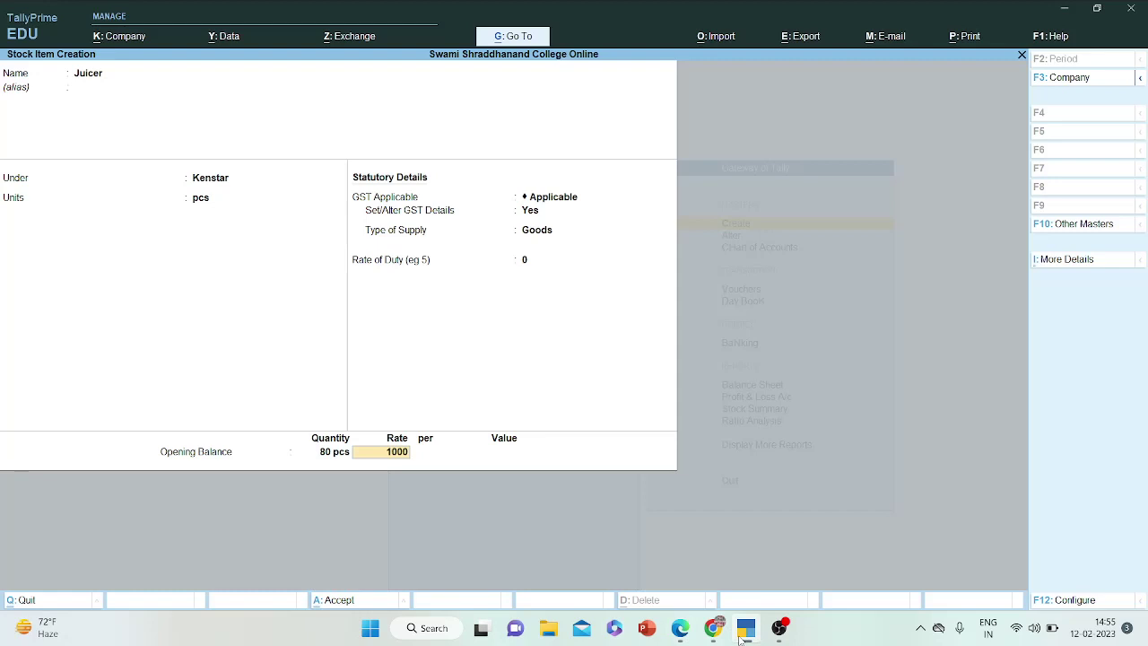
{"action": "key", "text": "Return"}
{"action": "key", "text": "Return"}
{"action": "key", "text": "Return"}
{"action": "key", "text": "Return"}
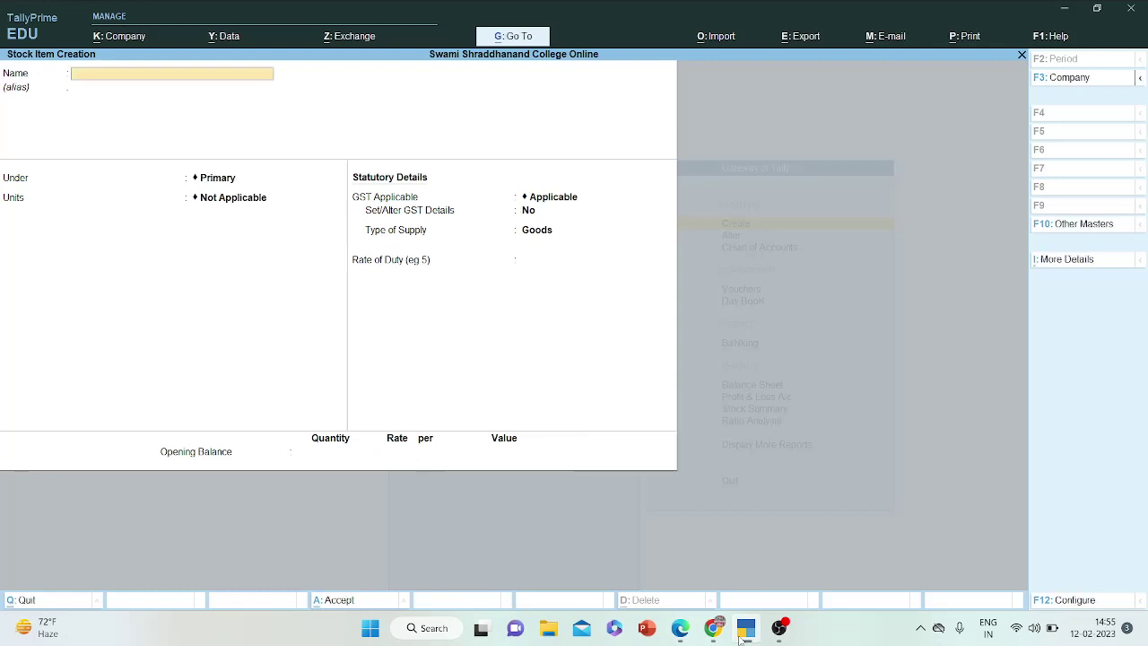
- Check the next item in the PDF's goods table and start stock item Mixer under Kenstar with unit pcs
{"action": "left_click", "coordinate": [745, 635]}
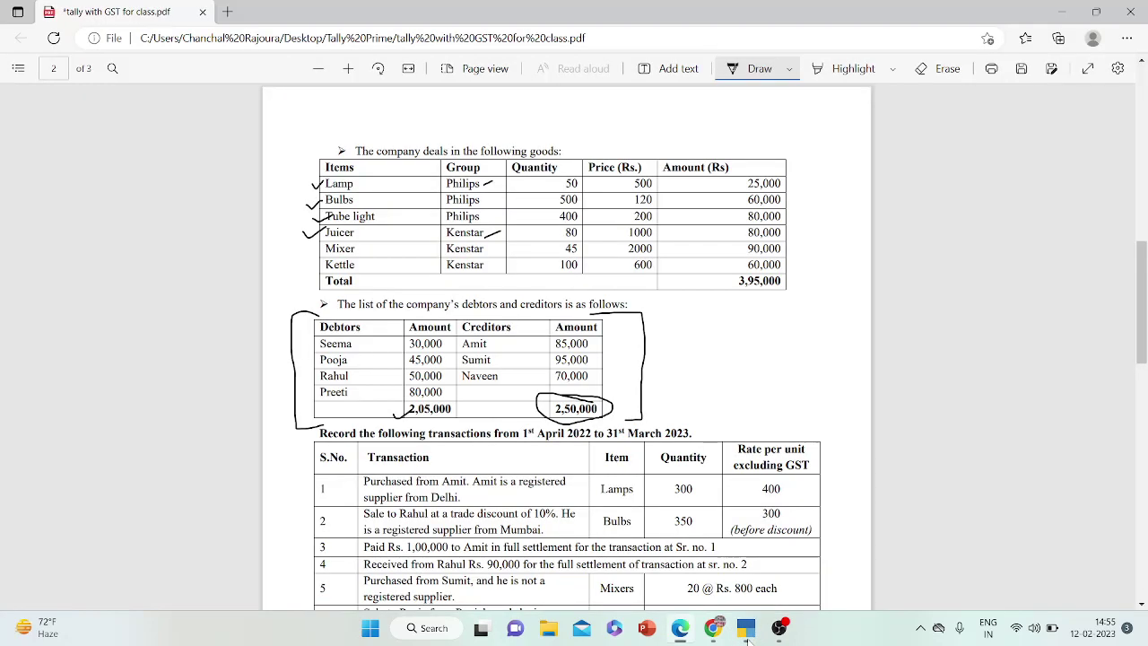
{"action": "left_click_drag", "start_coordinate": [306, 248], "coordinate": [341, 235]}
{"action": "left_click", "coordinate": [745, 632]}
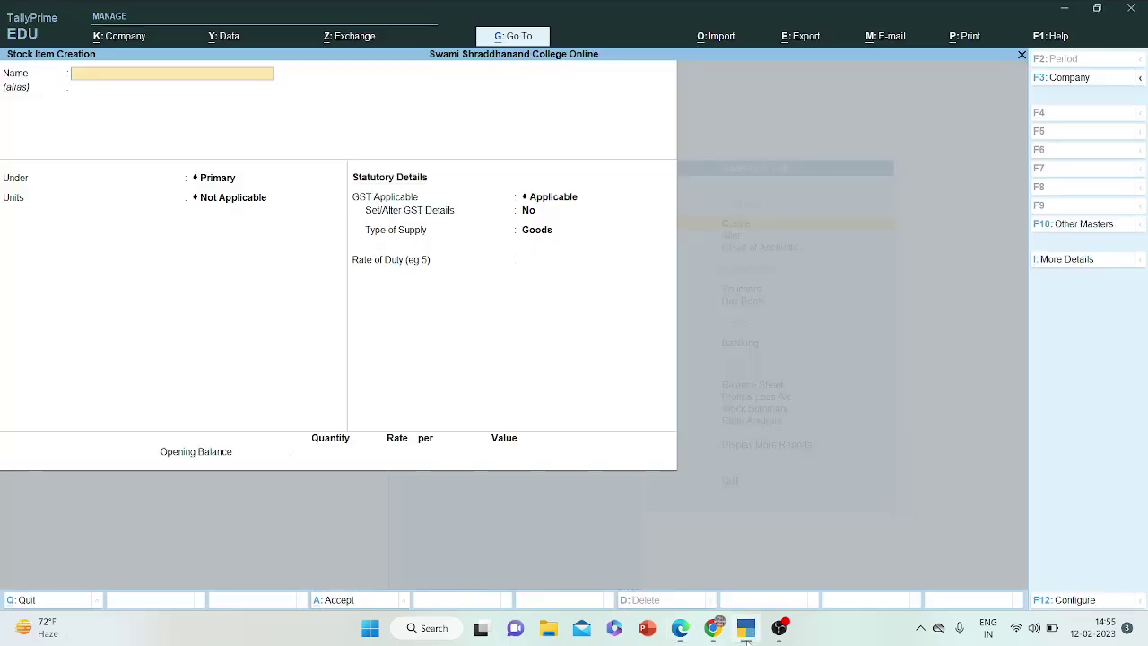
{"action": "type", "text": "Mix"}
{"action": "key", "text": "Return"}
{"action": "key", "text": "Return"}
{"action": "key", "text": "Down"}
{"action": "key", "text": "Return"}
{"action": "key", "text": "Down"}
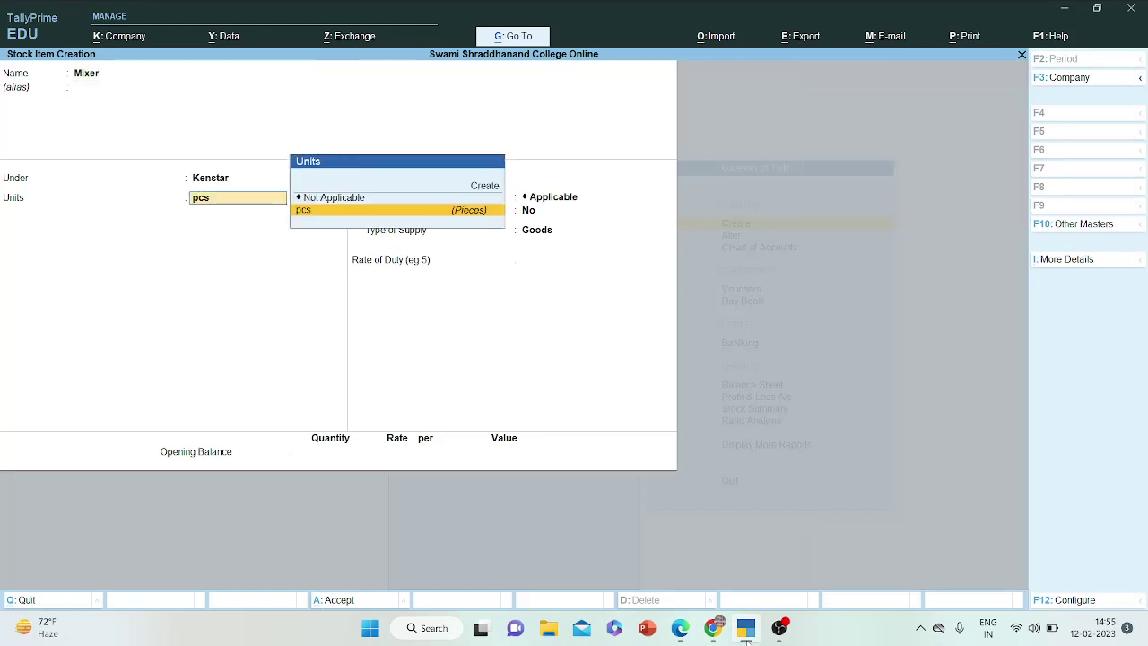
{"action": "key", "text": "Return"}
- Enable GST details for the Mixer item, with description Electronic Pruducts and HSN/SAC 5699
{"action": "key", "text": "Return"}
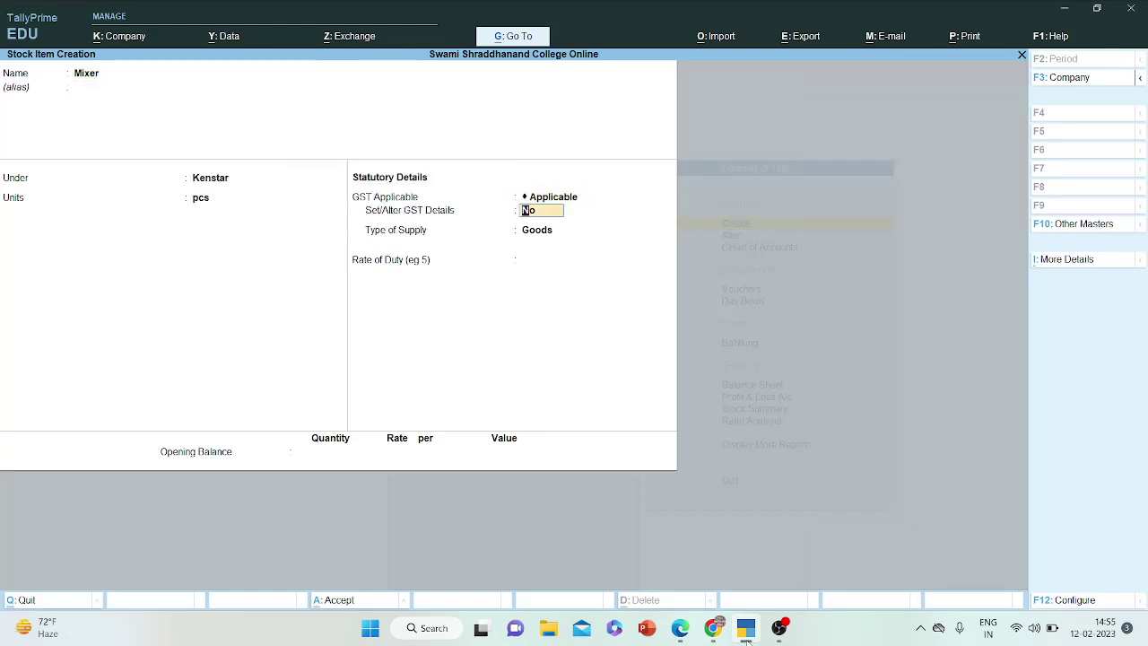
{"action": "type", "text": "yes"}
{"action": "key", "text": "Return"}
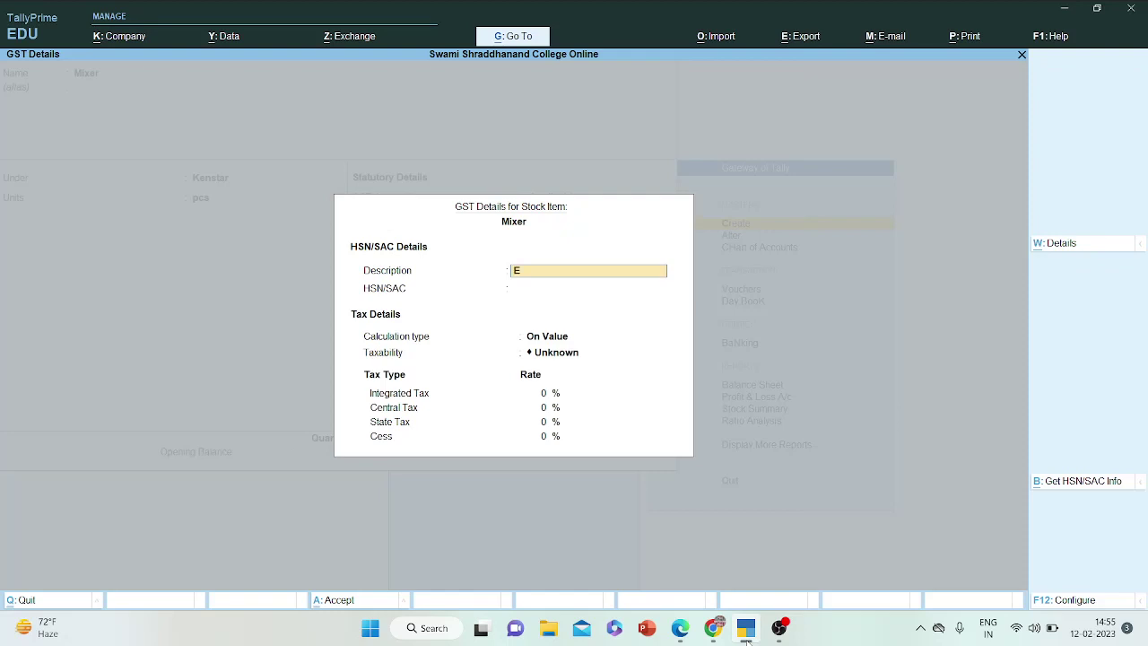
{"action": "type", "text": "Electronic Pr"}
{"action": "type", "text": "udy"}
{"action": "key", "text": "BackSpace"}
{"action": "key", "text": "BackSpace"}
{"action": "type", "text": "ucts"}
{"action": "key", "text": "Return"}
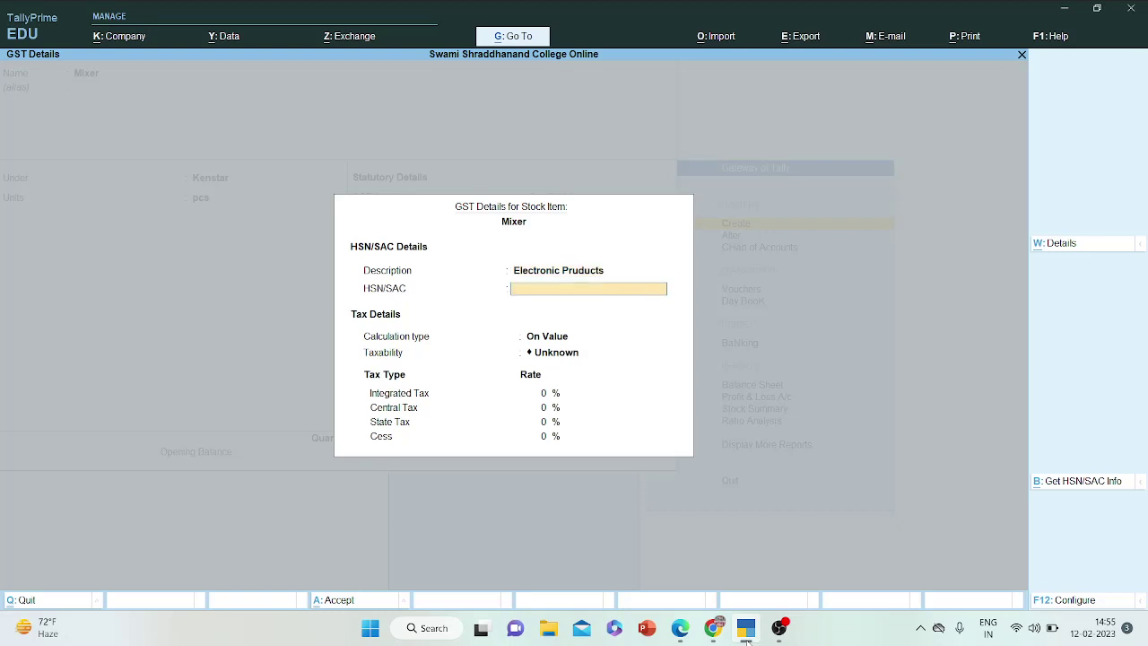
{"action": "type", "text": "5699"}
{"action": "key", "text": "Return"}
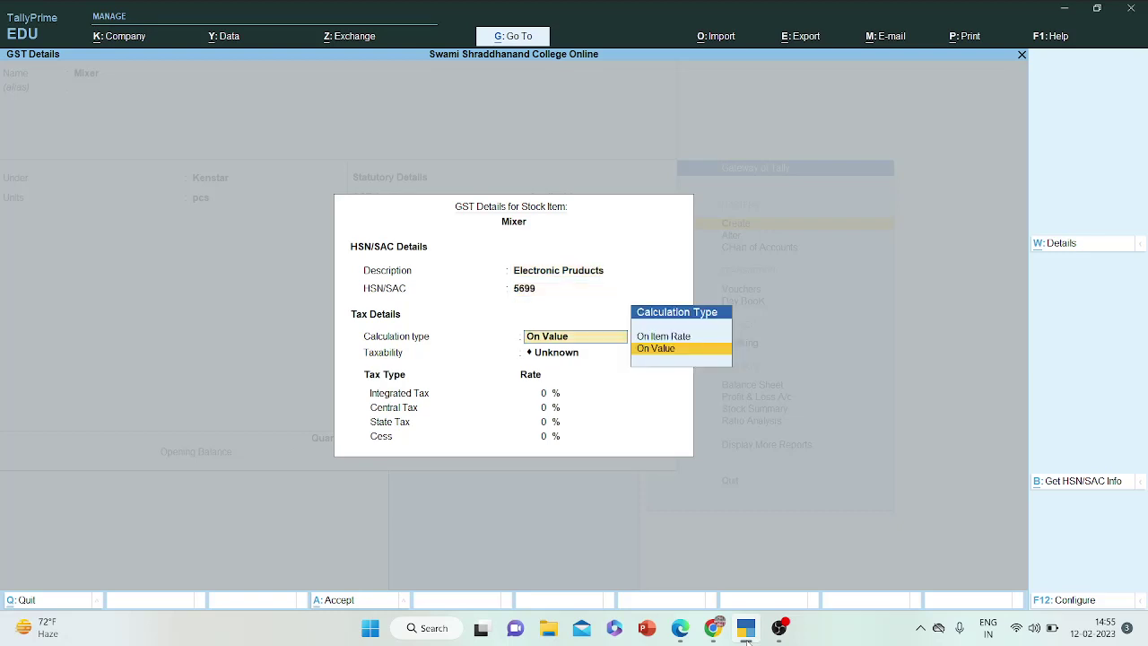
- Keep the Mixer's GST calculation On Value, make it Taxable with 12% integrated tax, and accept the GST details
{"action": "key", "text": "Return"}
{"action": "key", "text": "Down"}
{"action": "key", "text": "Down"}
{"action": "key", "text": "Down"}
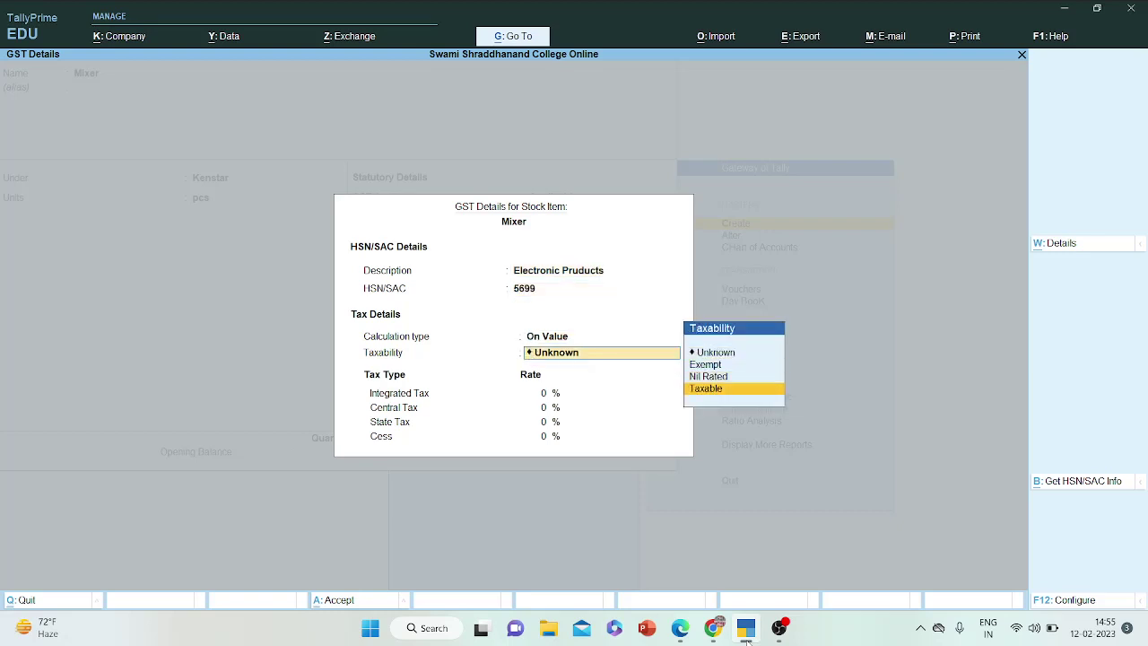
{"action": "key", "text": "Return"}
{"action": "type", "text": "12"}
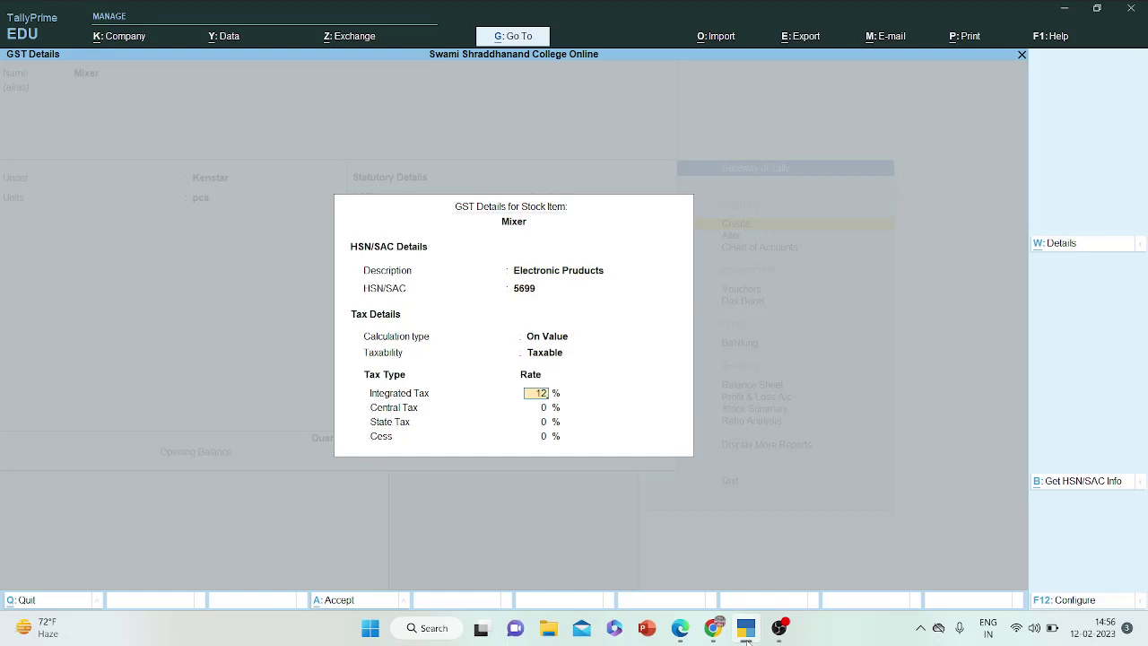
{"action": "key", "text": "Return"}
{"action": "key", "text": "Return"}
{"action": "key", "text": "Return"}
{"action": "key", "text": "Return"}
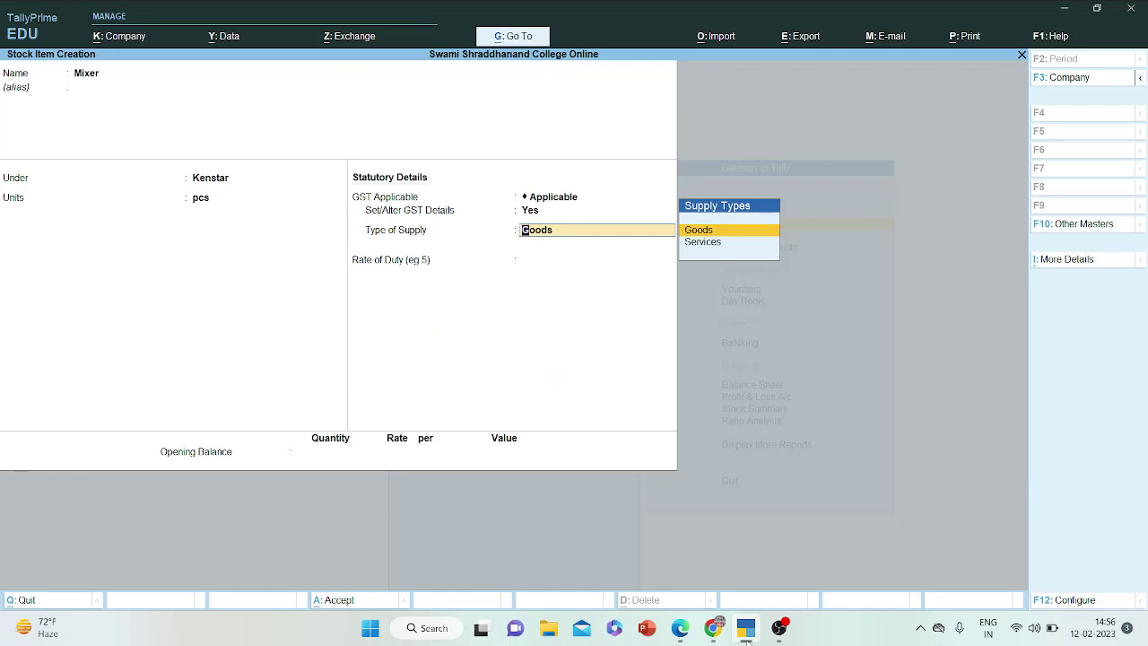
- Keep the supply type Goods, give Mixer the PDF's opening balance of 45 pcs at rate 2000, and save the item
{"action": "key", "text": "Return"}
{"action": "key", "text": "Return"}
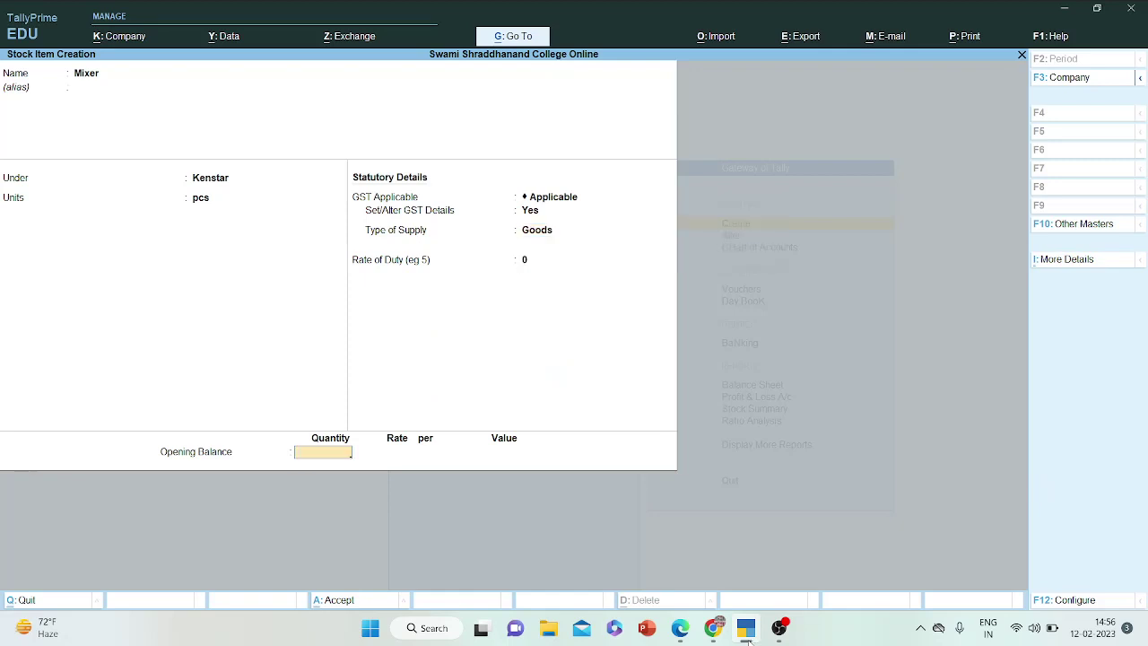
{"action": "left_click", "coordinate": [743, 633]}
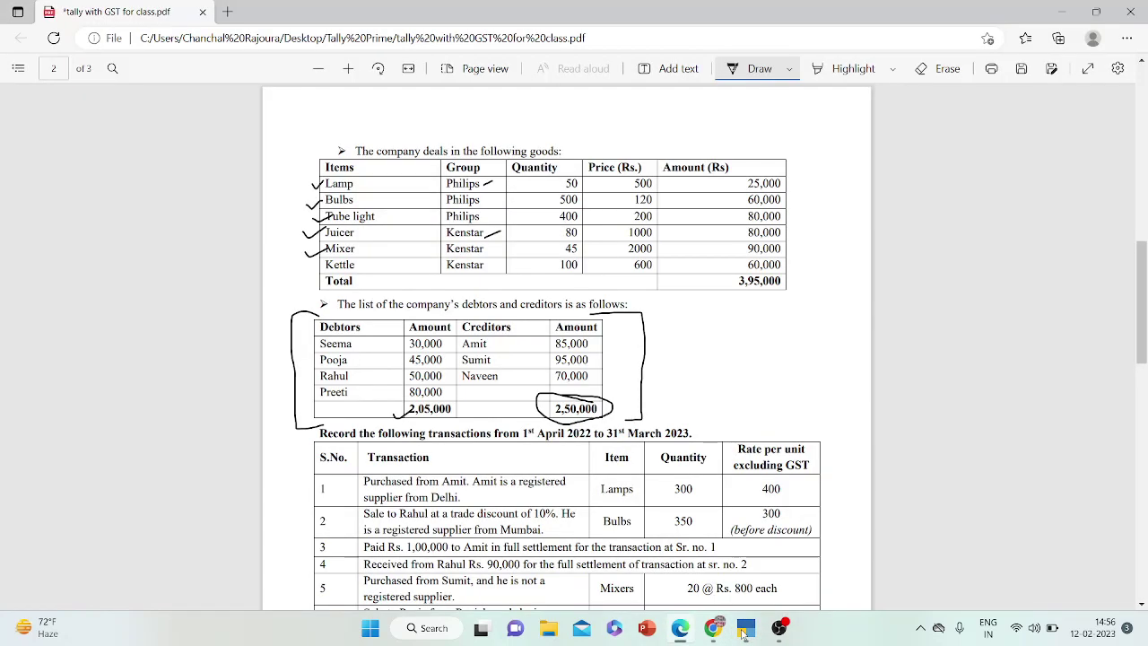
{"action": "left_click", "coordinate": [743, 634]}
{"action": "type", "text": "45"}
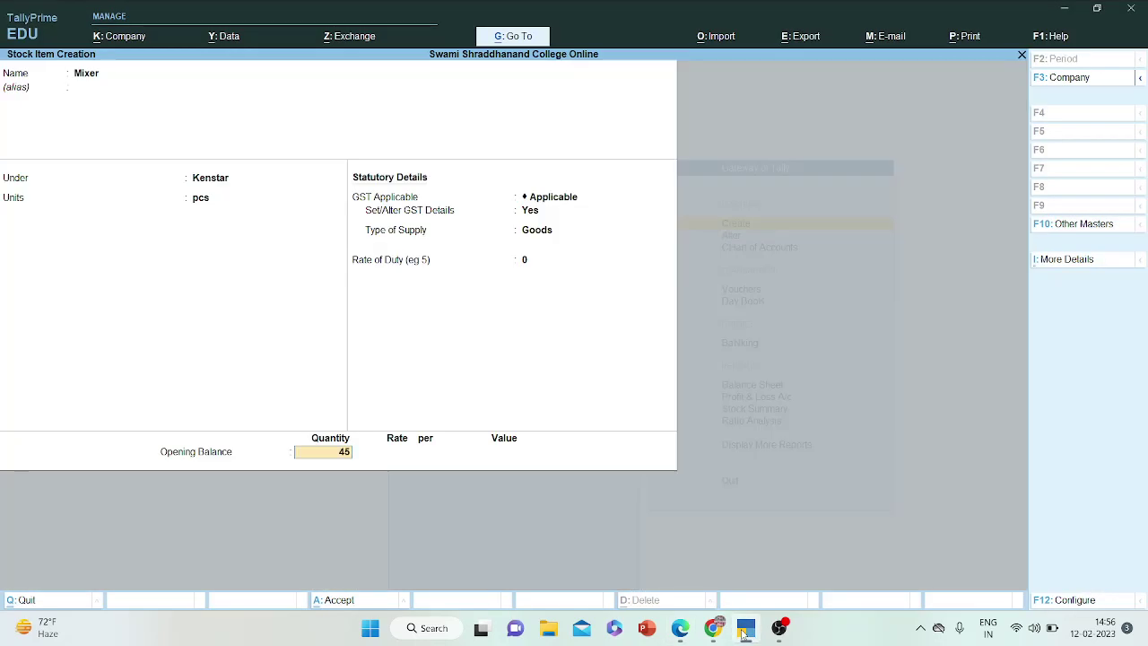
{"action": "key", "text": "Return"}
{"action": "type", "text": "2,000"}
{"action": "key", "text": "Return"}
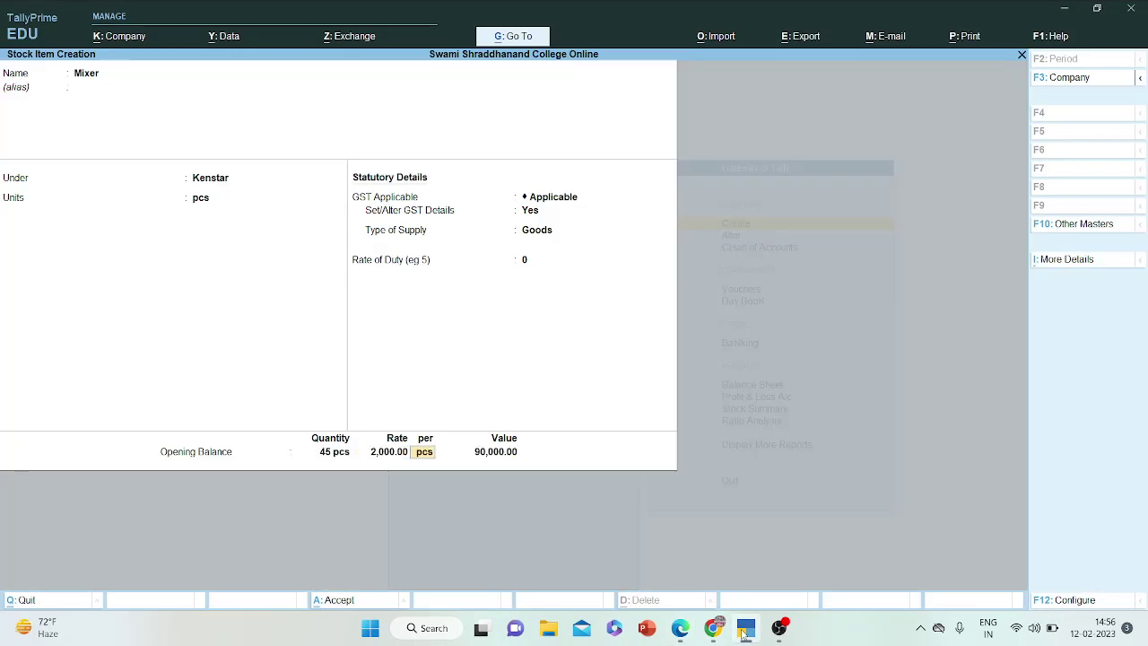
{"action": "key", "text": "Return"}
{"action": "left_click", "coordinate": [743, 633]}
{"action": "left_click", "coordinate": [743, 634]}
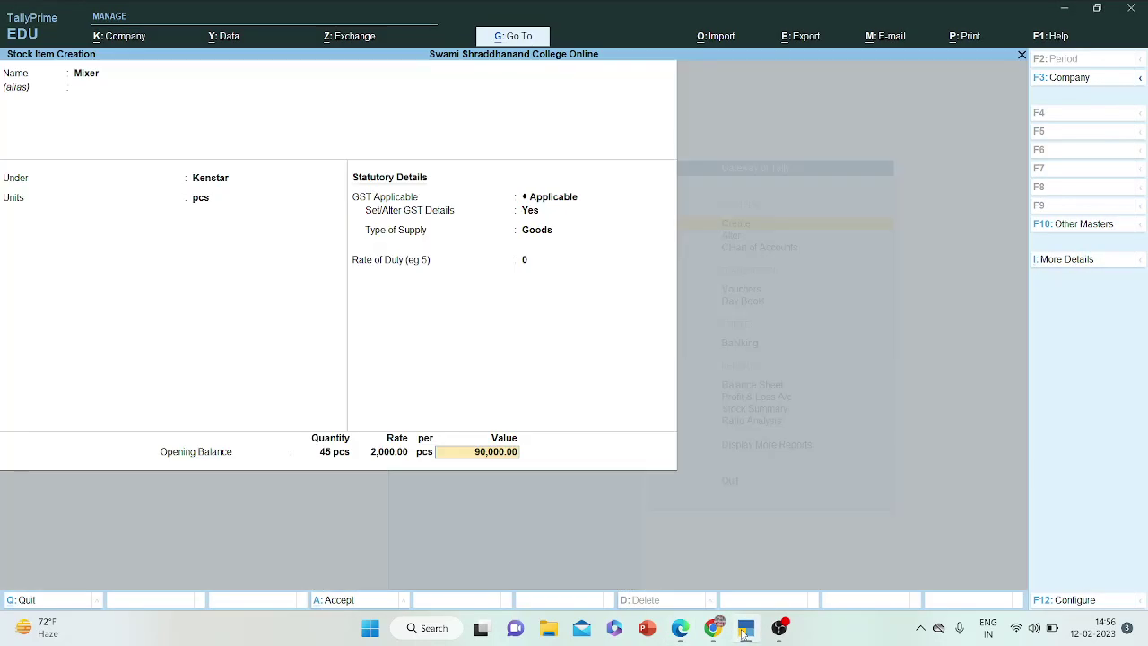
{"action": "left_click", "coordinate": [743, 634]}
{"action": "left_click", "coordinate": [742, 633]}
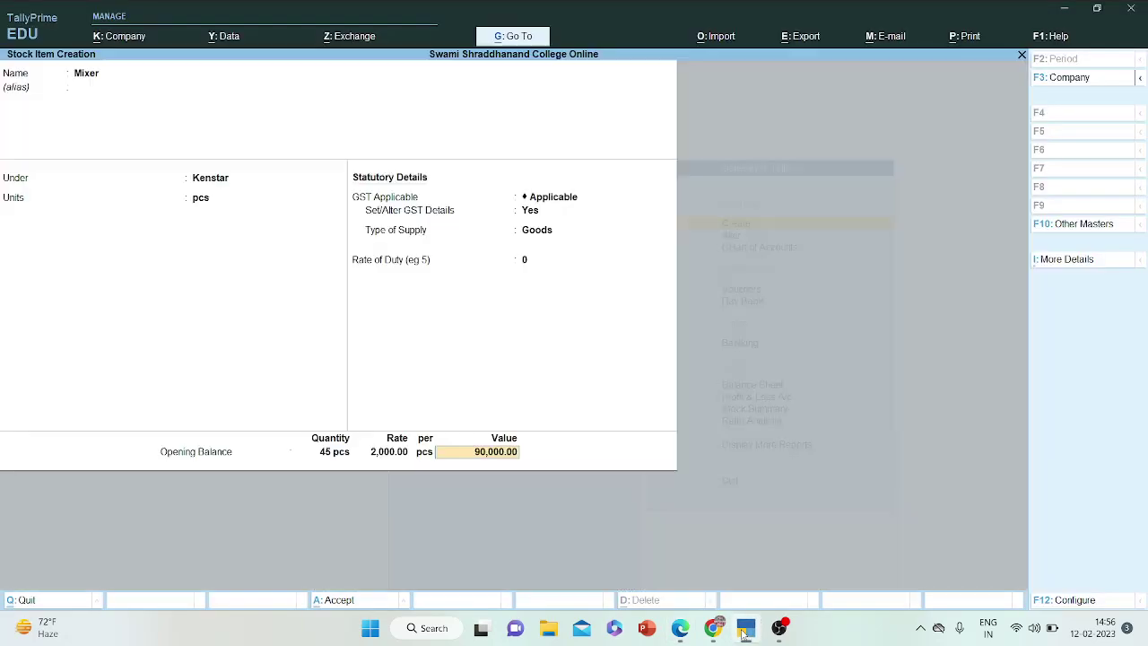
{"action": "key", "text": "Return"}
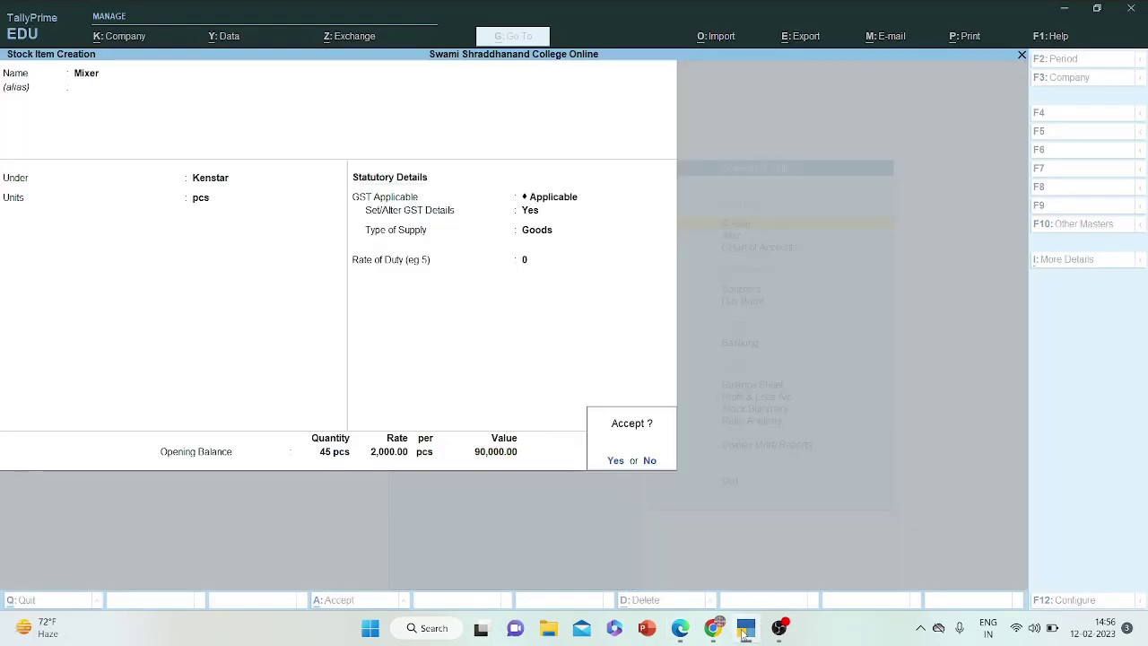
{"action": "key", "text": "y"}
- Tick off Kettle in the PDF's goods table and start stock item Kettle under Kenstar with unit pcs
{"action": "left_click", "coordinate": [742, 634]}
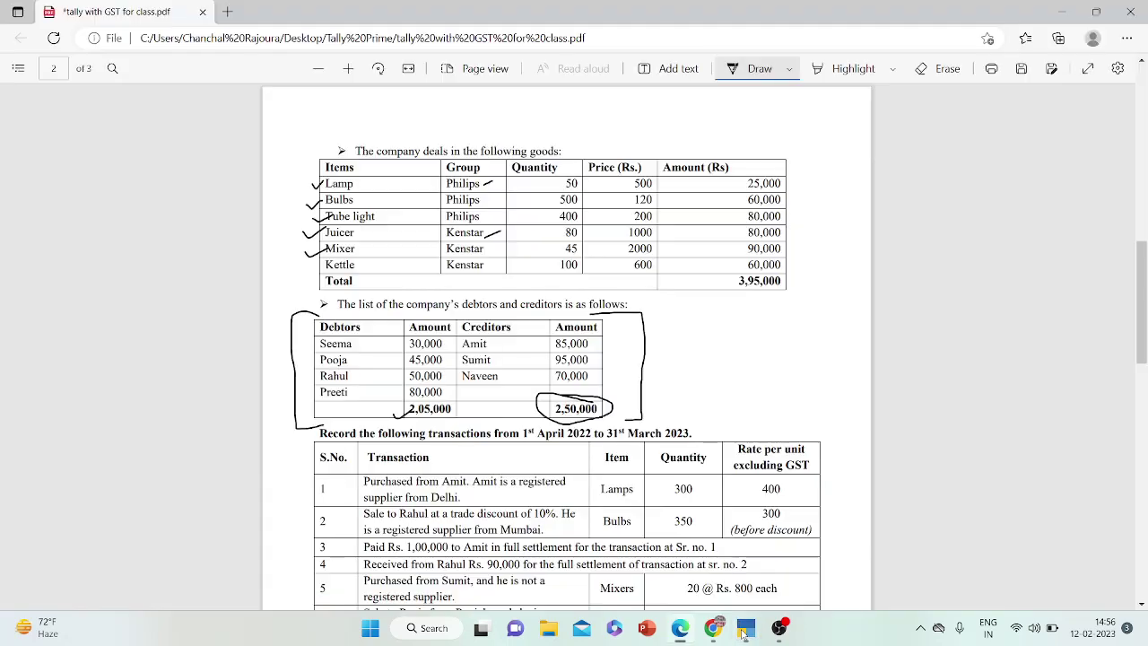
{"action": "mouse_move", "coordinate": [311, 259]}
{"action": "left_mouse_down"}
{"action": "mouse_move", "coordinate": [315, 268]}
{"action": "mouse_move", "coordinate": [328, 253]}
{"action": "left_mouse_up"}
{"action": "left_click", "coordinate": [746, 629]}
{"action": "type", "text": "Kettl"}
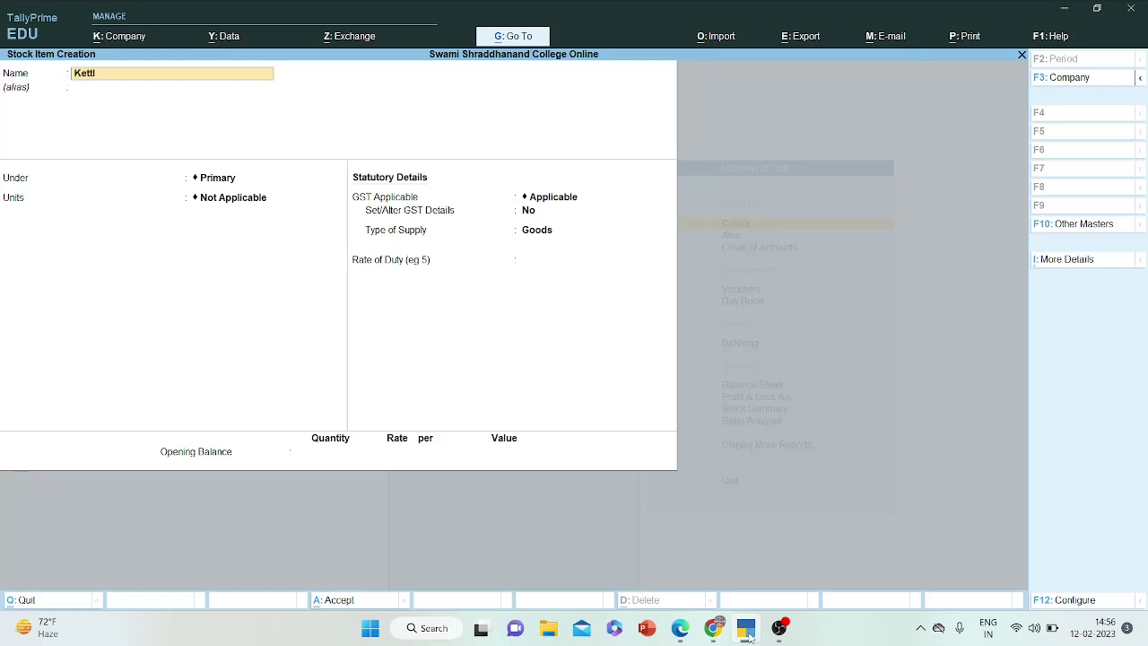
{"action": "type", "text": "e"}
{"action": "key", "text": "Return"}
{"action": "key", "text": "Return"}
{"action": "key", "text": "Down"}
{"action": "key", "text": "Down"}
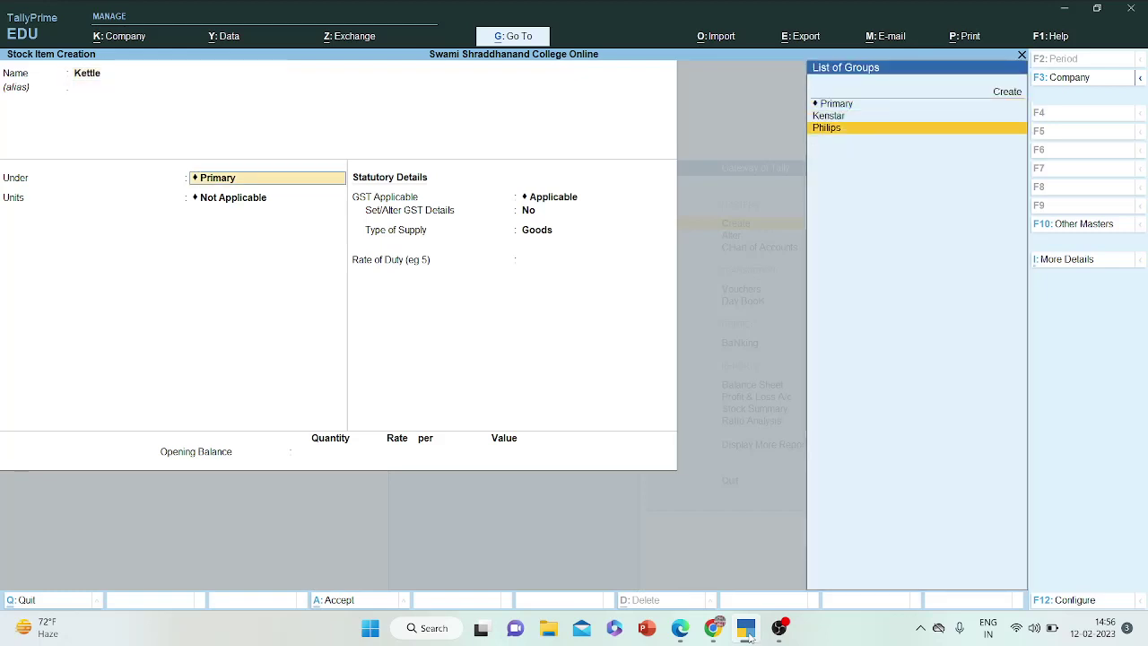
{"action": "key", "text": "Up"}
{"action": "key", "text": "Return"}
{"action": "type", "text": "pcs"}
{"action": "key", "text": "Return"}
{"action": "key", "text": "Return"}
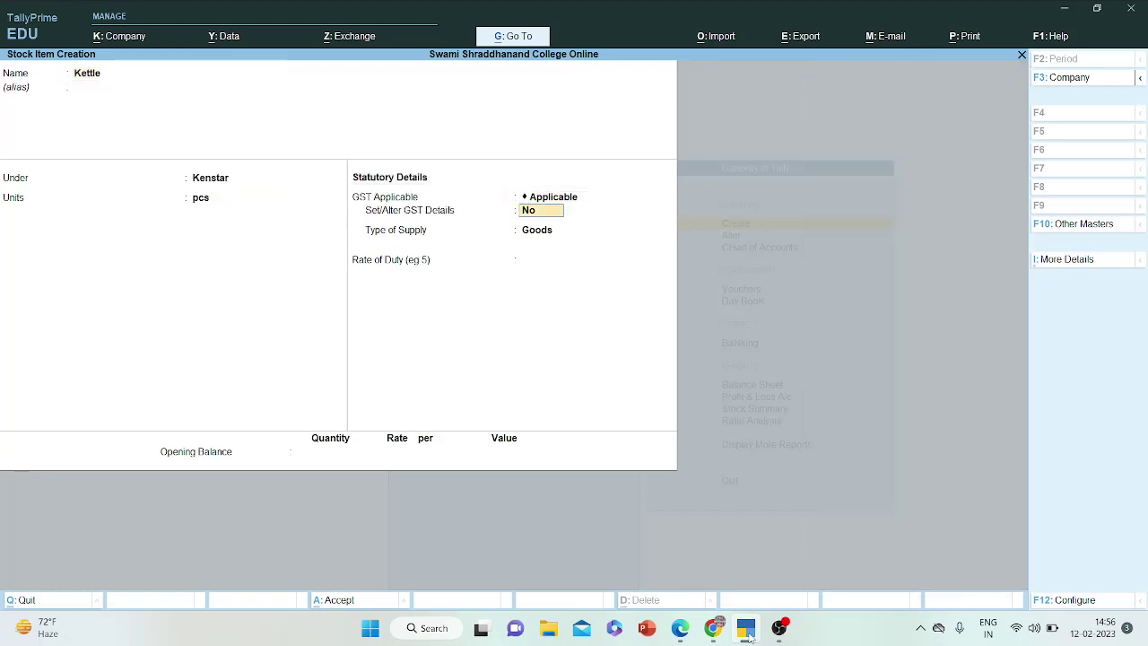
- Enable GST details for the Kettle item, with description Electronic Products and HSN/SAC 5899
{"action": "type", "text": "yes"}
{"action": "key", "text": "Return"}
{"action": "type", "text": "Electr"}
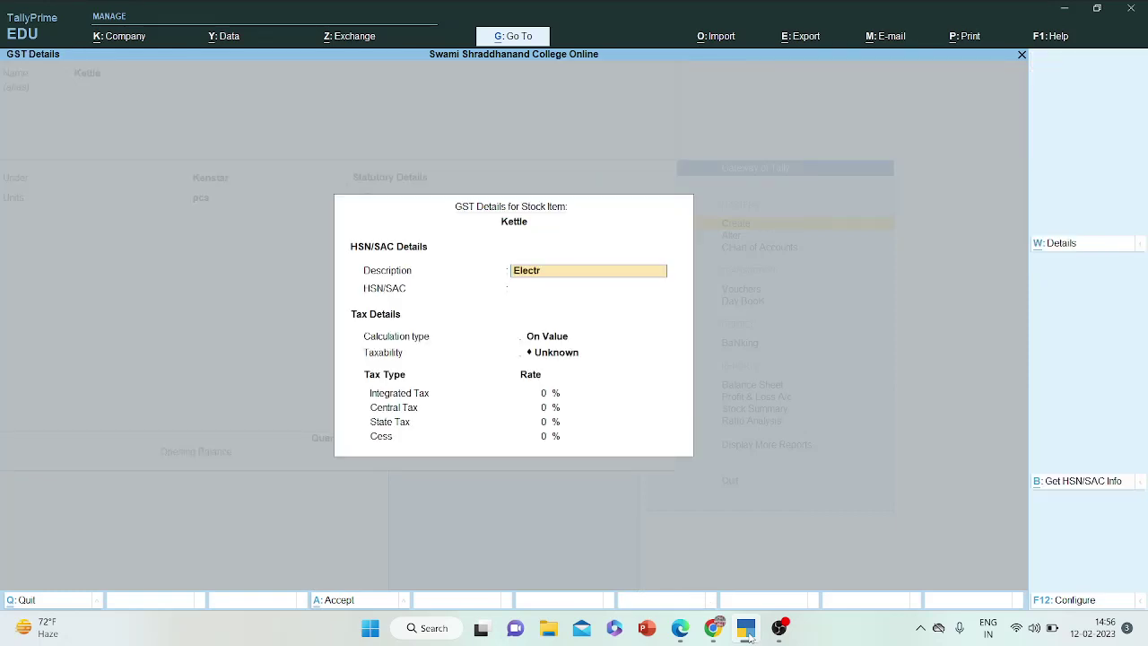
{"action": "type", "text": "onic Products"}
{"action": "key", "text": "Return"}
{"action": "type", "text": "5899"}
{"action": "key", "text": "Return"}
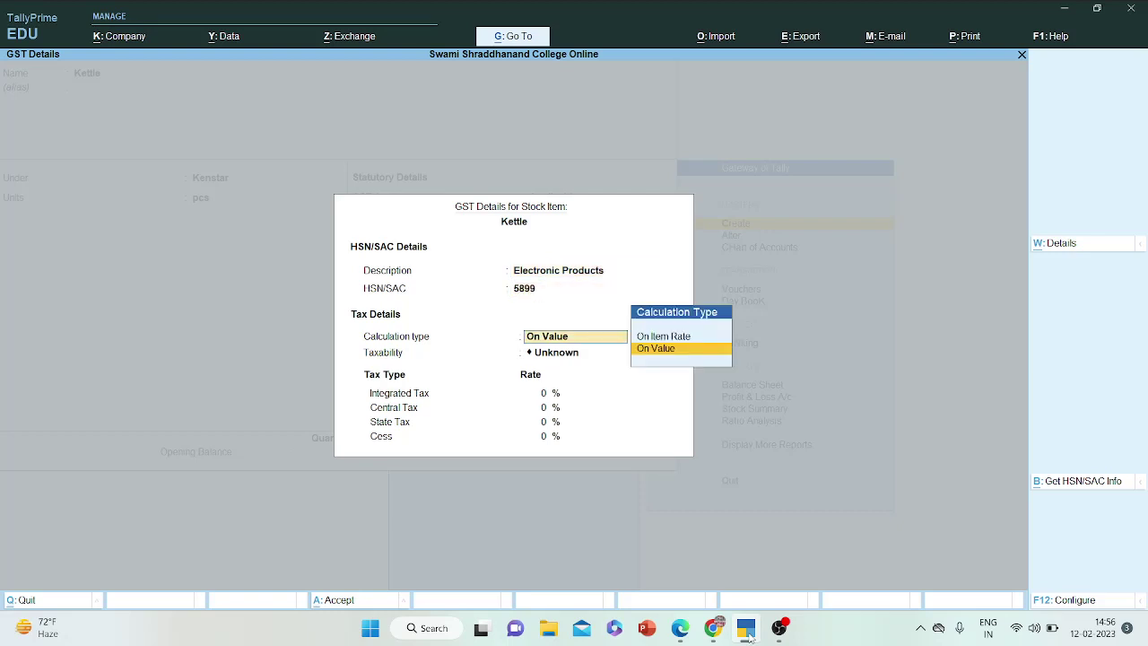
- Keep the Kettle's GST calculation On Value, make it Taxable with 12% integrated tax, and accept the GST details
{"action": "key", "text": "Return"}
{"action": "key", "text": "Down"}
{"action": "key", "text": "Down"}
{"action": "key", "text": "Down"}
{"action": "key", "text": "Return"}
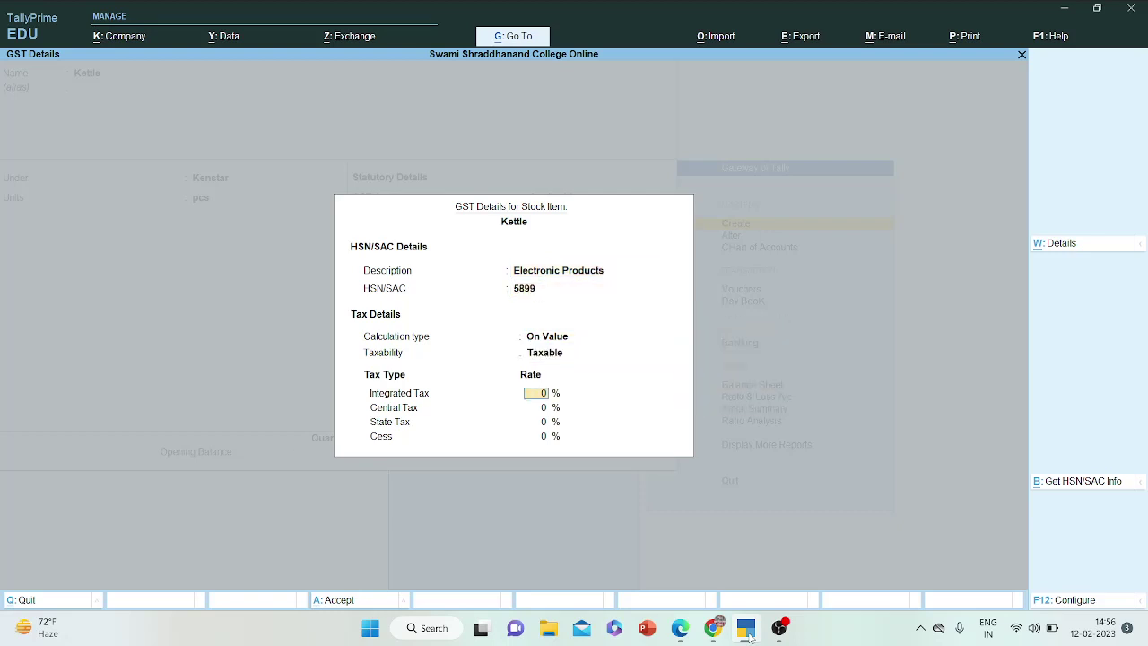
{"action": "type", "text": "12"}
{"action": "key", "text": "Return"}
{"action": "type", "text": "6"}
{"action": "key", "text": "Return"}
{"action": "key", "text": "Return"}
{"action": "key", "text": "Return"}
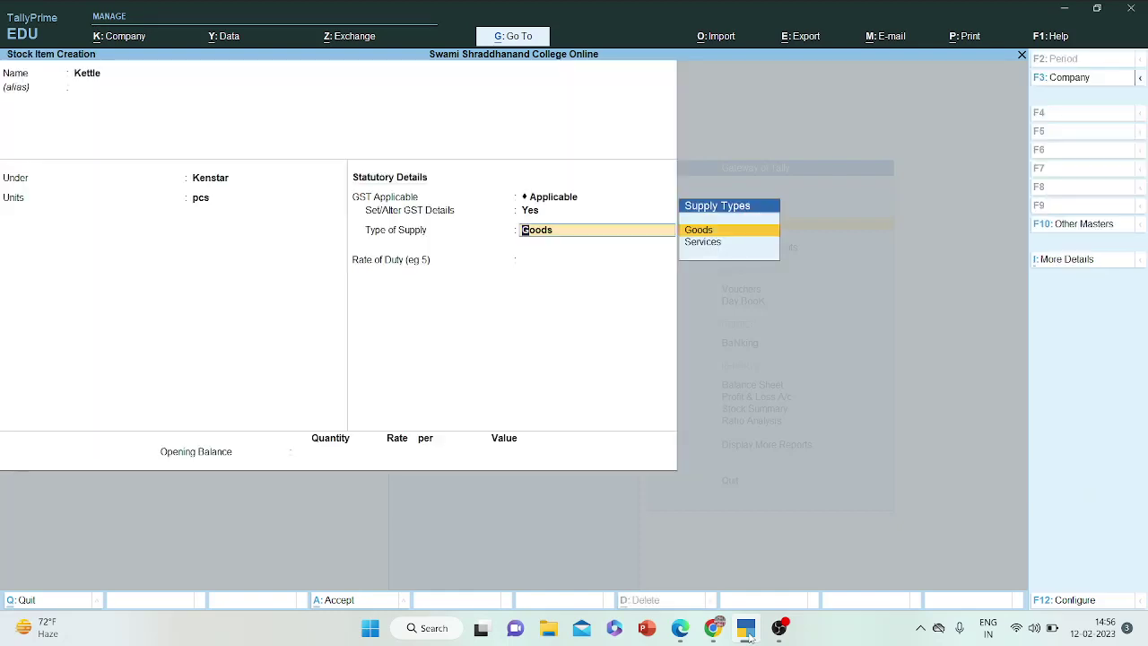
- Keep the supply type Goods, give Kettle the PDF's opening balance of 100 pcs at rate 600, and save the item
{"action": "key", "text": "Return"}
{"action": "key", "text": "Return"}
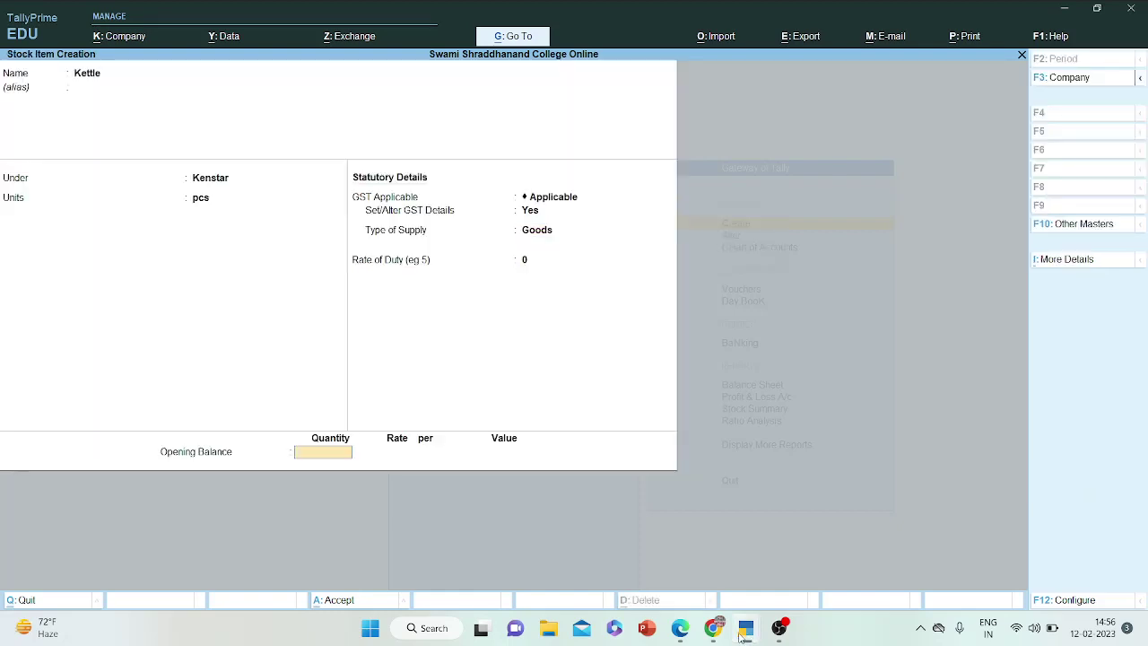
{"action": "left_click", "coordinate": [744, 634]}
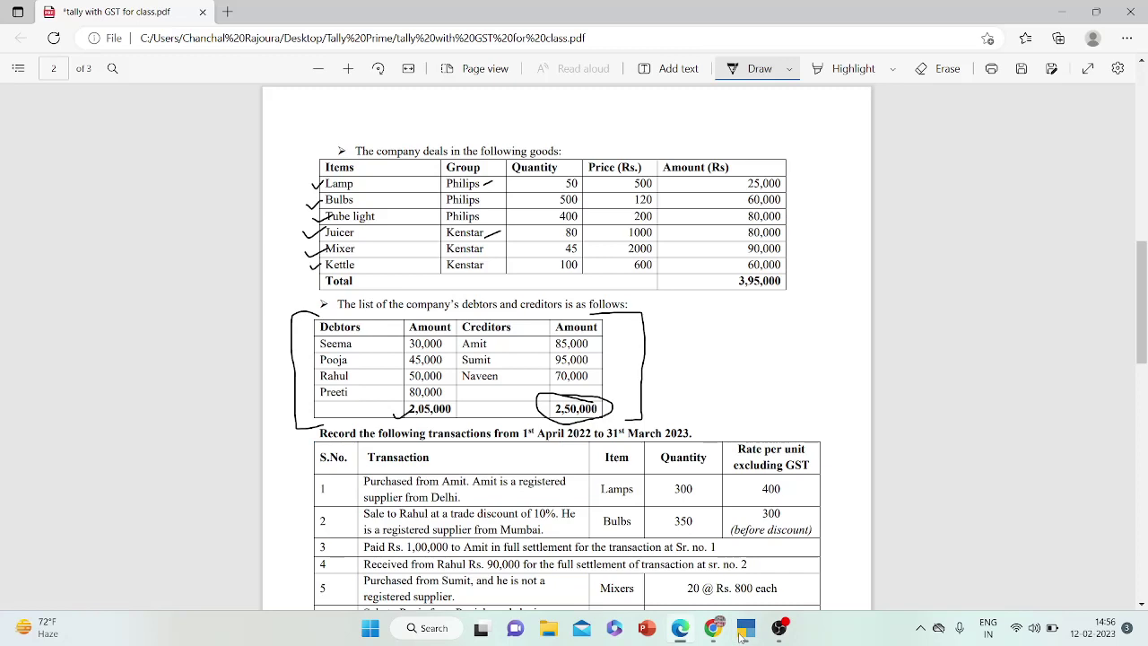
{"action": "left_click", "coordinate": [741, 636]}
{"action": "type", "text": "100"}
{"action": "key", "text": "Return"}
{"action": "type", "text": "6"}
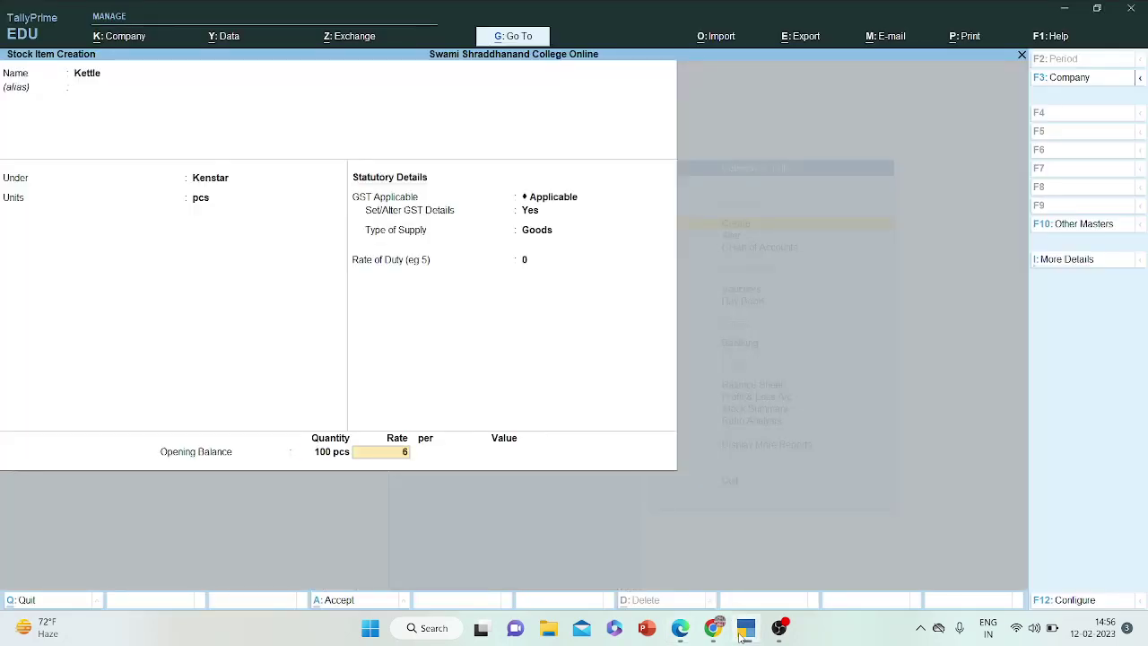
{"action": "type", "text": "00"}
{"action": "key", "text": "Return"}
{"action": "key", "text": "Return"}
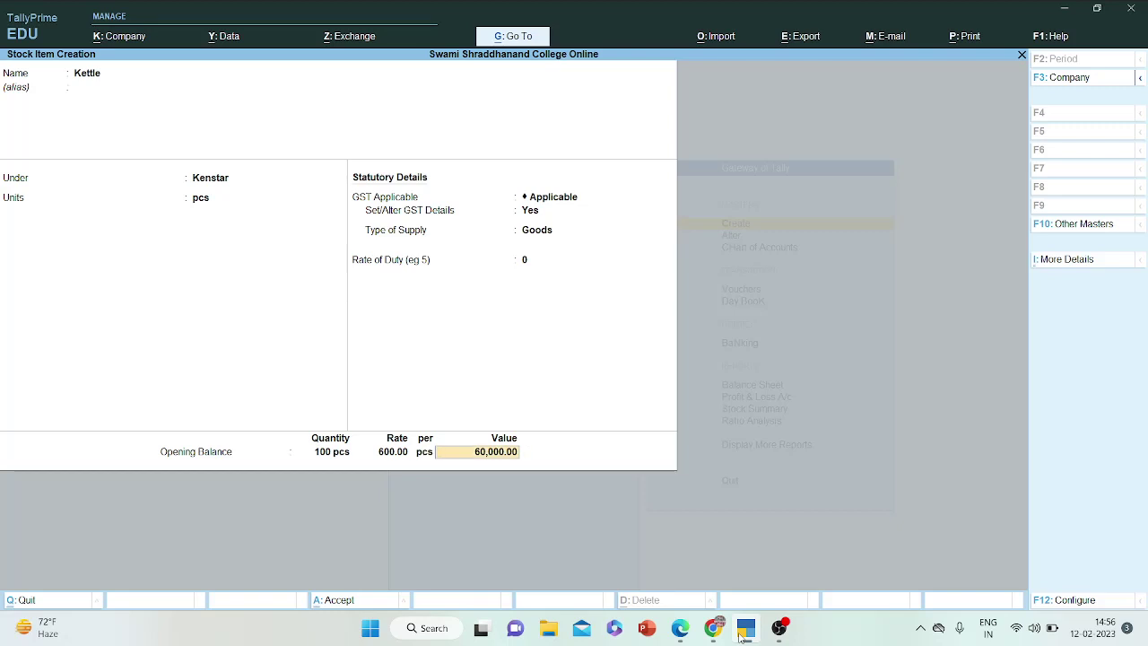
{"action": "key", "text": "Return"}
{"action": "key", "text": "Return"}
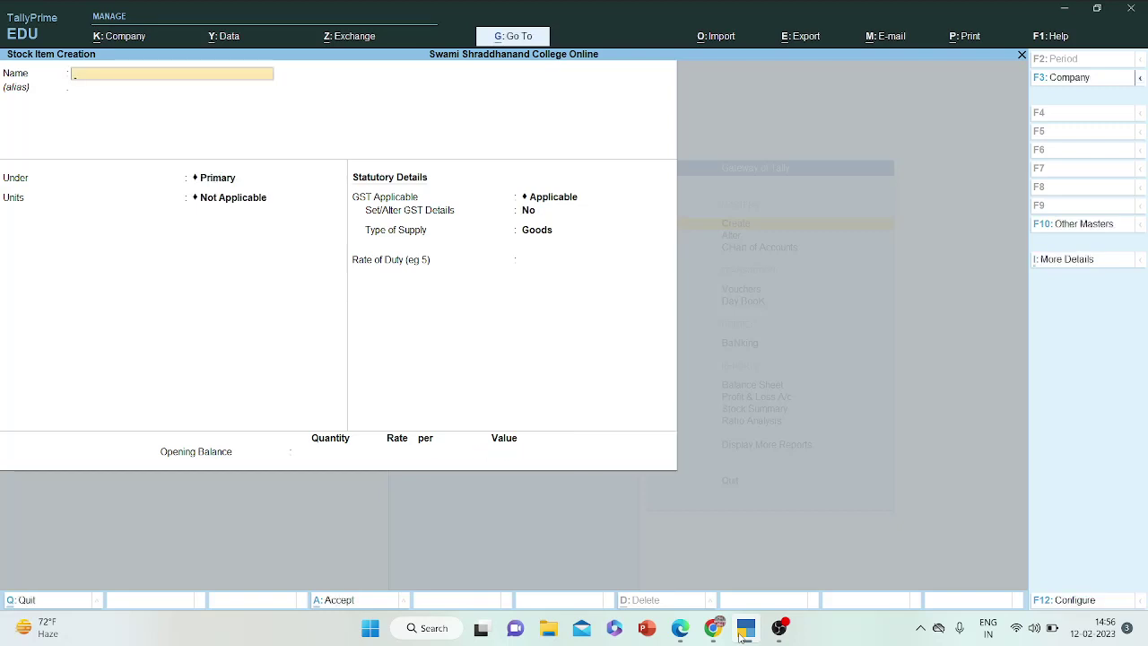
- Check the stock figure in the exercise PDF's balance sheet as at 31-3-2022 and return to TallyPrime
{"action": "left_click", "coordinate": [743, 633]}
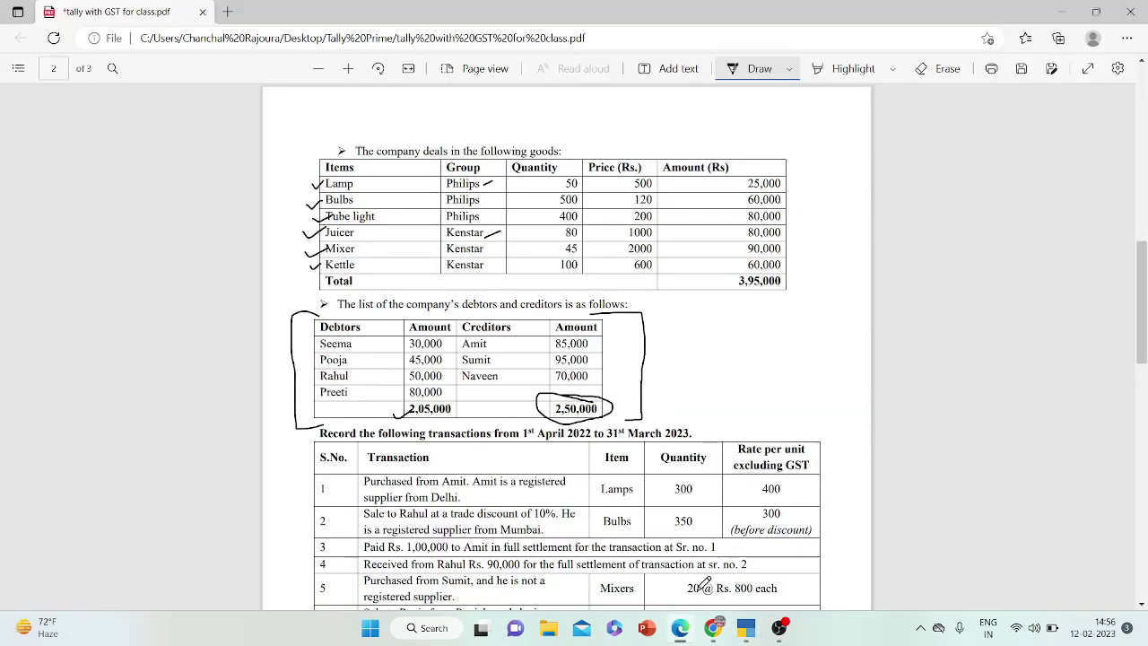
{"action": "left_click_drag", "start_coordinate": [1142, 330], "coordinate": [1147, 205]}
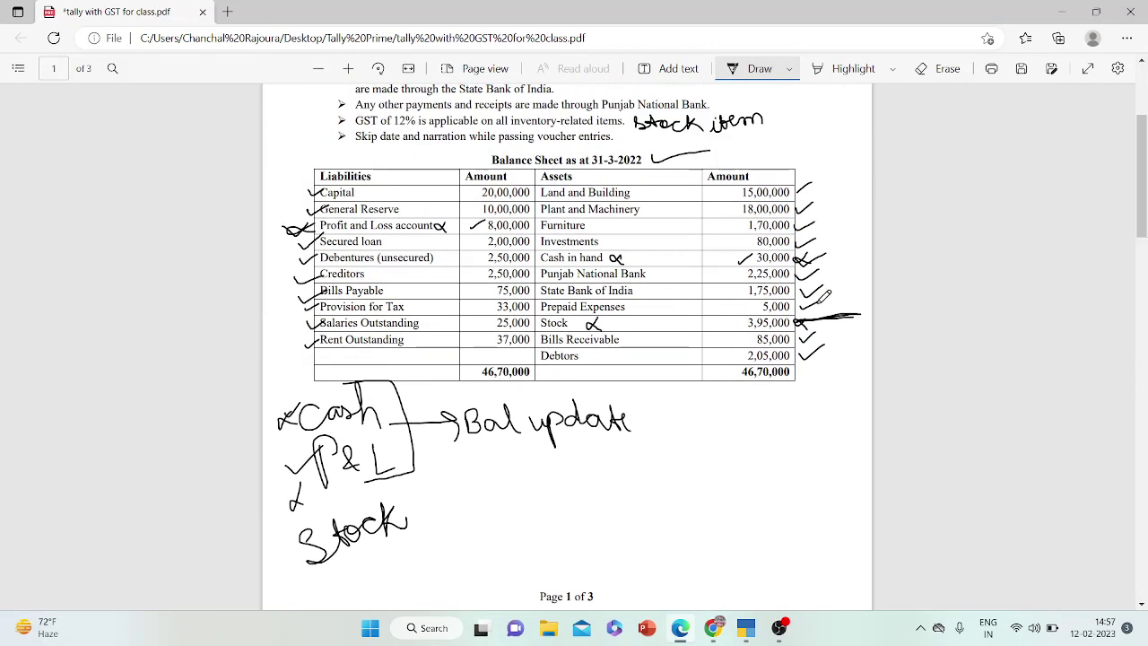
{"action": "left_click", "coordinate": [745, 628]}
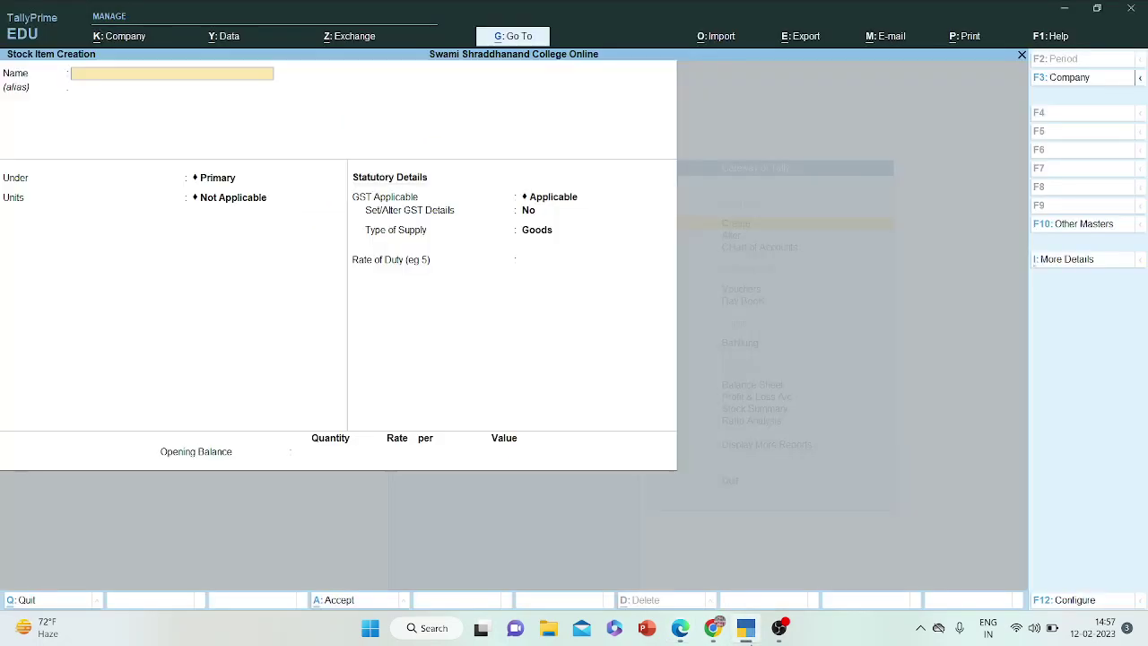
- Leave the empty stock item form and master creation, and open the company's Balance Sheet report
{"action": "key", "text": "Escape"}
{"action": "key", "text": "y"}
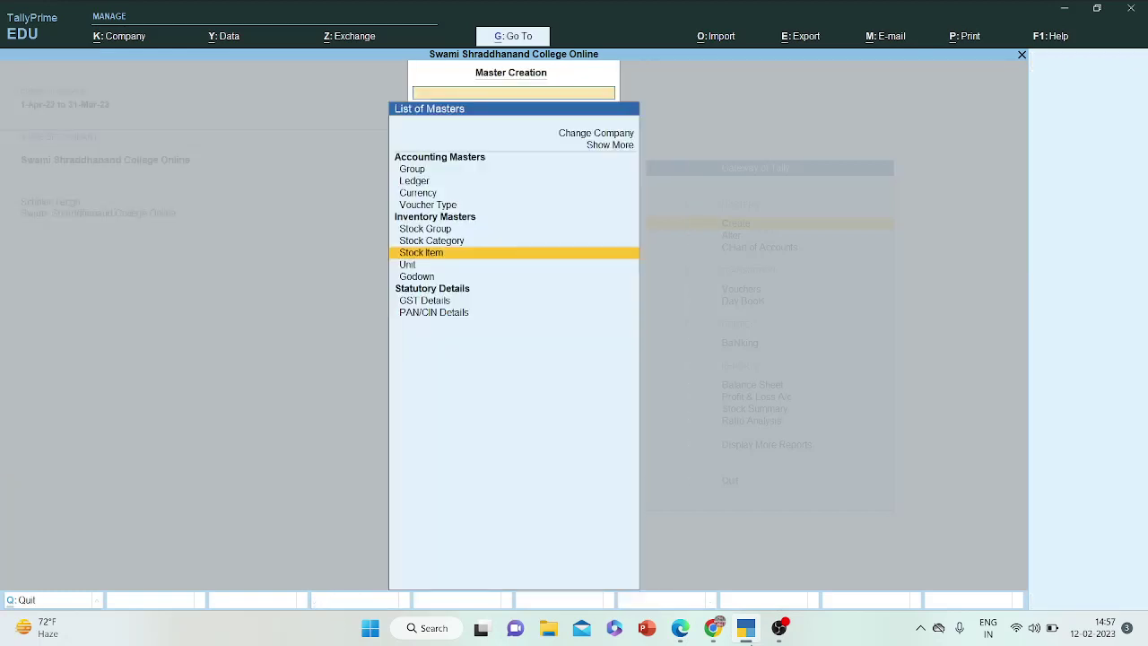
{"action": "key", "text": "Escape"}
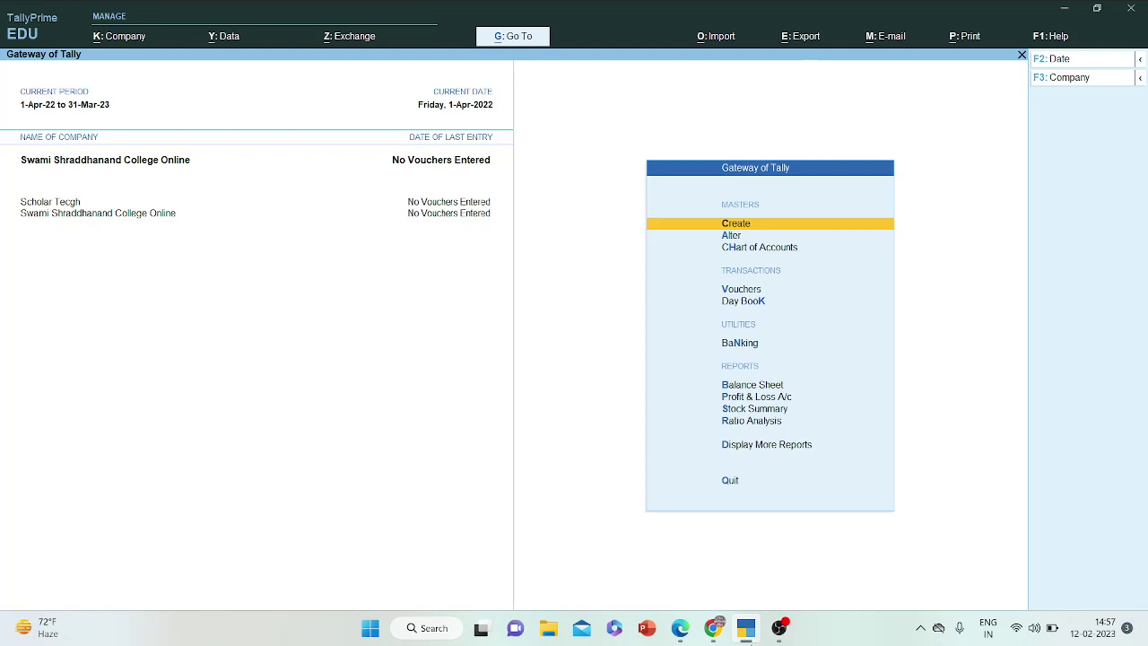
{"action": "key", "text": "Down"}
{"action": "key", "text": "Down"}
{"action": "key", "text": "Down"}
{"action": "key", "text": "Down"}
{"action": "key", "text": "Down"}
{"action": "key", "text": "Down"}
{"action": "key", "text": "Down"}
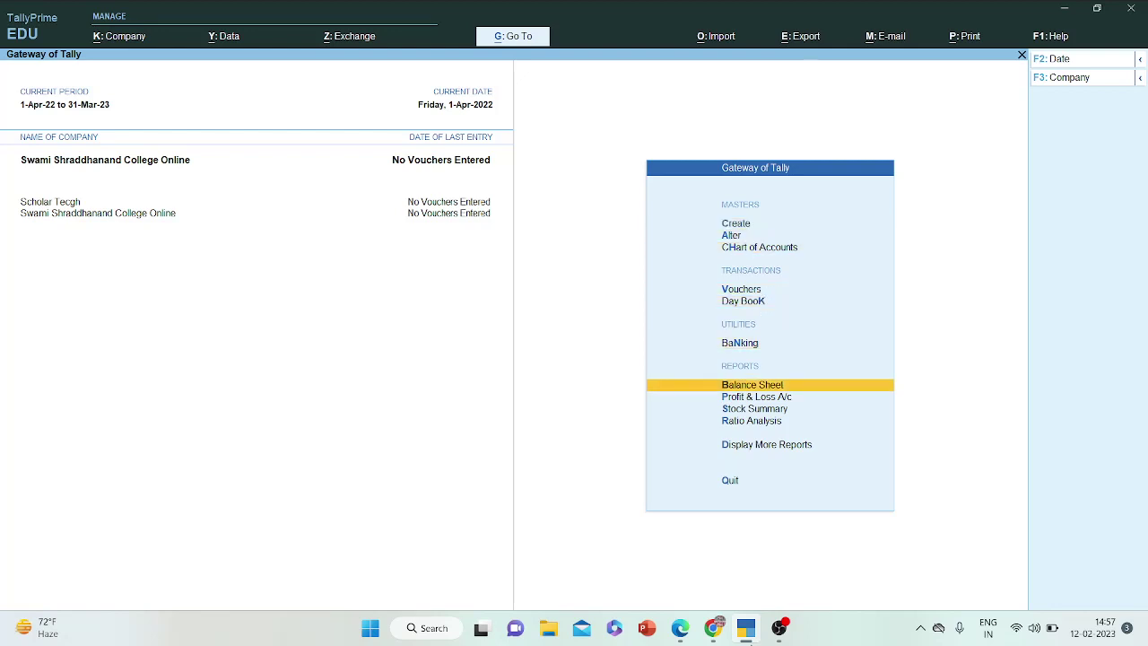
{"action": "key", "text": "Up"}
{"action": "key", "text": "Return"}
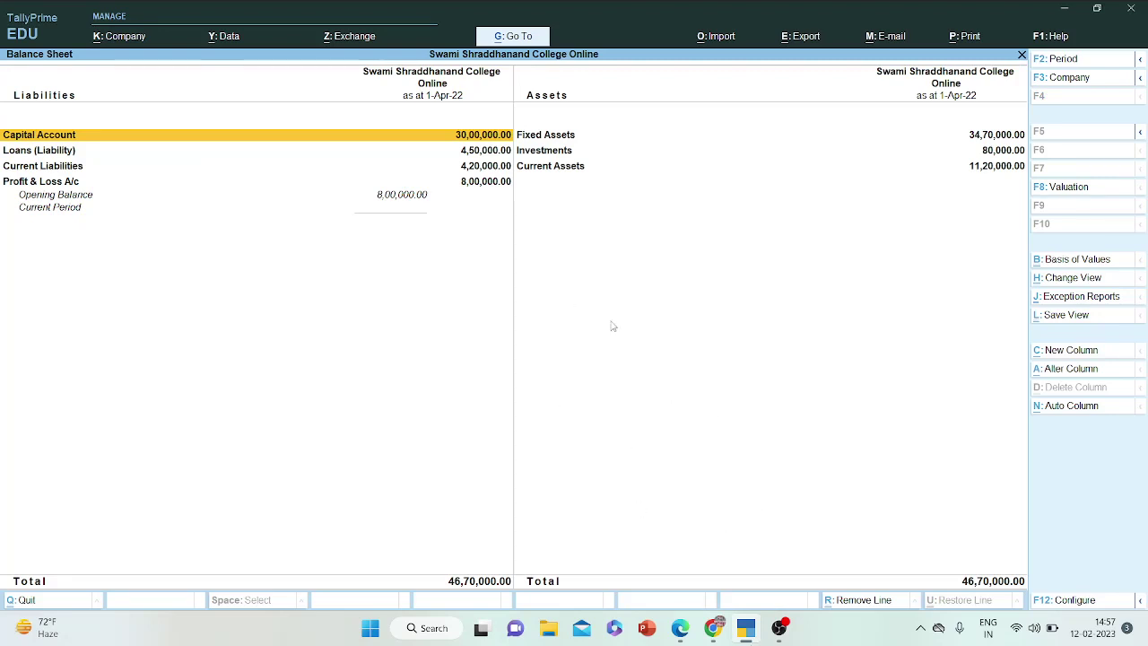
- Expand the Balance Sheet to its detailed view, switch it to condensed, and return it to detailed
{"action": "key", "text": "alt"}
{"action": "key", "text": "alt+F5"}
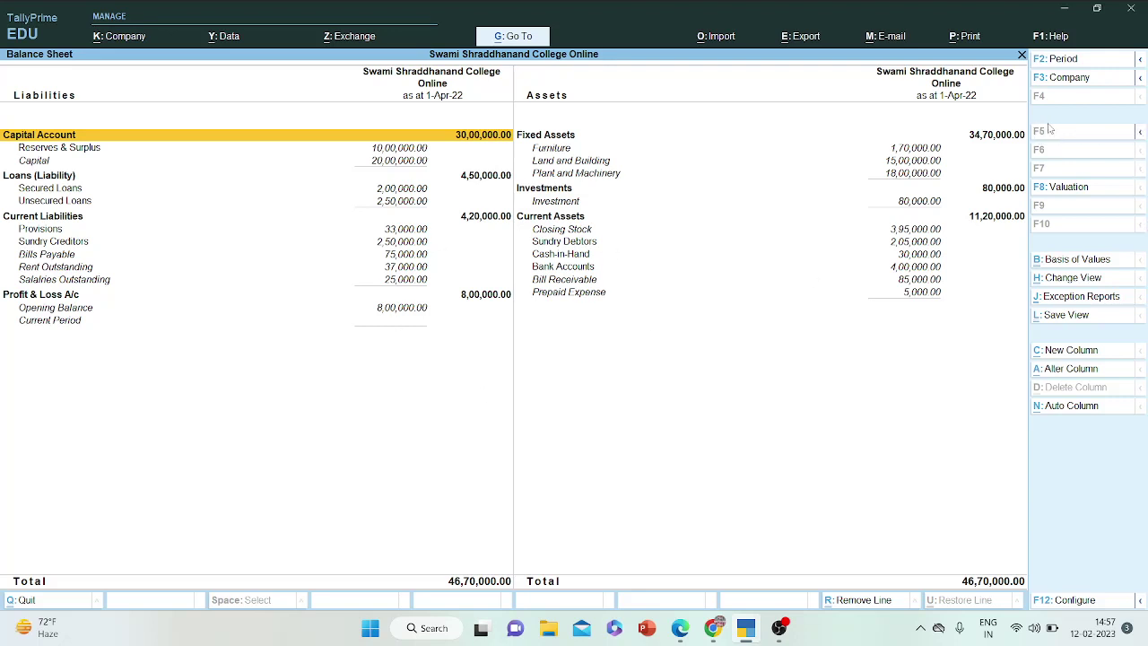
{"action": "left_click", "coordinate": [1141, 133]}
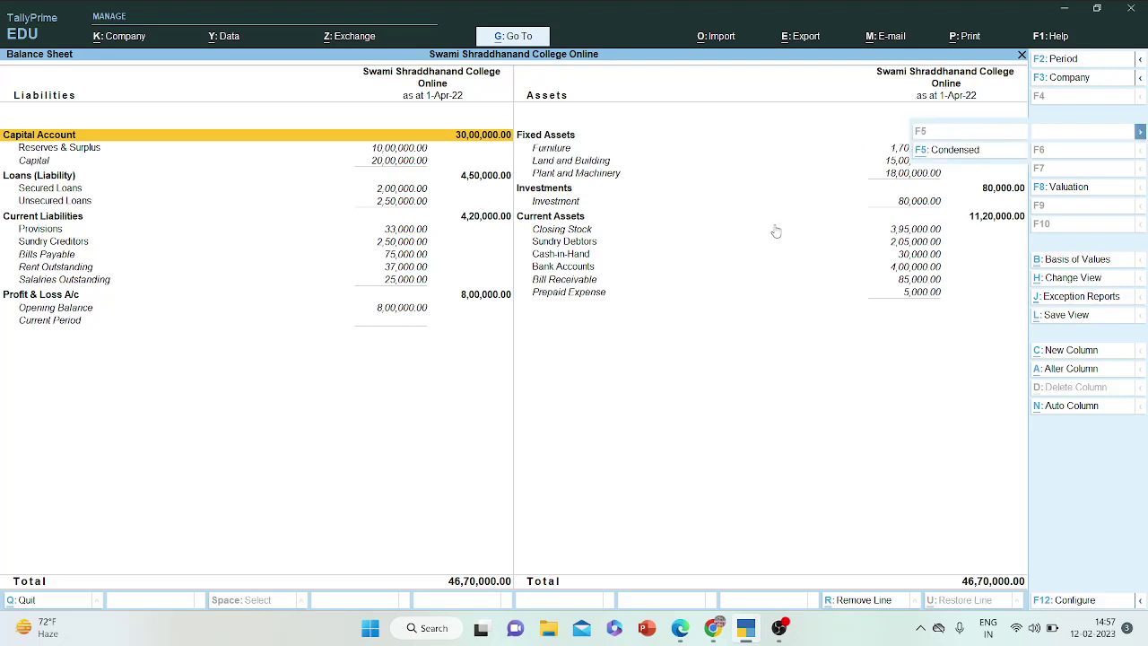
{"action": "left_click", "coordinate": [956, 151]}
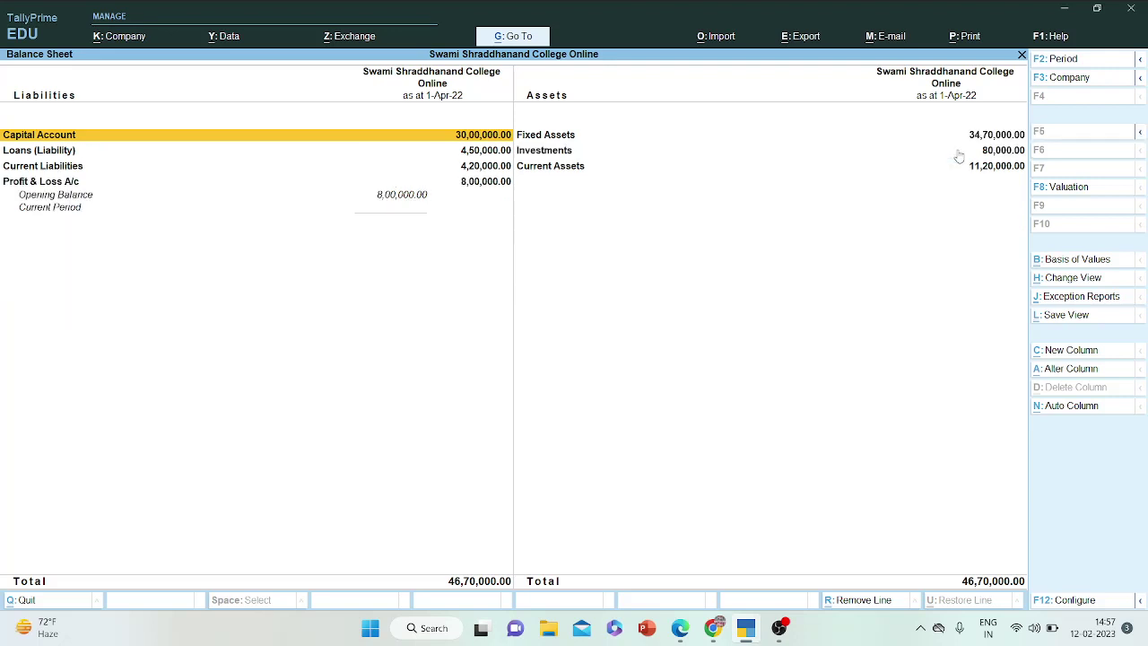
{"action": "left_click", "coordinate": [1139, 136]}
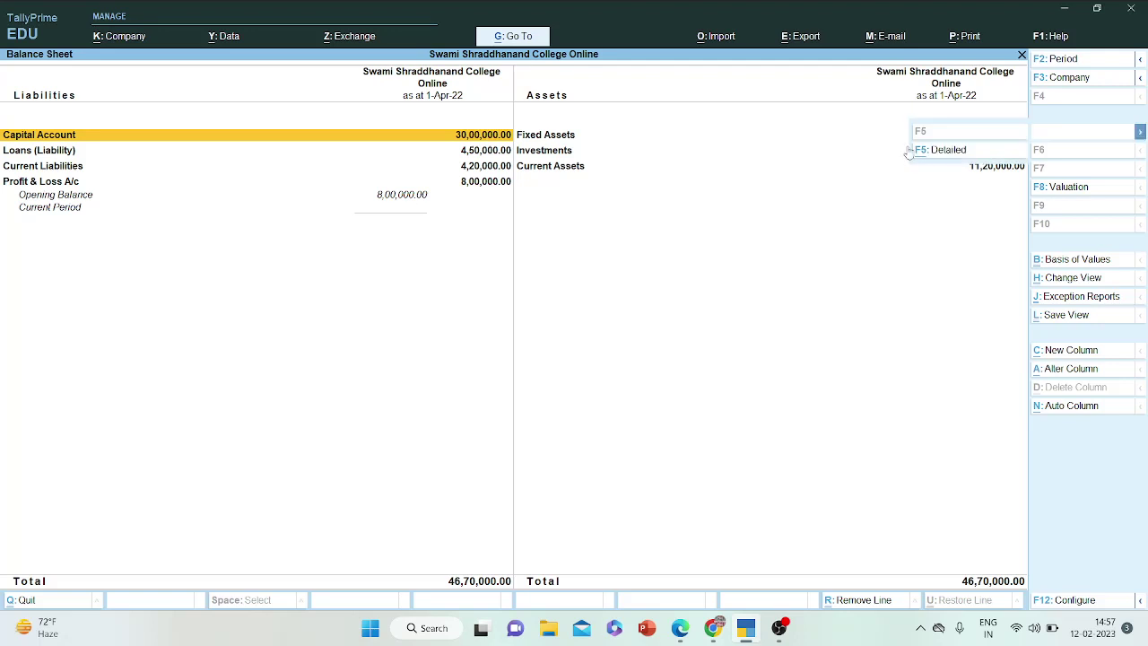
{"action": "left_click", "coordinate": [943, 151]}
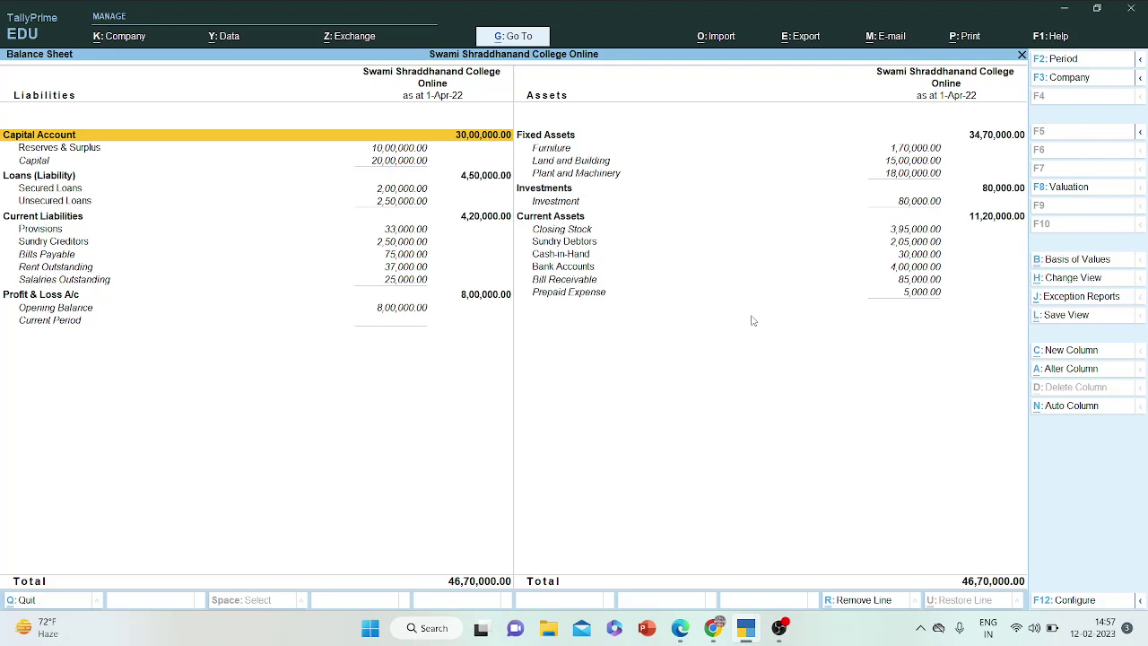
- Leave the Balance Sheet report and highlight the Create option for masters in the Gateway of Tally
{"action": "key", "text": "Escape"}
{"action": "key", "text": "Up"}
{"action": "key", "text": "Up"}
{"action": "key", "text": "Up"}
{"action": "key", "text": "Up"}
{"action": "key", "text": "Up"}
{"action": "key", "text": "Up"}
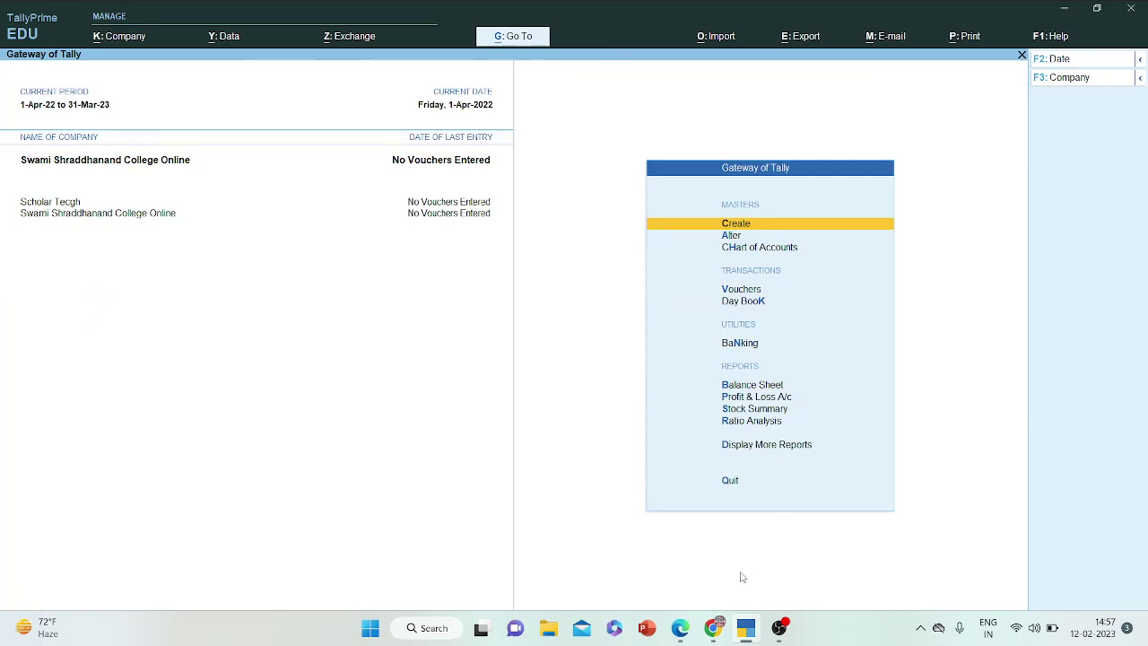
- Switch to the exercise PDF, erase the handwritten Cash, P&L, Stock and Bal update notes below the balance sheet, and return to TallyPrime
{"action": "left_click", "coordinate": [681, 624]}
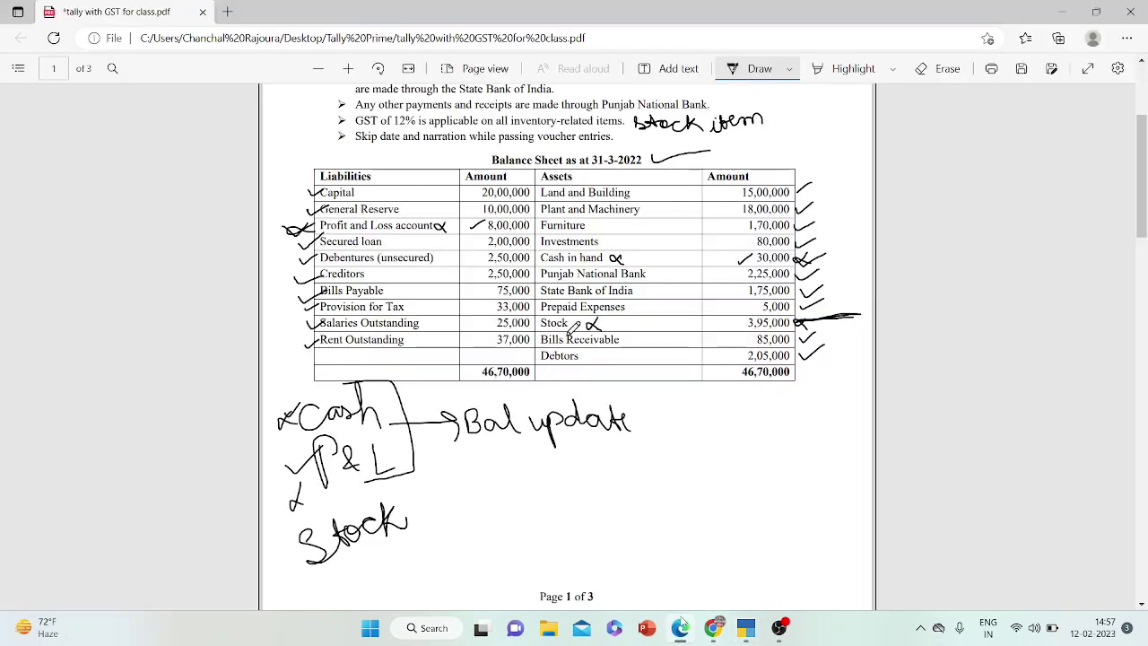
{"action": "left_click", "coordinate": [947, 69]}
{"action": "mouse_move", "coordinate": [322, 400]}
{"action": "left_mouse_down"}
{"action": "mouse_move", "coordinate": [379, 384]}
{"action": "mouse_move", "coordinate": [285, 416]}
{"action": "left_mouse_up"}
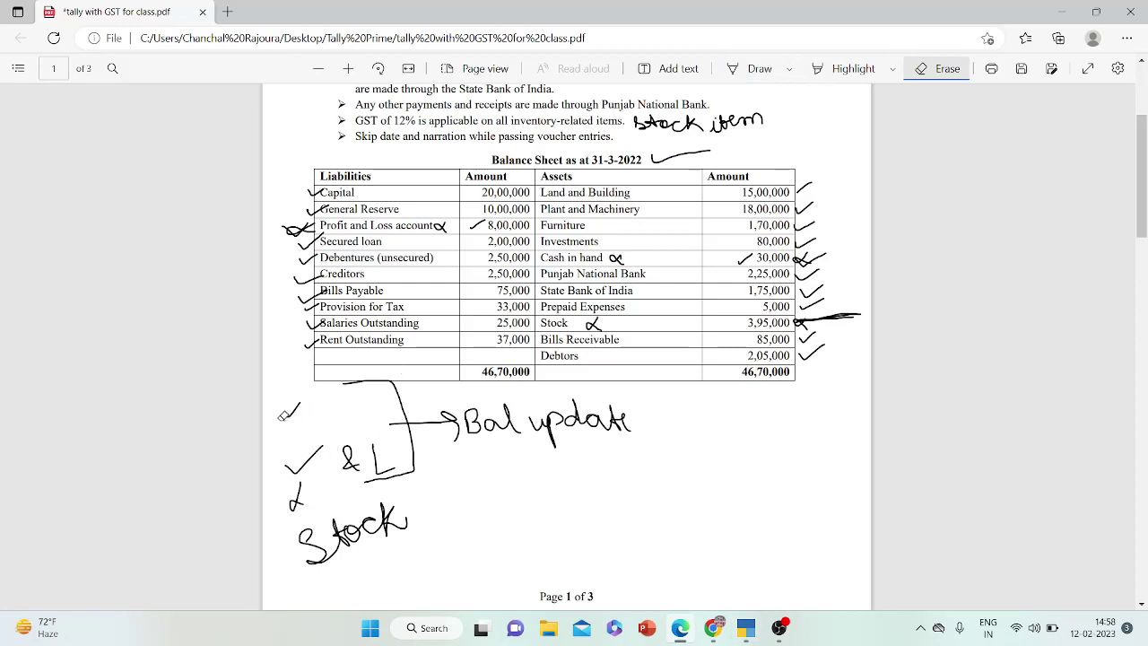
{"action": "mouse_move", "coordinate": [412, 398]}
{"action": "left_mouse_down"}
{"action": "mouse_move", "coordinate": [354, 460]}
{"action": "mouse_move", "coordinate": [308, 480]}
{"action": "mouse_move", "coordinate": [303, 448]}
{"action": "mouse_move", "coordinate": [332, 466]}
{"action": "mouse_move", "coordinate": [324, 540]}
{"action": "mouse_move", "coordinate": [491, 408]}
{"action": "mouse_move", "coordinate": [482, 429]}
{"action": "mouse_move", "coordinate": [613, 405]}
{"action": "left_mouse_up"}
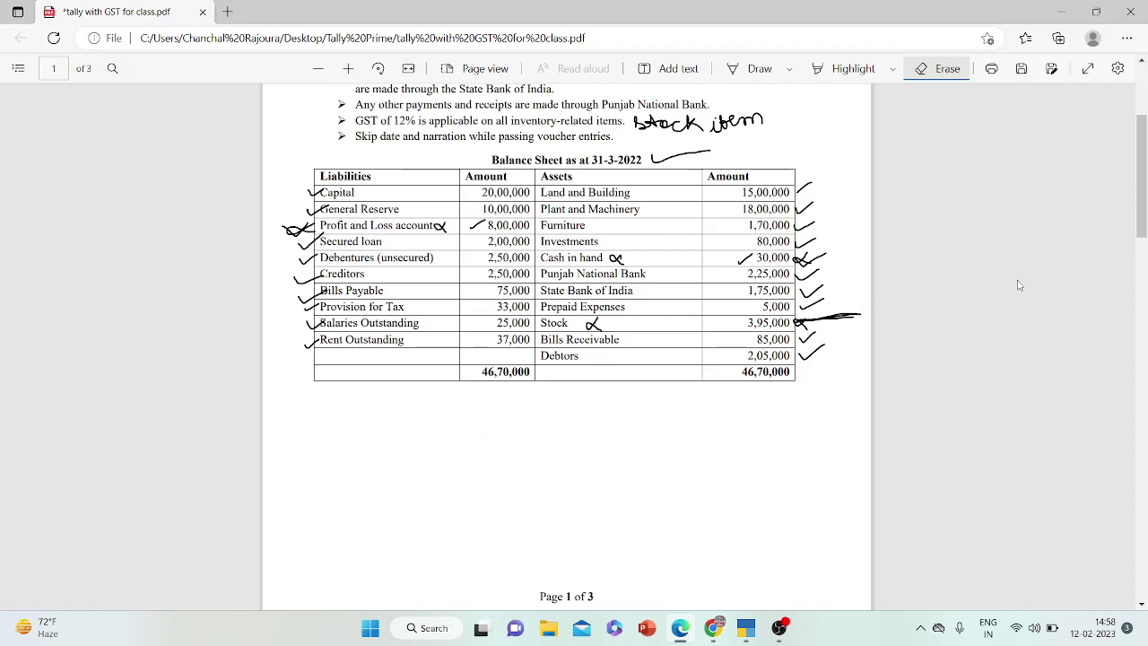
{"action": "left_click", "coordinate": [745, 628]}
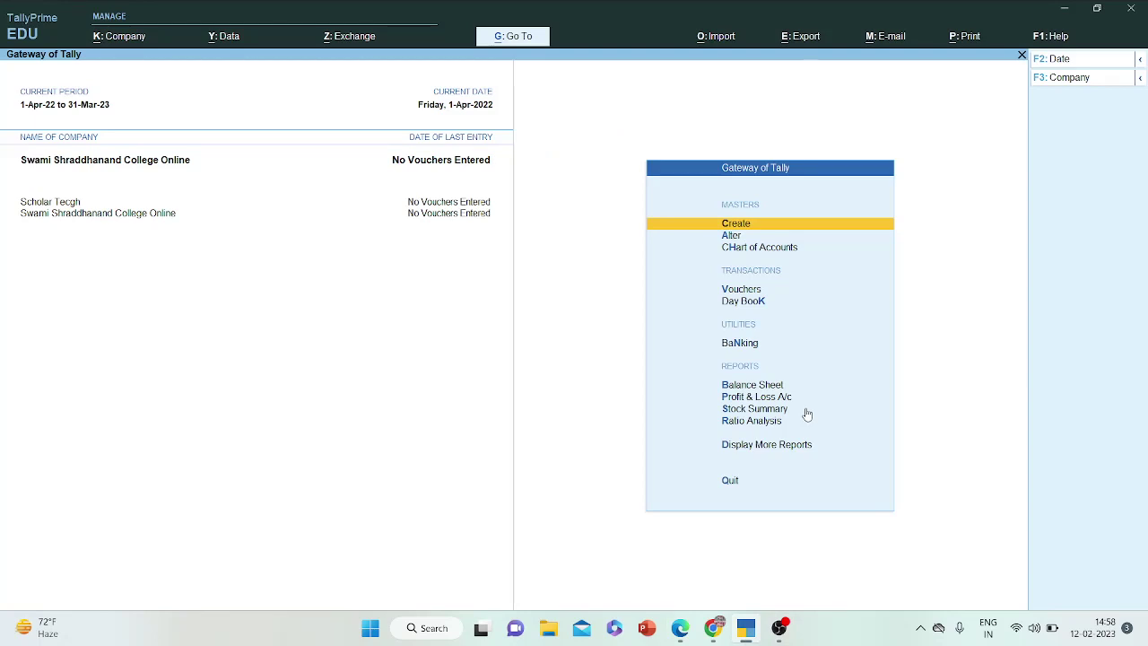
- Start a new ledger named CGST and place it under the Duties & Taxes group
{"action": "key", "text": "Return"}
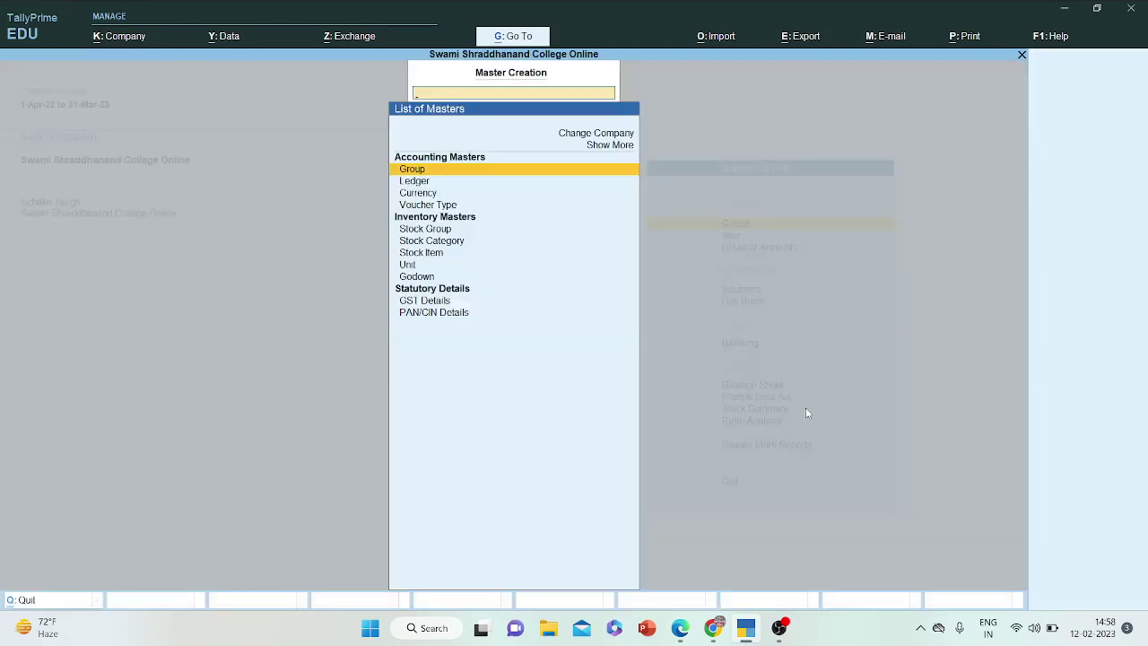
{"action": "key", "text": "Down"}
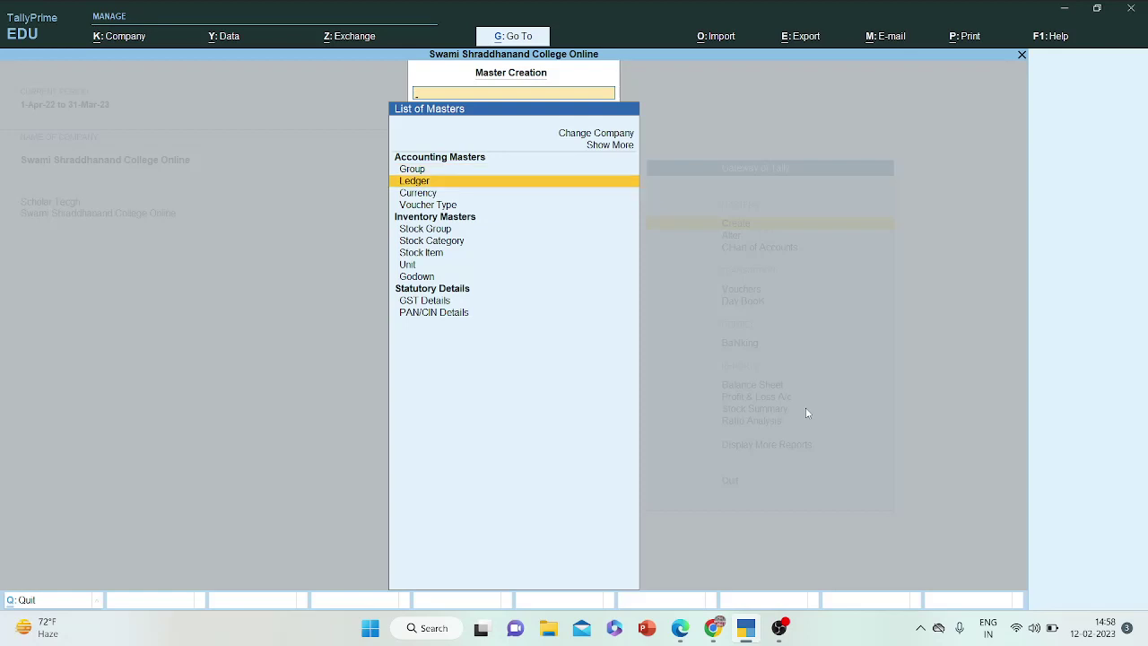
{"action": "key", "text": "Return"}
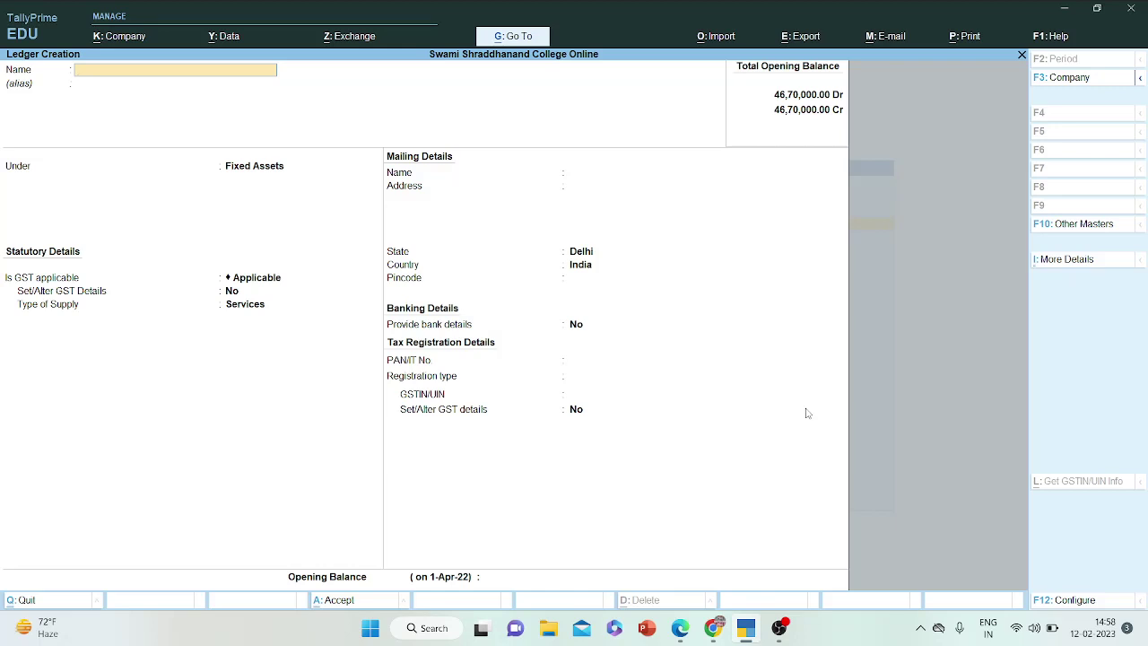
{"action": "type", "text": "CGST"}
{"action": "key", "text": "Return"}
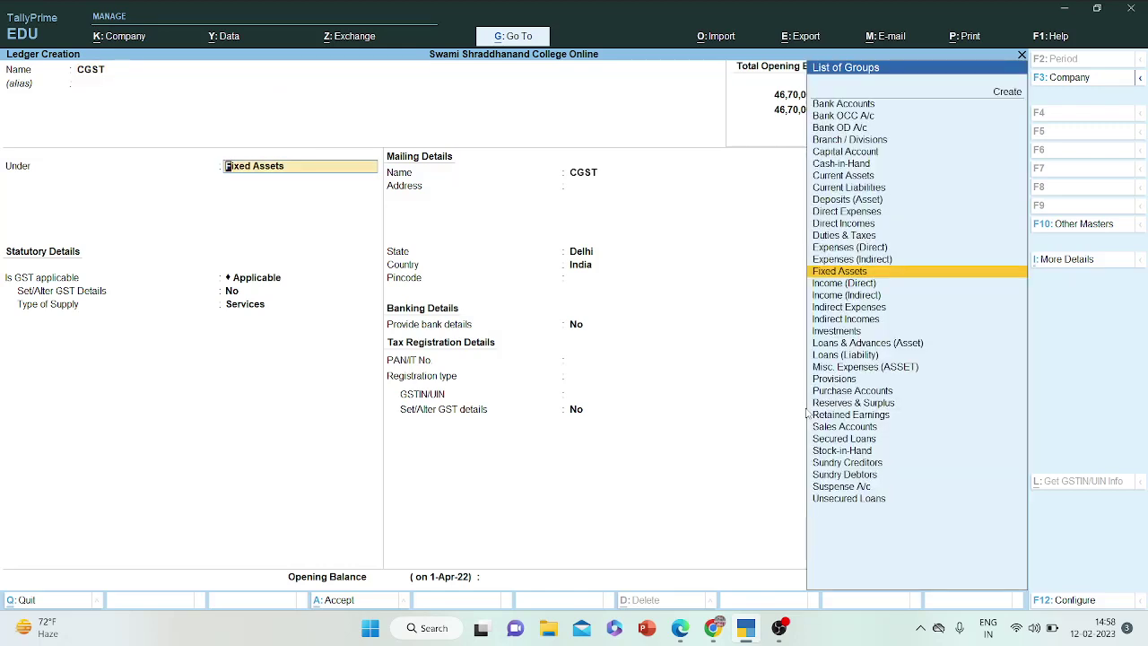
{"action": "type", "text": "Du"}
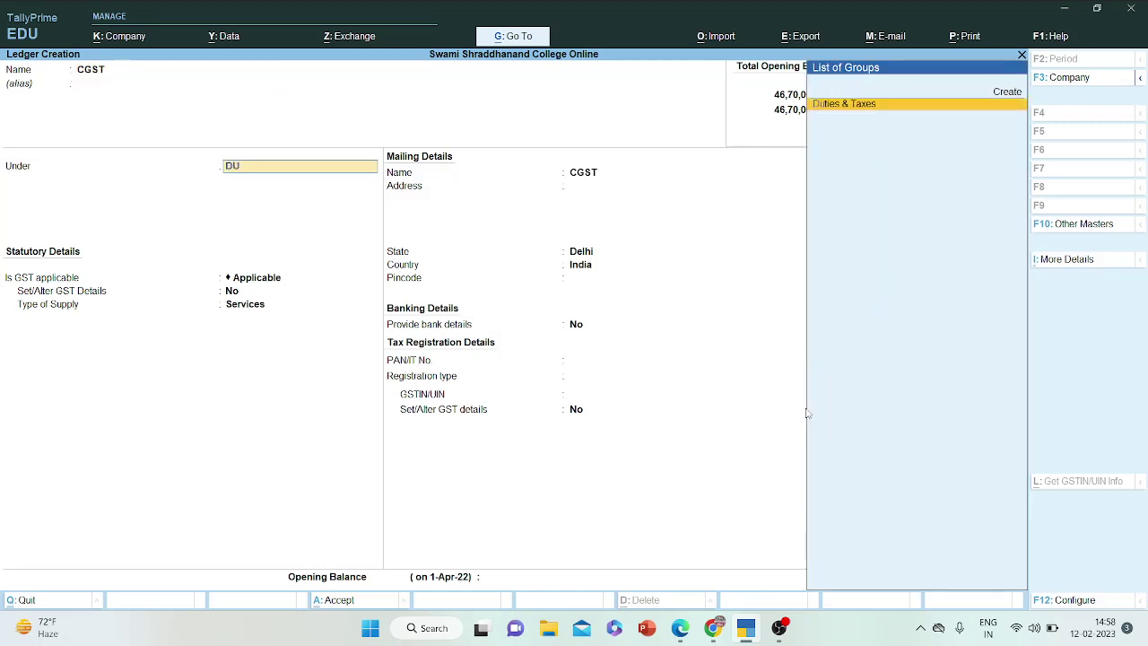
{"action": "key", "text": "Return"}
- Set CGST's duty type to GST and tax type to Central Tax, keep 0 % and rounding Not Applicable, and save the ledger
{"action": "key", "text": "Up"}
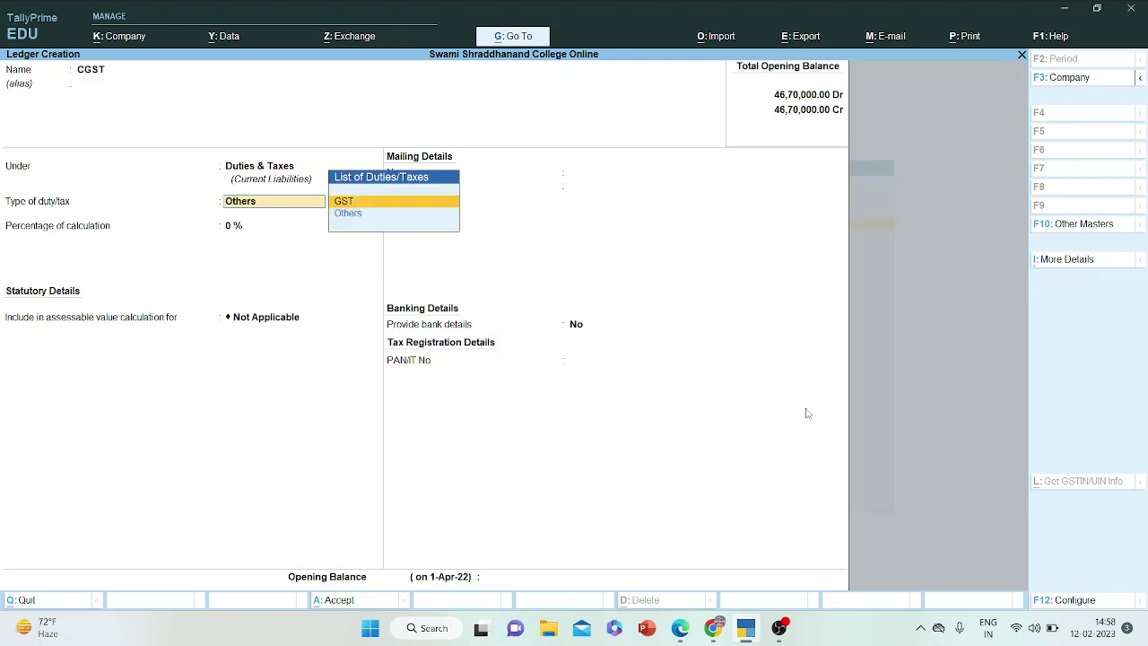
{"action": "key", "text": "Return"}
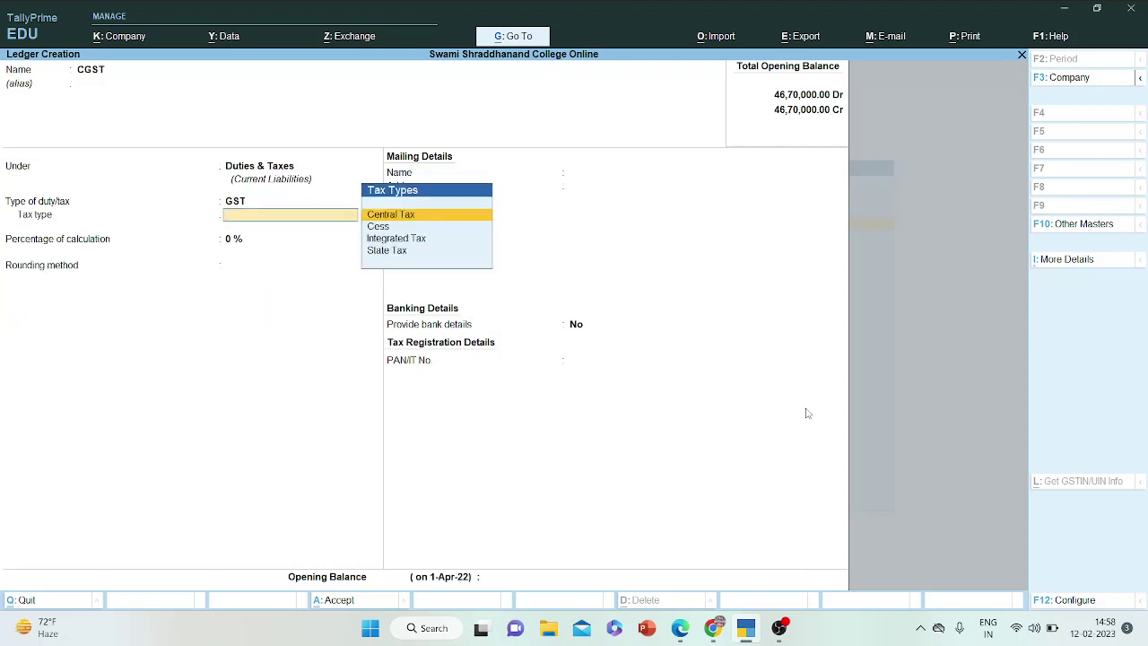
{"action": "key", "text": "Return"}
{"action": "key", "text": "Return"}
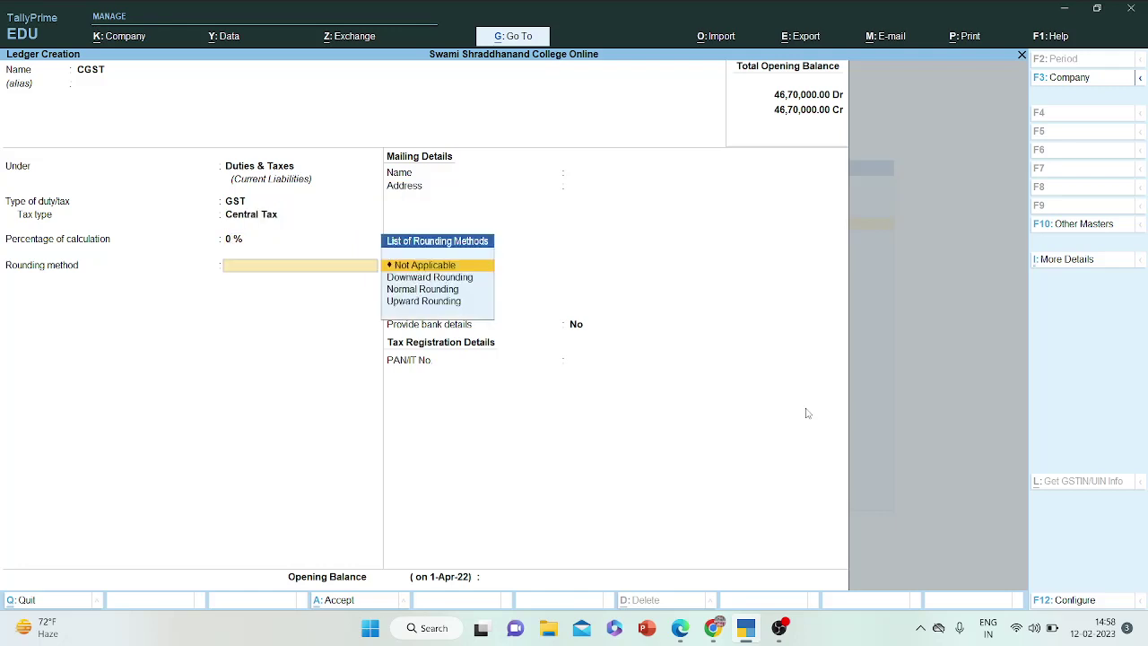
{"action": "key", "text": "Return"}
{"action": "key", "text": "Return"}
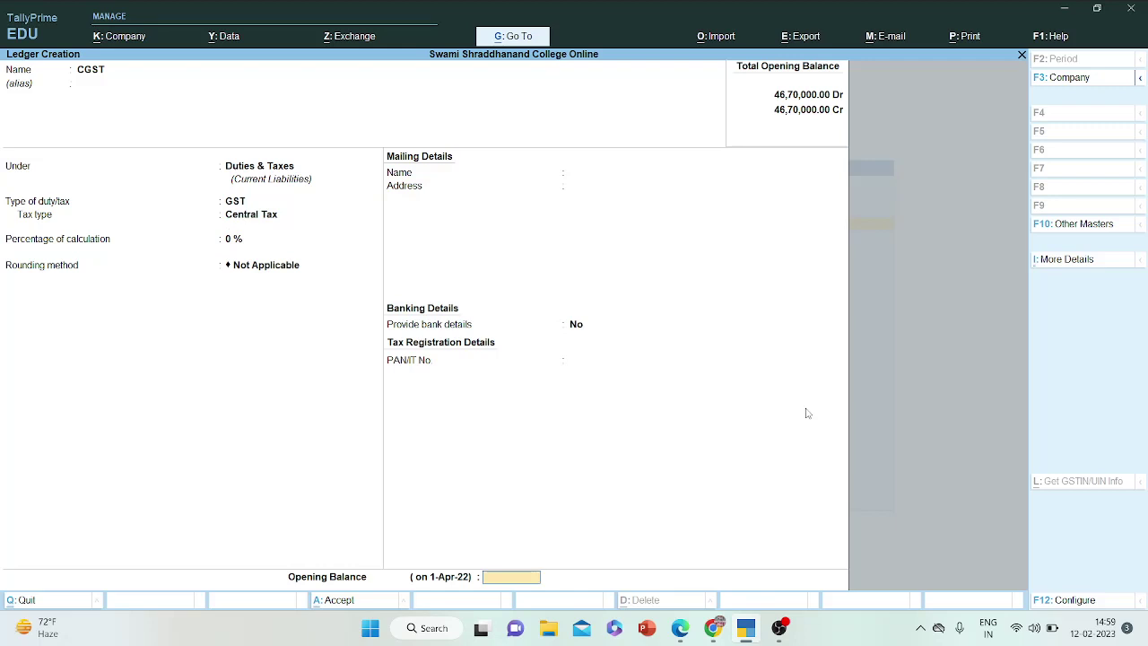
{"action": "key", "text": "Return"}
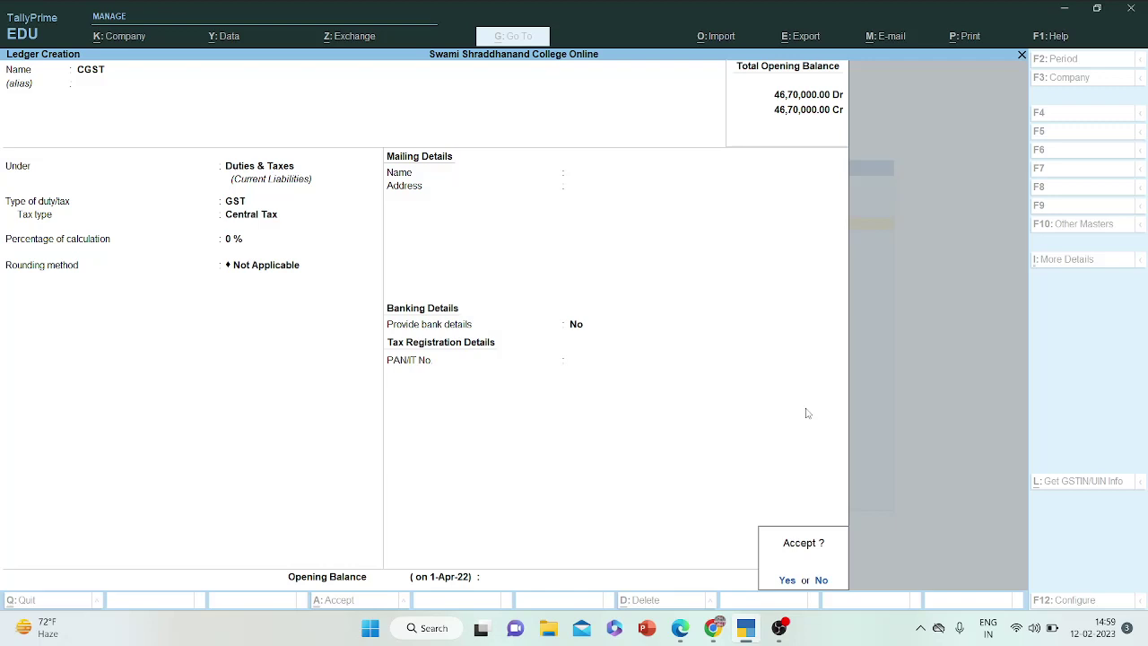
{"action": "type", "text": "y"}
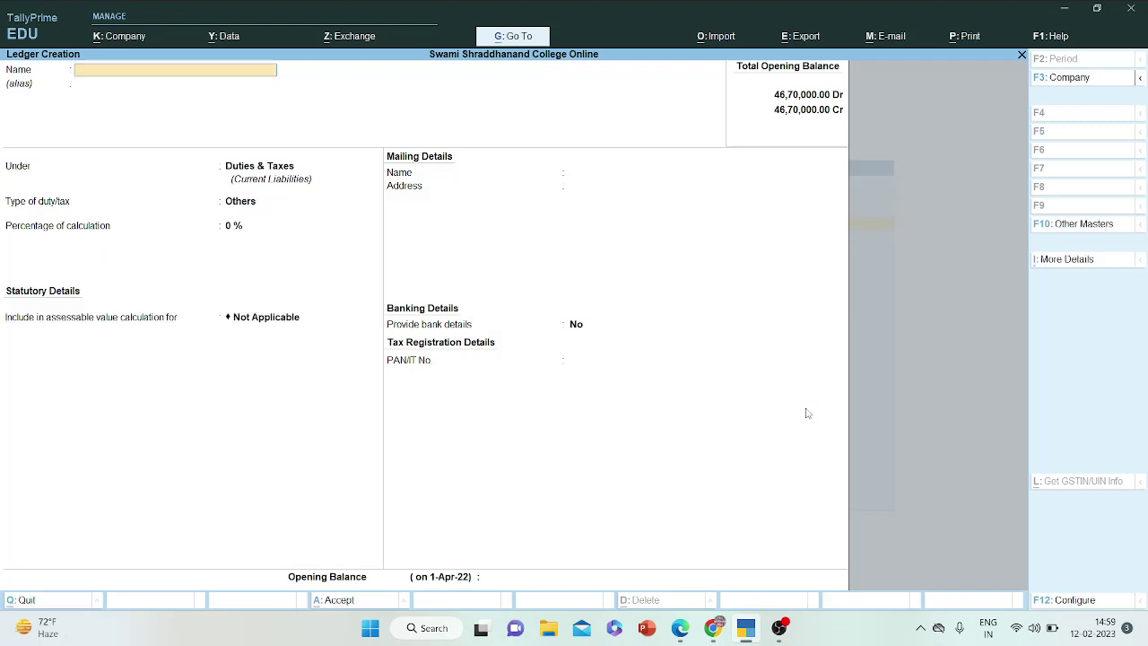
- Enter a ledger named SGST under Duties & Taxes with duty type GST and tax type State Tax
{"action": "type", "text": "SGST"}
{"action": "key", "text": "Return"}
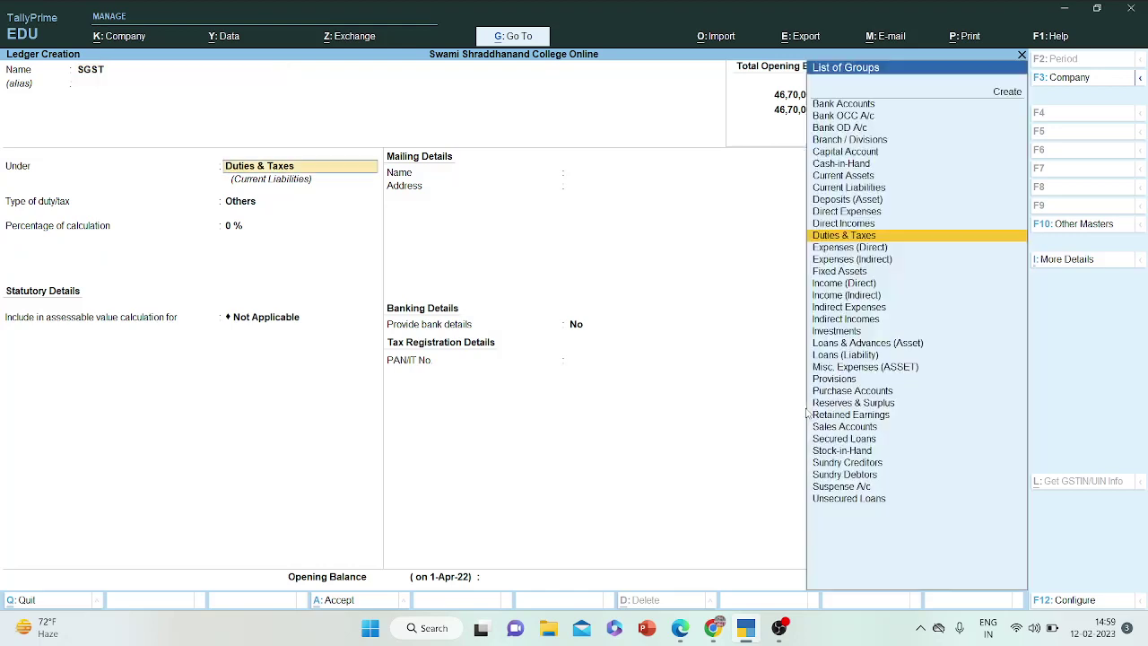
{"action": "key", "text": "Return"}
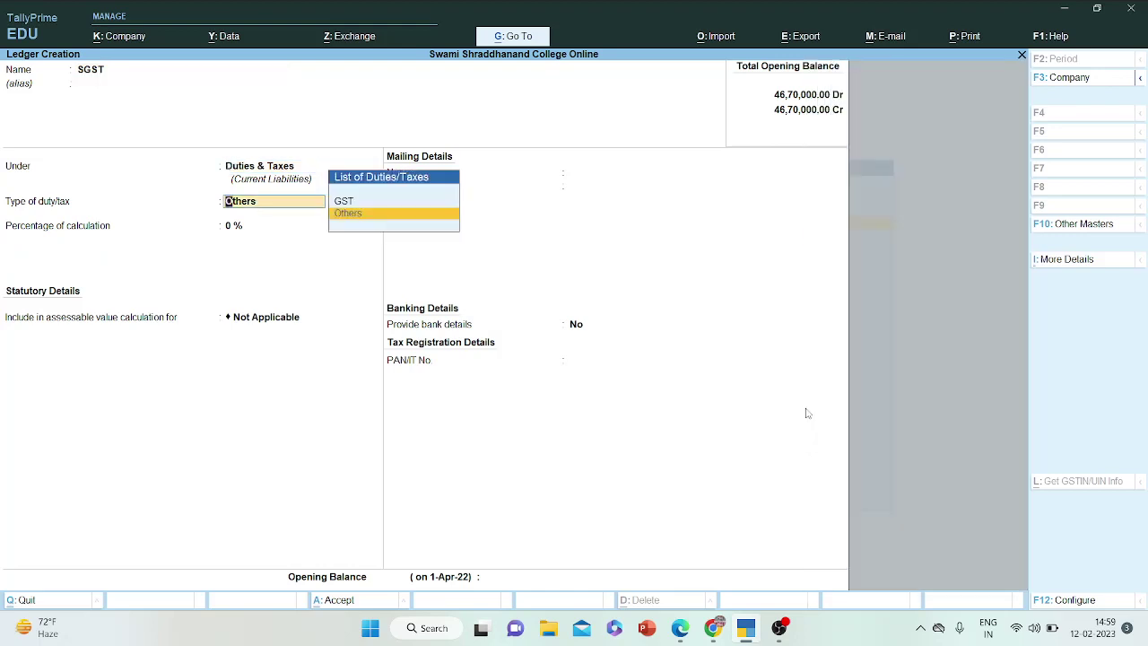
{"action": "key", "text": "Up"}
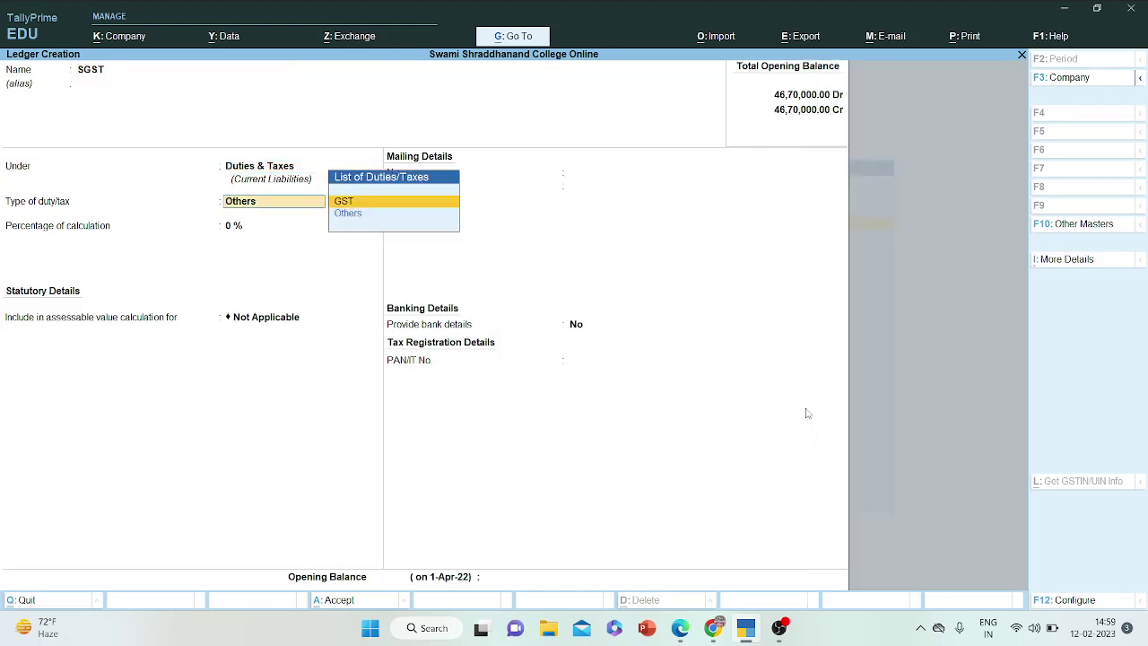
{"action": "key", "text": "Return"}
{"action": "key", "text": "Down"}
{"action": "key", "text": "Down"}
{"action": "key", "text": "Down"}
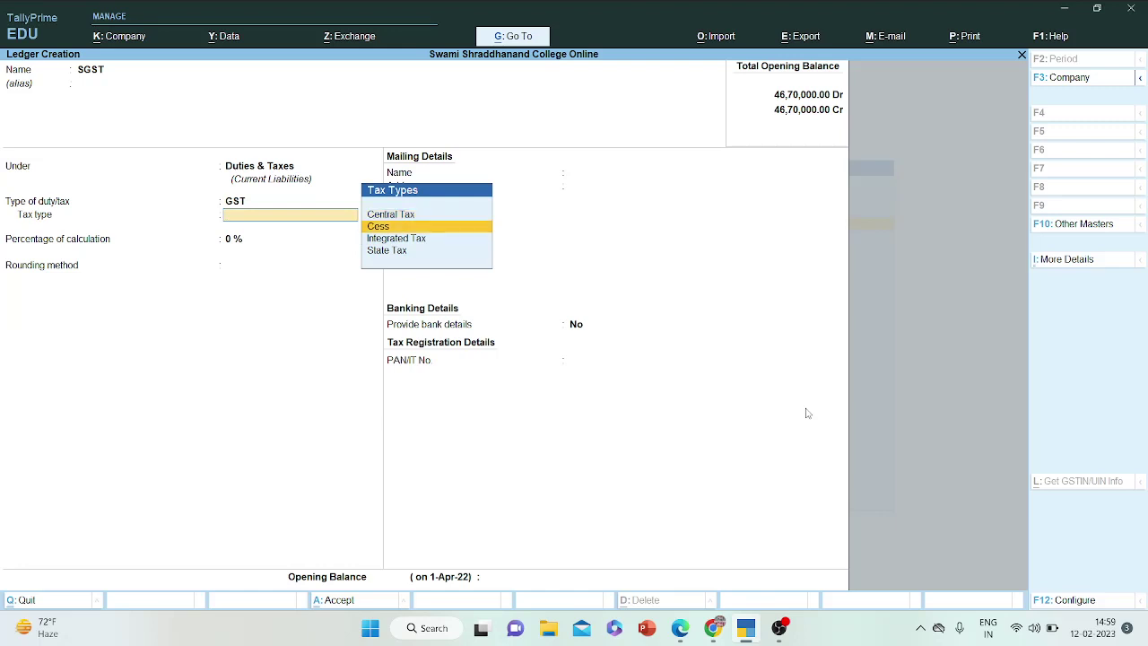
{"action": "key", "text": "Return"}
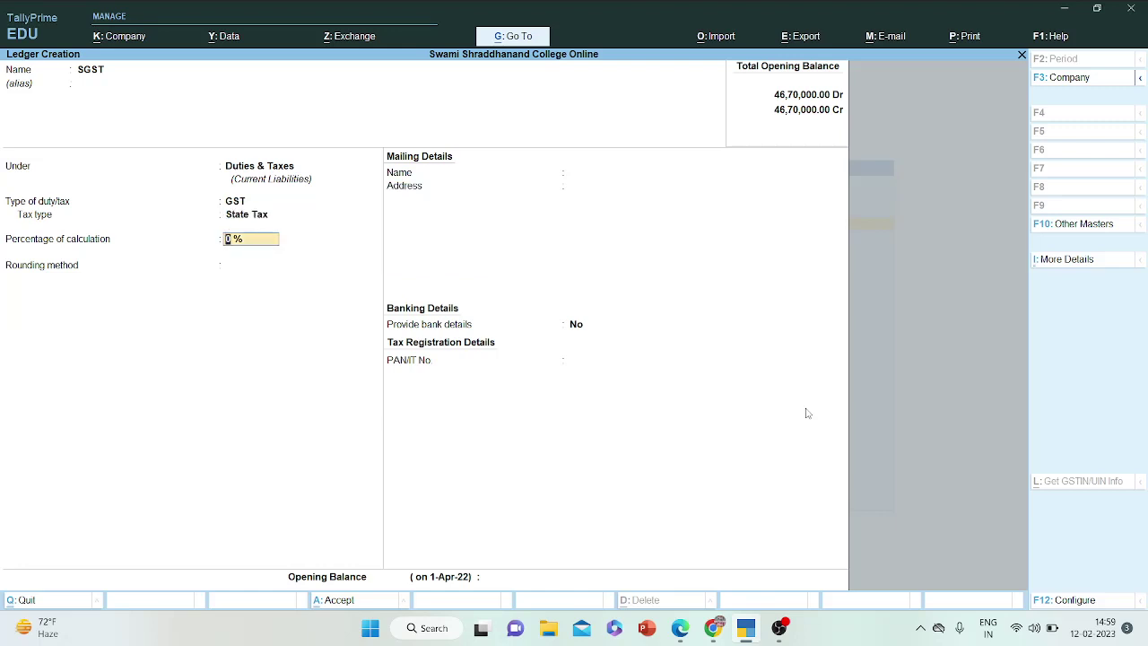
- Keep SGST's percentage at 0 %, rounding Not Applicable and bank details No, leave the opening balance empty, and save the ledger
{"action": "key", "text": "Return"}
{"action": "key", "text": "Return"}
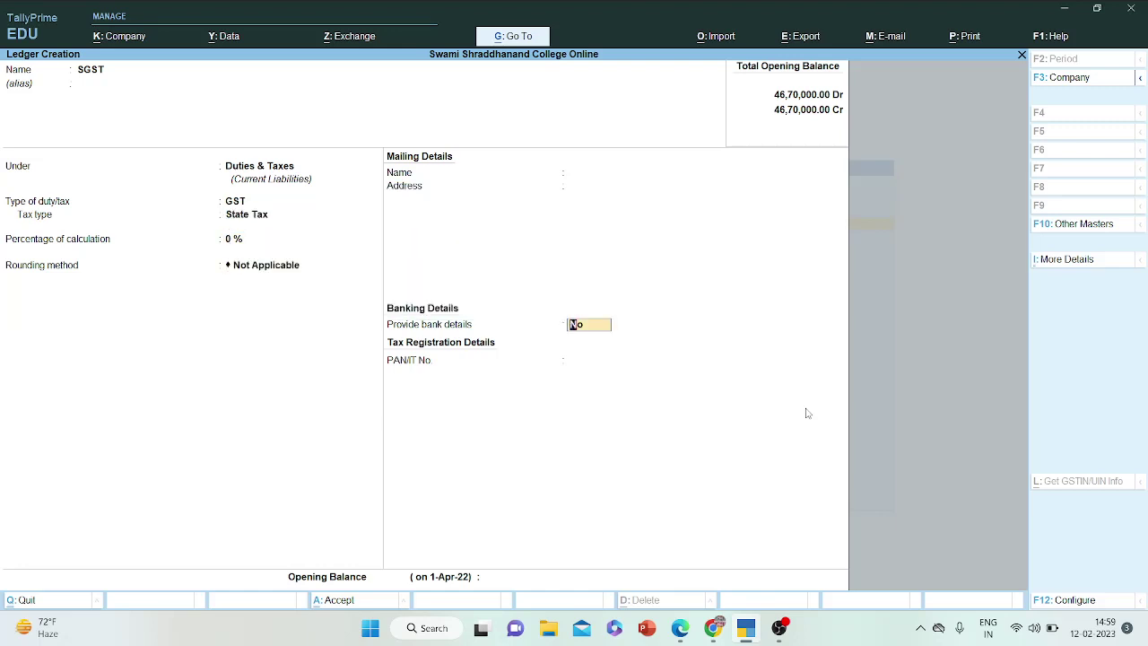
{"action": "key", "text": "Return"}
{"action": "key", "text": "Return"}
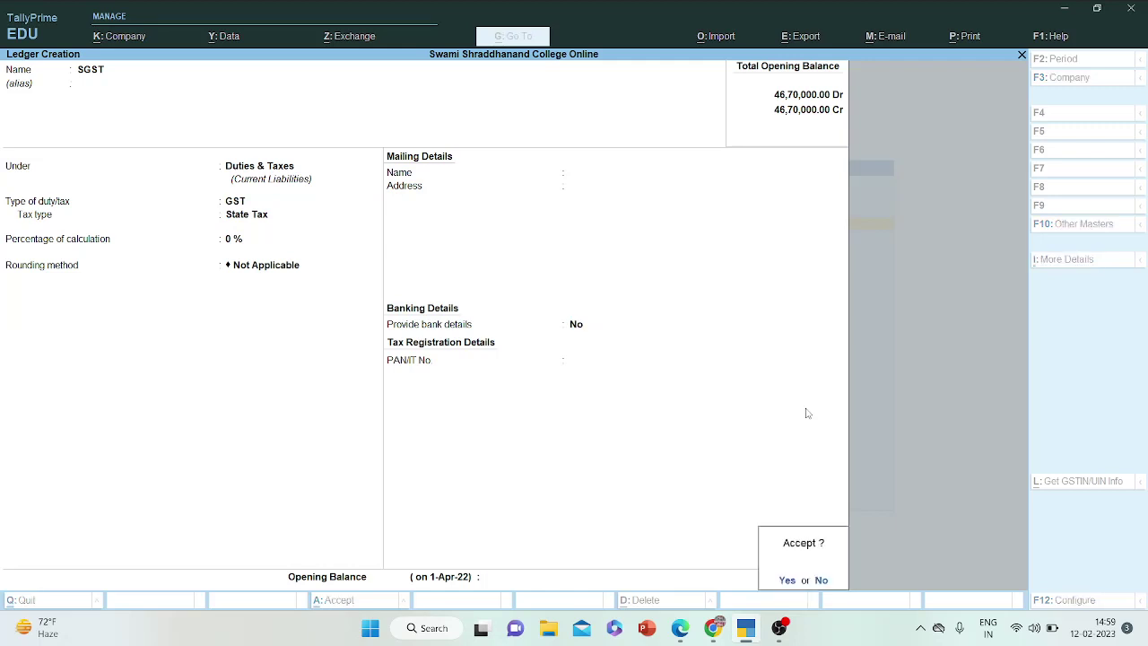
{"action": "key", "text": "Return"}
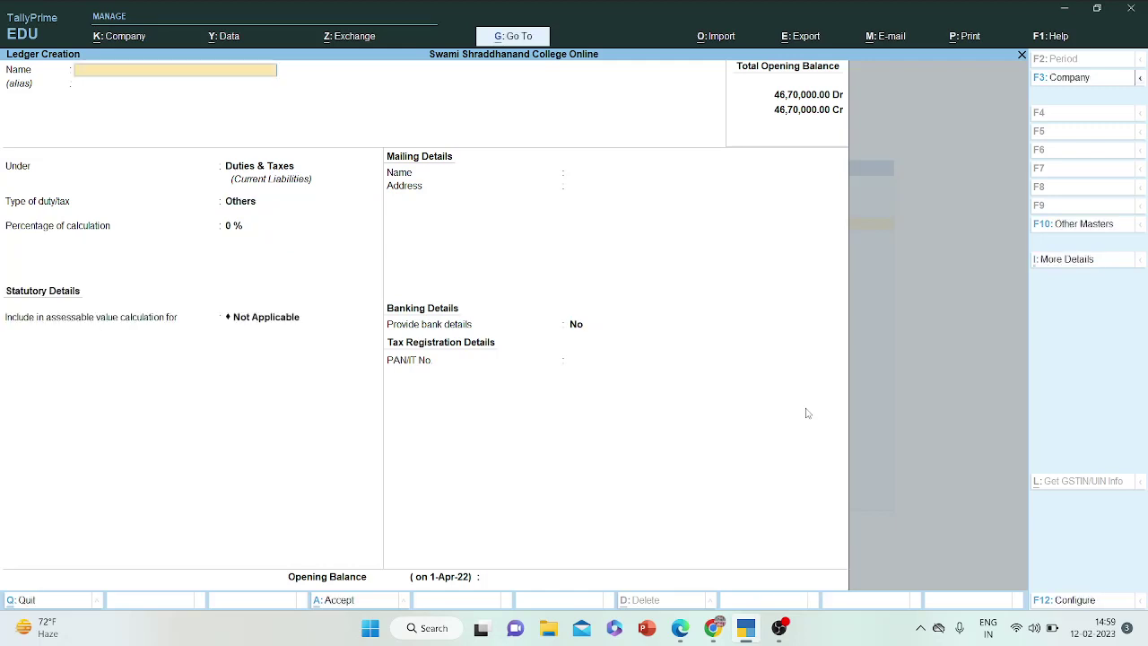
- Enter a ledger named IGST under Duties & Taxes with duty type GST and tax type Integrated Tax
{"action": "type", "text": "IGST"}
{"action": "key", "text": "Return"}
{"action": "key", "text": "Return"}
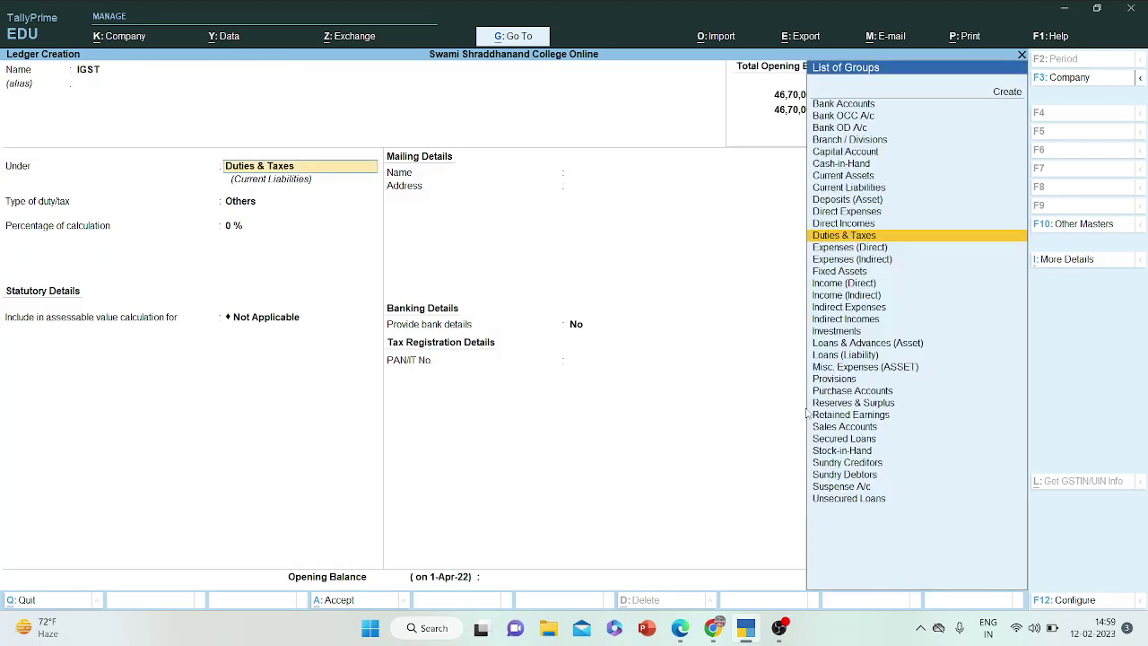
{"action": "key", "text": "Return"}
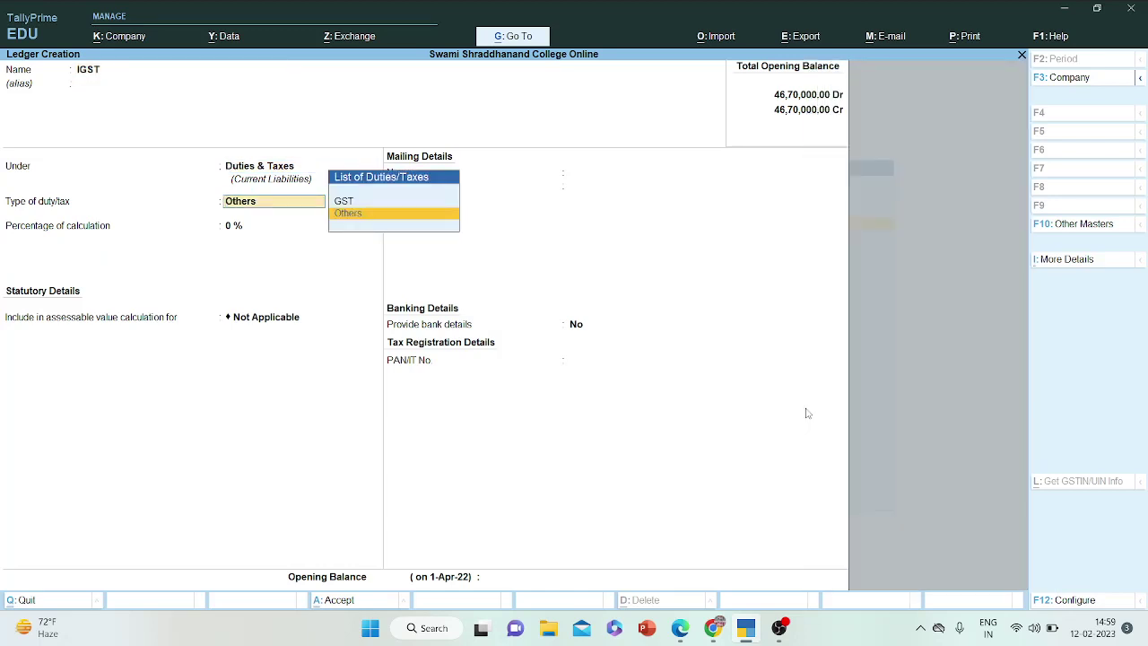
{"action": "key", "text": "Up"}
{"action": "key", "text": "Return"}
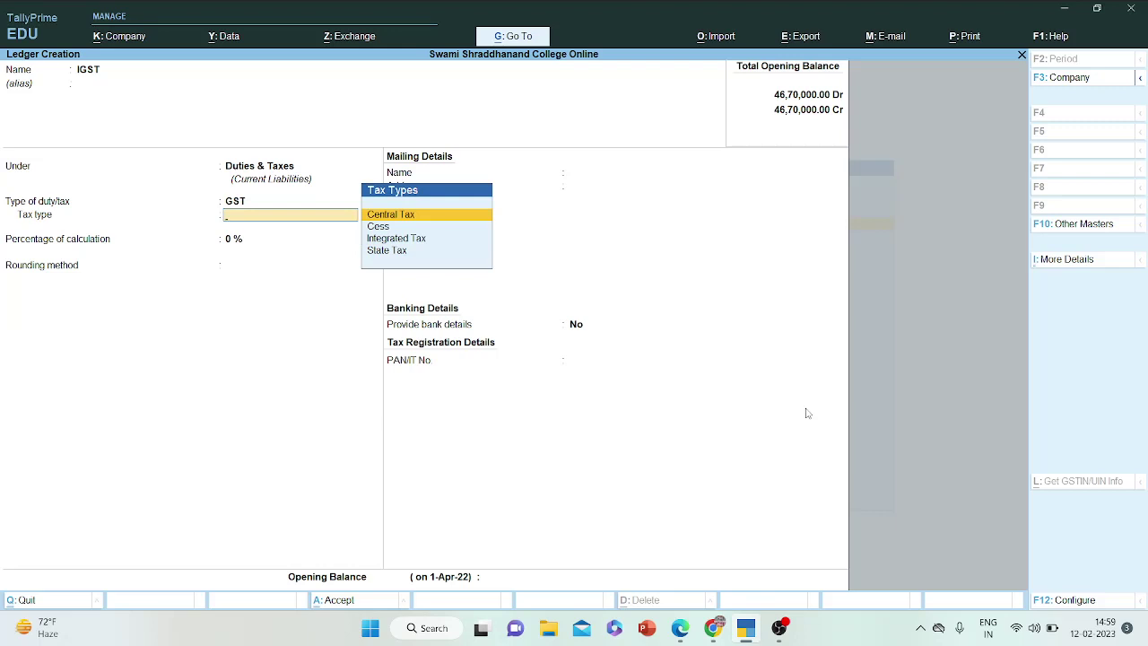
{"action": "key", "text": "Down"}
{"action": "key", "text": "Down"}
{"action": "key", "text": "Return"}
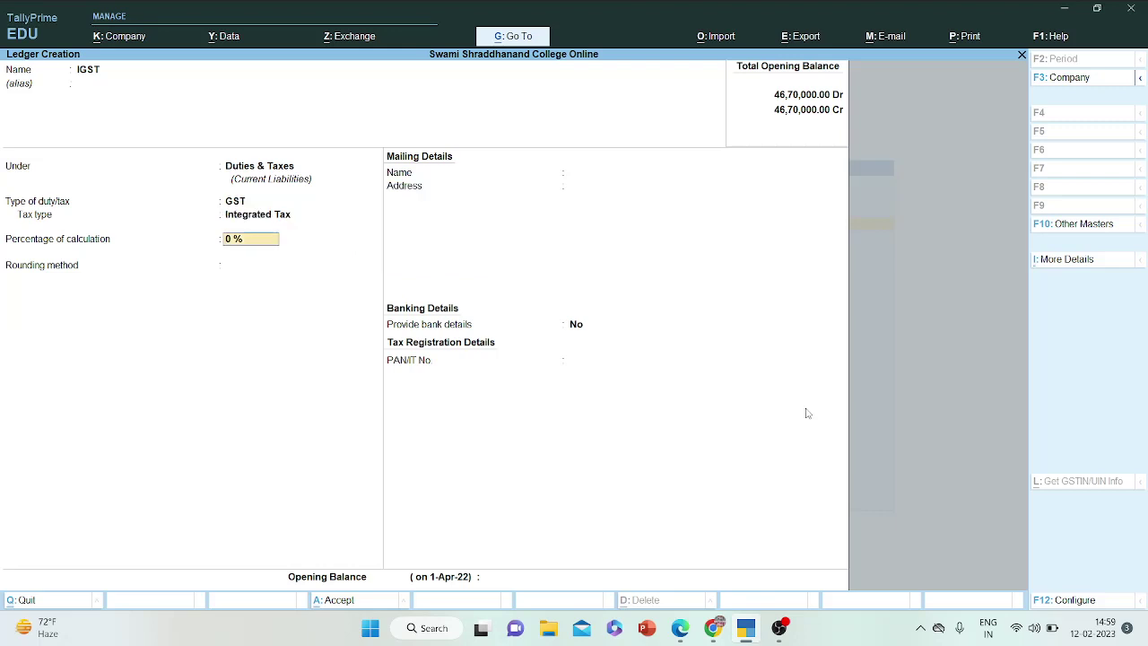
- Accept IGST's 0 % calculation, Not Applicable rounding and no bank details, leave its opening balance blank, and save it
{"action": "key", "text": "Return"}
{"action": "key", "text": "Return"}
{"action": "key", "text": "Return"}
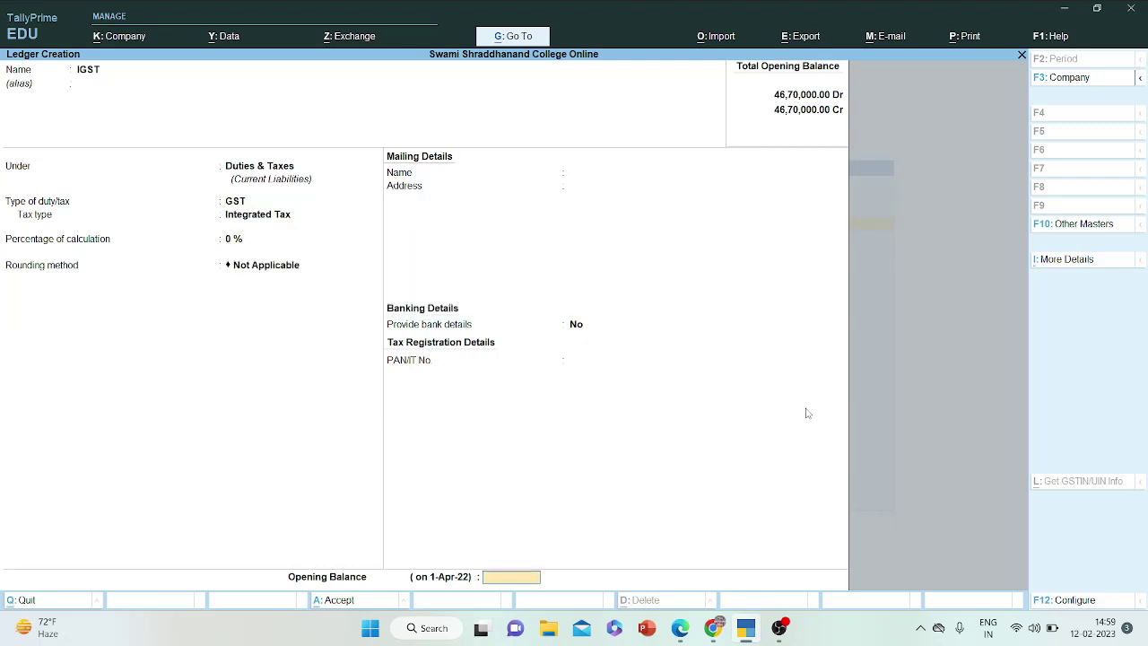
{"action": "key", "text": "Return"}
{"action": "key", "text": "Return"}
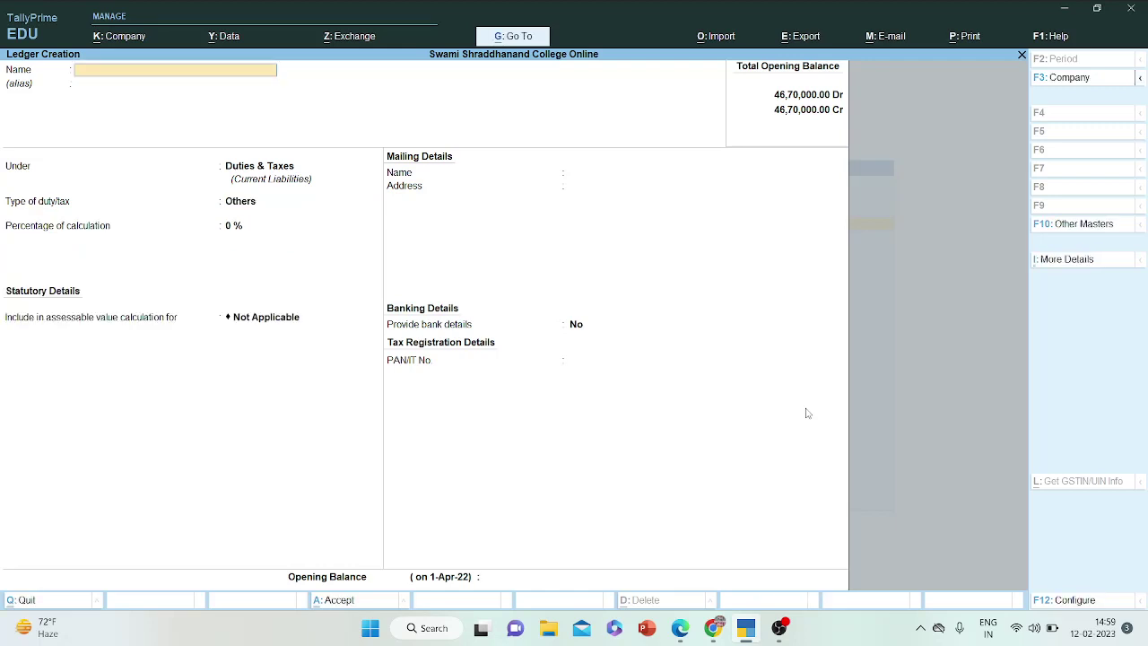
- Enter a ledger named Discount Allowed and place it under the Indirect Expenses group
{"action": "type", "text": "Discount allowed"}
{"action": "key", "text": "Return"}
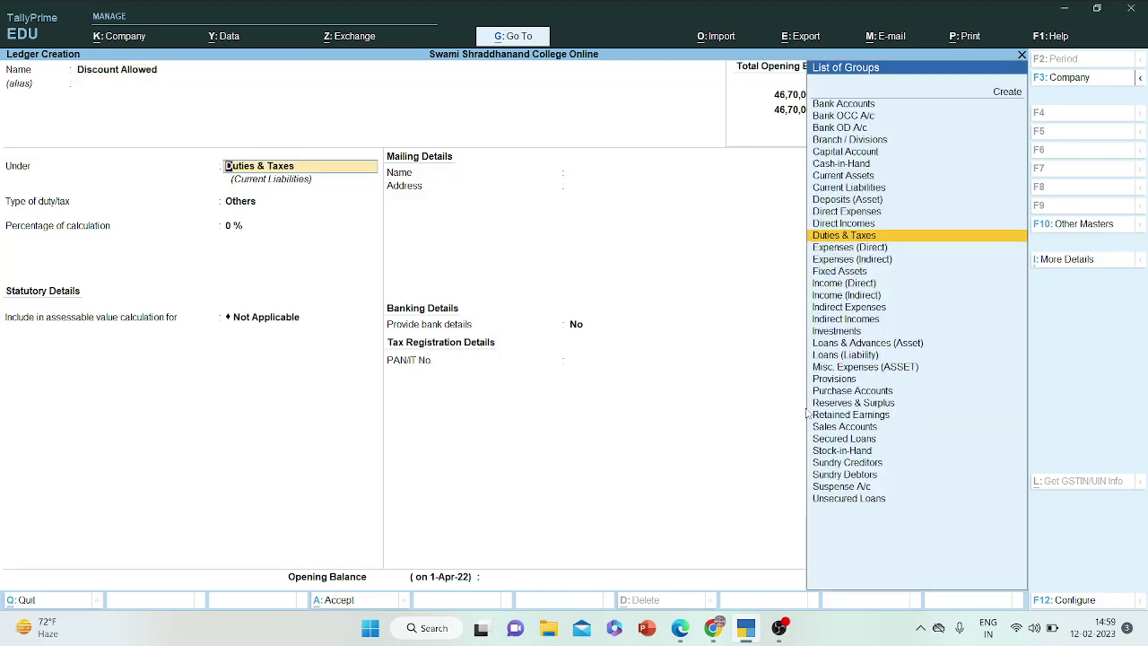
{"action": "key", "text": "Return"}
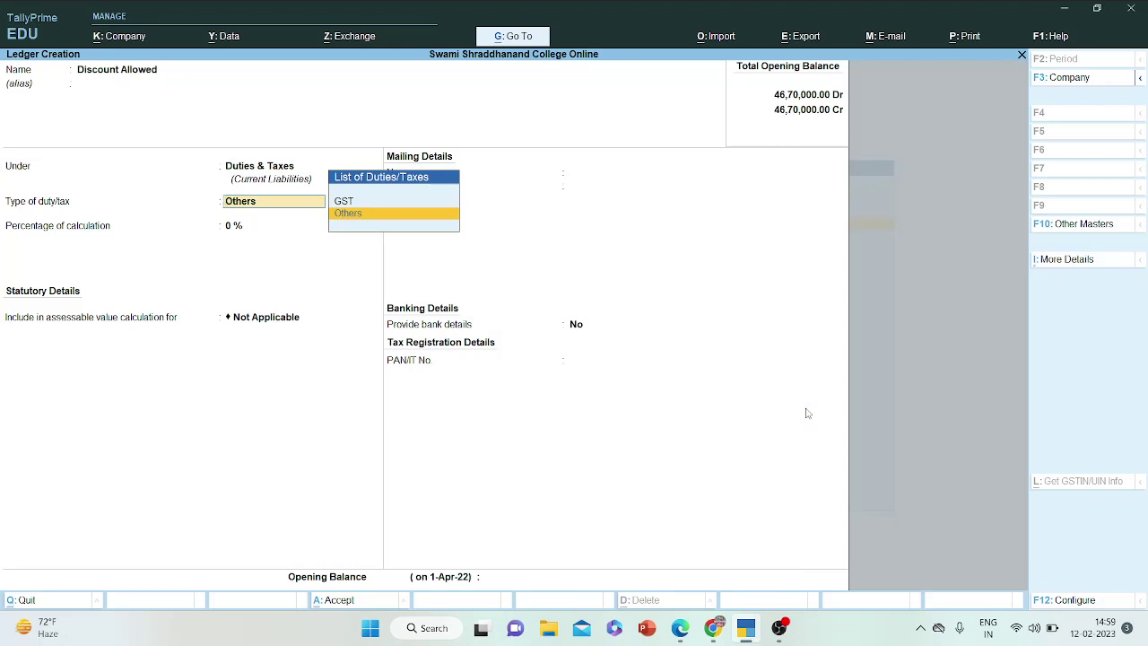
{"action": "key", "text": "Return"}
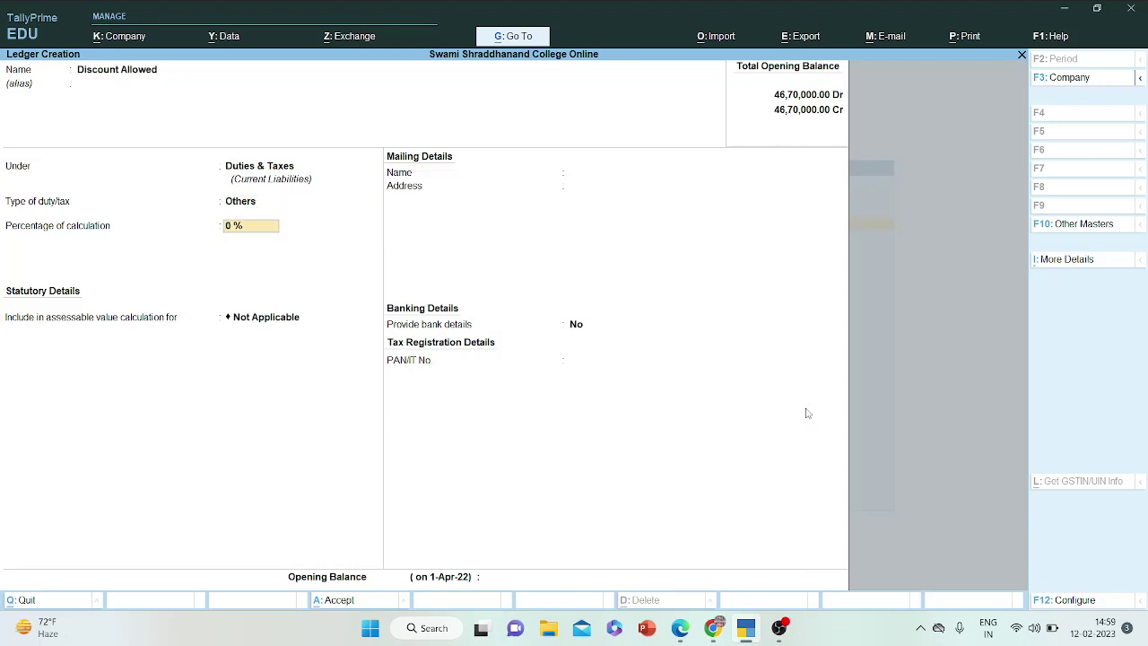
{"action": "key", "text": "BackSpace"}
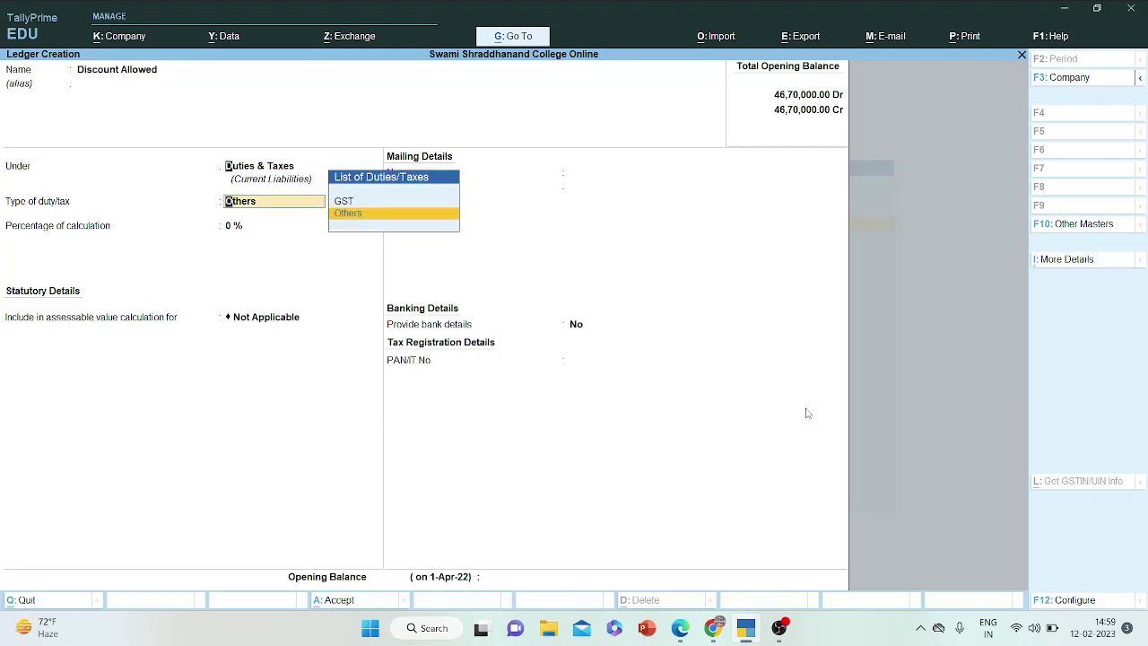
{"action": "key", "text": "BackSpace"}
{"action": "type", "text": "Indi"}
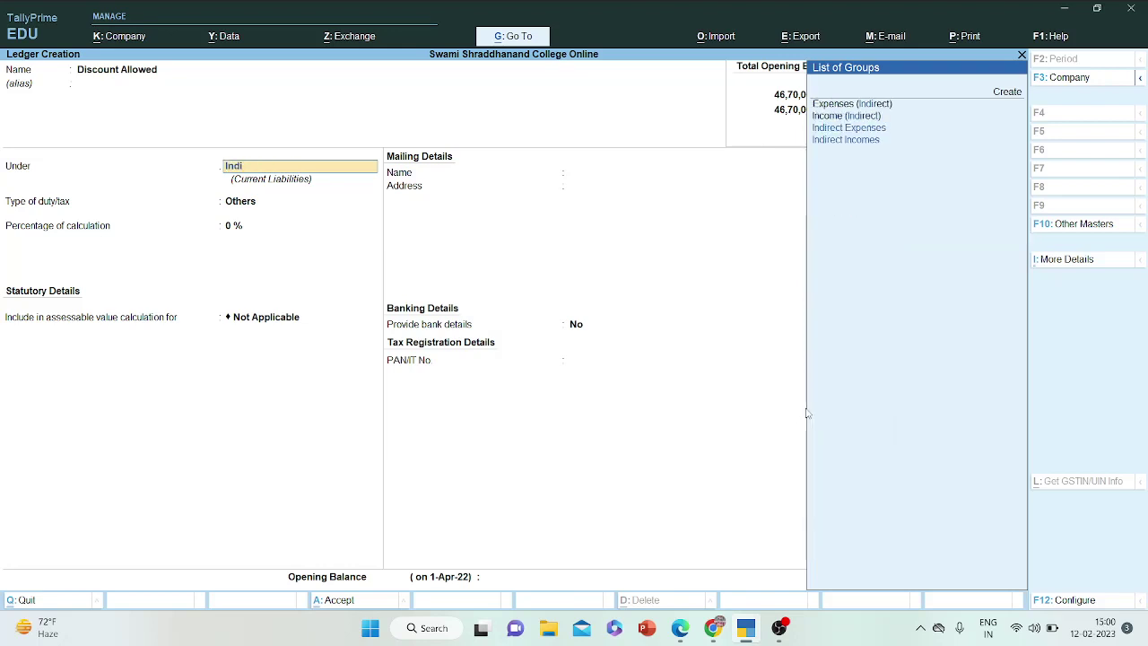
{"action": "key", "text": "Down"}
{"action": "key", "text": "Up"}
{"action": "key", "text": "Return"}
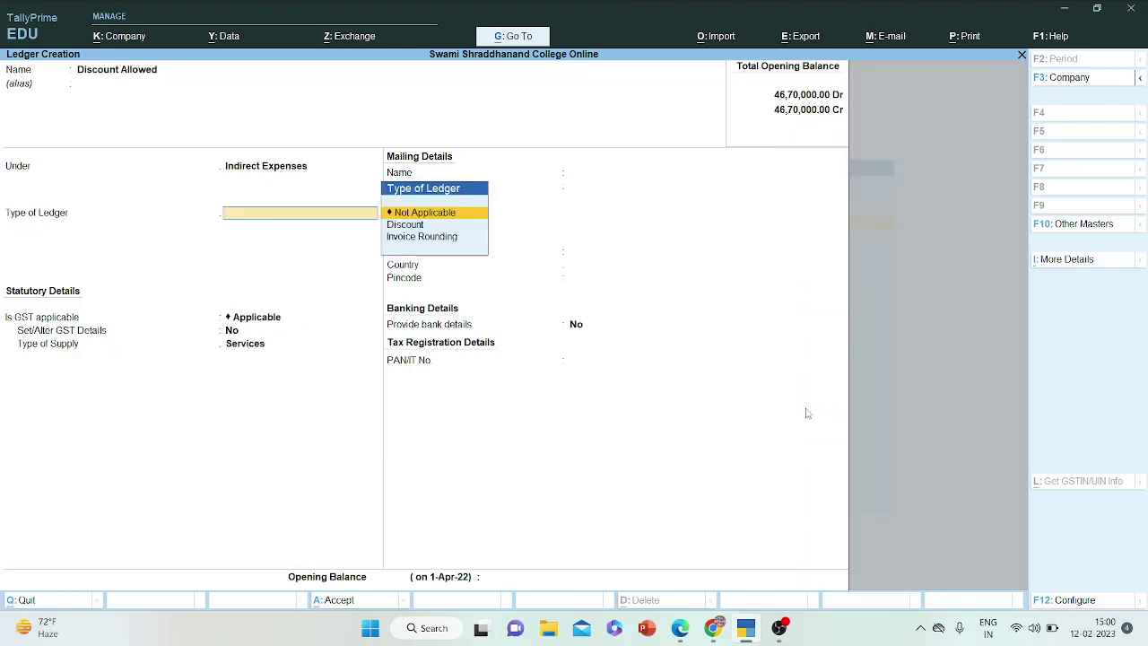
- Keep Discount Allowed's ledger type Not Applicable and GST Applicable, set its type of supply to Goods, and save it without an opening balance
{"action": "key", "text": "Return"}
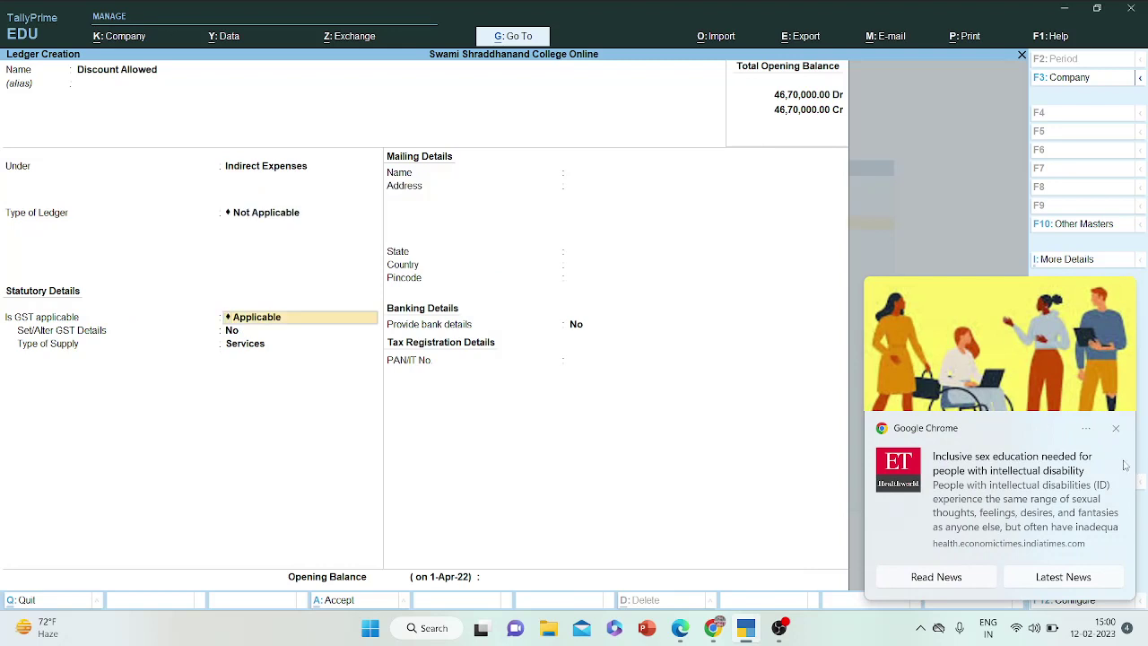
{"action": "left_click", "coordinate": [1117, 432]}
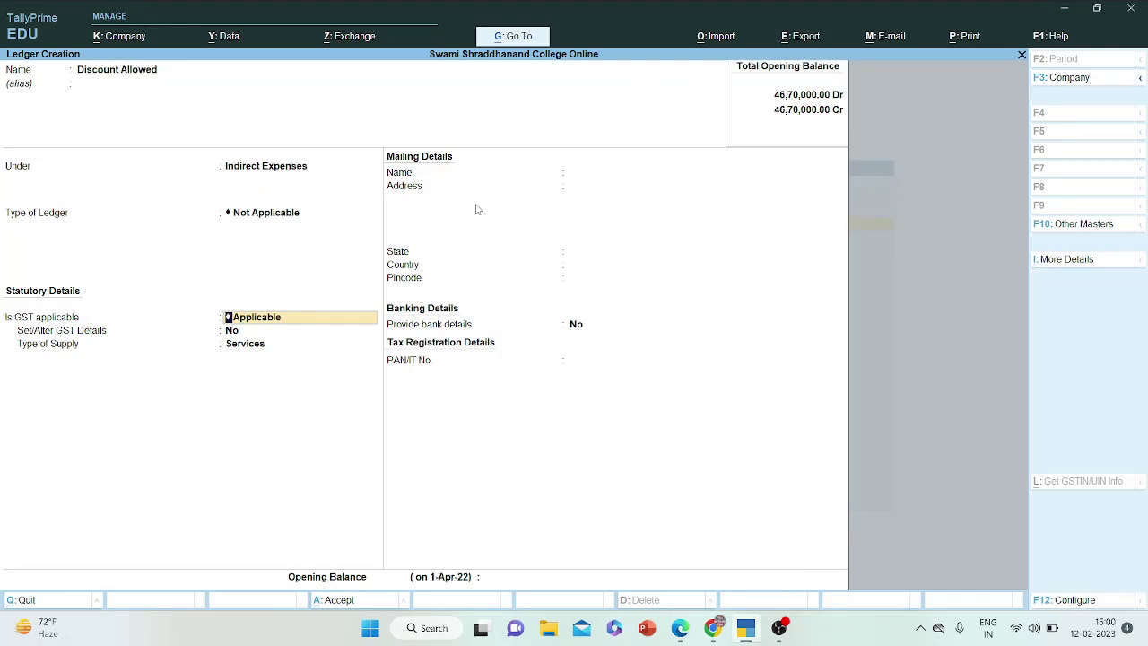
{"action": "key", "text": "Return"}
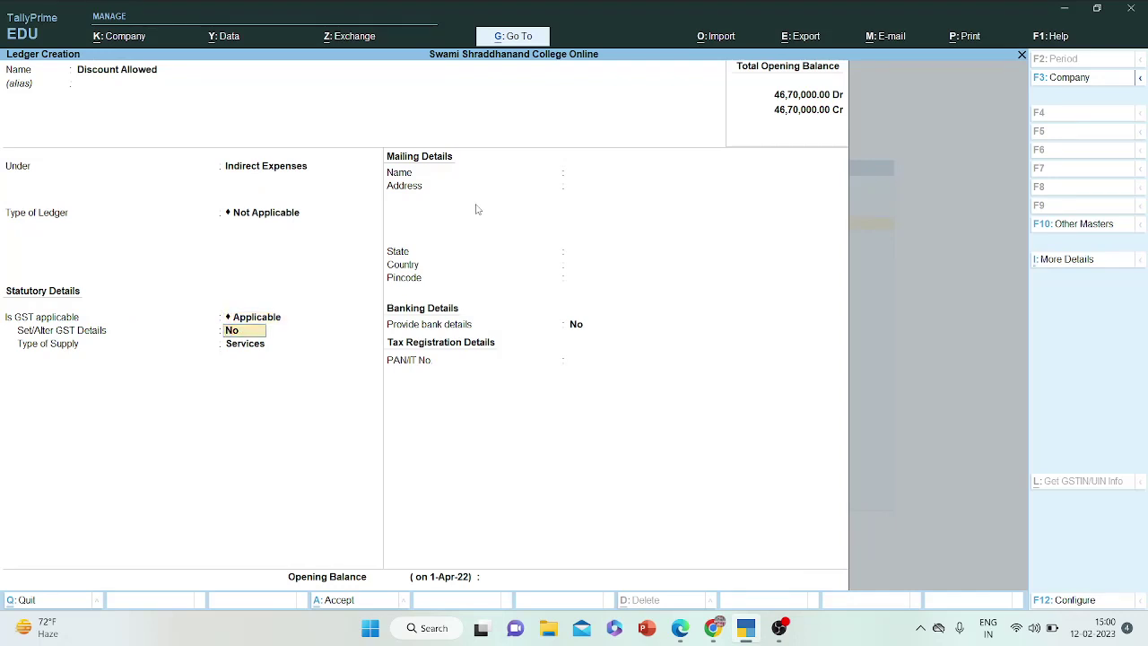
{"action": "key", "text": "Return"}
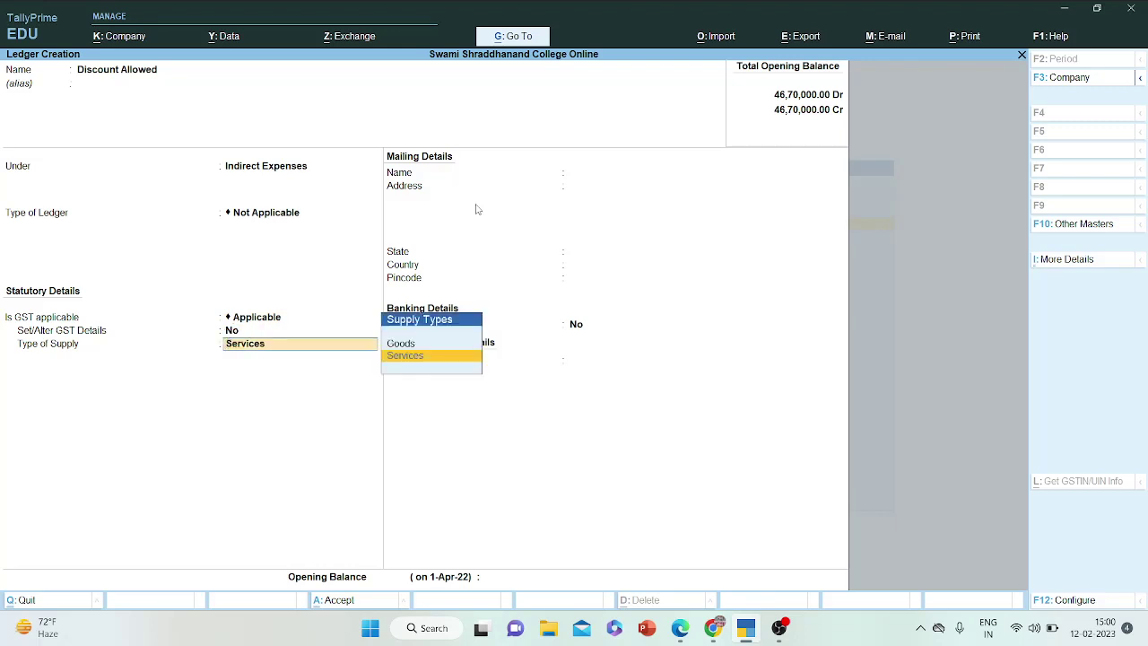
{"action": "key", "text": "Up"}
{"action": "key", "text": "Return"}
{"action": "key", "text": "Return"}
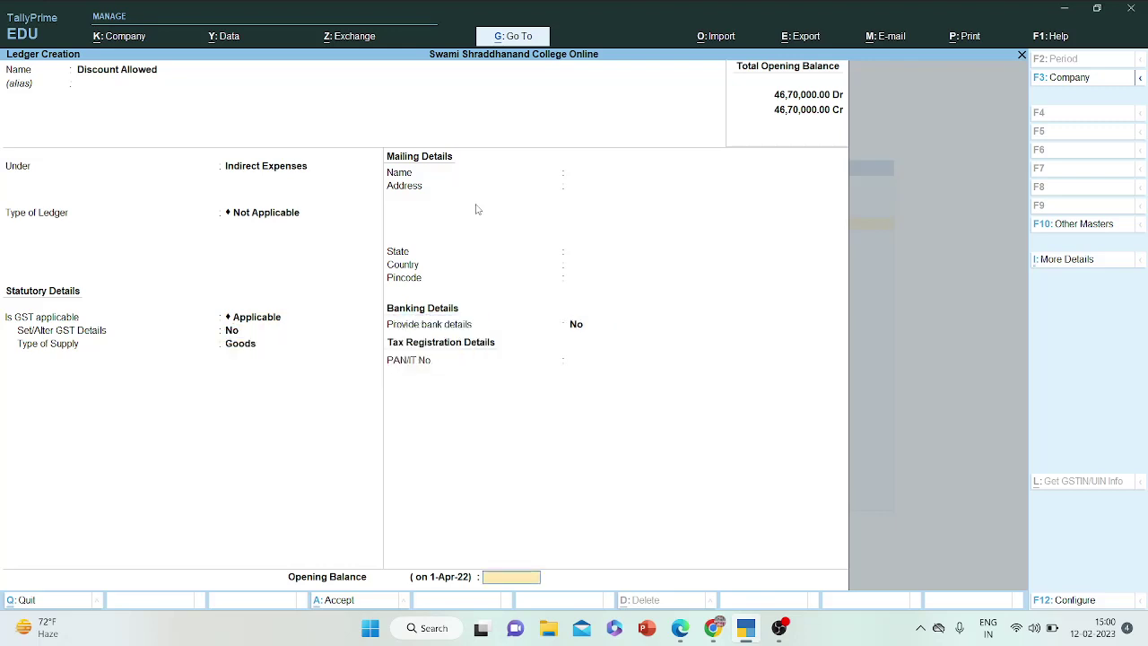
{"action": "key", "text": "Return"}
{"action": "key", "text": "Return"}
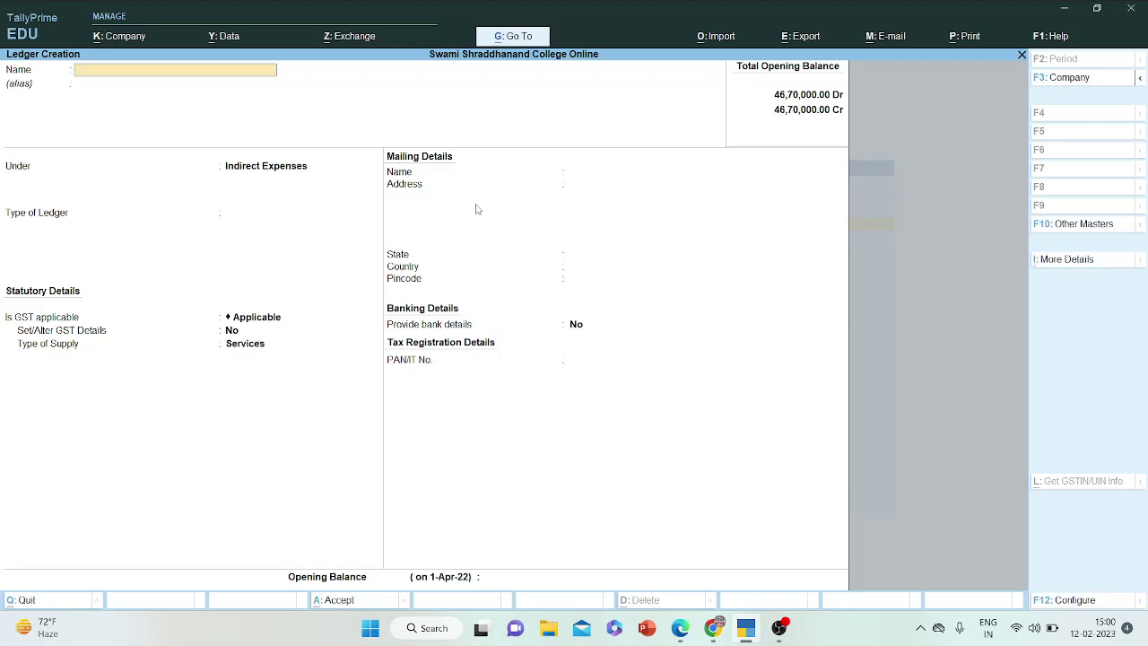
- Enter a ledger named Discount Received and place it under the Indirect Incomes group
{"action": "type", "text": "Discount Received"}
{"action": "key", "text": "Return"}
{"action": "key", "text": "Return"}
{"action": "type", "text": "I"}
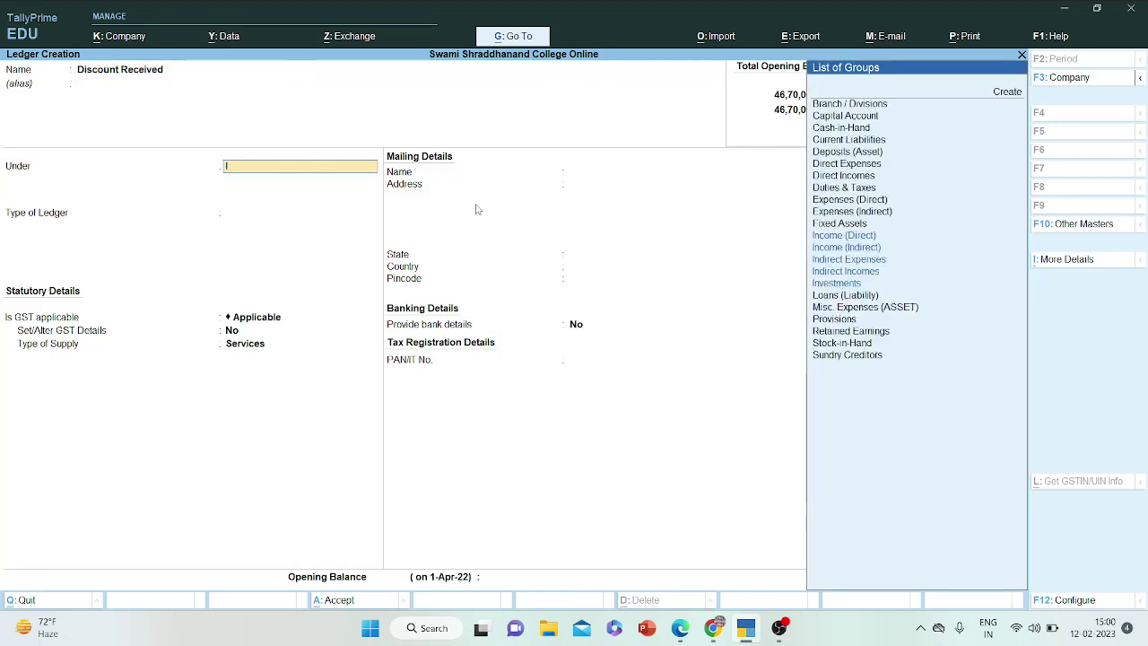
{"action": "type", "text": "nd"}
{"action": "key", "text": "Down"}
{"action": "key", "text": "Down"}
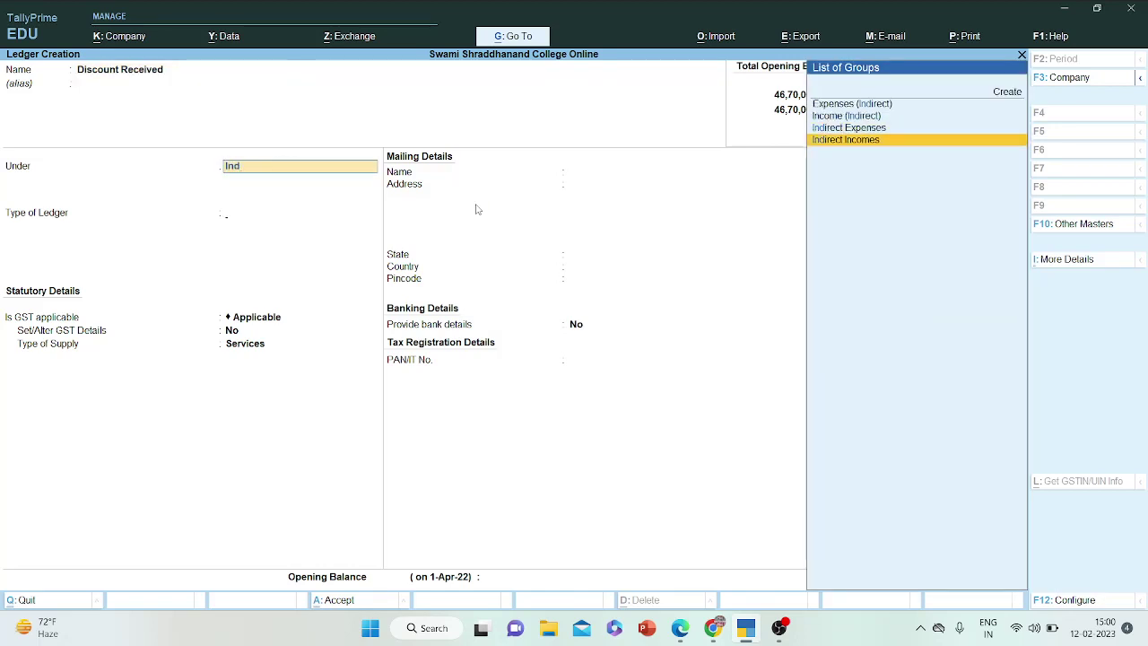
{"action": "key", "text": "Return"}
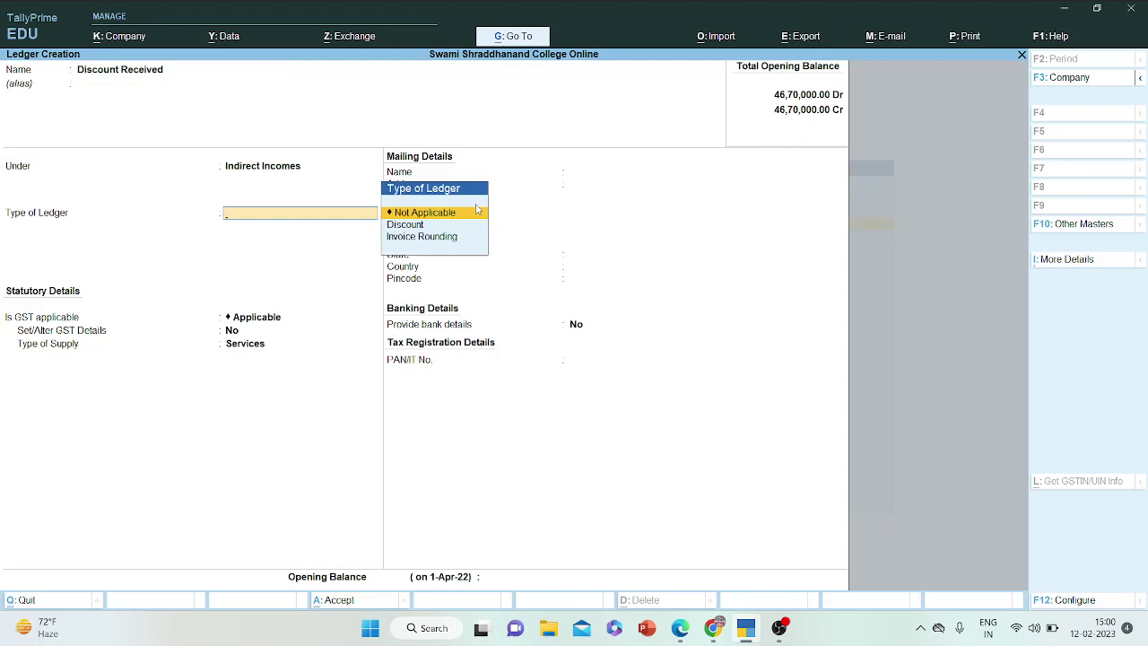
- Accept Not Applicable as Discount Received's ledger type and GST as Applicable, choose Goods as the supply type, and save with a blank opening balance
{"action": "key", "text": "Return"}
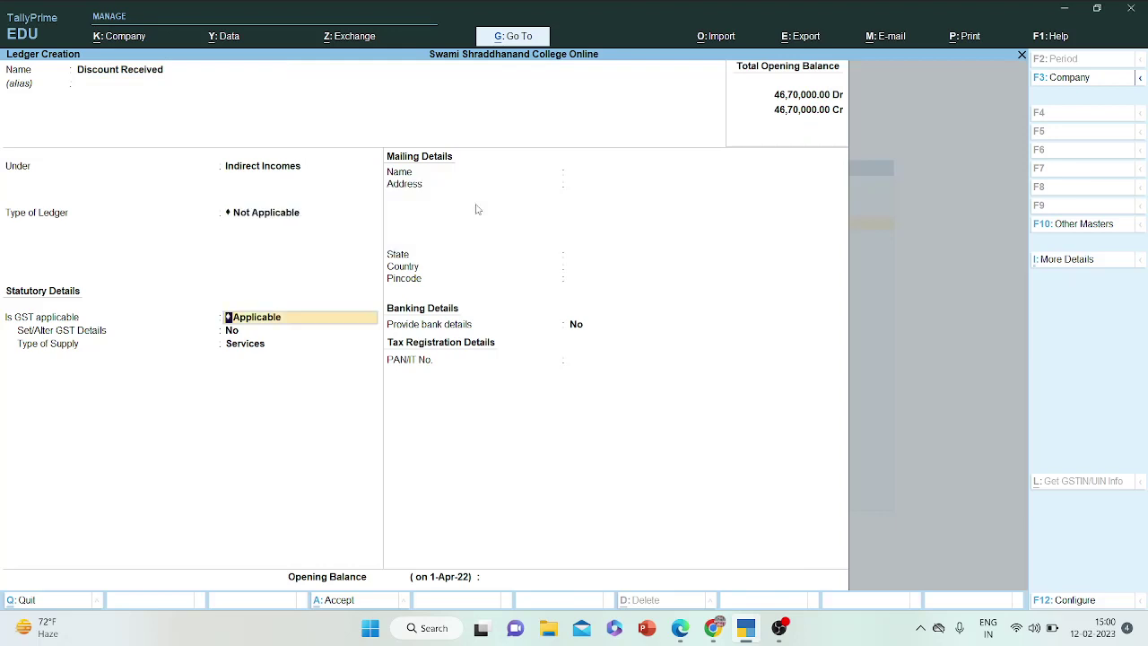
{"action": "key", "text": "Return"}
{"action": "key", "text": "Return"}
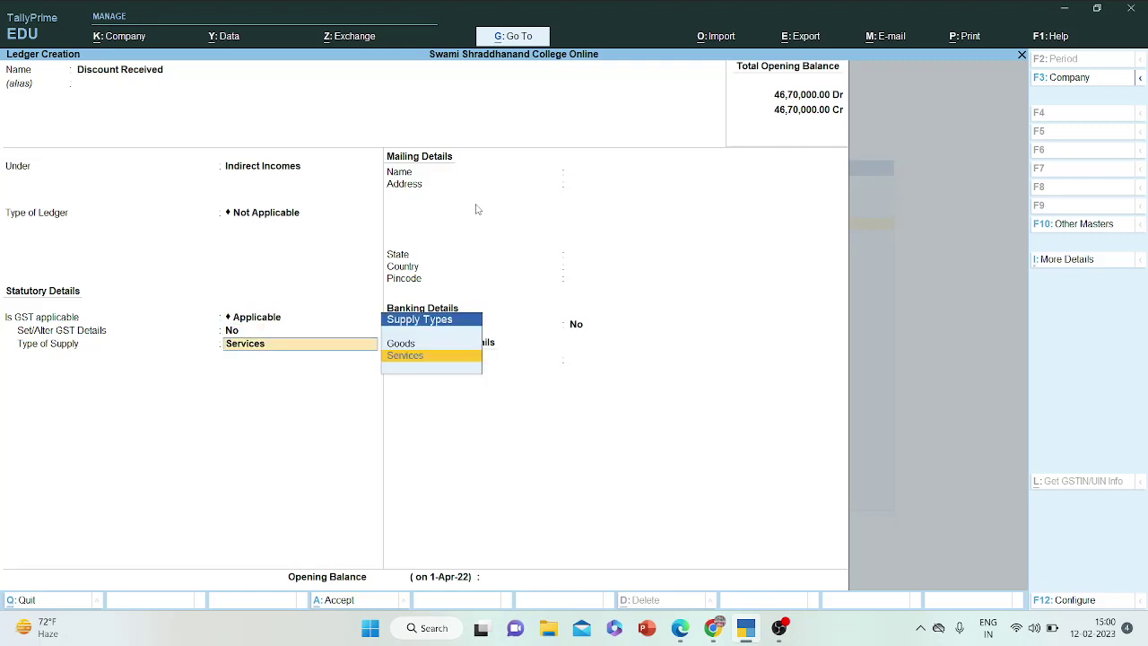
{"action": "key", "text": "Up"}
{"action": "key", "text": "Return"}
{"action": "key", "text": "Return"}
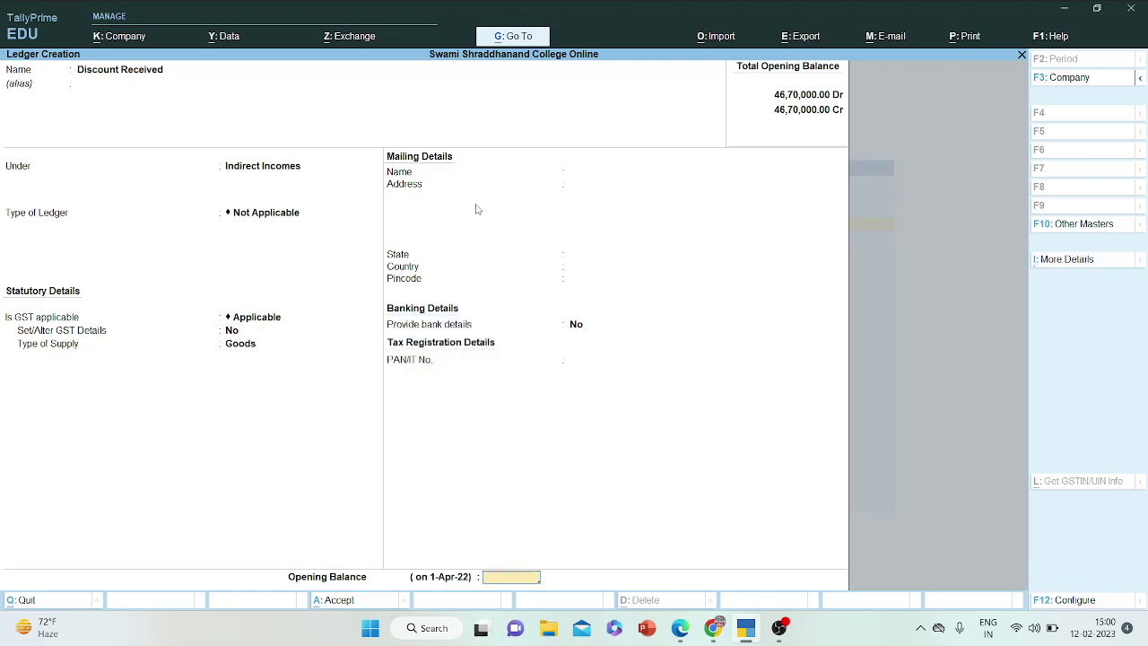
{"action": "key", "text": "Return"}
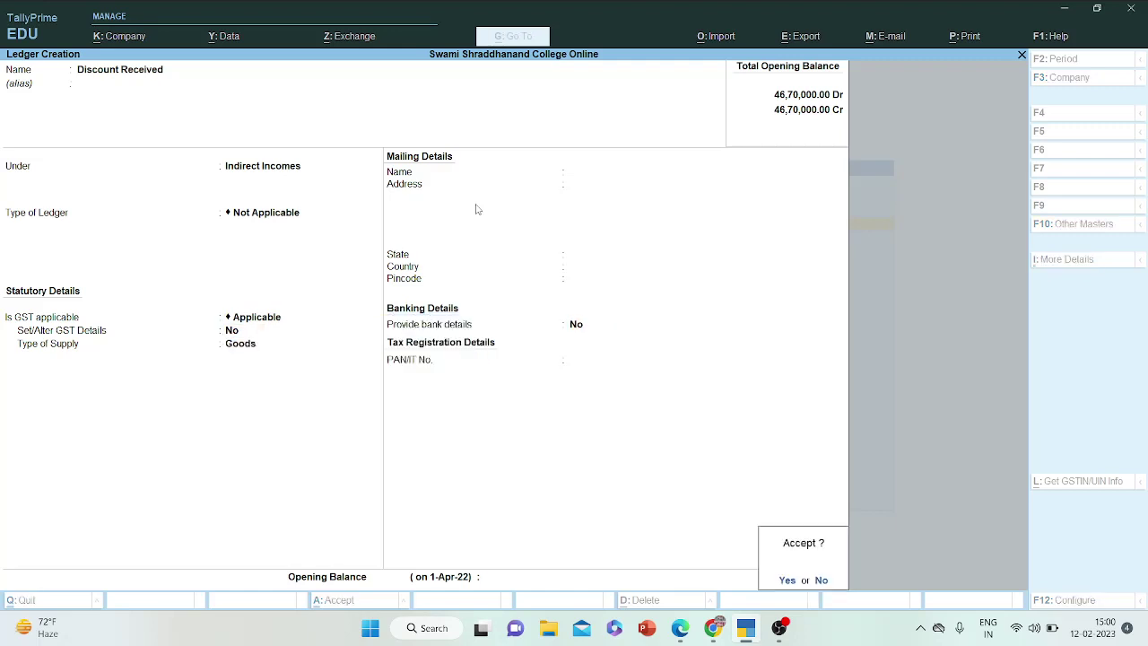
{"action": "key", "text": "Return"}
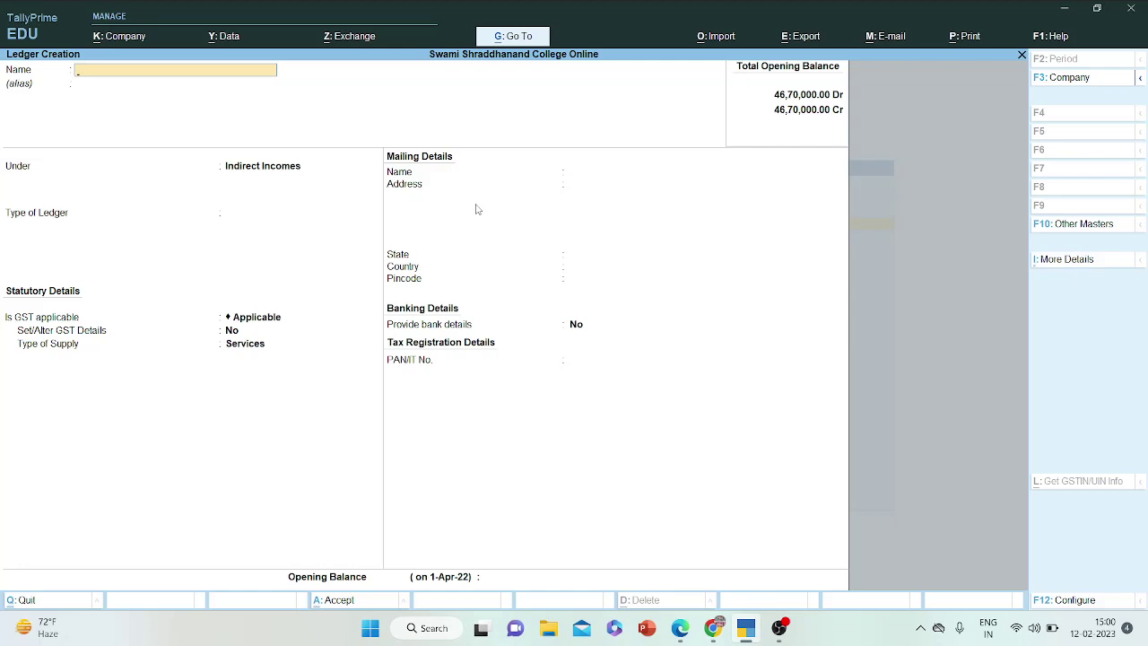
- Enter a ledger named Purchase and place it under the Purchase Accounts group
{"action": "type", "text": "Purchase"}
{"action": "key", "text": "Return"}
{"action": "key", "text": "Return"}
{"action": "type", "text": "Pur"}
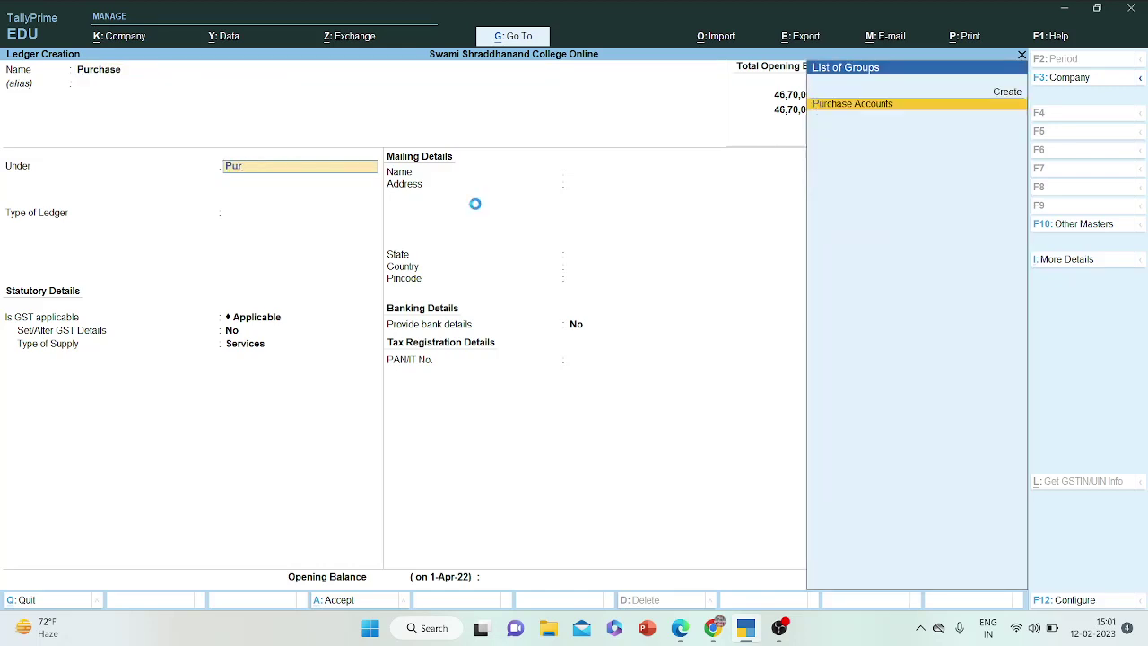
{"action": "key", "text": "Return"}
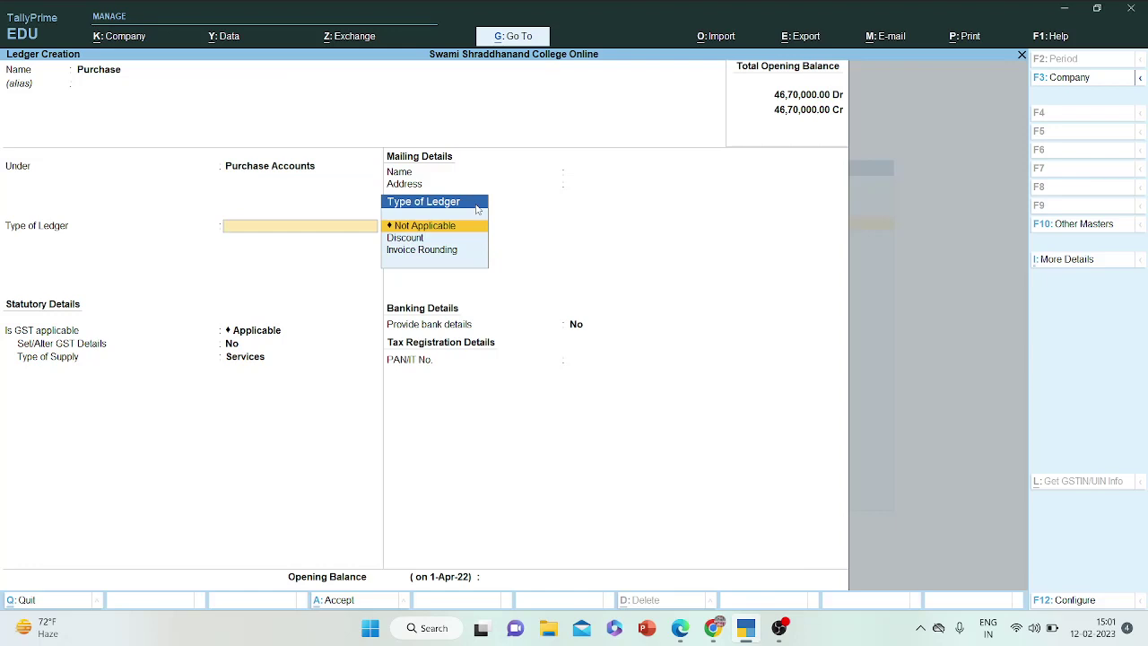
- Keep Purchase's ledger type Not Applicable, GST Applicable and bank details No, set the type of supply to Goods, and save the ledger
{"action": "key", "text": "Return"}
{"action": "key", "text": "Return"}
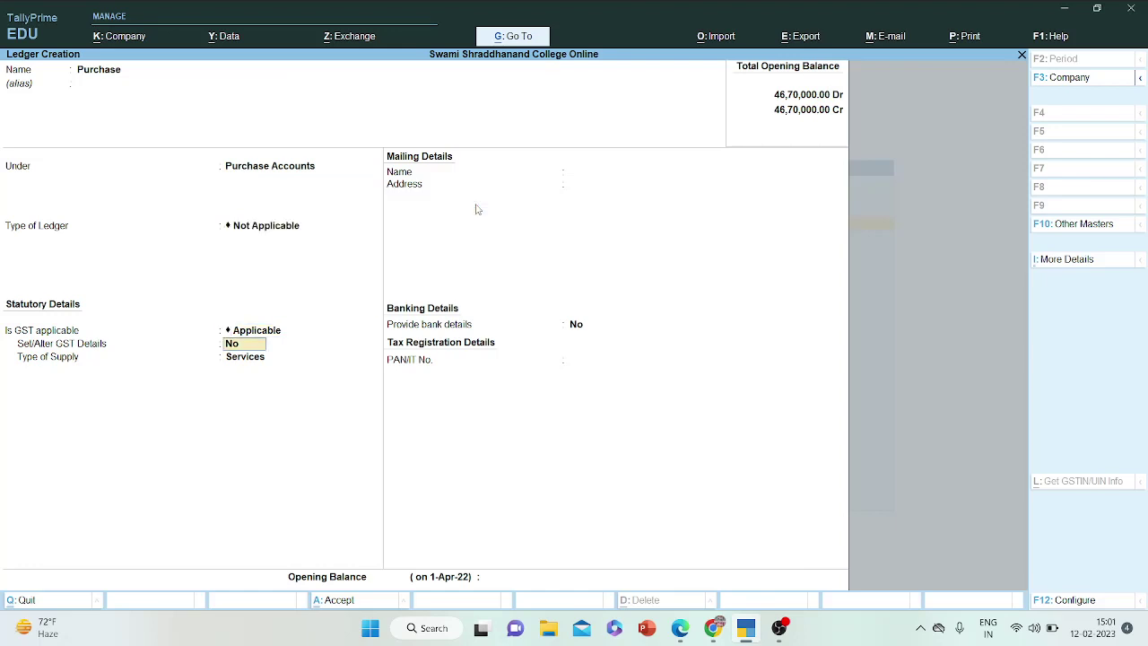
{"action": "key", "text": "Return"}
{"action": "key", "text": "Up"}
{"action": "key", "text": "Return"}
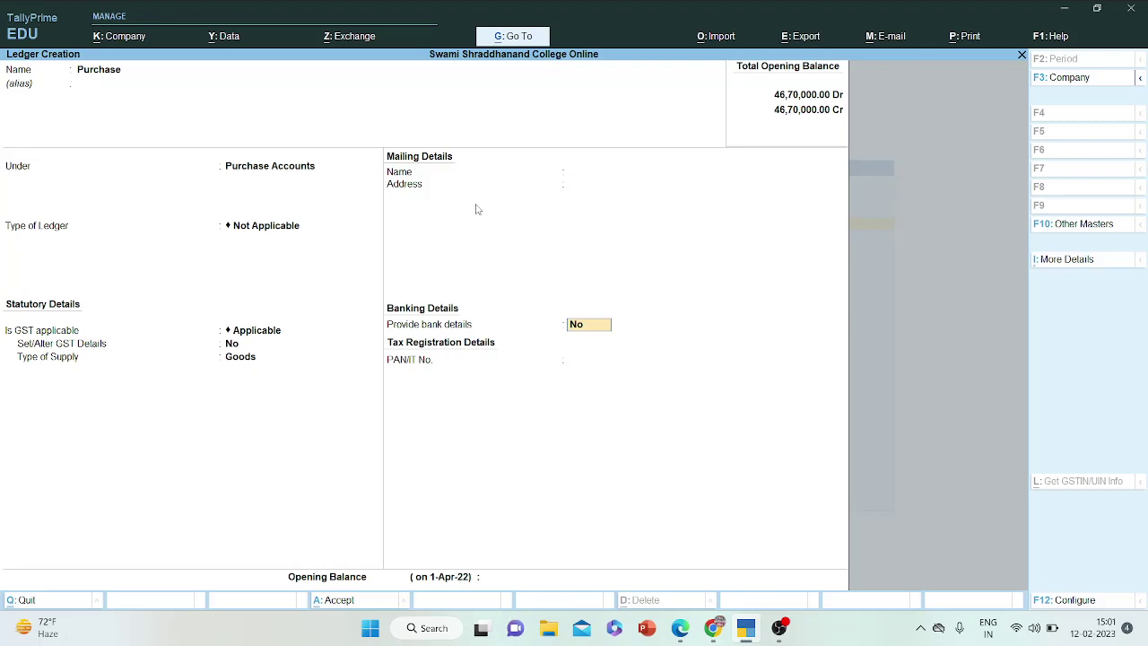
{"action": "key", "text": "Return"}
{"action": "key", "text": "Return"}
{"action": "key", "text": "Return"}
{"action": "key", "text": "Return"}
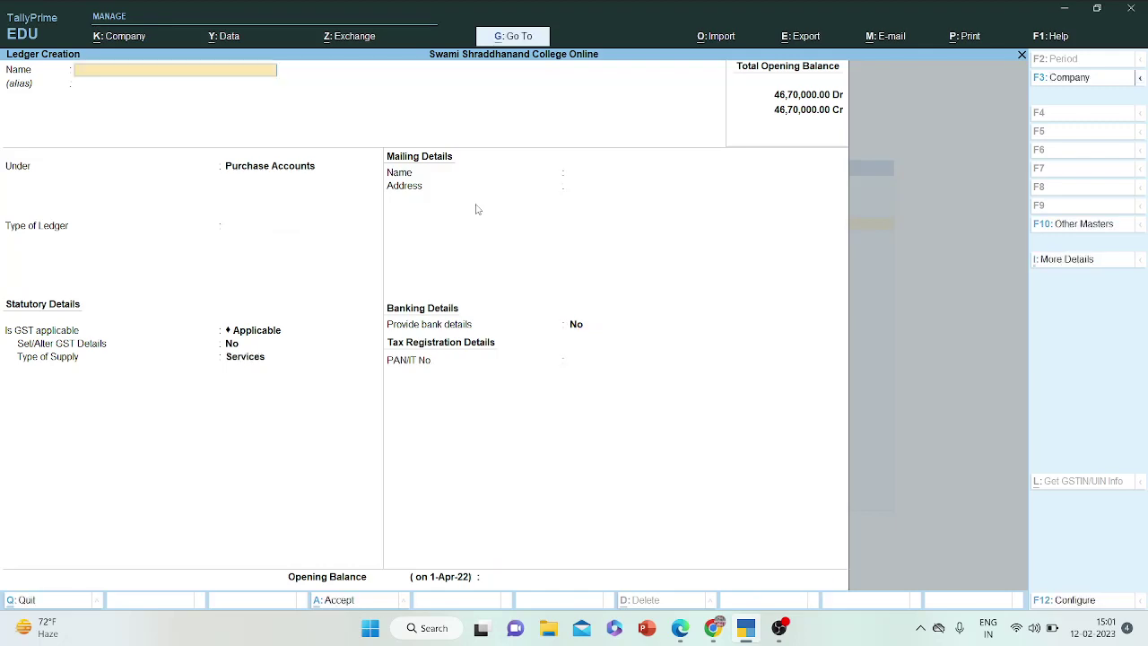
- Enter a ledger named Sales under Sales Accounts with the ledger type Not Applicable
{"action": "type", "text": "Sales"}
{"action": "key", "text": "Return"}
{"action": "type", "text": "Sa"}
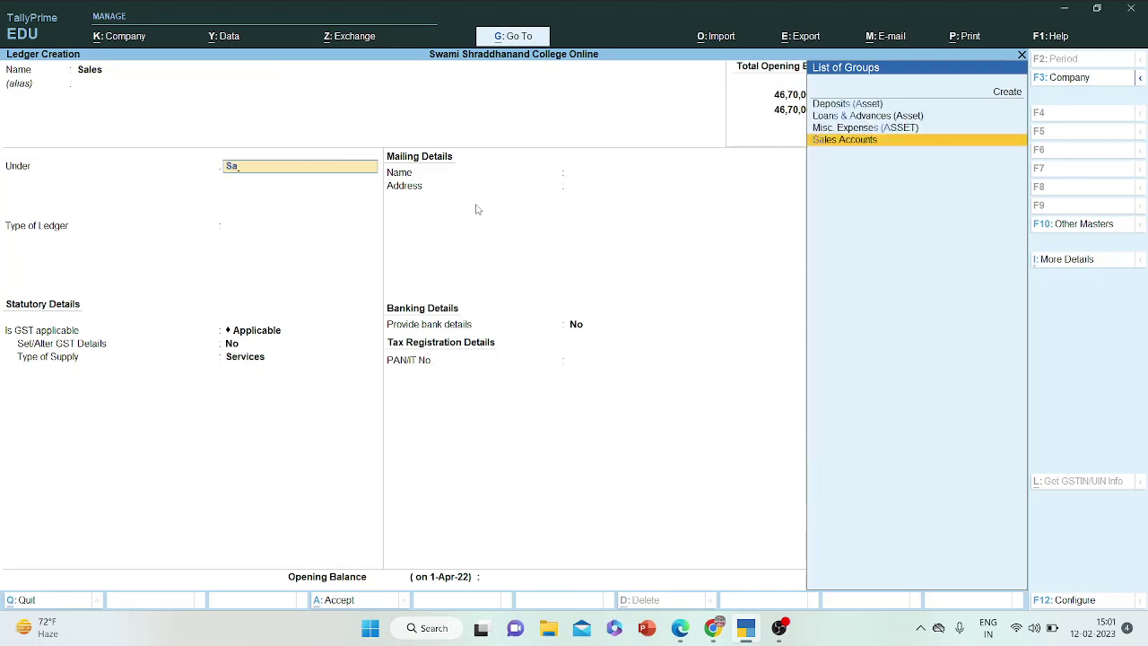
{"action": "key", "text": "Return"}
{"action": "key", "text": "Return"}
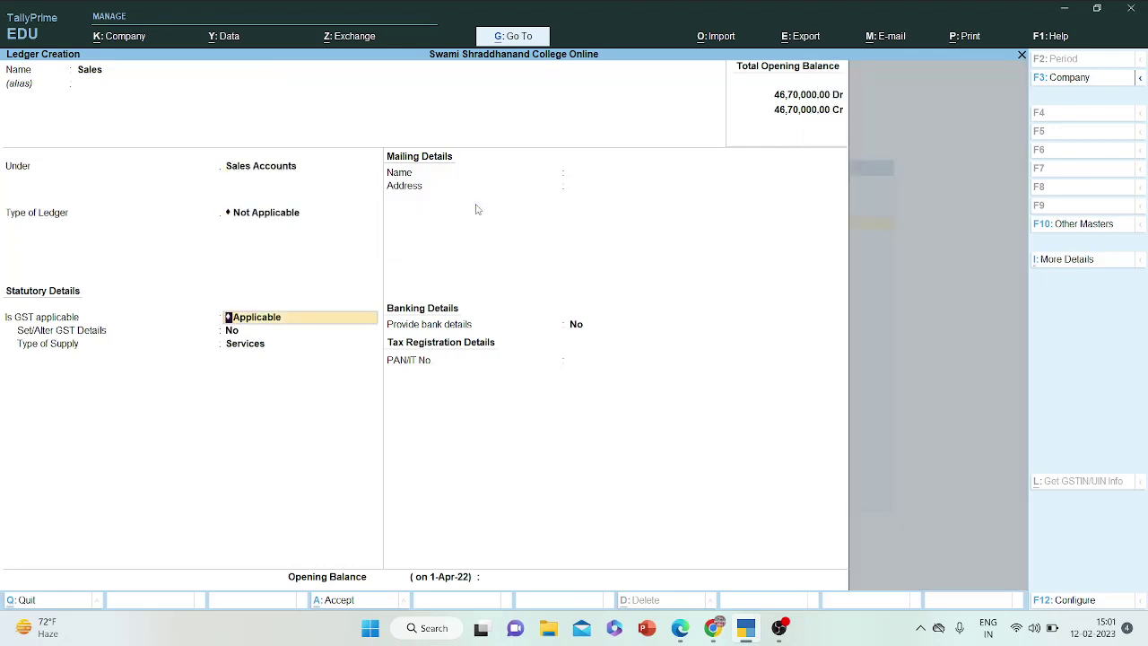
- Keep GST Applicable without altering GST details for Sales, set the type of supply to Goods, and save the ledger without an opening balance
{"action": "key", "text": "Return"}
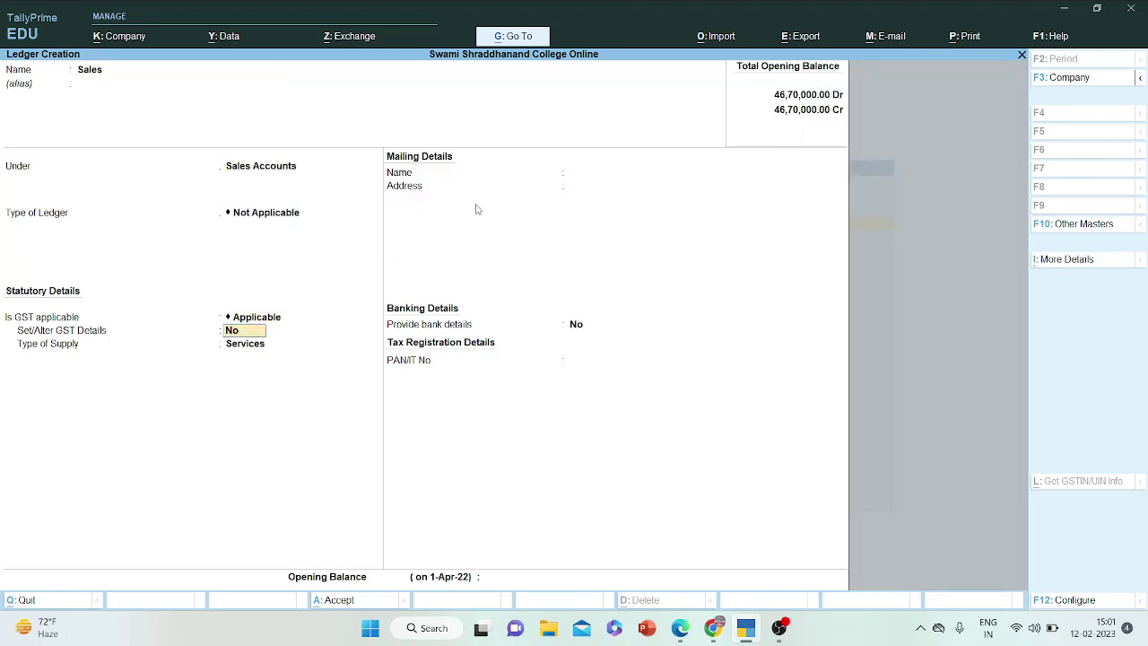
{"action": "key", "text": "Return"}
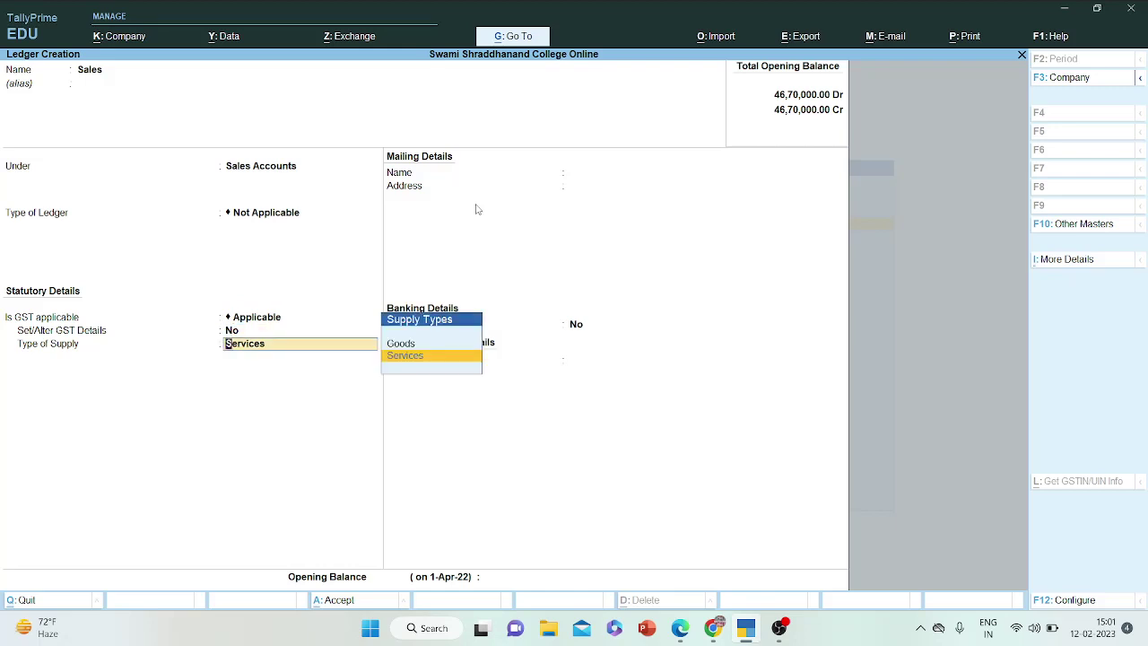
{"action": "key", "text": "Up"}
{"action": "key", "text": "Return"}
{"action": "key", "text": "Return"}
{"action": "key", "text": "Return"}
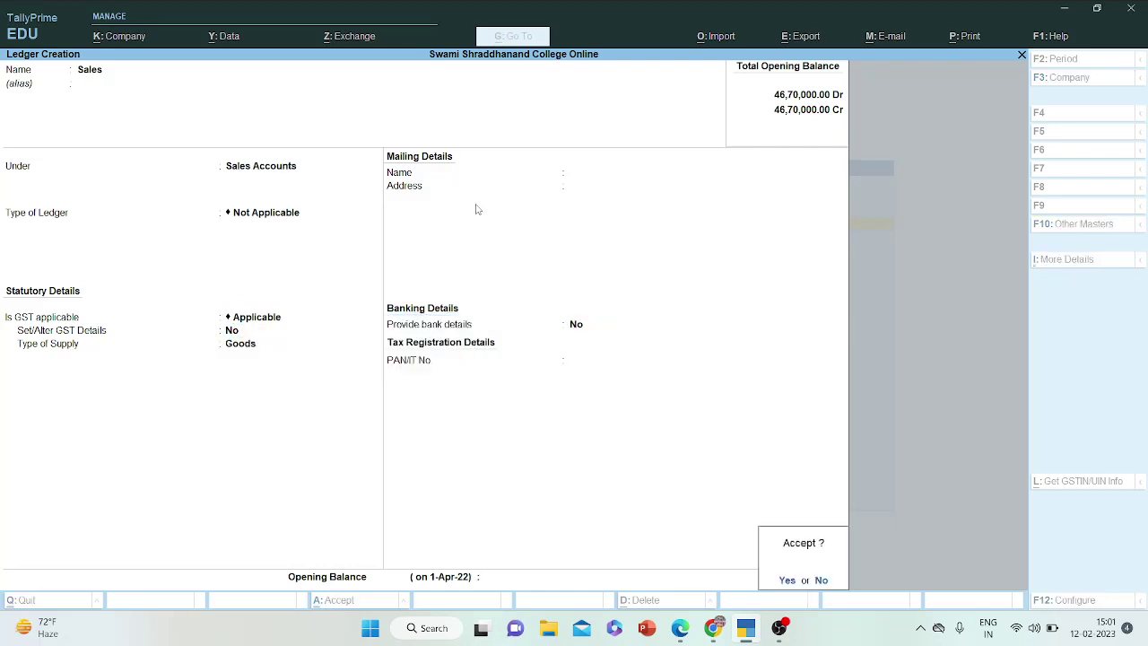
{"action": "key", "text": "Return"}
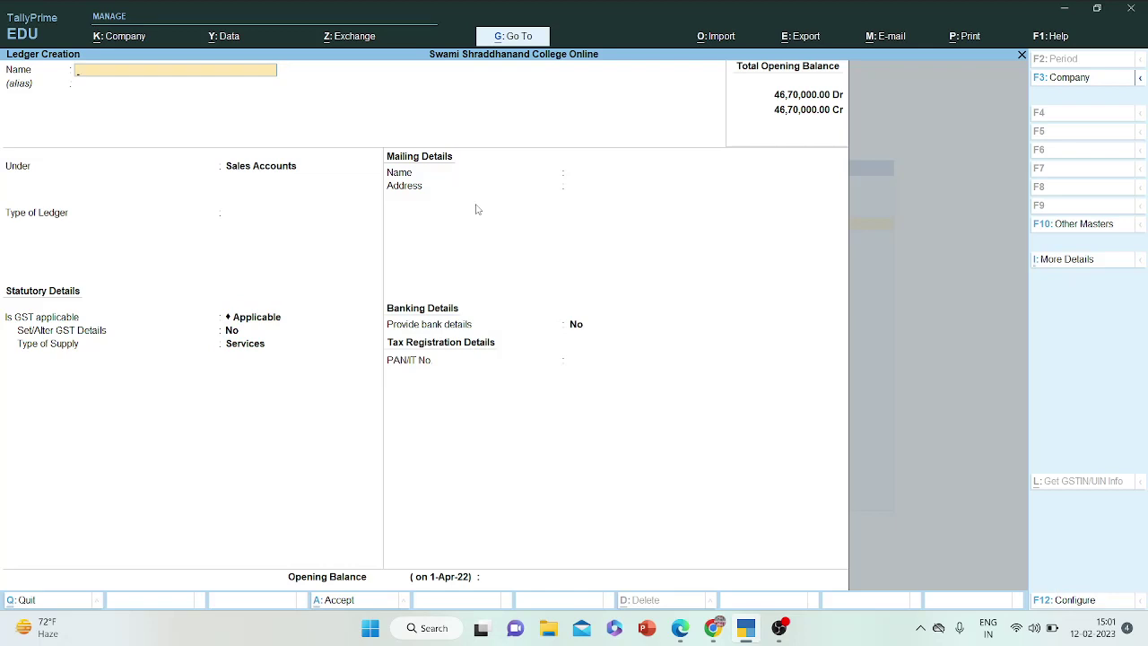
- Enter a ledger named Bad Debts Recovered under Indirect Incomes, leaving its ledger type Not Applicable
{"action": "type", "text": "Bad Debts Recovered"}
{"action": "key", "text": "Return"}
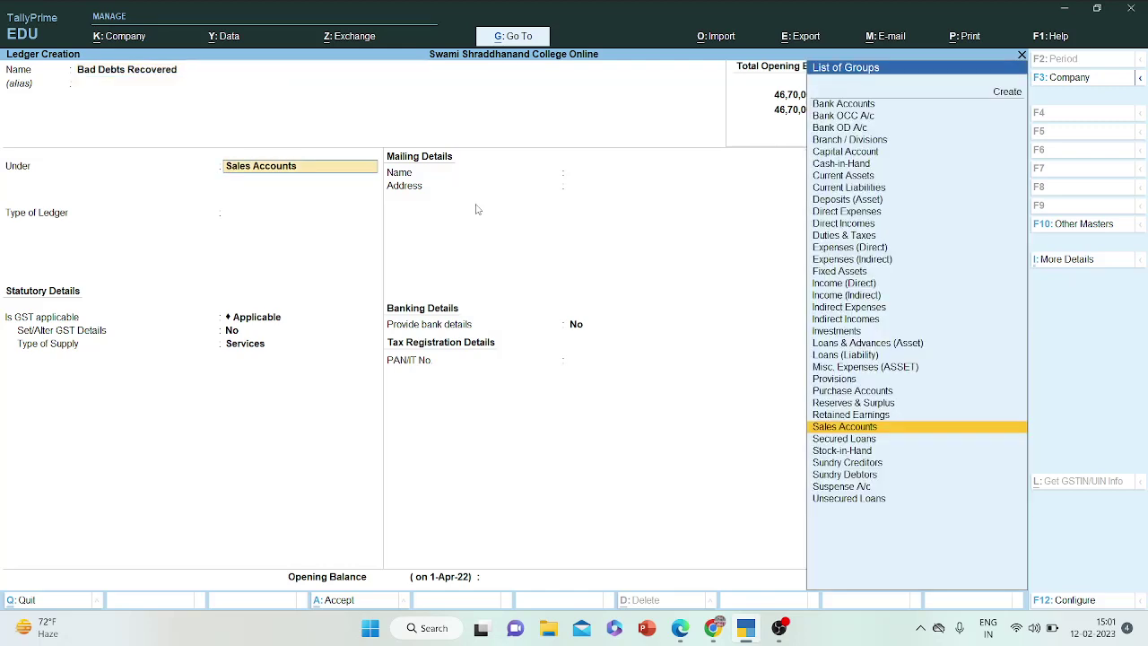
{"action": "type", "text": "Indi"}
{"action": "key", "text": "Down"}
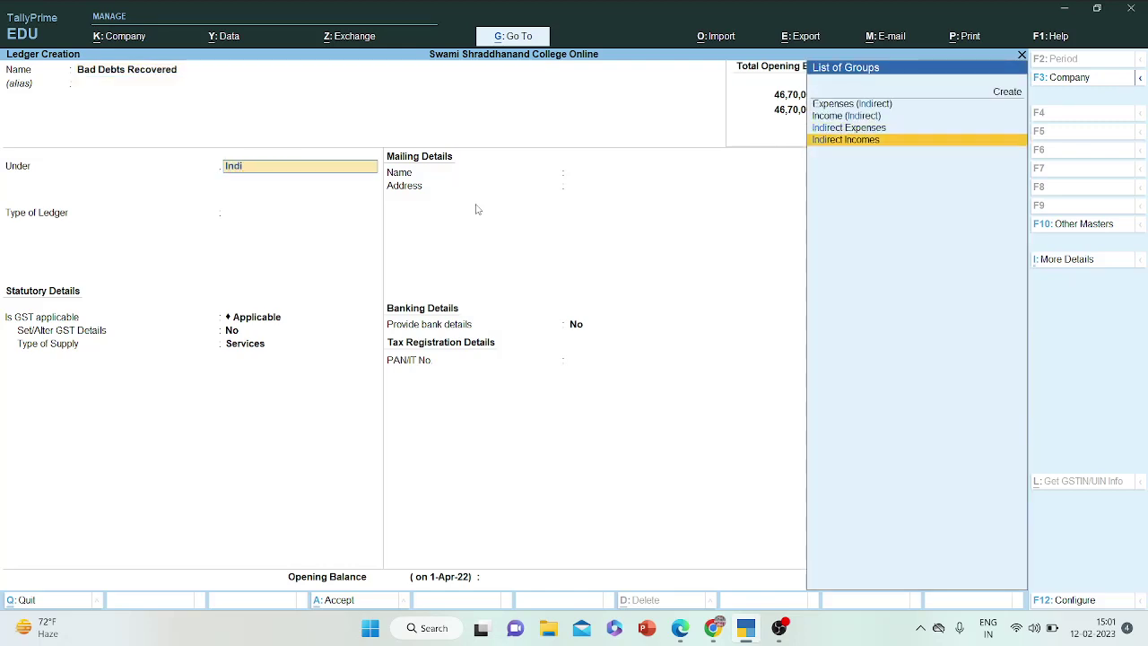
{"action": "key", "text": "Return"}
{"action": "key", "text": "Return"}
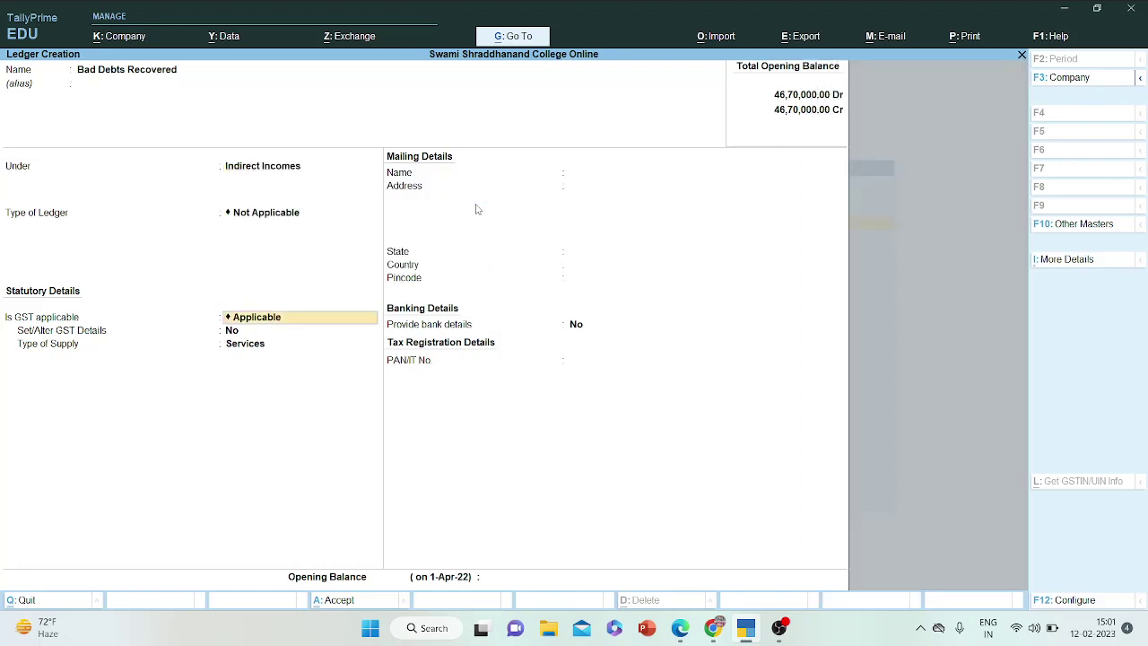
- Keep GST Applicable for Bad Debts Recovered, set the type of supply to Goods, save the ledger without an opening balance and leave master creation
{"action": "key", "text": "Return"}
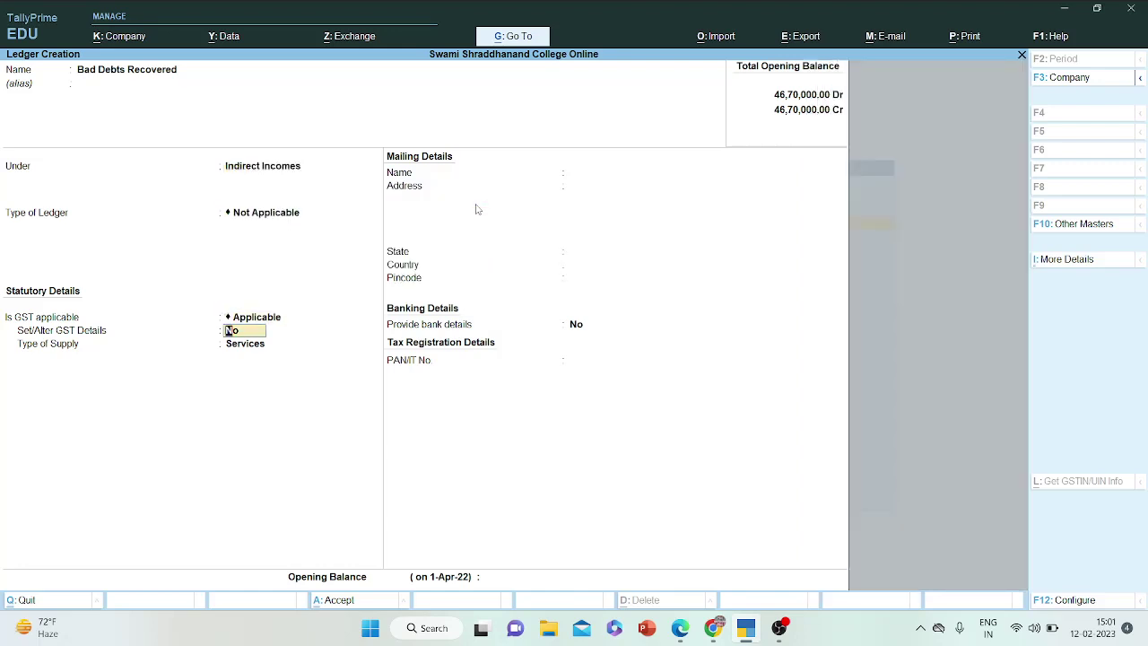
{"action": "key", "text": "Return"}
{"action": "key", "text": "Up"}
{"action": "key", "text": "Return"}
{"action": "key", "text": "Return"}
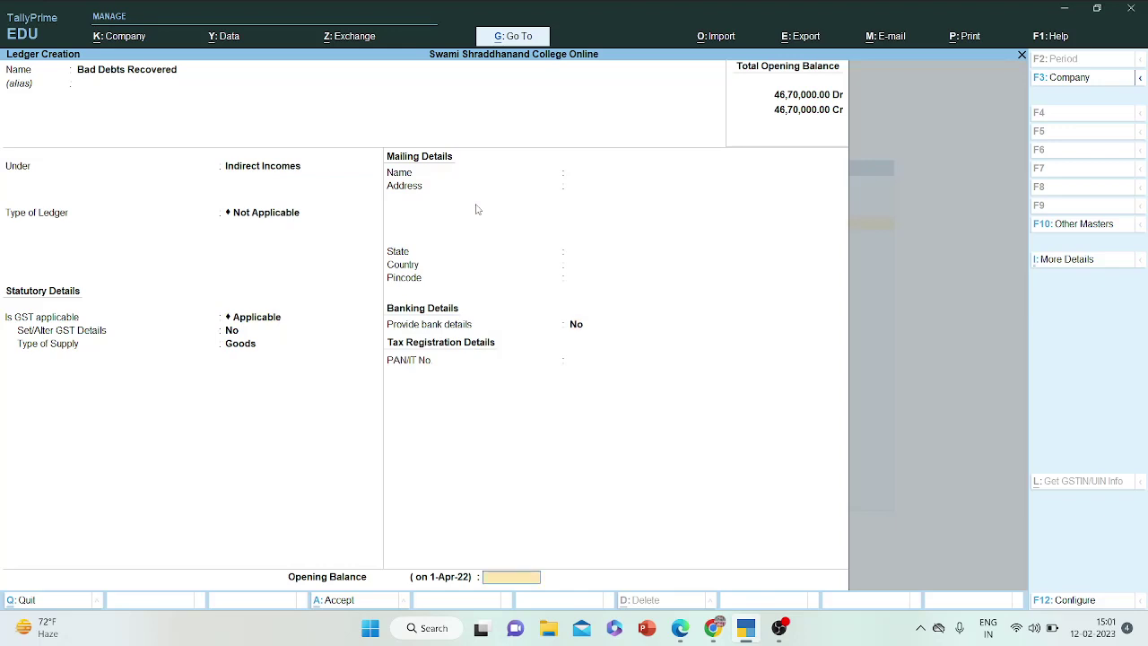
{"action": "key", "text": "Return"}
{"action": "key", "text": "Return"}
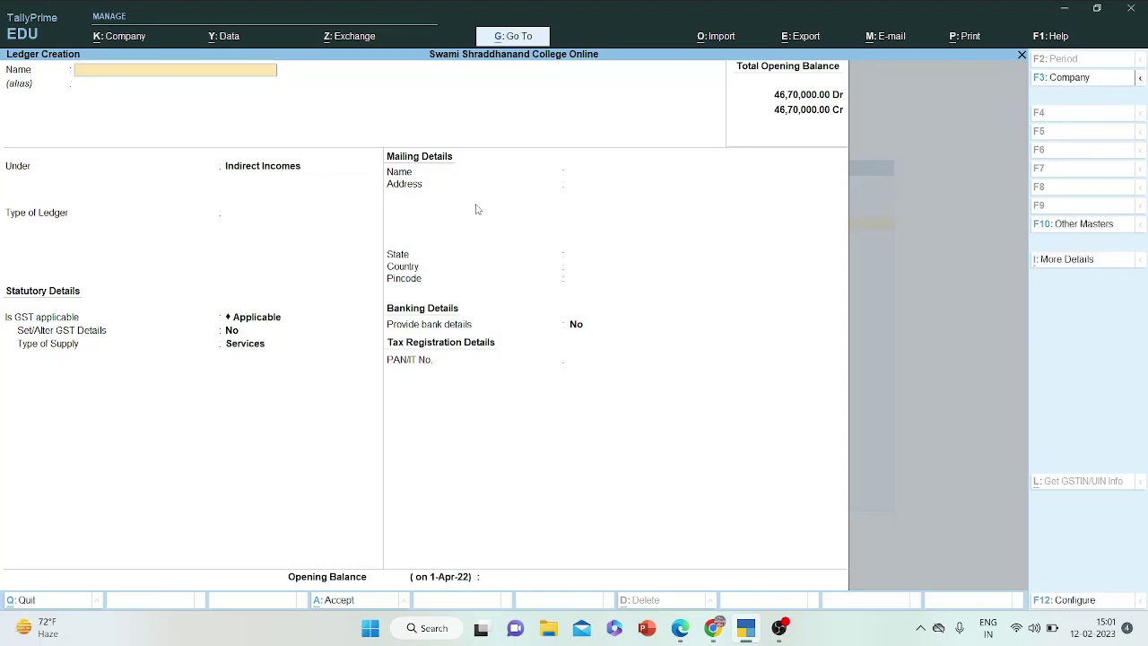
{"action": "key", "text": "Escape"}
{"action": "key", "text": "Return"}
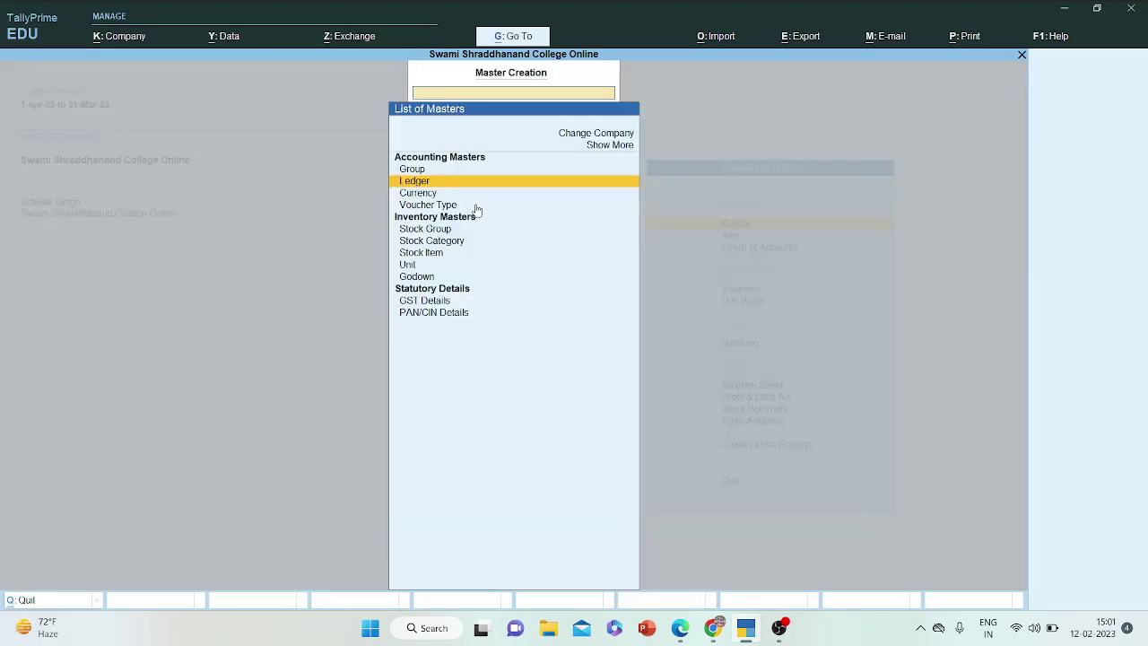
{"action": "key", "text": "Escape"}
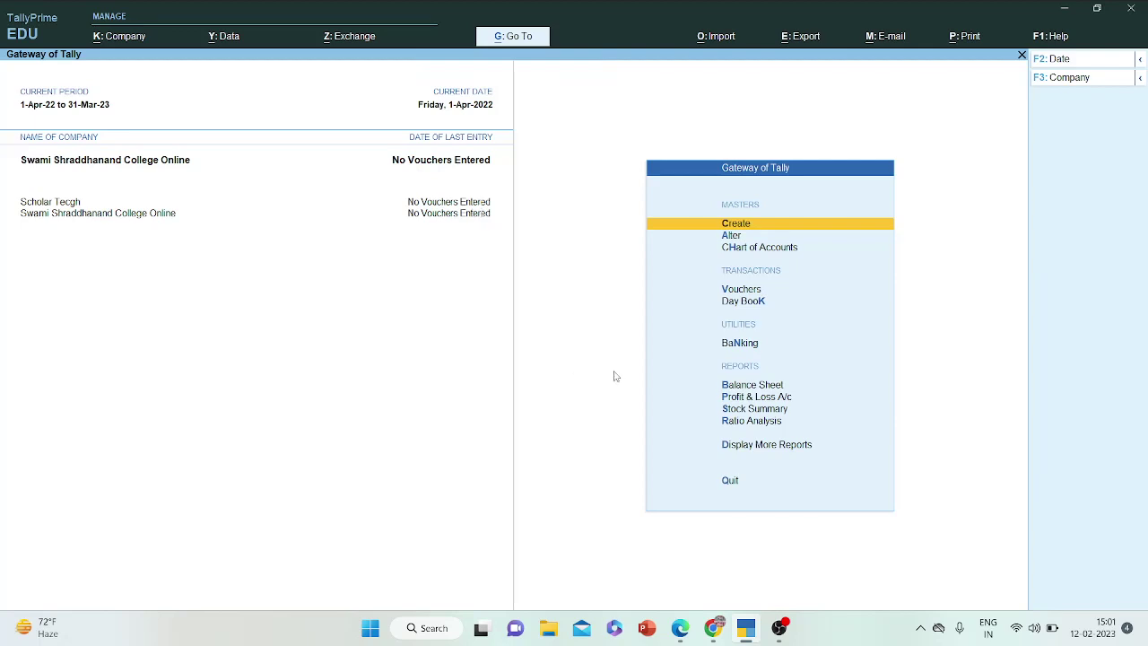
- Switch to the exercise PDF in Edge, review the numbered transactions on page 2 and return to TallyPrime
{"action": "left_click", "coordinate": [676, 638]}
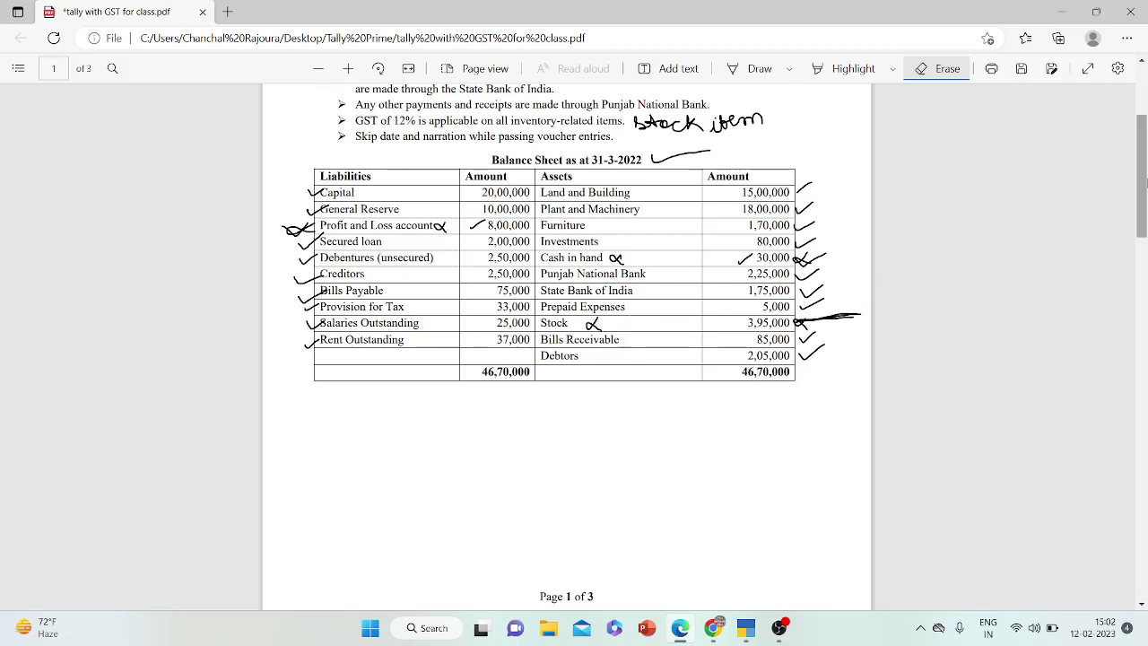
{"action": "left_click_drag", "start_coordinate": [1144, 189], "coordinate": [1142, 382]}
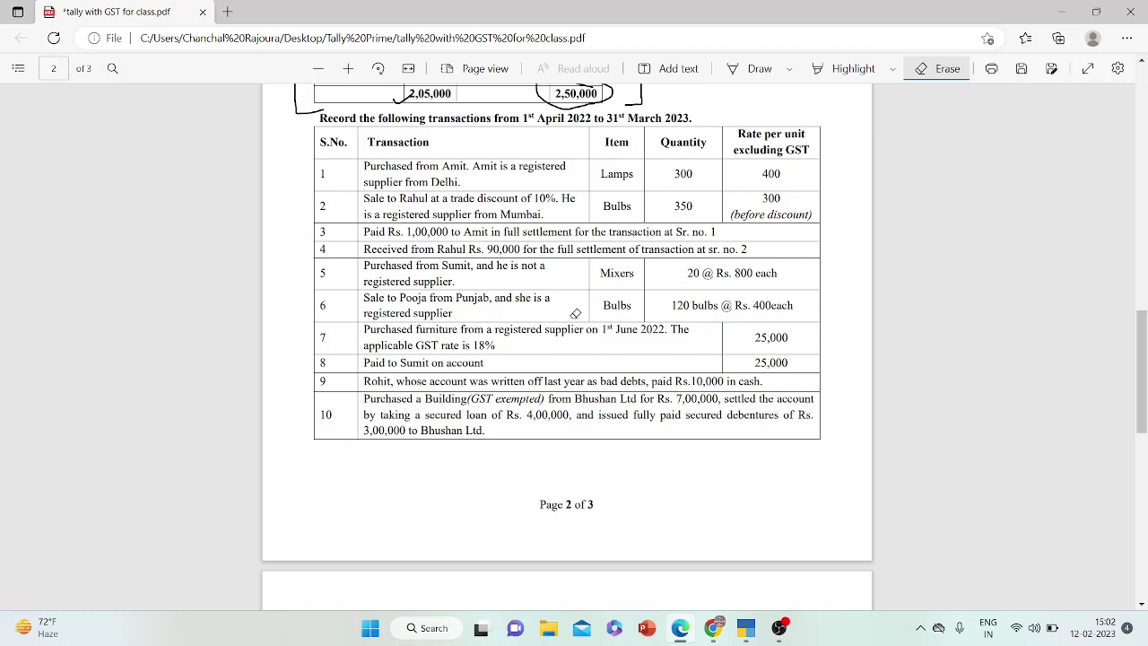
{"action": "left_click", "coordinate": [746, 628]}
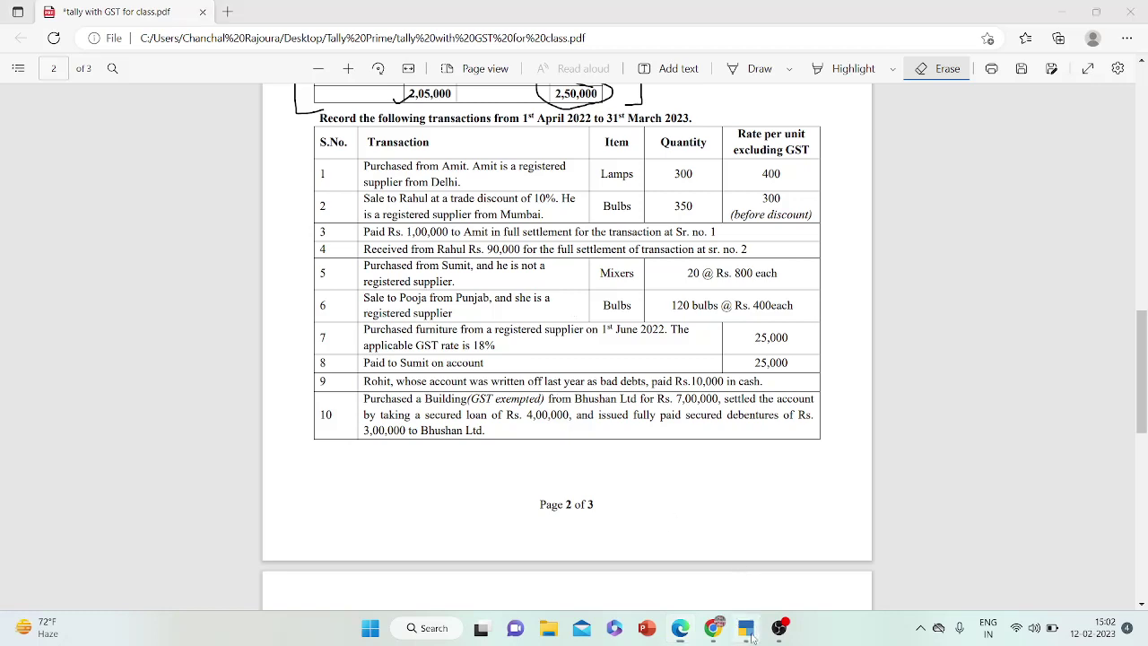
- Open accounting voucher creation and keep the payment voucher in Double Entry mode
{"action": "key", "text": "Down"}
{"action": "key", "text": "Down"}
{"action": "key", "text": "Down"}
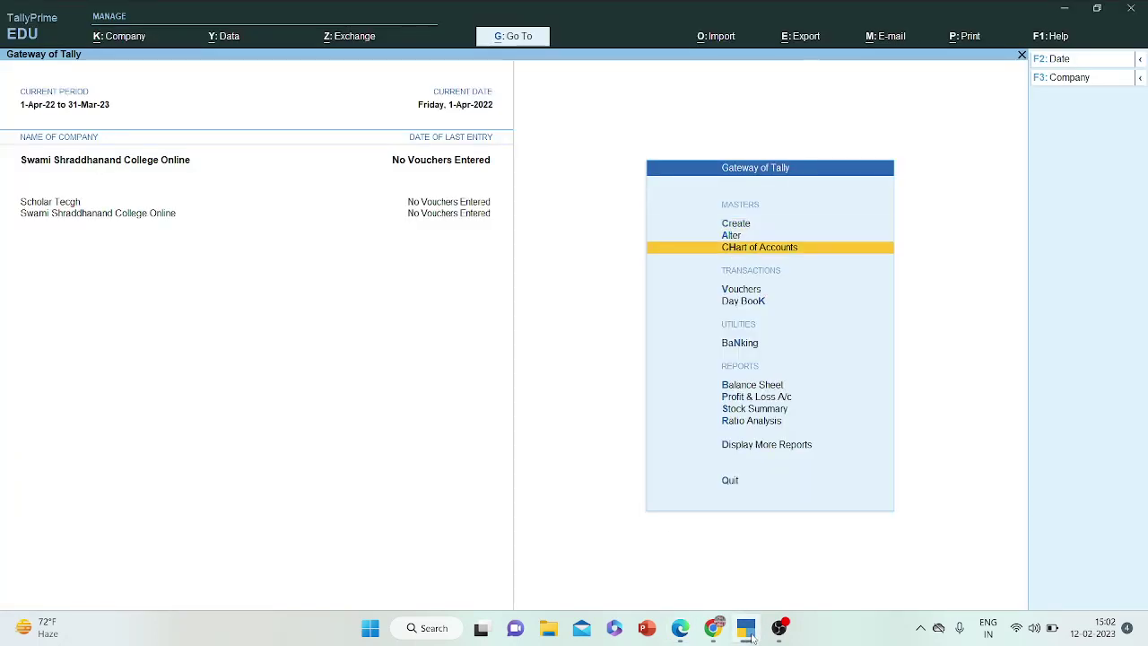
{"action": "key", "text": "Up"}
{"action": "key", "text": "Up"}
{"action": "key", "text": "Up"}
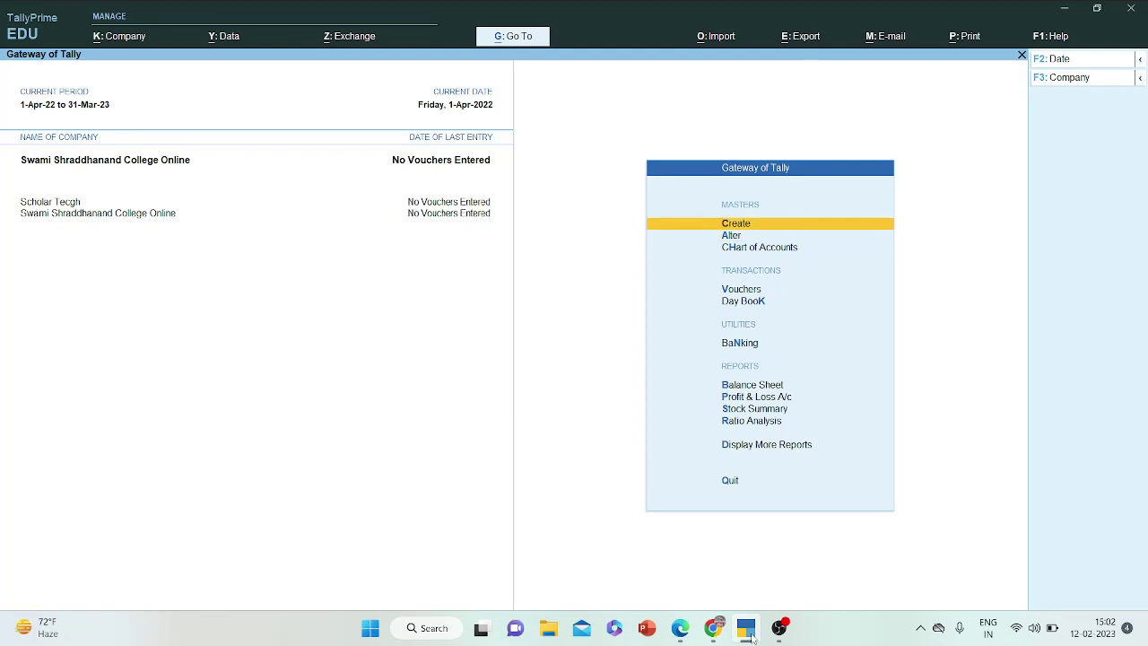
{"action": "key", "text": "Down"}
{"action": "key", "text": "Down"}
{"action": "key", "text": "Down"}
{"action": "key", "text": "Return"}
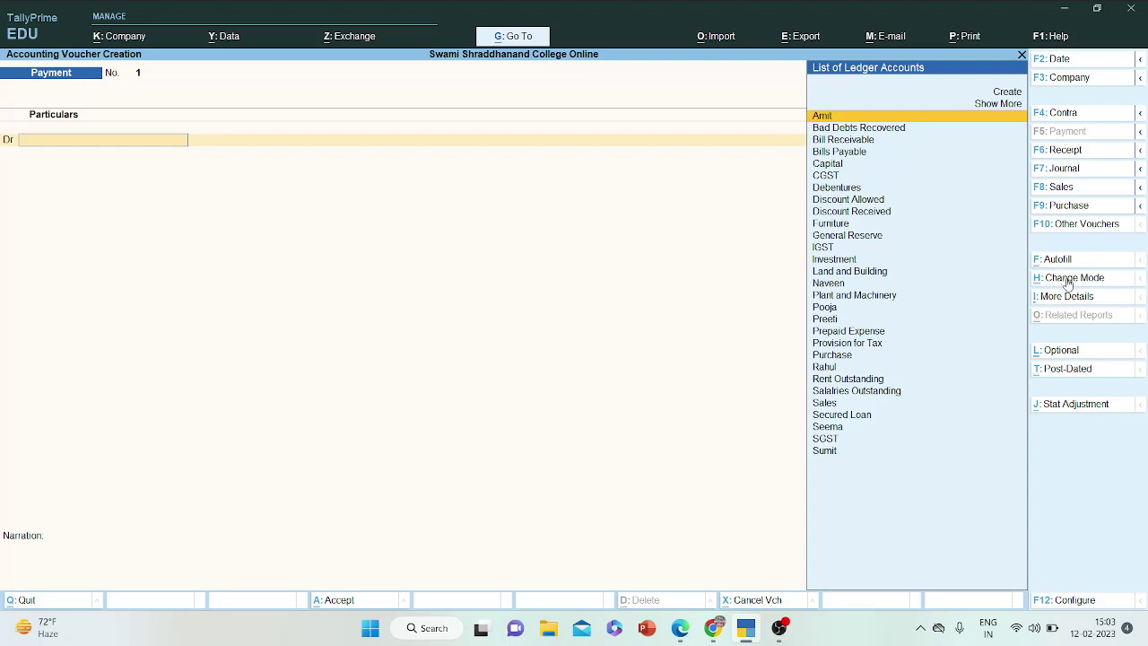
{"action": "left_click", "coordinate": [1069, 279]}
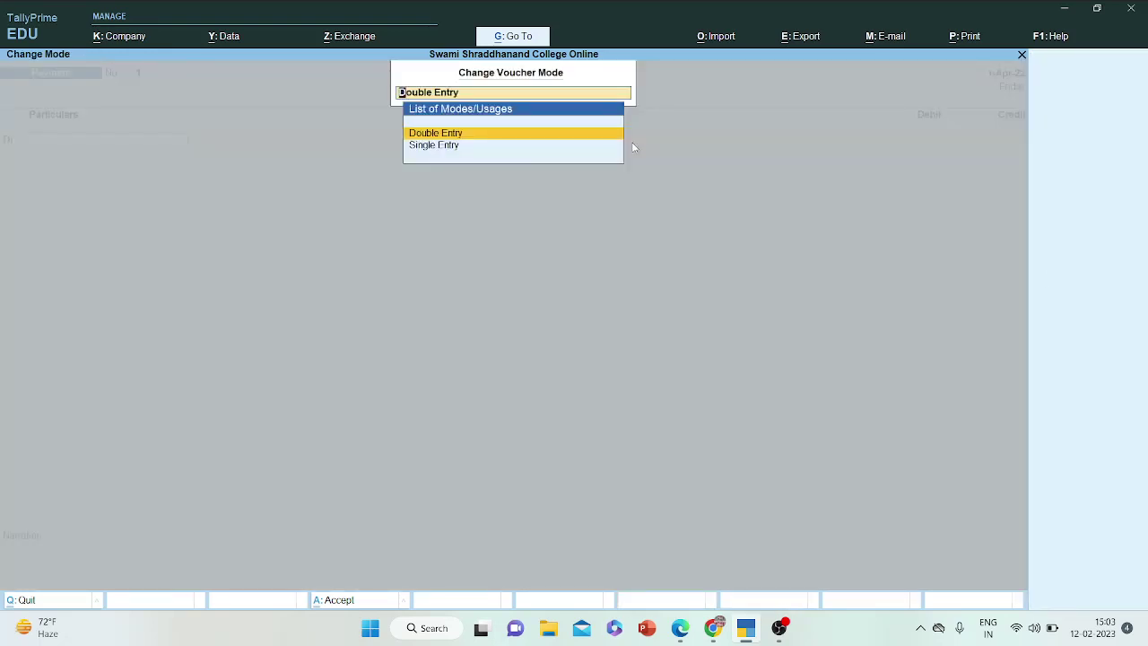
{"action": "left_click", "coordinate": [515, 142]}
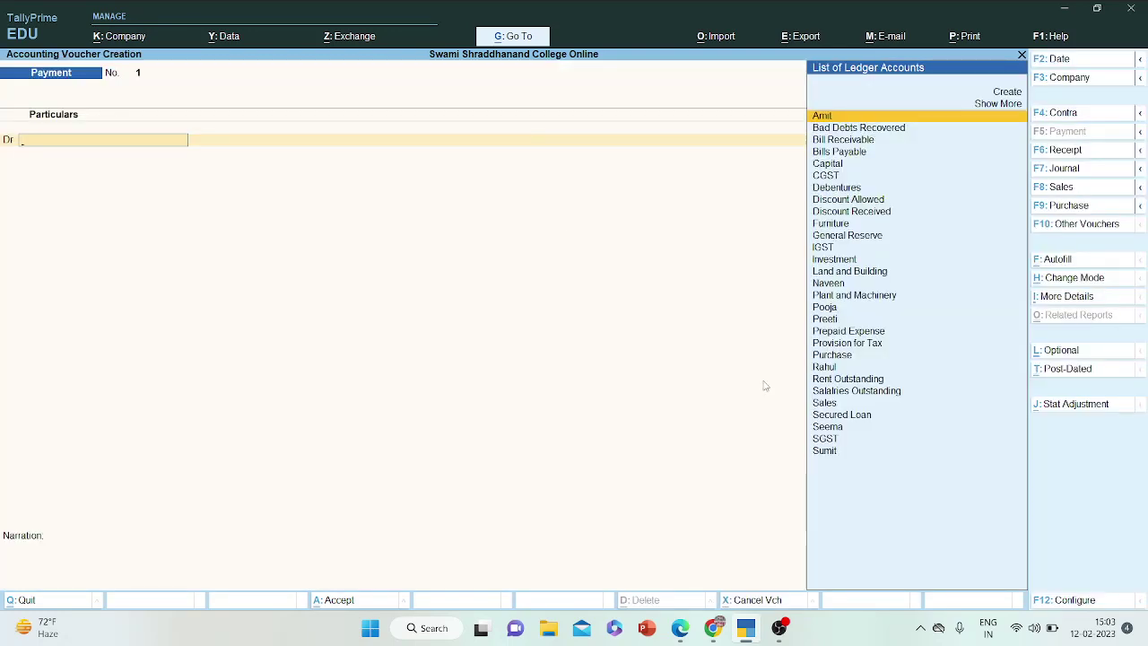
- Go through the payment voucher configuration, keeping Show more configurations at No and Use Cr/Dr instead of To/By at Yes, and accept it
{"action": "left_click", "coordinate": [1061, 603]}
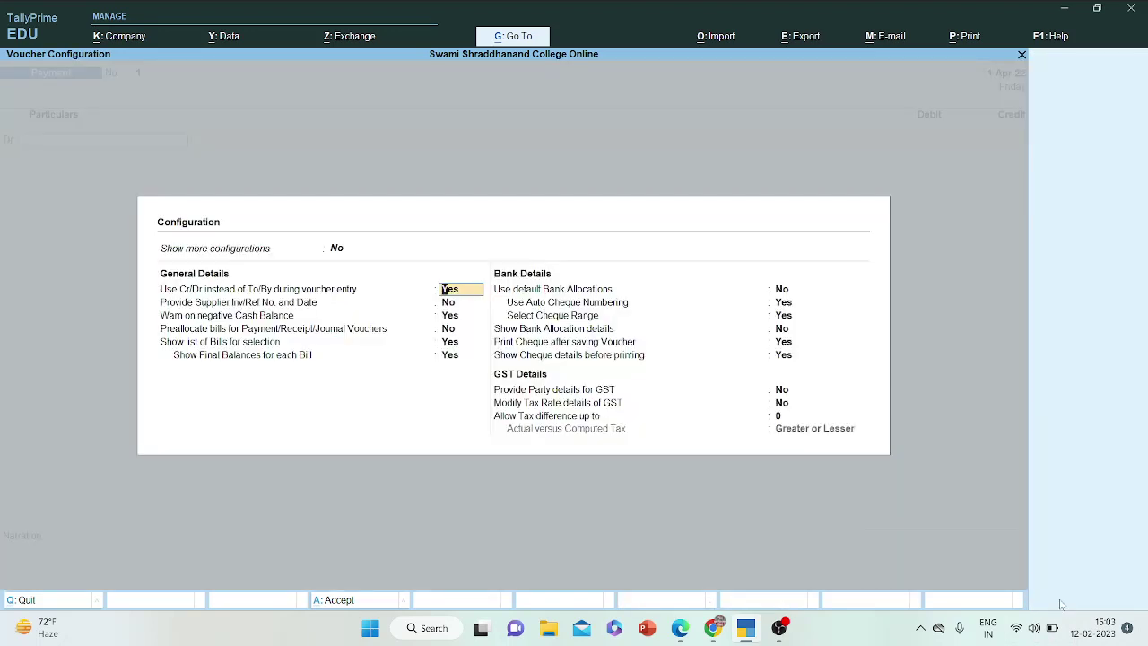
{"action": "left_click", "coordinate": [337, 251]}
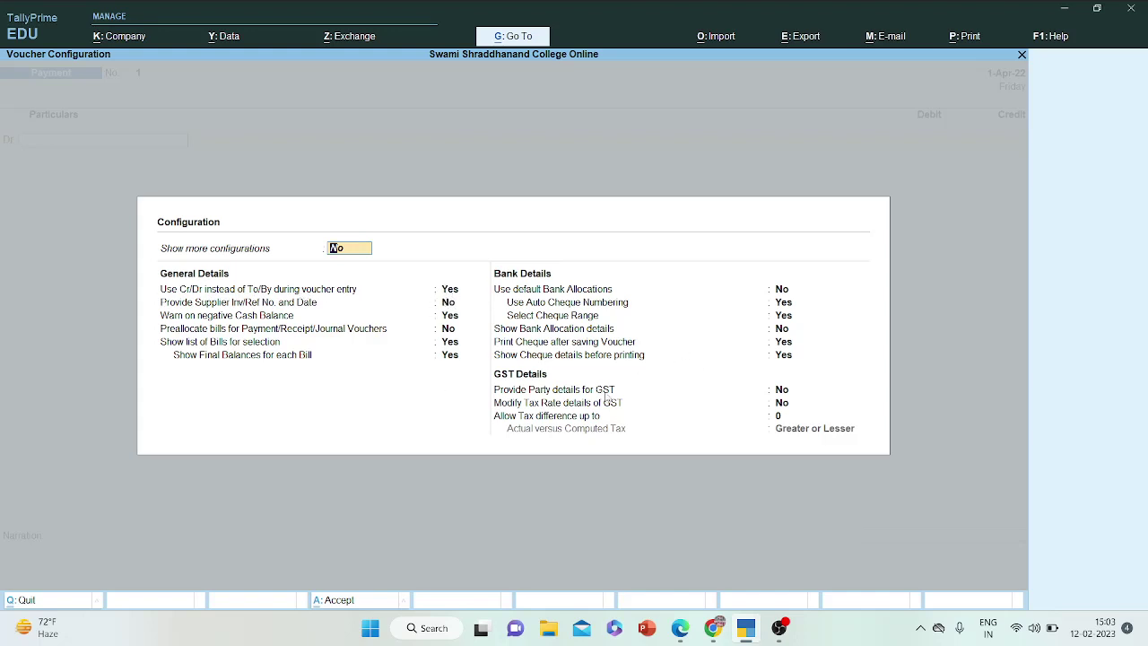
{"action": "key", "text": "Return"}
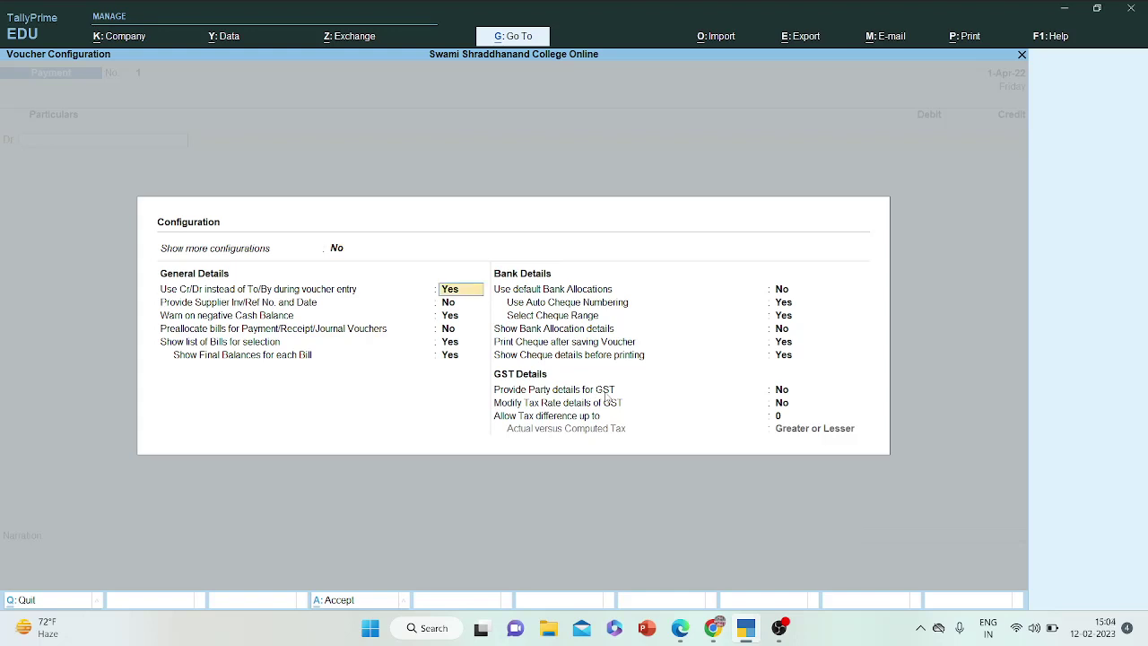
{"action": "key", "text": "Return"}
{"action": "key", "text": "Return"}
{"action": "key", "text": "Return"}
{"action": "key", "text": "Return"}
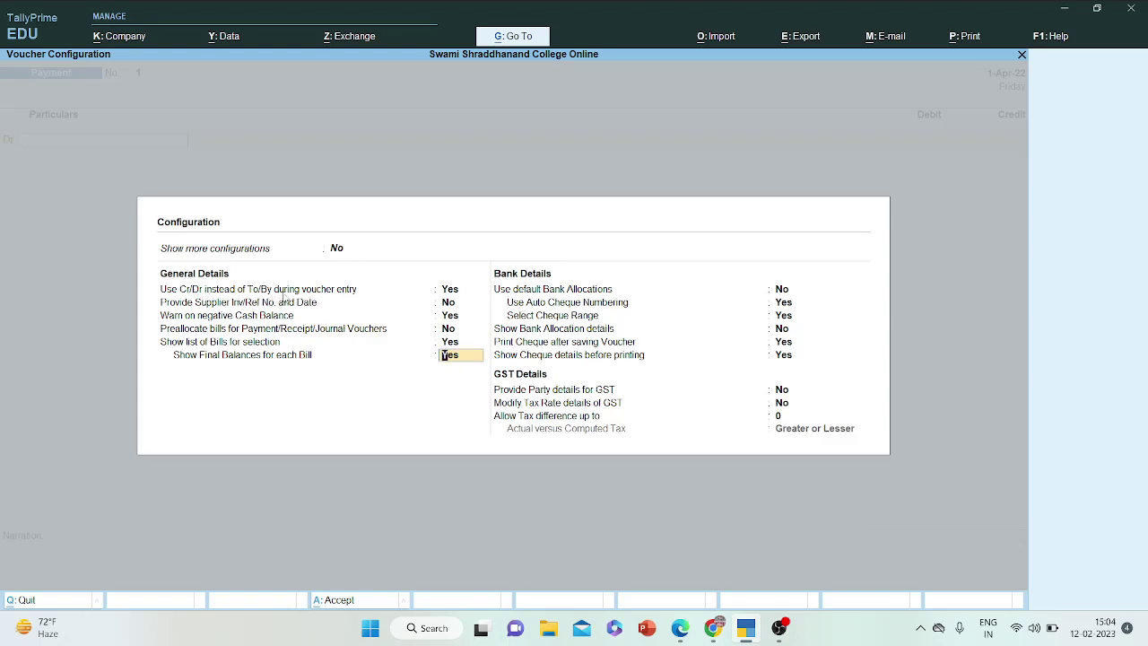
{"action": "key", "text": "Down"}
{"action": "key", "text": "Down"}
{"action": "key", "text": "Down"}
{"action": "key", "text": "Down"}
{"action": "key", "text": "Down"}
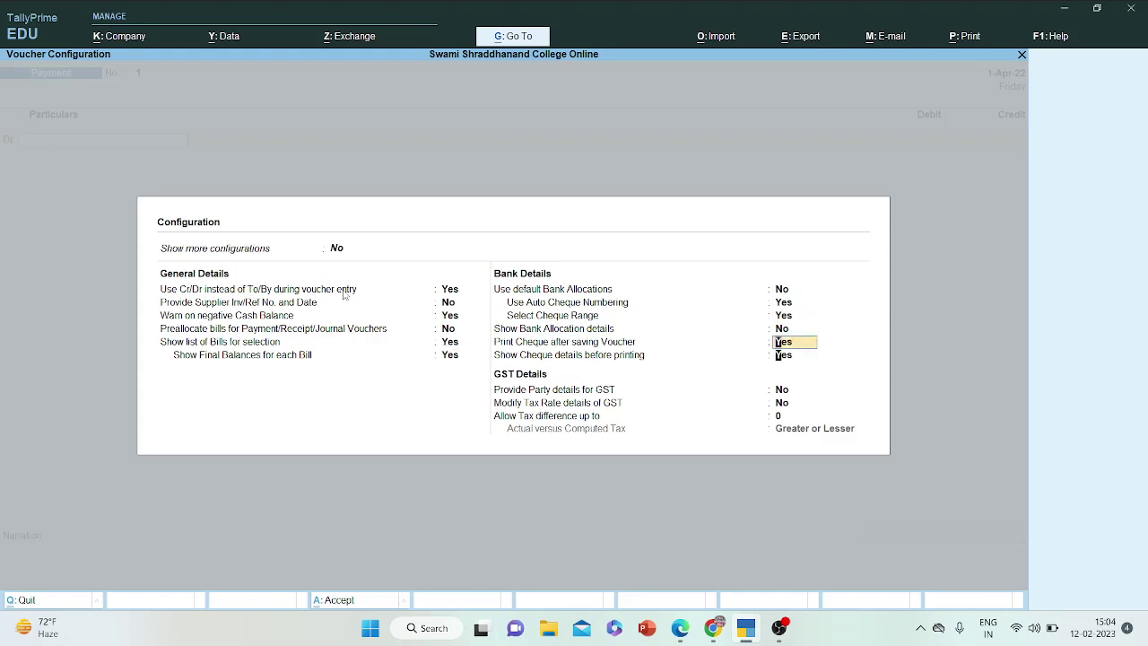
{"action": "key", "text": "Down"}
{"action": "key", "text": "Down"}
{"action": "key", "text": "Down"}
{"action": "key", "text": "Down"}
{"action": "key", "text": "Return"}
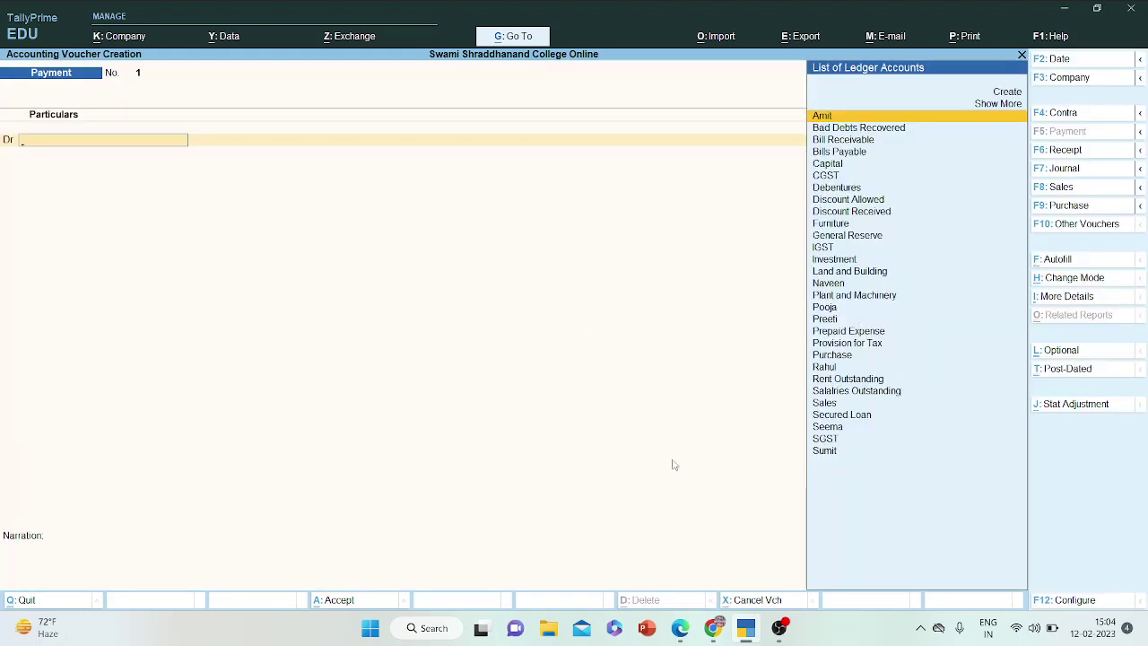
- Check the first transaction's purchase details in the exercise PDF in Edge and return to TallyPrime
{"action": "left_click", "coordinate": [681, 638]}
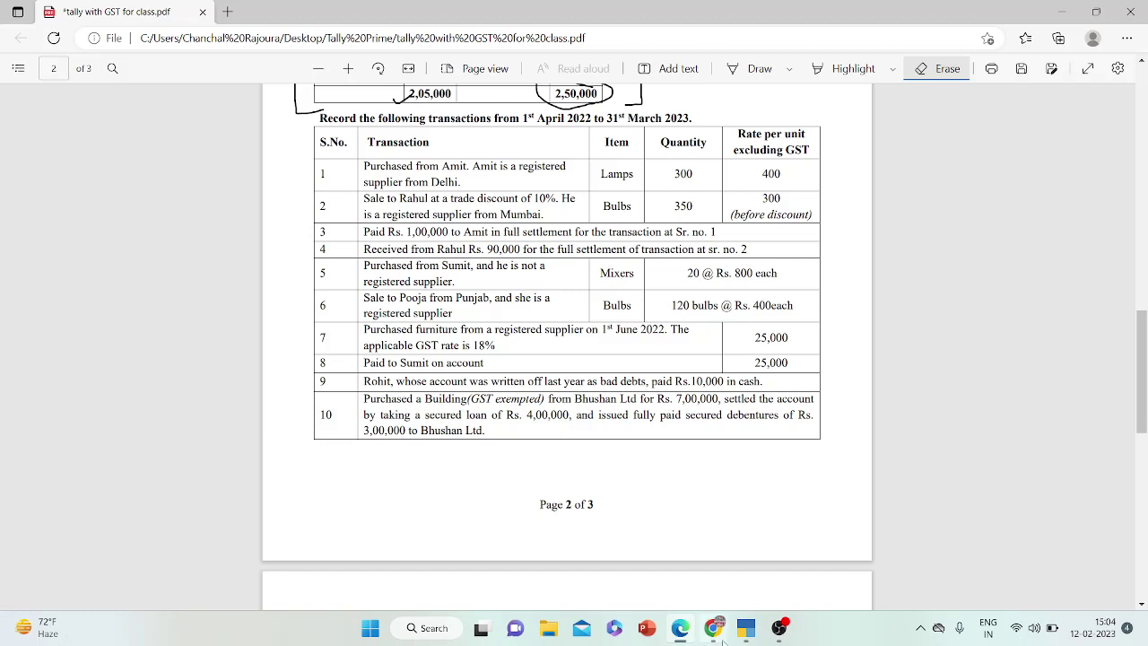
{"action": "mouse_move", "coordinate": [750, 639]}
{"action": "left_click", "coordinate": [756, 638]}
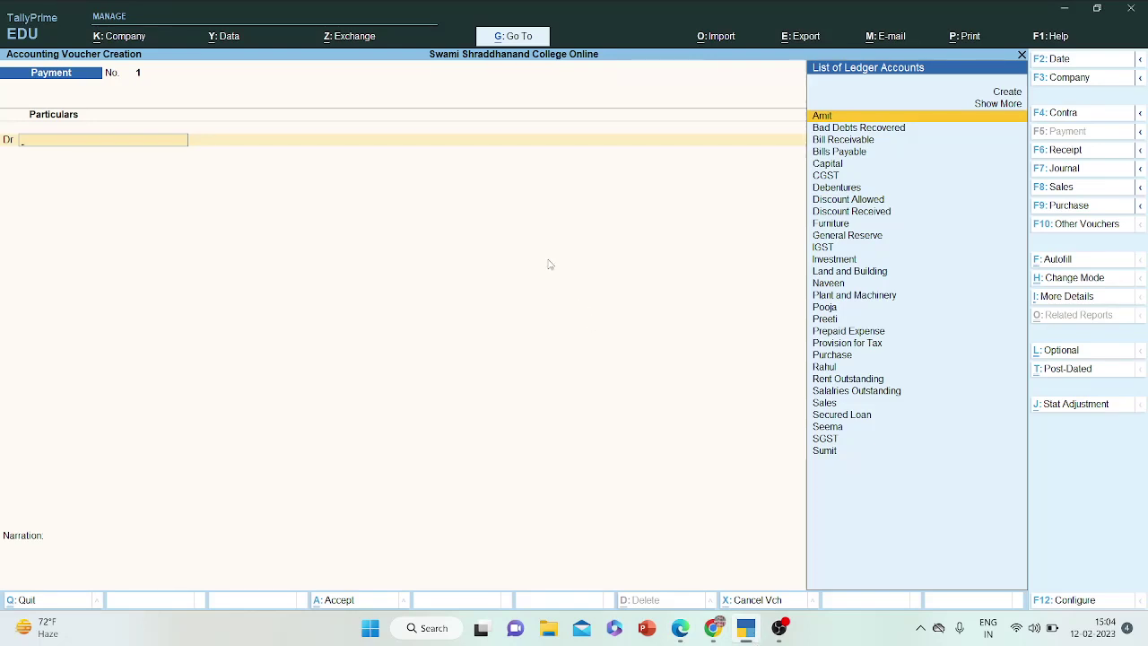
- Start a purchase voucher with blank supplier invoice number and date, and choose the Delhi supplier from transaction 1 as the party account
{"action": "left_click", "coordinate": [1073, 207]}
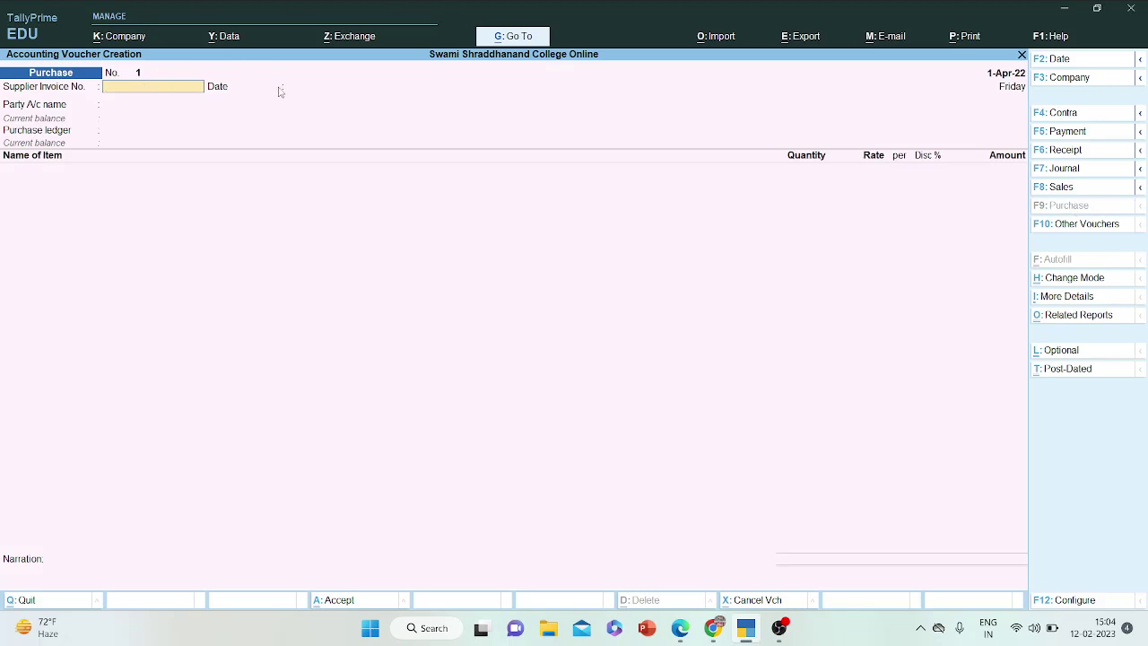
{"action": "left_click", "coordinate": [279, 88]}
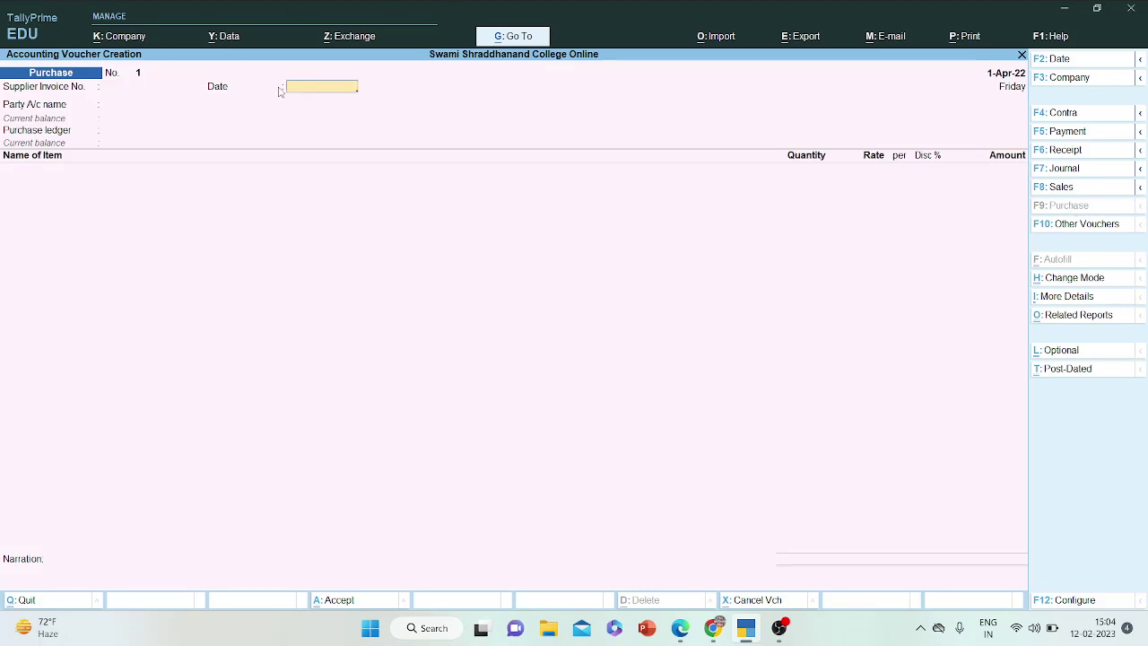
{"action": "key", "text": "Return"}
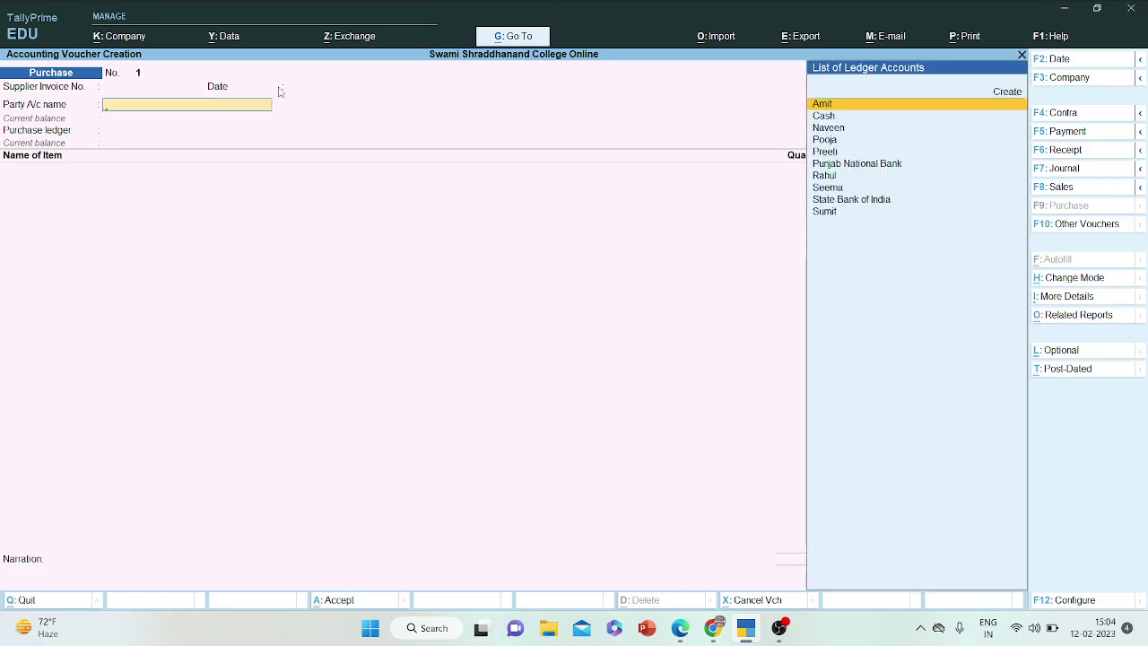
{"action": "type", "text": "A"}
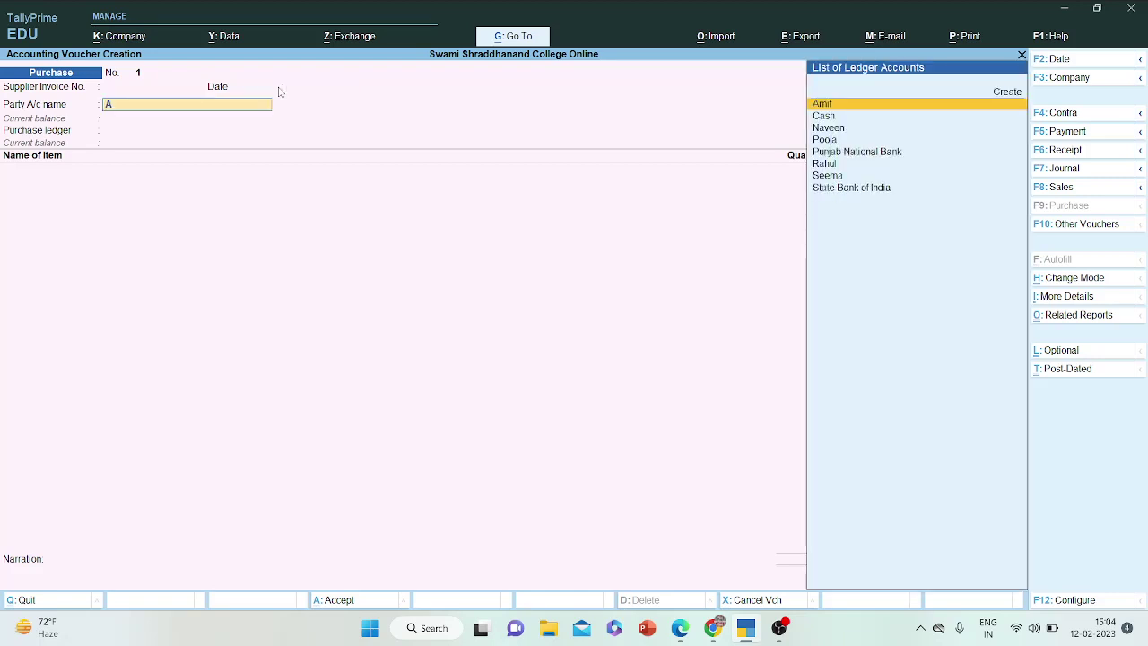
{"action": "key", "text": "Return"}
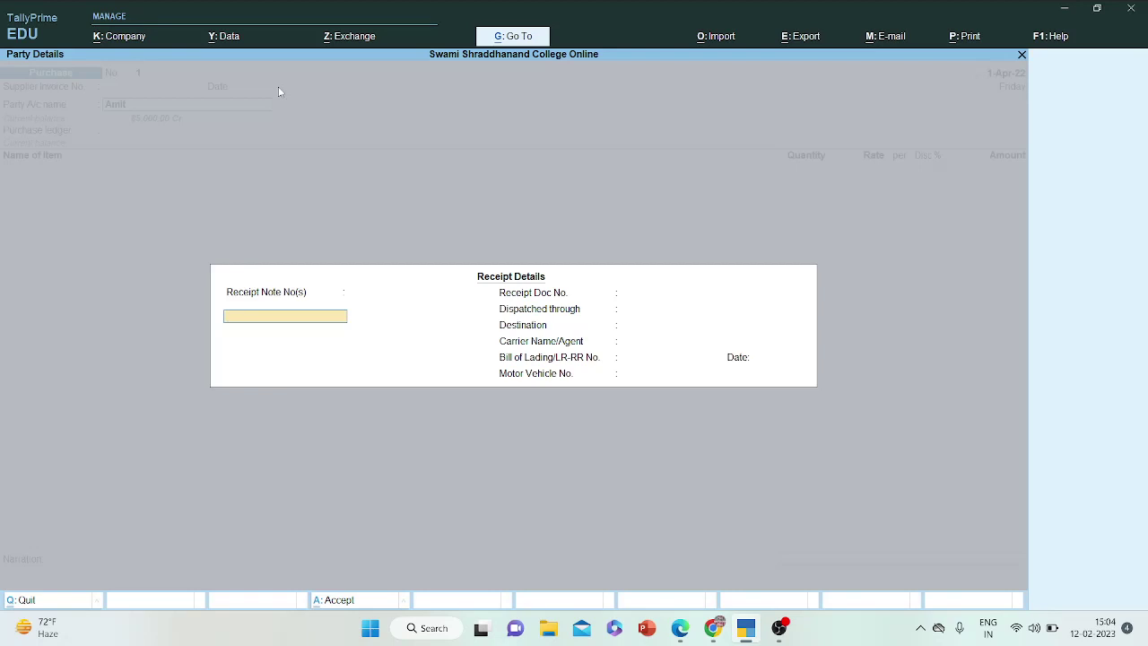
- Leave all receipt details of the purchase voucher blank, including receipt note, dispatch and vehicle information
{"action": "key", "text": "Return"}
{"action": "key", "text": "Return"}
{"action": "key", "text": "Return"}
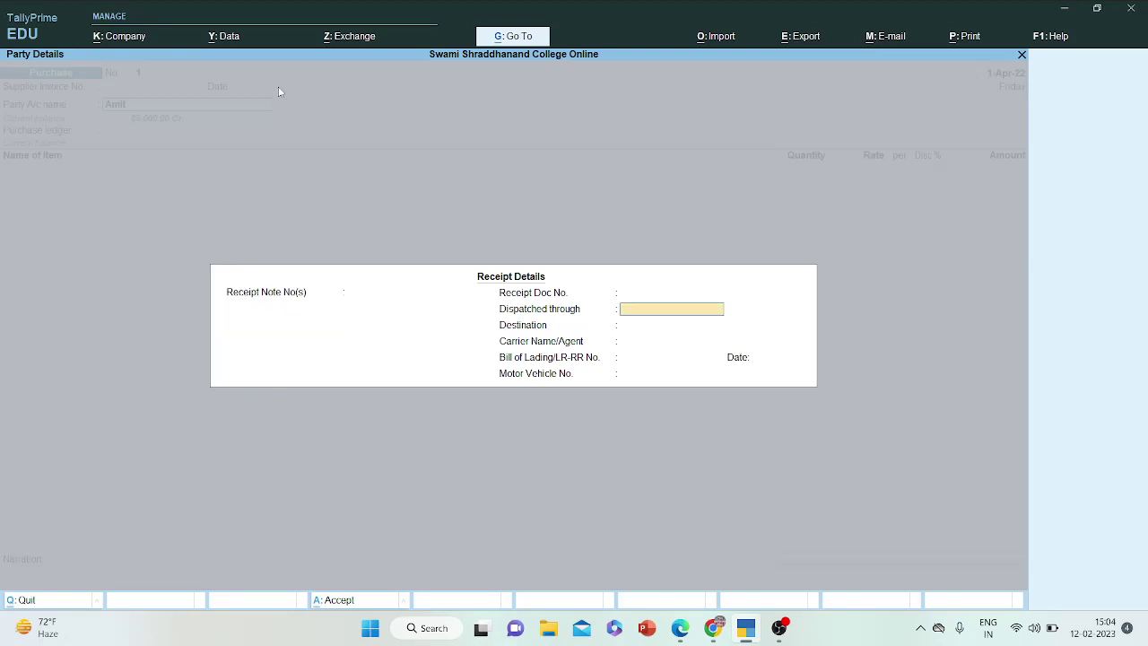
{"action": "key", "text": "Return"}
{"action": "key", "text": "Return"}
{"action": "key", "text": "Return"}
{"action": "key", "text": "Return"}
{"action": "key", "text": "Return"}
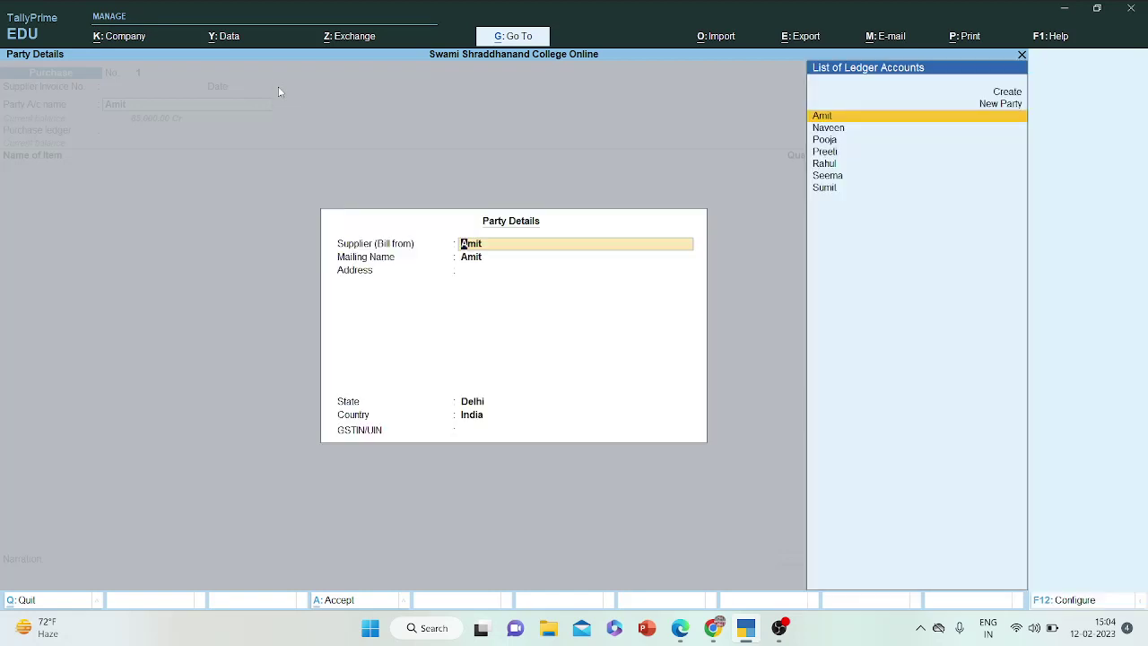
- Accept the supplier's party details with state Delhi and country India, leaving the address and GSTIN/UIN blank
{"action": "key", "text": "Return"}
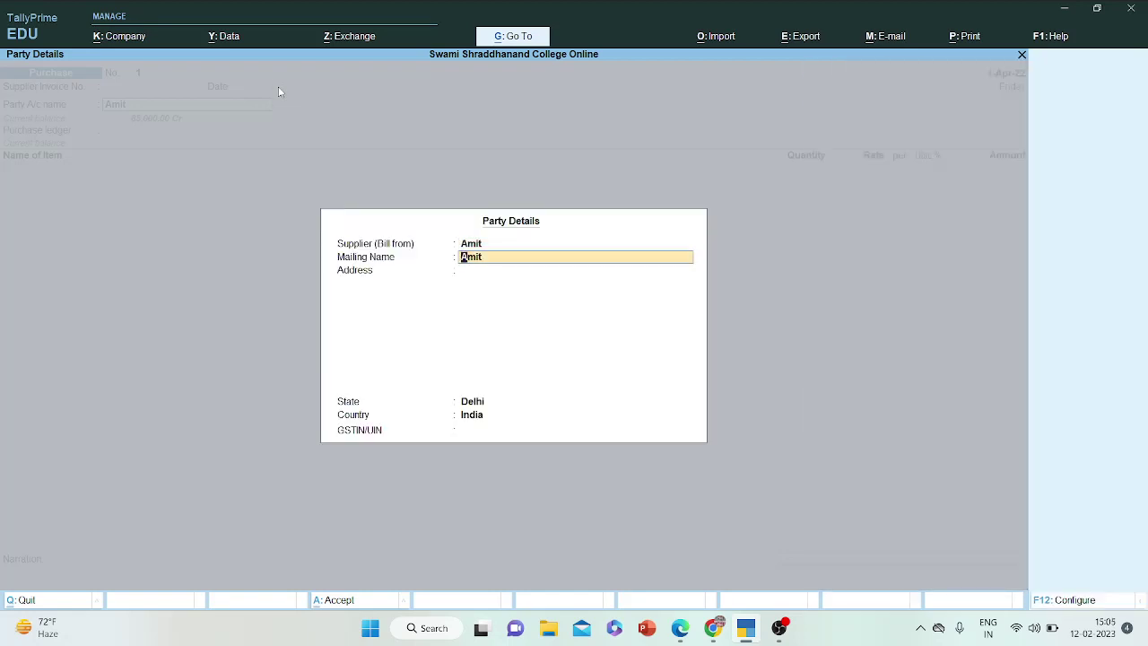
{"action": "key", "text": "Return"}
{"action": "key", "text": "Return"}
{"action": "key", "text": "Return"}
{"action": "key", "text": "Return"}
{"action": "key", "text": "Return"}
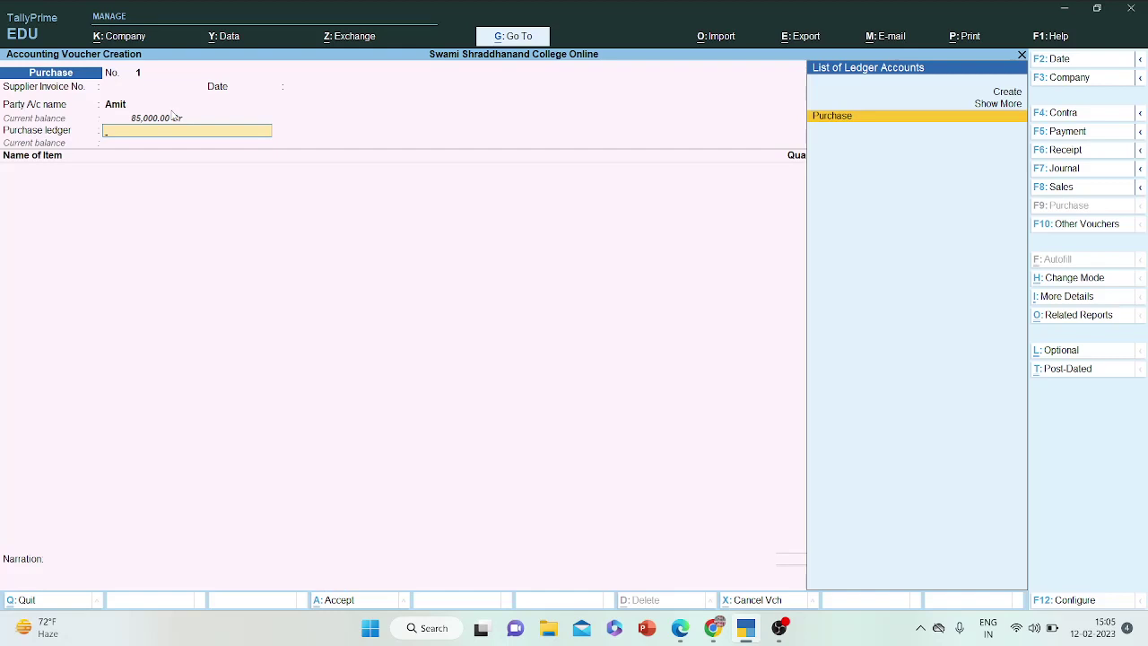
- Open the Delhi supplier's ledger for alteration from the purchase voucher, keeping its group, bill-by-bill, mailing, banking and Regular registration settings
{"action": "key", "text": "BackSpace"}
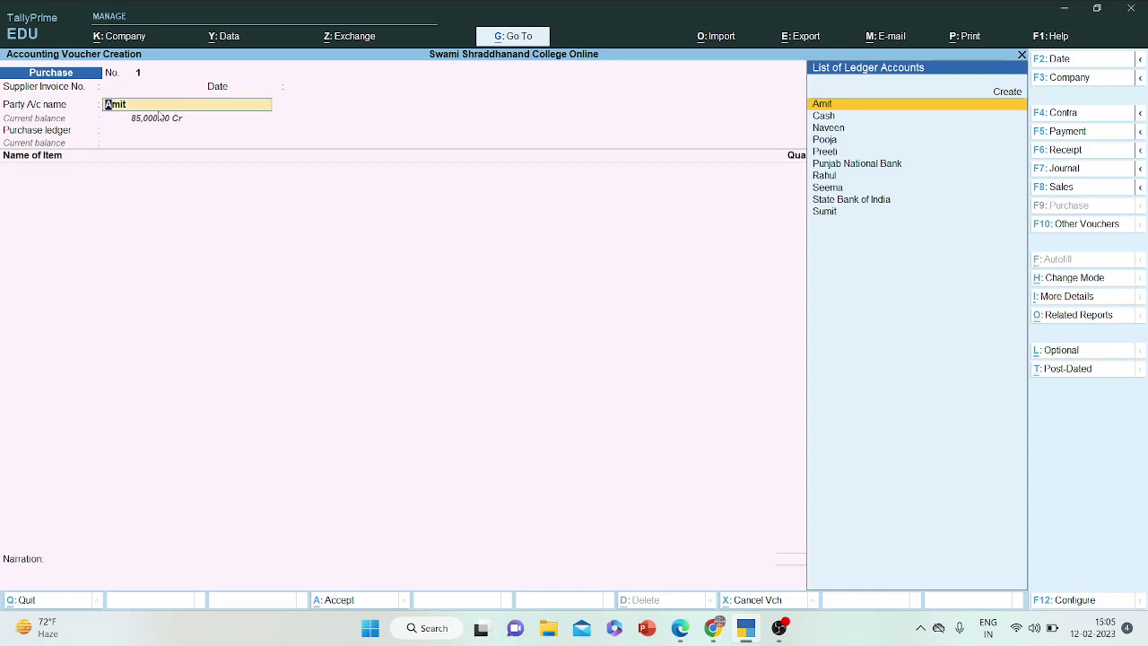
{"action": "key", "text": "ctrl+Return"}
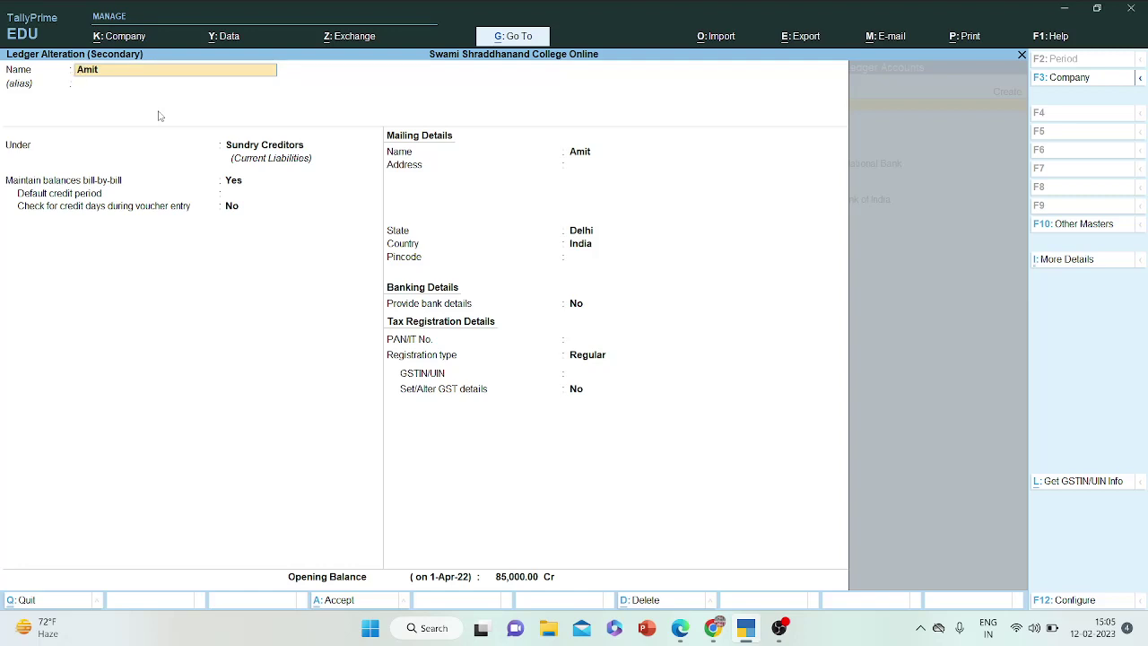
{"action": "key", "text": "Return"}
{"action": "key", "text": "Return"}
{"action": "key", "text": "Return"}
{"action": "key", "text": "Return"}
{"action": "key", "text": "Return"}
{"action": "key", "text": "Return"}
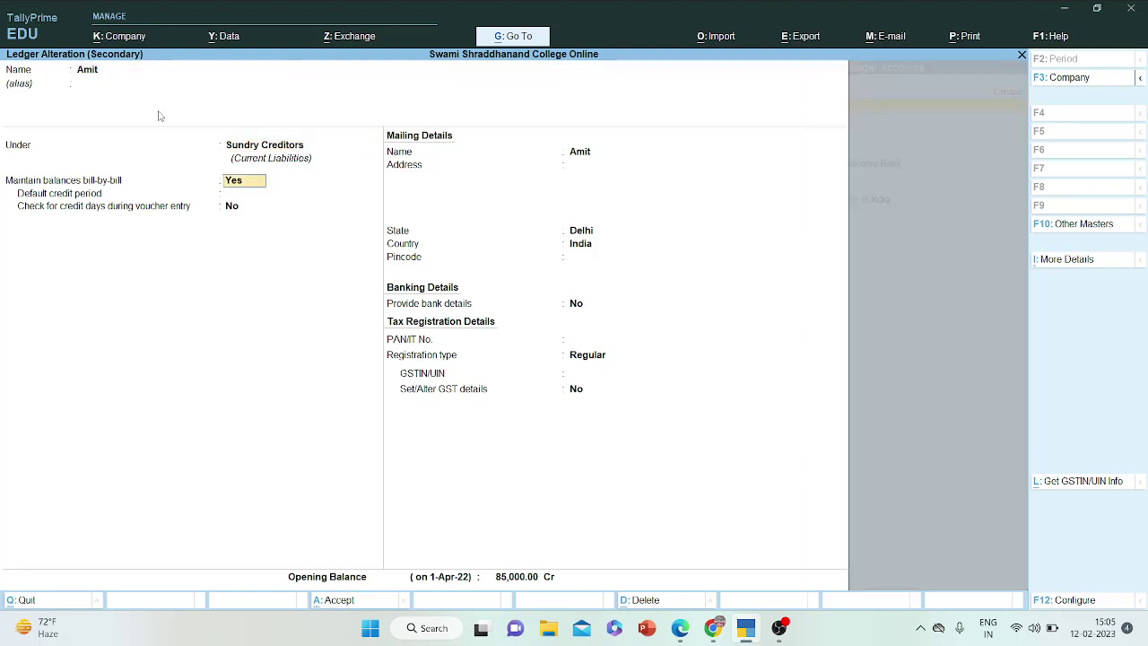
{"action": "key", "text": "Return"}
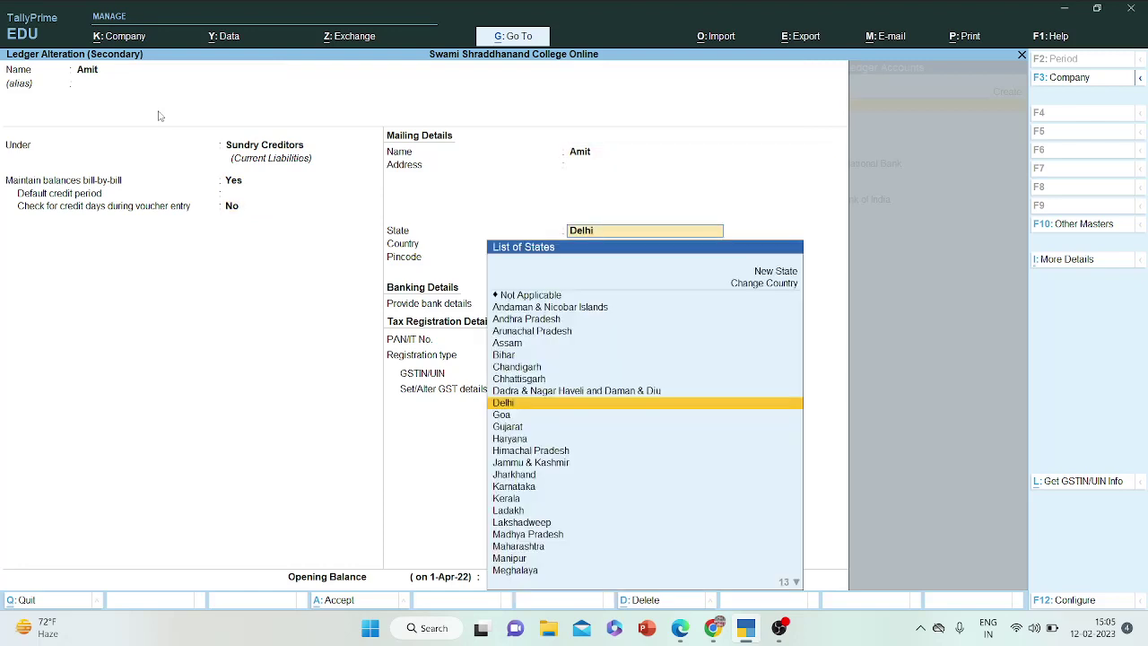
{"action": "key", "text": "Return"}
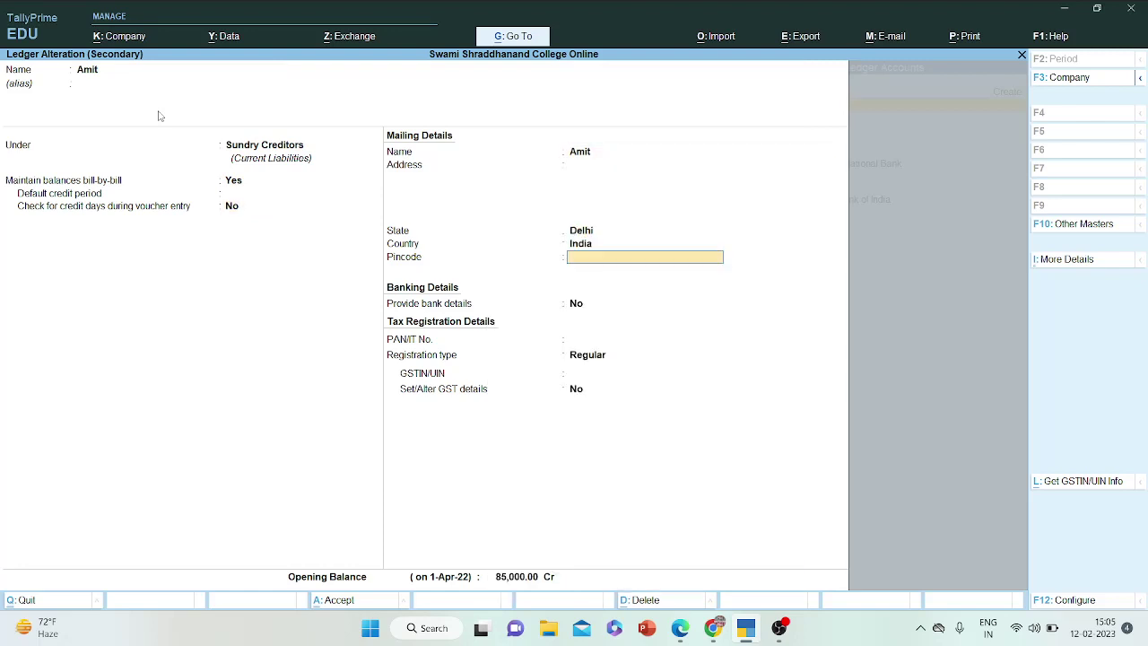
{"action": "key", "text": "Return"}
{"action": "key", "text": "Return"}
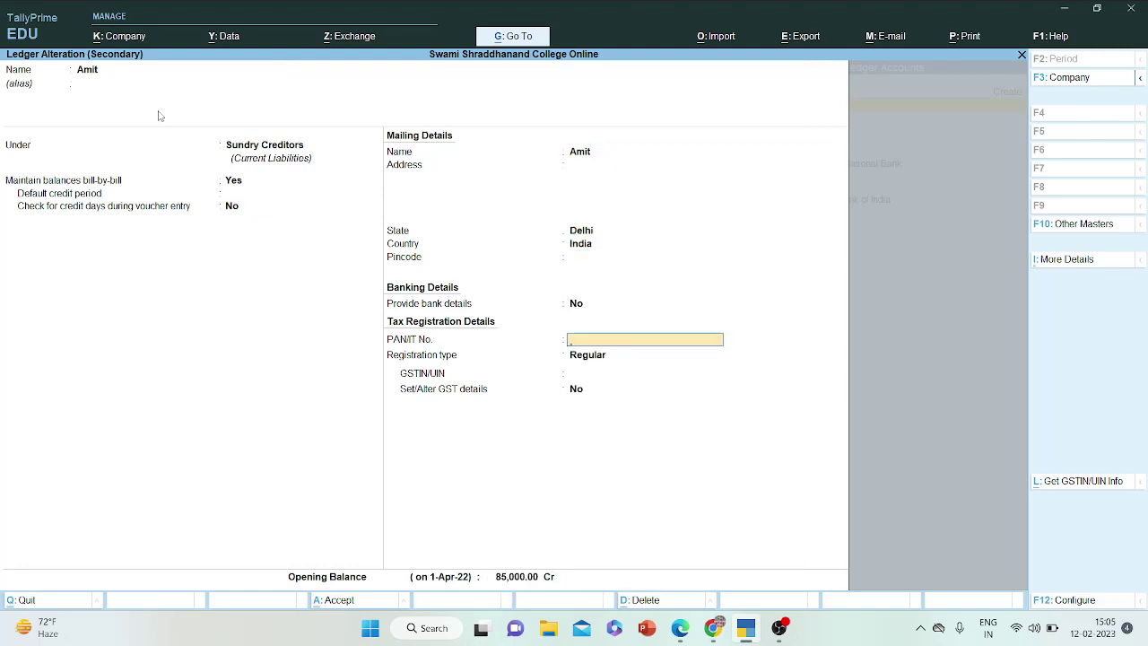
{"action": "key", "text": "Return"}
{"action": "key", "text": "Return"}
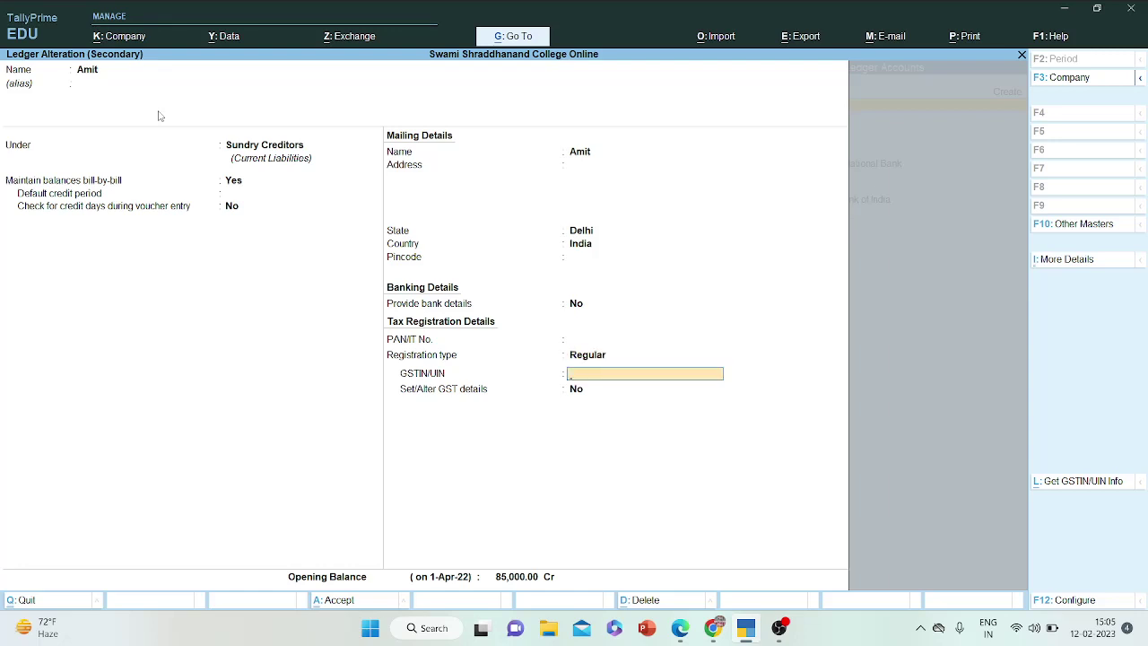
- Enter a sample Delhi GSTIN/UIN in the supplier's tax registration details and keep Set/Alter GST details at No
{"action": "type", "text": "0"}
{"action": "type", "text": "7DFFGFGFGFDDS"}
{"action": "type", "text": "4"}
{"action": "key", "text": "BackSpace"}
{"action": "key", "text": "BackSpace"}
{"action": "type", "text": "5Z"}
{"action": "key", "text": "Return"}
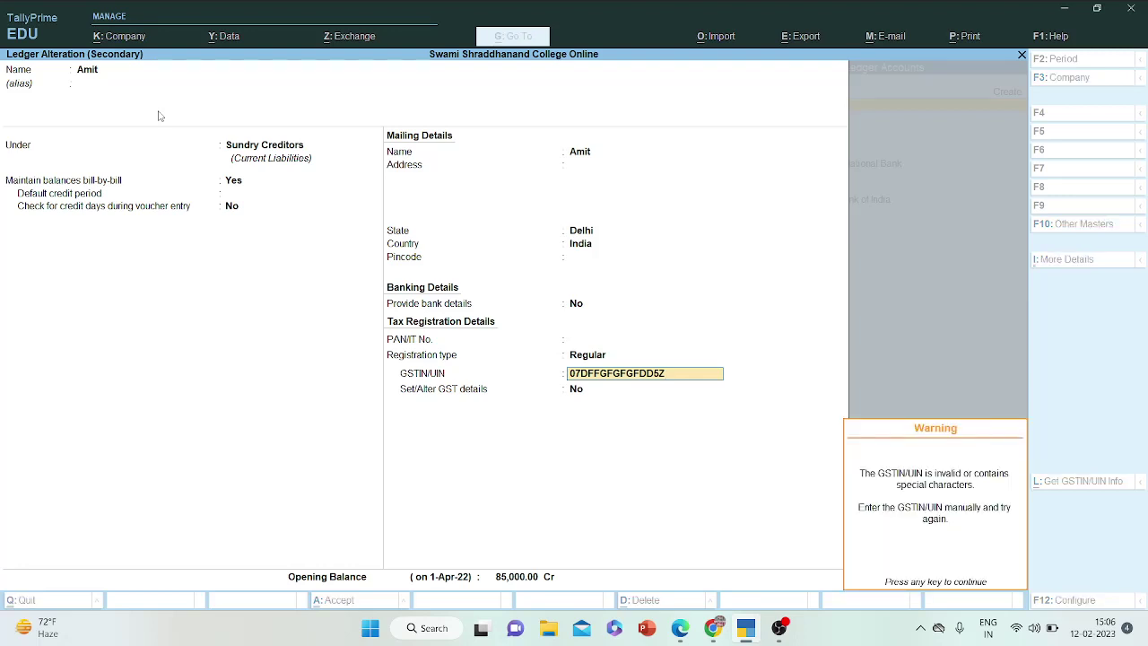
{"action": "key", "text": "Return"}
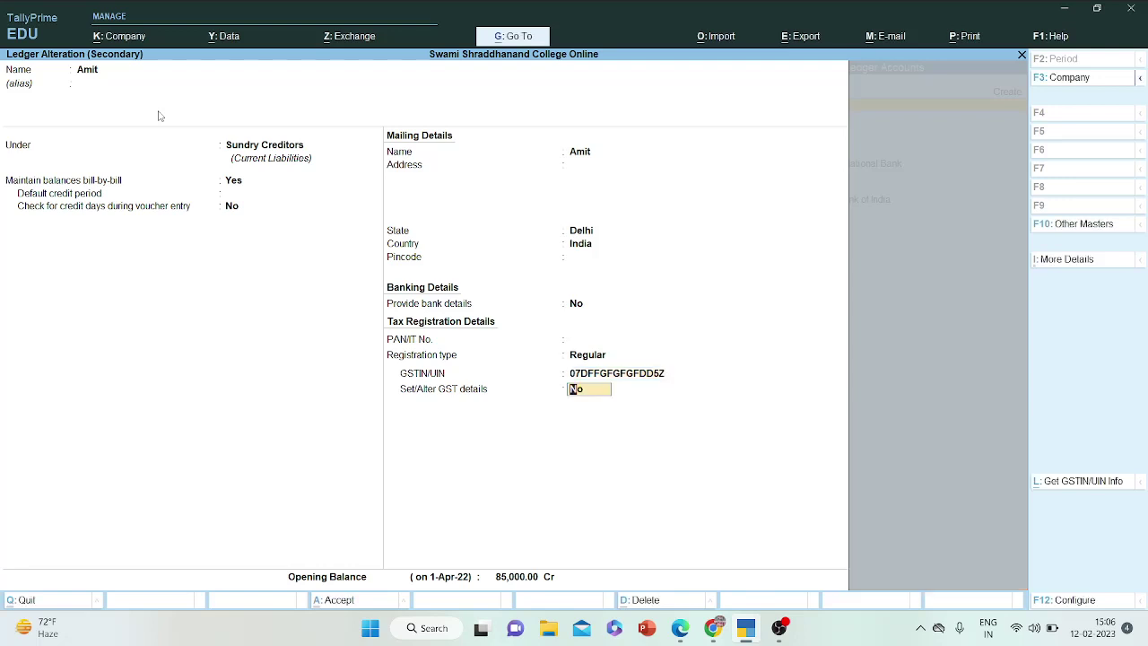
{"action": "key", "text": "Return"}
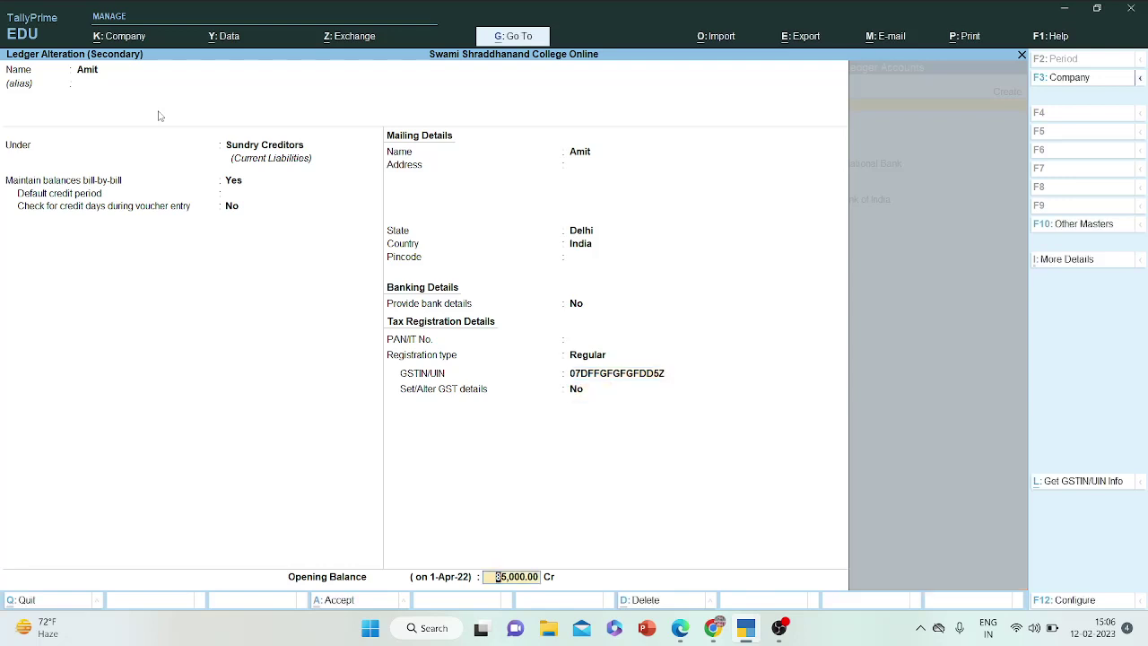
- Keep the supplier's credit opening balance and its bill-wise breakup as they are, and save the altered ledger
{"action": "key", "text": "Return"}
{"action": "key", "text": "Return"}
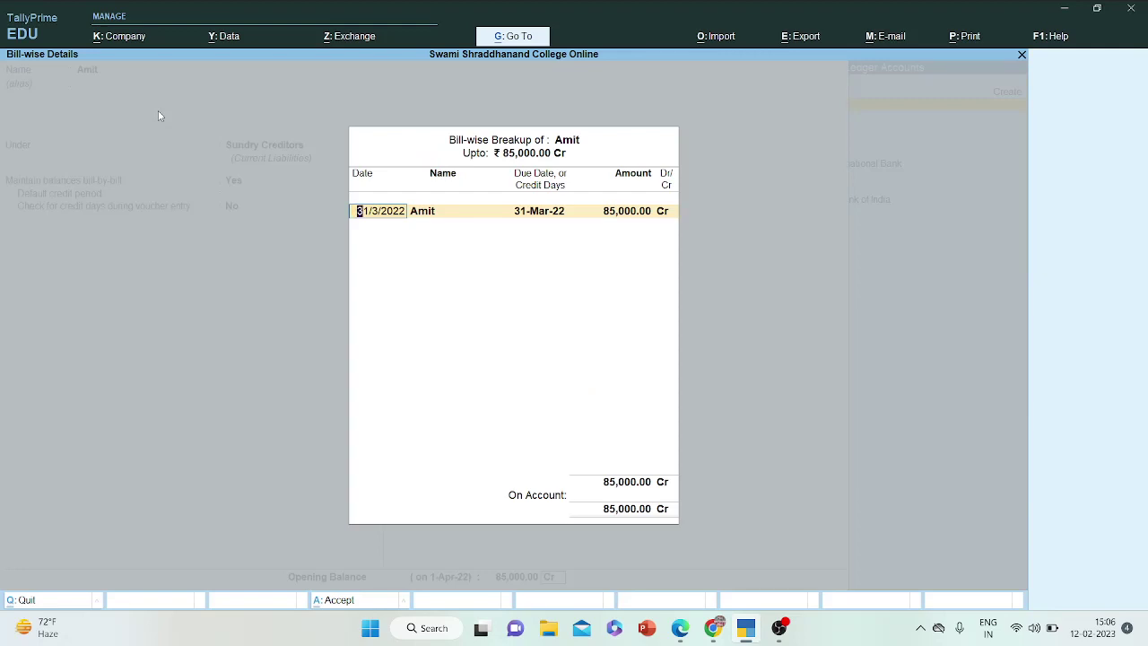
{"action": "key", "text": "Return"}
{"action": "key", "text": "Return"}
{"action": "key", "text": "Return"}
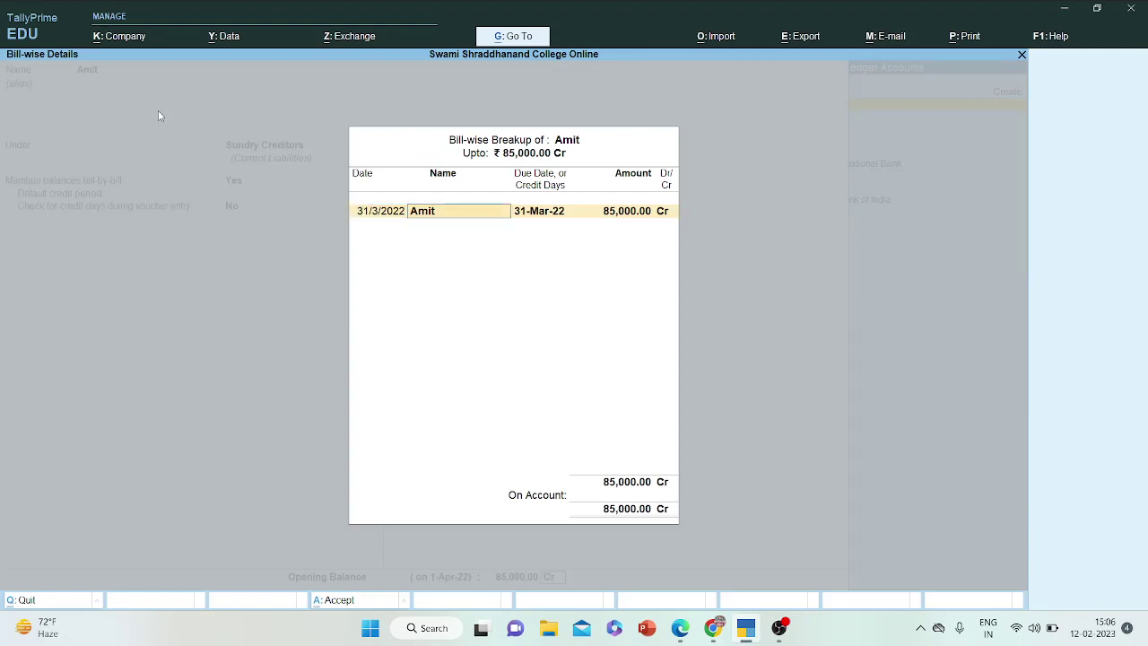
{"action": "key", "text": "Return"}
{"action": "key", "text": "Return"}
{"action": "key", "text": "Return"}
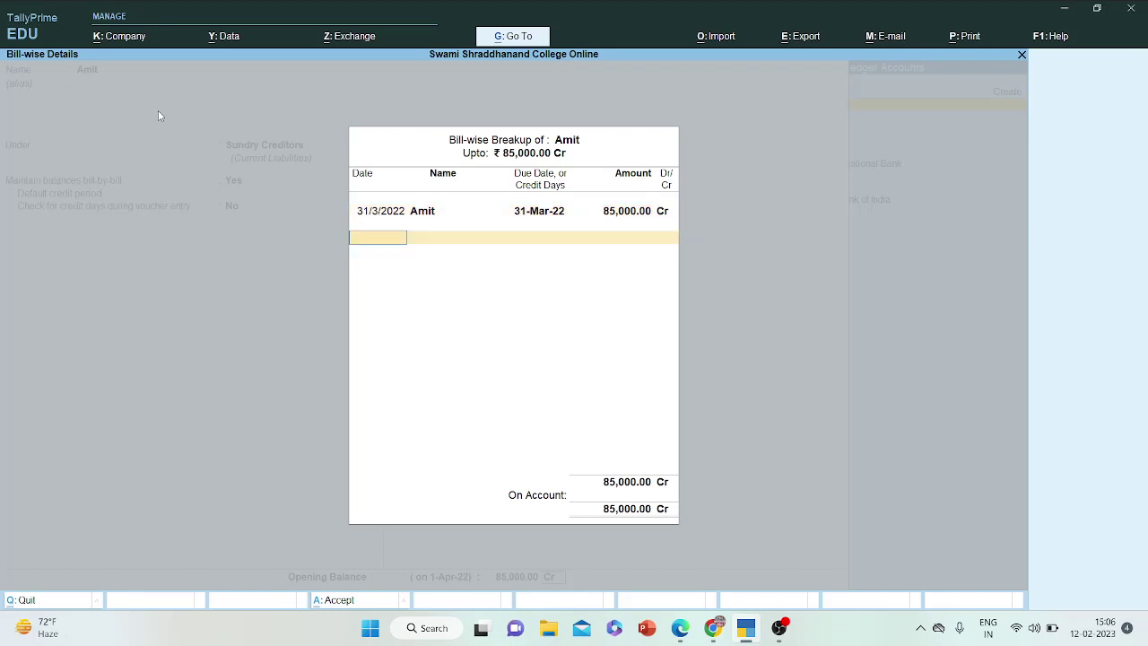
{"action": "key", "text": "Return"}
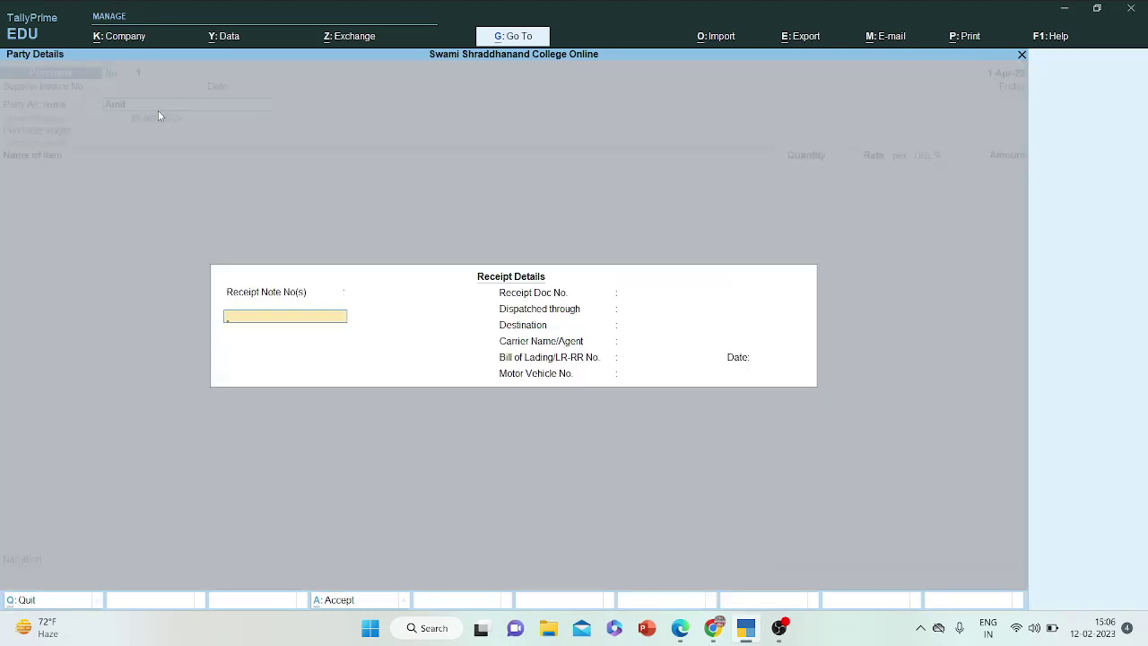
- Leave the voucher's receipt details blank and accept the supplier's party details without changes
{"action": "key", "text": "Return"}
{"action": "key", "text": "Return"}
{"action": "key", "text": "Return"}
{"action": "key", "text": "Return"}
{"action": "key", "text": "Return"}
{"action": "key", "text": "Return"}
{"action": "key", "text": "Return"}
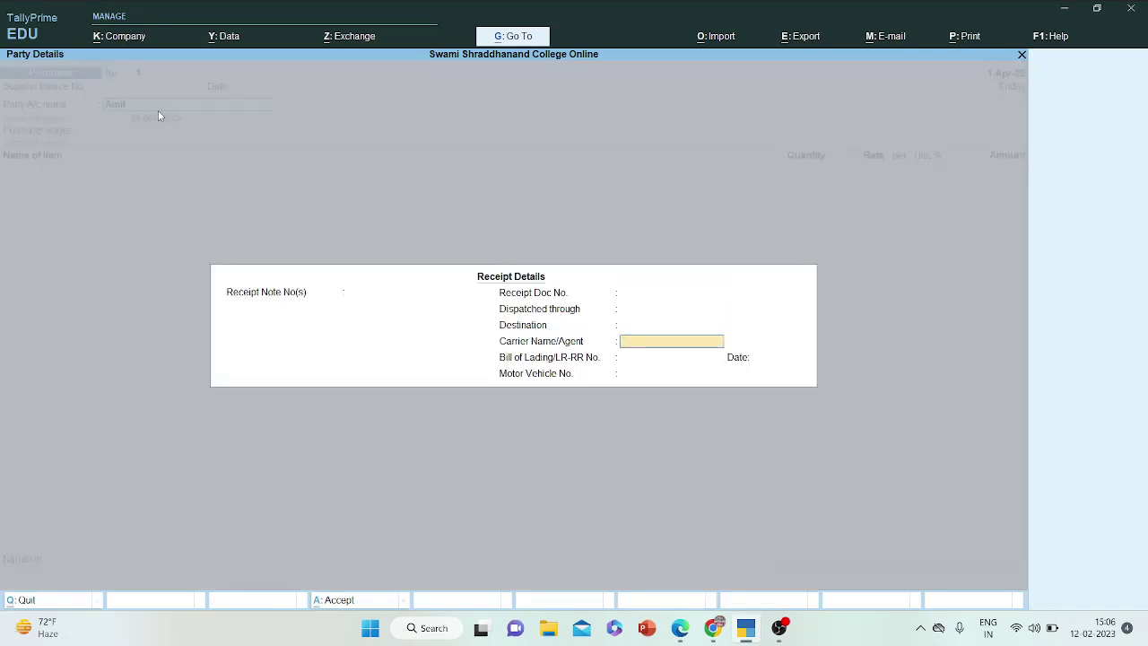
{"action": "key", "text": "Return"}
{"action": "key", "text": "Return"}
{"action": "key", "text": "Return"}
{"action": "key", "text": "Return"}
{"action": "key", "text": "Return"}
{"action": "key", "text": "Return"}
{"action": "key", "text": "Return"}
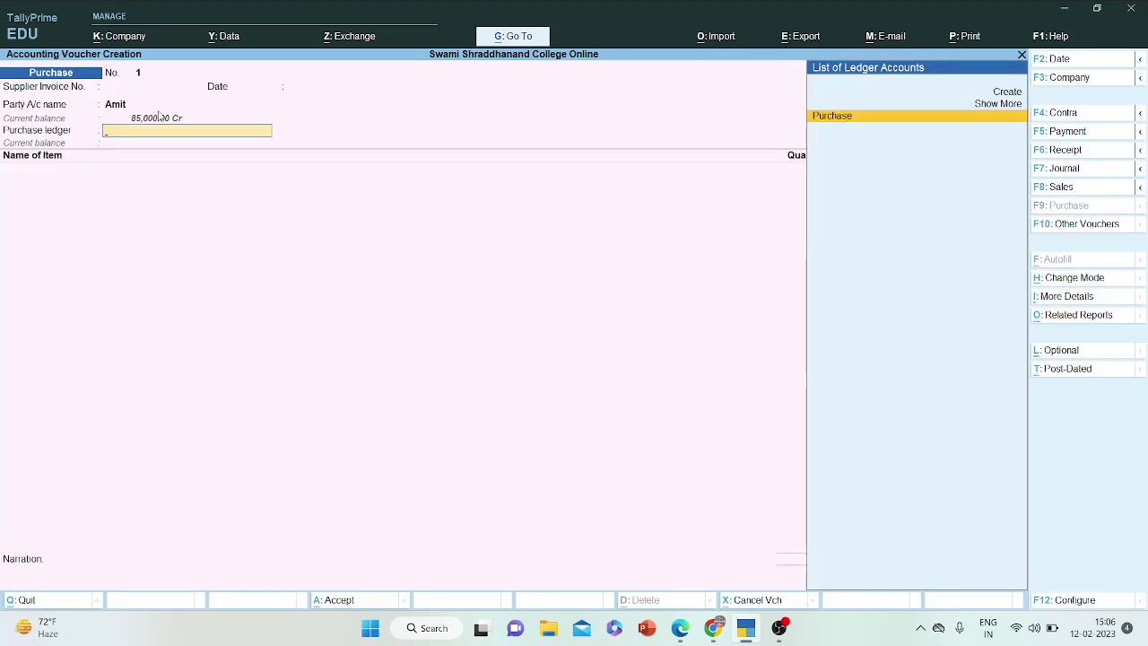
- Set the purchase ledger to Purchase, then check transaction 1 in the exercise PDF and choose Lamps as the stock item
{"action": "type", "text": "Pu"}
{"action": "key", "text": "Return"}
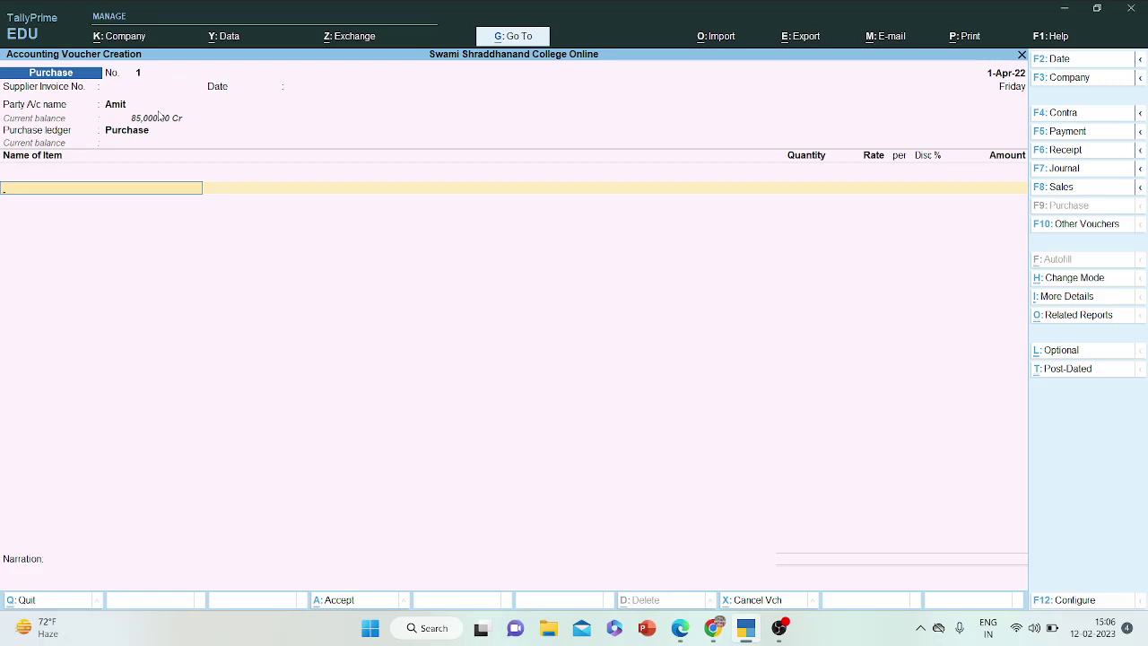
{"action": "left_click", "coordinate": [691, 640]}
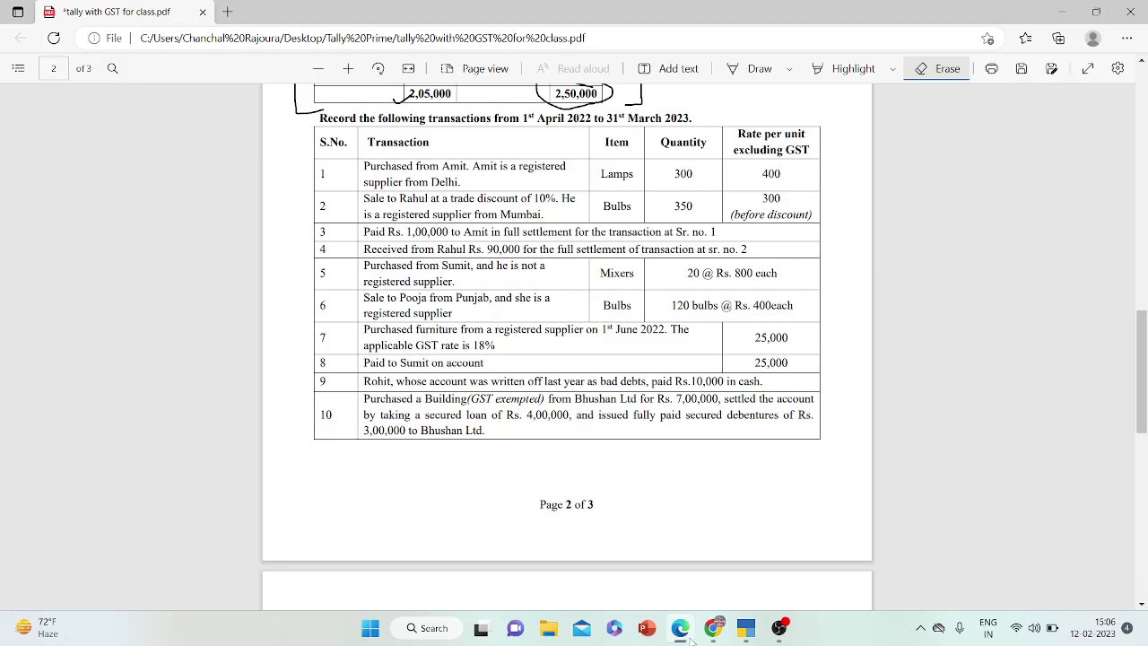
{"action": "left_click", "coordinate": [690, 640]}
{"action": "type", "text": "L"}
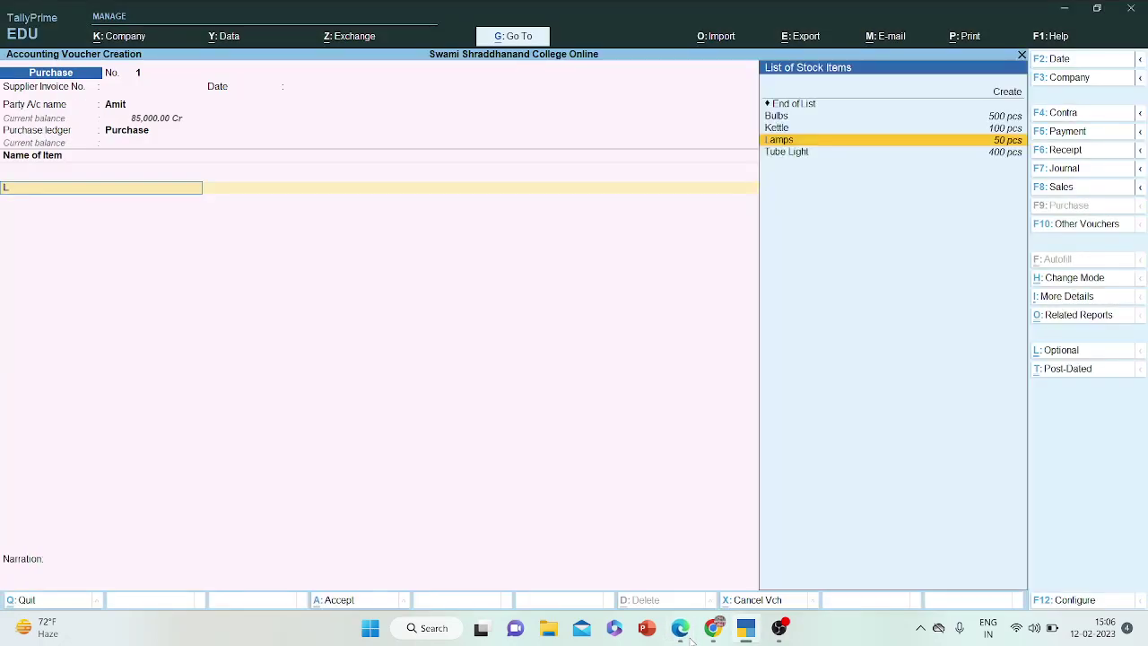
{"action": "key", "text": "Return"}
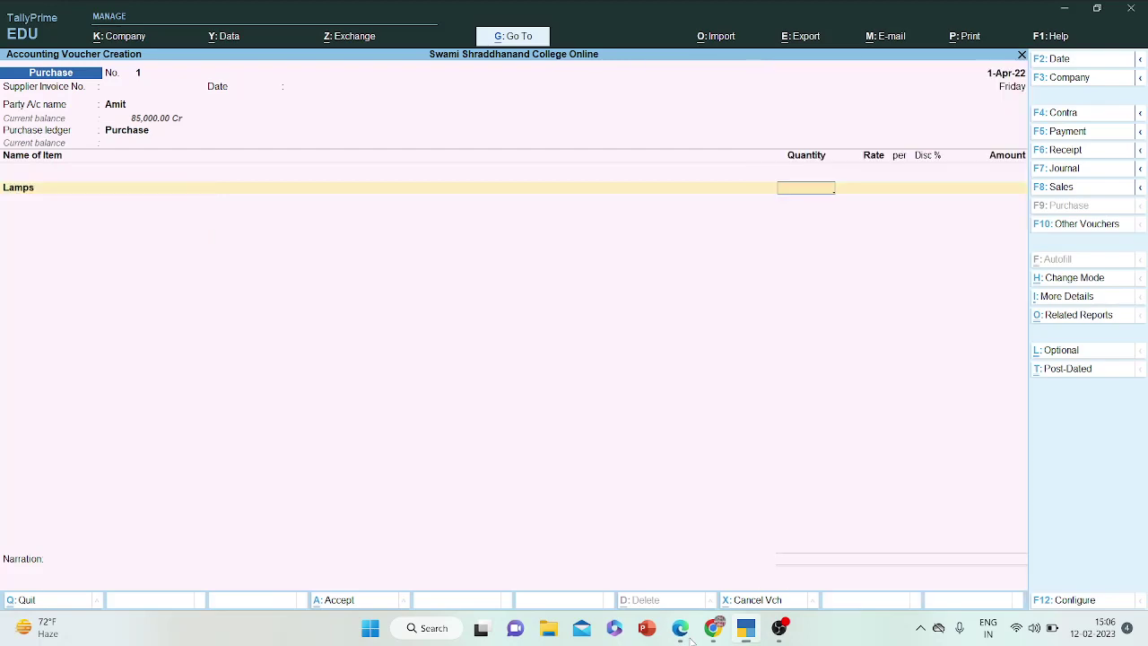
- Enter a quantity of 300 pcs at a rate of 400 per piece without discount for the lamps and end the item list
{"action": "left_click", "coordinate": [690, 639]}
{"action": "left_click", "coordinate": [691, 640]}
{"action": "type", "text": "300"}
{"action": "key", "text": "Return"}
{"action": "type", "text": "400"}
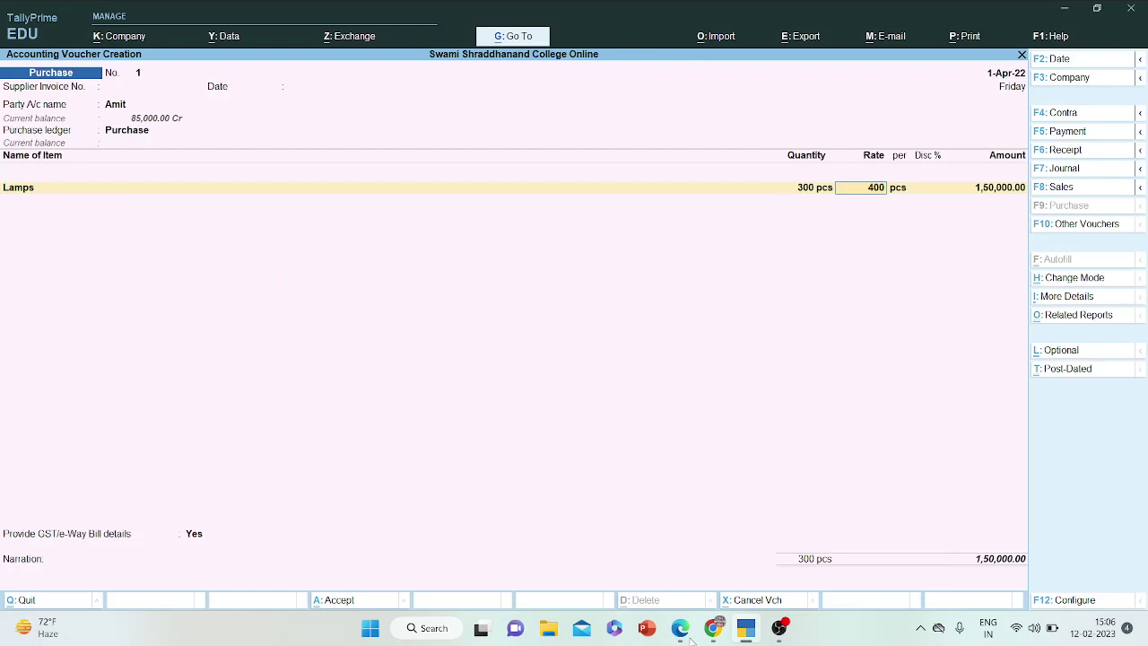
{"action": "key", "text": "Return"}
{"action": "key", "text": "Return"}
{"action": "key", "text": "Return"}
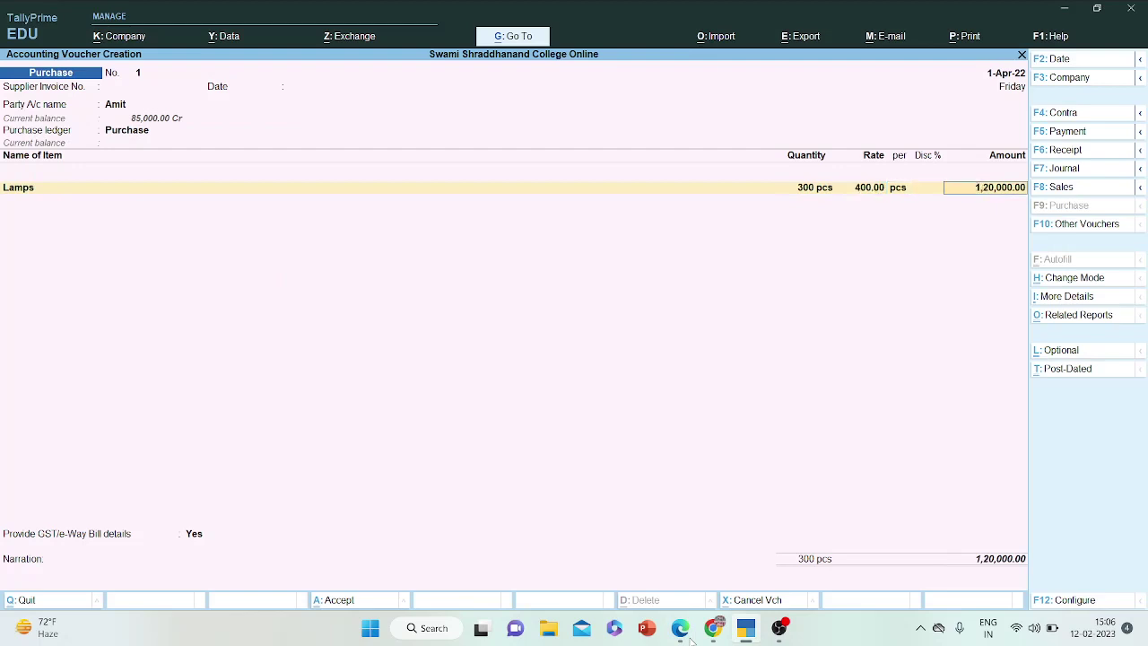
{"action": "key", "text": "Return"}
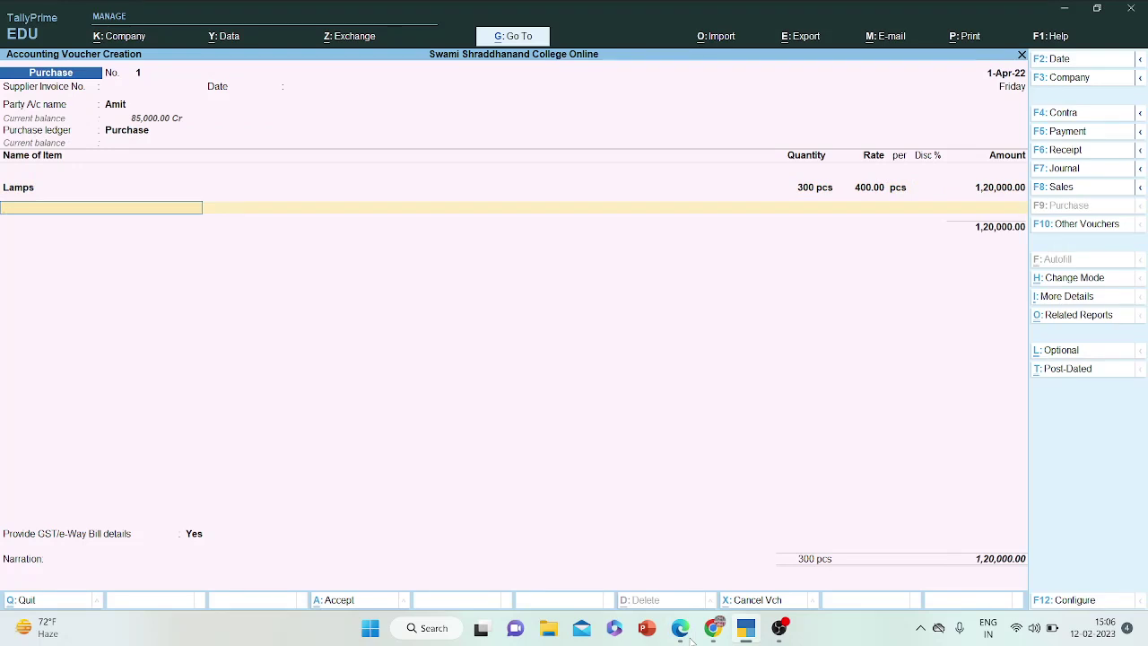
{"action": "key", "text": "Return"}
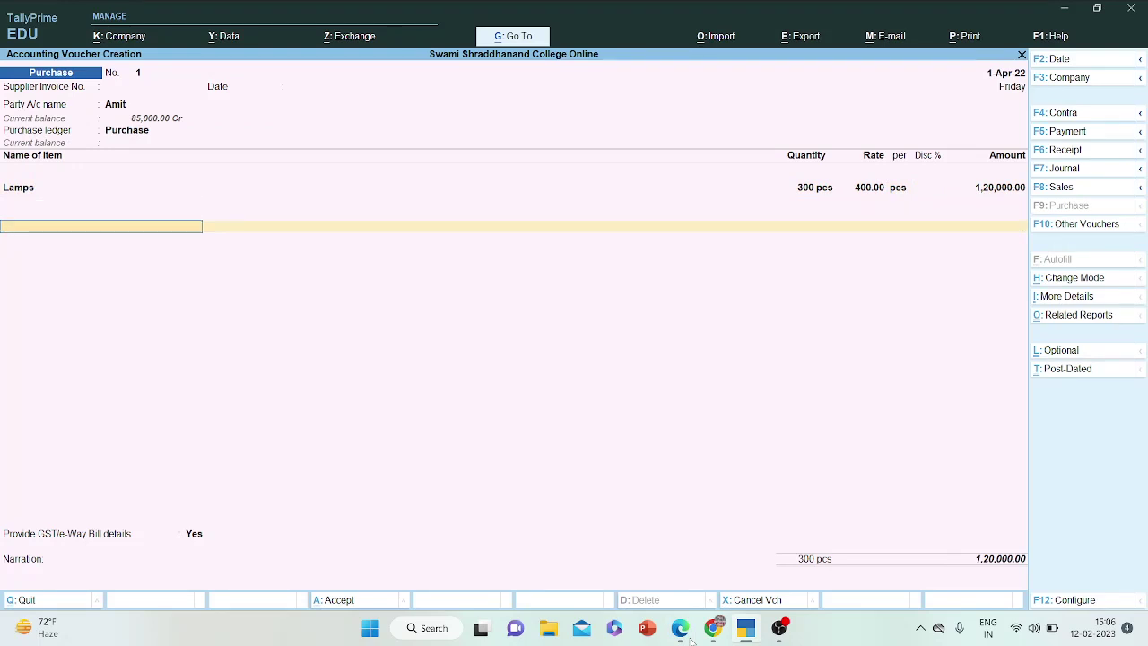
- Add the CGST and SGST ledgers with their calculated amounts below the lamps, and set Provide GST/e-Way Bill details to No
{"action": "type", "text": "Cgs"}
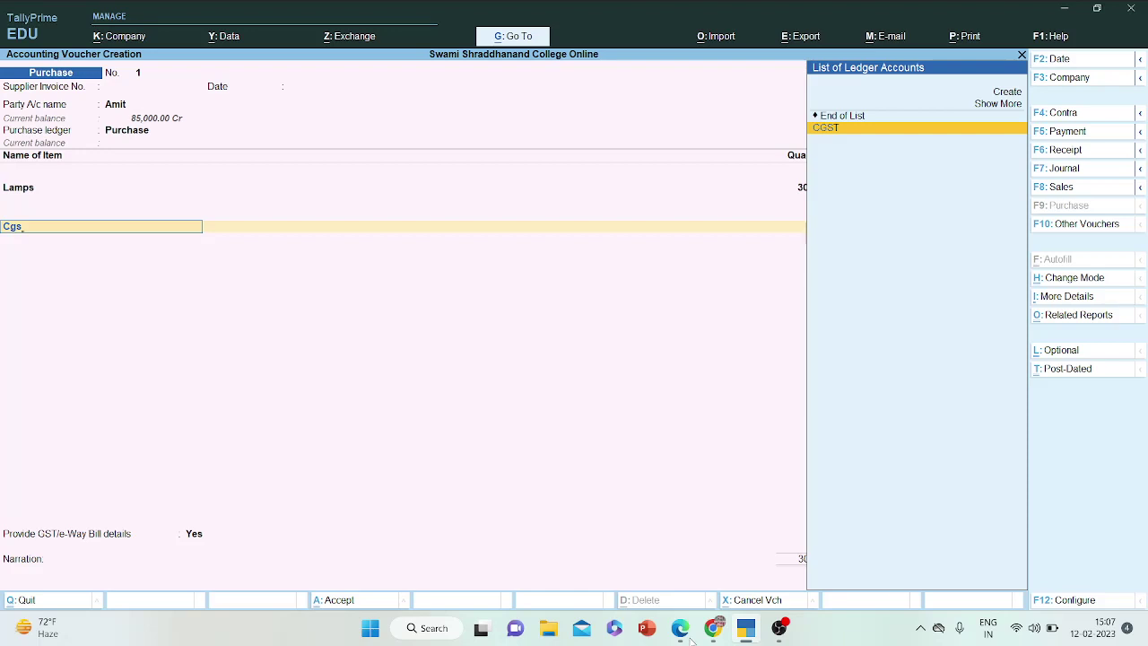
{"action": "key", "text": "Return"}
{"action": "key", "text": "Return"}
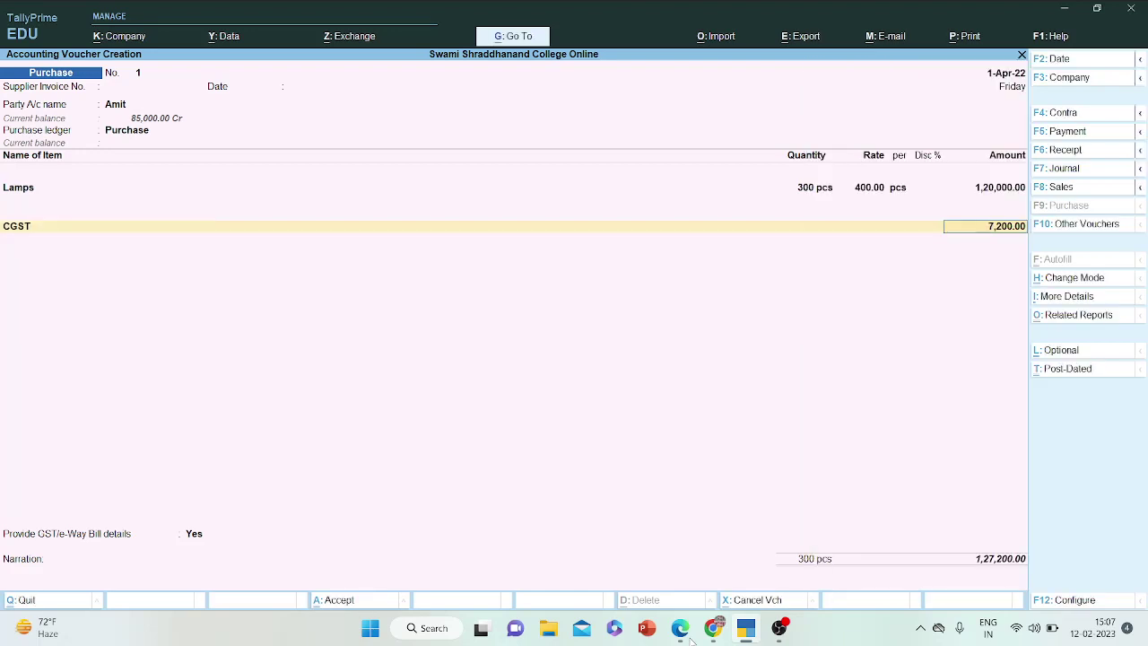
{"action": "key", "text": "Return"}
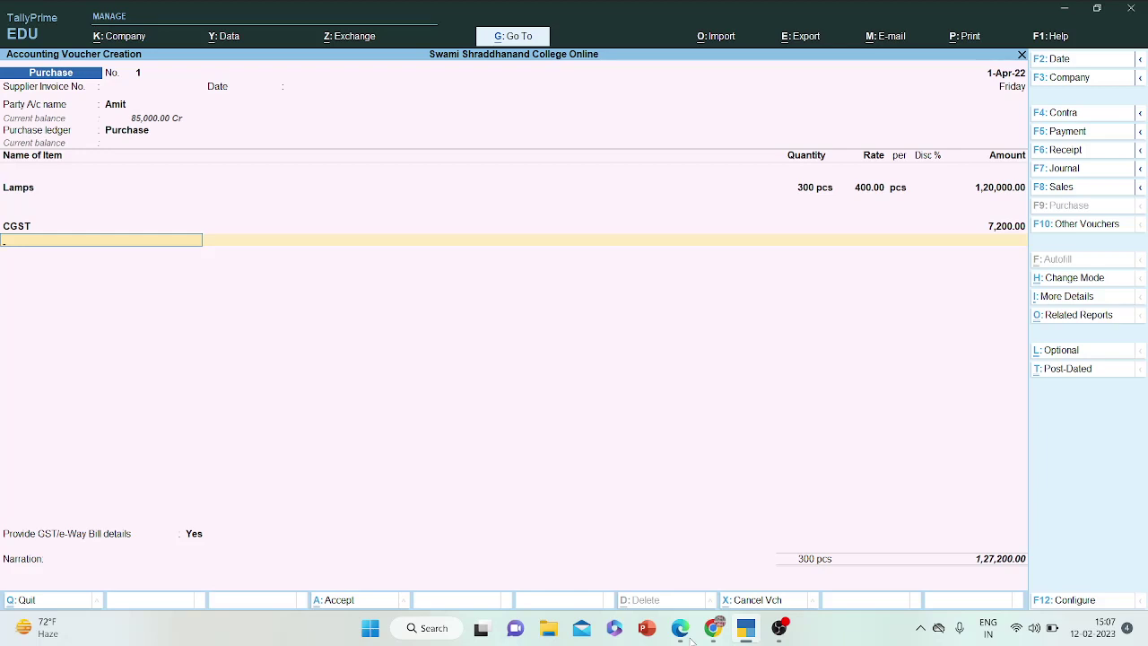
{"action": "type", "text": "Sgst"}
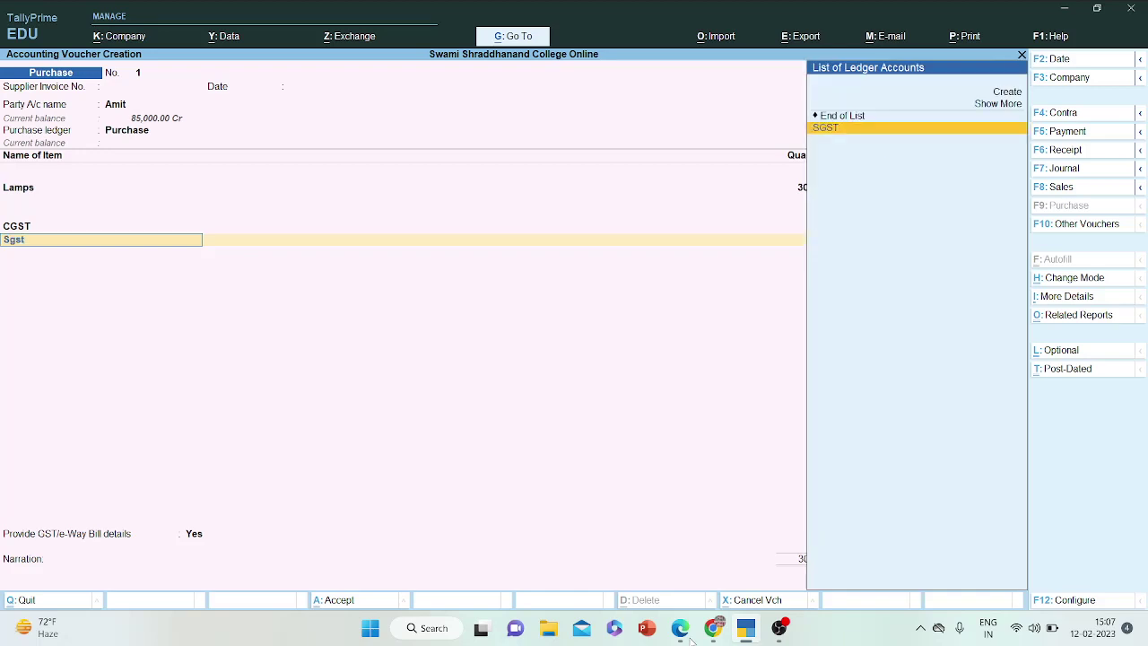
{"action": "key", "text": "Return"}
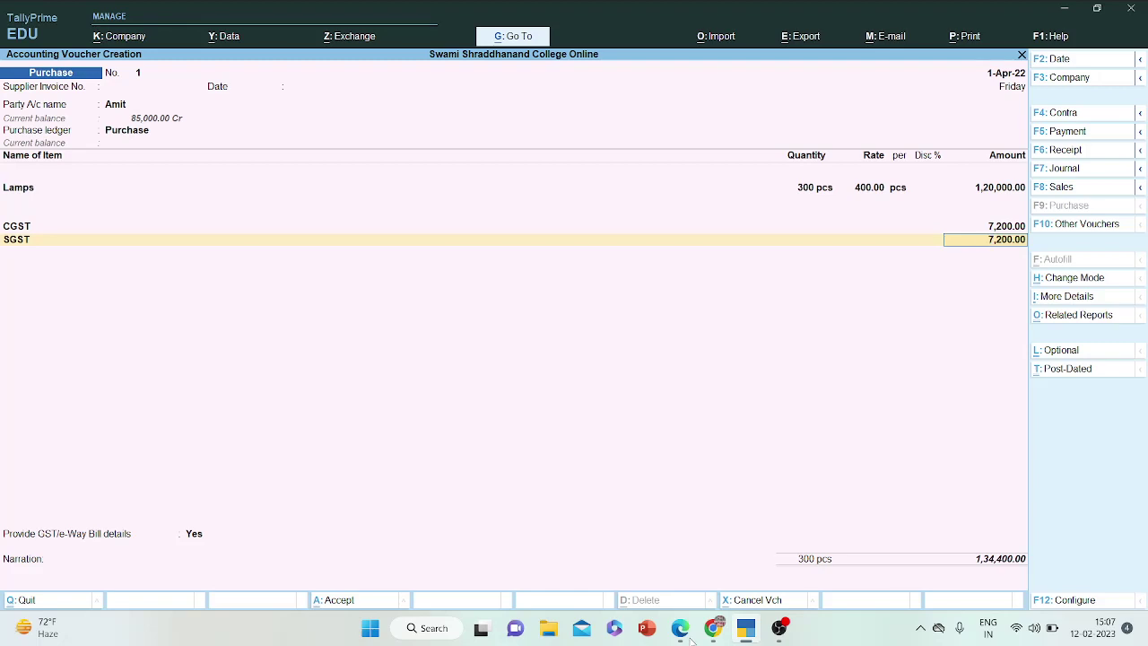
{"action": "key", "text": "Return"}
{"action": "key", "text": "Return"}
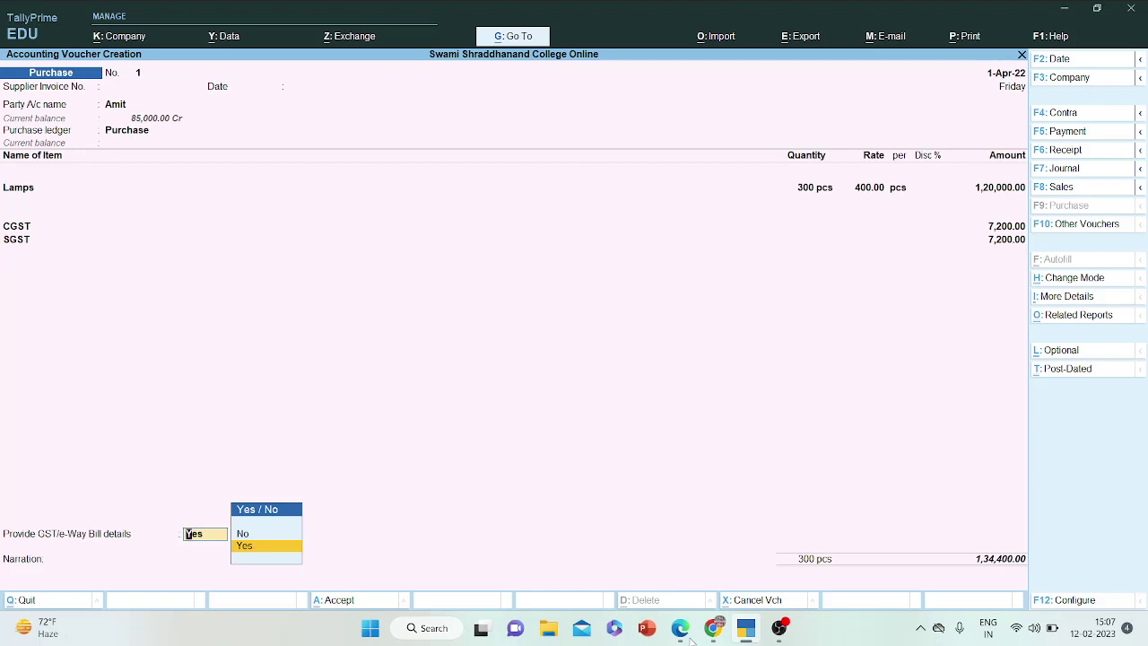
{"action": "key", "text": "Up"}
{"action": "key", "text": "Return"}
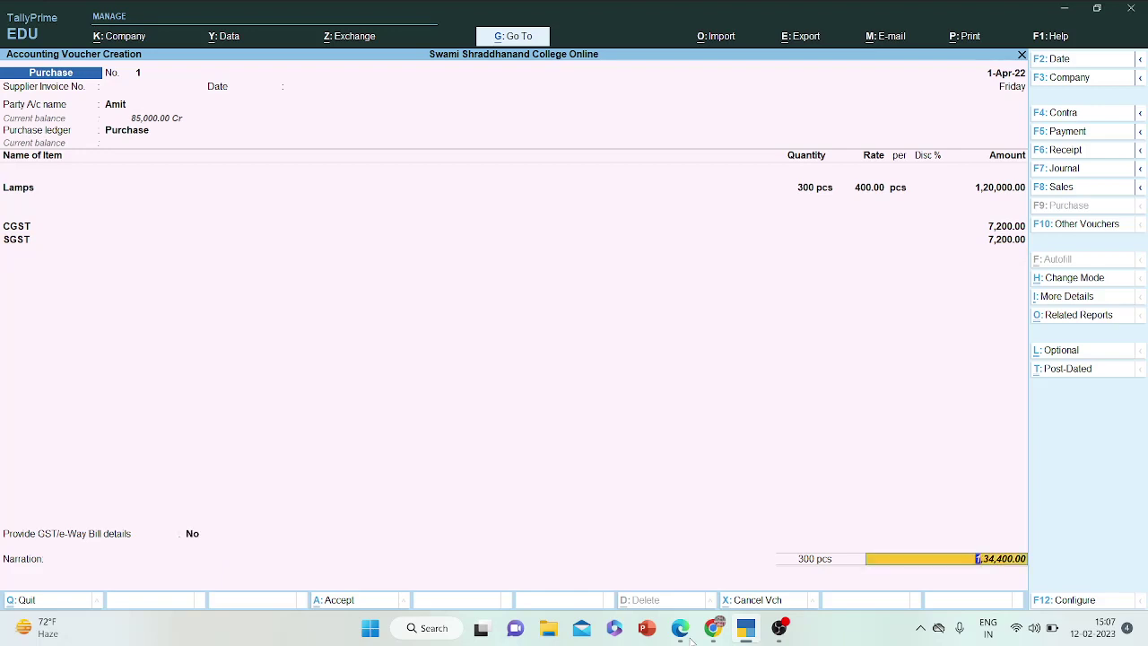
- Allocate the full purchase amount in the supplier's bill-wise details to a New Ref named Transaction 1
{"action": "key", "text": "Return"}
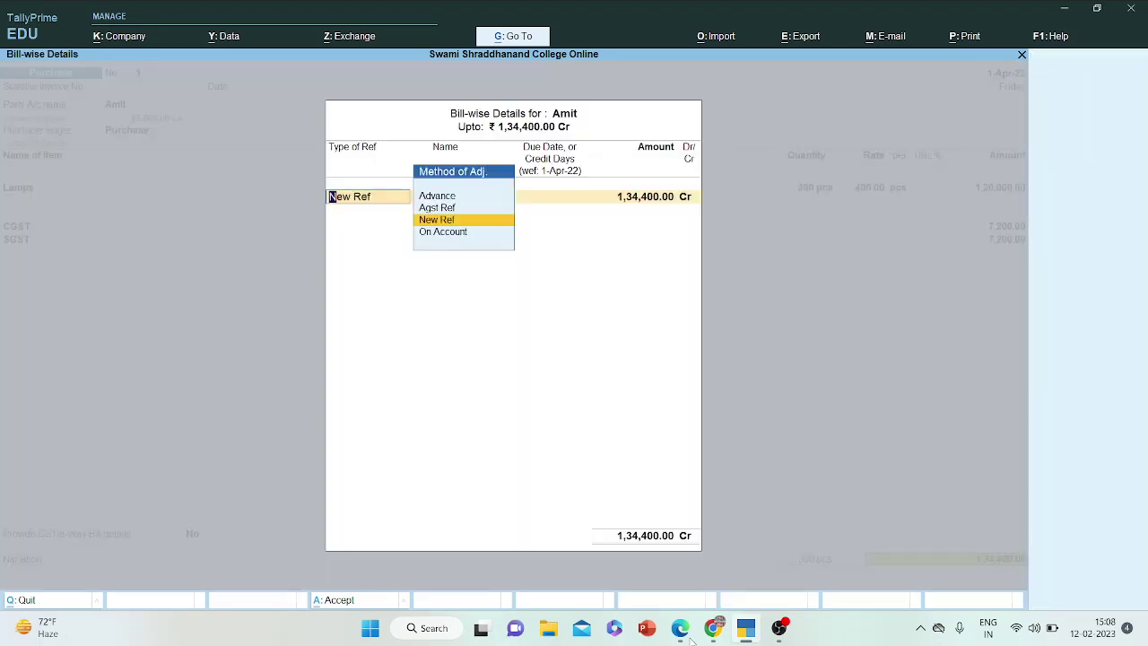
{"action": "key", "text": "Return"}
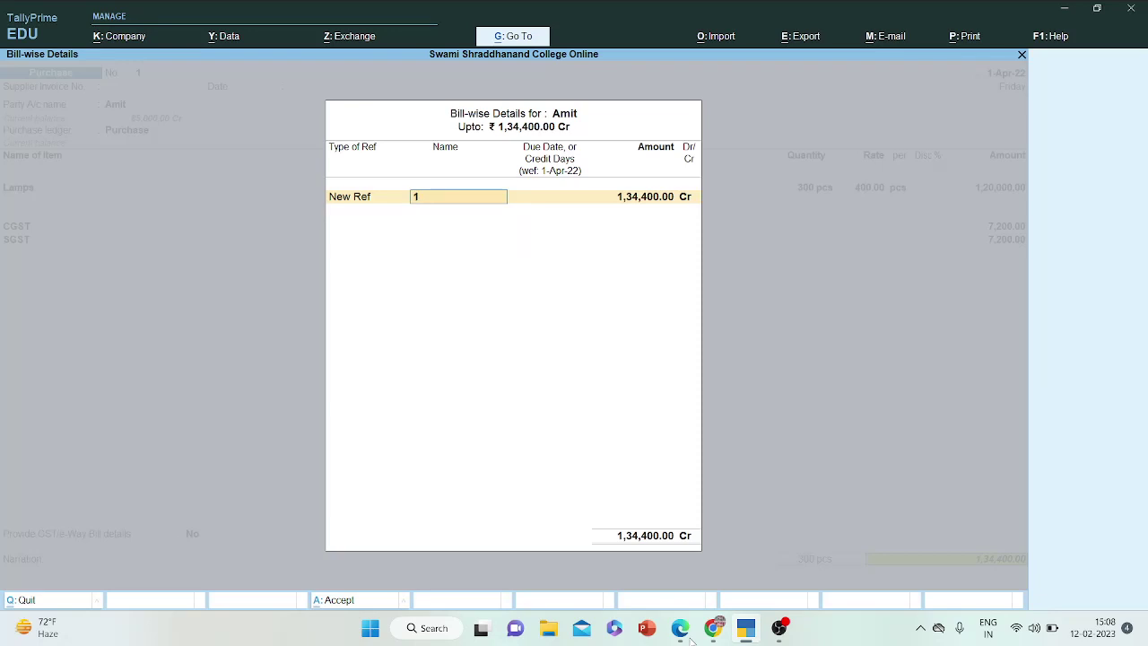
{"action": "type", "text": "Transaction"}
{"action": "key", "text": "Return"}
{"action": "key", "text": "Return"}
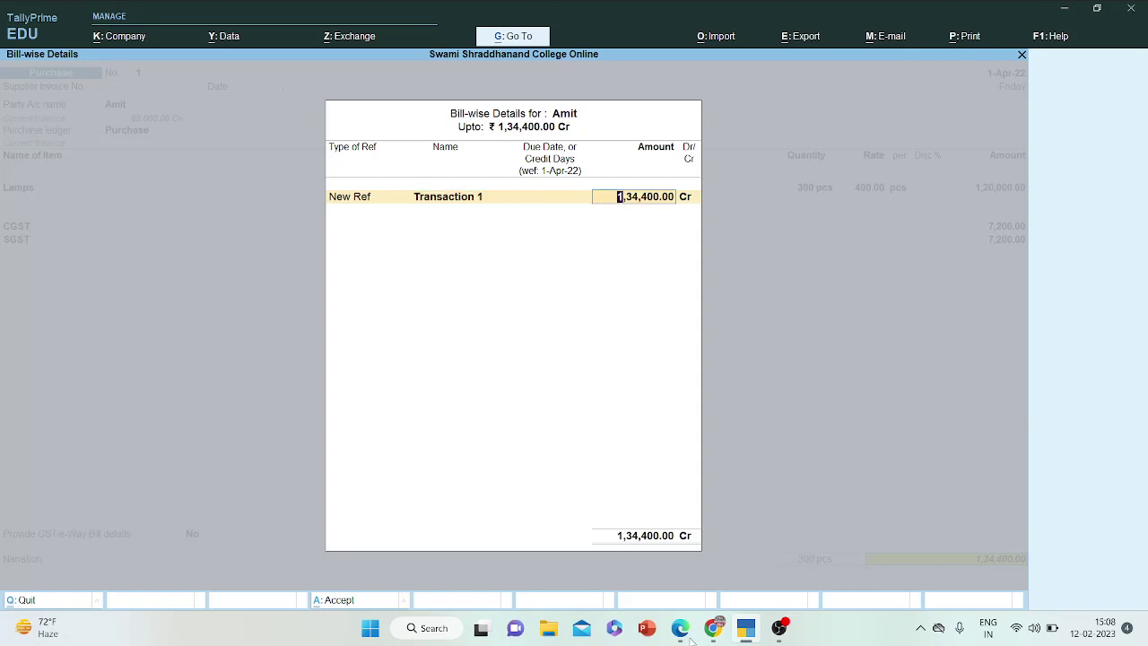
{"action": "key", "text": "Return"}
{"action": "key", "text": "Return"}
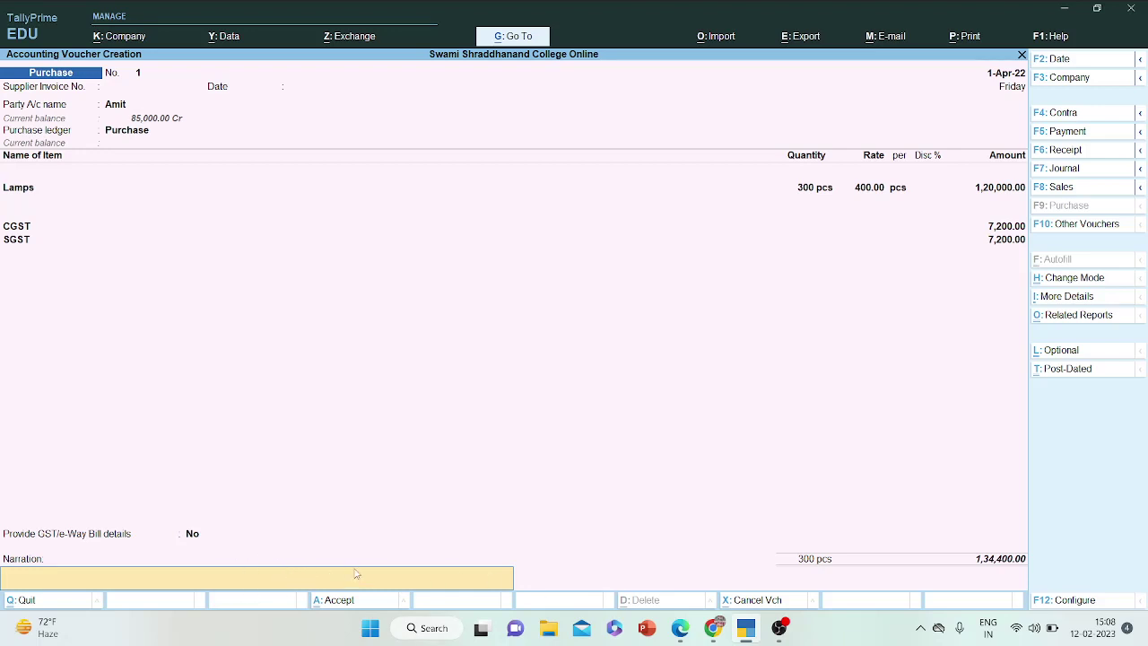
- Enter a narration stating that goods were purchased from the supplier, and save the purchase voucher
{"action": "type", "text": "boing goods purchased from amit"}
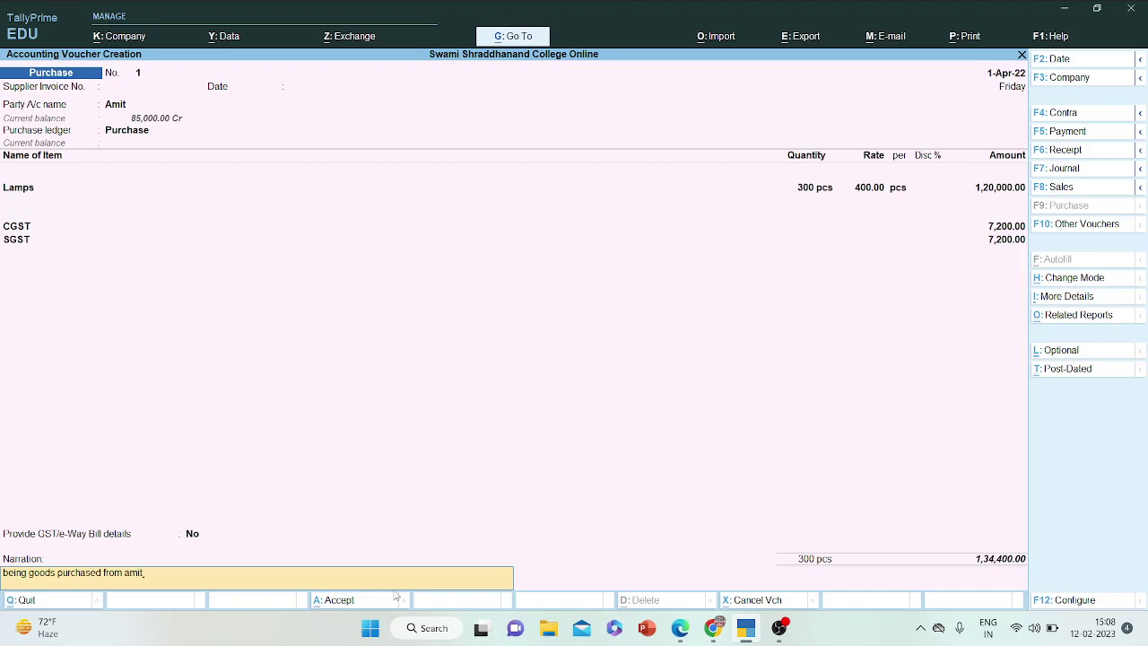
{"action": "key", "text": "Return"}
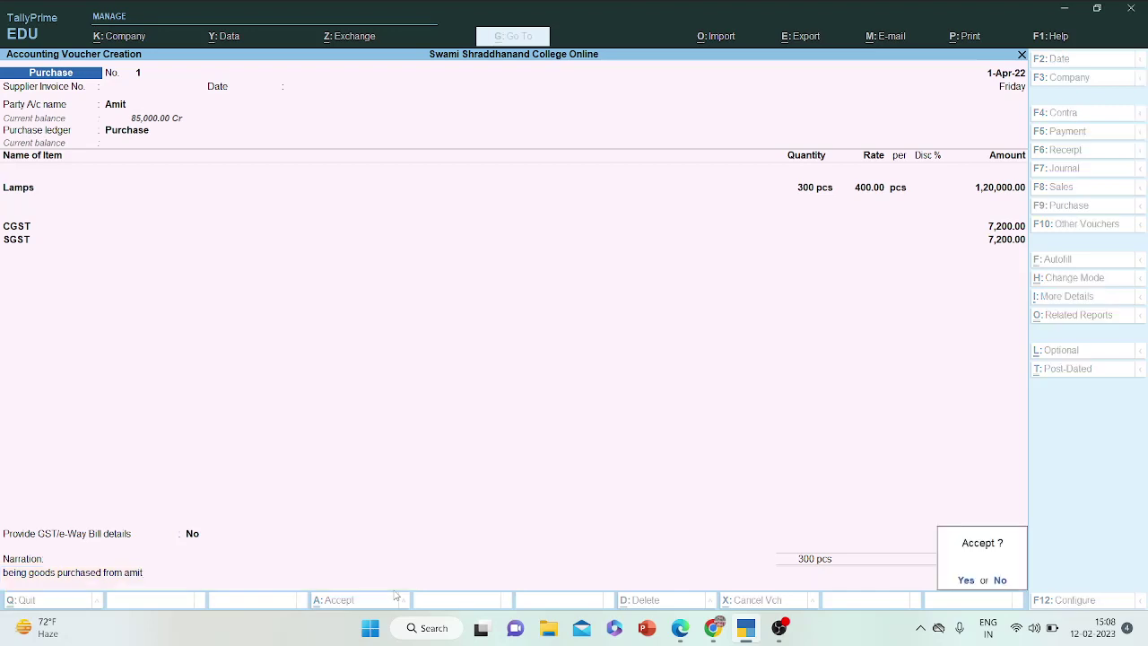
{"action": "key", "text": "y"}
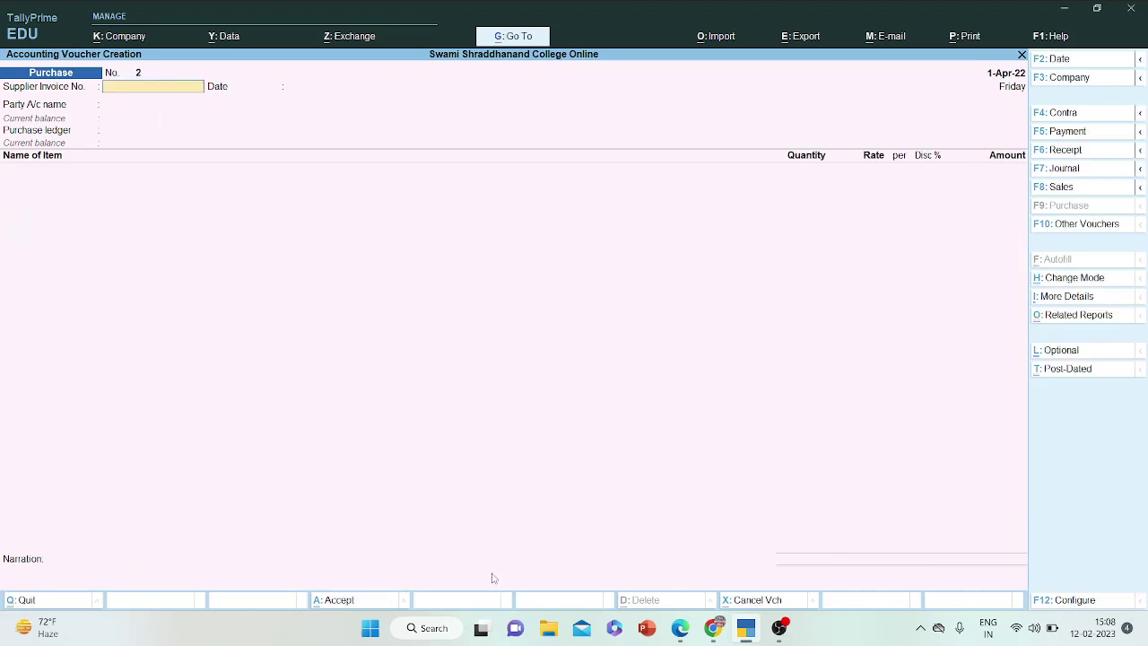
- Read transaction 2 in the exercise PDF, then start a Sales voucher with the Mumbai customer as the party account
{"action": "left_click", "coordinate": [681, 632]}
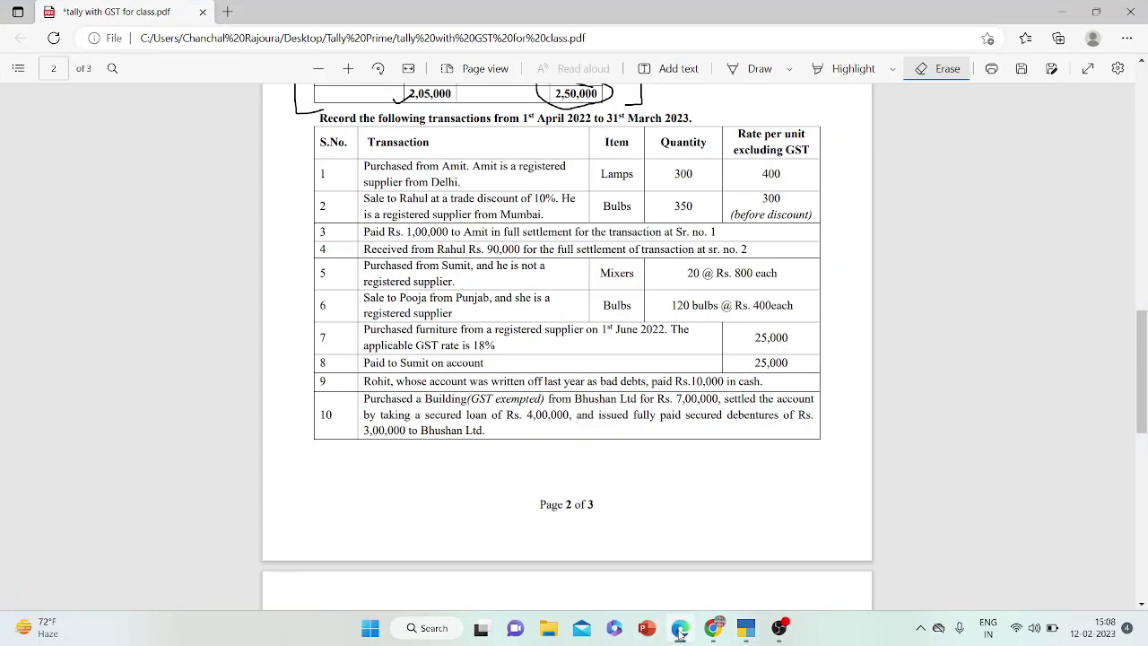
{"action": "key", "text": "Down"}
{"action": "key", "text": "Down"}
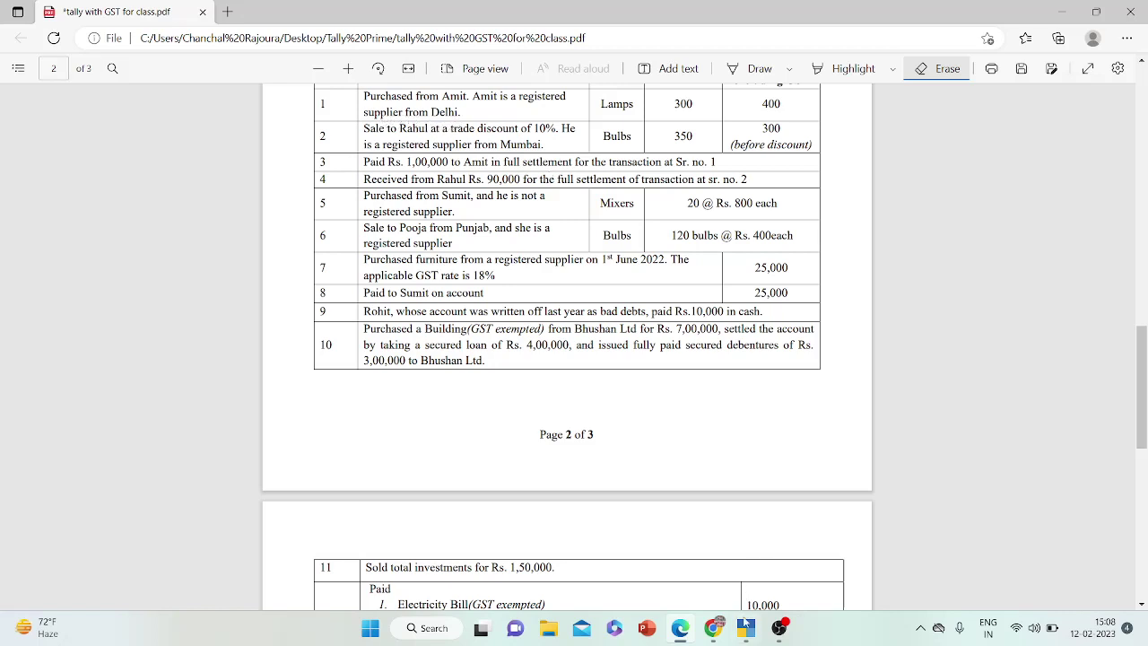
{"action": "left_click", "coordinate": [745, 630]}
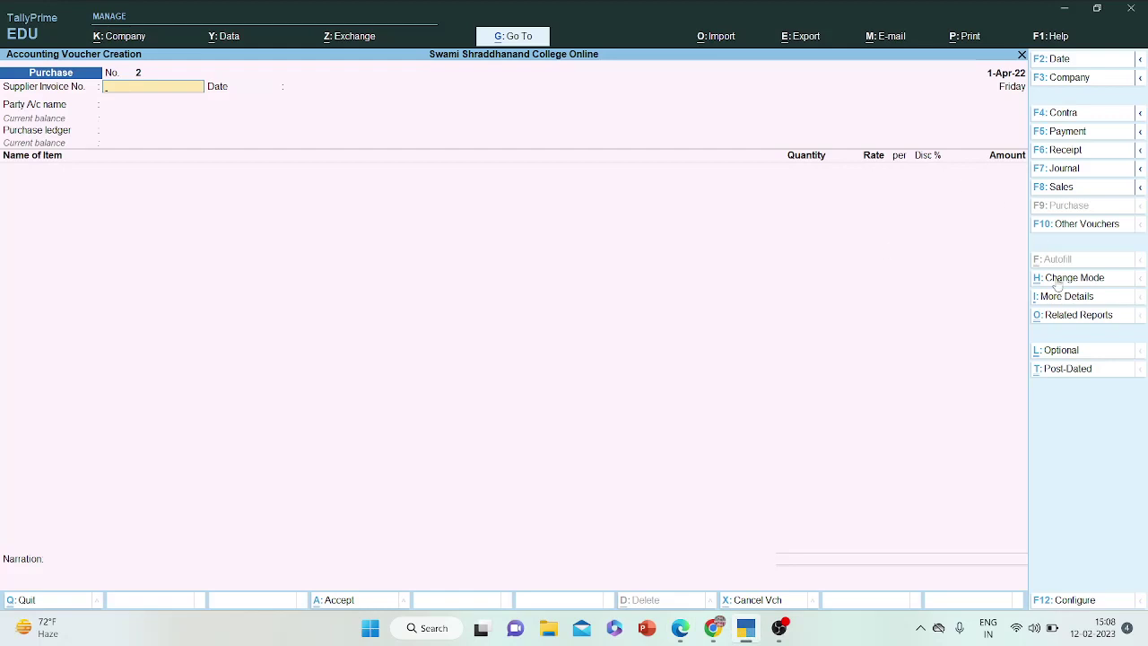
{"action": "left_click", "coordinate": [1059, 190]}
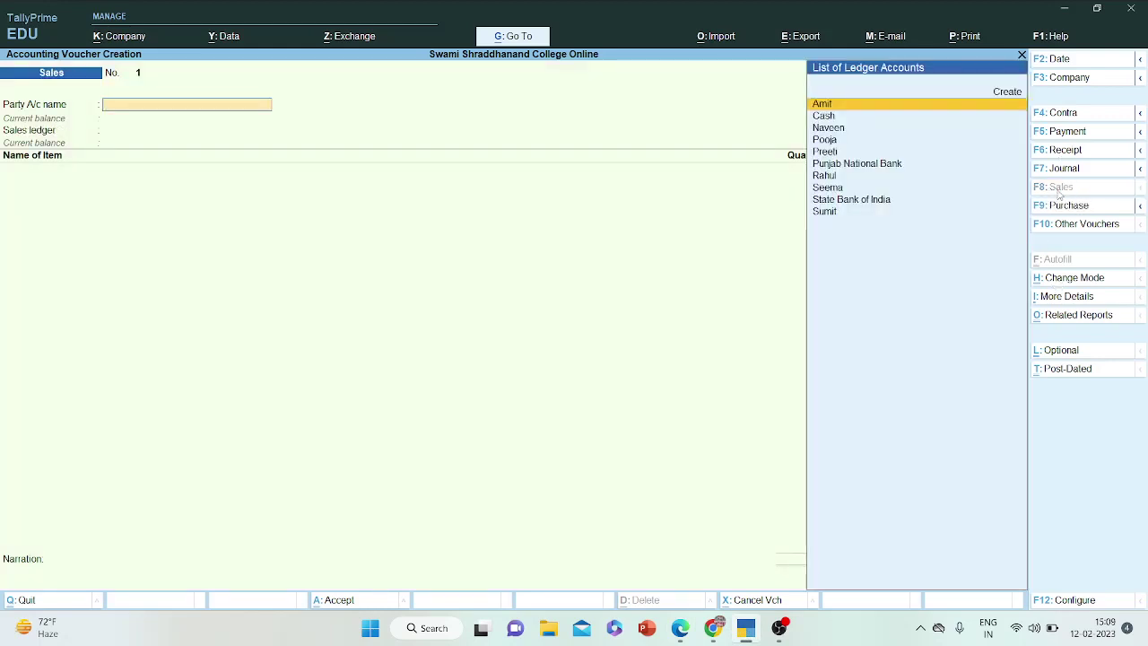
{"action": "type", "text": "Rahul"}
{"action": "key", "text": "Return"}
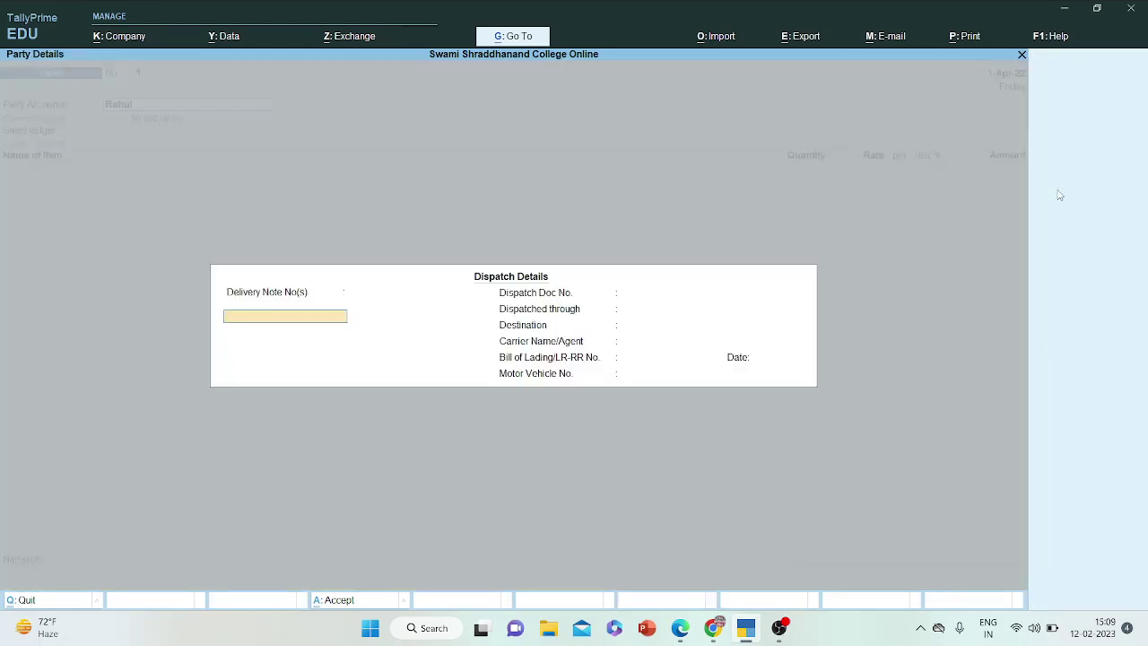
- Leave the dispatch details blank and accept the customer's existing party details with Delhi as the state
{"action": "key", "text": "Return"}
{"action": "key", "text": "Return"}
{"action": "key", "text": "Return"}
{"action": "key", "text": "Return"}
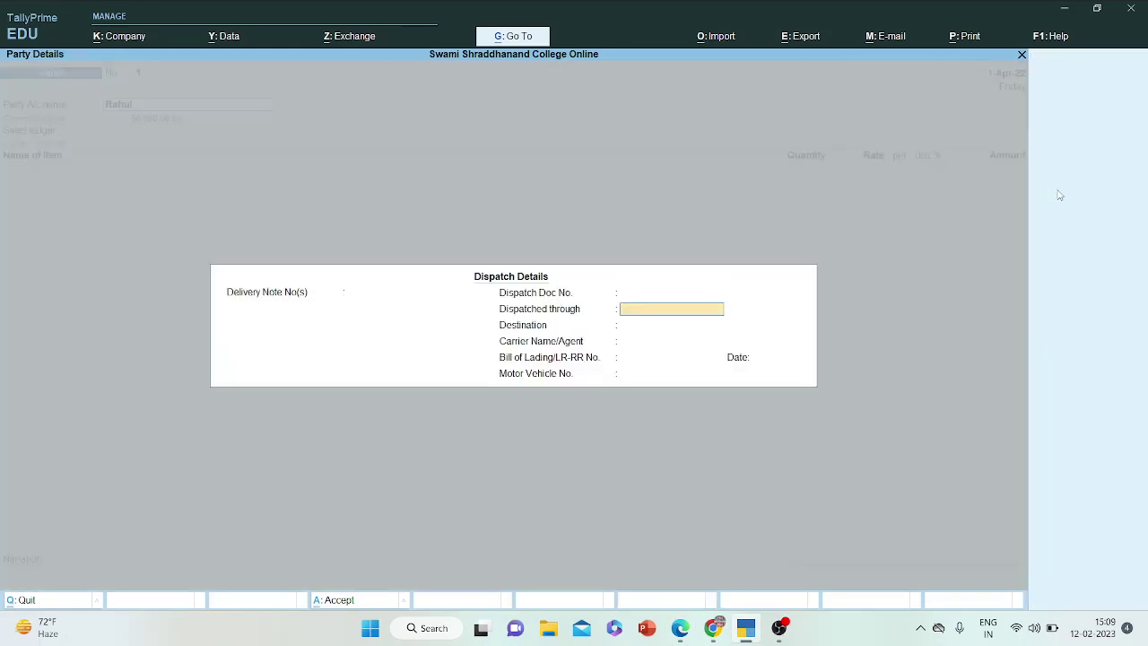
{"action": "key", "text": "Return"}
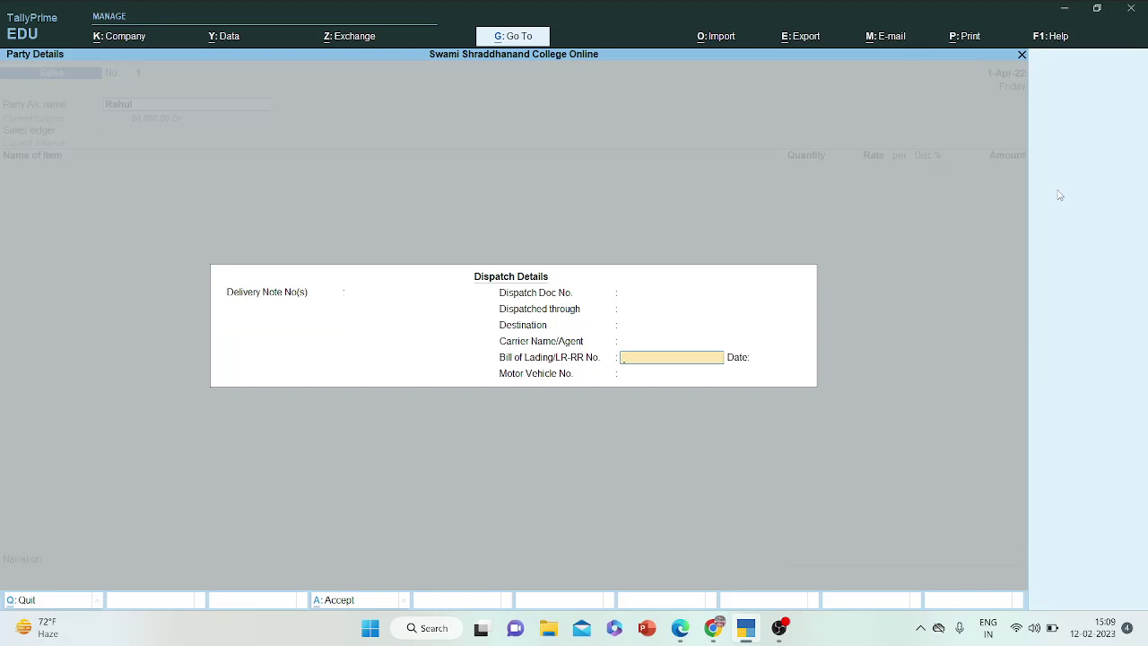
{"action": "key", "text": "Return"}
{"action": "key", "text": "Return"}
{"action": "key", "text": "Return"}
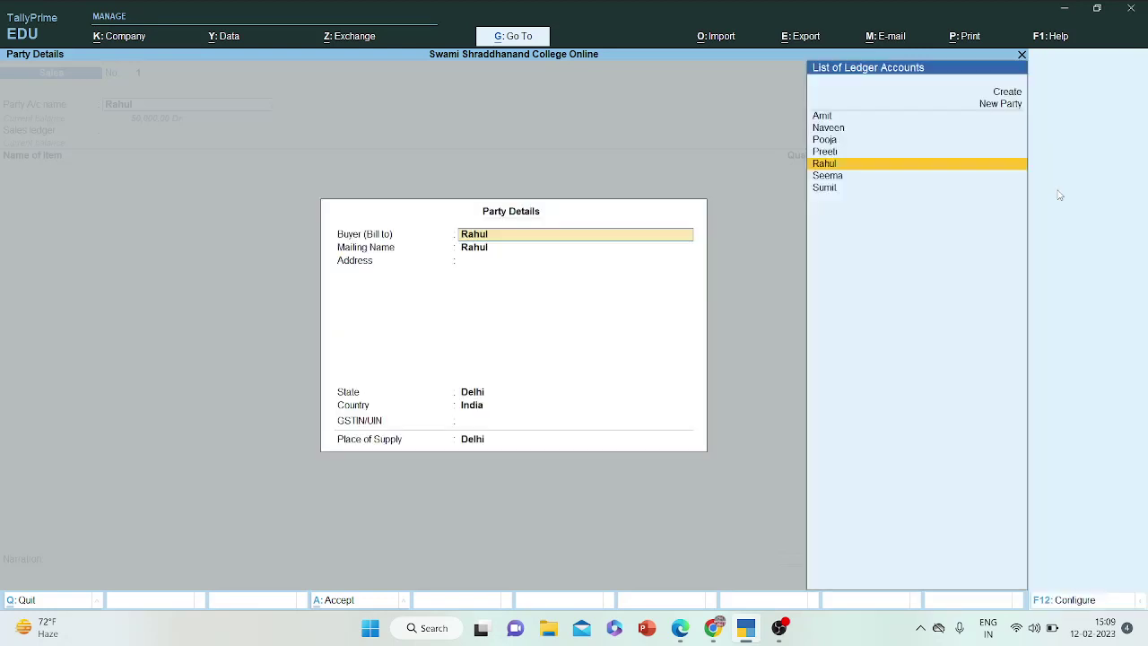
{"action": "key", "text": "Return"}
{"action": "key", "text": "Return"}
{"action": "key", "text": "Return"}
{"action": "key", "text": "Return"}
{"action": "key", "text": "Return"}
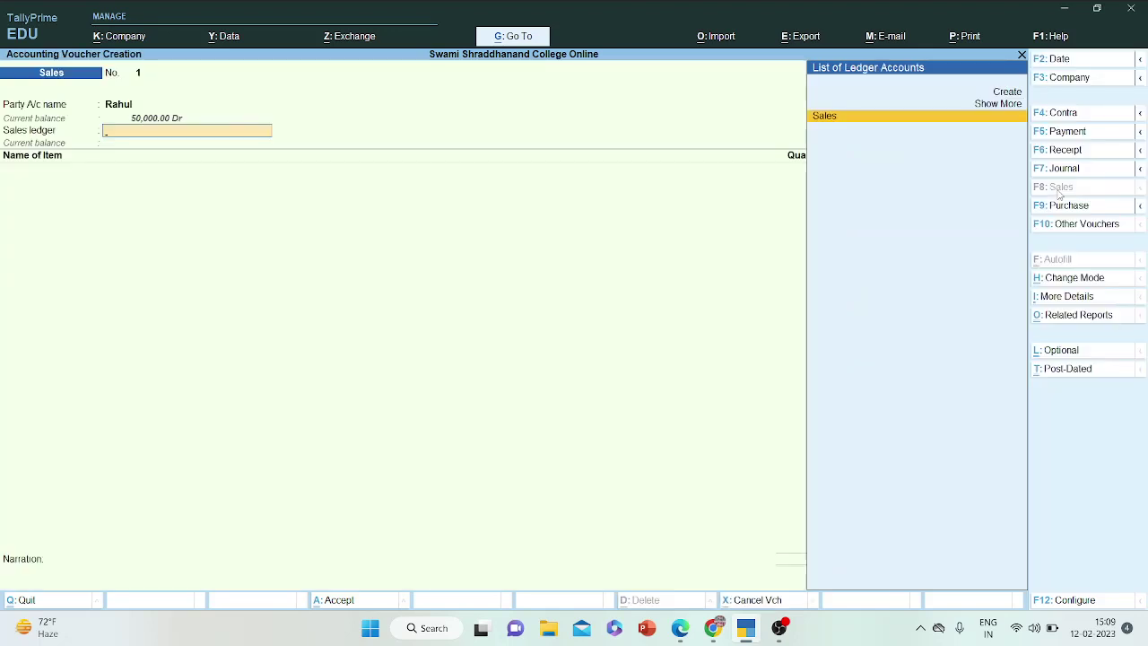
- Return to the party account, open the customer's ledger for alteration, and set its state to Maharashtra
{"action": "key", "text": "BackSpace"}
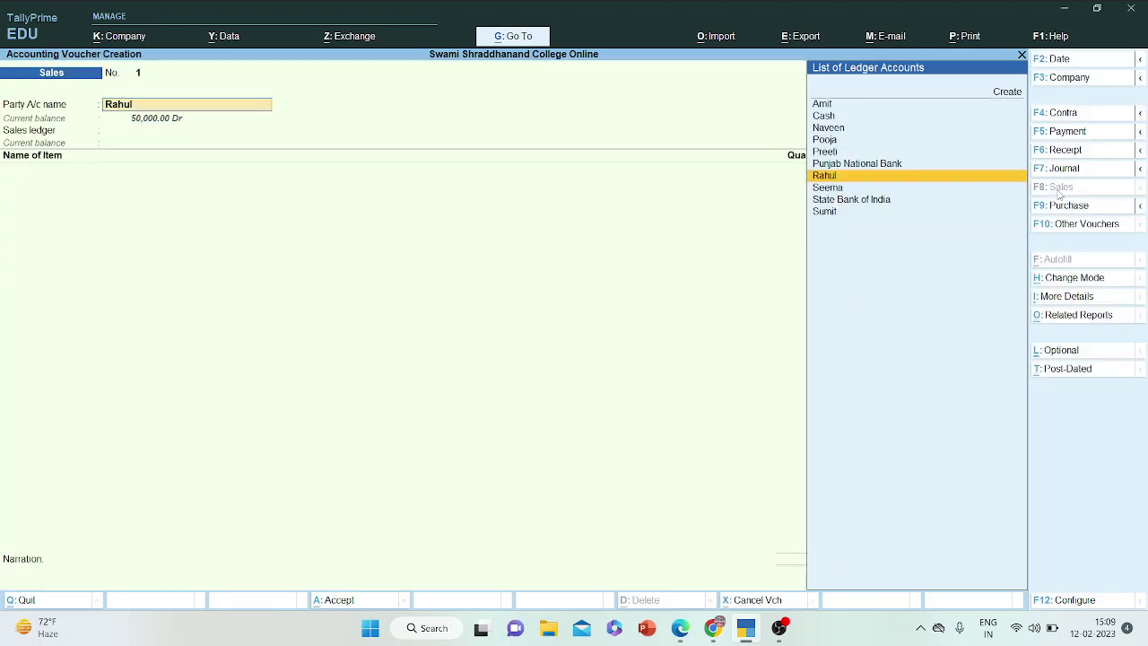
{"action": "key", "text": "ctrl"}
{"action": "key", "text": "ctrl+Return"}
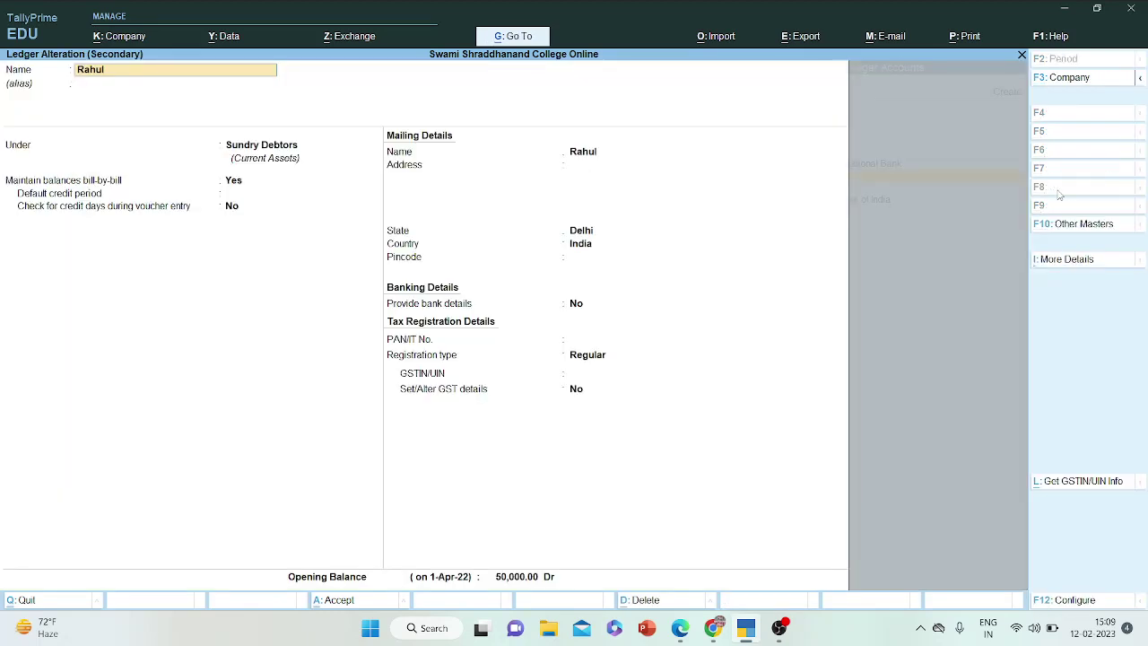
{"action": "key", "text": "Return"}
{"action": "key", "text": "Return"}
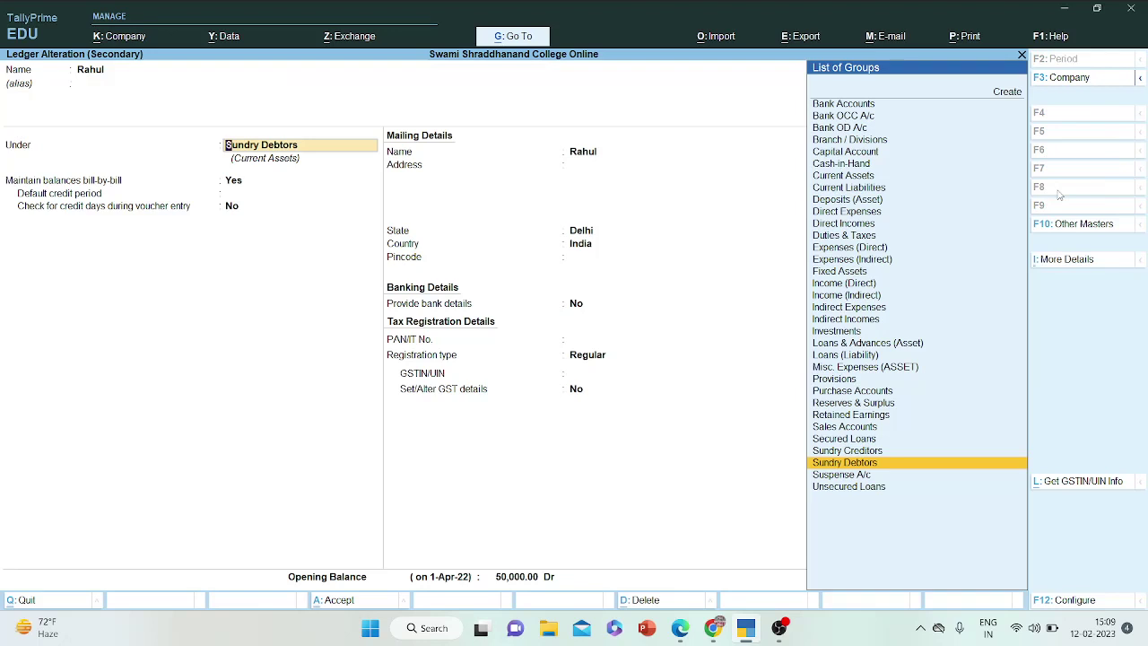
{"action": "key", "text": "Return"}
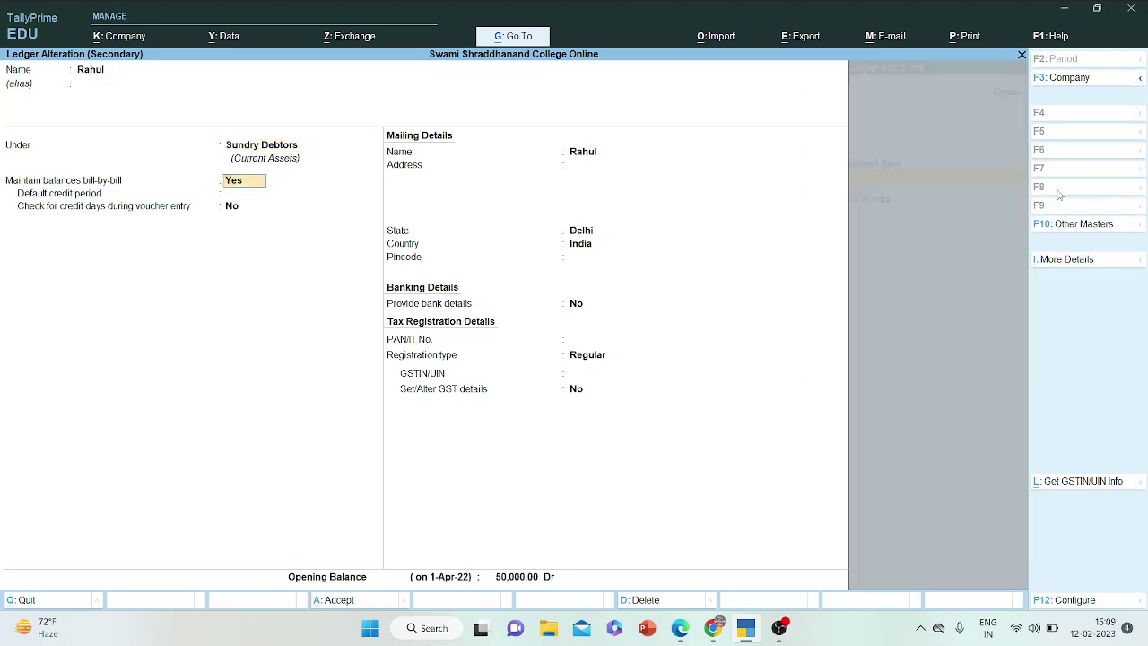
{"action": "key", "text": "Return"}
{"action": "key", "text": "Return"}
{"action": "key", "text": "Return"}
{"action": "key", "text": "Return"}
{"action": "key", "text": "Return"}
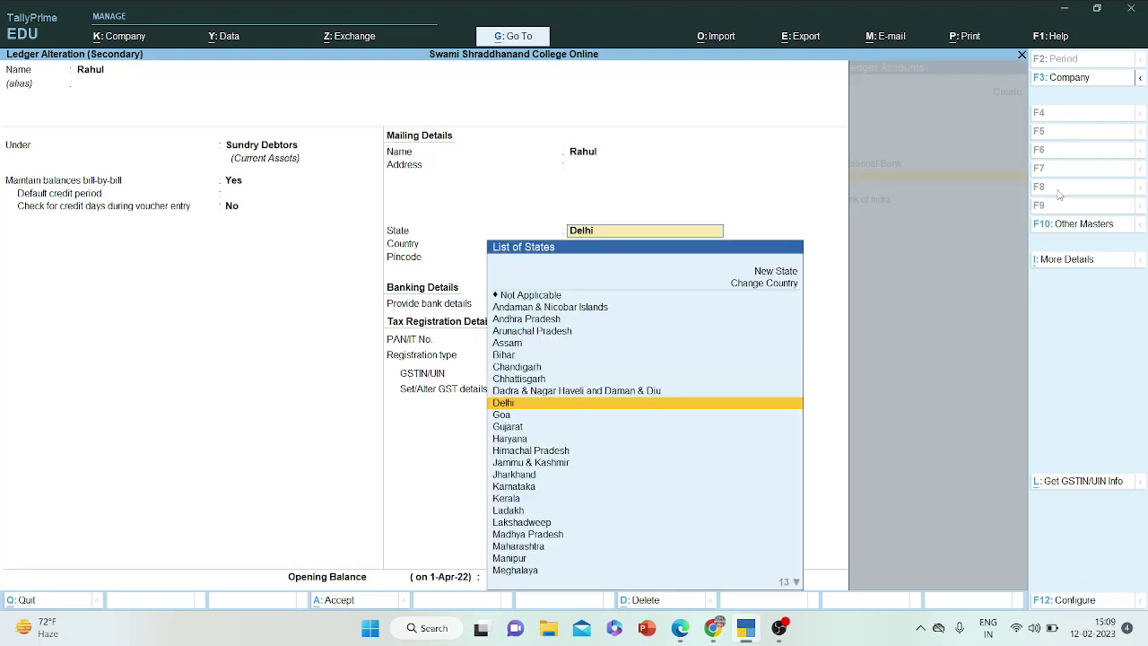
{"action": "type", "text": "Maha"}
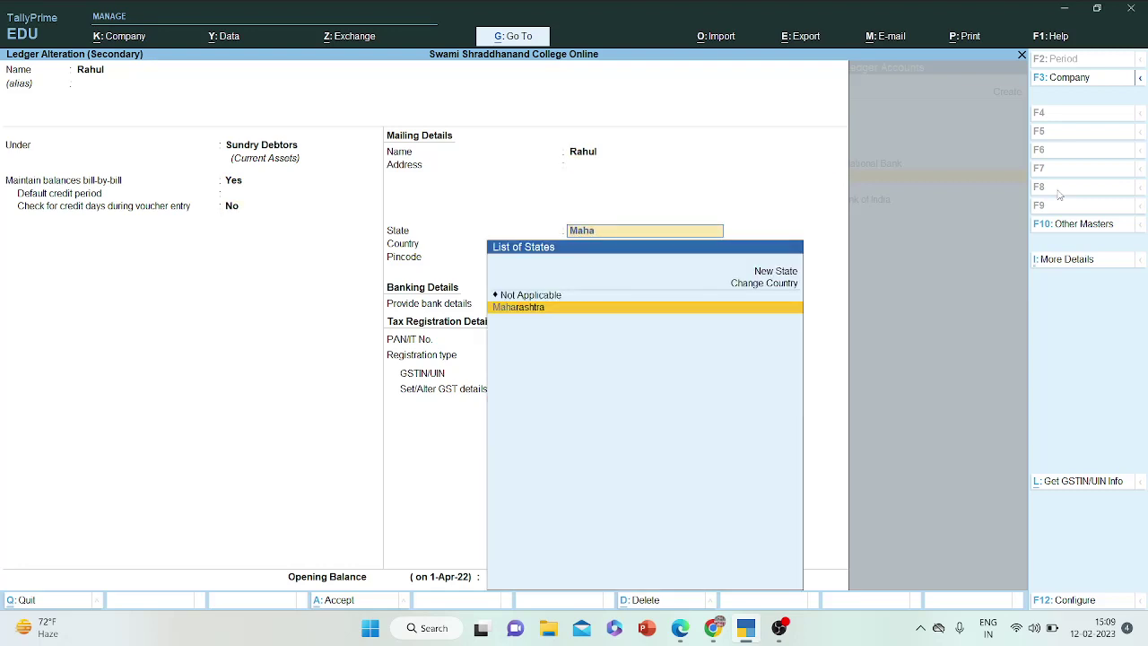
{"action": "key", "text": "Return"}
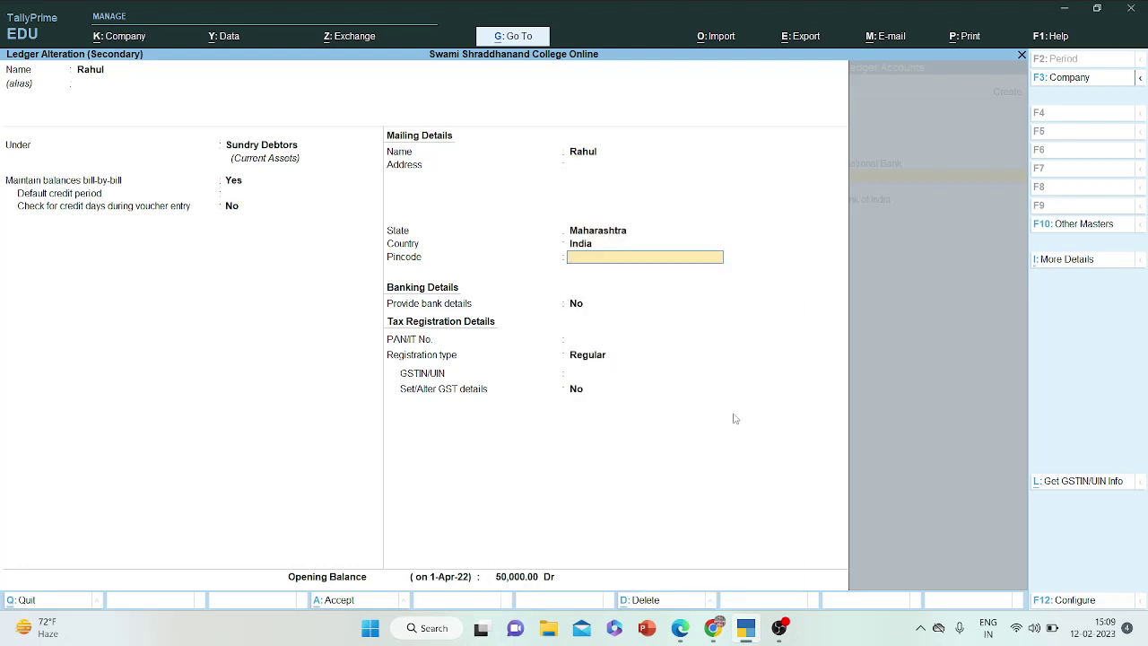
- Recheck the customer in the exercise PDF, keep the Regular registration type, and fill in the customer's GSTIN/UIN
{"action": "left_click", "coordinate": [681, 628]}
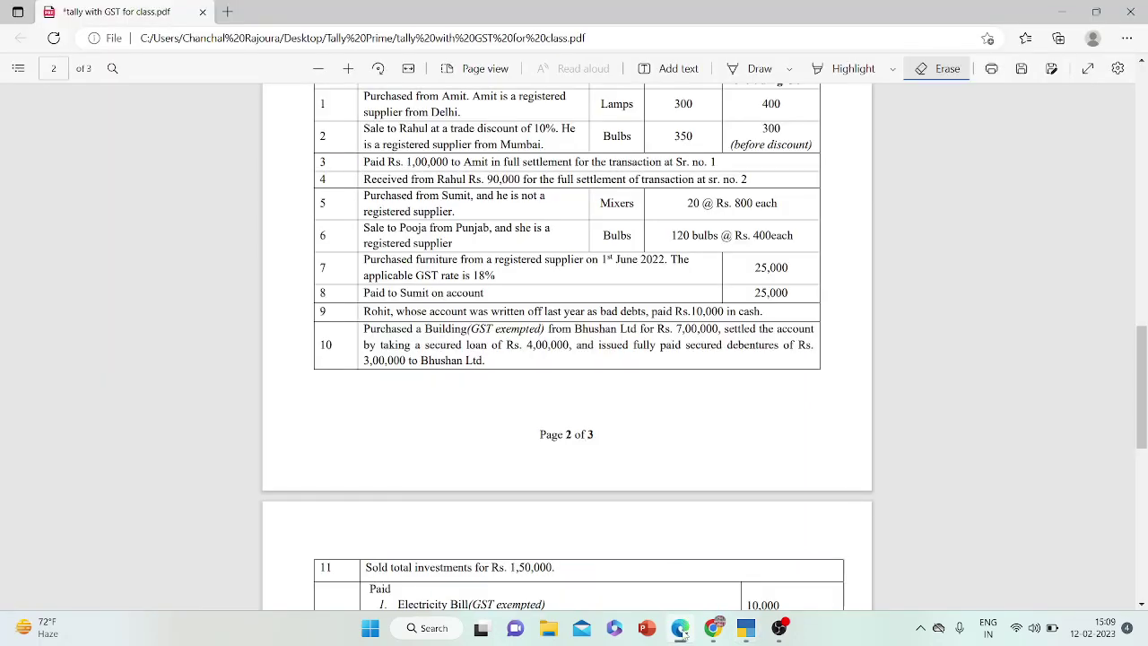
{"action": "left_click", "coordinate": [681, 628]}
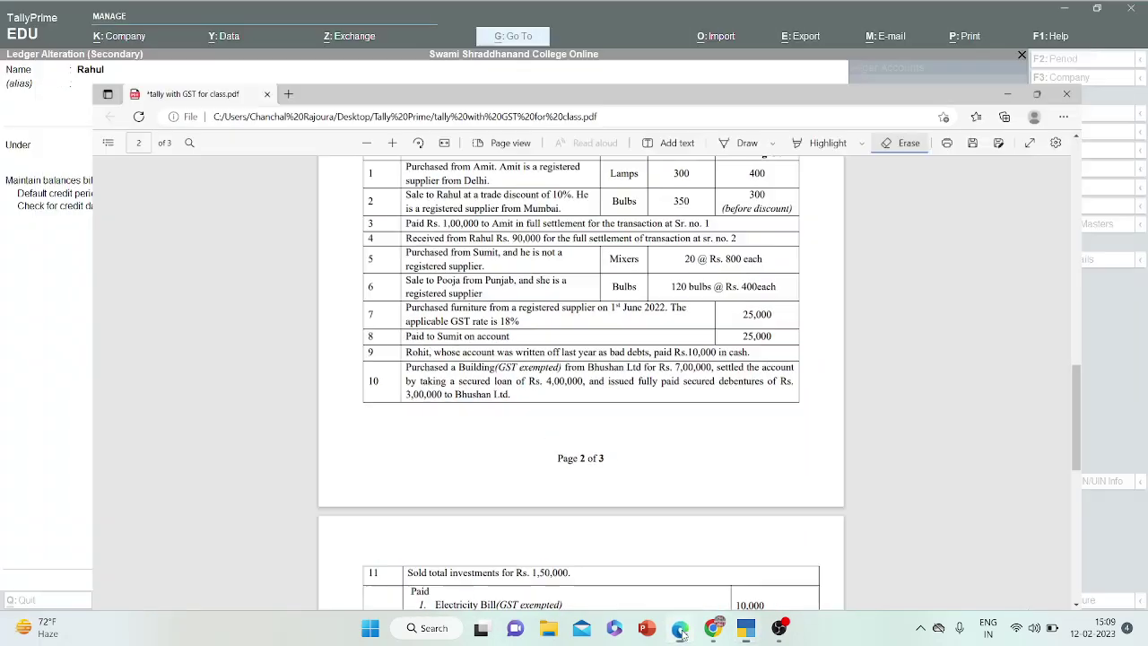
{"action": "key", "text": "Return"}
{"action": "key", "text": "Return"}
{"action": "key", "text": "Return"}
{"action": "key", "text": "Return"}
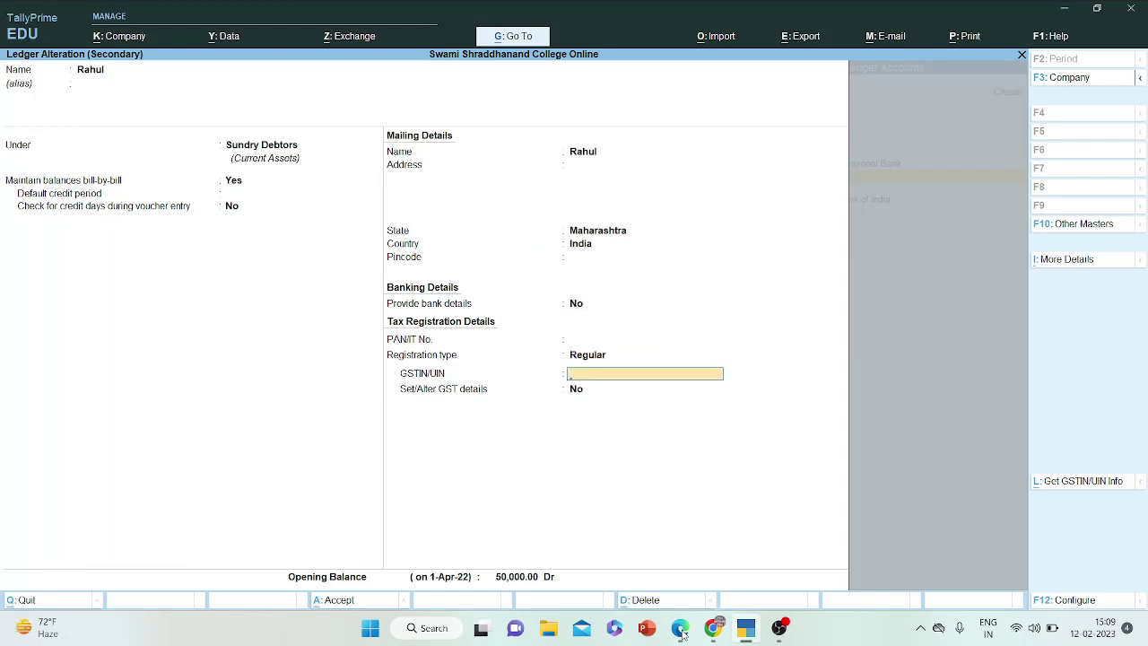
{"action": "type", "text": "69BHJBBHVG"}
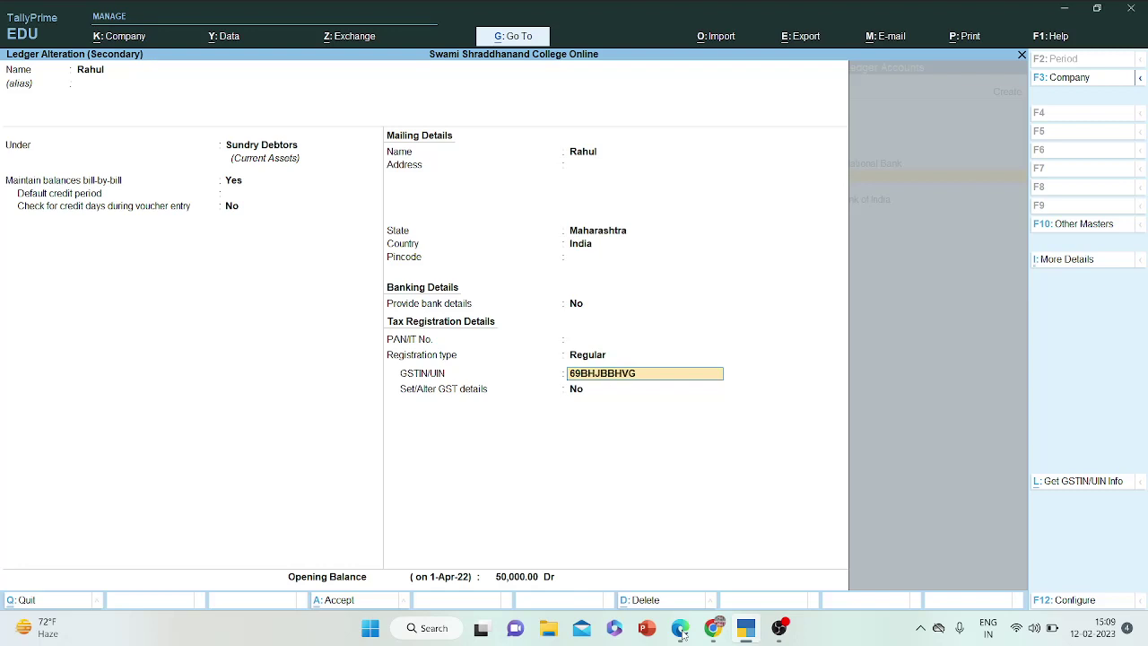
{"action": "type", "text": "05NNH"}
{"action": "key", "text": "Return"}
{"action": "key", "text": "Return"}
{"action": "key", "text": "Return"}
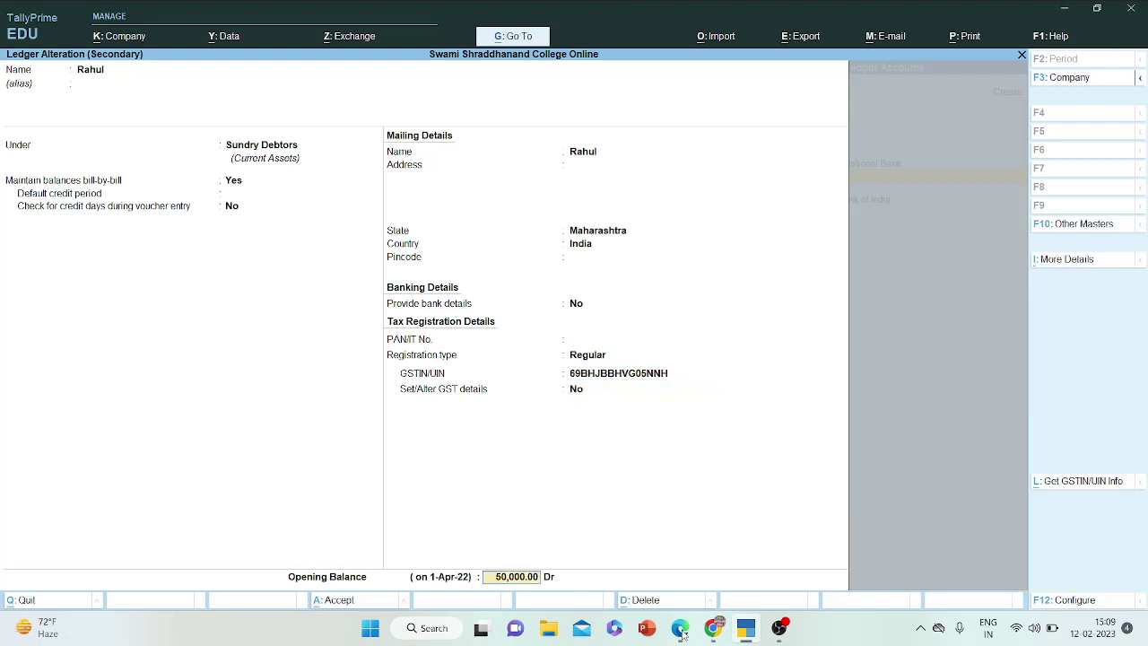
- Keep the customer's opening balance and bill-wise breakup as they are, and save the altered ledger
{"action": "key", "text": "Return"}
{"action": "key", "text": "Return"}
{"action": "key", "text": "Return"}
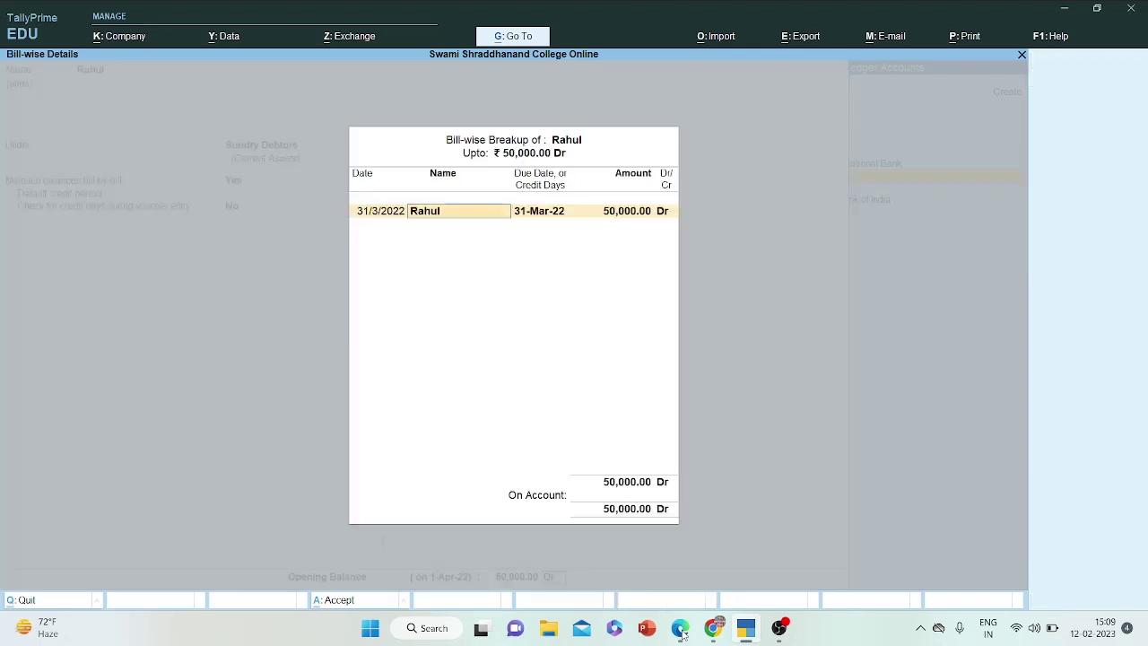
{"action": "key", "text": "Return"}
{"action": "key", "text": "Return"}
{"action": "key", "text": "Return"}
{"action": "key", "text": "Return"}
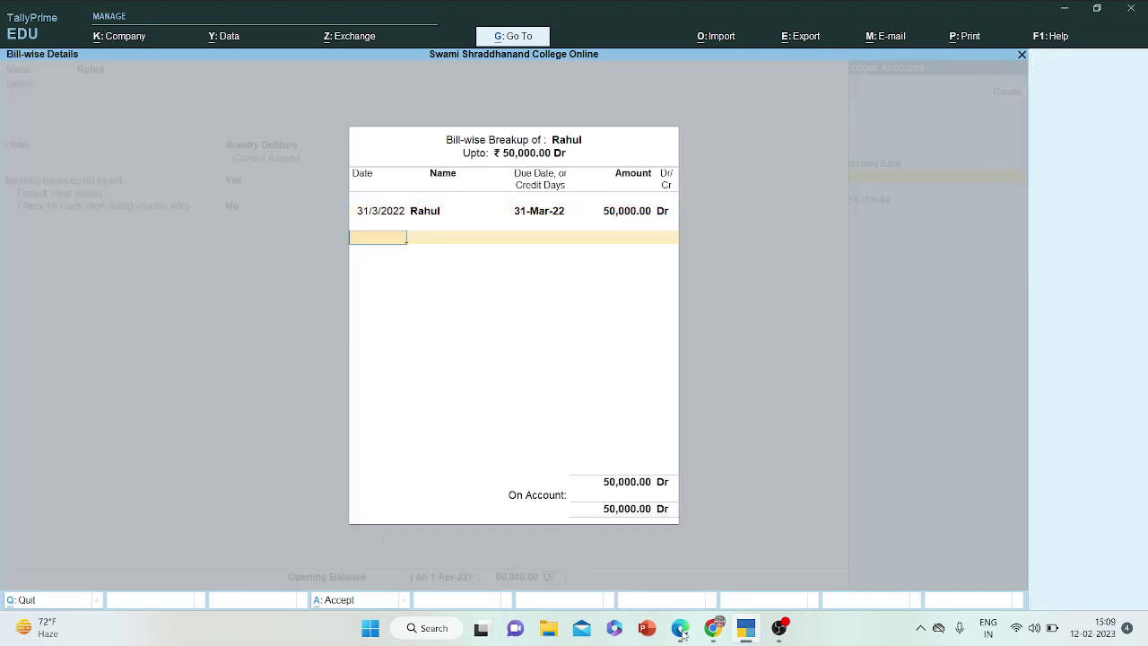
{"action": "key", "text": "Return"}
{"action": "key", "text": "Return"}
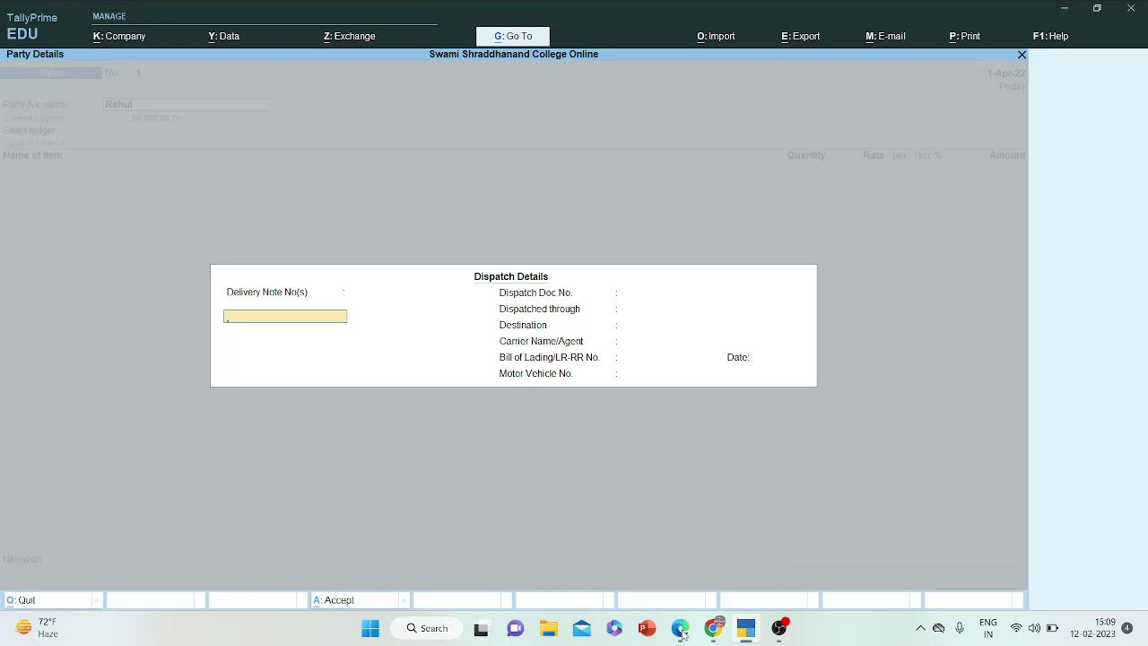
- Leave all dispatch details of the sales voucher blank and accept the customer's party details without changes
{"action": "key", "text": "Return"}
{"action": "key", "text": "Return"}
{"action": "key", "text": "Return"}
{"action": "key", "text": "Return"}
{"action": "key", "text": "Return"}
{"action": "key", "text": "Return"}
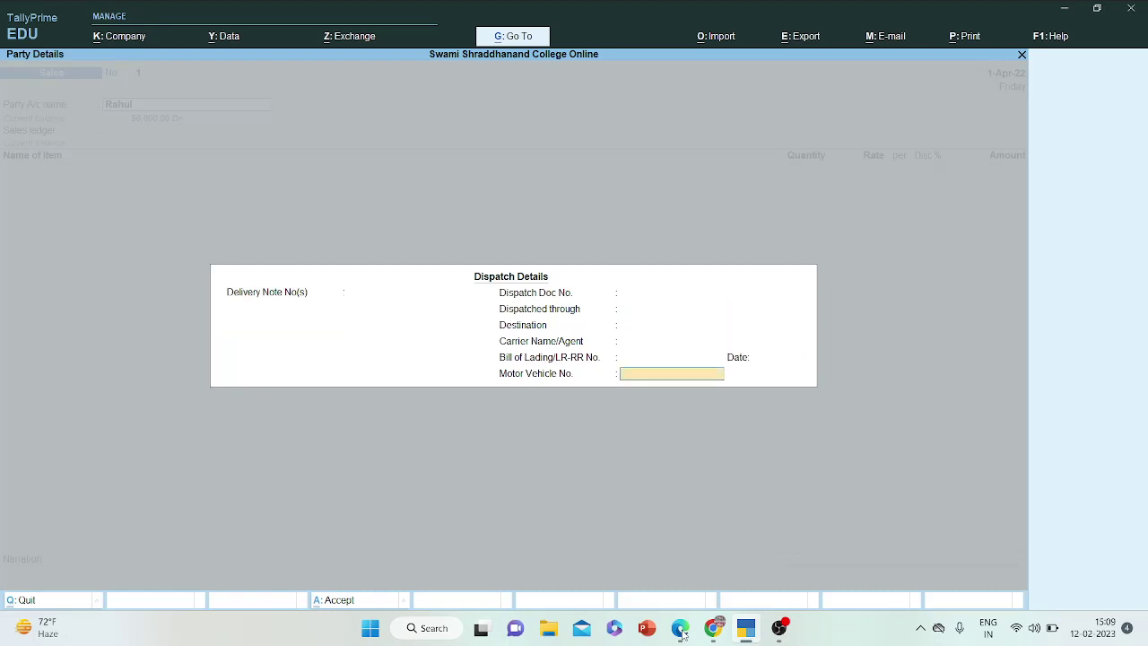
{"action": "key", "text": "Return"}
{"action": "key", "text": "Return"}
{"action": "key", "text": "Return"}
{"action": "key", "text": "Return"}
{"action": "key", "text": "Return"}
{"action": "key", "text": "Return"}
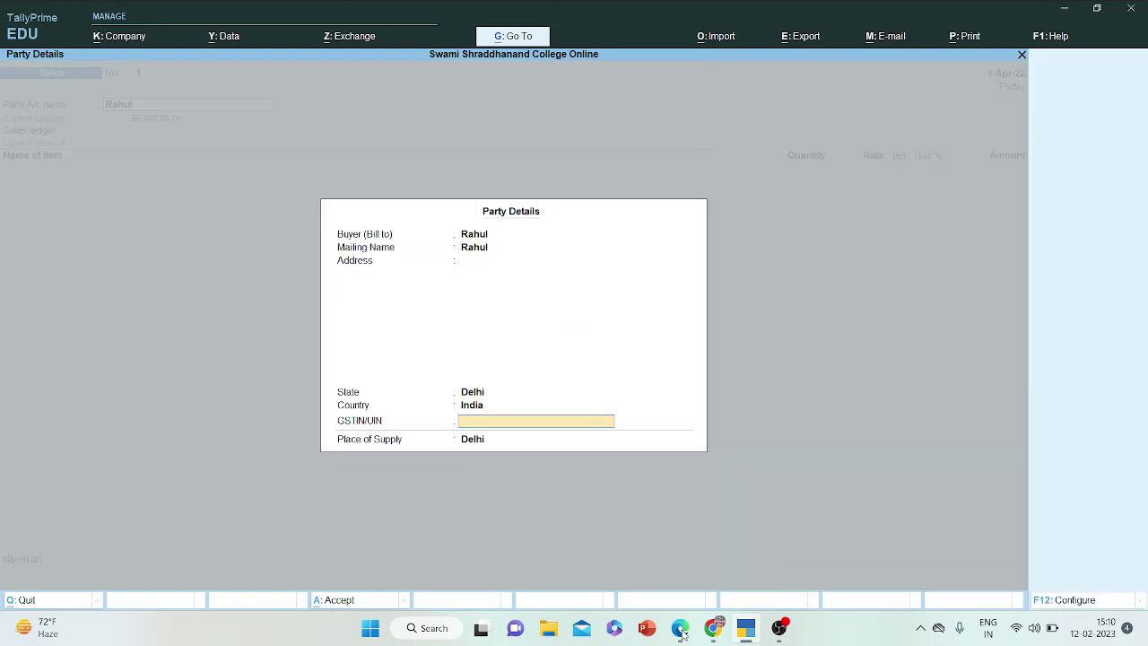
{"action": "key", "text": "Return"}
{"action": "key", "text": "Return"}
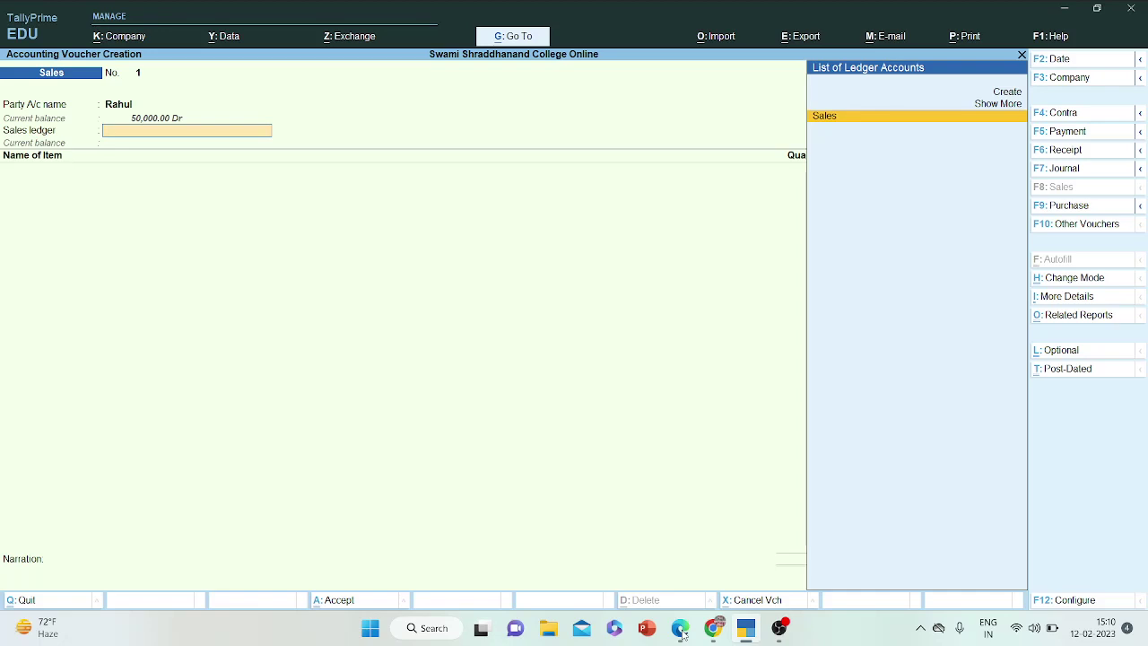
- Set the sales ledger to Sales, then check transaction 2 in the exercise PDF and choose Bulbs as the stock item
{"action": "type", "text": "Sa"}
{"action": "key", "text": "Return"}
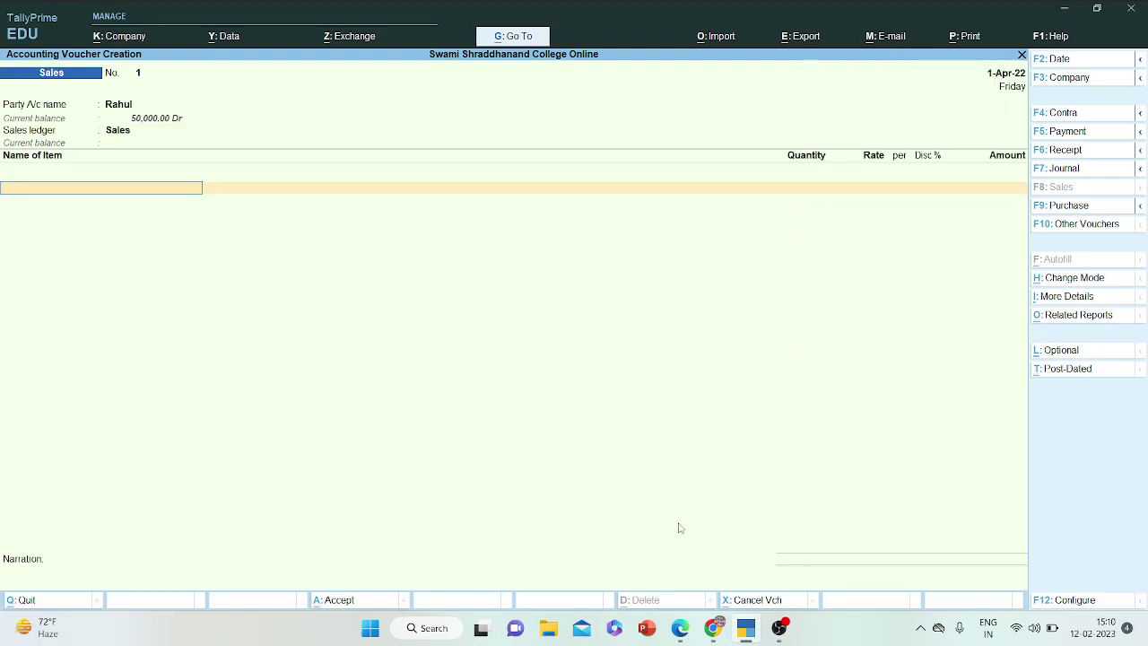
{"action": "left_click", "coordinate": [681, 628]}
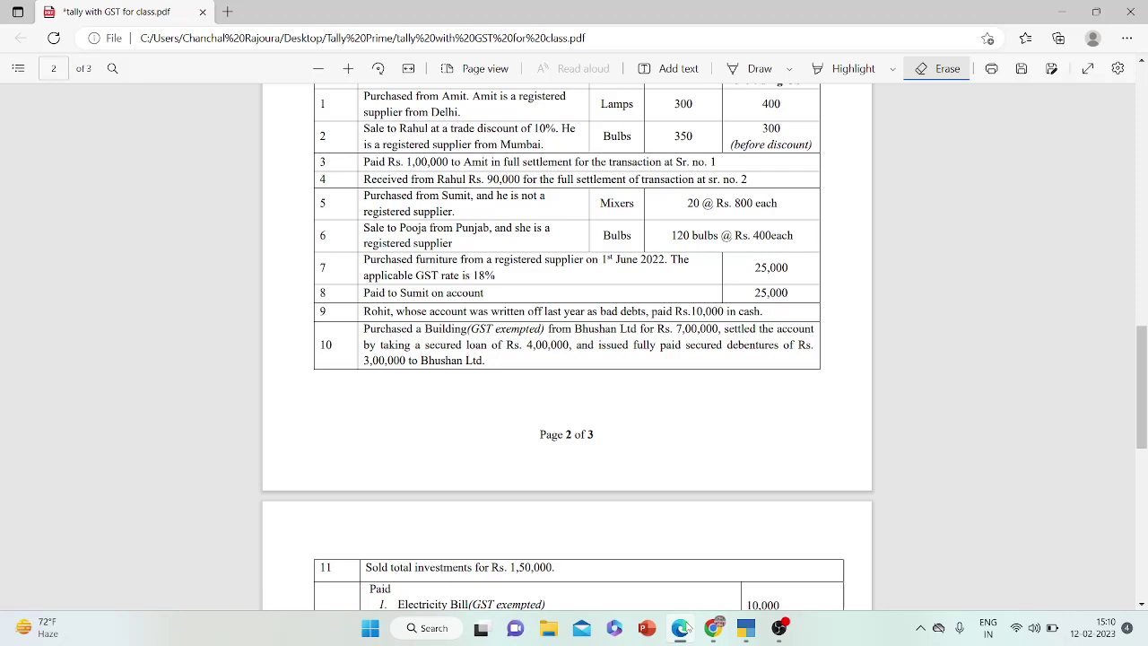
{"action": "left_click", "coordinate": [684, 628]}
{"action": "type", "text": "Bul"}
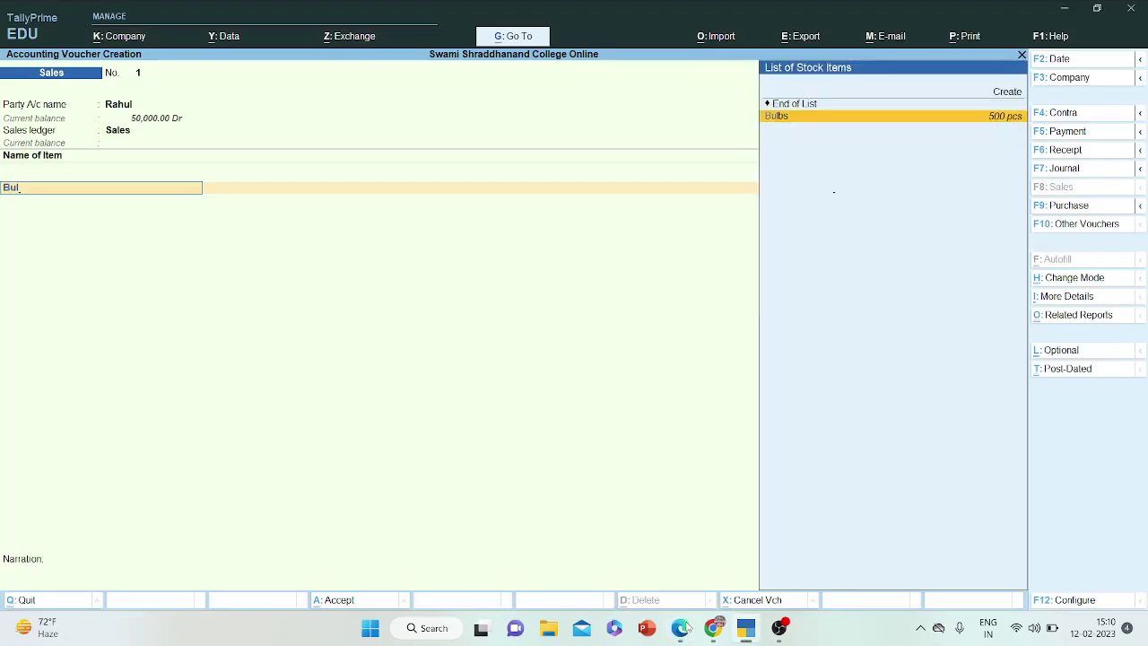
{"action": "key", "text": "Return"}
- Check transaction 2 in the exercise PDF and set the Bulbs line to a quantity of 350 pcs at a rate of 300 per pcs
{"action": "left_click", "coordinate": [683, 628]}
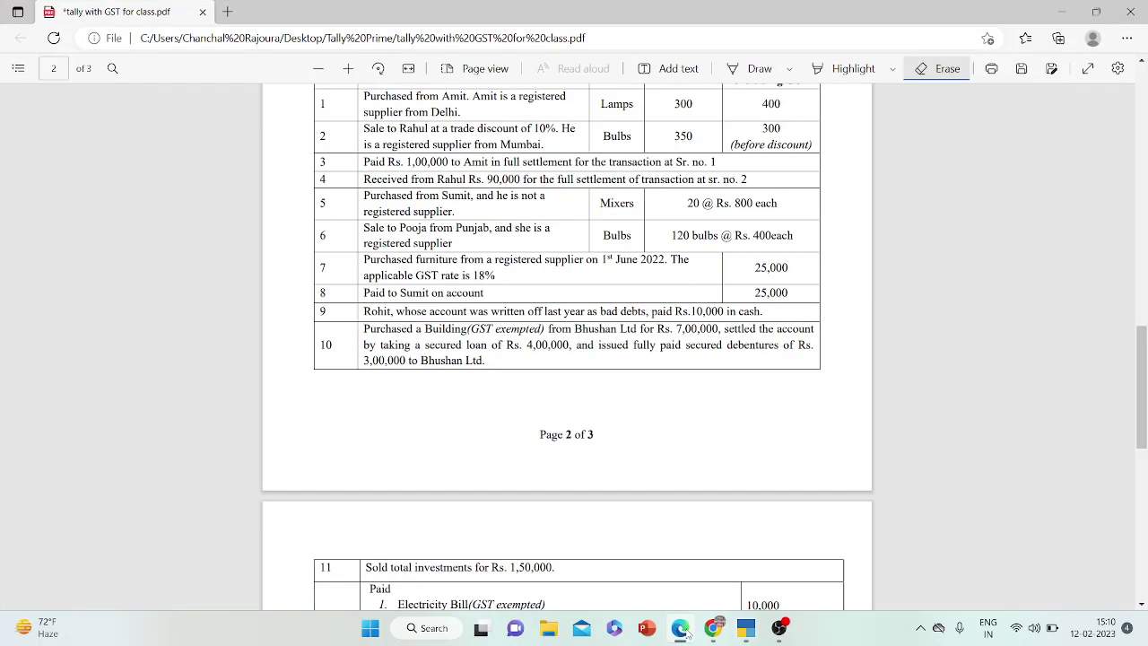
{"action": "left_click", "coordinate": [684, 628]}
{"action": "type", "text": "350"}
{"action": "key", "text": "Return"}
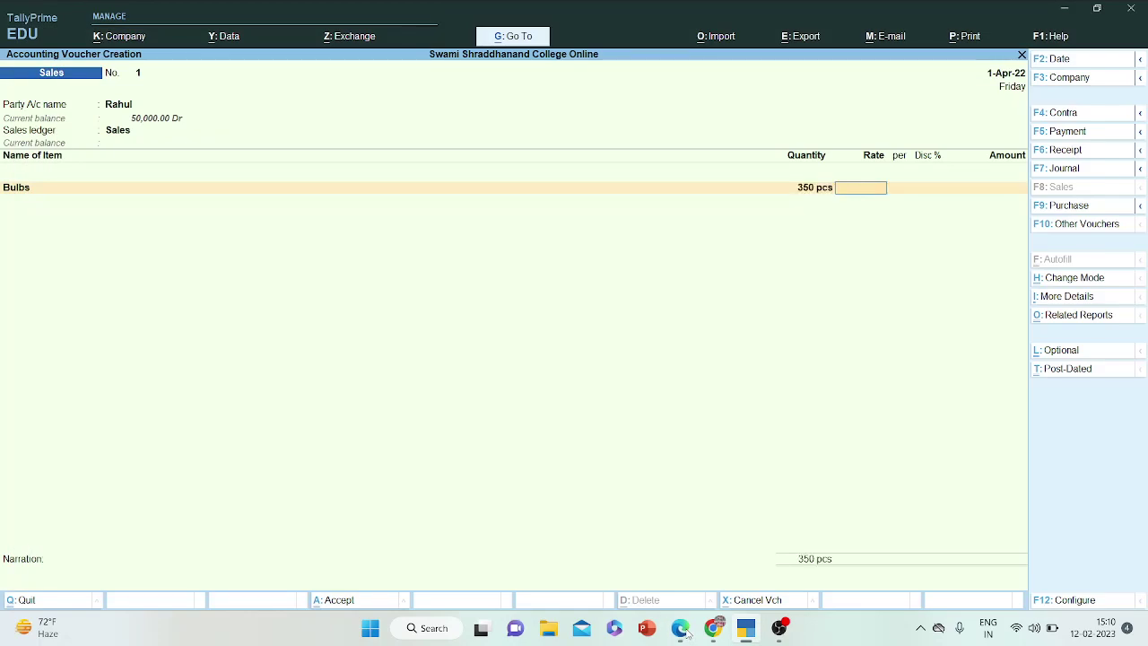
{"action": "type", "text": "300"}
{"action": "key", "text": "Return"}
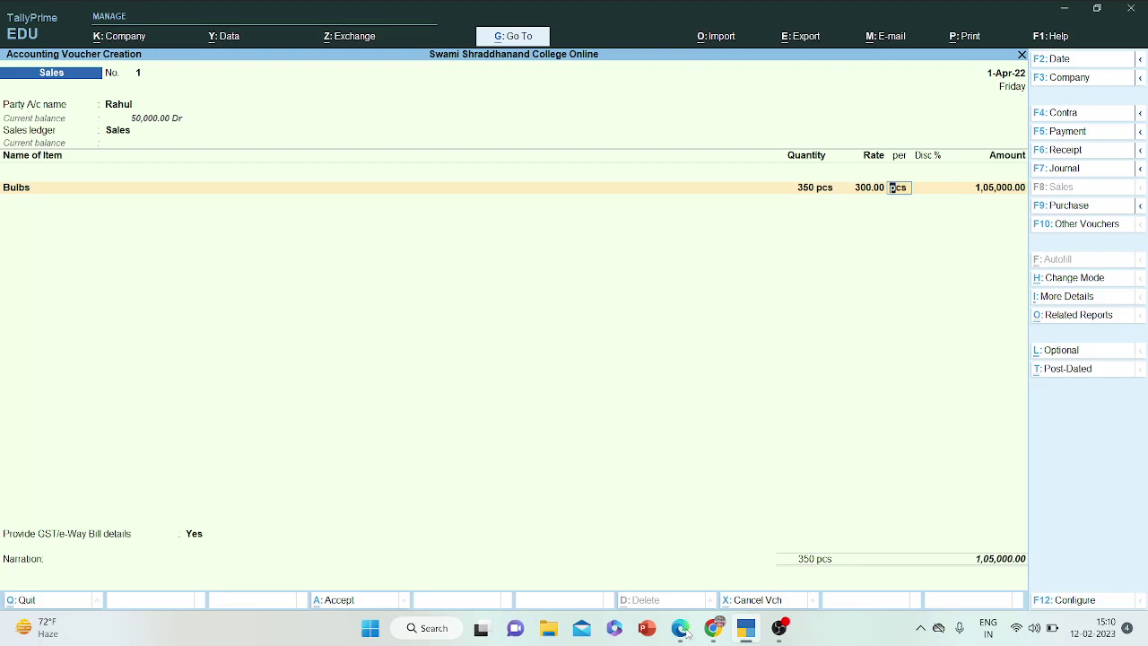
{"action": "key", "text": "Return"}
- Recheck the trade discount in the exercise PDF, apply a 10% discount to the Bulbs line, and finish the item entries
{"action": "left_click", "coordinate": [684, 630]}
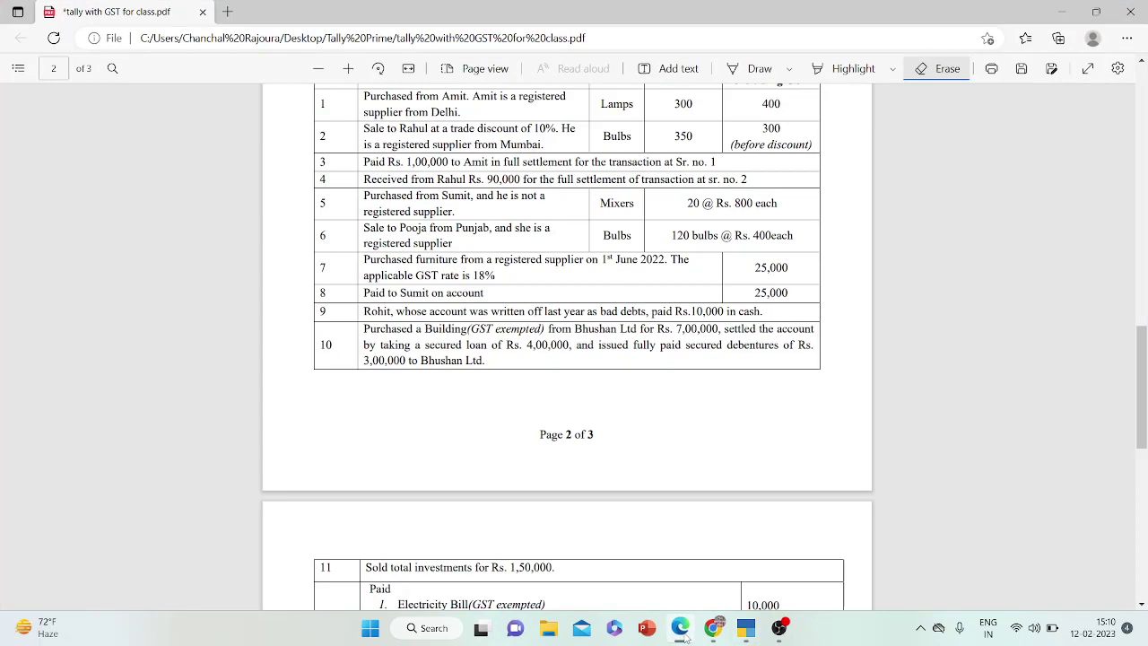
{"action": "left_click", "coordinate": [684, 631]}
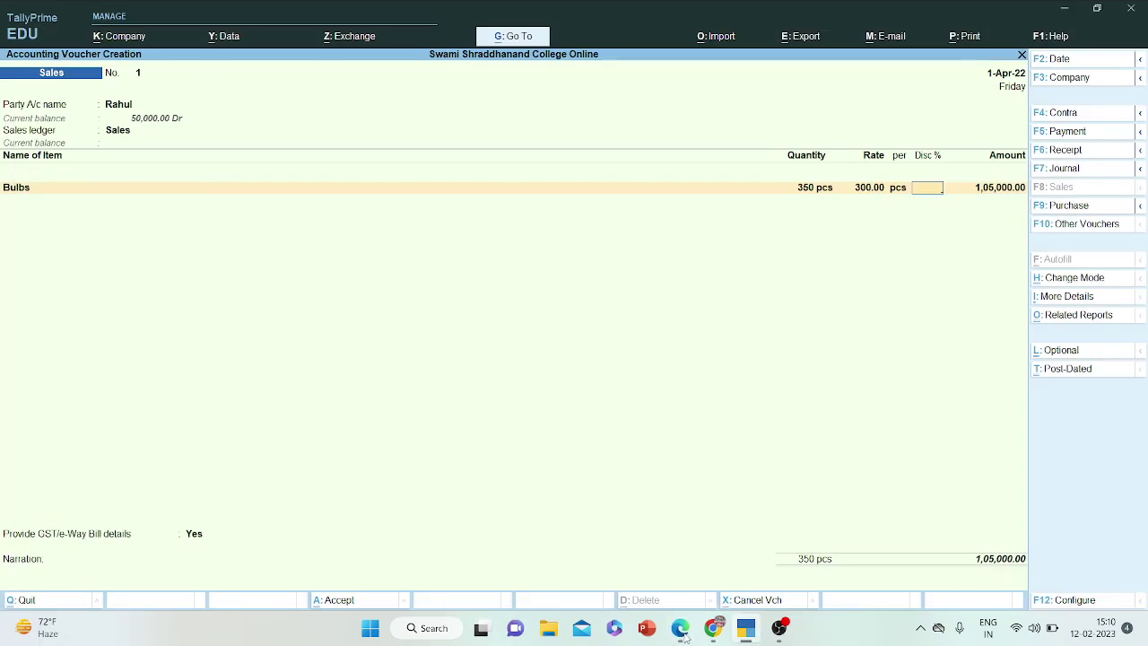
{"action": "type", "text": "10"}
{"action": "key", "text": "Return"}
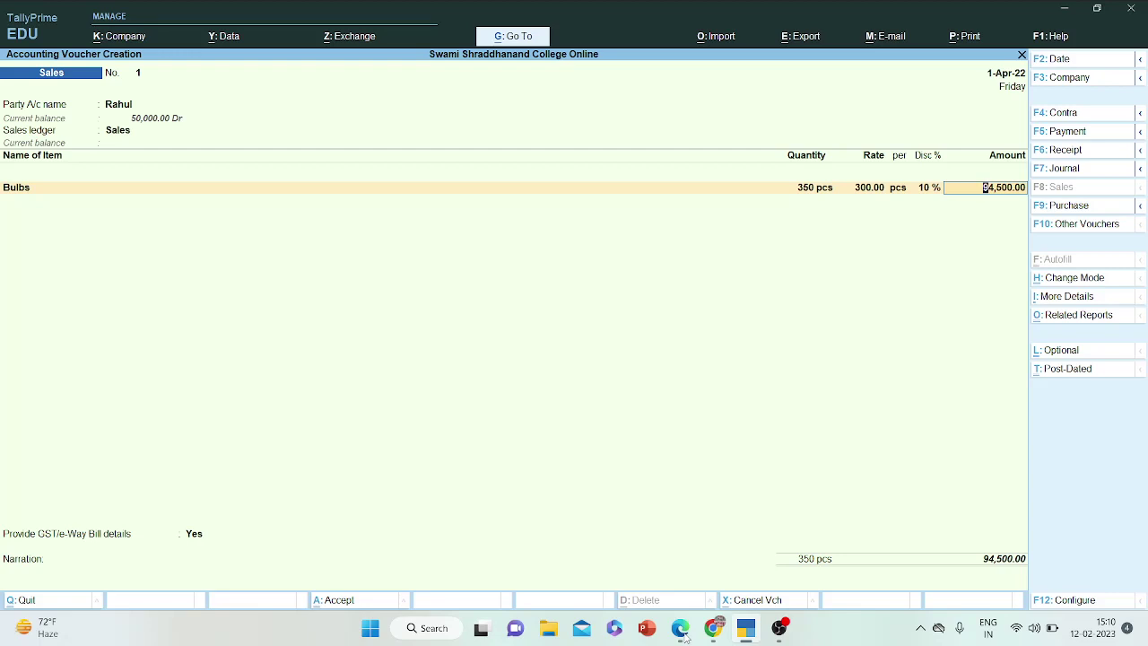
{"action": "key", "text": "Return"}
{"action": "key", "text": "Return"}
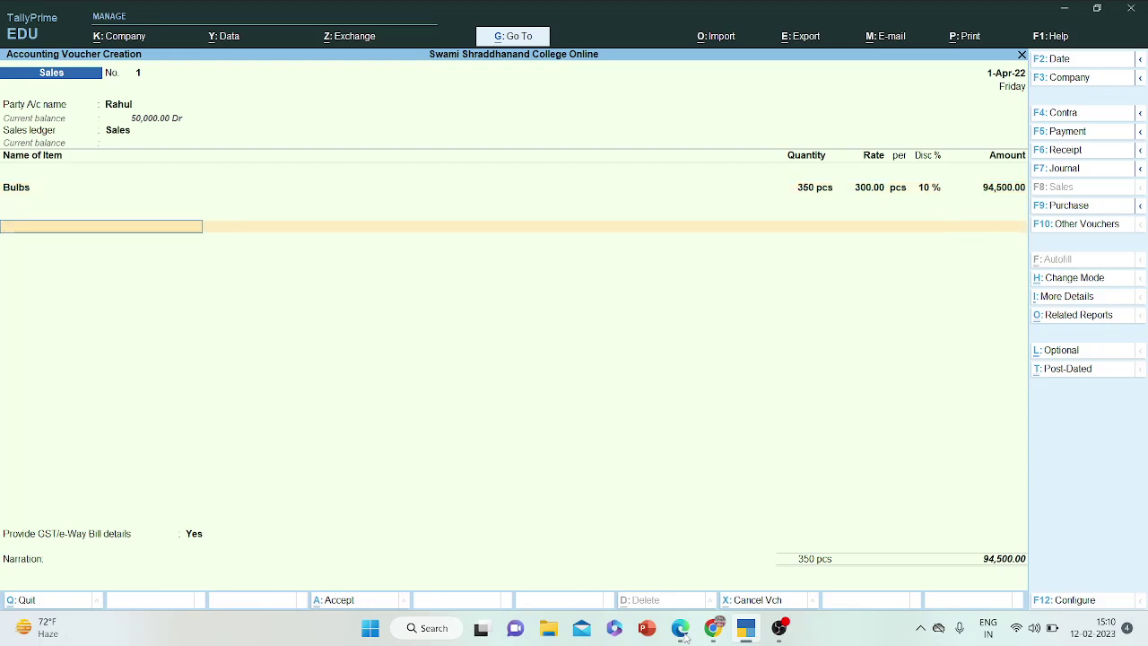
- Add the IGST ledger below the Bulbs line and reselect it to try to get its tax amount calculated automatically
{"action": "type", "text": "i"}
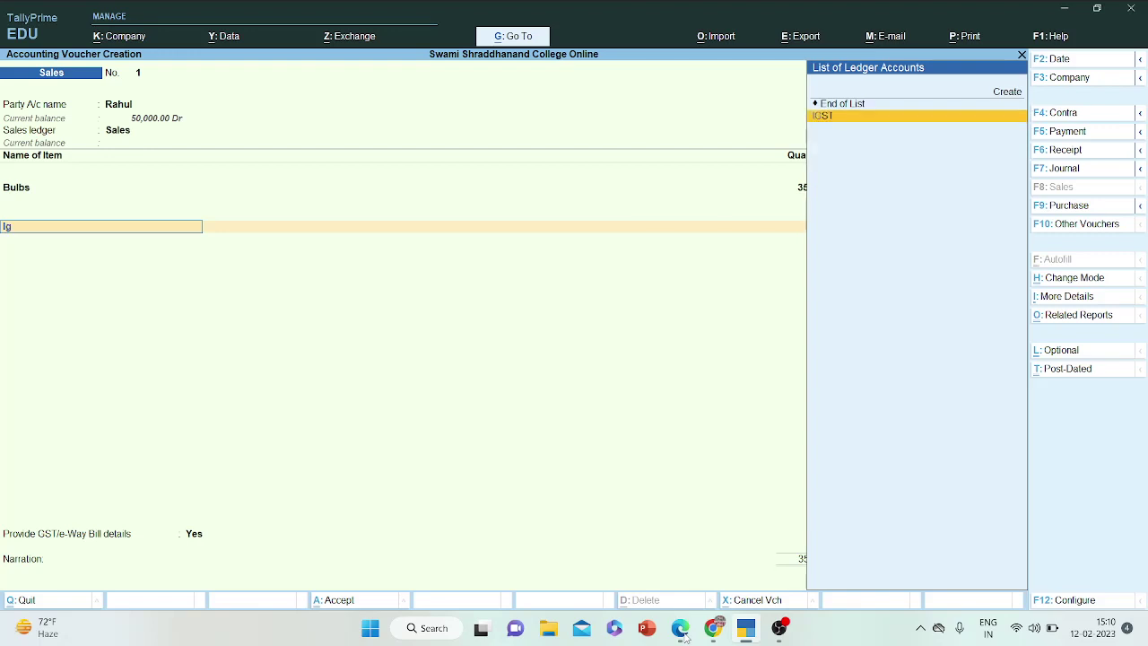
{"action": "key", "text": "Return"}
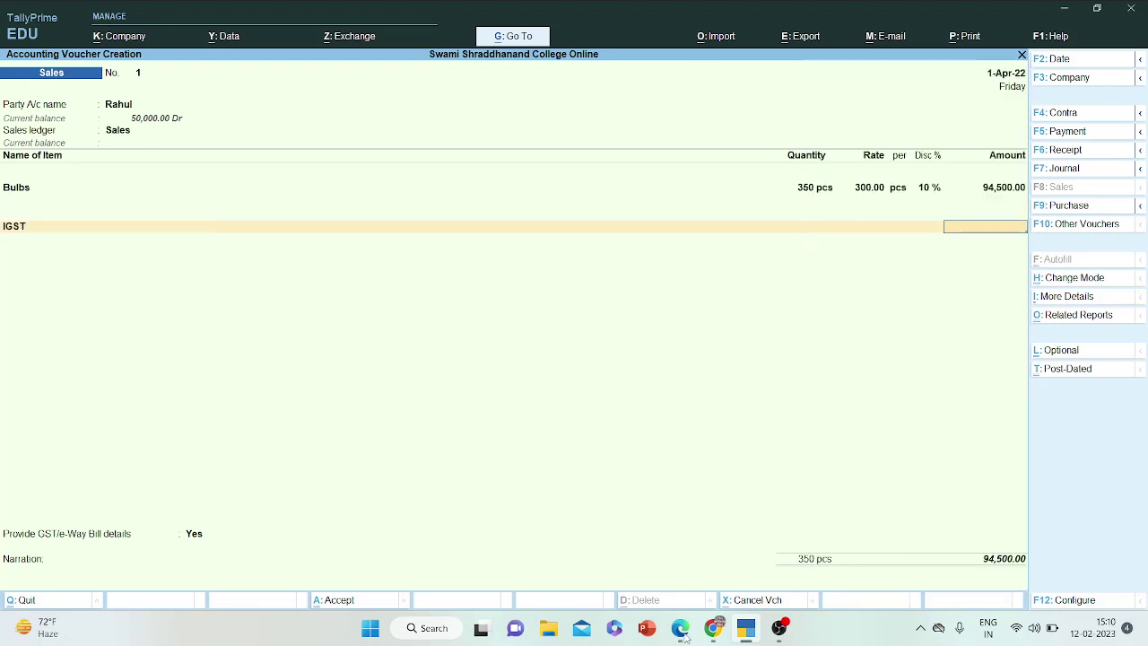
{"action": "key", "text": "Return"}
{"action": "key", "text": "BackSpace"}
{"action": "key", "text": "BackSpace"}
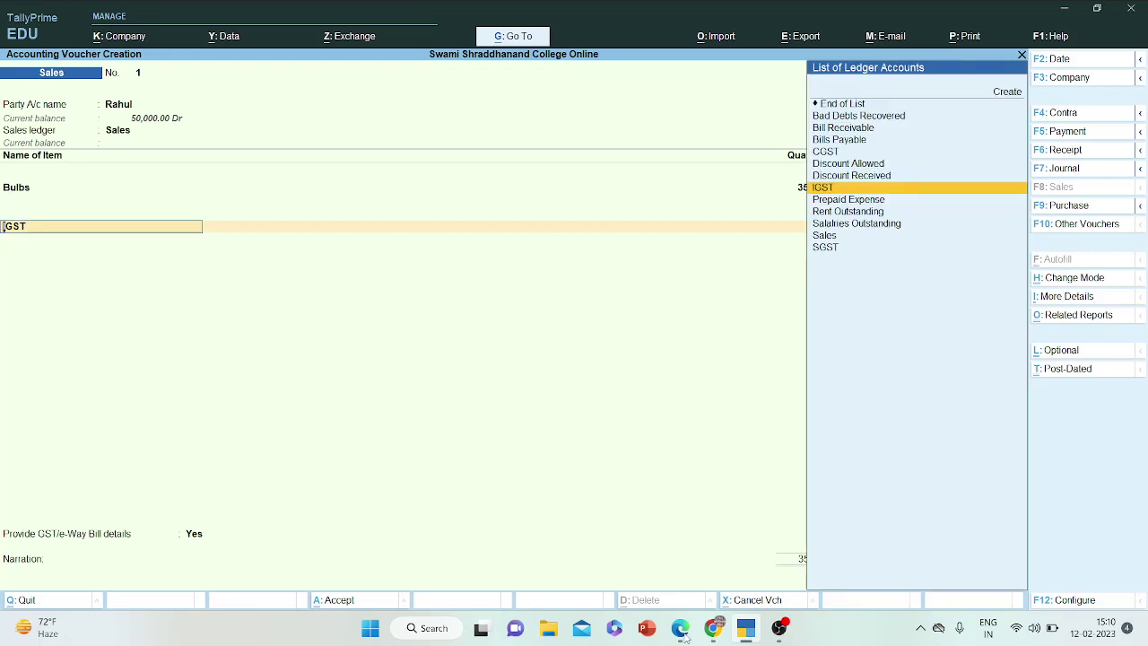
{"action": "key", "text": "Return"}
{"action": "key", "text": "BackSpace"}
{"action": "key", "text": "BackSpace"}
{"action": "key", "text": "Return"}
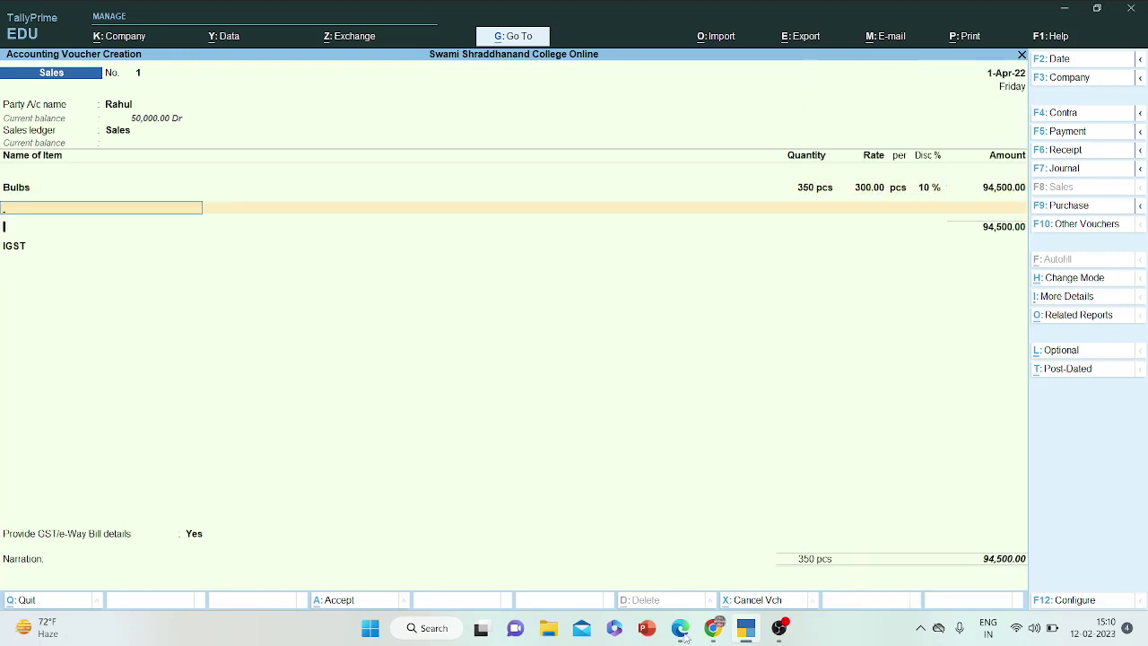
{"action": "key", "text": "Return"}
{"action": "key", "text": "Return"}
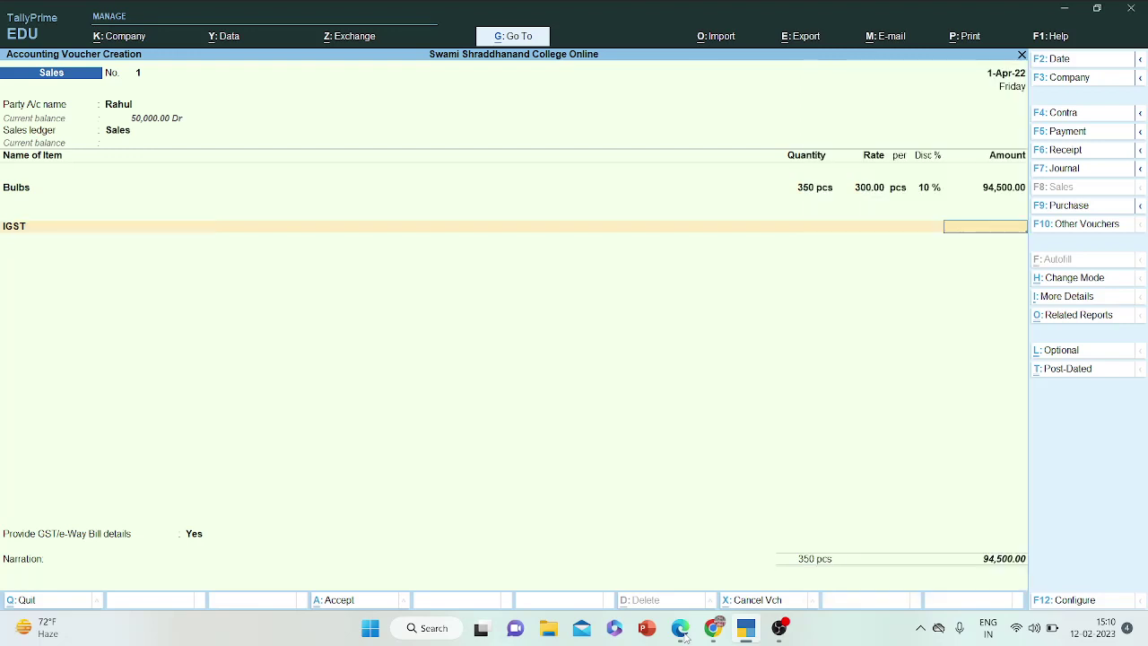
- Examine the sales voucher's GST tax analysis, then recheck its party account and IGST ledger entry
{"action": "key", "text": "ctrl+o"}
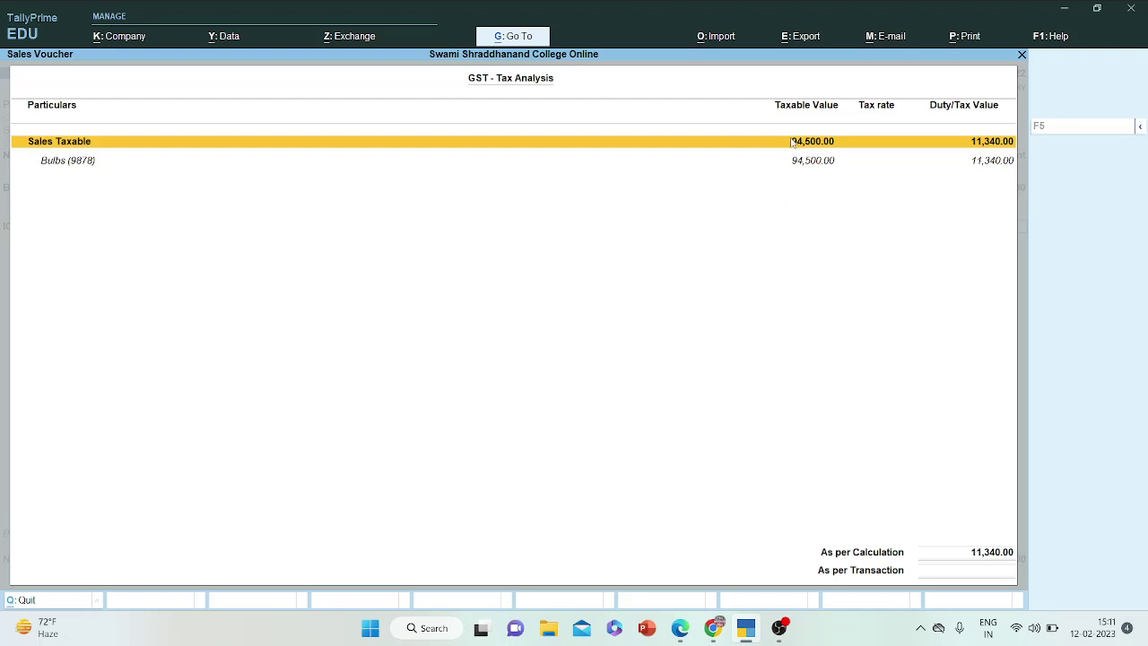
{"action": "left_click", "coordinate": [1020, 56]}
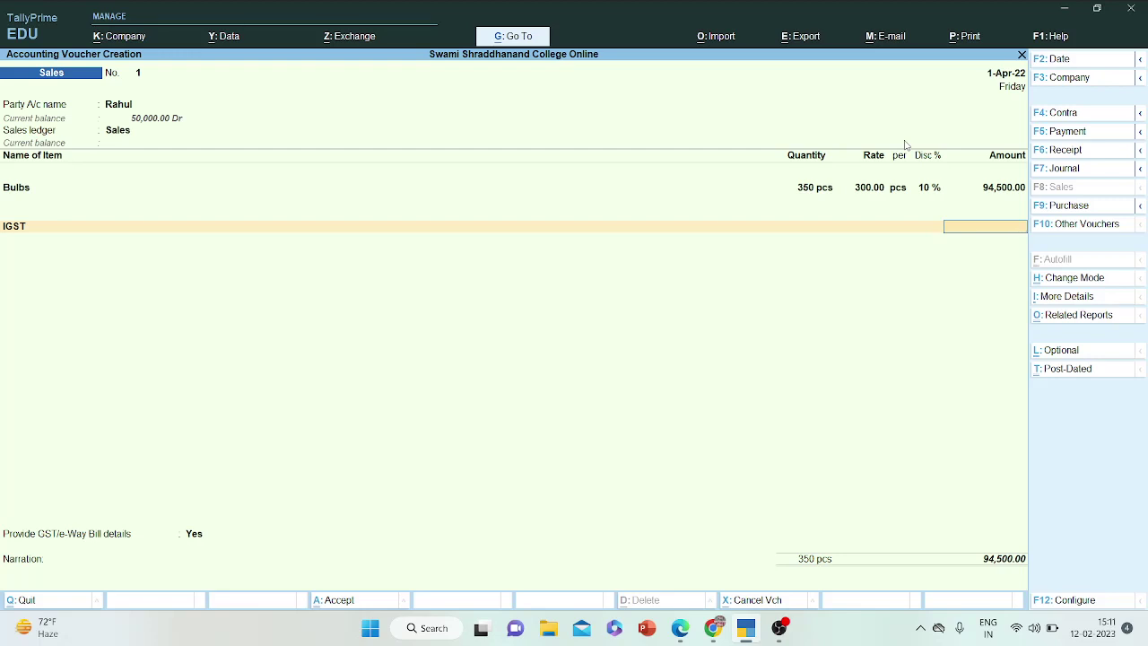
{"action": "left_click", "coordinate": [126, 105]}
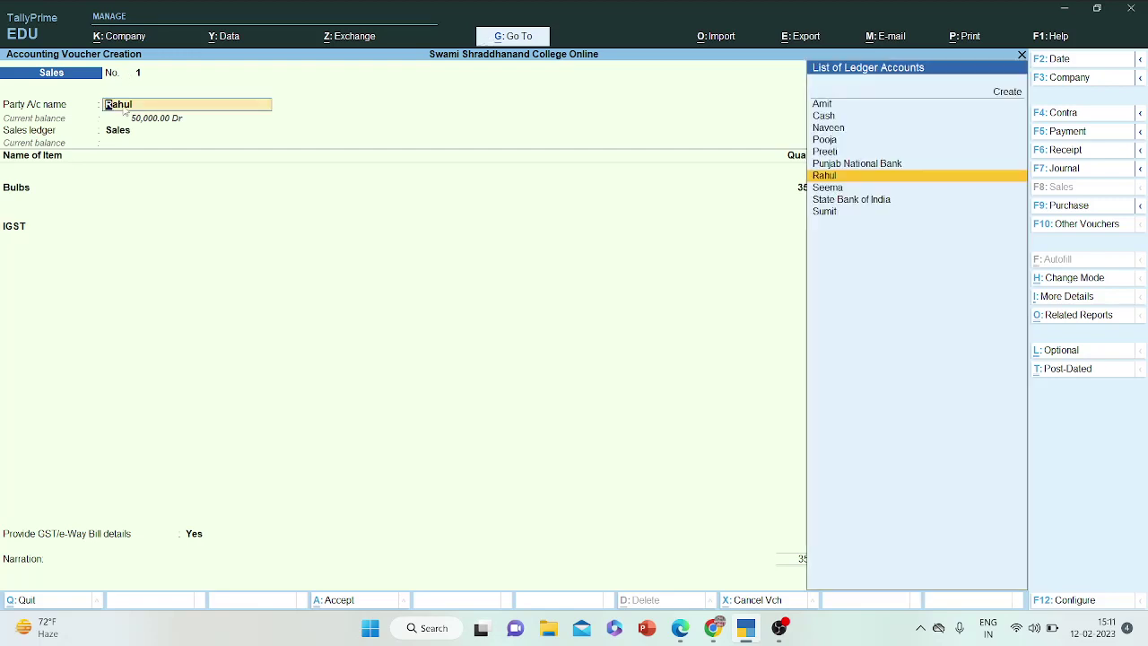
{"action": "left_click", "coordinate": [13, 227]}
{"action": "key", "text": "Return"}
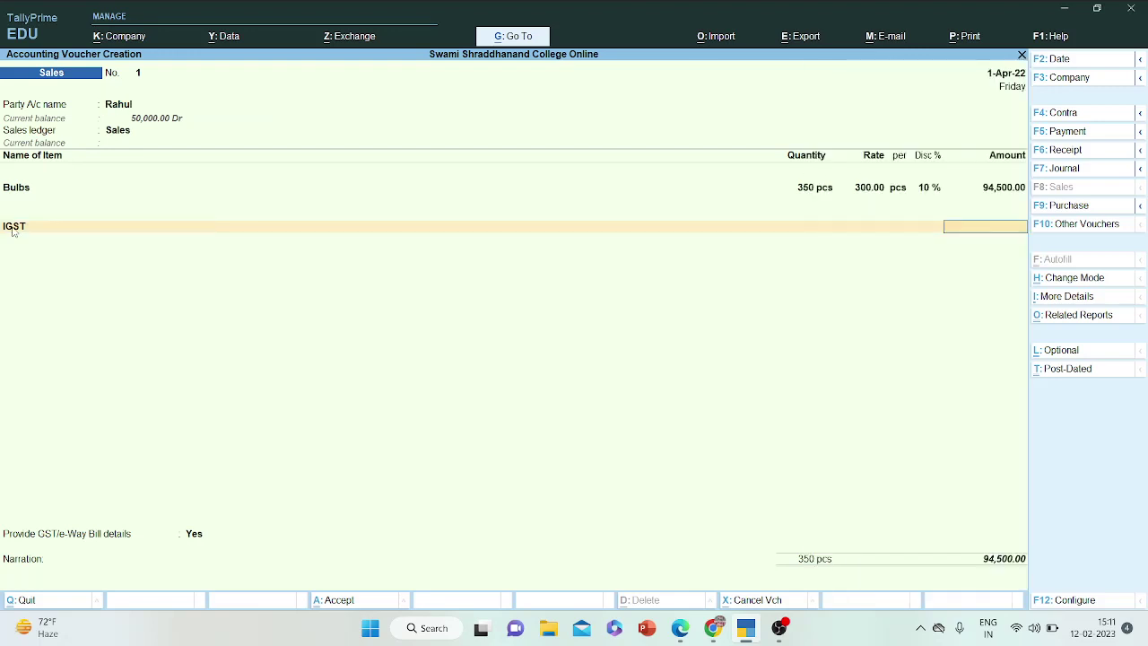
- Try entering 11,340 manually as the IGST amount, then clear the IGST ledger and its amount from the sales voucher
{"action": "type", "text": "110"}
{"action": "key", "text": "BackSpace"}
{"action": "type", "text": "340"}
{"action": "key", "text": "Return"}
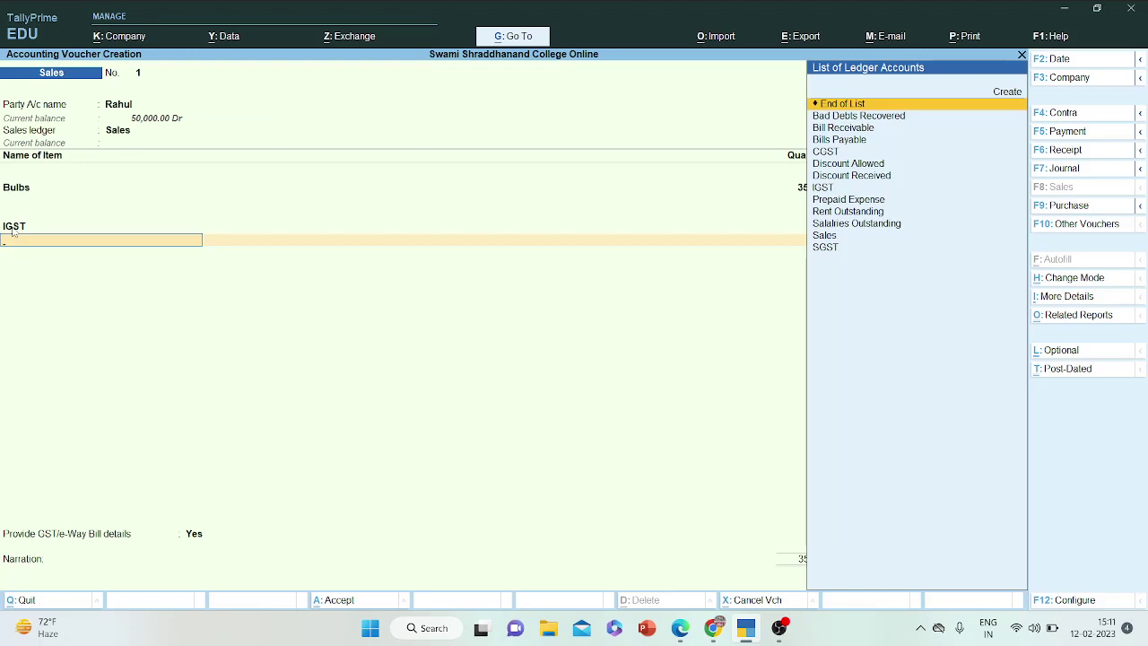
{"action": "key", "text": "BackSpace"}
{"action": "key", "text": "BackSpace"}
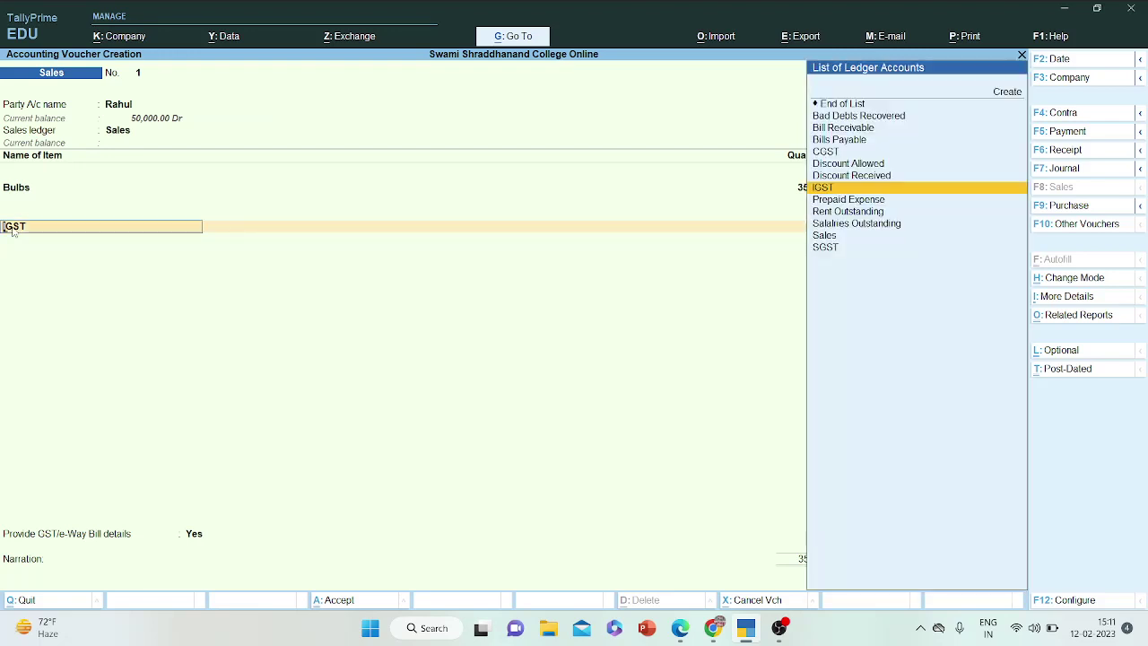
{"action": "key", "text": "BackSpace"}
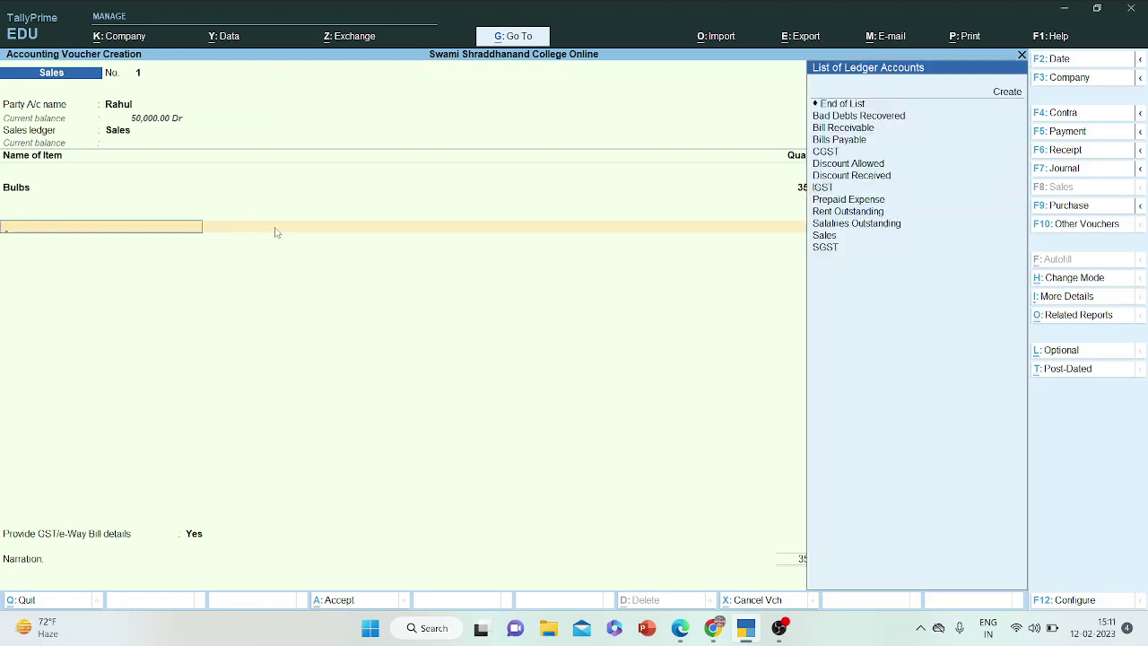
{"action": "key", "text": "BackSpace"}
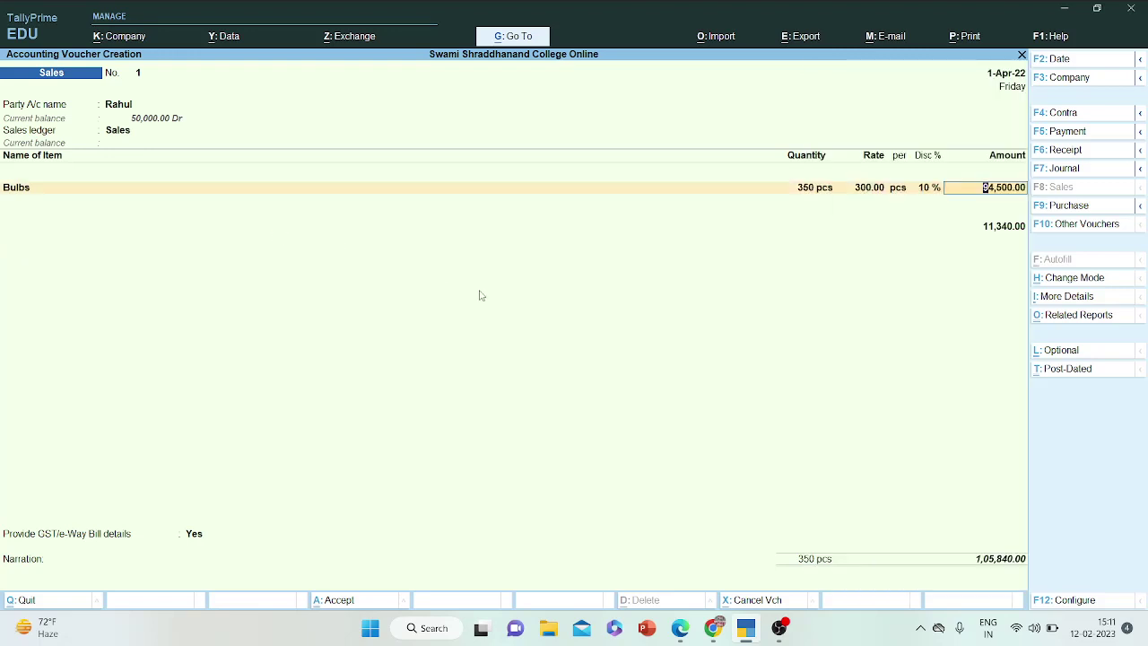
{"action": "key", "text": "alt"}
{"action": "key", "text": "alt"}
{"action": "key", "text": "Return"}
{"action": "key", "text": "BackSpace"}
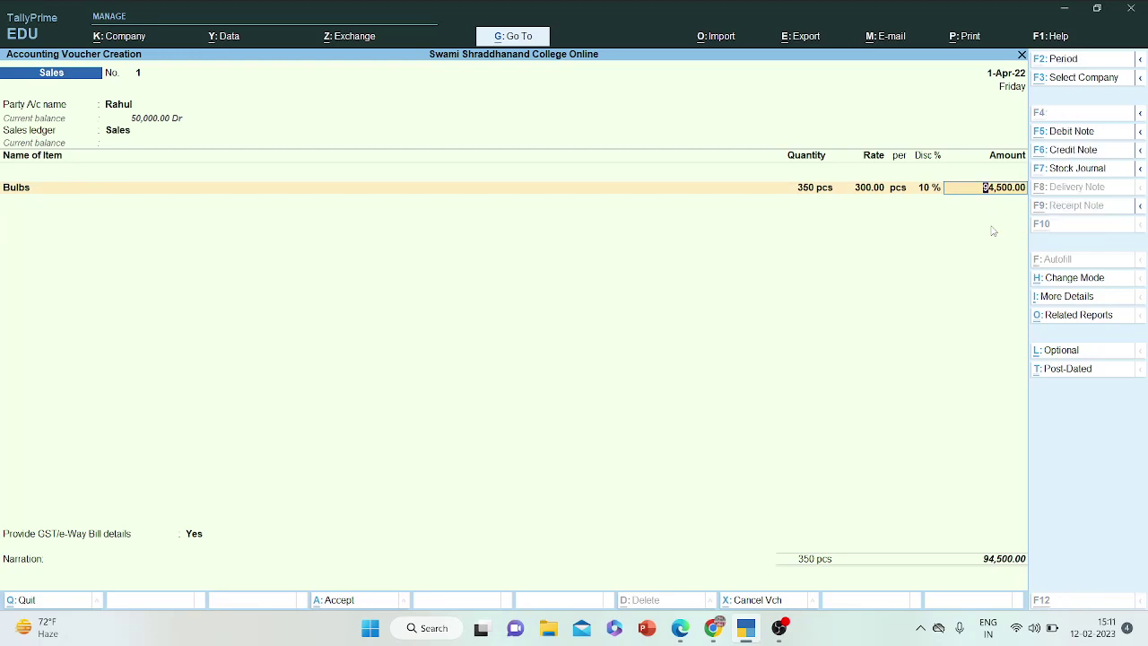
- Keep the Bulbs amount and try selecting the IGST ledger once more for automatic tax calculation
{"action": "key", "text": "Return"}
{"action": "key", "text": "Return"}
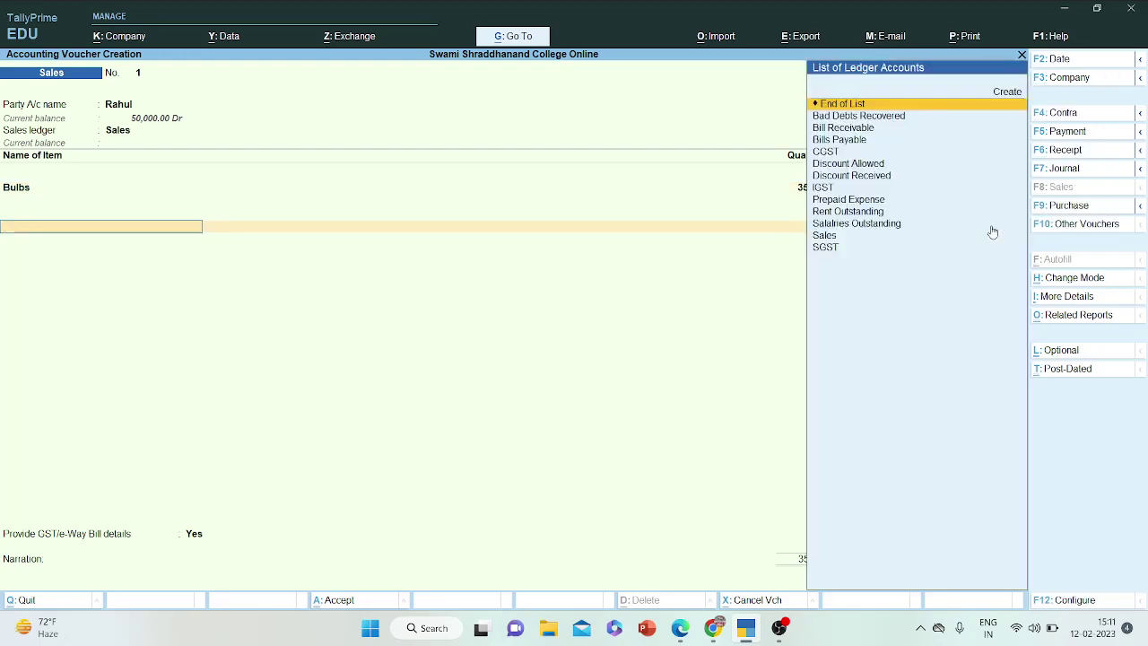
{"action": "type", "text": "ig"}
{"action": "key", "text": "Return"}
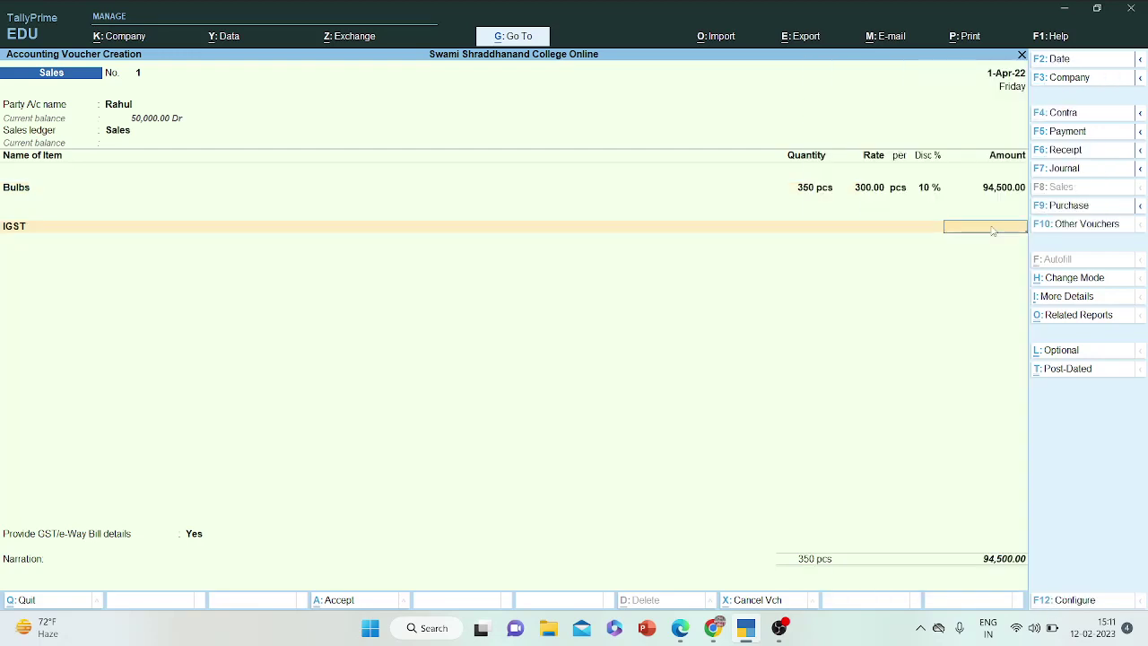
{"action": "key", "text": "BackSpace"}
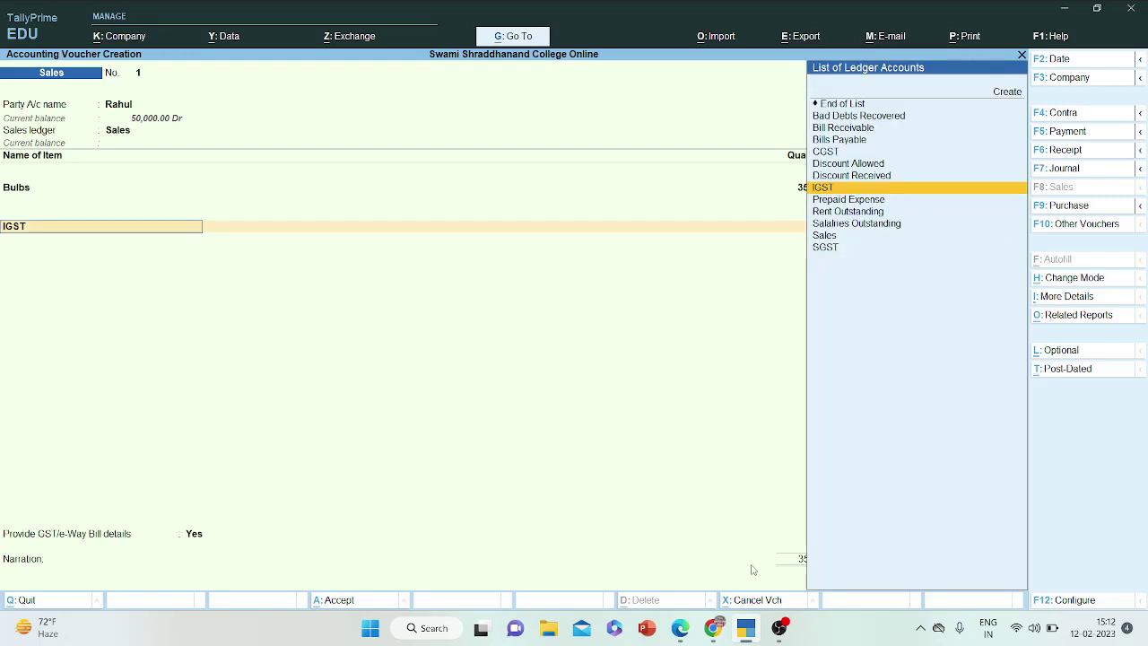
- Cancel the sales voucher and delete its cancelled entry from the Day Book
{"action": "left_click", "coordinate": [754, 599]}
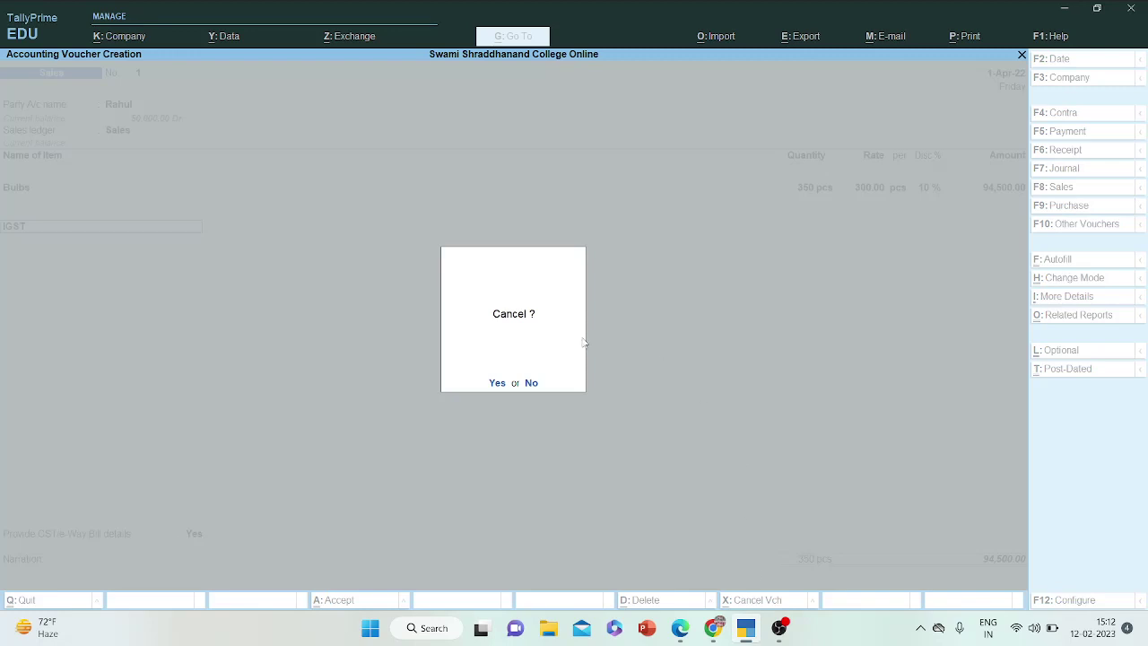
{"action": "left_click", "coordinate": [501, 383]}
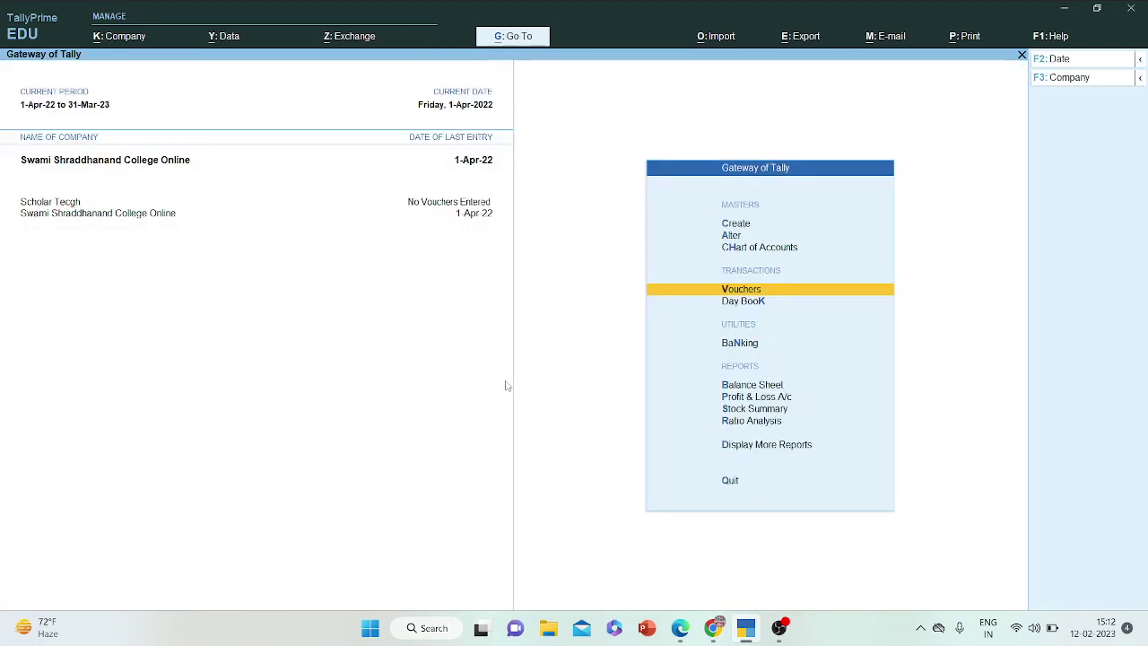
{"action": "key", "text": "Down"}
{"action": "key", "text": "Return"}
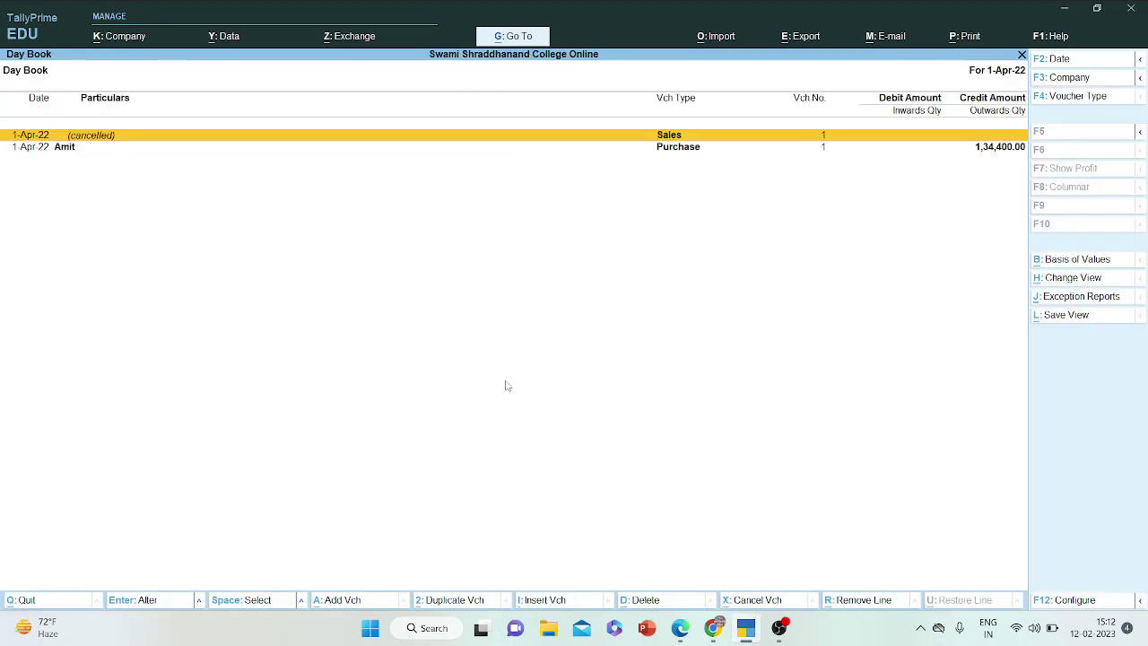
{"action": "key", "text": "Return"}
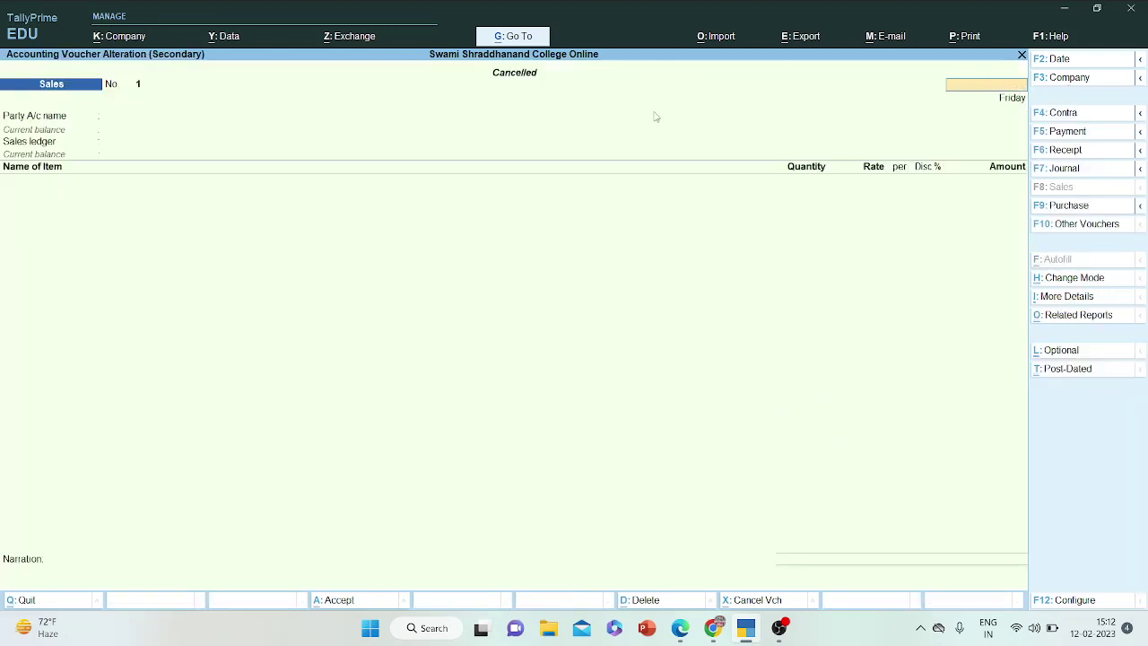
{"action": "key", "text": "Escape"}
{"action": "key", "text": "Return"}
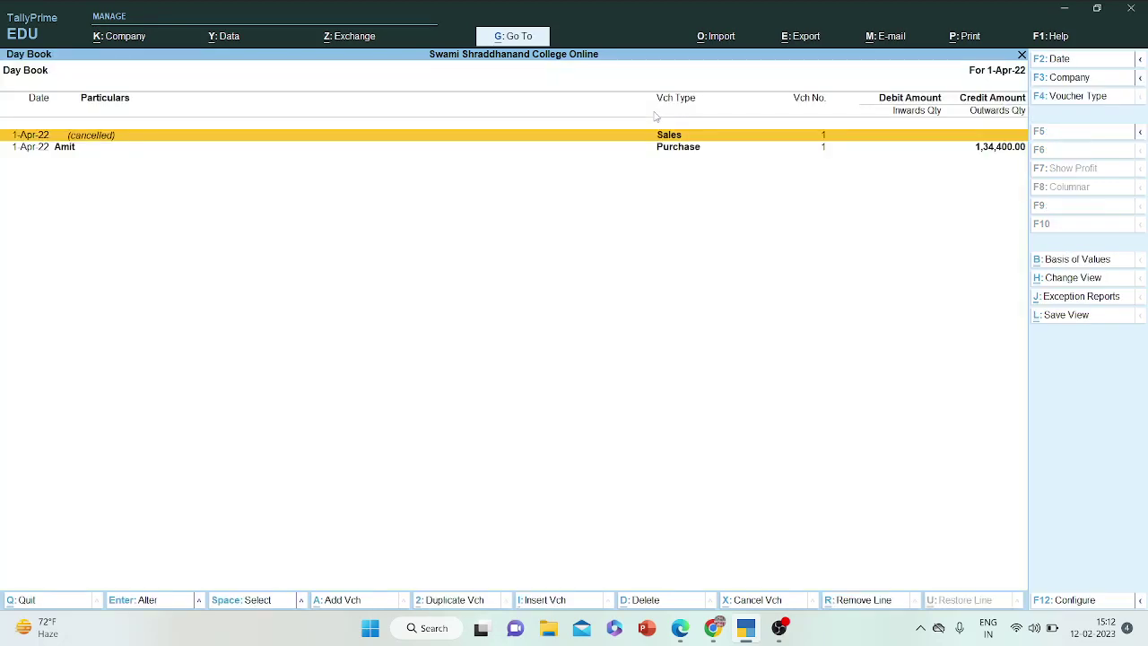
{"action": "key", "text": "alt+d"}
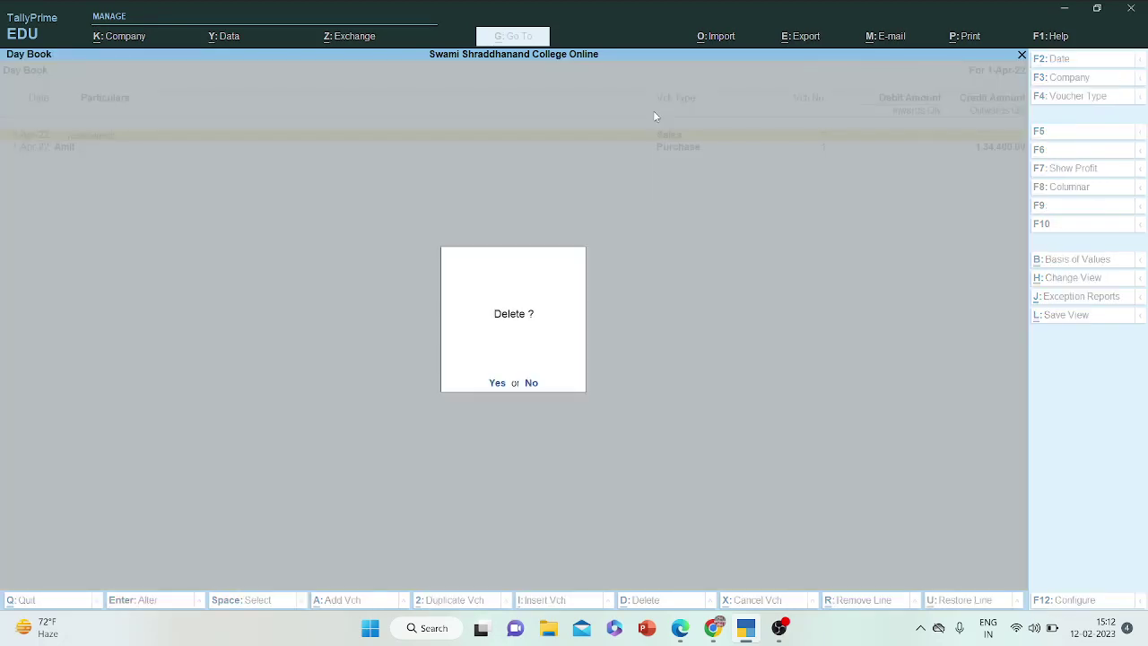
{"action": "key", "text": "Return"}
{"action": "key", "text": "Escape"}
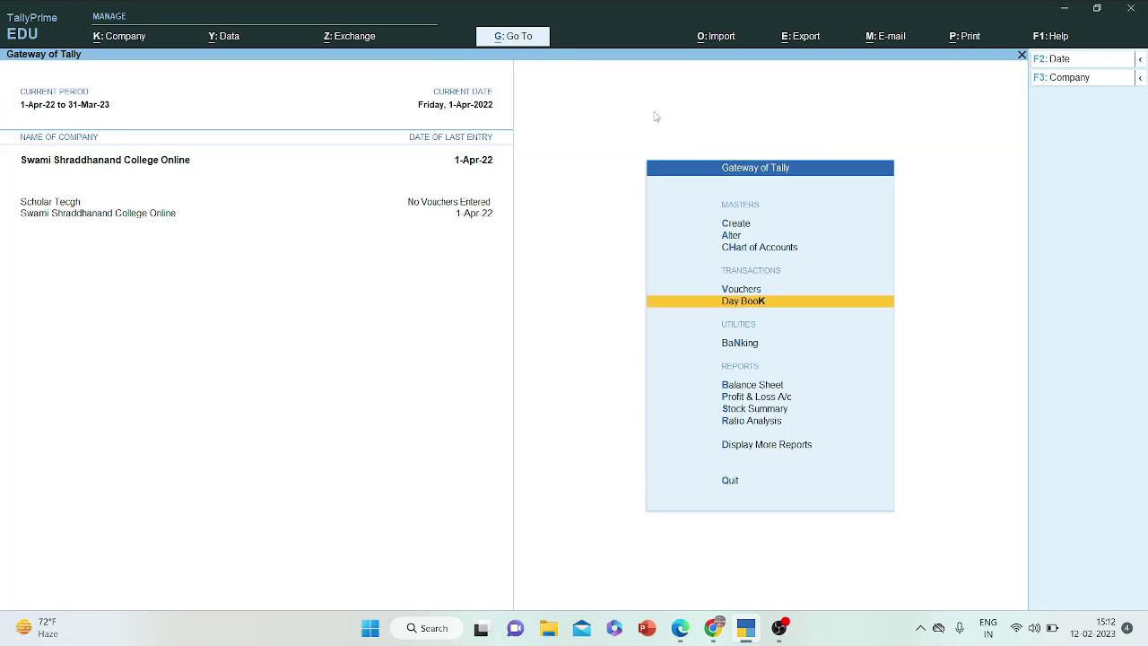
- Open the Maharashtra customer's ledger for alteration
{"action": "key", "text": "Up"}
{"action": "key", "text": "Up"}
{"action": "key", "text": "Up"}
{"action": "key", "text": "Up"}
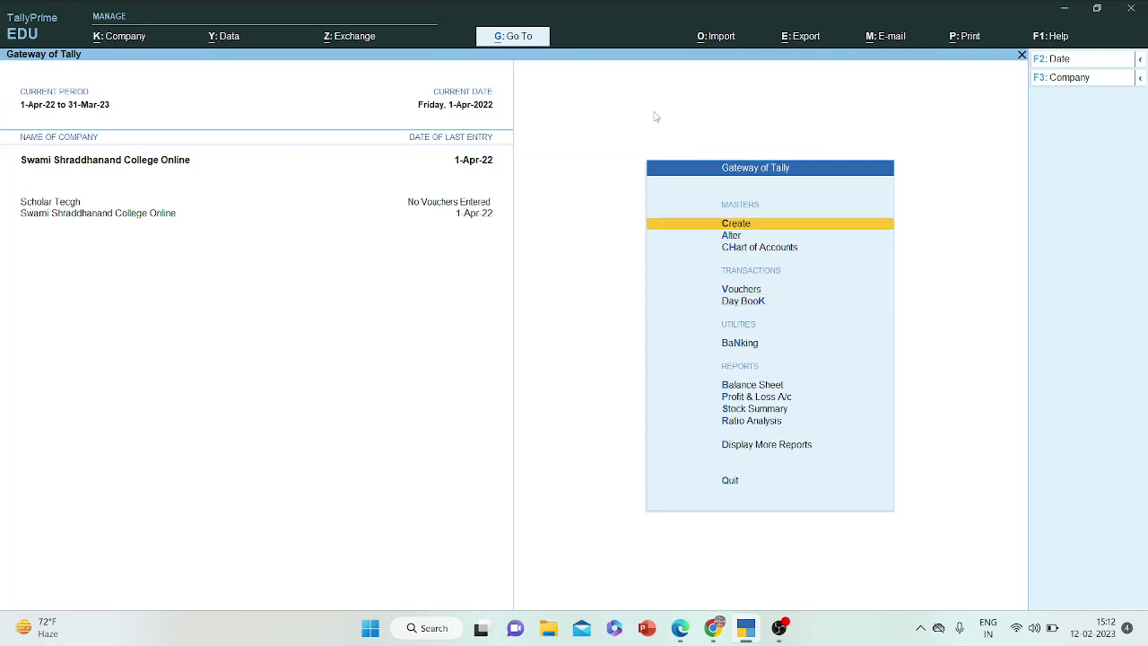
{"action": "key", "text": "Down"}
{"action": "key", "text": "Return"}
{"action": "key", "text": "Down"}
{"action": "key", "text": "Return"}
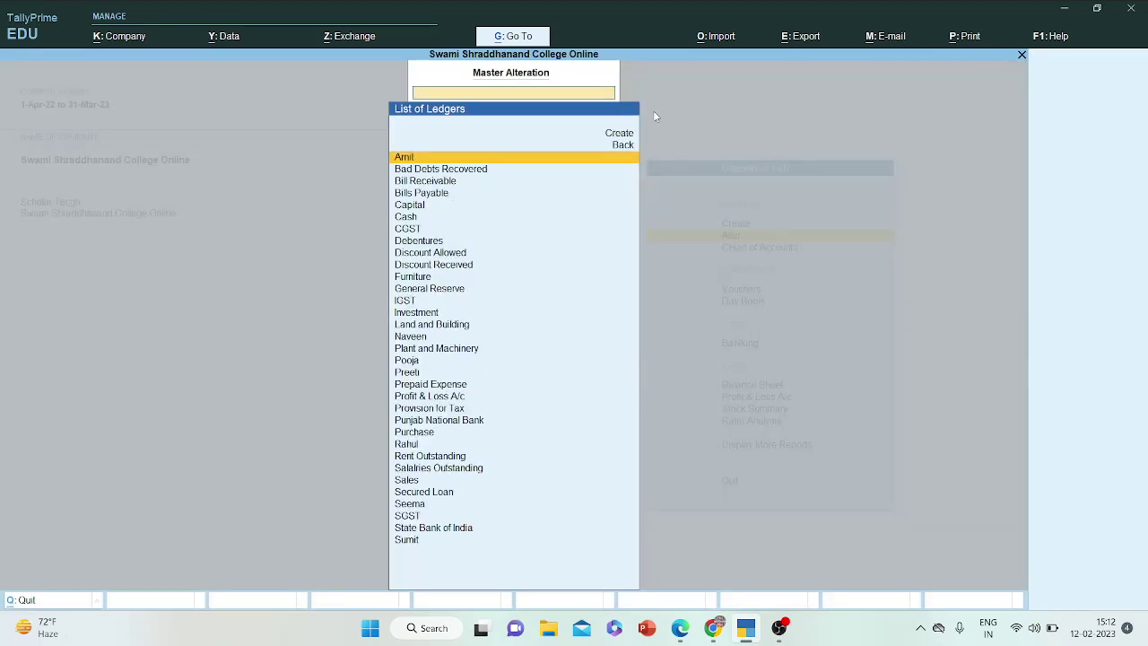
{"action": "type", "text": "Rahu"}
{"action": "key", "text": "Return"}
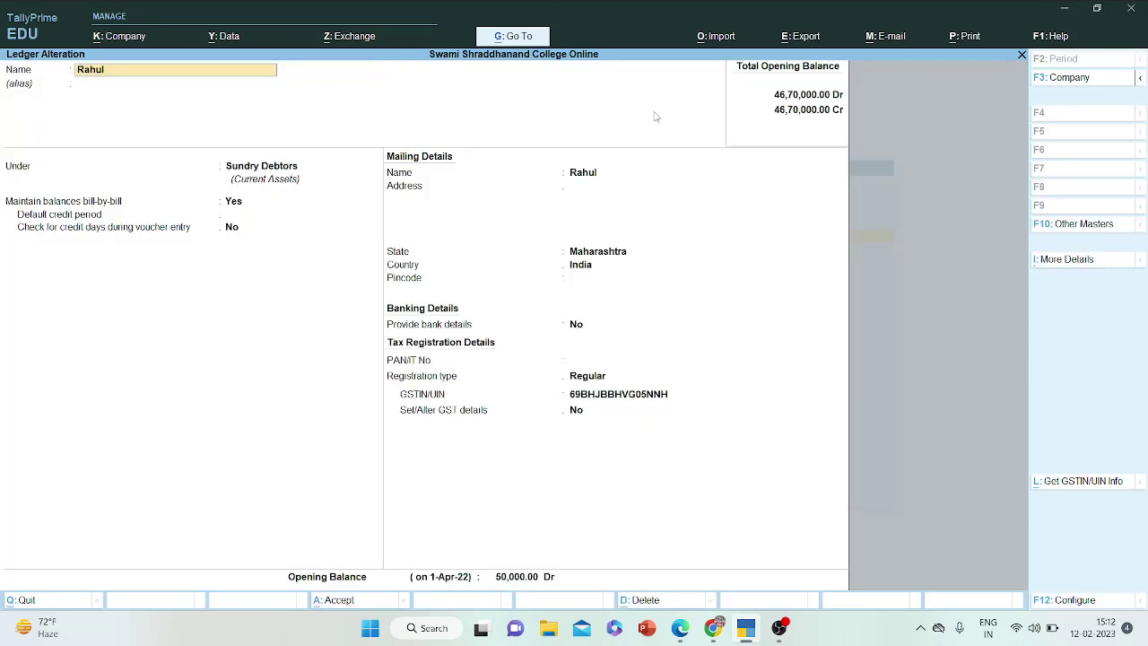
- Check the customer ledger's group, bill-by-bill setting, state, country and GST registration details
{"action": "key", "text": "Return"}
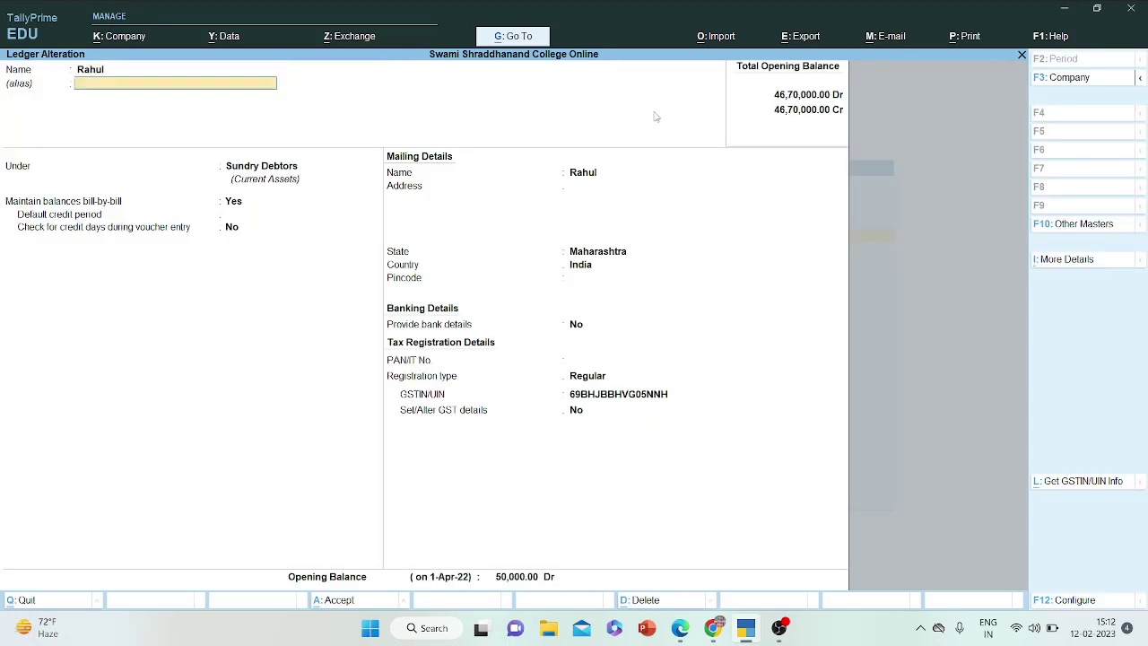
{"action": "key", "text": "Return"}
{"action": "key", "text": "Return"}
{"action": "key", "text": "Return"}
{"action": "key", "text": "Return"}
{"action": "key", "text": "Return"}
{"action": "key", "text": "Return"}
{"action": "key", "text": "Return"}
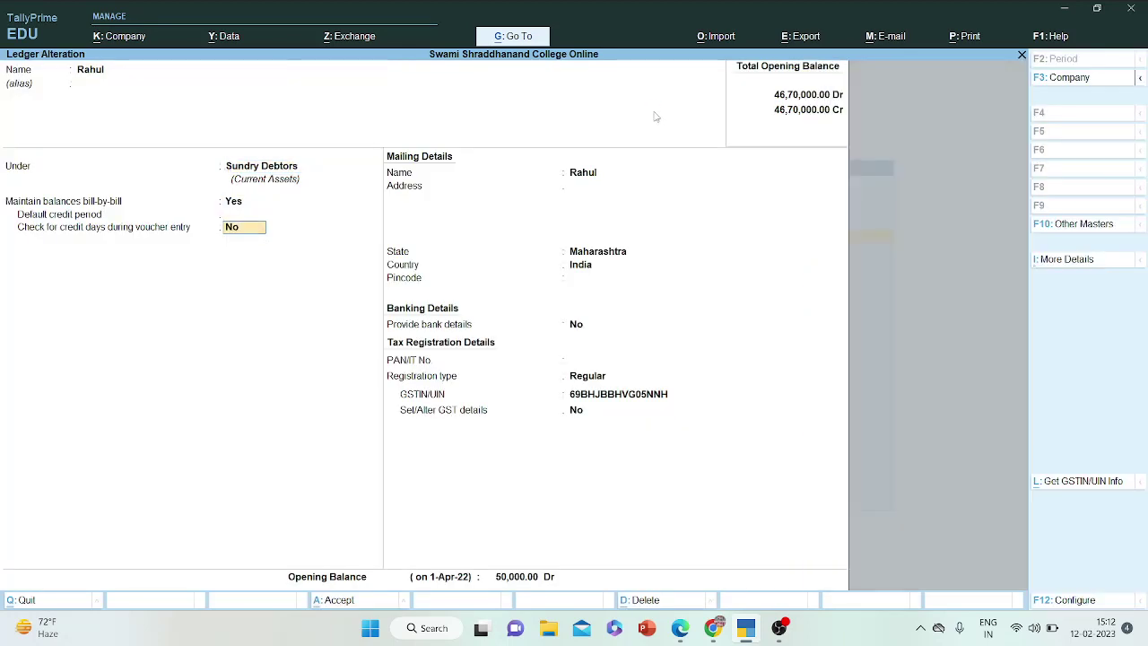
{"action": "key", "text": "Return"}
{"action": "key", "text": "Return"}
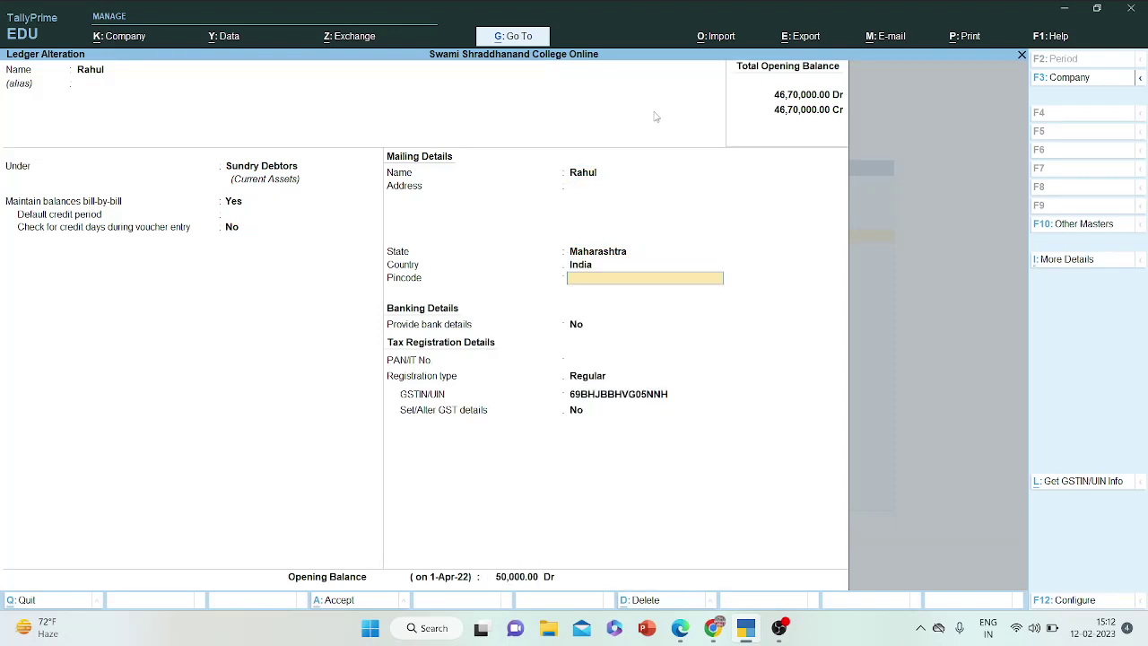
{"action": "key", "text": "Return"}
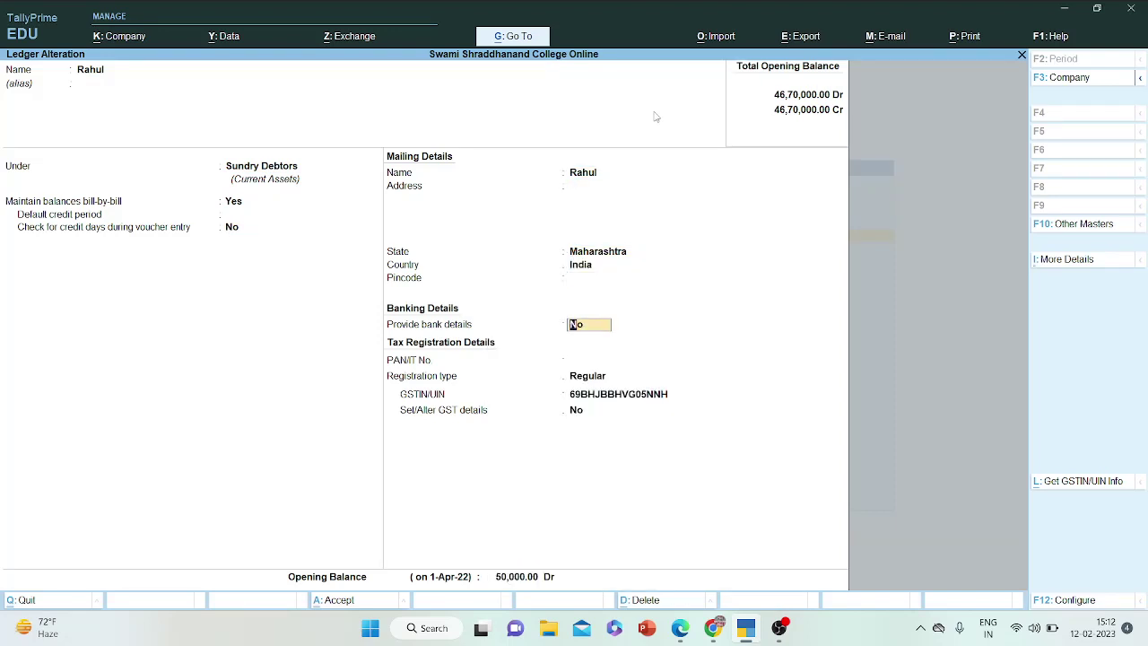
{"action": "key", "text": "Return"}
{"action": "key", "text": "Return"}
{"action": "key", "text": "Return"}
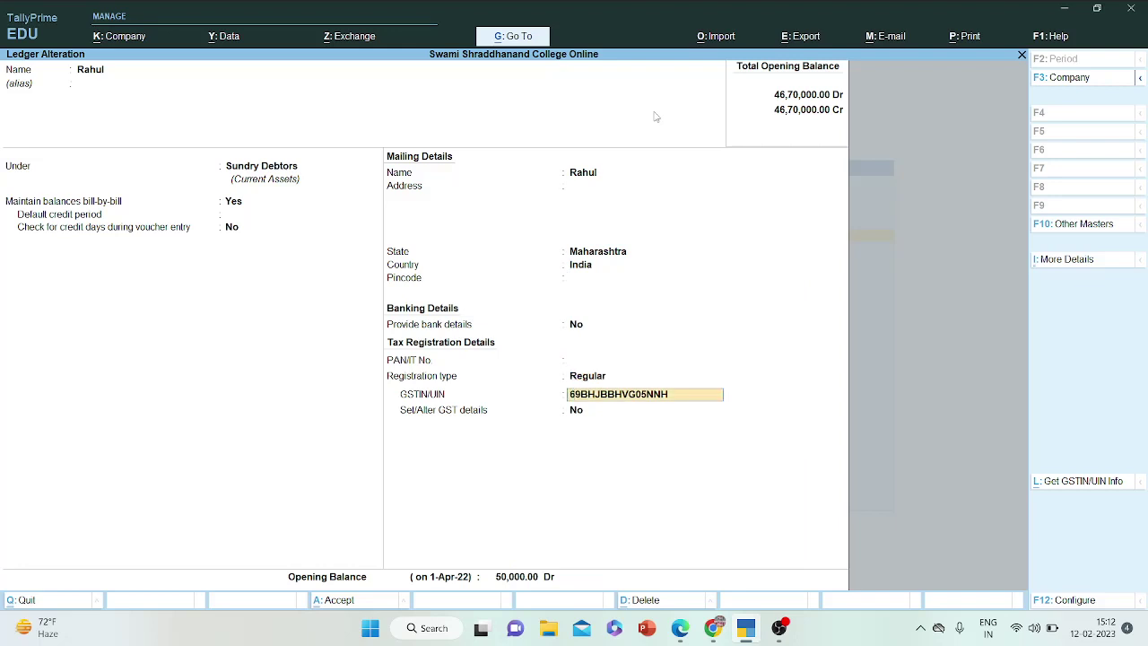
{"action": "key", "text": "Return"}
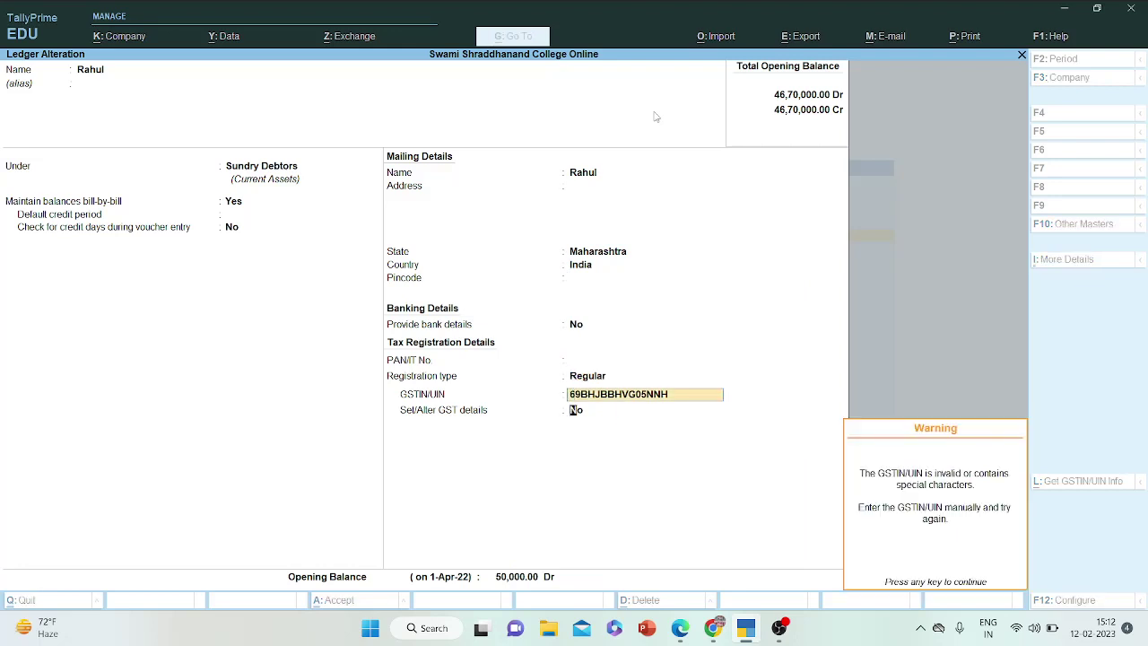
- Keep the customer ledger's GST details, opening balance and bill-wise breakup, and save the ledger
{"action": "key", "text": "Return"}
{"action": "key", "text": "Return"}
{"action": "key", "text": "Return"}
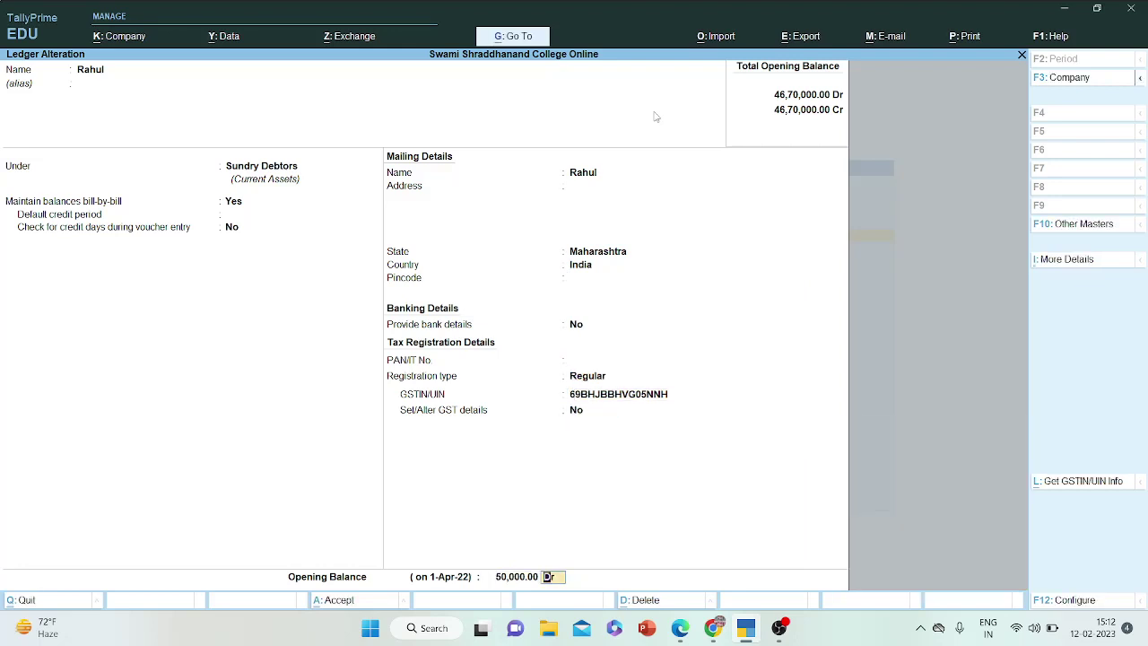
{"action": "key", "text": "Return"}
{"action": "key", "text": "Return"}
{"action": "key", "text": "Return"}
{"action": "key", "text": "Return"}
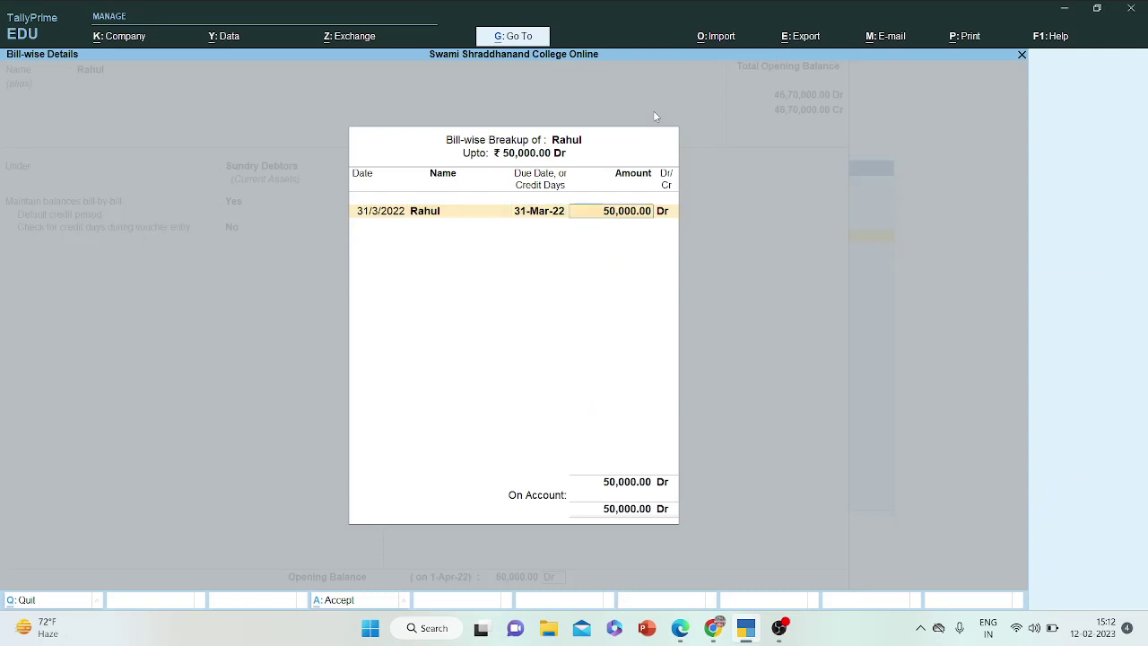
{"action": "key", "text": "Return"}
{"action": "key", "text": "Return"}
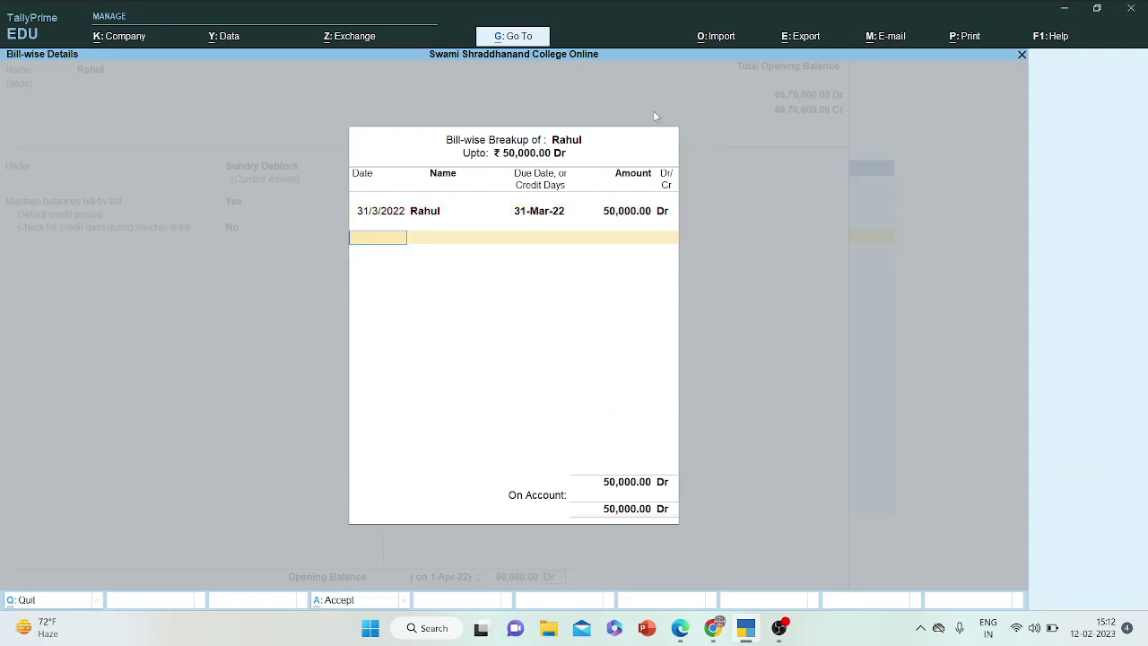
{"action": "key", "text": "Return"}
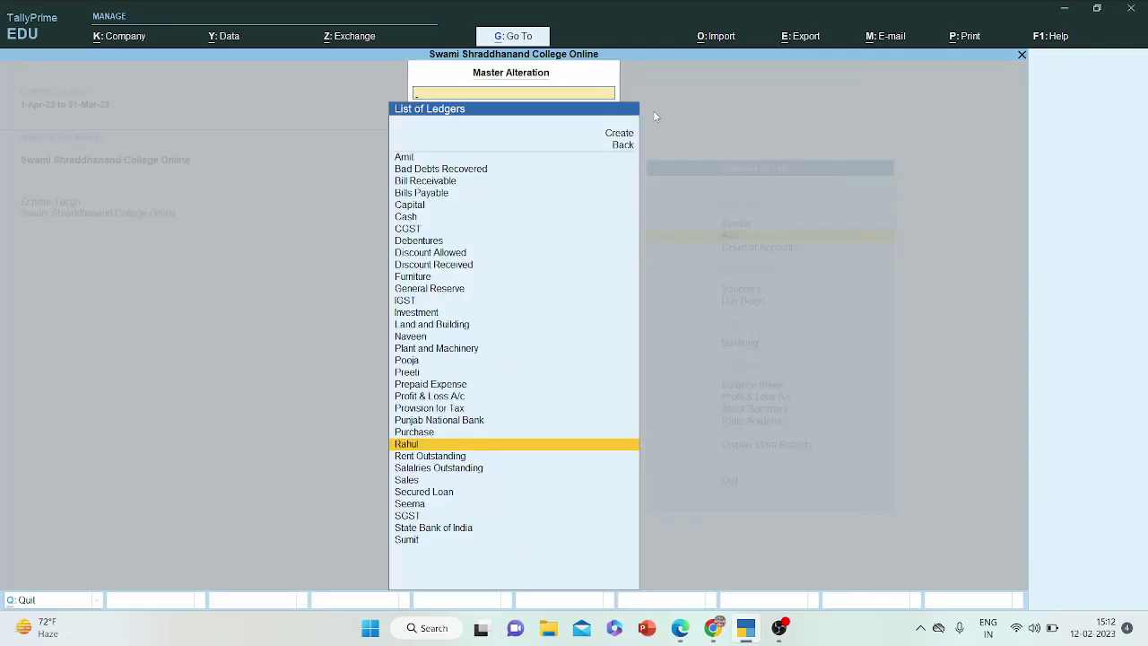
- Review the IGST ledger's duty type, tax type, calculation percentage and rounding method, save it and return to the Gateway of Tally
{"action": "key", "text": "Escape"}
{"action": "key", "text": "Return"}
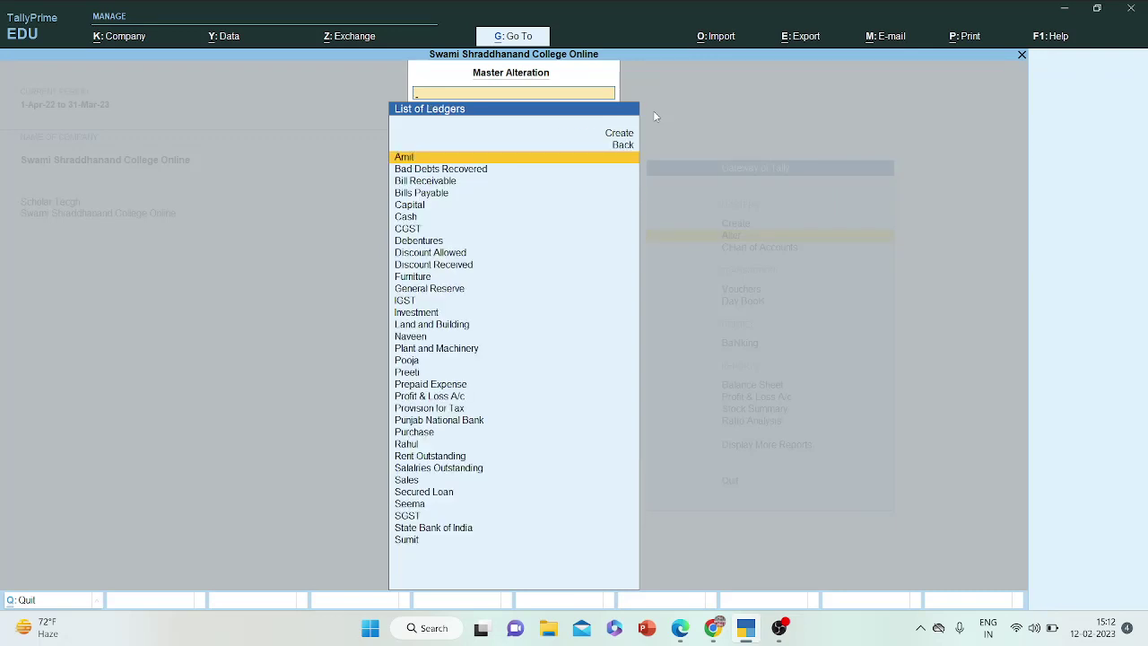
{"action": "type", "text": "igs"}
{"action": "key", "text": "Return"}
{"action": "key", "text": "Return"}
{"action": "key", "text": "Return"}
{"action": "key", "text": "Return"}
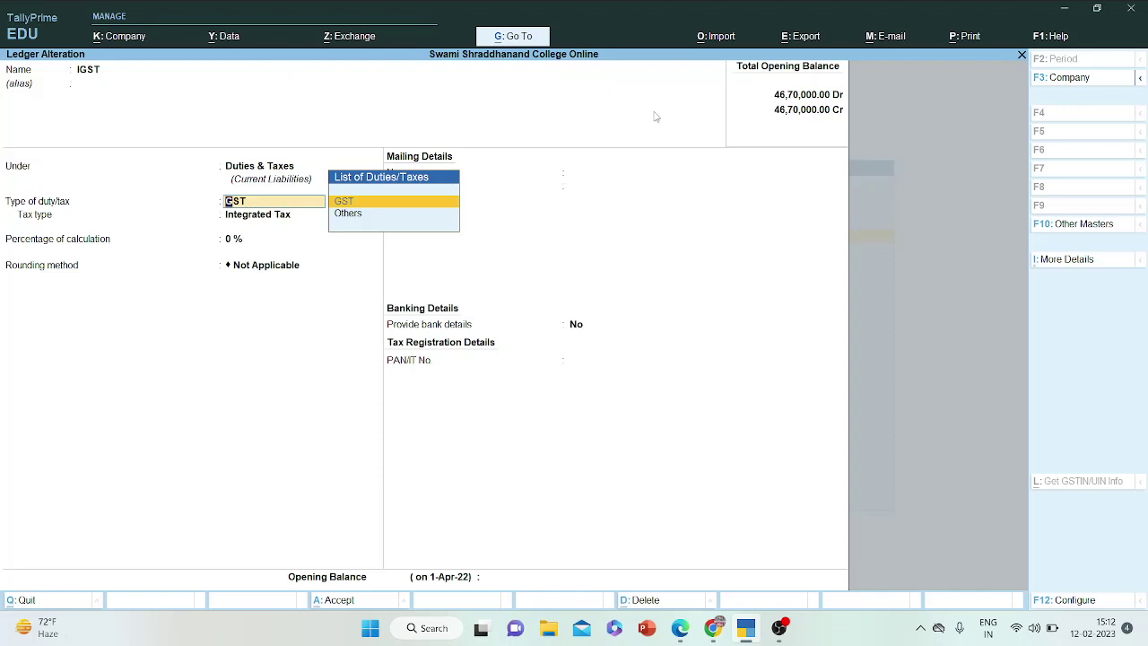
{"action": "key", "text": "Return"}
{"action": "key", "text": "Return"}
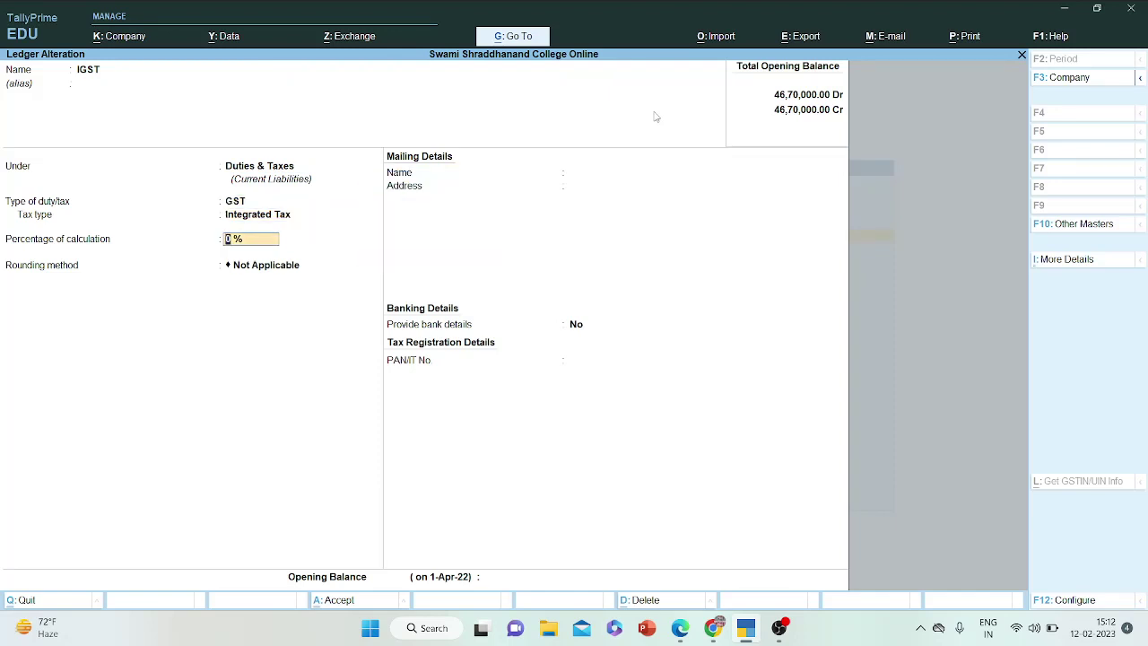
{"action": "key", "text": "Return"}
{"action": "key", "text": "Return"}
{"action": "key", "text": "Return"}
{"action": "key", "text": "Return"}
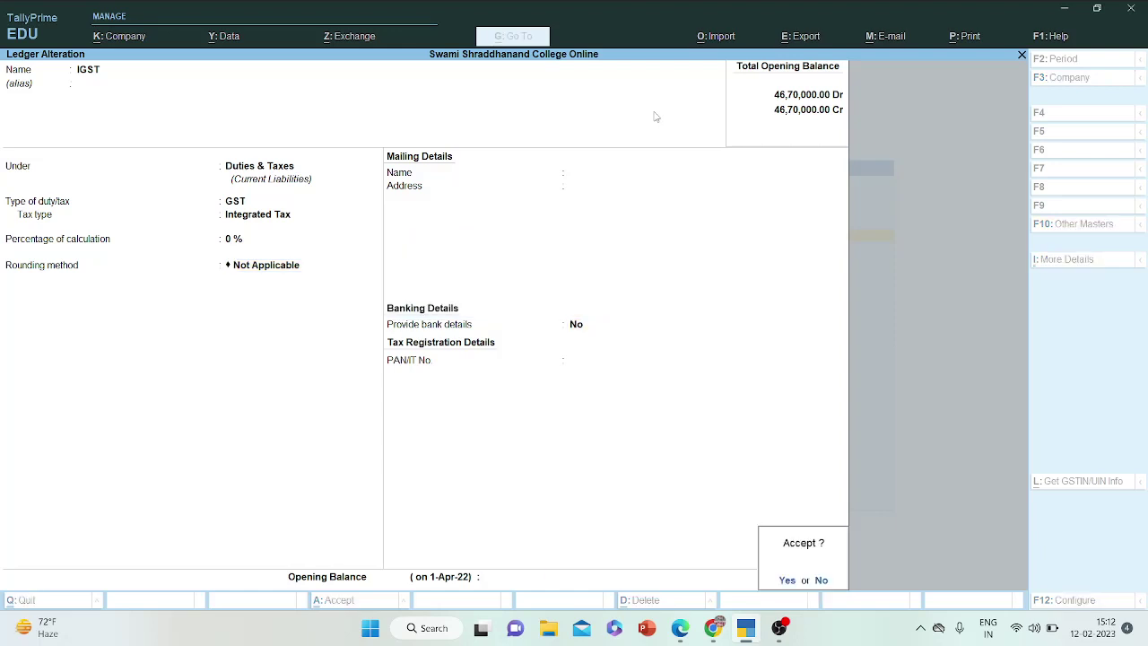
{"action": "key", "text": "Return"}
{"action": "key", "text": "Escape"}
{"action": "key", "text": "Escape"}
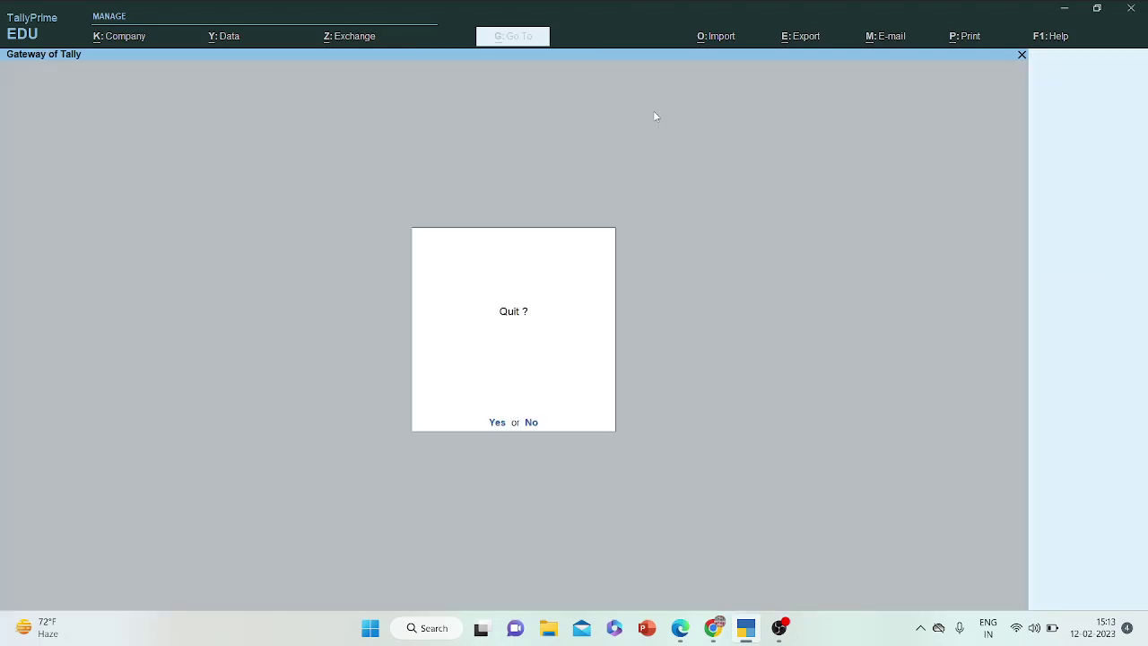
{"action": "key", "text": "Escape"}
- Start a new sales voucher with the Maharashtra customer as the party account
{"action": "key", "text": "Down"}
{"action": "key", "text": "Down"}
{"action": "key", "text": "Return"}
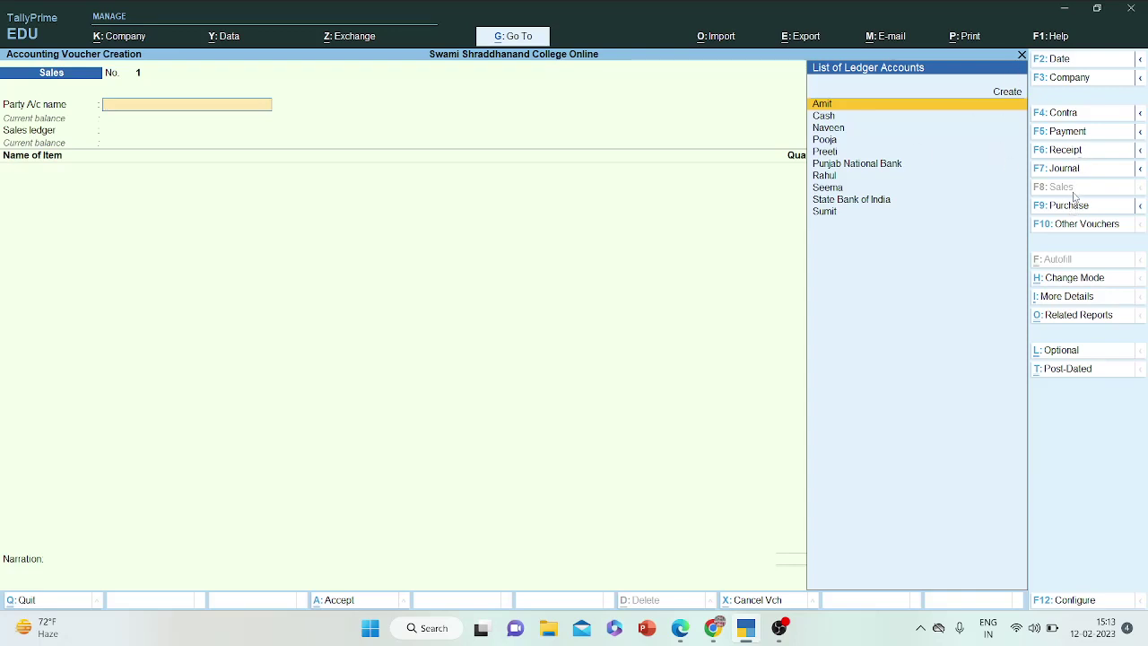
{"action": "type", "text": "Rahu"}
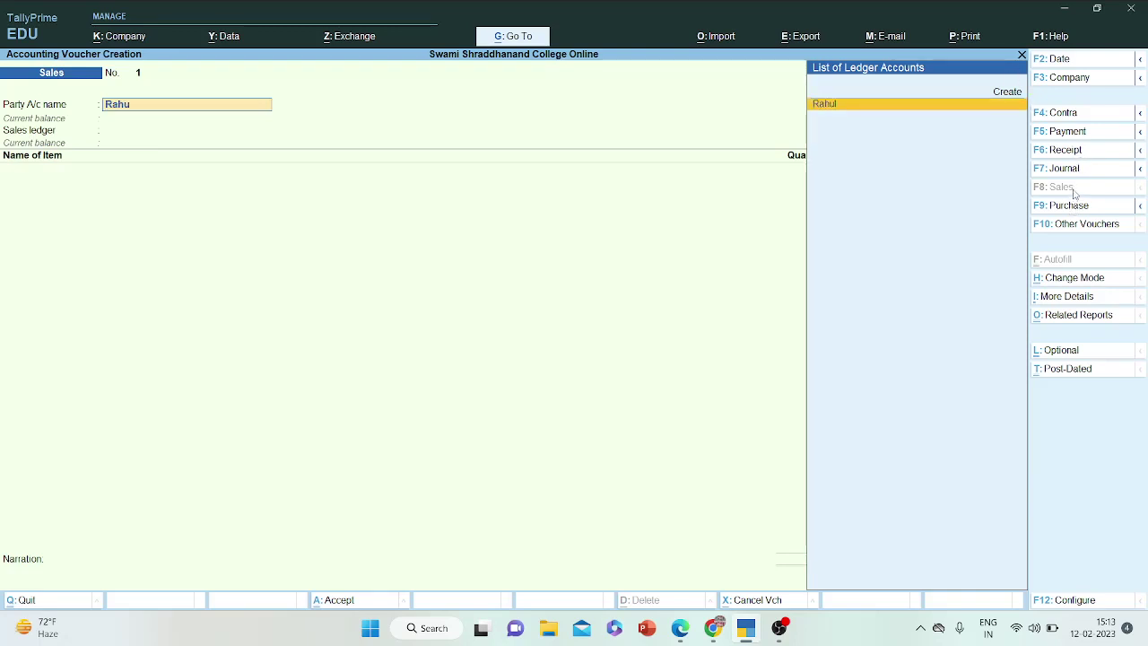
{"action": "key", "text": "Return"}
- Leave the dispatch details blank and accept the party details with Maharashtra as the state and place of supply
{"action": "key", "text": "Return"}
{"action": "key", "text": "Return"}
{"action": "key", "text": "Return"}
{"action": "key", "text": "Return"}
{"action": "key", "text": "Return"}
{"action": "key", "text": "Return"}
{"action": "key", "text": "Return"}
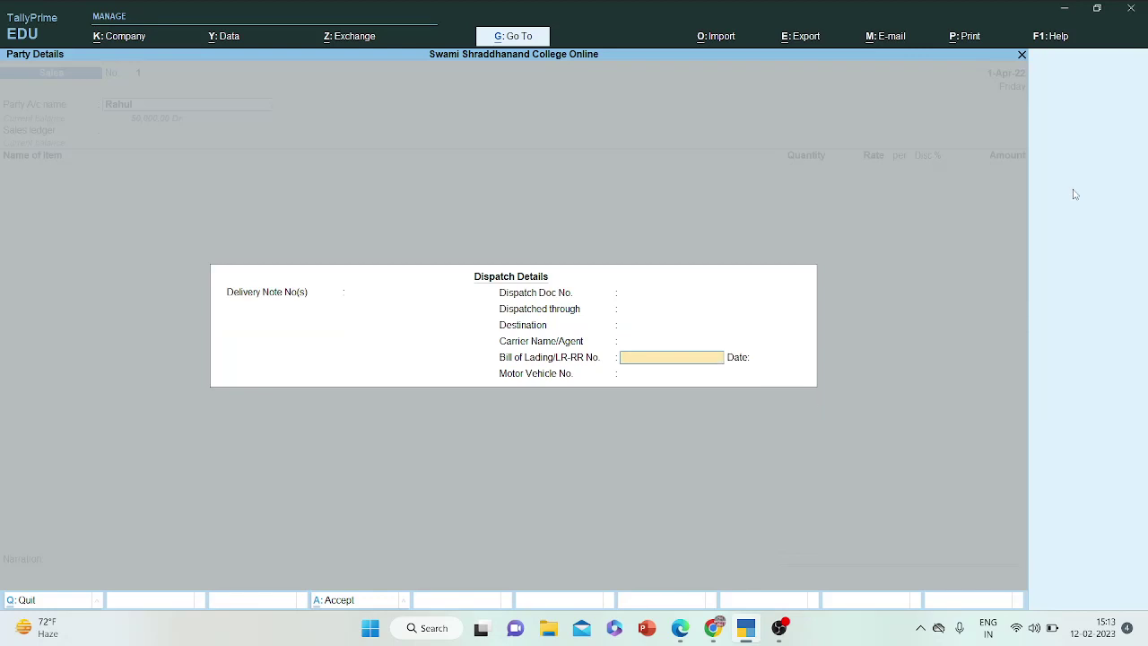
{"action": "key", "text": "Return"}
{"action": "key", "text": "Return"}
{"action": "key", "text": "Return"}
{"action": "key", "text": "Return"}
{"action": "key", "text": "Return"}
{"action": "key", "text": "Return"}
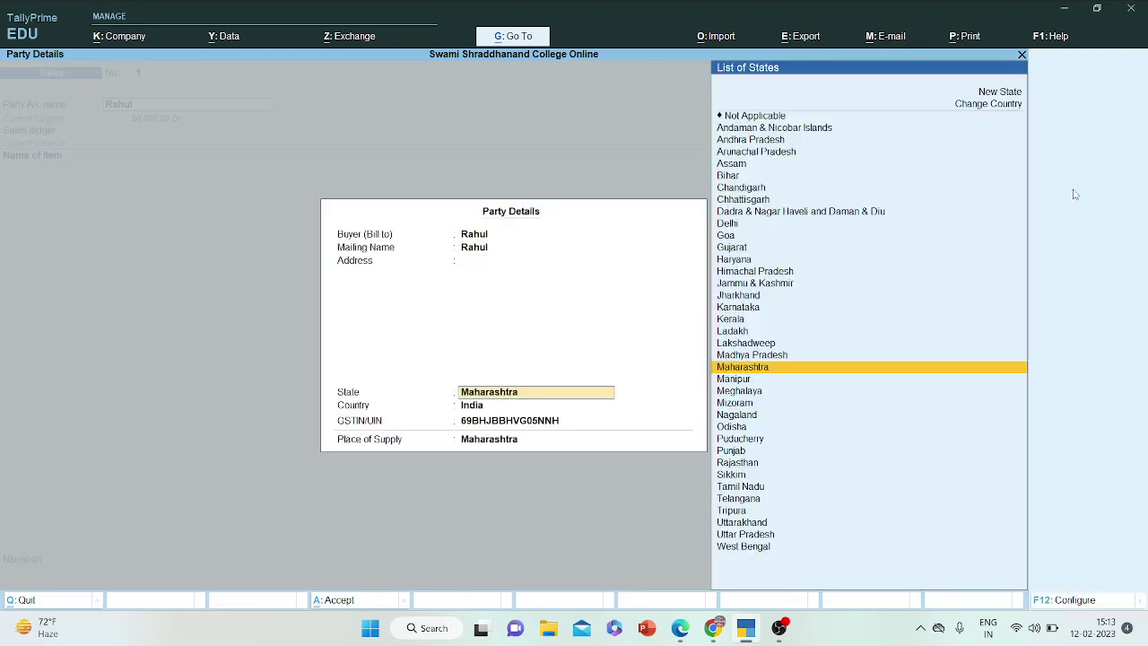
{"action": "key", "text": "Return"}
{"action": "key", "text": "Return"}
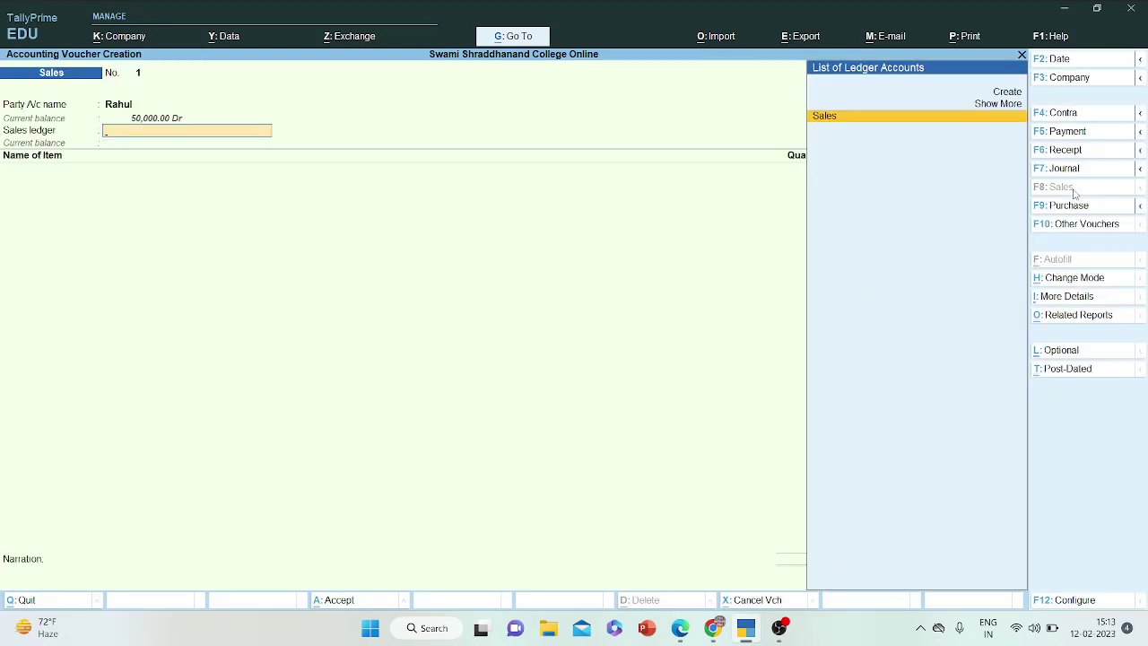
- Choose the Sales ledger and, after consulting transaction 2 in the exercise PDF, select Bulbs as the stock item
{"action": "key", "text": "Return"}
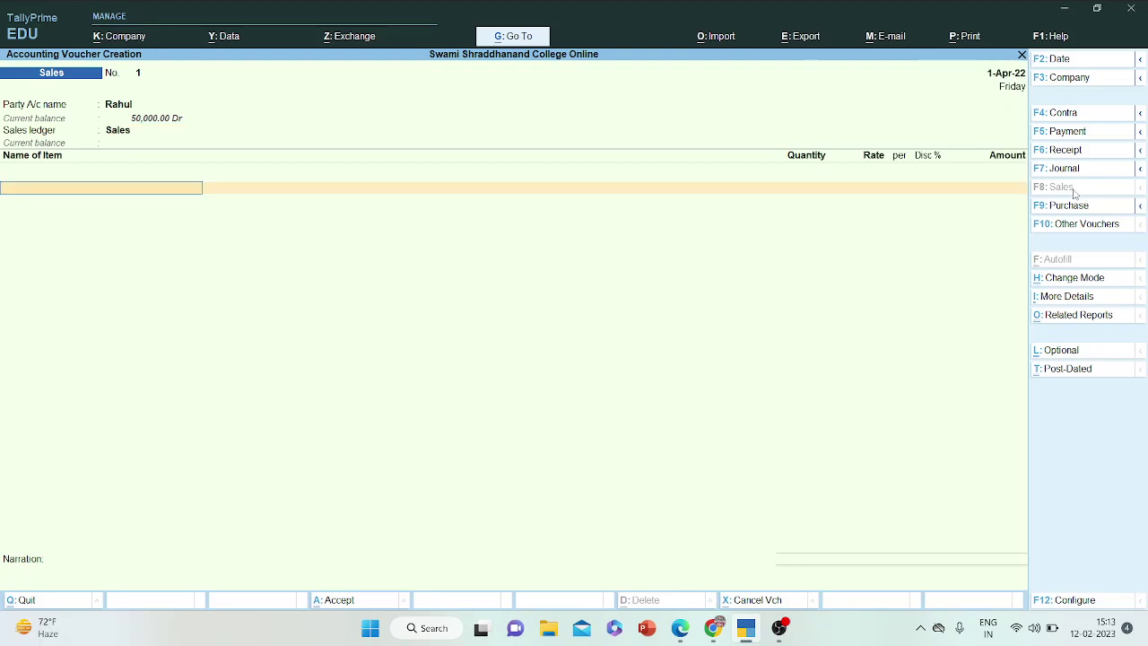
{"action": "left_click", "coordinate": [680, 629]}
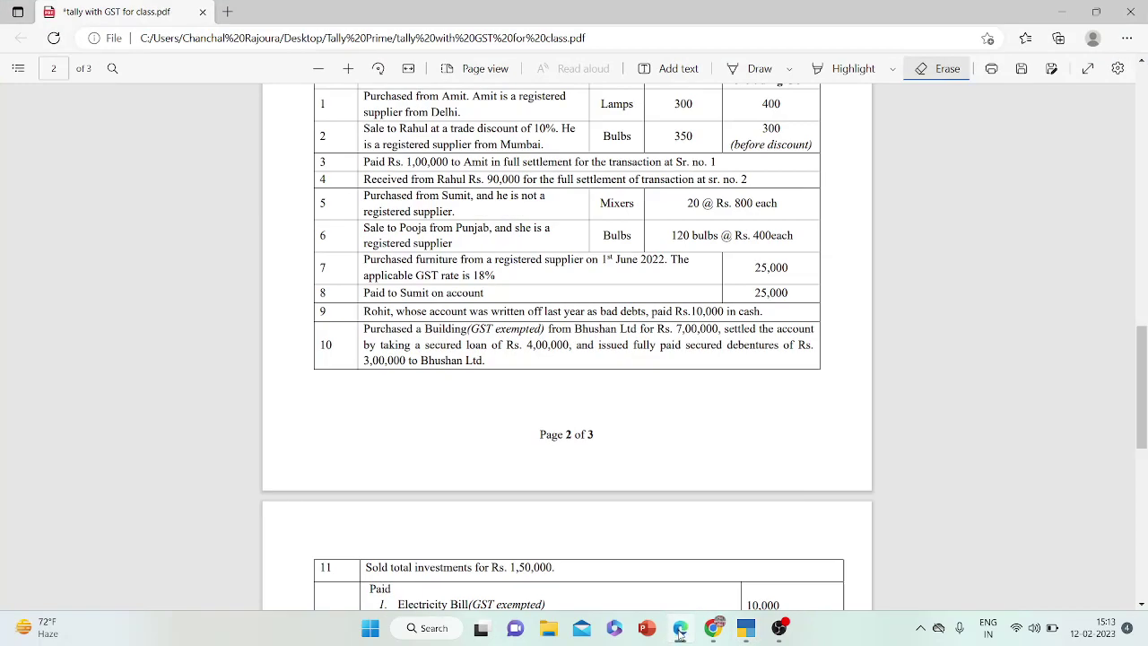
{"action": "left_click", "coordinate": [680, 629]}
{"action": "left_click", "coordinate": [680, 629]}
{"action": "left_click", "coordinate": [680, 629]}
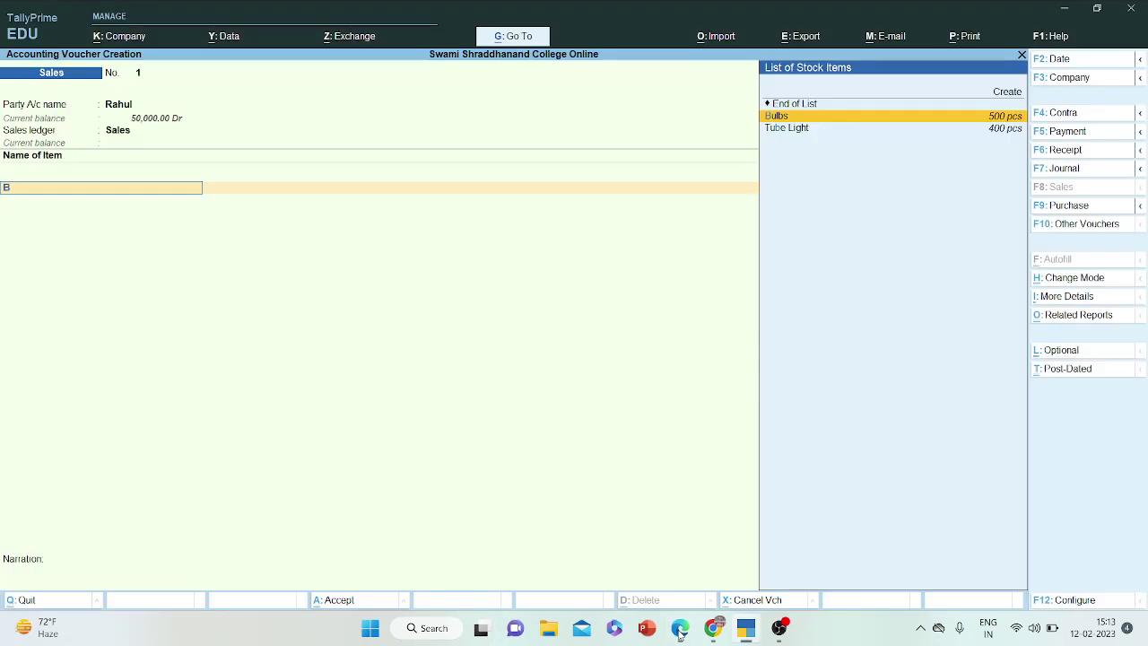
{"action": "type", "text": "Bulb"}
{"action": "key", "text": "Return"}
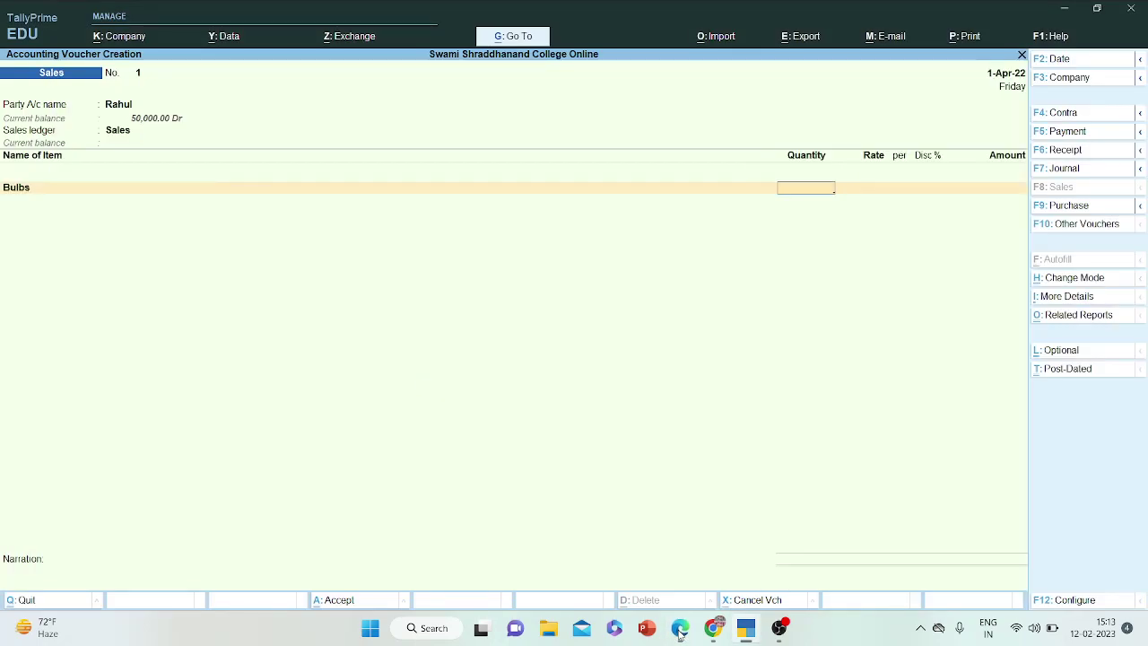
- Enter 350 pcs of Bulbs at a rate of 300 with a 10% discount, checking the figures in the exercise PDF
{"action": "left_click", "coordinate": [680, 629]}
{"action": "left_click", "coordinate": [680, 629]}
{"action": "key", "text": "Escape"}
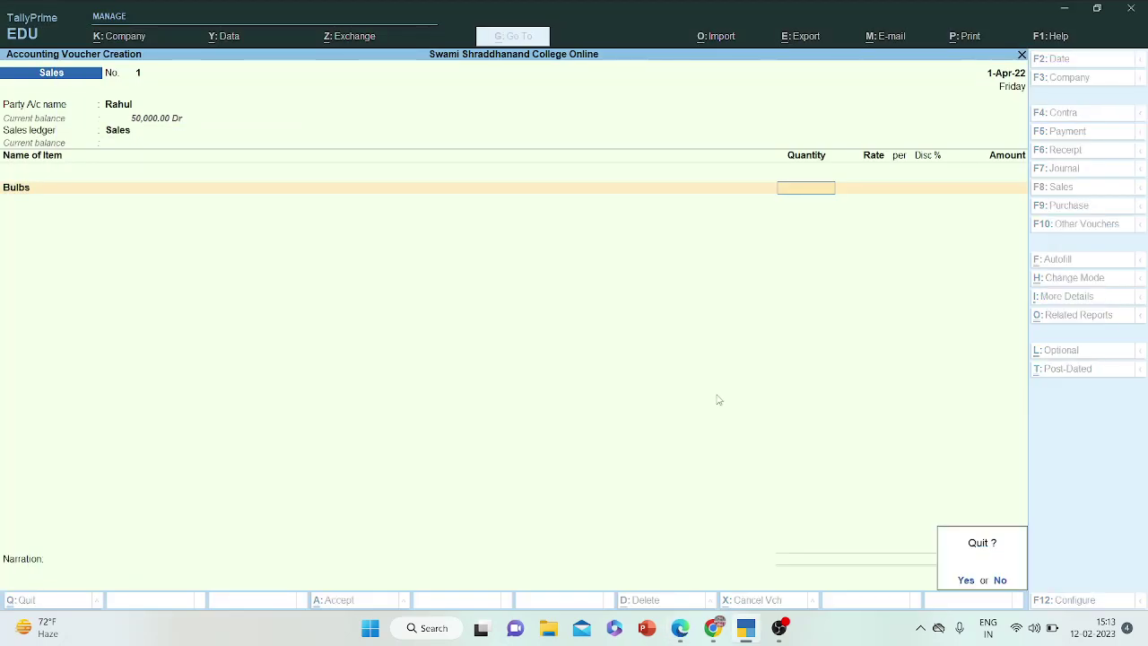
{"action": "key", "text": "Escape"}
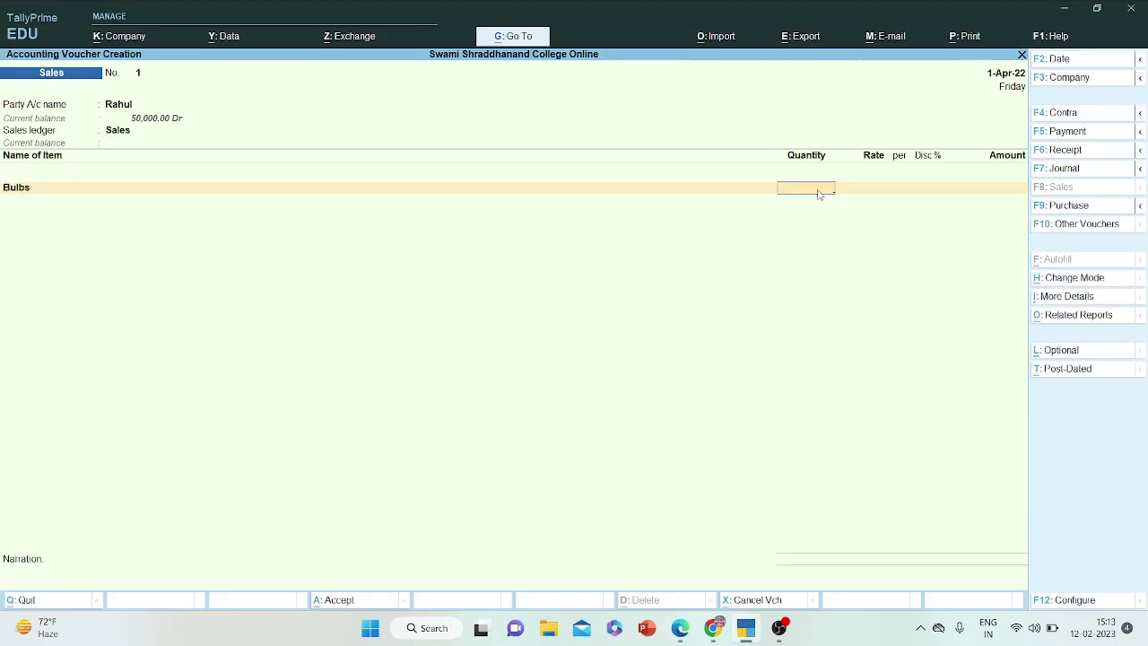
{"action": "type", "text": "350"}
{"action": "key", "text": "Return"}
{"action": "type", "text": "300"}
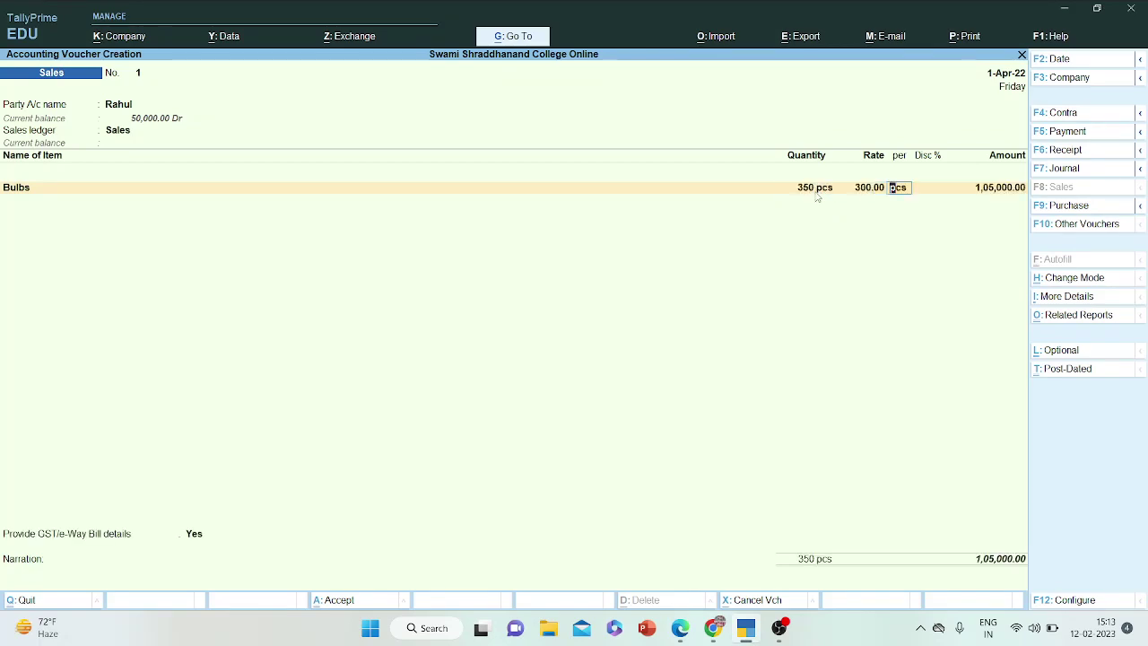
{"action": "left_click", "coordinate": [681, 631]}
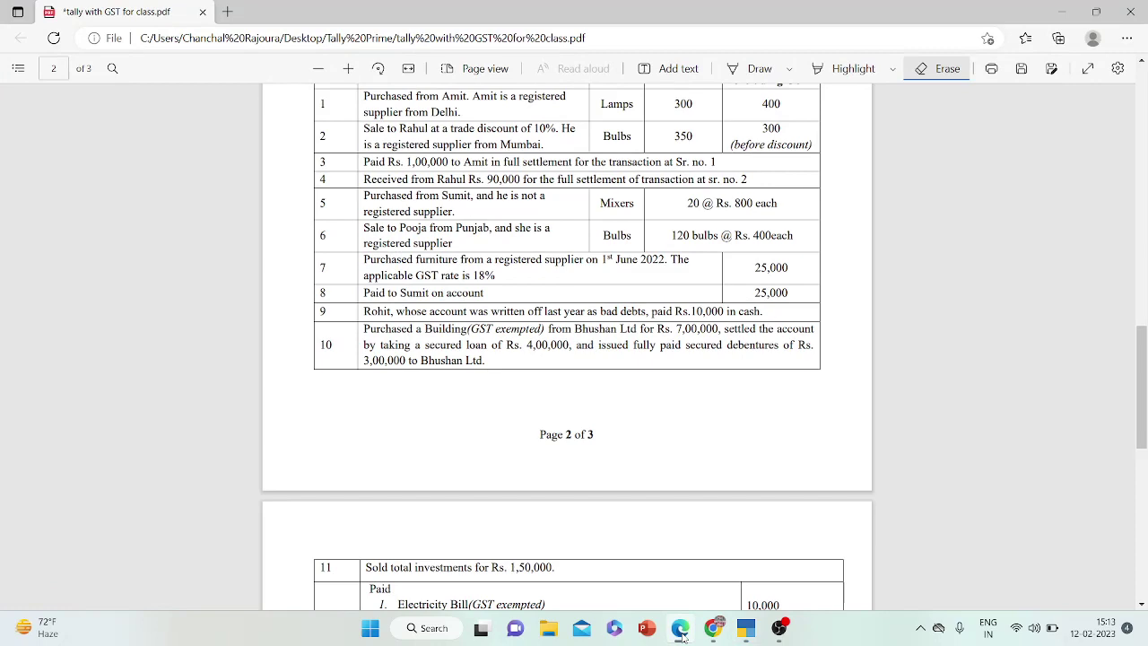
{"action": "left_click", "coordinate": [681, 631]}
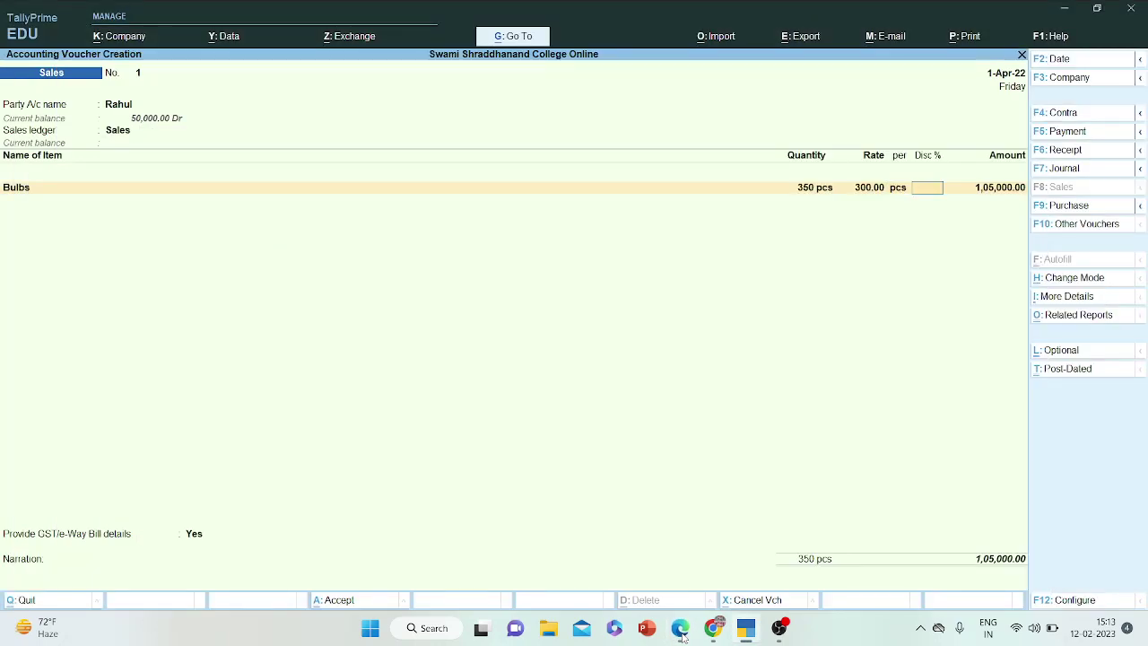
{"action": "type", "text": "10"}
{"action": "key", "text": "Return"}
{"action": "key", "text": "Return"}
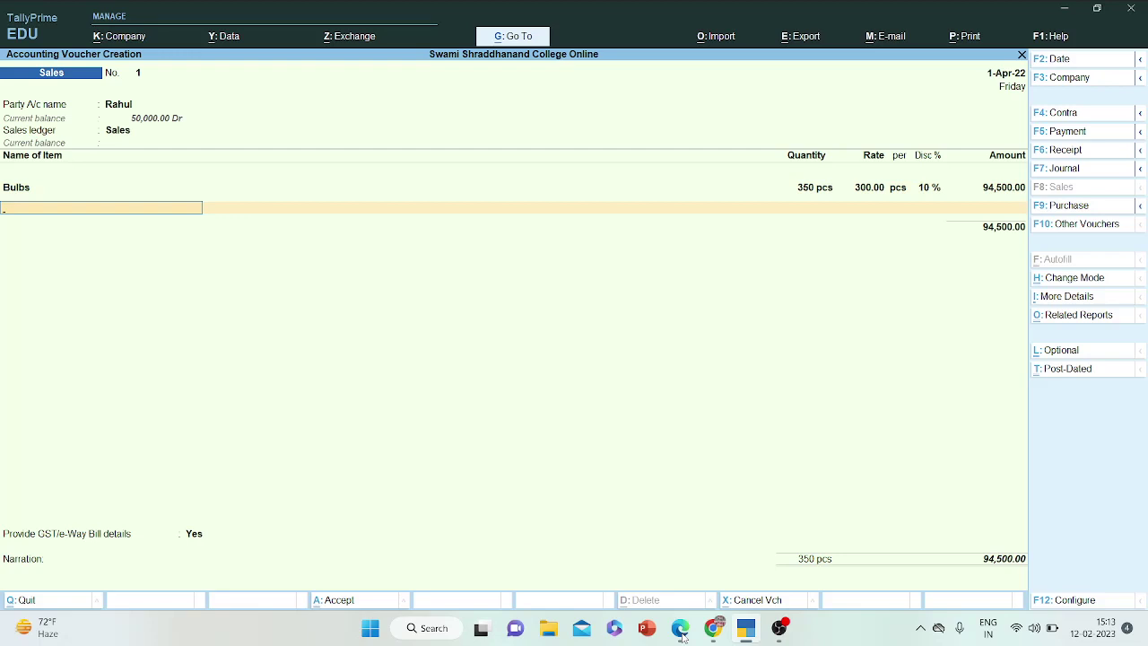
- End the item list and add the IGST ledger to the sales voucher for automatic tax calculation
{"action": "key", "text": "Return"}
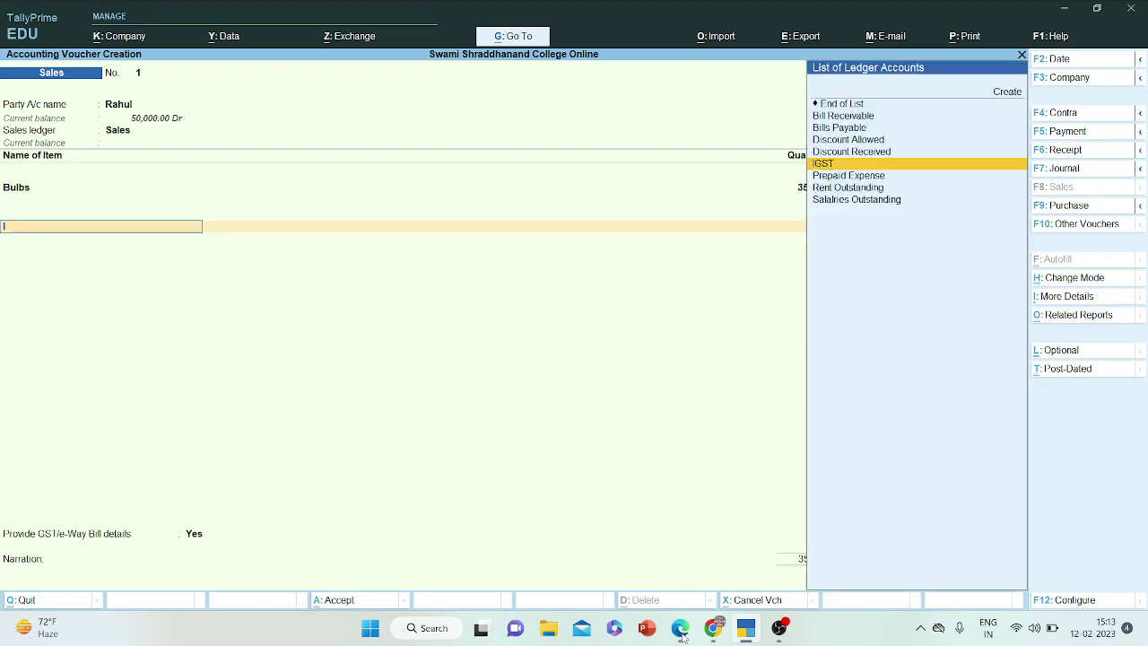
{"action": "type", "text": "igst"}
{"action": "key", "text": "Return"}
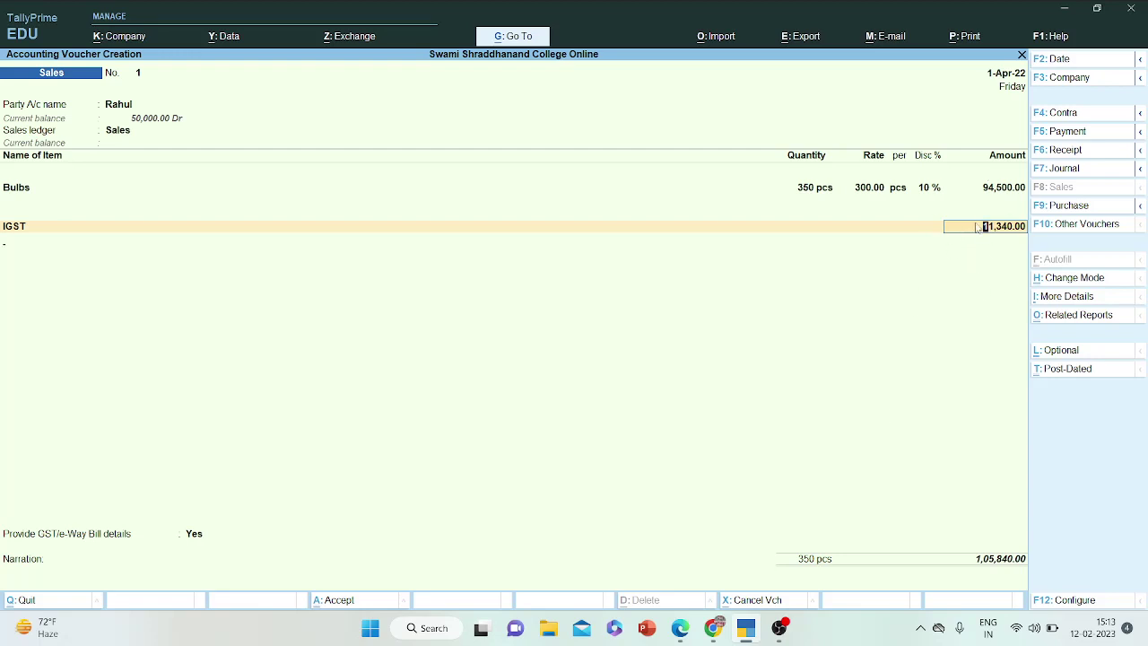
- Accept the automatically calculated IGST, end the ledger list, and set Provide GST/e-Way Bill details to No
{"action": "key", "text": "Return"}
{"action": "key", "text": "Return"}
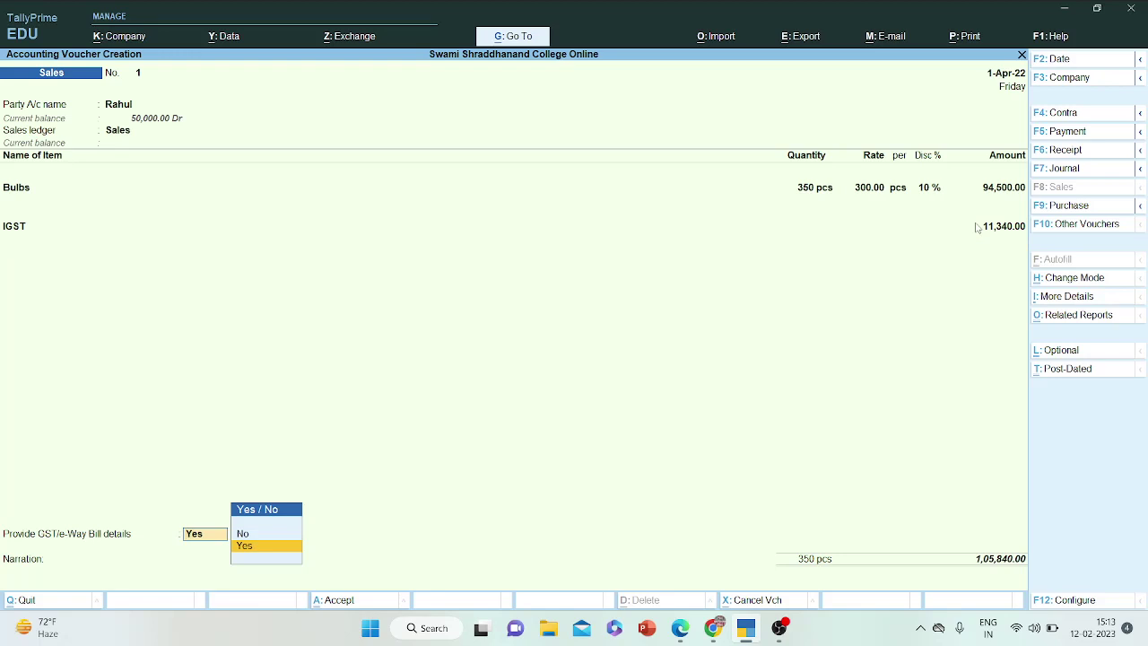
{"action": "key", "text": "Up"}
{"action": "key", "text": "Return"}
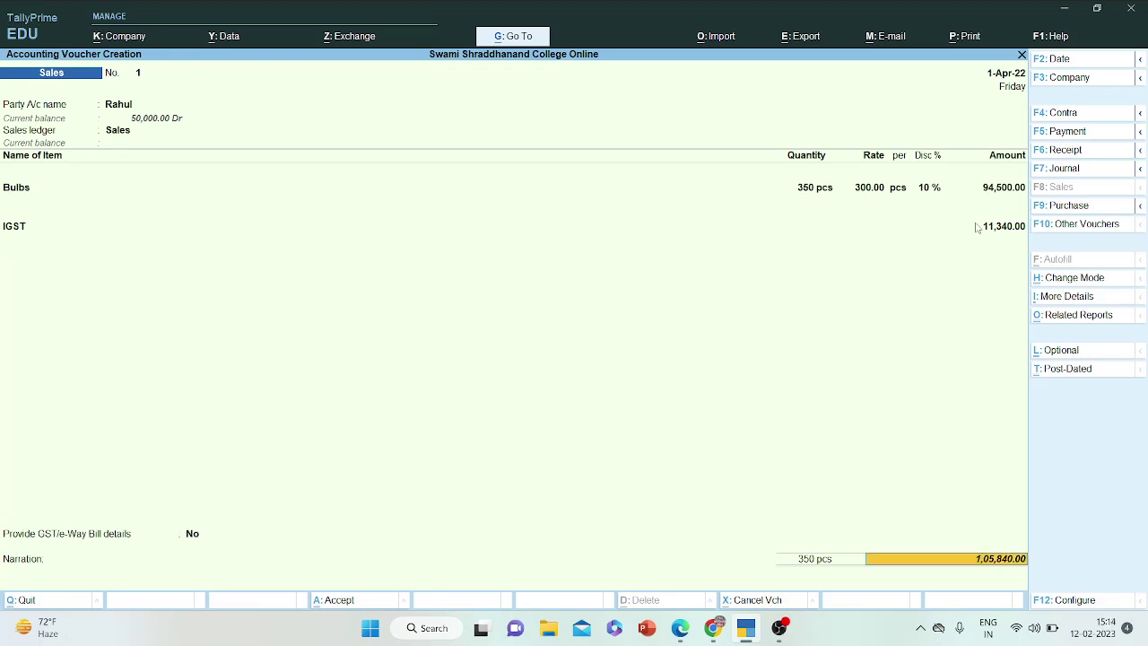
{"action": "key", "text": "Return"}
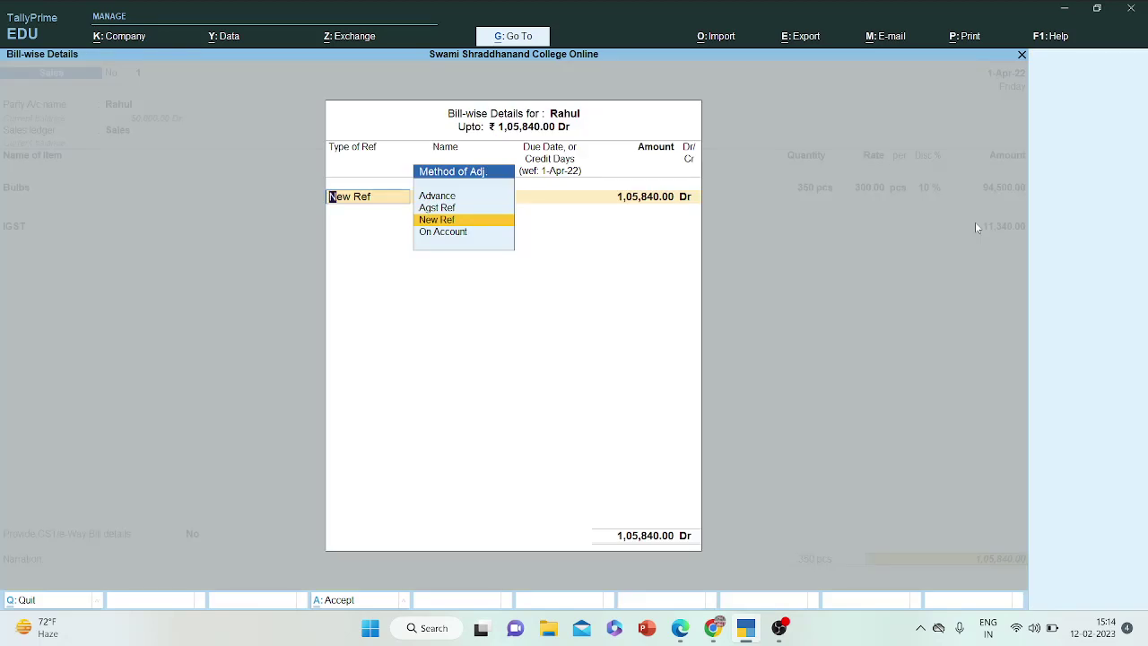
- Allocate the full sale amount to a new bill reference named Transaction 2 and accept the bill-wise details
{"action": "key", "text": "Up"}
{"action": "key", "text": "Down"}
{"action": "key", "text": "Return"}
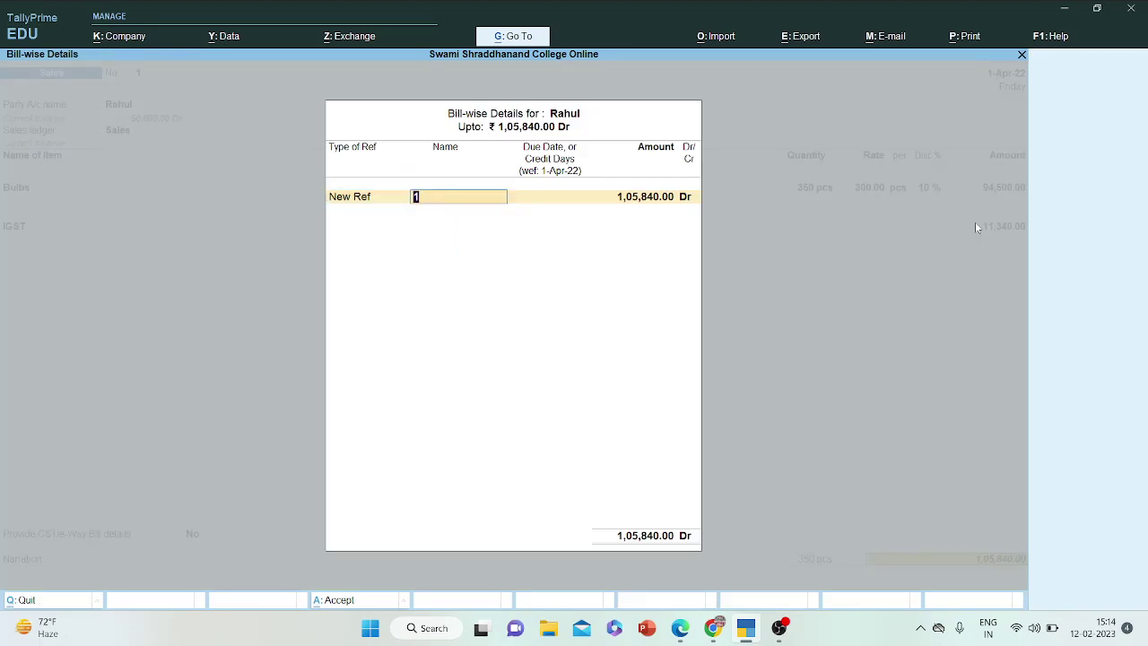
{"action": "type", "text": "Transactioon"}
{"action": "key", "text": "BackSpace"}
{"action": "key", "text": "BackSpace"}
{"action": "key", "text": "BackSpace"}
{"action": "type", "text": "on 2"}
{"action": "key", "text": "Return"}
{"action": "key", "text": "Return"}
{"action": "key", "text": "Return"}
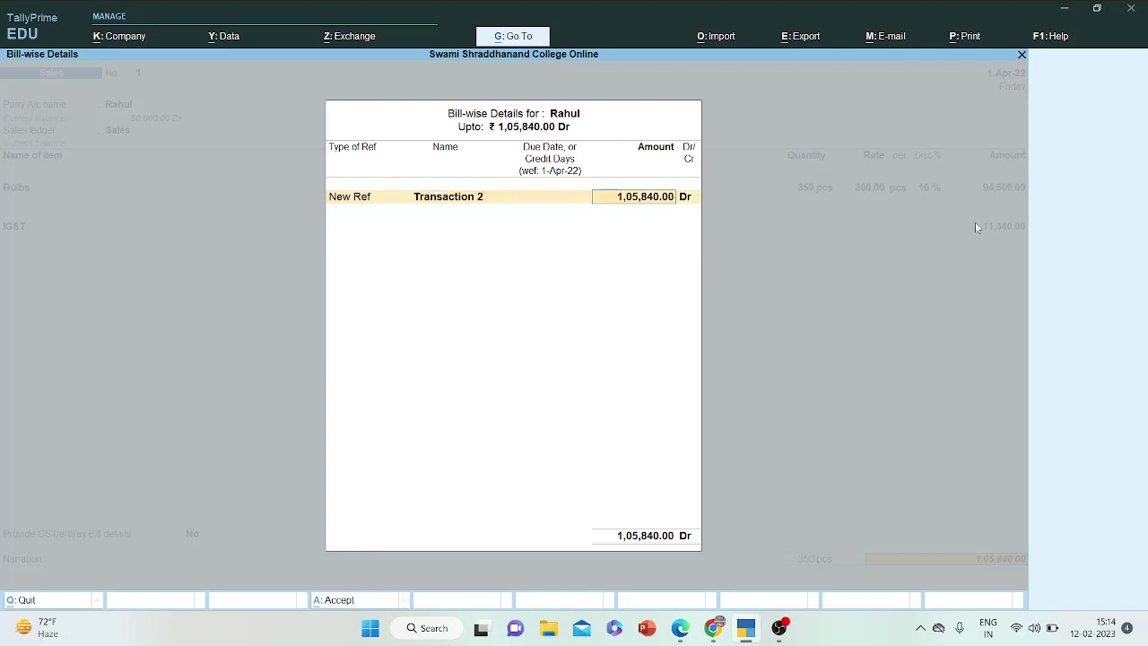
{"action": "key", "text": "Return"}
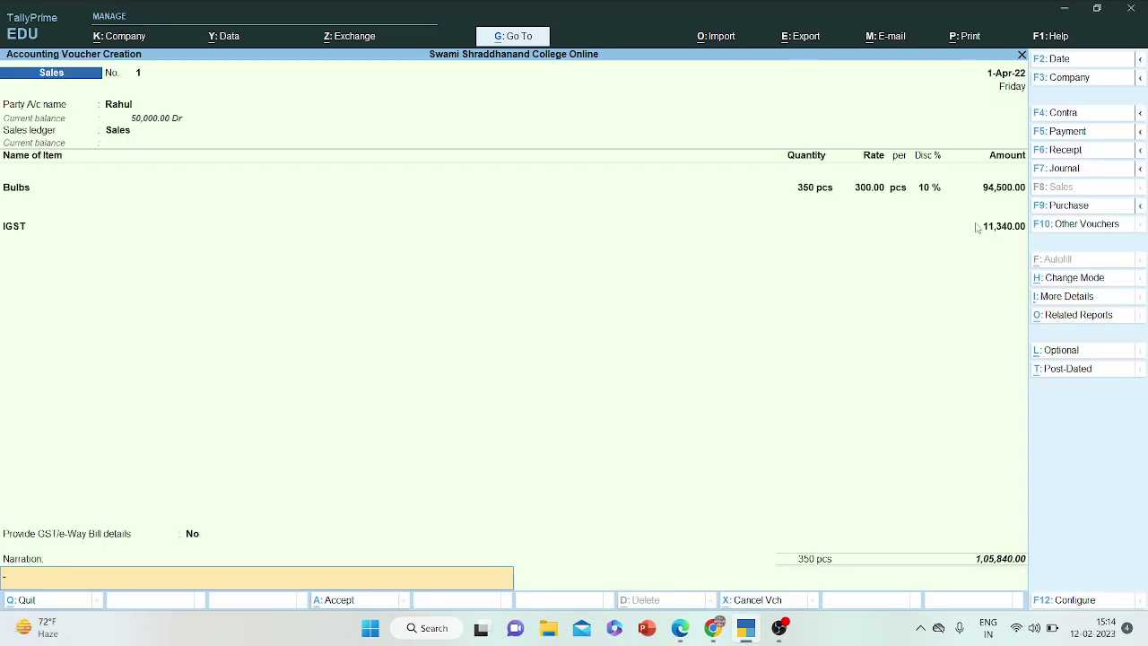
- Save the sales voucher with a blank narration and decline sending its details for e-Way Bill generation
{"action": "key", "text": "Return"}
{"action": "key", "text": "Return"}
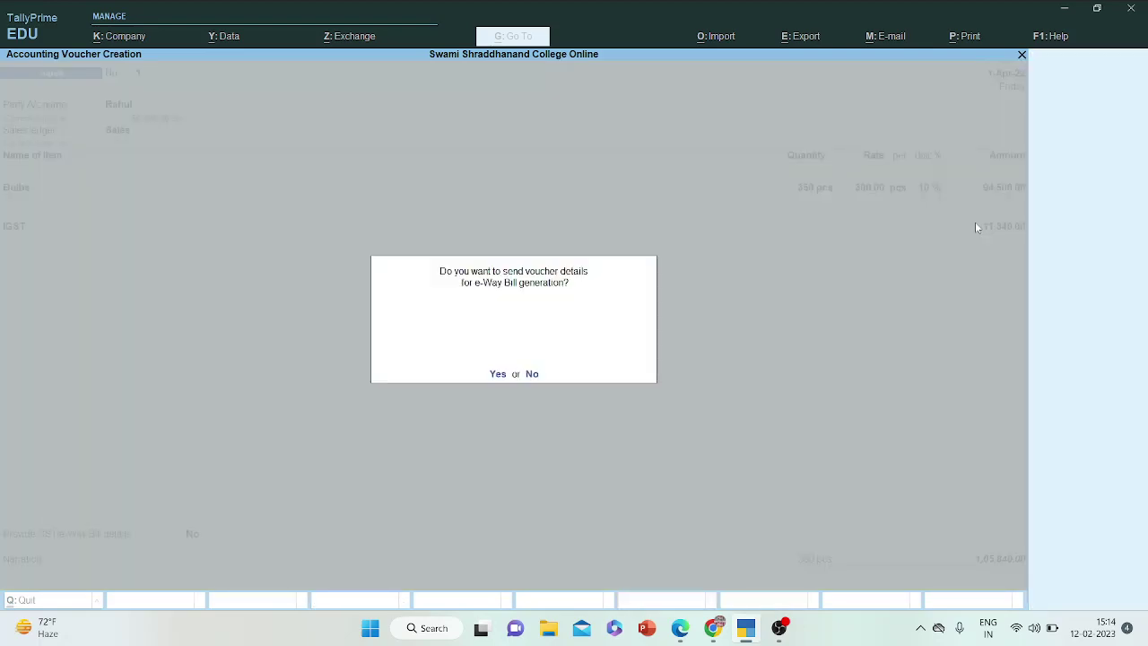
{"action": "key", "text": "n"}
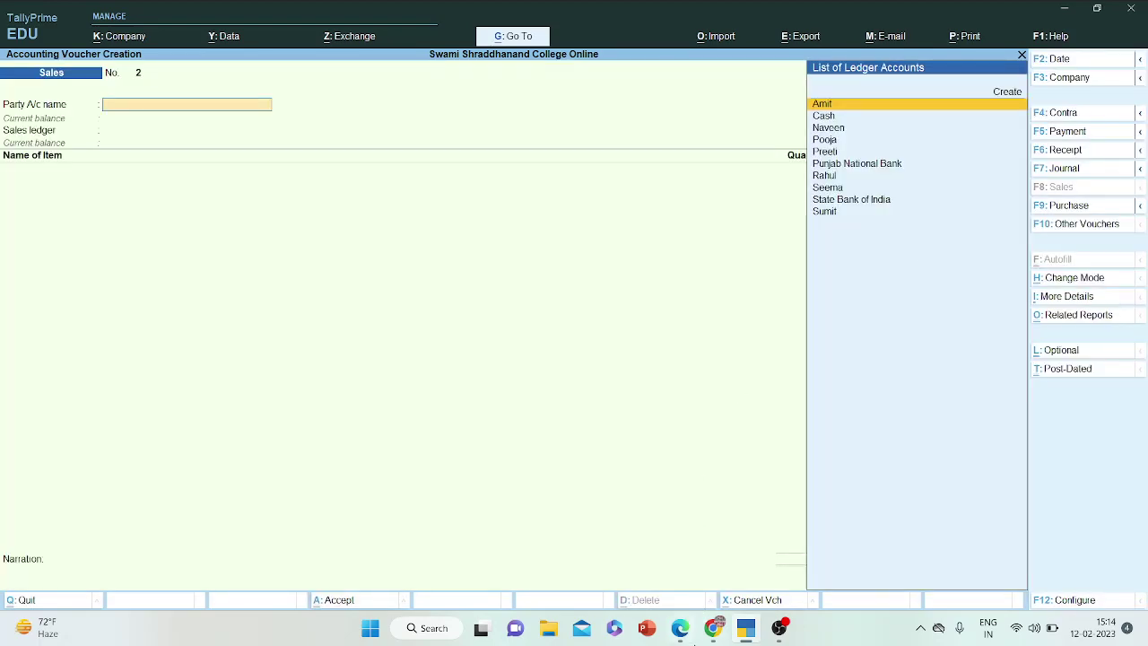
- Consult transaction 3, the full settlement of transaction 1, in the exercise PDF and return to TallyPrime
{"action": "left_click", "coordinate": [682, 631]}
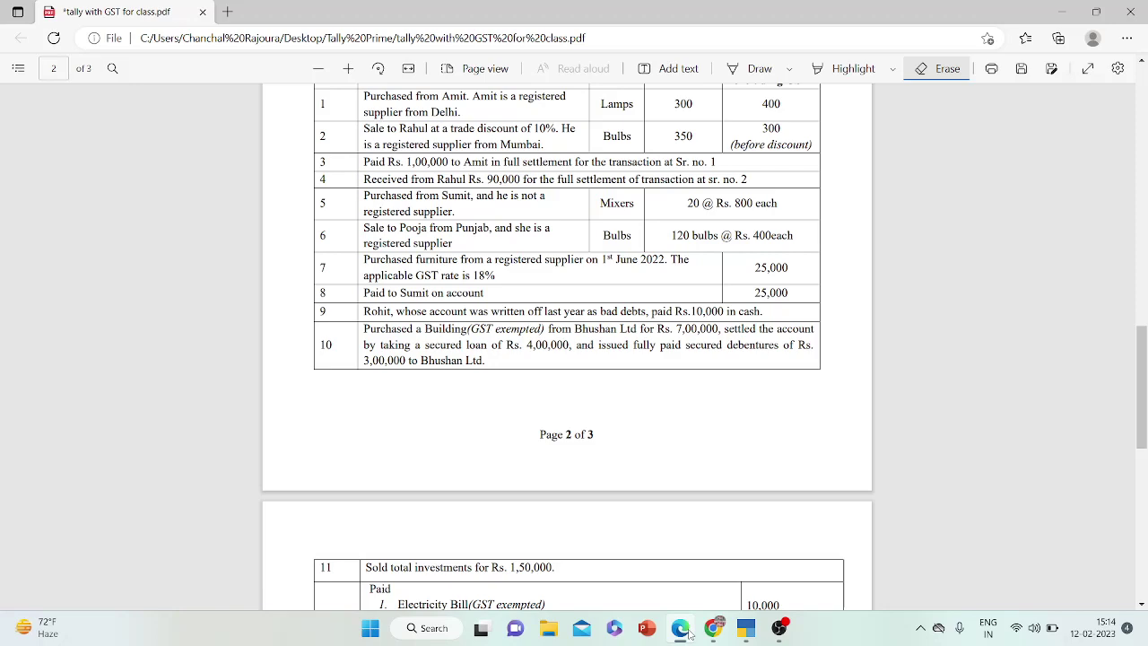
{"action": "key", "text": "Up"}
{"action": "key", "text": "Up"}
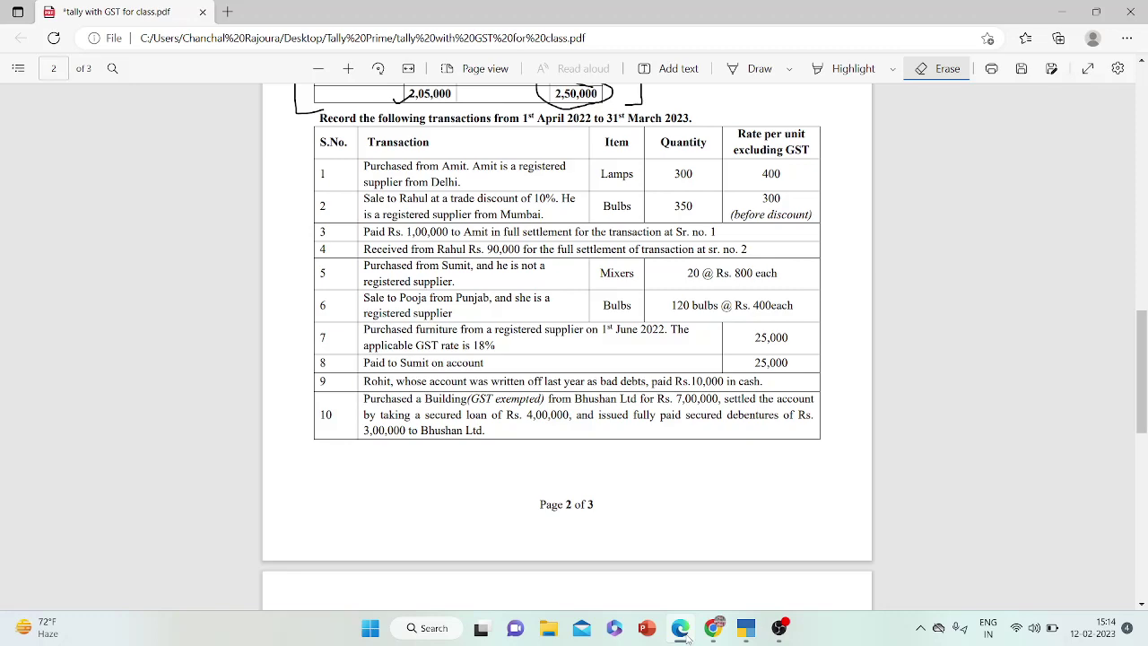
{"action": "left_click", "coordinate": [684, 633]}
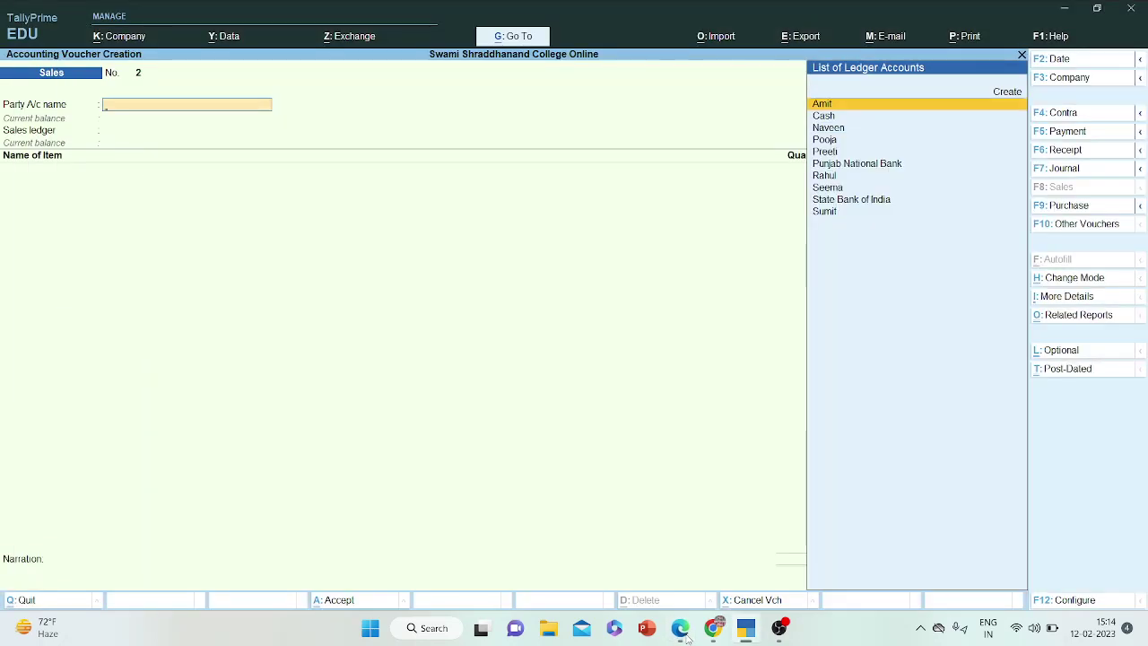
{"action": "mouse_move", "coordinate": [717, 638]}
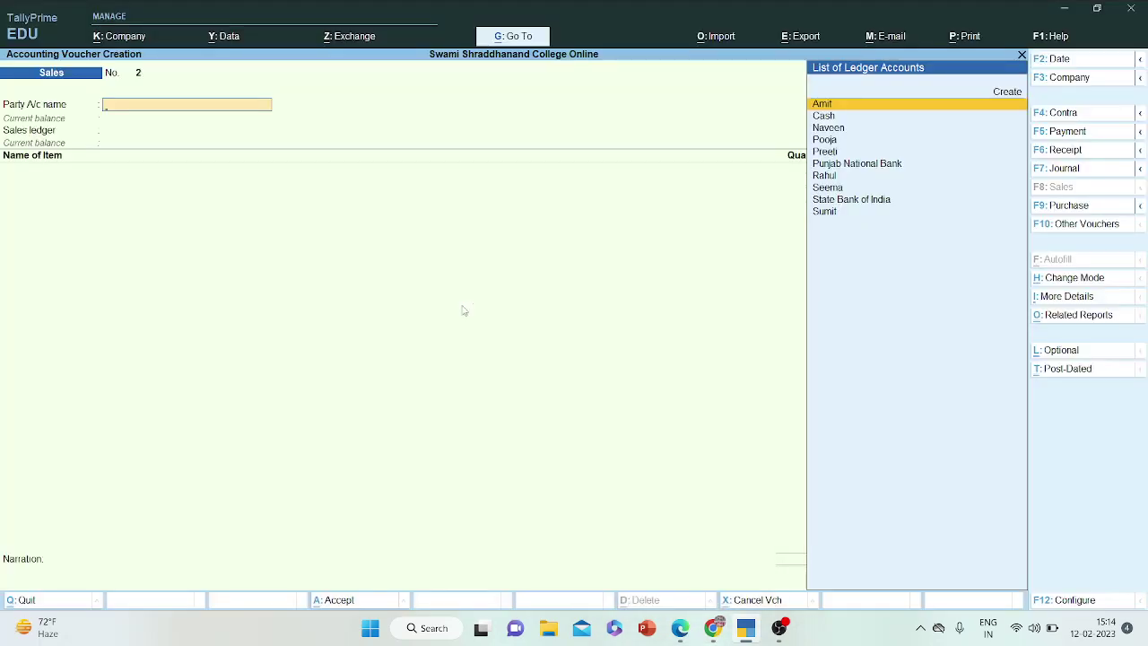
- Quit the blank sales voucher and open the Statements of Accounts reports from Display More Reports
{"action": "key", "text": "Escape"}
{"action": "key", "text": "y"}
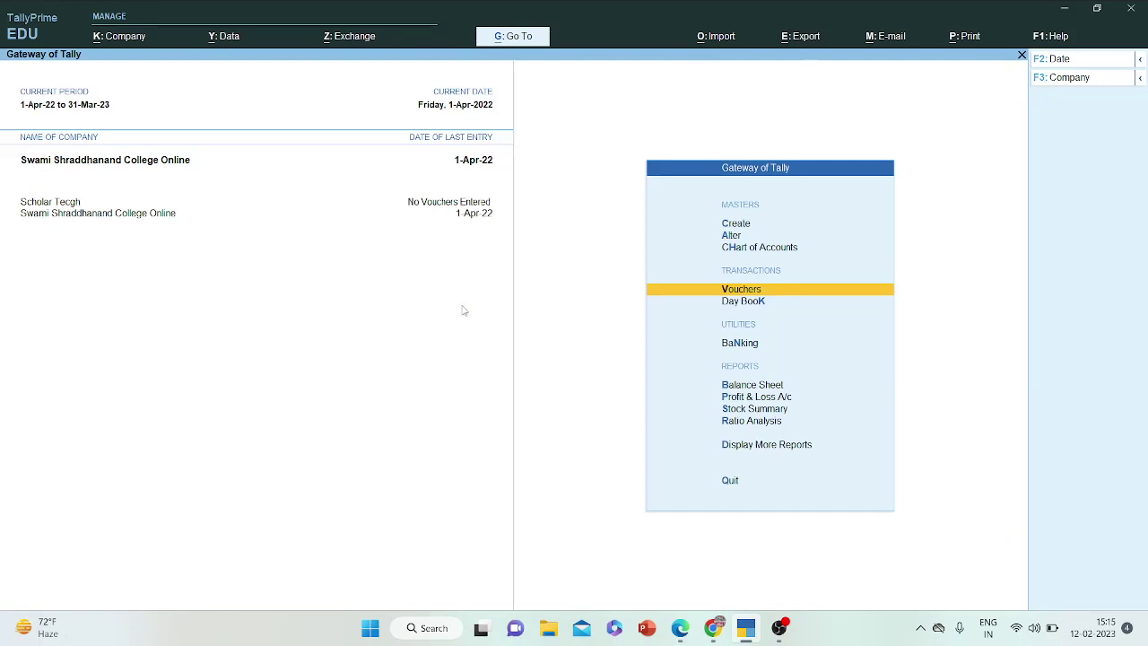
{"action": "key", "text": "Down"}
{"action": "key", "text": "Down"}
{"action": "key", "text": "Down"}
{"action": "key", "text": "Down"}
{"action": "key", "text": "Down"}
{"action": "key", "text": "Down"}
{"action": "key", "text": "Down"}
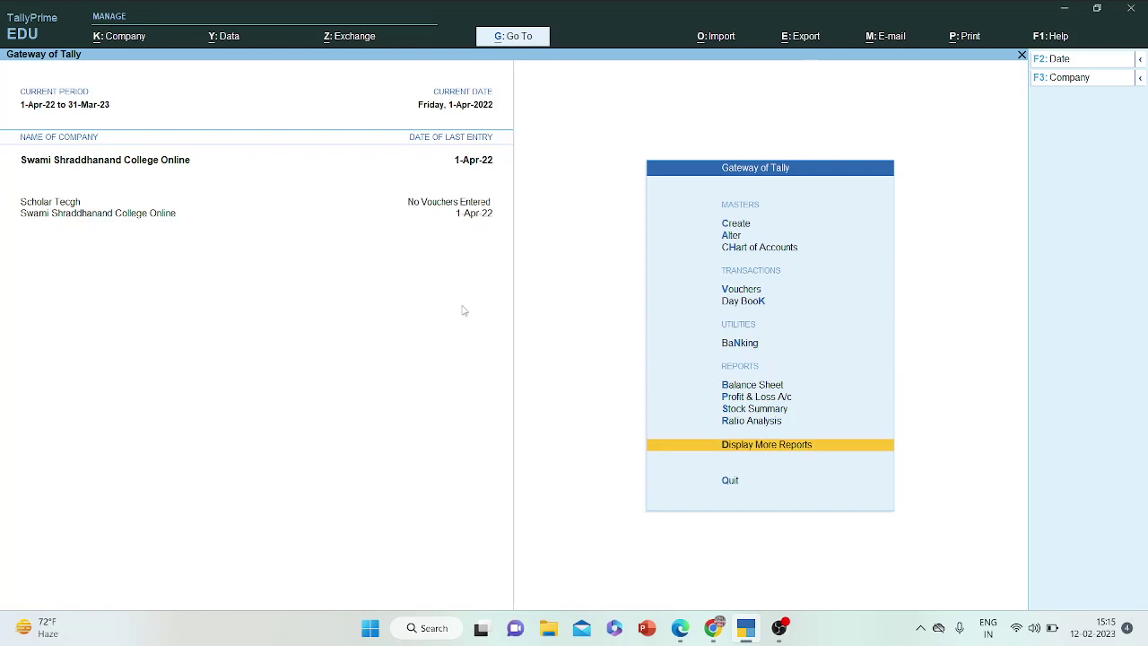
{"action": "key", "text": "Up"}
{"action": "key", "text": "Up"}
{"action": "key", "text": "Up"}
{"action": "key", "text": "Down"}
{"action": "key", "text": "Down"}
{"action": "key", "text": "Down"}
{"action": "key", "text": "Return"}
{"action": "key", "text": "Down"}
{"action": "key", "text": "Down"}
{"action": "key", "text": "Down"}
{"action": "key", "text": "Down"}
{"action": "key", "text": "Down"}
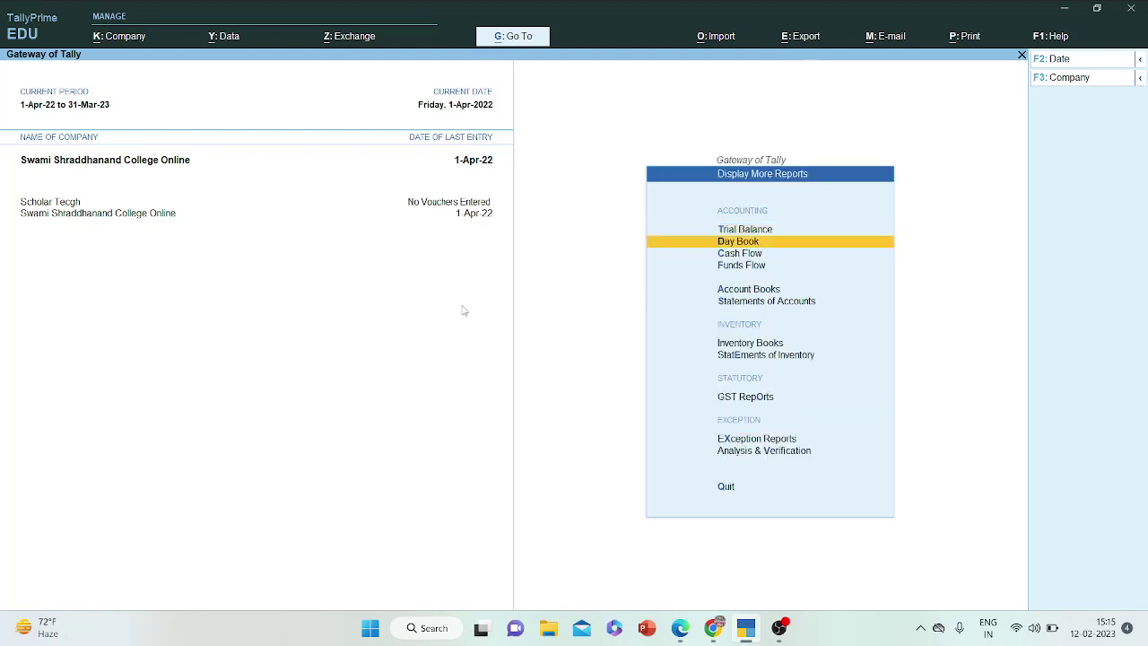
{"action": "key", "text": "Return"}
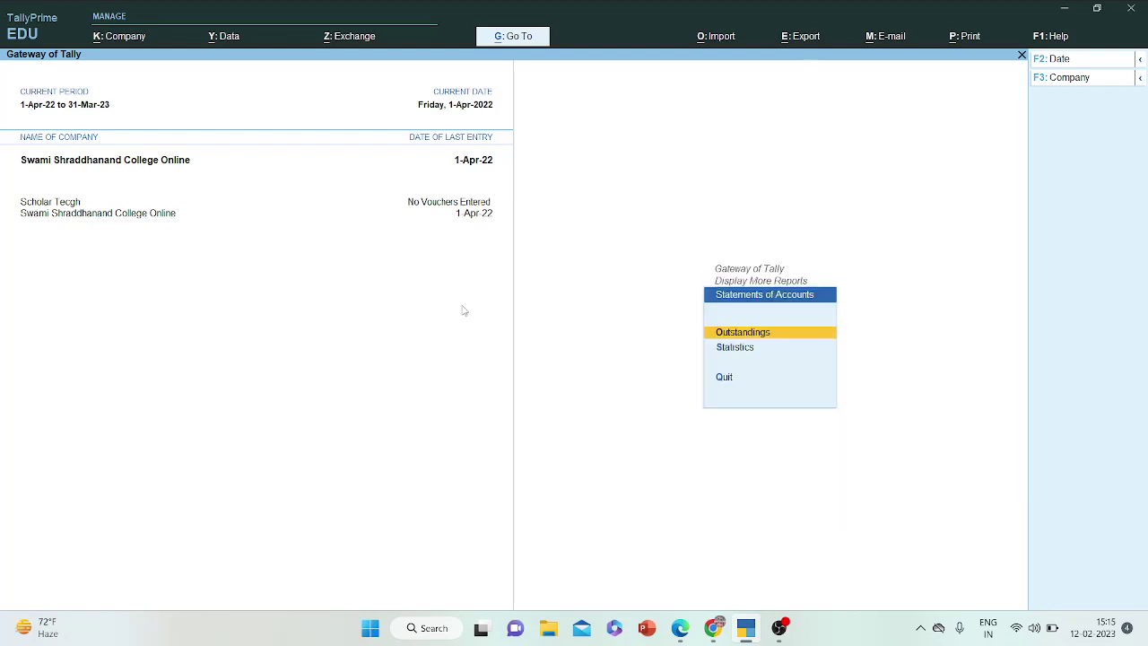
- Open the outstanding payables report and go to the Transaction 1 bill to check its pending amount
{"action": "key", "text": "Return"}
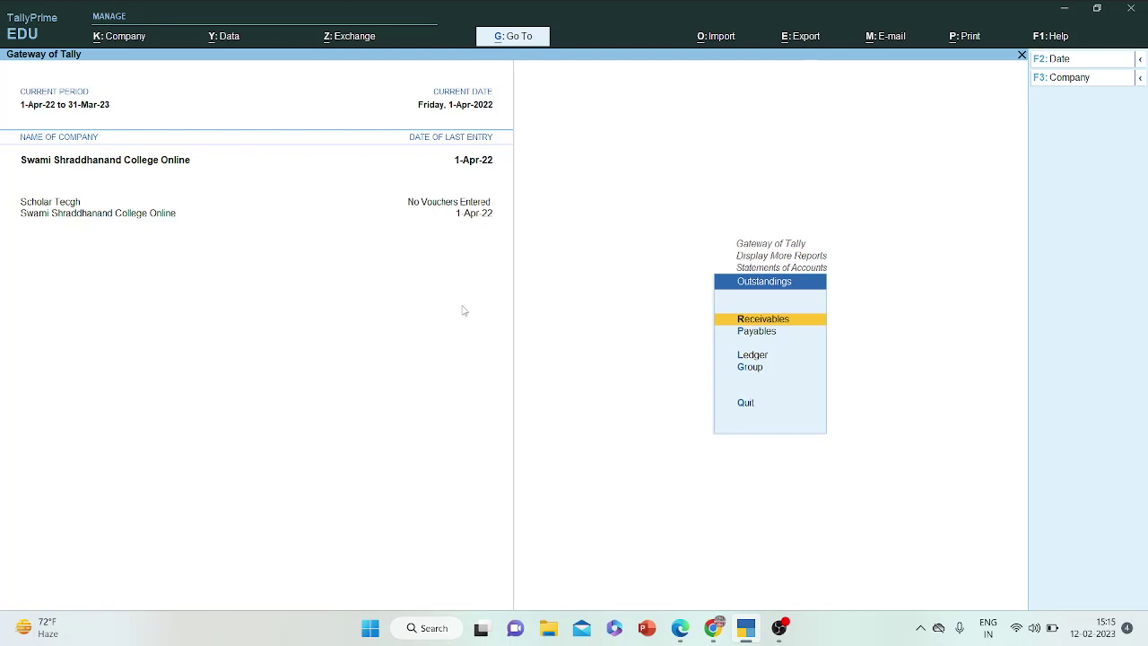
{"action": "key", "text": "Down"}
{"action": "key", "text": "Return"}
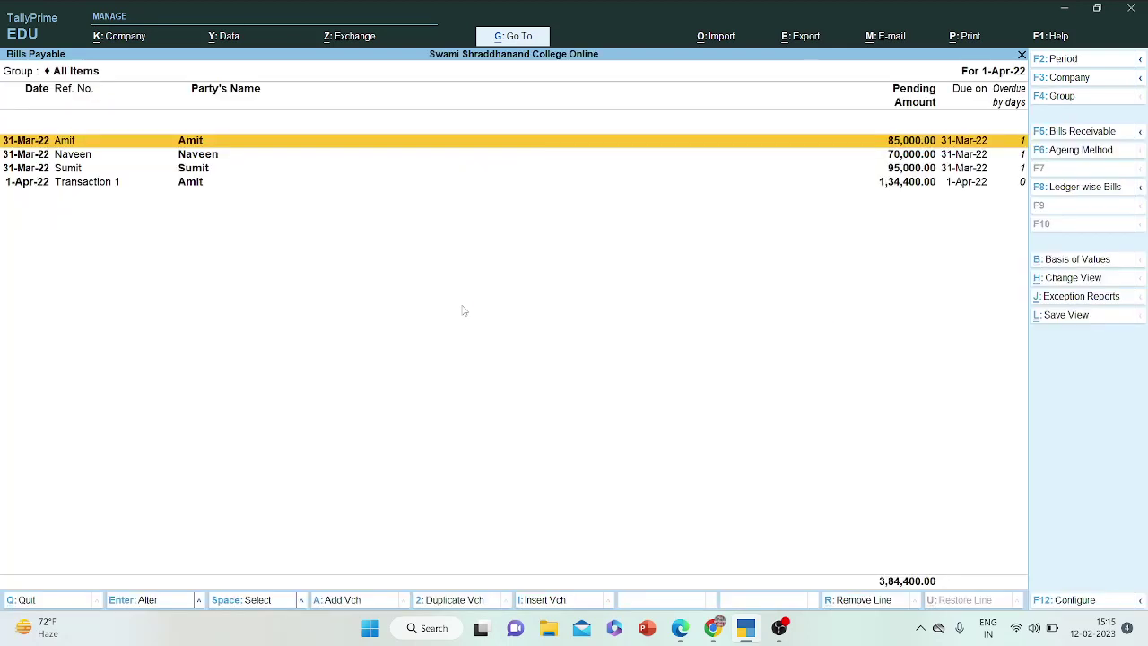
{"action": "key", "text": "Down"}
{"action": "key", "text": "Down"}
{"action": "key", "text": "Down"}
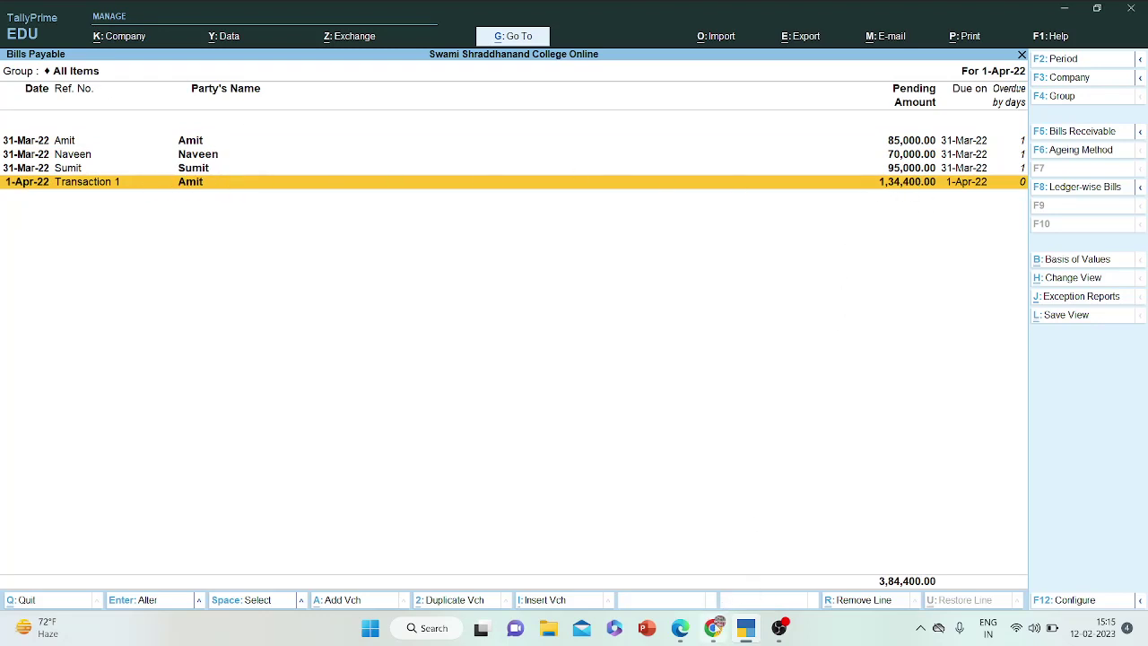
- Switch to the Ziteboard whiteboard and handwrite the journal's debit line for the supplier's account with 134400
{"action": "left_click", "coordinate": [714, 632]}
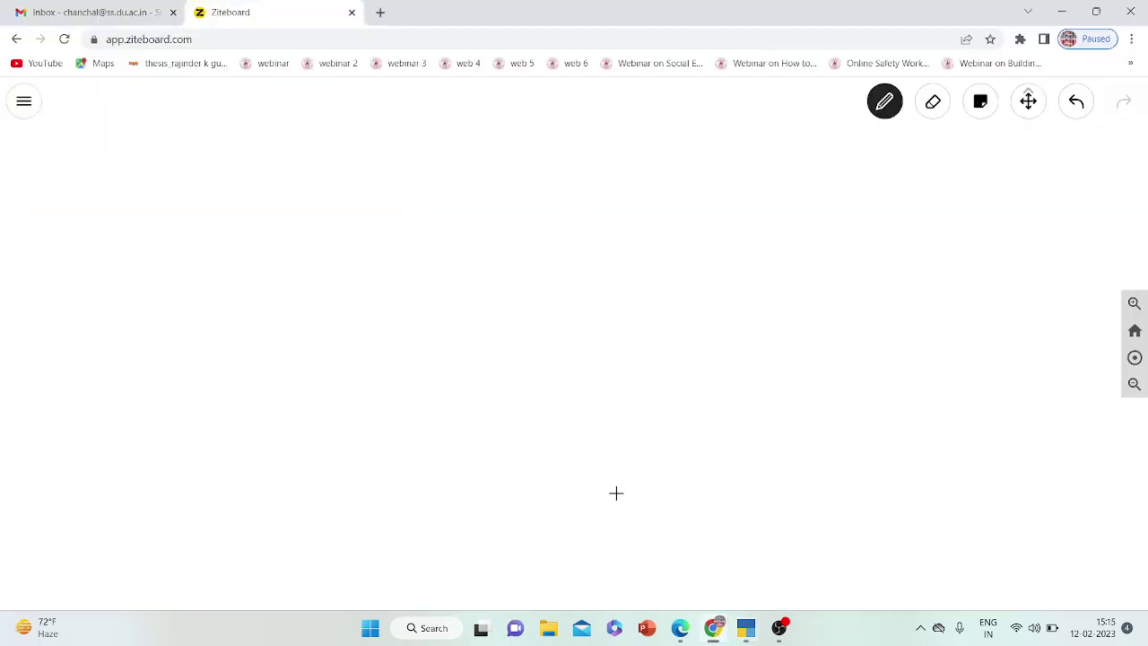
{"action": "left_click", "coordinate": [373, 164]}
{"action": "mouse_move", "coordinate": [375, 183]}
{"action": "left_mouse_down"}
{"action": "mouse_move", "coordinate": [375, 201]}
{"action": "mouse_move", "coordinate": [389, 188]}
{"action": "mouse_move", "coordinate": [389, 201]}
{"action": "mouse_move", "coordinate": [403, 187]}
{"action": "mouse_move", "coordinate": [432, 203]}
{"action": "mouse_move", "coordinate": [464, 188]}
{"action": "left_mouse_up"}
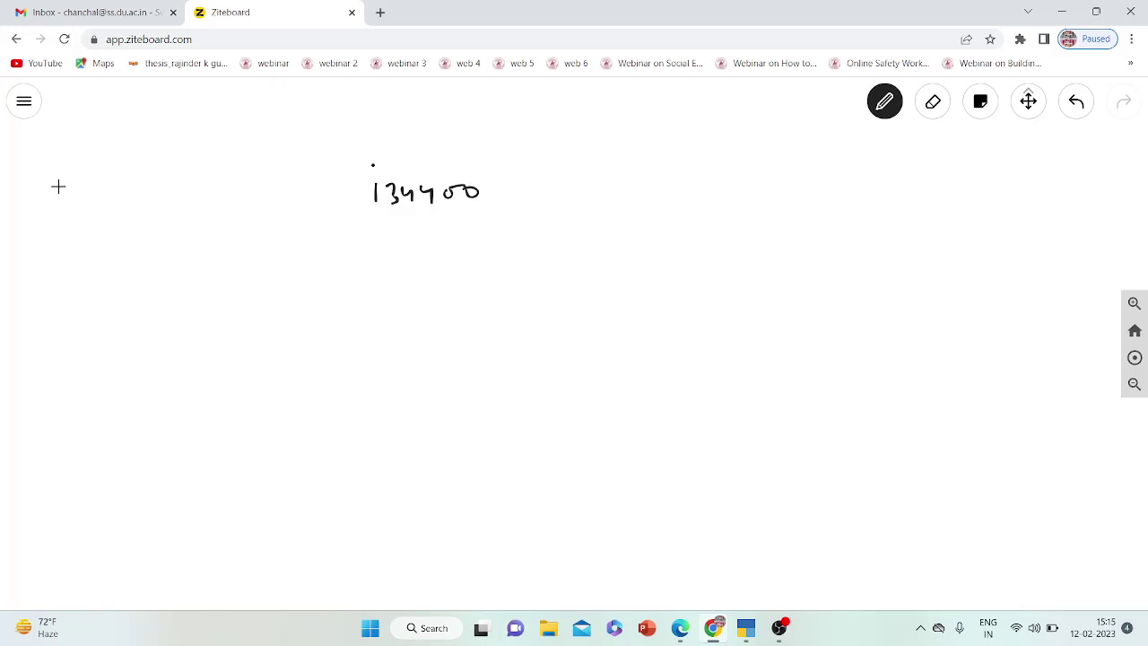
{"action": "mouse_move", "coordinate": [56, 189]}
{"action": "left_mouse_down"}
{"action": "mouse_move", "coordinate": [53, 201]}
{"action": "mouse_move", "coordinate": [115, 206]}
{"action": "mouse_move", "coordinate": [126, 192]}
{"action": "mouse_move", "coordinate": [112, 185]}
{"action": "left_mouse_up"}
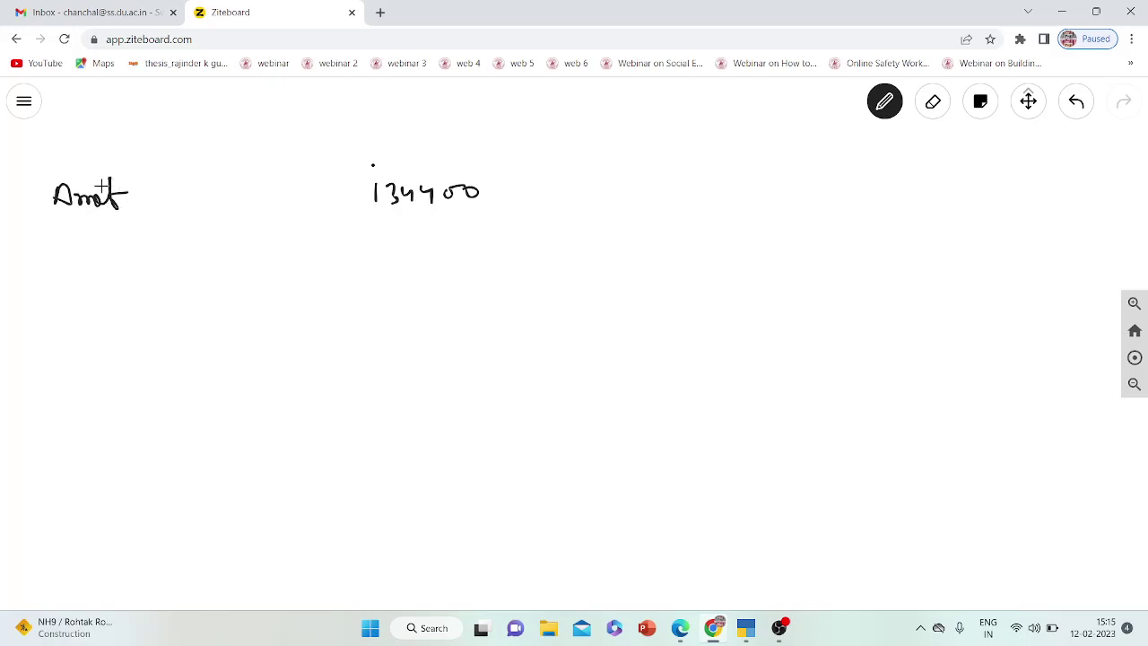
{"action": "mouse_move", "coordinate": [260, 182]}
{"action": "left_mouse_down"}
{"action": "mouse_move", "coordinate": [270, 181]}
{"action": "mouse_move", "coordinate": [260, 204]}
{"action": "mouse_move", "coordinate": [285, 184]}
{"action": "mouse_move", "coordinate": [300, 203]}
{"action": "left_mouse_up"}
- Handwrite the journal's credit lines beneath it: To SBI 100000 and To D/received 34400
{"action": "mouse_move", "coordinate": [102, 243]}
{"action": "left_mouse_down"}
{"action": "mouse_move", "coordinate": [100, 264]}
{"action": "mouse_move", "coordinate": [120, 244]}
{"action": "mouse_move", "coordinate": [137, 261]}
{"action": "mouse_move", "coordinate": [197, 259]}
{"action": "left_mouse_up"}
{"action": "mouse_move", "coordinate": [450, 225]}
{"action": "left_mouse_down"}
{"action": "mouse_move", "coordinate": [449, 247]}
{"action": "mouse_move", "coordinate": [468, 232]}
{"action": "mouse_move", "coordinate": [566, 235]}
{"action": "left_mouse_up"}
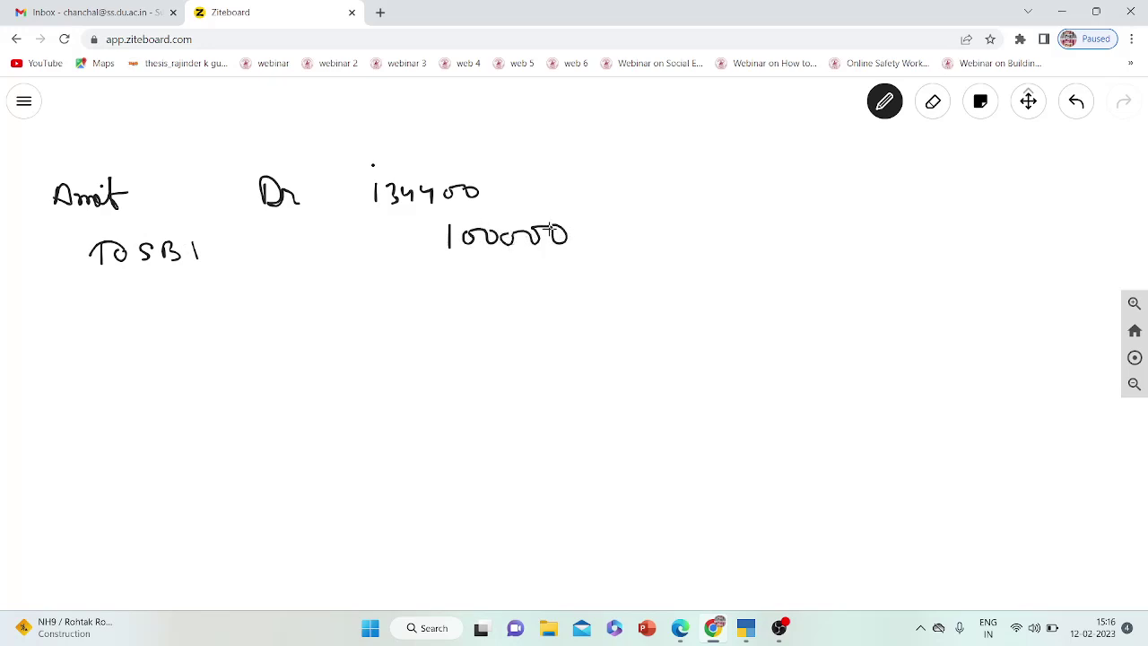
{"action": "mouse_move", "coordinate": [104, 291]}
{"action": "left_mouse_down"}
{"action": "mouse_move", "coordinate": [106, 314]}
{"action": "mouse_move", "coordinate": [101, 285]}
{"action": "mouse_move", "coordinate": [124, 290]}
{"action": "mouse_move", "coordinate": [126, 308]}
{"action": "mouse_move", "coordinate": [115, 285]}
{"action": "mouse_move", "coordinate": [152, 296]}
{"action": "mouse_move", "coordinate": [164, 325]}
{"action": "mouse_move", "coordinate": [185, 293]}
{"action": "mouse_move", "coordinate": [272, 285]}
{"action": "mouse_move", "coordinate": [275, 269]}
{"action": "mouse_move", "coordinate": [285, 301]}
{"action": "left_mouse_up"}
{"action": "mouse_move", "coordinate": [470, 266]}
{"action": "left_mouse_down"}
{"action": "mouse_move", "coordinate": [474, 289]}
{"action": "mouse_move", "coordinate": [510, 294]}
{"action": "mouse_move", "coordinate": [581, 274]}
{"action": "left_mouse_up"}
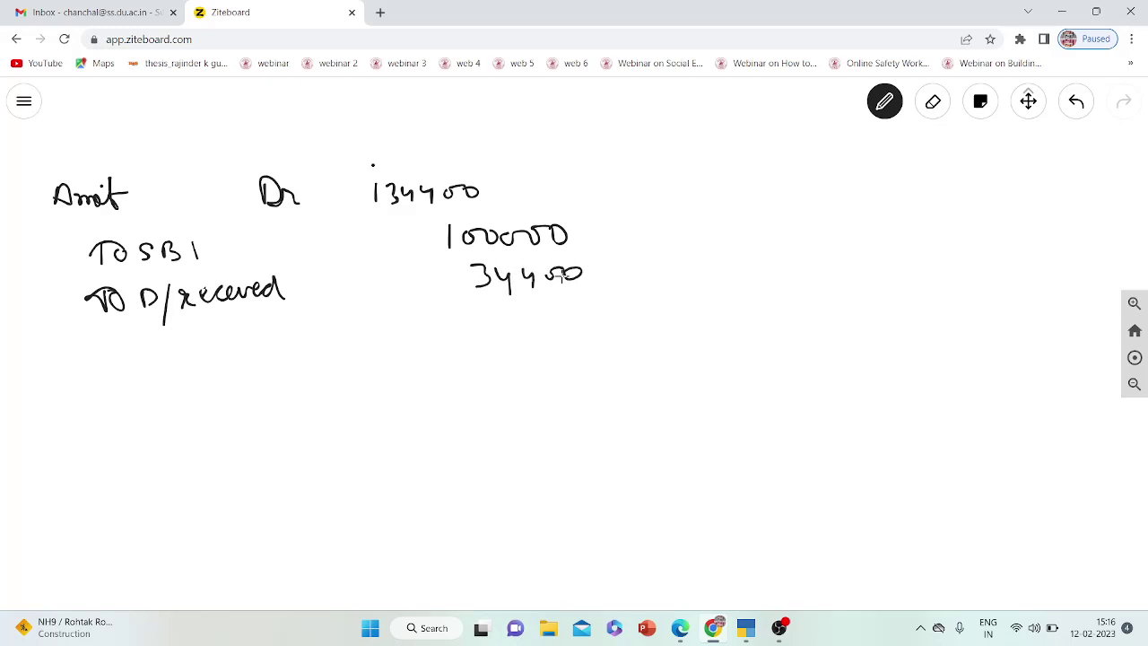
- Recheck the wording of transaction 3 in the exercise PDF, ready to go back to TallyPrime
{"action": "left_click", "coordinate": [680, 631]}
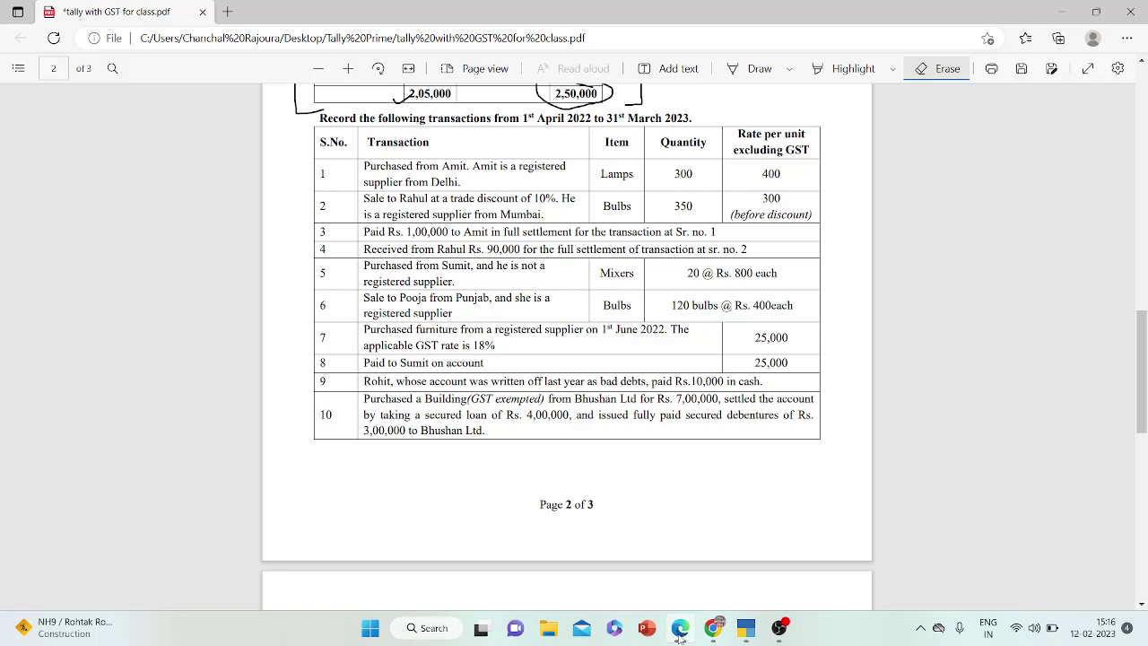
{"action": "mouse_move", "coordinate": [746, 635]}
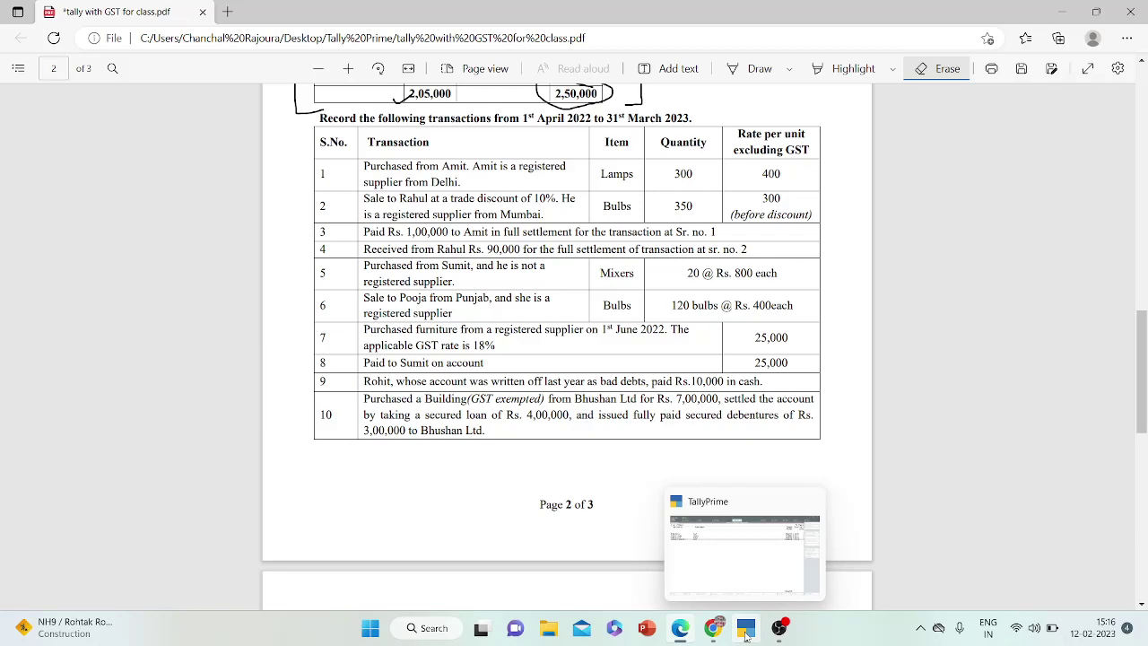
- Switch to TallyPrime, leave the Bills Payable report and return to the Gateway of Tally without quitting
{"action": "left_click", "coordinate": [746, 628]}
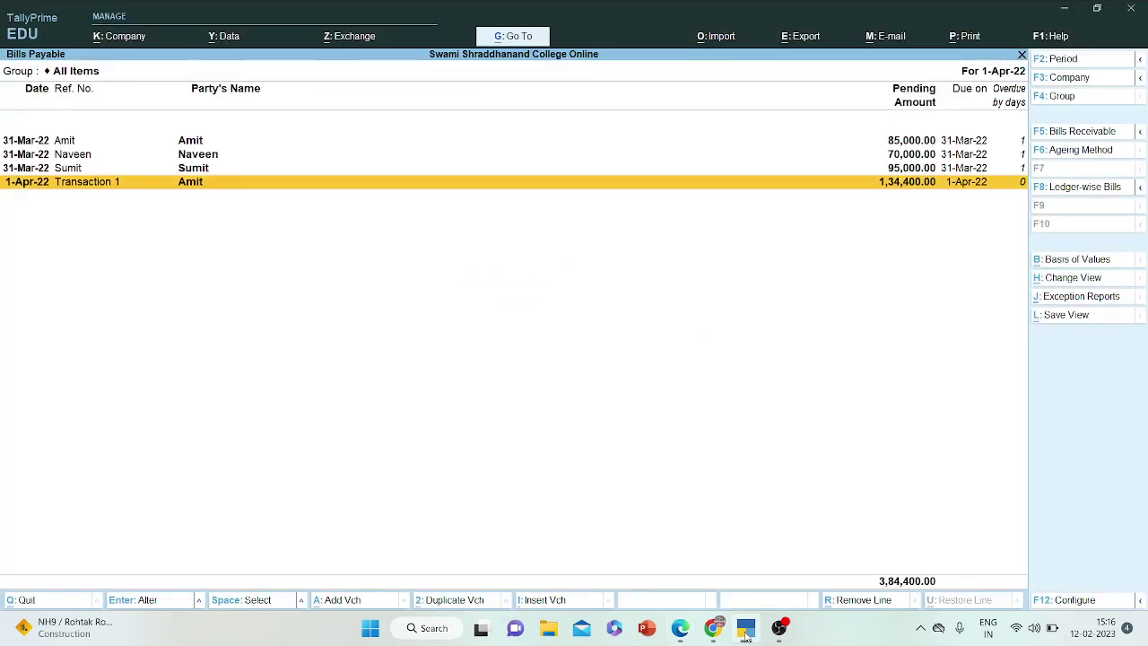
{"action": "key", "text": "Escape"}
{"action": "key", "text": "Escape"}
{"action": "key", "text": "Escape"}
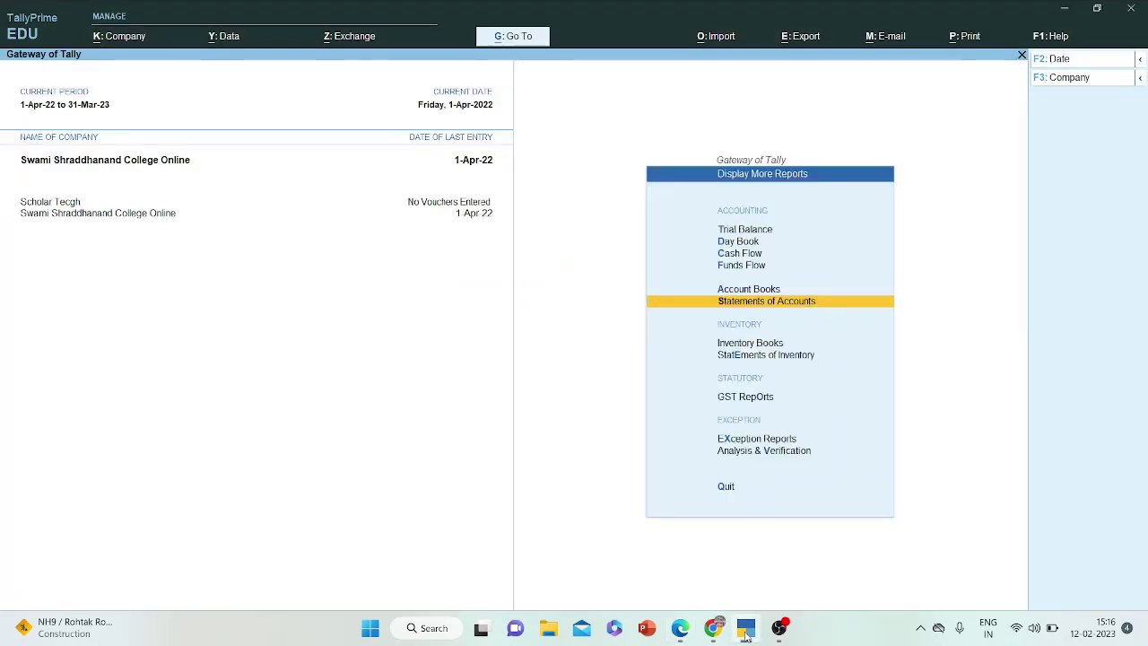
{"action": "key", "text": "Escape"}
{"action": "key", "text": "Escape"}
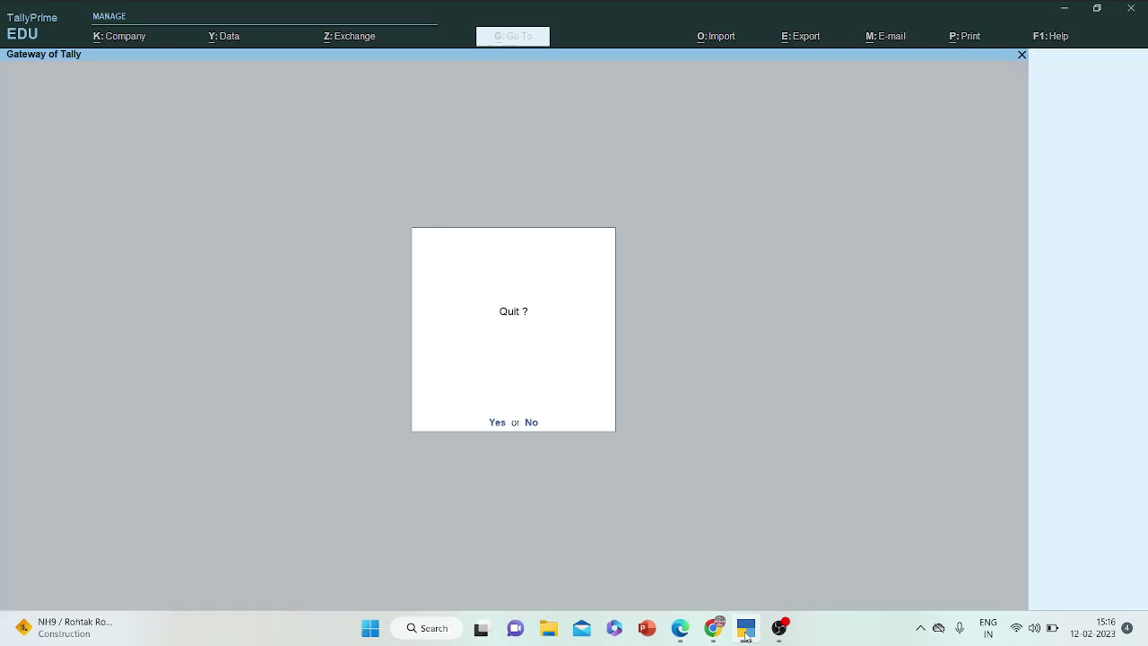
{"action": "key", "text": "Escape"}
- Start a new accounting voucher of the Payment type from the Gateway of Tally
{"action": "key", "text": "Down"}
{"action": "key", "text": "Down"}
{"action": "key", "text": "Down"}
{"action": "key", "text": "Down"}
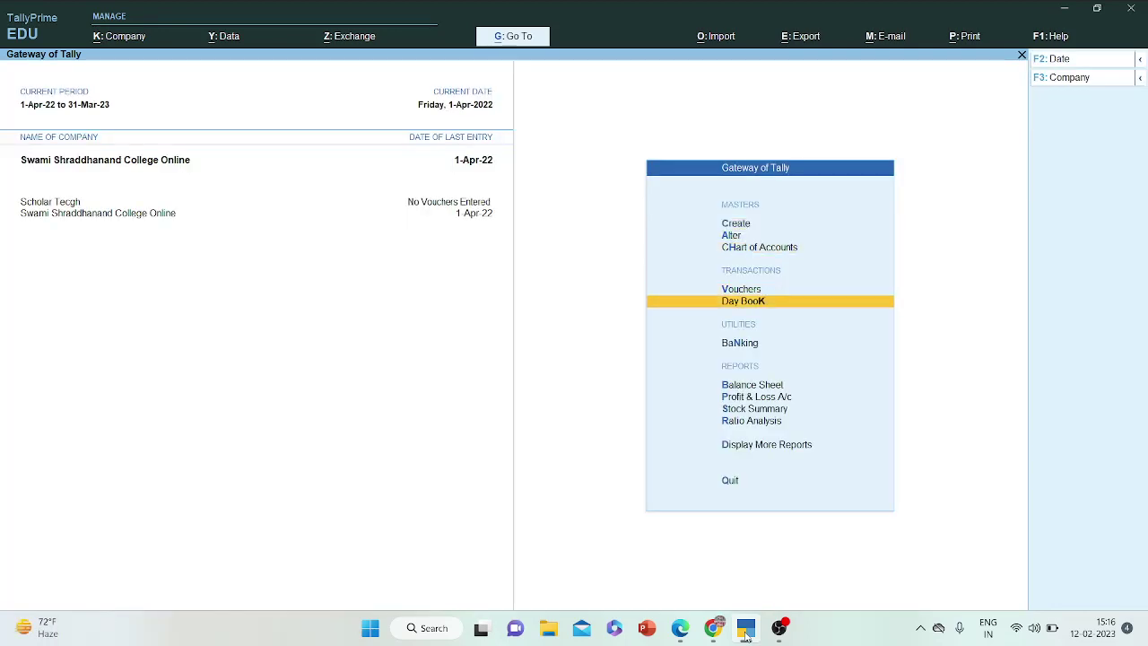
{"action": "key", "text": "Up"}
{"action": "key", "text": "Return"}
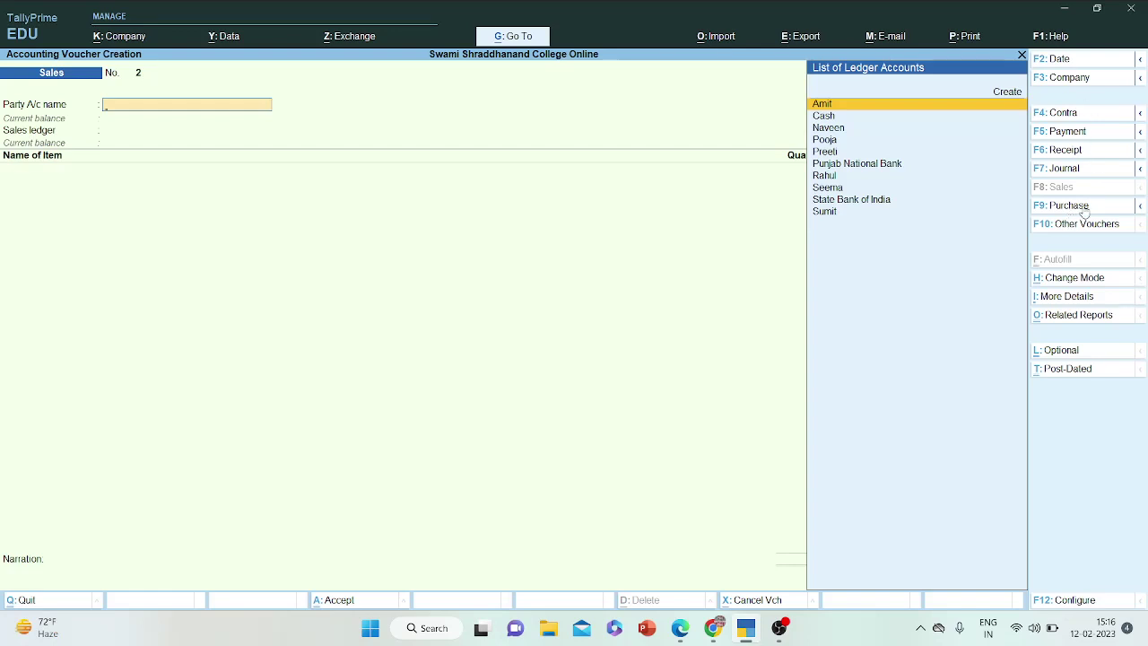
{"action": "left_click", "coordinate": [1088, 133]}
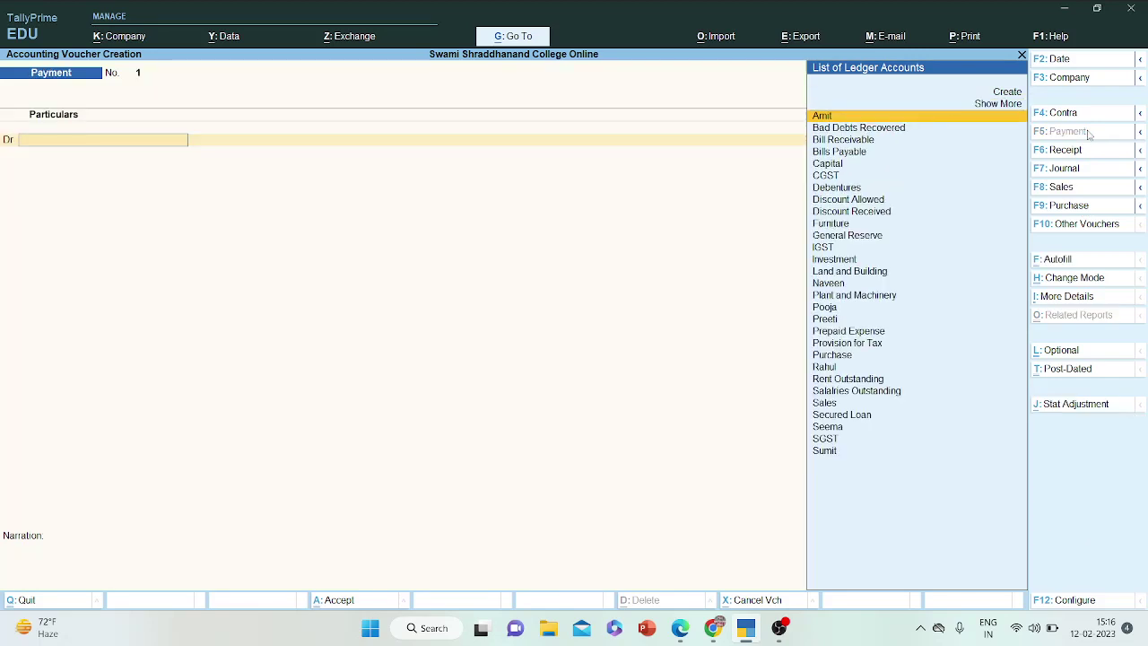
- Debit the supplier from transaction 1 with 134400 in the payment voucher, following the PDF question and the whiteboard journal entry
{"action": "left_click", "coordinate": [679, 631]}
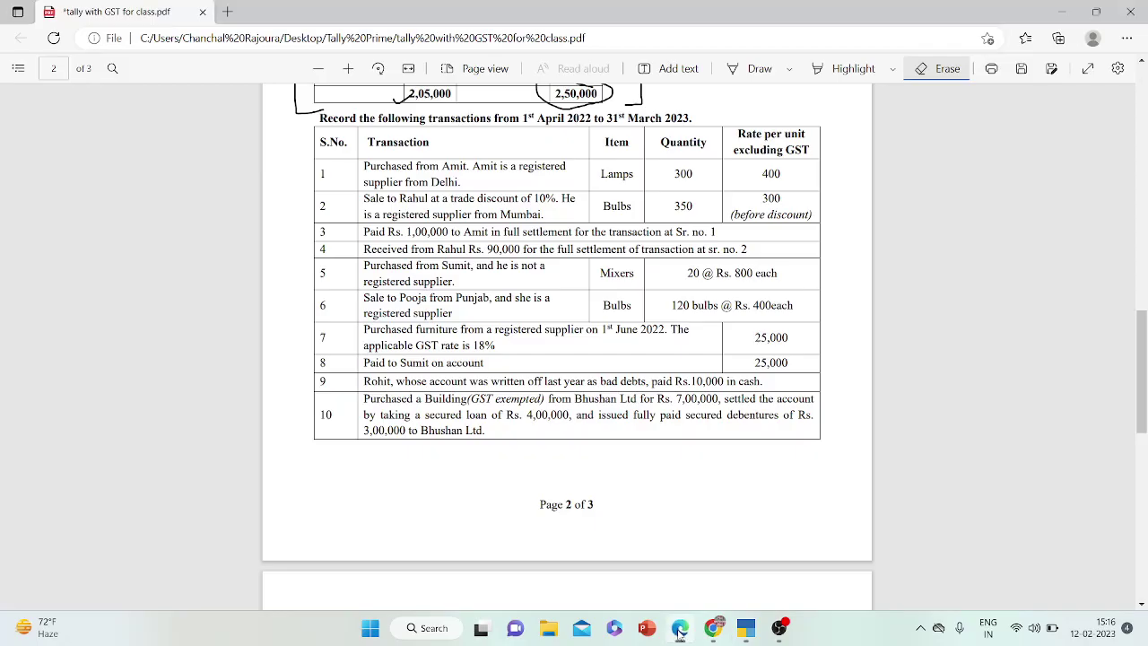
{"action": "left_click", "coordinate": [679, 631]}
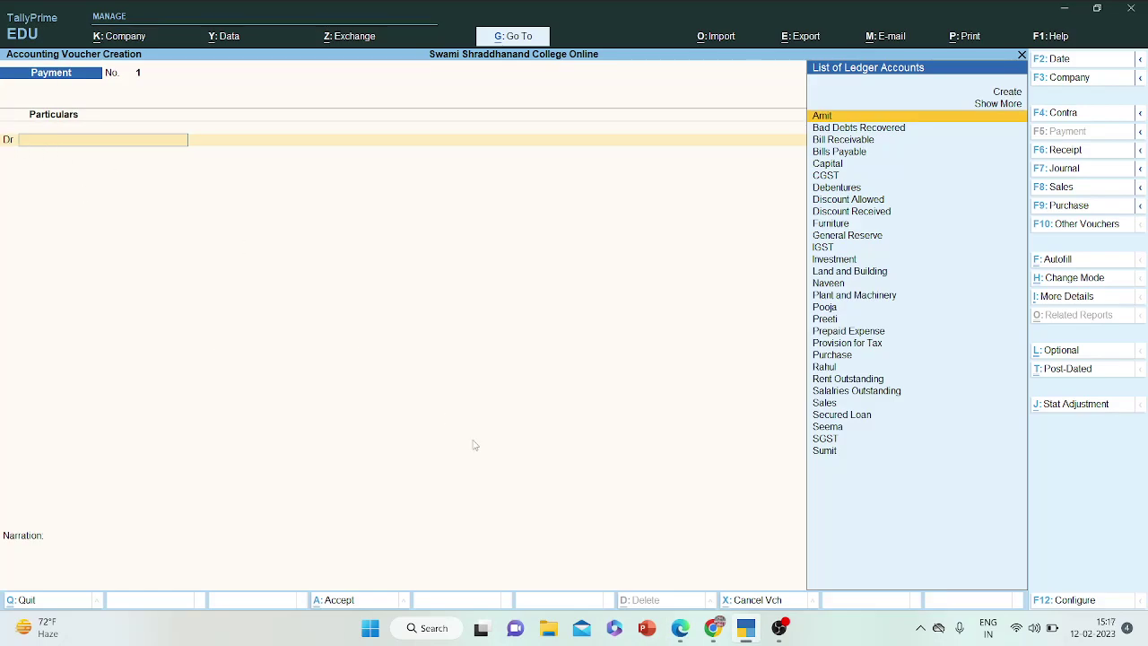
{"action": "left_click", "coordinate": [715, 632]}
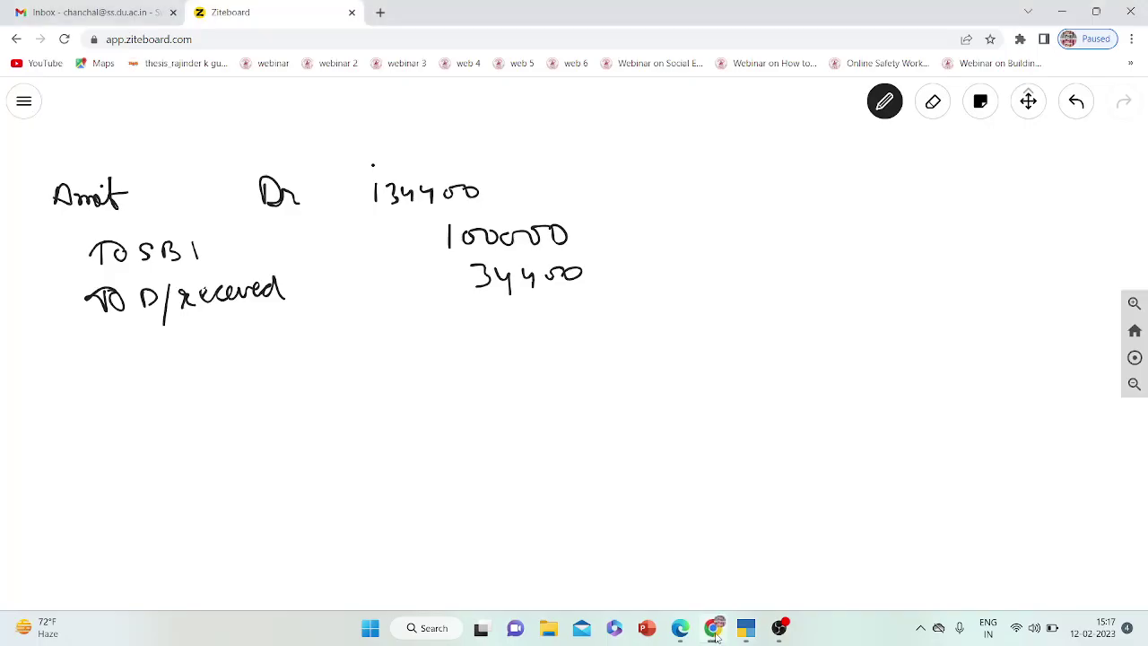
{"action": "left_click", "coordinate": [715, 633]}
{"action": "type", "text": "Amit"}
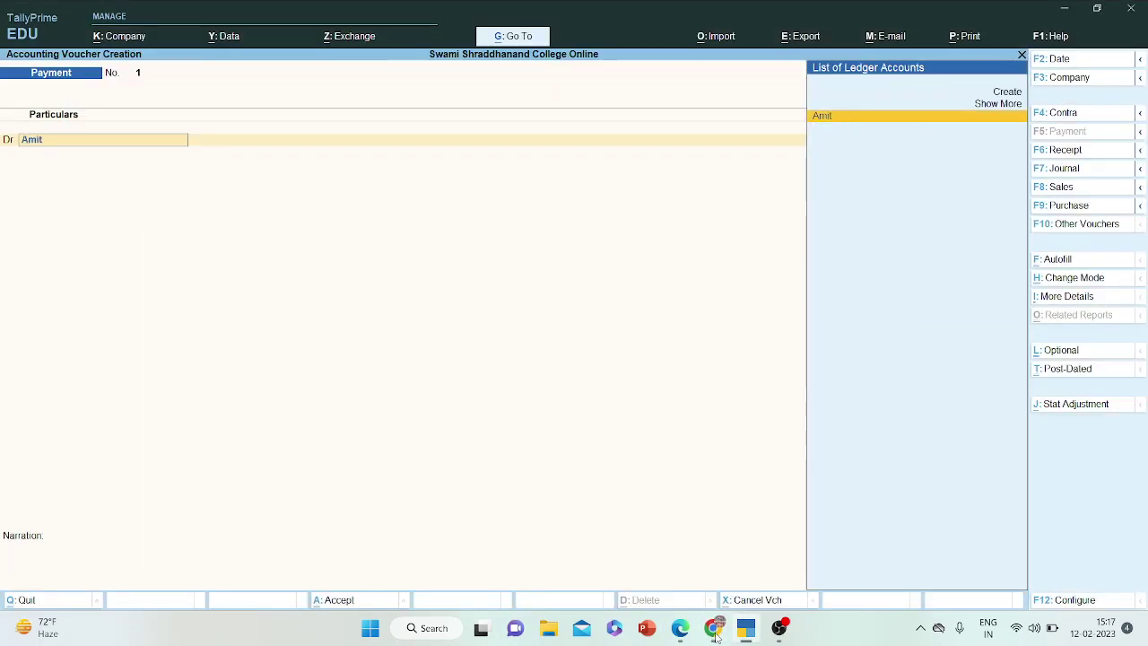
{"action": "key", "text": "Return"}
{"action": "type", "text": "134"}
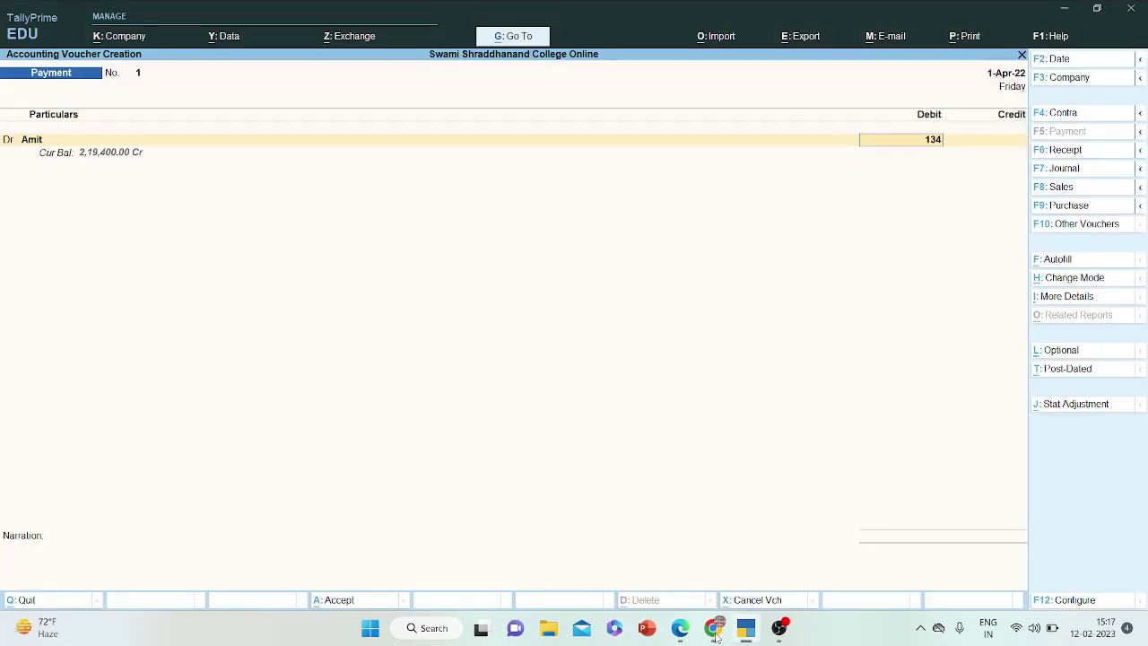
{"action": "left_click", "coordinate": [715, 637]}
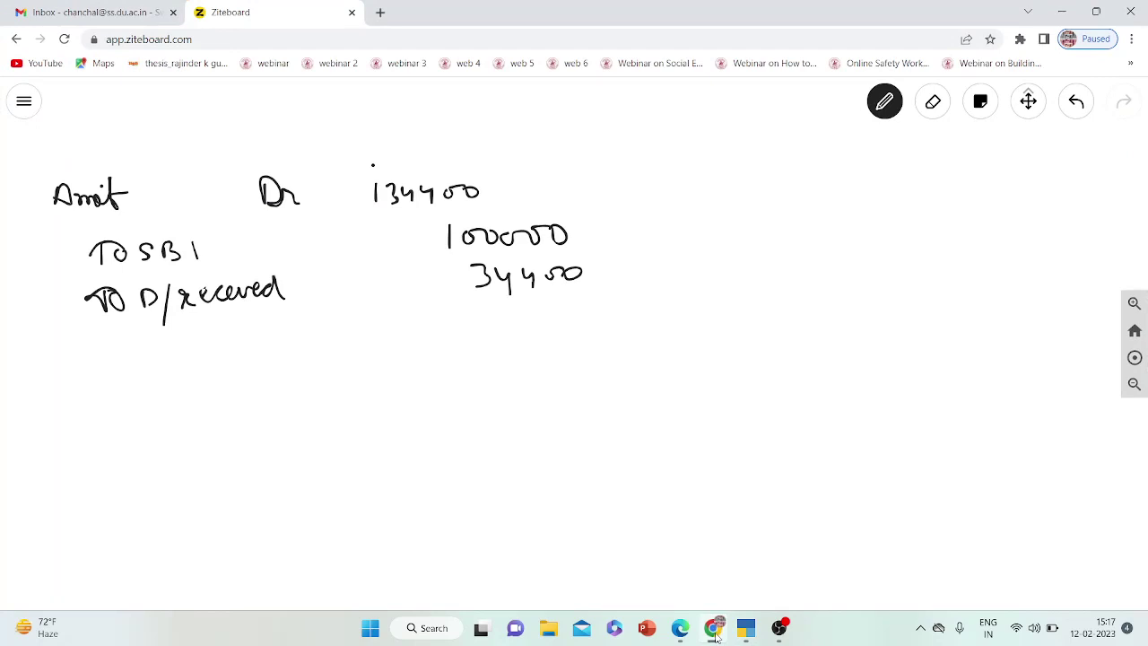
{"action": "left_click", "coordinate": [715, 637]}
{"action": "type", "text": "400"}
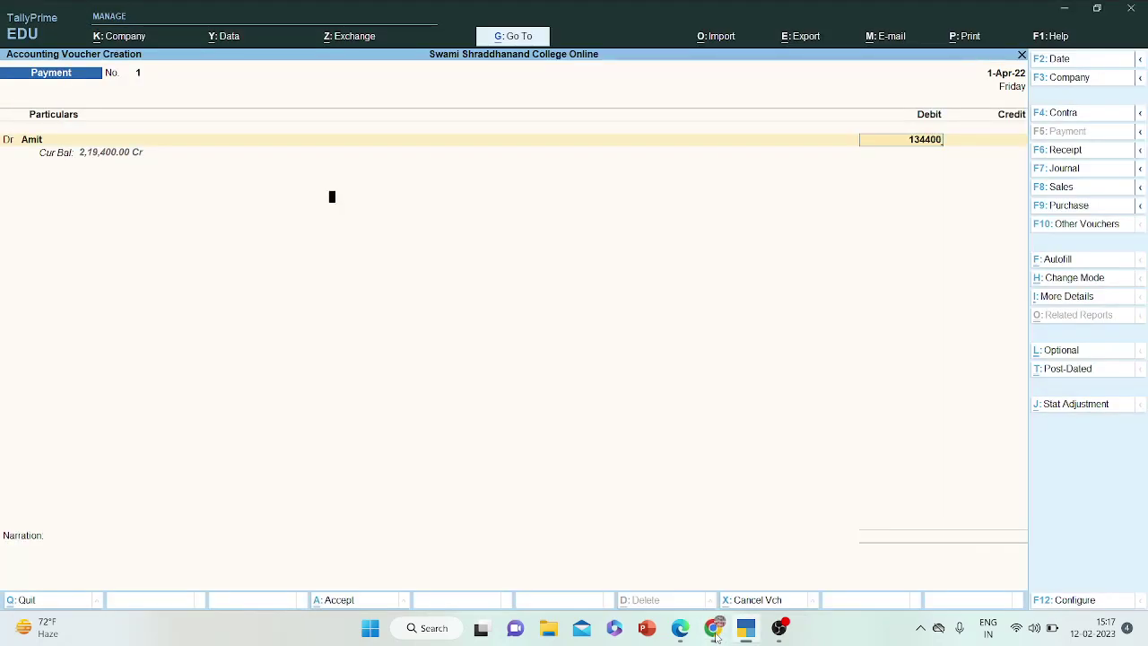
{"action": "key", "text": "Return"}
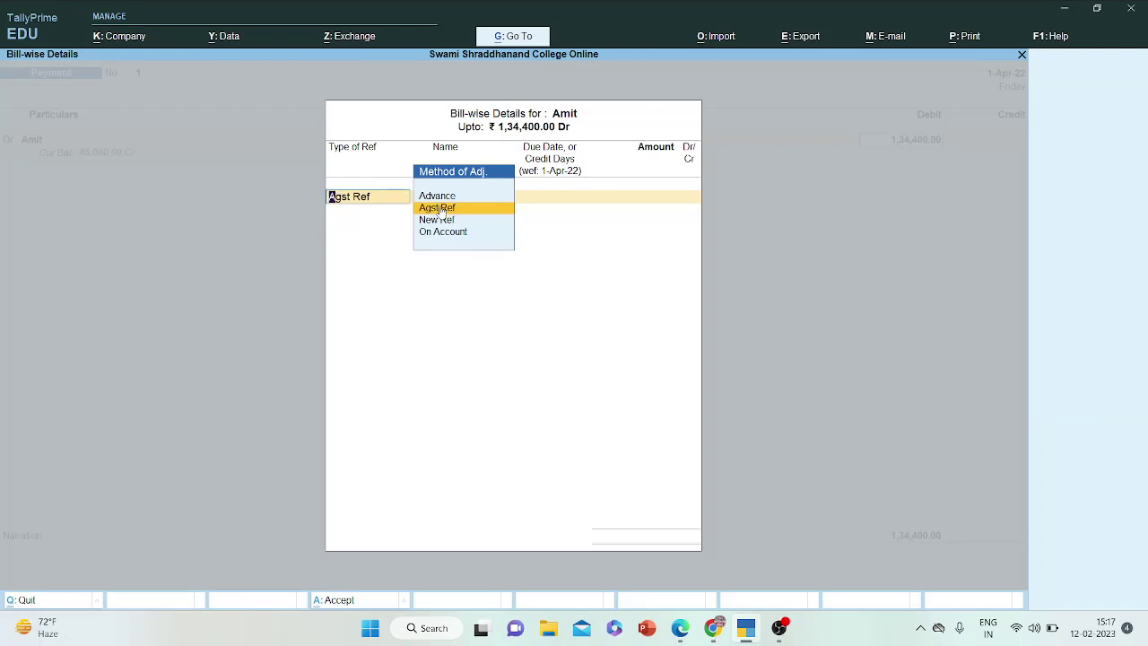
- Allocate the full debit bill-wise as Agst Ref against the pending bill Transaction 1
{"action": "key", "text": "Return"}
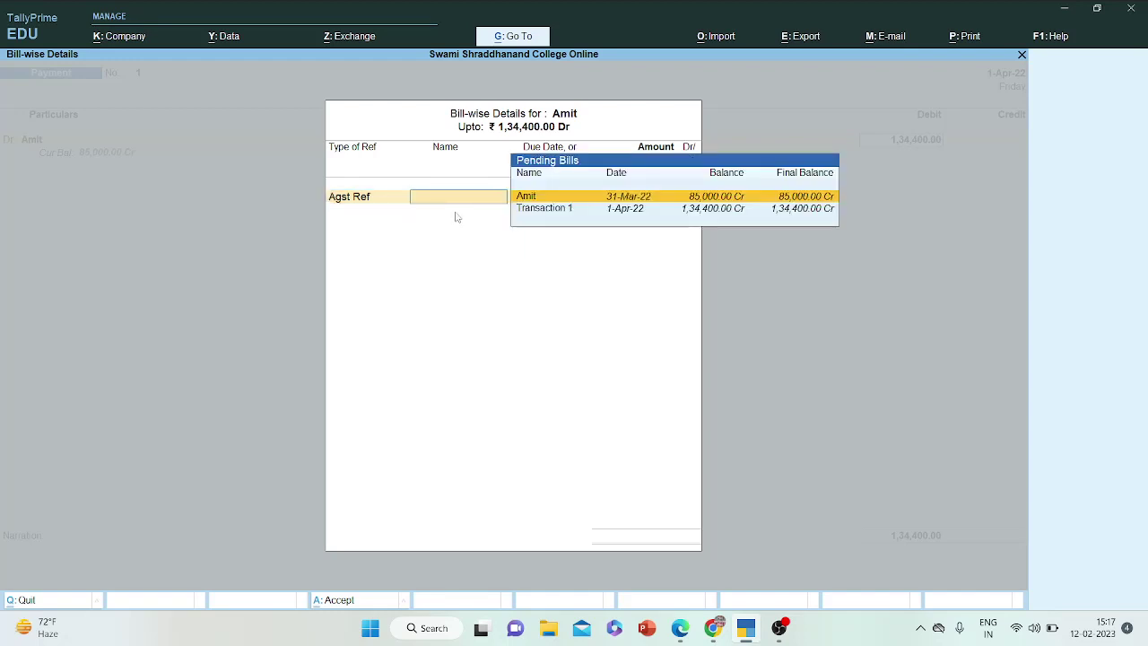
{"action": "key", "text": "Down"}
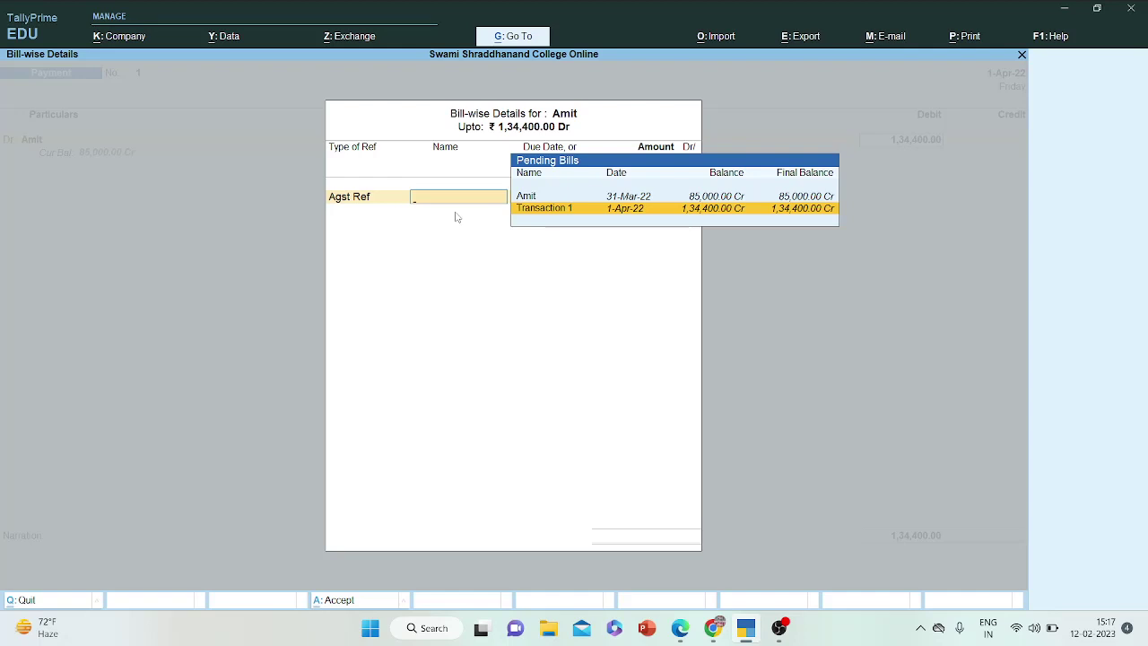
{"action": "key", "text": "Return"}
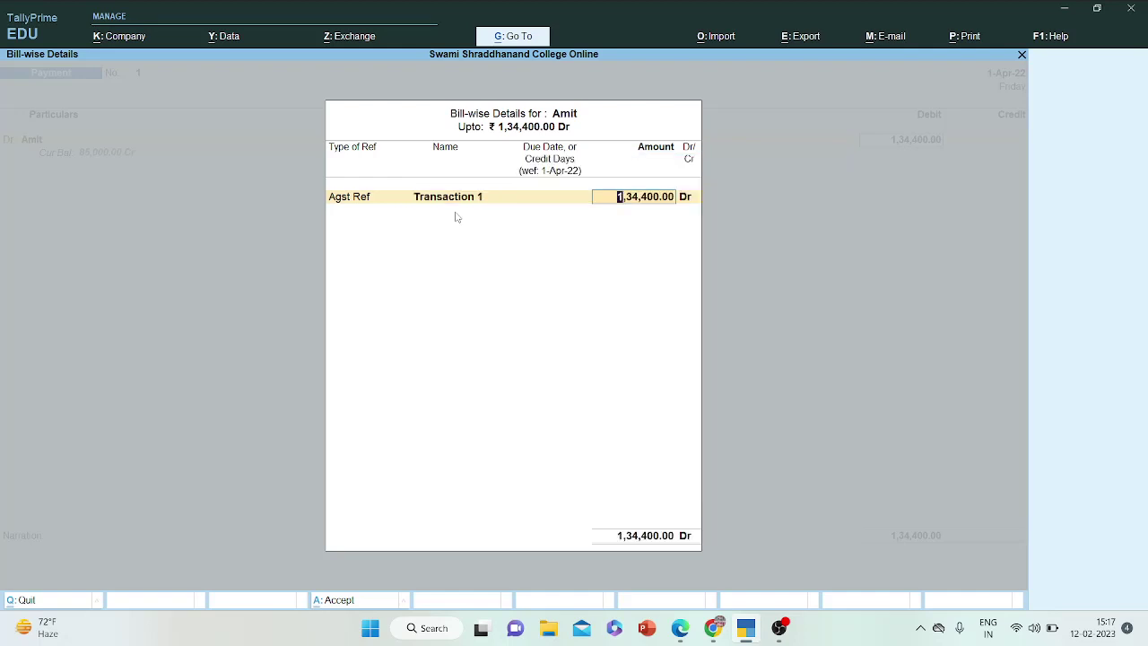
{"action": "key", "text": "Return"}
{"action": "key", "text": "Return"}
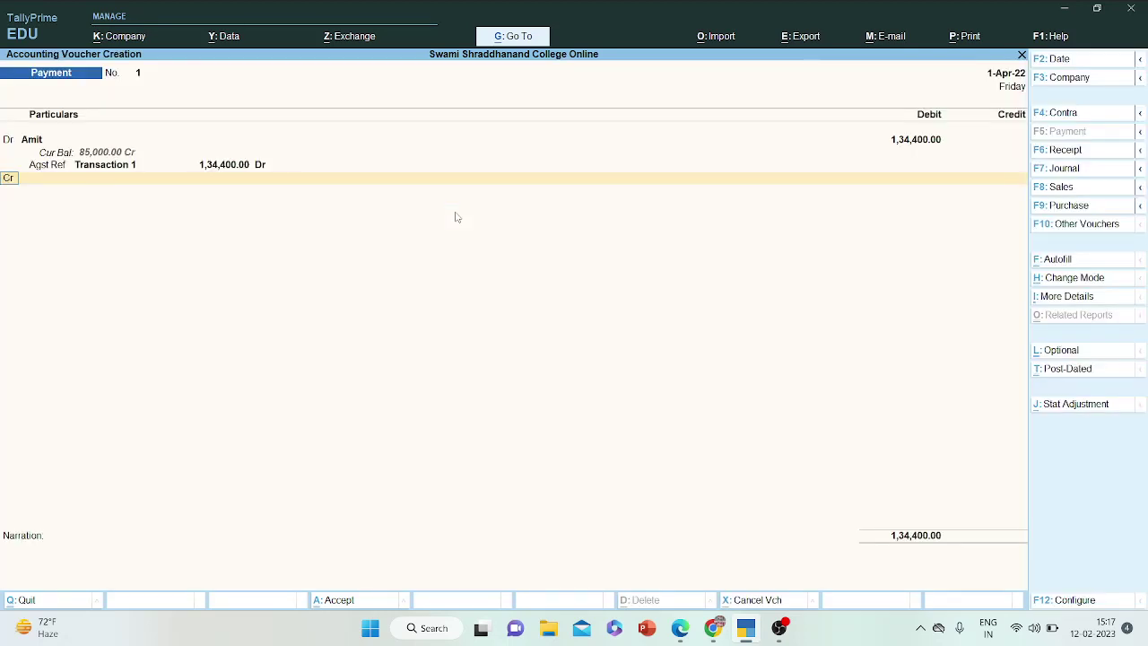
- Credit State Bank of India with 100000 and accept the bank allocation as a cheque payment
{"action": "key", "text": "Return"}
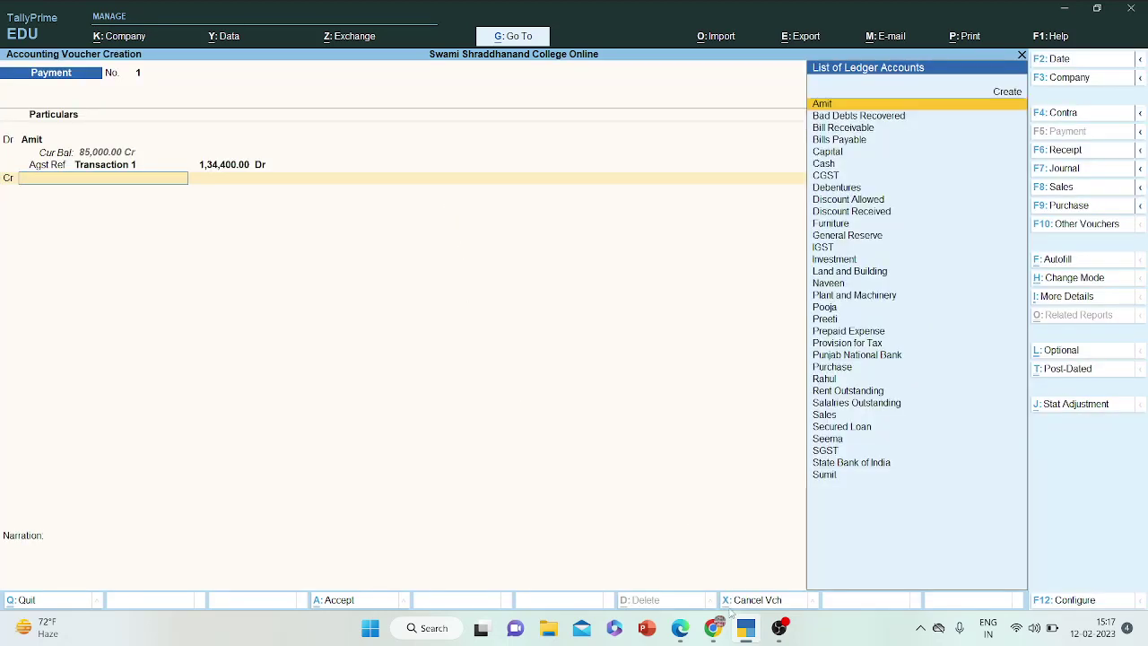
{"action": "left_click", "coordinate": [714, 628]}
{"action": "left_click", "coordinate": [713, 630]}
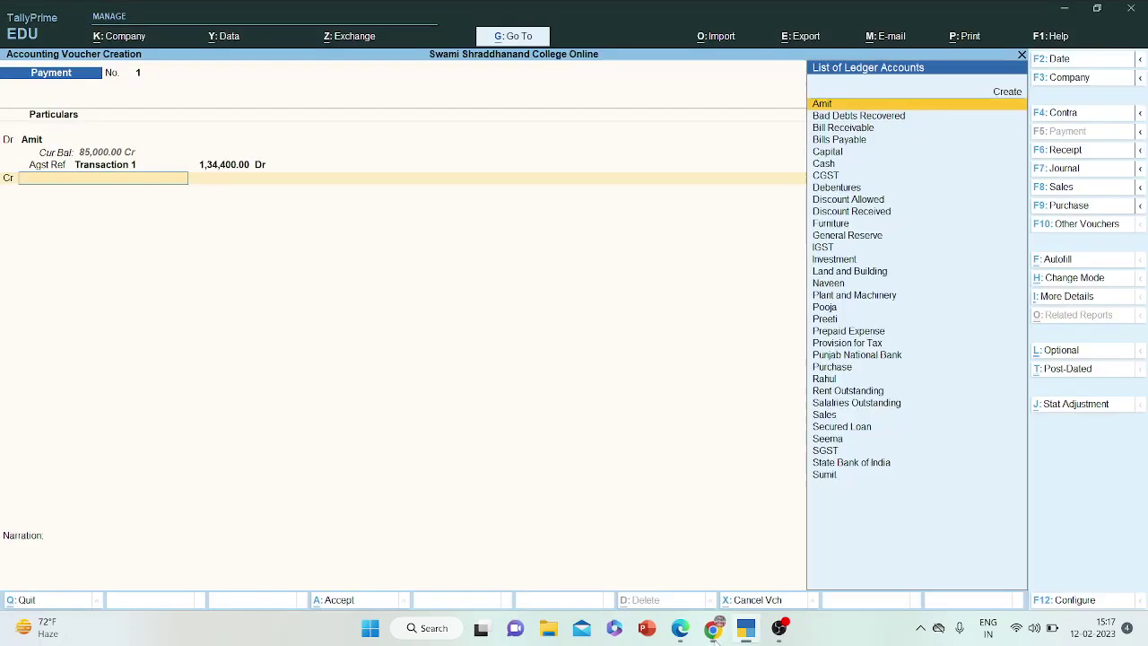
{"action": "type", "text": "stat"}
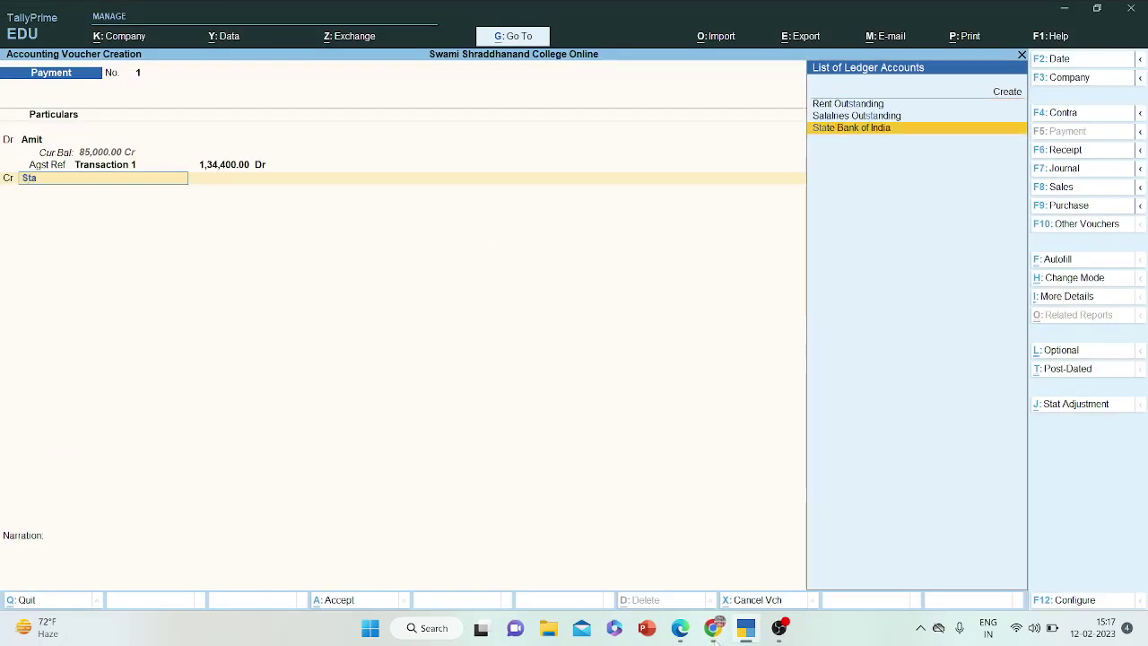
{"action": "key", "text": "Return"}
{"action": "type", "text": "100000"}
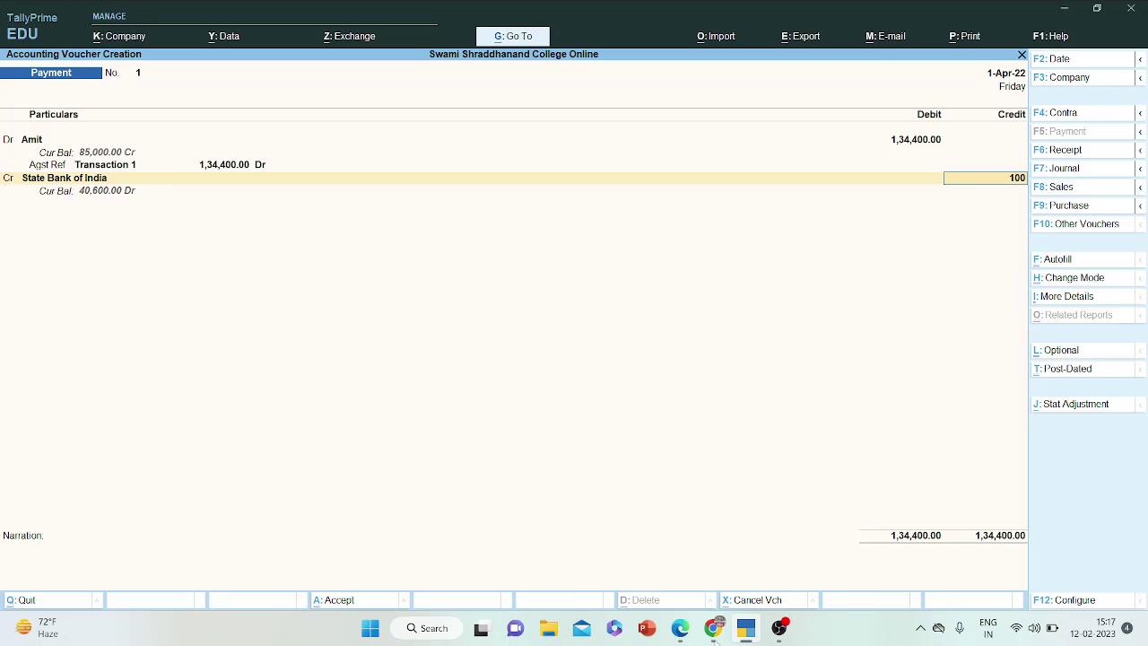
{"action": "key", "text": "Return"}
{"action": "key", "text": "Return"}
{"action": "key", "text": "Return"}
{"action": "key", "text": "Return"}
{"action": "key", "text": "Return"}
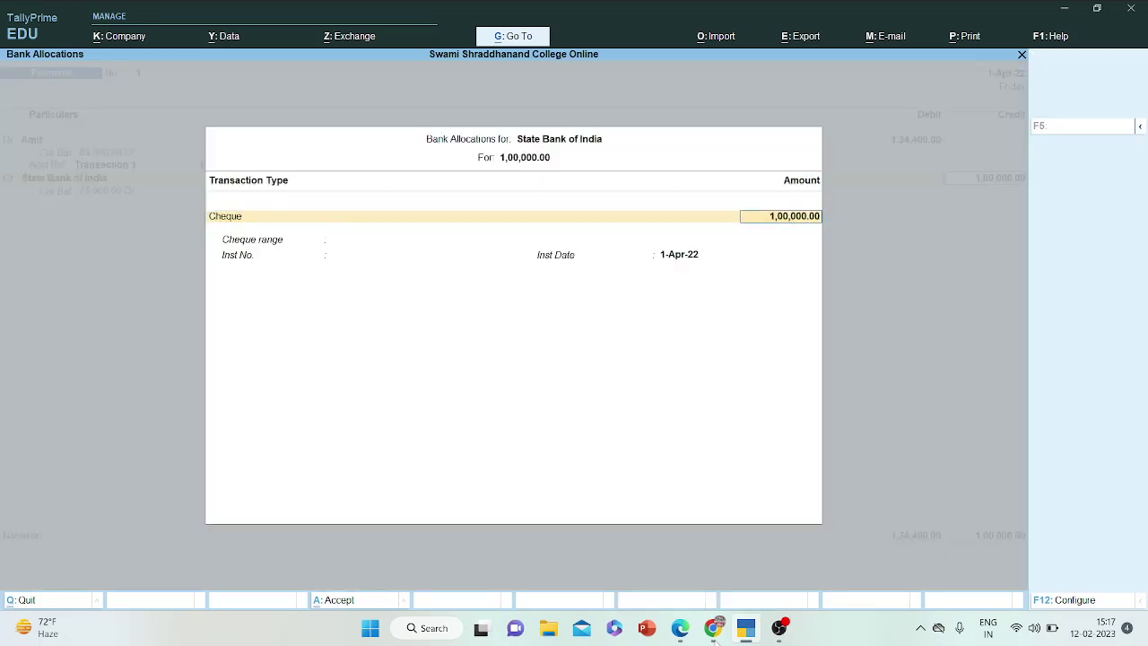
{"action": "key", "text": "Return"}
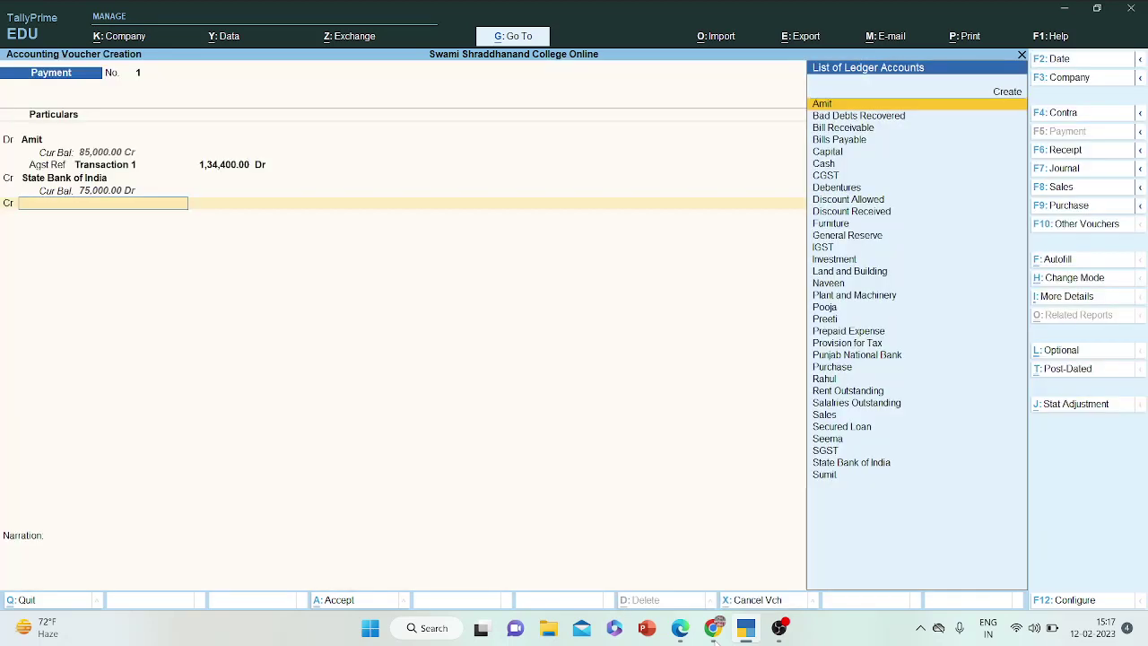
- Credit Discount Received with 34,400 and save the payment voucher with no narration
{"action": "type", "text": "Dis"}
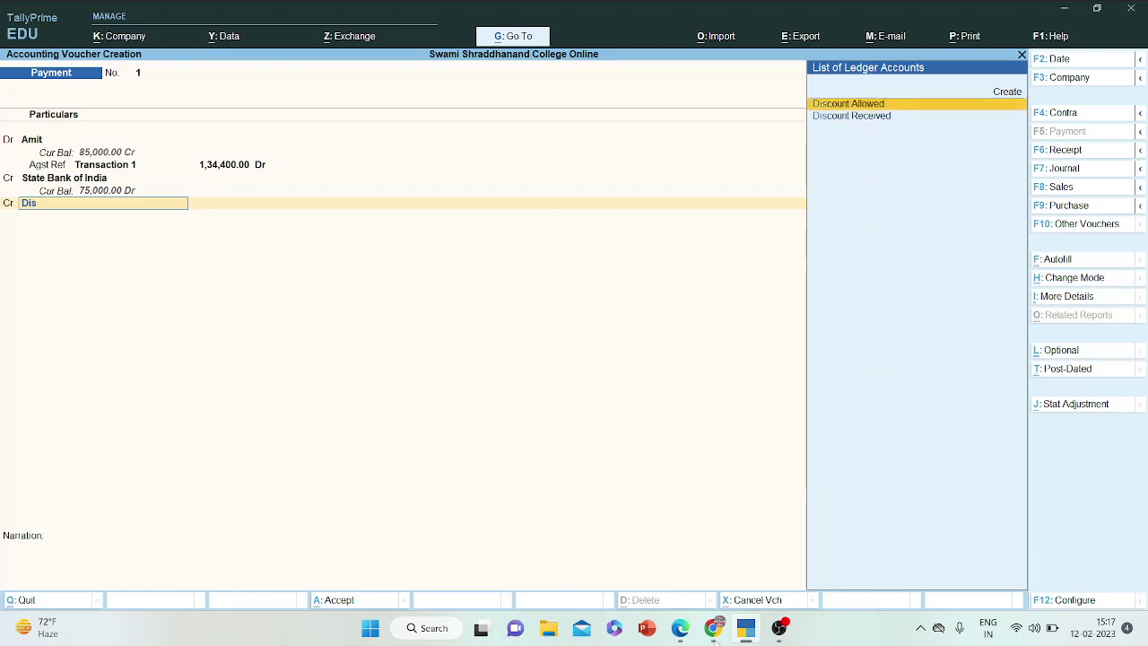
{"action": "key", "text": "Down"}
{"action": "key", "text": "Return"}
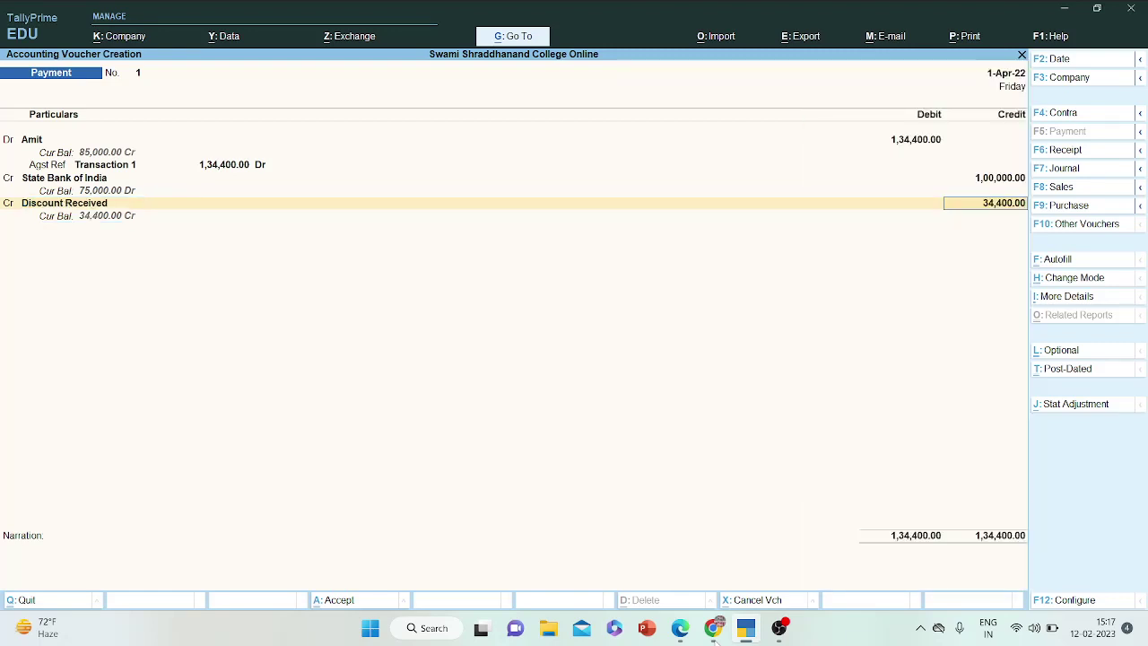
{"action": "key", "text": "Return"}
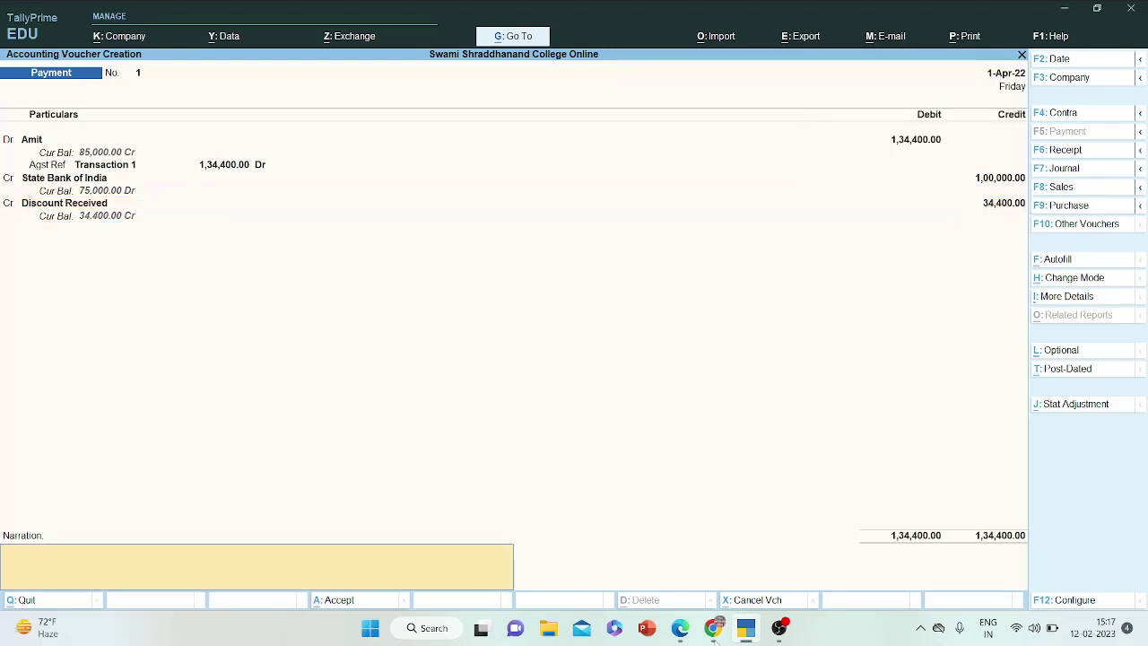
{"action": "key", "text": "Return"}
{"action": "key", "text": "Return"}
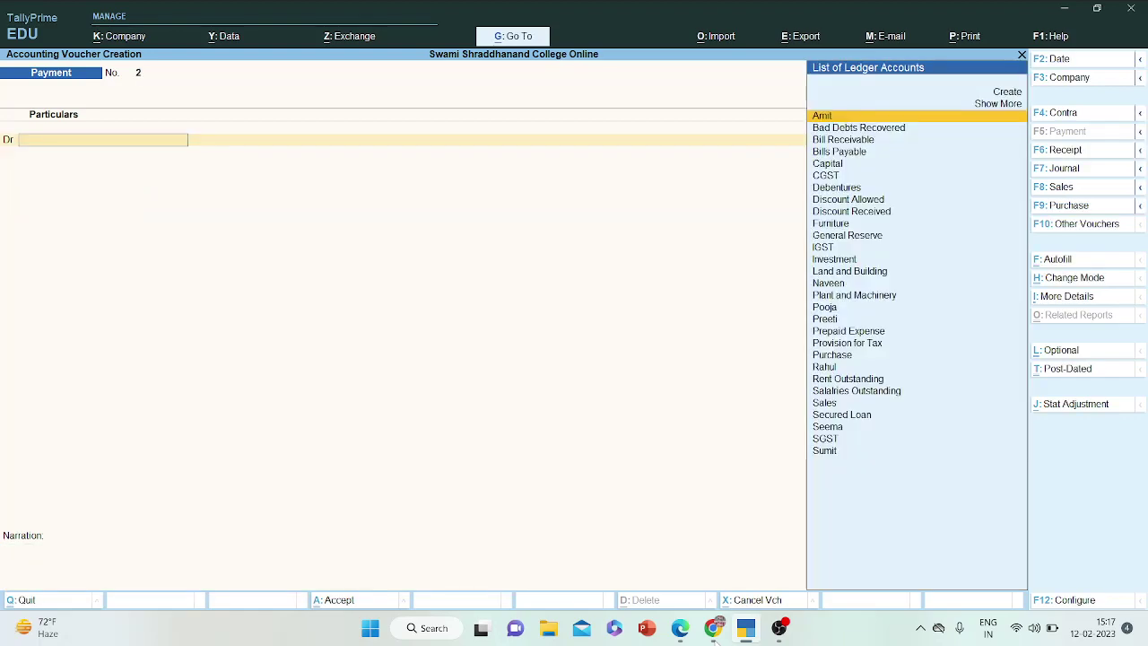
- Review the whiteboard journal entry and the transaction list in the PDF, and return to TallyPrime
{"action": "left_click", "coordinate": [714, 631]}
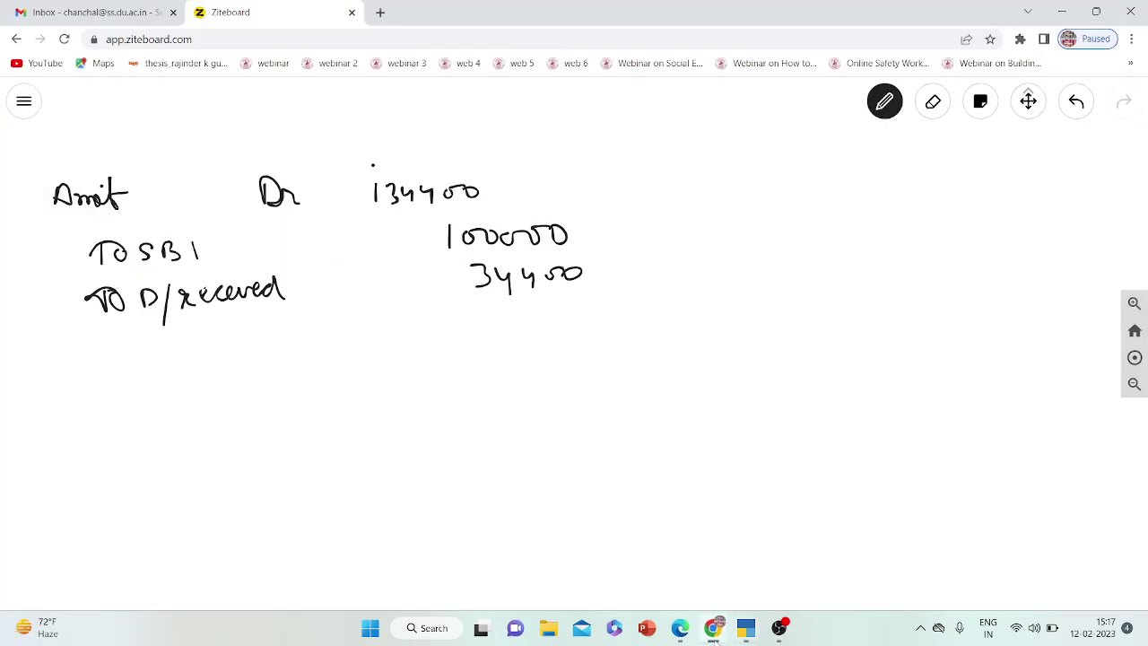
{"action": "left_click", "coordinate": [703, 633]}
{"action": "left_click", "coordinate": [686, 637]}
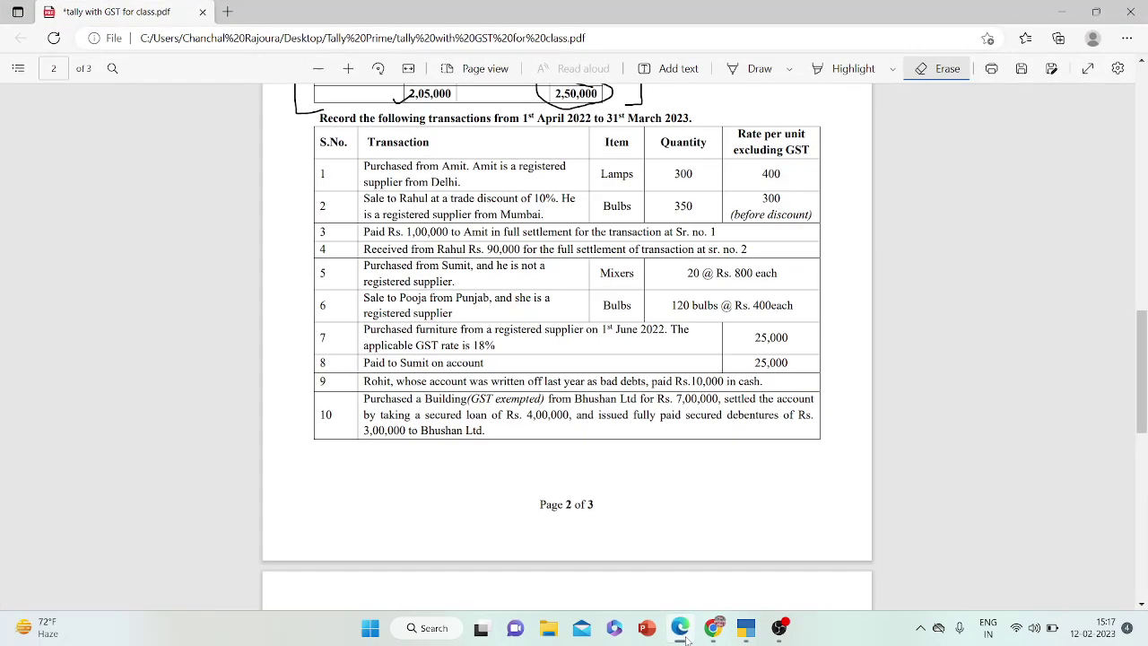
{"action": "key", "text": "Down"}
{"action": "key", "text": "Down"}
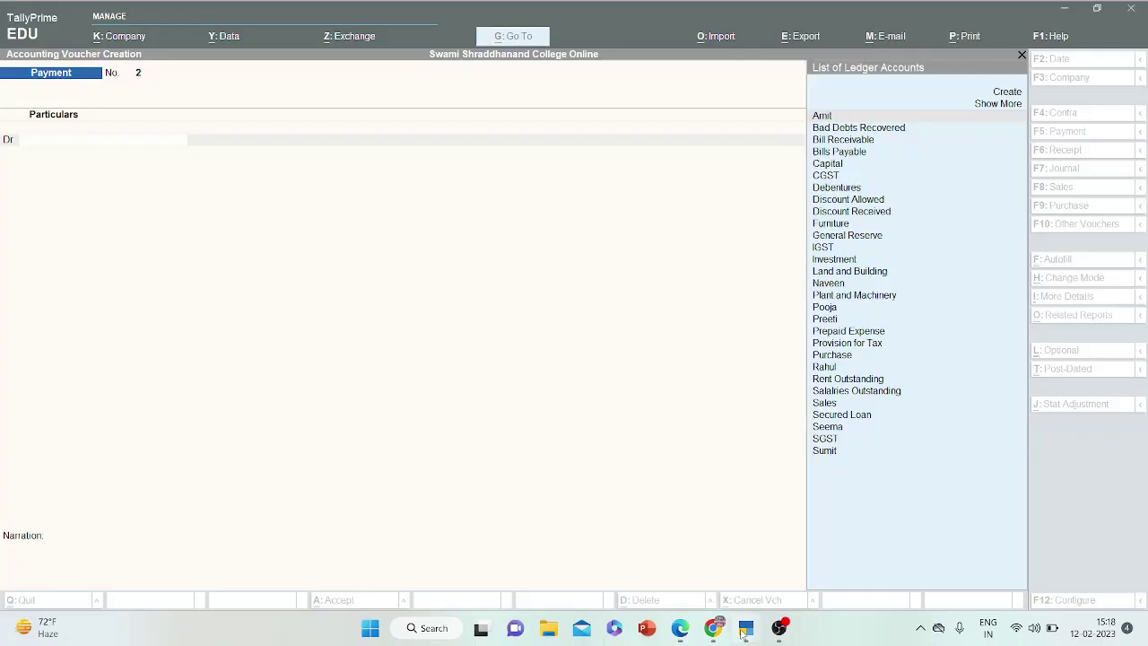
{"action": "left_click", "coordinate": [744, 631]}
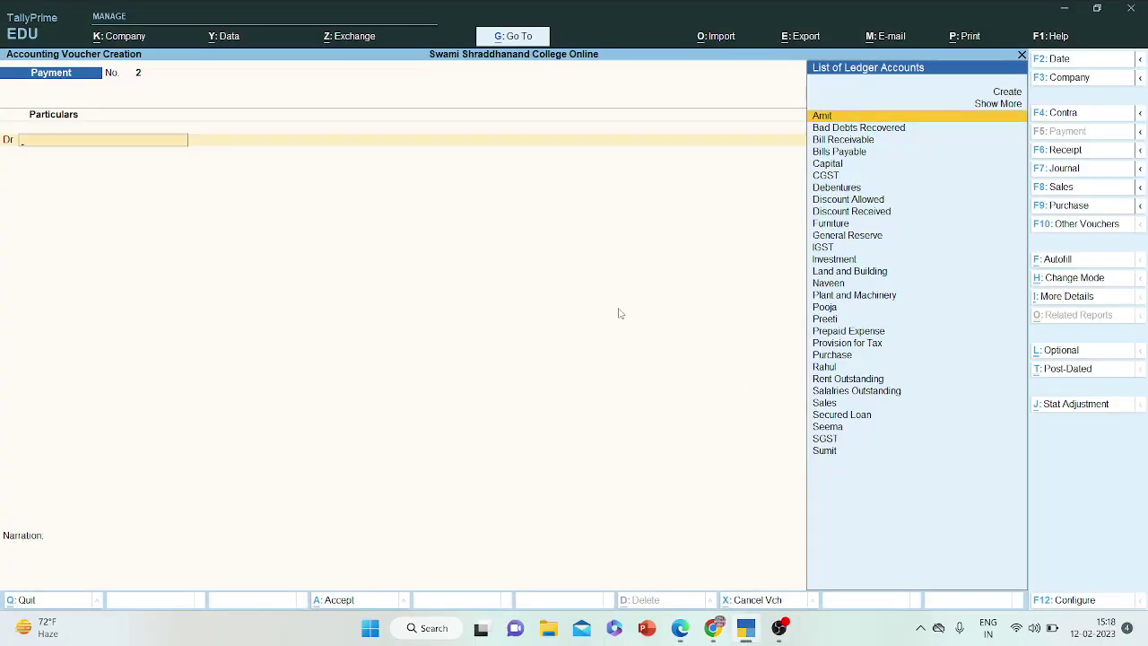
- Leave the blank payment voucher without saving and open the list of additional reports
{"action": "key", "text": "Escape"}
{"action": "key", "text": "y"}
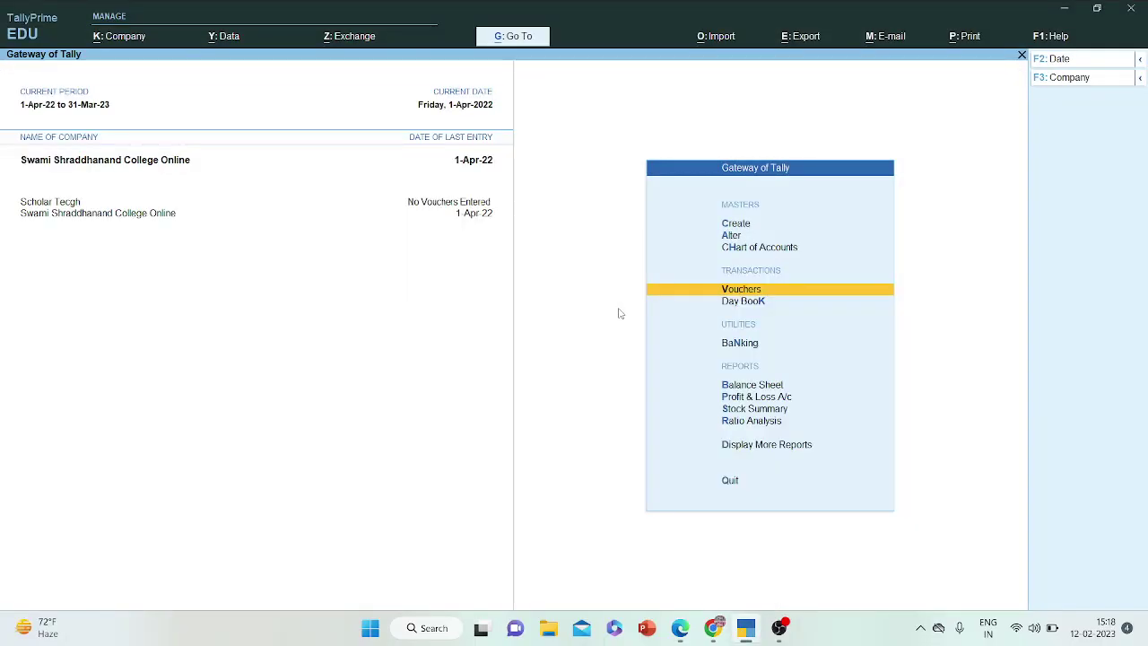
{"action": "key", "text": "Down"}
{"action": "key", "text": "Down"}
{"action": "key", "text": "Down"}
{"action": "key", "text": "Down"}
{"action": "key", "text": "Down"}
{"action": "key", "text": "Down"}
{"action": "key", "text": "Down"}
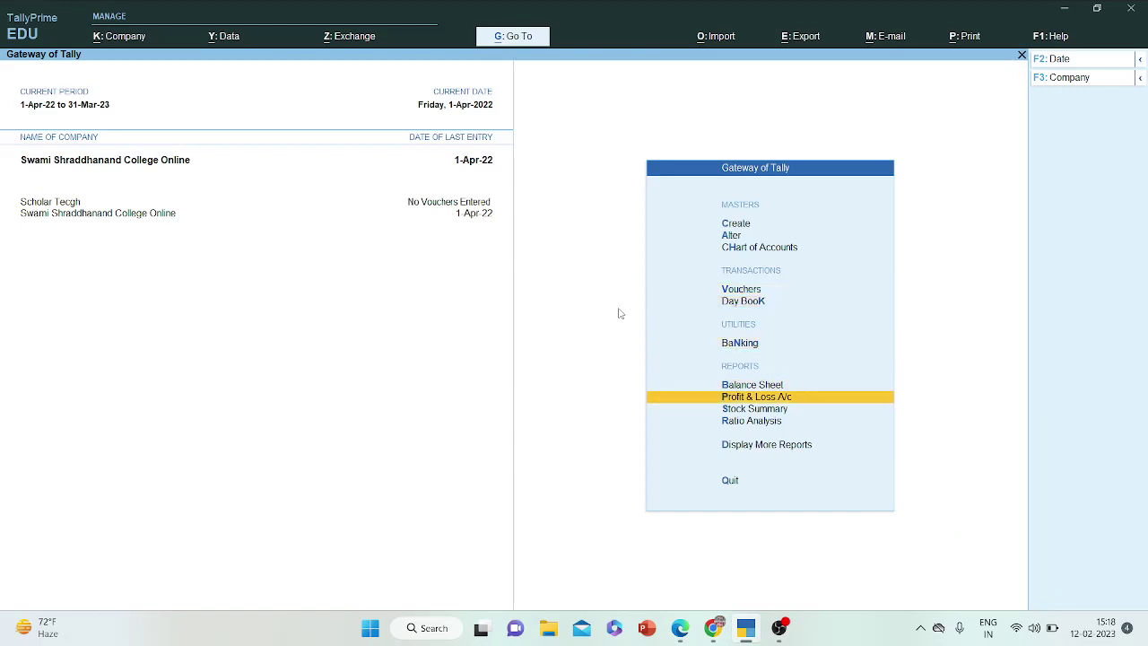
{"action": "key", "text": "Return"}
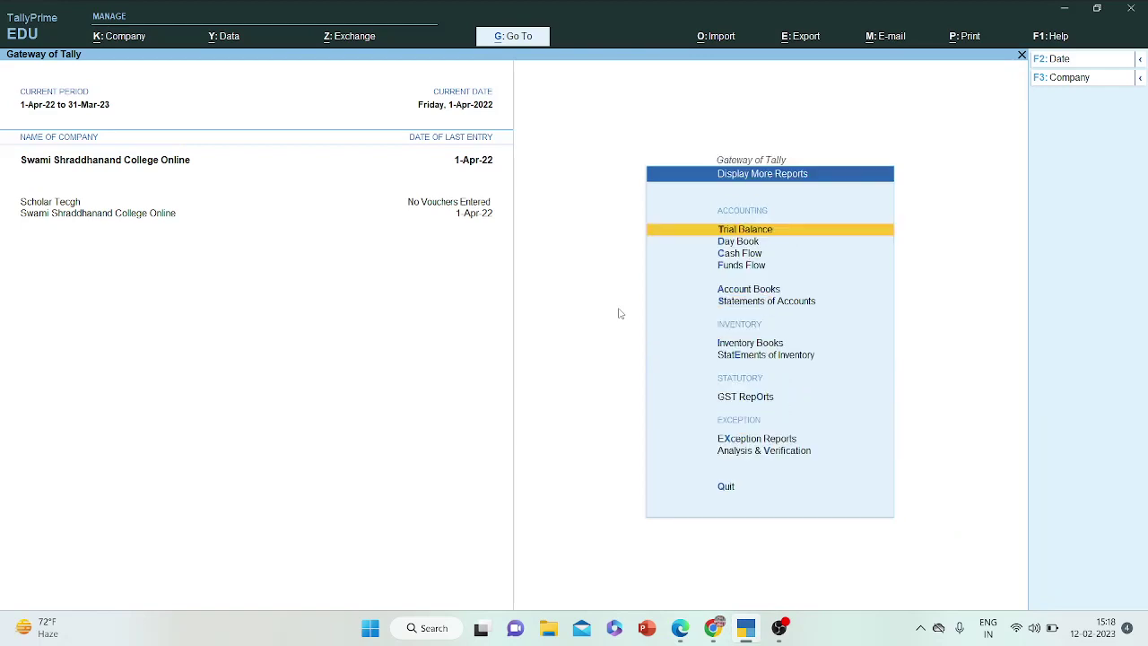
- Open the outstanding Receivables report from Statements of Accounts
{"action": "key", "text": "Down"}
{"action": "key", "text": "Down"}
{"action": "key", "text": "Down"}
{"action": "key", "text": "Down"}
{"action": "key", "text": "Down"}
{"action": "key", "text": "Return"}
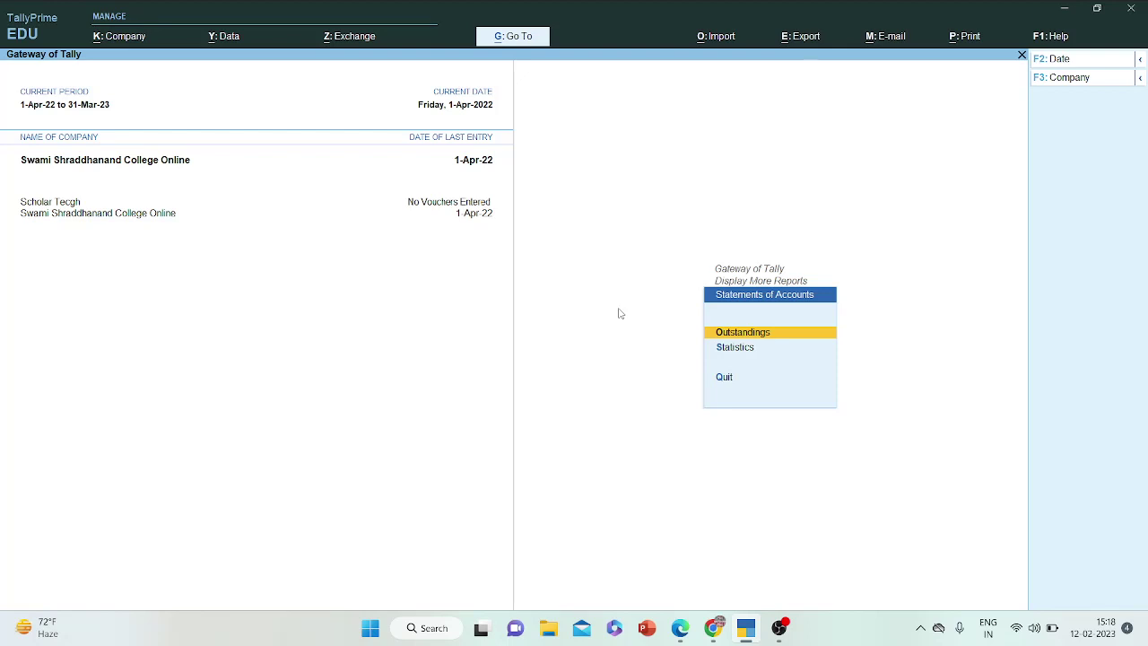
{"action": "key", "text": "Return"}
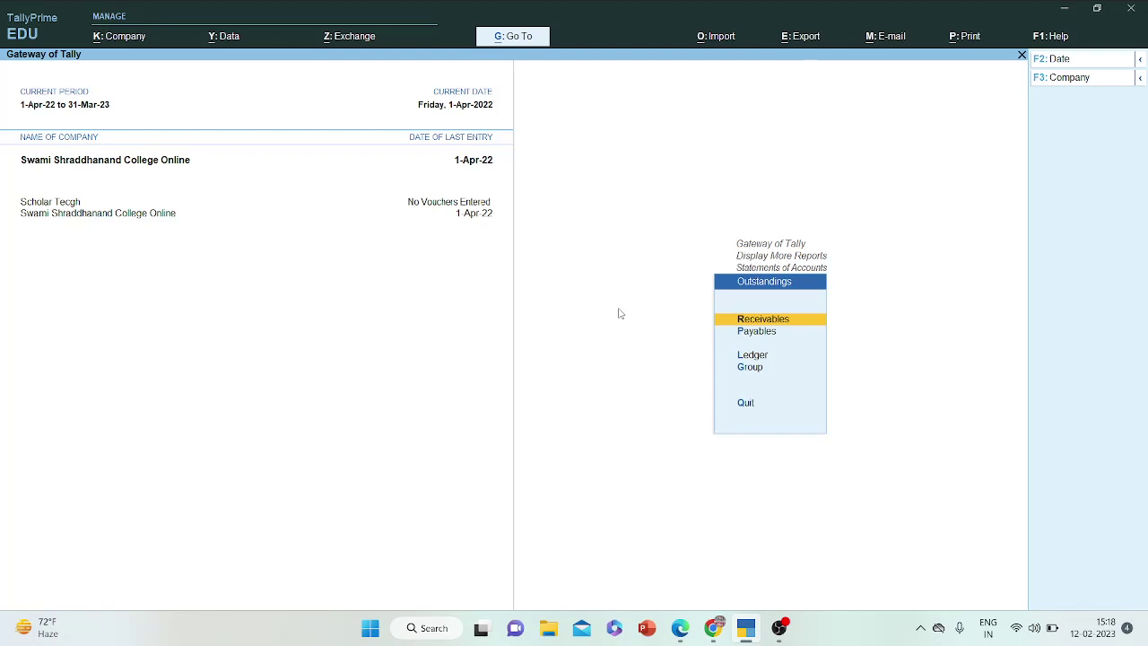
{"action": "key", "text": "Return"}
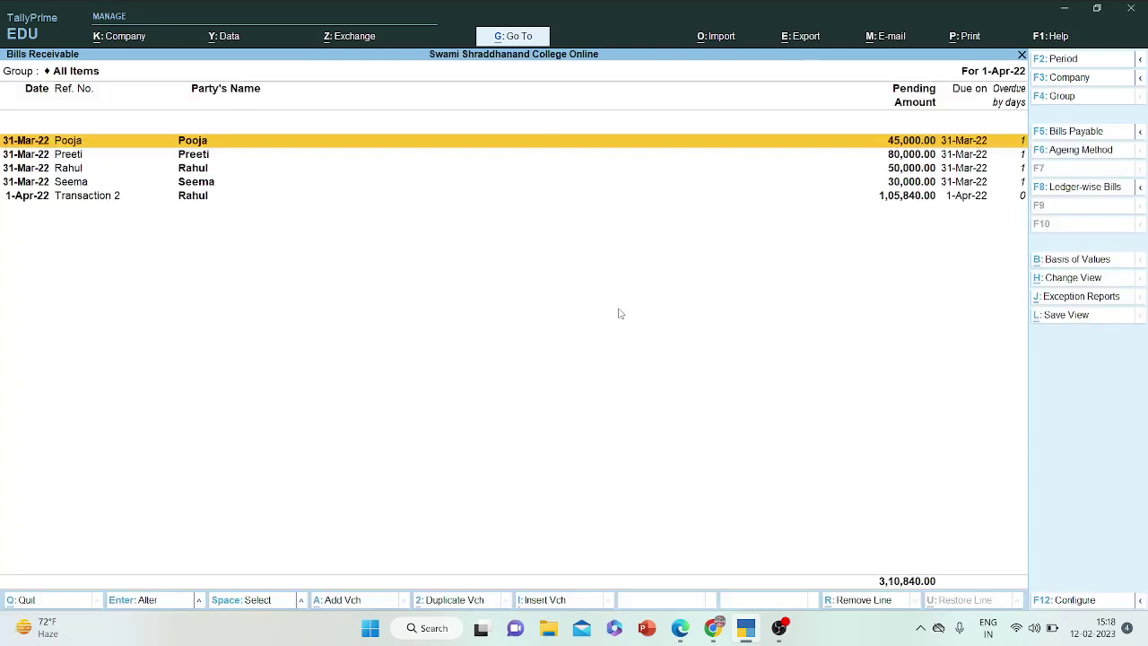
- Examine the pending bills up to Transaction 2 and return to the Gateway of Tally
{"action": "key", "text": "Down"}
{"action": "key", "text": "Down"}
{"action": "key", "text": "Down"}
{"action": "key", "text": "Down"}
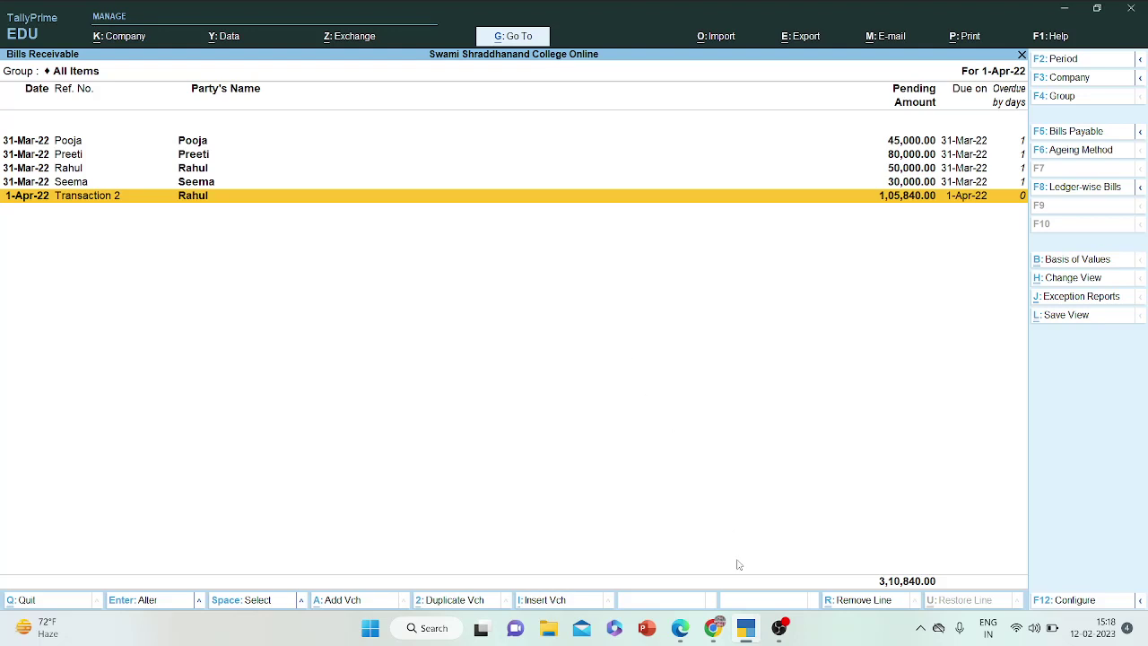
{"action": "key", "text": "Escape"}
{"action": "key", "text": "Escape"}
{"action": "key", "text": "Escape"}
{"action": "key", "text": "Escape"}
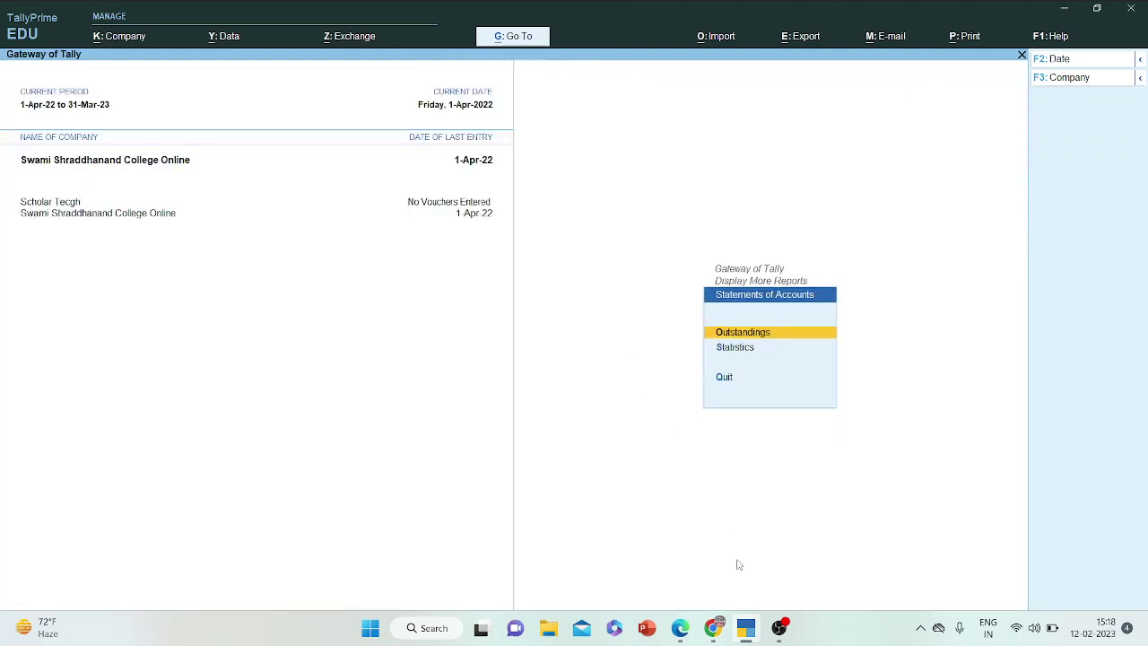
{"action": "key", "text": "Up"}
{"action": "key", "text": "Up"}
{"action": "key", "text": "Up"}
{"action": "key", "text": "Up"}
{"action": "key", "text": "Up"}
{"action": "key", "text": "Up"}
{"action": "key", "text": "Up"}
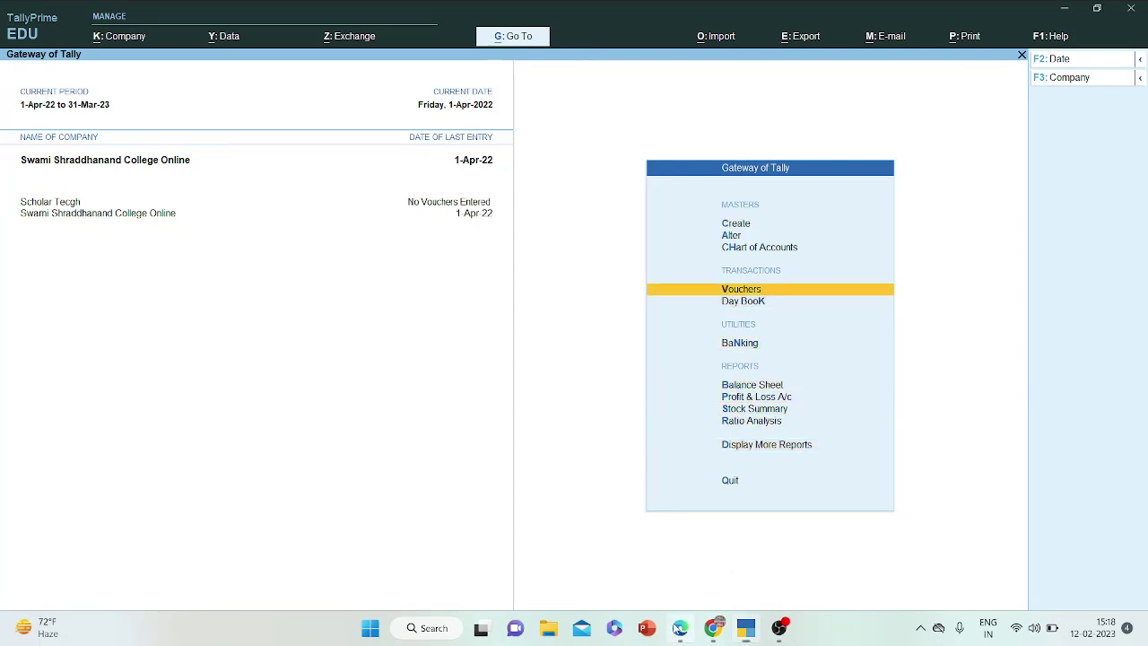
- Check transaction 4 in the PDF, and on the Ziteboard whiteboard draw a vertical divider and write SBI Dr. 90000 beside it
{"action": "left_click", "coordinate": [680, 628]}
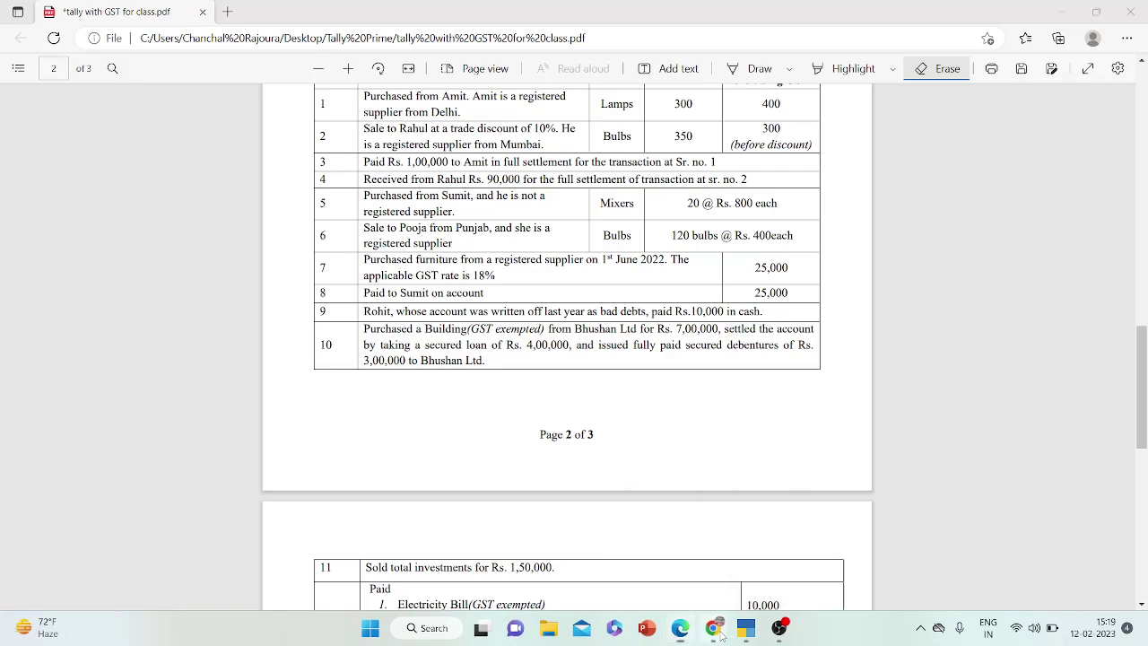
{"action": "left_click", "coordinate": [713, 630]}
{"action": "left_click_drag", "start_coordinate": [603, 162], "coordinate": [603, 341]}
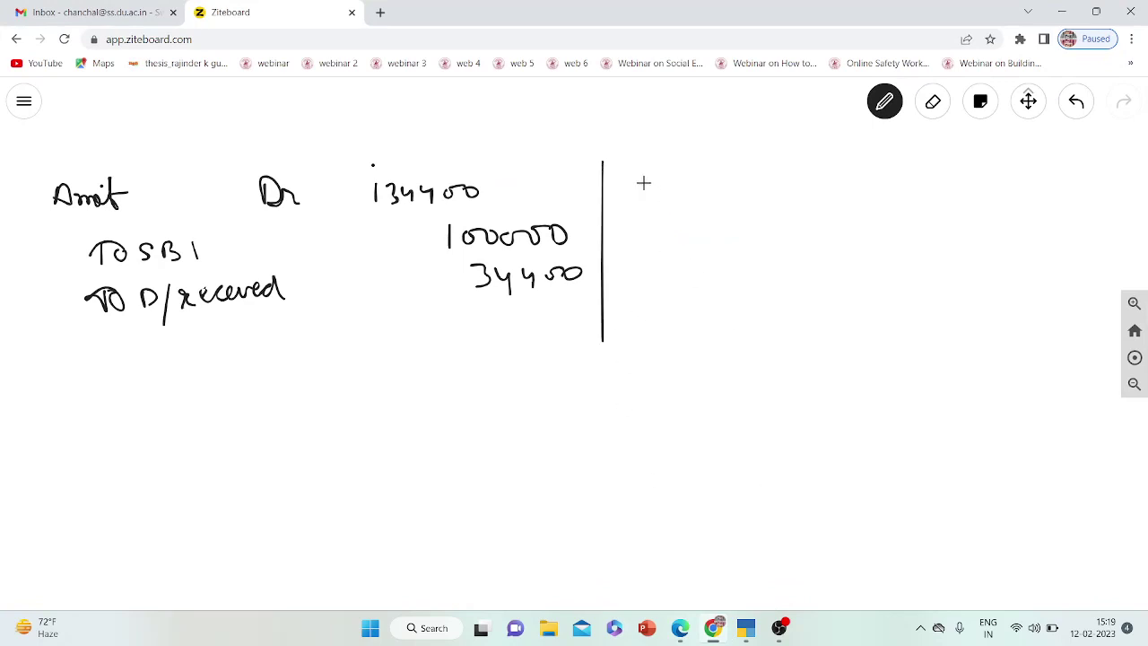
{"action": "mouse_move", "coordinate": [646, 174]}
{"action": "left_mouse_down"}
{"action": "mouse_move", "coordinate": [625, 192]}
{"action": "mouse_move", "coordinate": [660, 170]}
{"action": "mouse_move", "coordinate": [651, 196]}
{"action": "mouse_move", "coordinate": [675, 197]}
{"action": "left_mouse_up"}
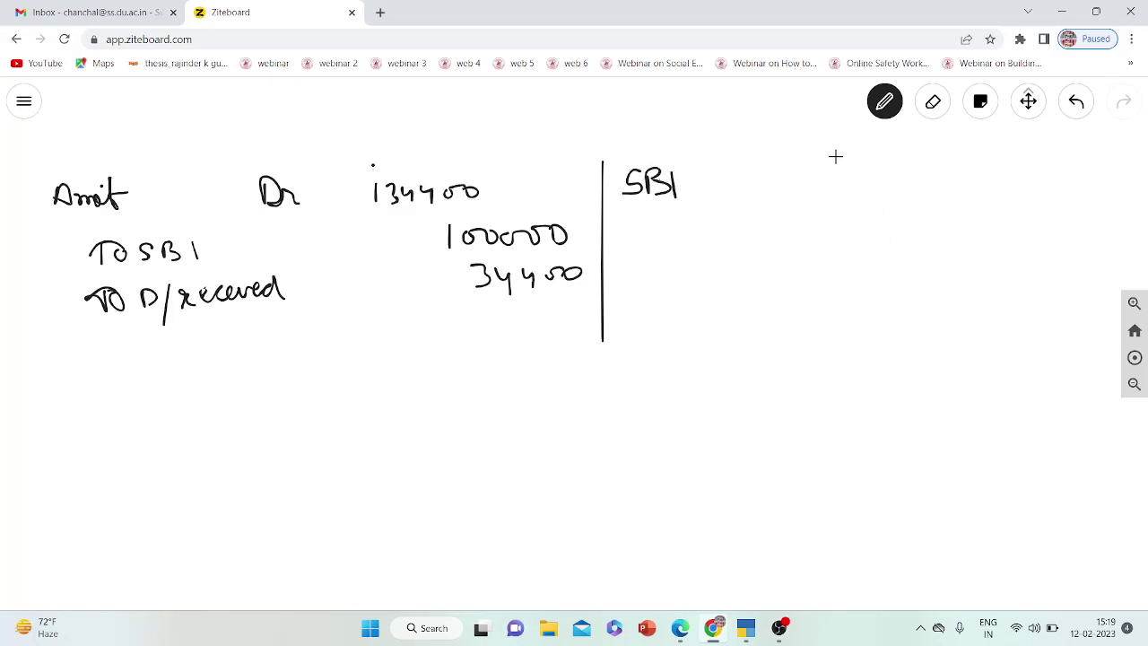
{"action": "mouse_move", "coordinate": [879, 161]}
{"action": "left_mouse_down"}
{"action": "mouse_move", "coordinate": [882, 176]}
{"action": "mouse_move", "coordinate": [930, 180]}
{"action": "mouse_move", "coordinate": [963, 153]}
{"action": "mouse_move", "coordinate": [967, 176]}
{"action": "mouse_move", "coordinate": [984, 152]}
{"action": "mouse_move", "coordinate": [1050, 154]}
{"action": "left_mouse_up"}
{"action": "left_click", "coordinate": [932, 171]}
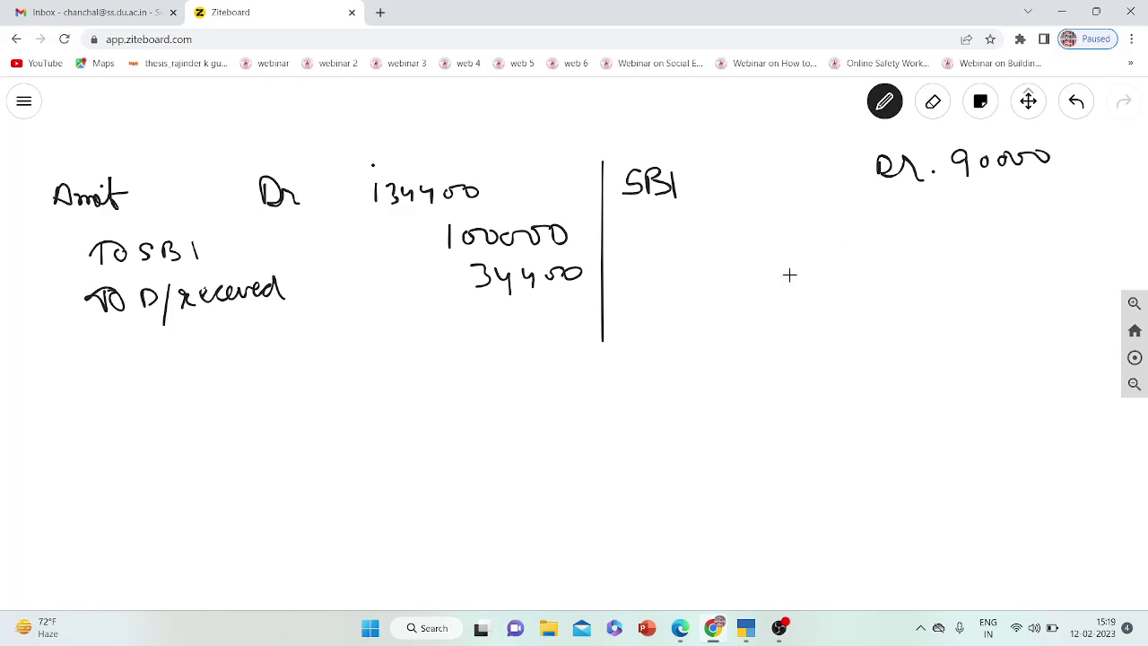
- Complete the handwritten journal entry with the customer credited 105840 and discount allowed debited 15840
{"action": "mouse_move", "coordinate": [706, 272]}
{"action": "left_mouse_down"}
{"action": "mouse_move", "coordinate": [707, 285]}
{"action": "mouse_move", "coordinate": [728, 273]}
{"action": "mouse_move", "coordinate": [715, 284]}
{"action": "mouse_move", "coordinate": [763, 289]}
{"action": "mouse_move", "coordinate": [832, 272]}
{"action": "left_mouse_up"}
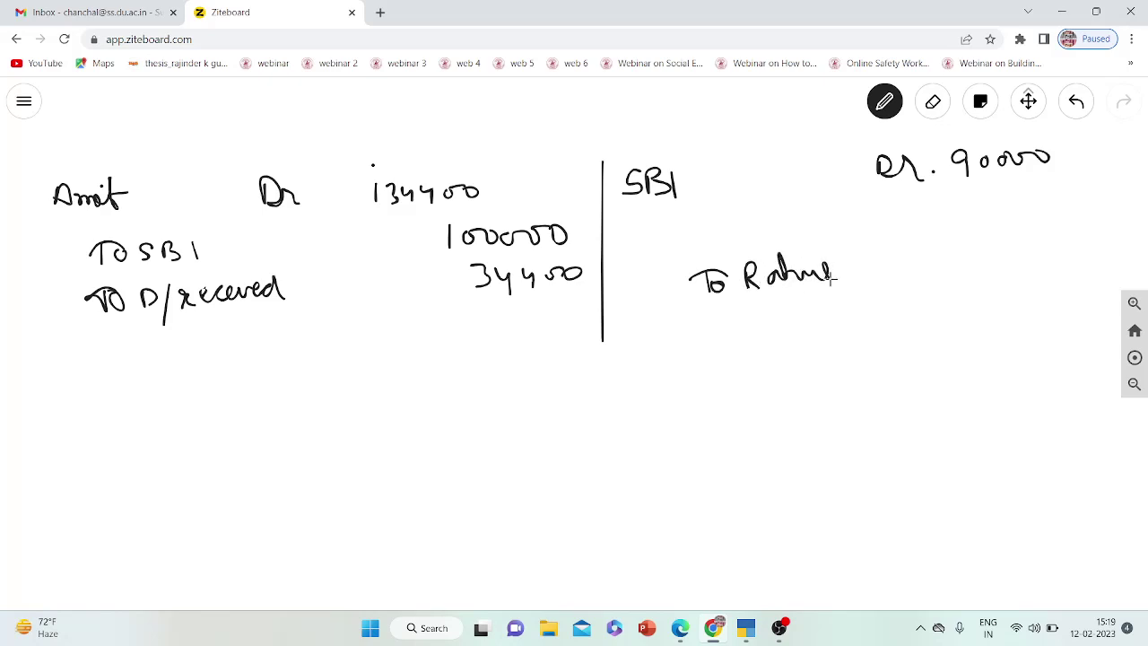
{"action": "mouse_move", "coordinate": [1052, 240]}
{"action": "left_mouse_down"}
{"action": "mouse_move", "coordinate": [1051, 257]}
{"action": "mouse_move", "coordinate": [1076, 230]}
{"action": "mouse_move", "coordinate": [1085, 249]}
{"action": "mouse_move", "coordinate": [1123, 240]}
{"action": "mouse_move", "coordinate": [1122, 254]}
{"action": "mouse_move", "coordinate": [1141, 239]}
{"action": "left_mouse_up"}
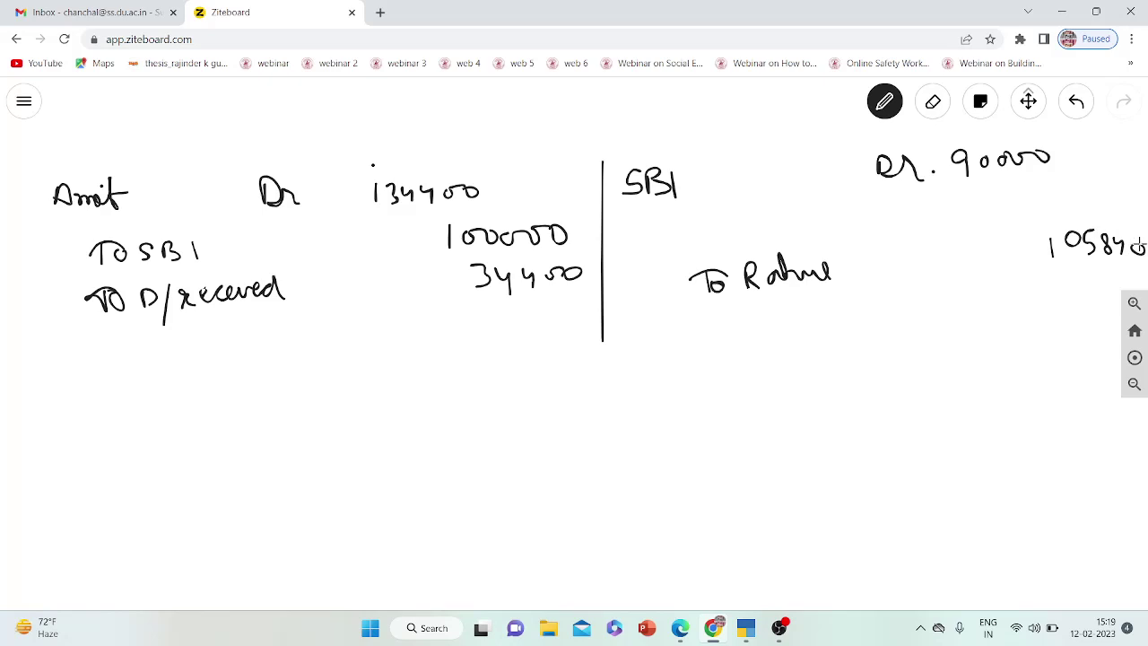
{"action": "mouse_move", "coordinate": [627, 215]}
{"action": "left_mouse_down"}
{"action": "mouse_move", "coordinate": [627, 238]}
{"action": "mouse_move", "coordinate": [651, 235]}
{"action": "mouse_move", "coordinate": [664, 215]}
{"action": "mouse_move", "coordinate": [673, 238]}
{"action": "mouse_move", "coordinate": [687, 238]}
{"action": "mouse_move", "coordinate": [761, 210]}
{"action": "mouse_move", "coordinate": [772, 224]}
{"action": "mouse_move", "coordinate": [778, 205]}
{"action": "left_mouse_up"}
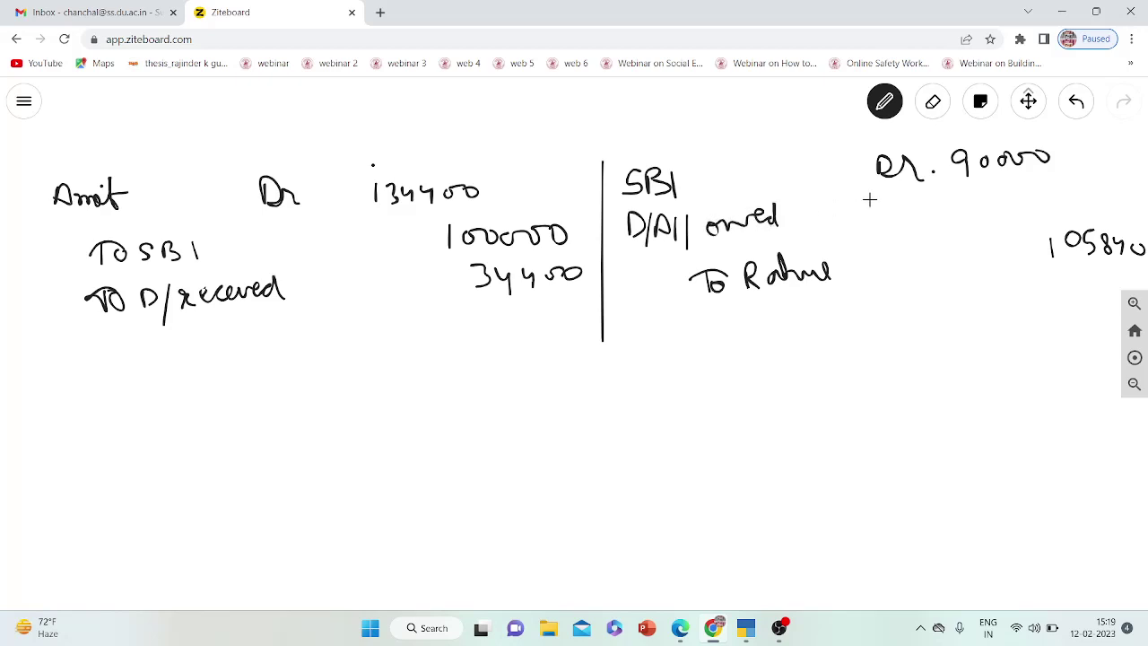
{"action": "mouse_move", "coordinate": [879, 201]}
{"action": "left_mouse_down"}
{"action": "mouse_move", "coordinate": [986, 199]}
{"action": "mouse_move", "coordinate": [992, 214]}
{"action": "mouse_move", "coordinate": [1025, 192]}
{"action": "mouse_move", "coordinate": [1041, 223]}
{"action": "mouse_move", "coordinate": [1049, 204]}
{"action": "left_mouse_up"}
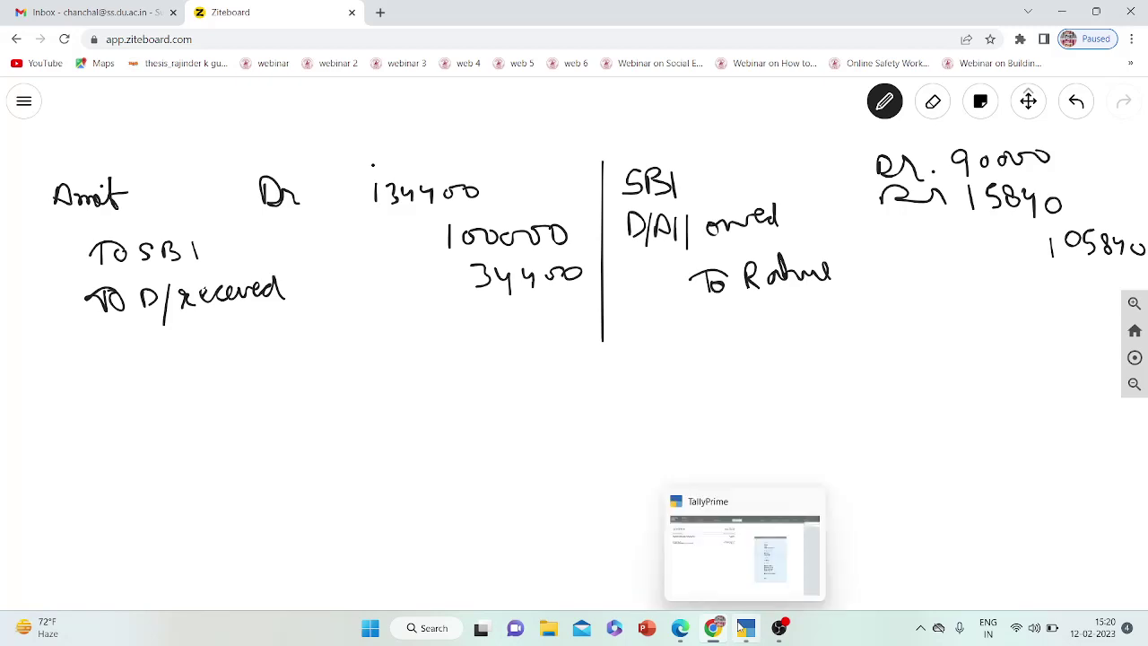
- Switch to TallyPrime and start a receipt voucher, checking transaction 4 in the PDF
{"action": "left_click", "coordinate": [739, 627]}
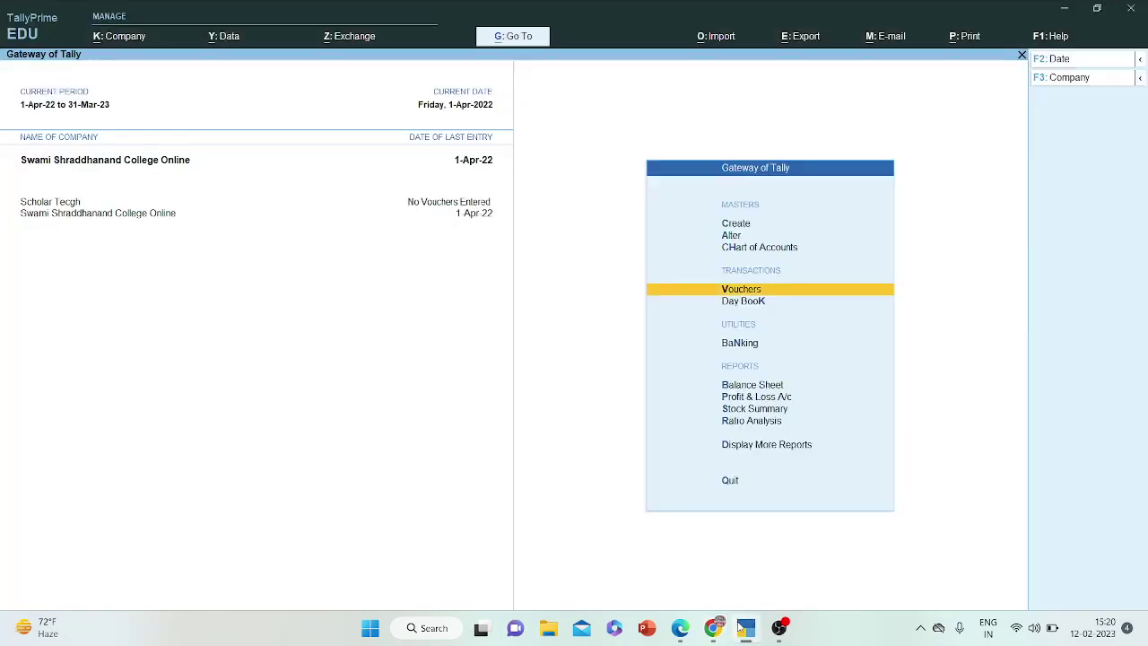
{"action": "key", "text": "Return"}
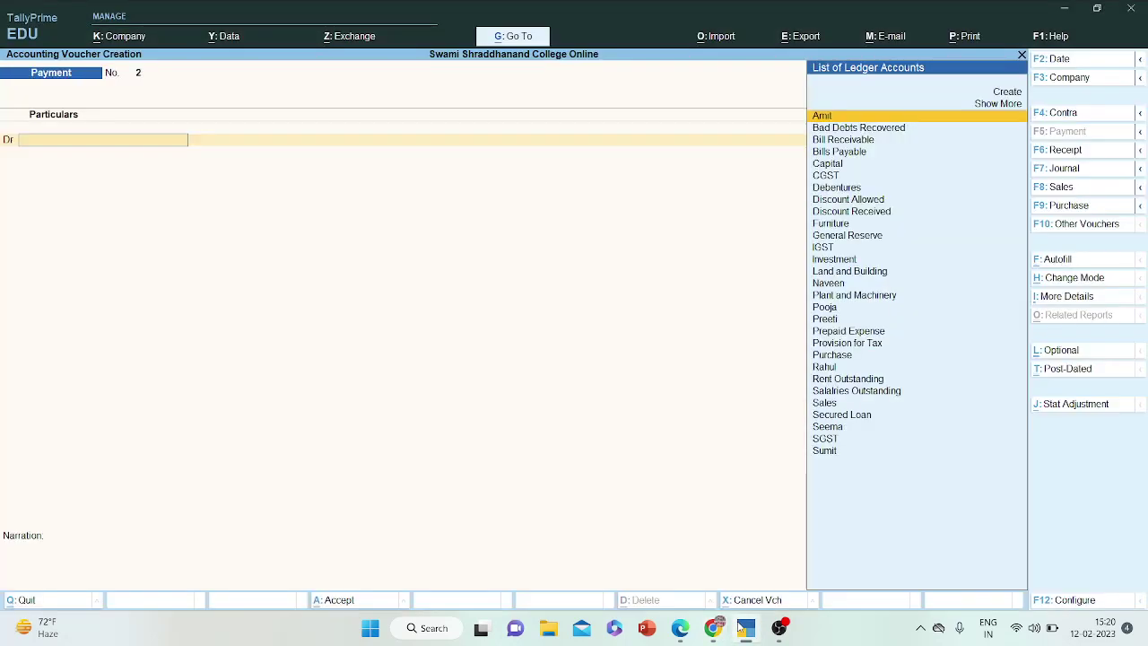
{"action": "left_click", "coordinate": [681, 631]}
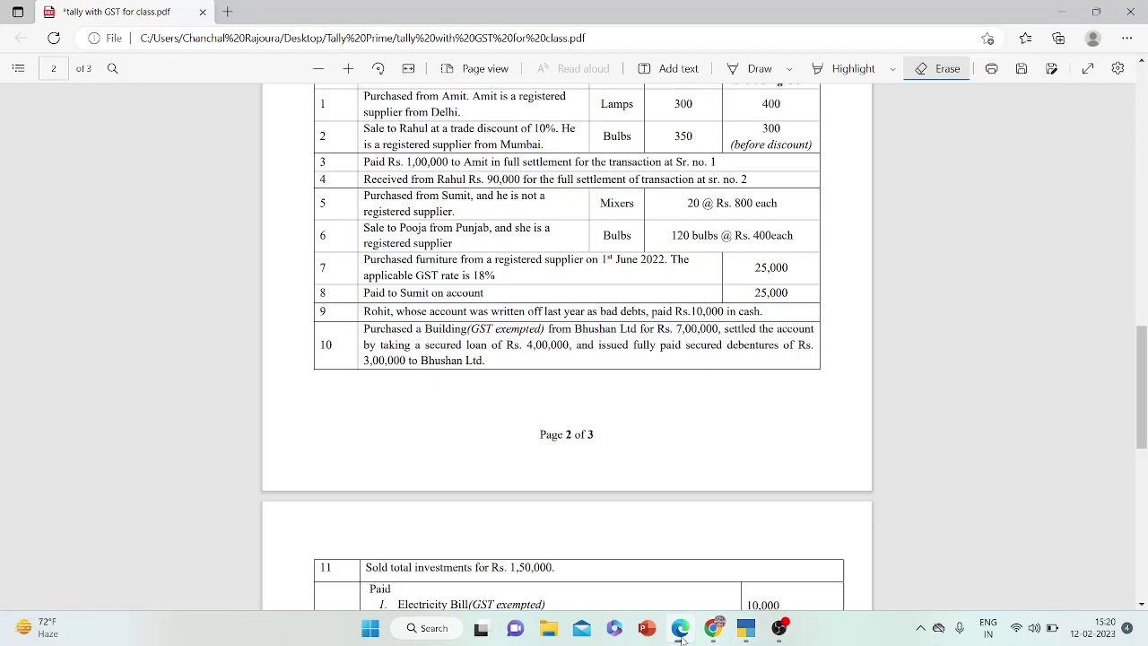
{"action": "left_click", "coordinate": [681, 639]}
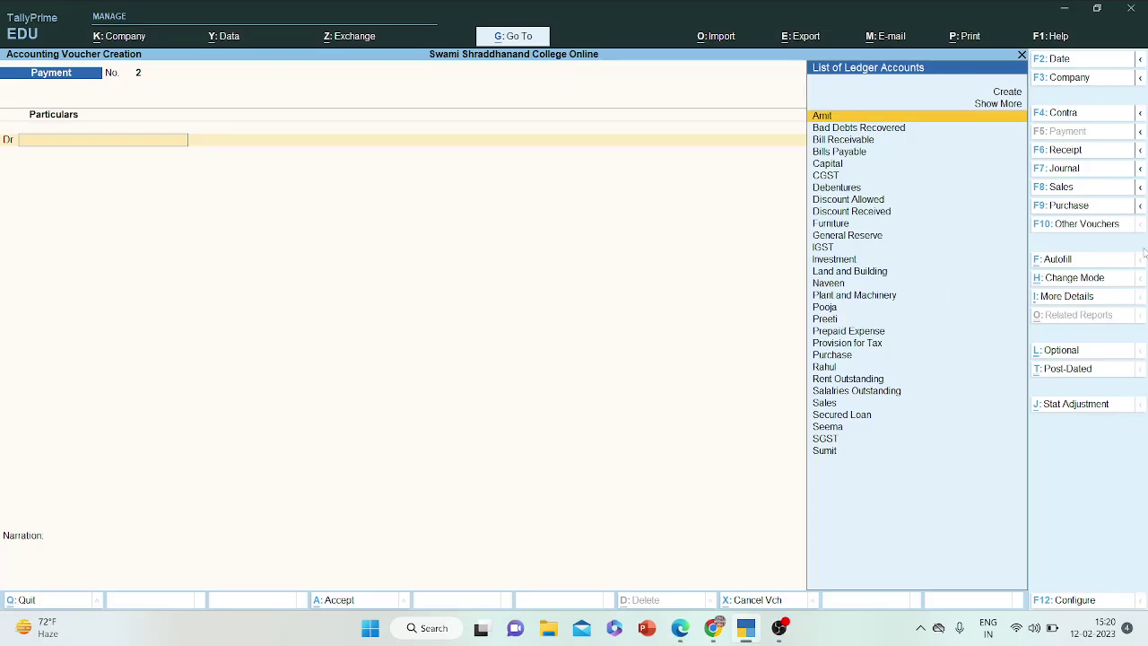
{"action": "left_click", "coordinate": [1069, 149]}
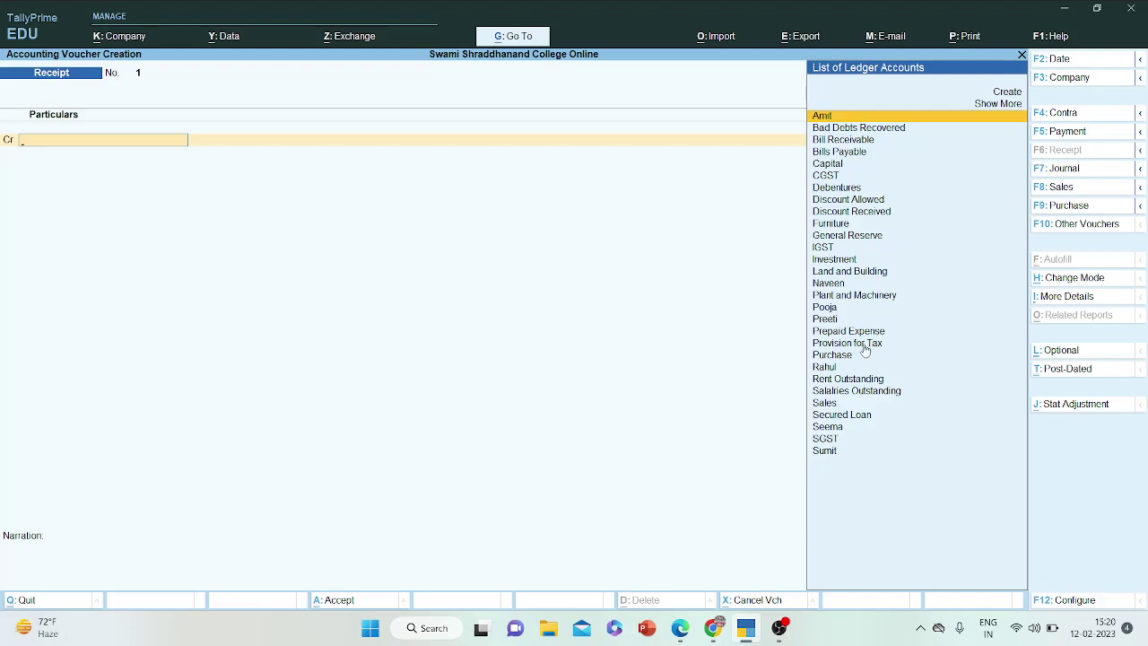
- Credit the transaction 4 customer's ledger with 105840, following the whiteboard entry
{"action": "left_click", "coordinate": [713, 628]}
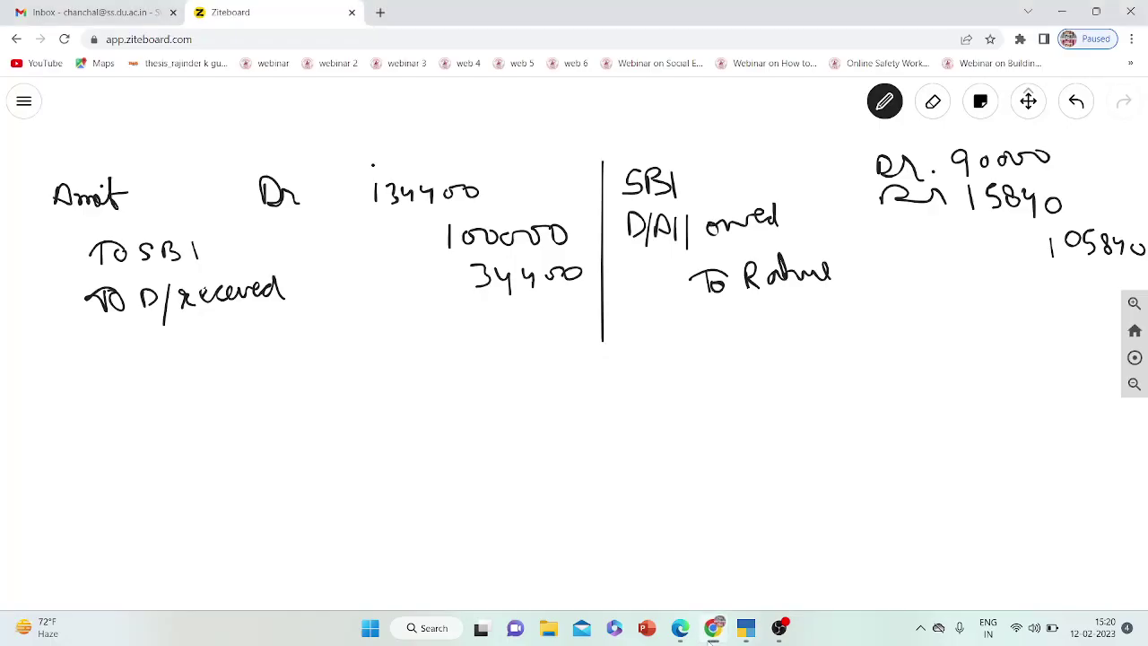
{"action": "left_click", "coordinate": [714, 628]}
{"action": "type", "text": "R"}
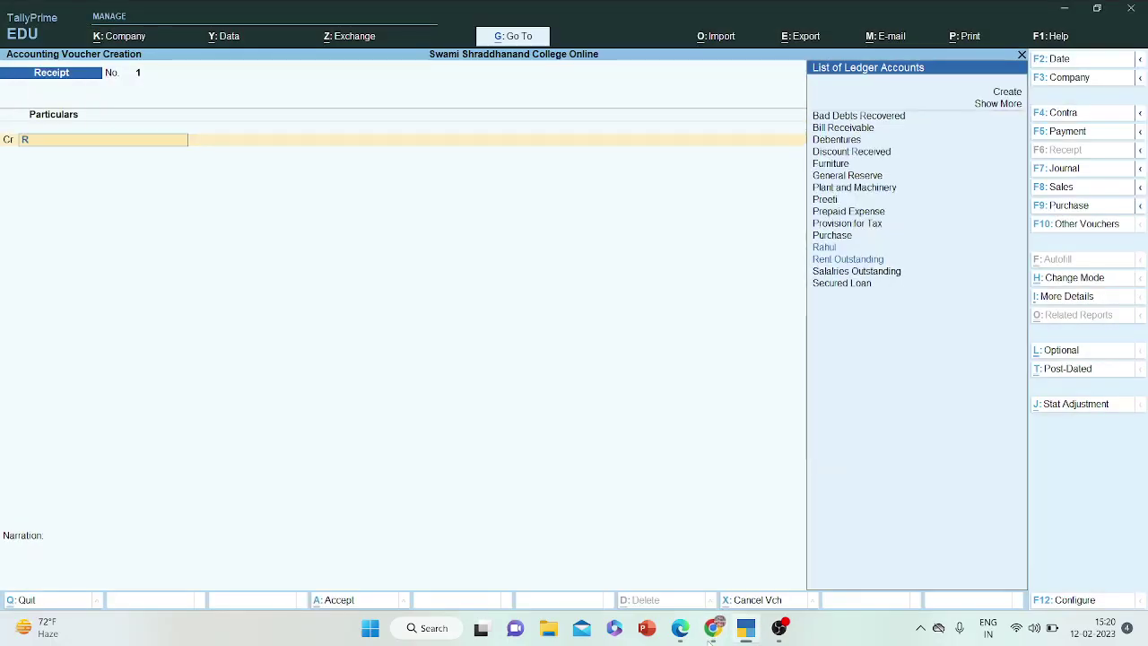
{"action": "type", "text": "ahul"}
{"action": "key", "text": "Return"}
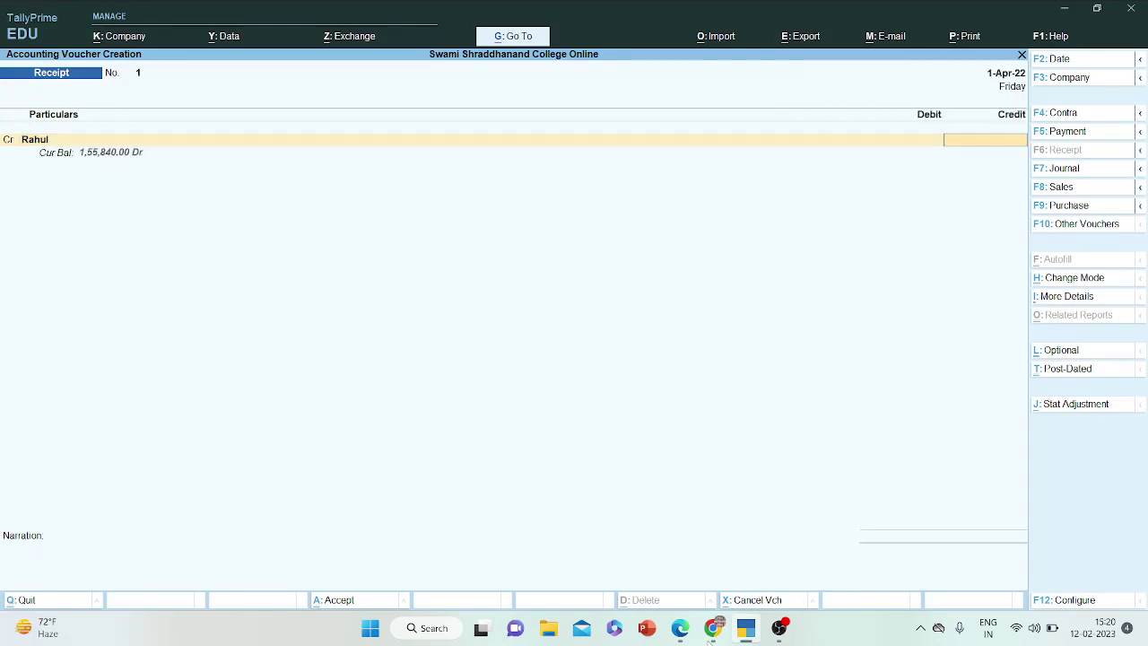
{"action": "left_click", "coordinate": [714, 628]}
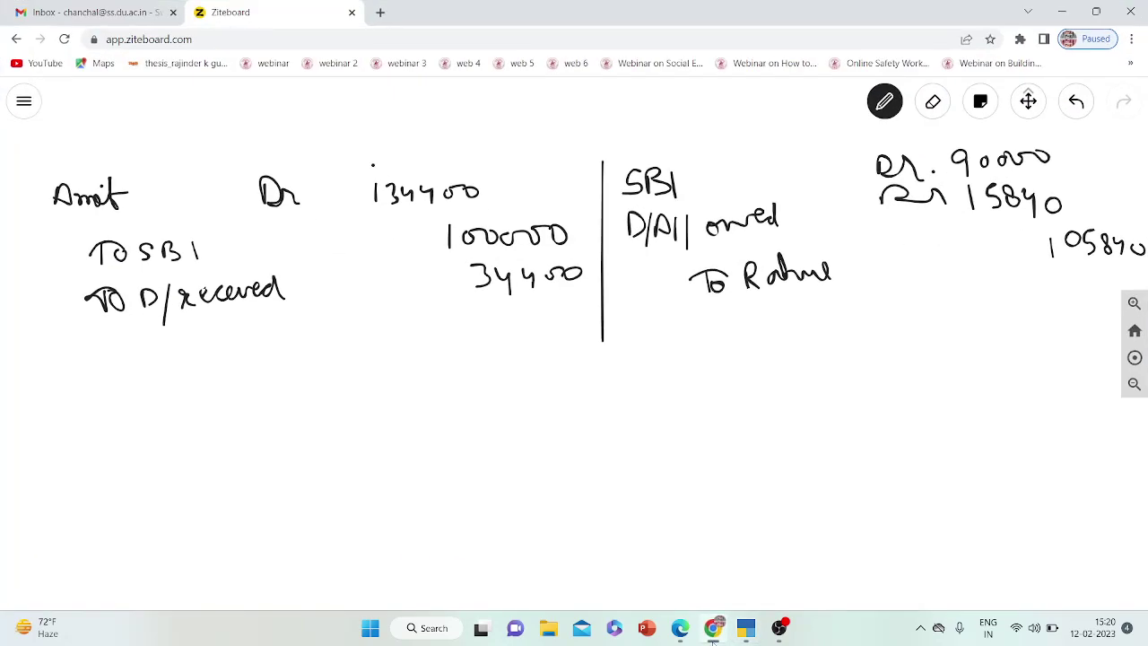
{"action": "left_click", "coordinate": [713, 628]}
{"action": "type", "text": "105840"}
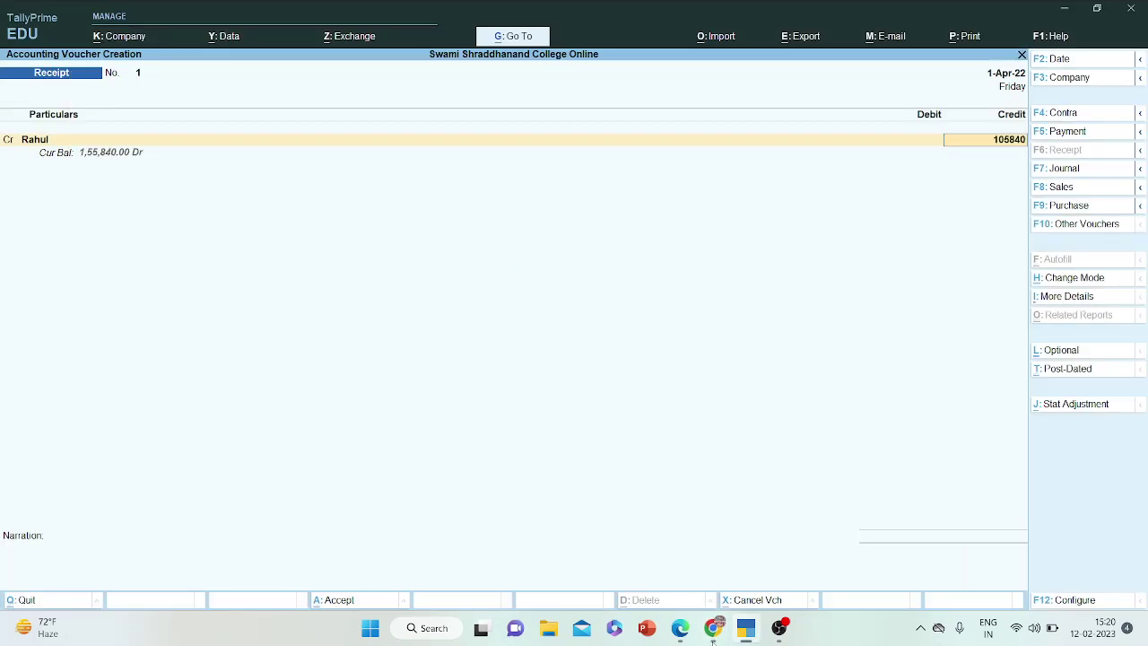
{"action": "key", "text": "Return"}
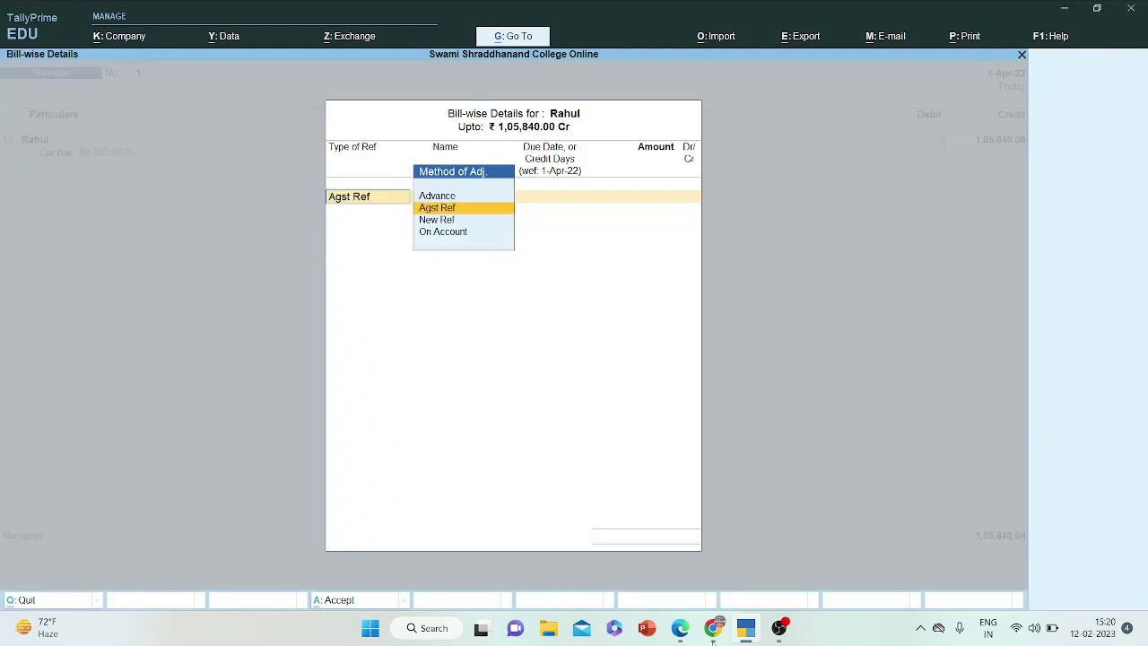
- Allocate the full credit bill-wise as Agst Ref against the pending bill Transaction 2
{"action": "key", "text": "Return"}
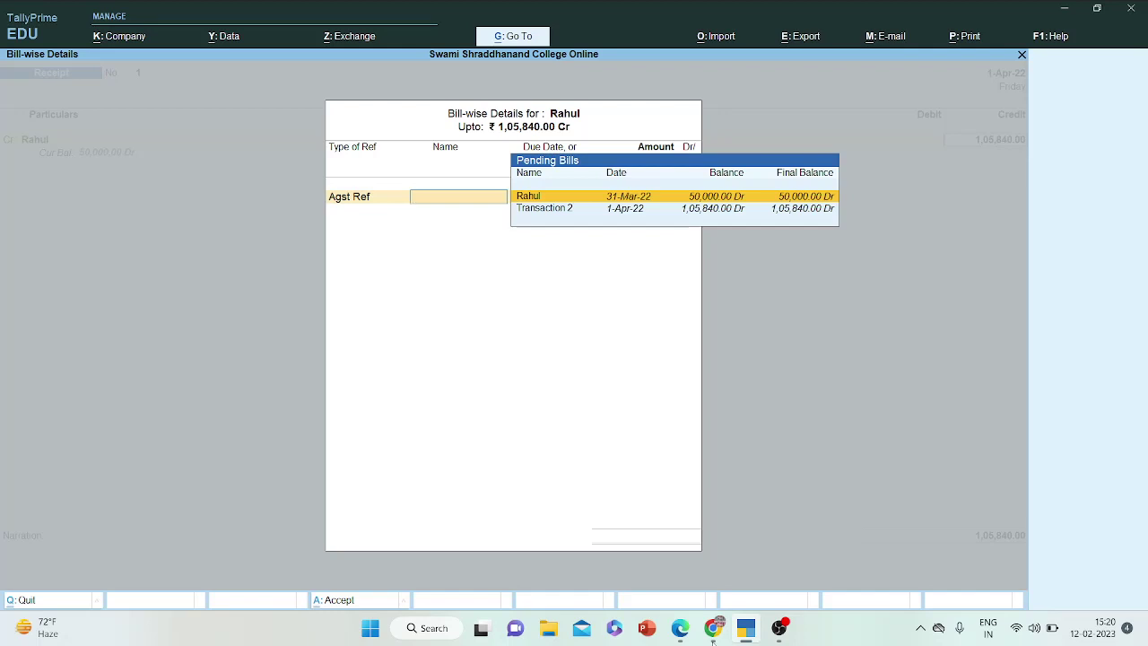
{"action": "key", "text": "Down"}
{"action": "key", "text": "Return"}
{"action": "key", "text": "Return"}
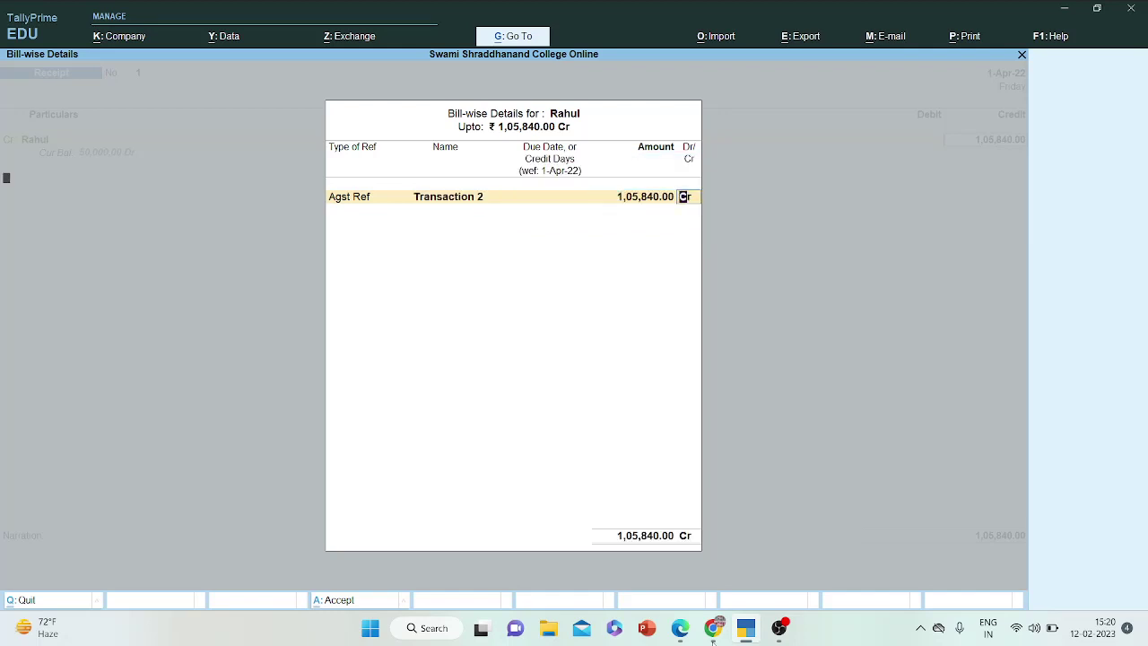
{"action": "key", "text": "Return"}
{"action": "key", "text": "Return"}
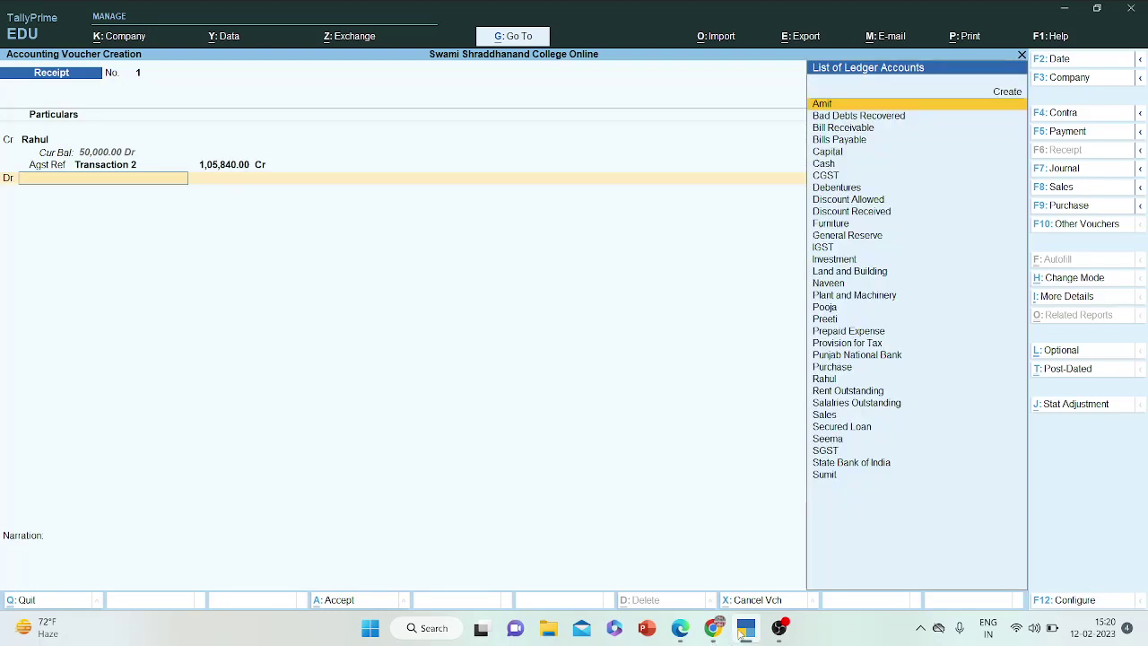
- Debit State Bank of India with 90,000 and accept the bank allocation as Cheque/DD without an instrument number
{"action": "type", "text": "Sta"}
{"action": "key", "text": "Return"}
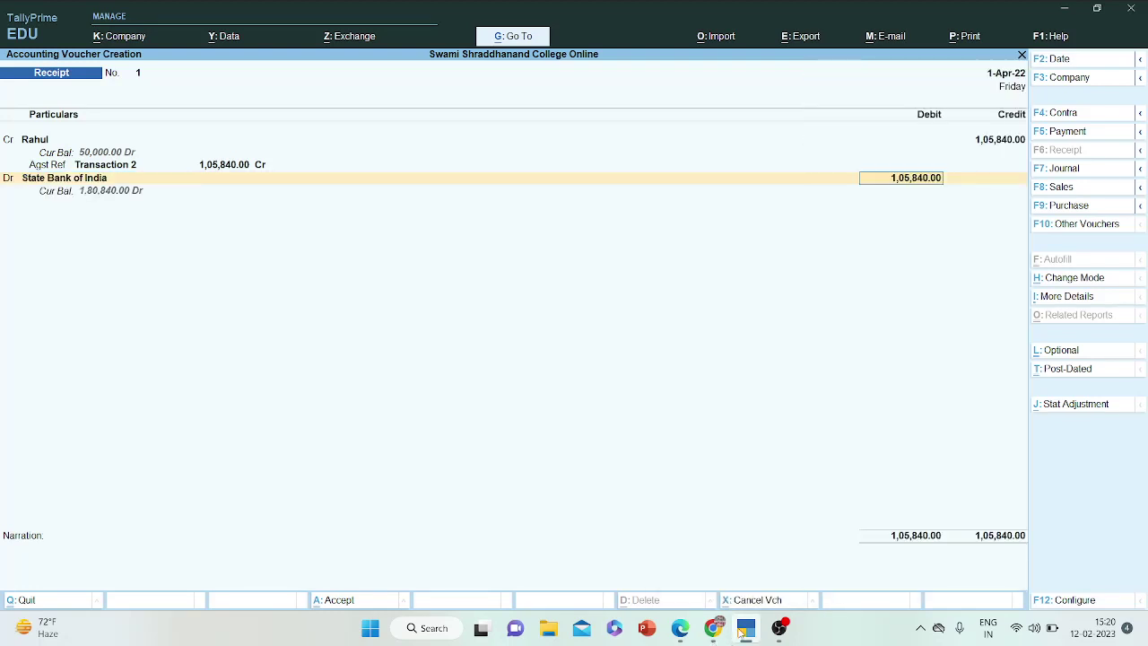
{"action": "type", "text": "90,000"}
{"action": "key", "text": "Return"}
{"action": "key", "text": "Return"}
{"action": "key", "text": "Return"}
{"action": "key", "text": "Return"}
{"action": "key", "text": "Return"}
{"action": "key", "text": "Return"}
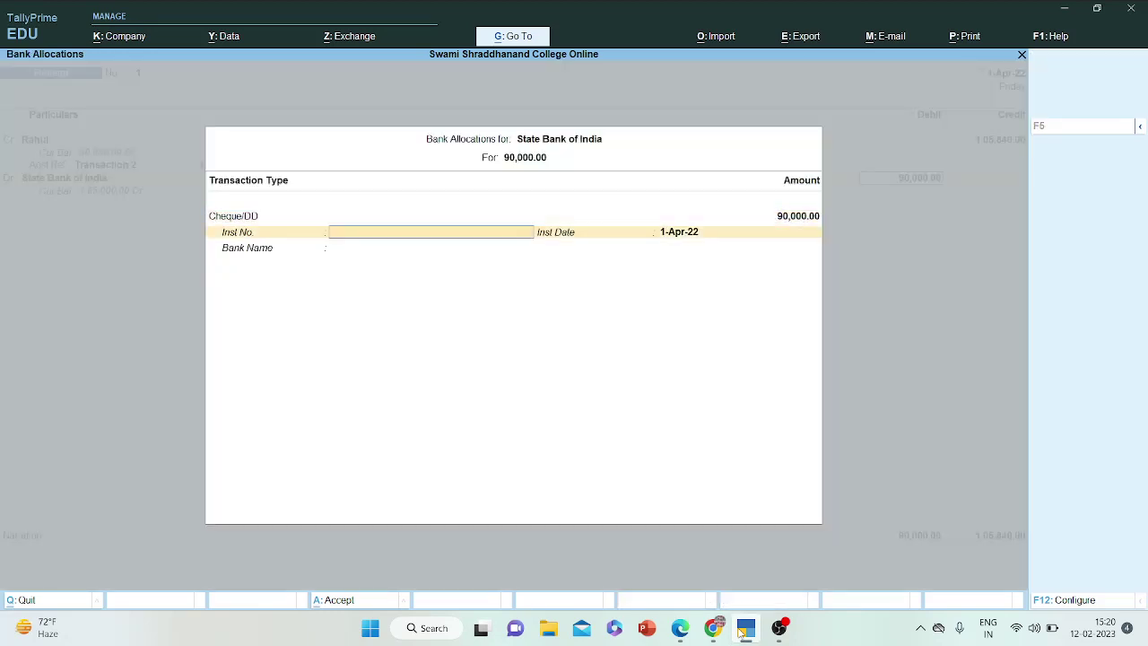
{"action": "key", "text": "Return"}
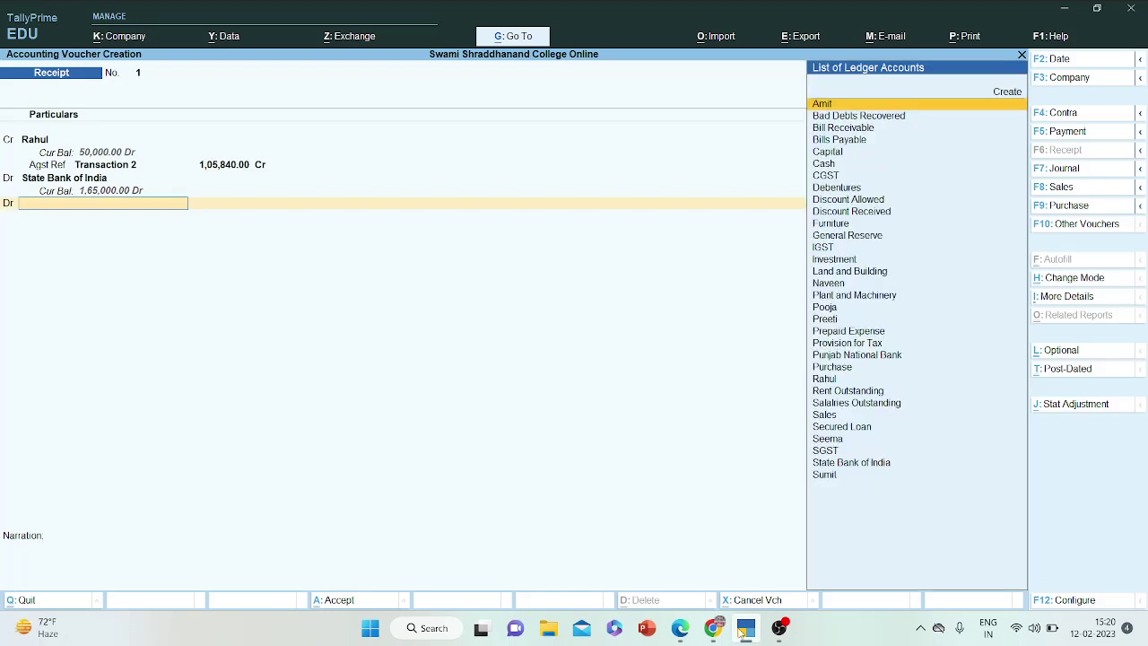
- Debit Discount Allowed with the remaining 15,840, checking it against the whiteboard entry, and save the receipt voucher
{"action": "type", "text": "Dis"}
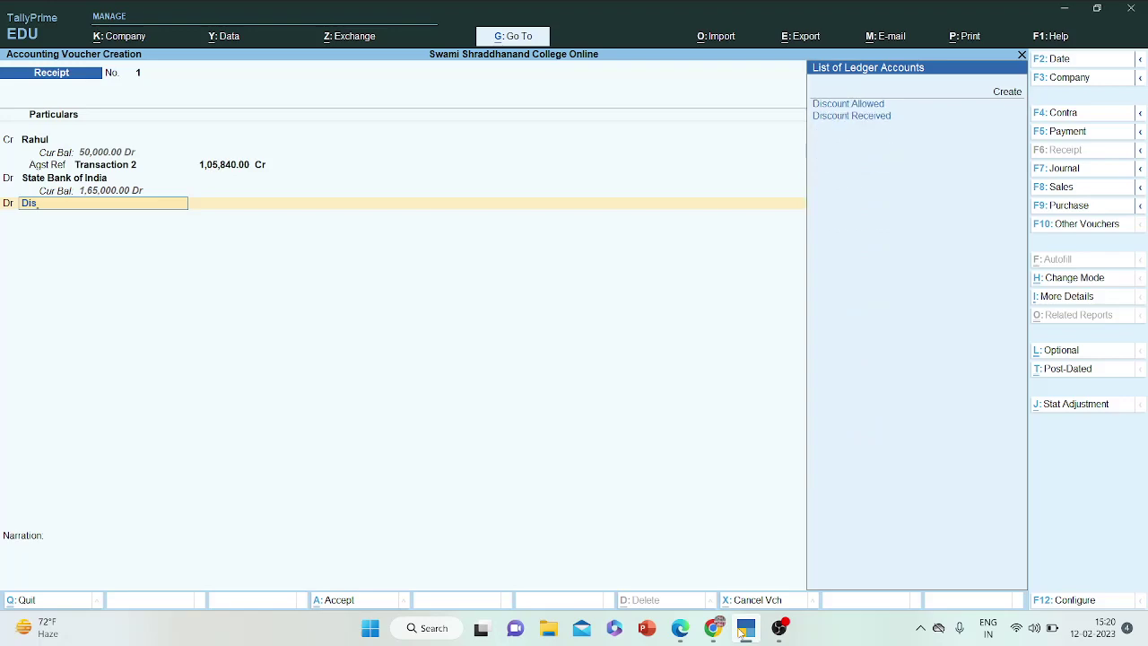
{"action": "key", "text": "Return"}
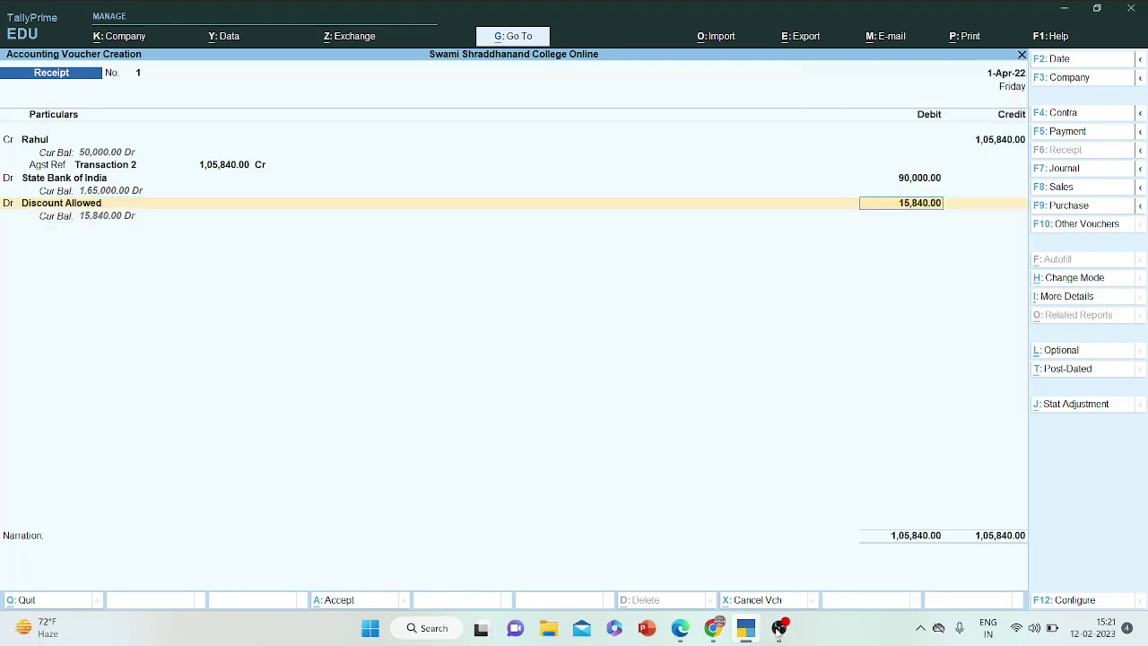
{"action": "left_click", "coordinate": [714, 629]}
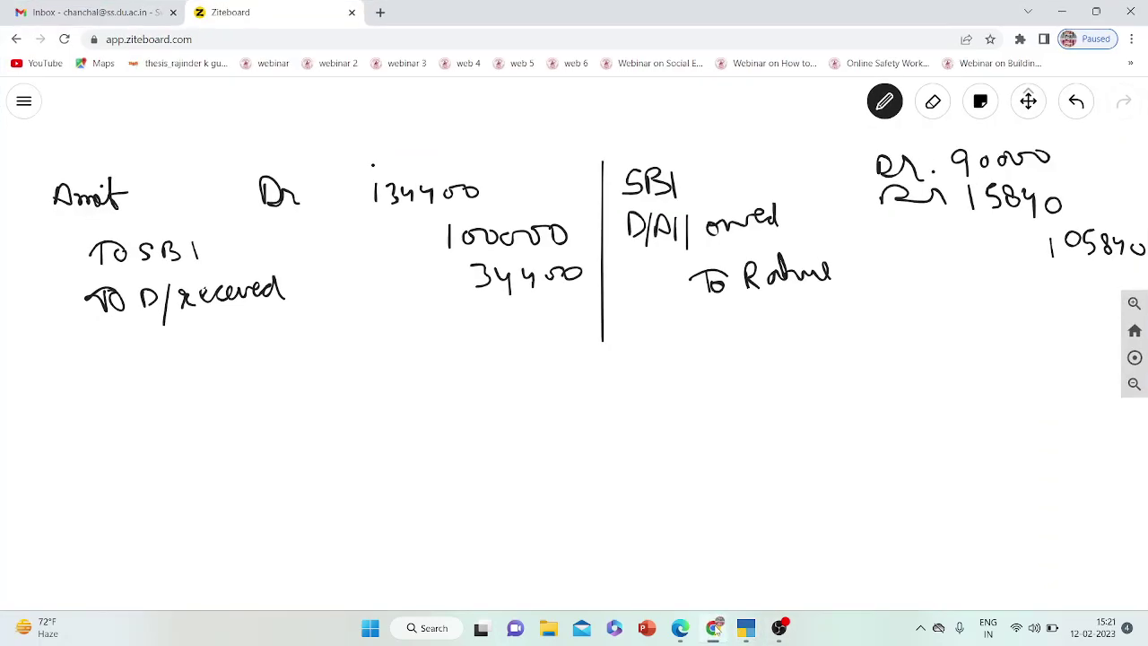
{"action": "left_click", "coordinate": [715, 630]}
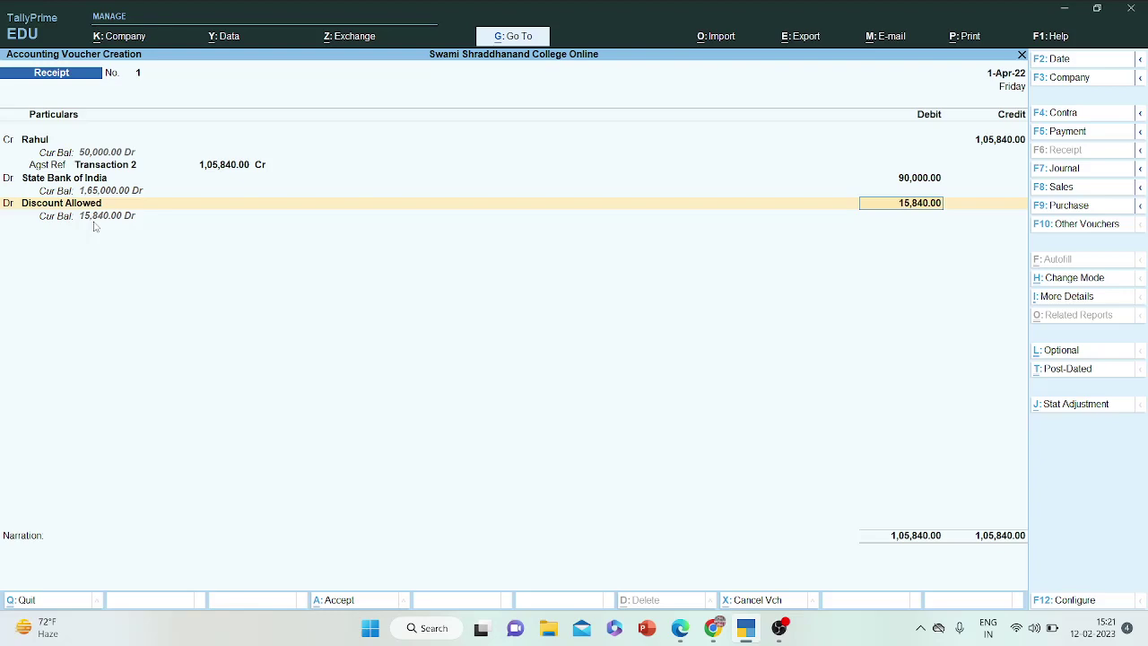
{"action": "key", "text": "ctrl+a"}
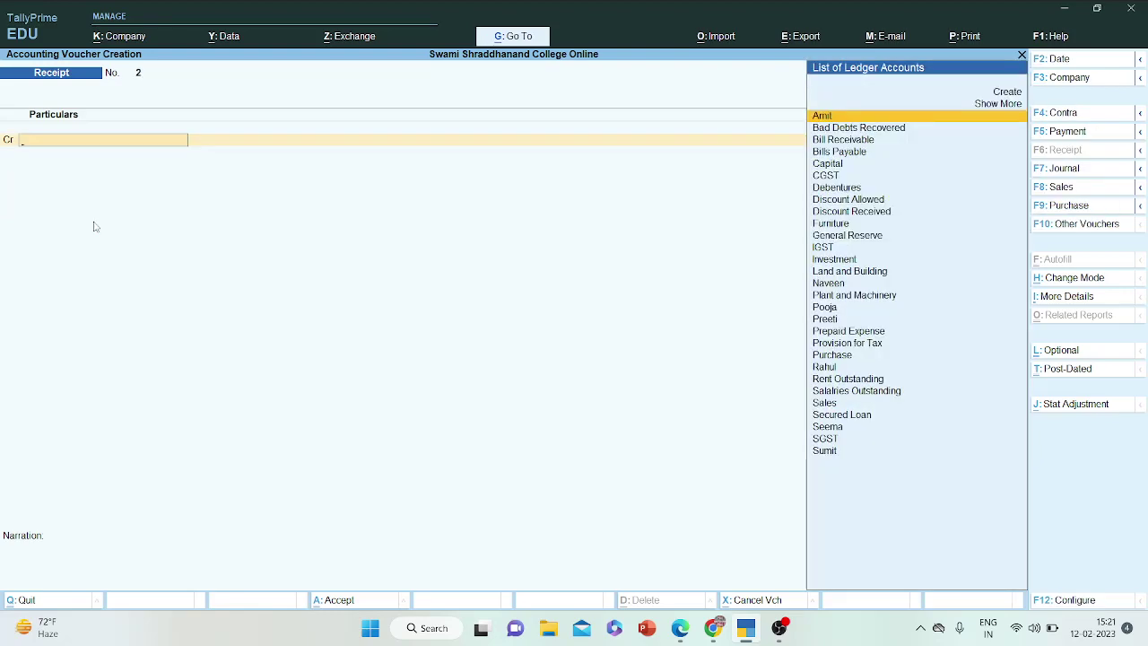
- Check transaction 5 in the PDF and start a purchase voucher with its supplier as party account, leaving the supplier invoice number blank
{"action": "left_click", "coordinate": [691, 633]}
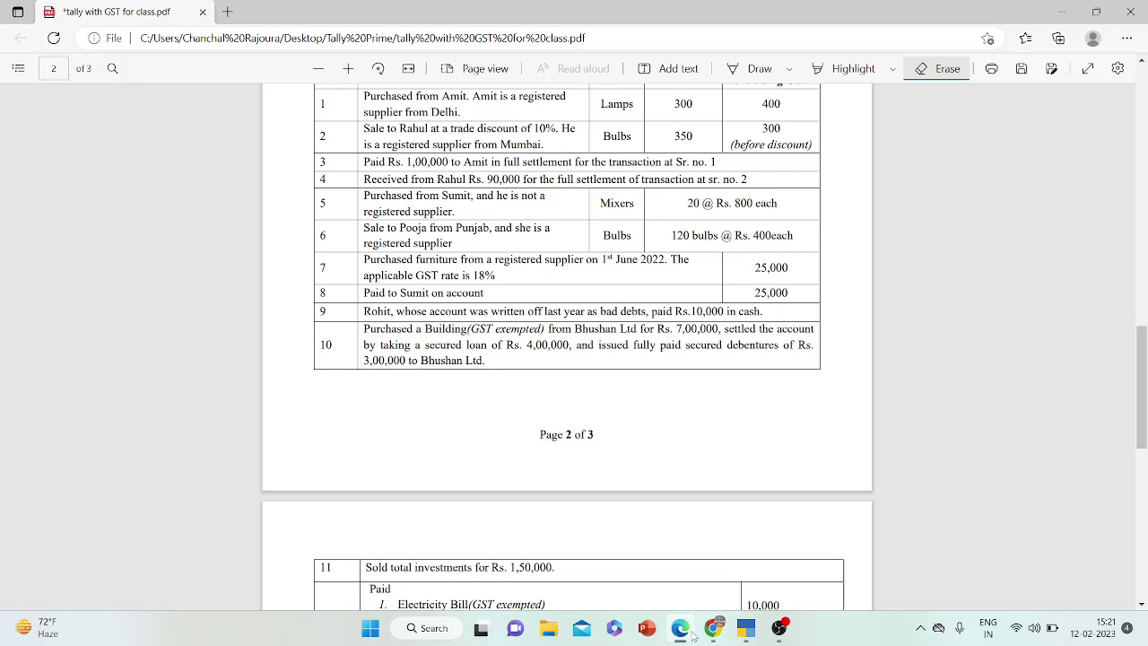
{"action": "left_click", "coordinate": [686, 631]}
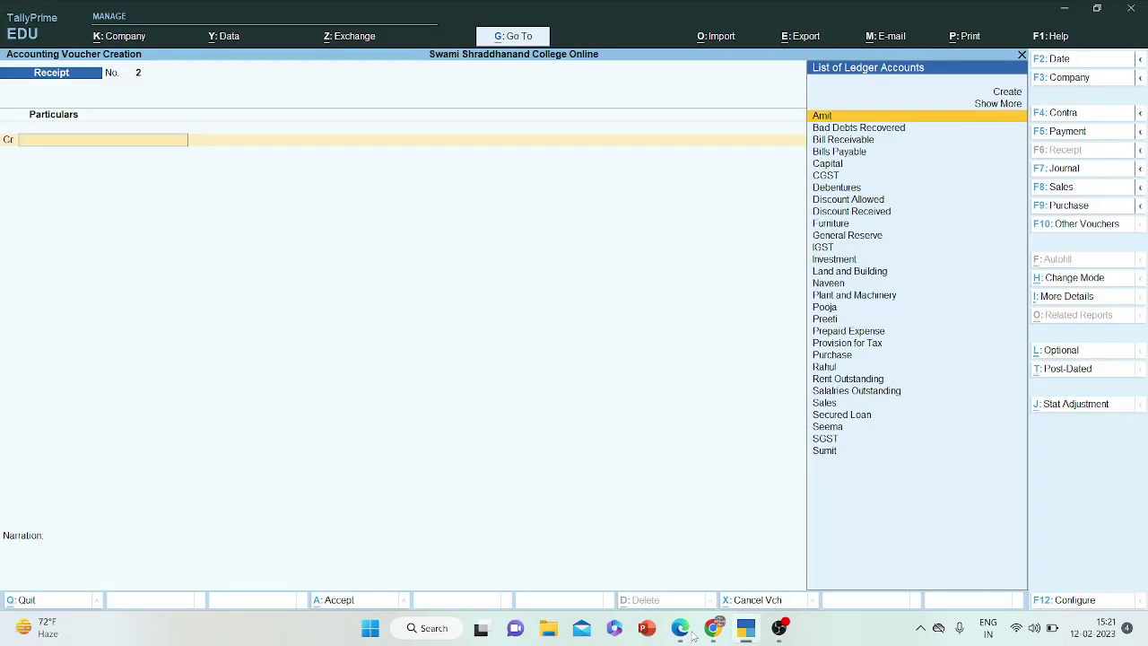
{"action": "left_click", "coordinate": [1084, 207]}
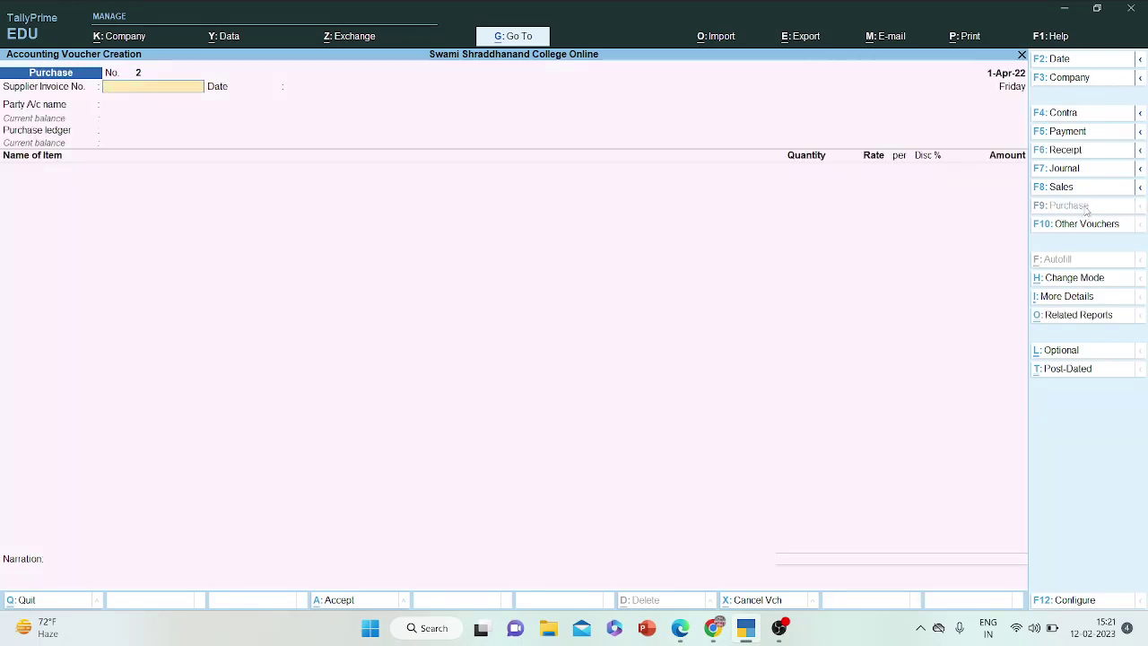
{"action": "key", "text": "Return"}
{"action": "key", "text": "Return"}
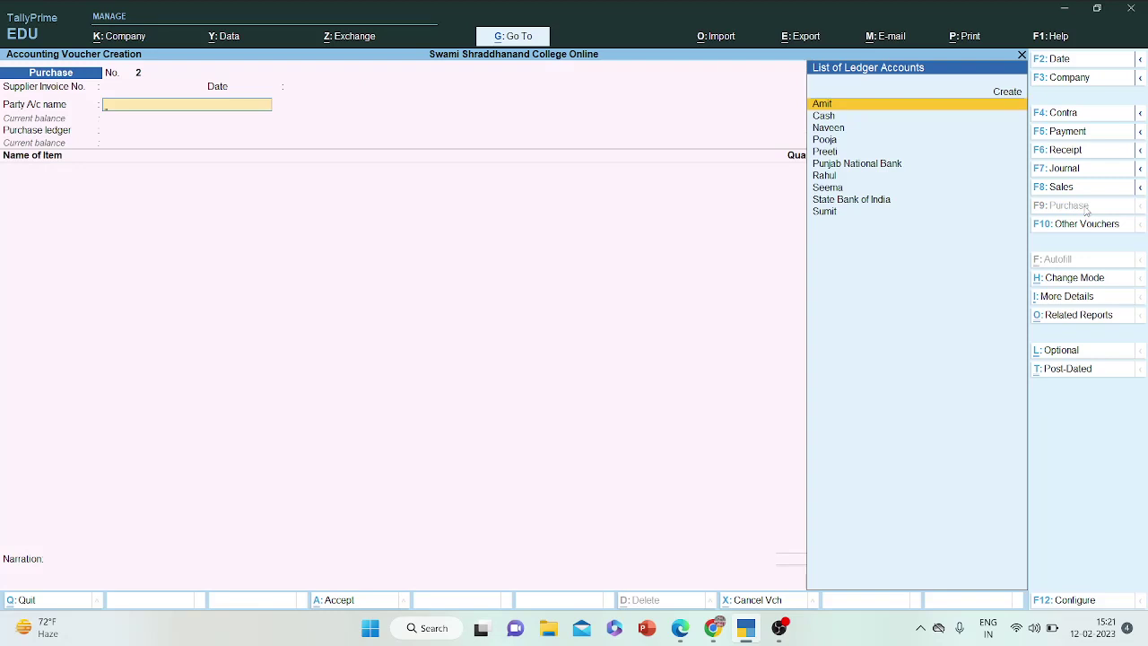
{"action": "type", "text": "Sumi"}
{"action": "key", "text": "Return"}
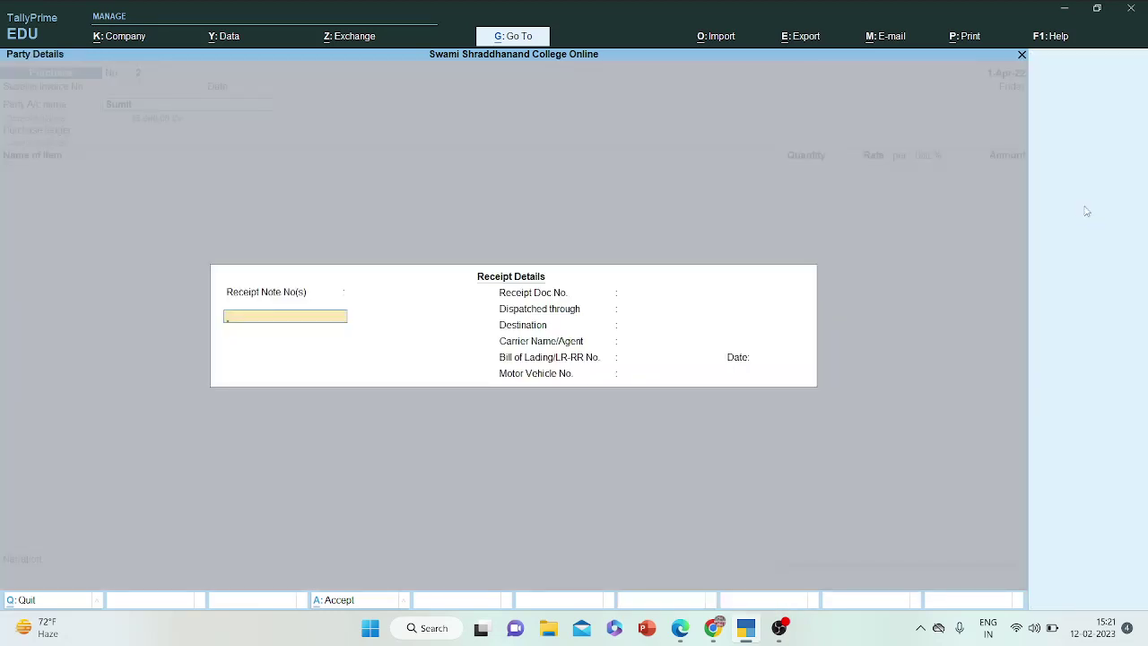
{"action": "key", "text": "Return"}
{"action": "key", "text": "Return"}
{"action": "key", "text": "Return"}
{"action": "key", "text": "Return"}
{"action": "key", "text": "Return"}
{"action": "key", "text": "Return"}
{"action": "key", "text": "Return"}
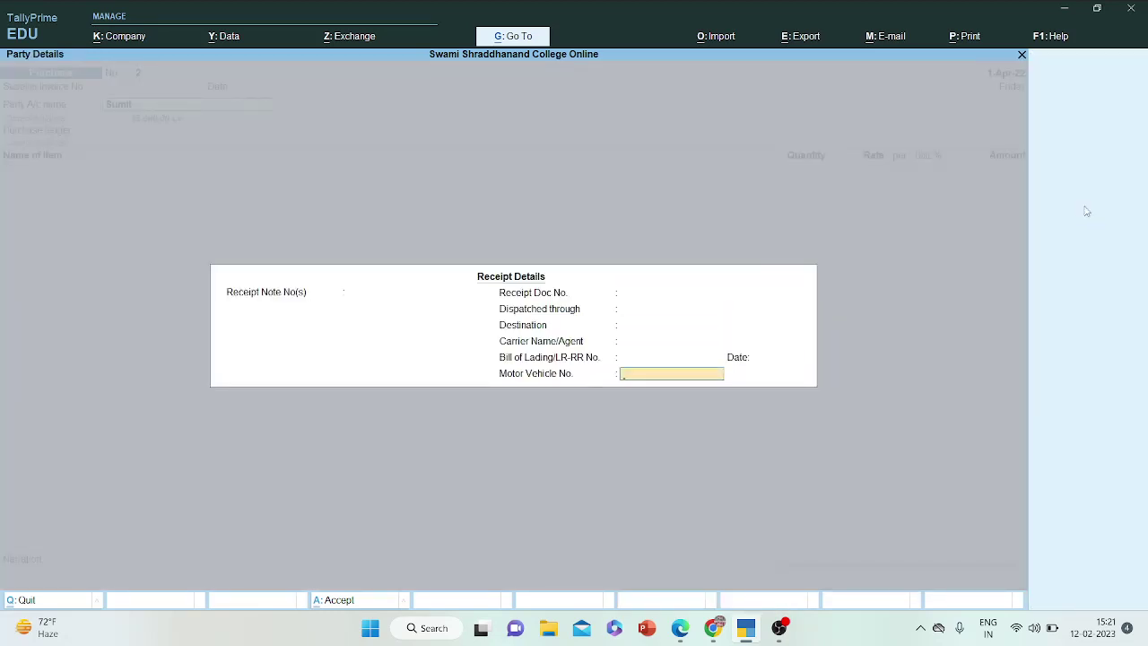
{"action": "key", "text": "Return"}
{"action": "key", "text": "Return"}
{"action": "key", "text": "Return"}
{"action": "key", "text": "Return"}
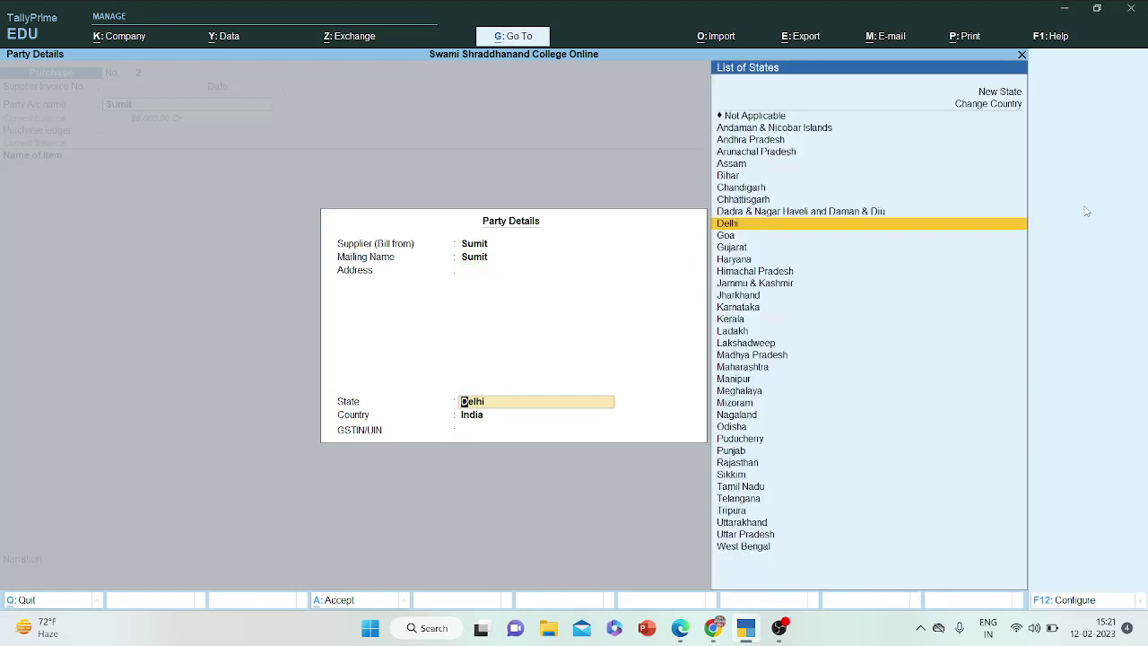
{"action": "key", "text": "Return"}
{"action": "key", "text": "Return"}
{"action": "key", "text": "BackSpace"}
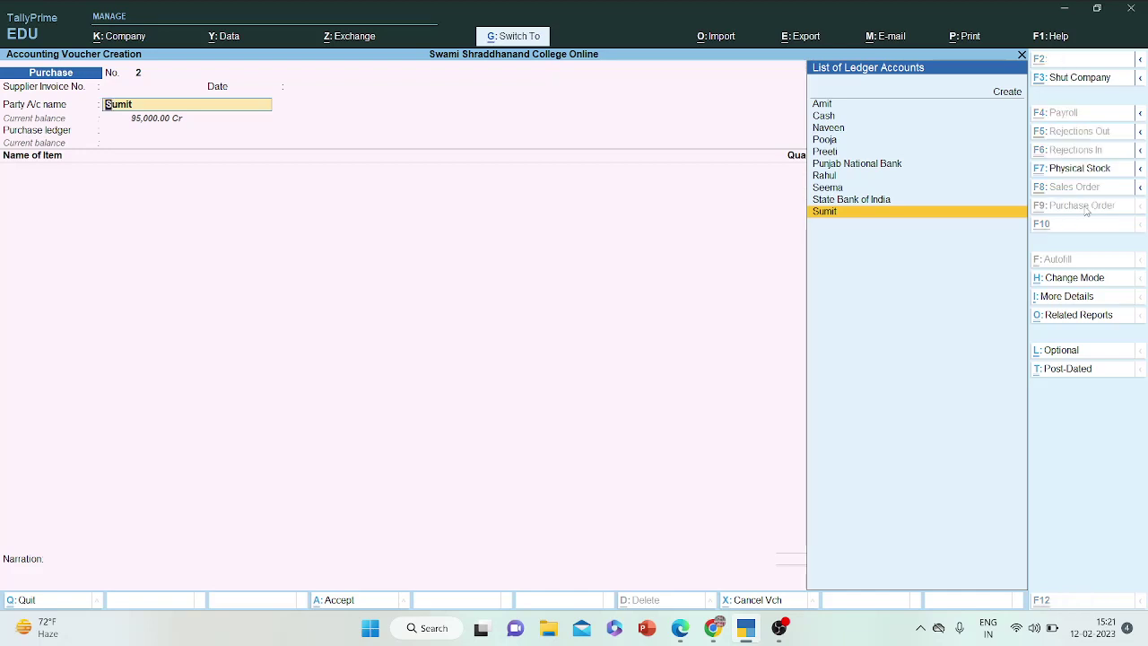
- Open the selected supplier's ledger for alteration from the voucher and set its registration type to Unregistered
{"action": "key", "text": "ctrl+Return"}
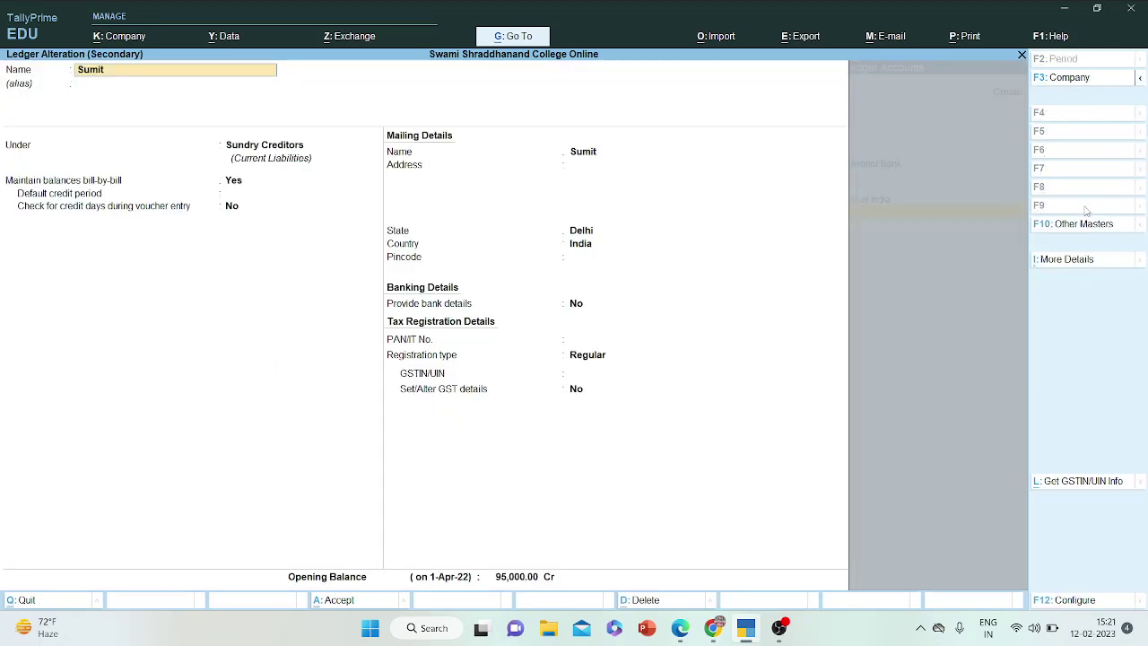
{"action": "key", "text": "Return"}
{"action": "key", "text": "Return"}
{"action": "key", "text": "Return"}
{"action": "key", "text": "Return"}
{"action": "key", "text": "Return"}
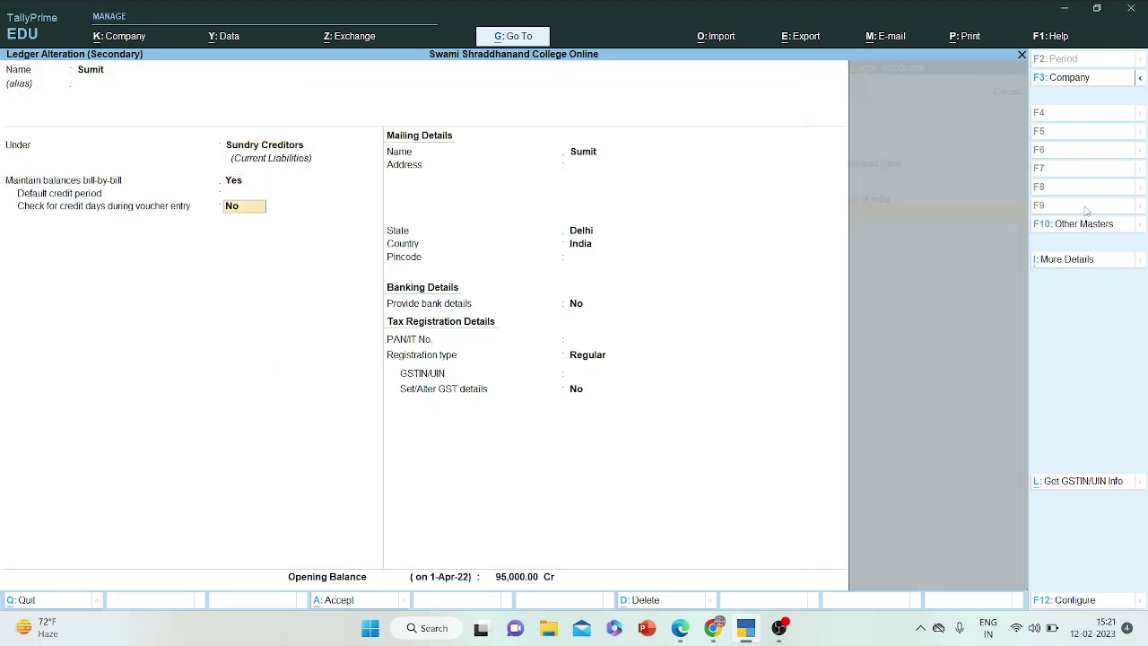
{"action": "key", "text": "Return"}
{"action": "key", "text": "Return"}
{"action": "key", "text": "Return"}
{"action": "key", "text": "Return"}
{"action": "key", "text": "Return"}
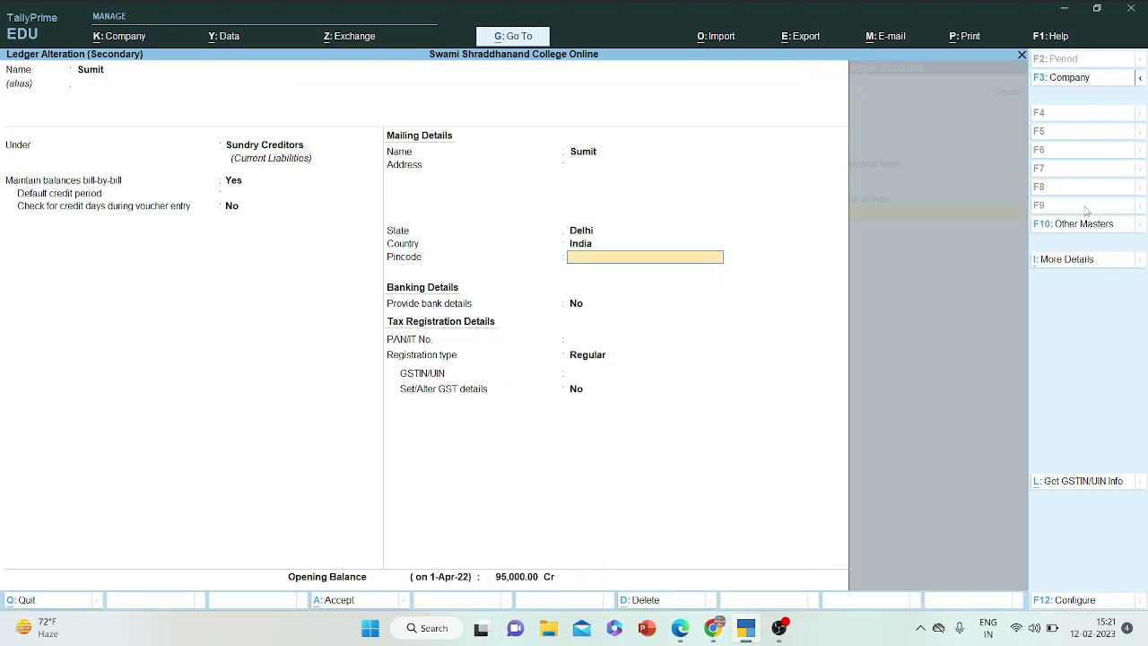
{"action": "key", "text": "Return"}
{"action": "key", "text": "Return"}
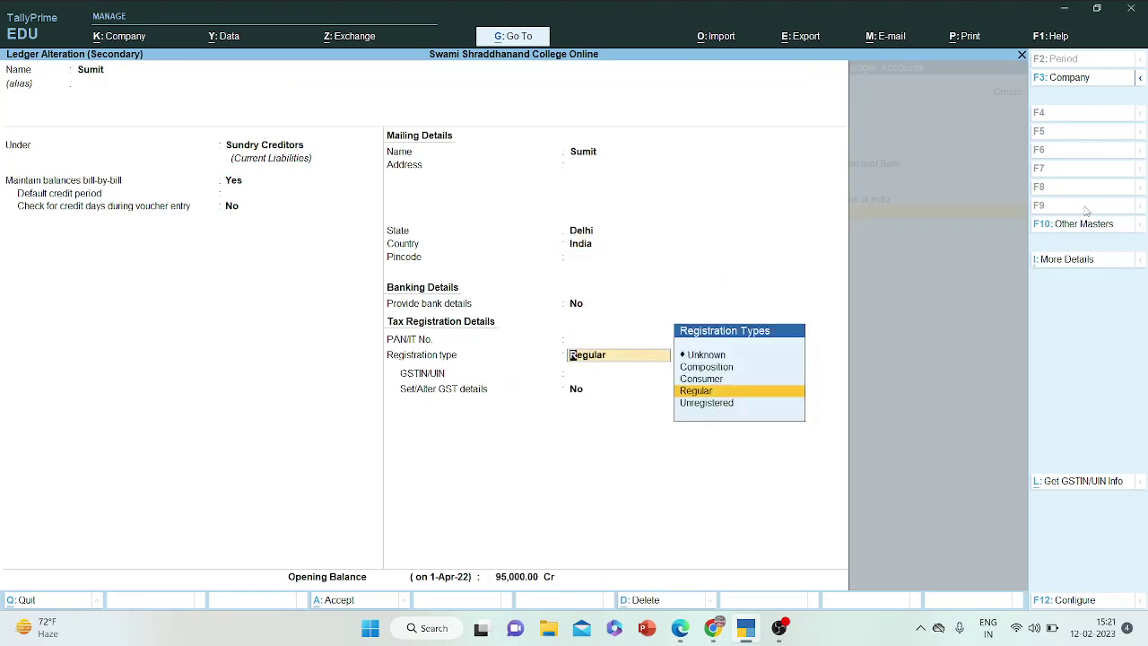
{"action": "key", "text": "Down"}
{"action": "key", "text": "Return"}
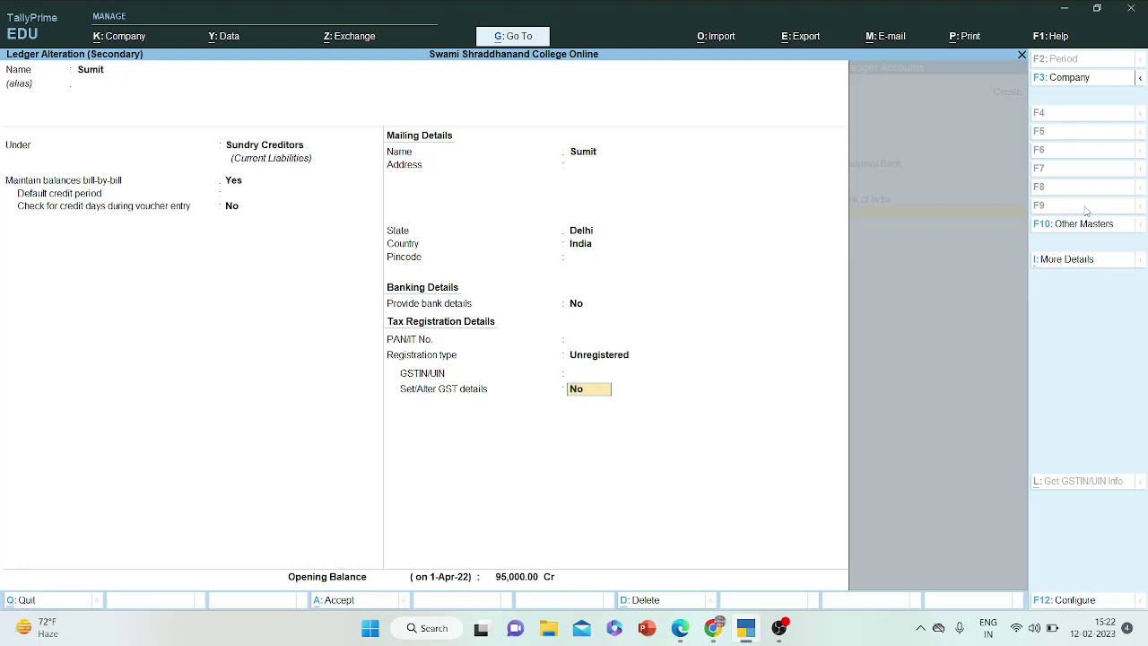
- Keep the supplier's GST details option, opening balance and bill-wise breakup as they are, and save the altered ledger
{"action": "key", "text": "Return"}
{"action": "key", "text": "Return"}
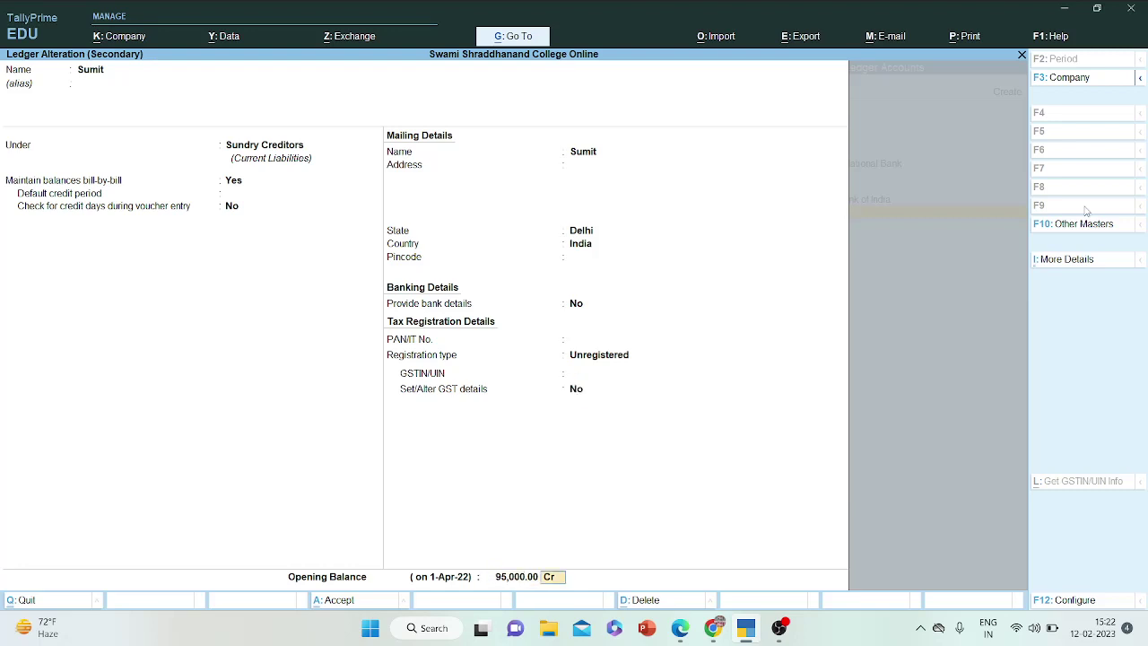
{"action": "key", "text": "Return"}
{"action": "key", "text": "Return"}
{"action": "key", "text": "Return"}
{"action": "key", "text": "Return"}
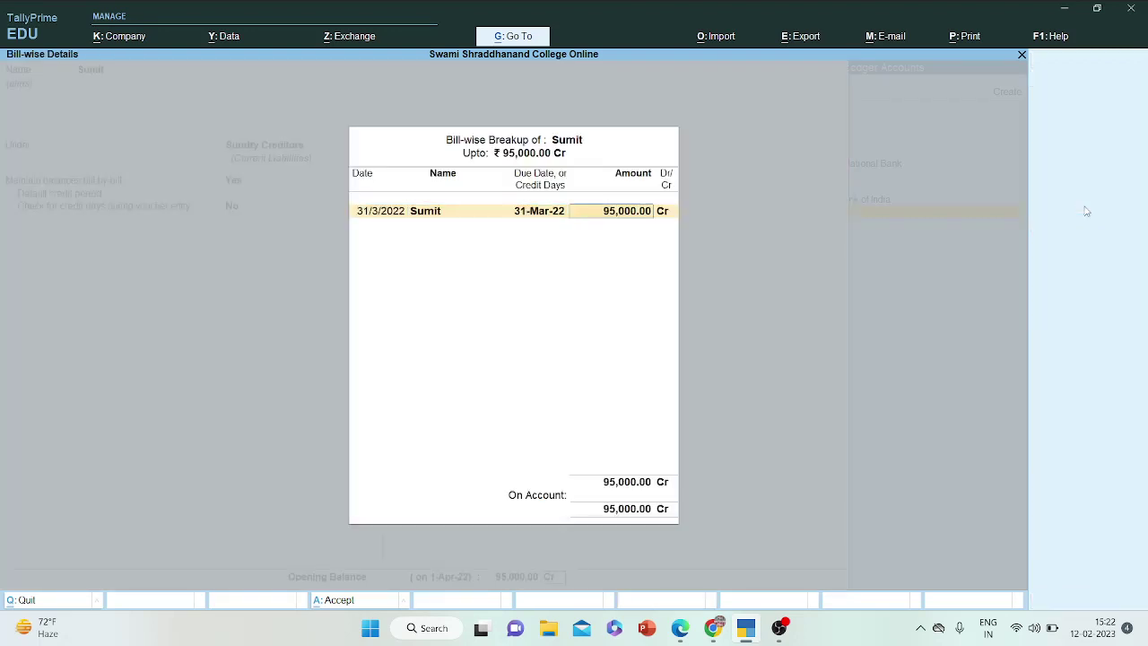
{"action": "key", "text": "Return"}
{"action": "key", "text": "Return"}
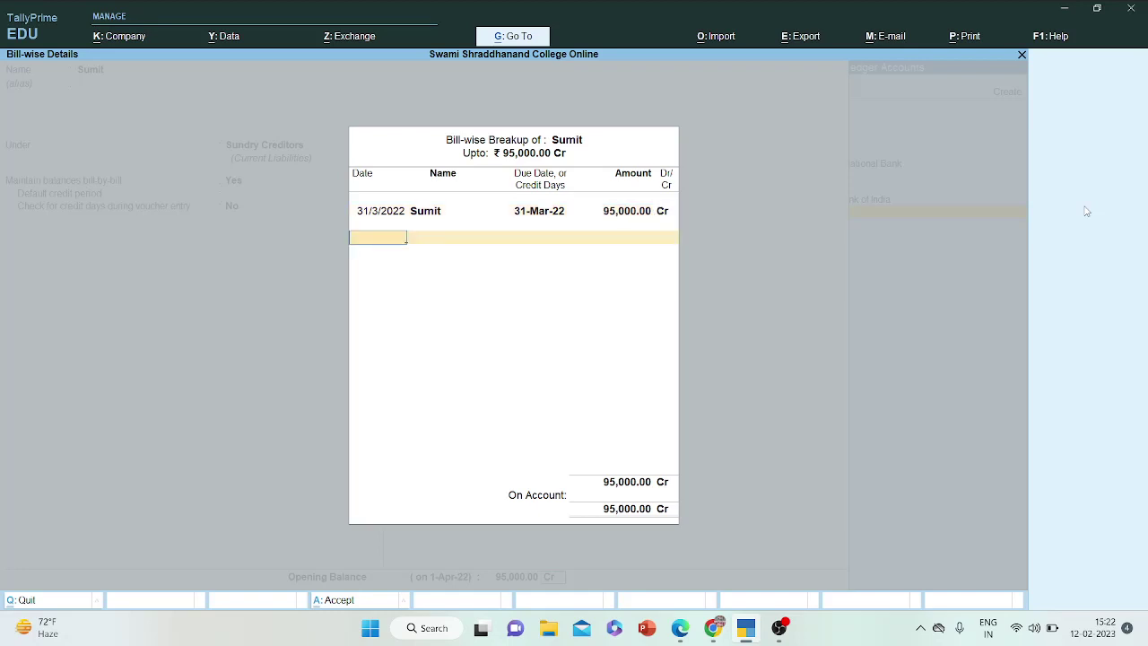
{"action": "key", "text": "Return"}
{"action": "key", "text": "Return"}
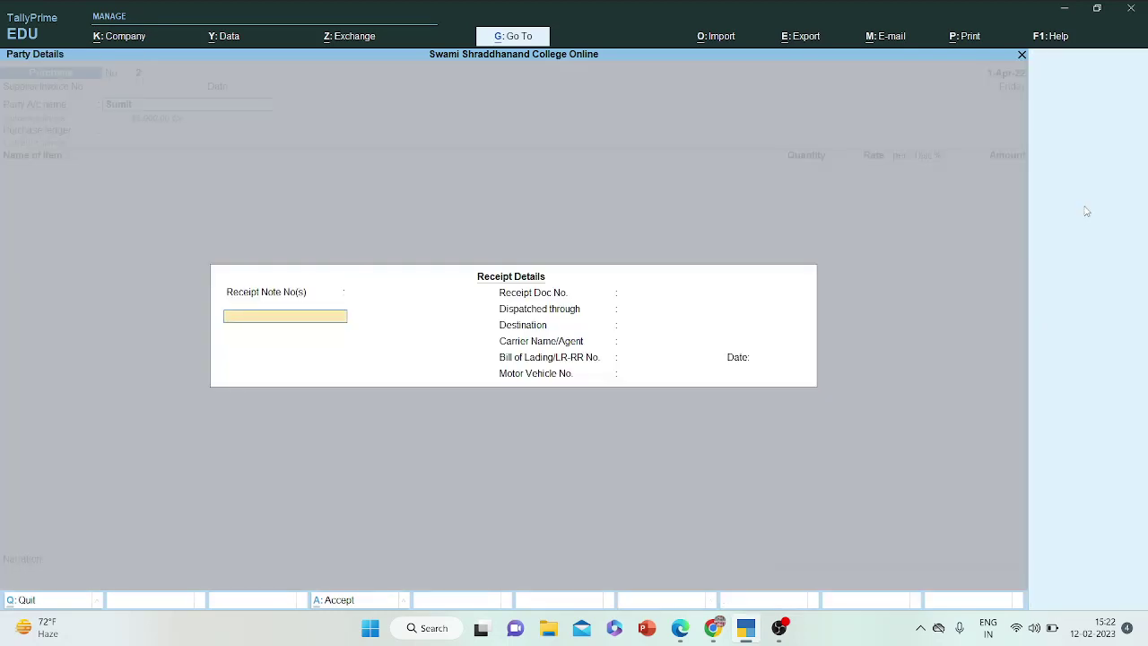
- Leave the receipt details blank, accept the supplier's party details, and choose Purchase as the purchase ledger
{"action": "key", "text": "Return"}
{"action": "key", "text": "Return"}
{"action": "key", "text": "Return"}
{"action": "key", "text": "Return"}
{"action": "key", "text": "Return"}
{"action": "key", "text": "Return"}
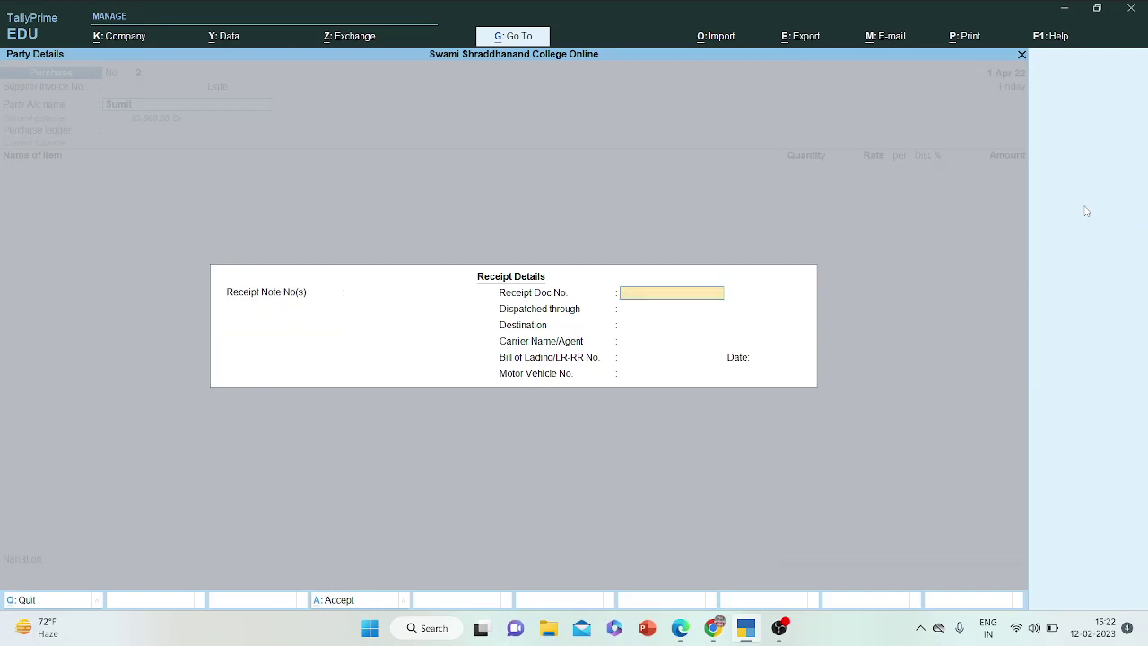
{"action": "key", "text": "Return"}
{"action": "key", "text": "Return"}
{"action": "key", "text": "Return"}
{"action": "key", "text": "Return"}
{"action": "key", "text": "Return"}
{"action": "key", "text": "Return"}
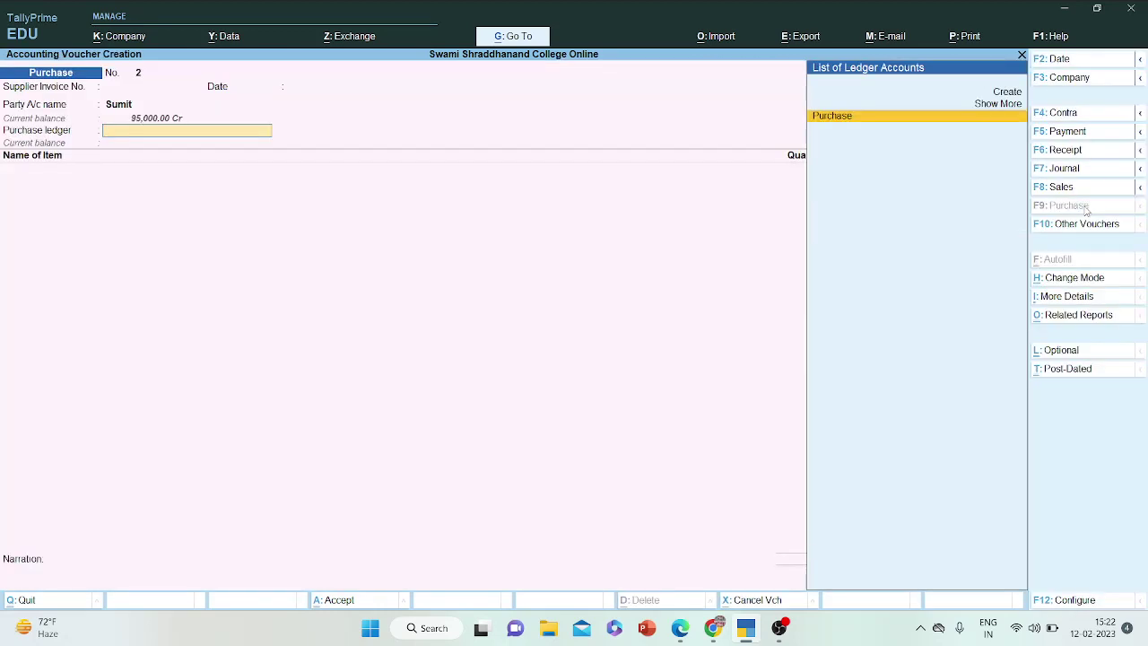
{"action": "type", "text": "Pu"}
{"action": "key", "text": "Return"}
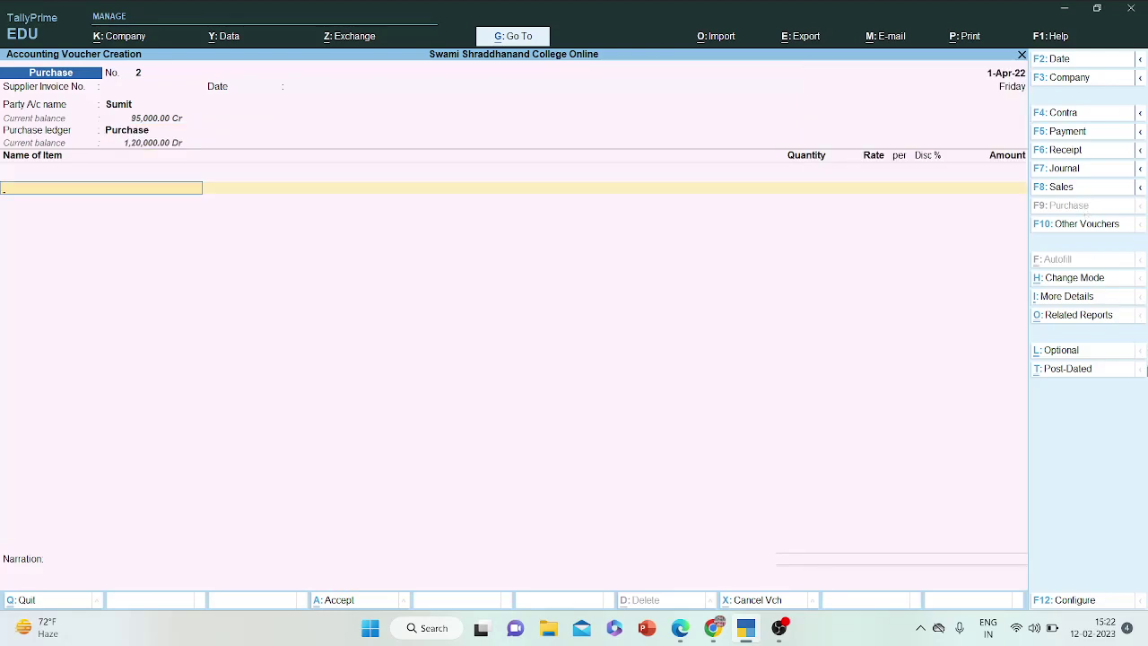
- Add the stock item Mixer with a quantity of 20 pcs, following transaction 5 in the PDF
{"action": "left_click", "coordinate": [679, 630]}
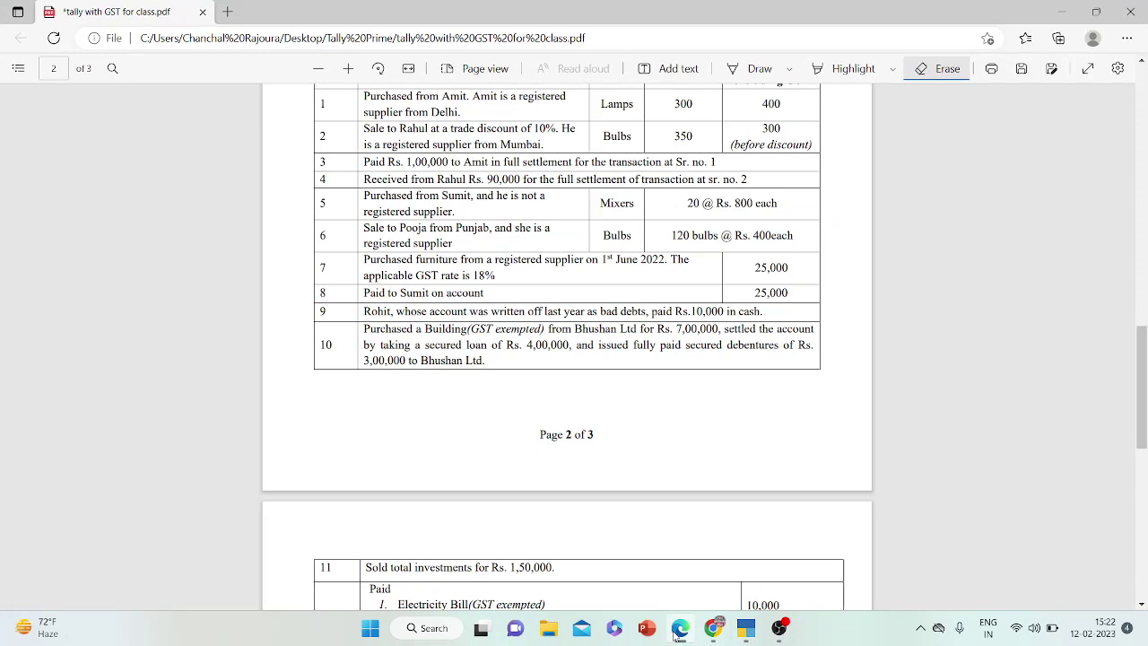
{"action": "left_click", "coordinate": [679, 630]}
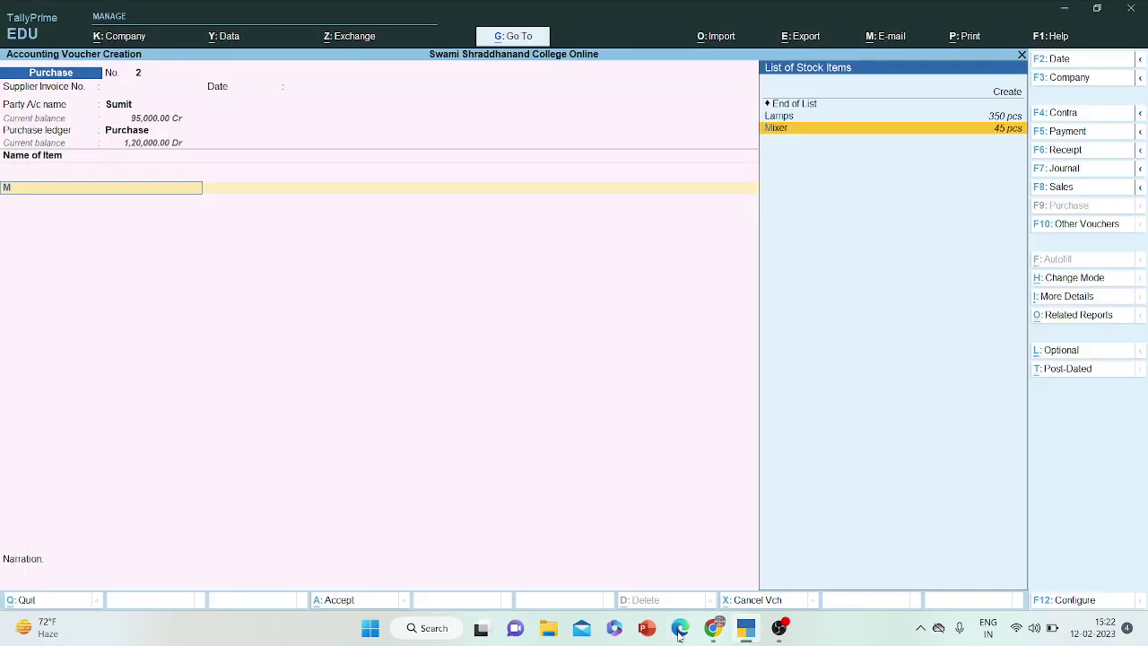
{"action": "type", "text": "Mix"}
{"action": "key", "text": "Return"}
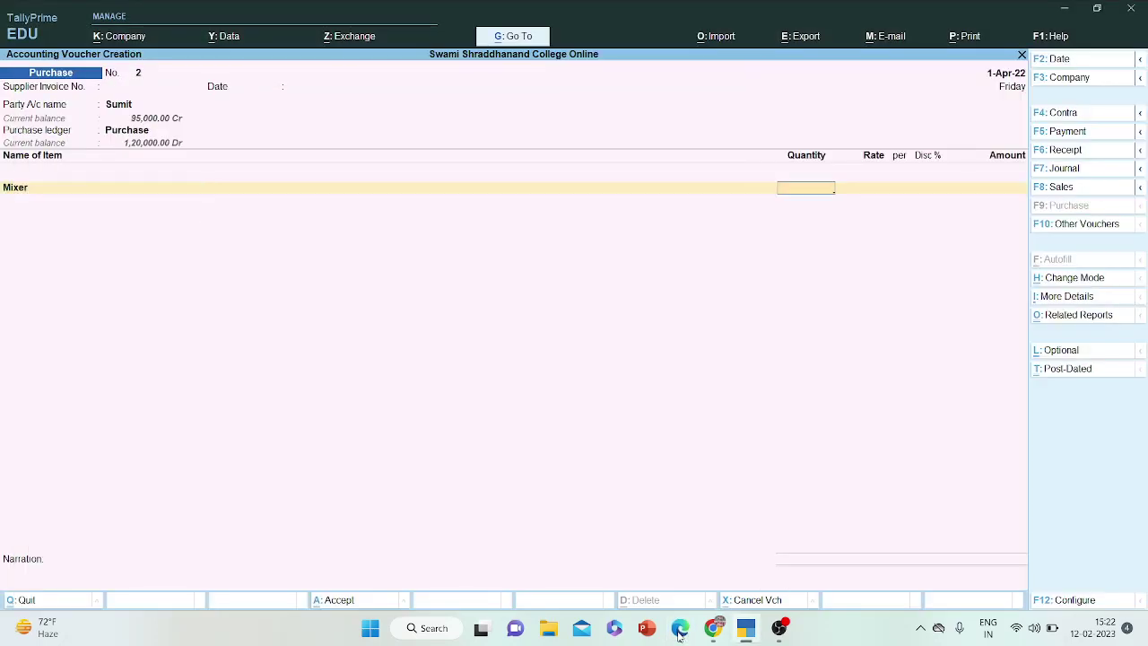
{"action": "left_click", "coordinate": [680, 631]}
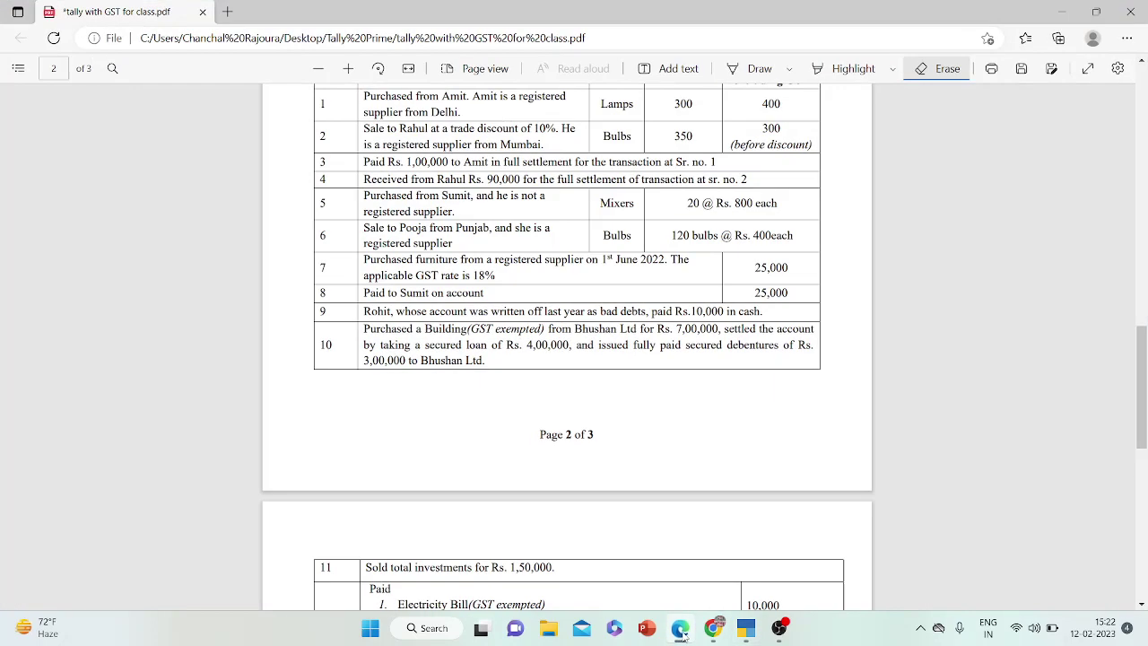
{"action": "left_click", "coordinate": [680, 630]}
{"action": "type", "text": "20"}
{"action": "key", "text": "Return"}
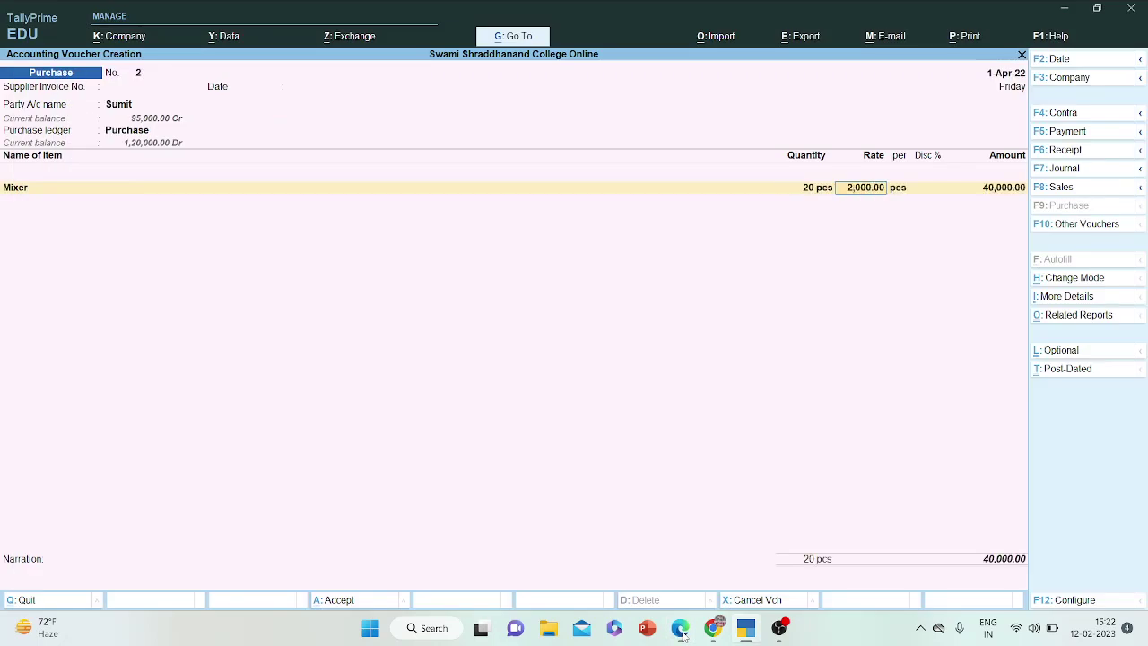
- Set the Mixer rate to 800 per piece, recheck it against the PDF, and save the purchase voucher without tax ledgers
{"action": "type", "text": "800"}
{"action": "key", "text": "Return"}
{"action": "key", "text": "Return"}
{"action": "left_click", "coordinate": [680, 631]}
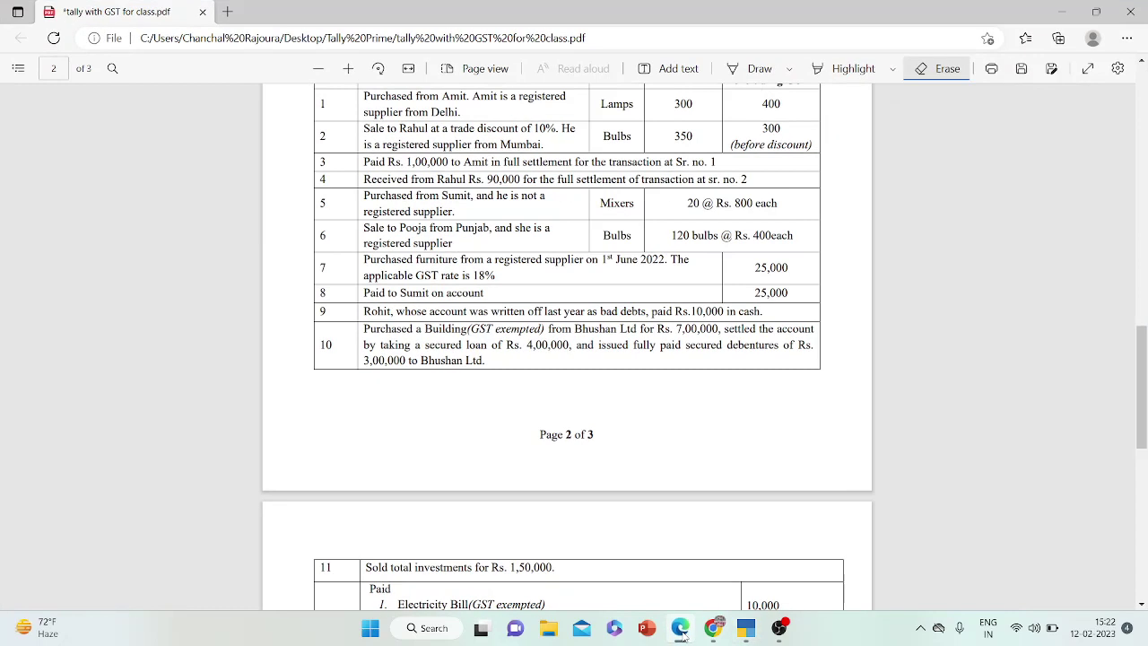
{"action": "left_click", "coordinate": [680, 631]}
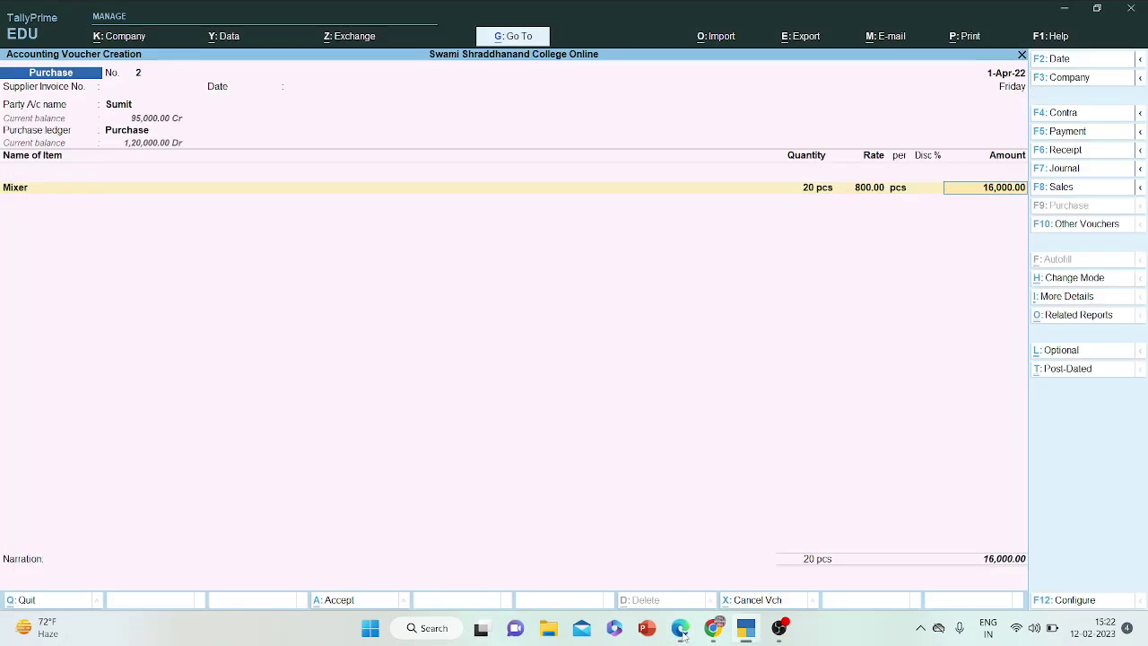
{"action": "key", "text": "Return"}
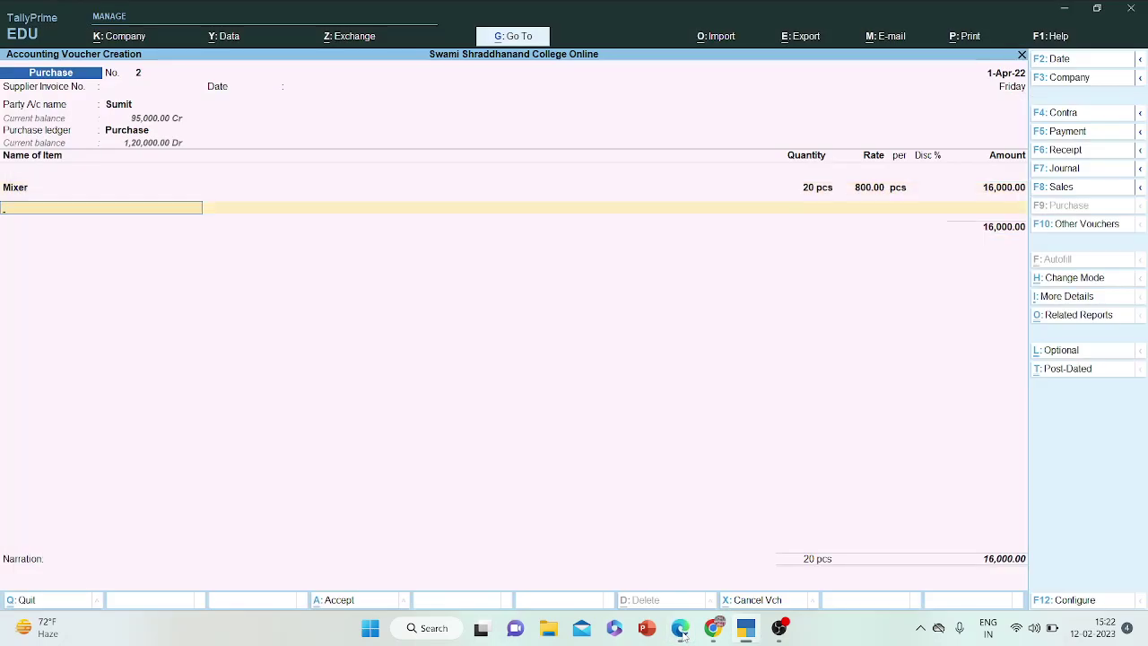
{"action": "key", "text": "ctrl"}
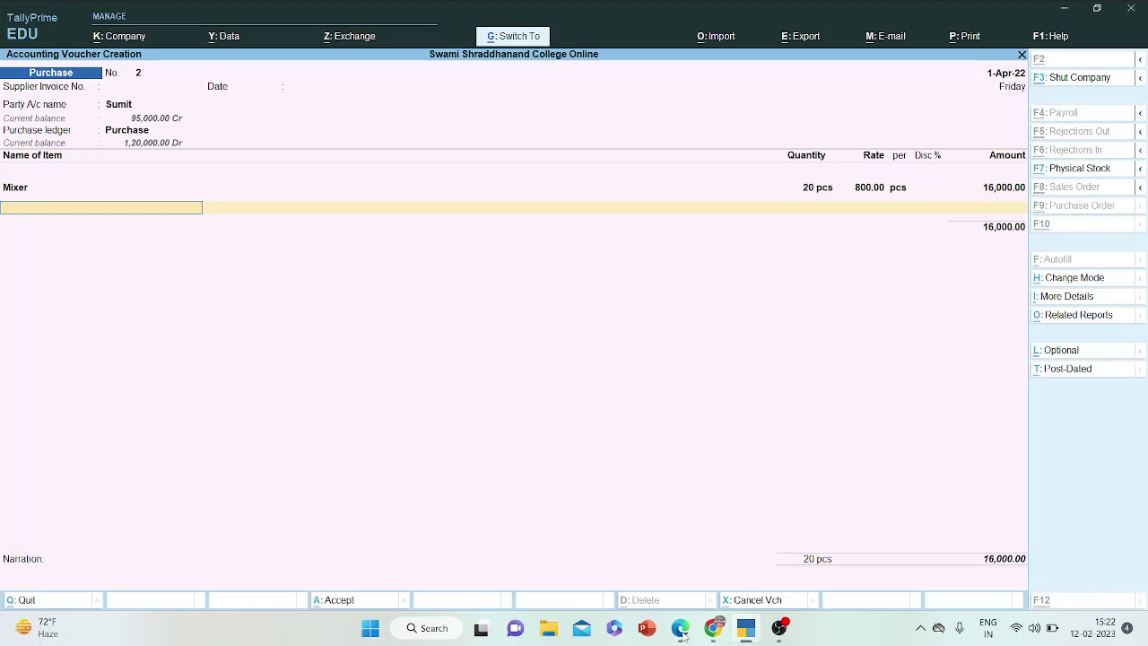
{"action": "key", "text": "ctrl+a"}
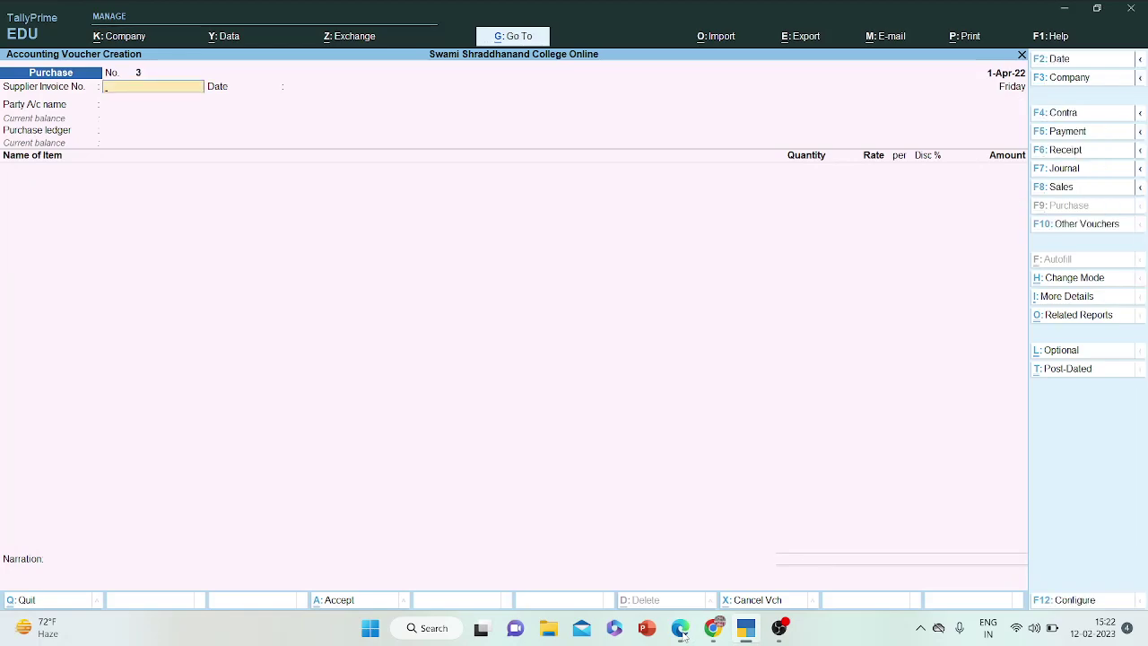
- Consult transaction 6 in the PDF exercise, return to TallyPrime and start a sales voucher
{"action": "left_click", "coordinate": [682, 629]}
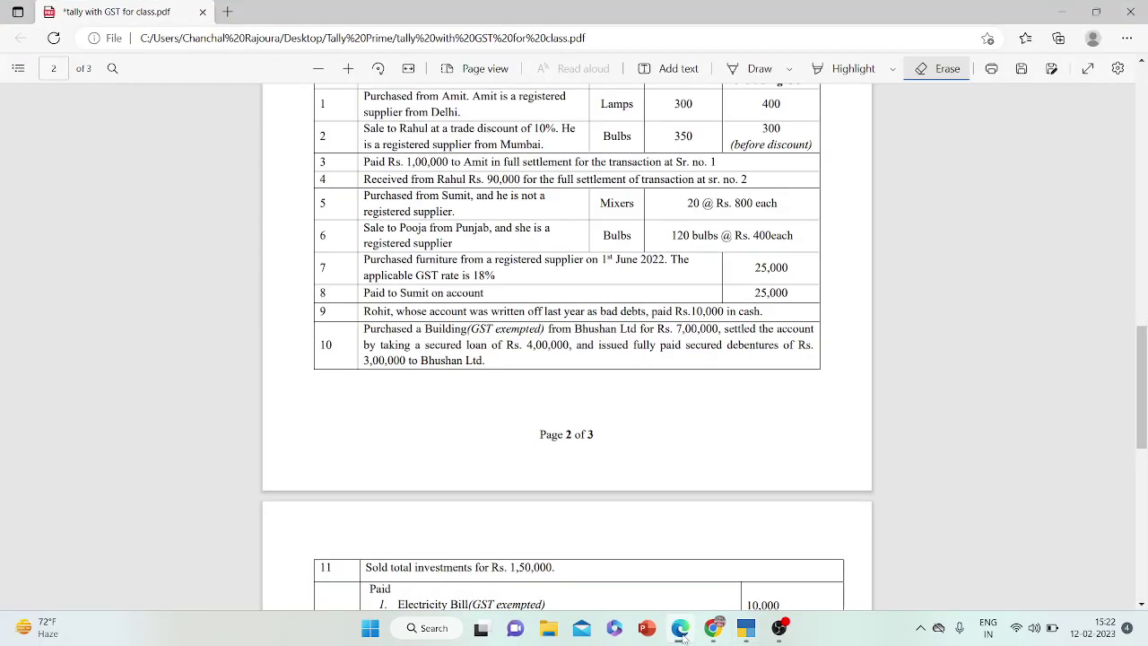
{"action": "key", "text": "Down"}
{"action": "key", "text": "Down"}
{"action": "key", "text": "Down"}
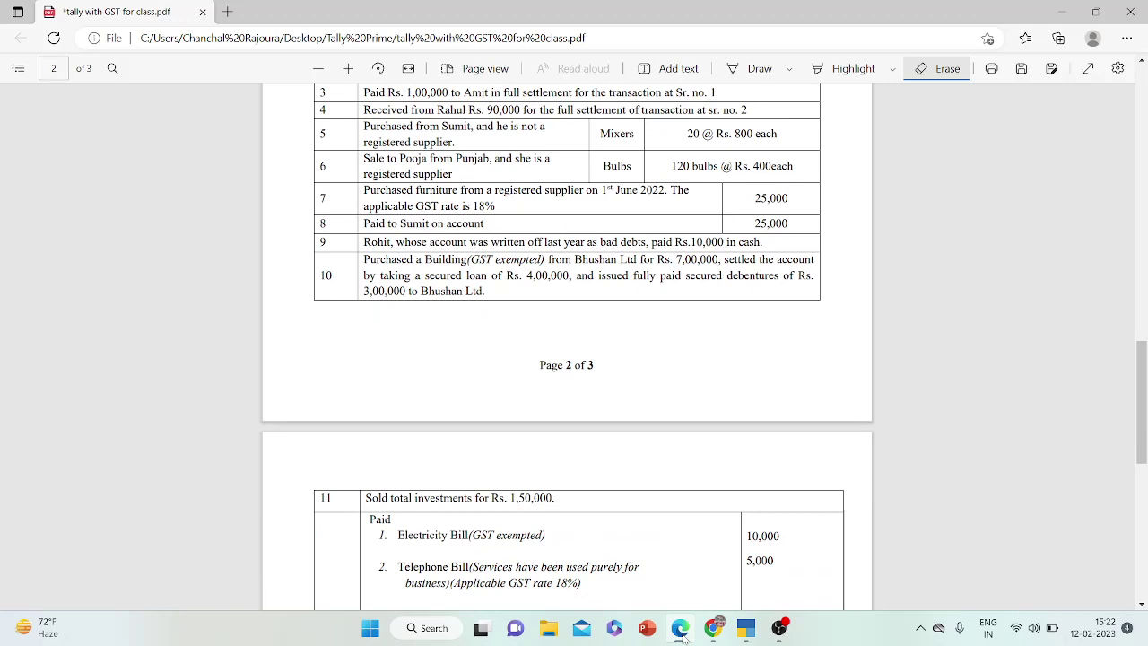
{"action": "left_click", "coordinate": [682, 631]}
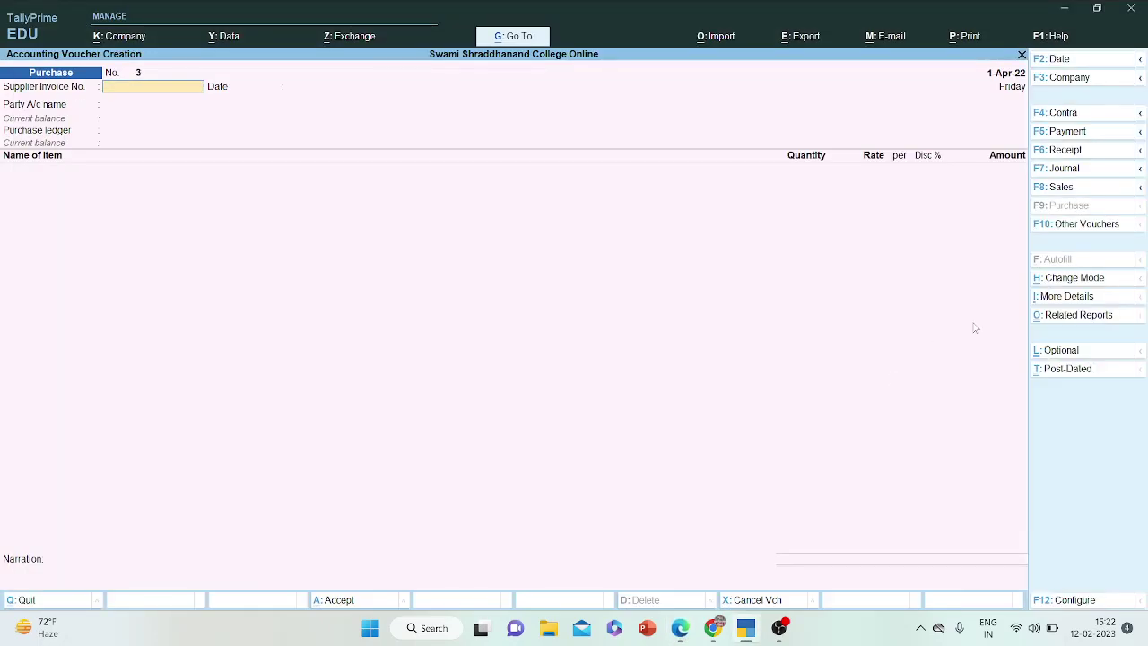
{"action": "left_click", "coordinate": [1060, 187]}
- Recheck transaction 6 in the PDF and choose its customer as the sales voucher's party account
{"action": "left_click", "coordinate": [681, 629]}
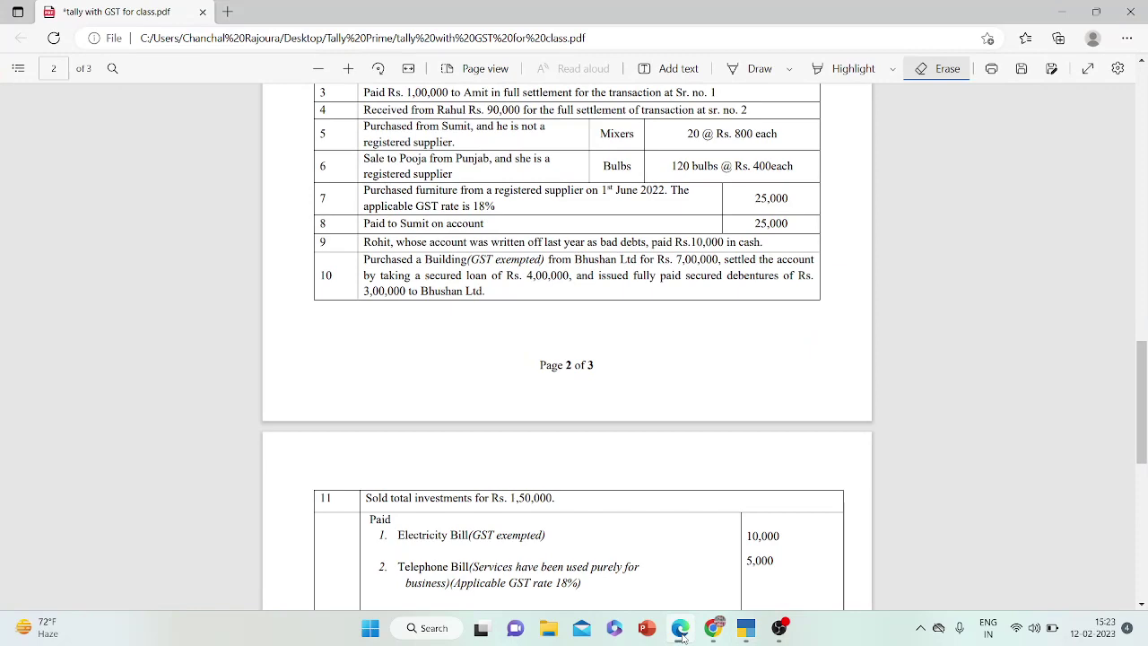
{"action": "left_click", "coordinate": [681, 630]}
{"action": "type", "text": "Poo"}
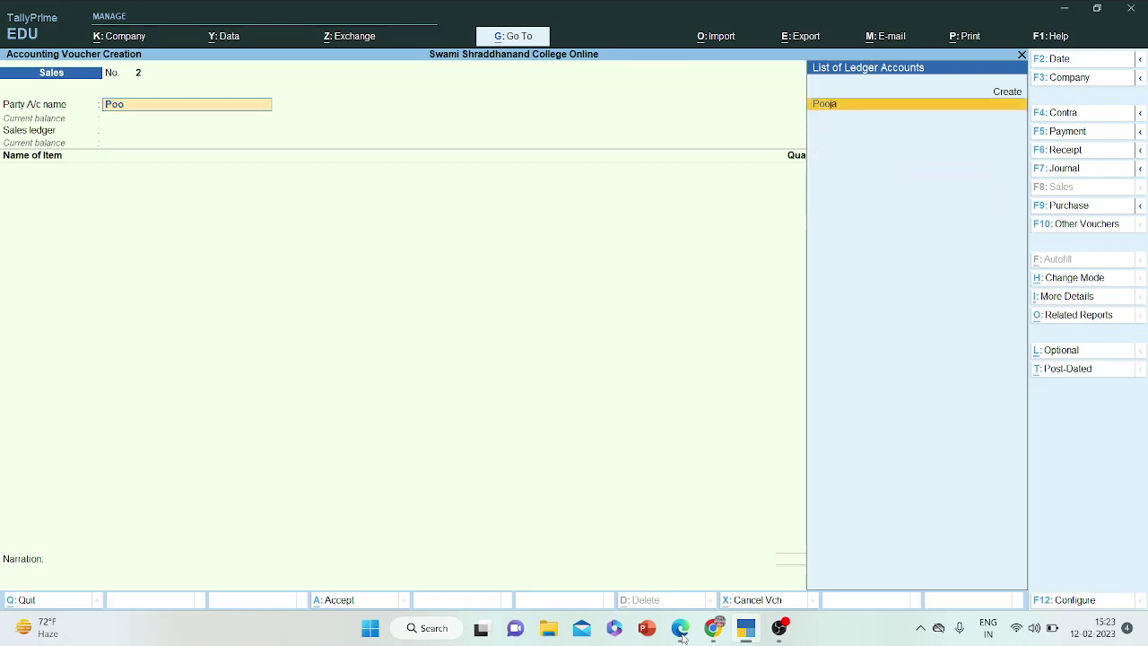
{"action": "key", "text": "Return"}
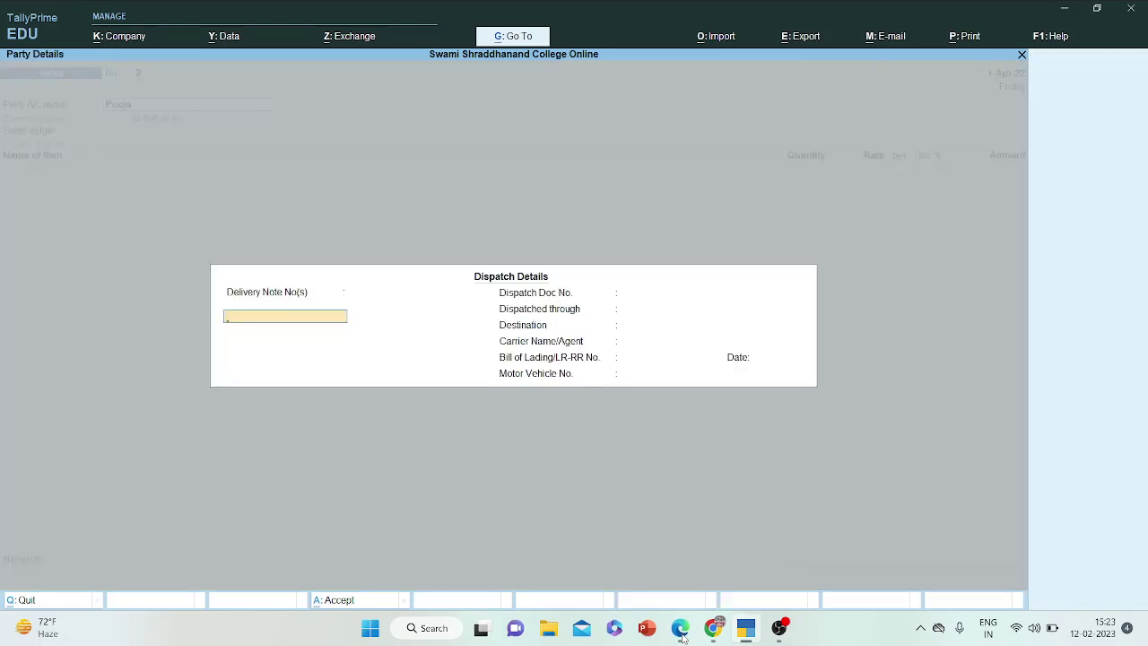
- Leave the dispatch details, open the customer's ledger for alteration, and set its state to Punjab
{"action": "key", "text": "Escape"}
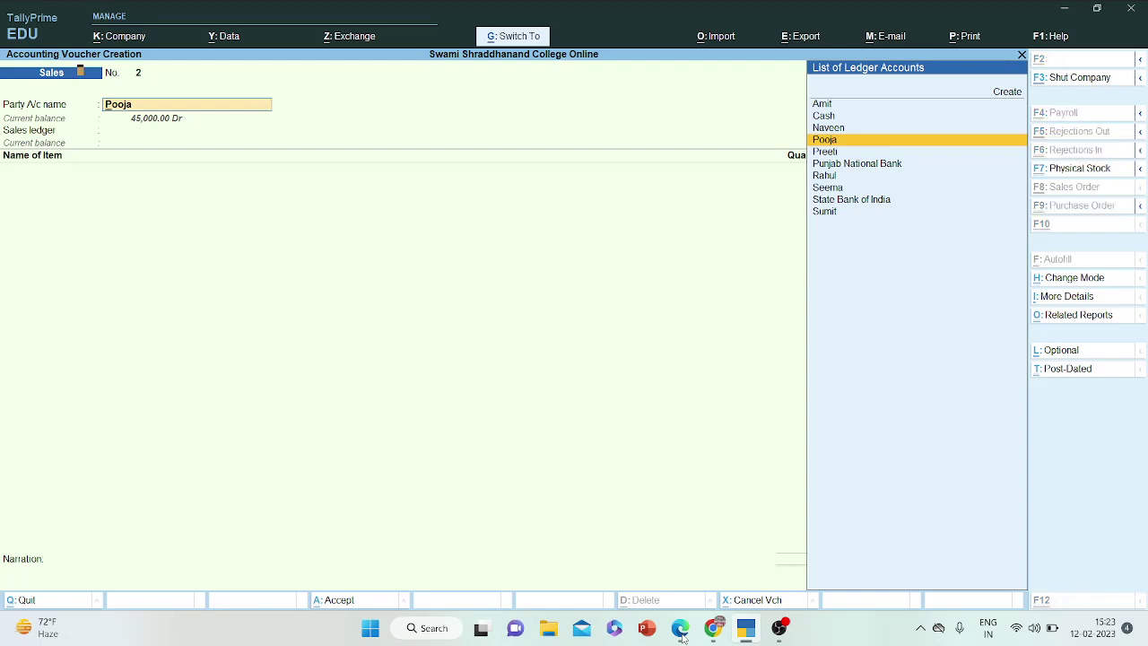
{"action": "key", "text": "ctrl+Return"}
{"action": "key", "text": "Return"}
{"action": "key", "text": "Return"}
{"action": "key", "text": "Return"}
{"action": "key", "text": "Return"}
{"action": "key", "text": "Return"}
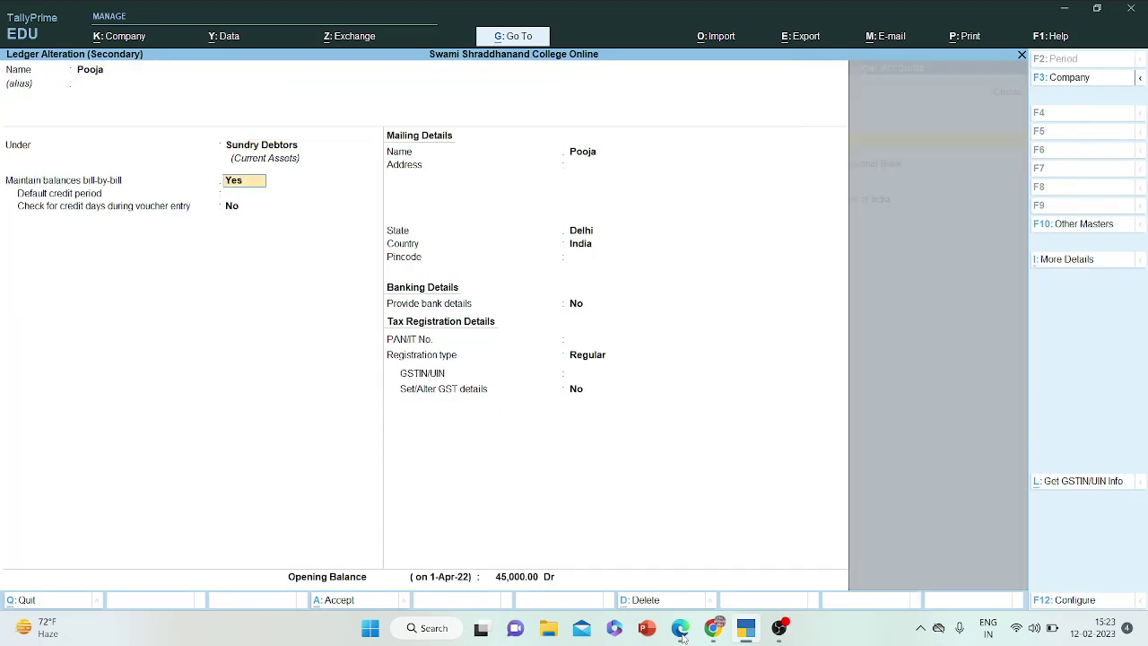
{"action": "key", "text": "Return"}
{"action": "key", "text": "Return"}
{"action": "key", "text": "Return"}
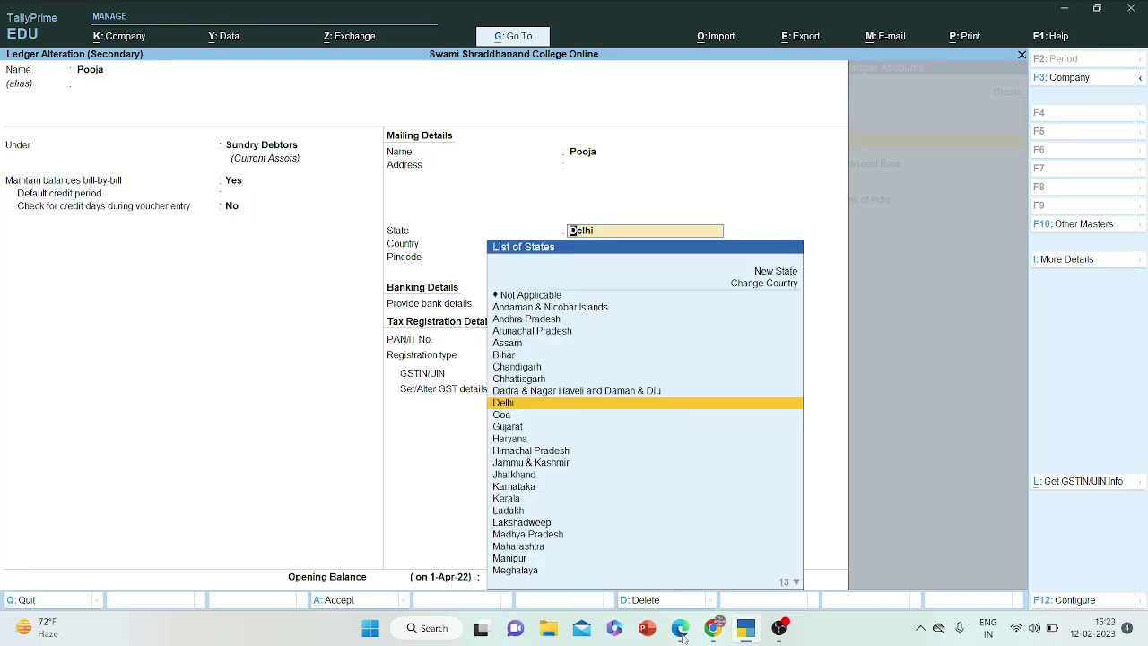
{"action": "type", "text": "Punj"}
{"action": "key", "text": "Return"}
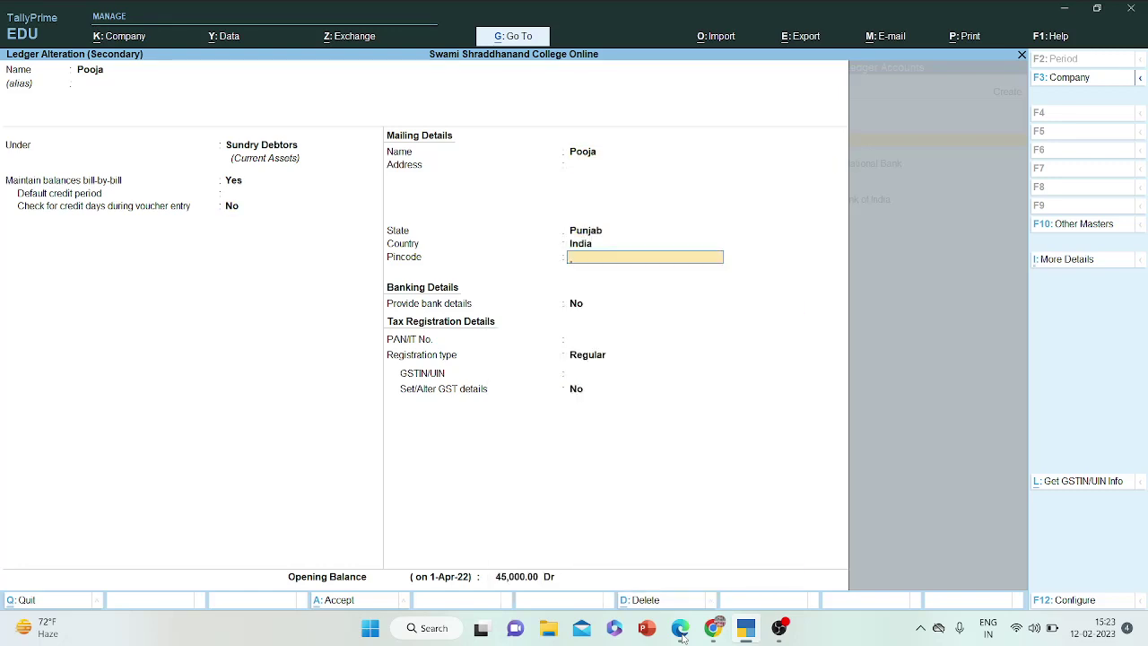
- Leave the pincode and PAN blank, keep the Regular registration type, and enter the customer's GSTIN
{"action": "key", "text": "Return"}
{"action": "key", "text": "Return"}
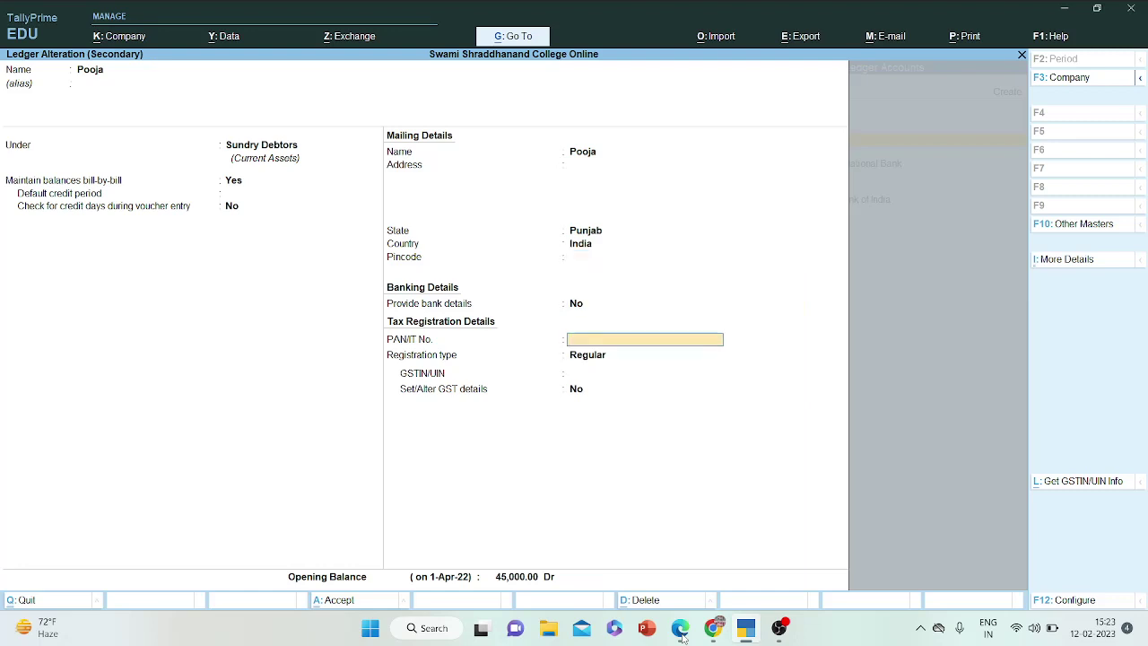
{"action": "key", "text": "Return"}
{"action": "key", "text": "Return"}
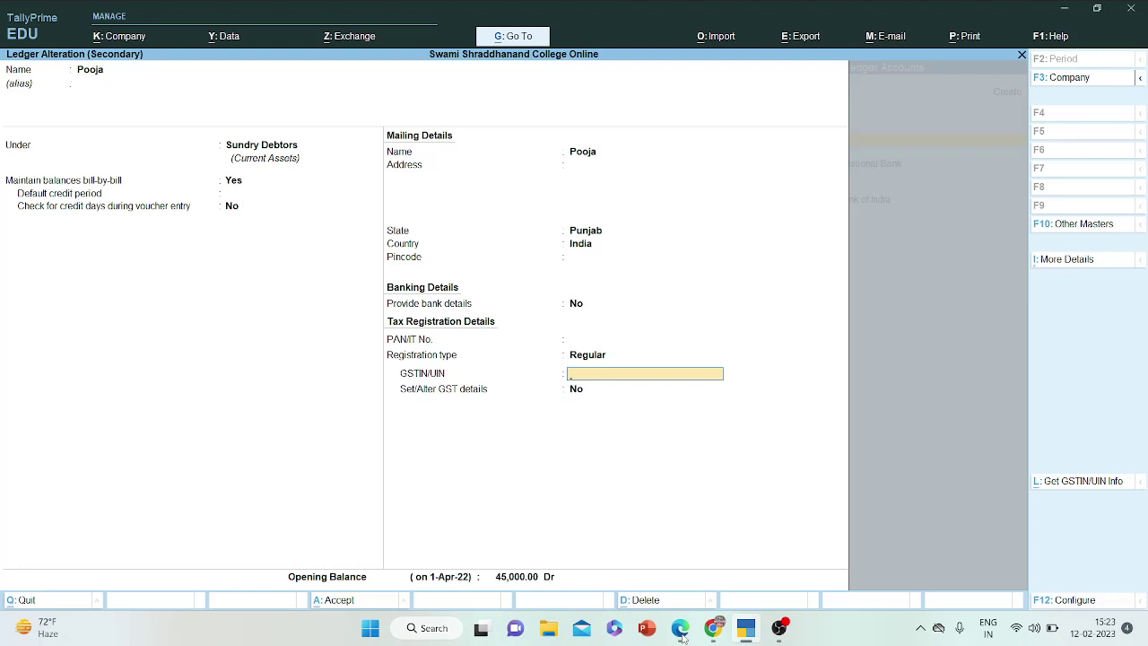
{"action": "type", "text": "58JOHVFDDG5HHGB"}
{"action": "key", "text": "BackSpace"}
{"action": "type", "text": "4"}
{"action": "key", "text": "Return"}
{"action": "key", "text": "Return"}
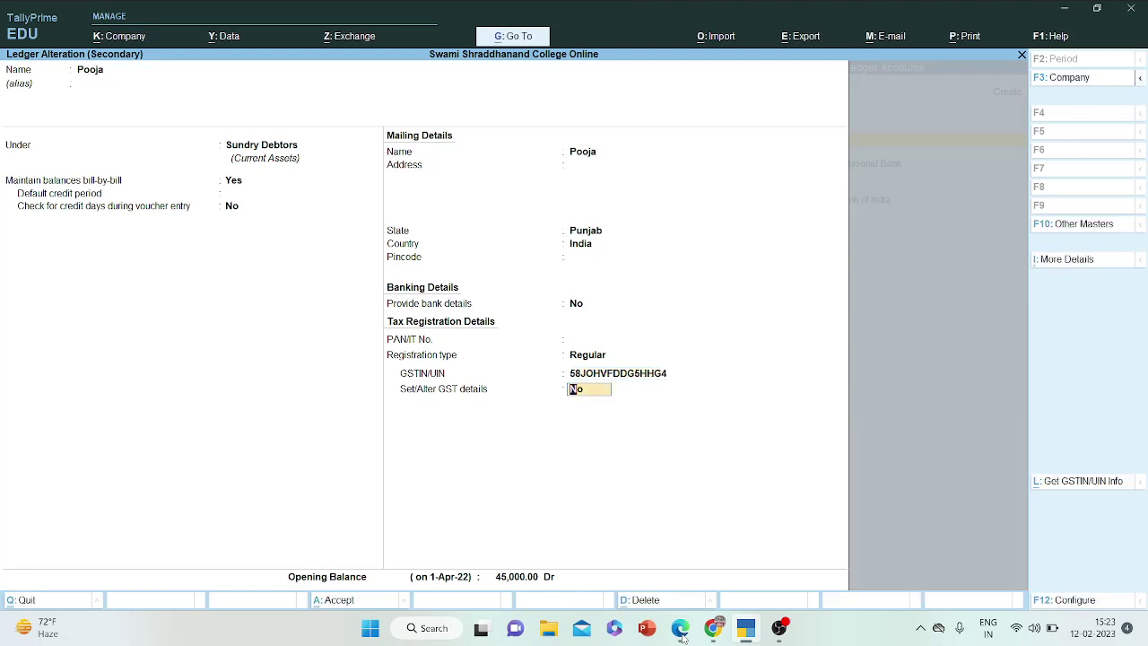
- Keep the customer's GST details option, opening balance and bill-wise breakup as they are, and save the altered ledger
{"action": "key", "text": "Return"}
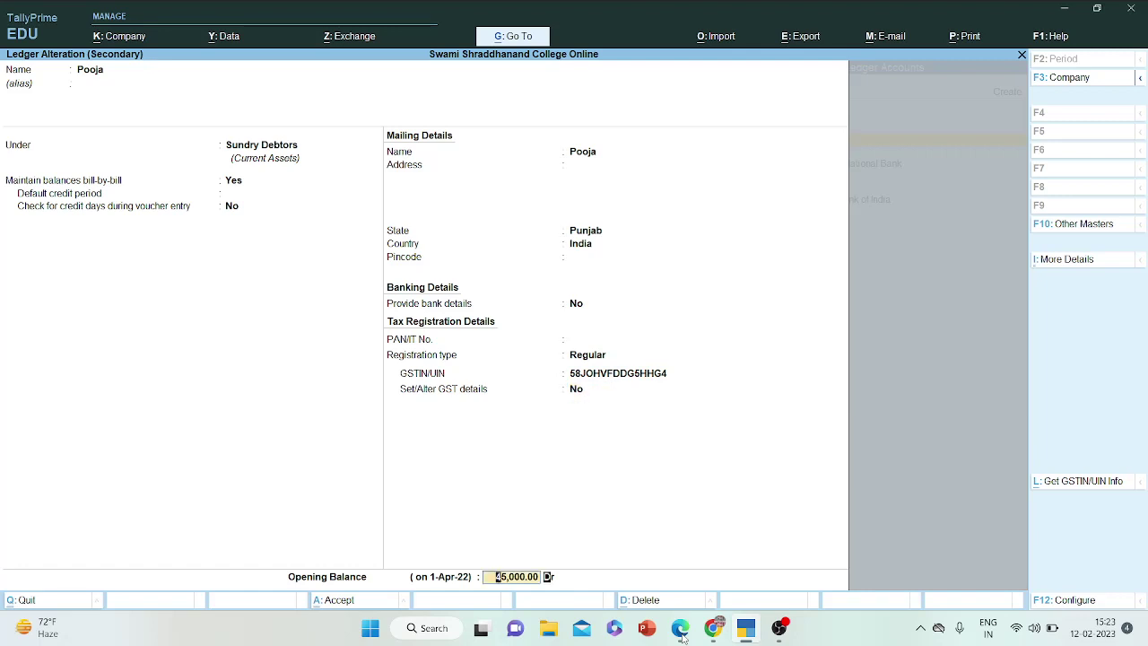
{"action": "key", "text": "Return"}
{"action": "key", "text": "Return"}
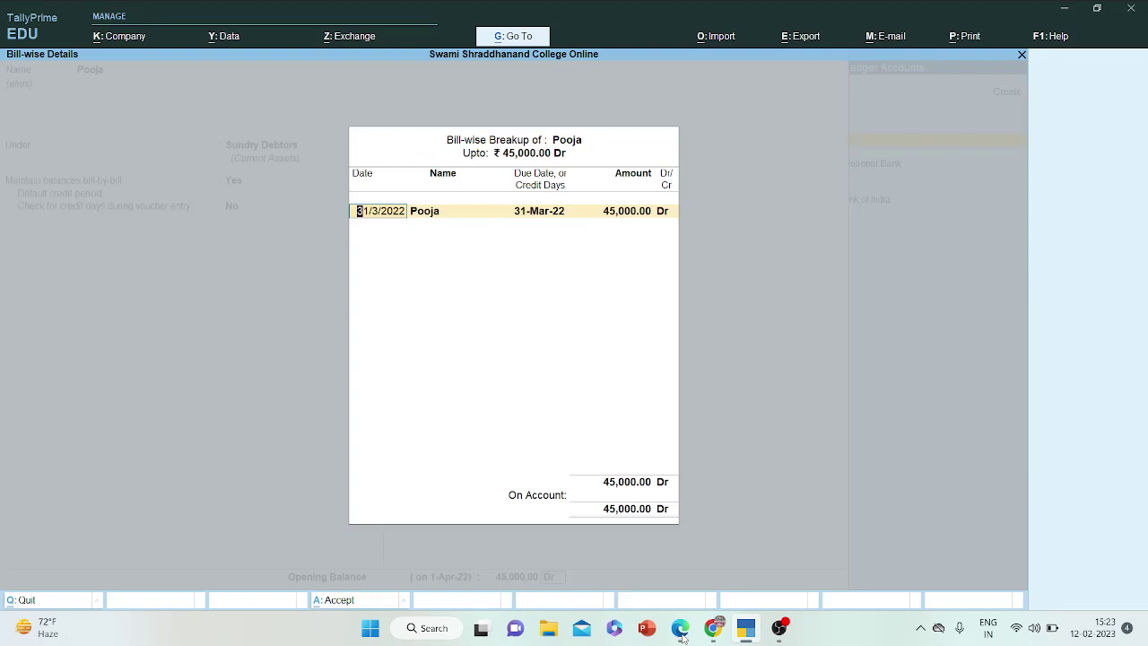
{"action": "key", "text": "Return"}
{"action": "key", "text": "Return"}
{"action": "key", "text": "Return"}
{"action": "key", "text": "Return"}
{"action": "key", "text": "Return"}
{"action": "key", "text": "Return"}
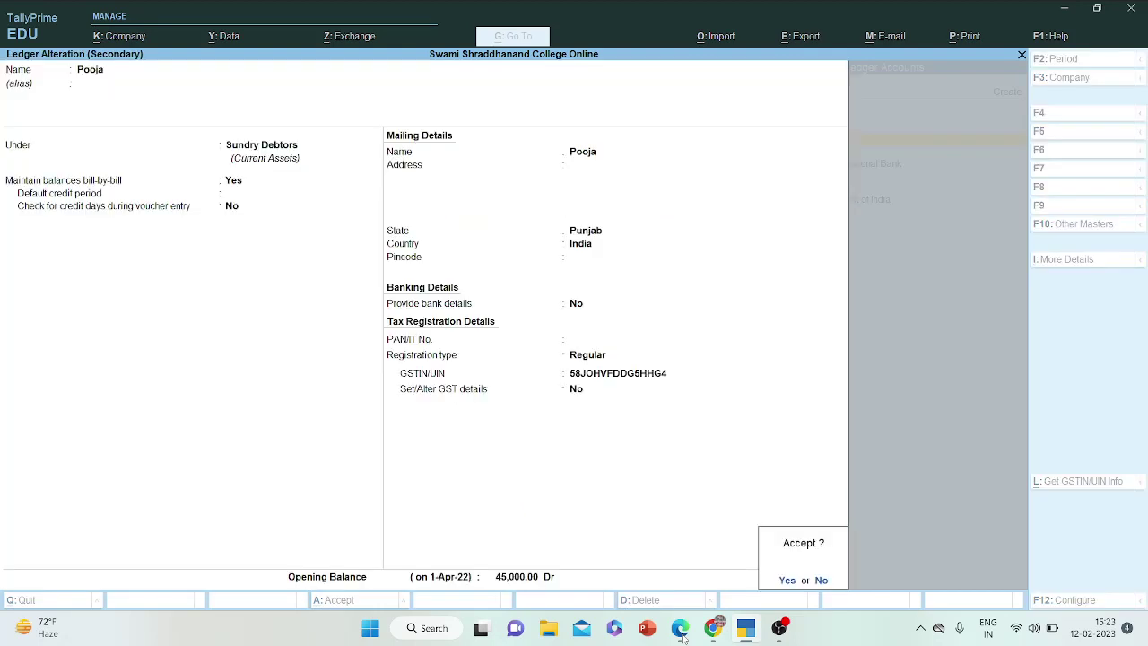
{"action": "key", "text": "Return"}
- Skip the dispatch details and accept the customer's party details with Delhi kept as the place of supply
{"action": "key", "text": "Return"}
{"action": "key", "text": "Return"}
{"action": "key", "text": "Return"}
{"action": "key", "text": "Return"}
{"action": "key", "text": "Return"}
{"action": "key", "text": "Return"}
{"action": "key", "text": "Return"}
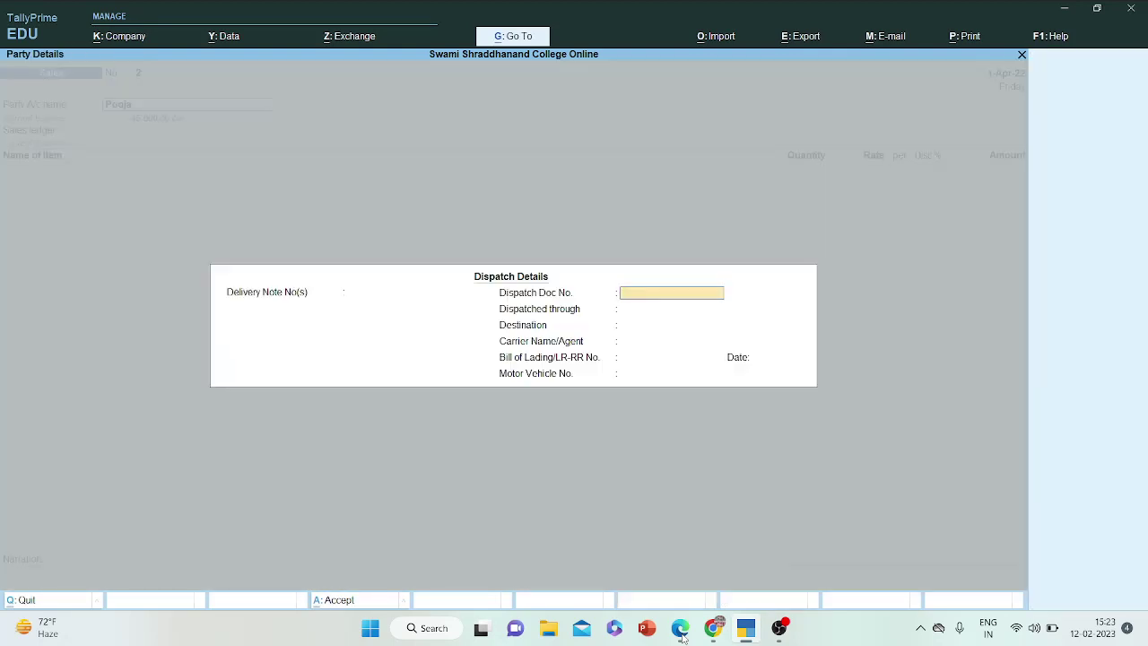
{"action": "key", "text": "Return"}
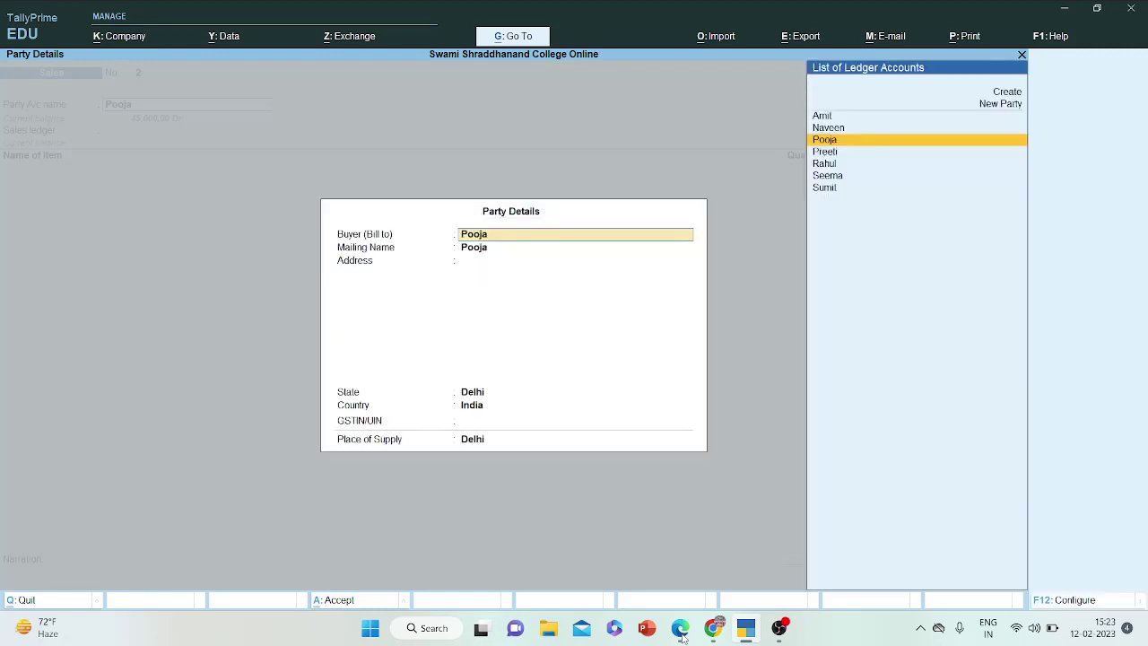
{"action": "key", "text": "Return"}
{"action": "key", "text": "Return"}
{"action": "key", "text": "Return"}
{"action": "key", "text": "Return"}
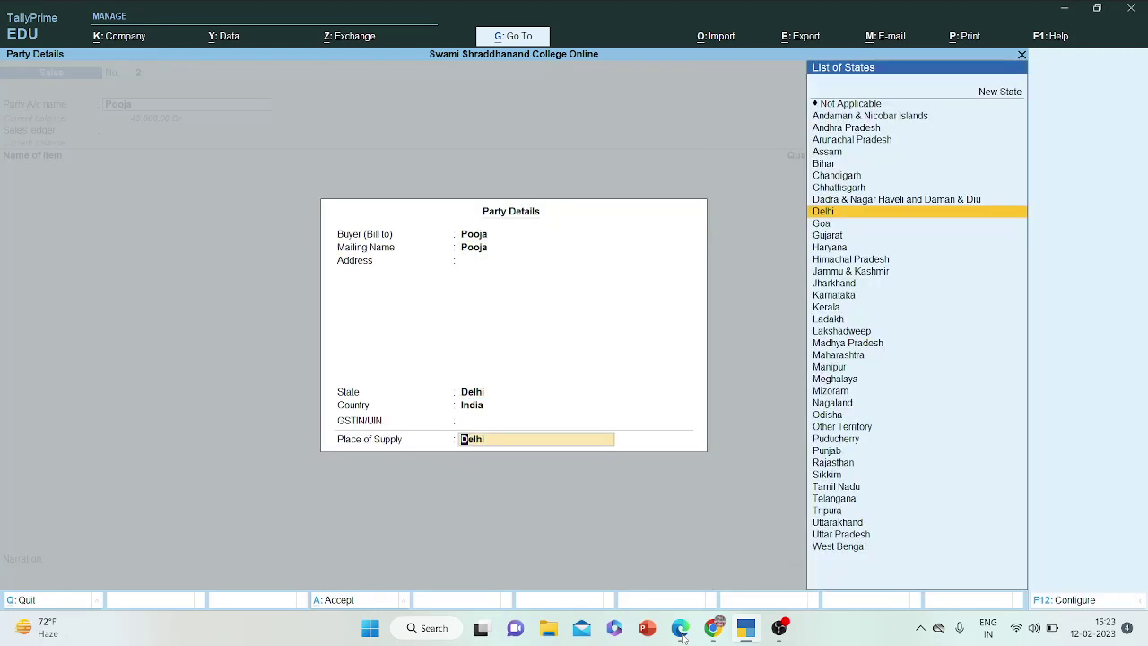
{"action": "key", "text": "Return"}
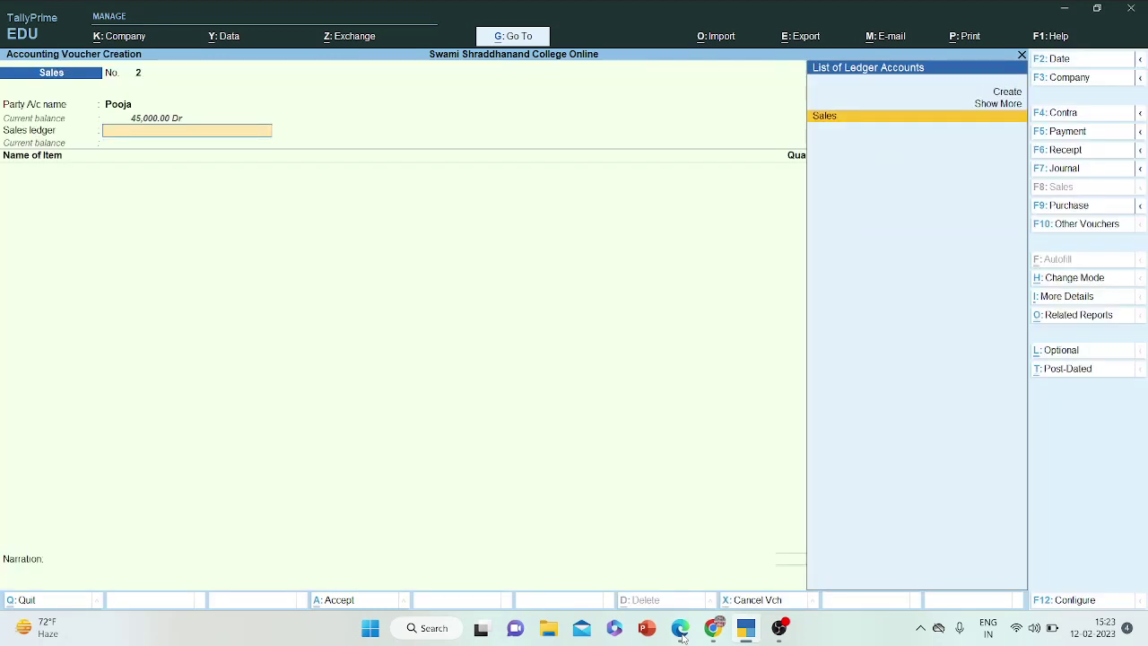
- Reopen the customer's ledger from the voucher, review its state, registration type, GSTIN and bill-wise breakup, and save it unchanged
{"action": "key", "text": "BackSpace"}
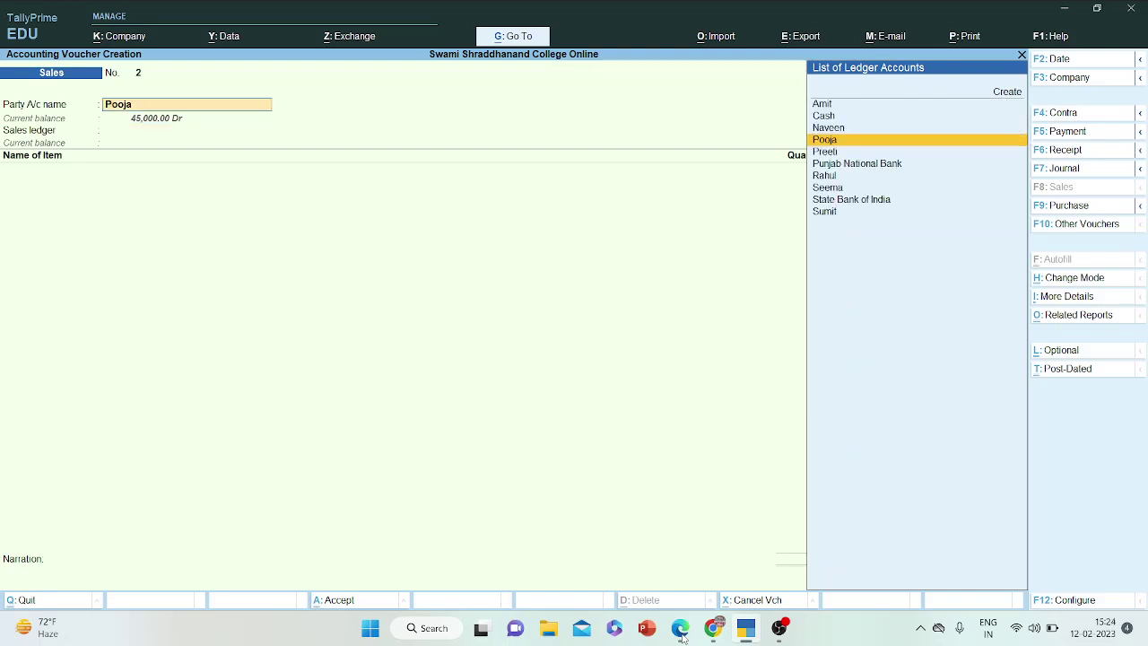
{"action": "key", "text": "ctrl+Return"}
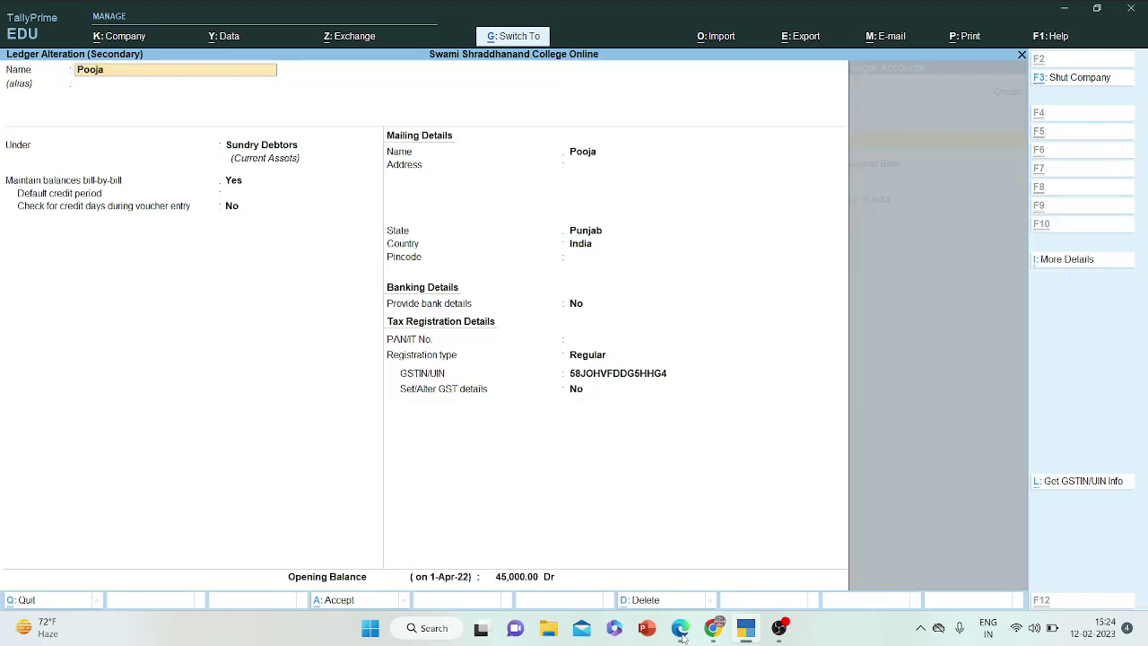
{"action": "key", "text": "Return"}
{"action": "key", "text": "Return"}
{"action": "key", "text": "Return"}
{"action": "key", "text": "Return"}
{"action": "key", "text": "Return"}
{"action": "key", "text": "Return"}
{"action": "key", "text": "Return"}
{"action": "key", "text": "Return"}
{"action": "key", "text": "Return"}
{"action": "key", "text": "Return"}
{"action": "key", "text": "Return"}
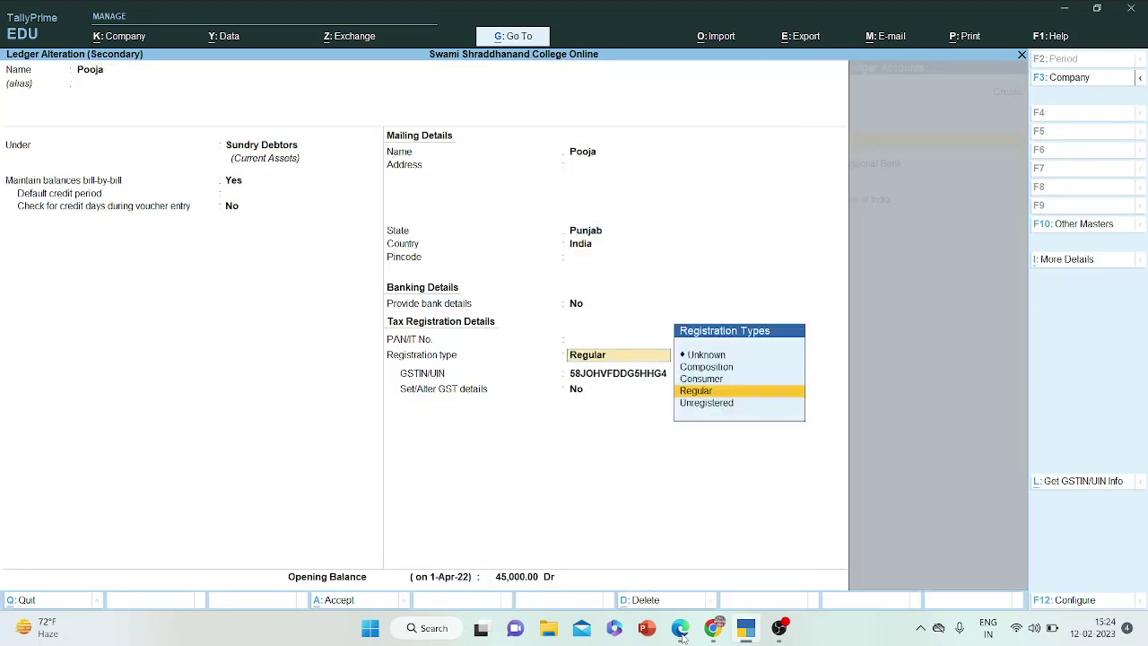
{"action": "key", "text": "Return"}
{"action": "key", "text": "Return"}
{"action": "key", "text": "Return"}
{"action": "key", "text": "Return"}
{"action": "key", "text": "Return"}
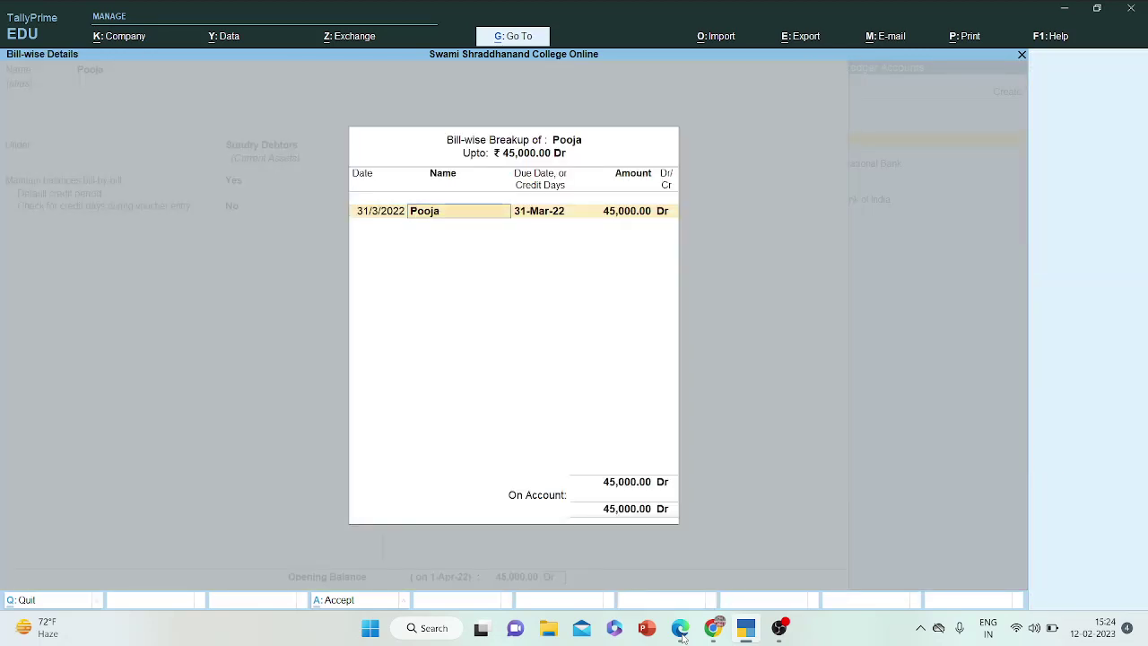
{"action": "key", "text": "Return"}
{"action": "key", "text": "Return"}
{"action": "key", "text": "Return"}
{"action": "key", "text": "Return"}
{"action": "key", "text": "Return"}
{"action": "key", "text": "Return"}
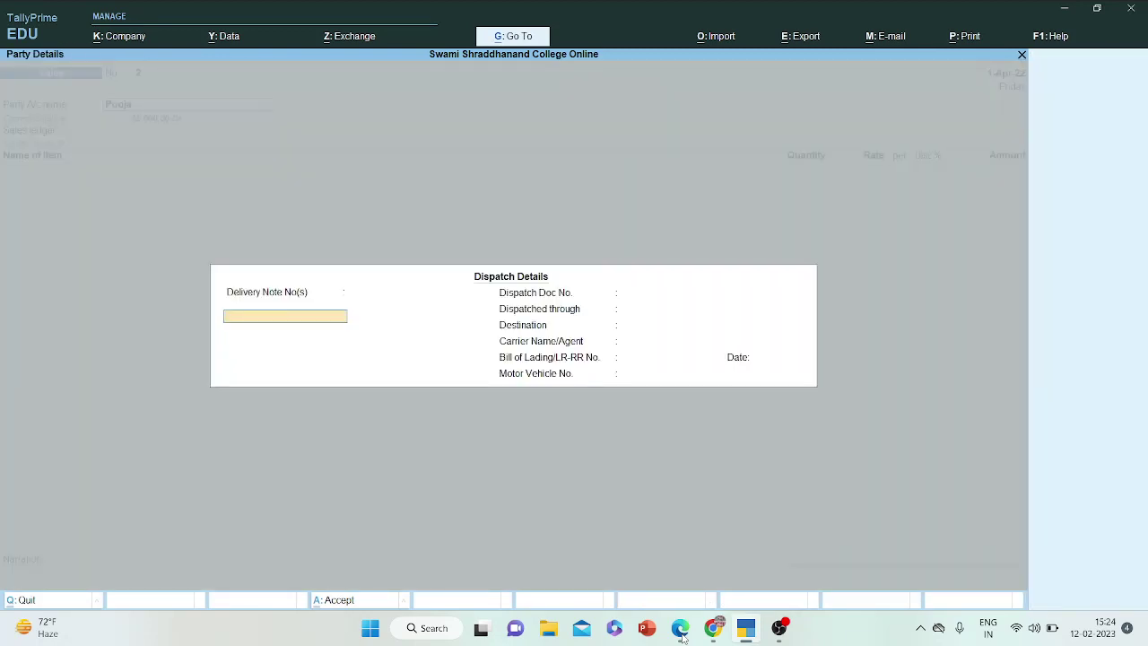
- Leave the dispatch details blank, accept the customer's party details, and choose Sales as the sales ledger
{"action": "key", "text": "Return"}
{"action": "key", "text": "Return"}
{"action": "key", "text": "Return"}
{"action": "key", "text": "Return"}
{"action": "key", "text": "Return"}
{"action": "key", "text": "Return"}
{"action": "key", "text": "Return"}
{"action": "key", "text": "Return"}
{"action": "key", "text": "Return"}
{"action": "key", "text": "Return"}
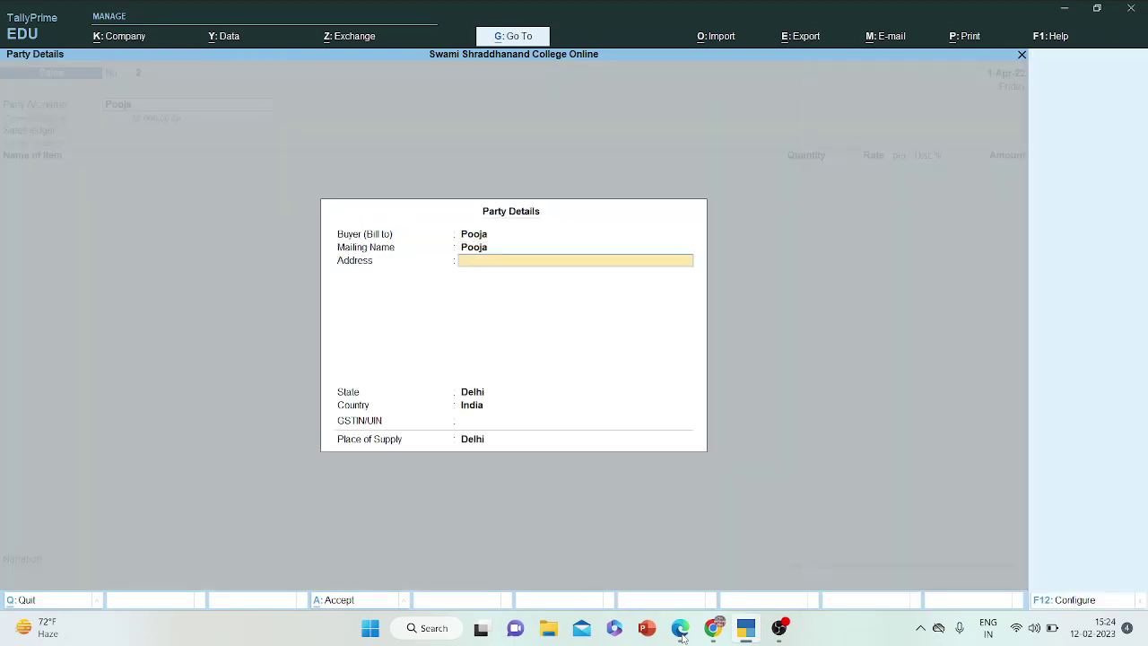
{"action": "key", "text": "Return"}
{"action": "key", "text": "Return"}
{"action": "key", "text": "Return"}
{"action": "key", "text": "Return"}
{"action": "key", "text": "Return"}
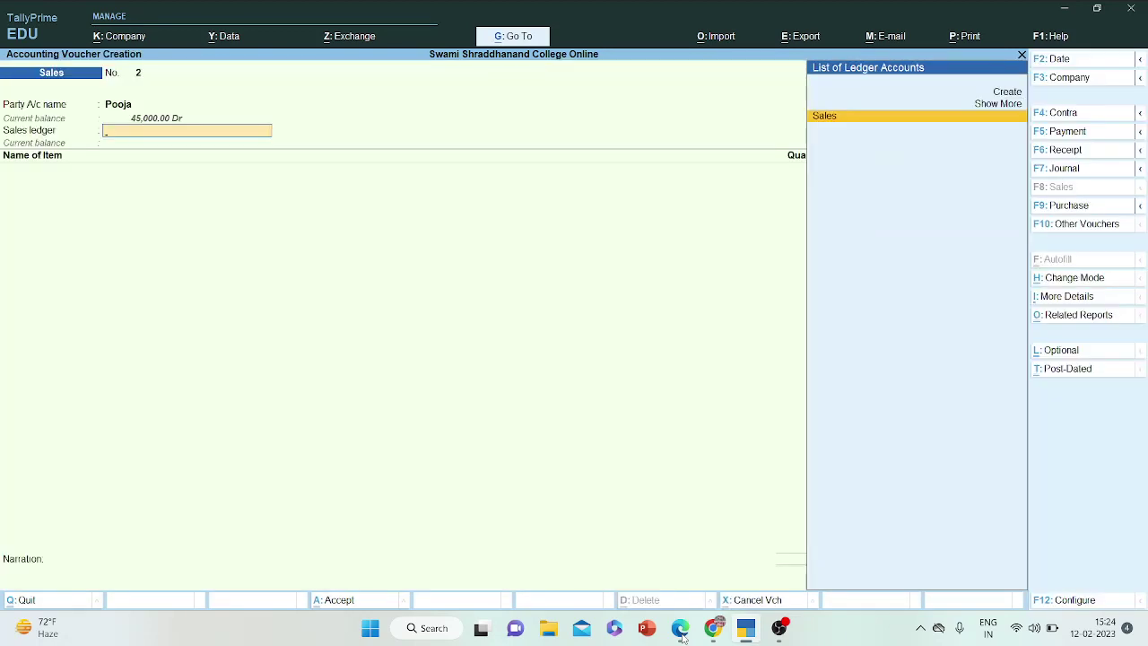
{"action": "key", "text": "Return"}
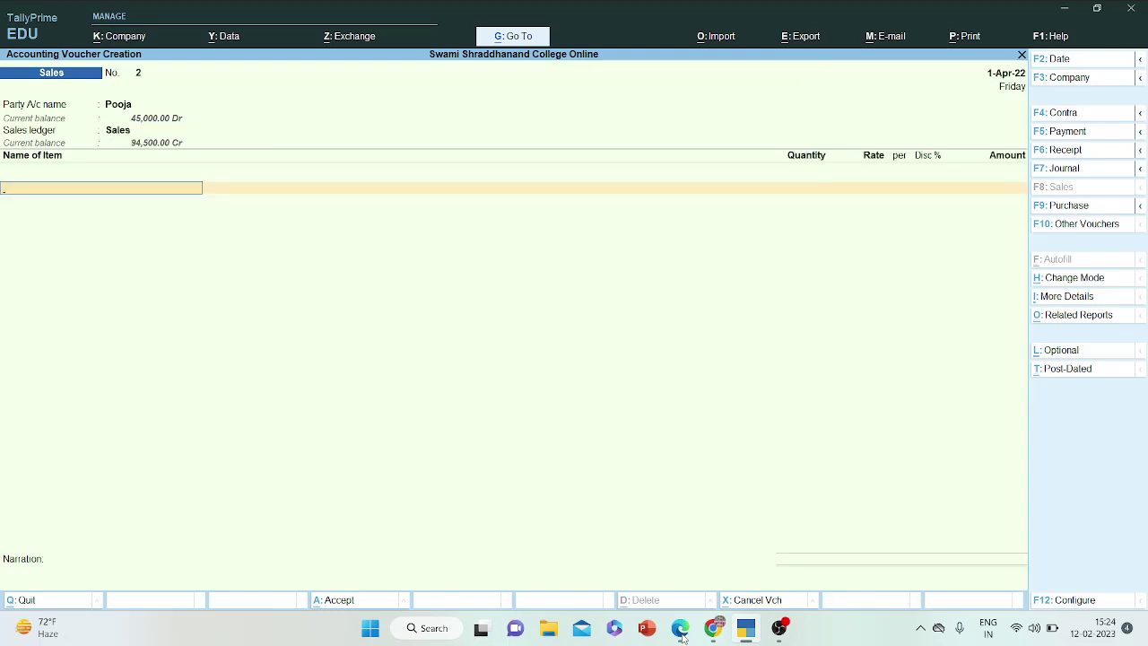
- Add the stock item Bulbs with a quantity of 120 pcs, following transaction 6 in the PDF
{"action": "left_click", "coordinate": [681, 631]}
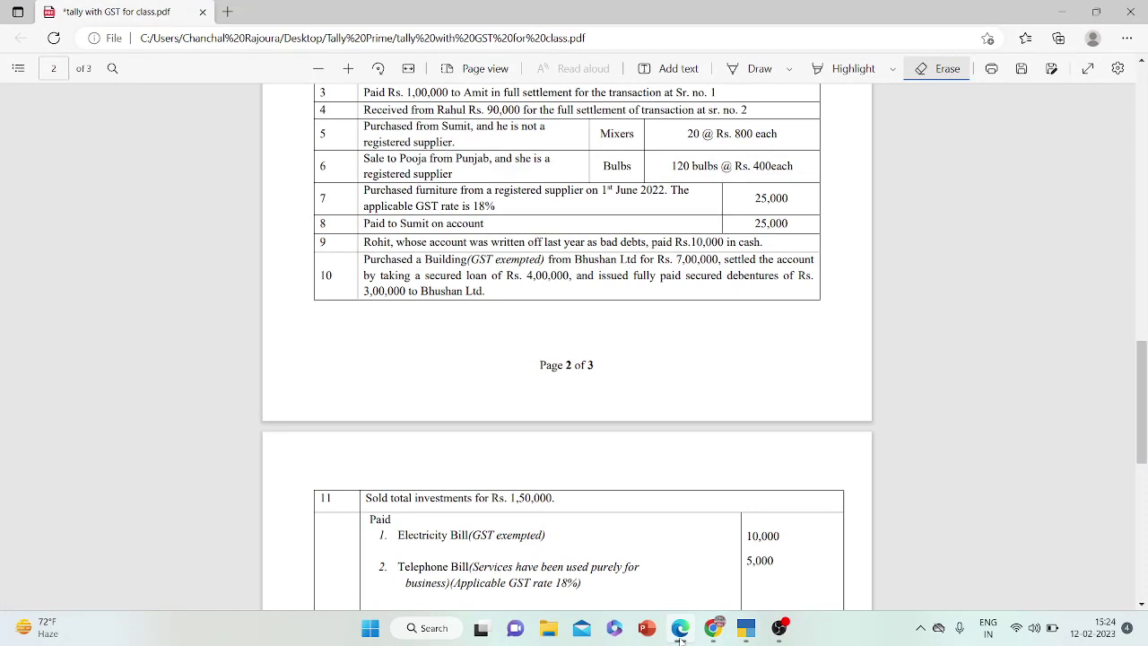
{"action": "left_click", "coordinate": [681, 630]}
{"action": "type", "text": "Bul"}
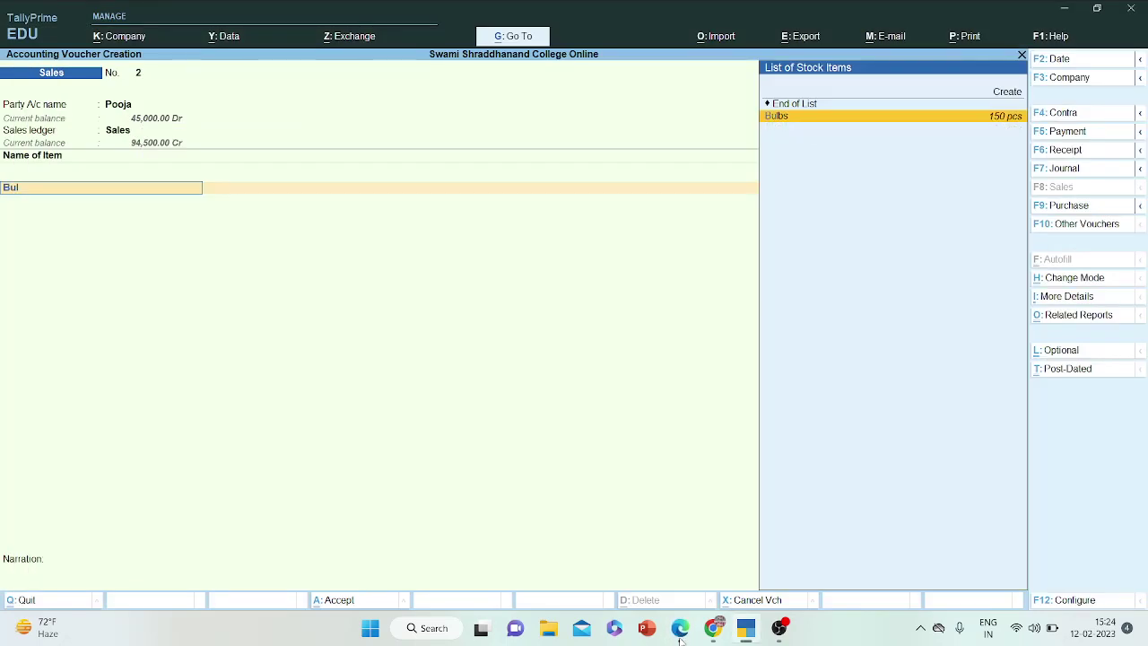
{"action": "key", "text": "Return"}
{"action": "left_click", "coordinate": [681, 631]}
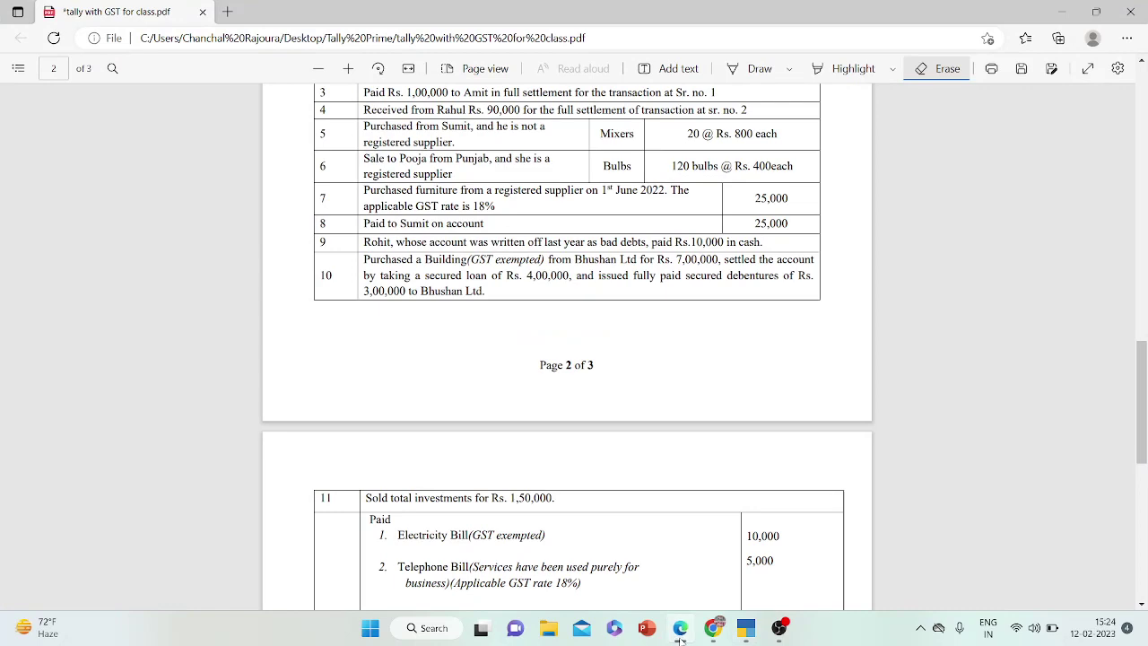
{"action": "left_click", "coordinate": [681, 631]}
{"action": "type", "text": "120"}
{"action": "key", "text": "Return"}
- Set the Bulbs rate to 400 per piece without a discount and accept the line amount
{"action": "type", "text": "400"}
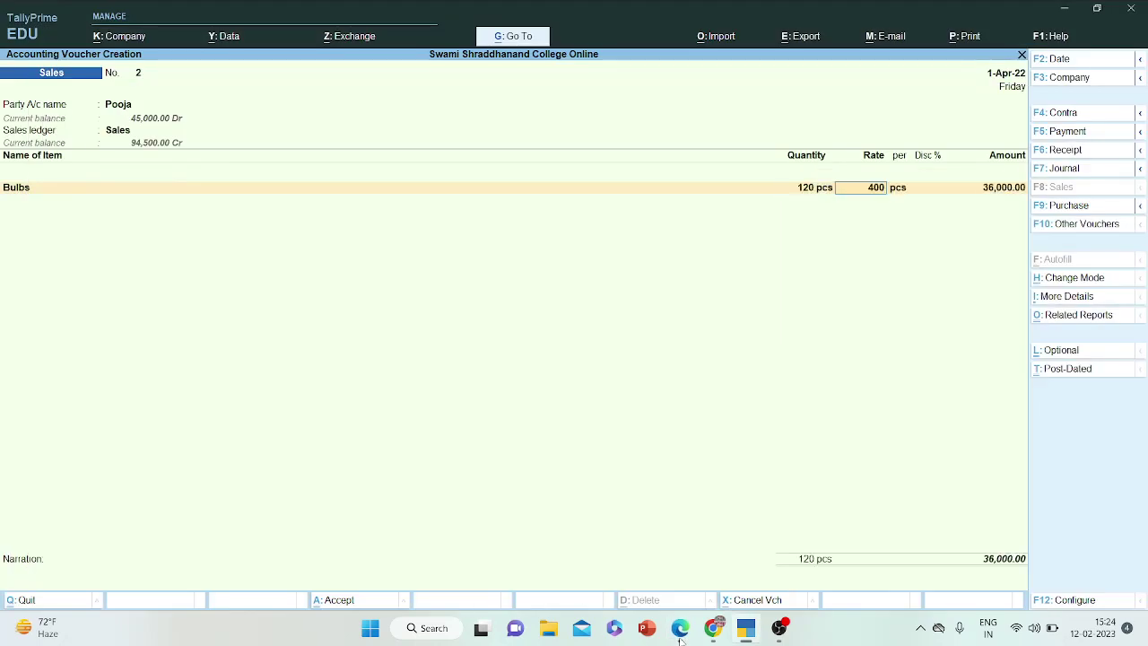
{"action": "key", "text": "Return"}
{"action": "key", "text": "Return"}
{"action": "key", "text": "Return"}
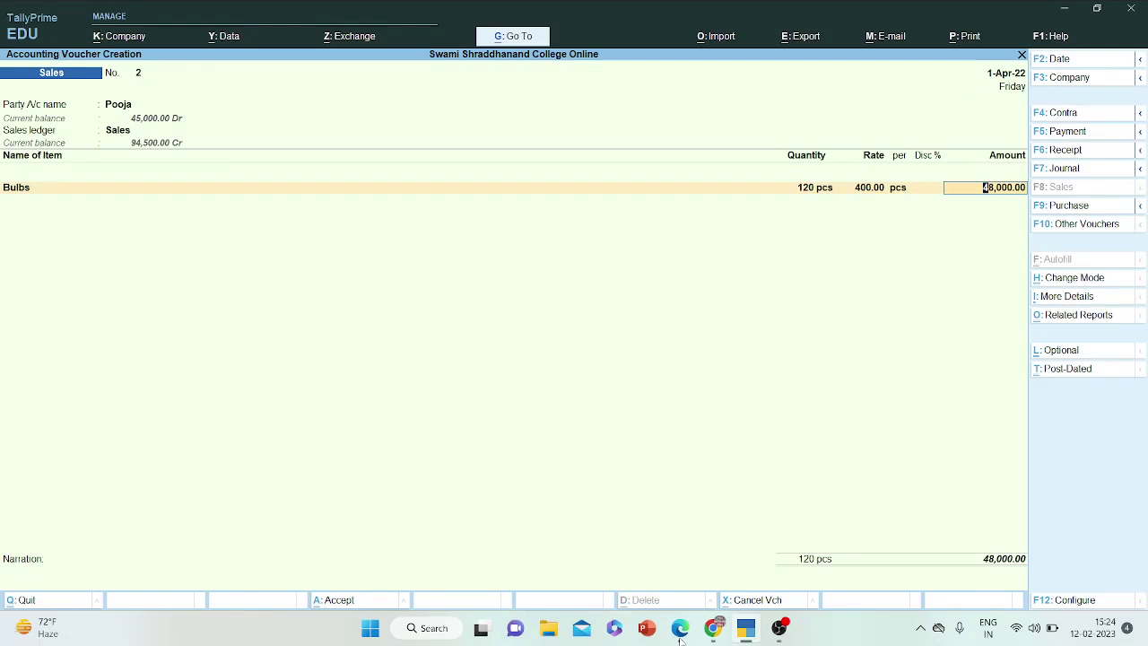
{"action": "key", "text": "Return"}
- Try to add an IGST ledger line below the Bulbs item in the sales voucher
{"action": "key", "text": "Return"}
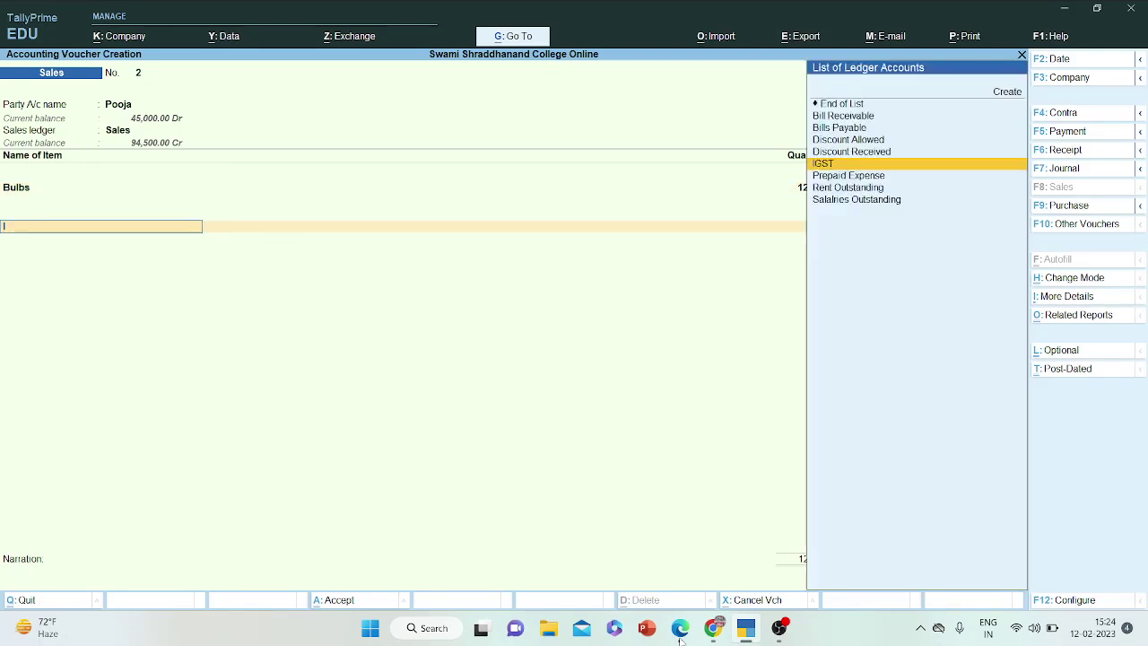
{"action": "type", "text": "ig"}
{"action": "key", "text": "Return"}
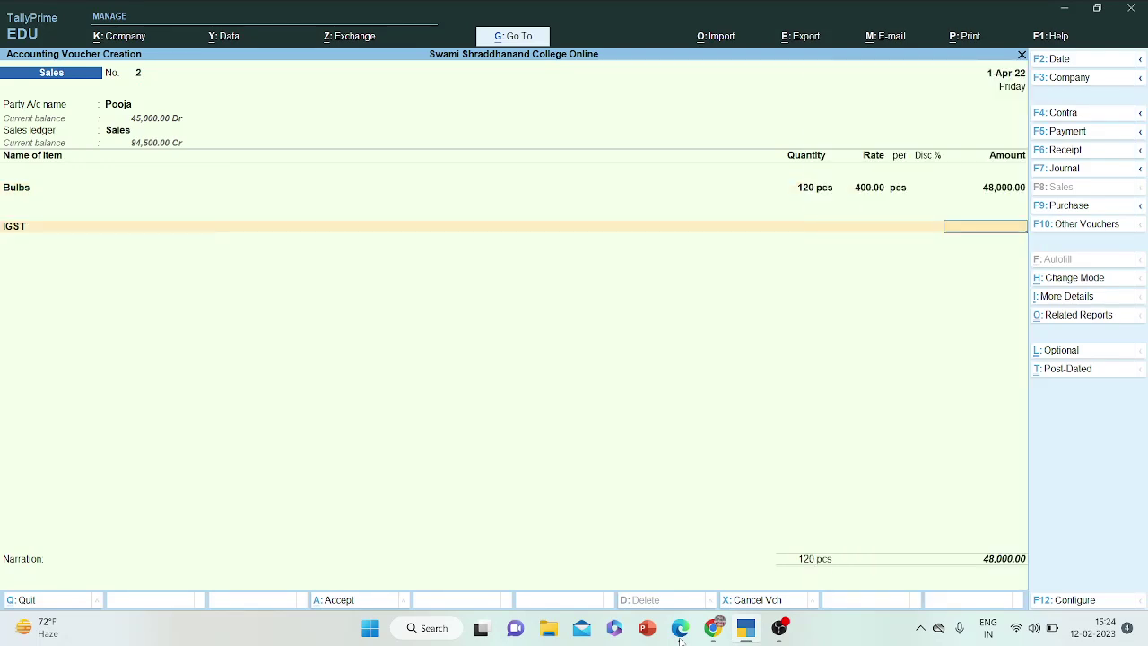
- Go back through the sales voucher's entries to its party account
{"action": "key", "text": "BackSpace"}
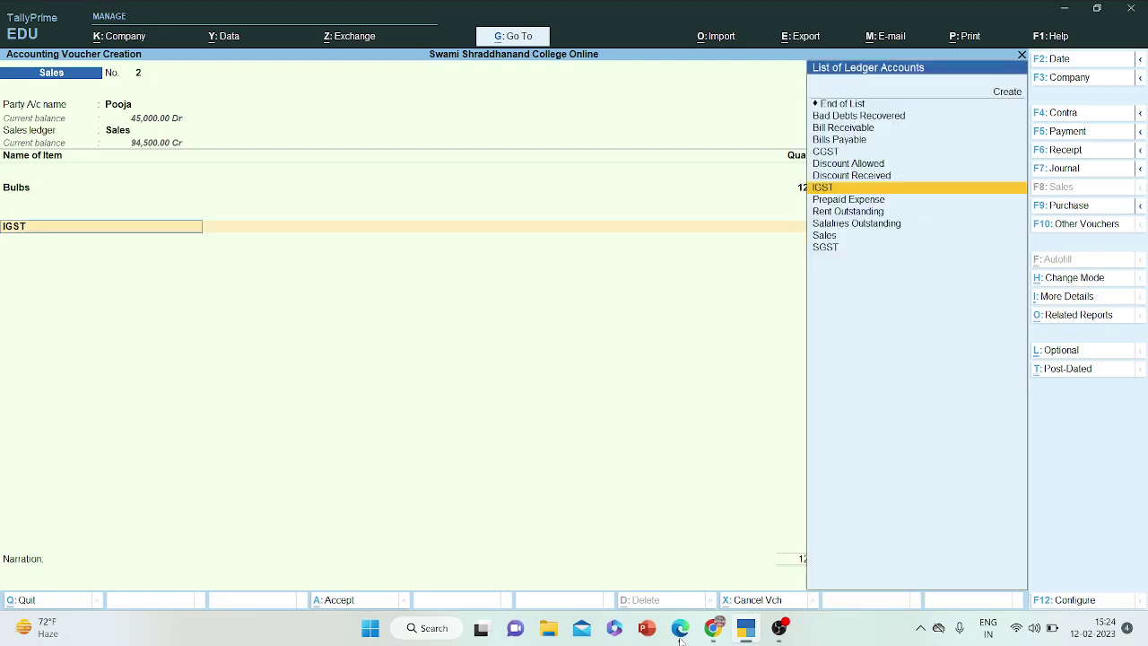
{"action": "key", "text": "BackSpace"}
{"action": "key", "text": "BackSpace"}
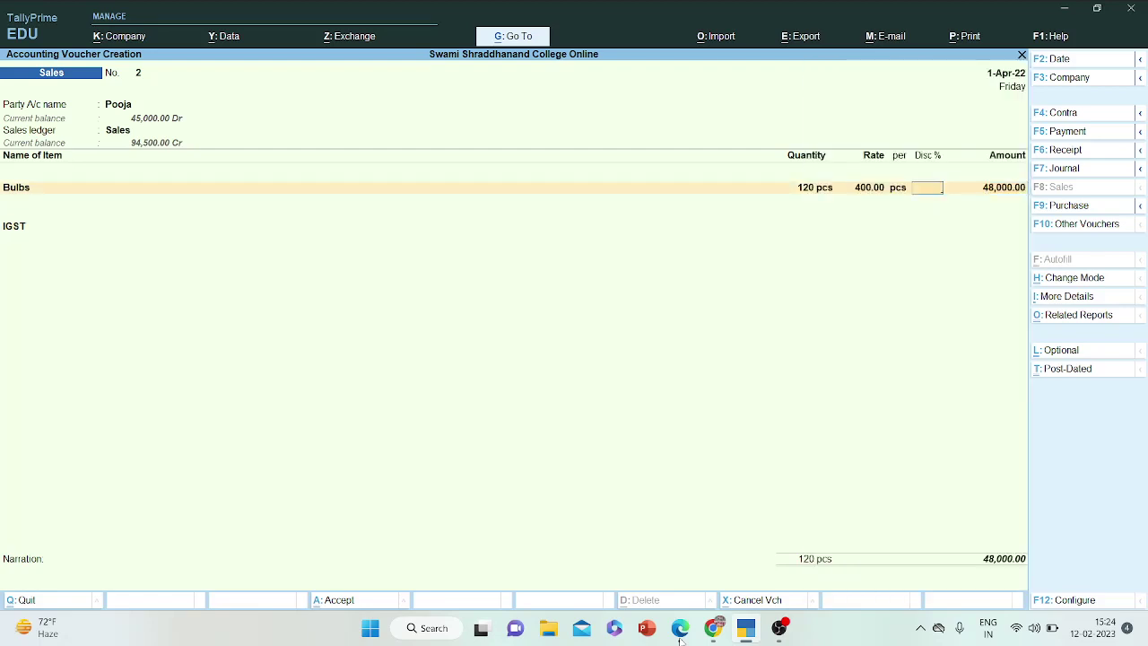
{"action": "key", "text": "BackSpace"}
{"action": "key", "text": "BackSpace"}
{"action": "key", "text": "BackSpace"}
{"action": "key", "text": "BackSpace"}
{"action": "key", "text": "BackSpace"}
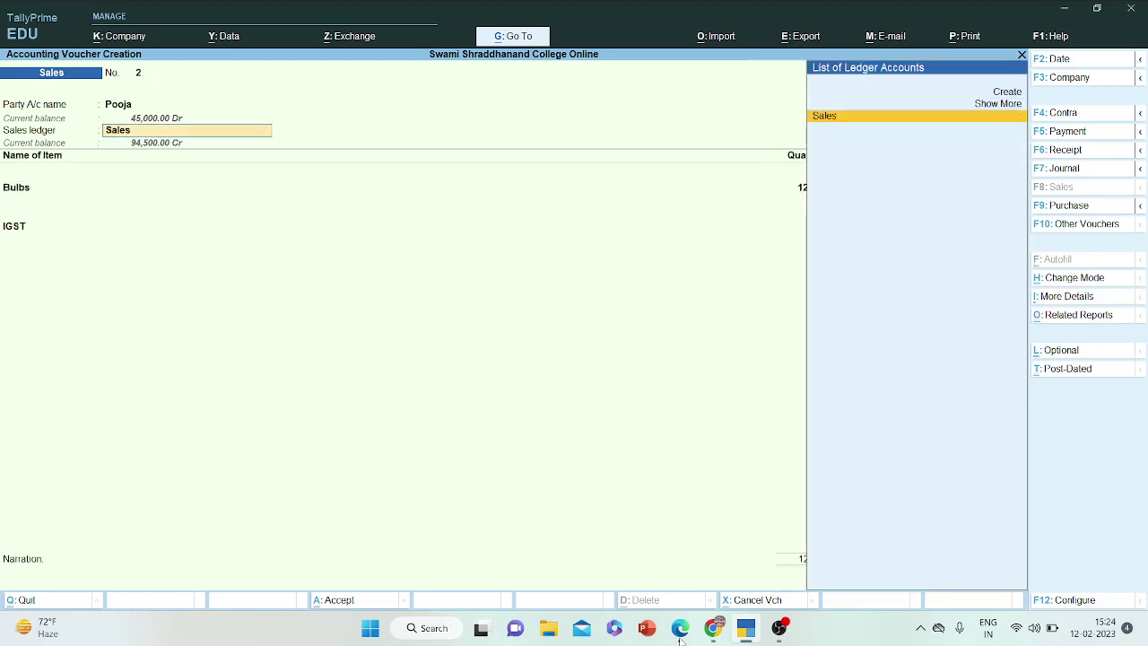
{"action": "key", "text": "BackSpace"}
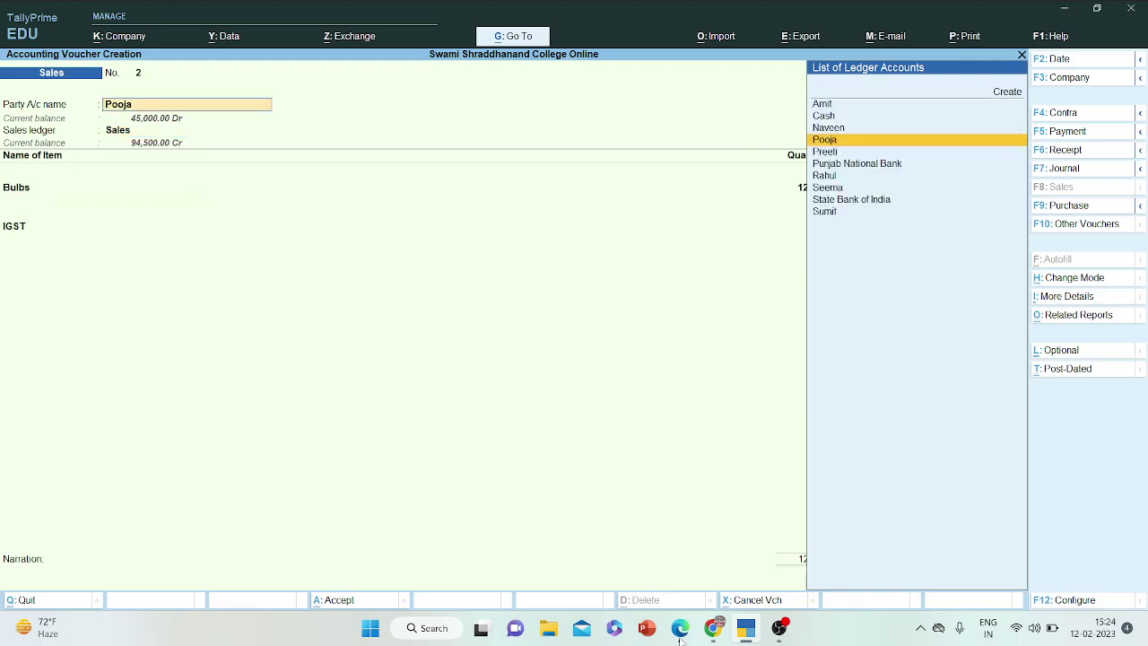
{"action": "key", "text": "Return"}
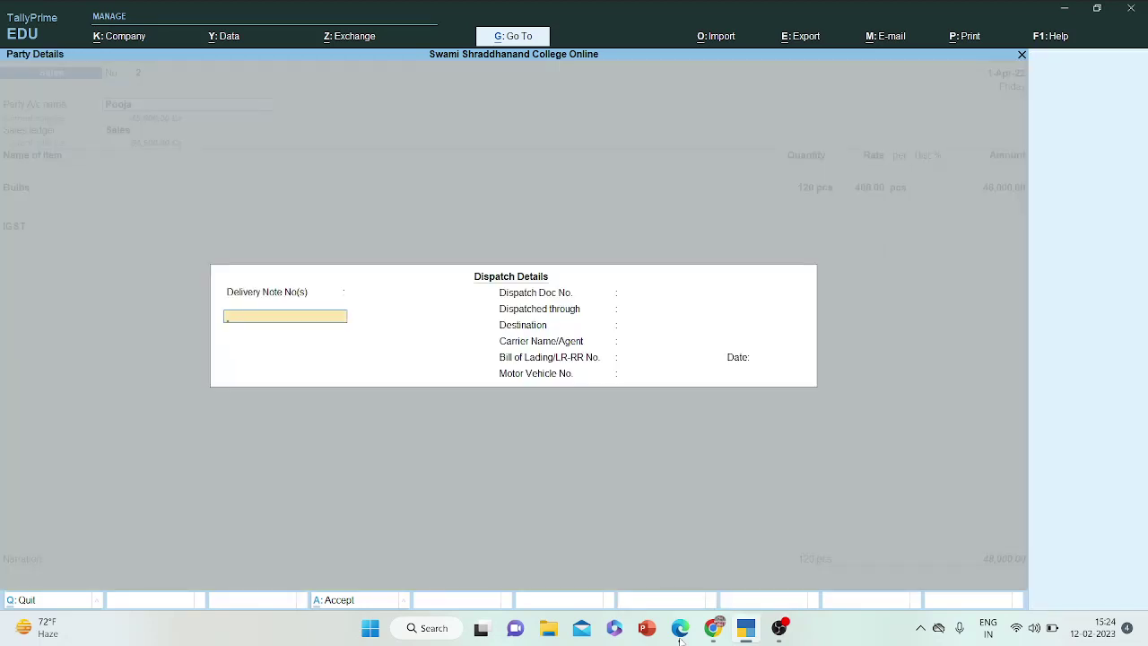
{"action": "key", "text": "Return"}
{"action": "key", "text": "Return"}
{"action": "key", "text": "Return"}
{"action": "key", "text": "Return"}
{"action": "key", "text": "Return"}
{"action": "key", "text": "Return"}
{"action": "key", "text": "Return"}
{"action": "key", "text": "BackSpace"}
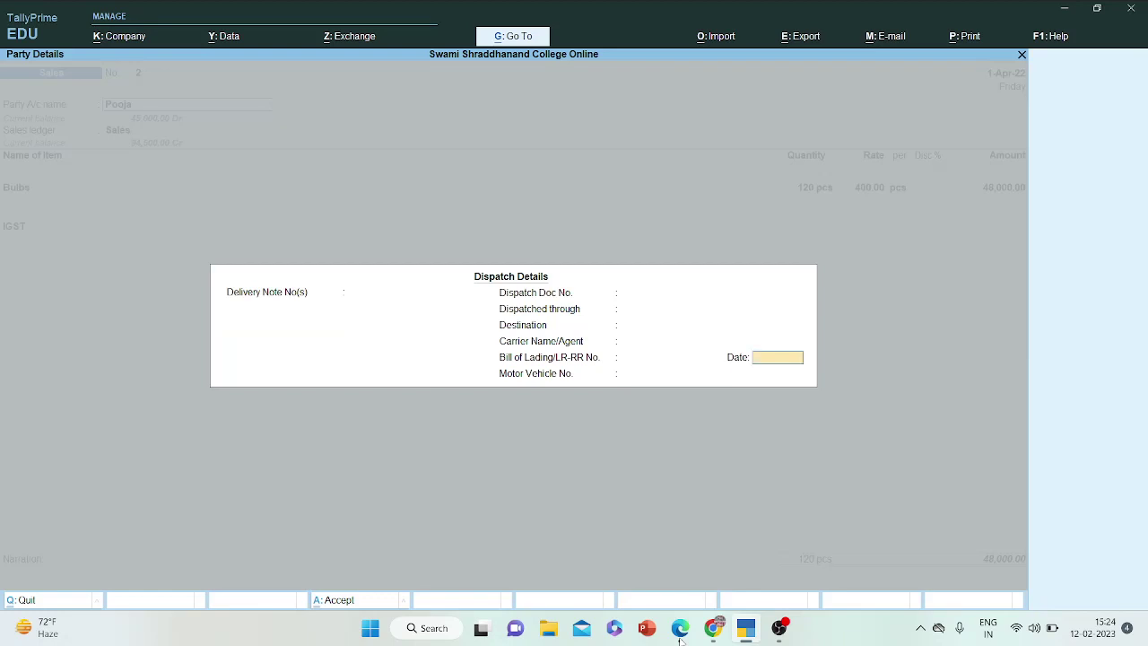
{"action": "key", "text": "BackSpace"}
{"action": "key", "text": "BackSpace"}
{"action": "key", "text": "BackSpace"}
{"action": "key", "text": "BackSpace"}
{"action": "key", "text": "BackSpace"}
{"action": "key", "text": "BackSpace"}
{"action": "key", "text": "BackSpace"}
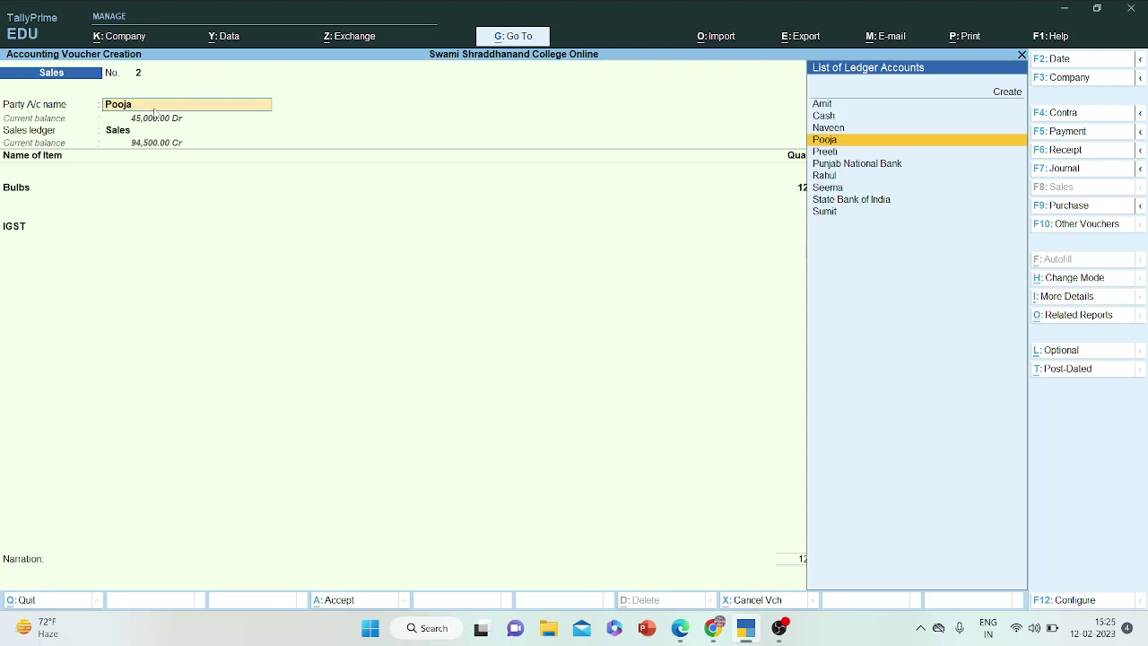
- Open the customer's ledger from the voucher and review its group, state, registration type and GSTIN
{"action": "key", "text": "ctrl+Return"}
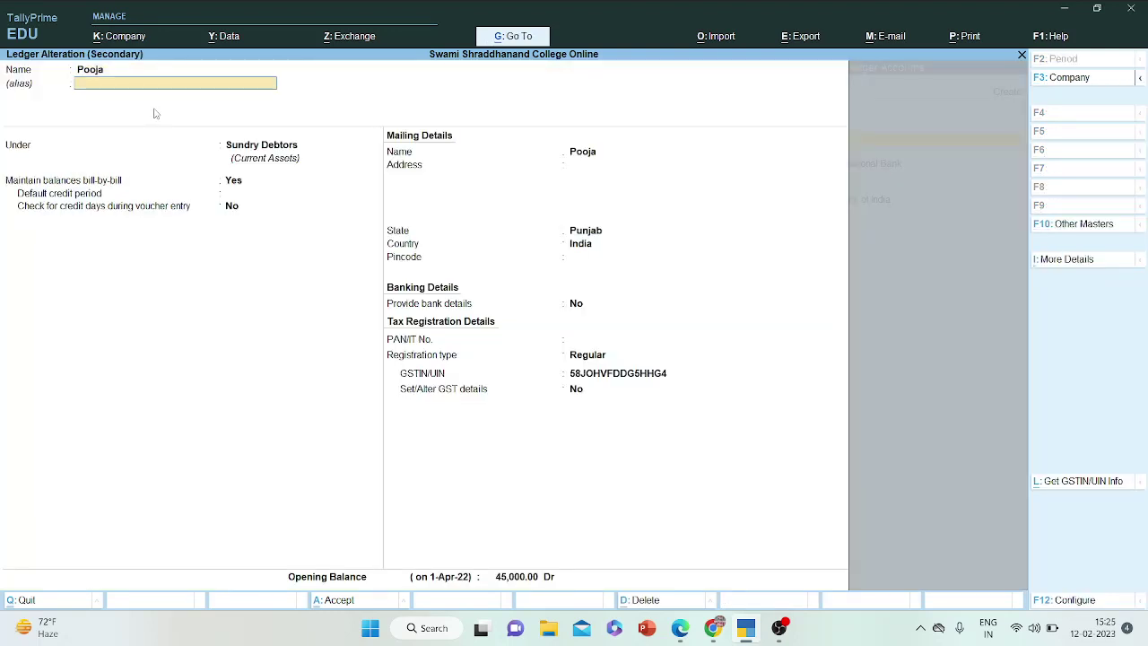
{"action": "key", "text": "Return"}
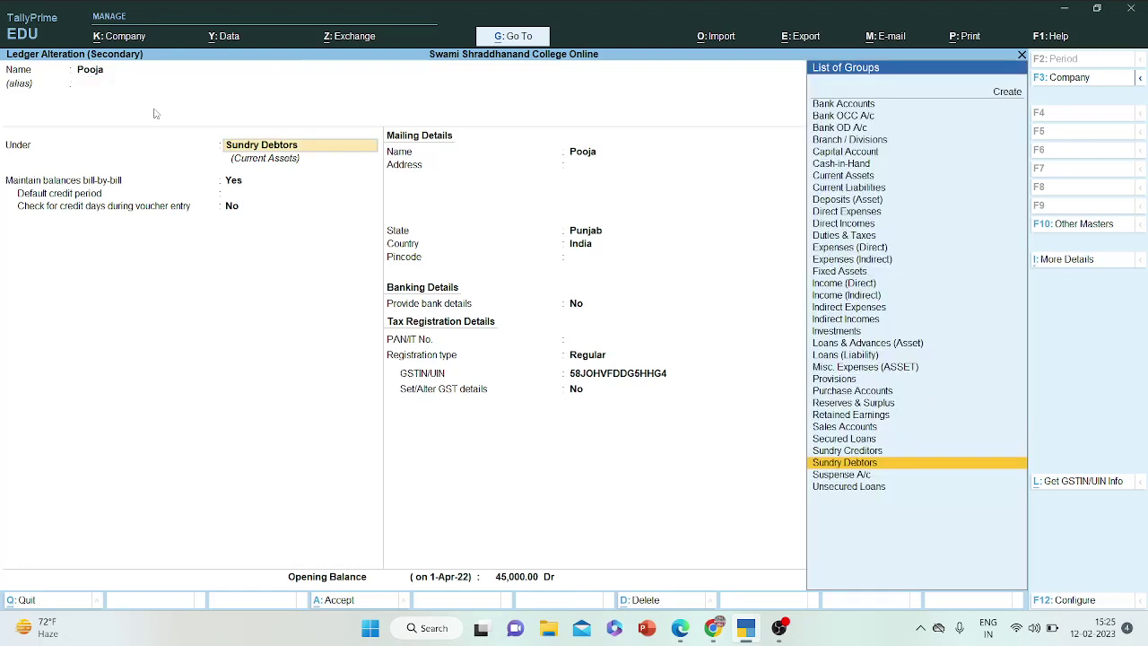
{"action": "key", "text": "Return"}
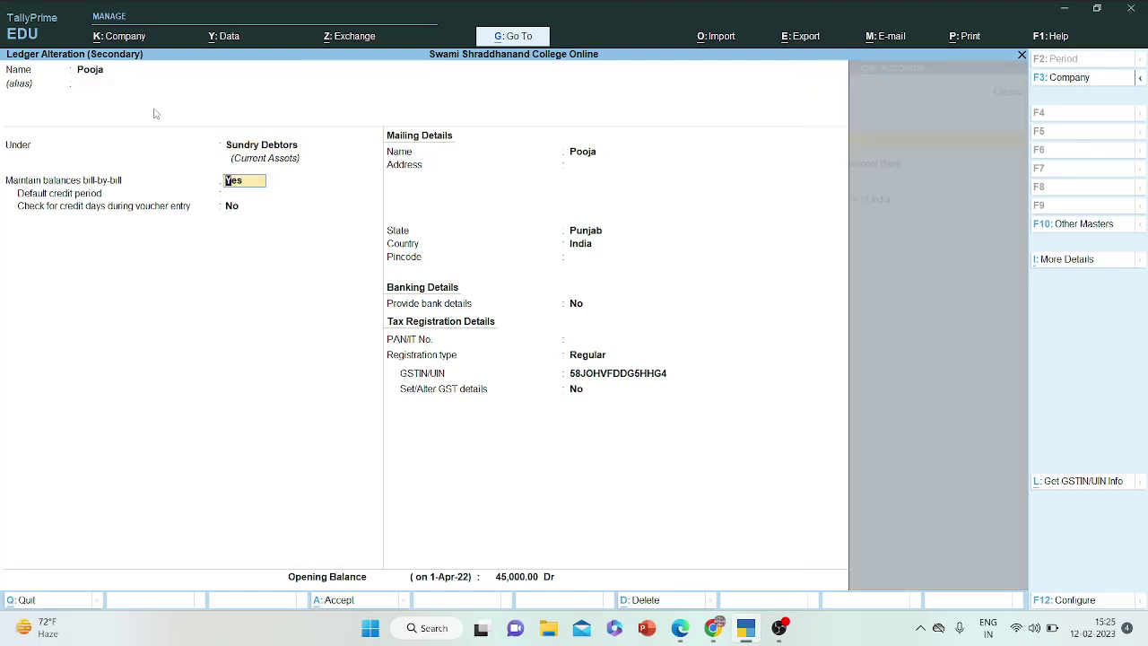
{"action": "key", "text": "Return"}
{"action": "key", "text": "Return"}
{"action": "key", "text": "Return"}
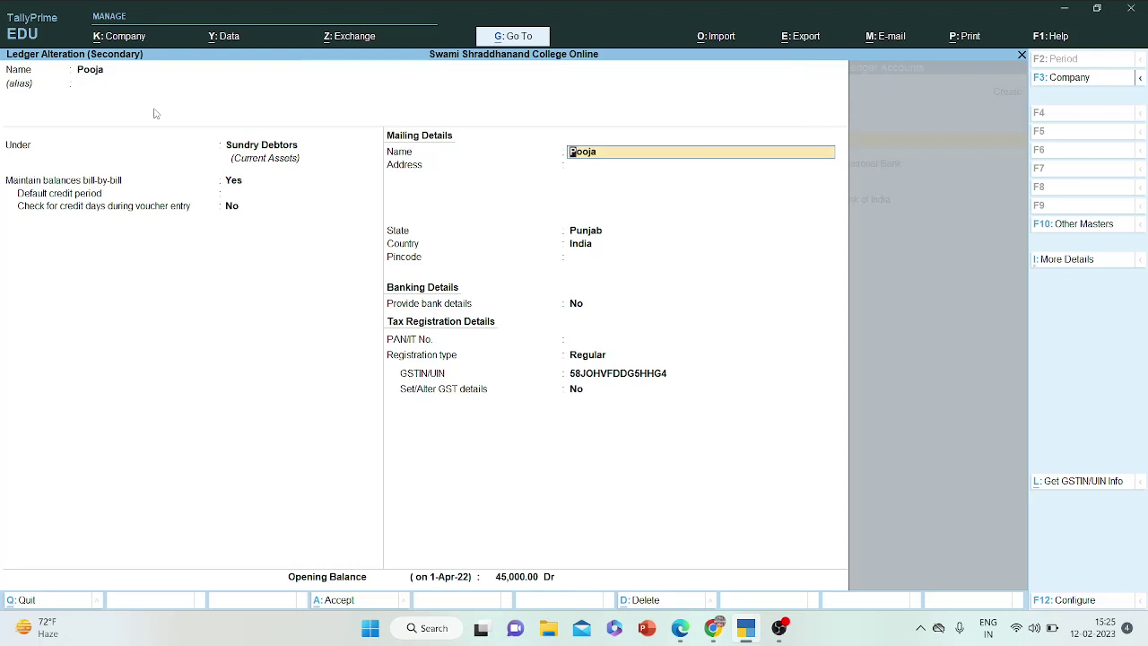
{"action": "key", "text": "Return"}
{"action": "key", "text": "Return"}
{"action": "key", "text": "Return"}
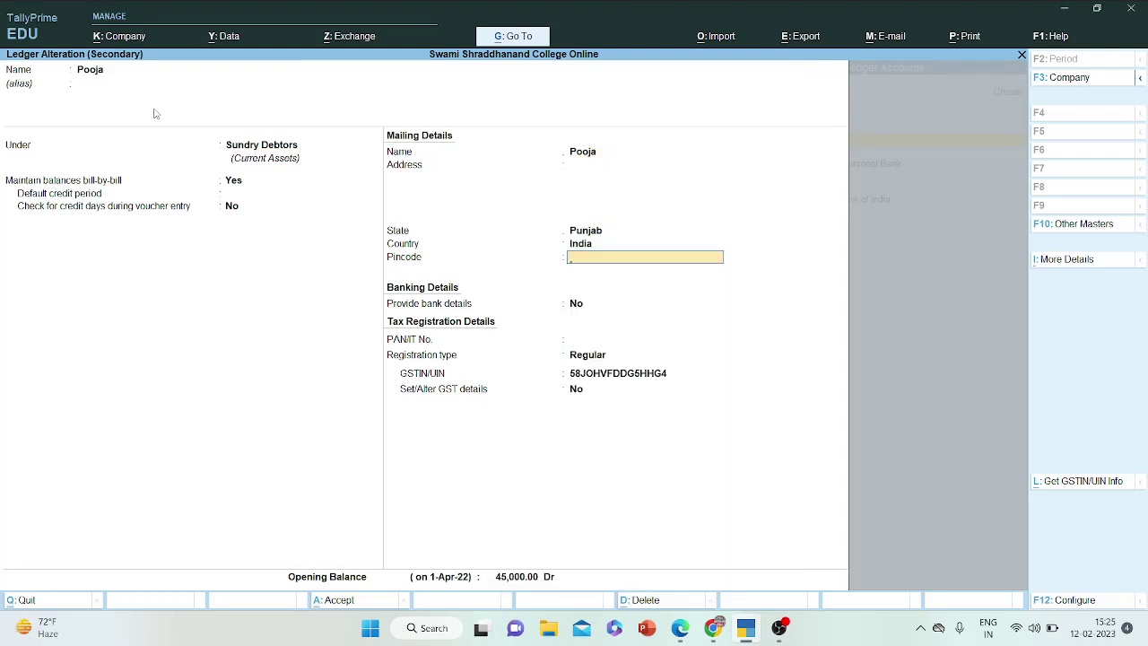
{"action": "key", "text": "Return"}
{"action": "key", "text": "Return"}
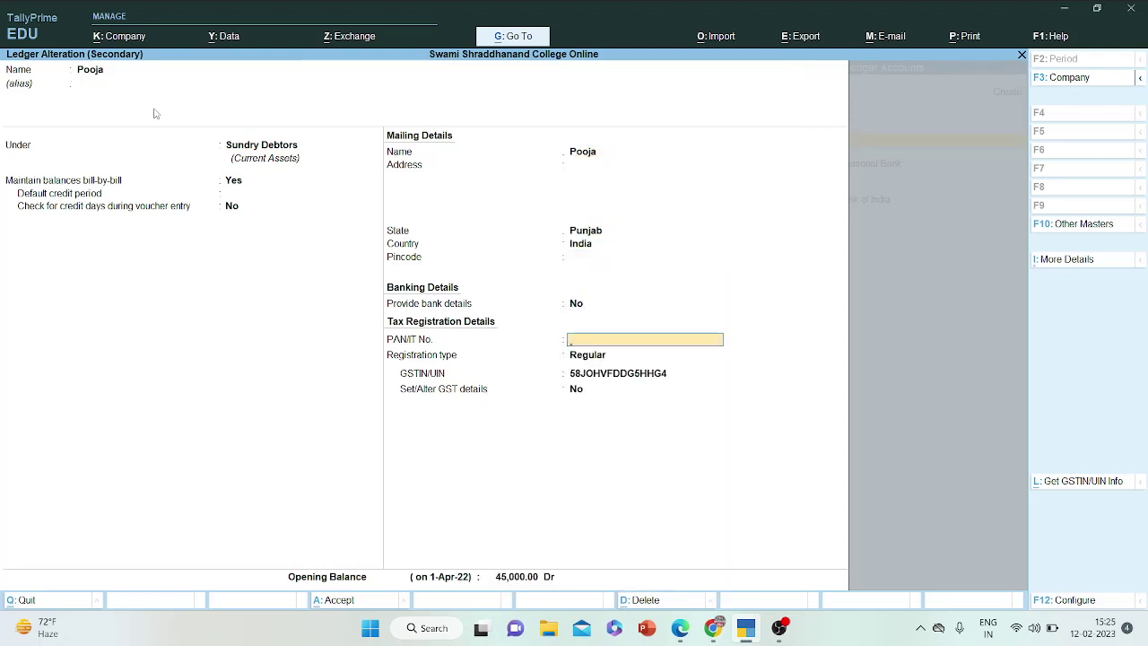
{"action": "key", "text": "Return"}
{"action": "key", "text": "Return"}
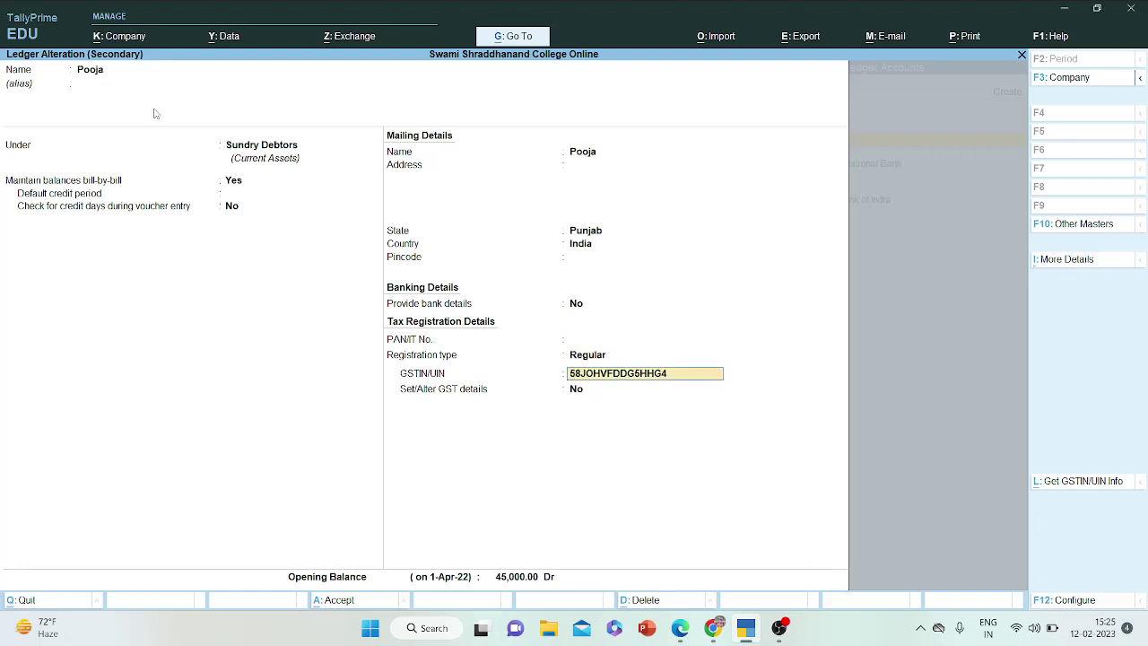
{"action": "key", "text": "Return"}
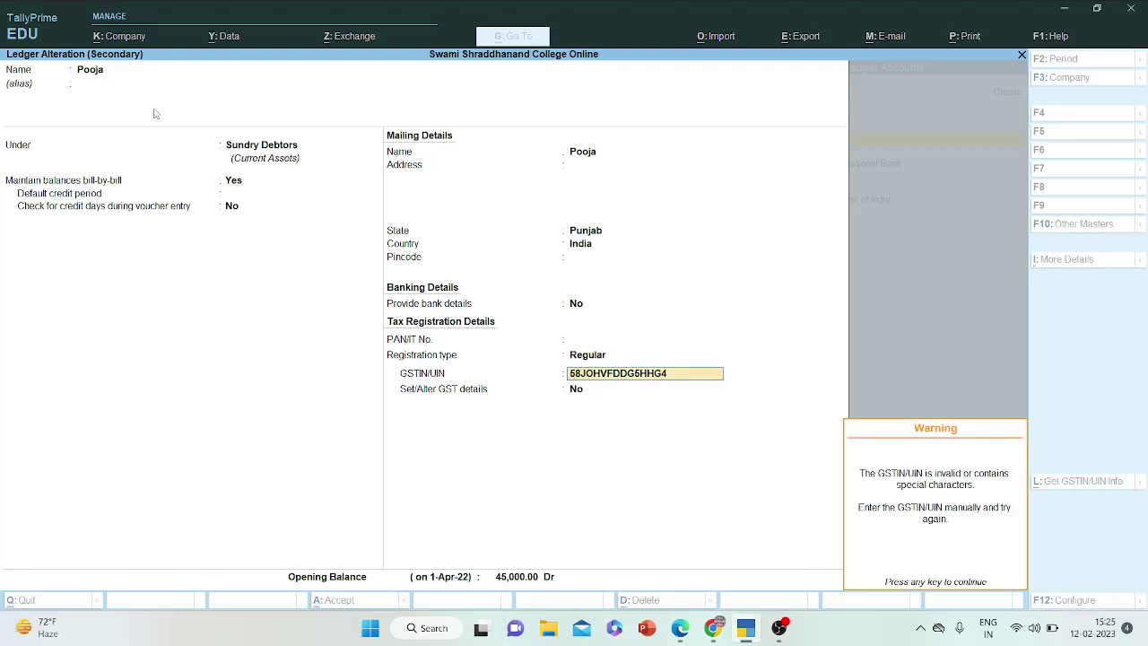
{"action": "key", "text": "Return"}
{"action": "key", "text": "Return"}
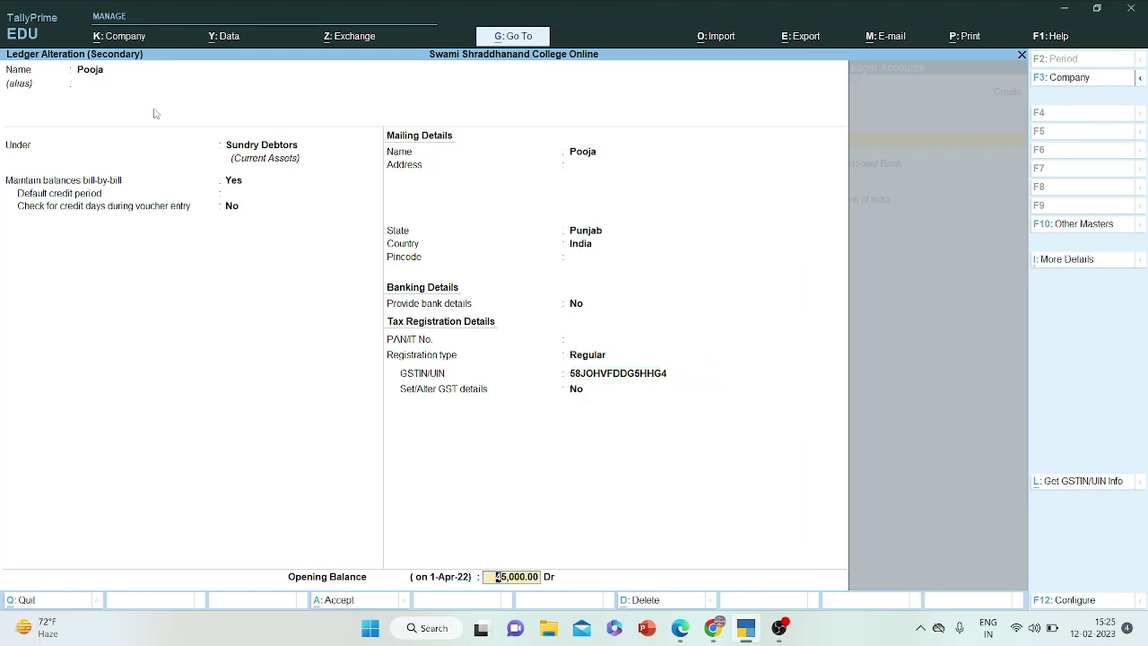
- Check the customer ledger's opening balance and bill-wise breakup, and save the ledger without changes
{"action": "key", "text": "Return"}
{"action": "key", "text": "Return"}
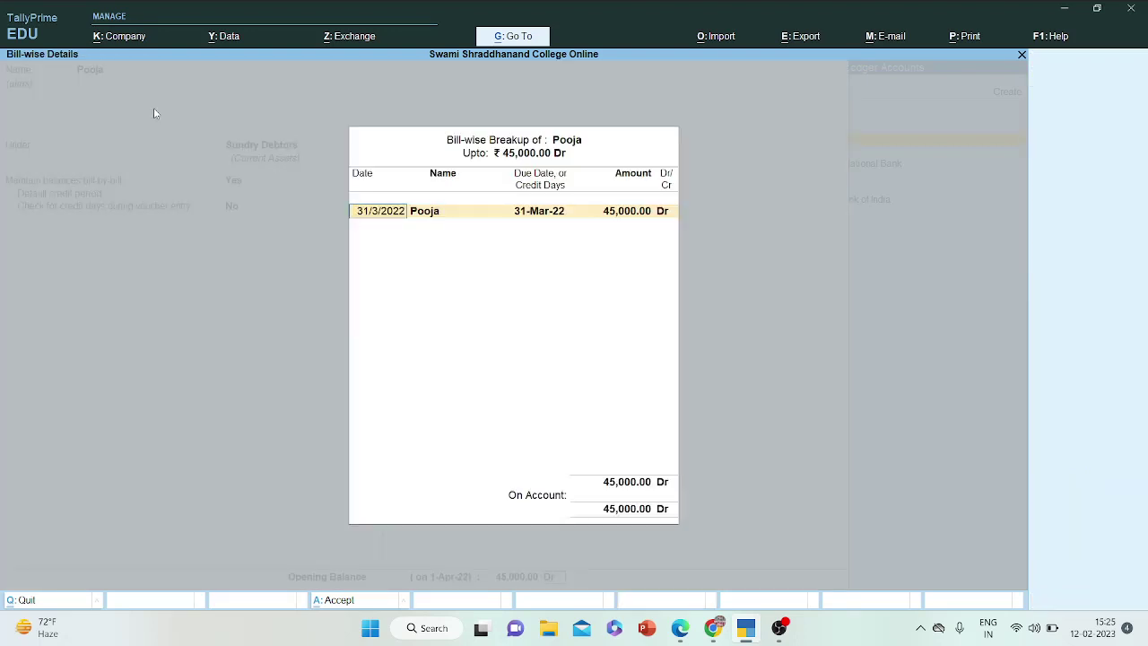
{"action": "key", "text": "Return"}
{"action": "key", "text": "Return"}
{"action": "key", "text": "Return"}
{"action": "key", "text": "Return"}
{"action": "key", "text": "Return"}
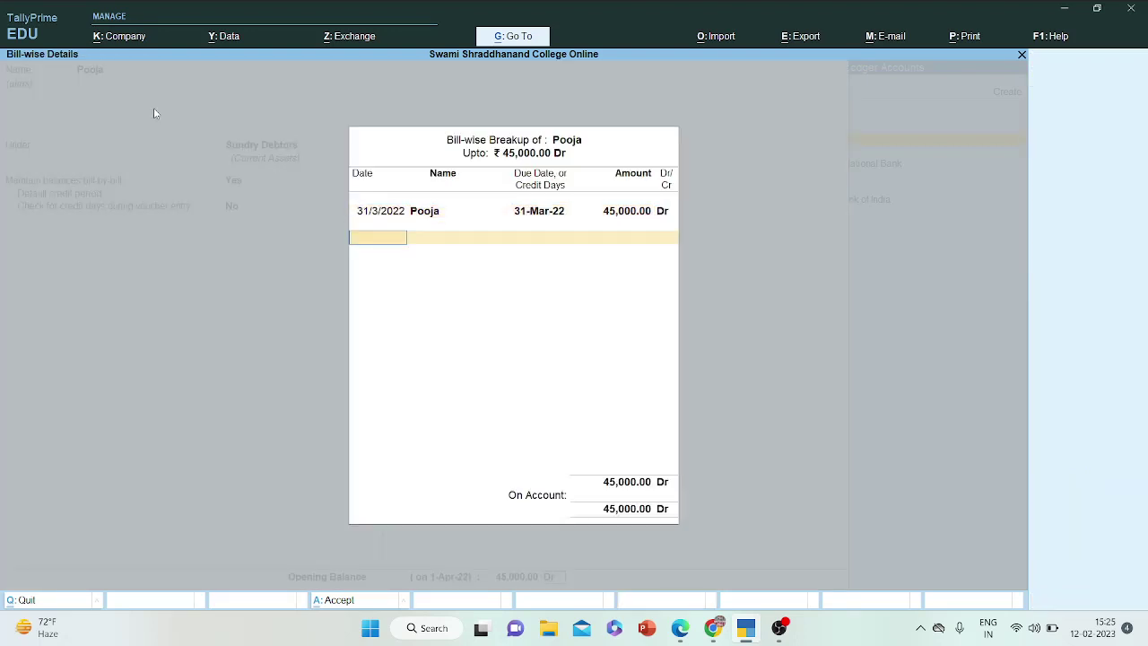
{"action": "key", "text": "Return"}
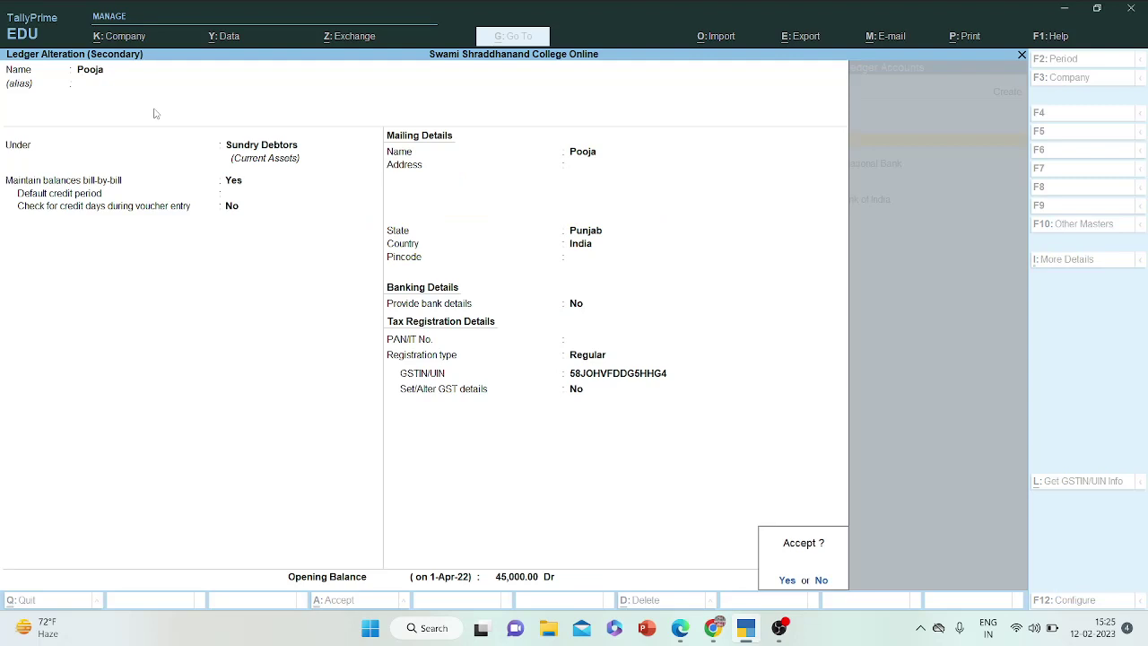
{"action": "key", "text": "Return"}
- Leave the dispatch details blank and accept the customer's party details with Delhi as state and place of supply
{"action": "key", "text": "Return"}
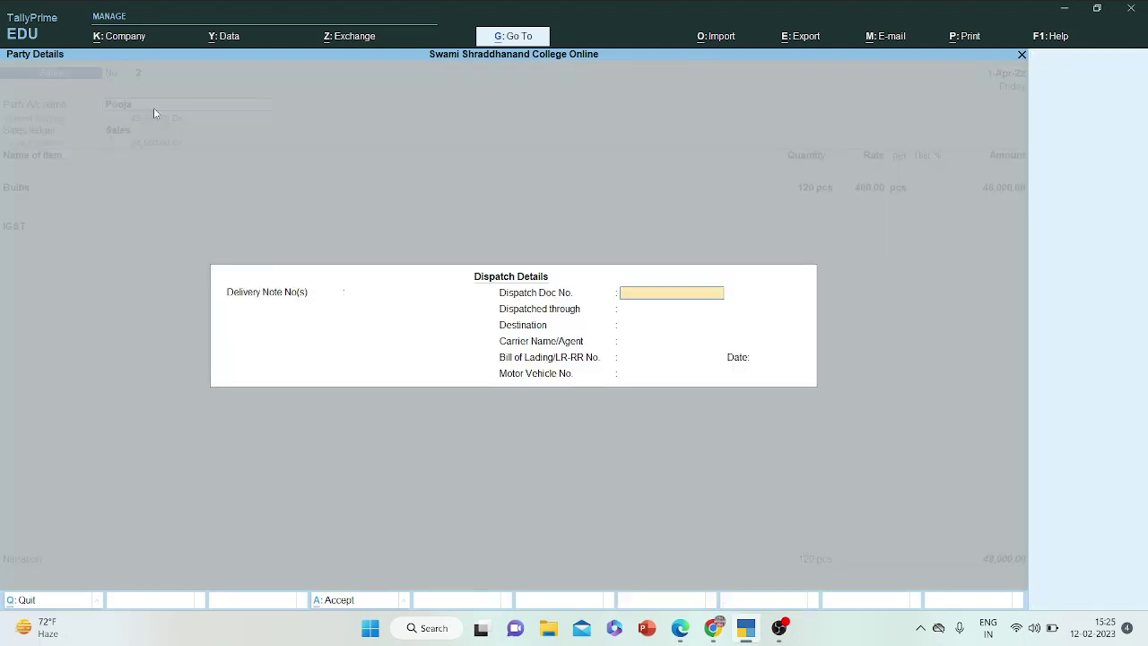
{"action": "key", "text": "Return"}
{"action": "key", "text": "Return"}
{"action": "key", "text": "Return"}
{"action": "key", "text": "Return"}
{"action": "key", "text": "Return"}
{"action": "key", "text": "Return"}
{"action": "key", "text": "Return"}
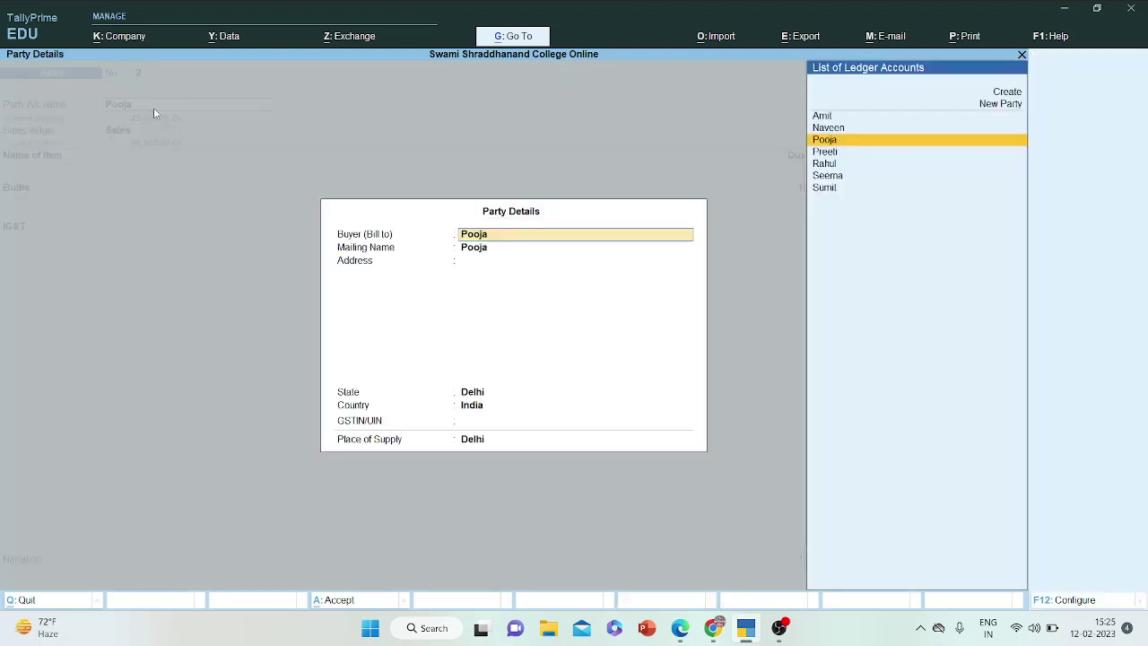
{"action": "key", "text": "Return"}
{"action": "key", "text": "Return"}
{"action": "key", "text": "Return"}
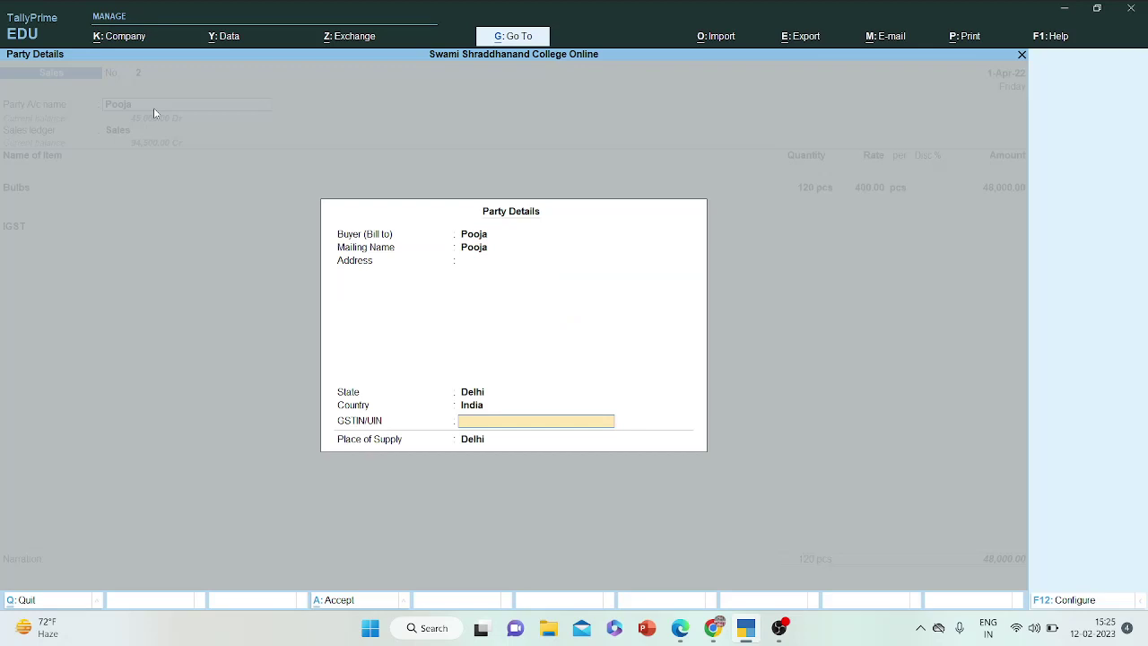
{"action": "key", "text": "Return"}
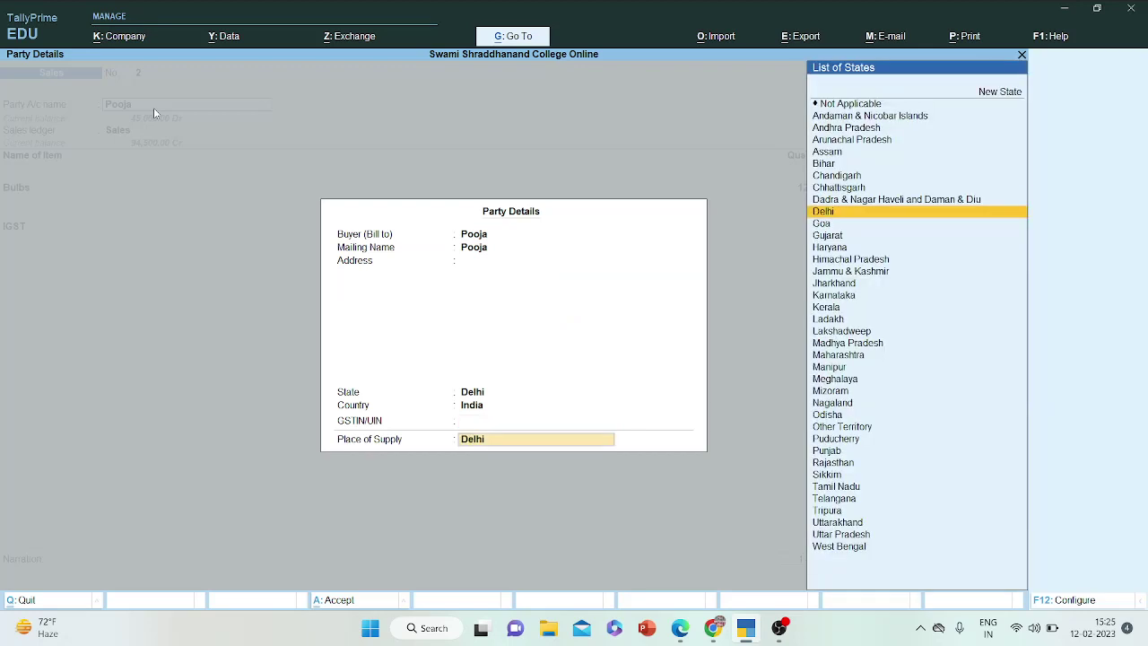
{"action": "key", "text": "Return"}
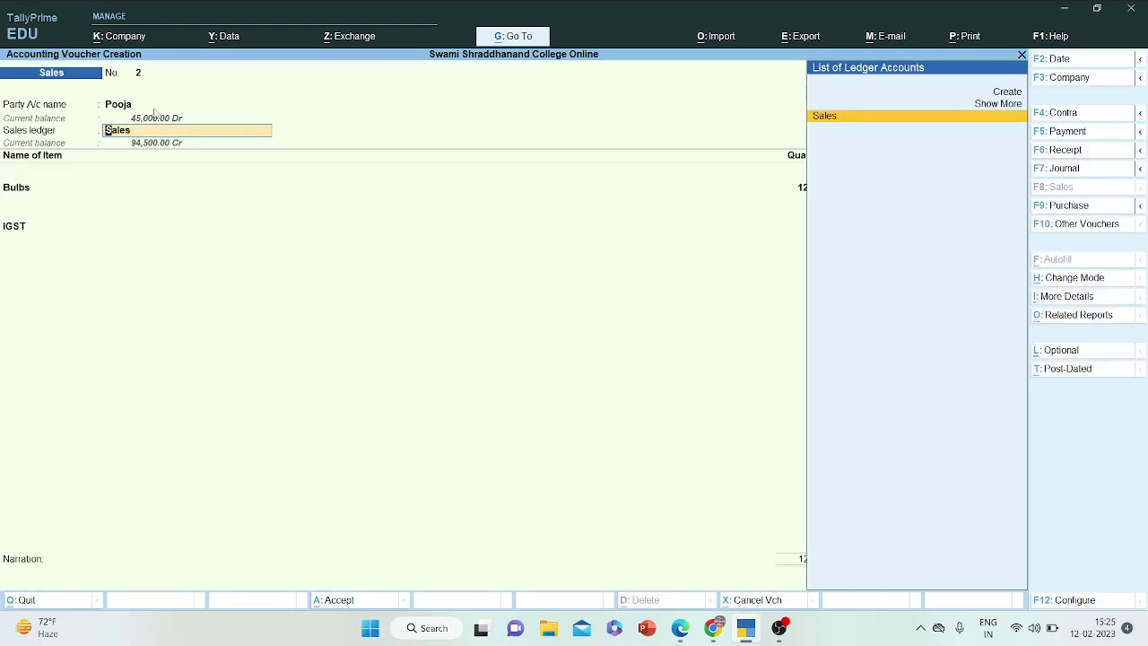
- Recheck the sales ledger, Bulbs and IGST entries, and quit the sales voucher without saving it
{"action": "key", "text": "Return"}
{"action": "key", "text": "Return"}
{"action": "key", "text": "Return"}
{"action": "key", "text": "Return"}
{"action": "key", "text": "Return"}
{"action": "key", "text": "Return"}
{"action": "key", "text": "Return"}
{"action": "key", "text": "Return"}
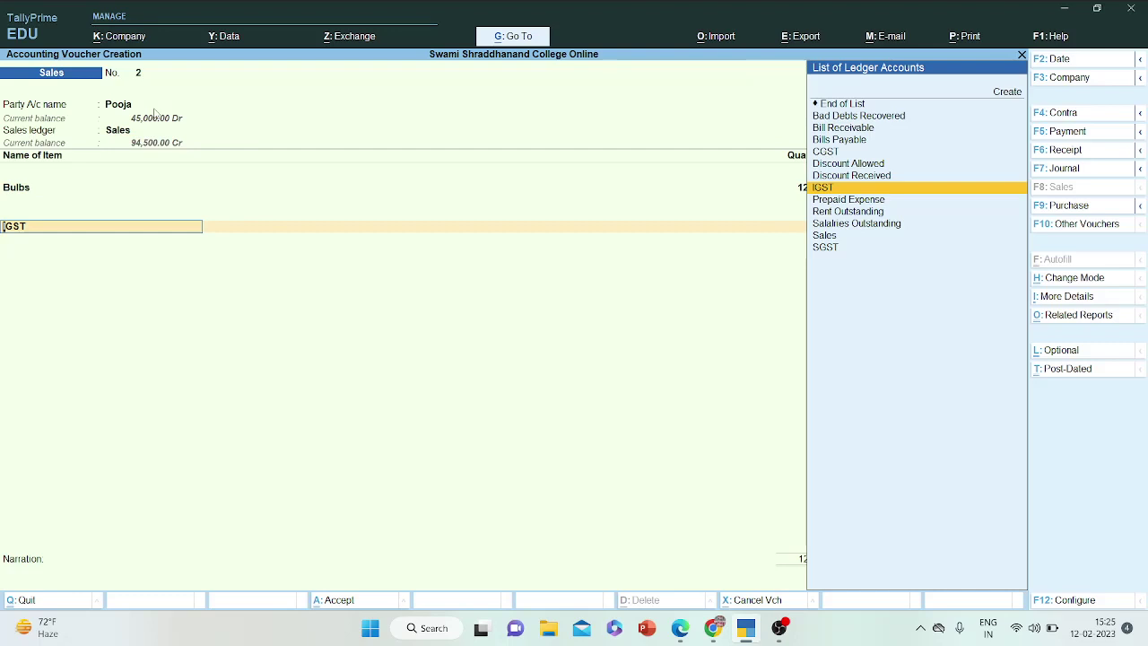
{"action": "key", "text": "Return"}
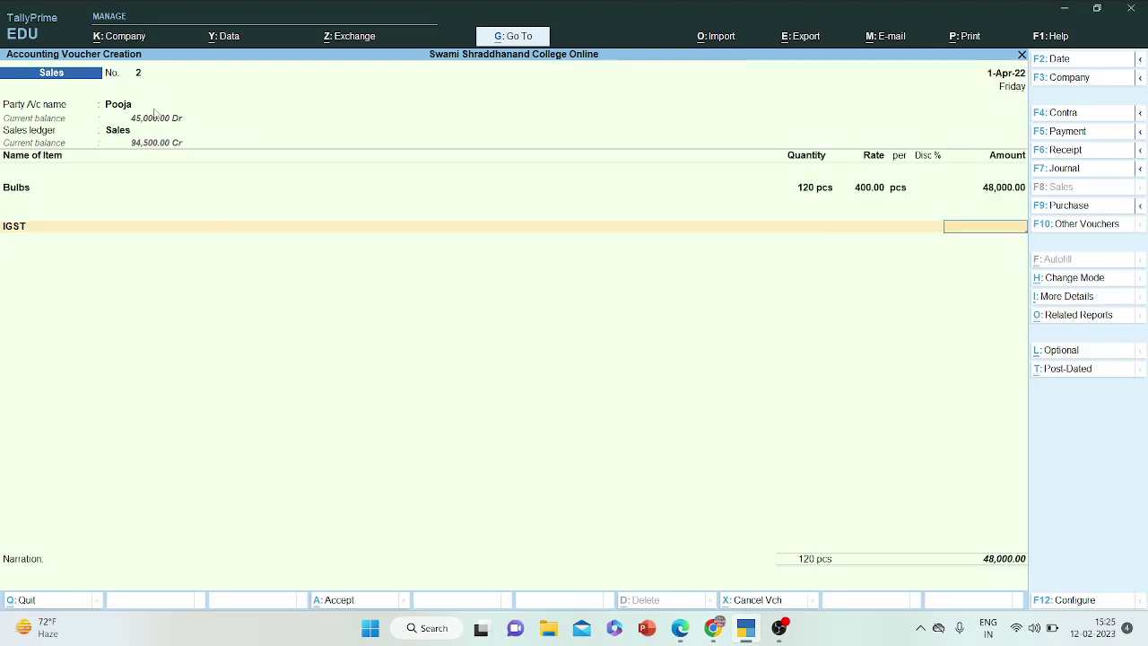
{"action": "key", "text": "Escape"}
{"action": "key", "text": "y"}
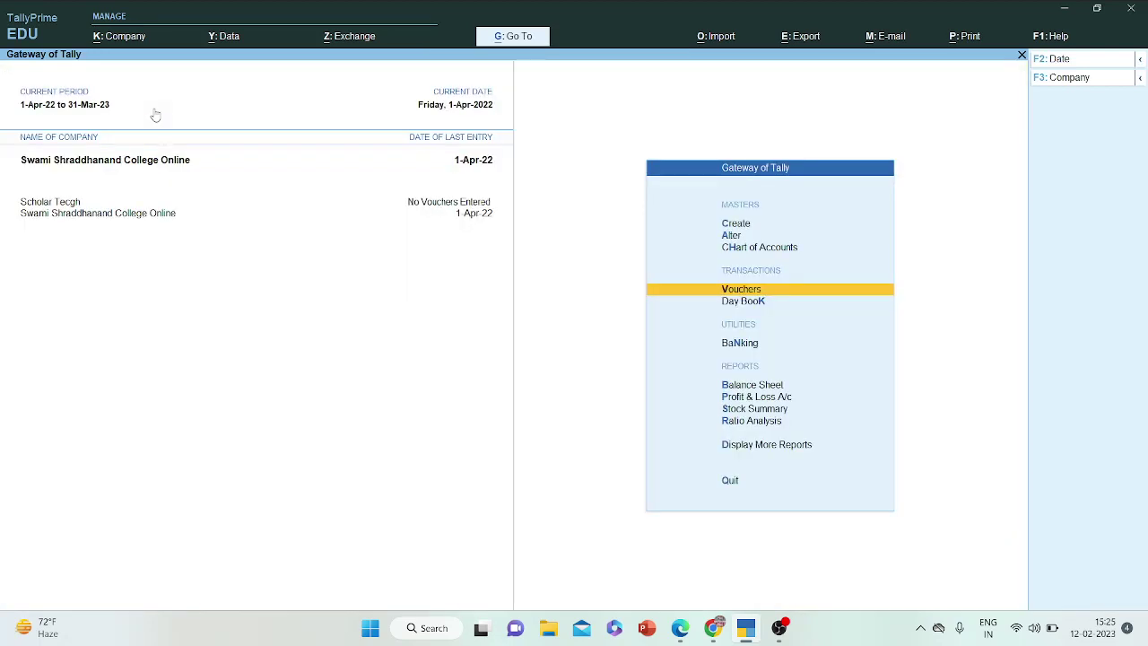
- Open the IGST ledger for alteration to check it, and close it without changes
{"action": "key", "text": "Up"}
{"action": "key", "text": "Up"}
{"action": "key", "text": "Return"}
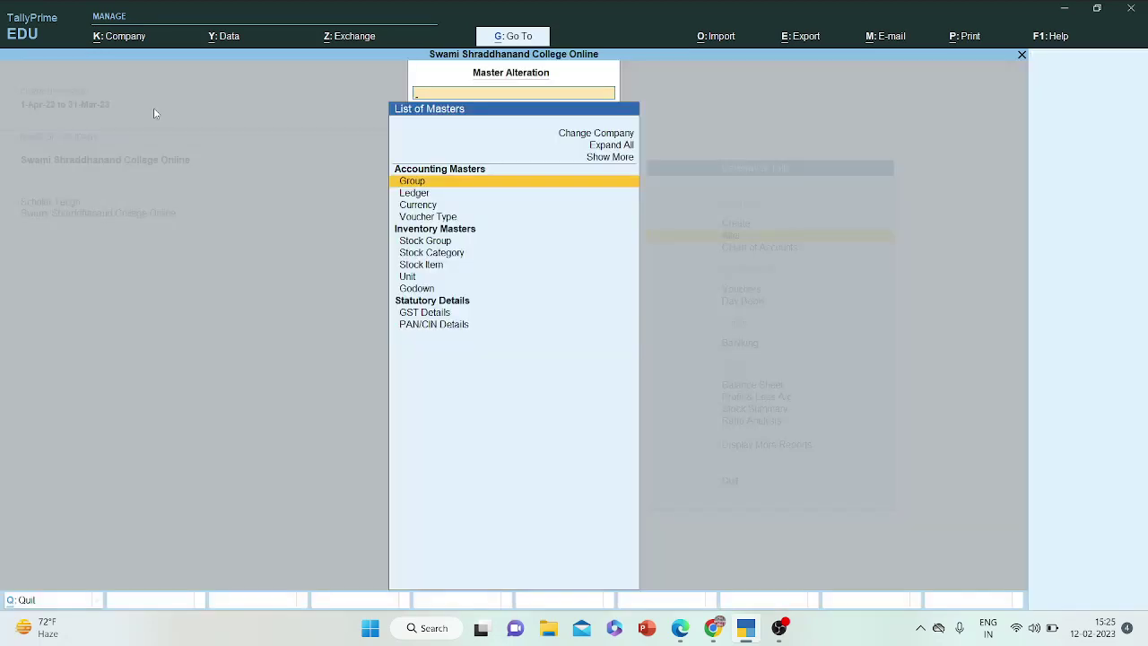
{"action": "key", "text": "Down"}
{"action": "key", "text": "Return"}
{"action": "type", "text": "ig"}
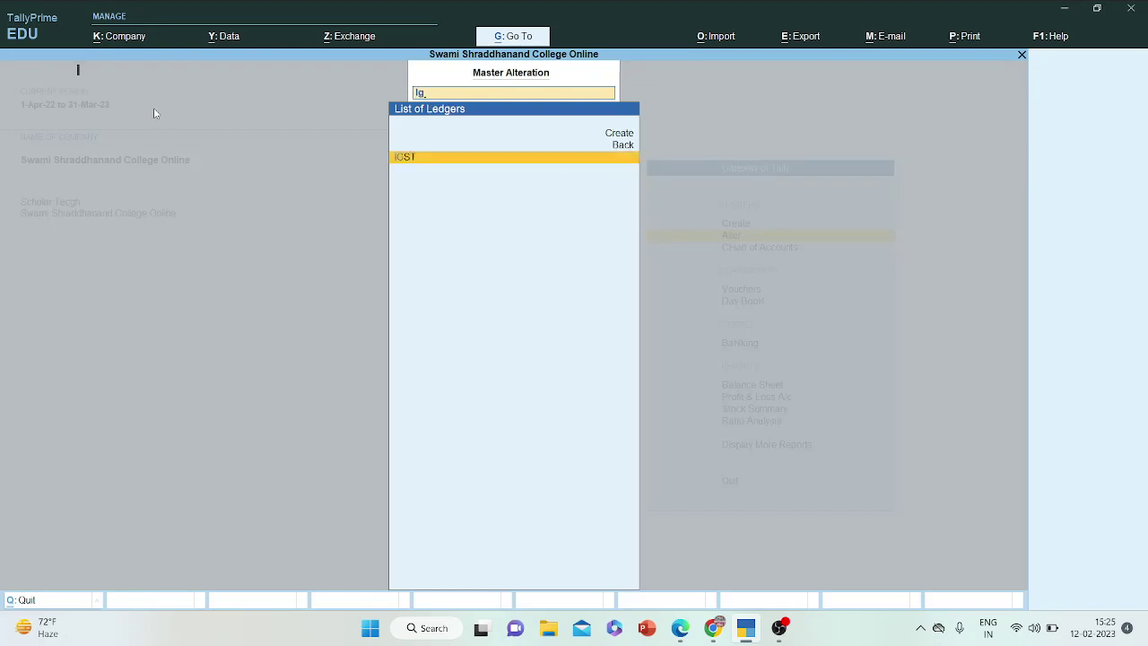
{"action": "key", "text": "Return"}
{"action": "key", "text": "Escape"}
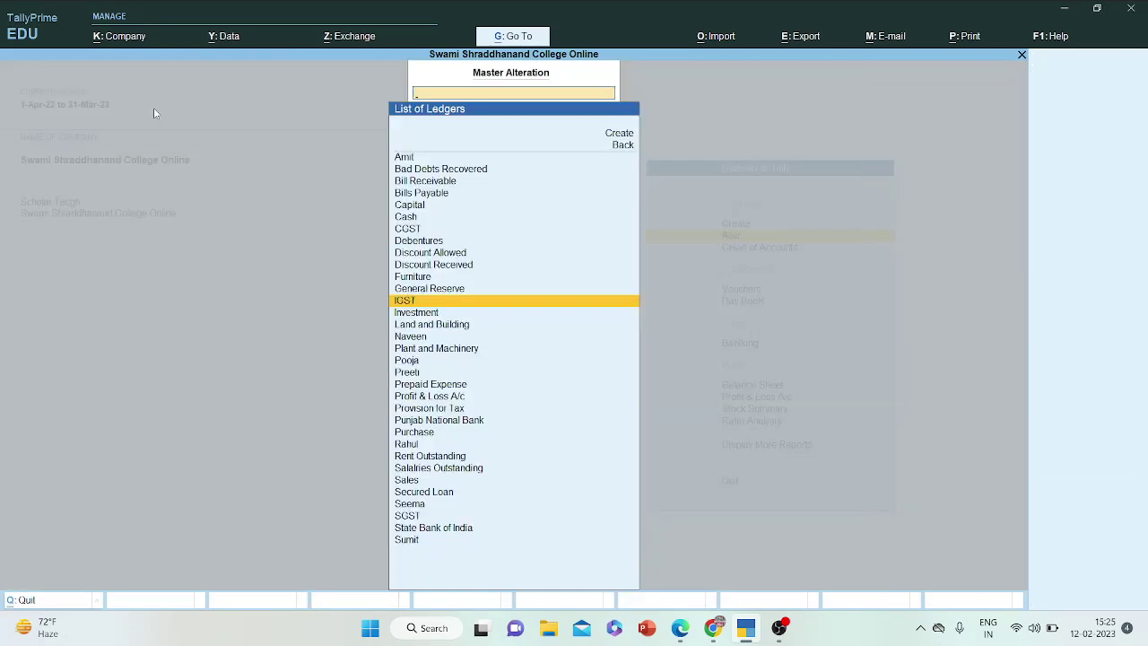
{"action": "key", "text": "Escape"}
{"action": "key", "text": "Escape"}
- Locate sales voucher 1 in the Day Book, and switch to the PDF exercise in Edge to review its transactions
{"action": "key", "text": "Down"}
{"action": "key", "text": "Down"}
{"action": "key", "text": "Return"}
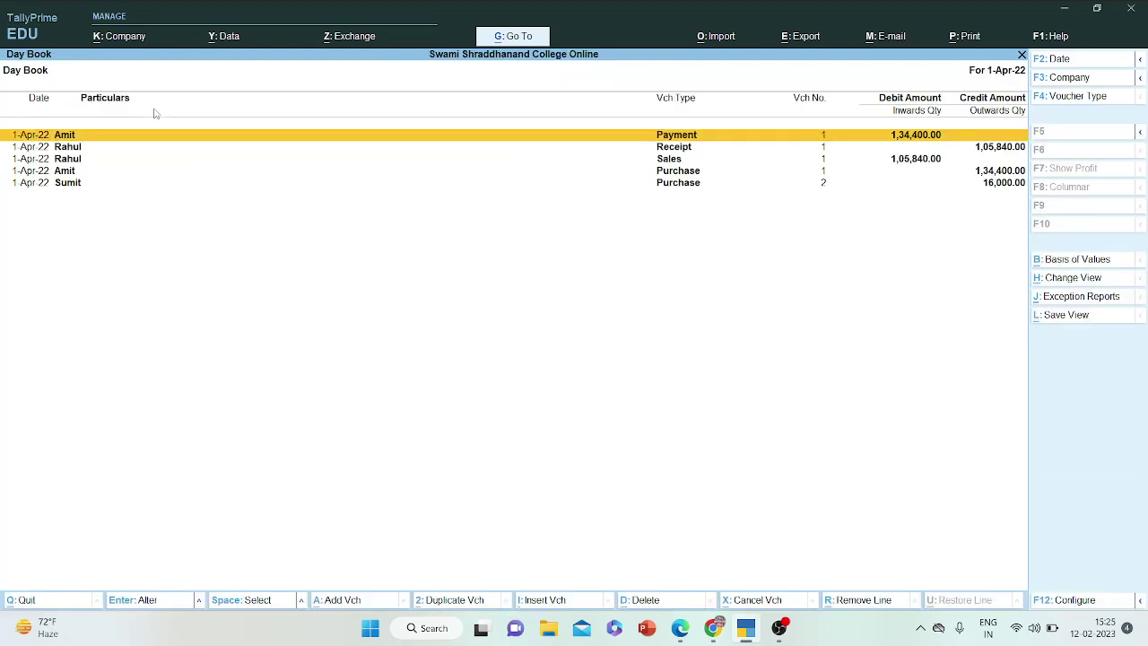
{"action": "key", "text": "Down"}
{"action": "key", "text": "Down"}
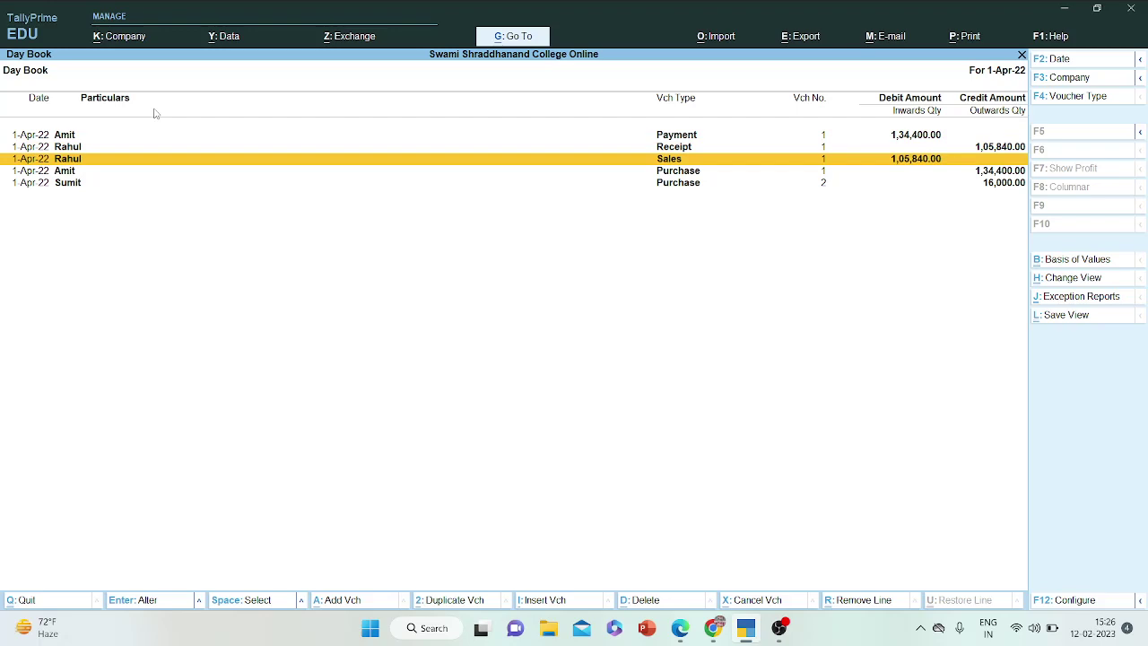
{"action": "left_click", "coordinate": [681, 634]}
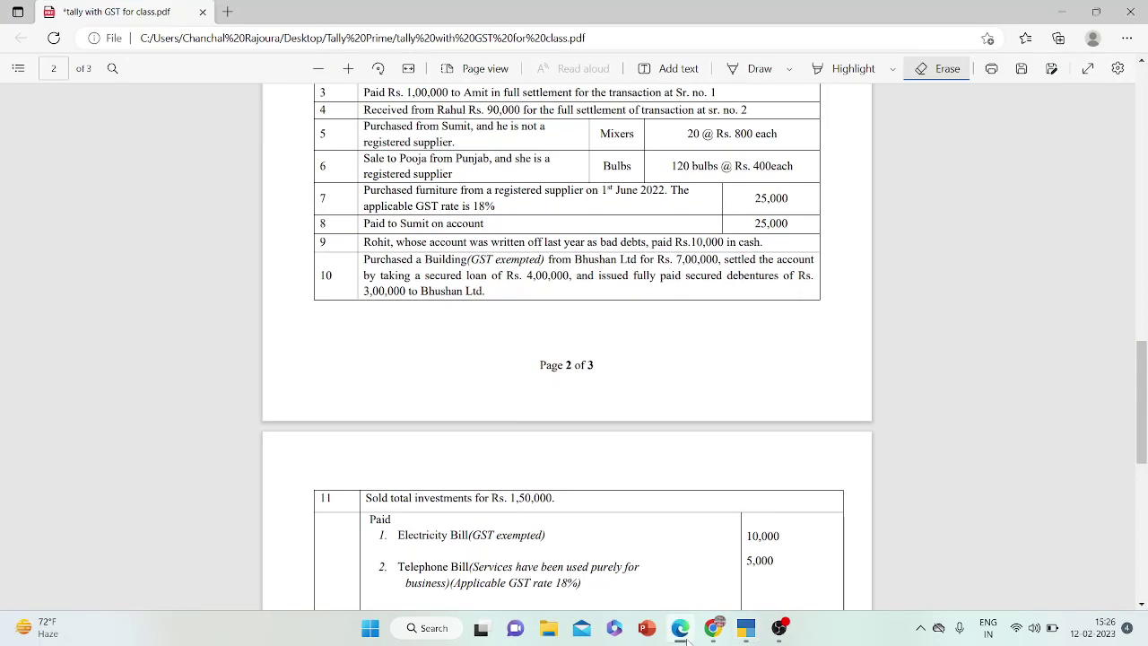
- Switch back to TallyPrime, close the Day Book and start a sales voucher with the registered Punjab customer as the party
{"action": "left_click", "coordinate": [681, 632]}
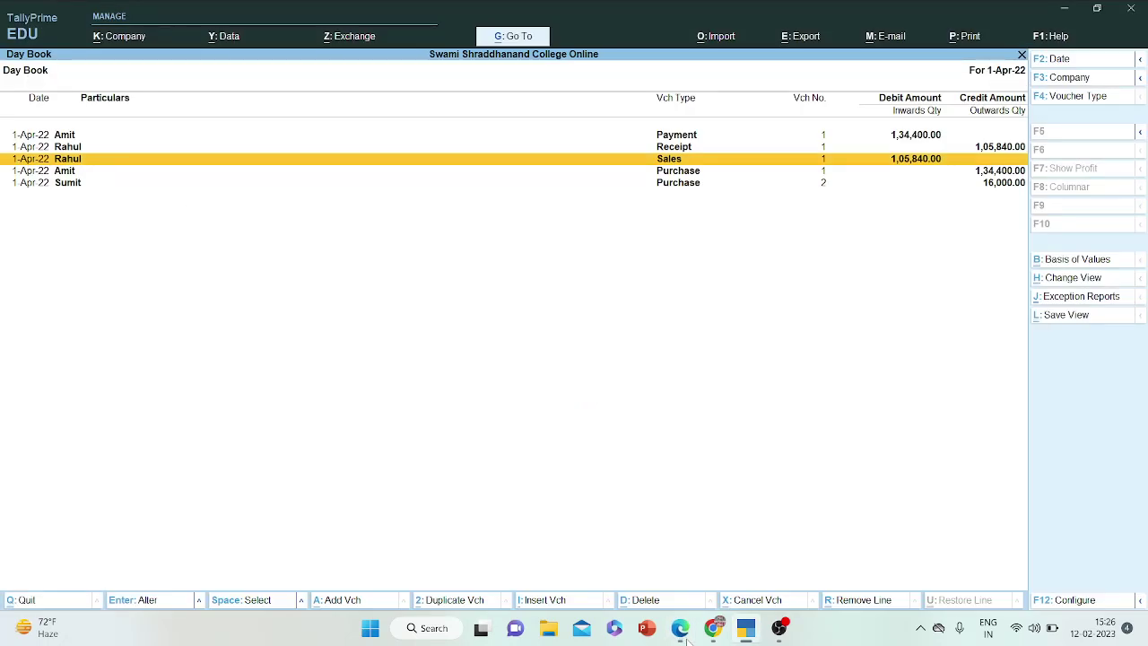
{"action": "key", "text": "Escape"}
{"action": "key", "text": "Down"}
{"action": "key", "text": "Up"}
{"action": "key", "text": "Up"}
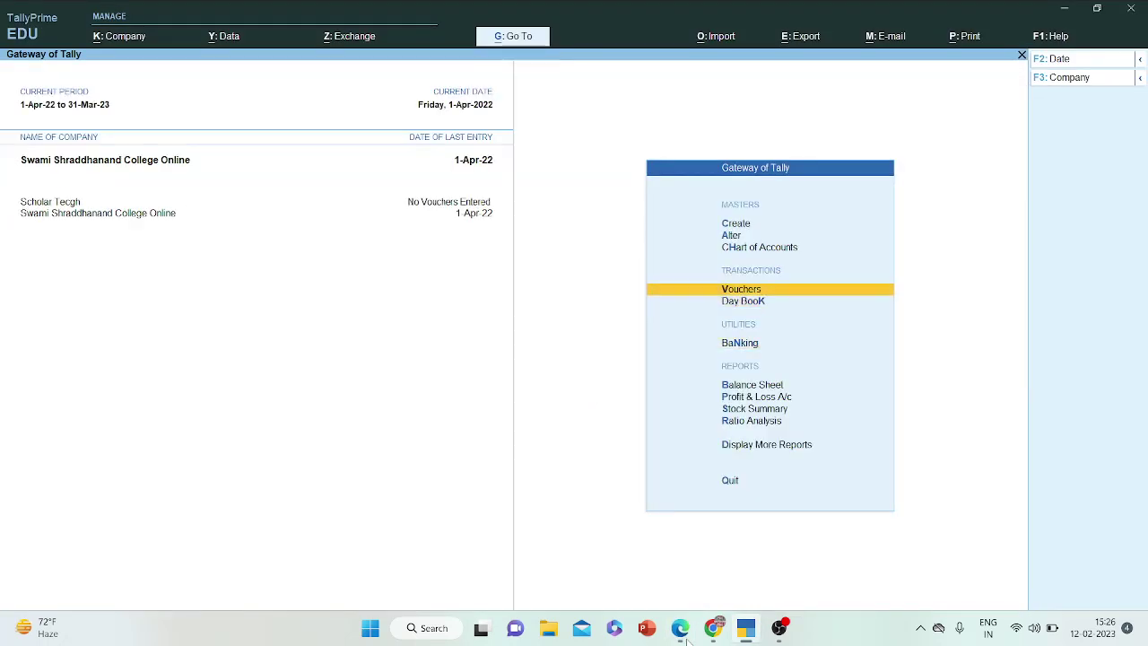
{"action": "key", "text": "Return"}
{"action": "type", "text": "Poo"}
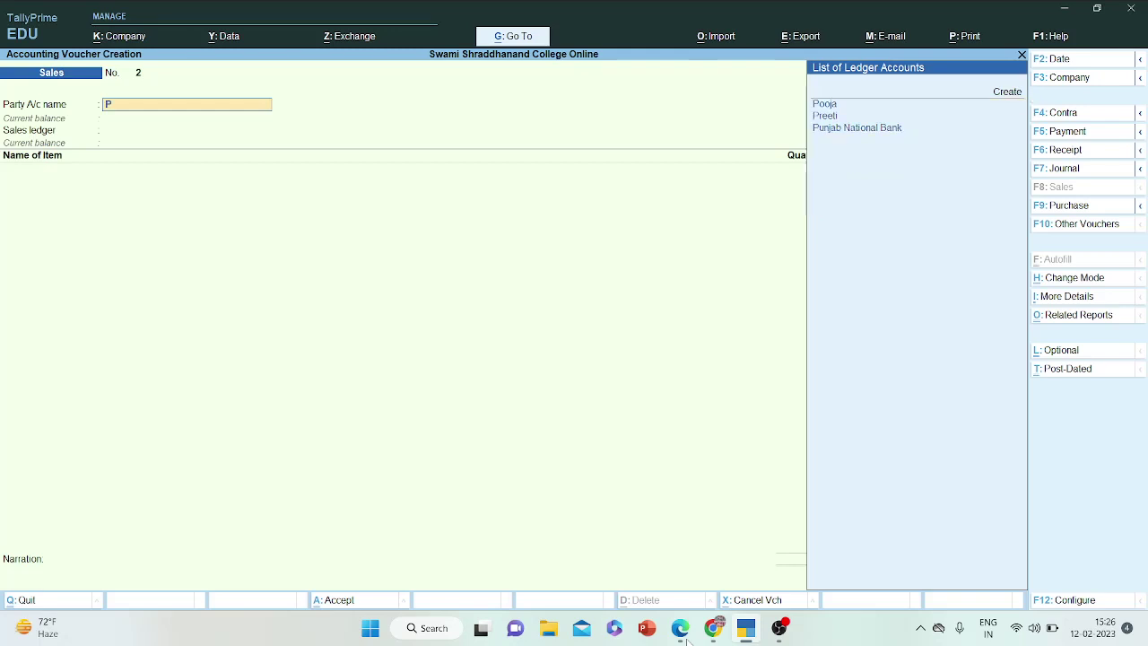
{"action": "key", "text": "Return"}
- Leave all dispatch details of the sales voucher blank
{"action": "key", "text": "Return"}
{"action": "key", "text": "Return"}
{"action": "key", "text": "Return"}
{"action": "key", "text": "Return"}
{"action": "key", "text": "Return"}
{"action": "key", "text": "Return"}
{"action": "key", "text": "Return"}
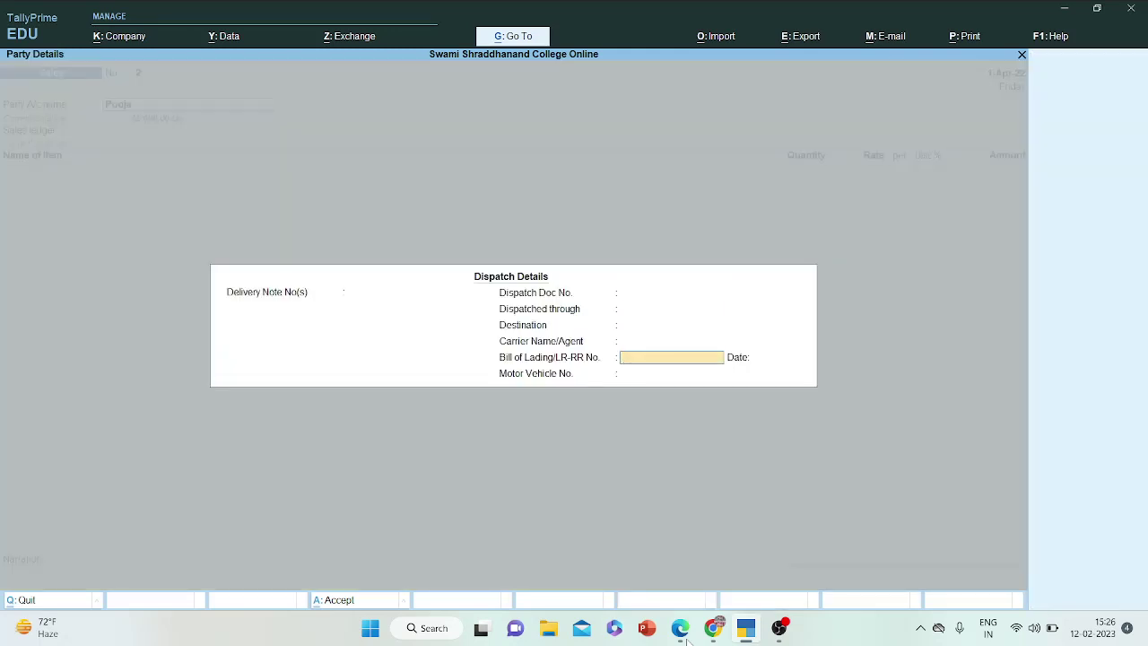
{"action": "key", "text": "Return"}
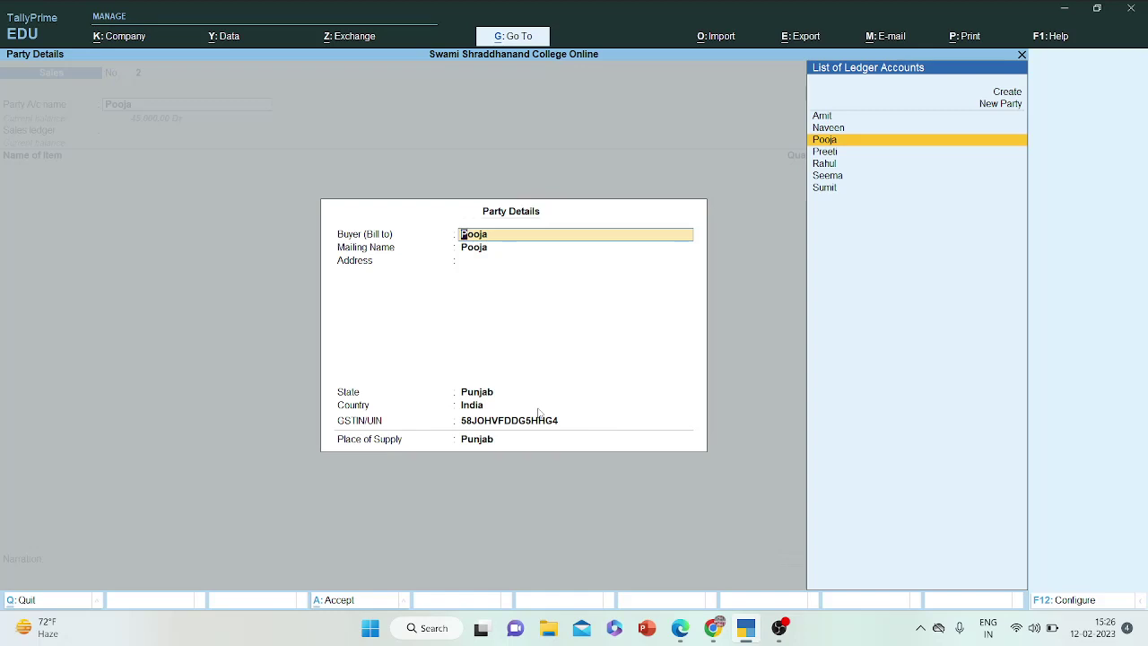
- Accept the buyer's party details with Punjab as both the state and the place of supply
{"action": "key", "text": "Return"}
{"action": "key", "text": "Return"}
{"action": "key", "text": "Return"}
{"action": "key", "text": "Return"}
{"action": "key", "text": "Return"}
{"action": "key", "text": "Return"}
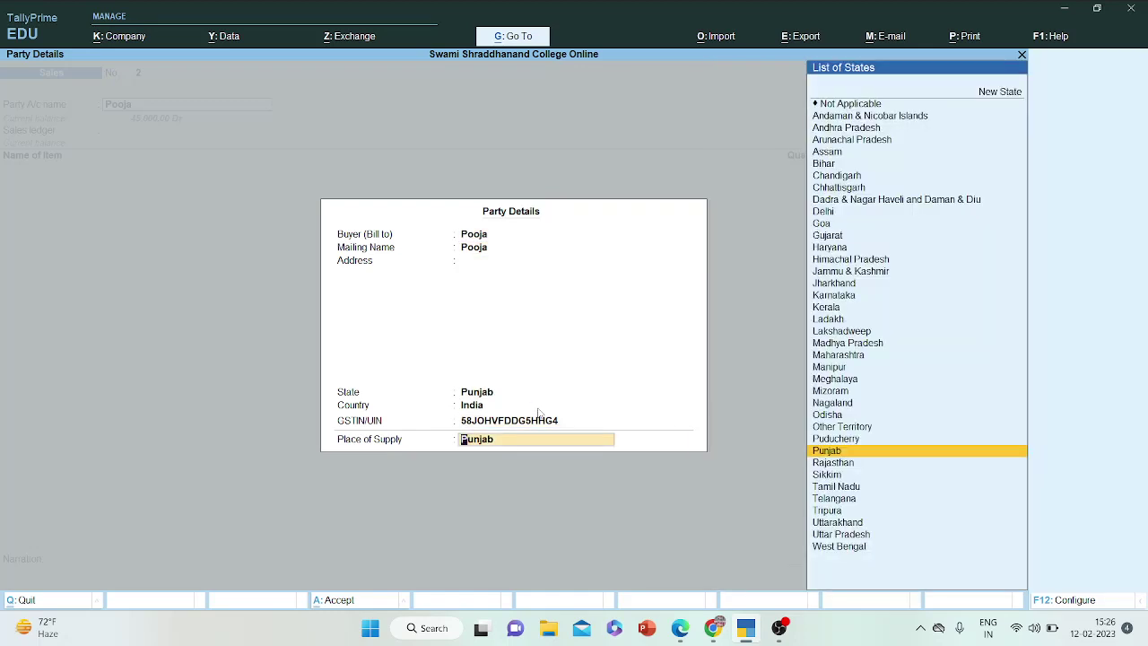
{"action": "key", "text": "Return"}
- Select Sales as the sales ledger, and add the Bulbs item after checking transaction 6 in the PDF exercise in Edge
{"action": "type", "text": "Sa"}
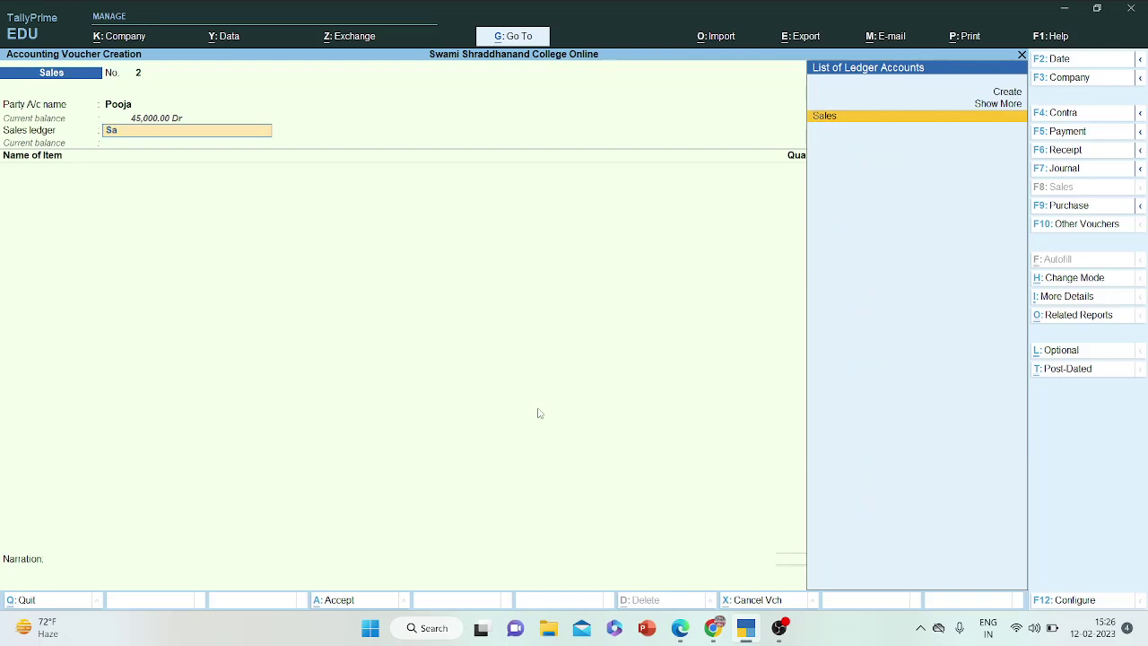
{"action": "key", "text": "Return"}
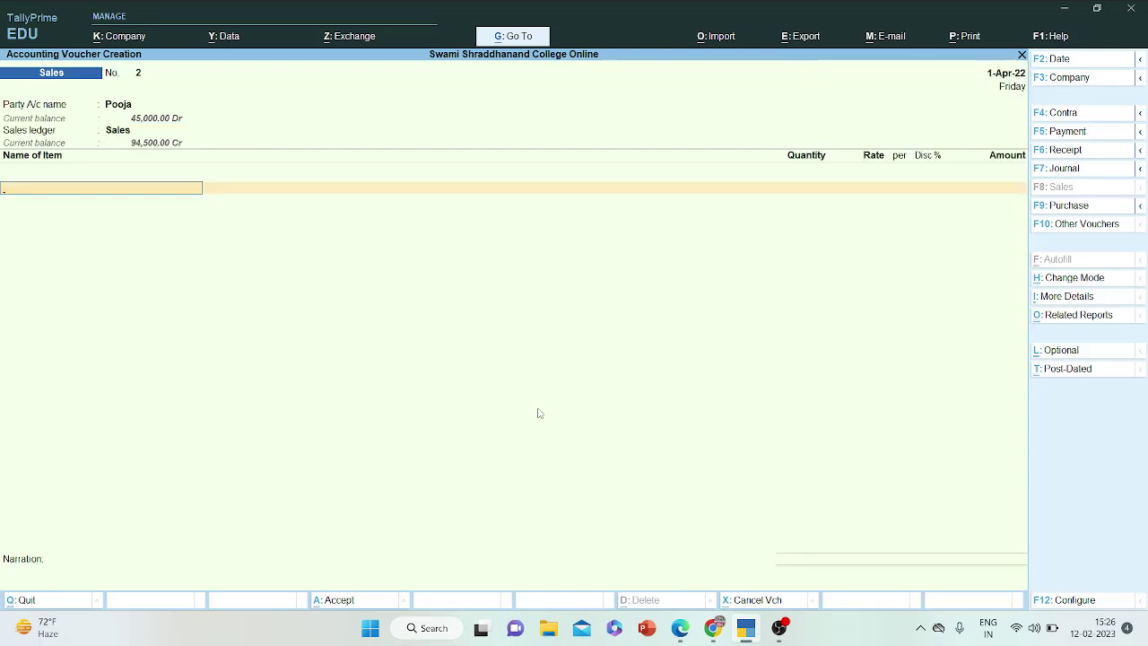
{"action": "left_click", "coordinate": [680, 628]}
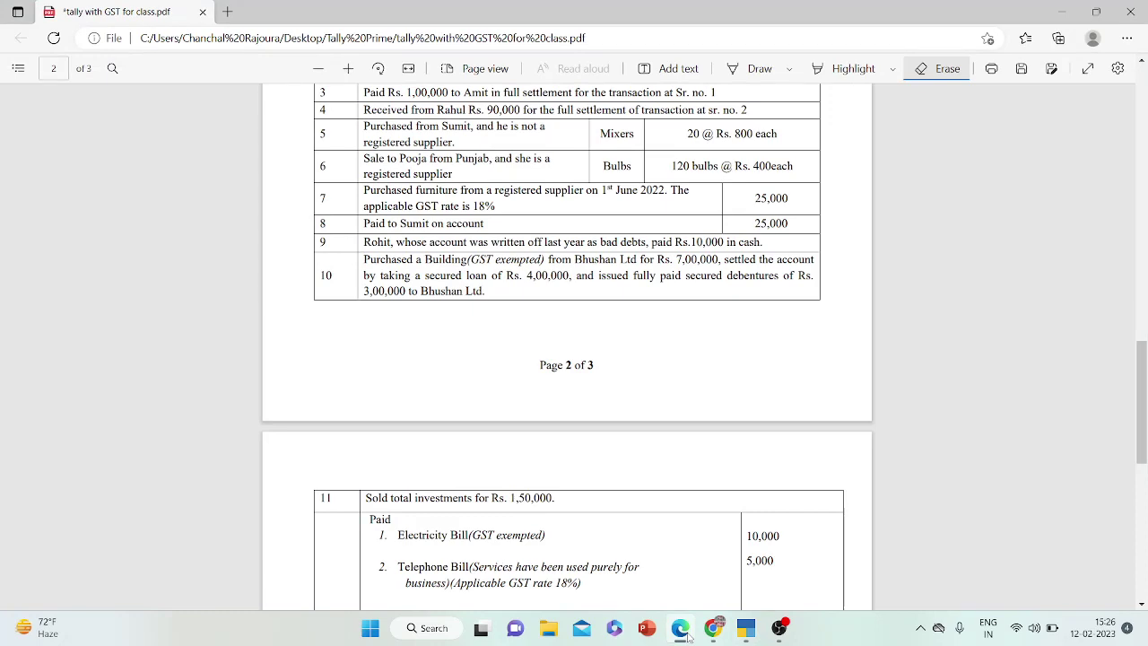
{"action": "left_click", "coordinate": [681, 630]}
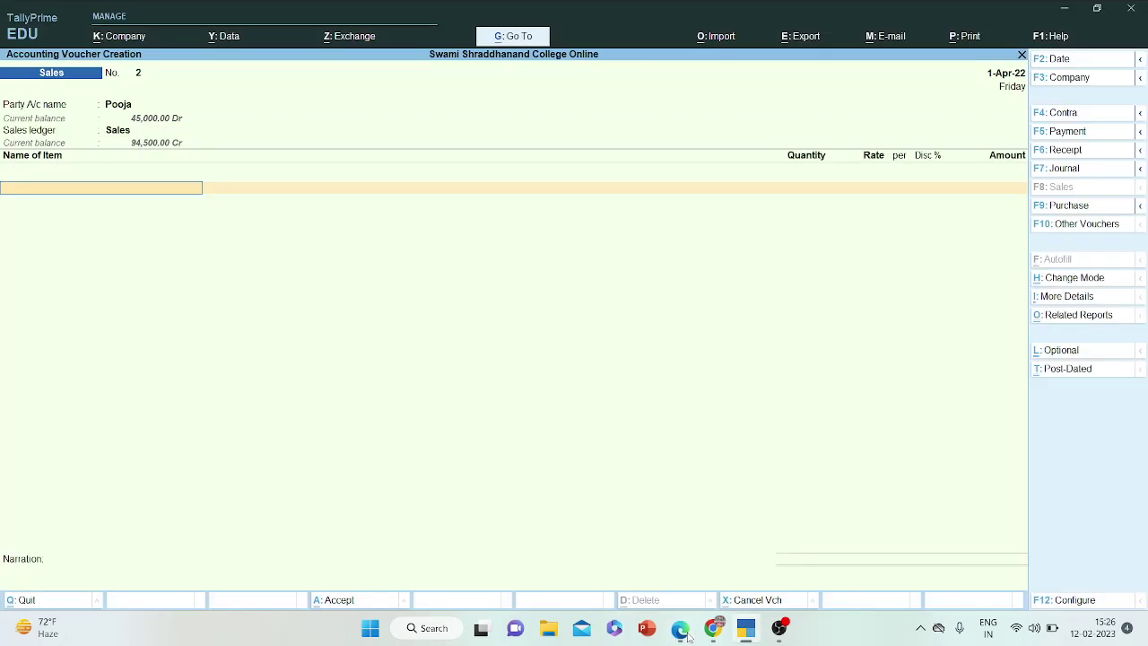
{"action": "type", "text": "Bul"}
{"action": "key", "text": "Return"}
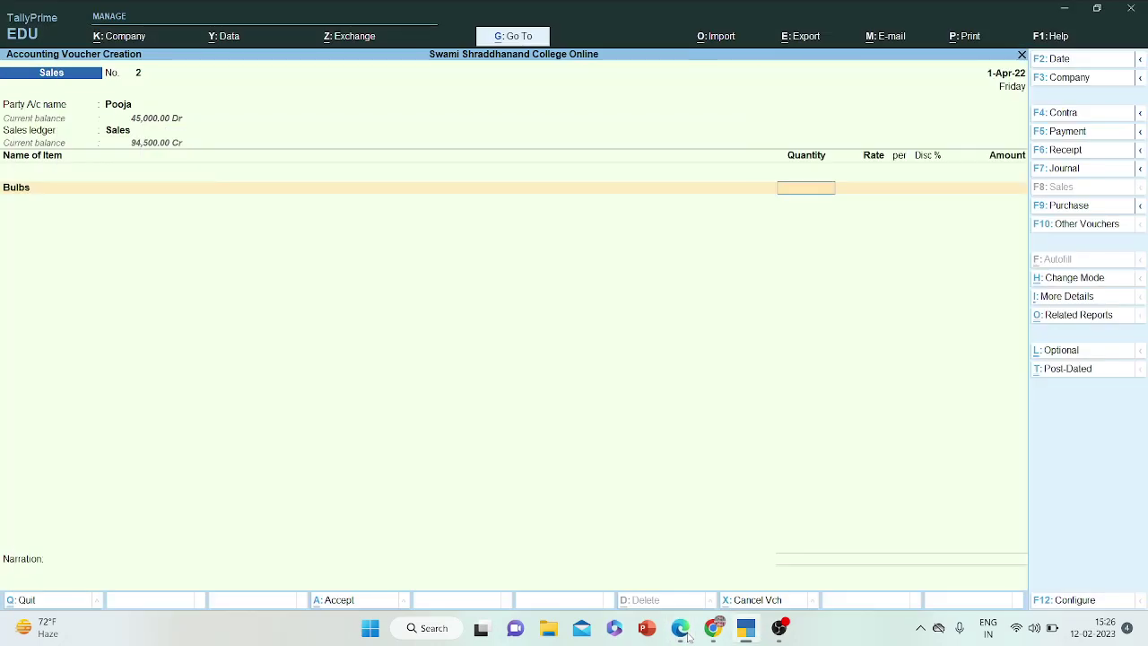
- Recheck transaction 6 in the PDF, and enter a quantity of 120 and a rate of 400 for Bulbs in TallyPrime
{"action": "left_click", "coordinate": [685, 635]}
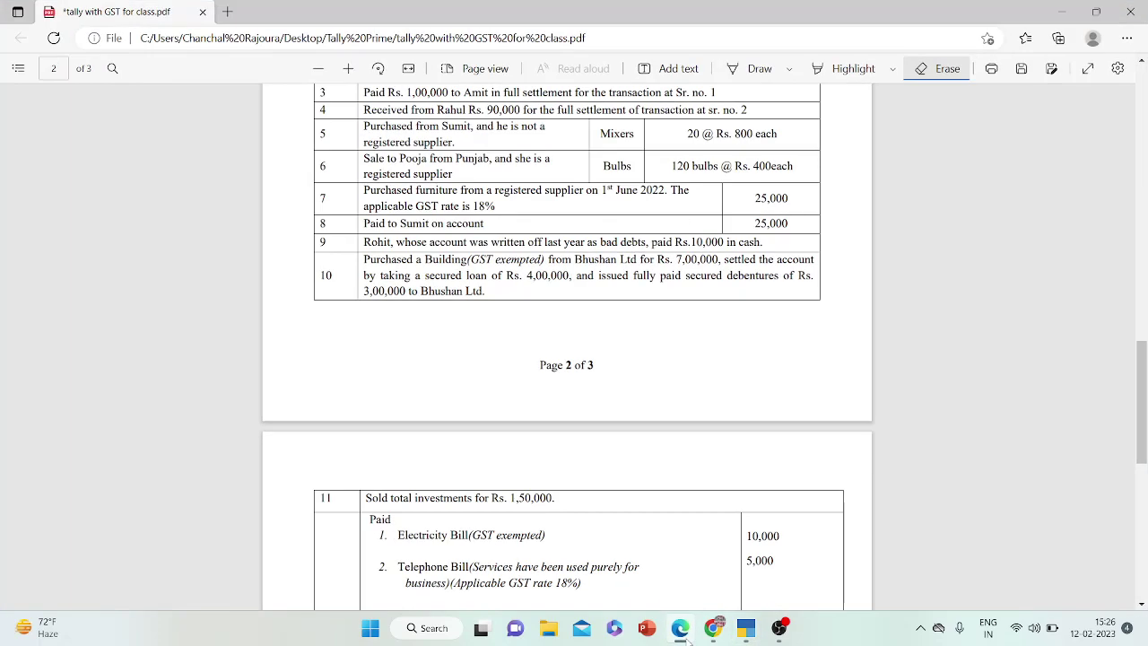
{"action": "left_click", "coordinate": [685, 635]}
{"action": "type", "text": "120"}
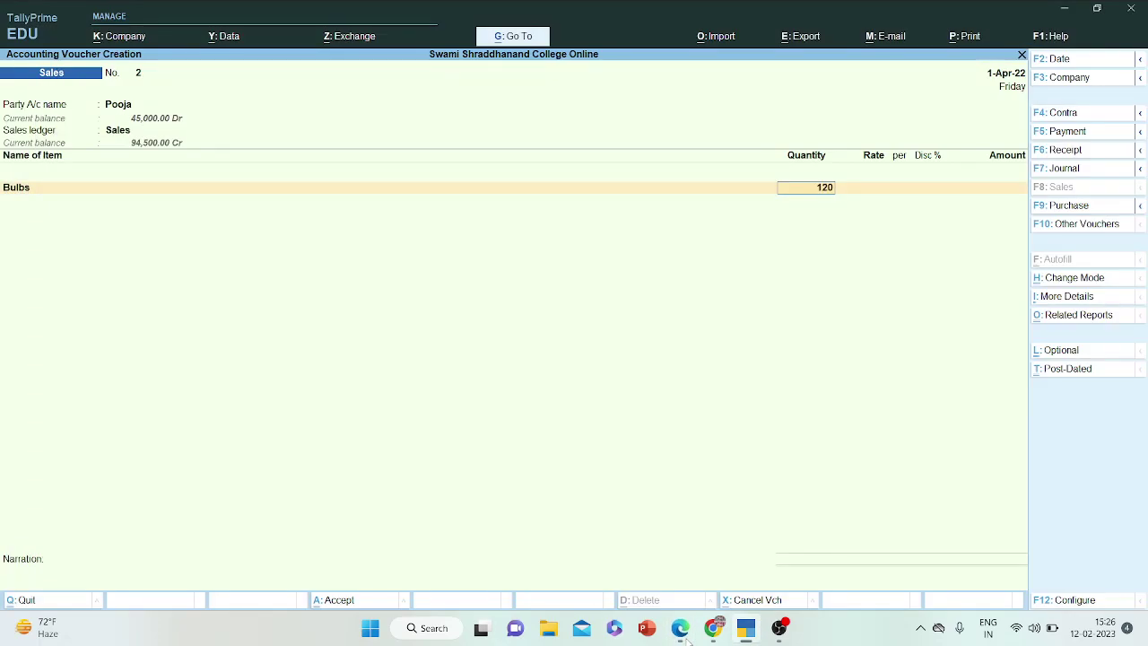
{"action": "key", "text": "Return"}
{"action": "type", "text": "400"}
{"action": "key", "text": "Return"}
{"action": "key", "text": "Return"}
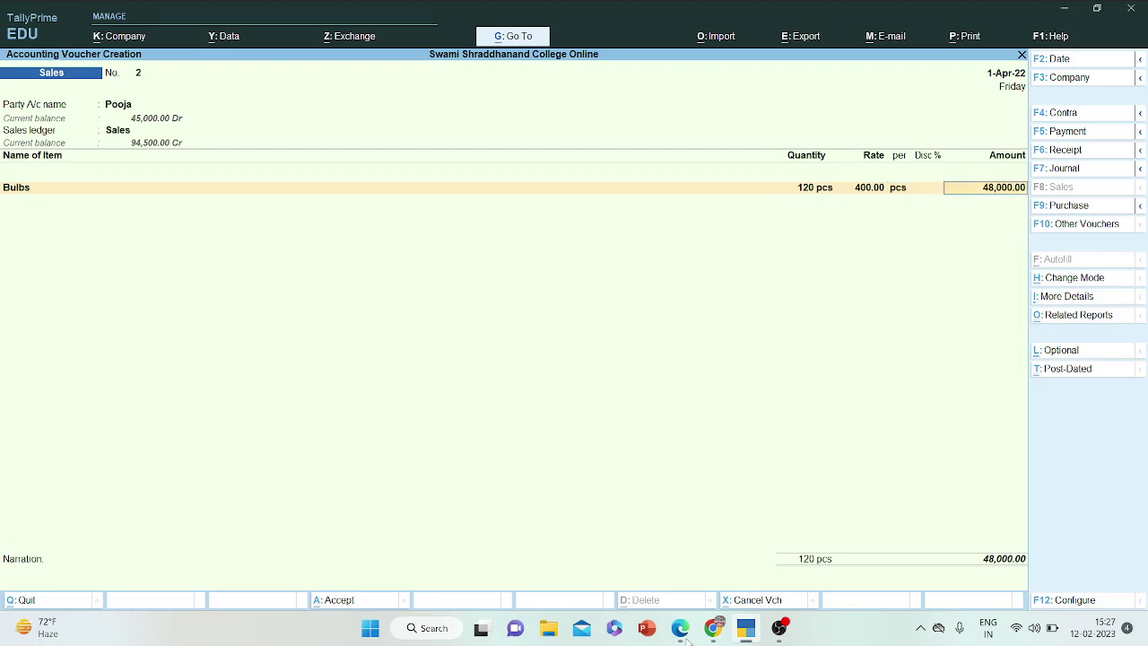
{"action": "key", "text": "Return"}
{"action": "key", "text": "Return"}
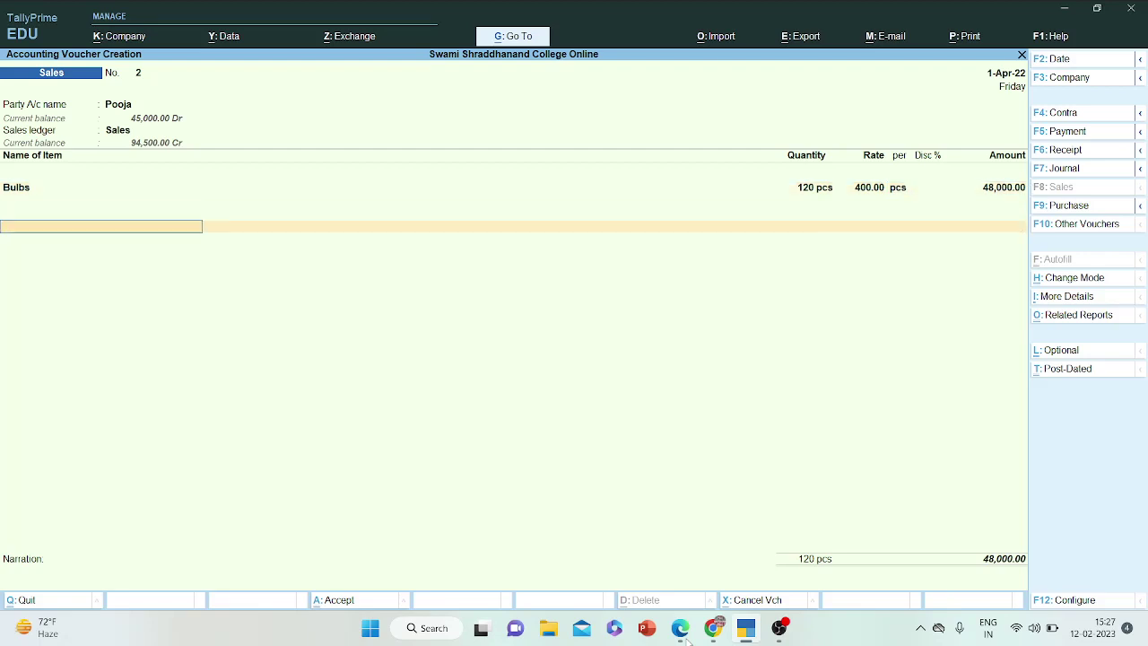
- Add the IGST ledger below the Bulbs item and accept its calculated tax amount
{"action": "type", "text": "ig"}
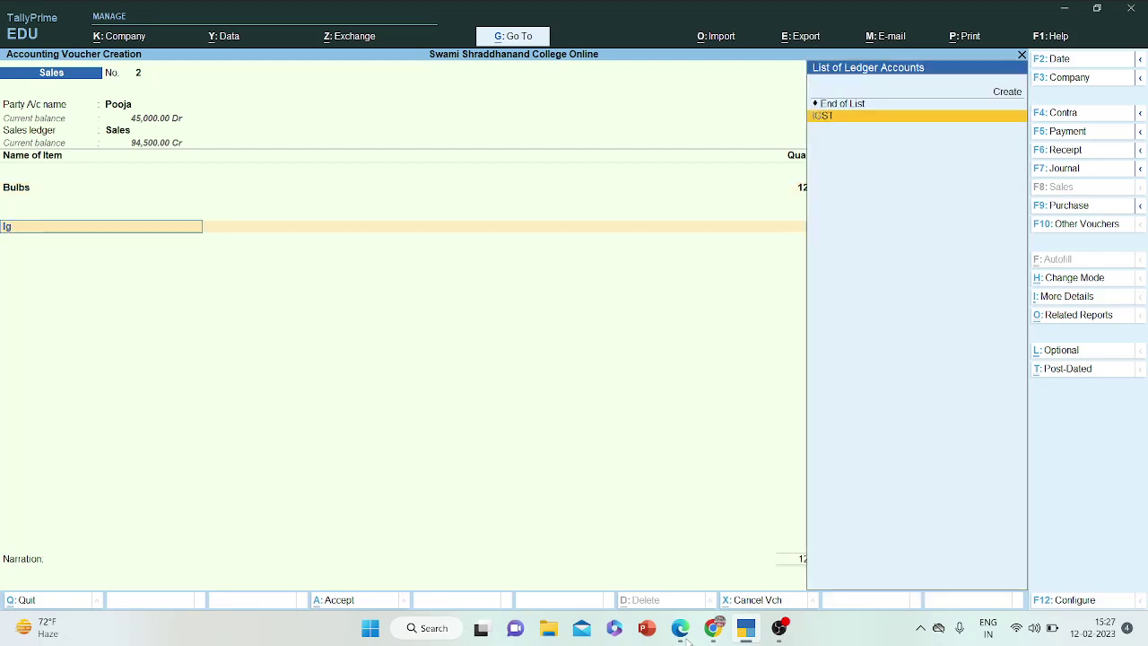
{"action": "key", "text": "Return"}
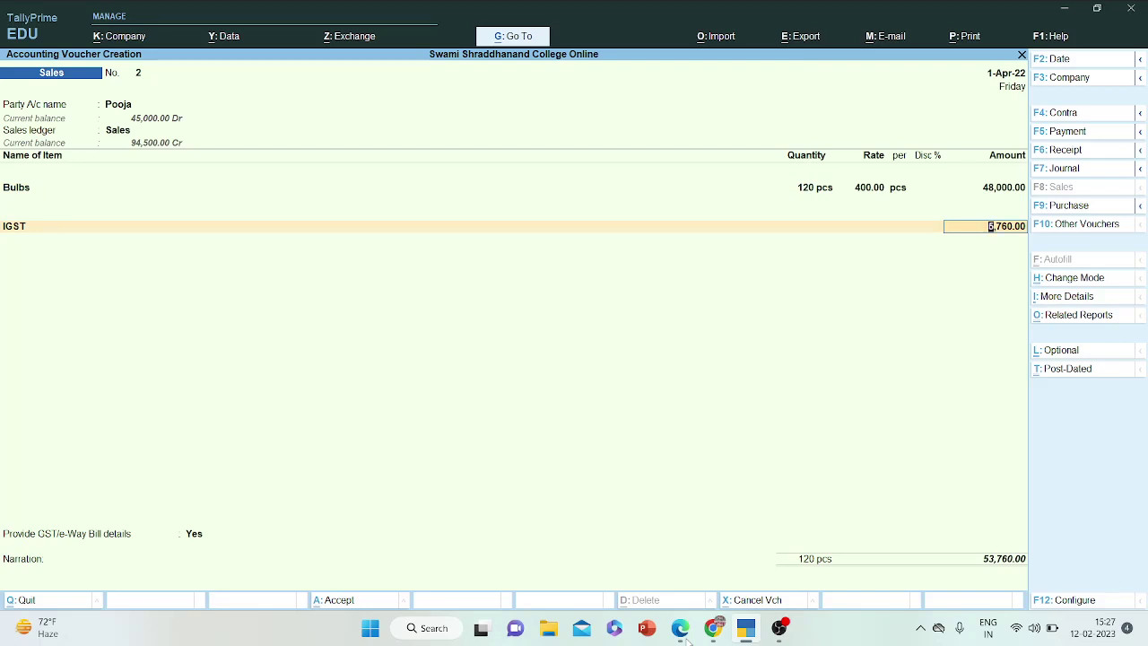
{"action": "key", "text": "Return"}
{"action": "key", "text": "Return"}
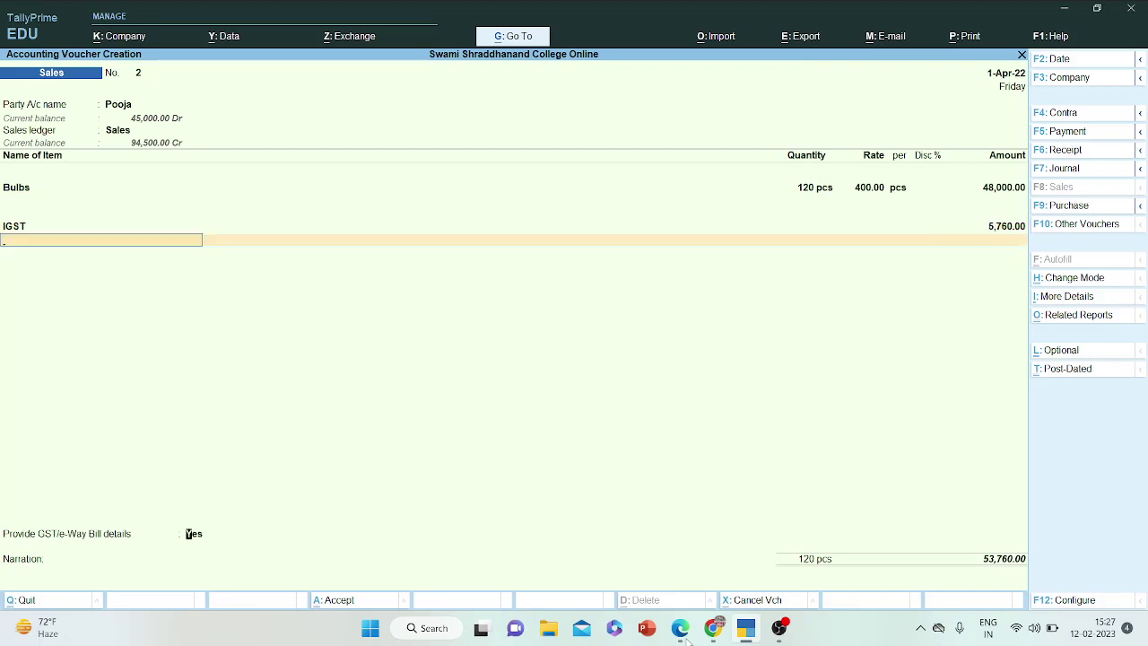
- Set Provide GST/e-Way Bill details to No and save the sales voucher without sending it for e-Way Bill generation
{"action": "key", "text": "Up"}
{"action": "key", "text": "Return"}
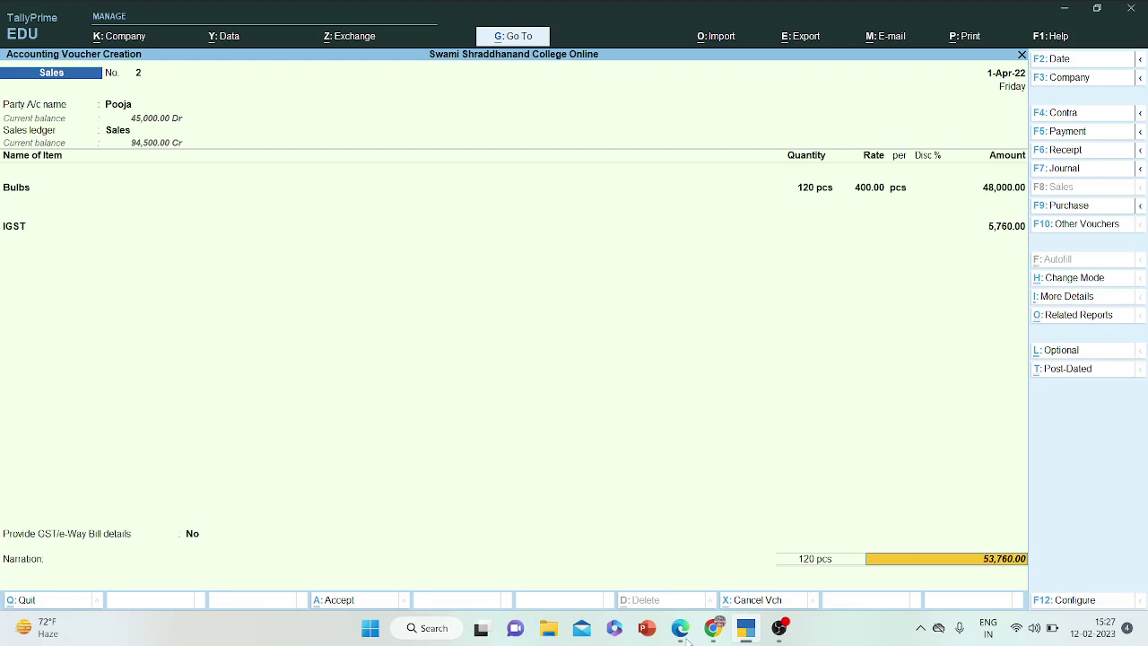
{"action": "key", "text": "ctrl+a"}
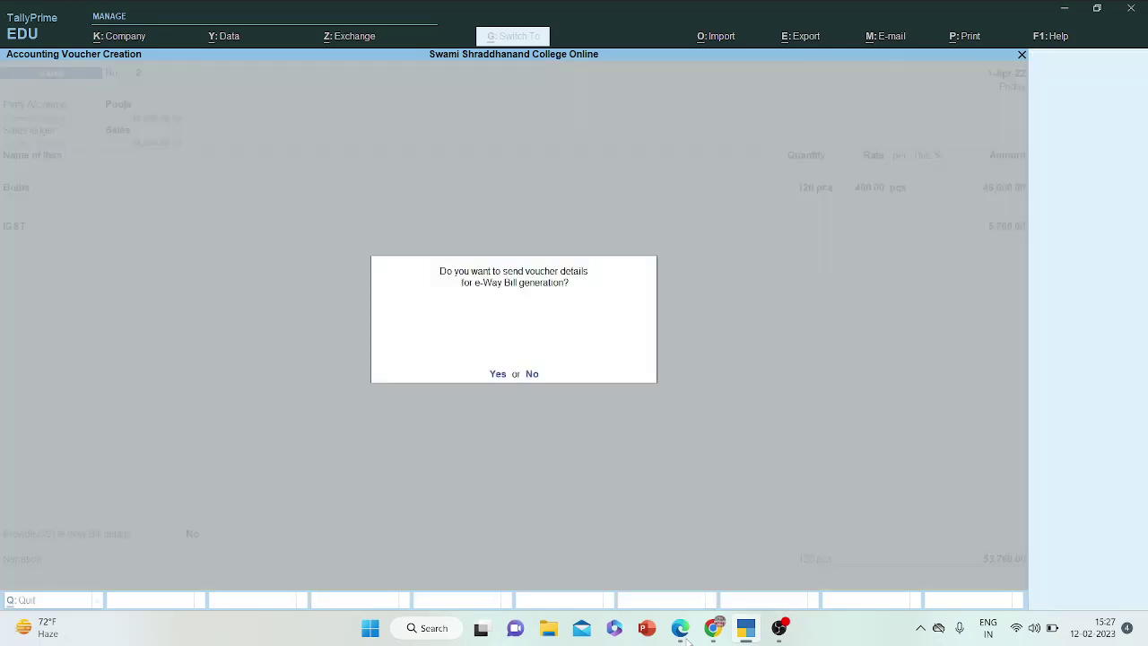
{"action": "key", "text": "n"}
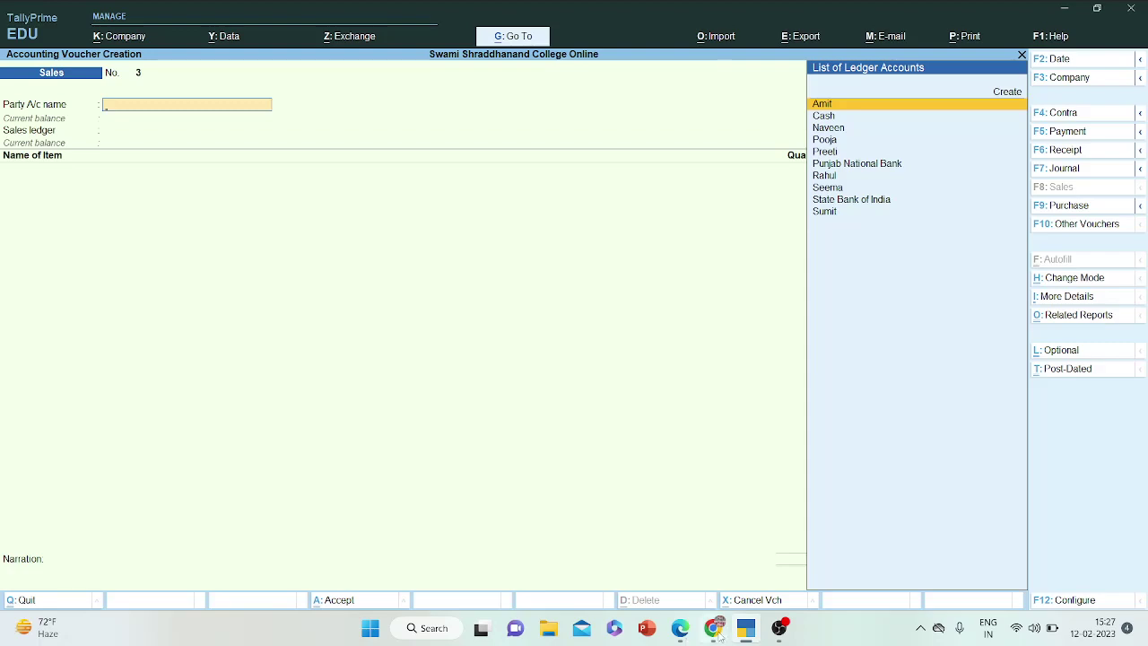
- Review transaction 7, the furniture purchase, in the PDF exercise in Edge, and open a journal voucher in TallyPrime for it
{"action": "left_click", "coordinate": [681, 630]}
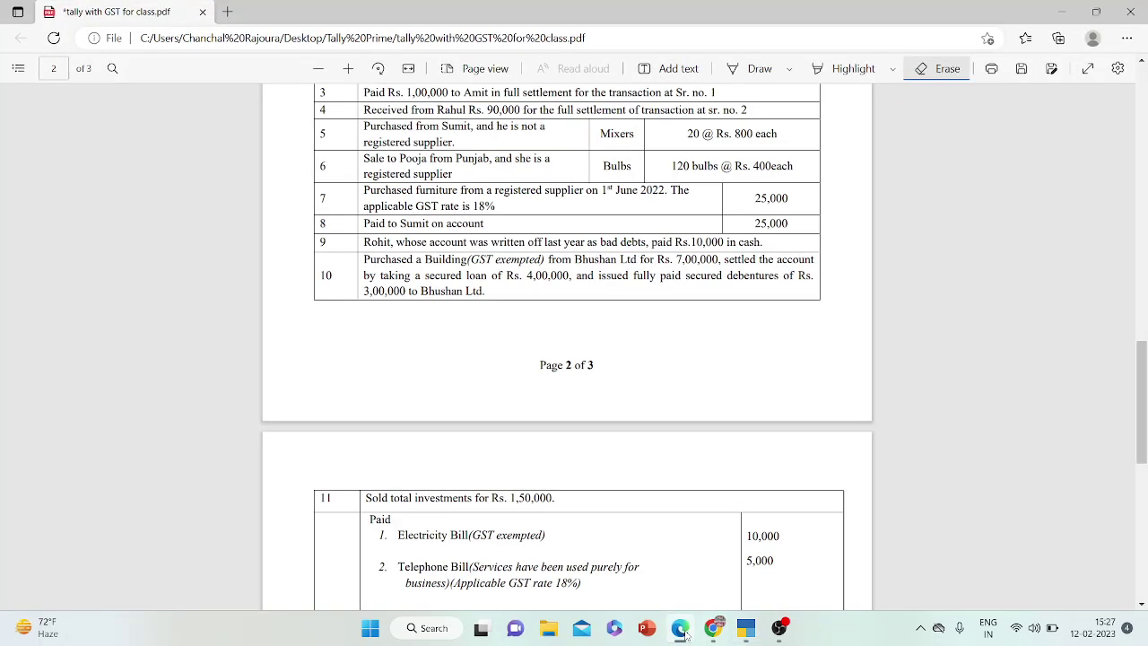
{"action": "key", "text": "Down"}
{"action": "key", "text": "Down"}
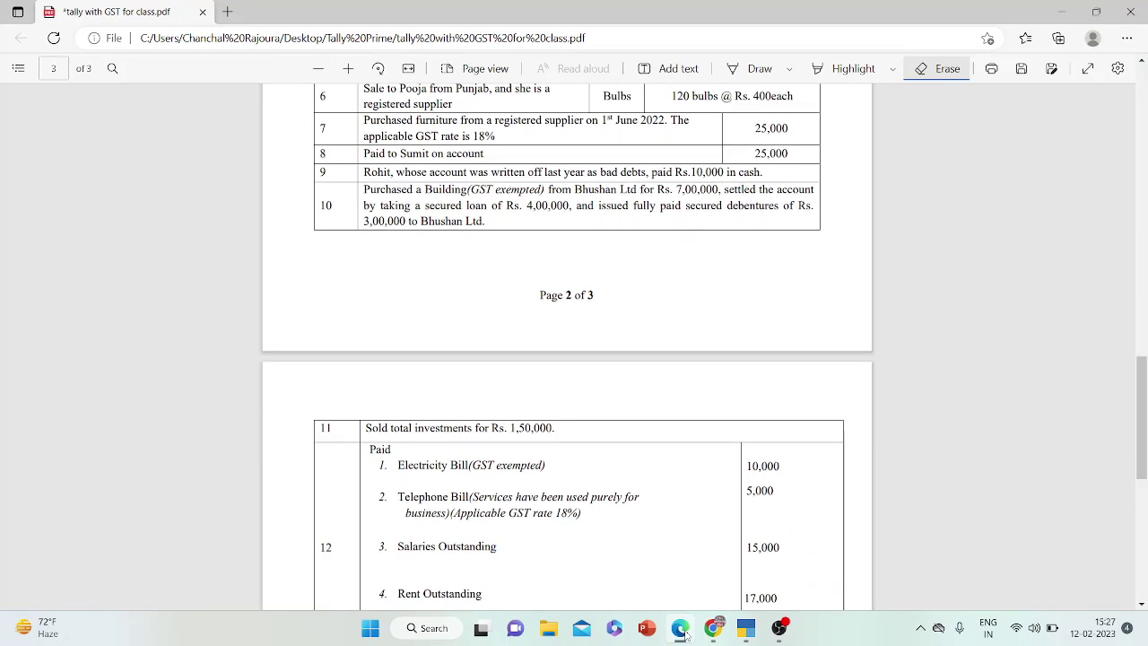
{"action": "left_click", "coordinate": [682, 630]}
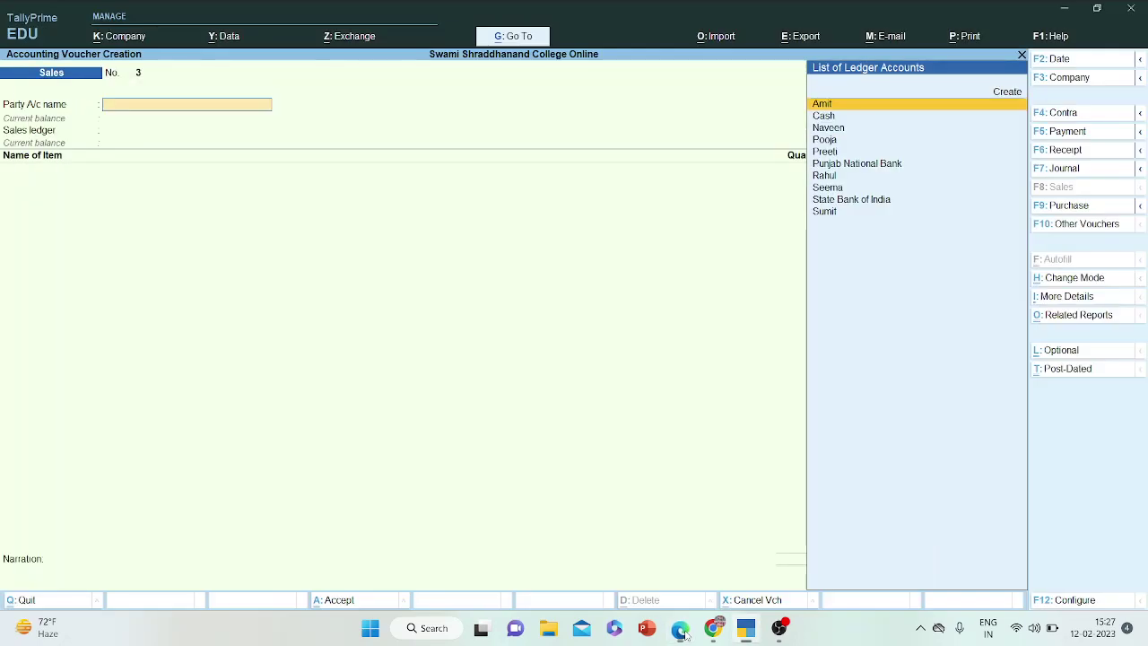
{"action": "left_click", "coordinate": [1083, 207]}
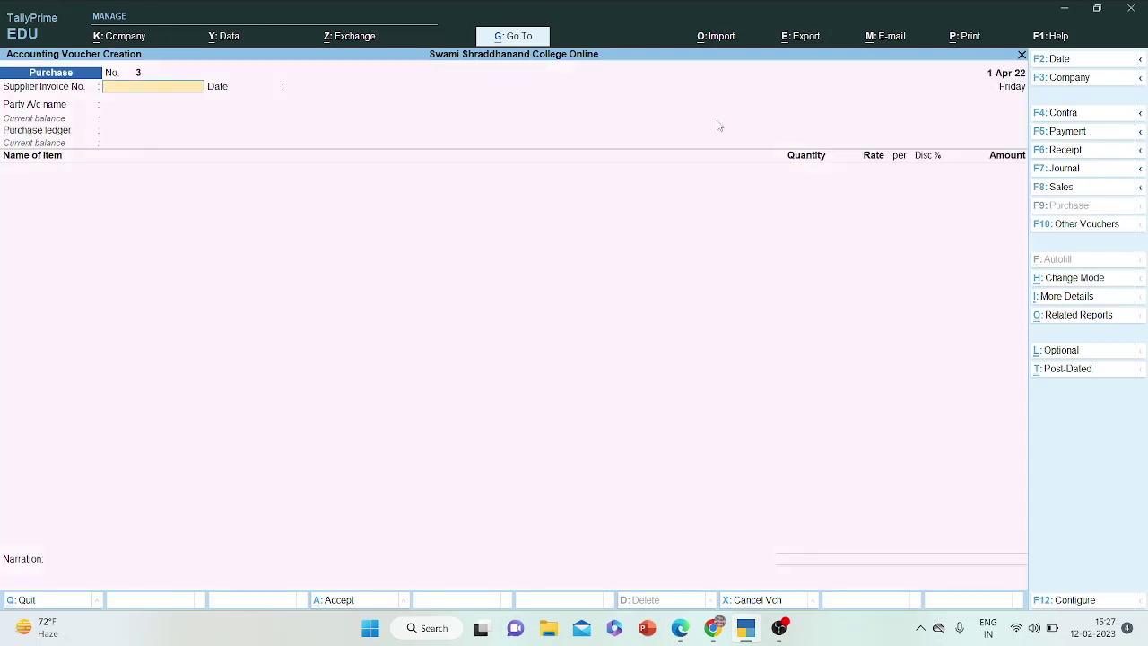
{"action": "left_click", "coordinate": [1064, 168]}
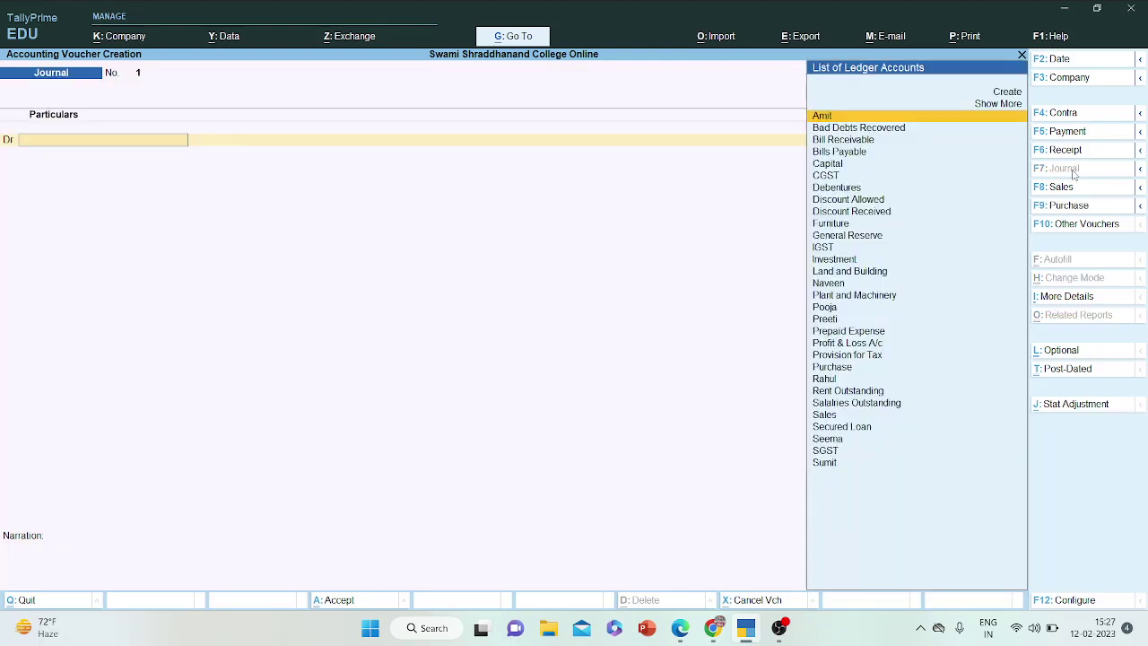
{"action": "left_click", "coordinate": [679, 629]}
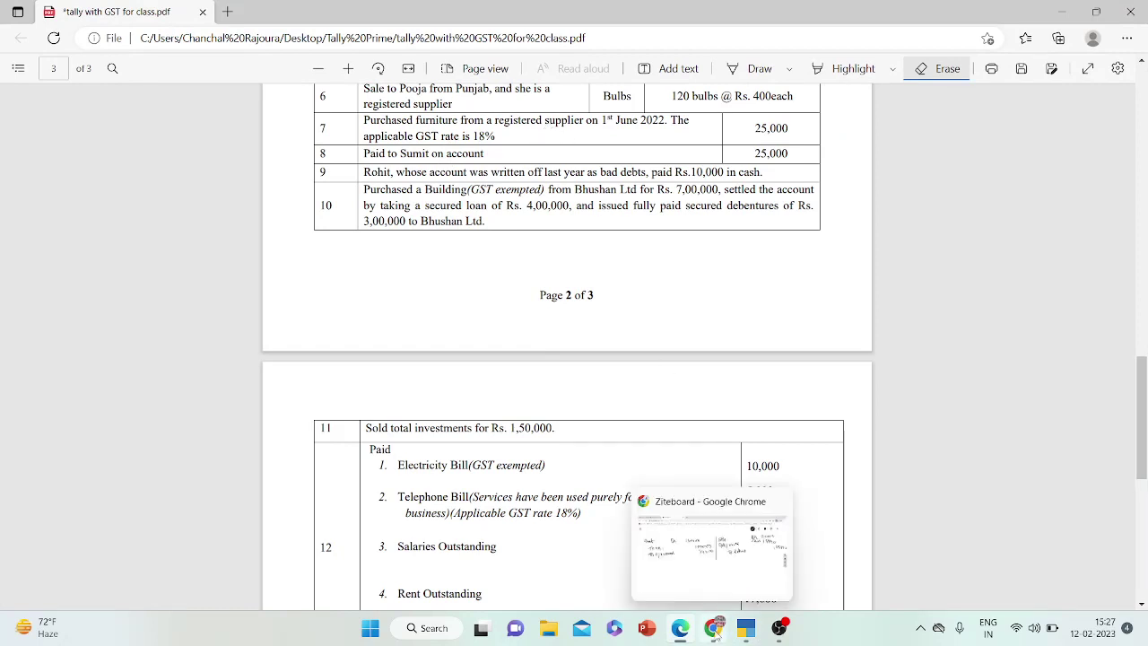
{"action": "left_click", "coordinate": [743, 630]}
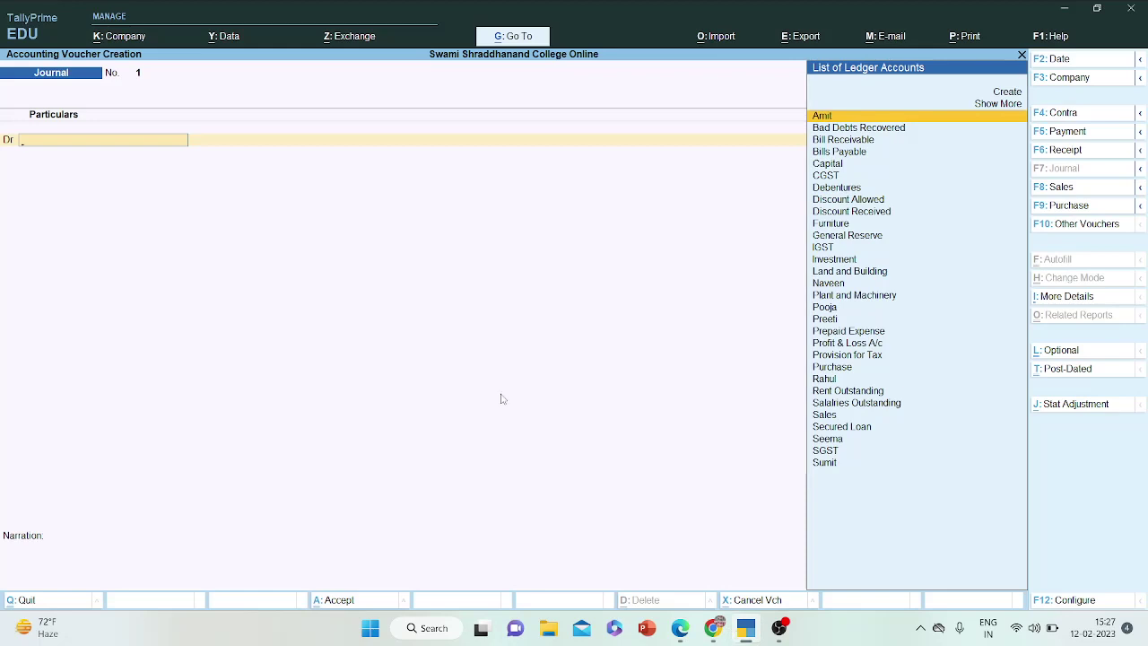
- Choose Furniture as the journal voucher's debit ledger and open that ledger for alteration from the voucher
{"action": "type", "text": "Fur"}
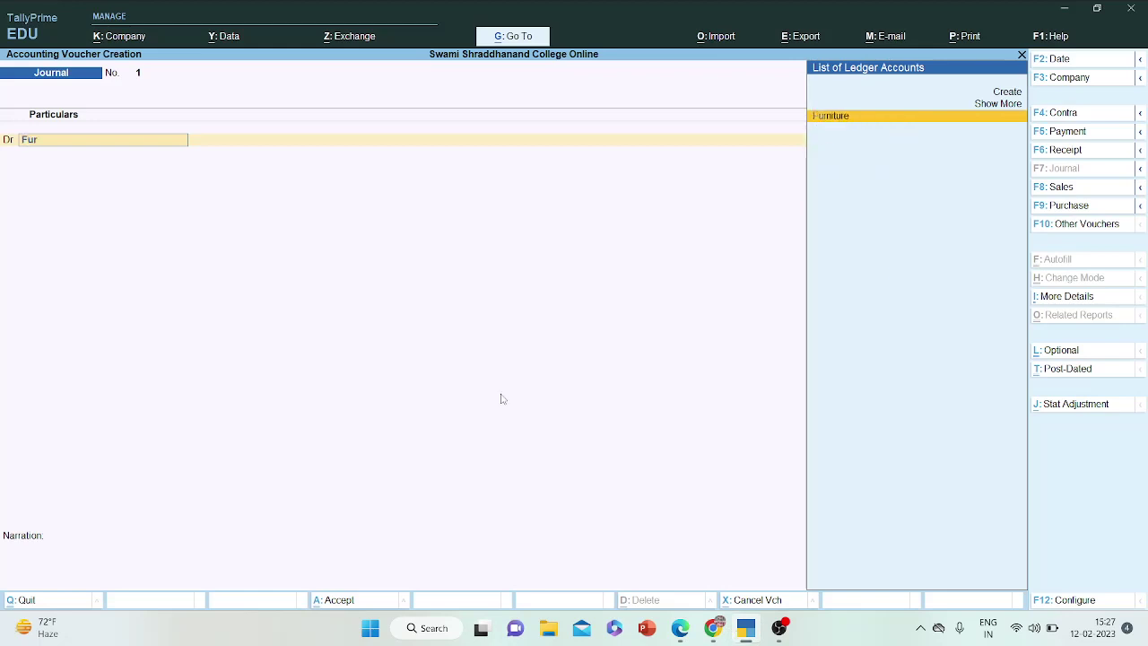
{"action": "key", "text": "Return"}
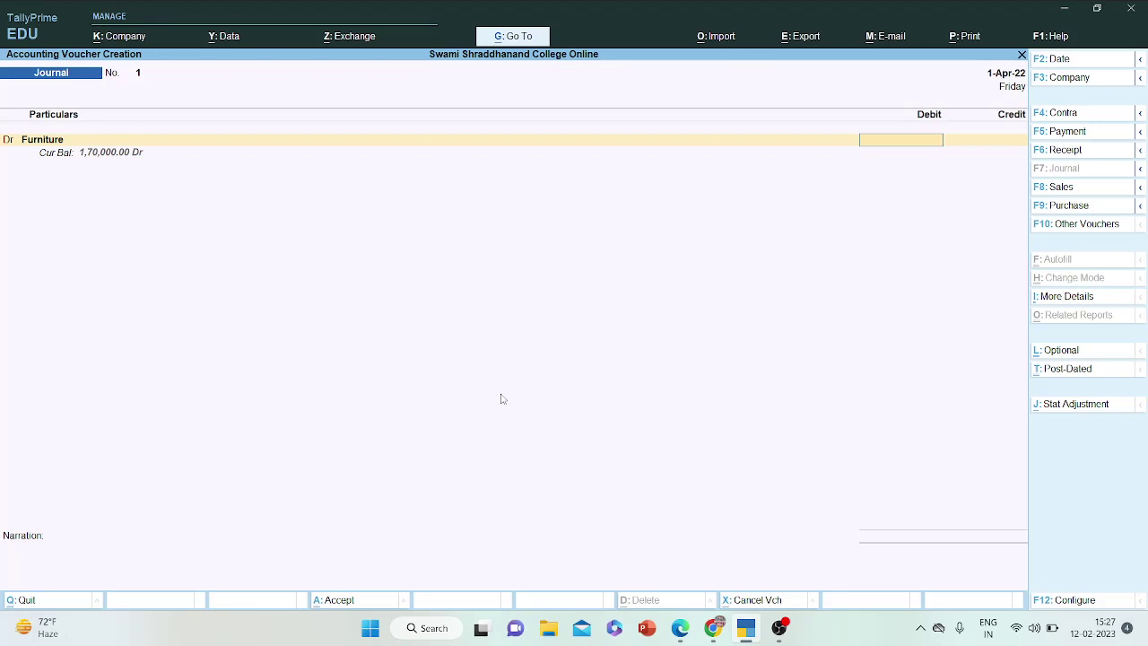
{"action": "key", "text": "BackSpace"}
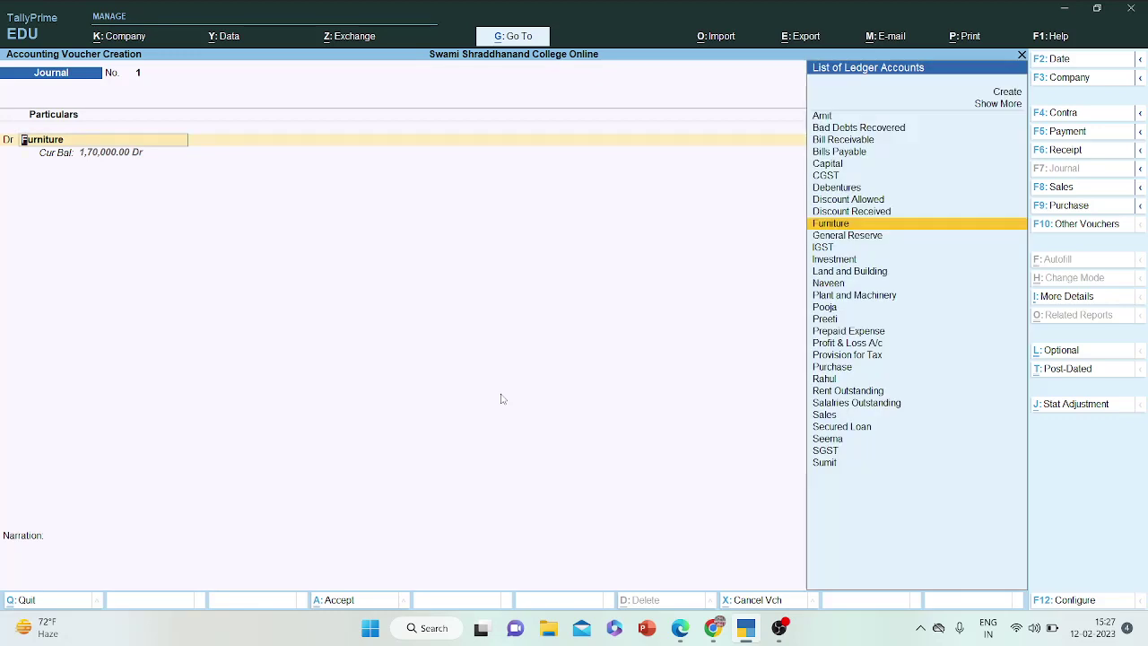
{"action": "key", "text": "ctrl"}
{"action": "key", "text": "ctrl+Return"}
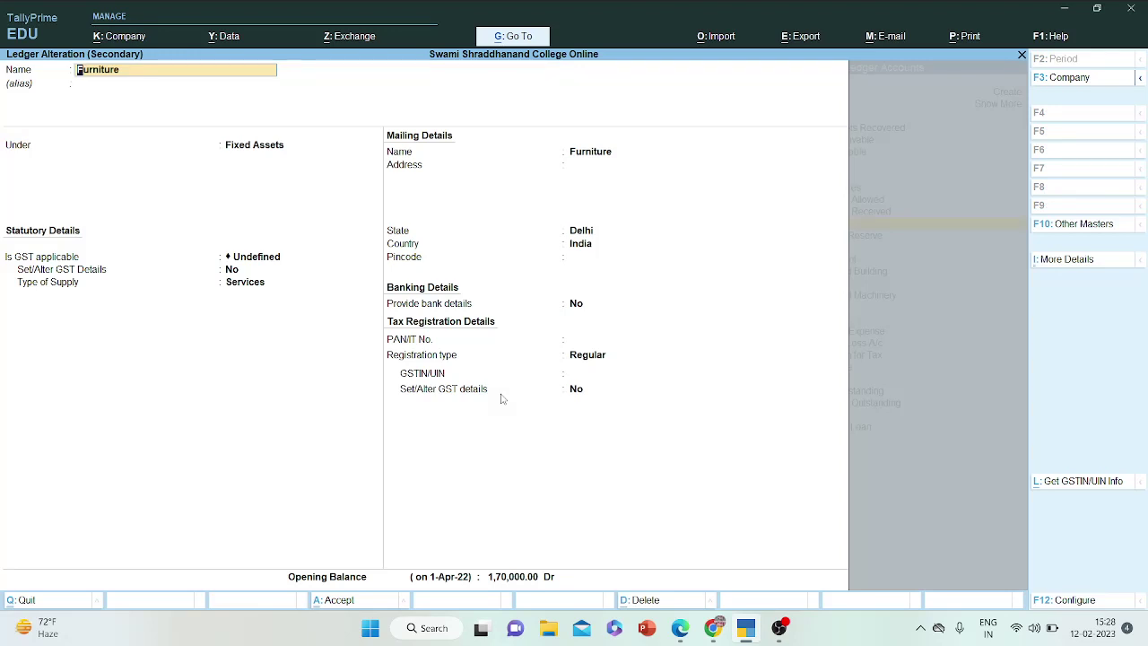
- Mark GST as Applicable for the Furniture ledger and choose Yes to set its GST details
{"action": "key", "text": "Return"}
{"action": "key", "text": "Return"}
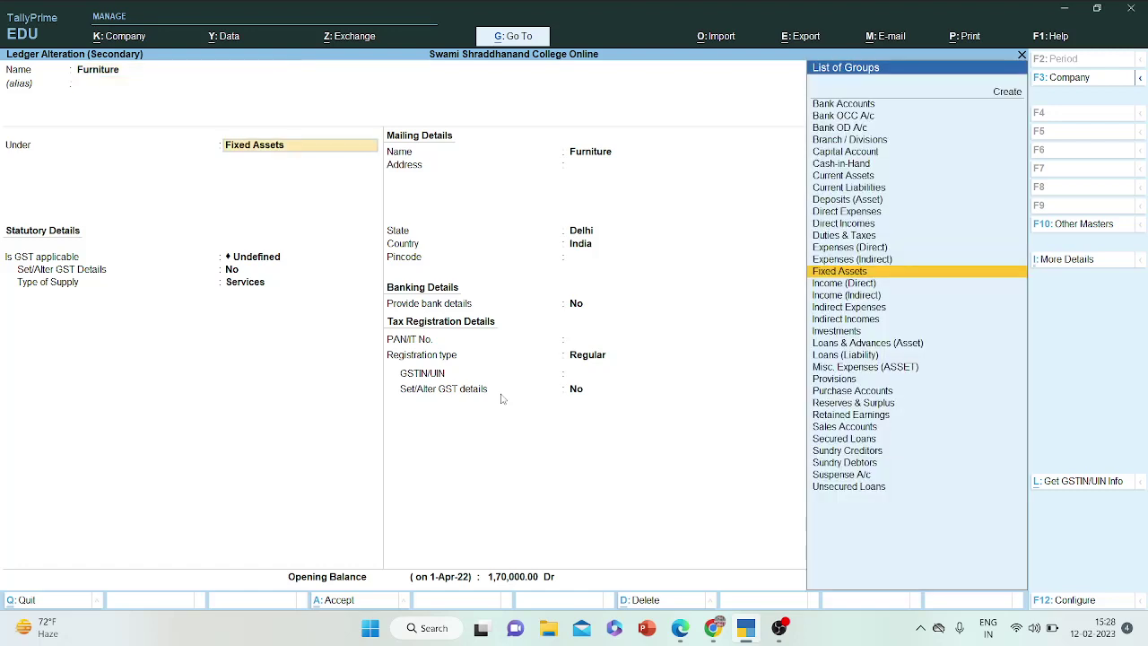
{"action": "key", "text": "Return"}
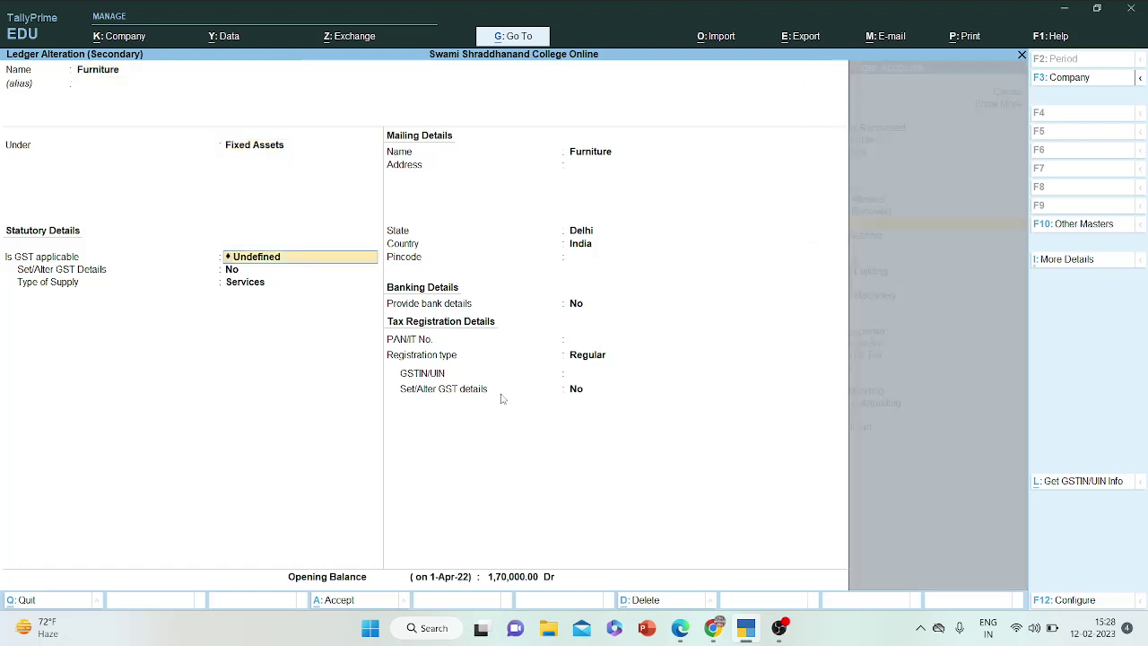
{"action": "type", "text": "App"}
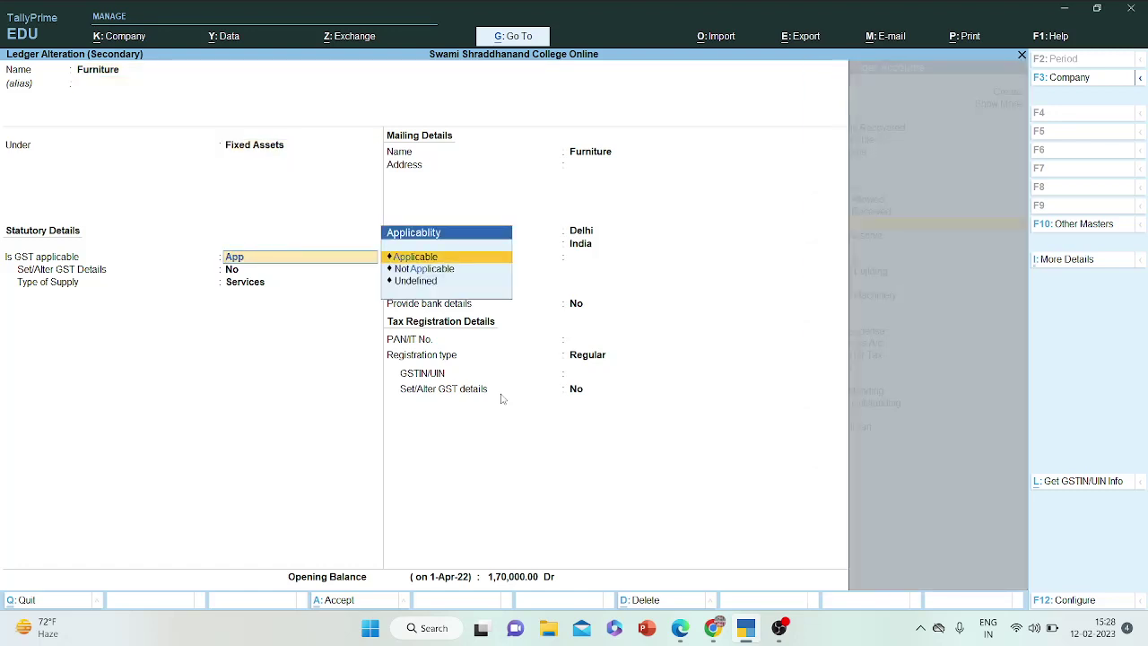
{"action": "key", "text": "Return"}
{"action": "type", "text": "y"}
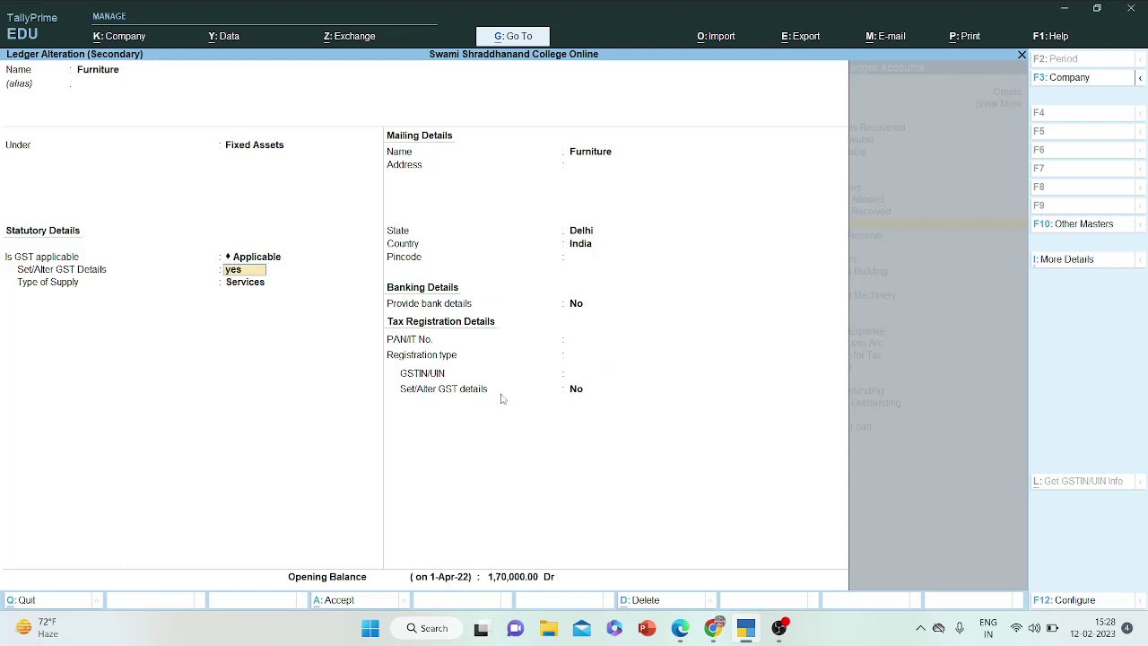
{"action": "type", "text": "es"}
{"action": "key", "text": "Return"}
- Enter Furniture as the description and 5896 as the HSN/SAC code in the ledger's GST details
{"action": "type", "text": "Furniture"}
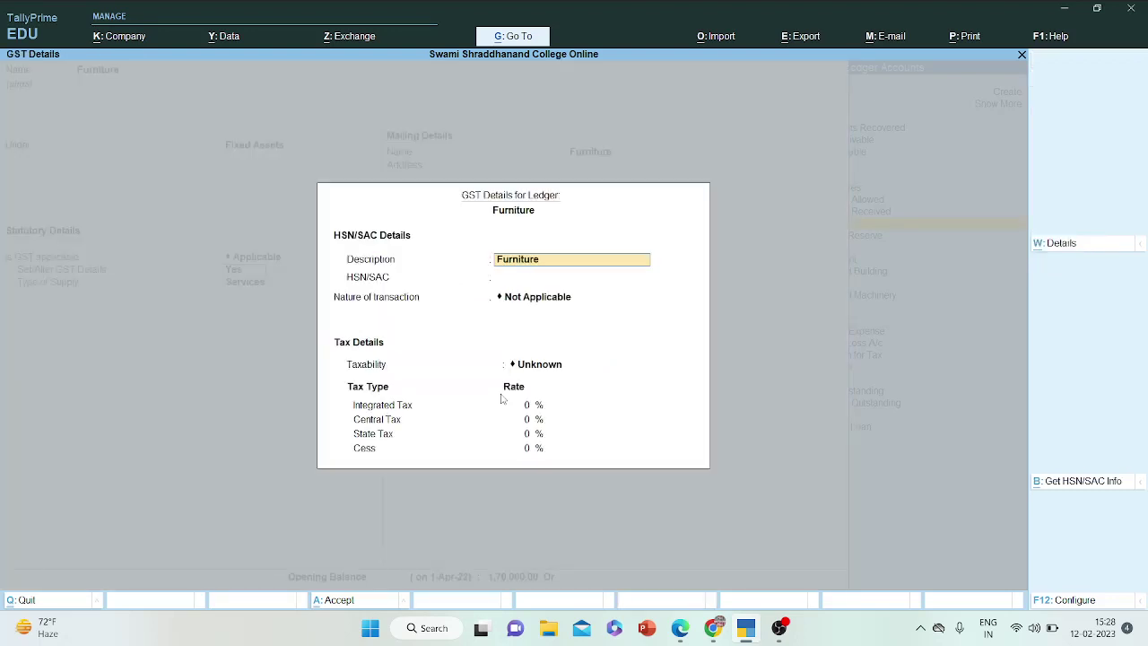
{"action": "key", "text": "Return"}
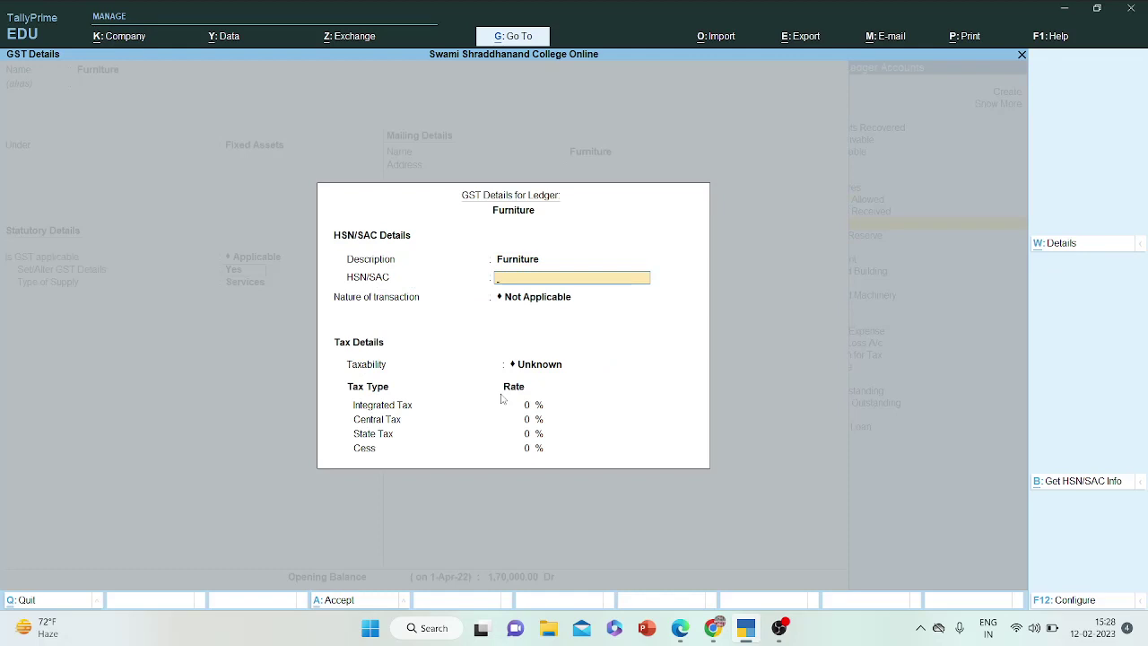
{"action": "type", "text": "5896"}
{"action": "key", "text": "Return"}
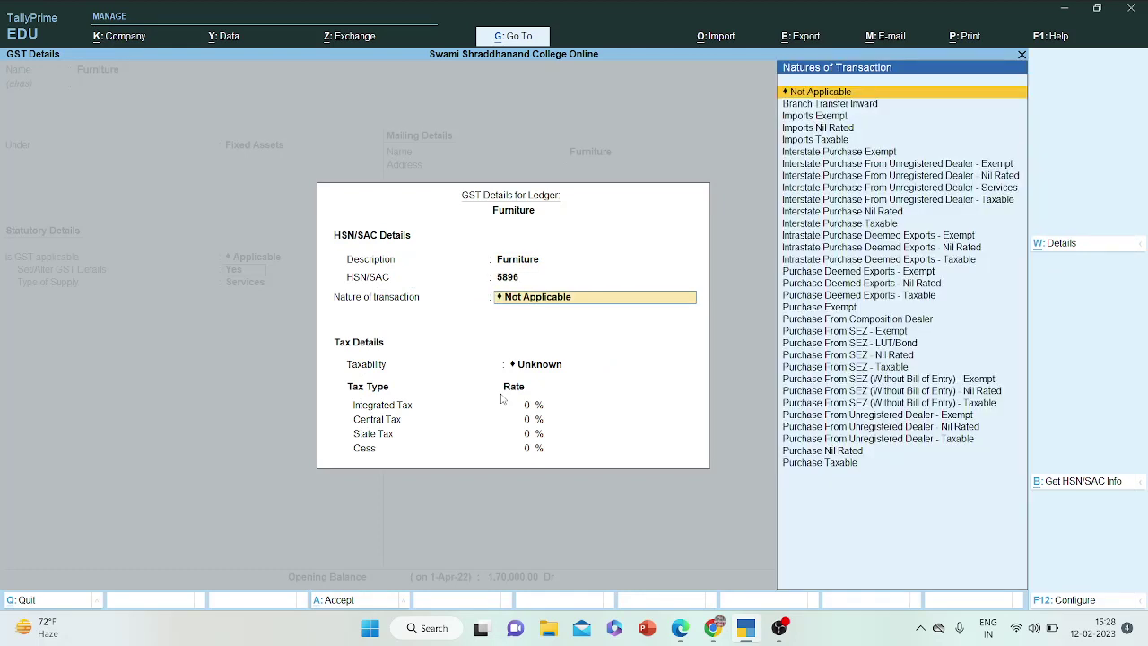
- Set the nature of transaction to Purchase Taxable and the nature of goods to Capital Goods
{"action": "key", "text": "Down"}
{"action": "key", "text": "Down"}
{"action": "key", "text": "Down"}
{"action": "key", "text": "Down"}
{"action": "key", "text": "Down"}
{"action": "key", "text": "Down"}
{"action": "key", "text": "Down"}
{"action": "key", "text": "Down"}
{"action": "key", "text": "Down"}
{"action": "key", "text": "Down"}
{"action": "key", "text": "Down"}
{"action": "key", "text": "Down"}
{"action": "key", "text": "Down"}
{"action": "key", "text": "Down"}
{"action": "key", "text": "Down"}
{"action": "key", "text": "Down"}
{"action": "key", "text": "Down"}
{"action": "key", "text": "Down"}
{"action": "key", "text": "Down"}
{"action": "key", "text": "Down"}
{"action": "key", "text": "Down"}
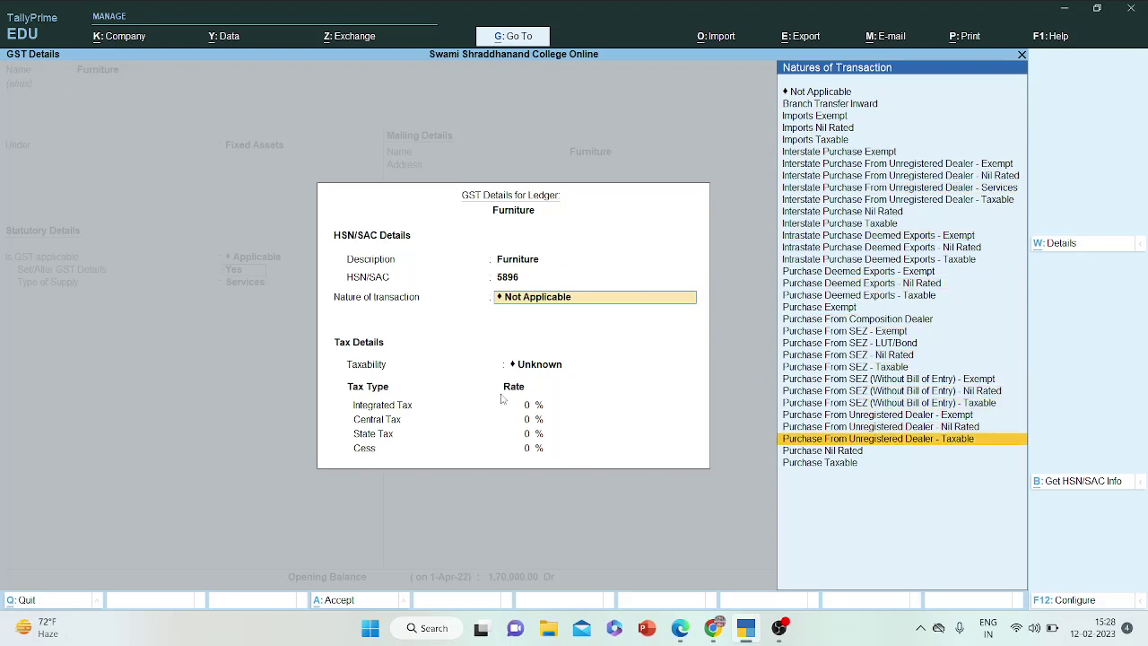
{"action": "key", "text": "Down"}
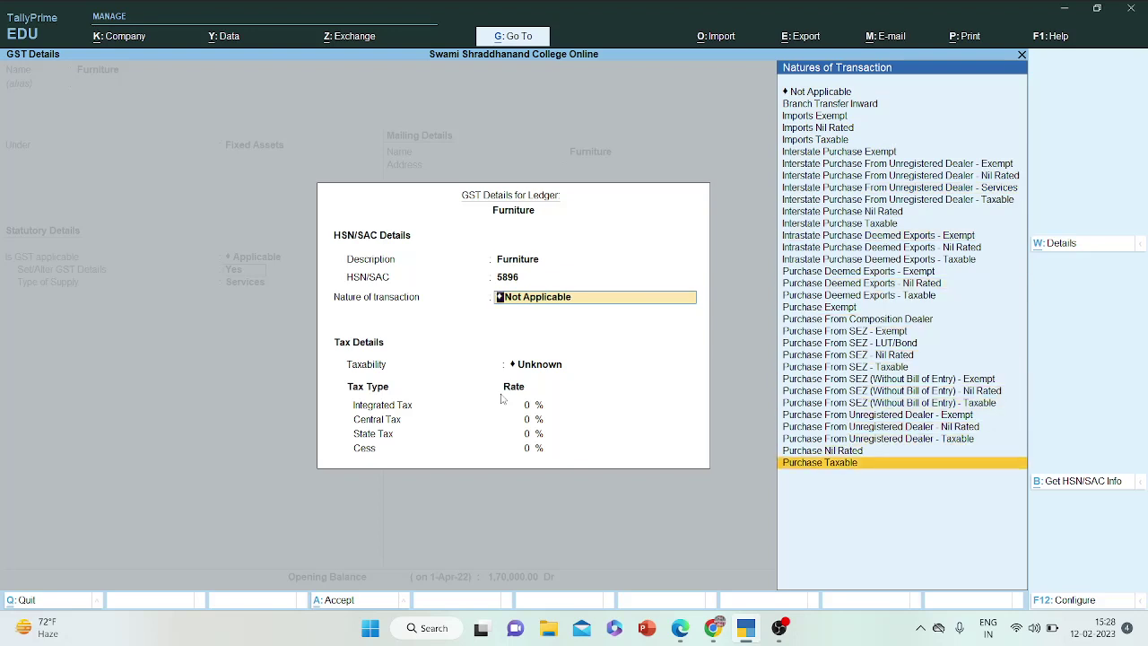
{"action": "key", "text": "Return"}
{"action": "key", "text": "Down"}
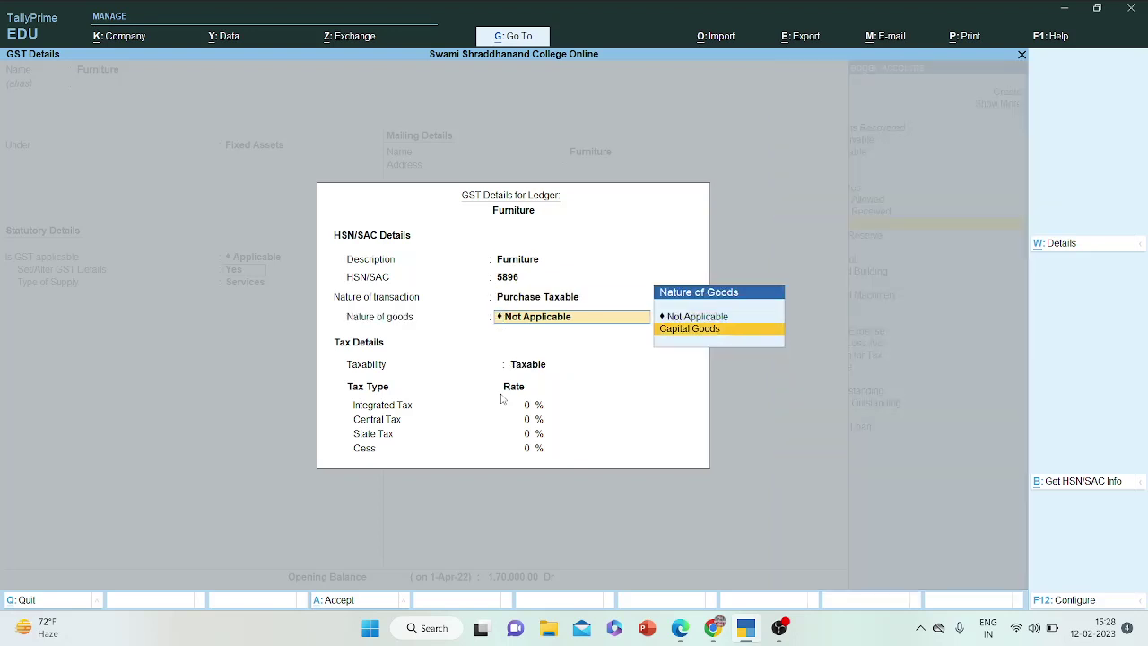
{"action": "key", "text": "Return"}
- Set the integrated tax rate to 18% and accept the Furniture ledger's GST details
{"action": "type", "text": "1"}
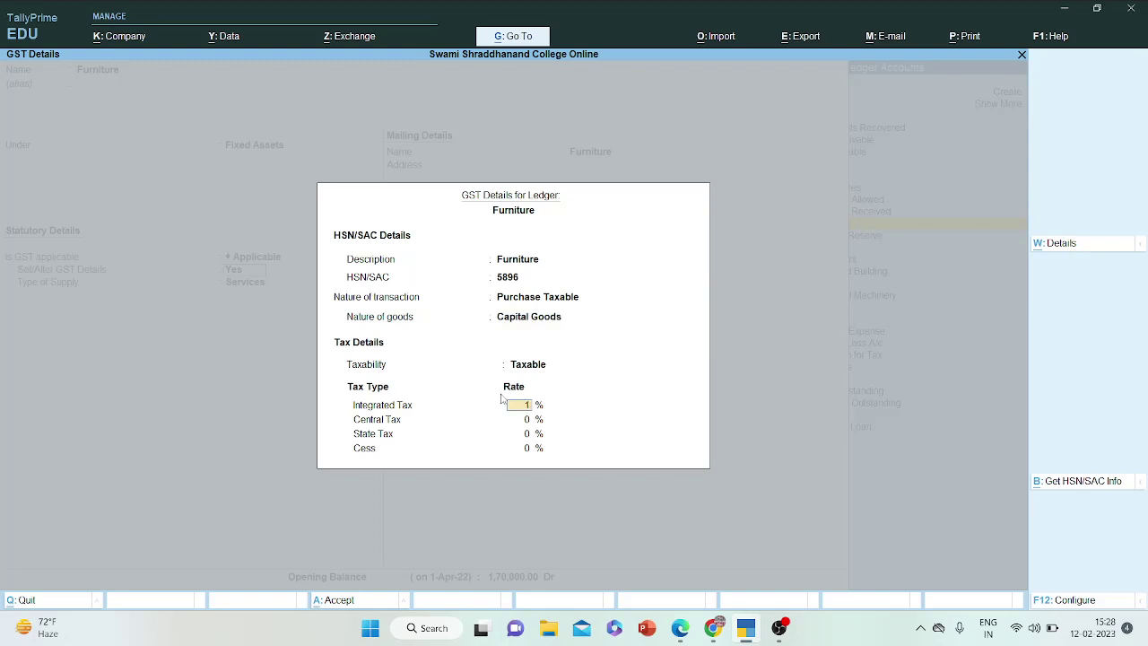
{"action": "type", "text": "8"}
{"action": "key", "text": "Return"}
{"action": "key", "text": "Return"}
{"action": "key", "text": "Return"}
{"action": "key", "text": "Return"}
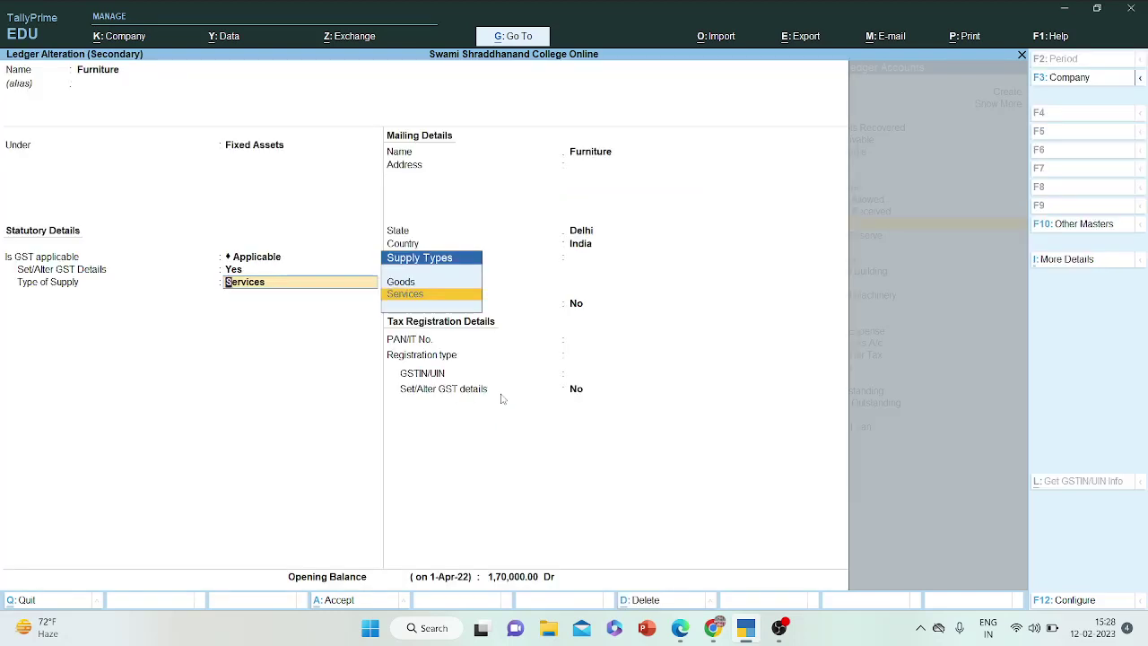
- Set the Furniture ledger's type of supply to Goods, keep the remaining details, and save the ledger alteration
{"action": "key", "text": "Up"}
{"action": "key", "text": "Return"}
{"action": "key", "text": "Return"}
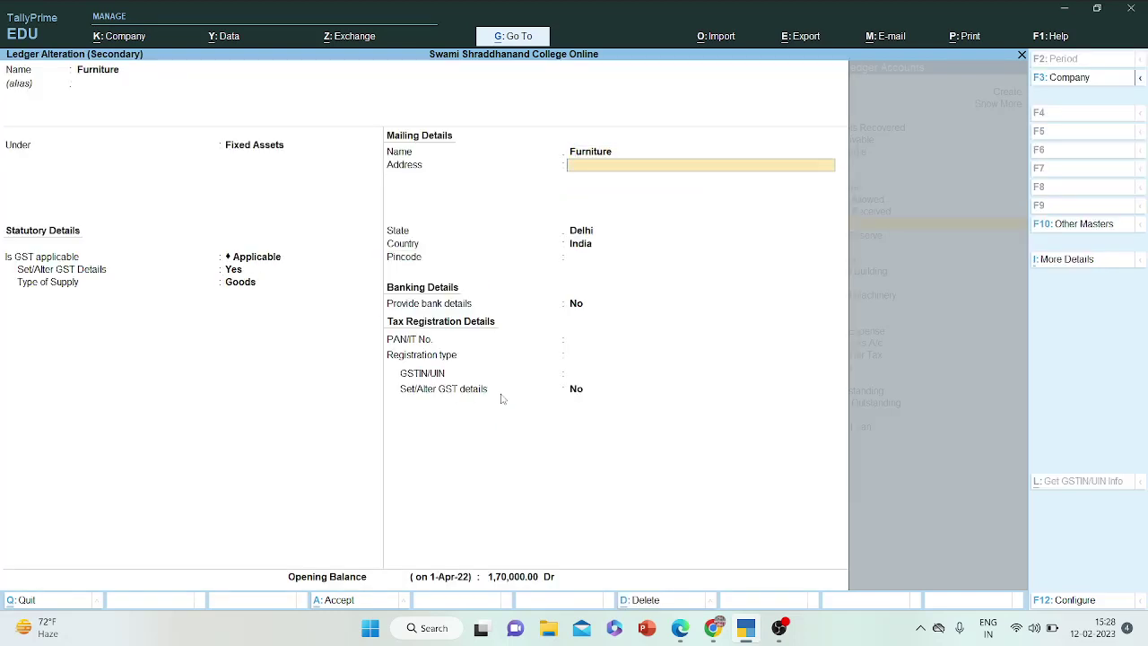
{"action": "key", "text": "Return"}
{"action": "key", "text": "Return"}
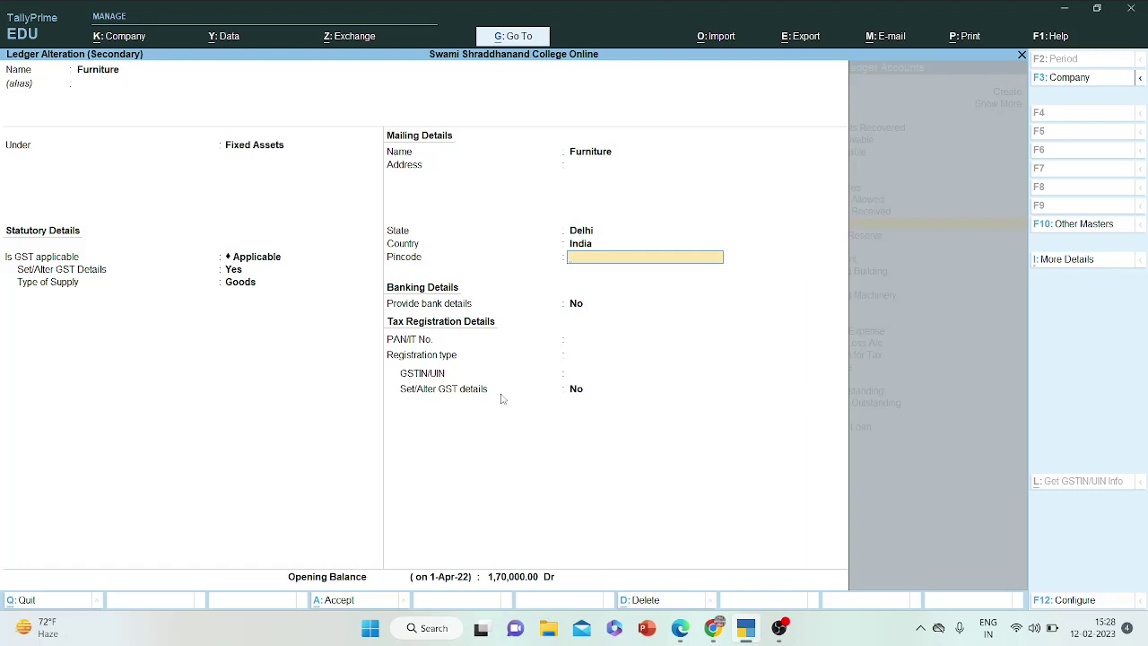
{"action": "left_click", "coordinate": [679, 629]}
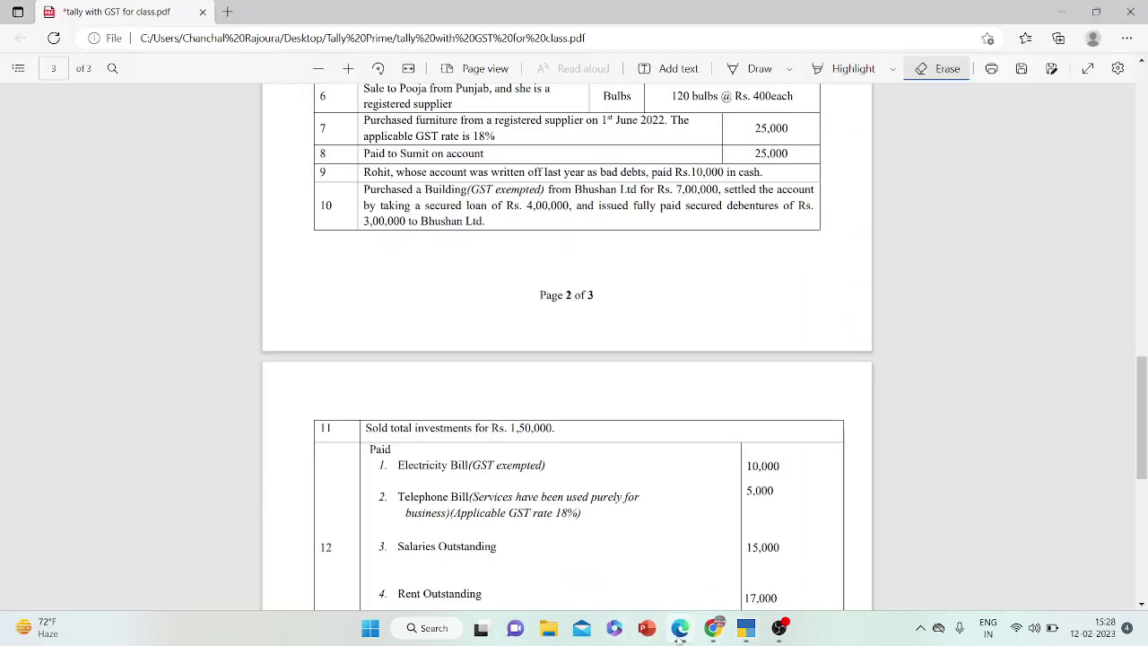
{"action": "left_click", "coordinate": [679, 637]}
{"action": "key", "text": "Return"}
{"action": "key", "text": "Return"}
{"action": "key", "text": "Return"}
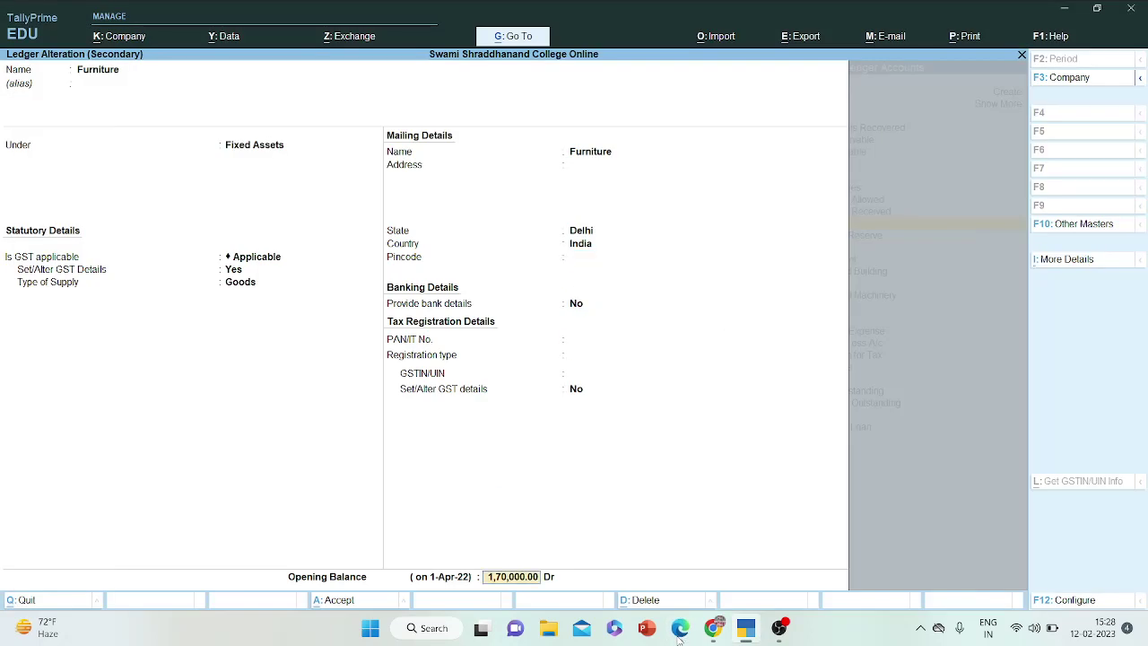
{"action": "key", "text": "Return"}
{"action": "key", "text": "Return"}
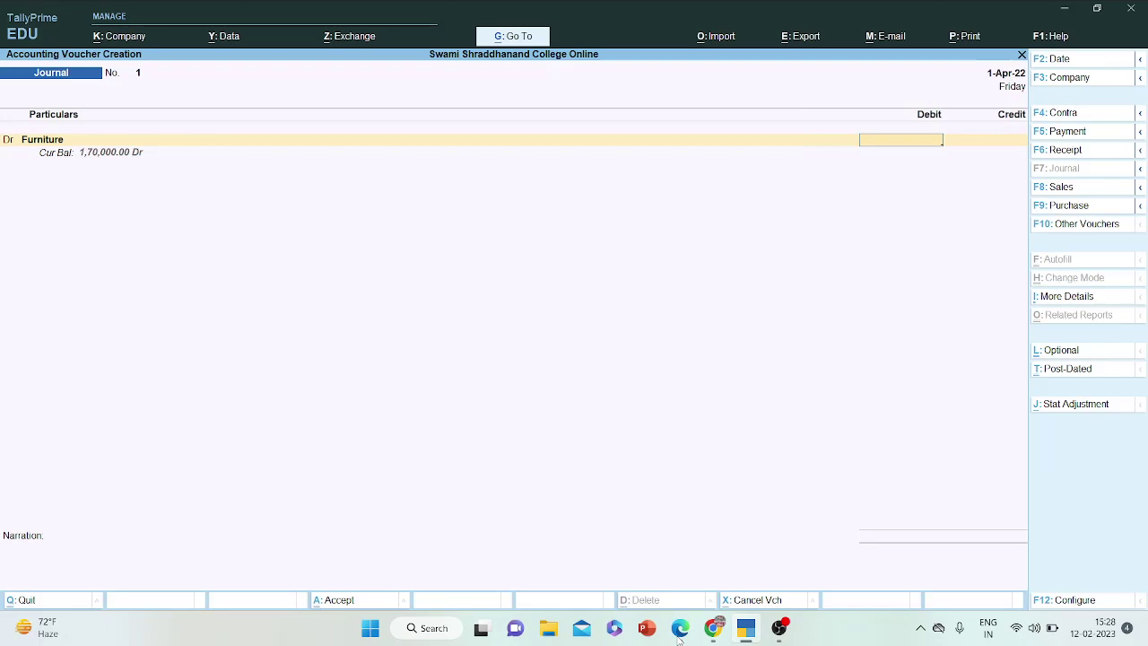
- Check transaction 7's amount in the PDF exercise in Edge, and debit Furniture with 25,000 in the TallyPrime journal voucher
{"action": "left_click", "coordinate": [714, 635]}
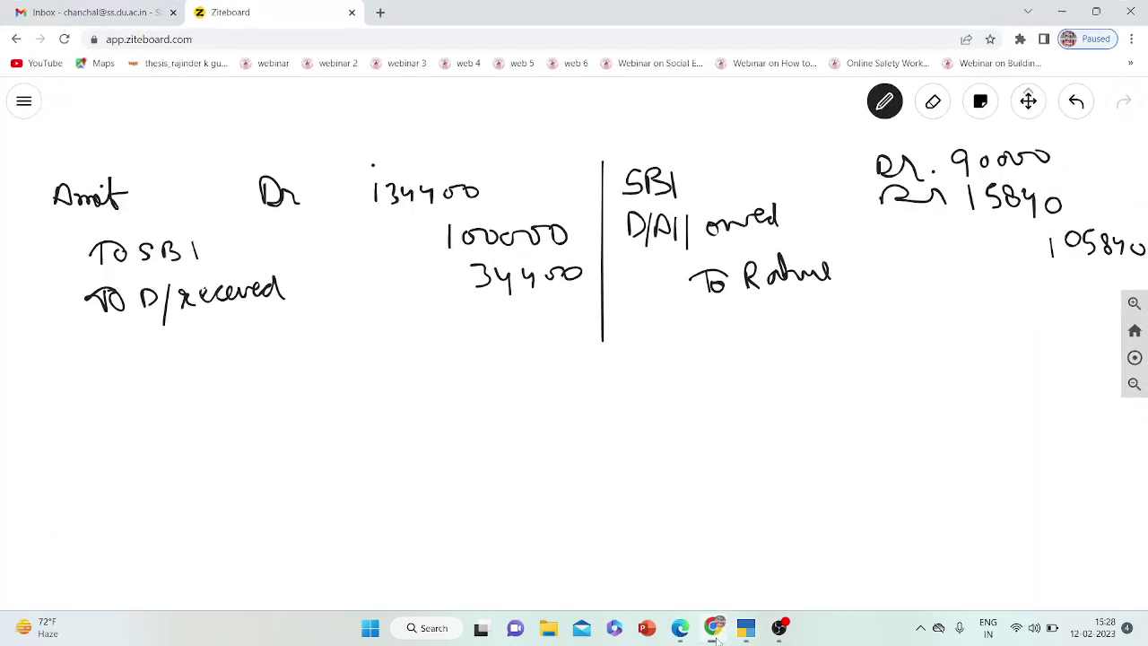
{"action": "left_click", "coordinate": [714, 635]}
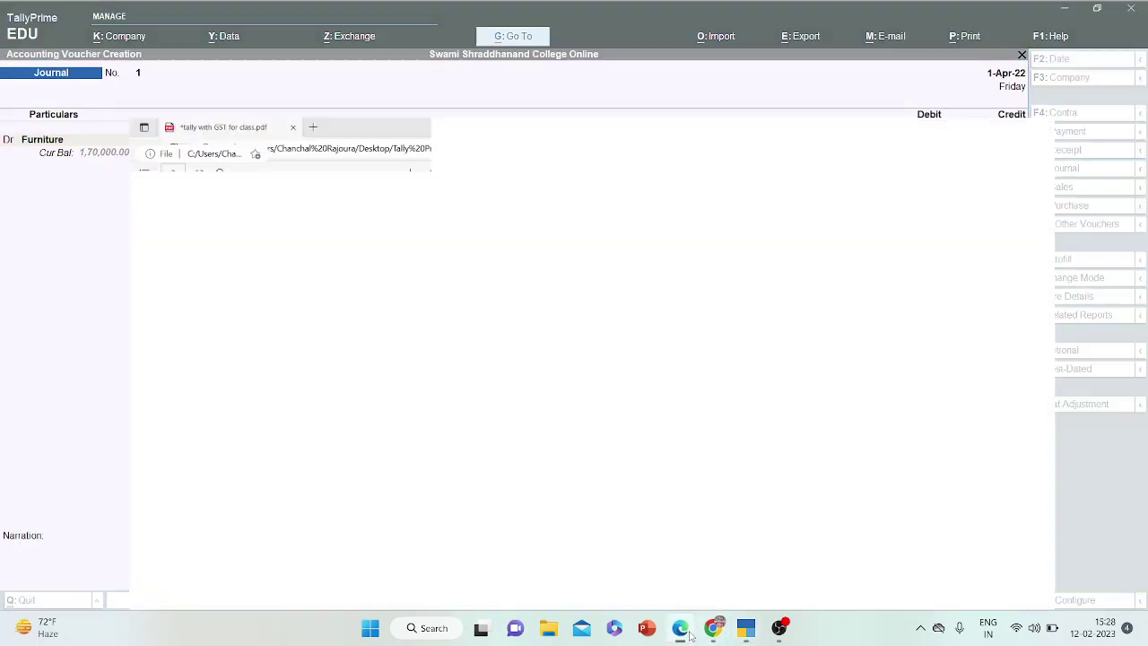
{"action": "left_click", "coordinate": [682, 632]}
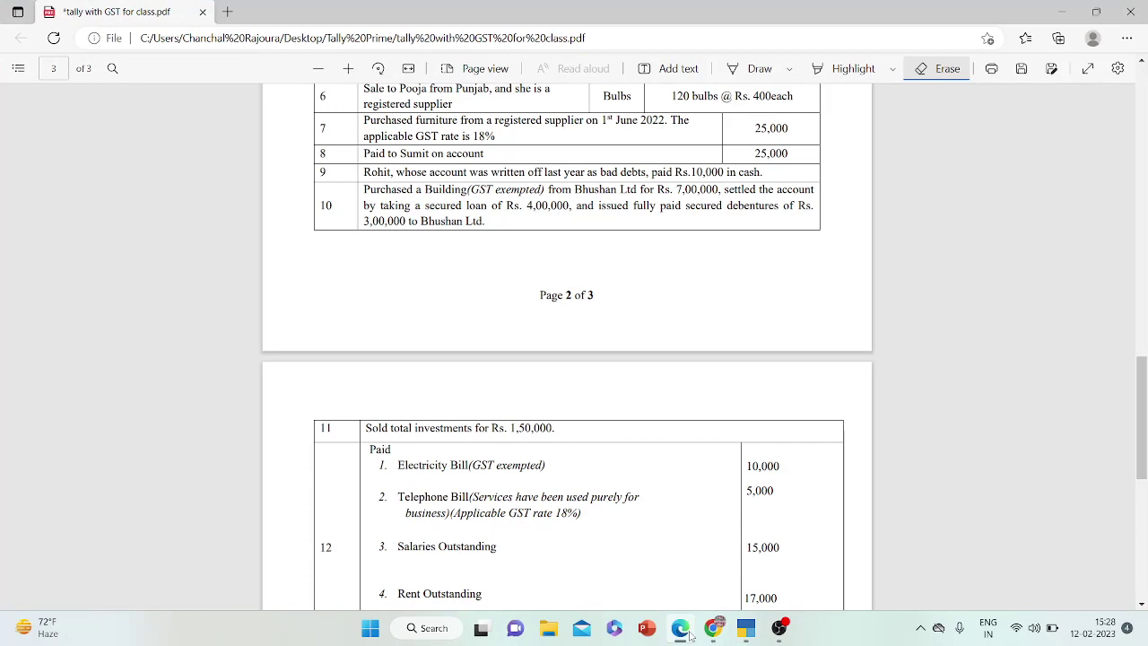
{"action": "left_click", "coordinate": [690, 635]}
{"action": "type", "text": "25000"}
{"action": "key", "text": "Return"}
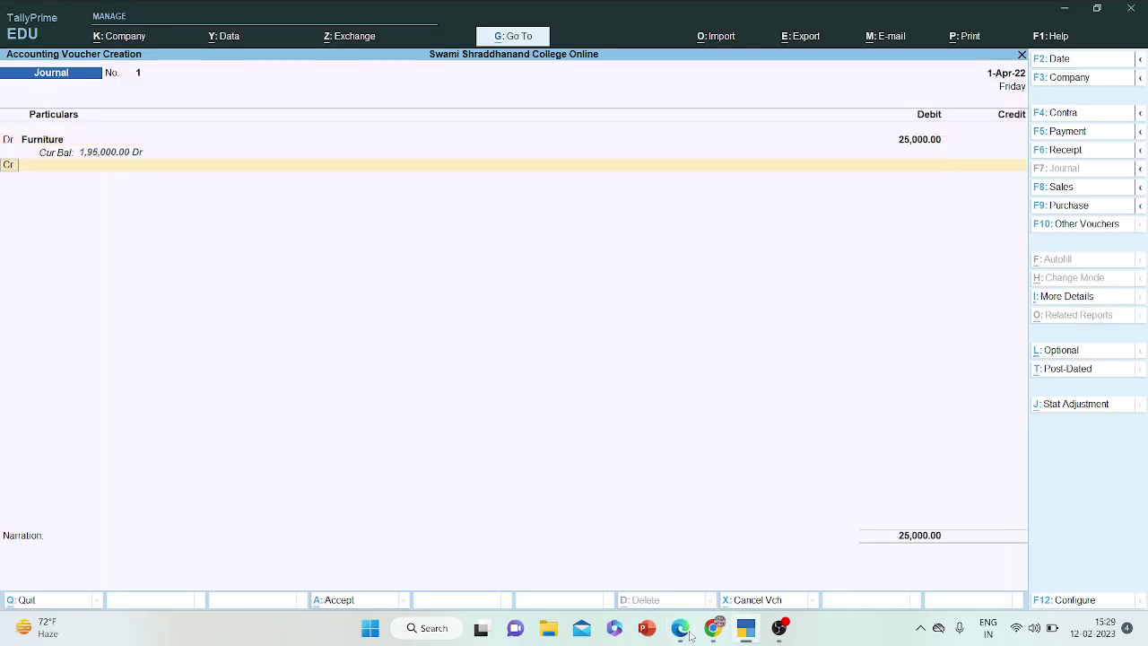
- Add a second debit line and use the built-in calculator to work out 25000*18% and 4500/2
{"action": "type", "text": "dr"}
{"action": "key", "text": "Return"}
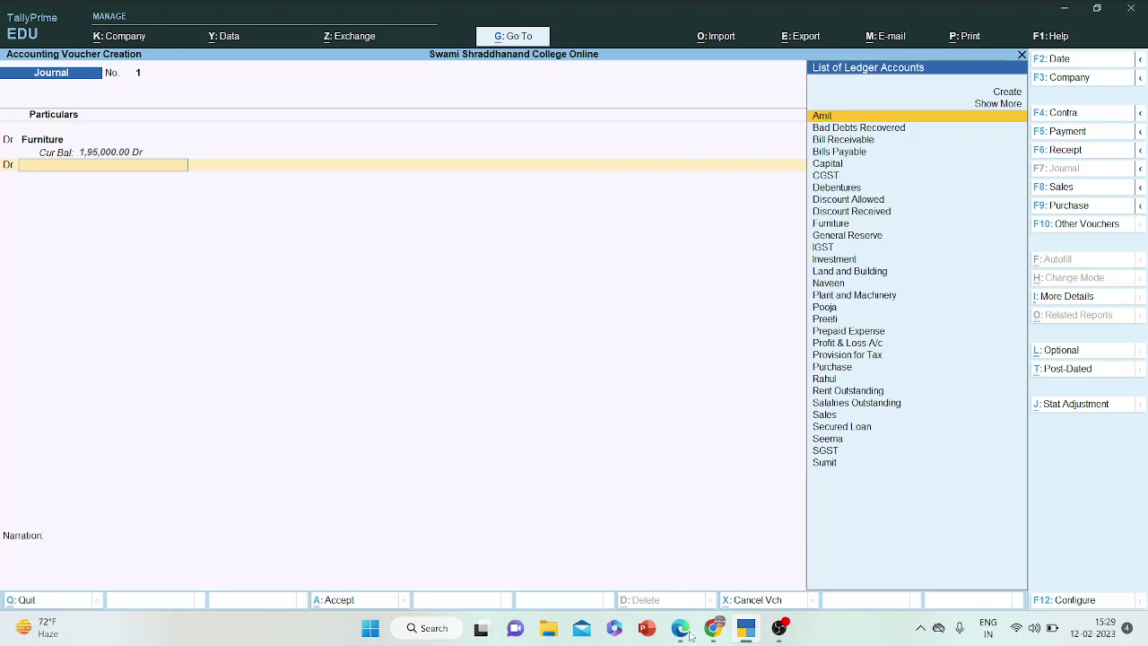
{"action": "key", "text": "ctrl+n"}
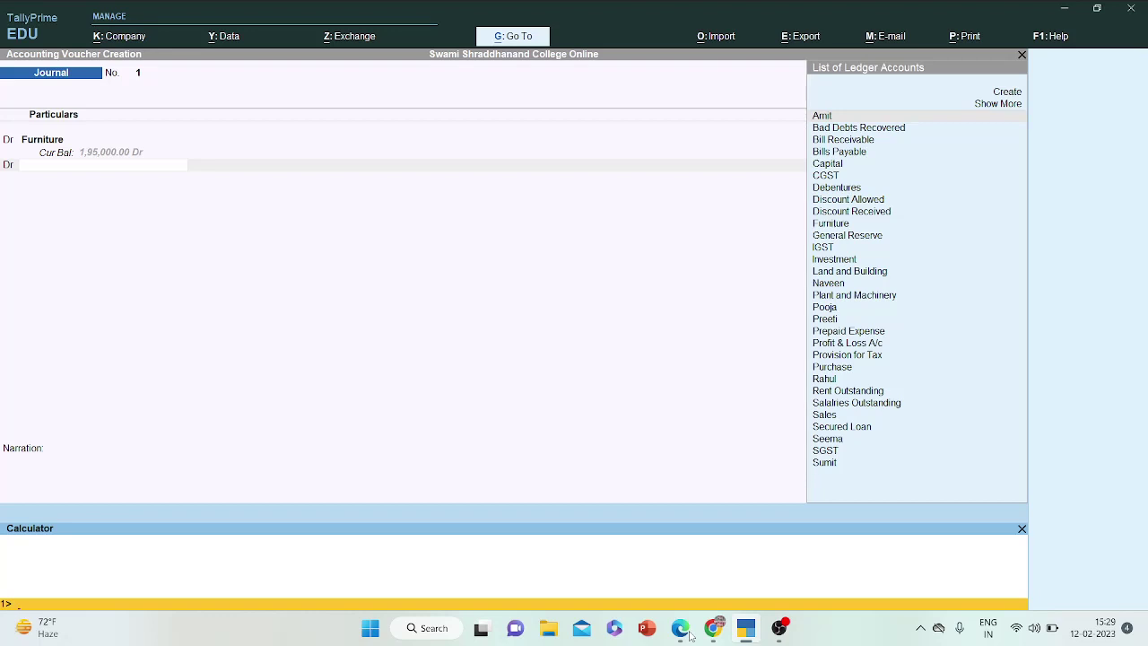
{"action": "type", "text": "25000*18%"}
{"action": "key", "text": "Return"}
{"action": "type", "text": "4500"}
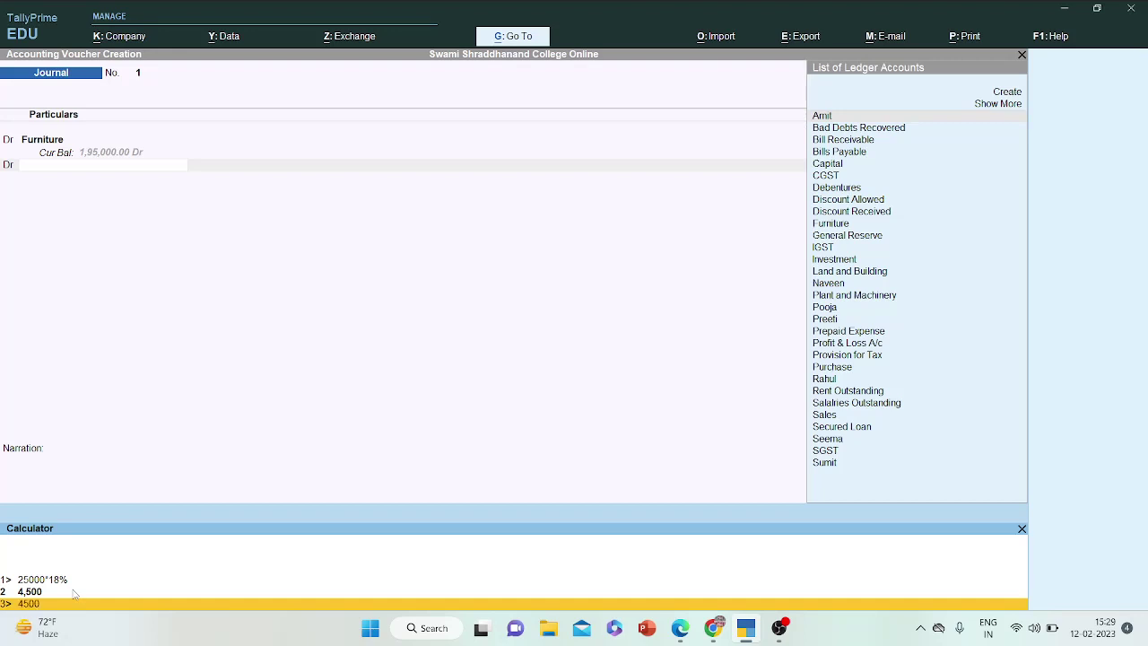
{"action": "type", "text": "/2"}
{"action": "key", "text": "Return"}
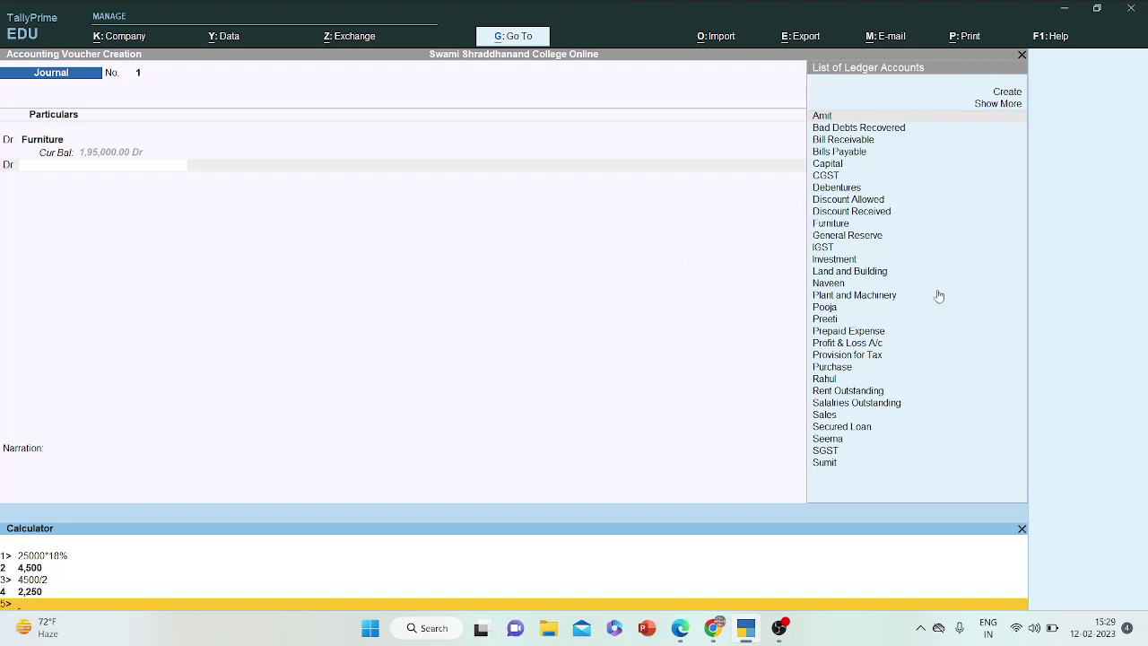
- Return to the voucher and debit the SGST ledger with 2,250
{"action": "left_click", "coordinate": [771, 283]}
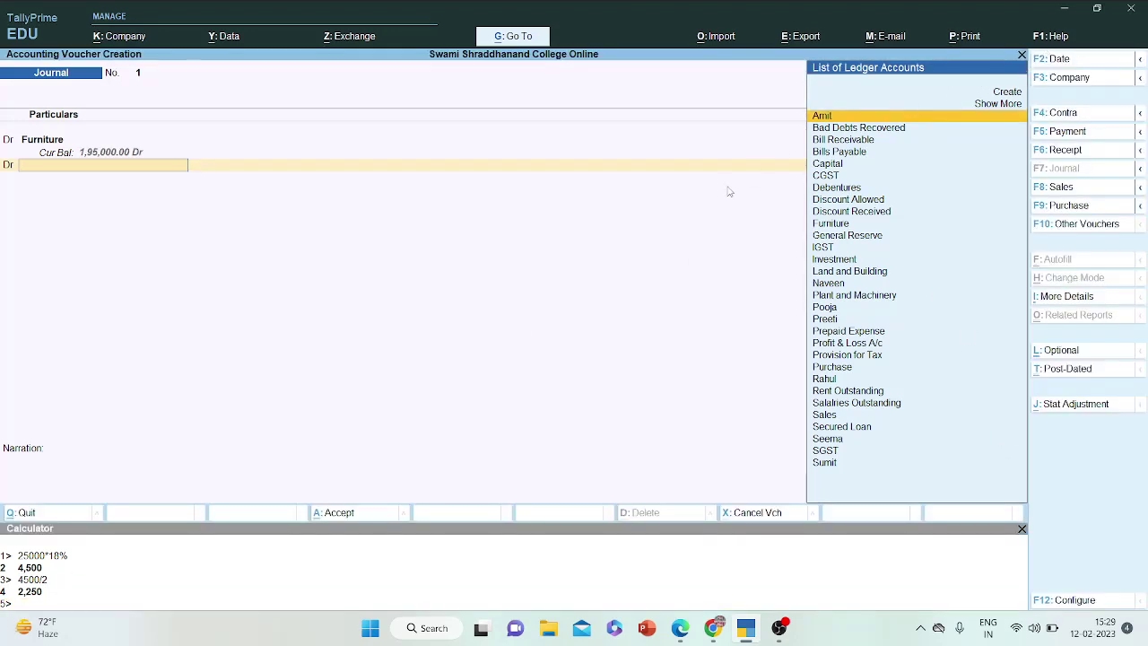
{"action": "type", "text": "Sg"}
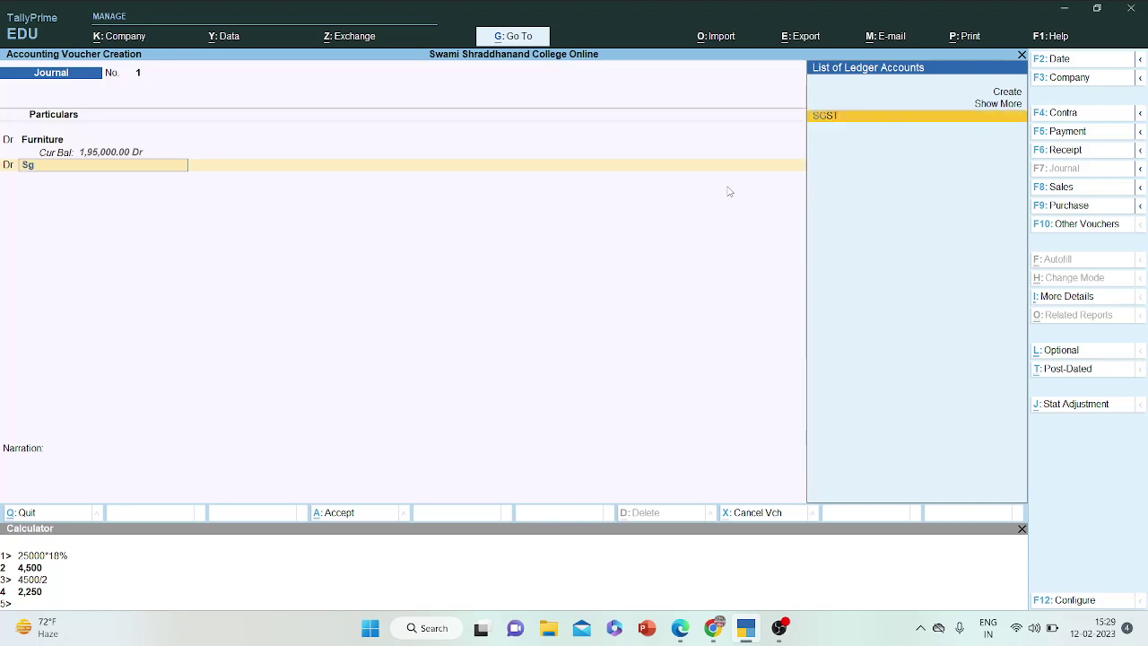
{"action": "type", "text": "st"}
{"action": "key", "text": "Return"}
{"action": "type", "text": "2250"}
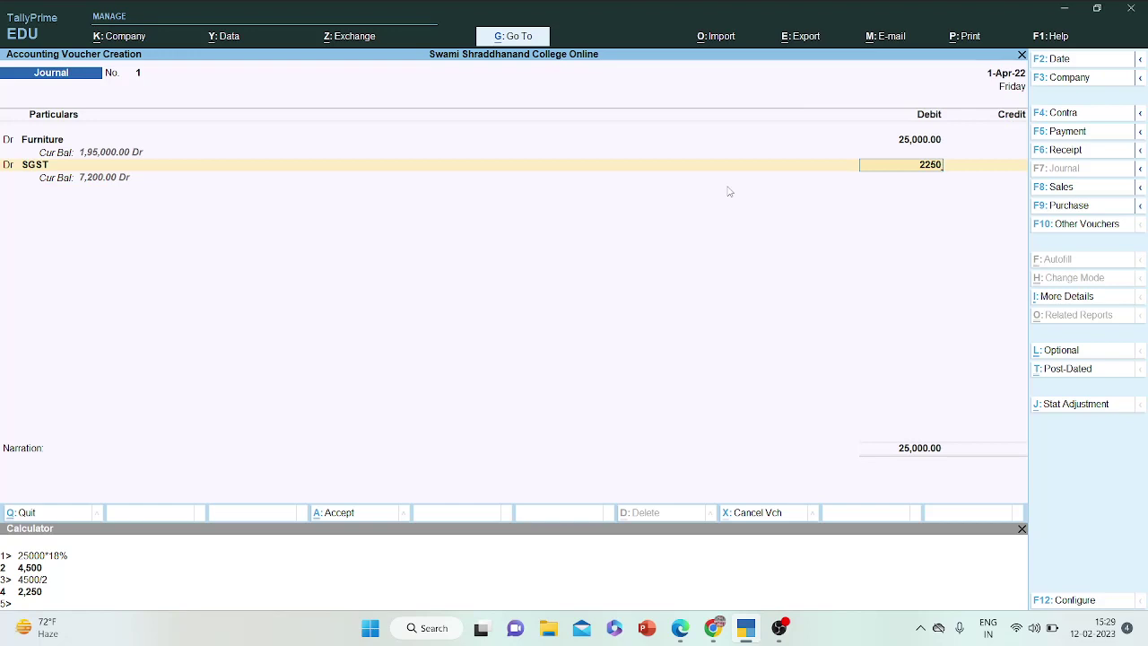
{"action": "key", "text": "Return"}
- Add a third debit line for the CGST ledger with 2,250
{"action": "type", "text": "d"}
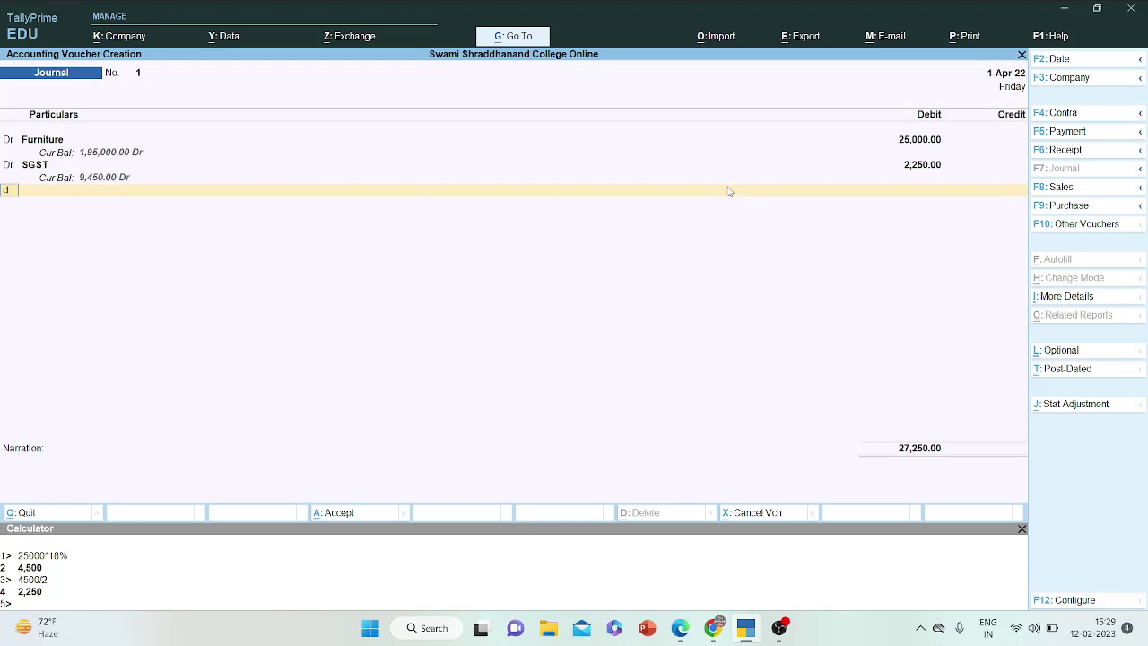
{"action": "type", "text": "r"}
{"action": "key", "text": "Return"}
{"action": "type", "text": "Cgst"}
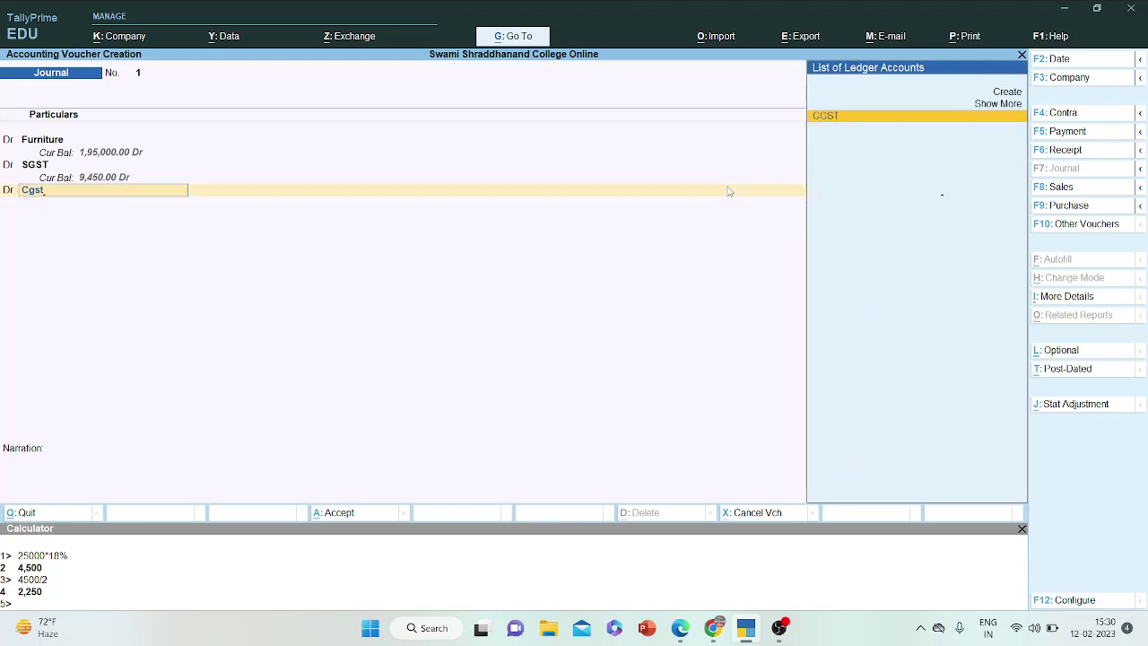
{"action": "key", "text": "Return"}
{"action": "type", "text": "2250"}
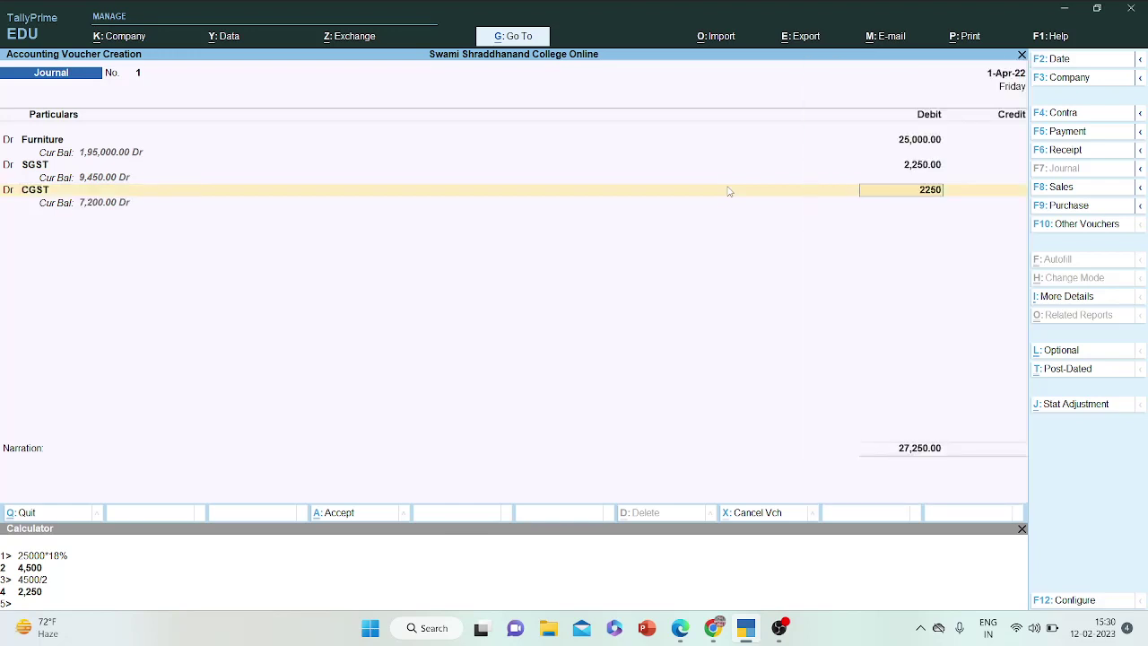
{"action": "key", "text": "Return"}
- Credit Punjab National Bank with the balancing 29,500 and save the journal voucher
{"action": "key", "text": "Return"}
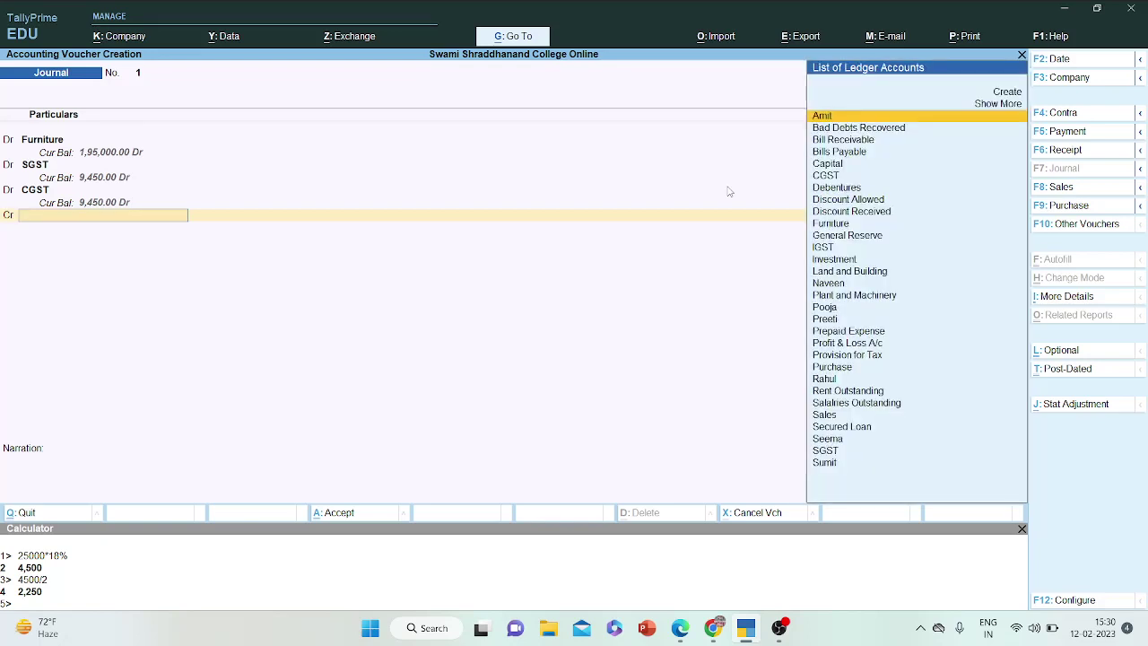
{"action": "type", "text": "Punj"}
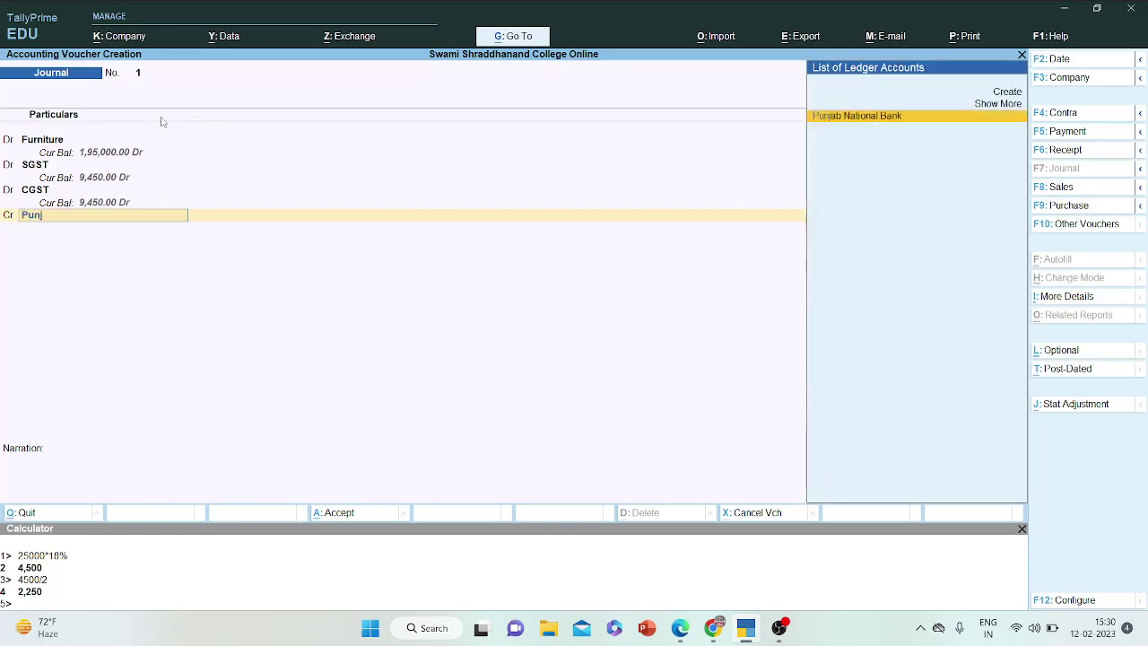
{"action": "key", "text": "Return"}
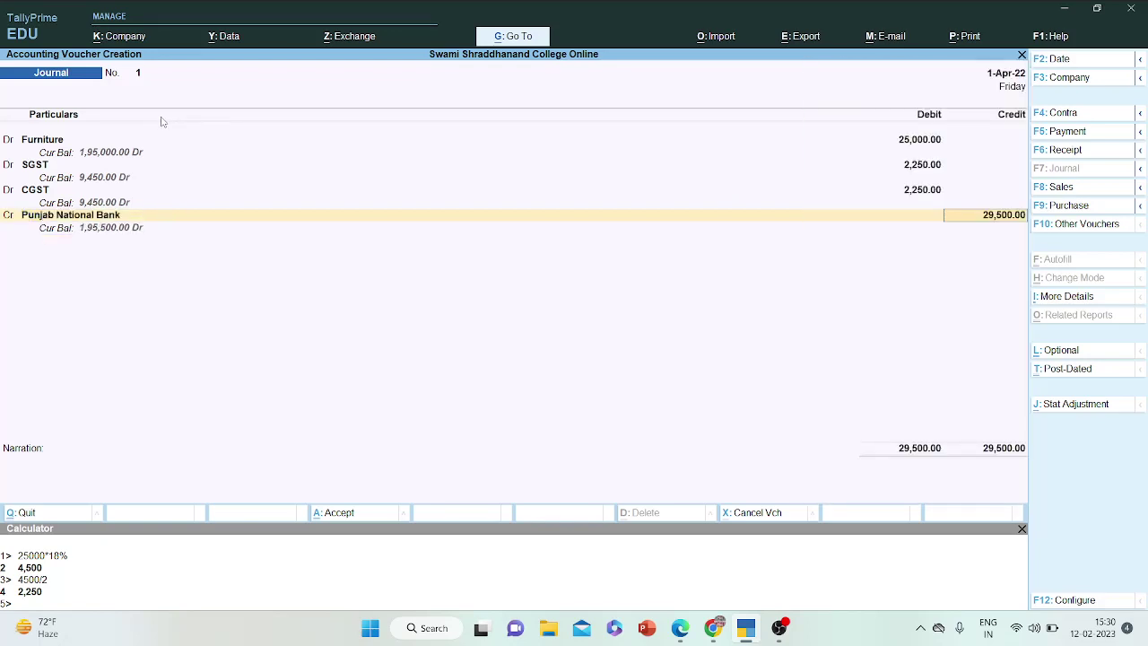
{"action": "key", "text": "Return"}
{"action": "key", "text": "Return"}
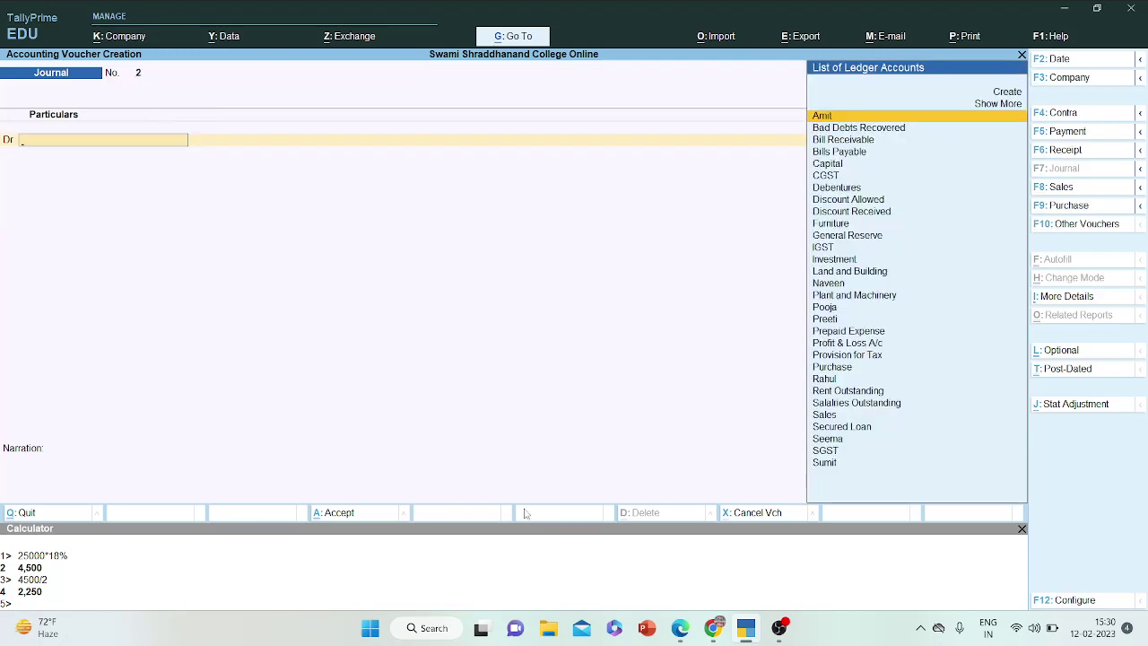
- Start a payment voucher for transaction 8 of the PDF exercise and debit the payee's party ledger with 25,000
{"action": "left_click", "coordinate": [682, 628]}
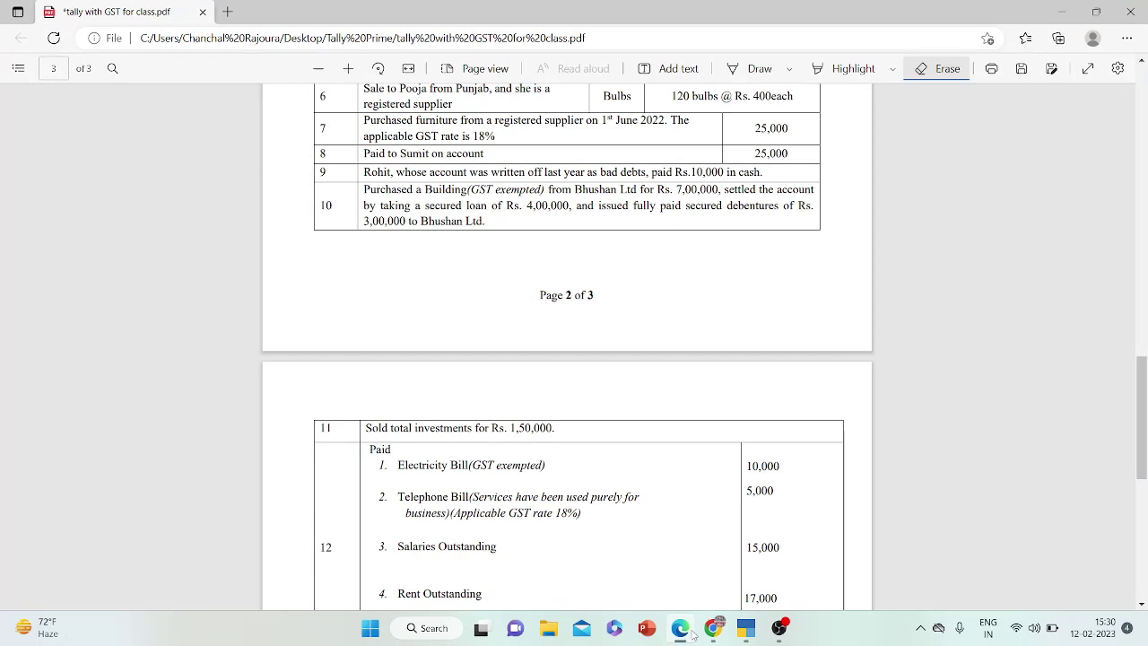
{"action": "left_click", "coordinate": [745, 628]}
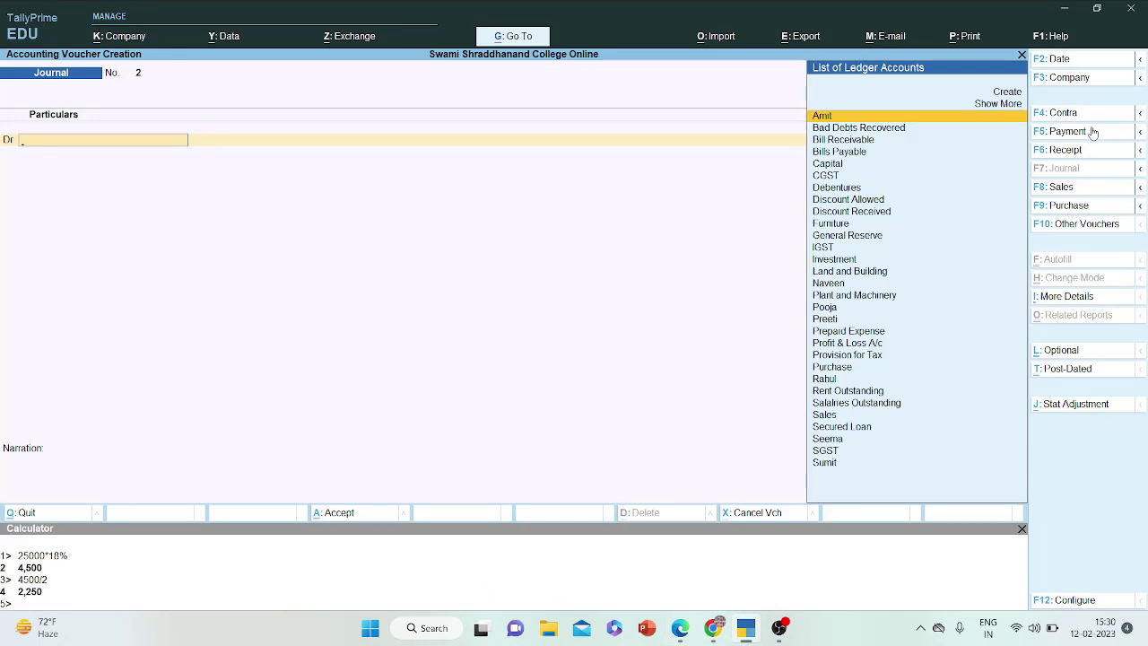
{"action": "left_click", "coordinate": [1068, 131]}
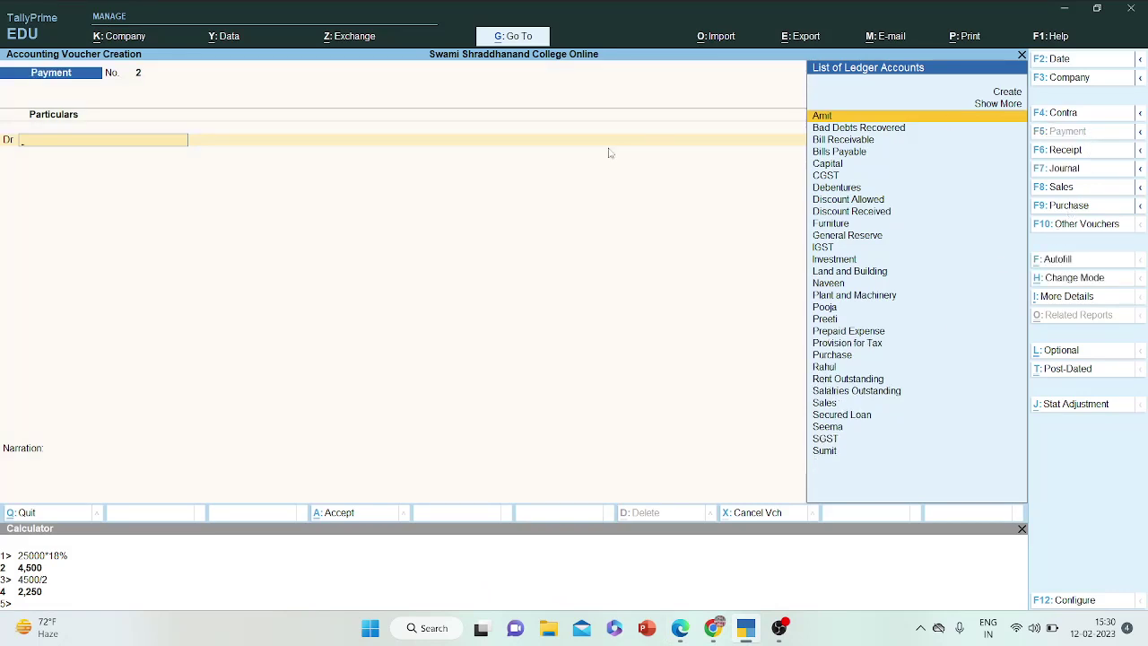
{"action": "type", "text": "Sumit"}
{"action": "key", "text": "Return"}
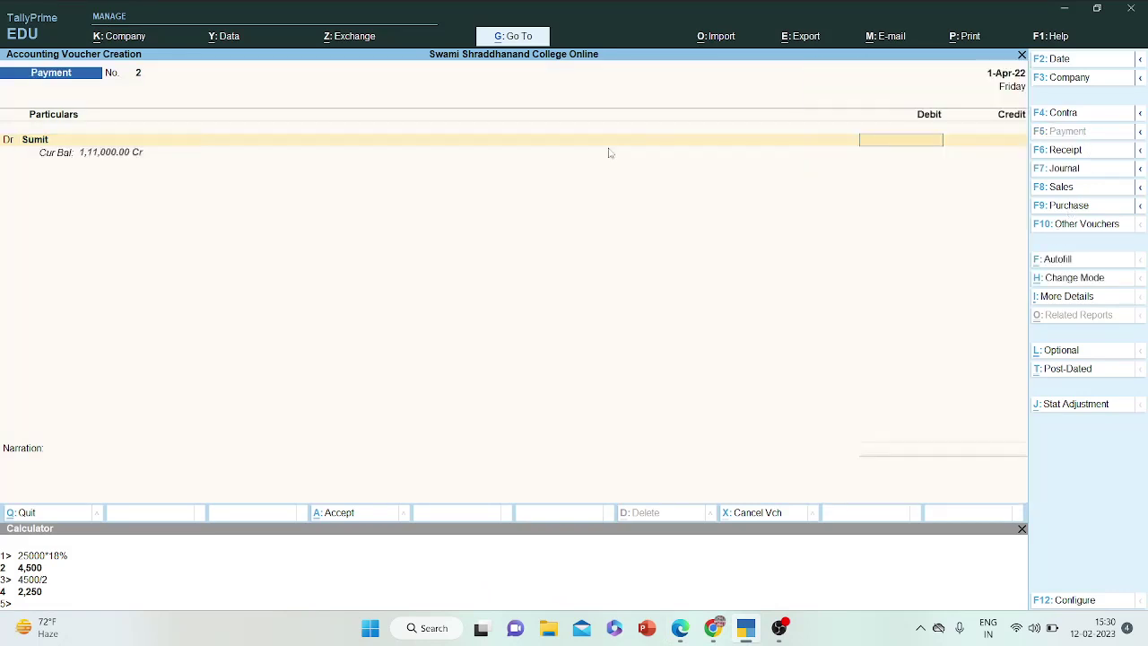
{"action": "type", "text": "25000"}
{"action": "key", "text": "Return"}
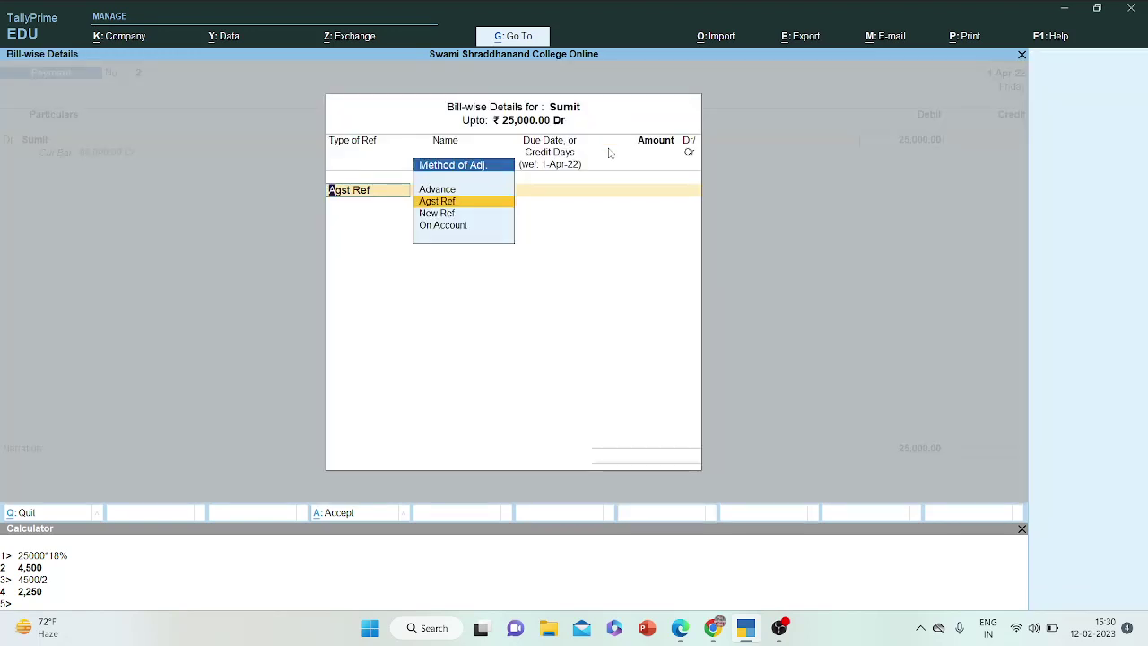
- Allocate the 25,000 debit as On Account in the bill-wise details and continue to the credit line
{"action": "key", "text": "Down"}
{"action": "key", "text": "Down"}
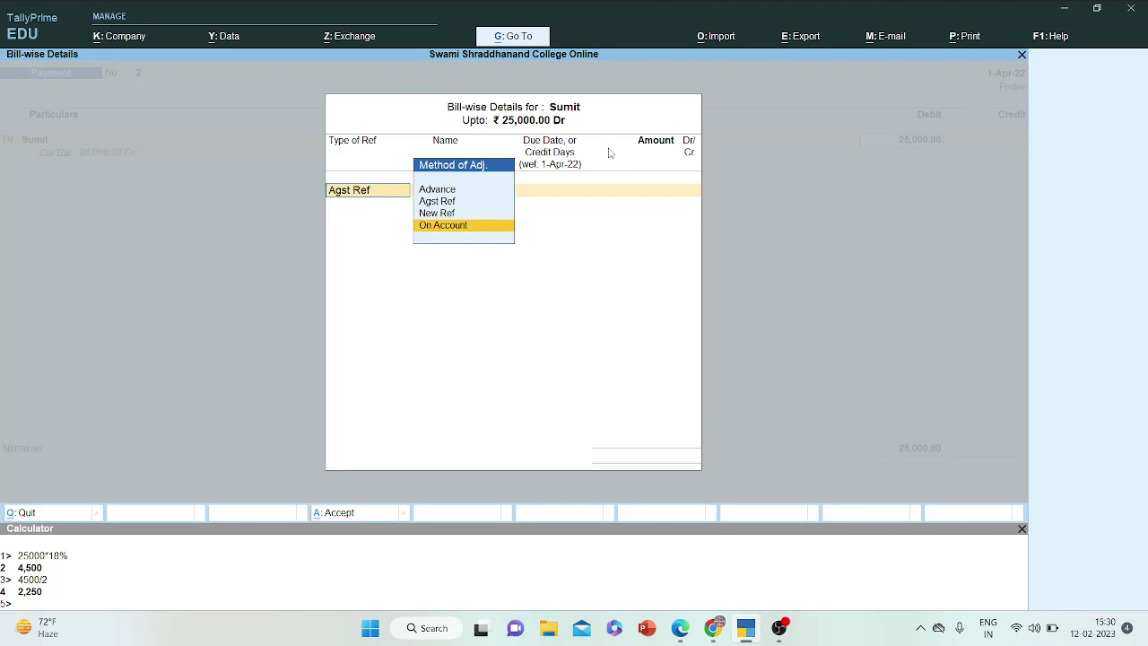
{"action": "key", "text": "Return"}
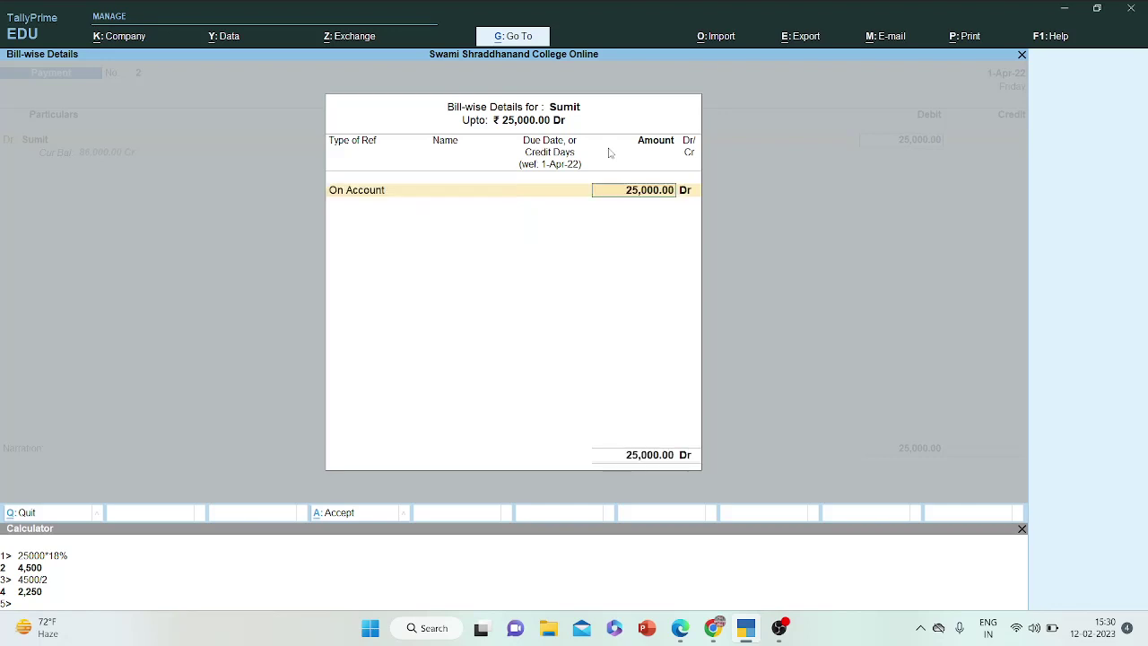
{"action": "key", "text": "Return"}
{"action": "key", "text": "Return"}
{"action": "key", "text": "Return"}
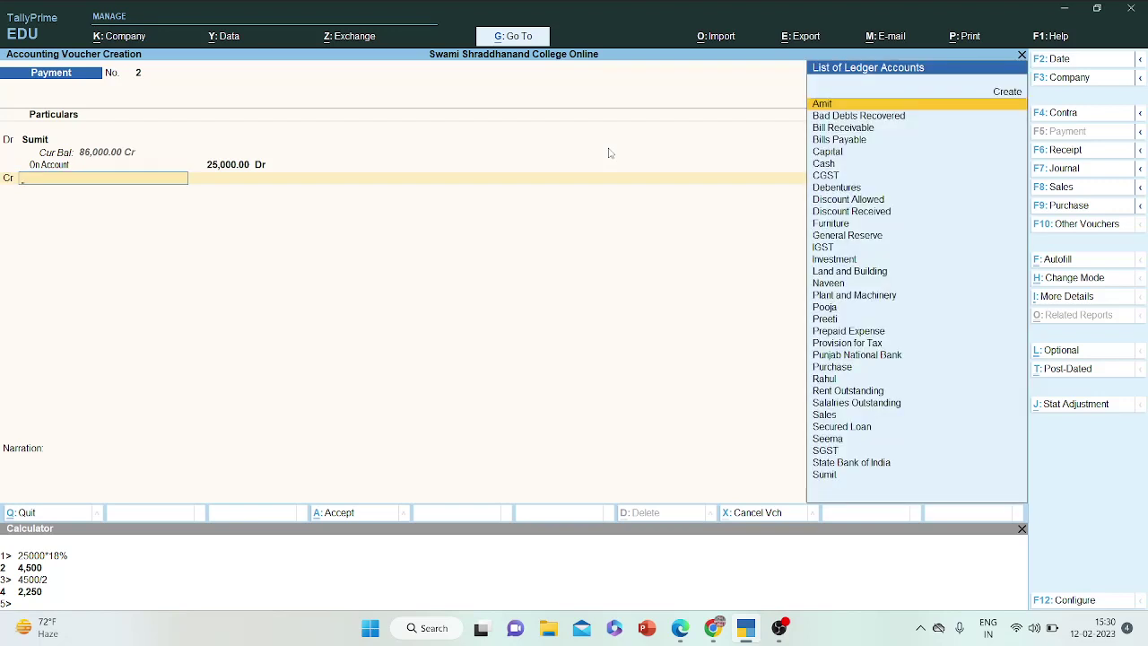
- Credit State Bank of India with 25,000, keep the default cheque allocation, and save the payment voucher
{"action": "type", "text": "St"}
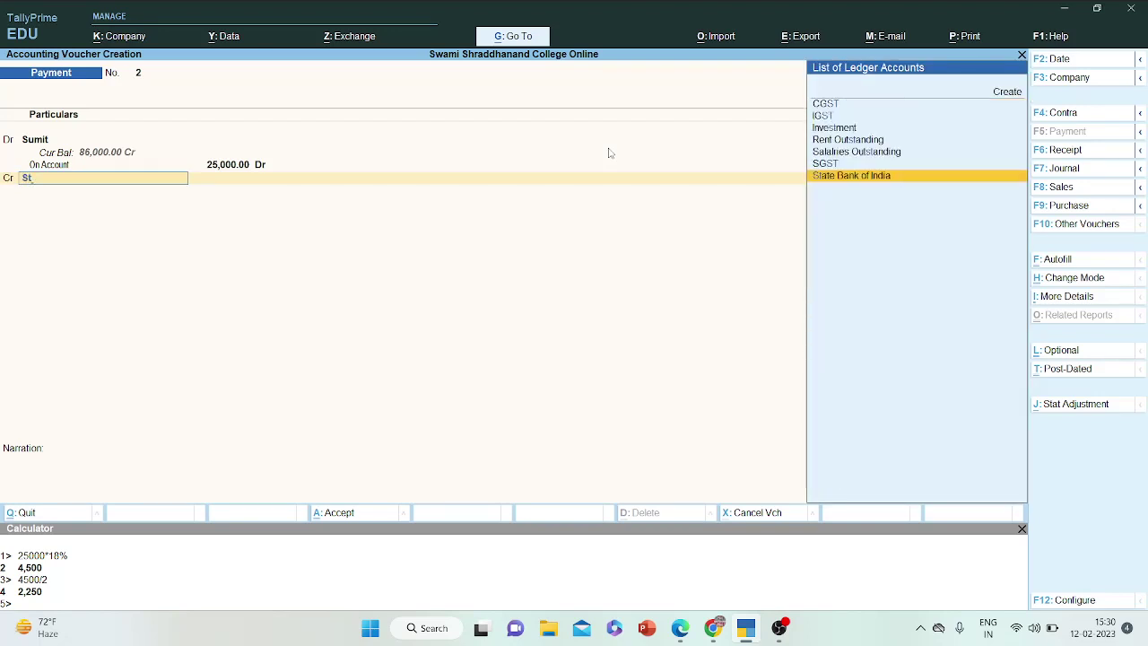
{"action": "key", "text": "Return"}
{"action": "key", "text": "Return"}
{"action": "key", "text": "Return"}
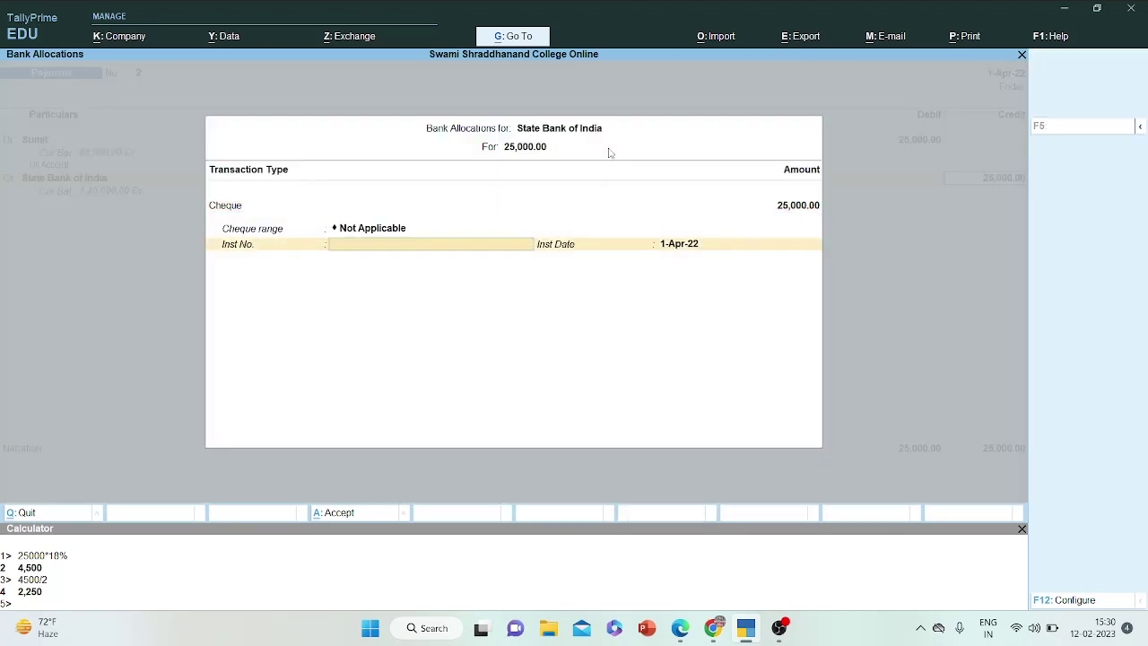
{"action": "key", "text": "Return"}
{"action": "key", "text": "Return"}
{"action": "key", "text": "Return"}
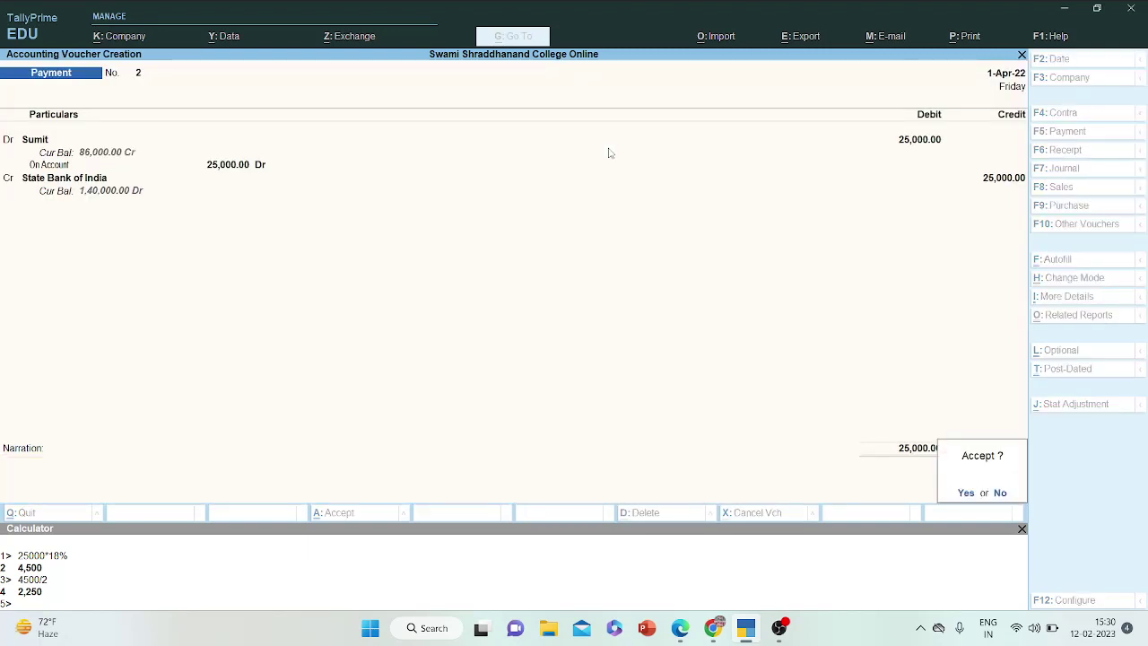
{"action": "key", "text": "Return"}
- Change the voucher type to Journal and check transaction 9 in the PDF exercise
{"action": "left_click", "coordinate": [681, 629]}
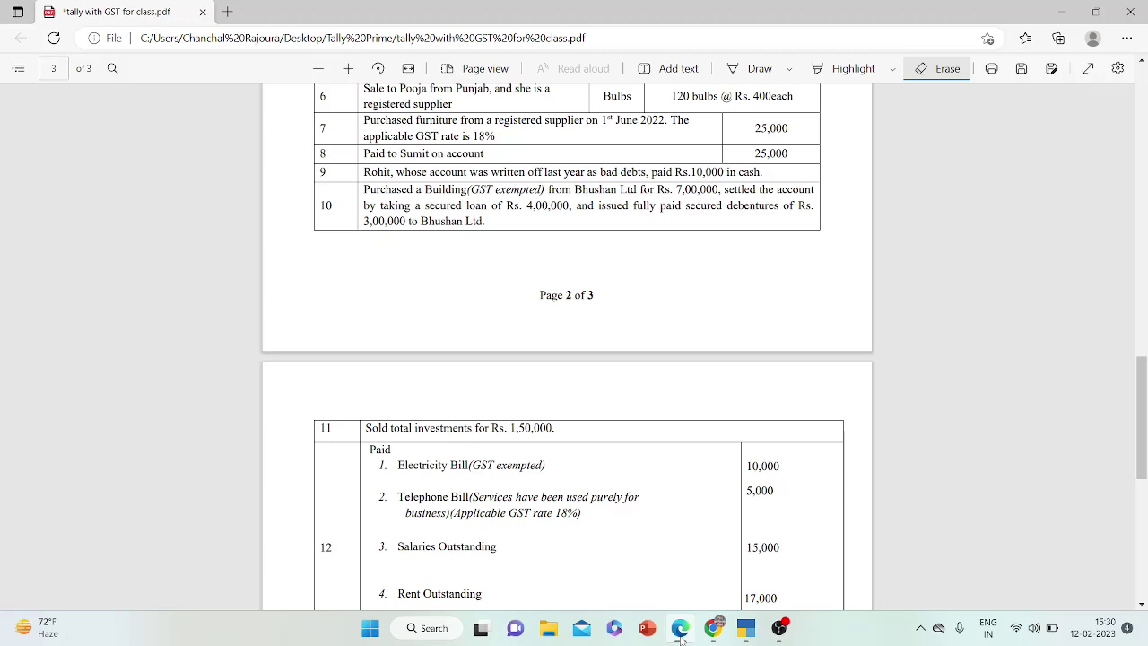
{"action": "left_click", "coordinate": [681, 628]}
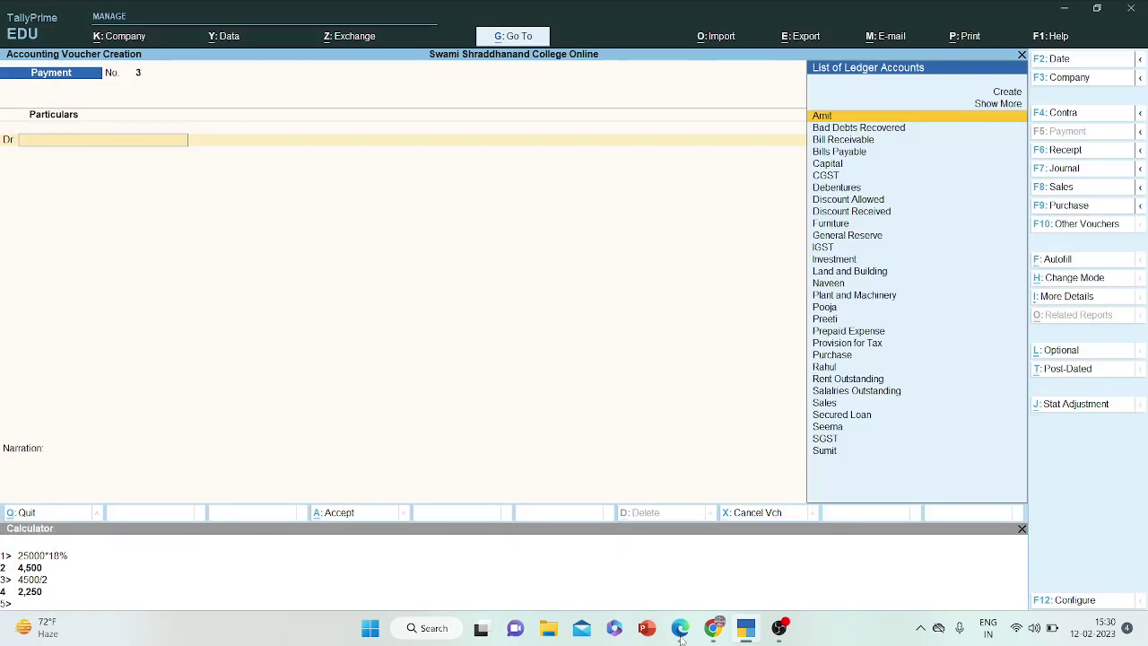
{"action": "left_click", "coordinate": [1073, 170]}
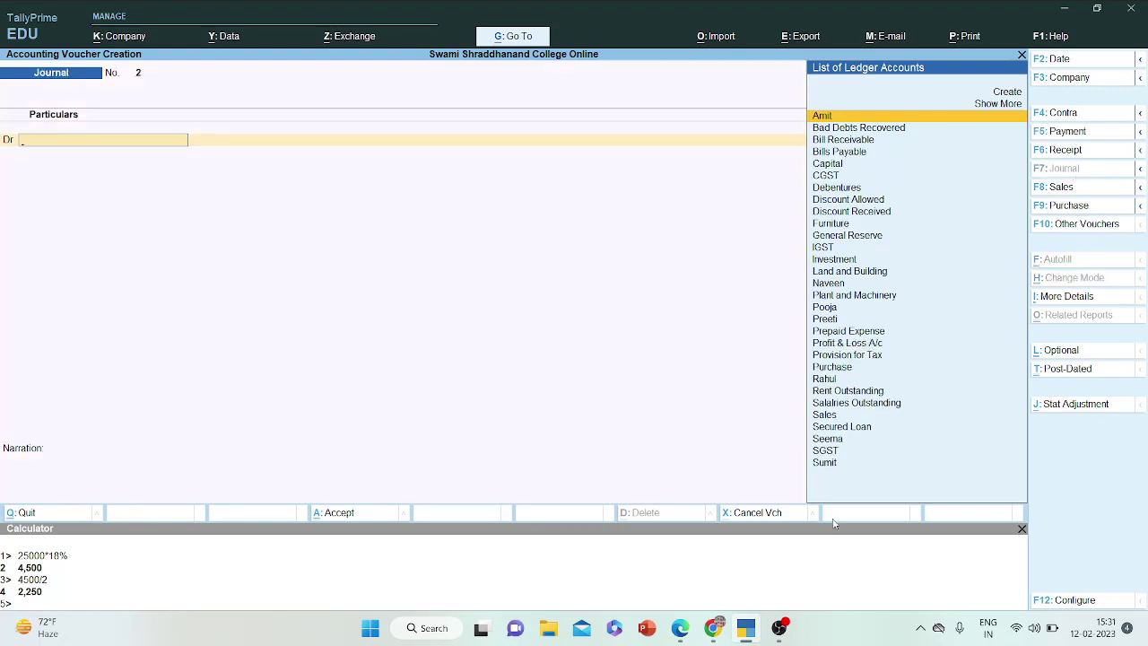
{"action": "left_click", "coordinate": [680, 628]}
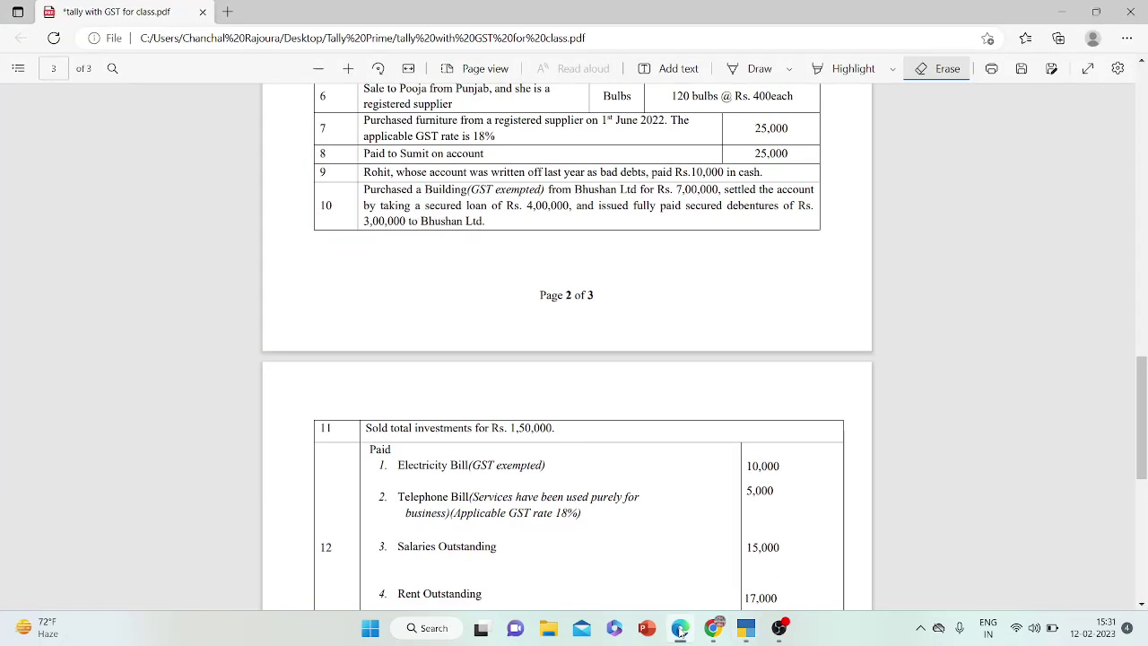
{"action": "left_click", "coordinate": [681, 630]}
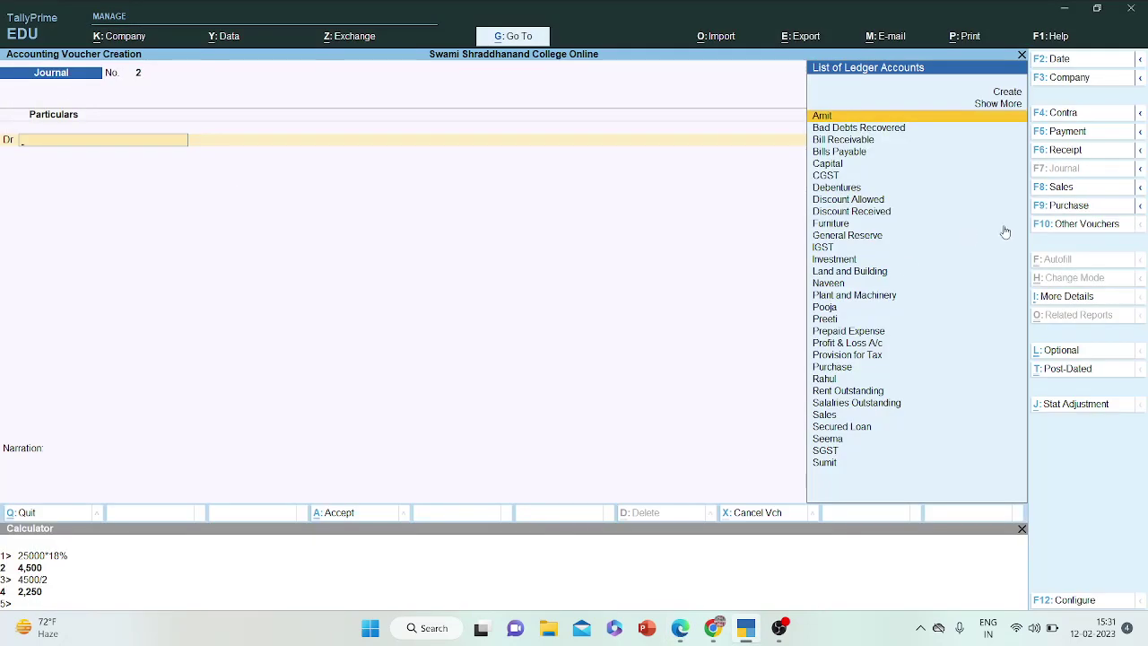
- Debit the Cash ledger with 10,000 in the journal voucher
{"action": "type", "text": "Cas"}
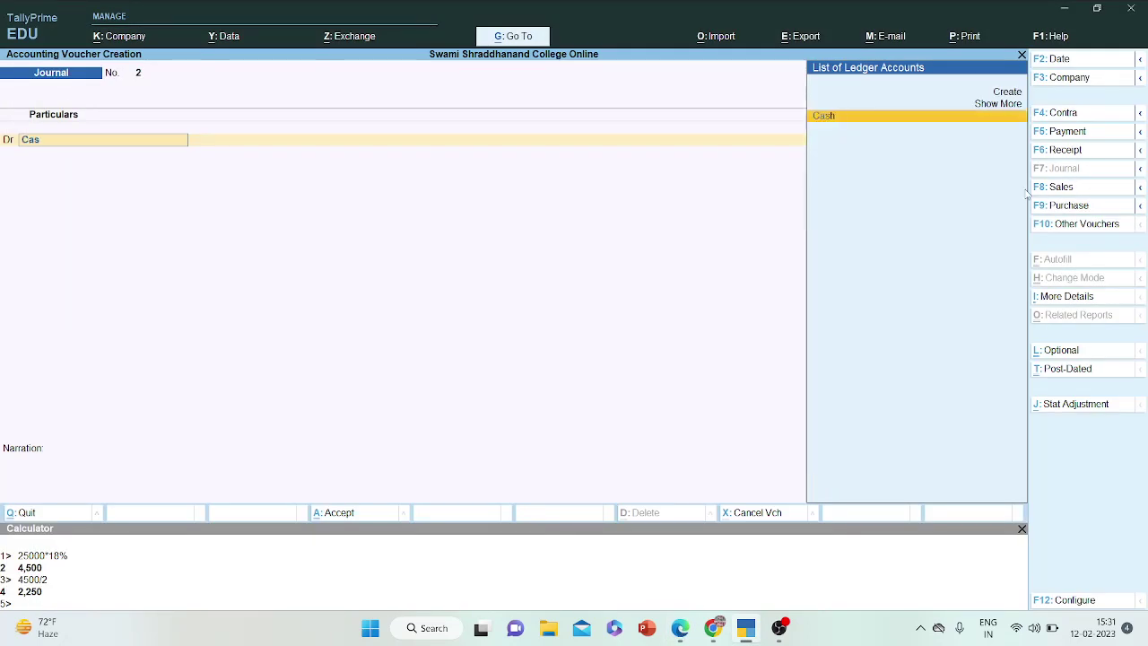
{"action": "key", "text": "Return"}
{"action": "type", "text": "10"}
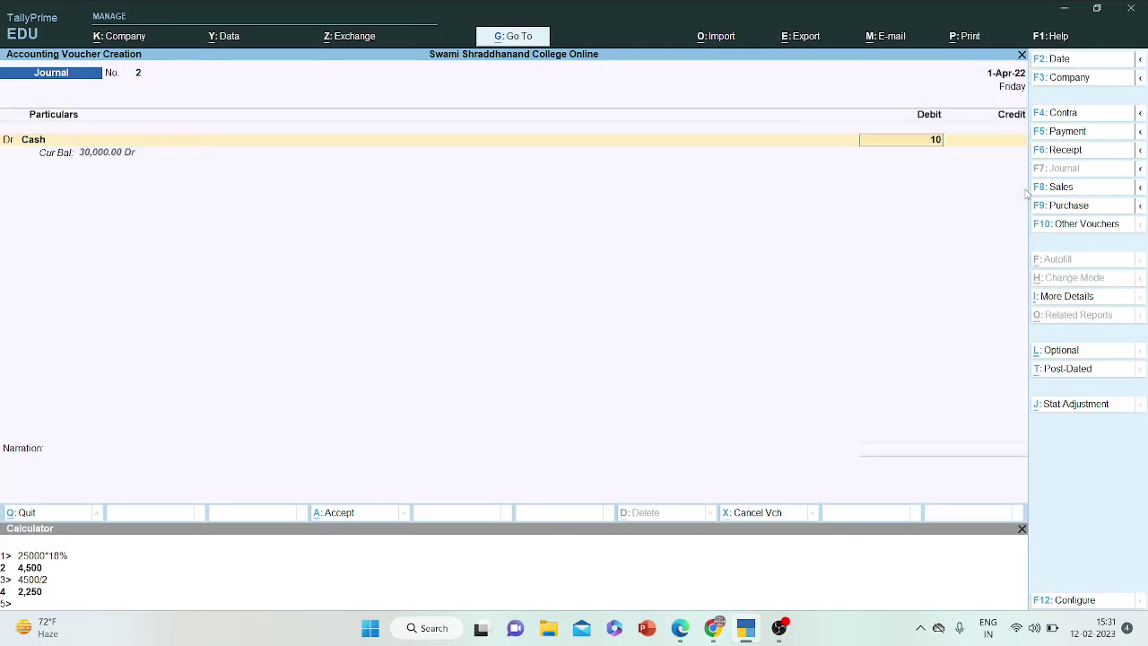
{"action": "type", "text": "00"}
{"action": "key", "text": "Return"}
{"action": "key", "text": "BackSpace"}
{"action": "type", "text": "10,000"}
{"action": "key", "text": "Return"}
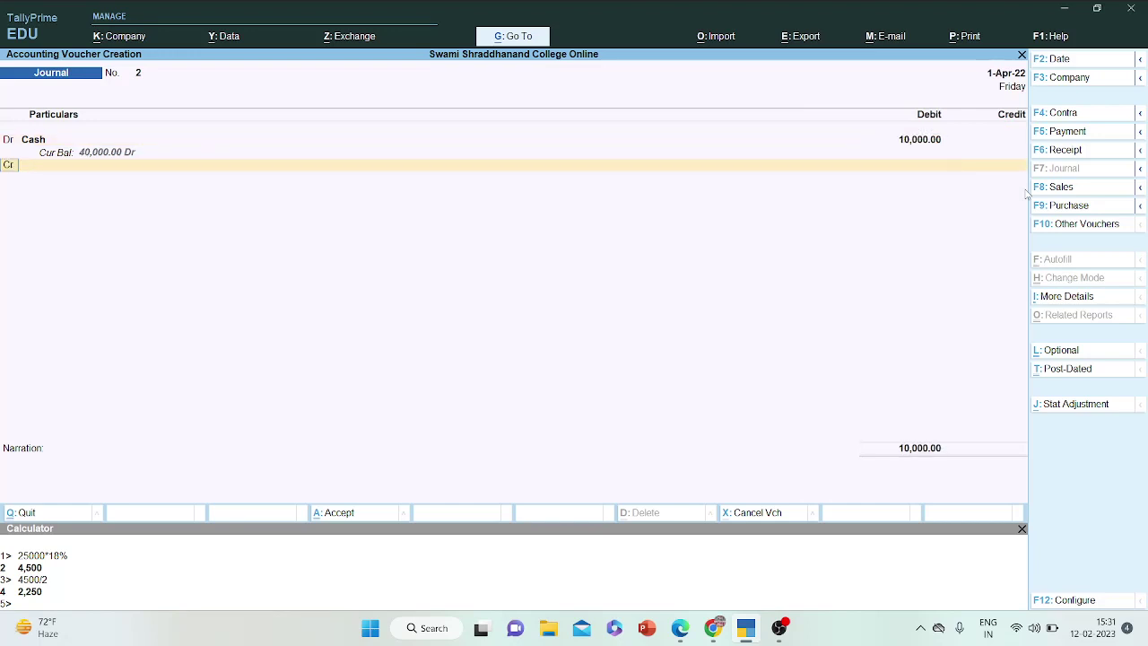
- Credit the Bad Debts Recovered ledger with 10,000 and save the journal voucher without a narration
{"action": "key", "text": "Return"}
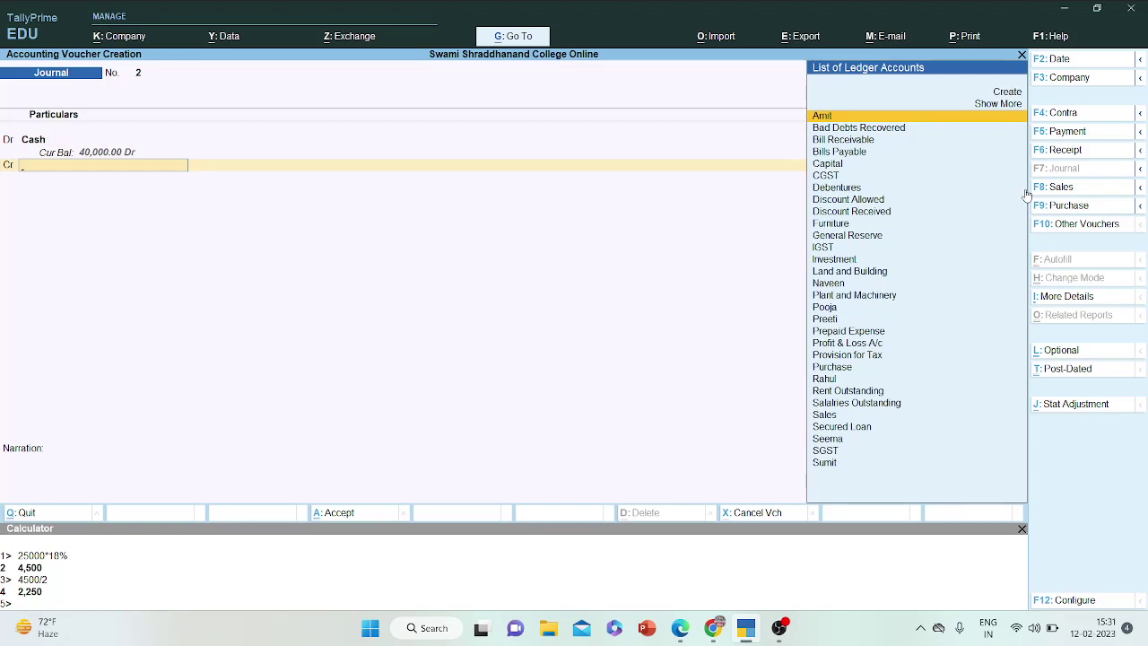
{"action": "type", "text": "bad"}
{"action": "key", "text": "Return"}
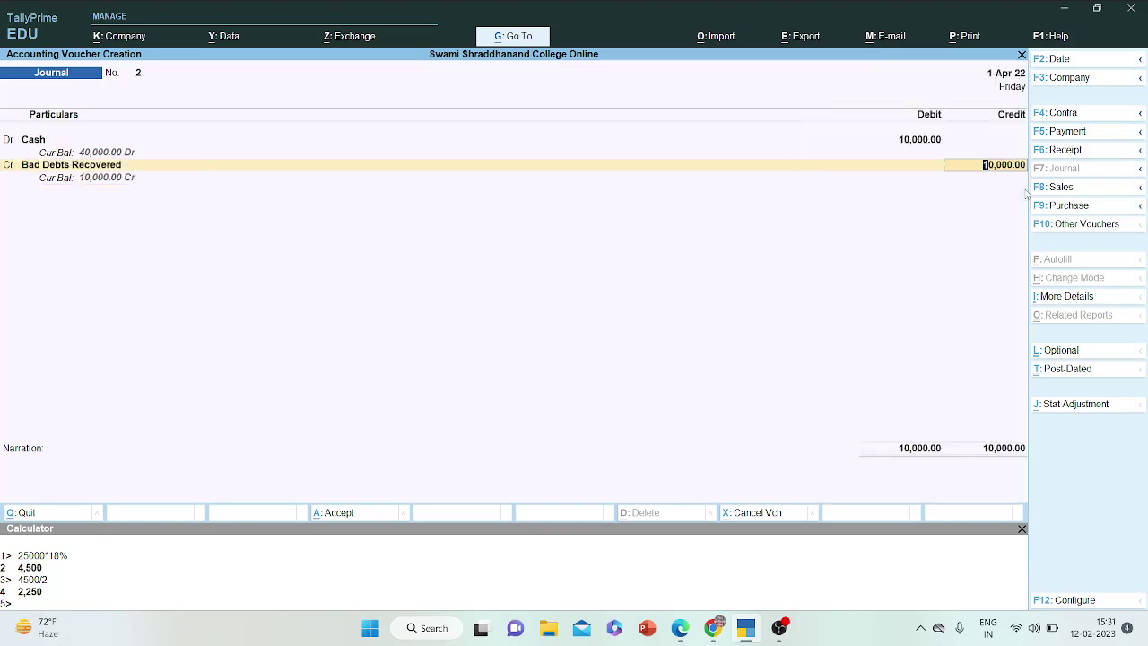
{"action": "key", "text": "Return"}
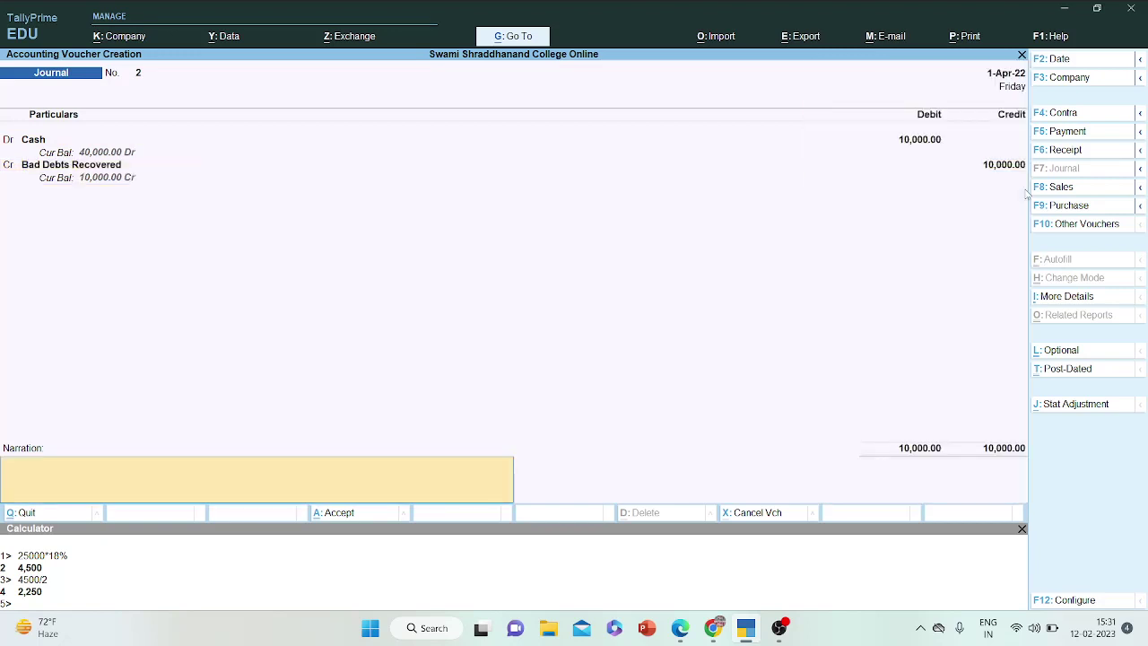
{"action": "key", "text": "Return"}
{"action": "key", "text": "Return"}
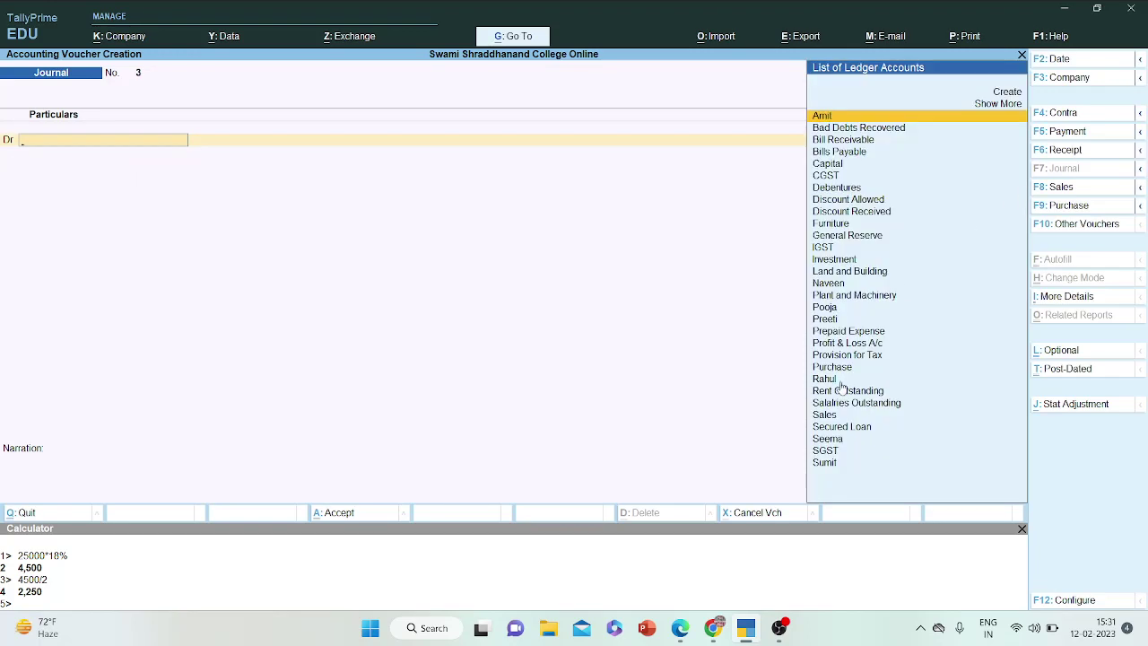
- Check transaction 10 in the PDF and handwrite its purchase entry in Ziteboard: Building Dr 7L, To Bhushan Ltd 7L
{"action": "left_click", "coordinate": [680, 629]}
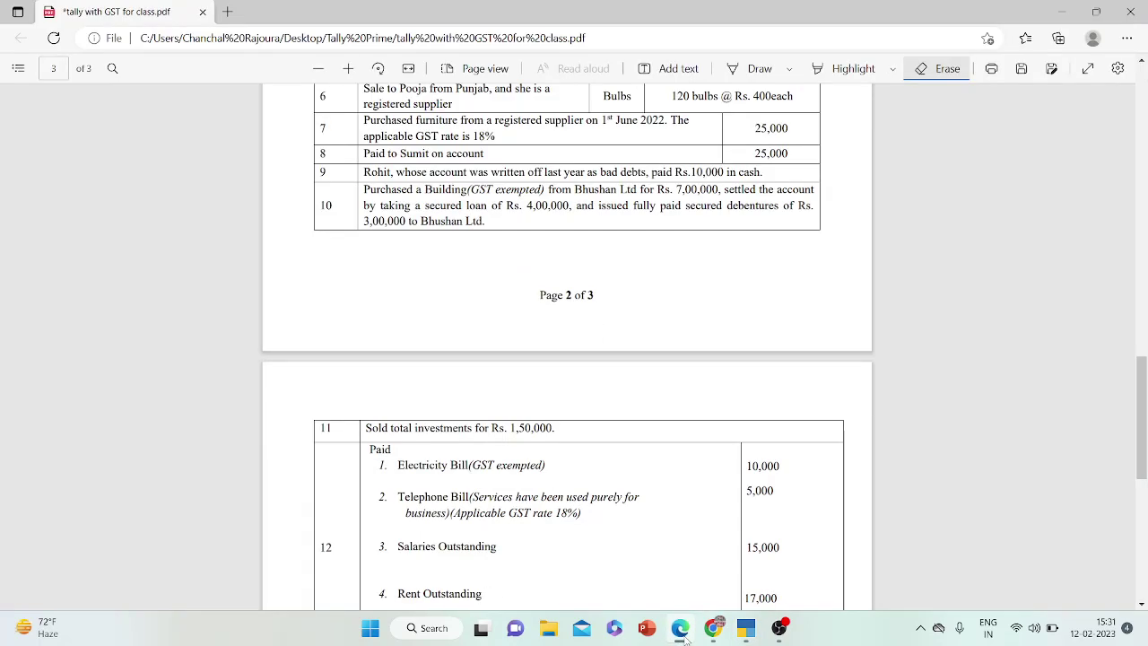
{"action": "left_click", "coordinate": [780, 628]}
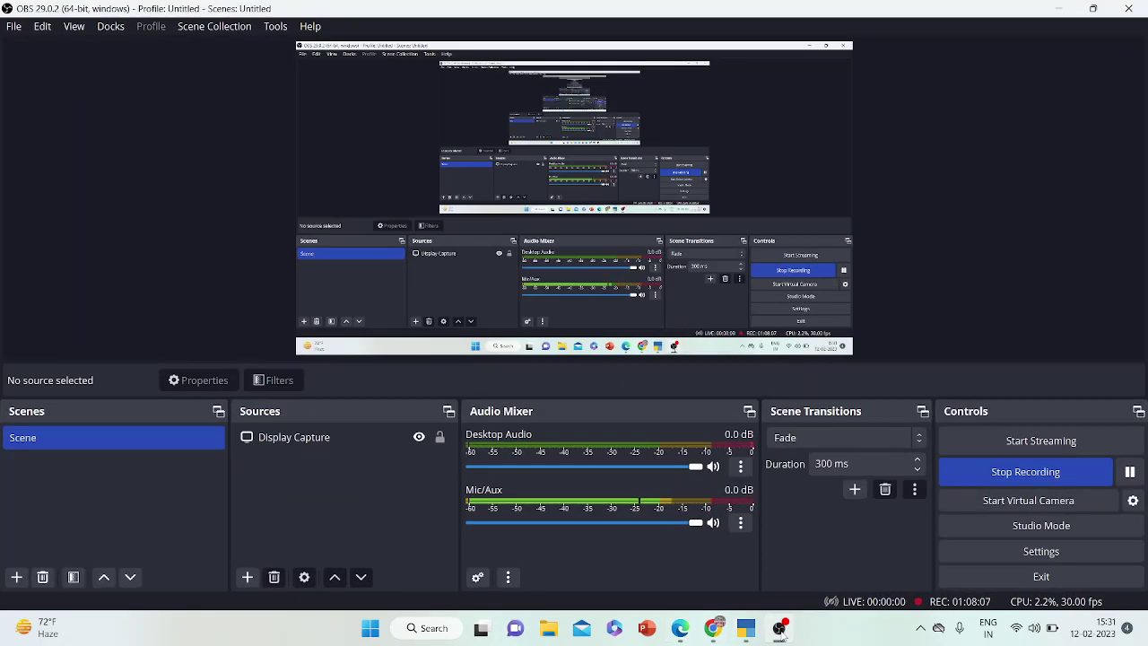
{"action": "left_click", "coordinate": [780, 628]}
{"action": "left_click", "coordinate": [746, 628]}
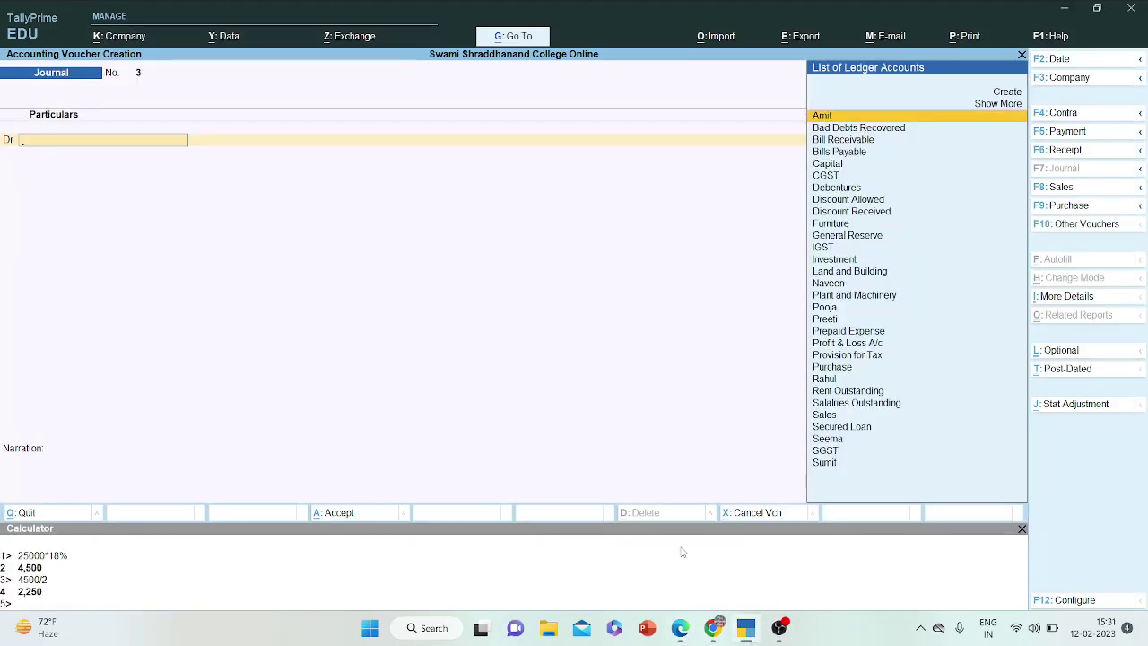
{"action": "left_click", "coordinate": [713, 628]}
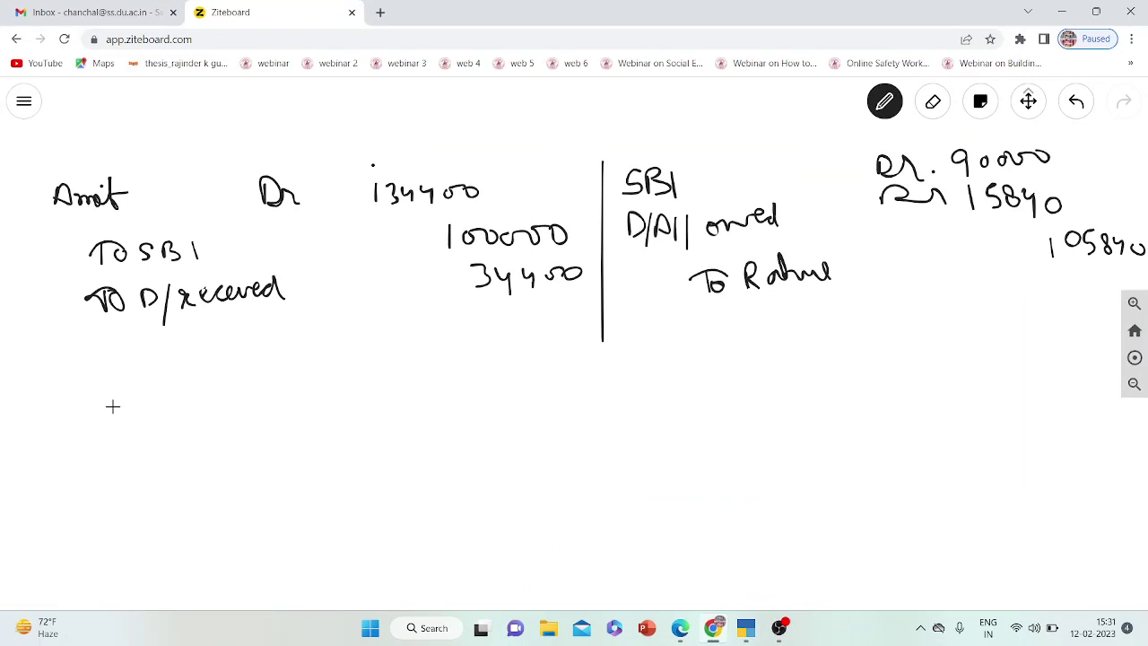
{"action": "mouse_move", "coordinate": [64, 397]}
{"action": "left_mouse_down"}
{"action": "mouse_move", "coordinate": [70, 422]}
{"action": "mouse_move", "coordinate": [114, 400]}
{"action": "mouse_move", "coordinate": [118, 415]}
{"action": "mouse_move", "coordinate": [200, 390]}
{"action": "mouse_move", "coordinate": [212, 397]}
{"action": "left_mouse_up"}
{"action": "mouse_move", "coordinate": [350, 381]}
{"action": "left_mouse_down"}
{"action": "mouse_move", "coordinate": [355, 396]}
{"action": "mouse_move", "coordinate": [417, 398]}
{"action": "left_mouse_up"}
{"action": "mouse_move", "coordinate": [162, 440]}
{"action": "left_mouse_down"}
{"action": "mouse_move", "coordinate": [137, 453]}
{"action": "mouse_move", "coordinate": [187, 440]}
{"action": "mouse_move", "coordinate": [208, 456]}
{"action": "mouse_move", "coordinate": [269, 439]}
{"action": "mouse_move", "coordinate": [270, 415]}
{"action": "mouse_move", "coordinate": [288, 449]}
{"action": "mouse_move", "coordinate": [318, 440]}
{"action": "mouse_move", "coordinate": [331, 451]}
{"action": "mouse_move", "coordinate": [366, 420]}
{"action": "mouse_move", "coordinate": [417, 453]}
{"action": "left_mouse_up"}
{"action": "left_click_drag", "start_coordinate": [422, 366], "coordinate": [434, 395]}
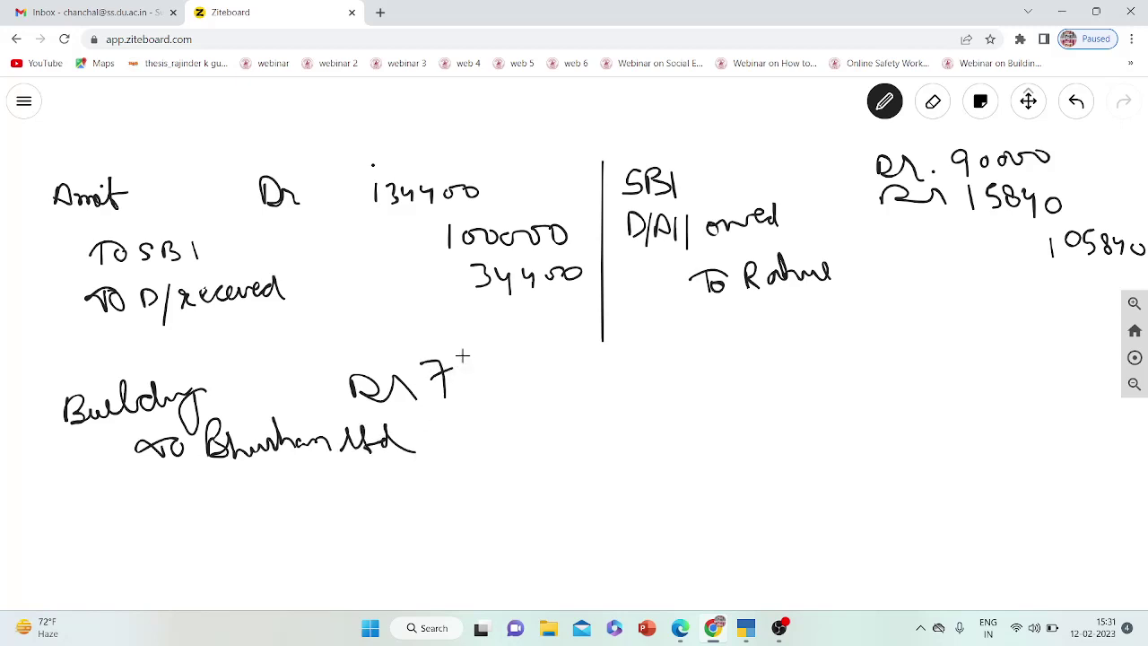
{"action": "left_click_drag", "start_coordinate": [463, 356], "coordinate": [504, 375]}
{"action": "mouse_move", "coordinate": [467, 414]}
{"action": "left_mouse_down"}
{"action": "mouse_move", "coordinate": [486, 443]}
{"action": "mouse_move", "coordinate": [509, 421]}
{"action": "mouse_move", "coordinate": [519, 449]}
{"action": "mouse_move", "coordinate": [542, 444]}
{"action": "left_mouse_up"}
- Draw a vertical divider and handwrite the settlement entry beside it: Bhushan Ltd Dr 7L, To loan from Bank 4L, To Debenture 3L
{"action": "left_click_drag", "start_coordinate": [602, 362], "coordinate": [620, 628]}
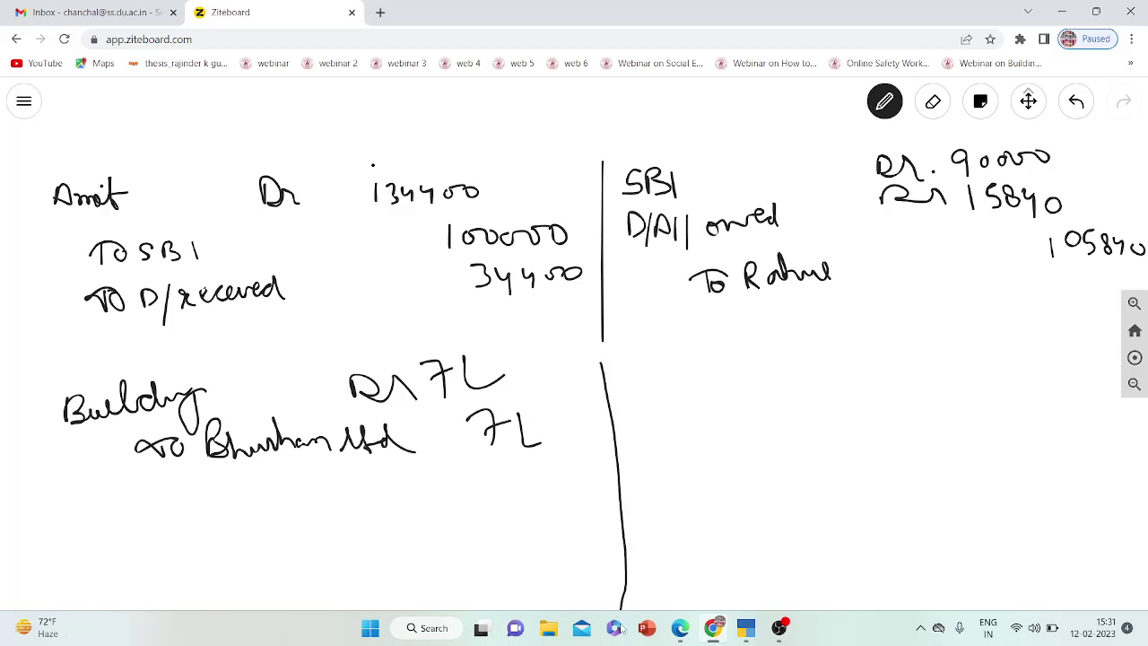
{"action": "mouse_move", "coordinate": [619, 368]}
{"action": "left_mouse_down"}
{"action": "mouse_move", "coordinate": [618, 383]}
{"action": "mouse_move", "coordinate": [628, 372]}
{"action": "mouse_move", "coordinate": [621, 384]}
{"action": "mouse_move", "coordinate": [646, 386]}
{"action": "mouse_move", "coordinate": [691, 359]}
{"action": "mouse_move", "coordinate": [715, 374]}
{"action": "mouse_move", "coordinate": [764, 375]}
{"action": "mouse_move", "coordinate": [777, 350]}
{"action": "mouse_move", "coordinate": [795, 367]}
{"action": "mouse_move", "coordinate": [833, 369]}
{"action": "mouse_move", "coordinate": [800, 357]}
{"action": "left_mouse_up"}
{"action": "mouse_move", "coordinate": [918, 362]}
{"action": "left_mouse_down"}
{"action": "mouse_move", "coordinate": [921, 343]}
{"action": "mouse_move", "coordinate": [949, 336]}
{"action": "mouse_move", "coordinate": [965, 367]}
{"action": "mouse_move", "coordinate": [1011, 338]}
{"action": "mouse_move", "coordinate": [1009, 359]}
{"action": "mouse_move", "coordinate": [1051, 360]}
{"action": "left_mouse_up"}
{"action": "mouse_move", "coordinate": [705, 411]}
{"action": "left_mouse_down"}
{"action": "mouse_move", "coordinate": [707, 433]}
{"action": "mouse_move", "coordinate": [717, 410]}
{"action": "mouse_move", "coordinate": [762, 432]}
{"action": "mouse_move", "coordinate": [773, 414]}
{"action": "mouse_move", "coordinate": [820, 413]}
{"action": "mouse_move", "coordinate": [827, 439]}
{"action": "mouse_move", "coordinate": [867, 404]}
{"action": "mouse_move", "coordinate": [909, 403]}
{"action": "mouse_move", "coordinate": [972, 413]}
{"action": "mouse_move", "coordinate": [1008, 436]}
{"action": "left_mouse_up"}
{"action": "left_click", "coordinate": [680, 628]}
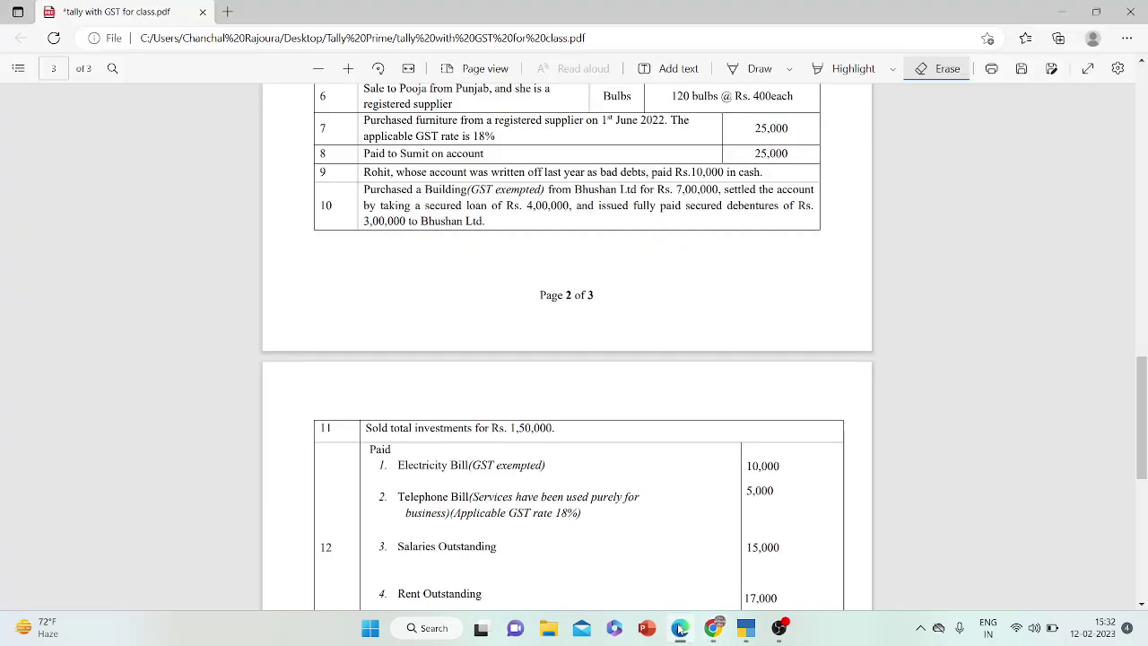
{"action": "left_click", "coordinate": [679, 627]}
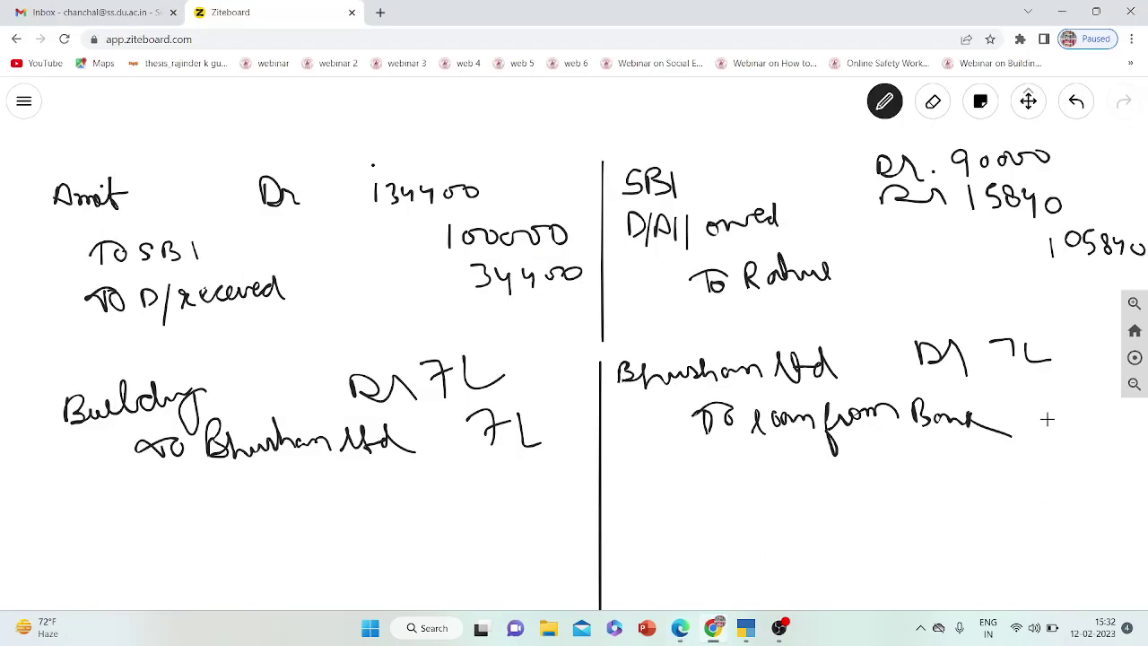
{"action": "mouse_move", "coordinate": [1062, 402]}
{"action": "left_mouse_down"}
{"action": "mouse_move", "coordinate": [1087, 414]}
{"action": "mouse_move", "coordinate": [1083, 431]}
{"action": "mouse_move", "coordinate": [1123, 433]}
{"action": "left_mouse_up"}
{"action": "mouse_move", "coordinate": [700, 463]}
{"action": "left_mouse_down"}
{"action": "mouse_move", "coordinate": [728, 460]}
{"action": "mouse_move", "coordinate": [714, 483]}
{"action": "mouse_move", "coordinate": [747, 467]}
{"action": "mouse_move", "coordinate": [791, 468]}
{"action": "mouse_move", "coordinate": [817, 449]}
{"action": "mouse_move", "coordinate": [815, 476]}
{"action": "mouse_move", "coordinate": [897, 455]}
{"action": "mouse_move", "coordinate": [918, 468]}
{"action": "left_mouse_up"}
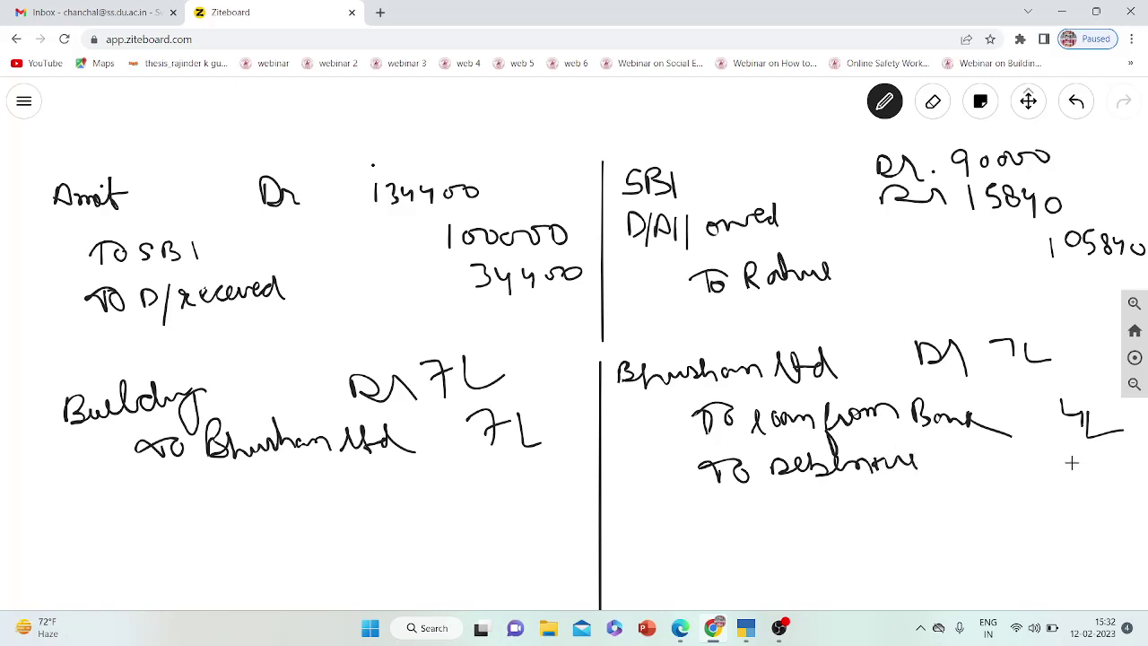
{"action": "mouse_move", "coordinate": [1065, 457]}
{"action": "left_mouse_down"}
{"action": "mouse_move", "coordinate": [1077, 458]}
{"action": "mouse_move", "coordinate": [1068, 481]}
{"action": "mouse_move", "coordinate": [1117, 484]}
{"action": "left_mouse_up"}
- Bracket the Building purchase entry and mark the loan and debenture credit lines on the whiteboard
{"action": "mouse_move", "coordinate": [68, 368]}
{"action": "left_mouse_down"}
{"action": "mouse_move", "coordinate": [39, 427]}
{"action": "mouse_move", "coordinate": [92, 476]}
{"action": "mouse_move", "coordinate": [171, 482]}
{"action": "left_mouse_up"}
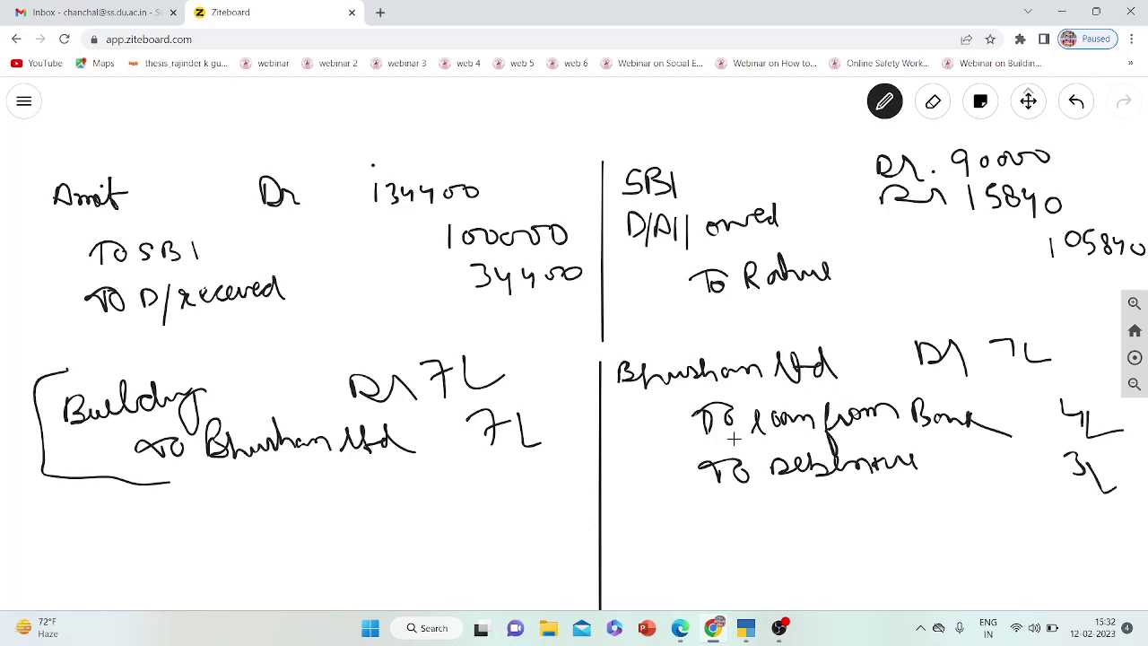
{"action": "left_click_drag", "start_coordinate": [681, 419], "coordinate": [713, 401]}
{"action": "left_click_drag", "start_coordinate": [689, 473], "coordinate": [740, 453]}
- Switch back to TallyPrime and close the calculator beneath the blank journal voucher
{"action": "left_click", "coordinate": [746, 635]}
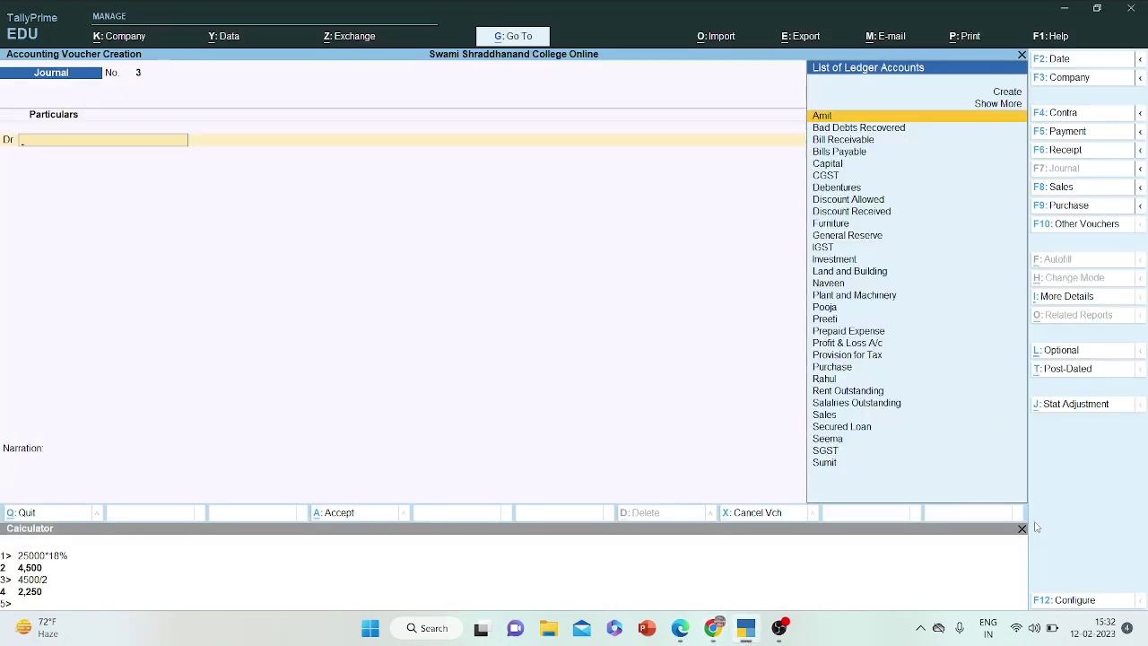
{"action": "left_click", "coordinate": [1021, 530]}
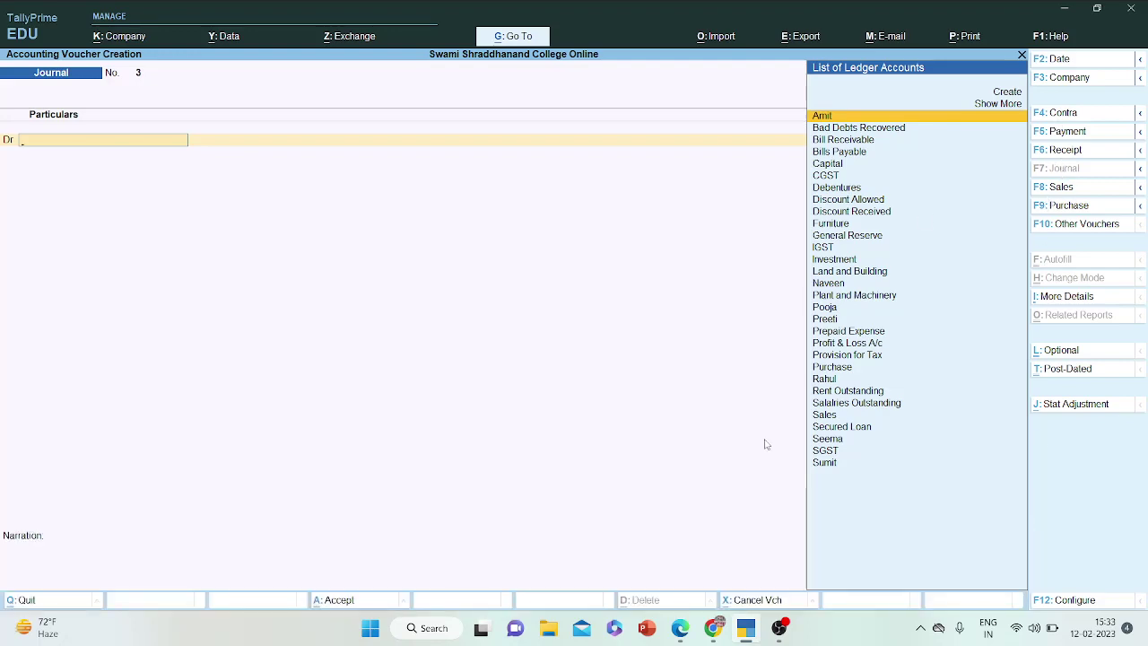
- Review transaction 10 in the PDF and start a new ledger named Building from the journal voucher's debit line
{"action": "left_click", "coordinate": [680, 635]}
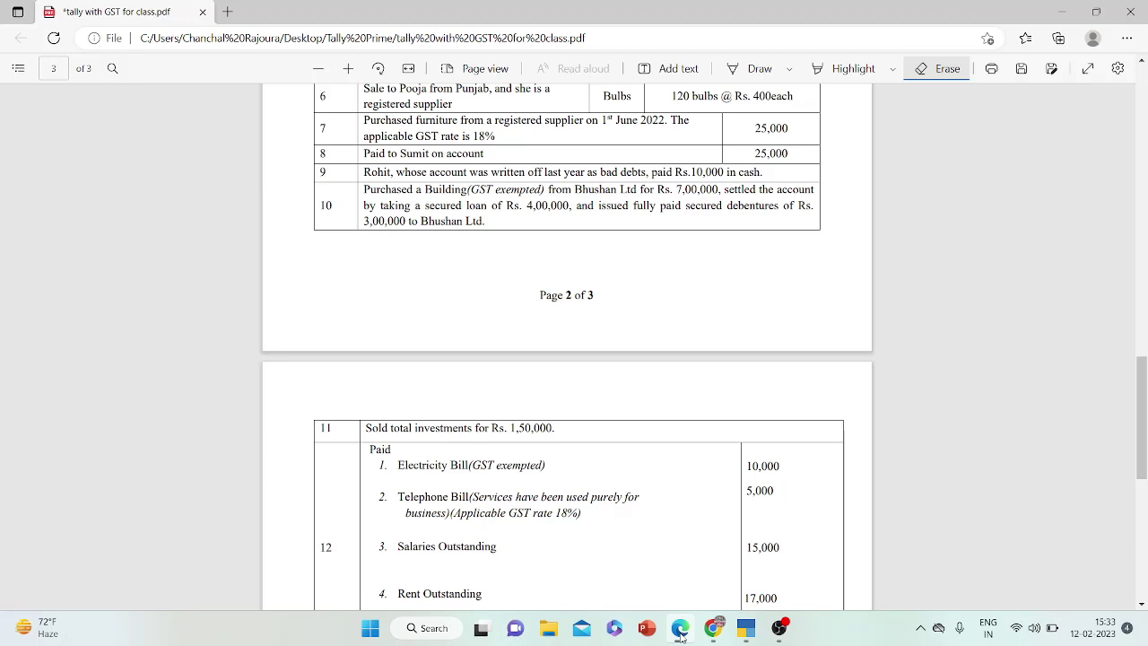
{"action": "left_click", "coordinate": [680, 631]}
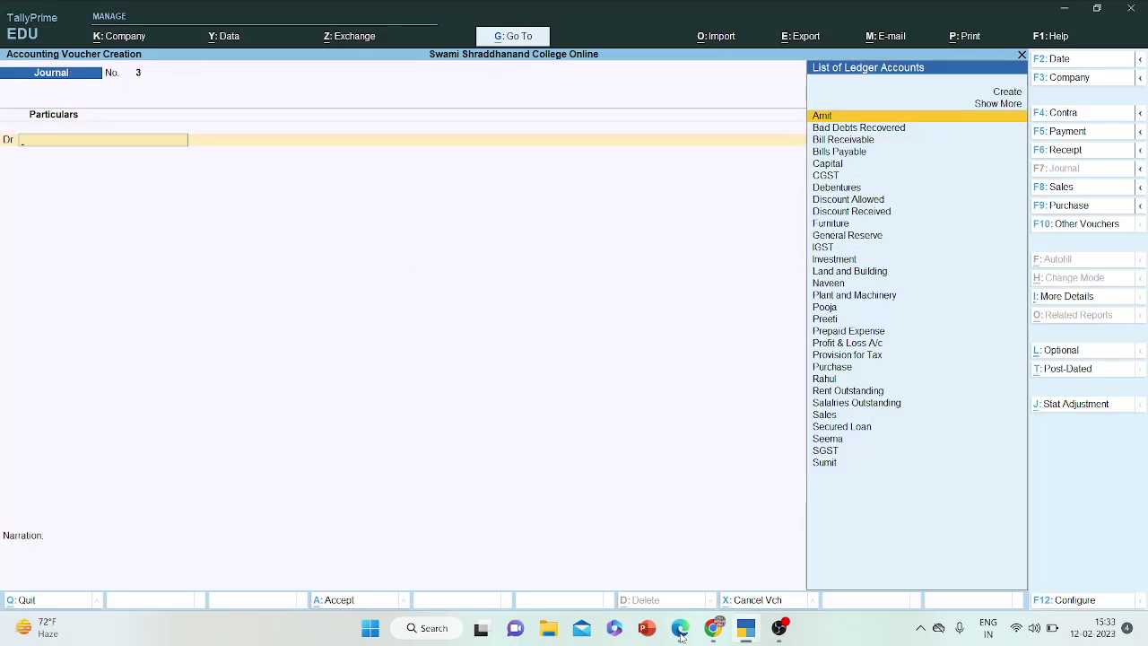
{"action": "type", "text": "Bui"}
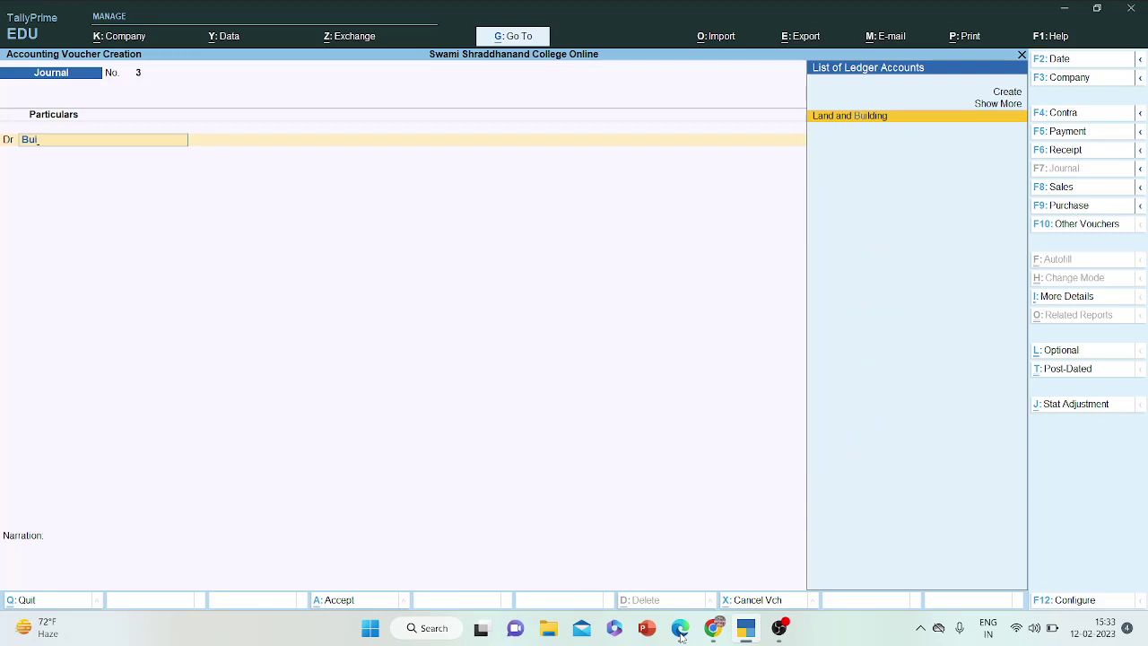
{"action": "key", "text": "Up"}
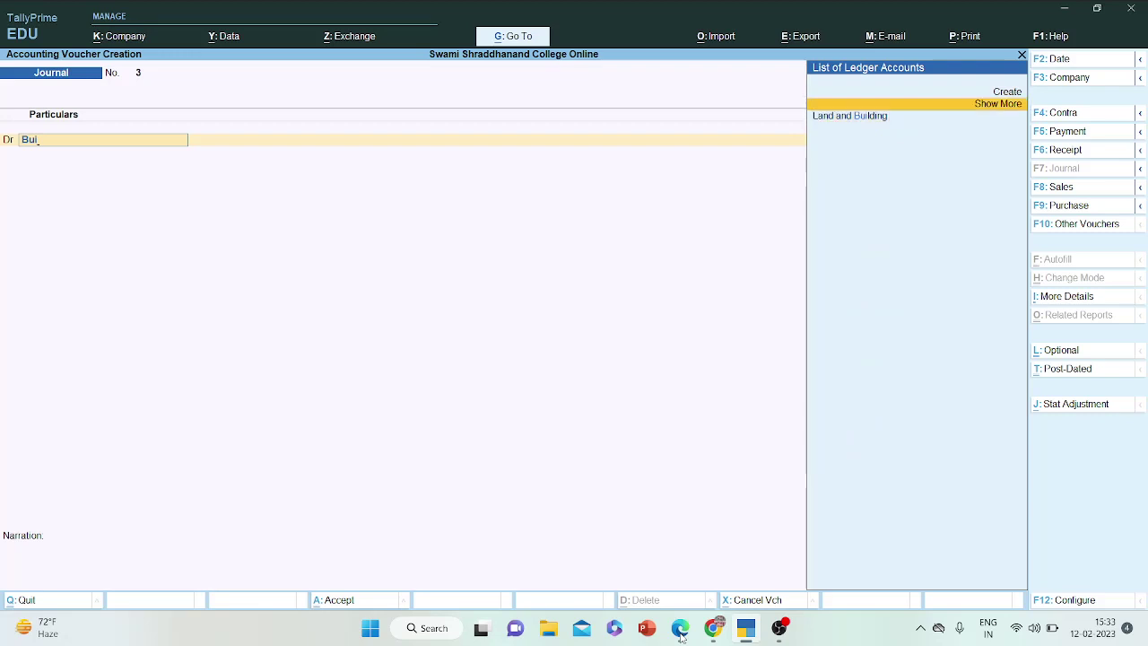
{"action": "key", "text": "Down"}
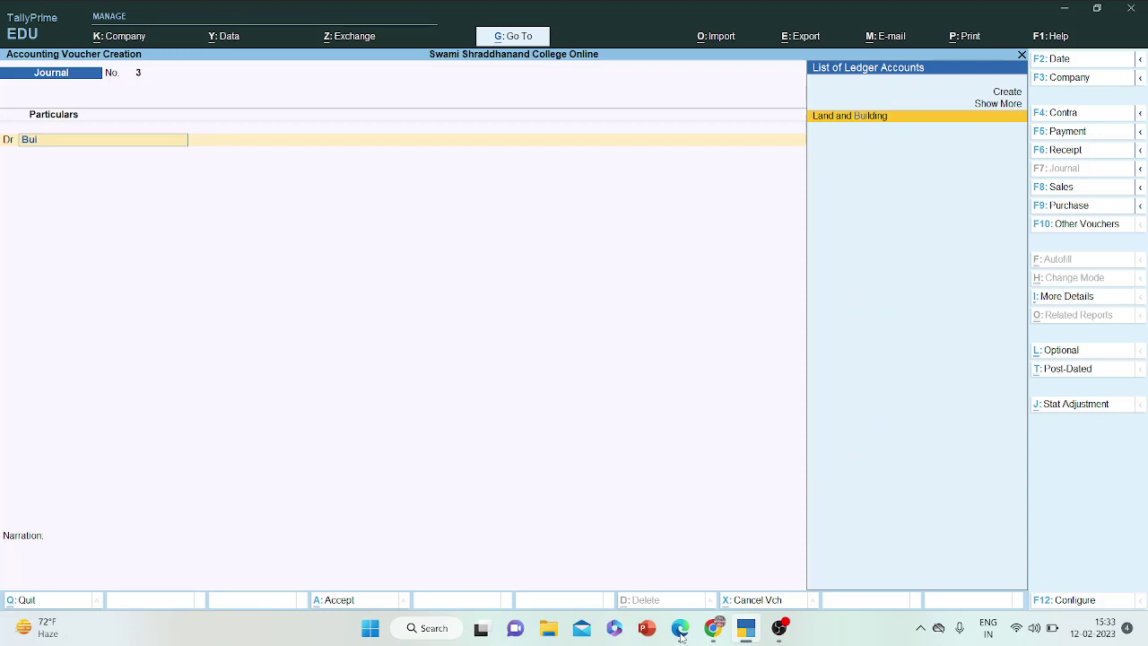
{"action": "key", "text": "Up"}
{"action": "key", "text": "Up"}
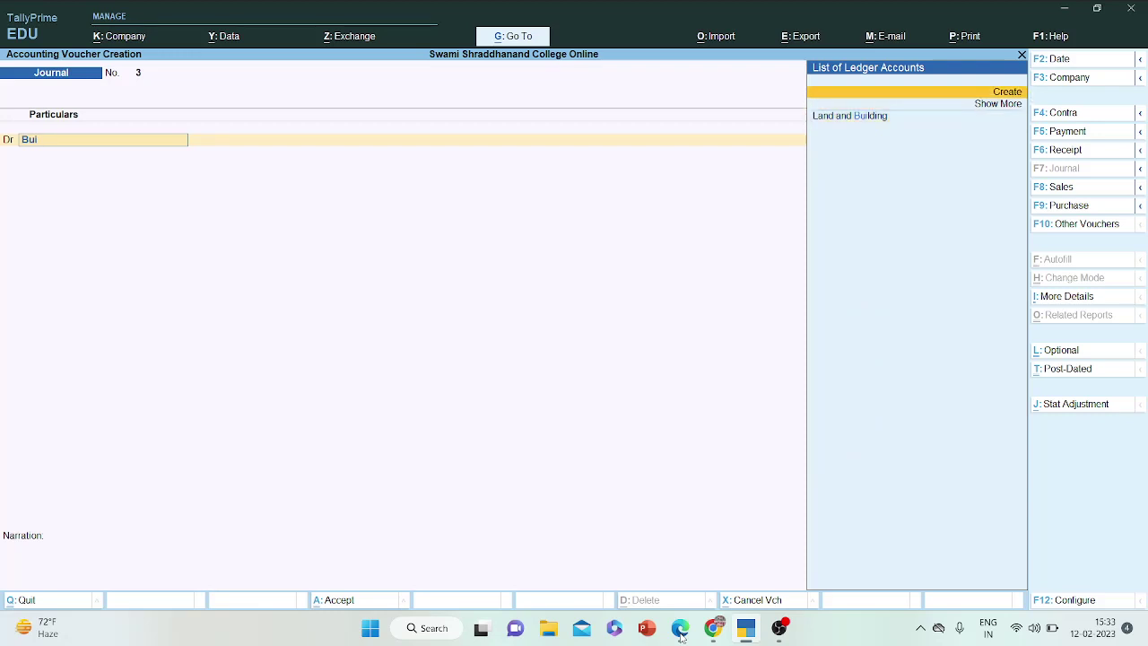
{"action": "key", "text": "Return"}
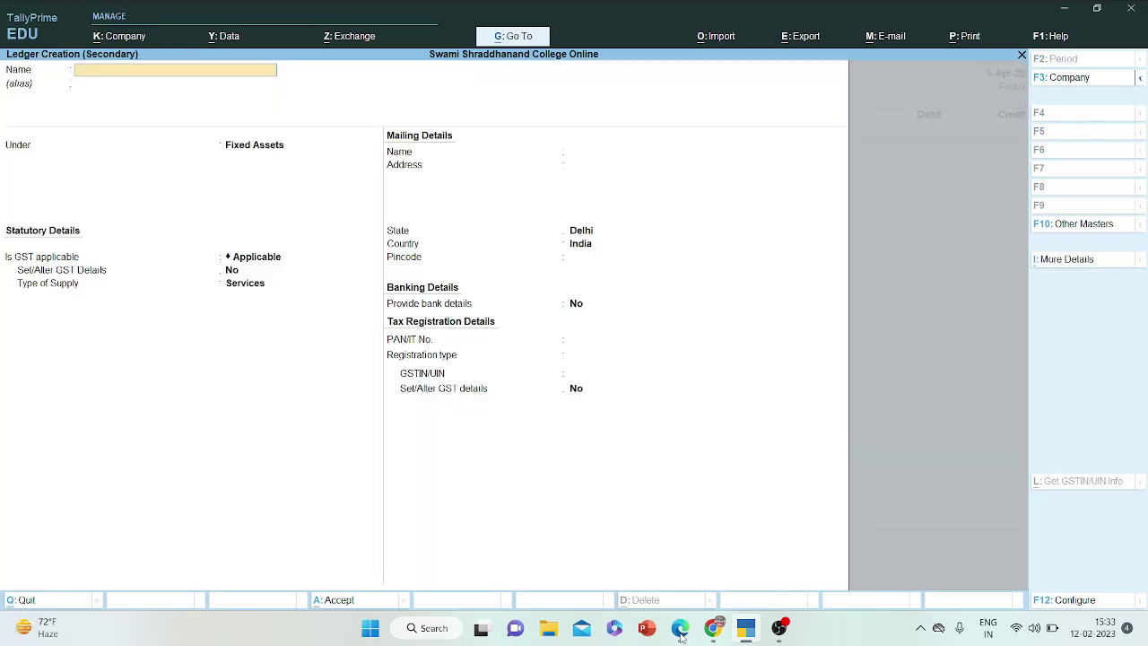
{"action": "type", "text": "Building"}
{"action": "key", "text": "Return"}
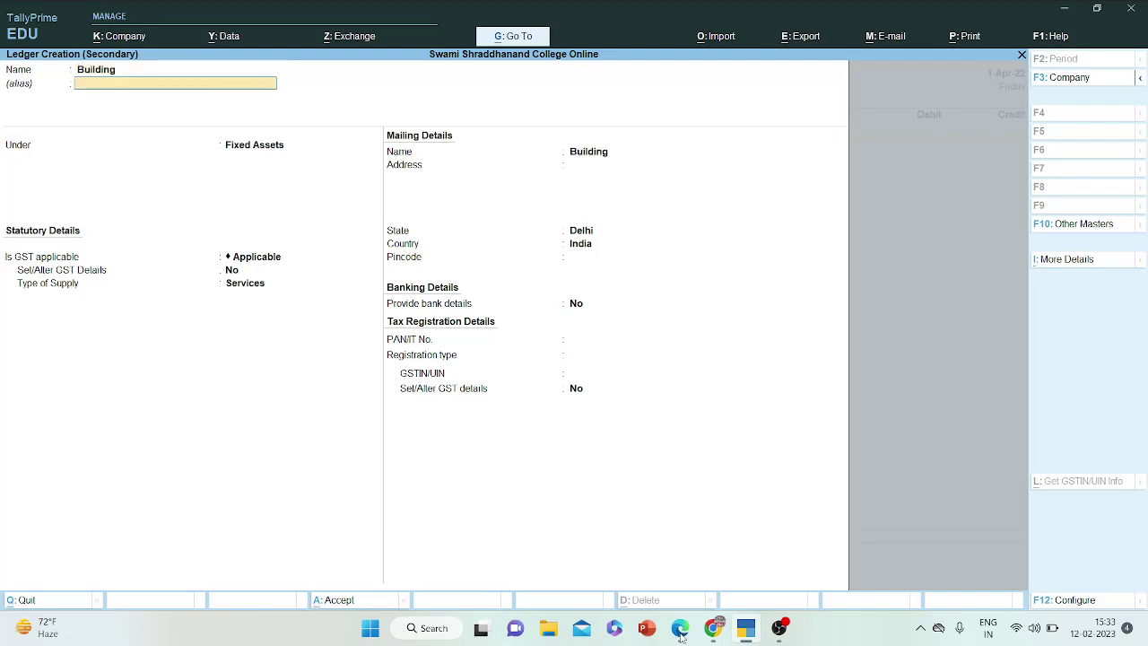
- Set GST to Not Applicable for the Building ledger and save it under Fixed Assets with Regular registration and no GSTIN
{"action": "key", "text": "Return"}
{"action": "key", "text": "Return"}
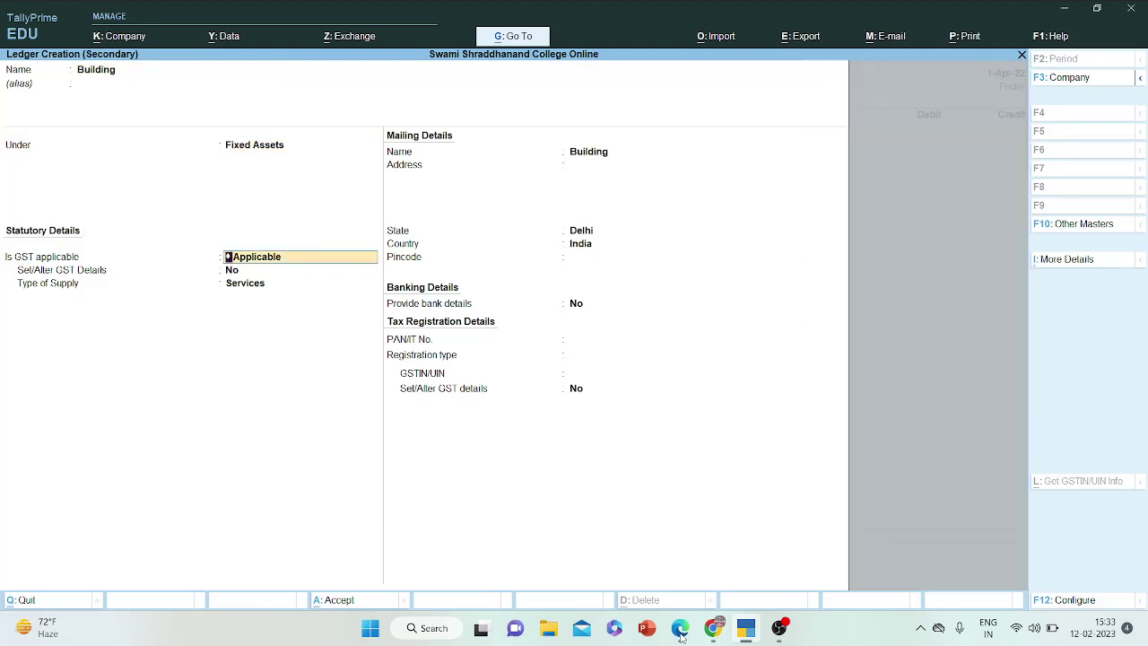
{"action": "type", "text": "Not"}
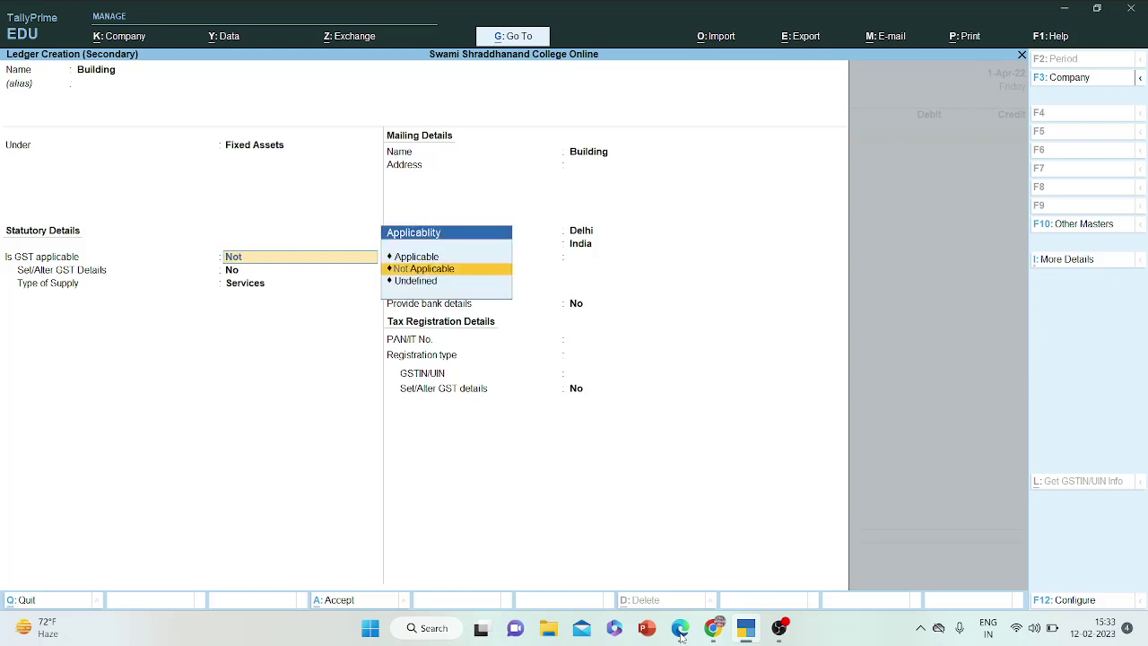
{"action": "key", "text": "Return"}
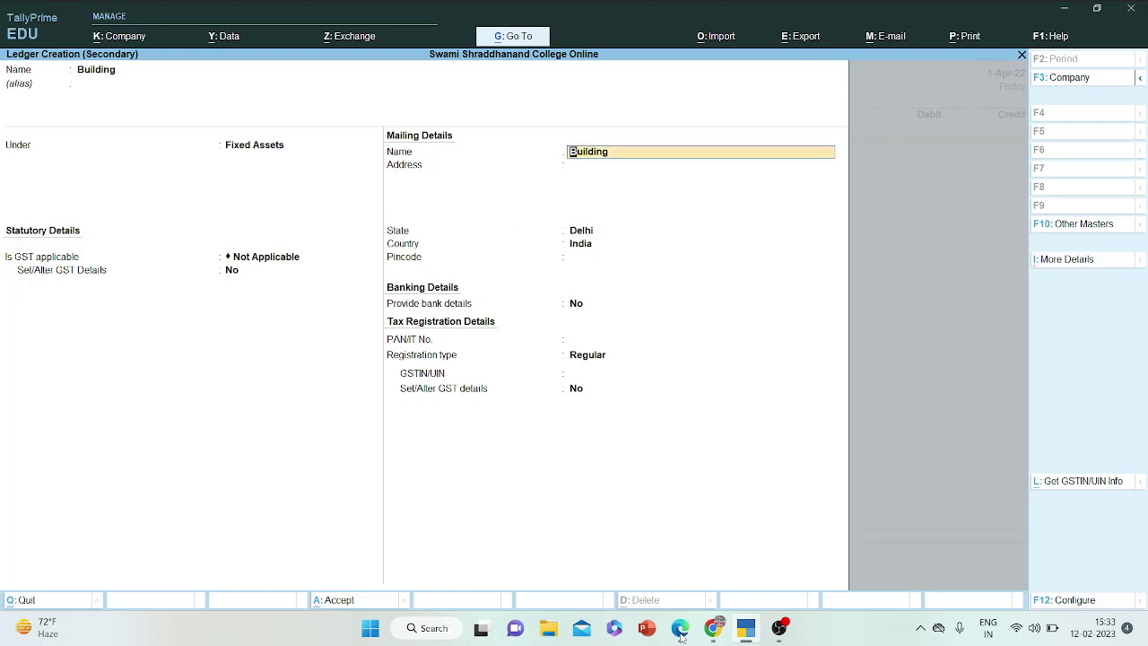
{"action": "key", "text": "Return"}
{"action": "key", "text": "Return"}
{"action": "key", "text": "Return"}
{"action": "key", "text": "Return"}
{"action": "key", "text": "Return"}
{"action": "key", "text": "Return"}
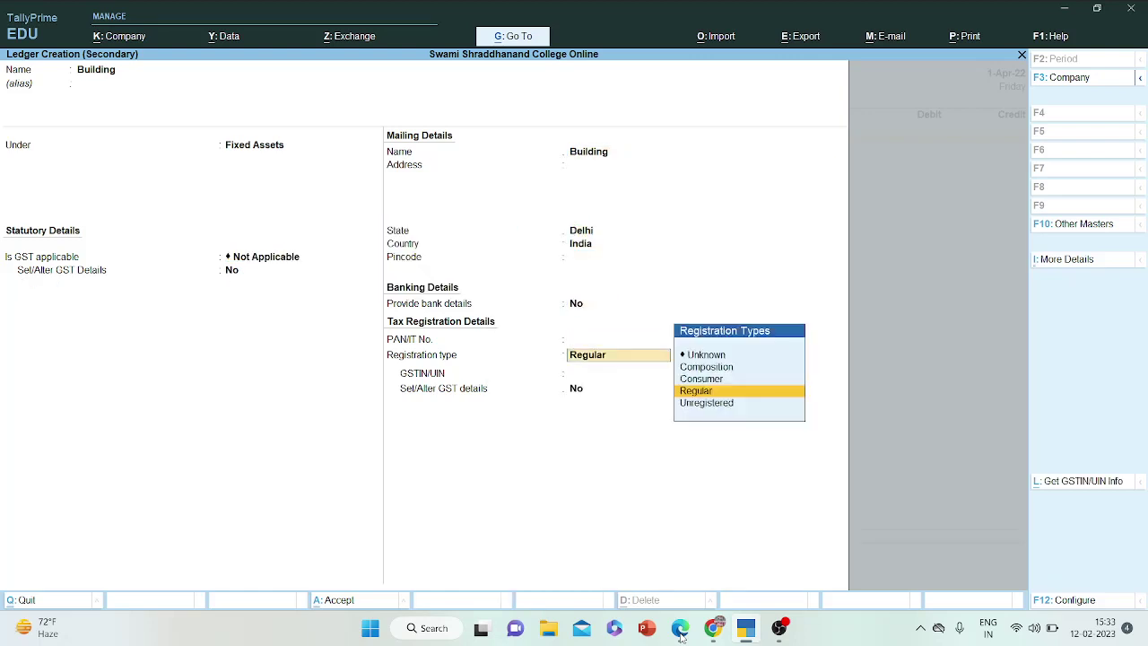
{"action": "key", "text": "Return"}
{"action": "key", "text": "Return"}
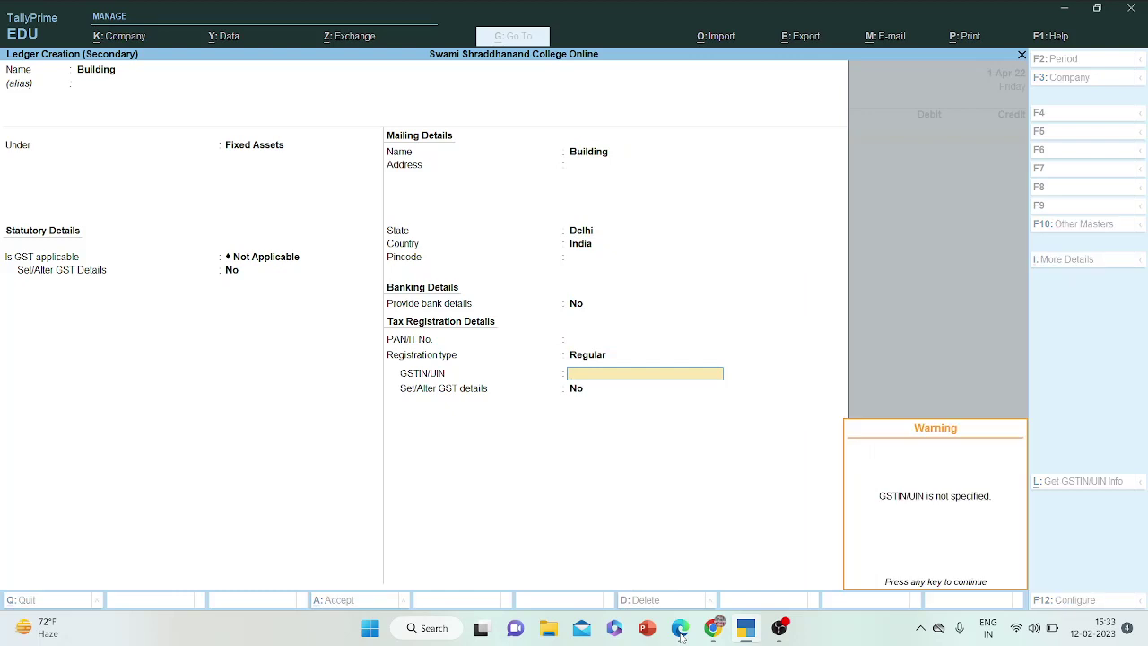
{"action": "key", "text": "Return"}
{"action": "key", "text": "Return"}
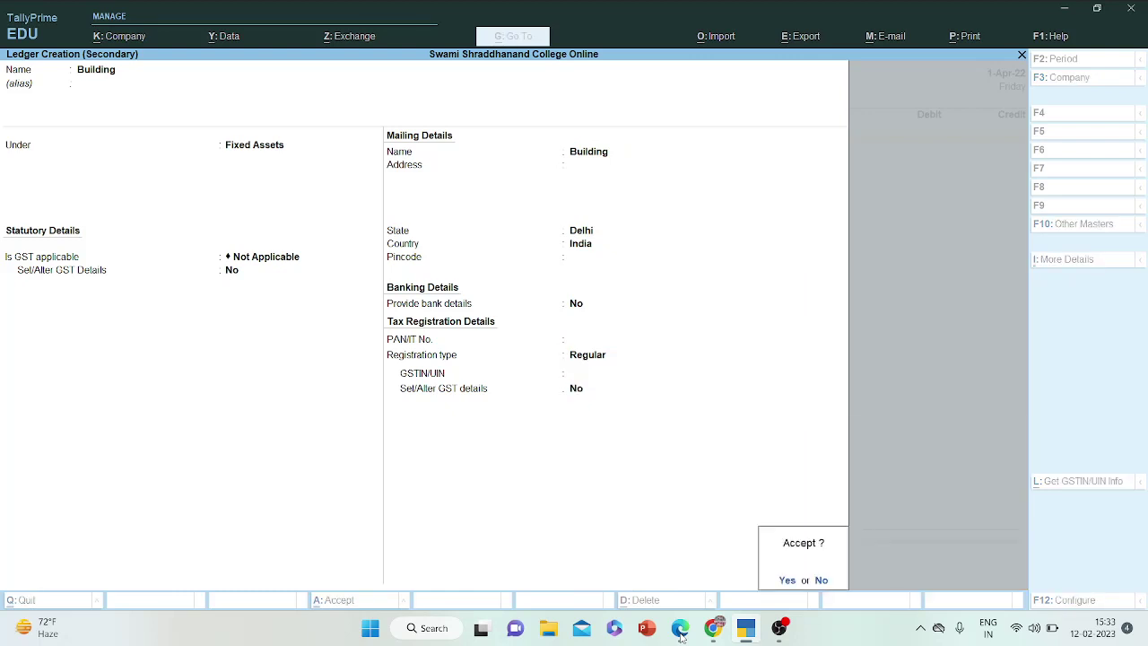
{"action": "key", "text": "Return"}
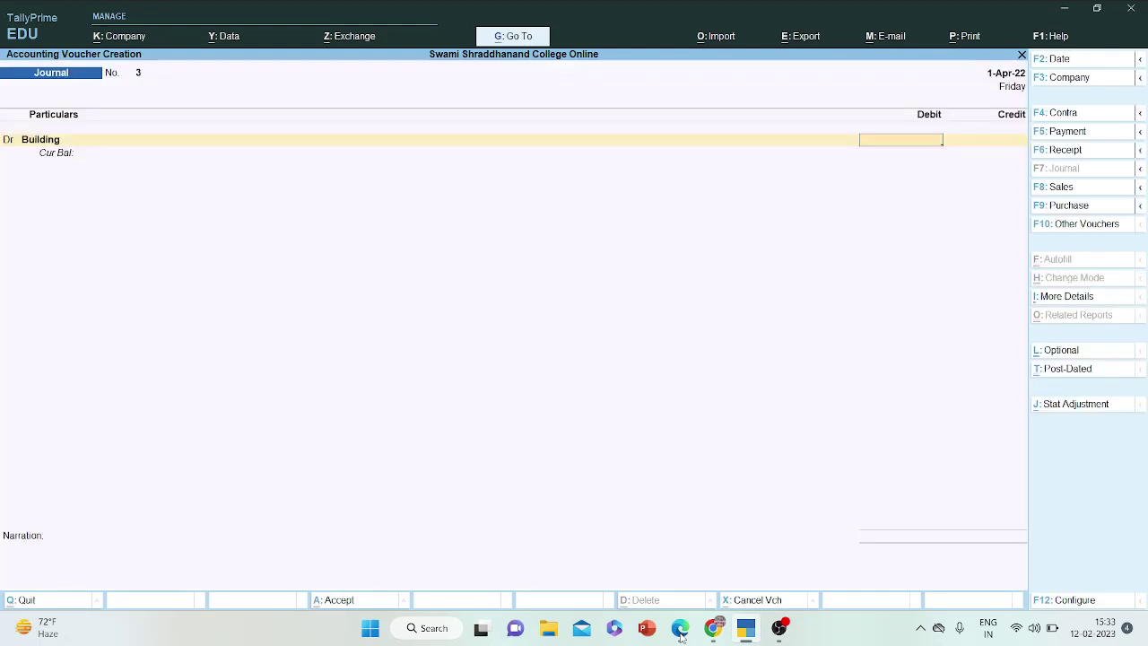
- Debit the Building account with 7,00,000 in the journal voucher
{"action": "type", "text": "7,00,000"}
{"action": "key", "text": "Return"}
{"action": "key", "text": "Return"}
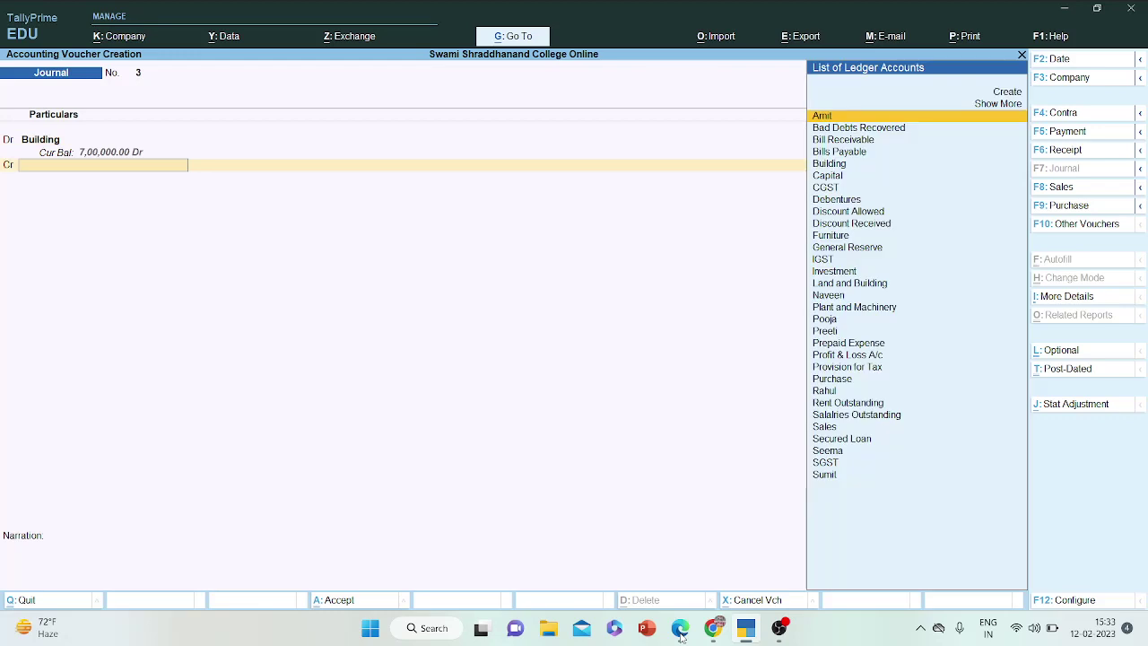
- Start a new ledger named Bhushan Ltd from the voucher's credit line
{"action": "type", "text": "bu"}
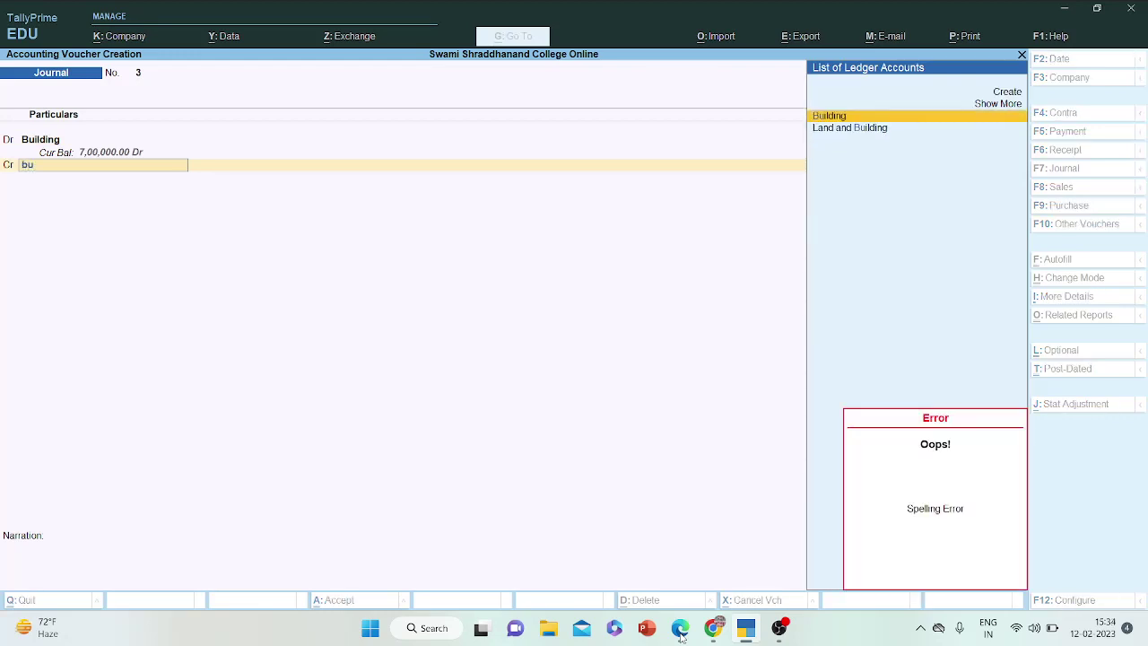
{"action": "key", "text": "Up"}
{"action": "key", "text": "Up"}
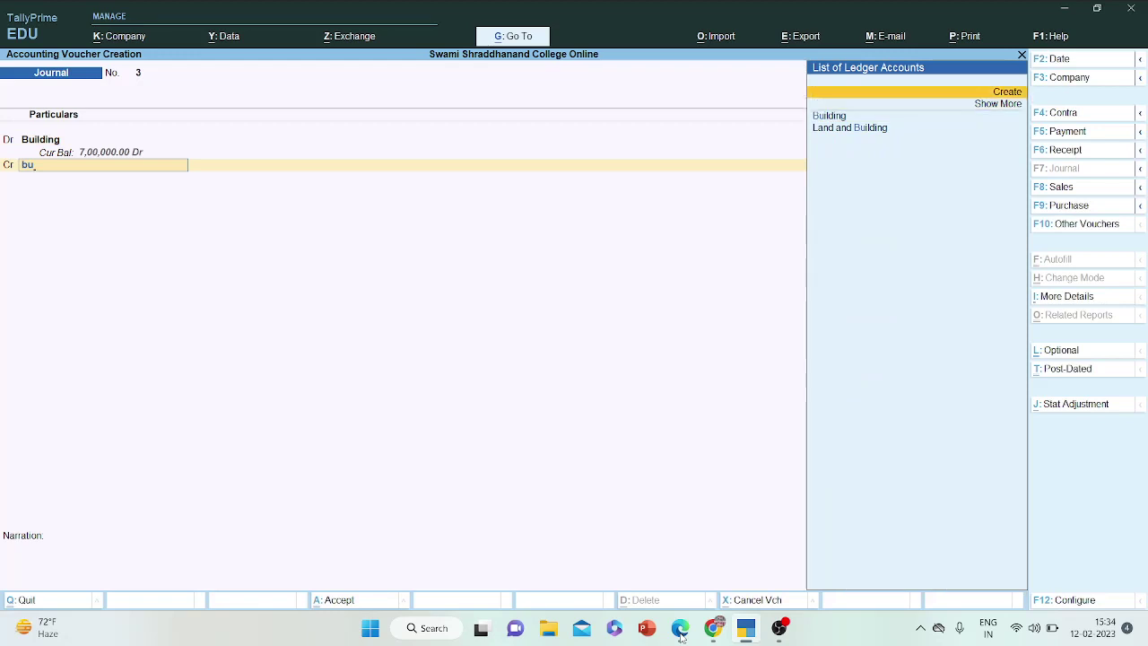
{"action": "key", "text": "Down"}
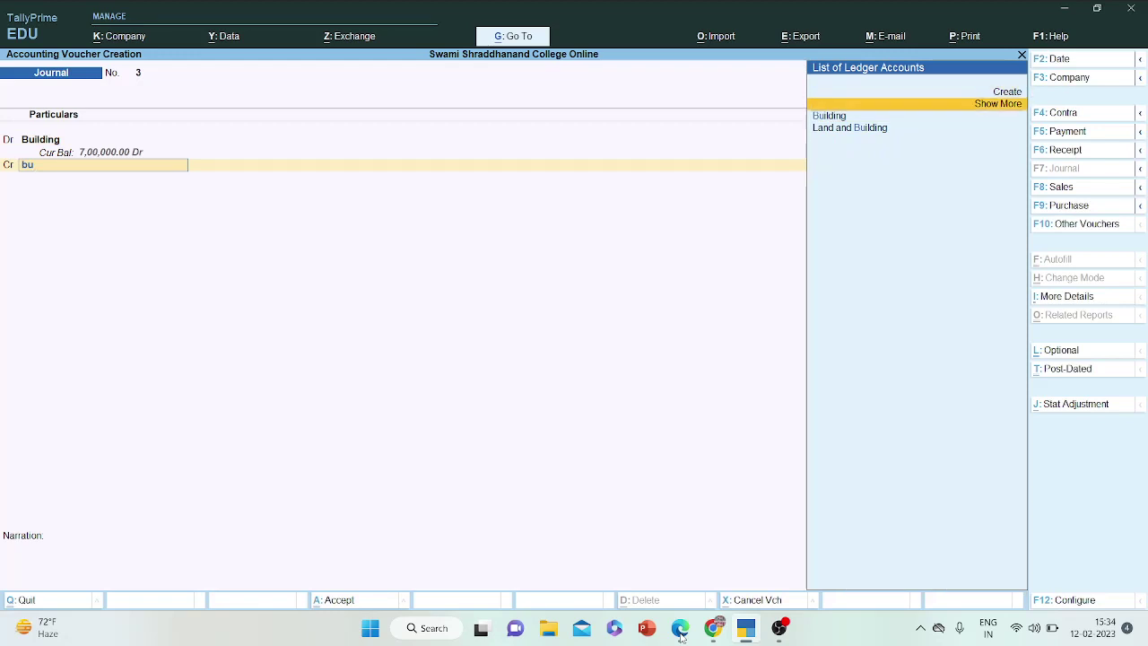
{"action": "key", "text": "Up"}
{"action": "key", "text": "Return"}
{"action": "type", "text": "B"}
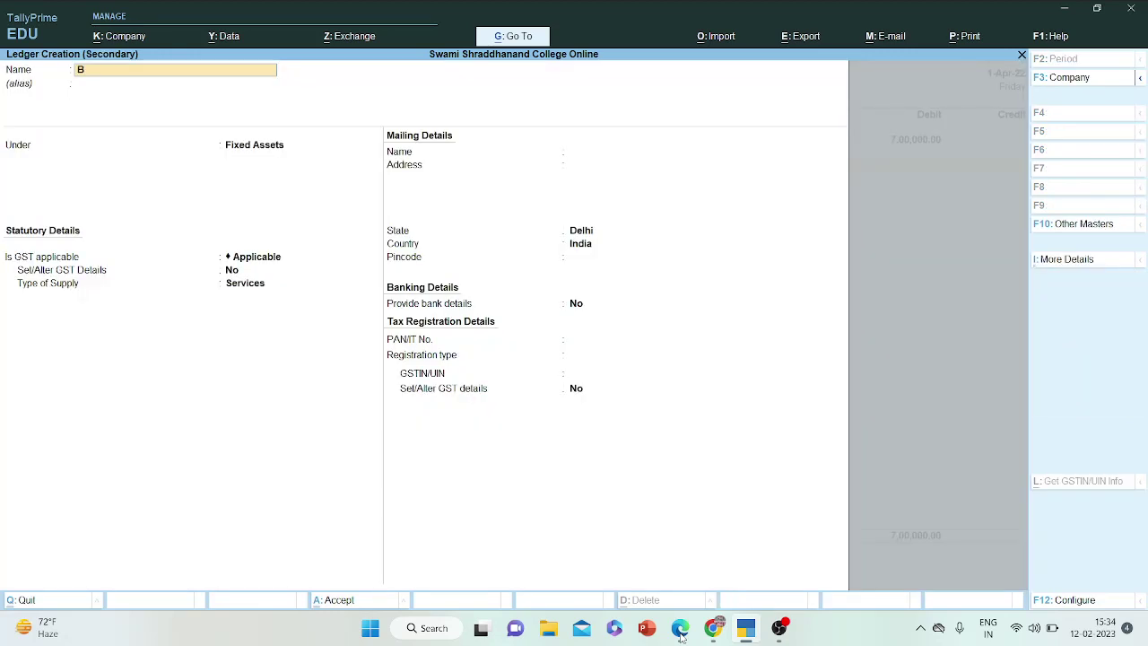
{"action": "type", "text": "hushan Ltd"}
{"action": "key", "text": "Return"}
{"action": "type", "text": "C"}
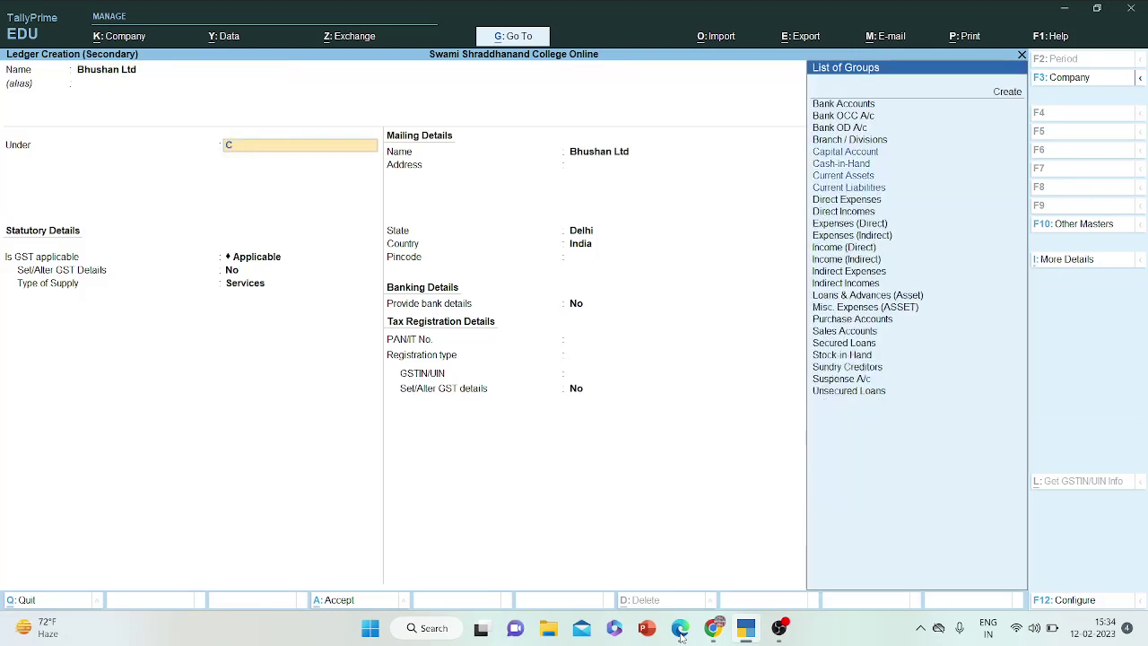
{"action": "type", "text": "re"}
{"action": "key", "text": "Up"}
{"action": "key", "text": "Return"}
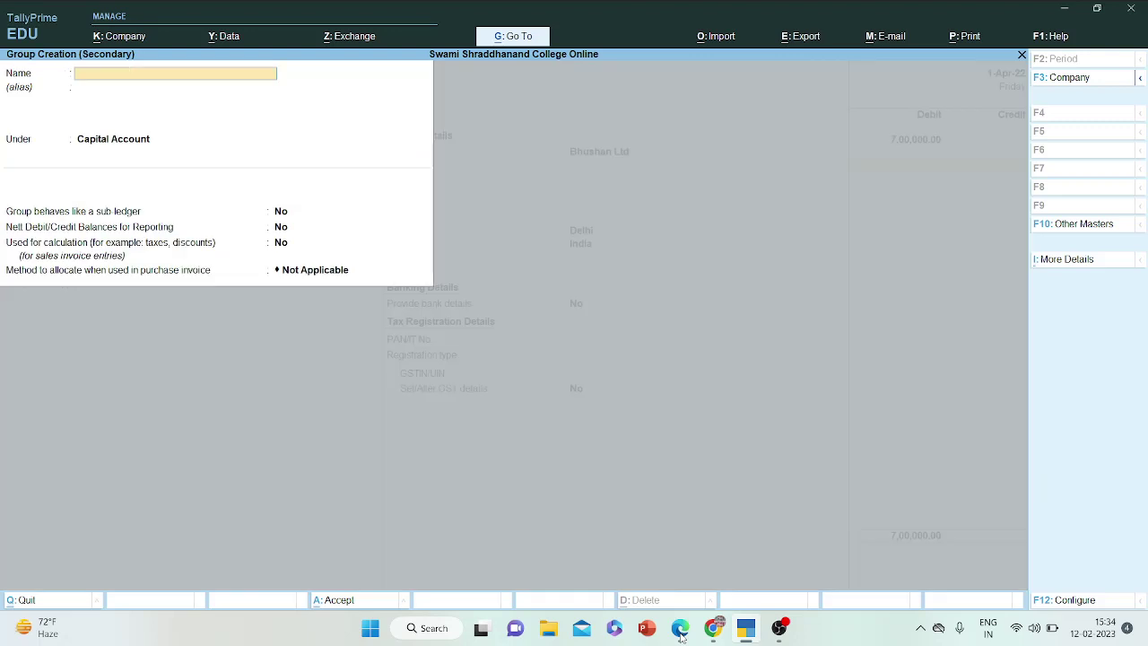
{"action": "key", "text": "Escape"}
{"action": "type", "text": "y "}
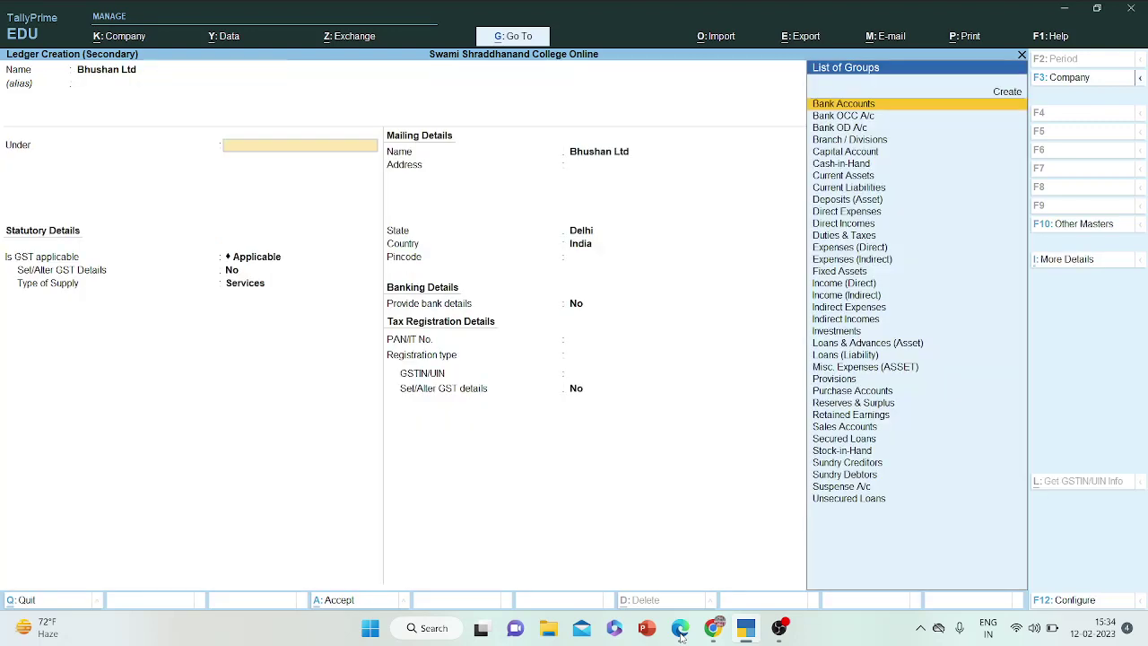
- Place the Bhushan Ltd ledger under Sundry Creditors, keeping bill-by-bill balances and Regular registration without a GSTIN
{"action": "type", "text": "Cred"}
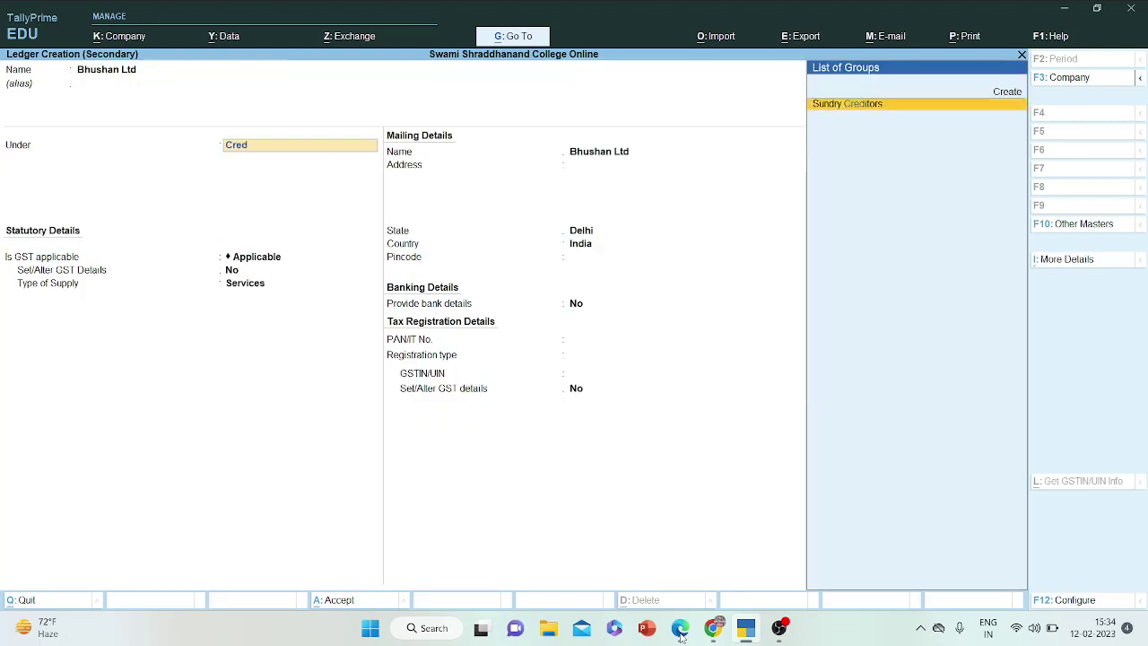
{"action": "key", "text": "Return"}
{"action": "key", "text": "Return"}
{"action": "key", "text": "Return"}
{"action": "key", "text": "Return"}
{"action": "key", "text": "Return"}
{"action": "key", "text": "Return"}
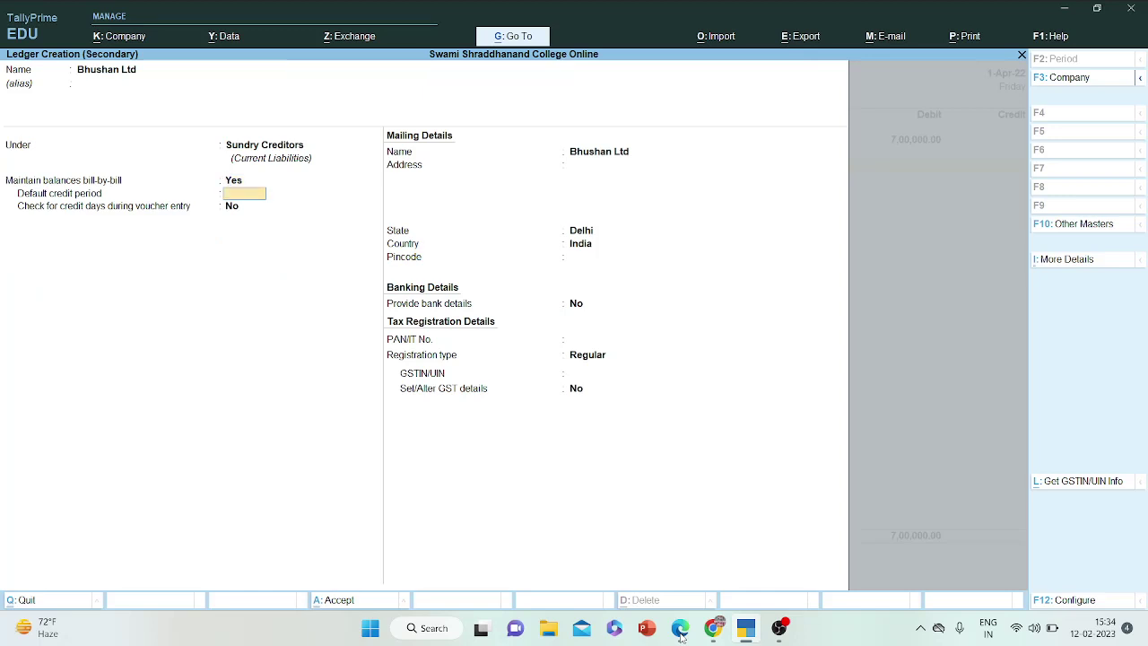
{"action": "key", "text": "Return"}
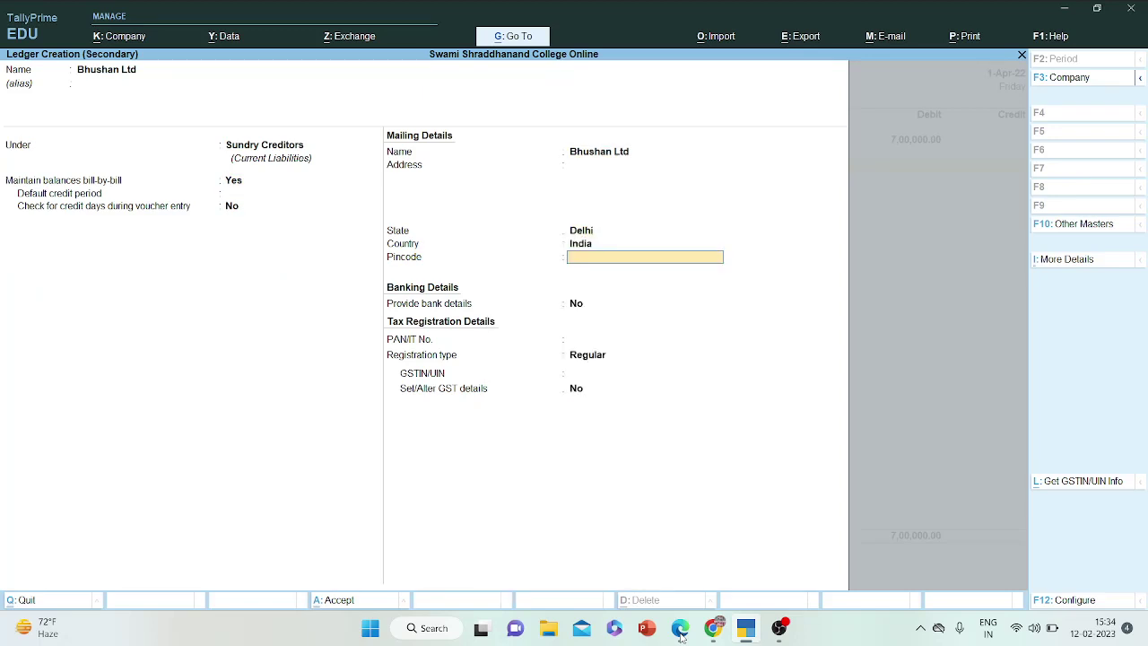
{"action": "key", "text": "Return"}
{"action": "key", "text": "Return"}
{"action": "key", "text": "Return"}
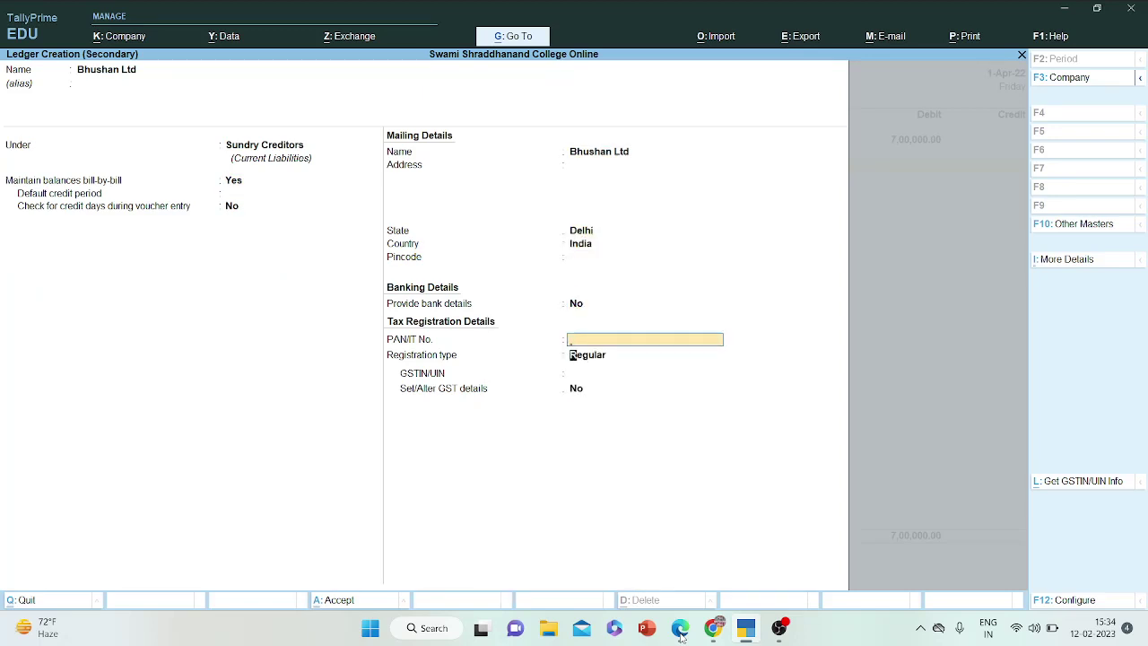
{"action": "key", "text": "Return"}
{"action": "key", "text": "Return"}
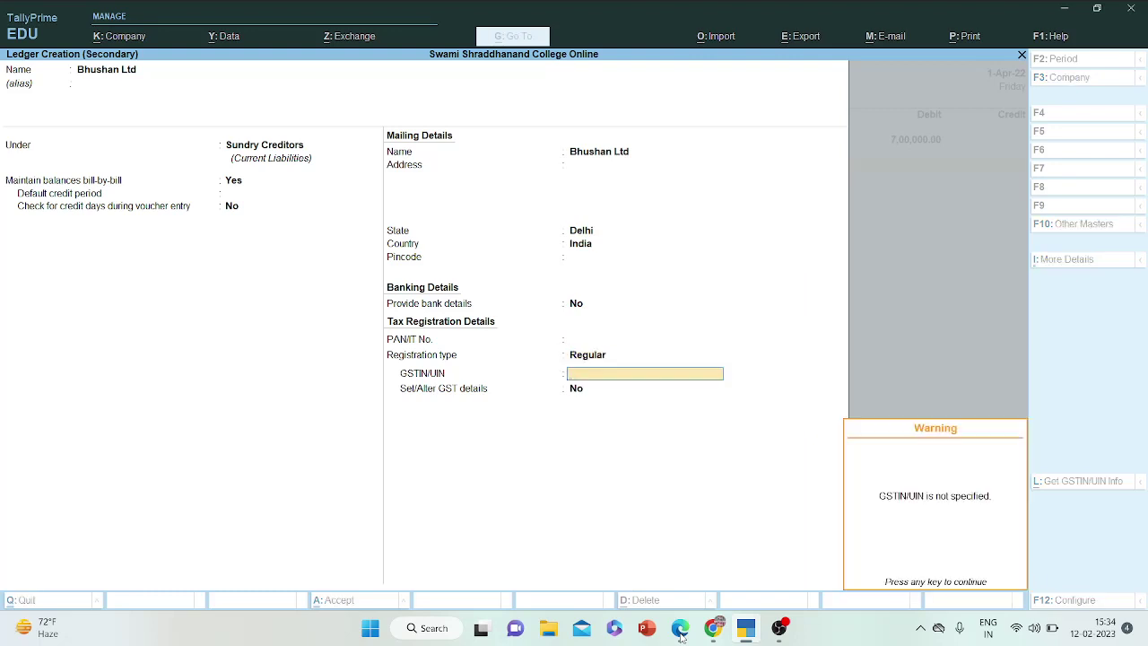
{"action": "key", "text": "Return"}
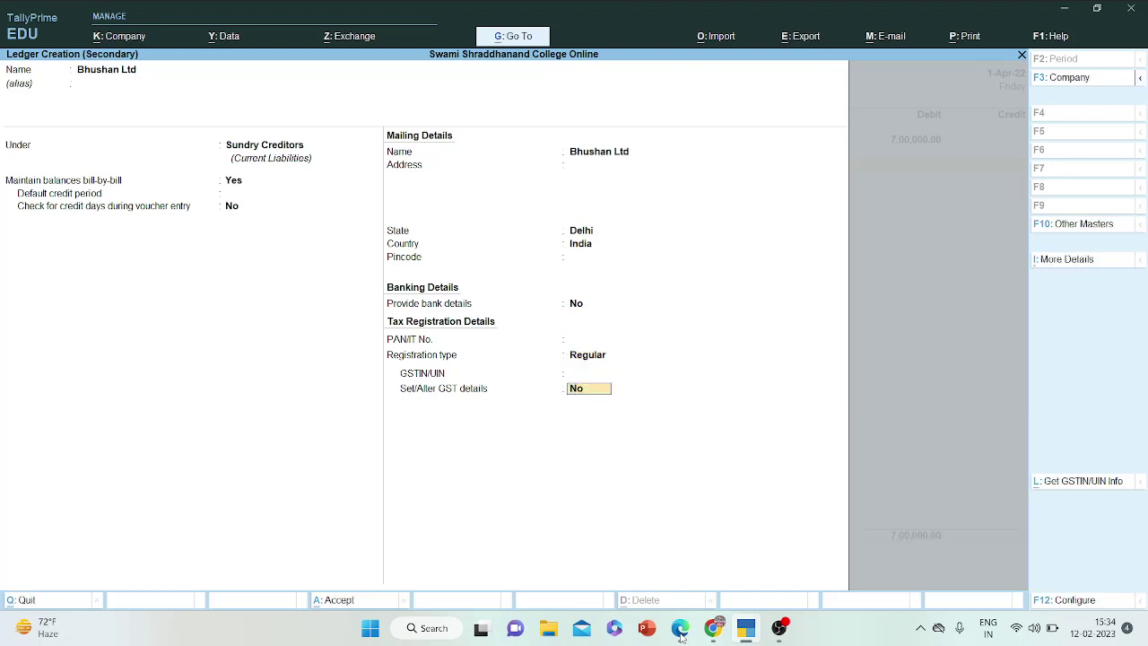
- Save the Bhushan Ltd ledger and post the building purchase voucher with Bhushan Ltd credited 7,00,000
{"action": "key", "text": "Return"}
{"action": "key", "text": "Return"}
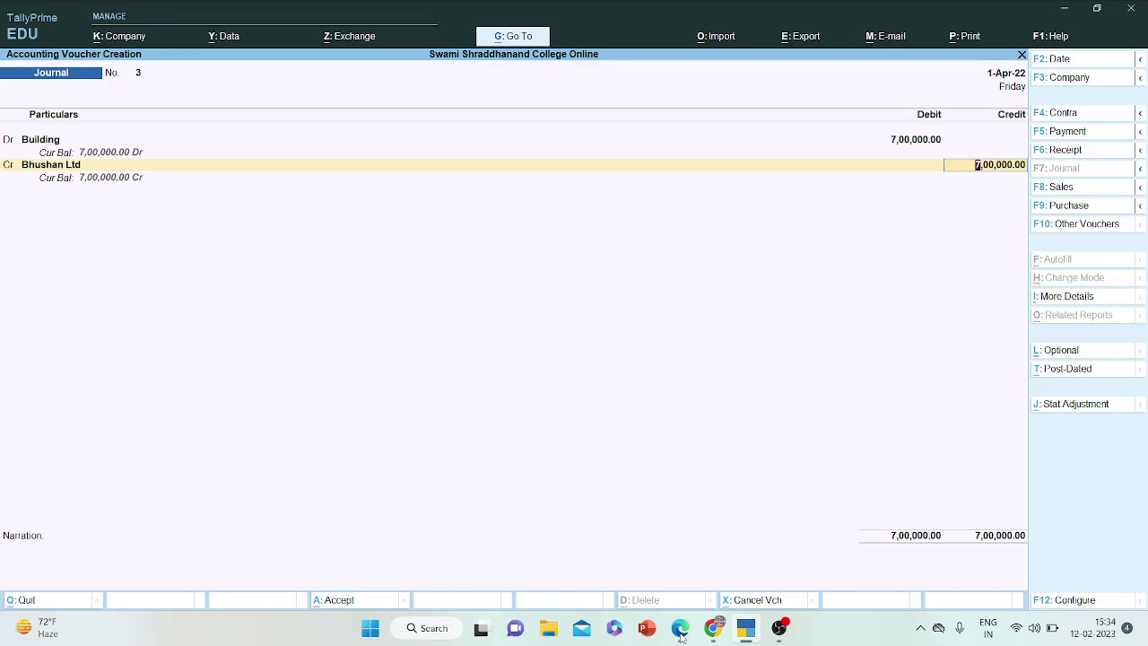
{"action": "key", "text": "ctrl"}
{"action": "key", "text": "ctrl+a"}
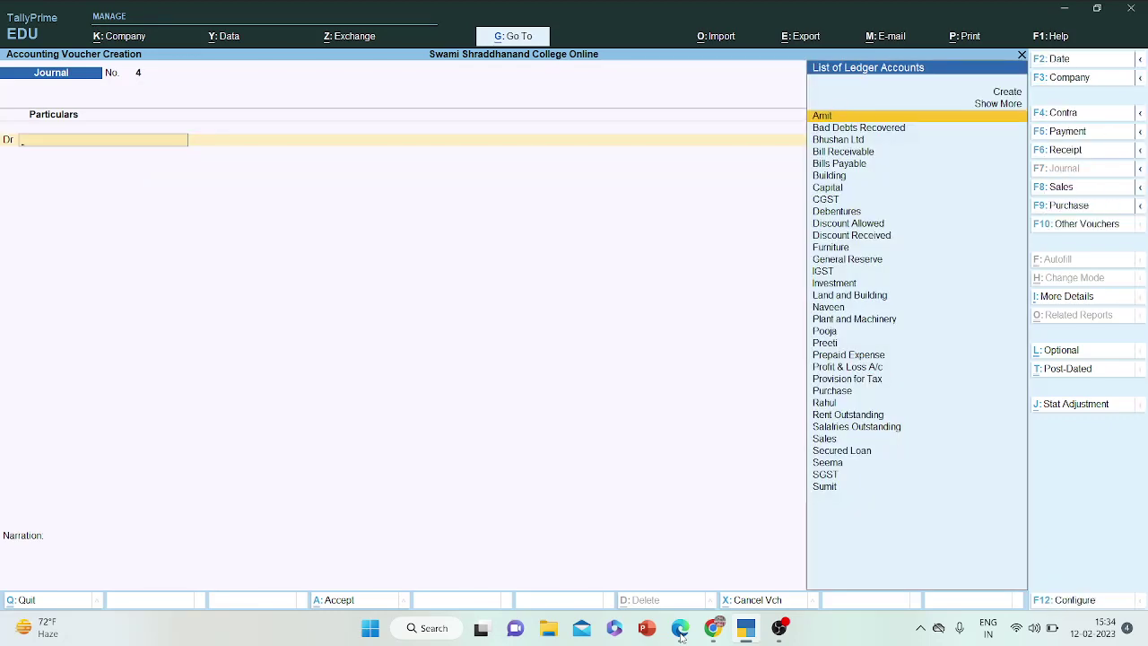
{"action": "left_click", "coordinate": [714, 630]}
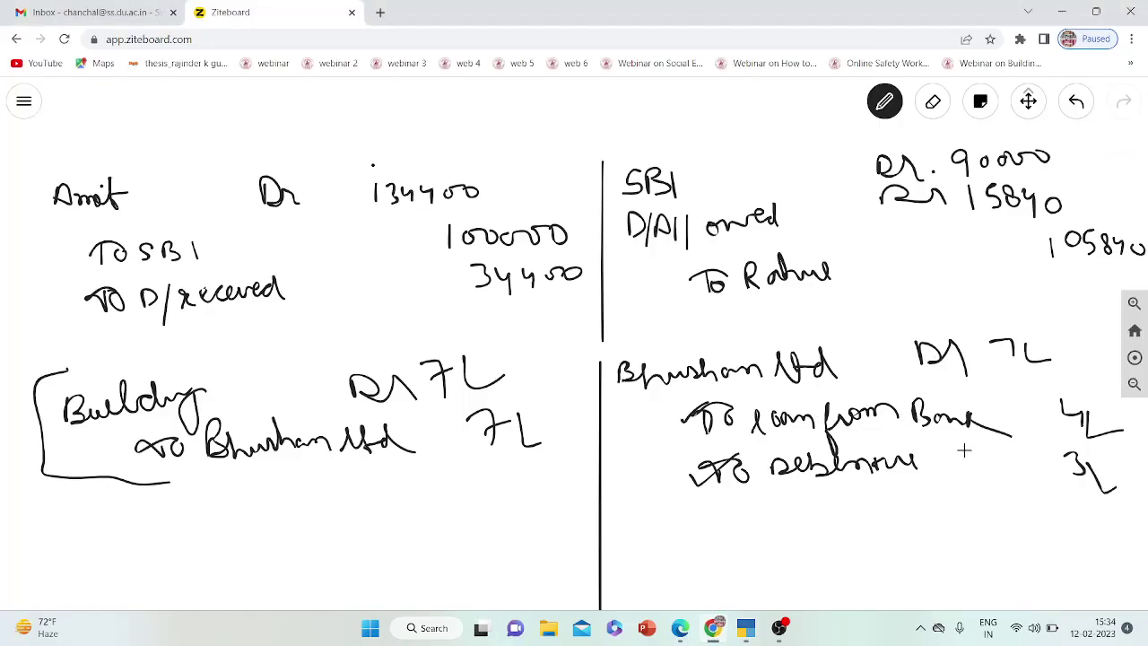
{"action": "left_click", "coordinate": [713, 631]}
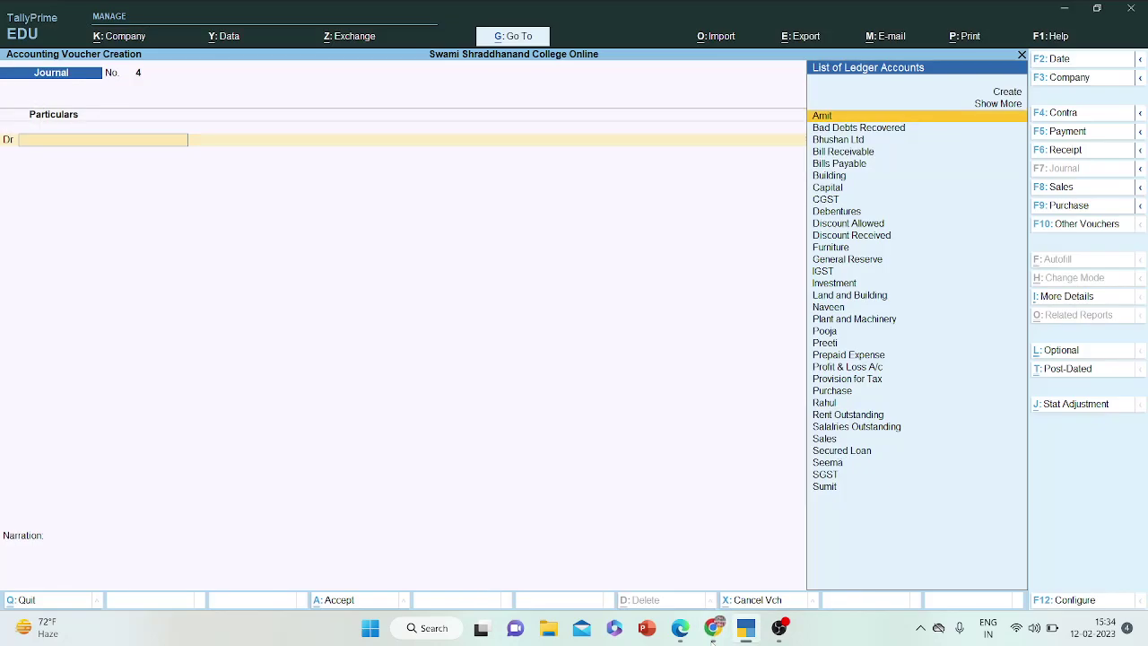
{"action": "type", "text": "bhu"}
{"action": "key", "text": "Return"}
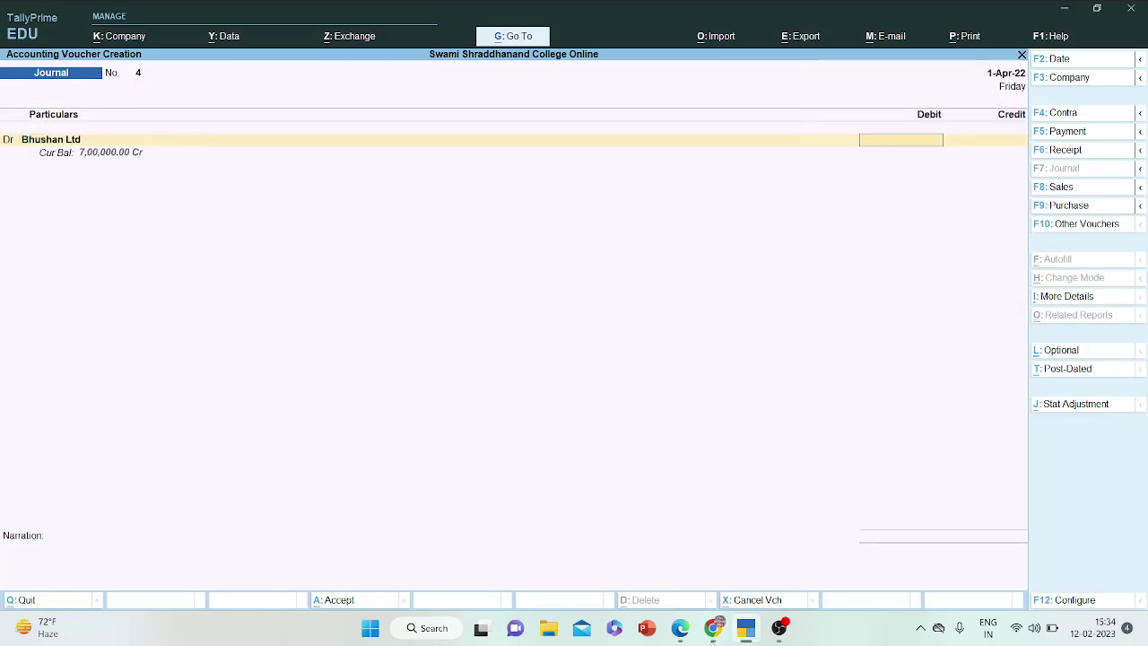
{"action": "type", "text": "7,00,000"}
{"action": "key", "text": "Return"}
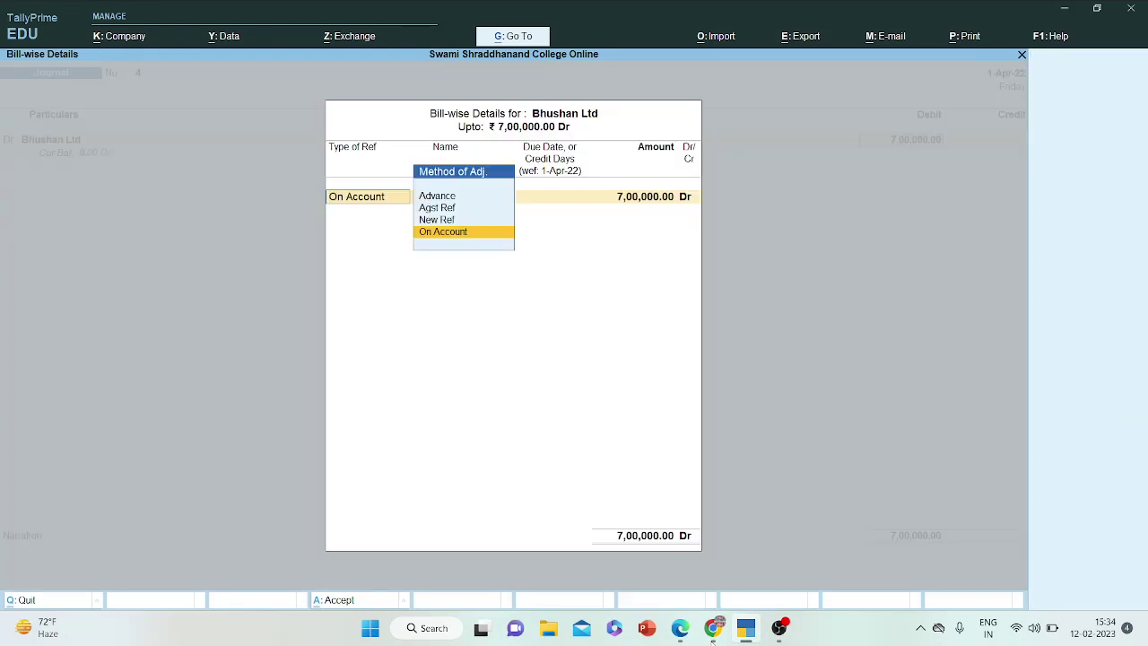
{"action": "key", "text": "Up"}
{"action": "key", "text": "Up"}
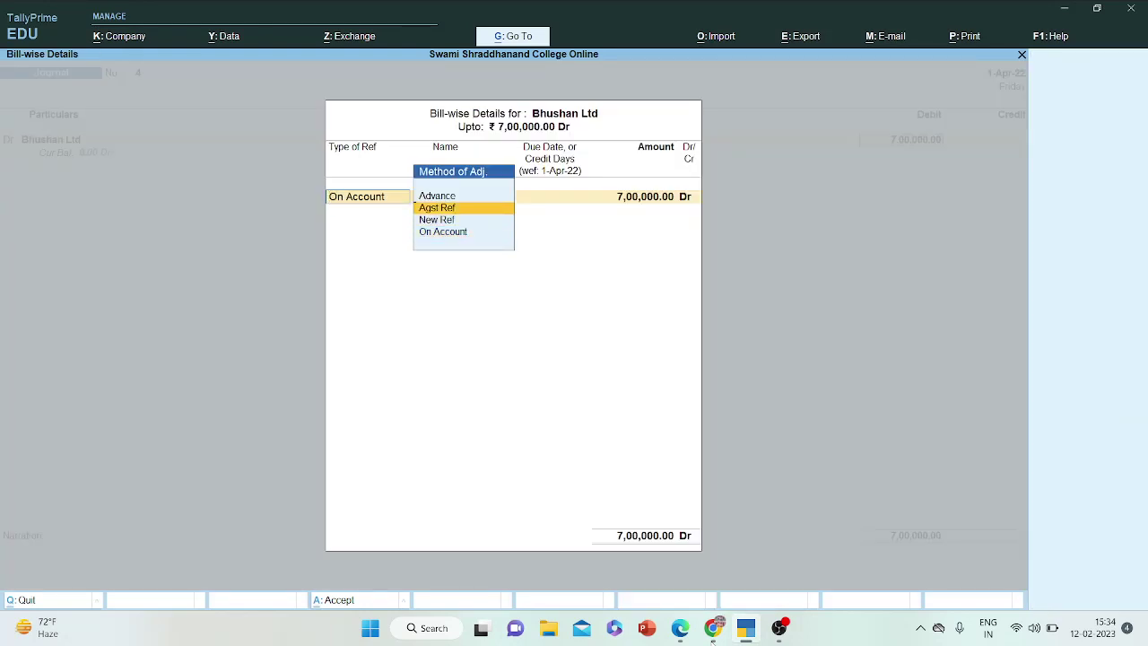
{"action": "key", "text": "Return"}
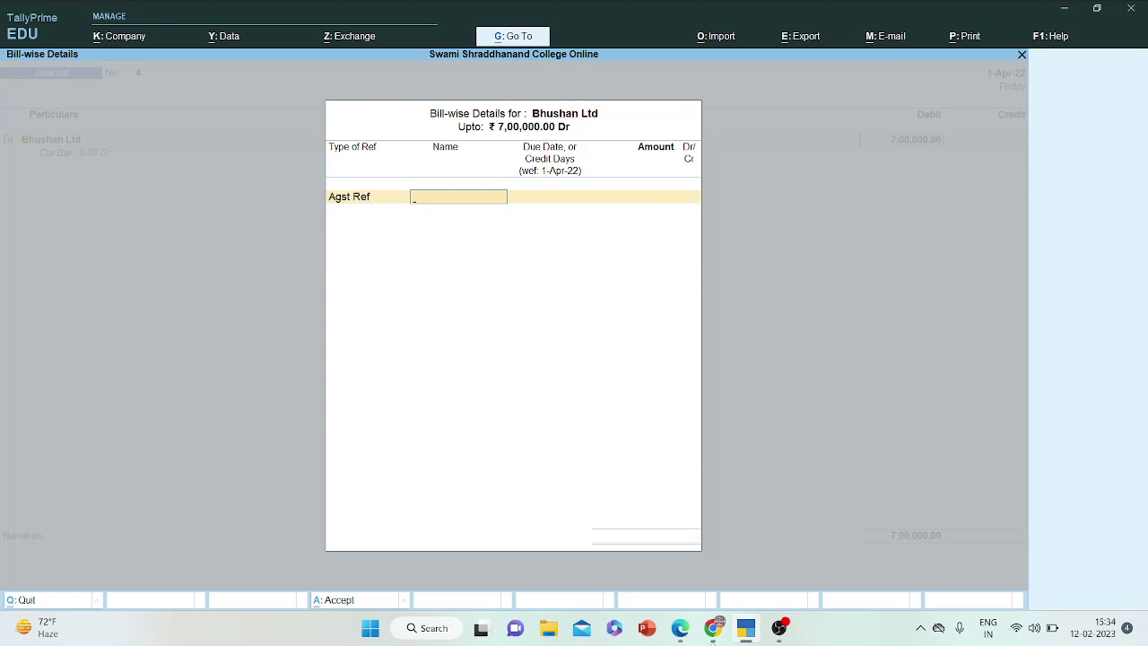
{"action": "key", "text": "Escape"}
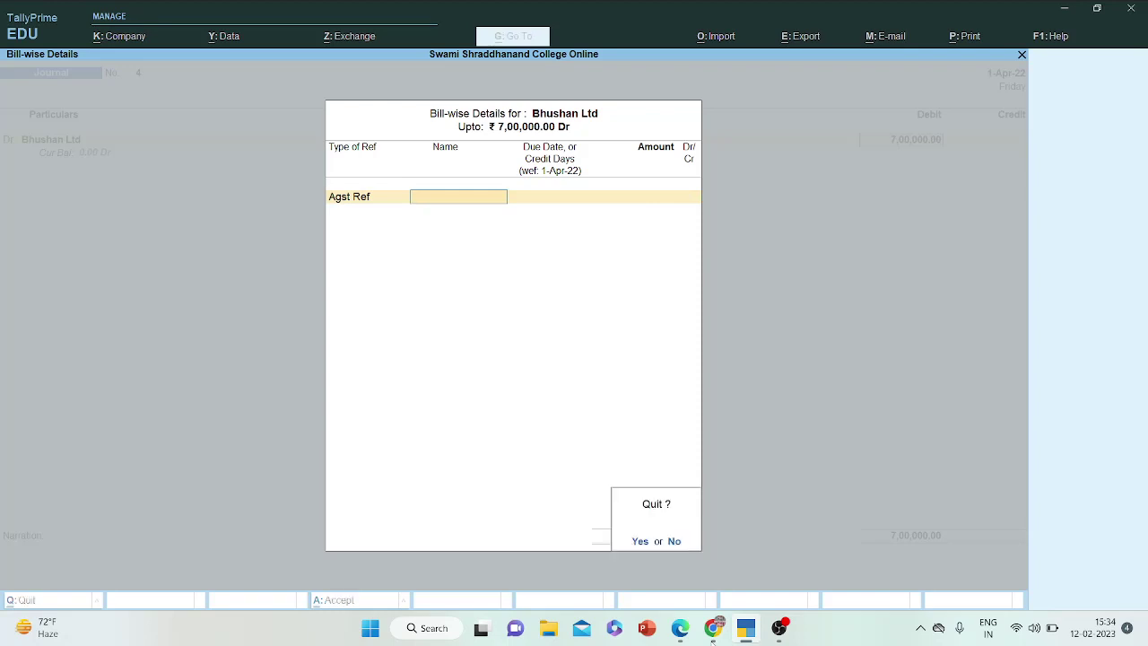
{"action": "key", "text": "Return"}
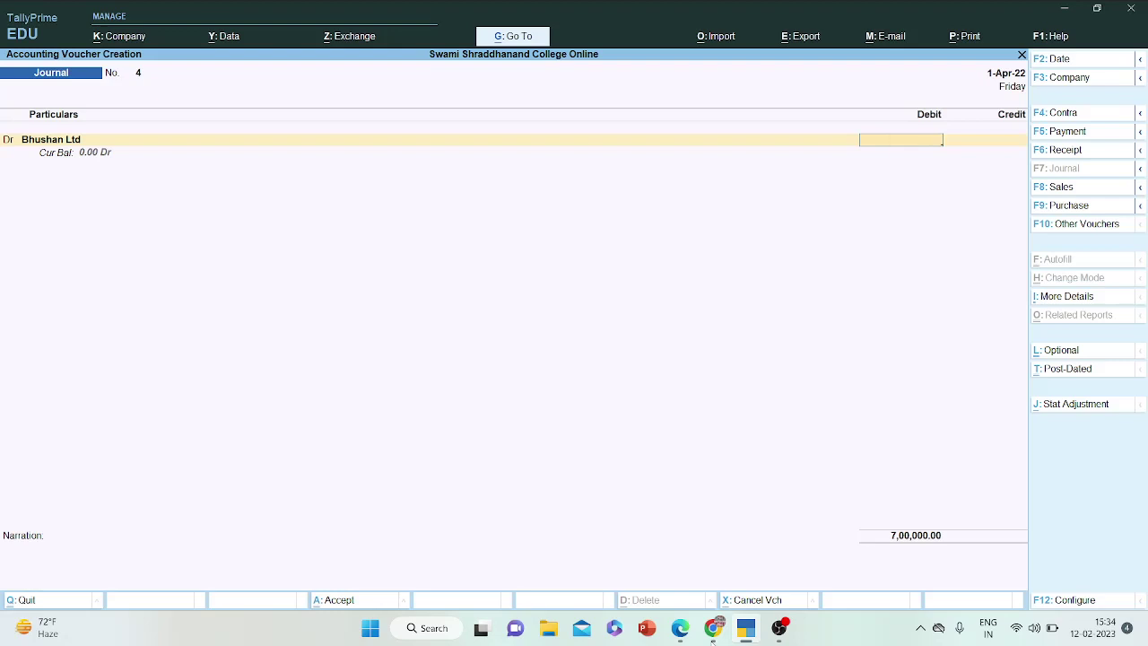
{"action": "key", "text": "Escape"}
{"action": "key", "text": "Return"}
- Open the Bhushan Ltd ledger for alteration to check its bill-by-bill settings, and leave it without changes
{"action": "key", "text": "Up"}
{"action": "key", "text": "Up"}
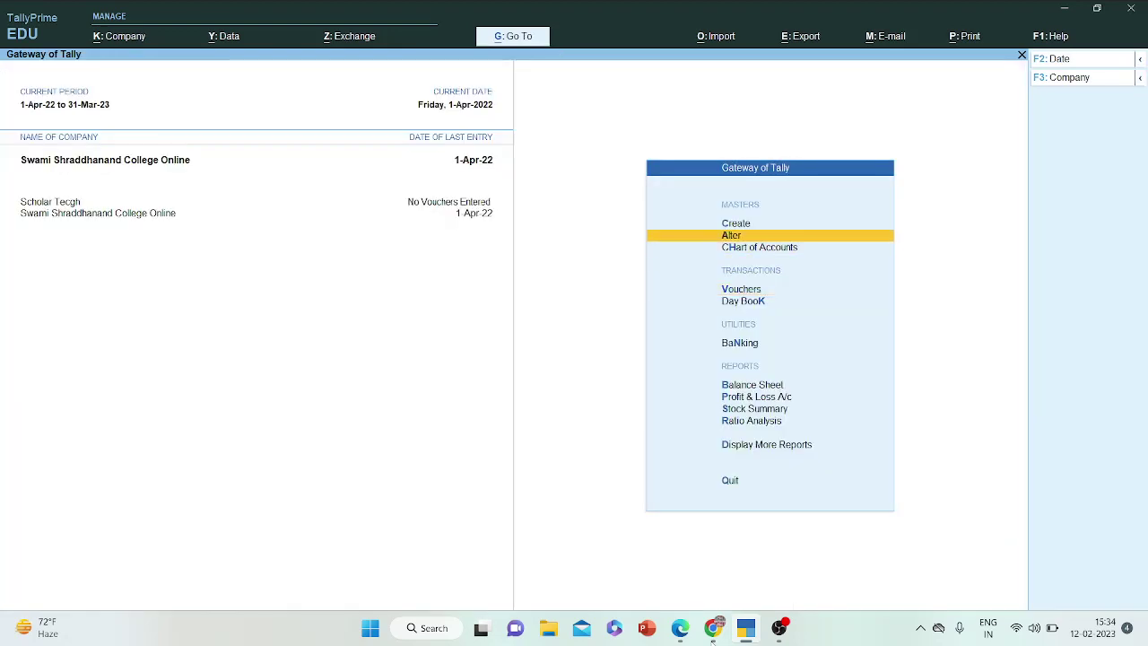
{"action": "key", "text": "Return"}
{"action": "key", "text": "Down"}
{"action": "key", "text": "Return"}
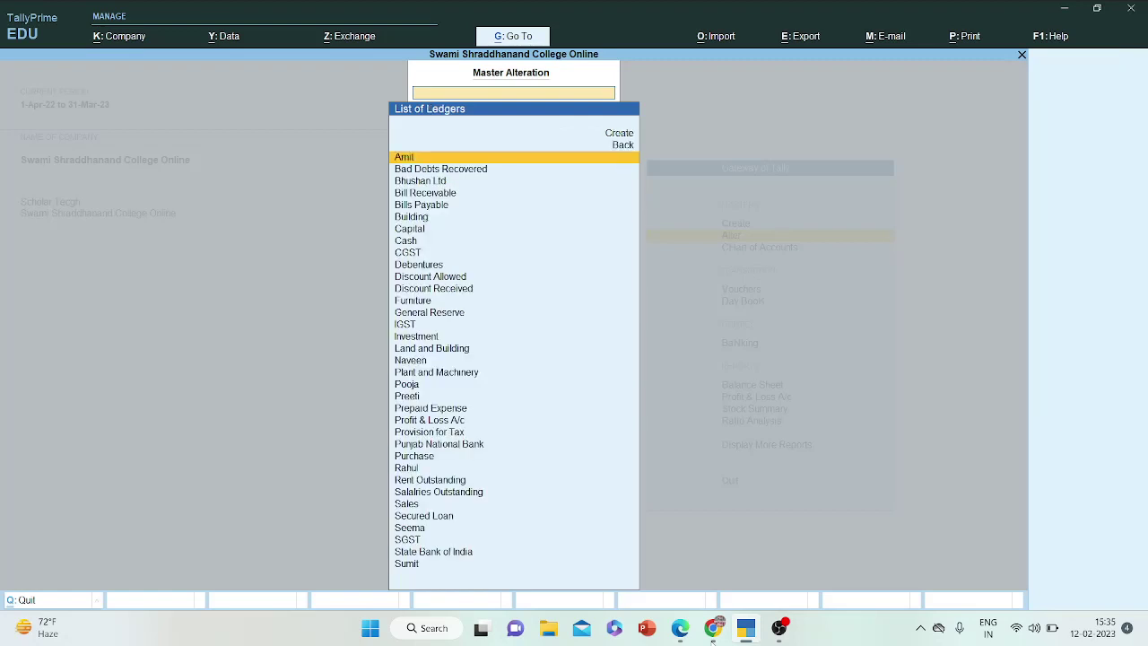
{"action": "type", "text": "Bhu"}
{"action": "key", "text": "Return"}
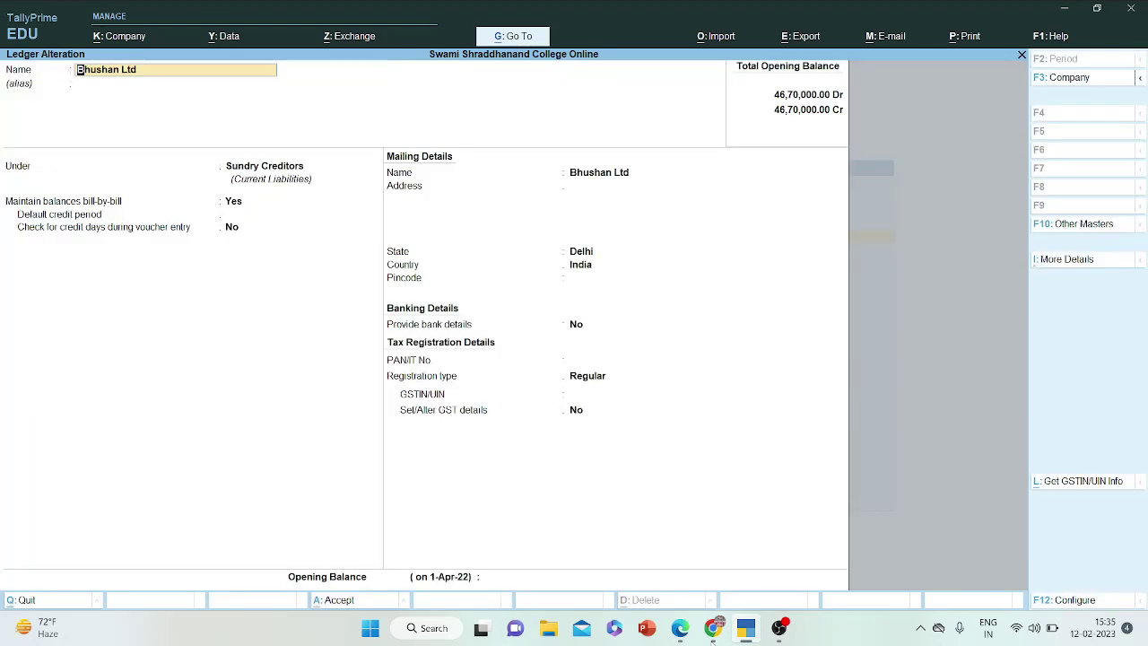
{"action": "key", "text": "BackSpace"}
{"action": "key", "text": "Escape"}
{"action": "key", "text": "Escape"}
{"action": "key", "text": "Escape"}
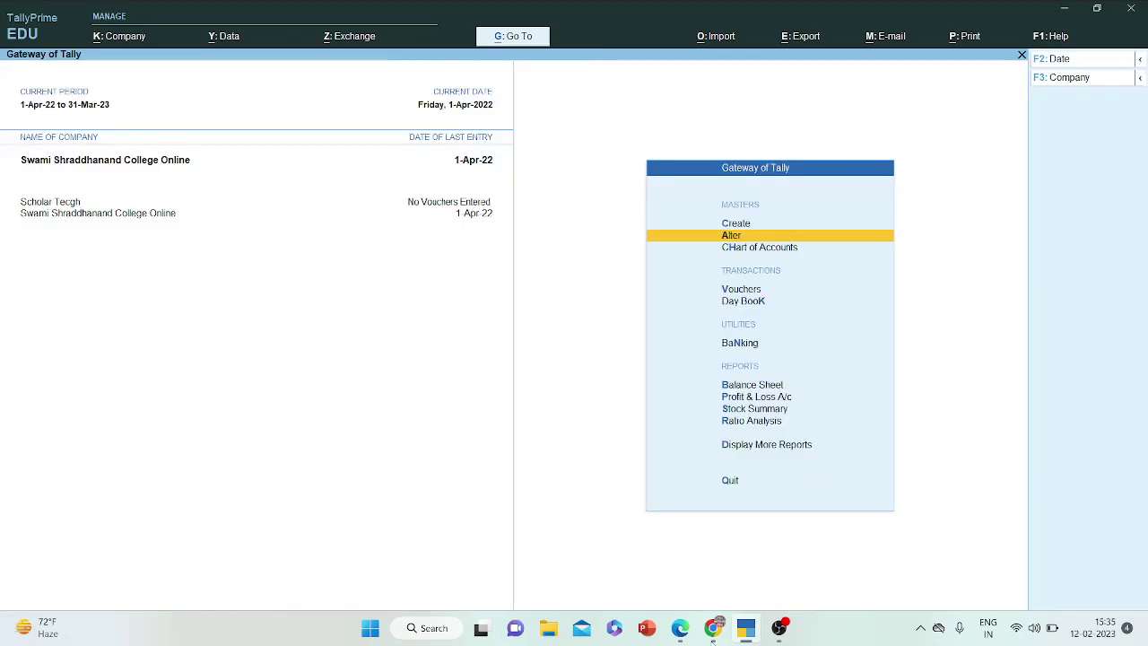
- Open the building purchase journal voucher from the Day Book for alteration
{"action": "key", "text": "Down"}
{"action": "key", "text": "Down"}
{"action": "key", "text": "Down"}
{"action": "key", "text": "Return"}
{"action": "key", "text": "Down"}
{"action": "key", "text": "Down"}
{"action": "key", "text": "Down"}
{"action": "key", "text": "Down"}
{"action": "key", "text": "Down"}
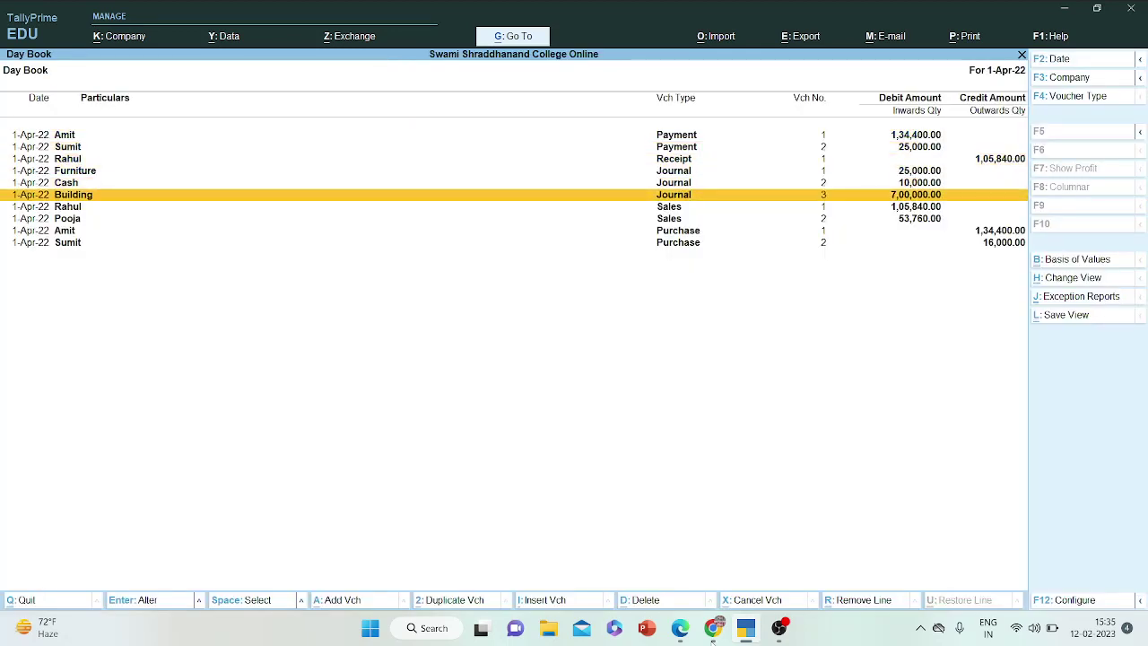
{"action": "key", "text": "Return"}
{"action": "key", "text": "Return"}
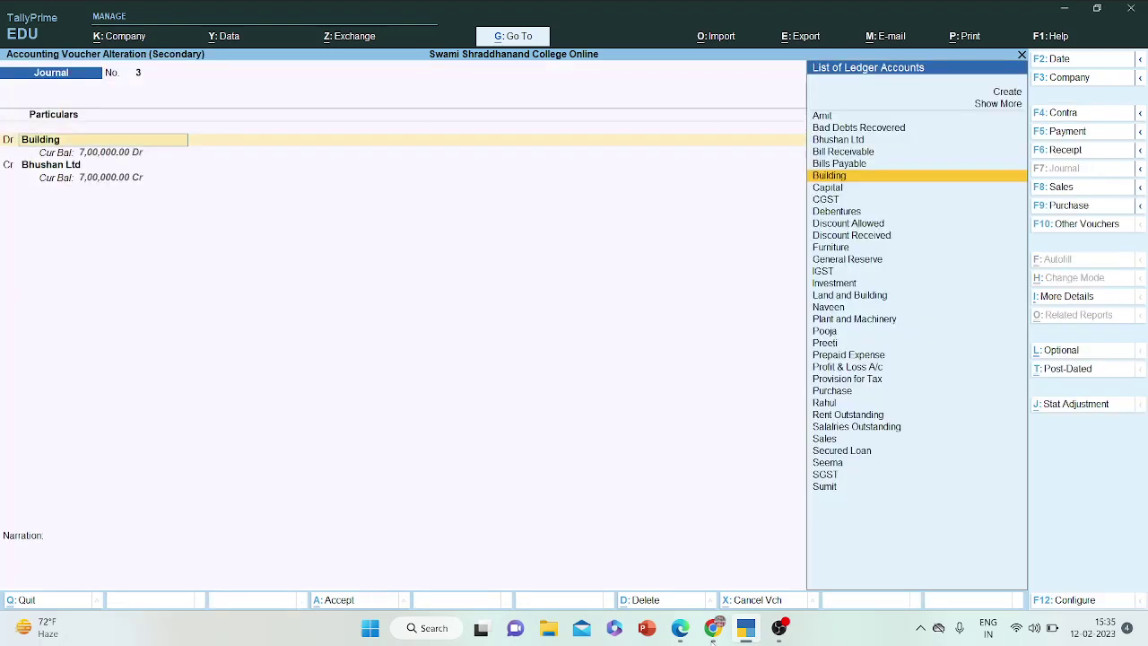
- Change the adjustment method of Bhushan Ltd's 7,00,000 credit to New Ref in the bill-wise details
{"action": "key", "text": "Return"}
{"action": "key", "text": "Return"}
{"action": "key", "text": "Return"}
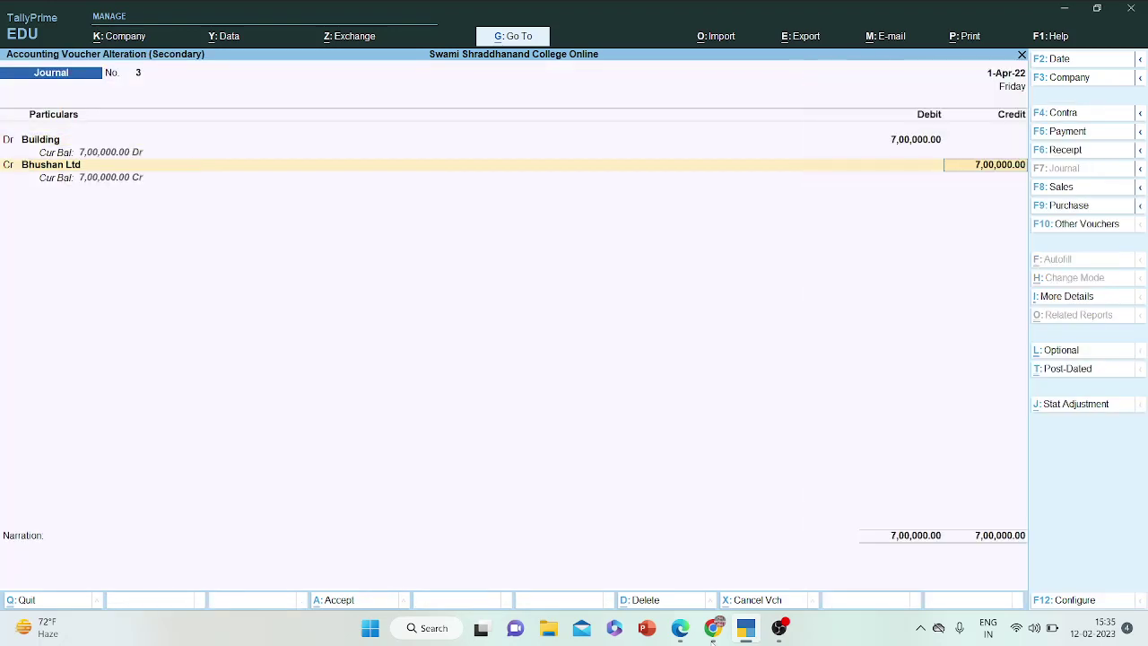
{"action": "key", "text": "Return"}
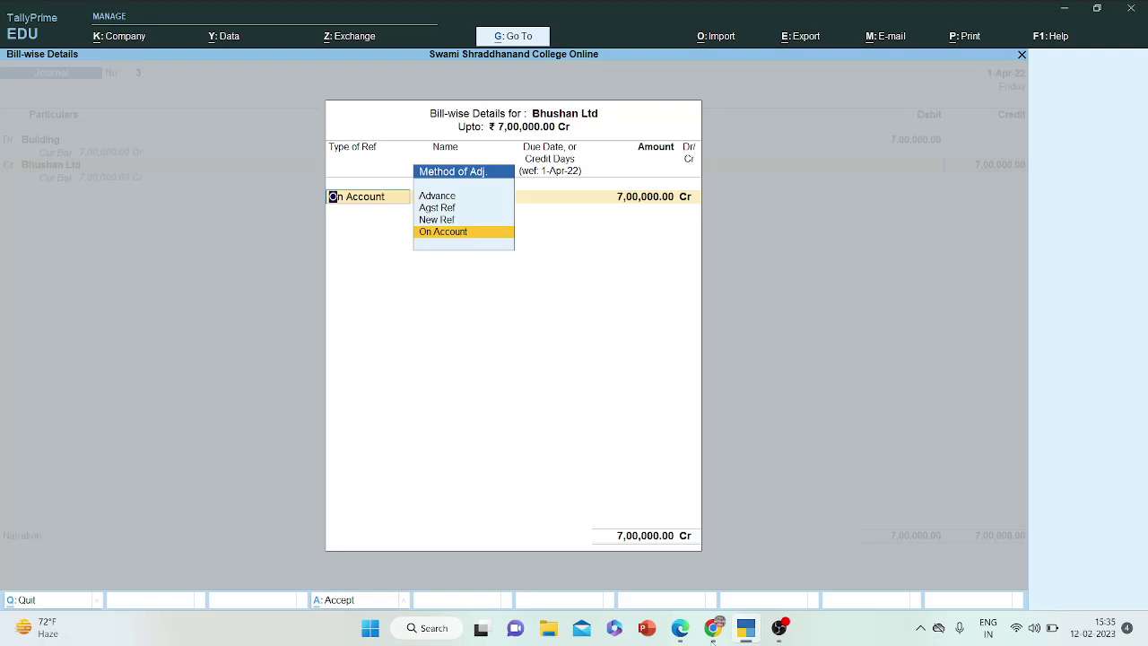
{"action": "key", "text": "Up"}
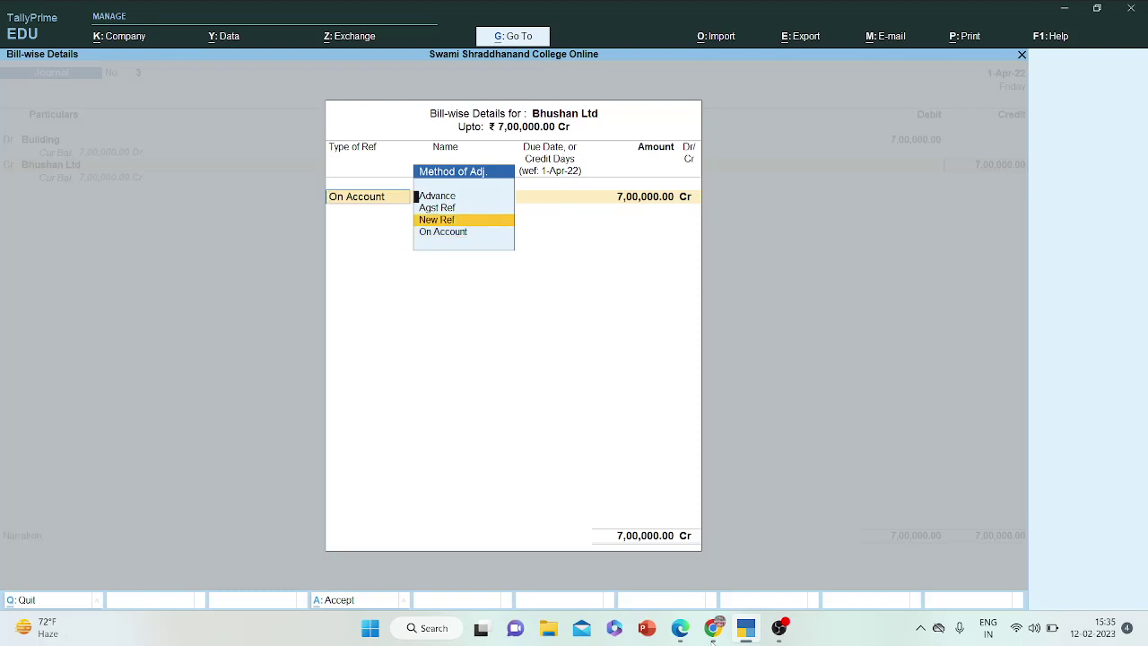
{"action": "key", "text": "Return"}
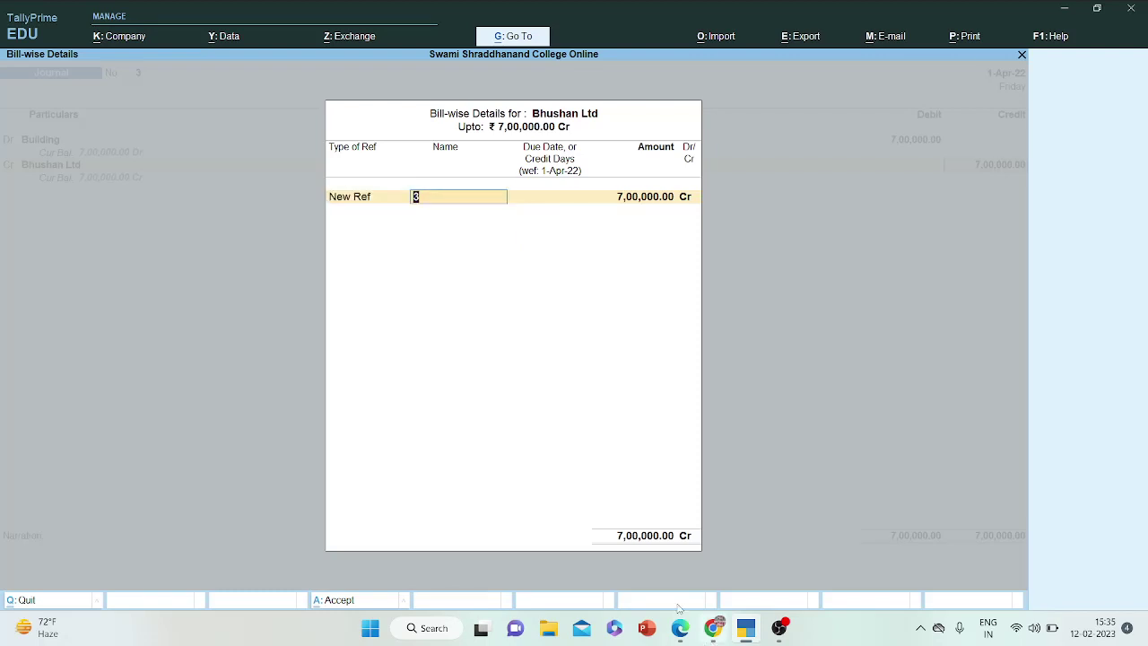
- Check the transaction number in the exercise PDF, name the new bill reference Transaction 10 and save the altered voucher
{"action": "left_click", "coordinate": [681, 628]}
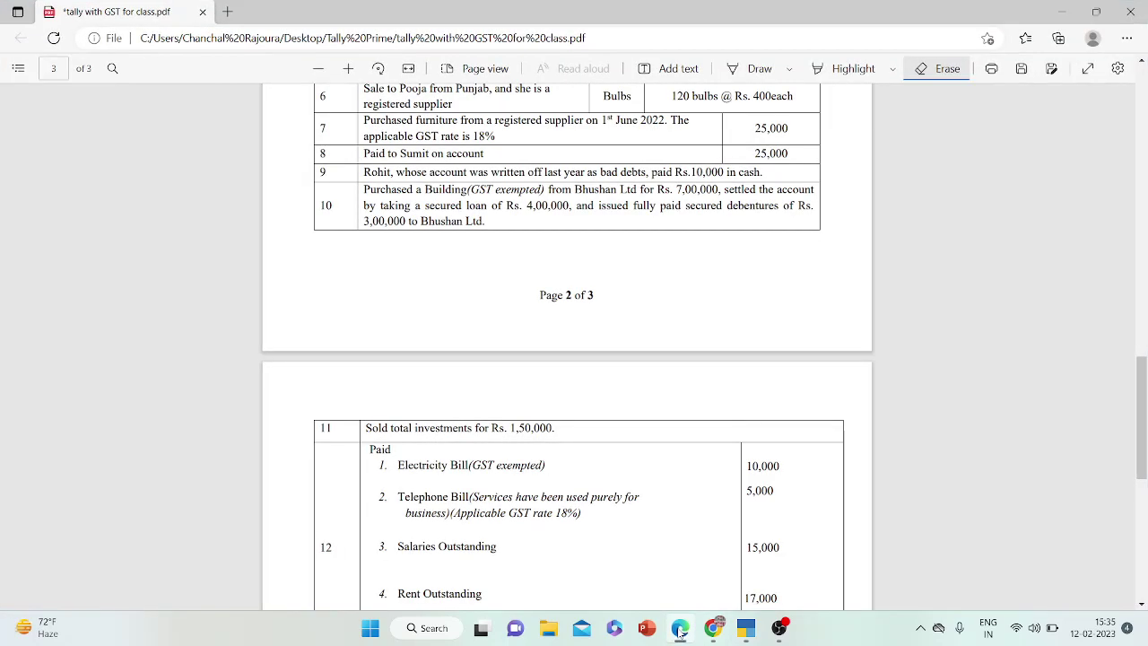
{"action": "left_click", "coordinate": [681, 629]}
{"action": "type", "text": "Tran"}
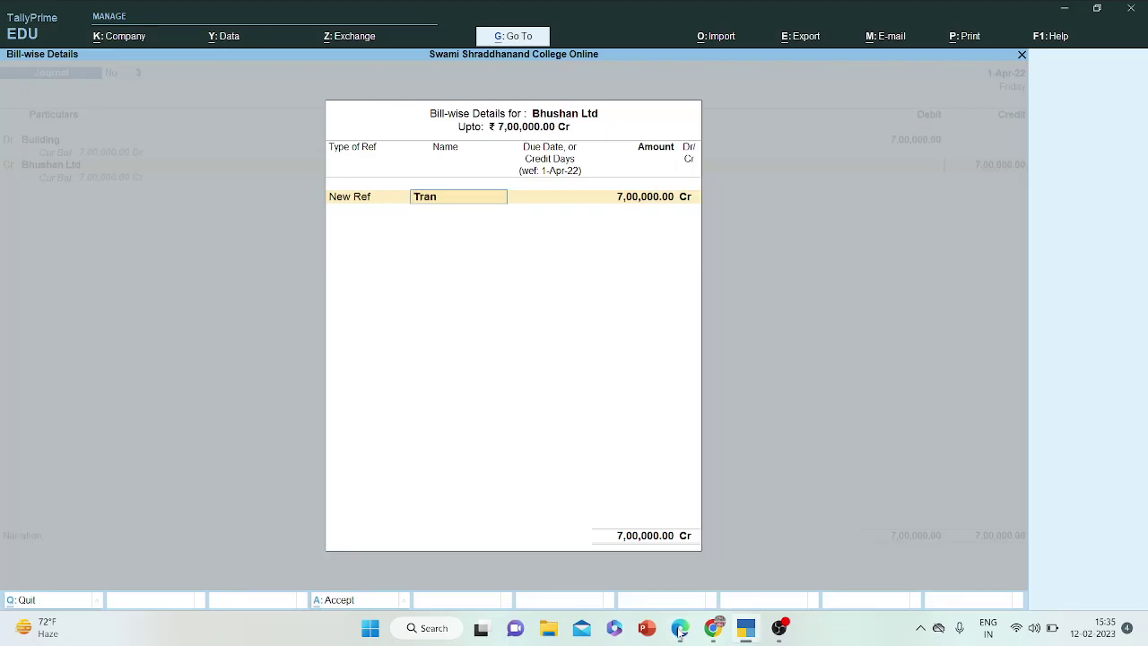
{"action": "type", "text": "saction 10"}
{"action": "key", "text": "Return"}
{"action": "key", "text": "Return"}
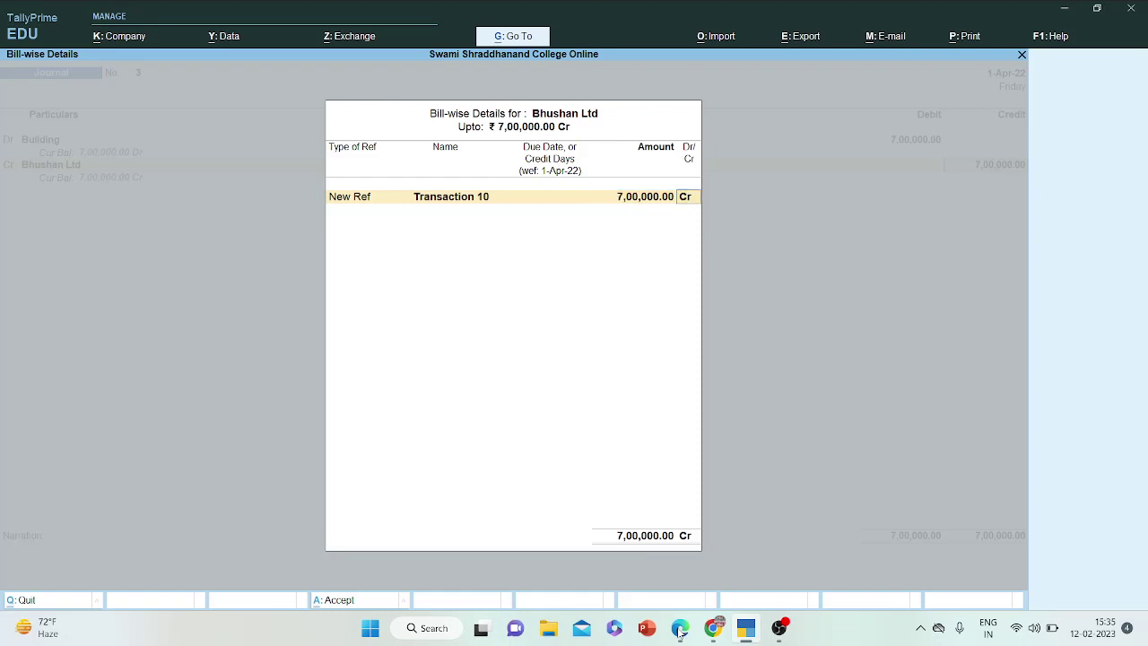
{"action": "key", "text": "Return"}
{"action": "key", "text": "Return"}
{"action": "key", "text": "Return"}
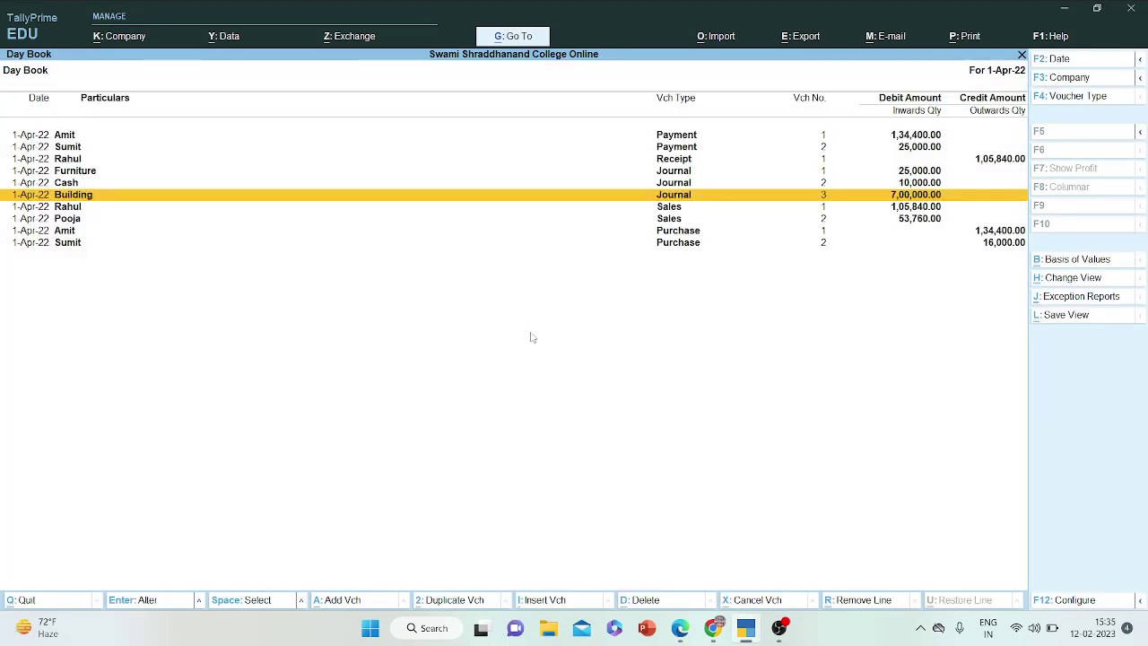
- Leave the Day Book and reopen it from the Gateway of Tally
{"action": "key", "text": "Escape"}
{"action": "key", "text": "Up"}
{"action": "key", "text": "Up"}
{"action": "key", "text": "Up"}
{"action": "key", "text": "Up"}
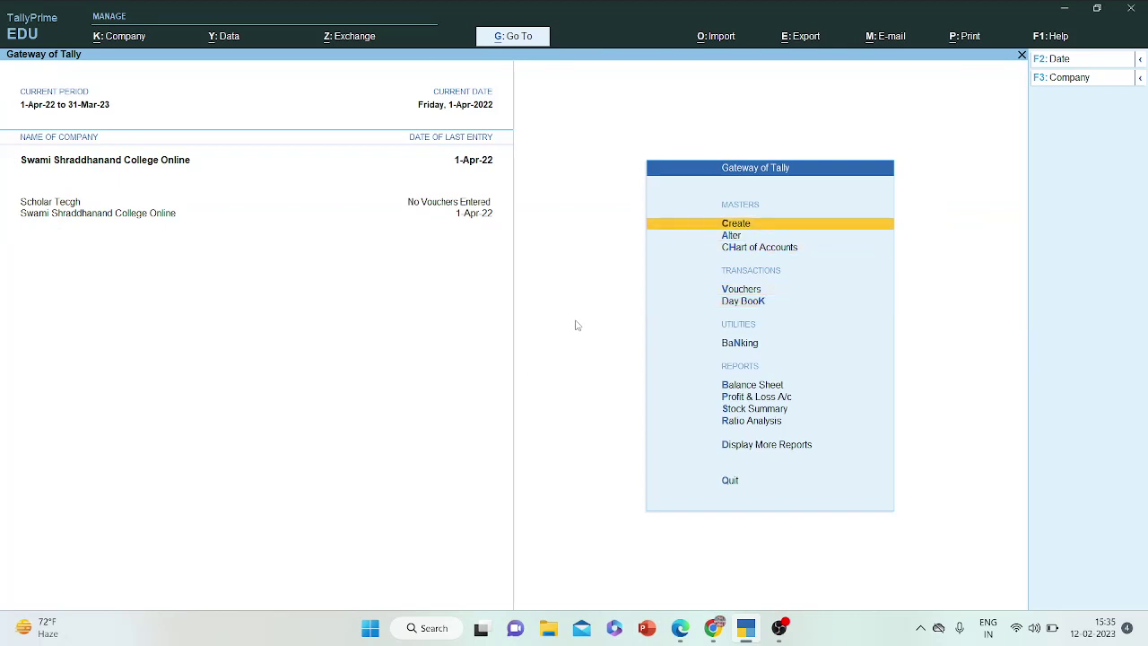
{"action": "key", "text": "Down"}
{"action": "key", "text": "Down"}
{"action": "key", "text": "Down"}
{"action": "key", "text": "Down"}
{"action": "key", "text": "Up"}
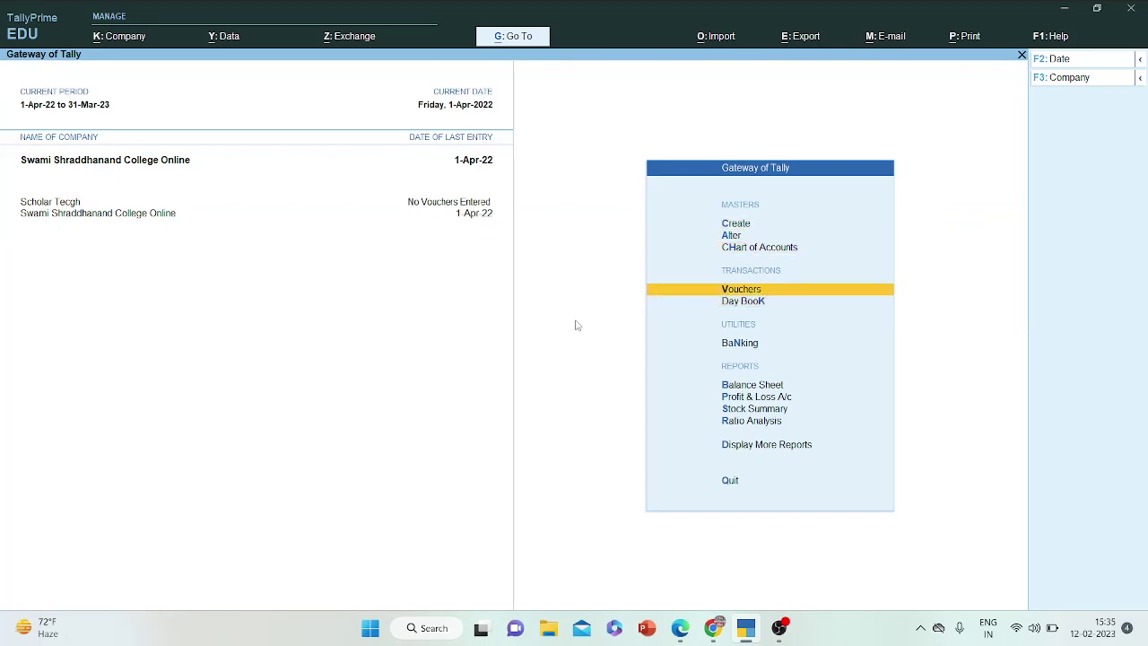
{"action": "key", "text": "Down"}
{"action": "key", "text": "Return"}
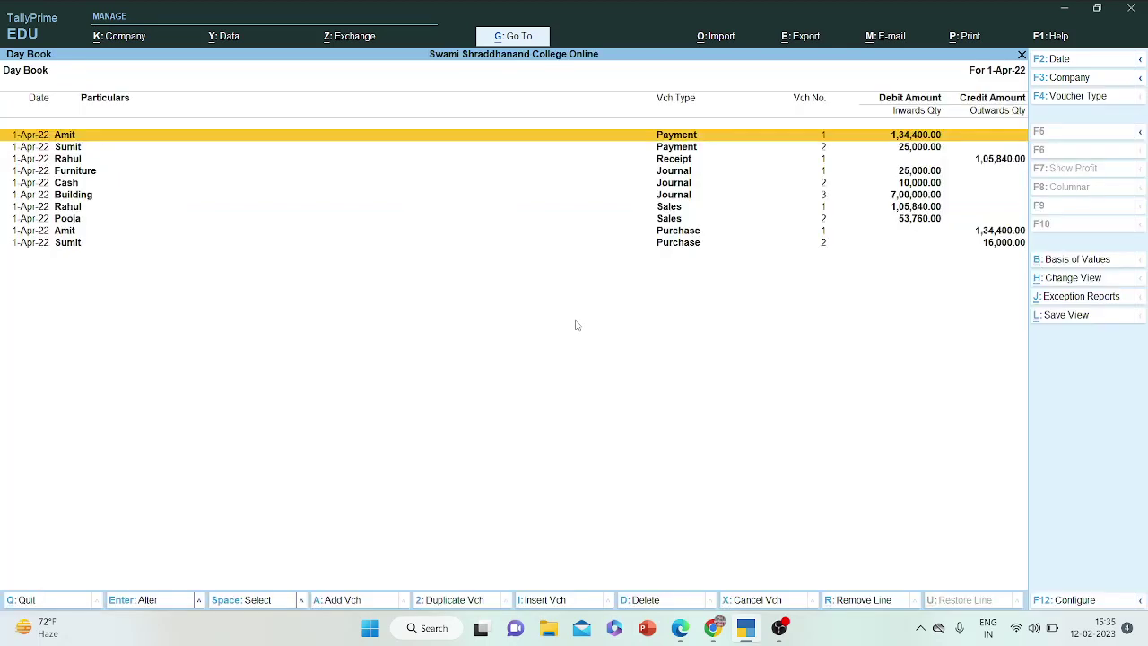
- Review Bhushan Ltd's bill reference in the building purchase voucher and quit without altering it
{"action": "key", "text": "Down"}
{"action": "key", "text": "Down"}
{"action": "key", "text": "Down"}
{"action": "key", "text": "Down"}
{"action": "key", "text": "Down"}
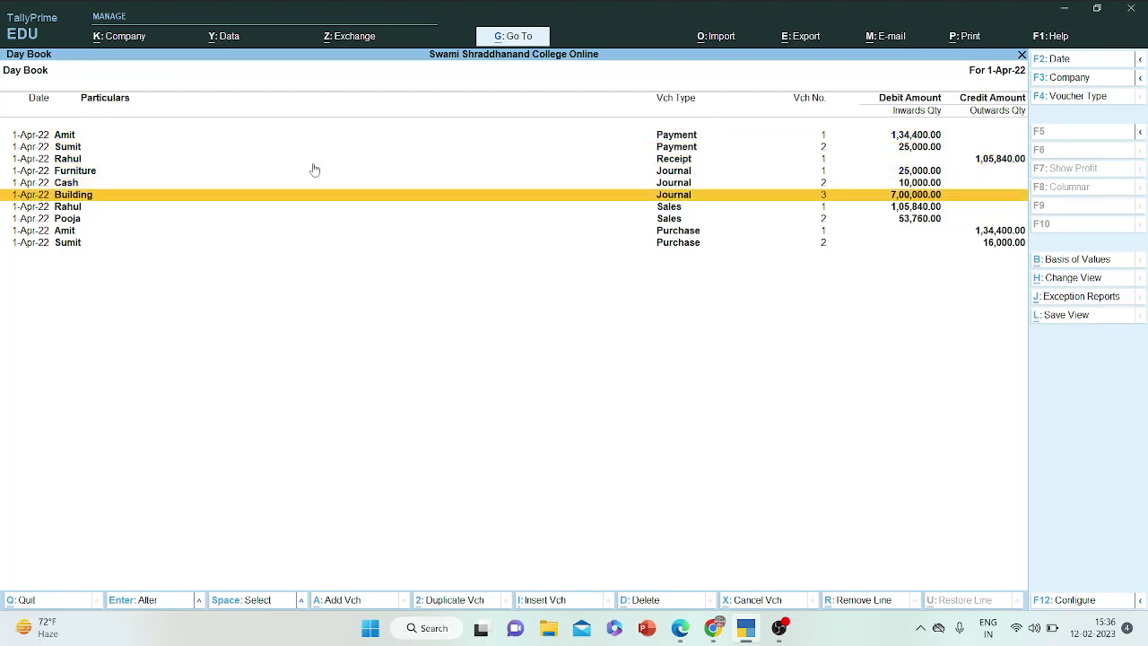
{"action": "key", "text": "Return"}
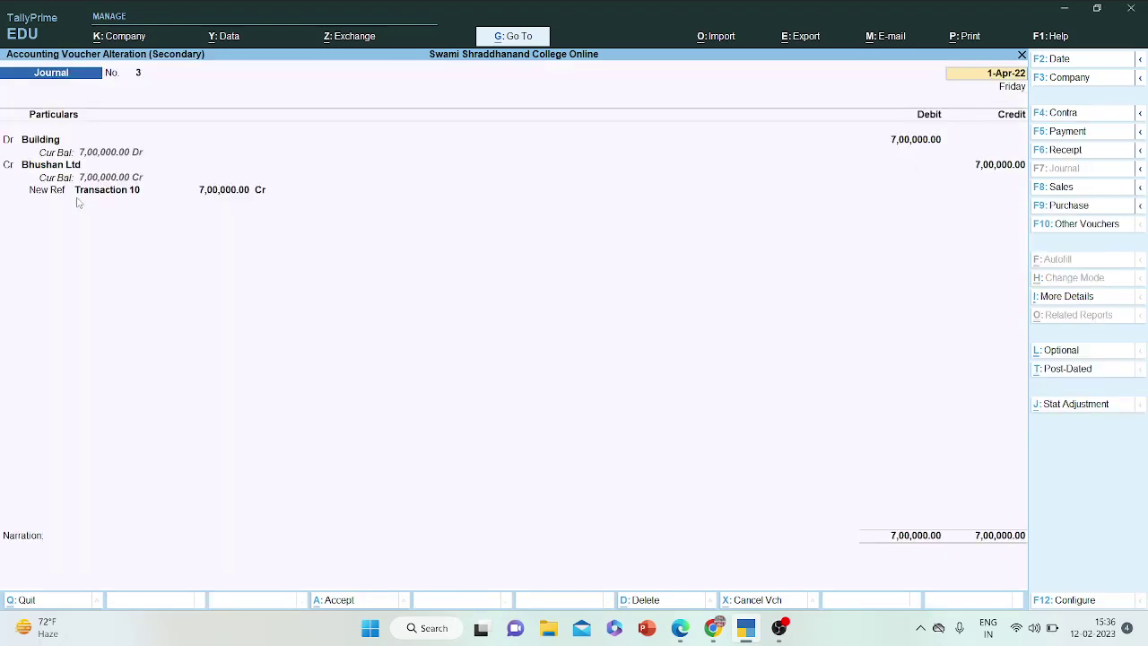
{"action": "key", "text": "Return"}
{"action": "key", "text": "Return"}
{"action": "key", "text": "Return"}
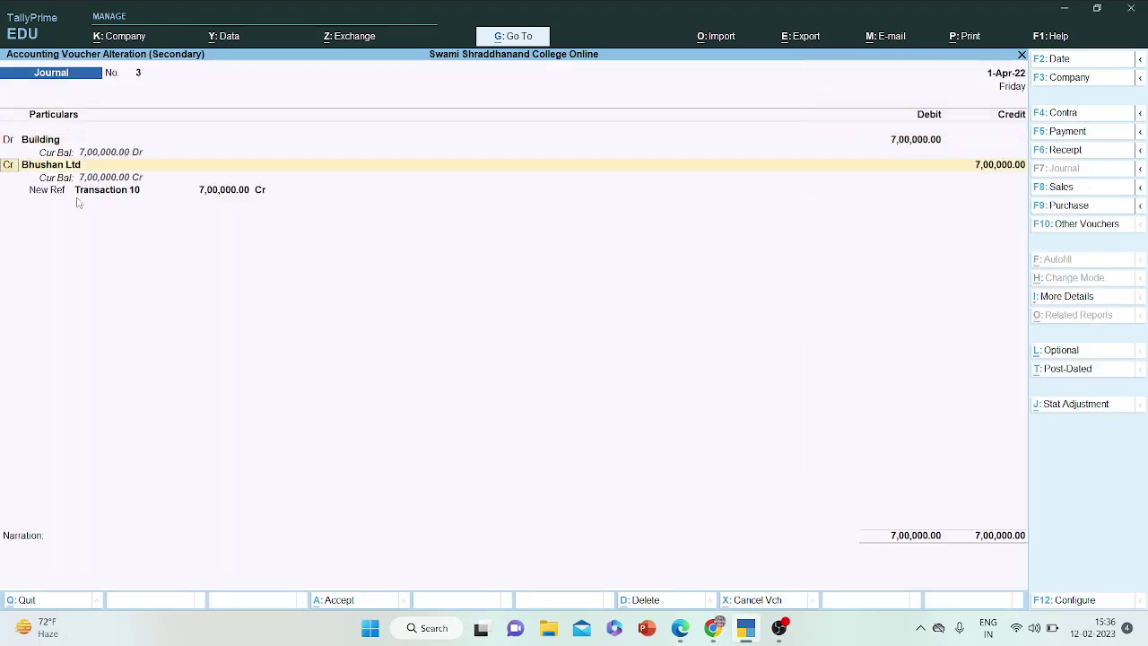
{"action": "key", "text": "Escape"}
{"action": "key", "text": "Escape"}
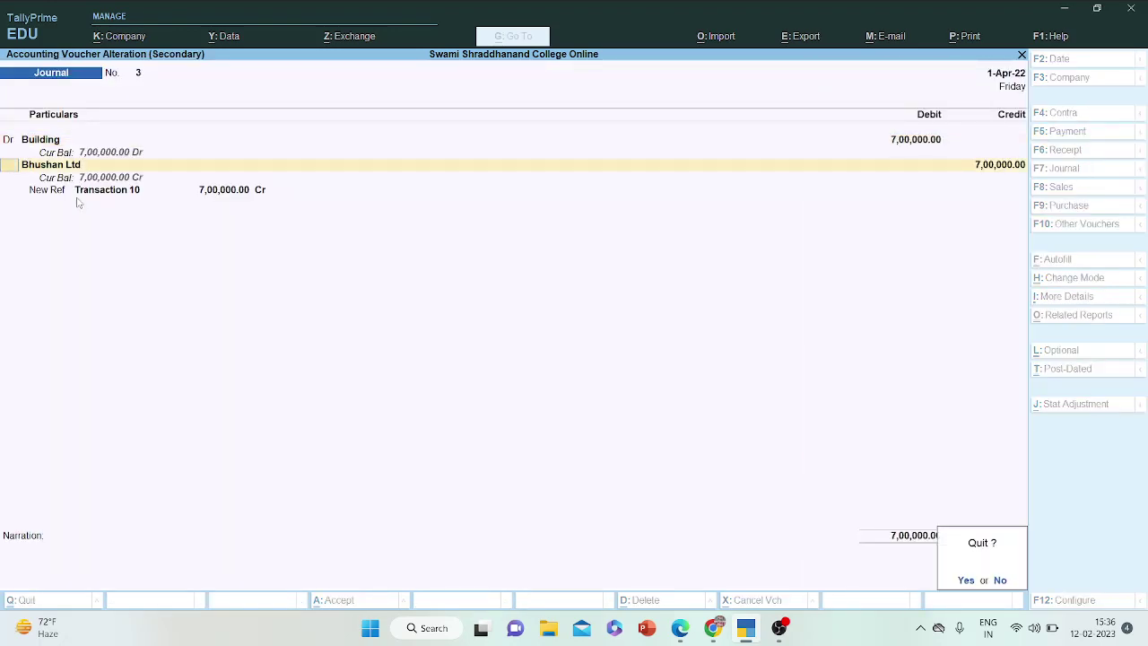
{"action": "key", "text": "y"}
- Start a new journal voucher and debit Bhushan Ltd with 7,00,000
{"action": "key", "text": "Escape"}
{"action": "key", "text": "Up"}
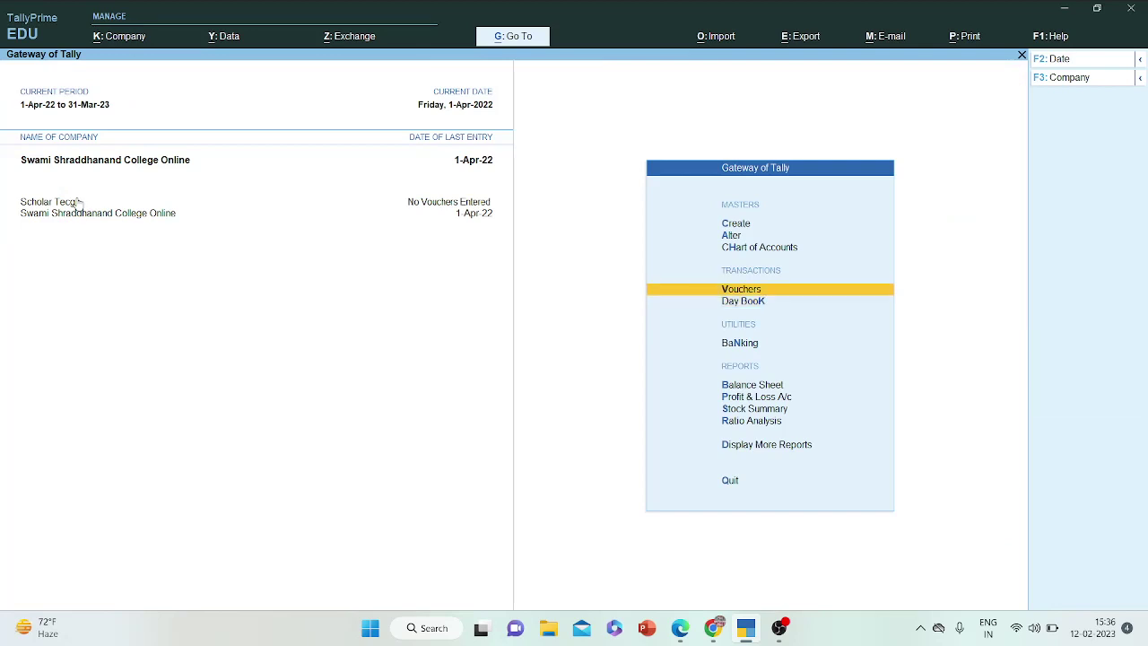
{"action": "key", "text": "Return"}
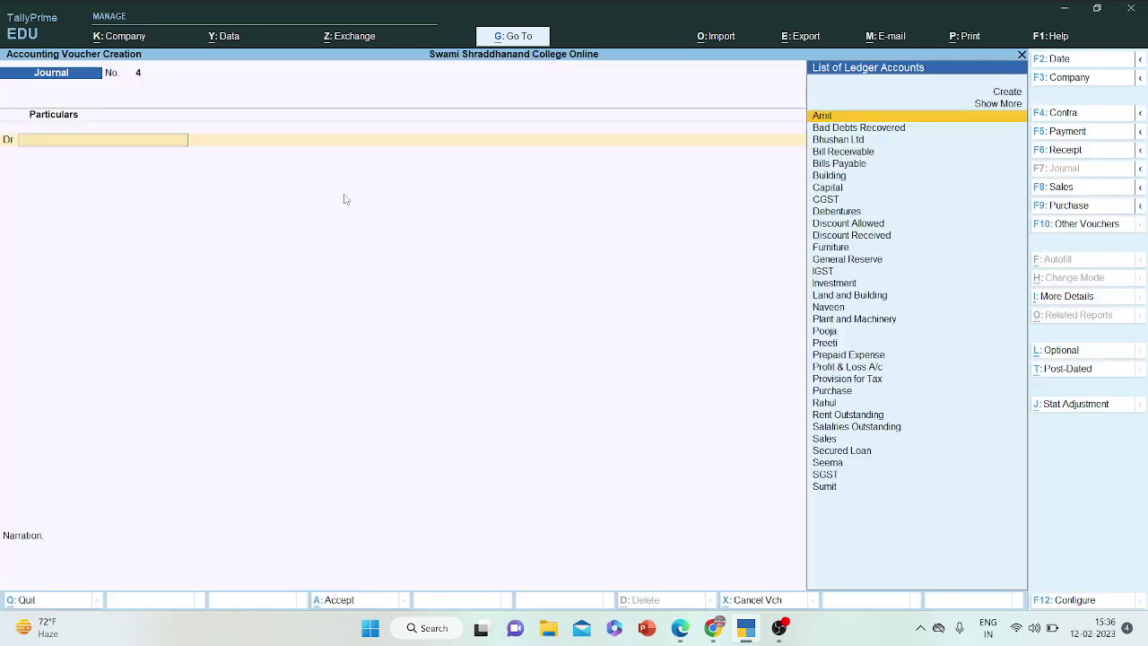
{"action": "type", "text": "Bhu"}
{"action": "key", "text": "Return"}
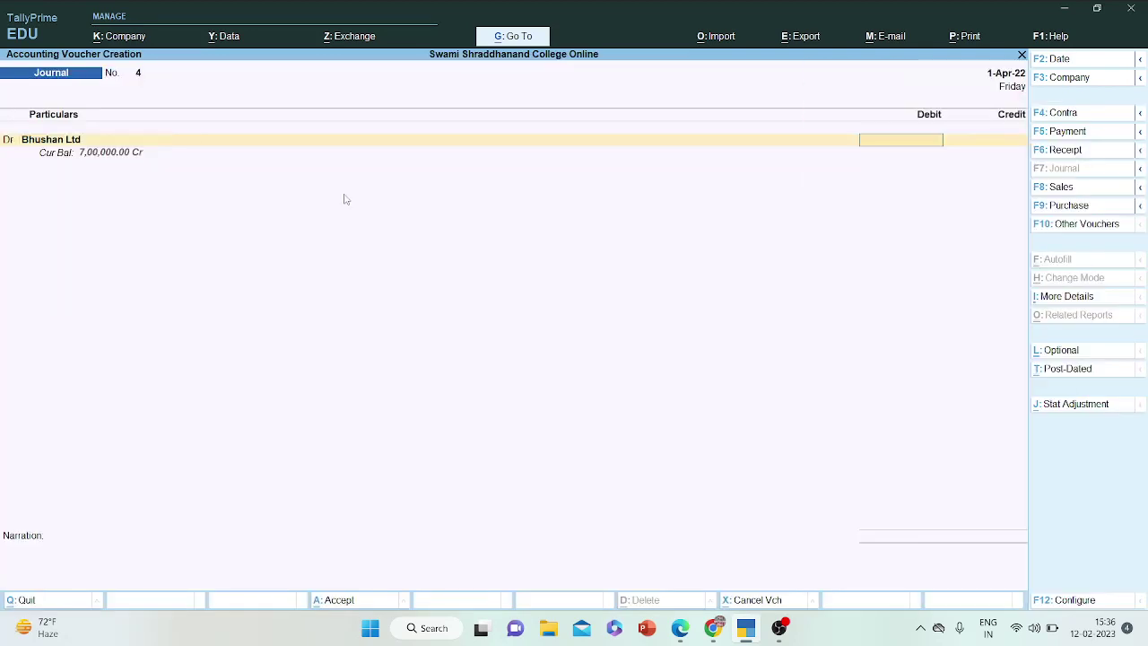
{"action": "type", "text": "7,00,000"}
{"action": "key", "text": "Return"}
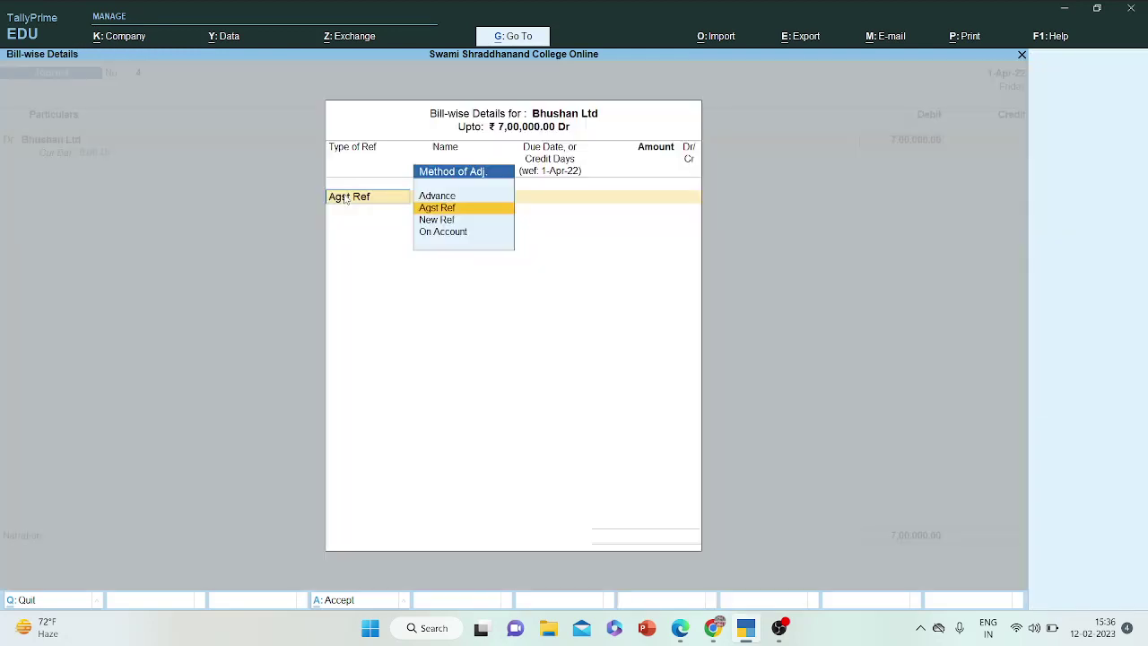
- Allocate Bhushan Ltd's 7,00,000 debit against the pending bill Transaction 10 and accept the bill-wise details
{"action": "key", "text": "Return"}
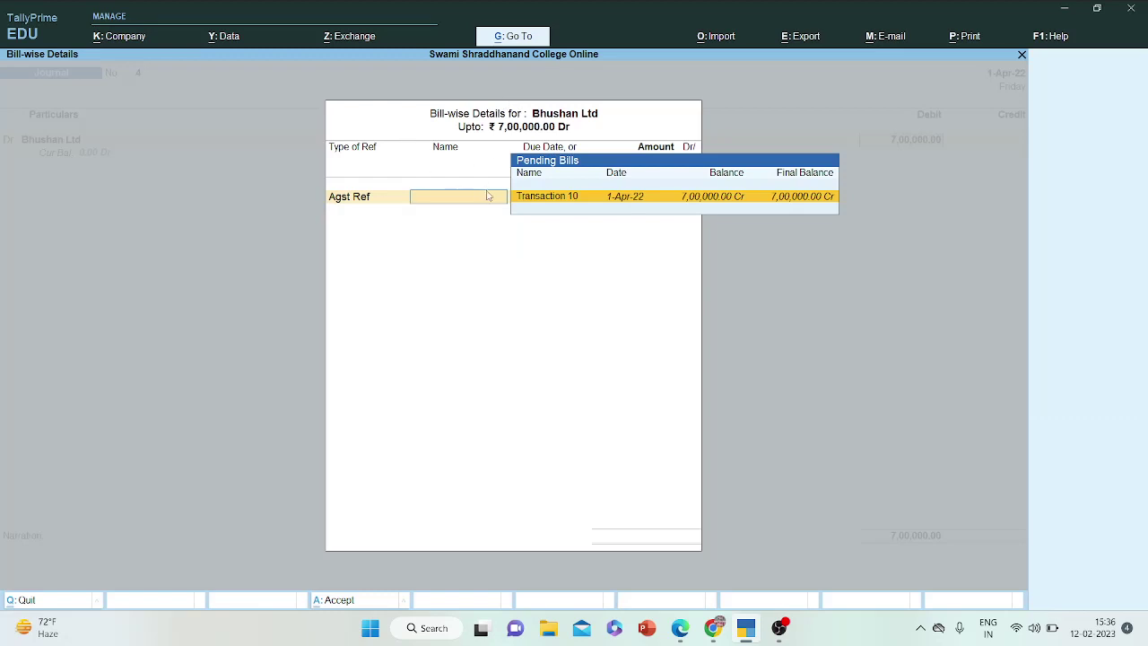
{"action": "key", "text": "Return"}
{"action": "key", "text": "Return"}
{"action": "key", "text": "Return"}
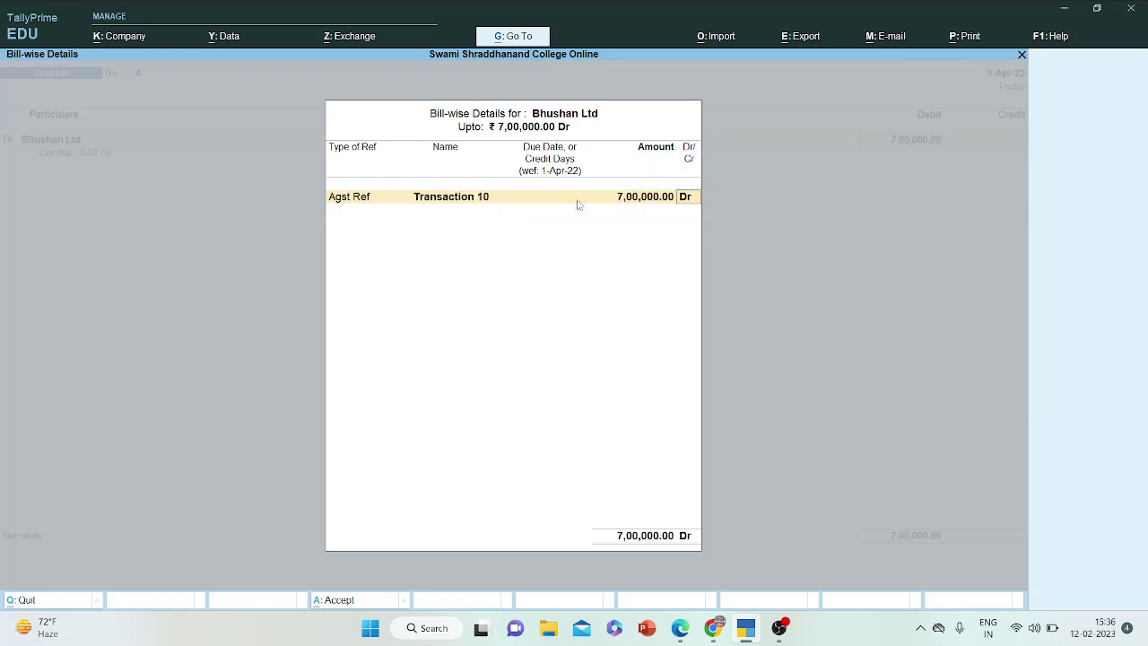
{"action": "key", "text": "Return"}
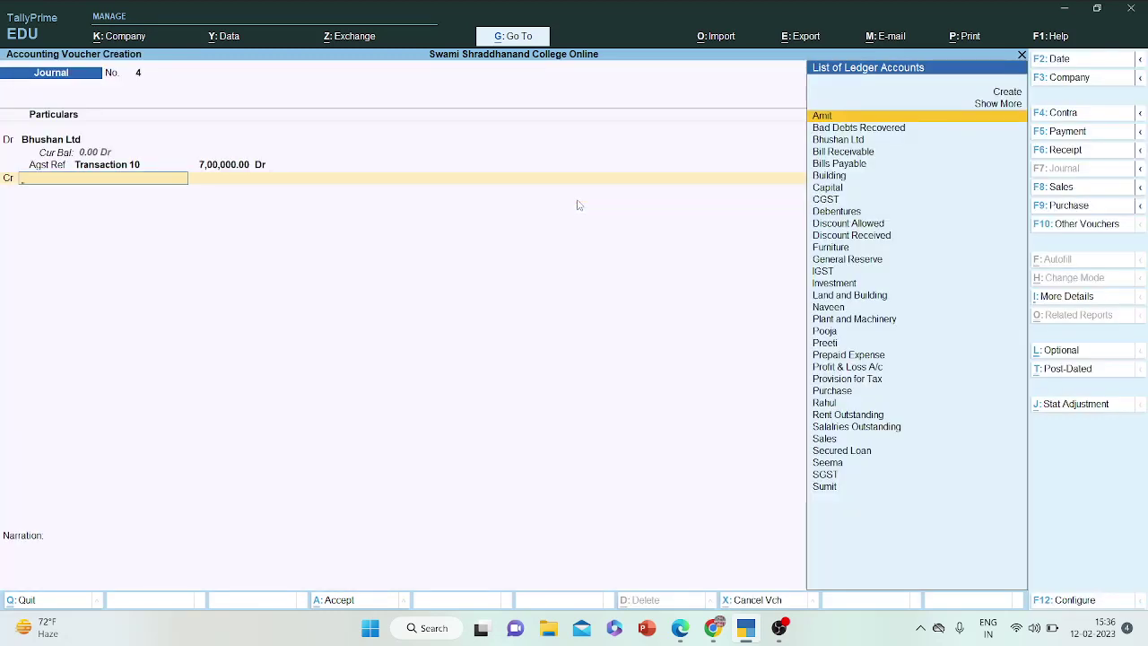
- Start a new ledger named Loan From Bank for the credit entry and, after checking the exercise PDF, group it under Secured Loans
{"action": "key", "text": "alt+c"}
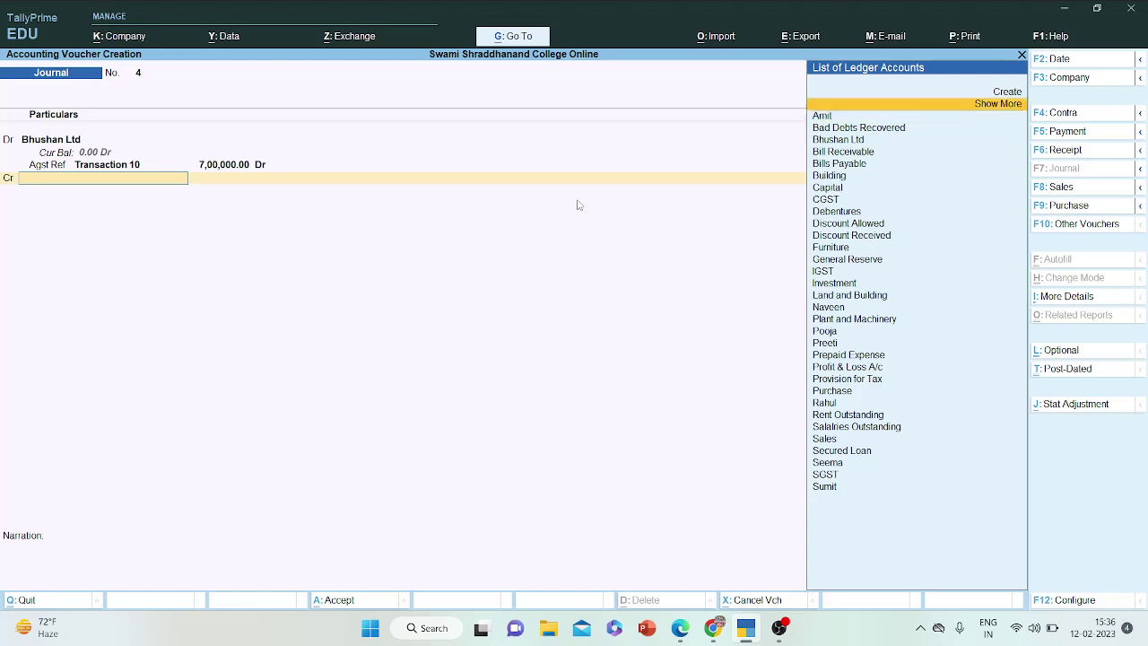
{"action": "type", "text": "Loa"}
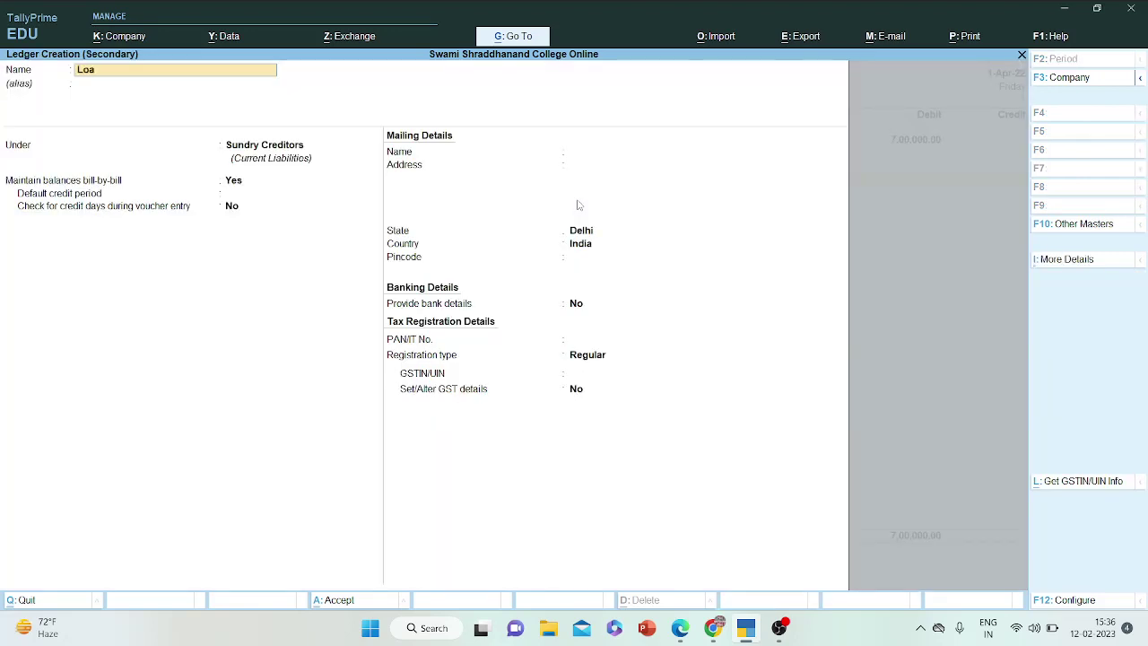
{"action": "type", "text": "n From Bank"}
{"action": "key", "text": "Return"}
{"action": "key", "text": "Return"}
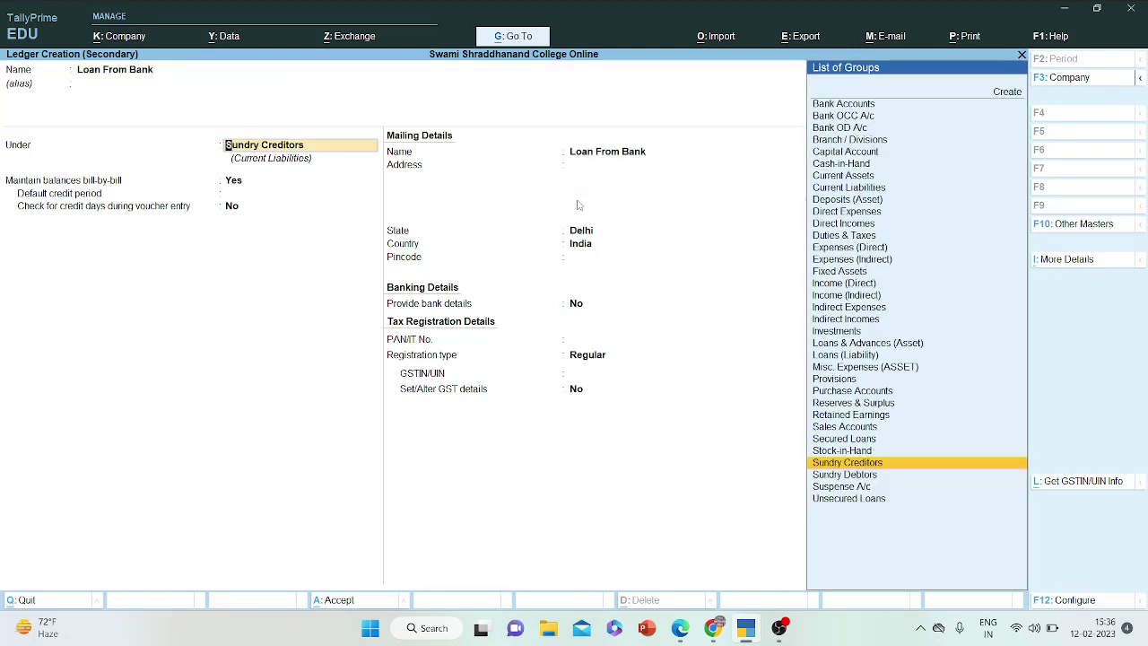
{"action": "type", "text": "Se"}
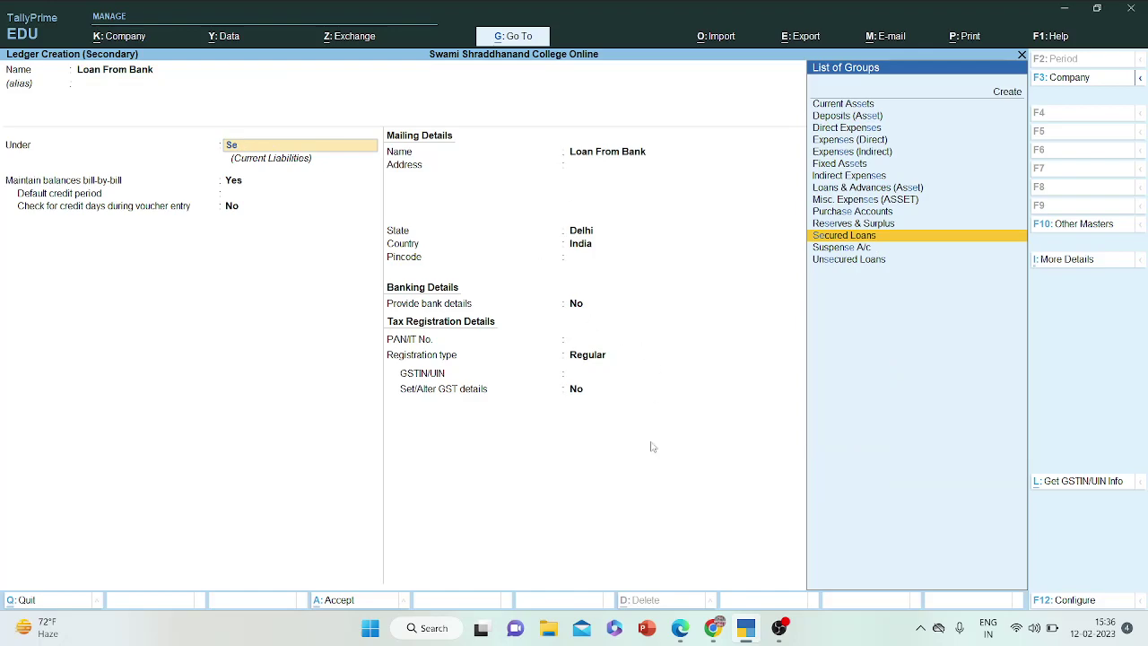
{"action": "left_click", "coordinate": [680, 628]}
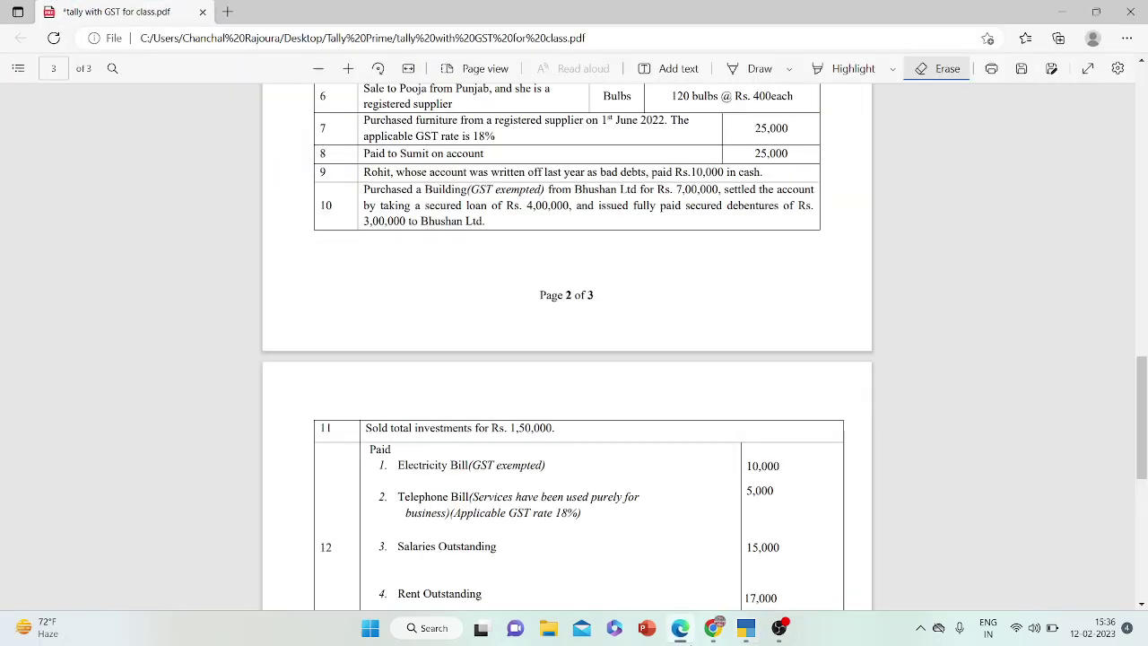
{"action": "left_click", "coordinate": [684, 637]}
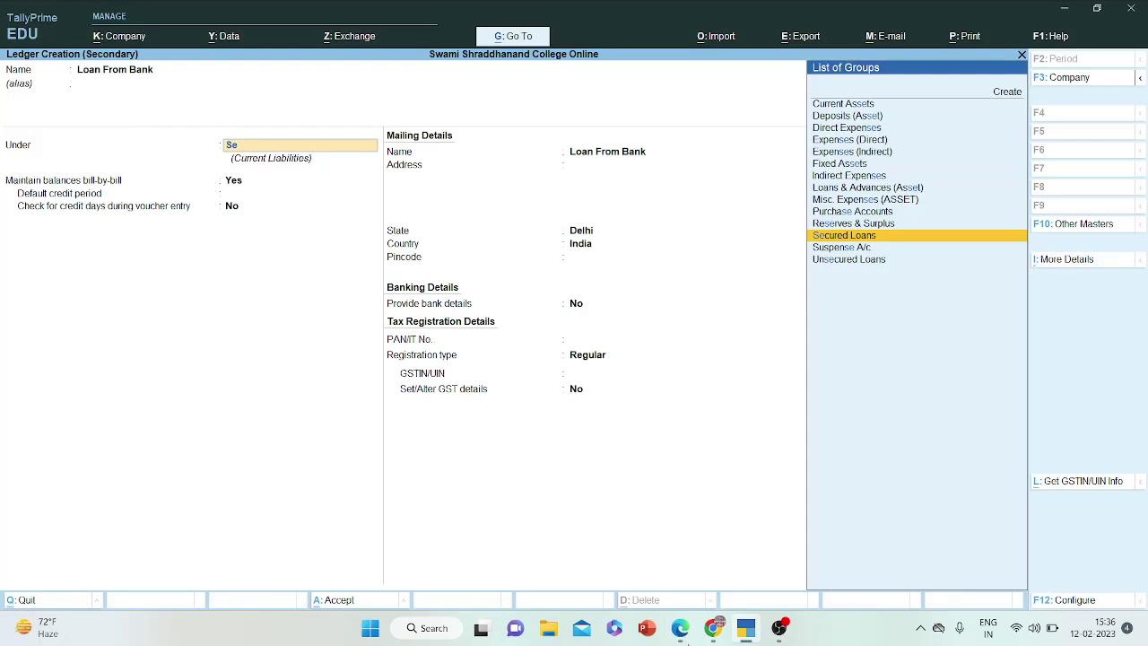
{"action": "type", "text": "cu"}
{"action": "key", "text": "Return"}
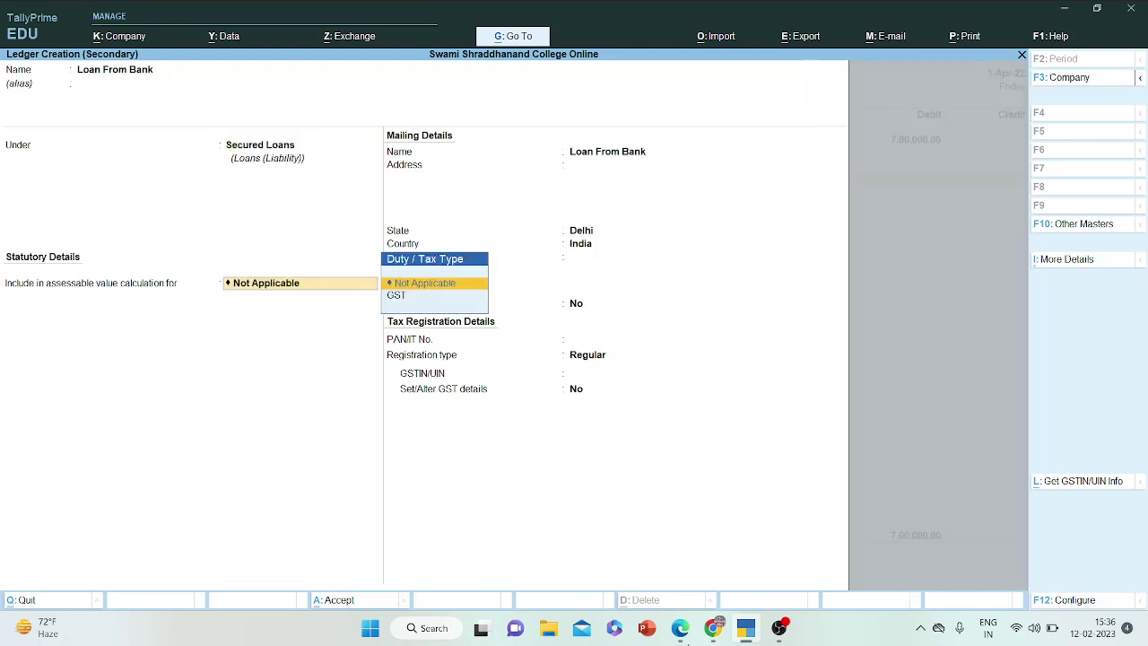
- Keep the assessable value setting at Not Applicable, accept the remaining default details and save the Loan From Bank ledger
{"action": "key", "text": "Return"}
{"action": "key", "text": "Return"}
{"action": "key", "text": "Return"}
{"action": "key", "text": "Return"}
{"action": "key", "text": "Return"}
{"action": "key", "text": "Return"}
{"action": "key", "text": "Return"}
{"action": "key", "text": "Return"}
{"action": "key", "text": "Return"}
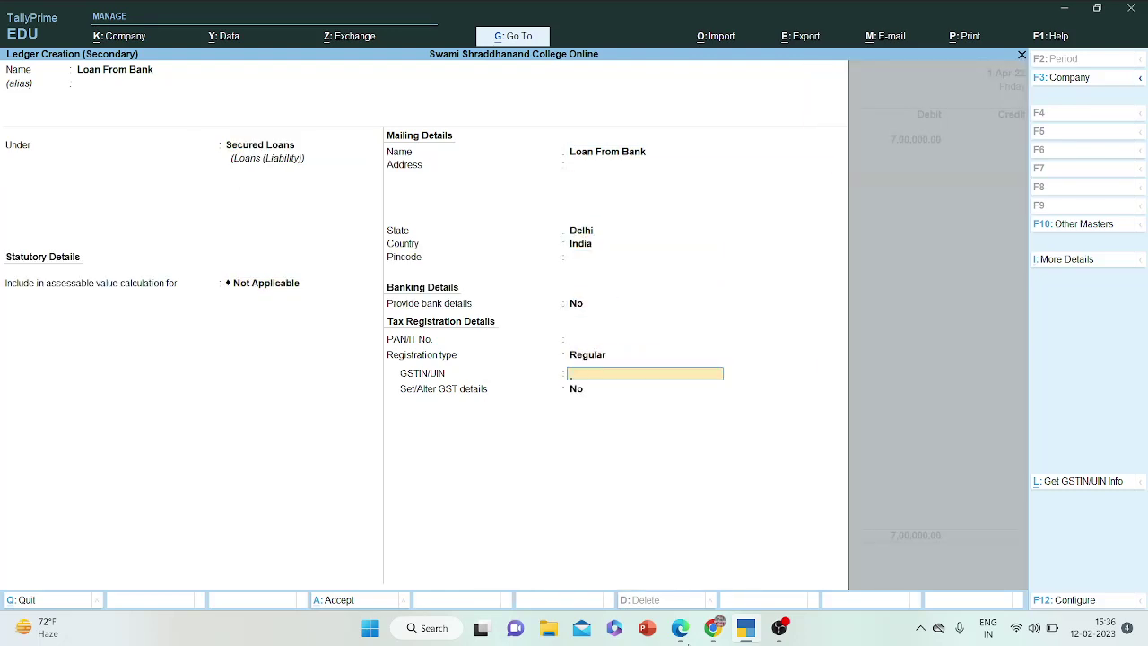
{"action": "key", "text": "Return"}
{"action": "key", "text": "Return"}
{"action": "key", "text": "Return"}
{"action": "key", "text": "Return"}
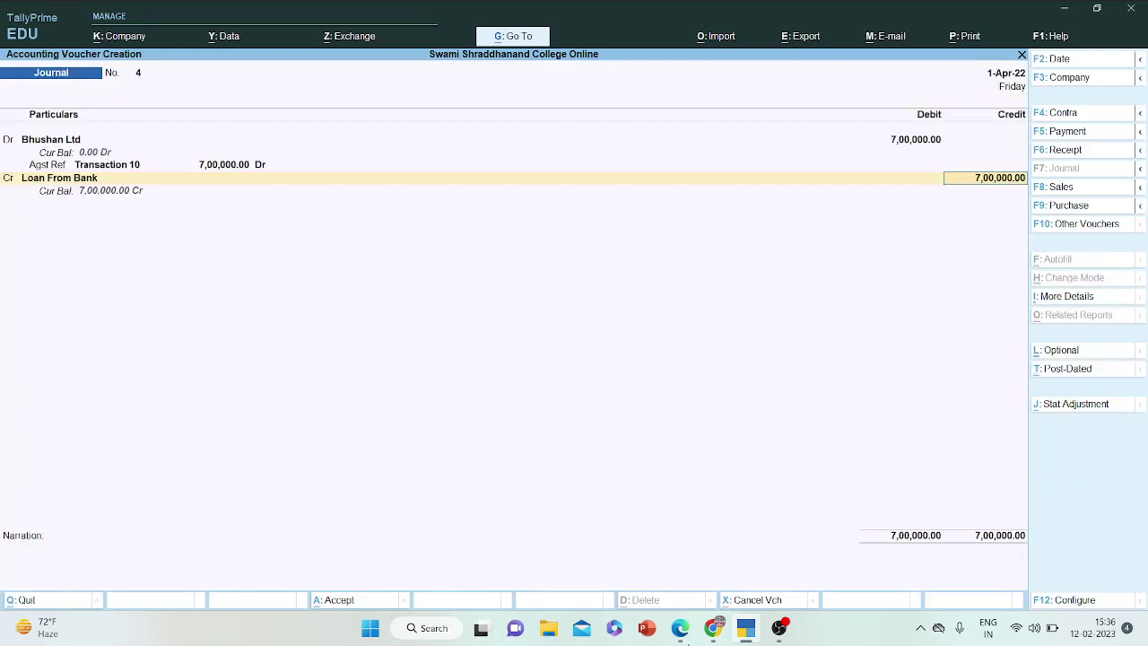
- Credit Loan From Bank with 4,00,000 in the journal voucher
{"action": "type", "text": "400000"}
{"action": "key", "text": "Return"}
{"action": "key", "text": "Return"}
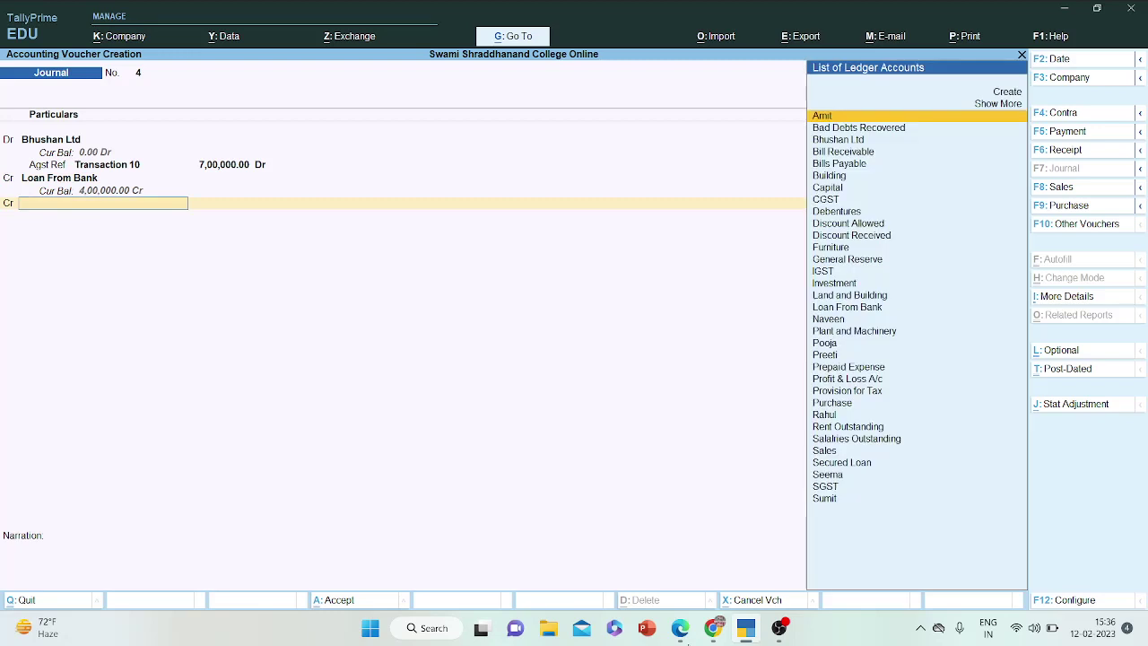
- Credit Debentures with the remaining 3,00,000 and save the journal voucher
{"action": "type", "text": "debe"}
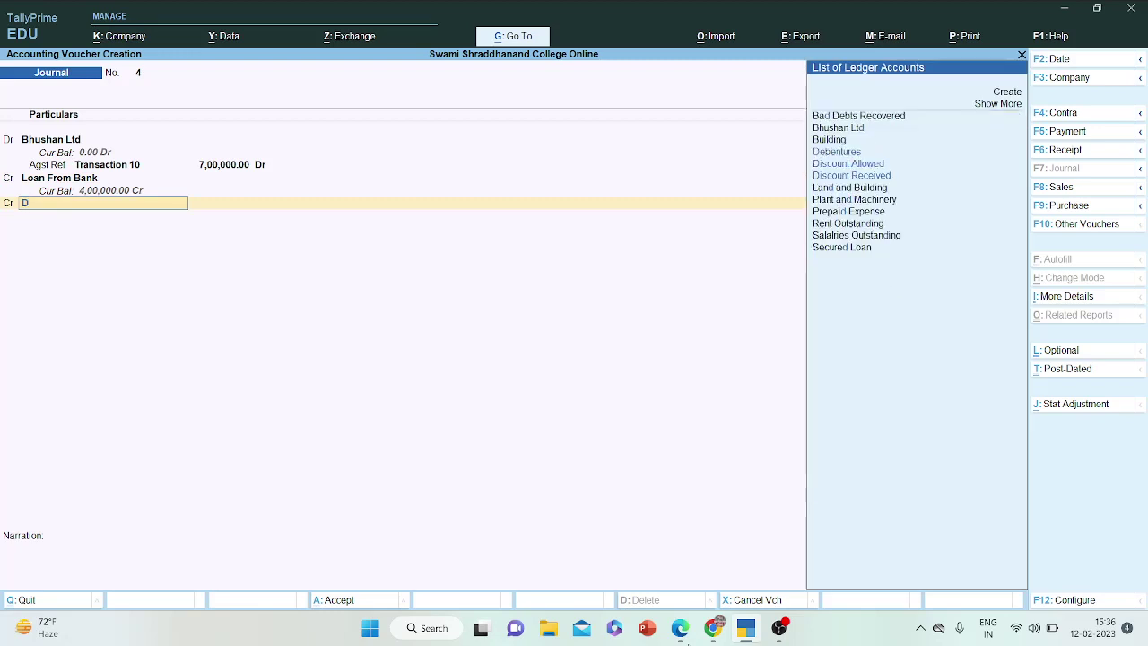
{"action": "key", "text": "Return"}
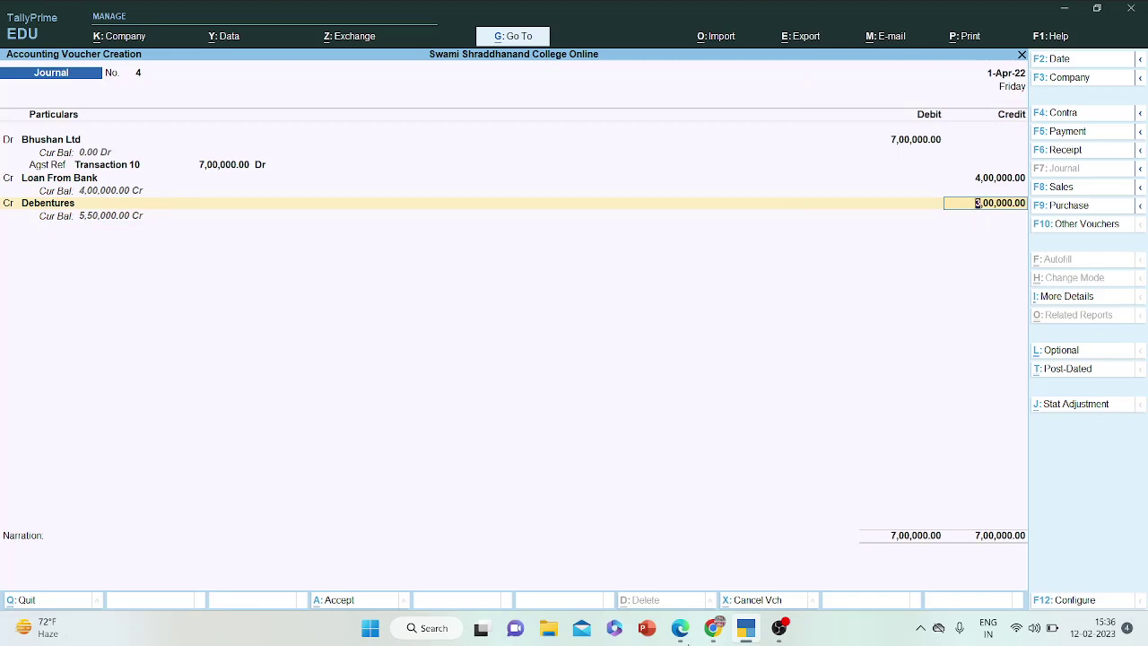
{"action": "key", "text": "ctrl+a"}
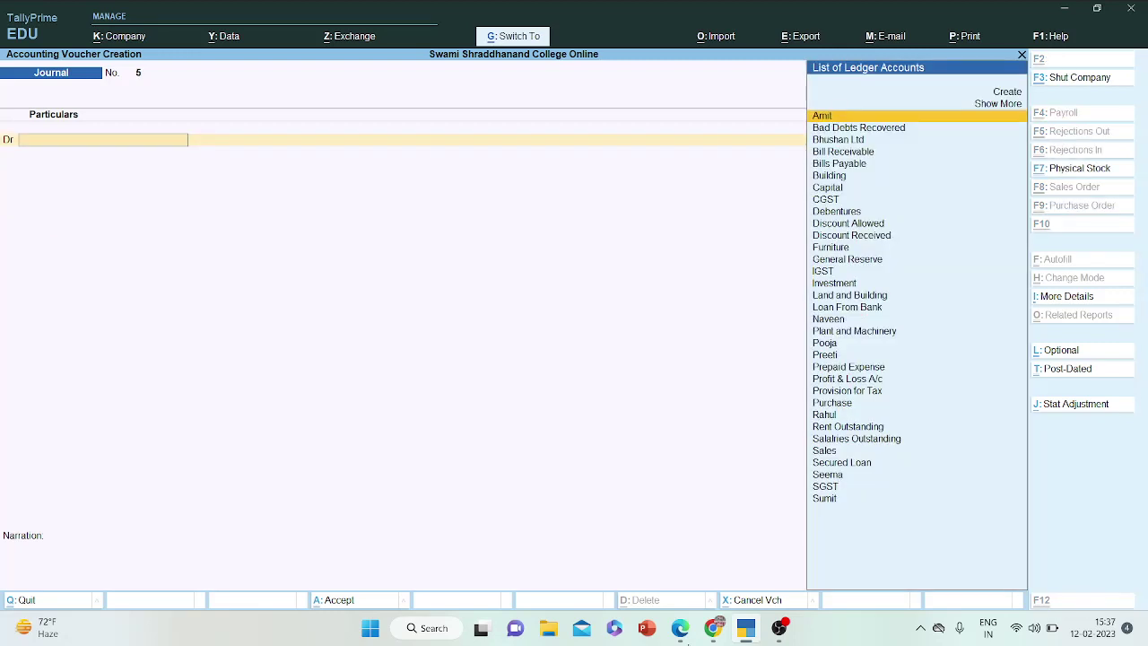
- Switch to the exercise PDF and read transaction 11 and the items that follow it
{"action": "left_click", "coordinate": [682, 632]}
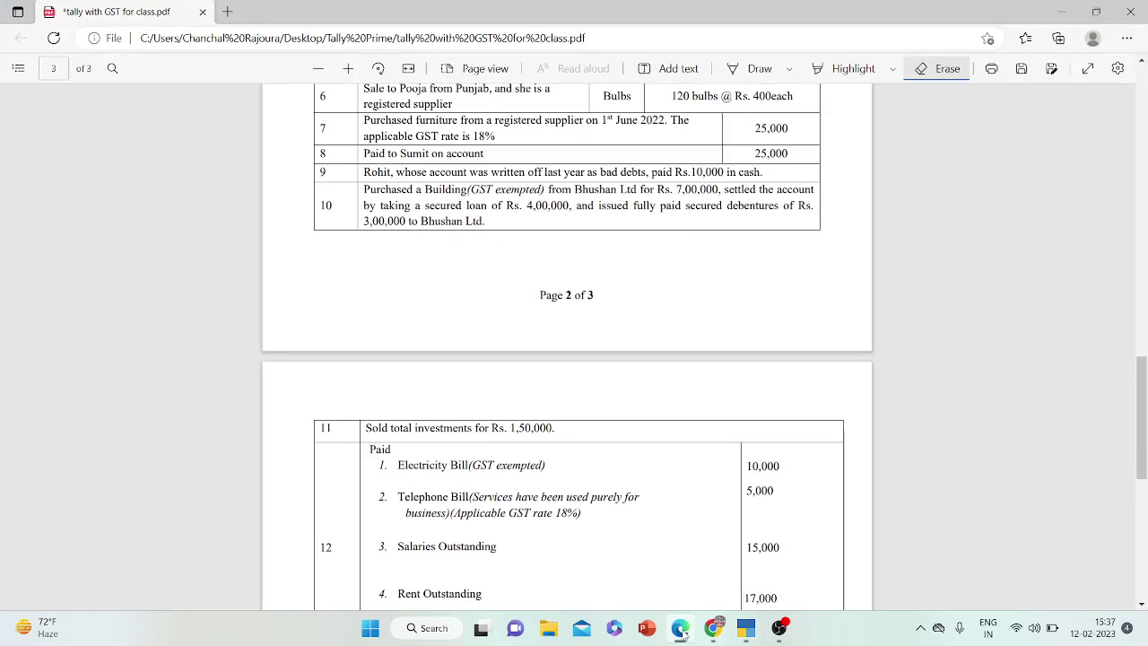
{"action": "key", "text": "Down"}
{"action": "key", "text": "Down"}
{"action": "key", "text": "Down"}
{"action": "key", "text": "Down"}
{"action": "key", "text": "Down"}
{"action": "key", "text": "Down"}
{"action": "key", "text": "Down"}
{"action": "key", "text": "Down"}
{"action": "key", "text": "Down"}
{"action": "key", "text": "Down"}
{"action": "key", "text": "Up"}
{"action": "key", "text": "Up"}
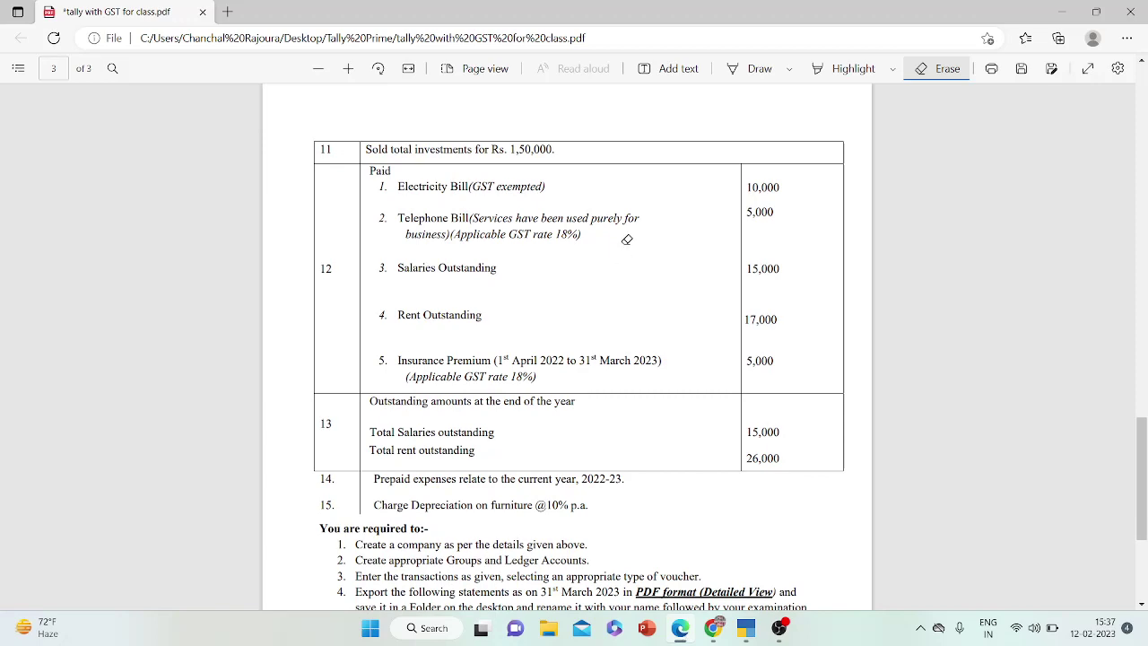
- Switch to the Ziteboard whiteboard and handwrite the debit line PNB Dr 150000 in the blank area below the Building entry
{"action": "left_click", "coordinate": [716, 630]}
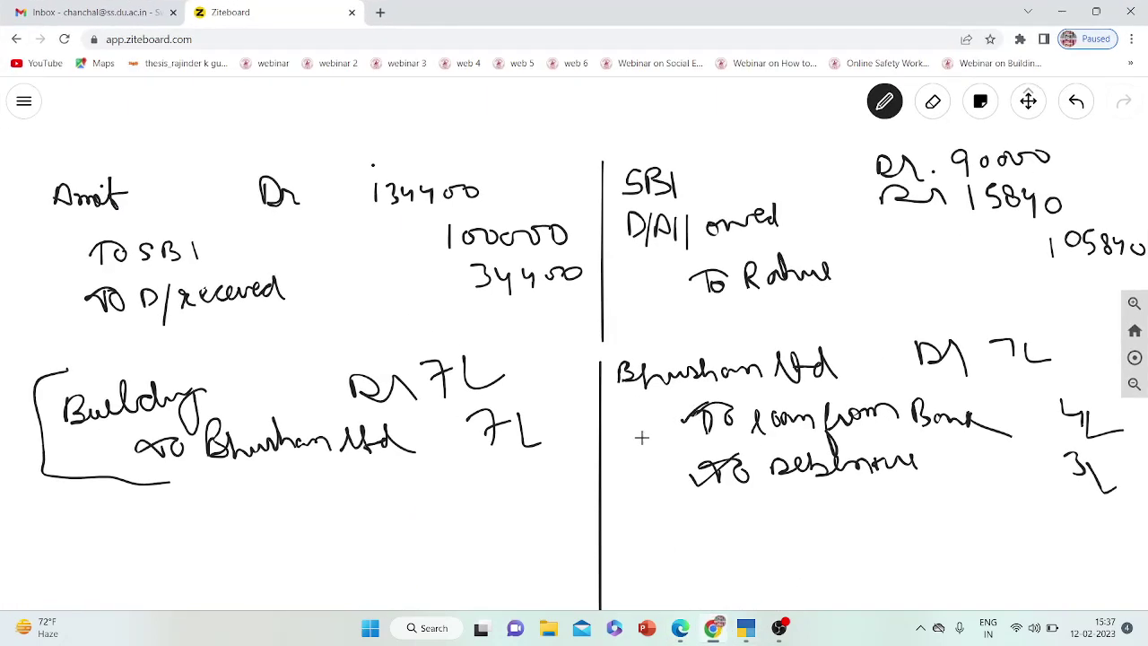
{"action": "left_click", "coordinate": [1029, 100]}
{"action": "left_click_drag", "start_coordinate": [791, 366], "coordinate": [808, 170]}
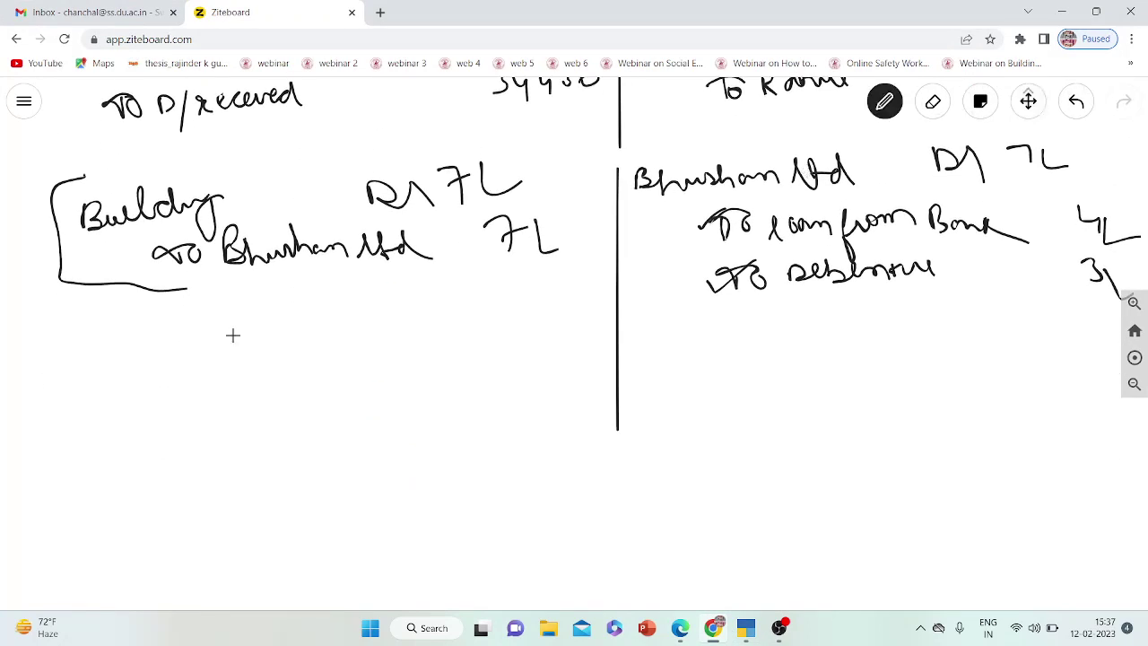
{"action": "mouse_move", "coordinate": [49, 396]}
{"action": "left_mouse_down"}
{"action": "mouse_move", "coordinate": [79, 384]}
{"action": "mouse_move", "coordinate": [86, 396]}
{"action": "mouse_move", "coordinate": [109, 366]}
{"action": "mouse_move", "coordinate": [134, 377]}
{"action": "mouse_move", "coordinate": [132, 395]}
{"action": "left_mouse_up"}
{"action": "mouse_move", "coordinate": [326, 361]}
{"action": "left_mouse_down"}
{"action": "mouse_move", "coordinate": [328, 384]}
{"action": "mouse_move", "coordinate": [403, 380]}
{"action": "mouse_move", "coordinate": [414, 357]}
{"action": "mouse_move", "coordinate": [470, 359]}
{"action": "left_mouse_up"}
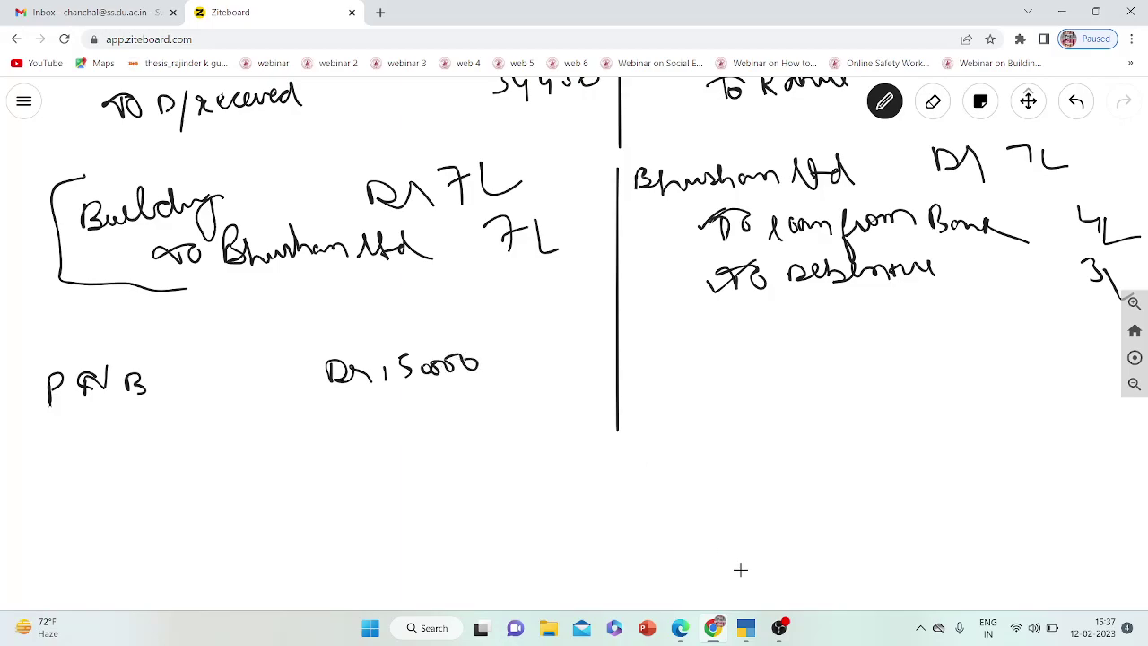
- Switch to the exercise PDF in Edge and underline the tick beside the Investments amount in the page 1 balance sheet
{"action": "left_click", "coordinate": [681, 628]}
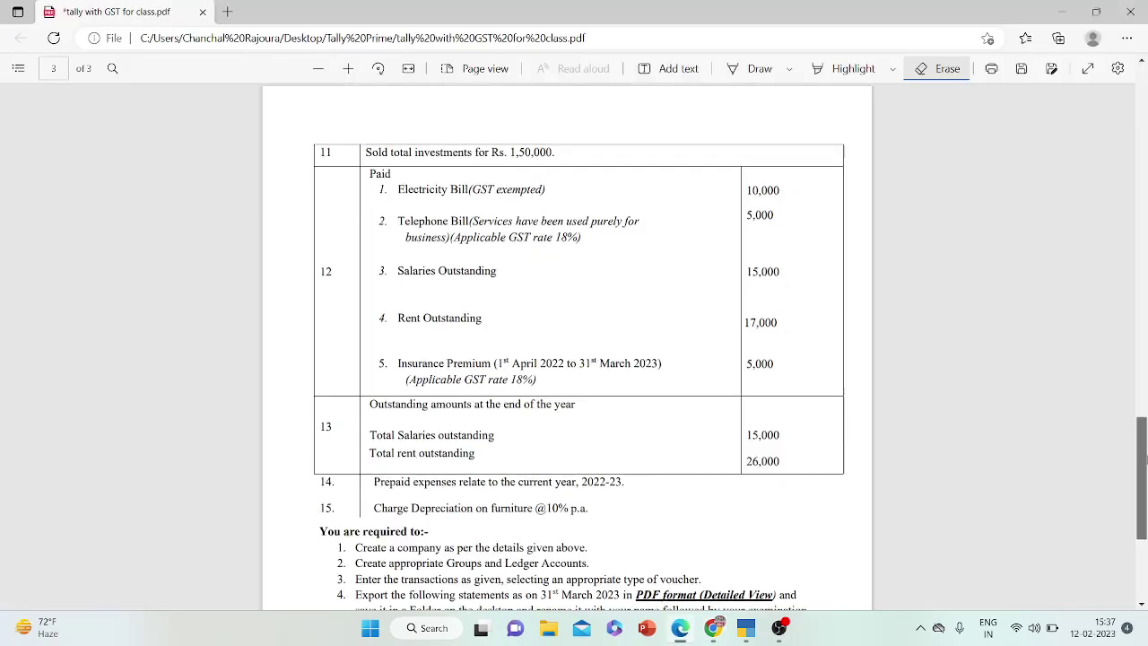
{"action": "left_click_drag", "start_coordinate": [1141, 457], "coordinate": [1142, 151]}
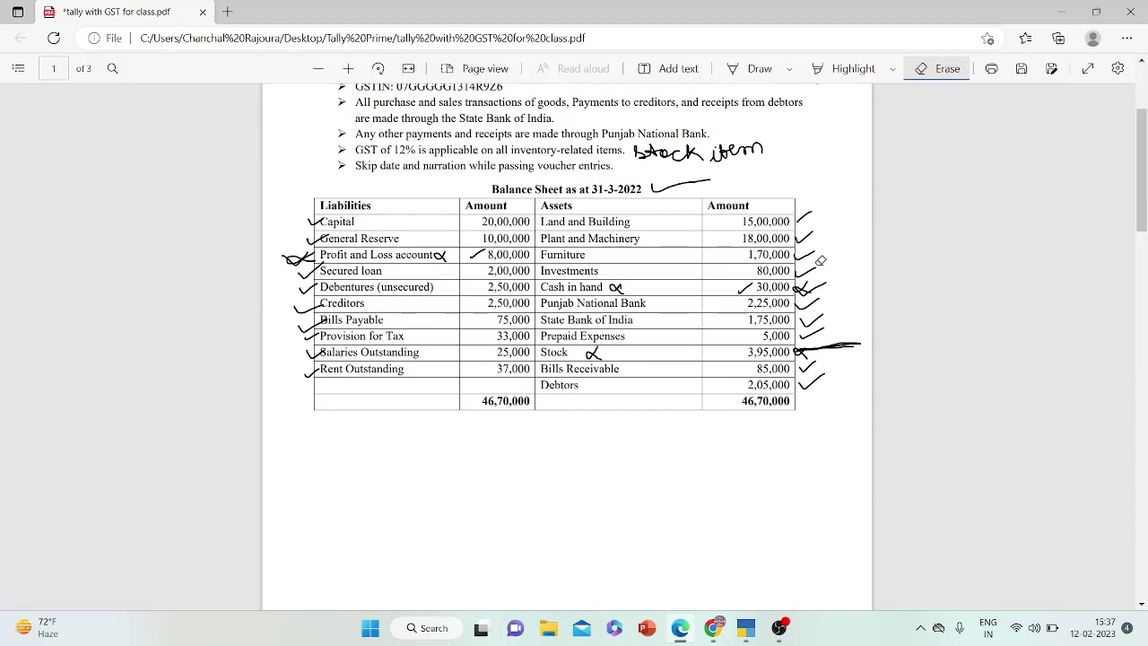
{"action": "left_click", "coordinate": [745, 70]}
{"action": "left_click_drag", "start_coordinate": [798, 273], "coordinate": [830, 267]}
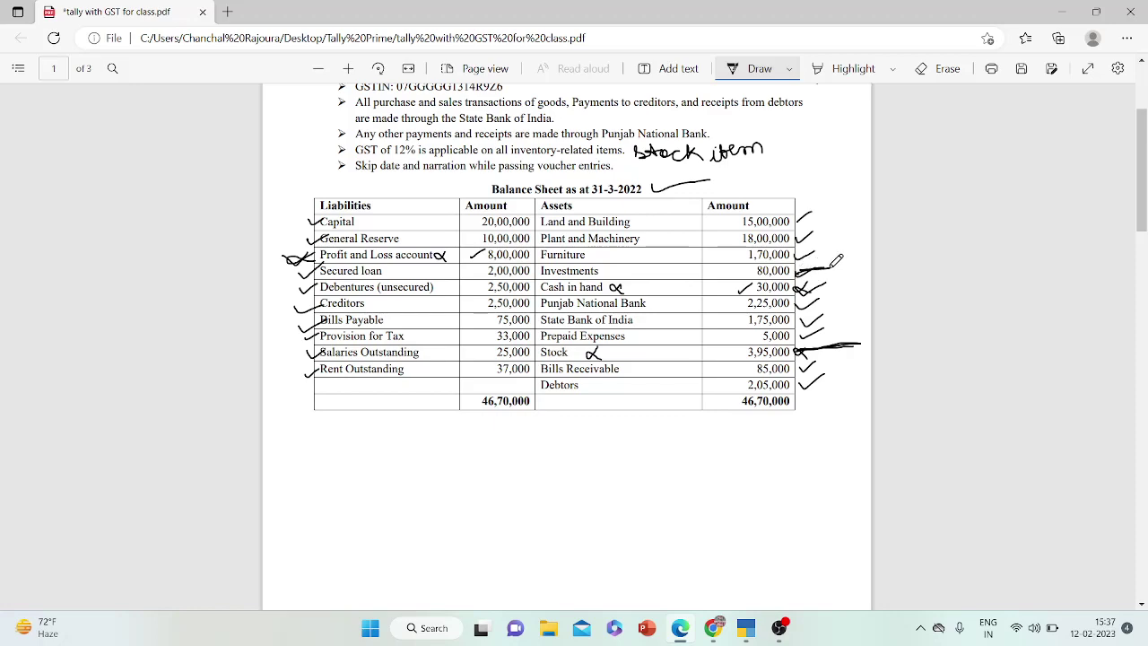
- On the Ziteboard whiteboard, handwrite the credit lines "To Inv. 80000" and "To profit on sale of inv 70000" below the PNB debit entry
{"action": "left_click", "coordinate": [719, 627]}
{"action": "left_click", "coordinate": [718, 627]}
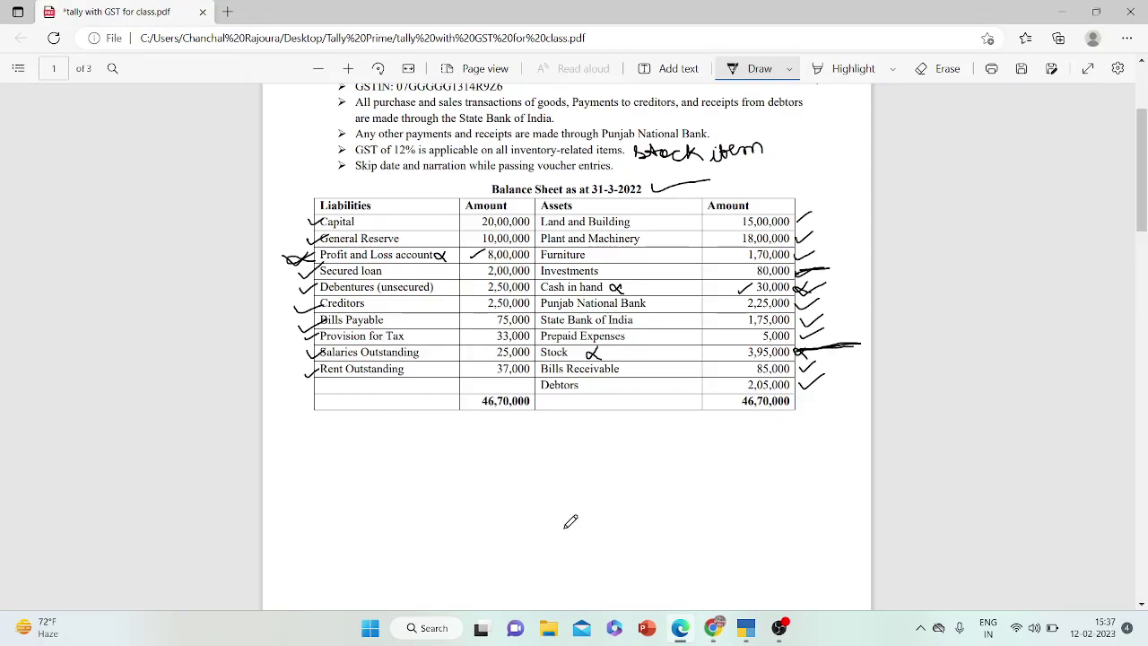
{"action": "left_click", "coordinate": [715, 627]}
{"action": "mouse_move", "coordinate": [202, 478]}
{"action": "left_mouse_down"}
{"action": "mouse_move", "coordinate": [206, 504]}
{"action": "mouse_move", "coordinate": [201, 479]}
{"action": "mouse_move", "coordinate": [223, 494]}
{"action": "mouse_move", "coordinate": [257, 487]}
{"action": "mouse_move", "coordinate": [266, 470]}
{"action": "mouse_move", "coordinate": [325, 458]}
{"action": "mouse_move", "coordinate": [337, 469]}
{"action": "left_mouse_up"}
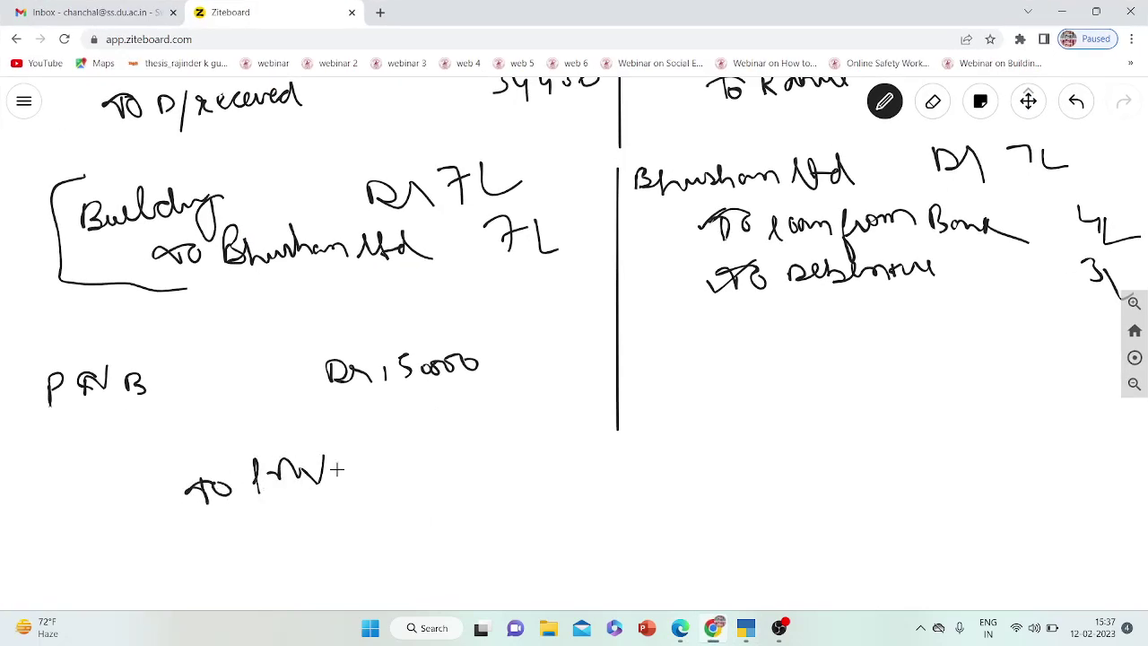
{"action": "left_click", "coordinate": [338, 468]}
{"action": "mouse_move", "coordinate": [526, 439]}
{"action": "left_mouse_down"}
{"action": "mouse_move", "coordinate": [513, 446]}
{"action": "mouse_move", "coordinate": [522, 430]}
{"action": "mouse_move", "coordinate": [536, 441]}
{"action": "mouse_move", "coordinate": [585, 420]}
{"action": "mouse_move", "coordinate": [602, 434]}
{"action": "left_mouse_up"}
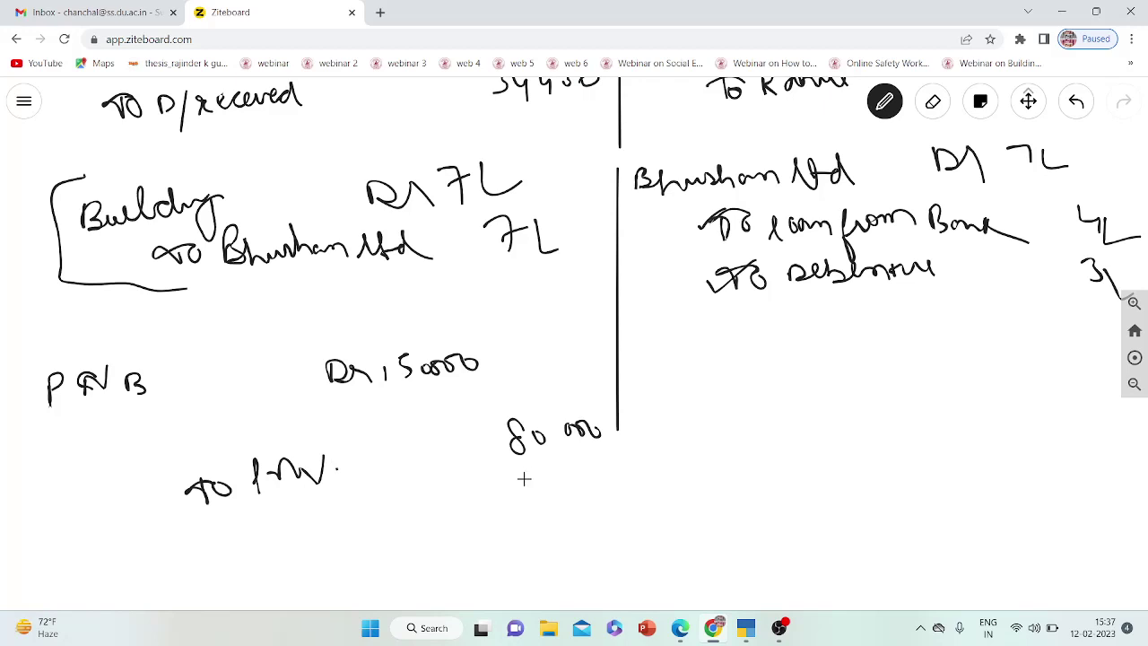
{"action": "mouse_move", "coordinate": [522, 480]}
{"action": "left_mouse_down"}
{"action": "mouse_move", "coordinate": [529, 496]}
{"action": "mouse_move", "coordinate": [556, 476]}
{"action": "mouse_move", "coordinate": [625, 480]}
{"action": "left_mouse_up"}
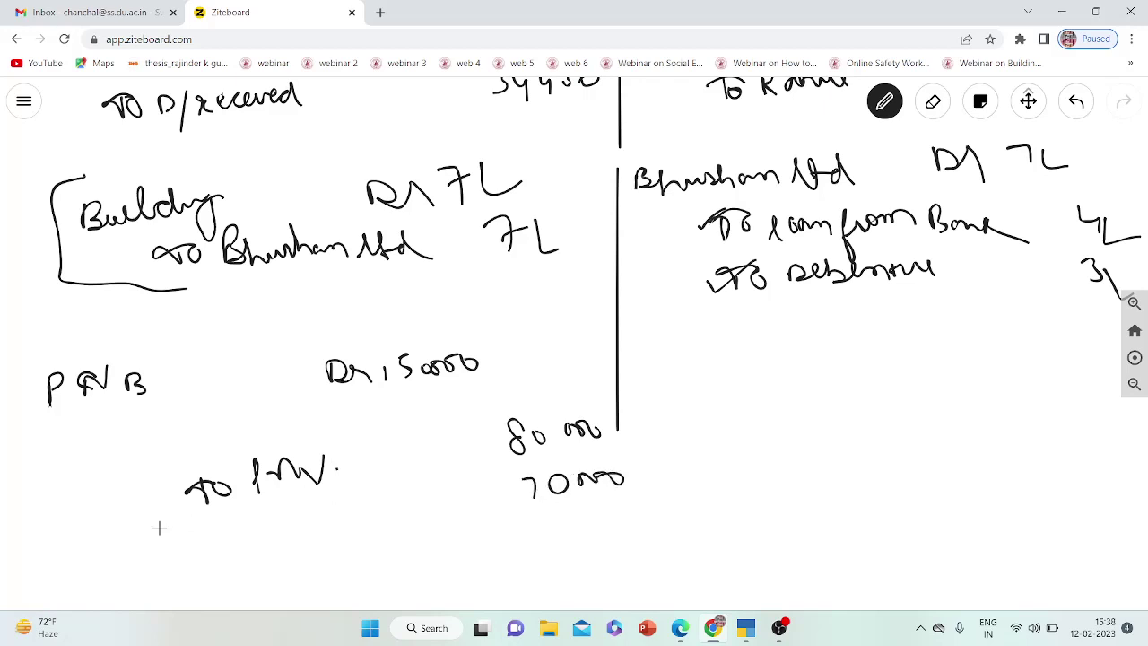
{"action": "mouse_move", "coordinate": [184, 525]}
{"action": "left_mouse_down"}
{"action": "mouse_move", "coordinate": [179, 542]}
{"action": "mouse_move", "coordinate": [214, 531]}
{"action": "mouse_move", "coordinate": [240, 568]}
{"action": "mouse_move", "coordinate": [244, 533]}
{"action": "mouse_move", "coordinate": [280, 528]}
{"action": "mouse_move", "coordinate": [296, 561]}
{"action": "mouse_move", "coordinate": [311, 509]}
{"action": "mouse_move", "coordinate": [414, 503]}
{"action": "mouse_move", "coordinate": [420, 489]}
{"action": "mouse_move", "coordinate": [434, 497]}
{"action": "left_mouse_up"}
{"action": "mouse_move", "coordinate": [350, 534]}
{"action": "left_mouse_down"}
{"action": "mouse_move", "coordinate": [372, 561]}
{"action": "mouse_move", "coordinate": [371, 549]}
{"action": "mouse_move", "coordinate": [442, 531]}
{"action": "left_mouse_up"}
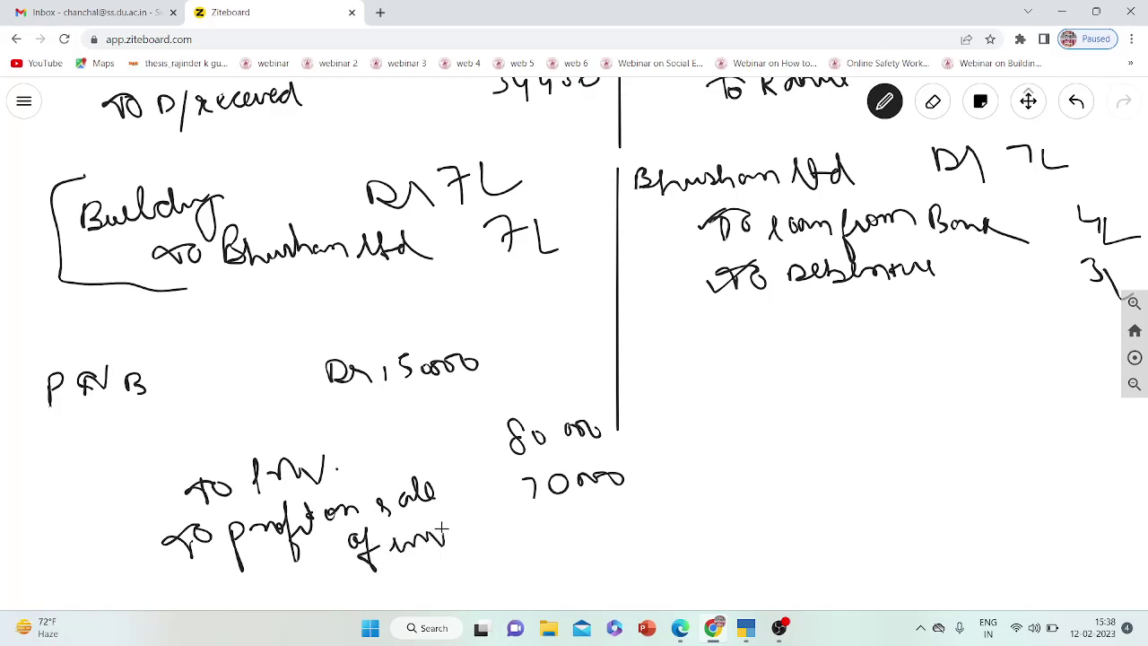
- Switch to TallyPrime and change the open journal voucher to a Receipt voucher
{"action": "left_click", "coordinate": [739, 632]}
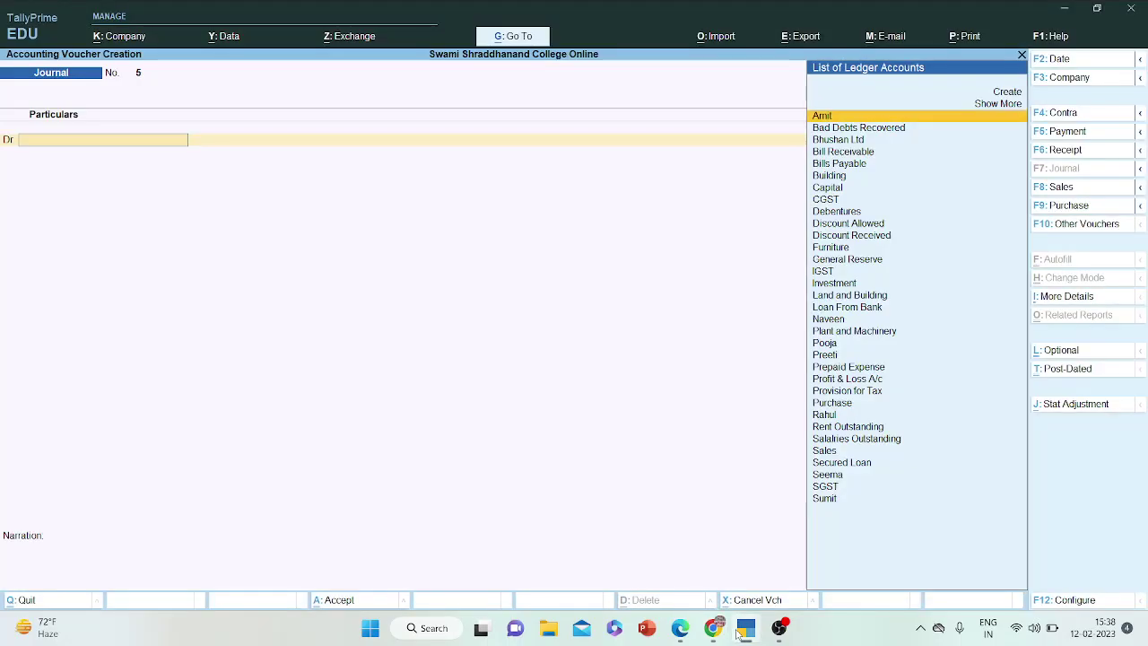
{"action": "left_click", "coordinate": [739, 632]}
{"action": "left_click", "coordinate": [739, 632]}
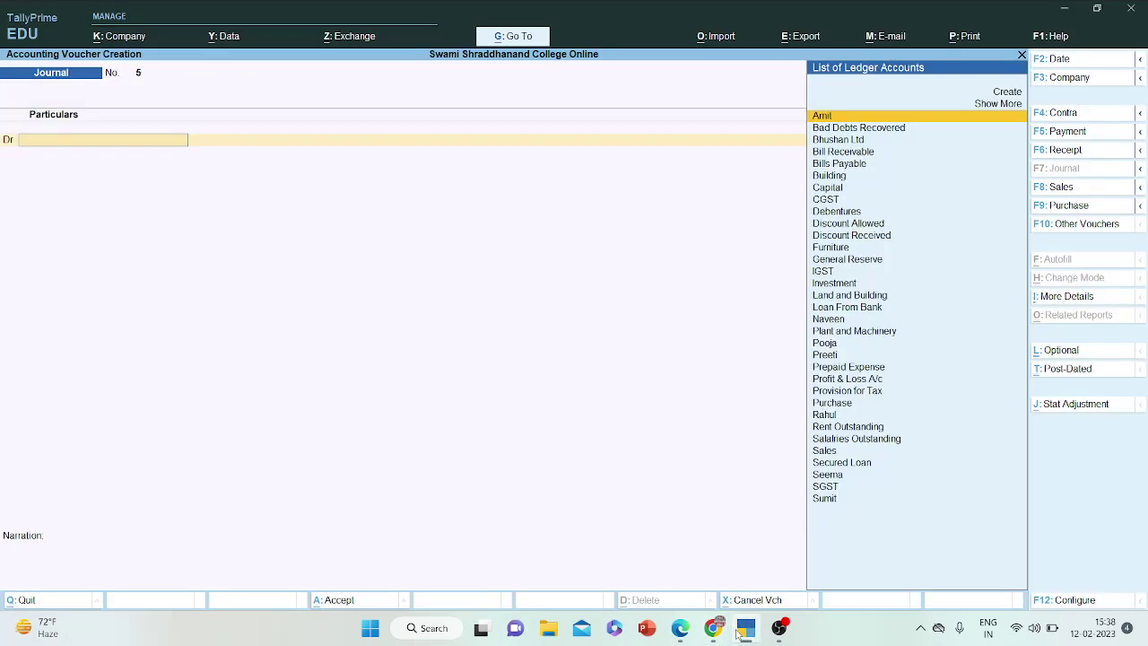
{"action": "left_click", "coordinate": [680, 628]}
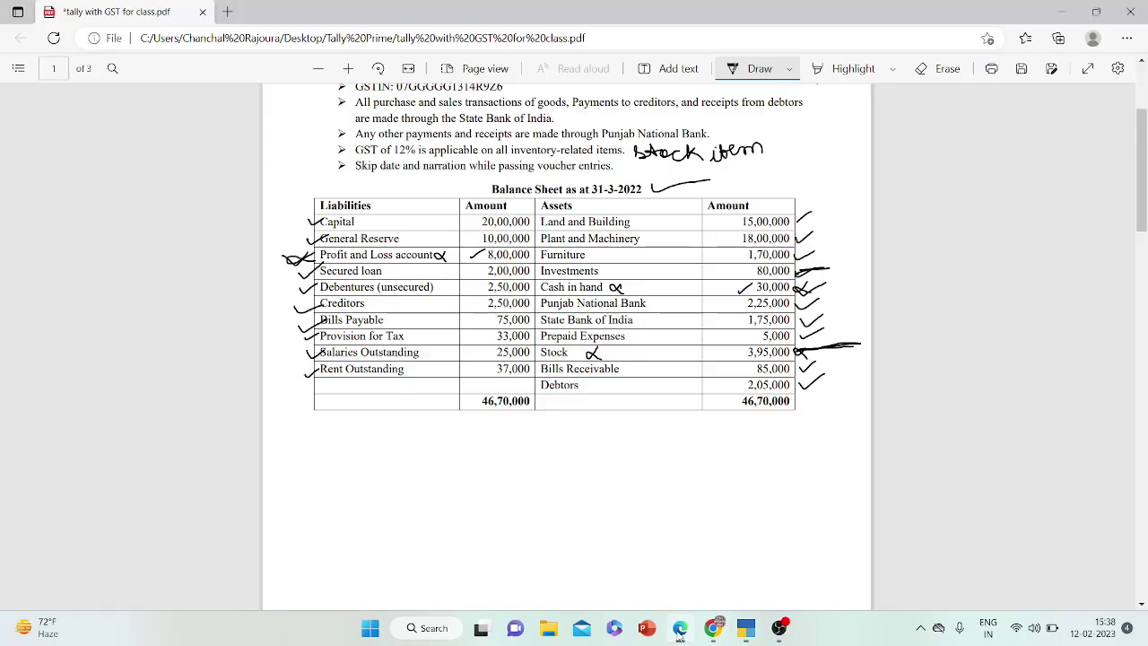
{"action": "left_click", "coordinate": [680, 628]}
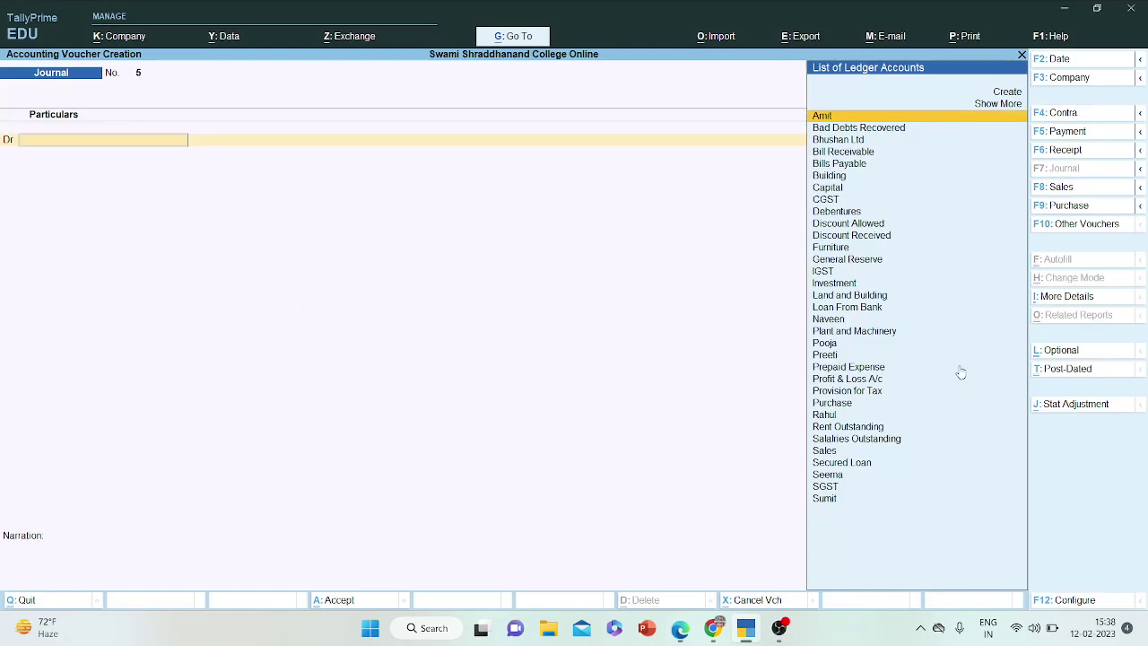
{"action": "left_click", "coordinate": [1072, 151]}
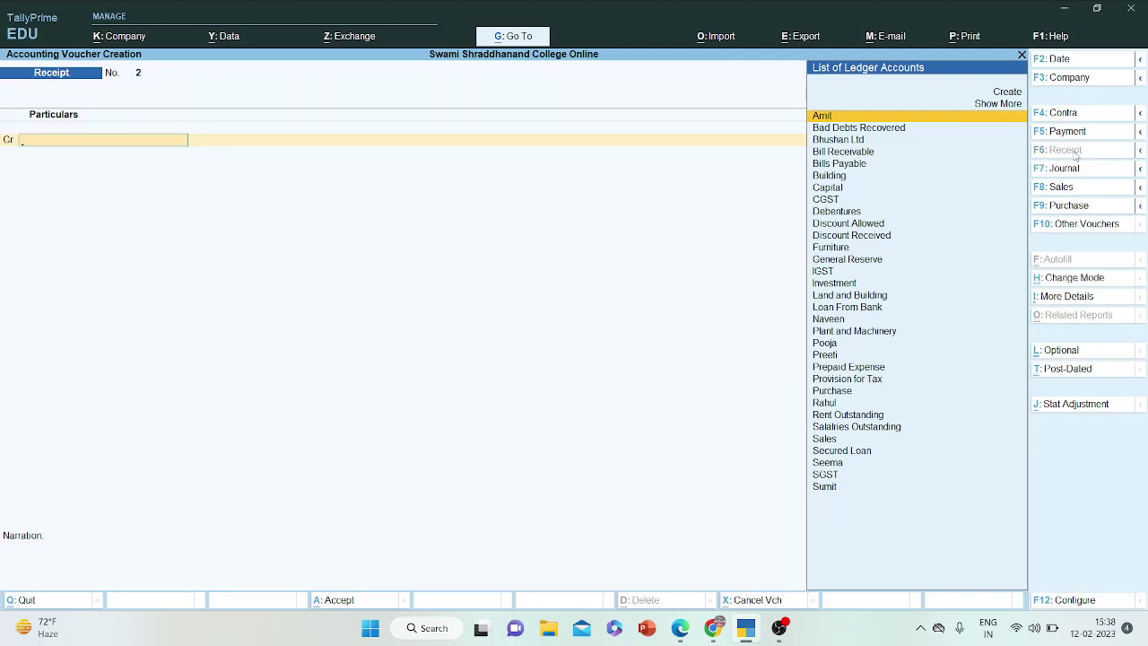
- Check the whiteboard entry, and credit the Investment ledger with 80,000 on the first line of the receipt voucher
{"action": "left_click", "coordinate": [711, 630]}
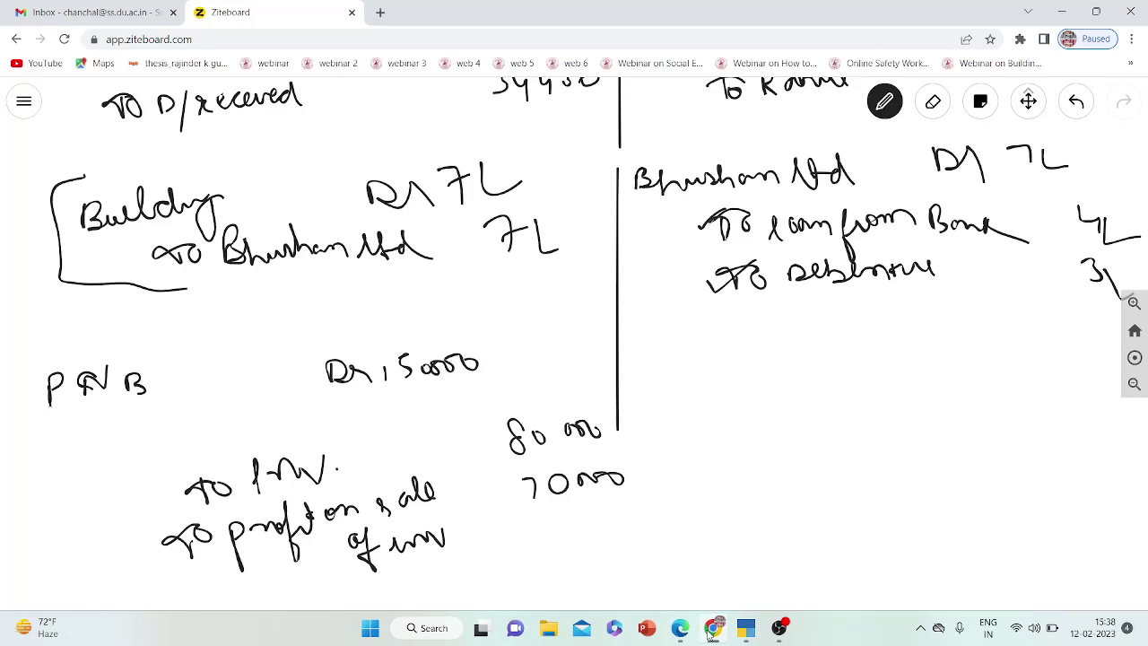
{"action": "left_click", "coordinate": [711, 629]}
{"action": "type", "text": "Inv"}
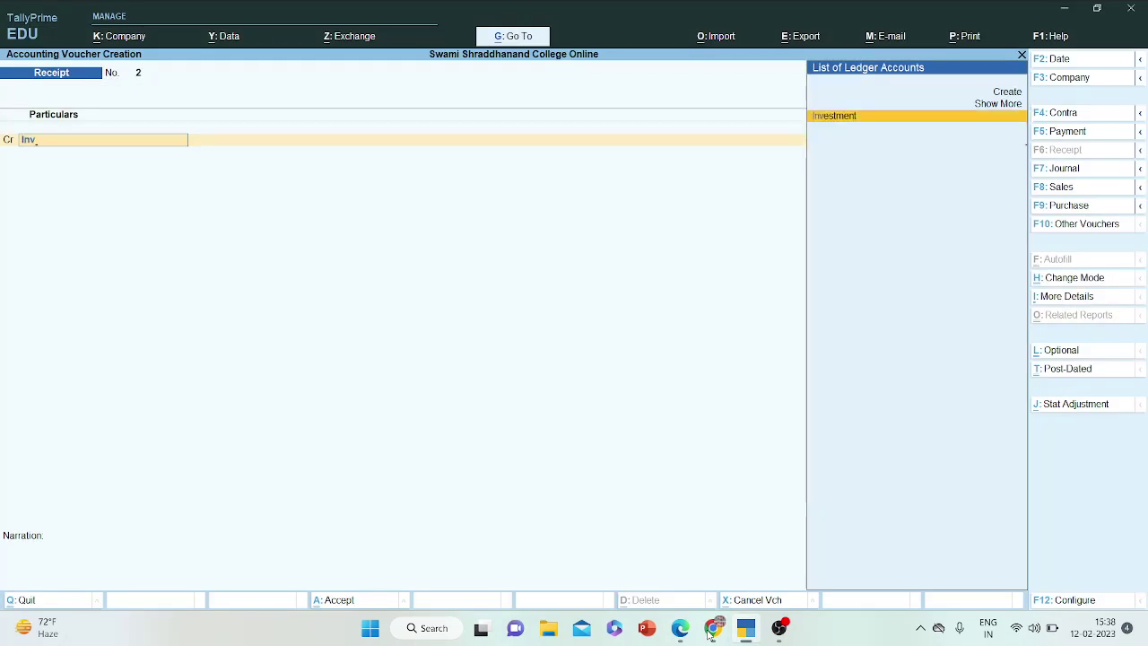
{"action": "key", "text": "Return"}
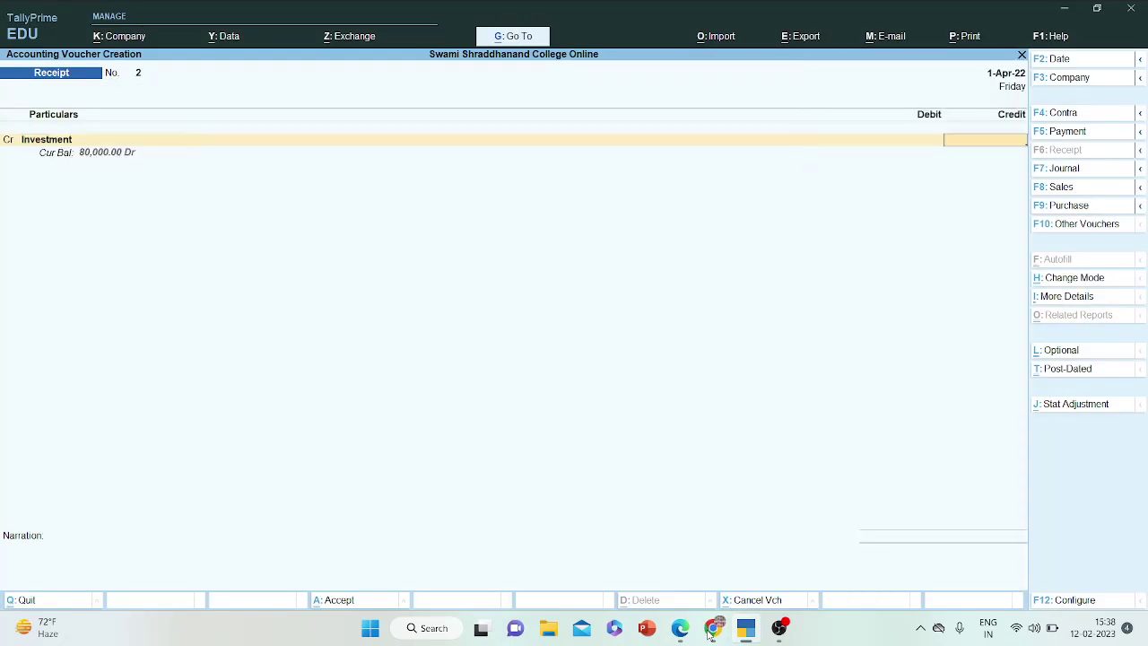
{"action": "key", "text": "Return"}
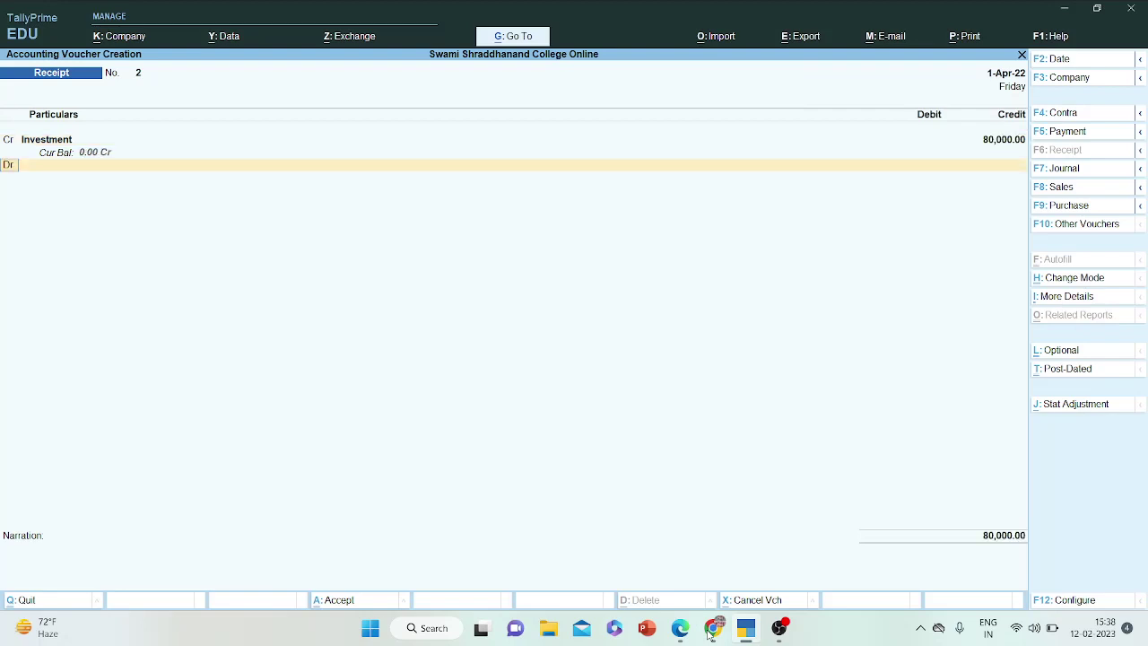
- Add a second credit line and start a new ledger for it named "Profit on Sale of Investment" under Indirect Incomes
{"action": "key", "text": "Return"}
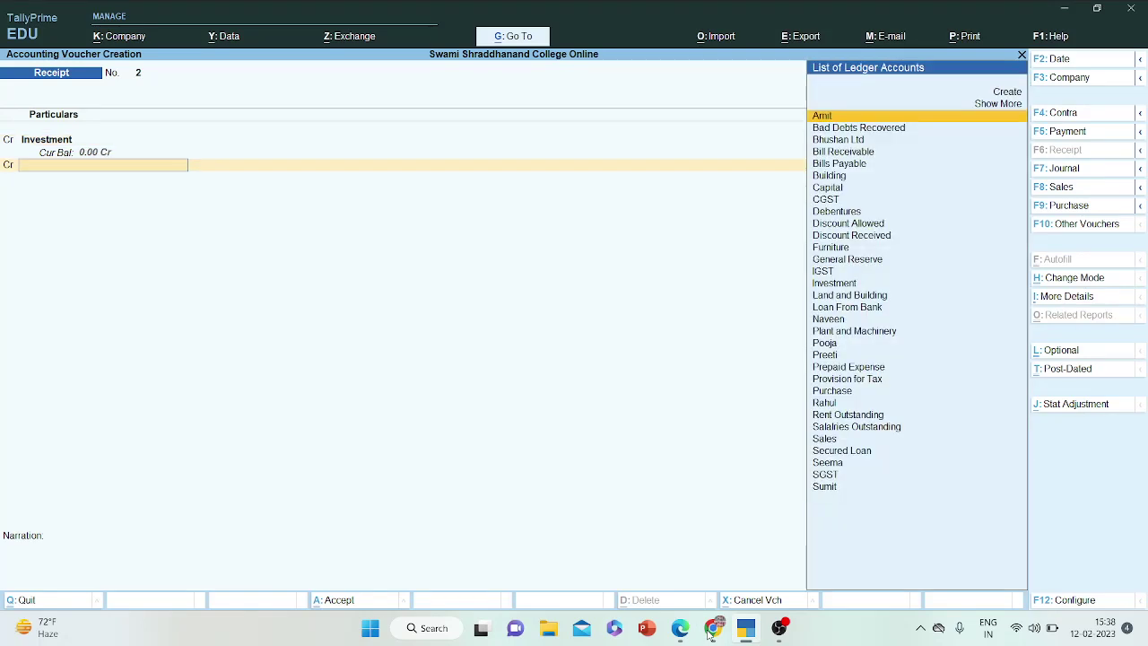
{"action": "type", "text": "Pr"}
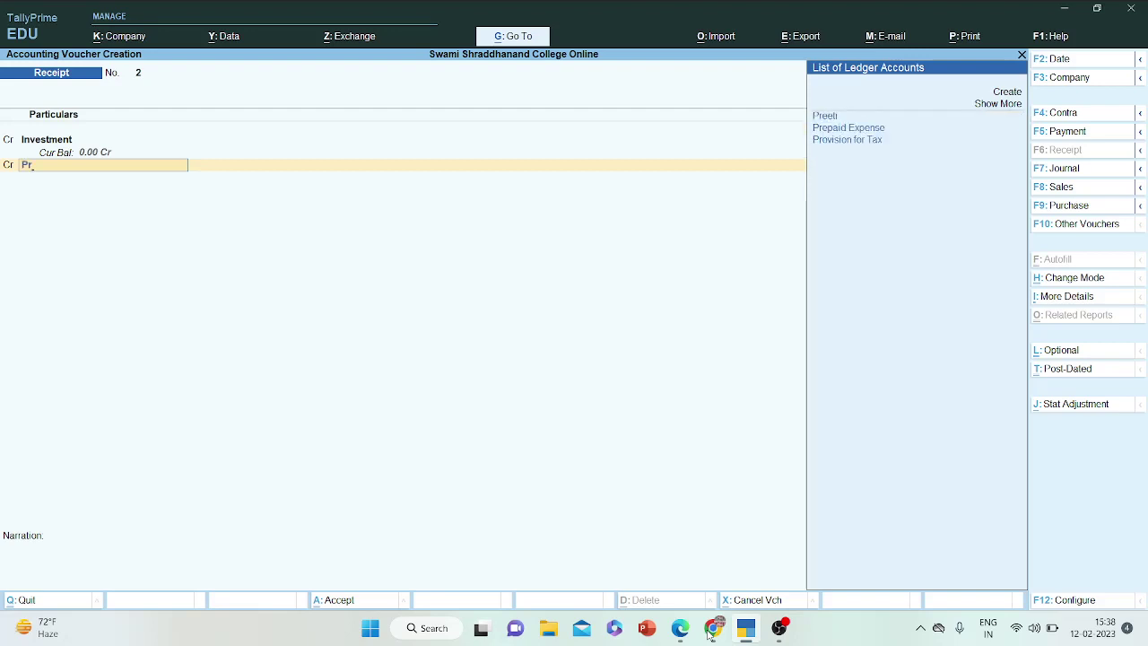
{"action": "key", "text": "Up"}
{"action": "key", "text": "Up"}
{"action": "key", "text": "Up"}
{"action": "key", "text": "Up"}
{"action": "key", "text": "Up"}
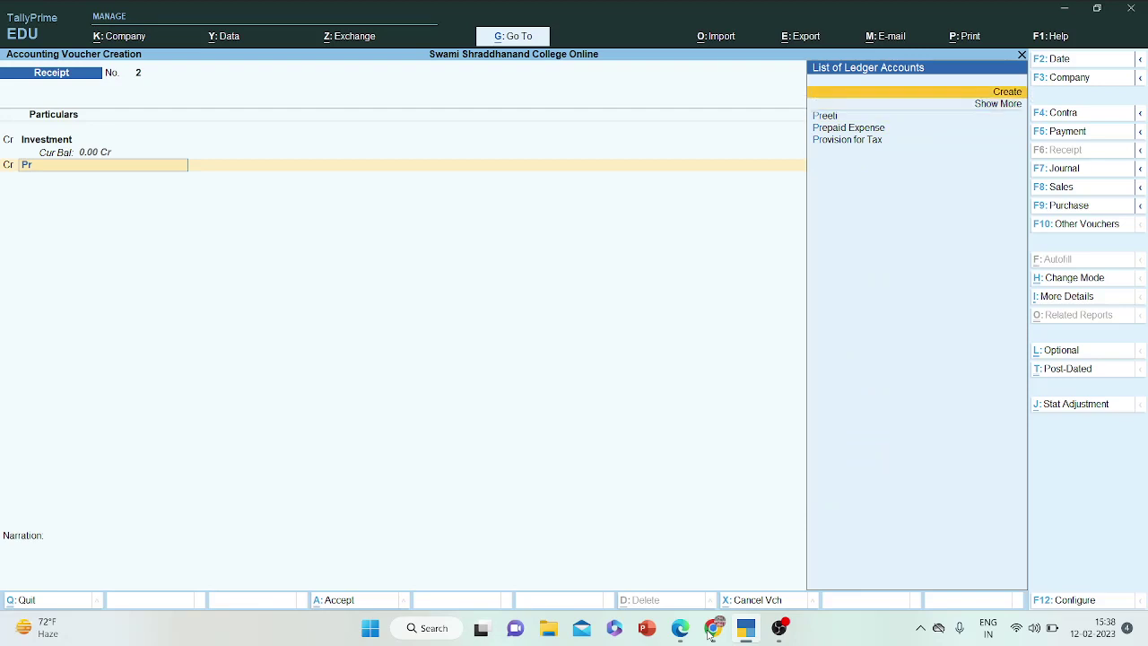
{"action": "key", "text": "Return"}
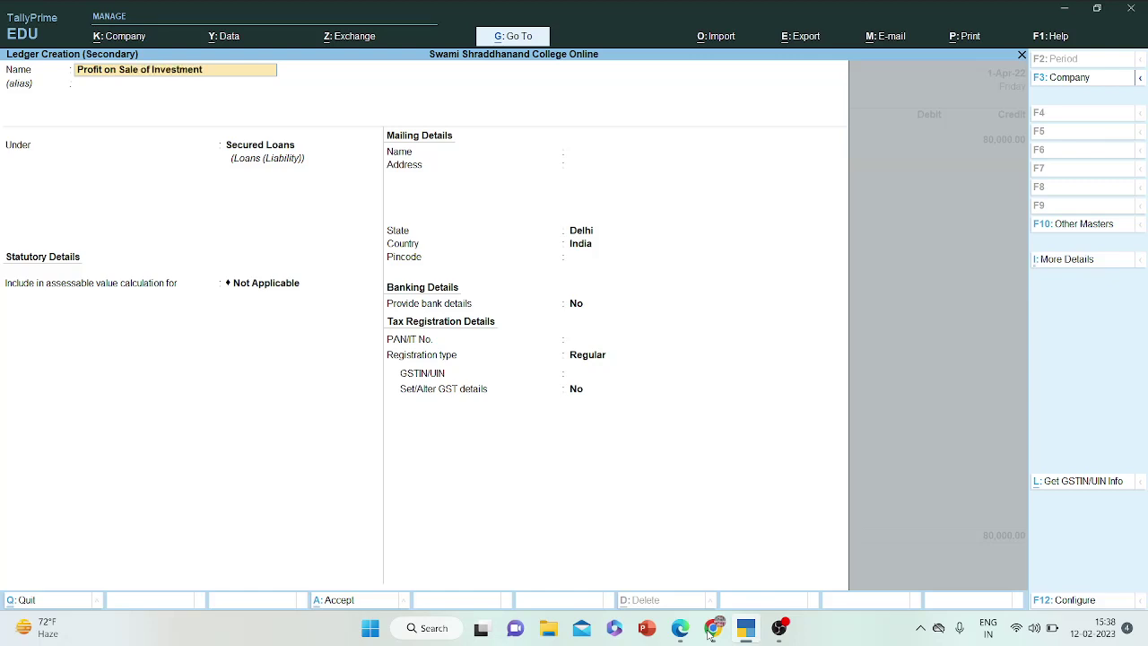
{"action": "key", "text": "Return"}
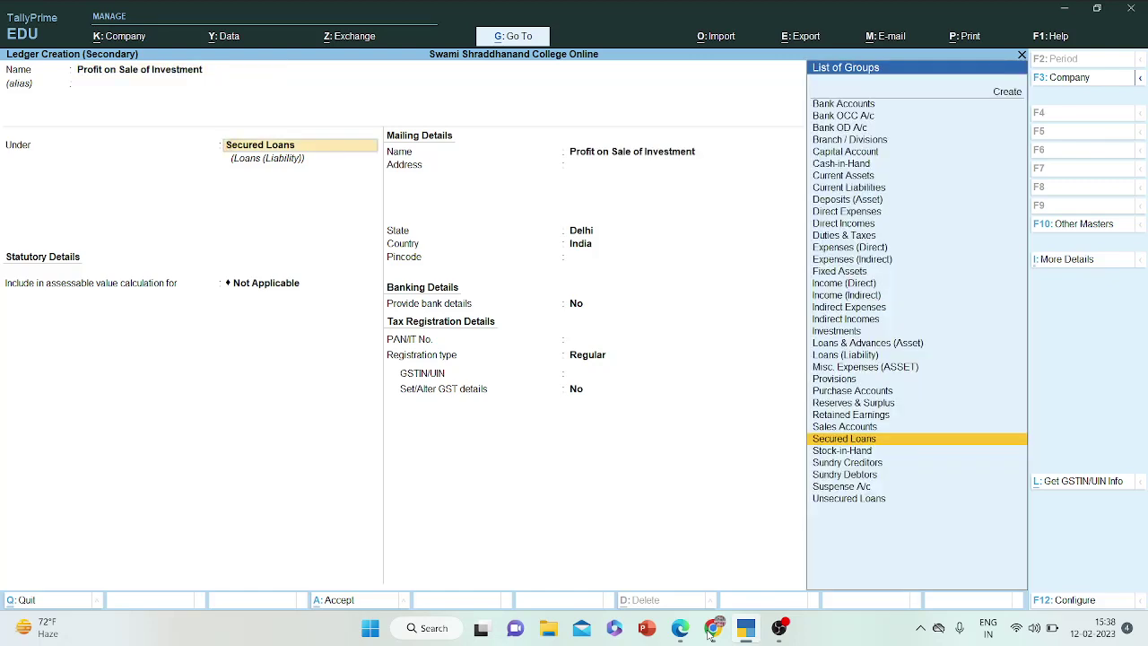
{"action": "type", "text": "Ind"}
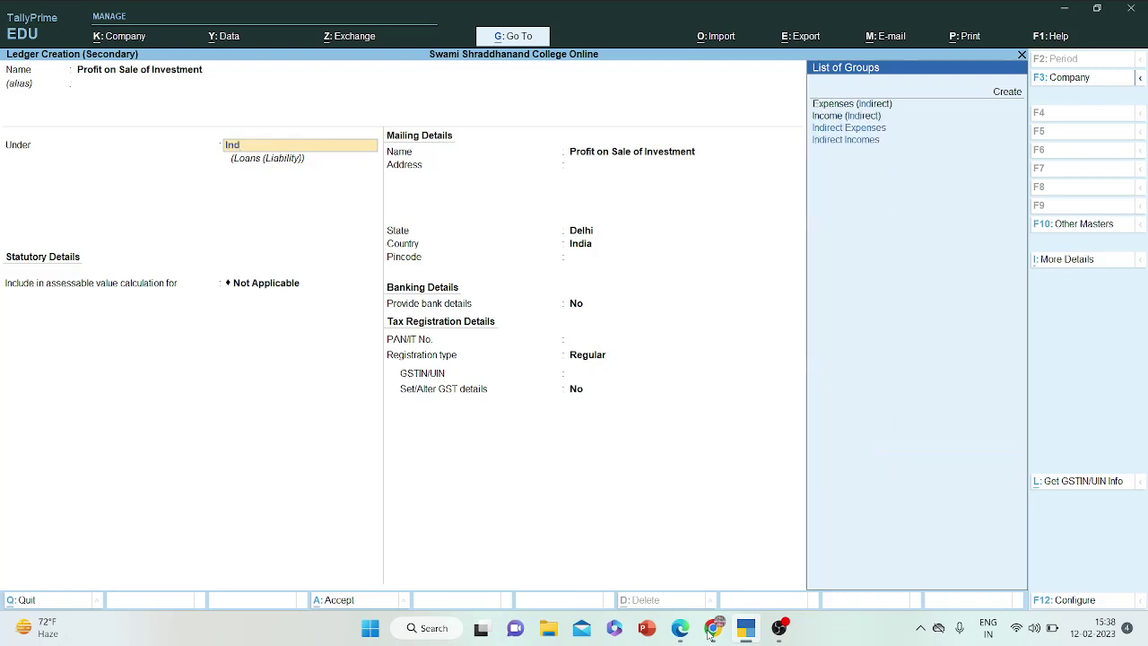
{"action": "key", "text": "Down"}
{"action": "key", "text": "Down"}
{"action": "key", "text": "Return"}
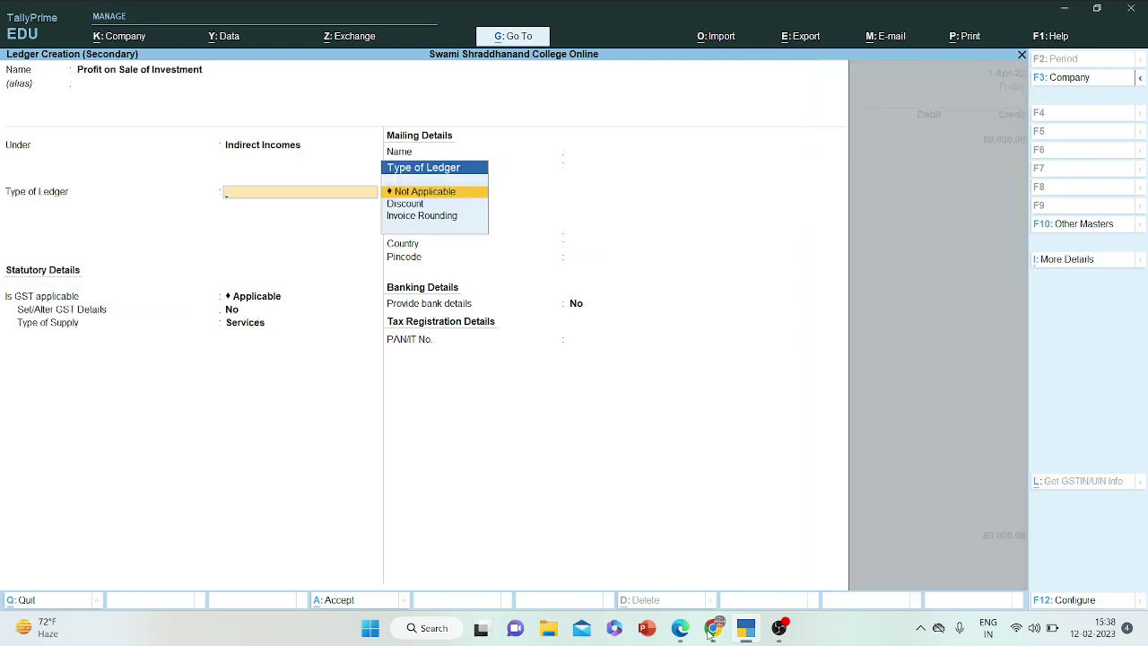
- Keep the ledger type Not Applicable and GST Applicable, set the type of supply to Goods, and save the ledger
{"action": "key", "text": "Return"}
{"action": "key", "text": "Return"}
{"action": "key", "text": "Return"}
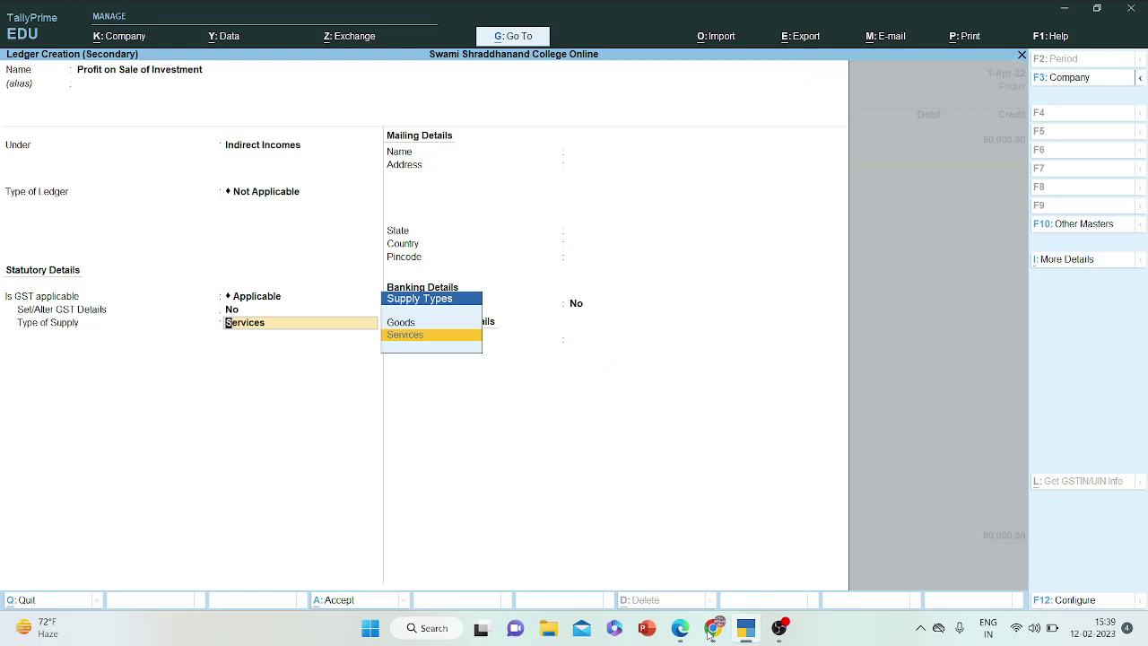
{"action": "key", "text": "Up"}
{"action": "key", "text": "Return"}
{"action": "key", "text": "Return"}
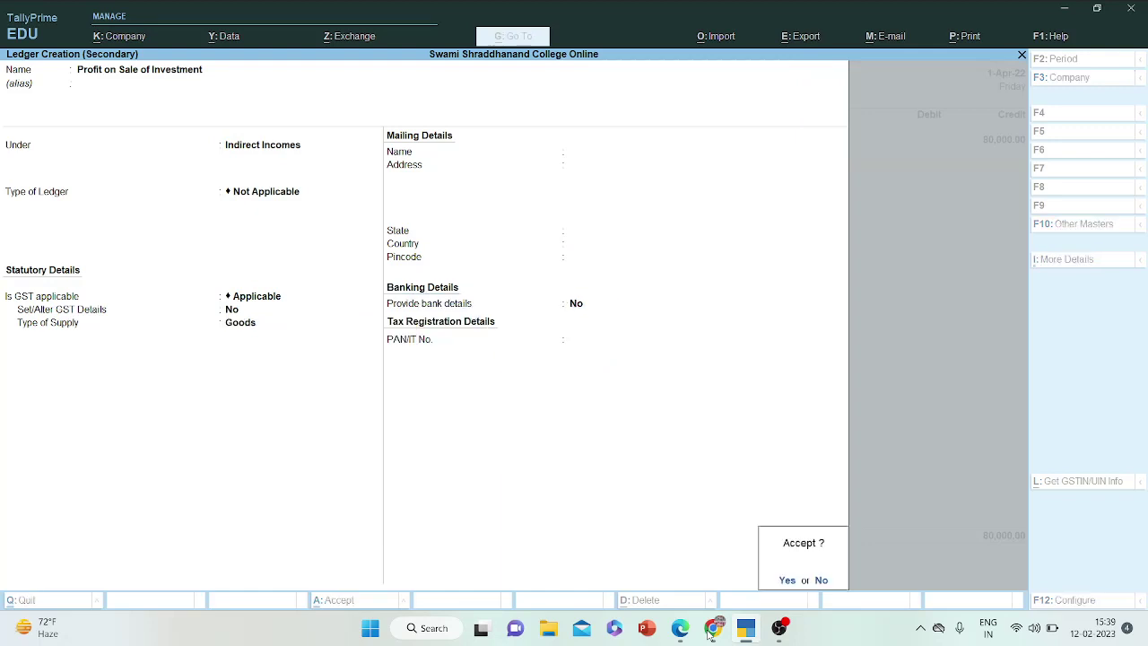
{"action": "key", "text": "Return"}
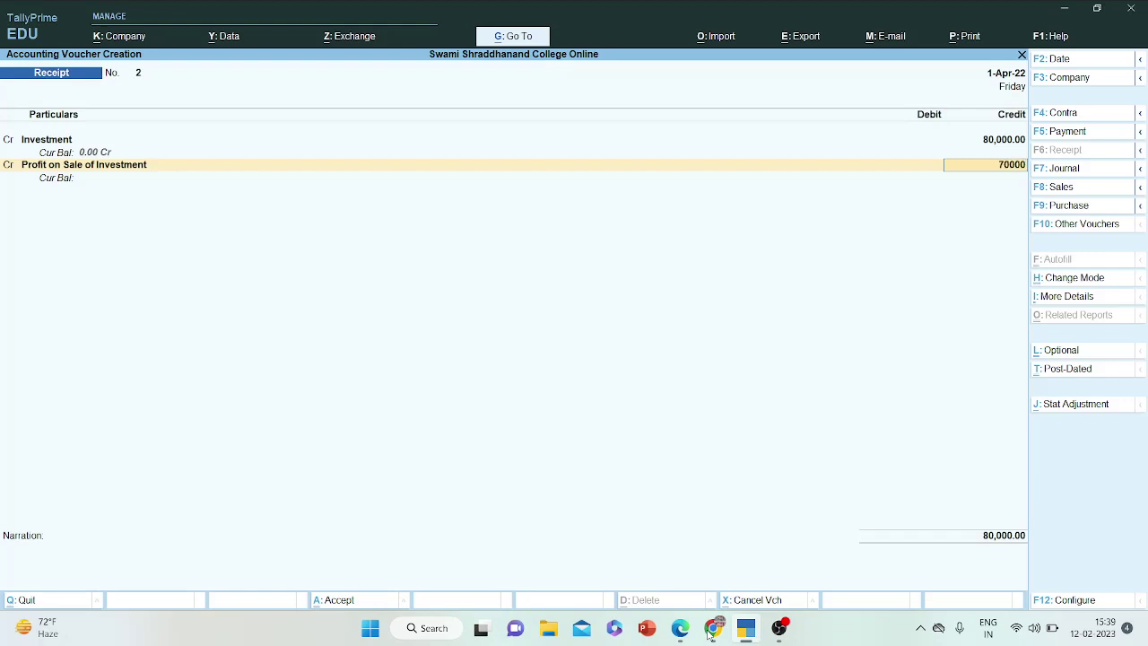
- Enter 70,000 as the credit amount for Profit on Sale of Investment and begin a debit line
{"action": "type", "text": "70000"}
{"action": "key", "text": "Return"}
{"action": "key", "text": "Return"}
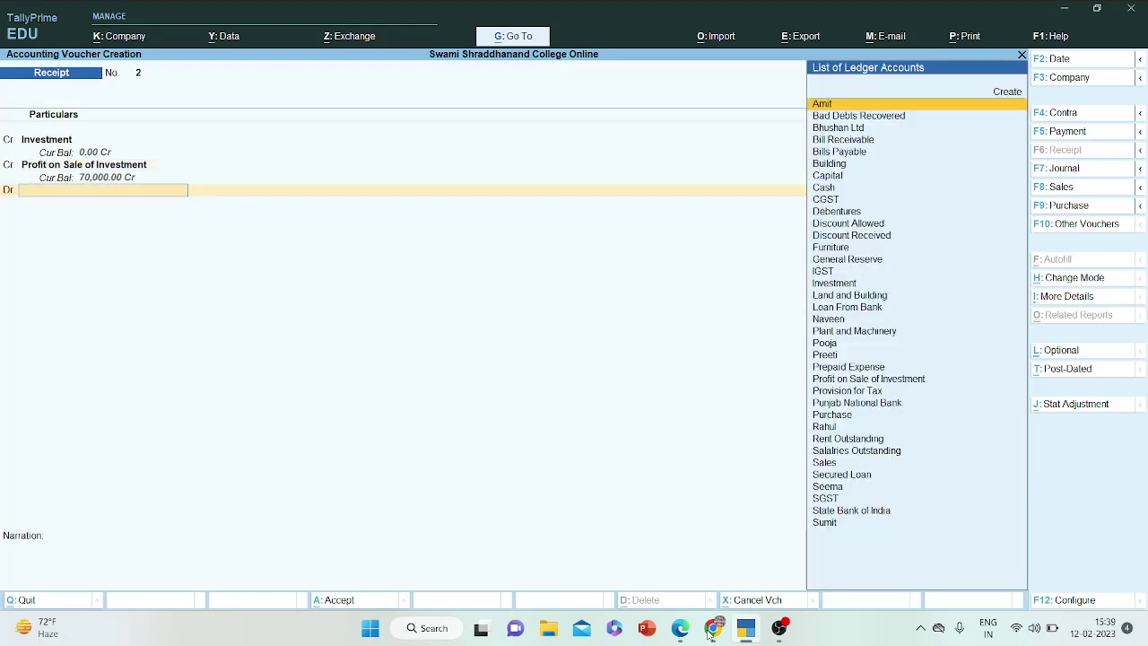
- Debit Punjab National Bank with 1,50,000 and save the receipt voucher
{"action": "type", "text": "Punj"}
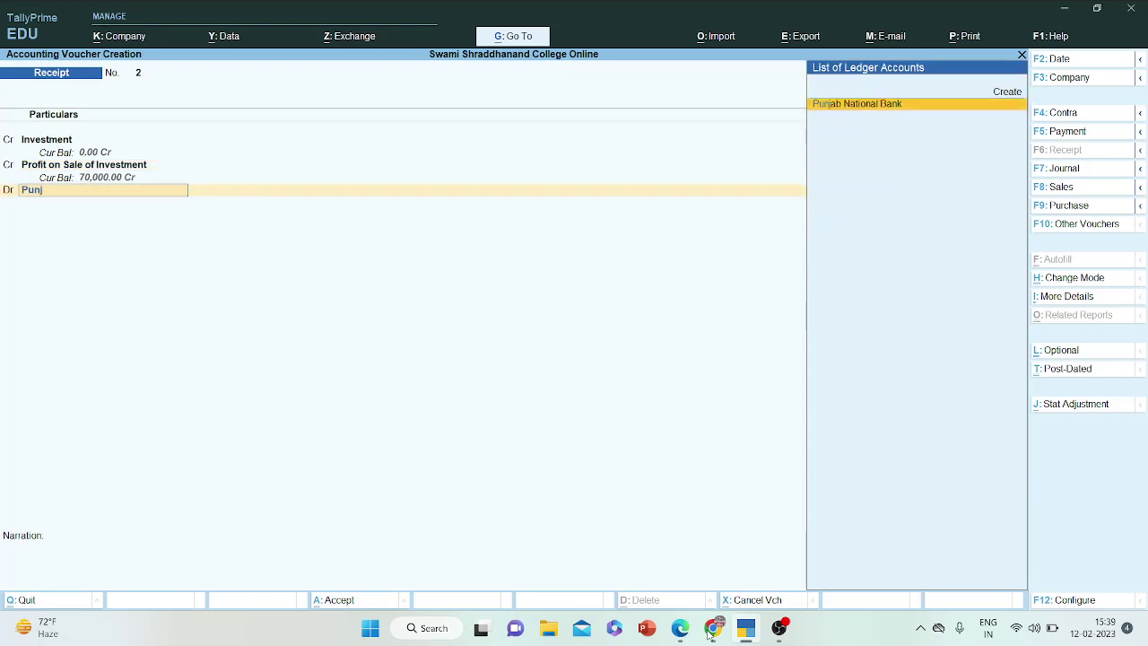
{"action": "key", "text": "Return"}
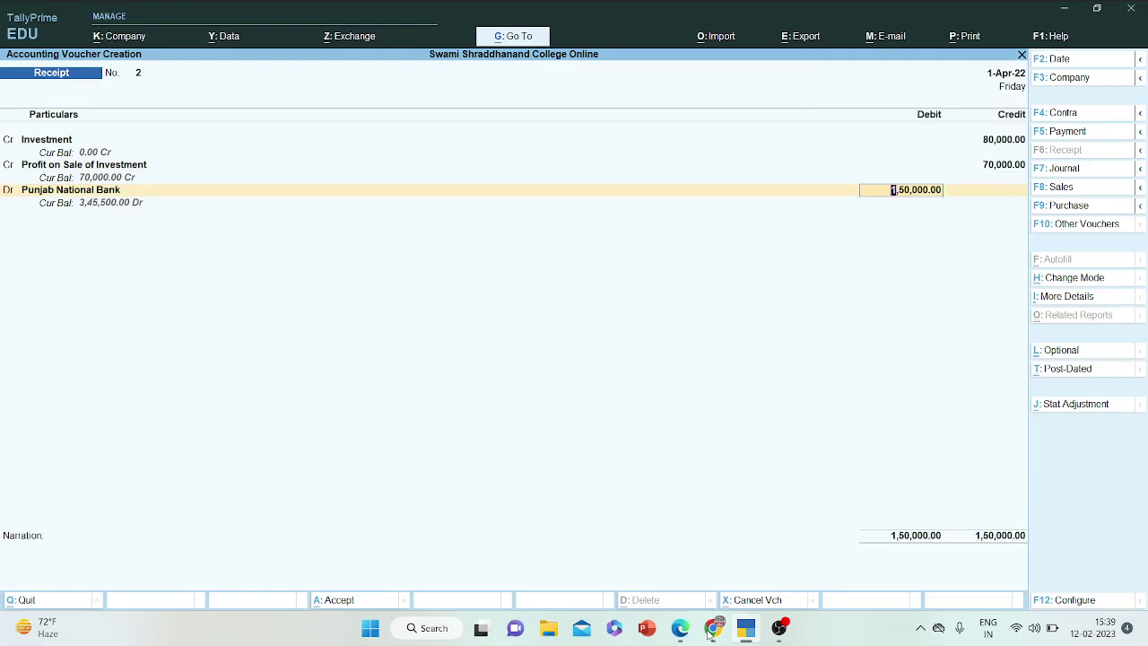
{"action": "key", "text": "ctrl"}
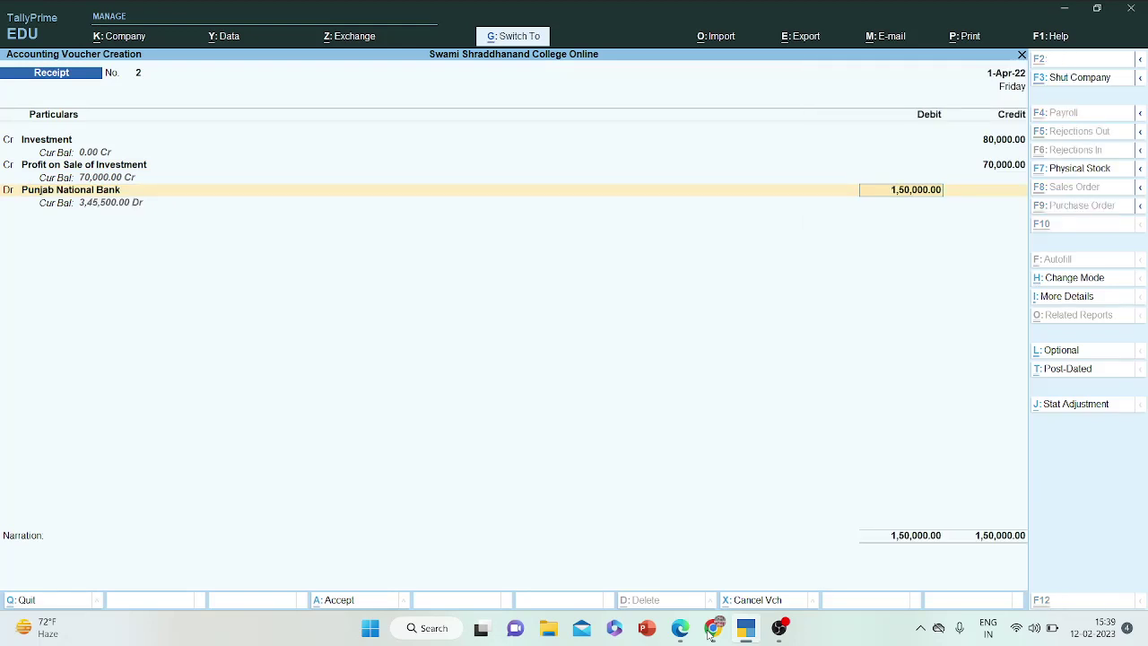
{"action": "key", "text": "ctrl+a"}
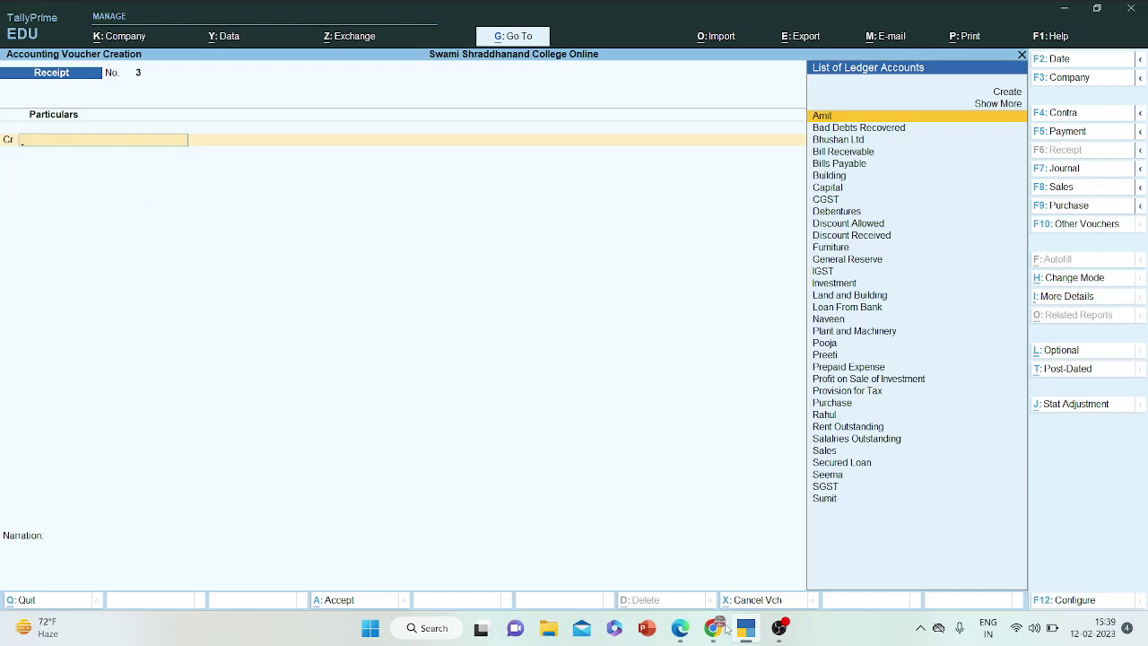
- Return to the exercise PDF and bring up the payments listed under transaction 12 on page 3
{"action": "left_click", "coordinate": [725, 631]}
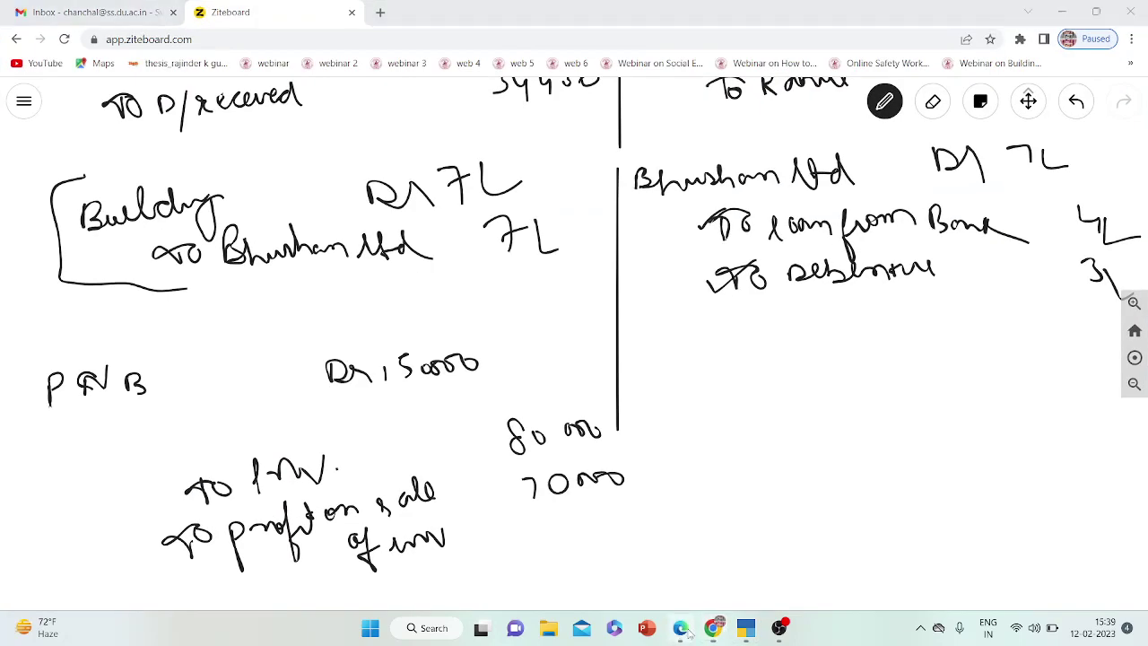
{"action": "left_click", "coordinate": [685, 631]}
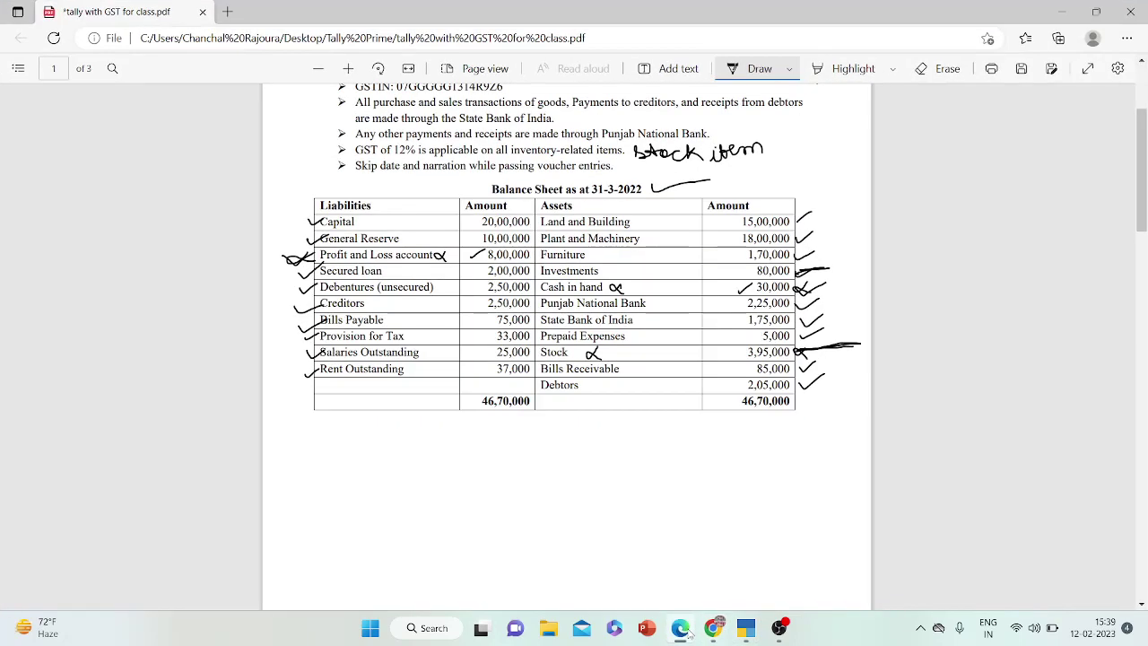
{"action": "left_click_drag", "start_coordinate": [1145, 238], "coordinate": [1136, 513]}
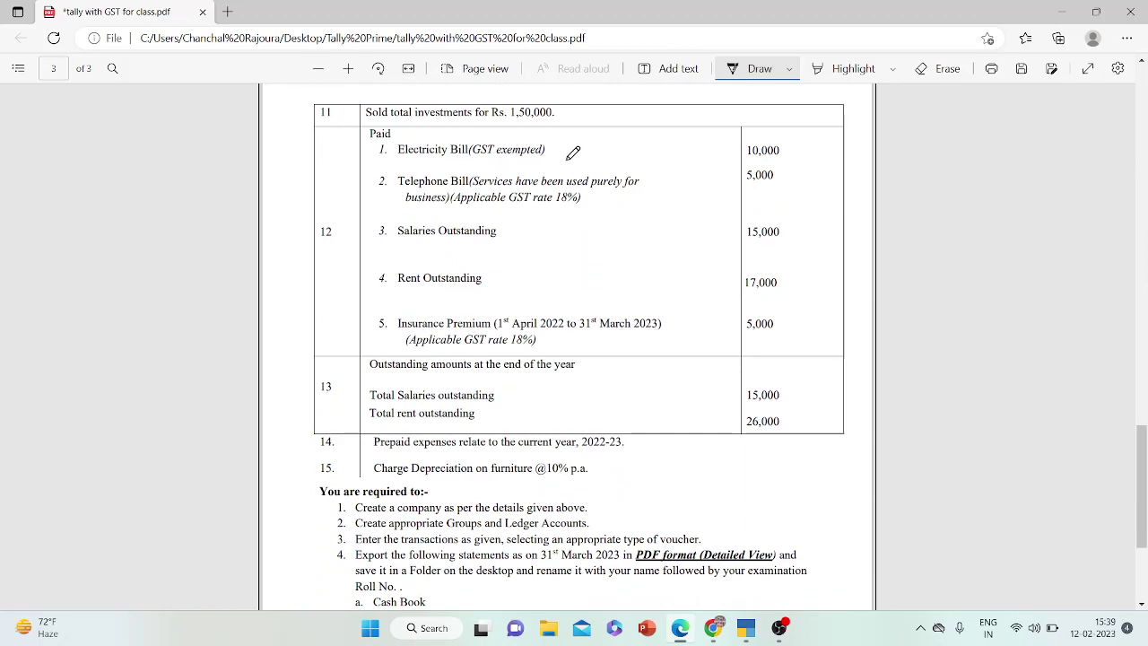
- Underline "GST exempted" and tick the 10,000 electricity bill amount in the PDF, and switch to TallyPrime to start a payment voucher
{"action": "left_click_drag", "start_coordinate": [473, 157], "coordinate": [545, 156]}
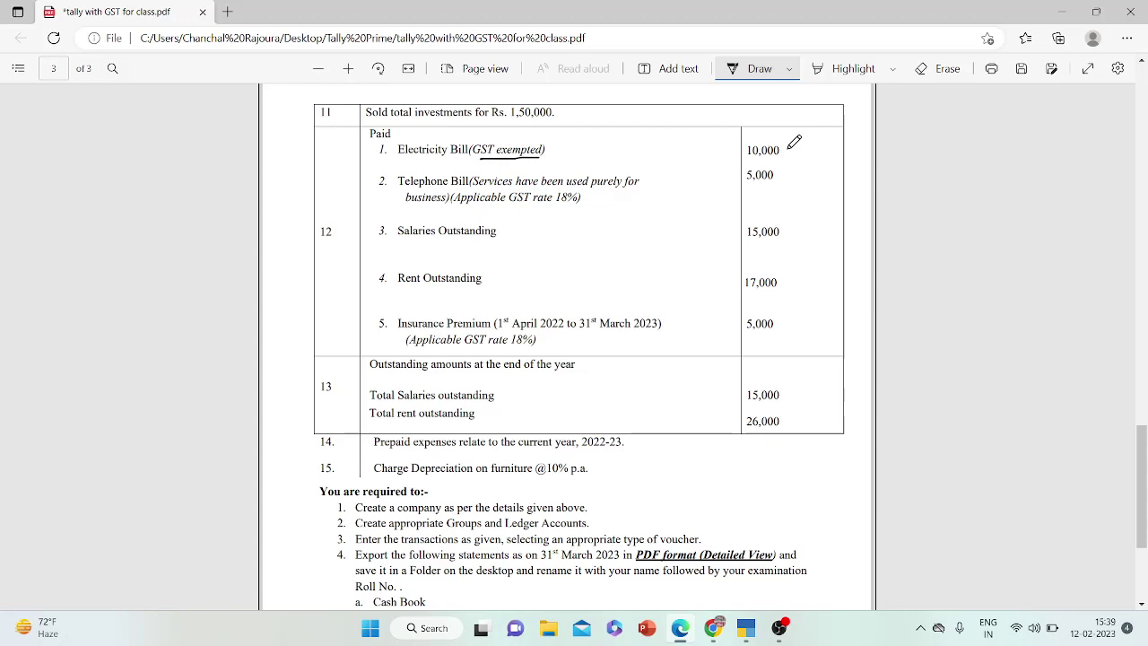
{"action": "left_click_drag", "start_coordinate": [784, 149], "coordinate": [837, 131]}
{"action": "left_click", "coordinate": [748, 633]}
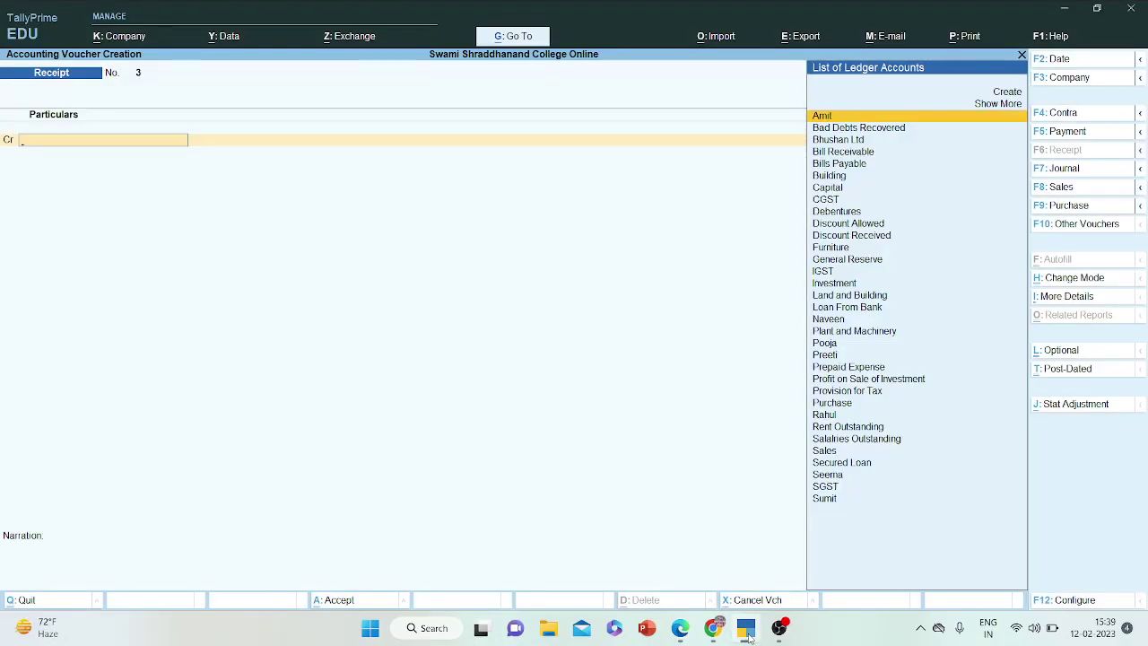
{"action": "left_click", "coordinate": [1062, 133]}
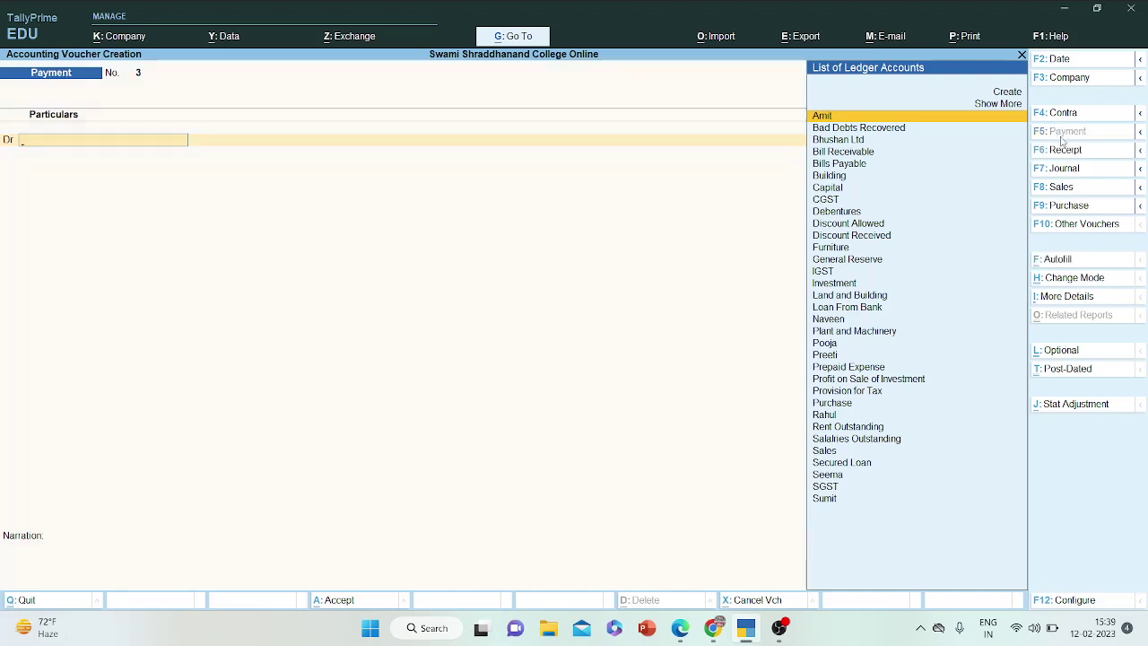
- Create a new ledger named Electricity from the voucher's debit line
{"action": "type", "text": "ee"}
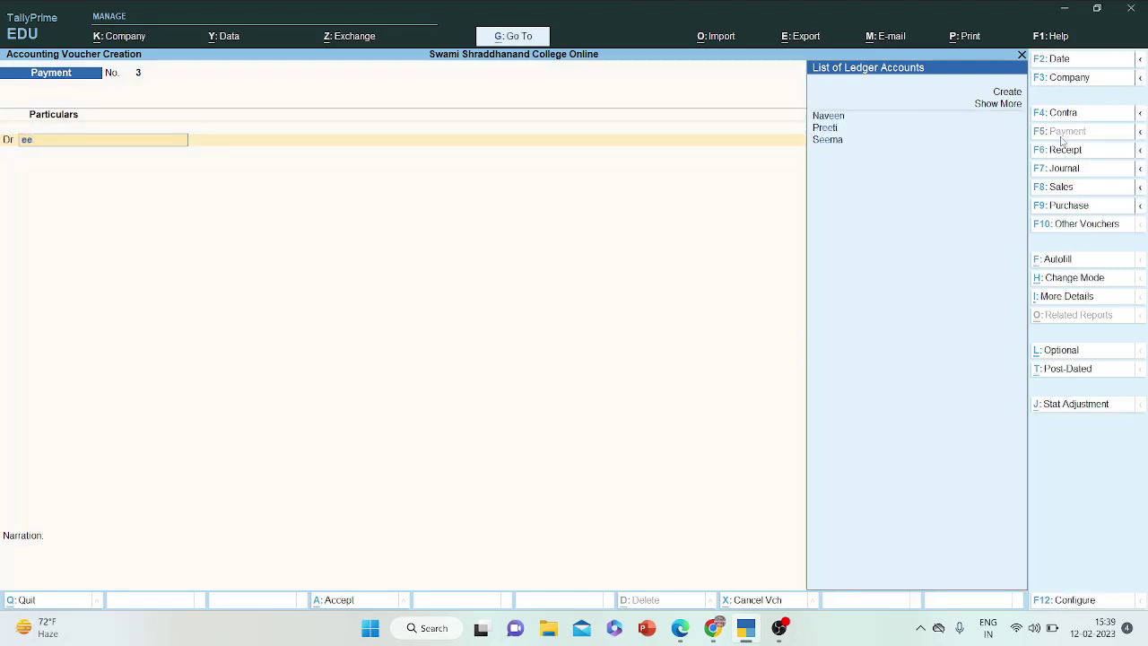
{"action": "key", "text": "Up"}
{"action": "key", "text": "Up"}
{"action": "key", "text": "Up"}
{"action": "key", "text": "Up"}
{"action": "key", "text": "Up"}
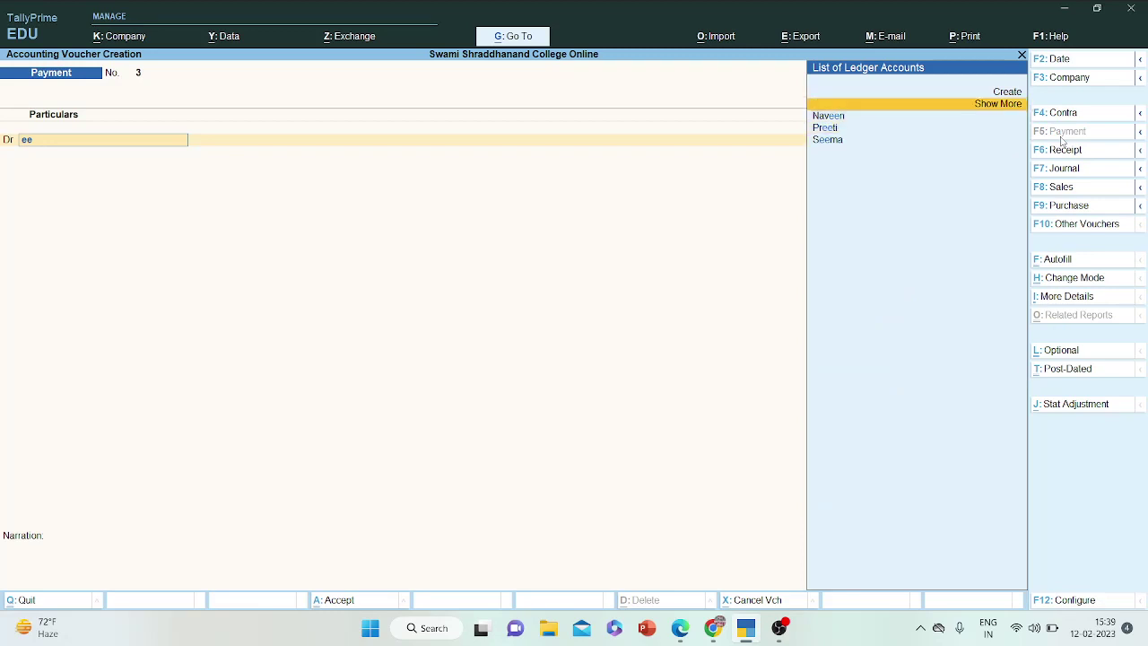
{"action": "key", "text": "Return"}
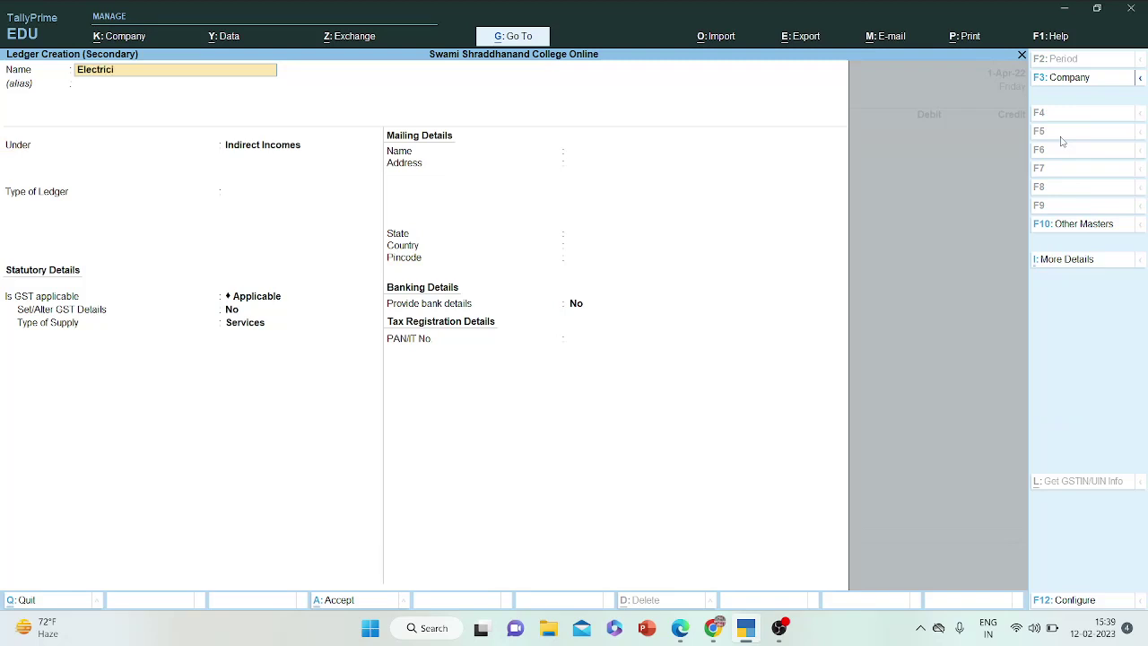
{"action": "key", "text": "Return"}
{"action": "key", "text": "Return"}
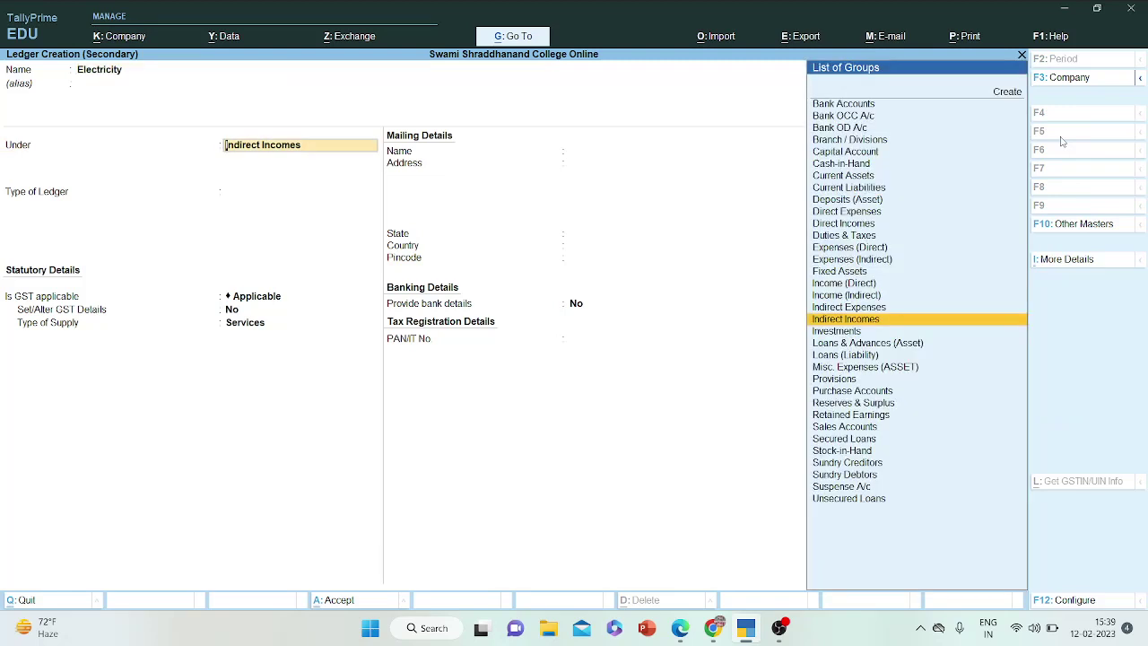
- Place the Electricity ledger under Indirect Expenses and keep its ledger type Not Applicable
{"action": "type", "text": "In"}
{"action": "key", "text": "Down"}
{"action": "key", "text": "Down"}
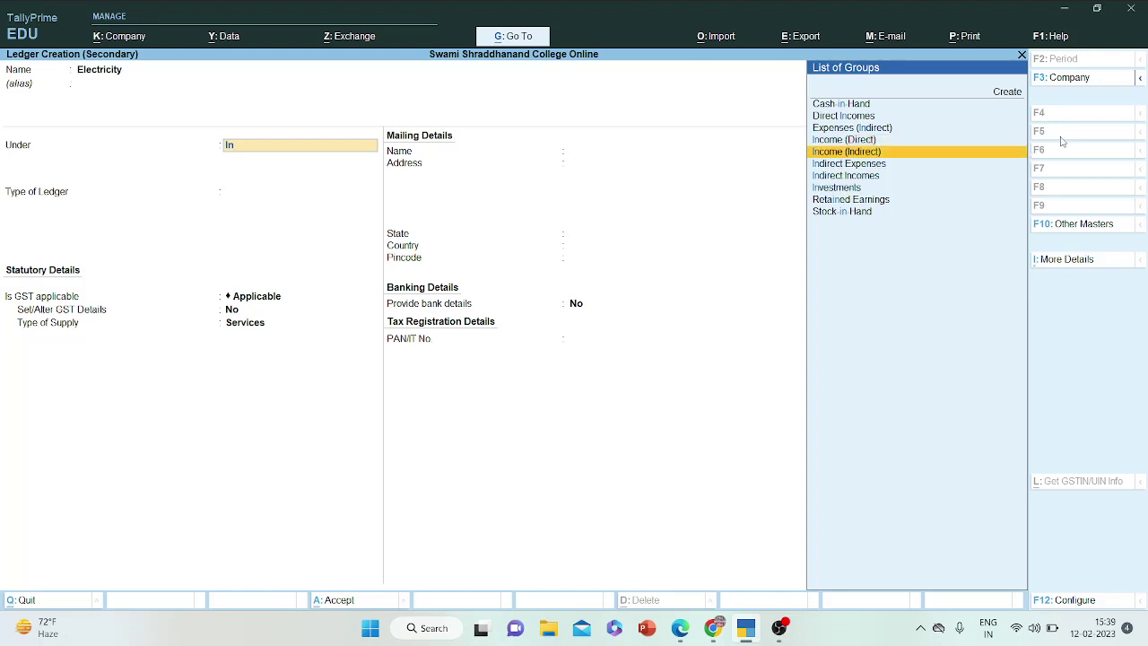
{"action": "key", "text": "Down"}
{"action": "key", "text": "Return"}
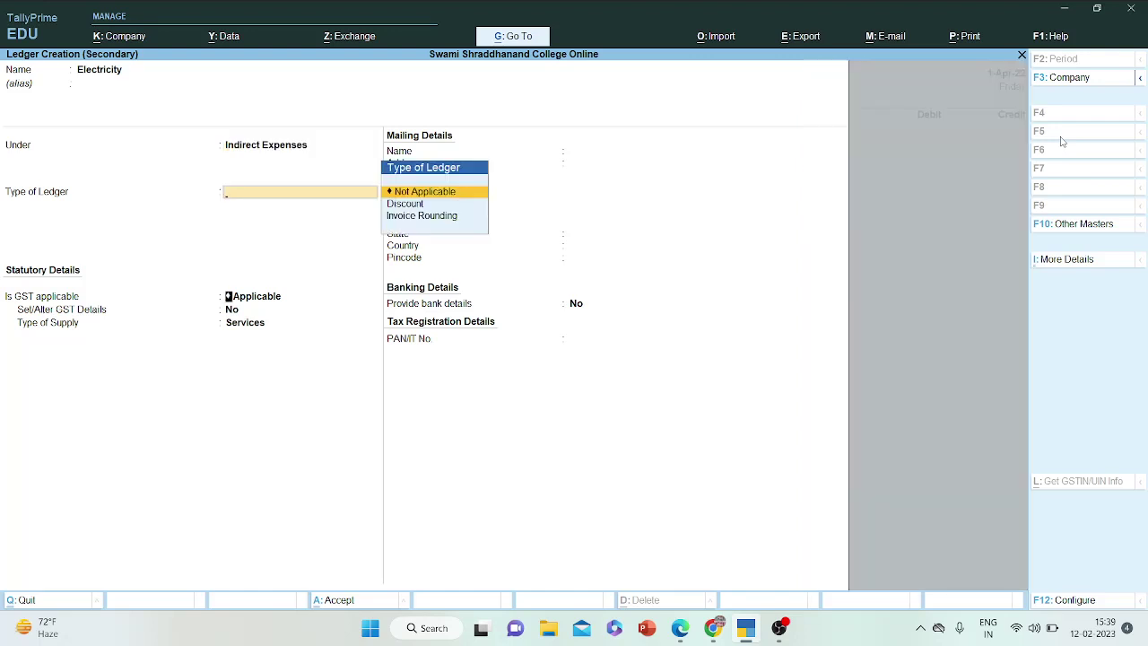
{"action": "key", "text": "Return"}
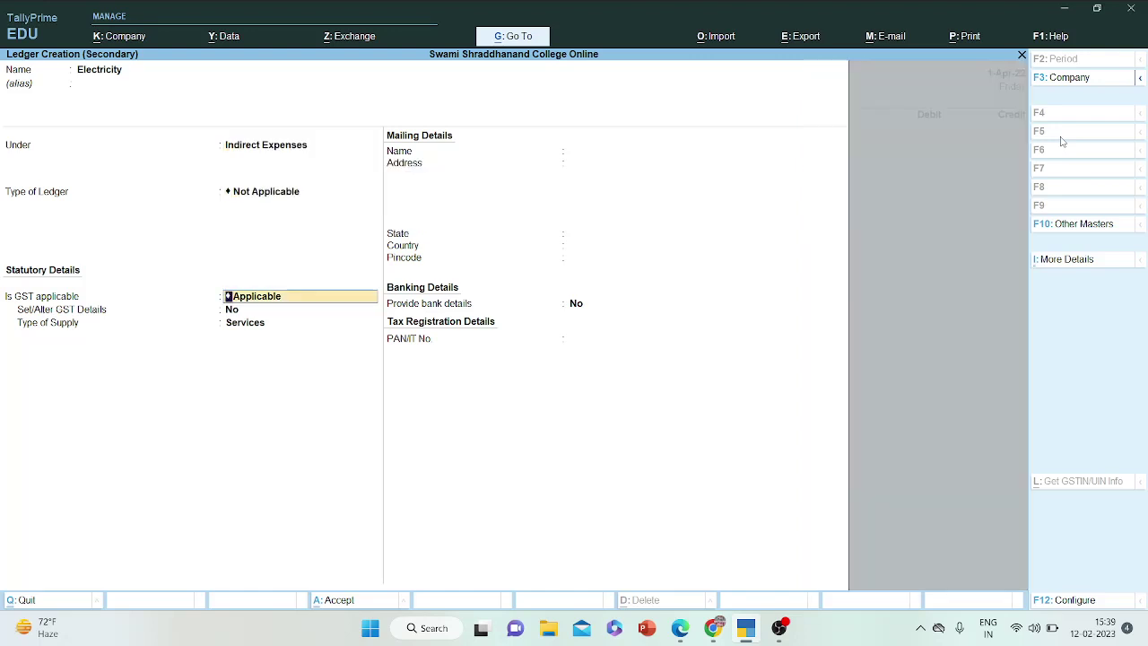
- Check the electricity bill's GST status in the PDF, set GST to Not Applicable for the Electricity ledger, and save it
{"action": "key", "text": "Return"}
{"action": "type", "text": "ye"}
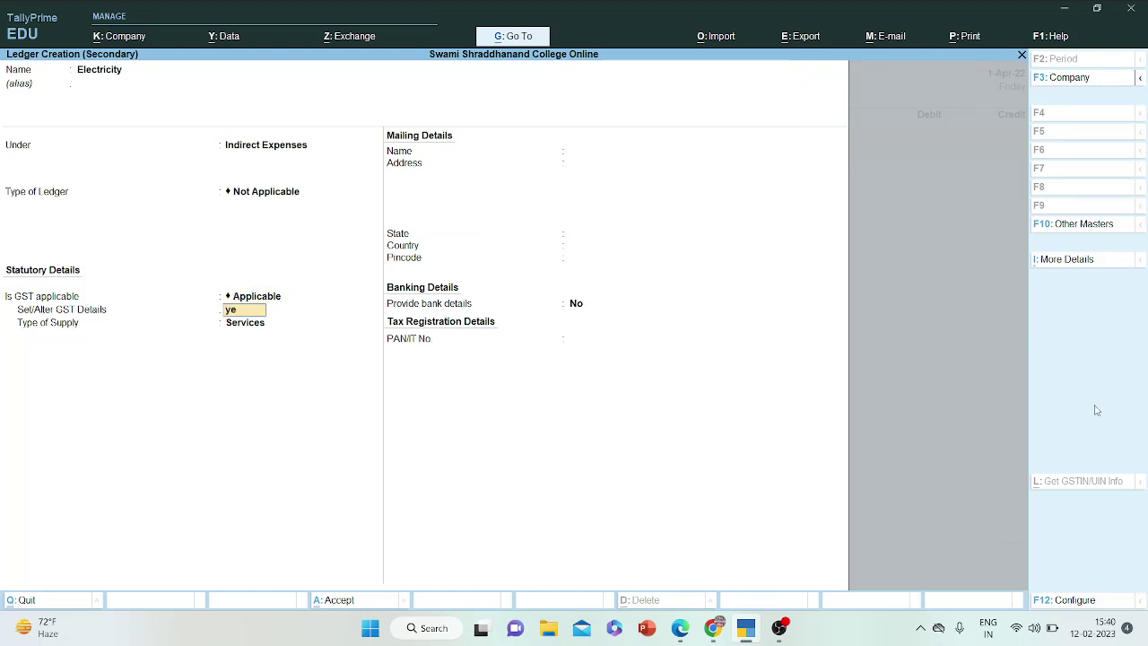
{"action": "left_click", "coordinate": [683, 634]}
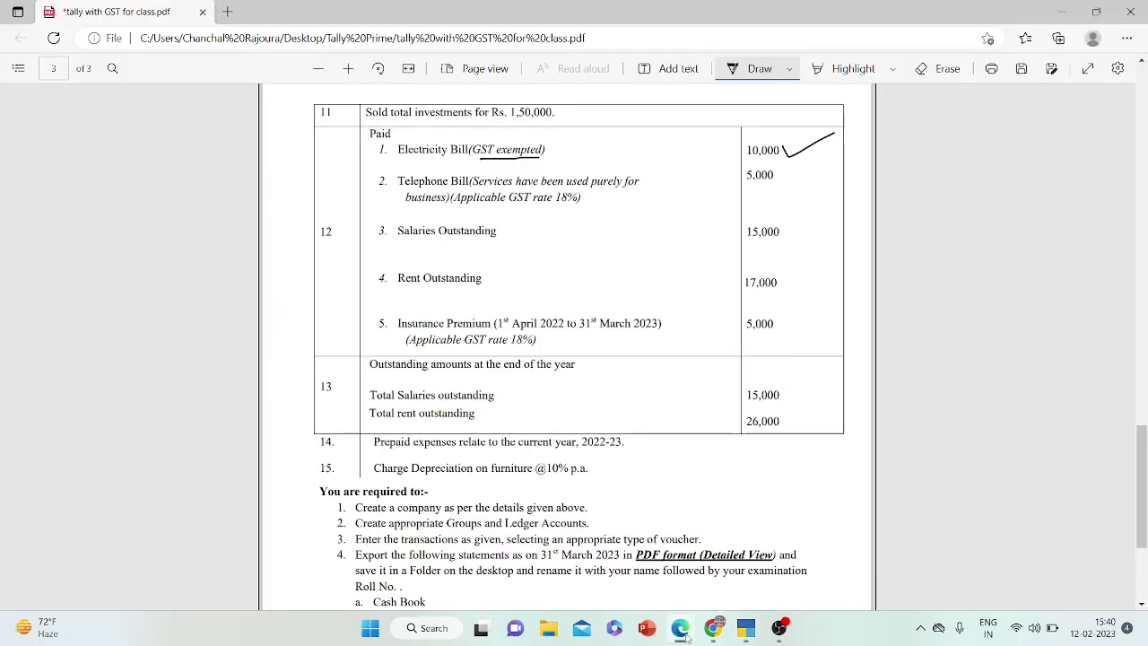
{"action": "left_click", "coordinate": [684, 635]}
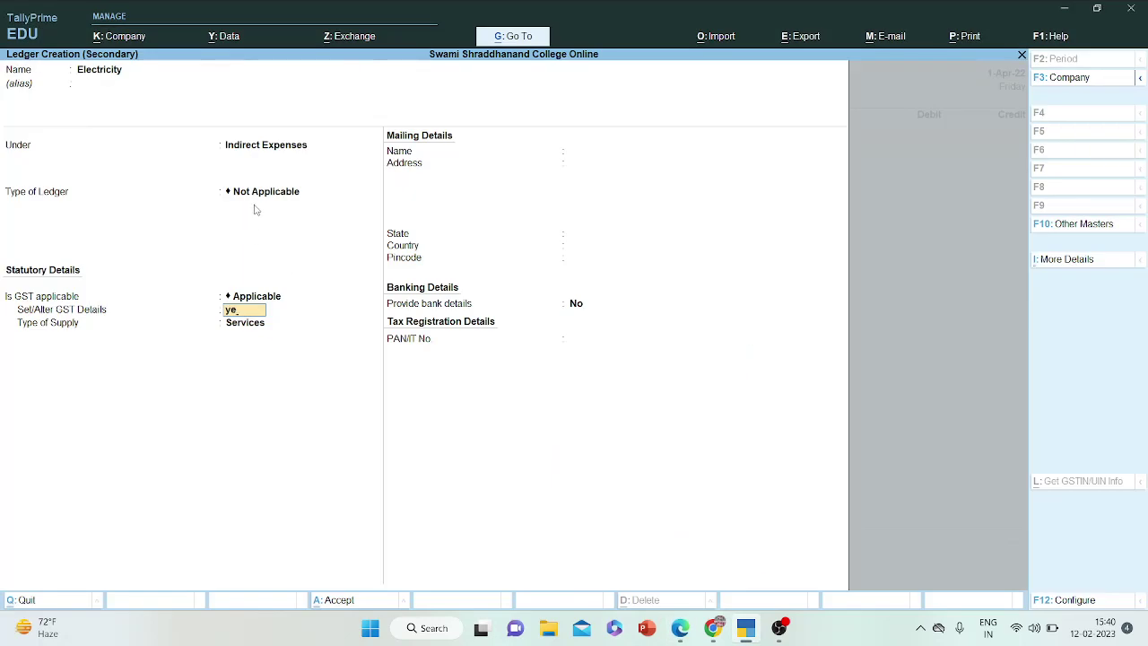
{"action": "left_click", "coordinate": [265, 298]}
{"action": "type", "text": "Not"}
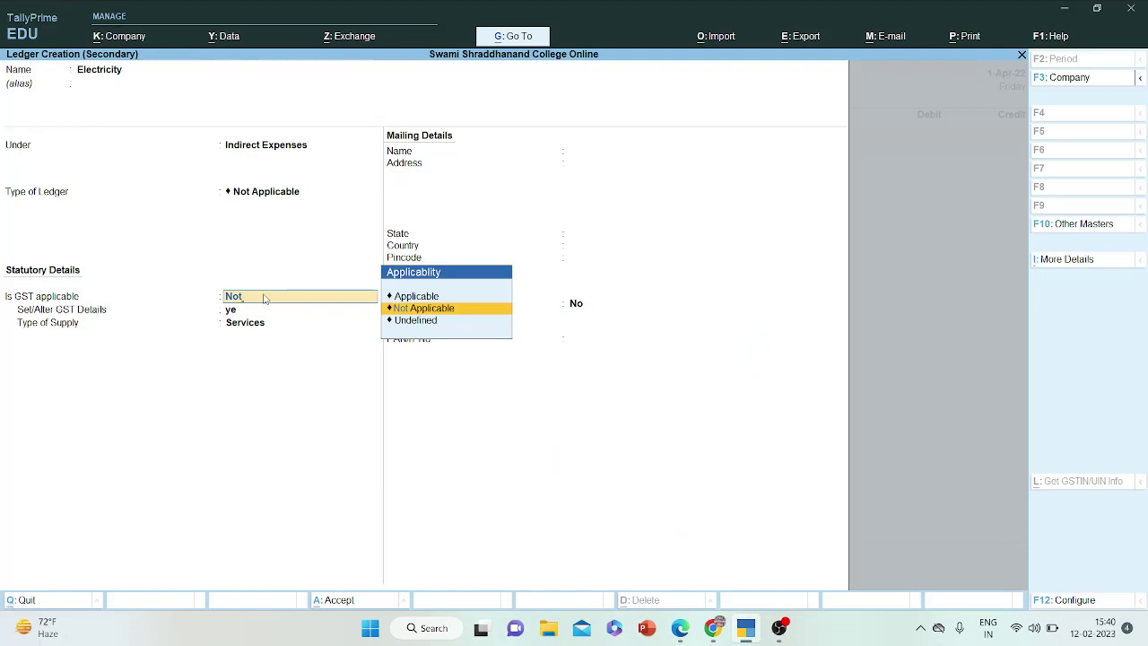
{"action": "key", "text": "Return"}
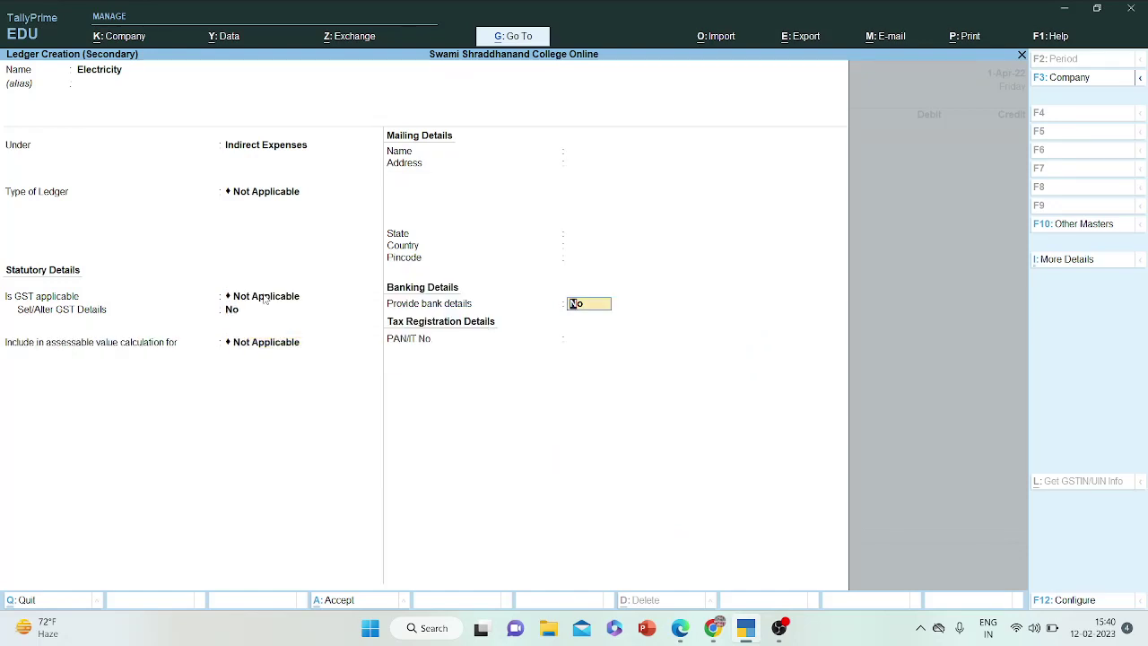
{"action": "key", "text": "Return"}
{"action": "key", "text": "Return"}
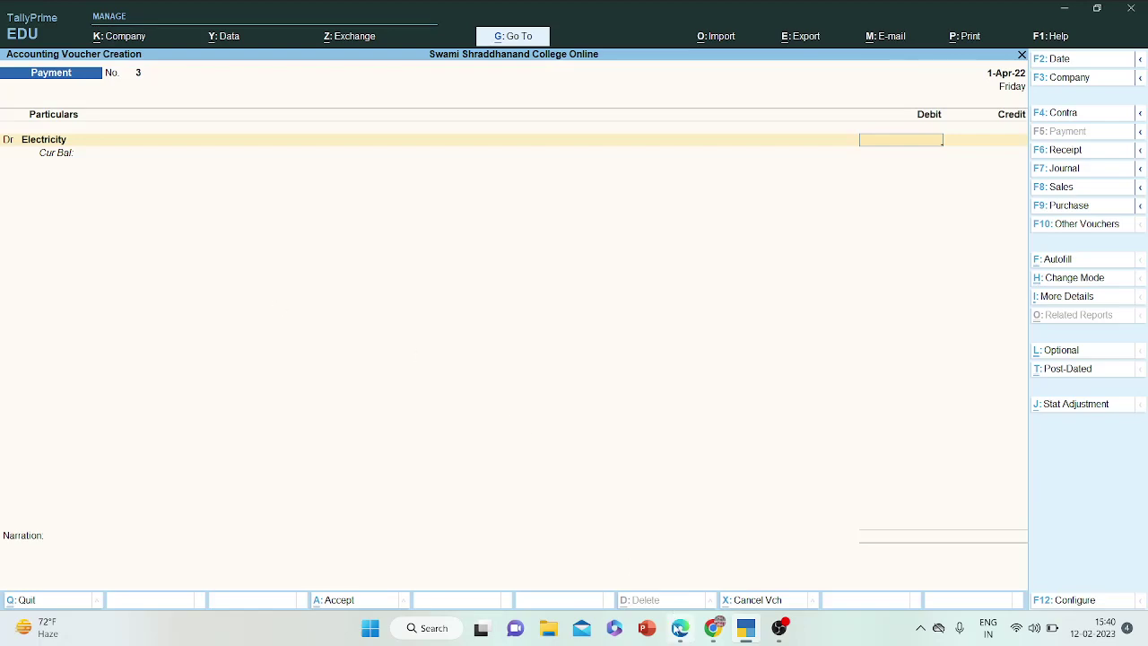
- Enter 10,000 as the debit amount for Electricity
{"action": "left_click", "coordinate": [680, 632]}
{"action": "left_click", "coordinate": [680, 633]}
{"action": "type", "text": "1"}
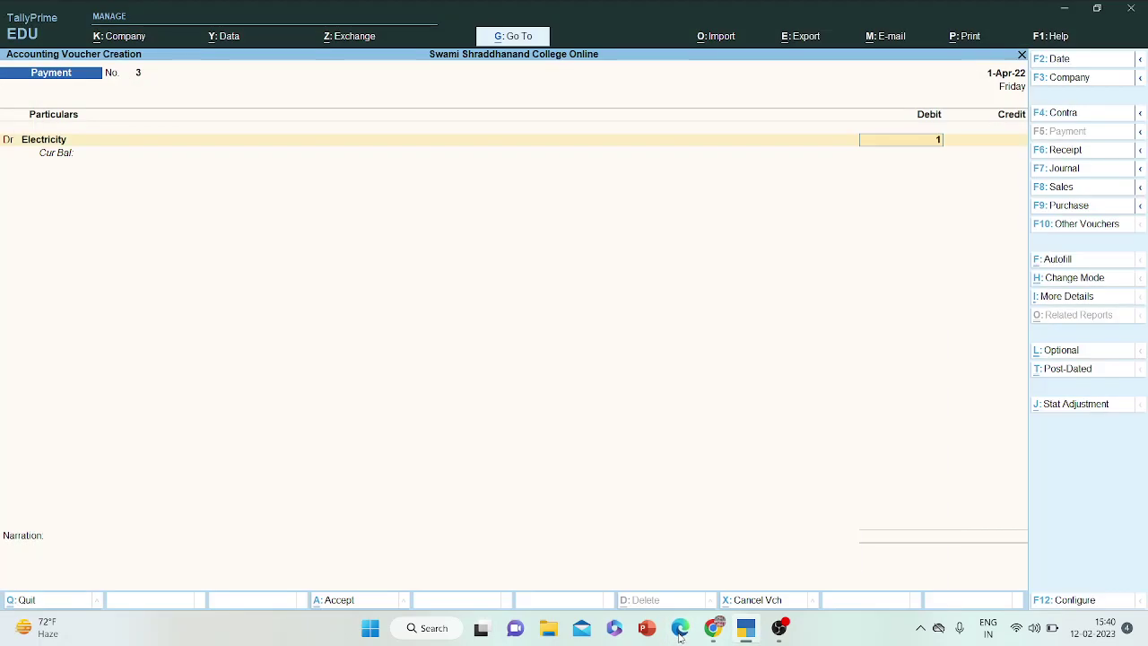
{"action": "type", "text": "0000"}
{"action": "key", "text": "Return"}
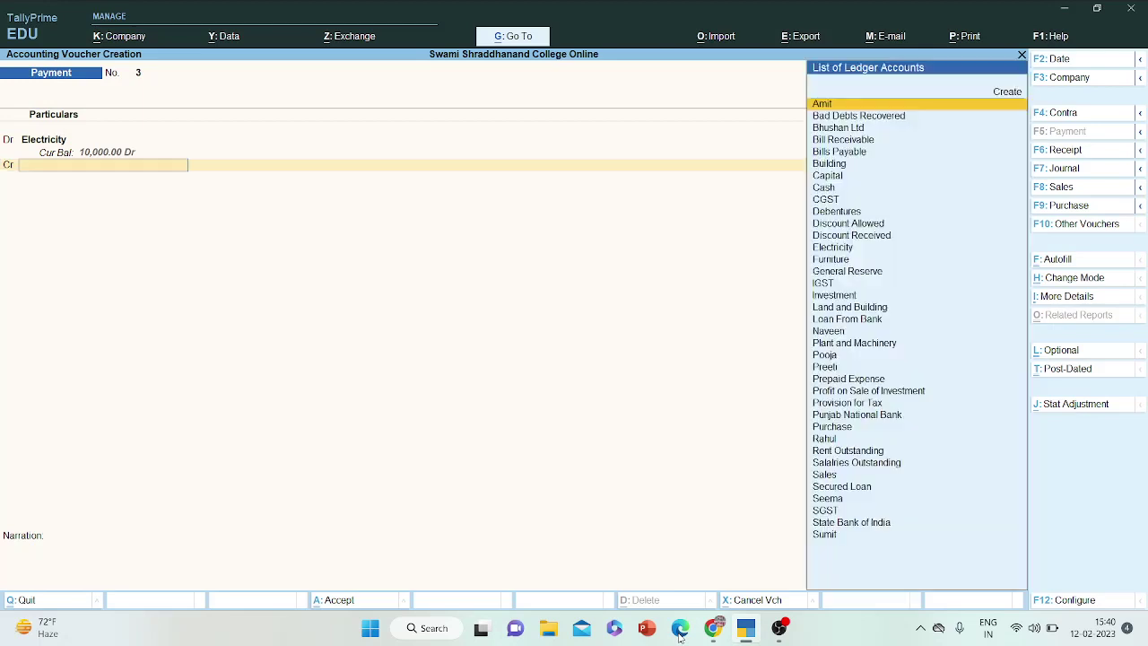
- Credit Punjab National Bank with 10,000 and save the payment voucher
{"action": "type", "text": "Punj"}
{"action": "key", "text": "Return"}
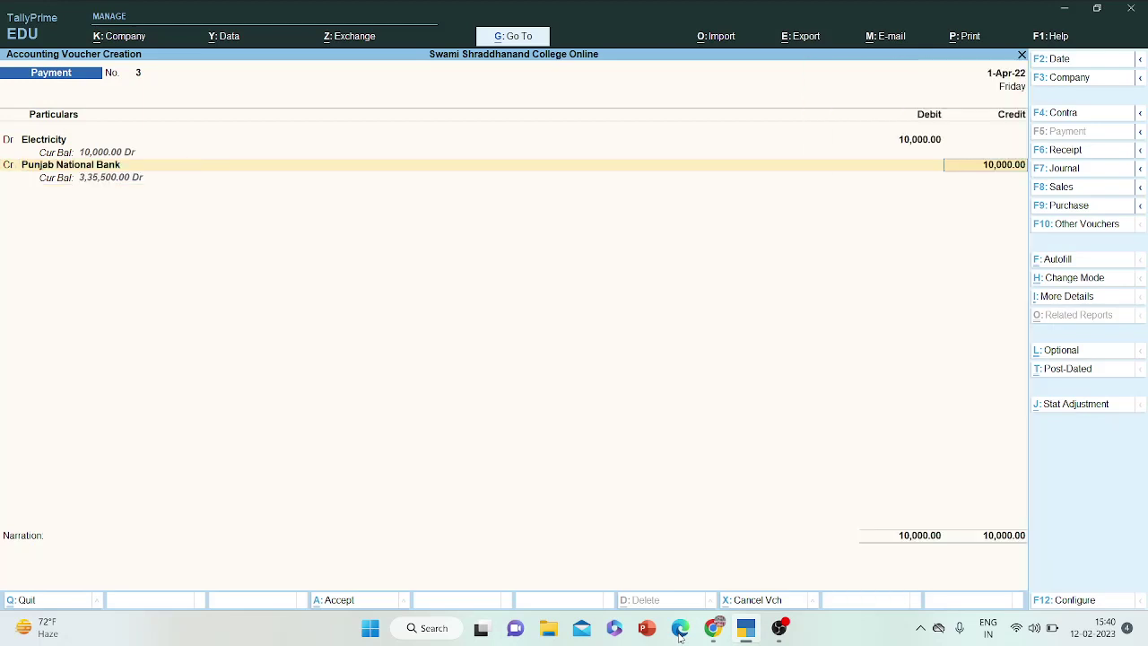
{"action": "key", "text": "Return"}
{"action": "key", "text": "Return"}
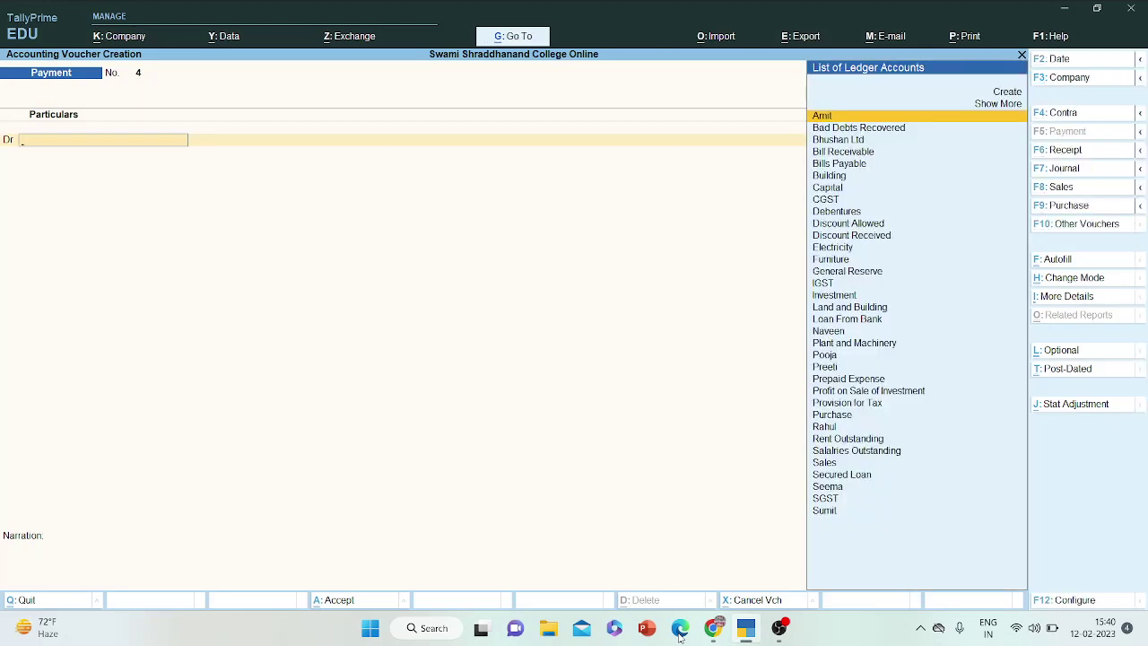
- Check the telephone bill entry in the exercise PDF and create a new ledger named Telephone Bill from the voucher's debit line
{"action": "left_click", "coordinate": [677, 635]}
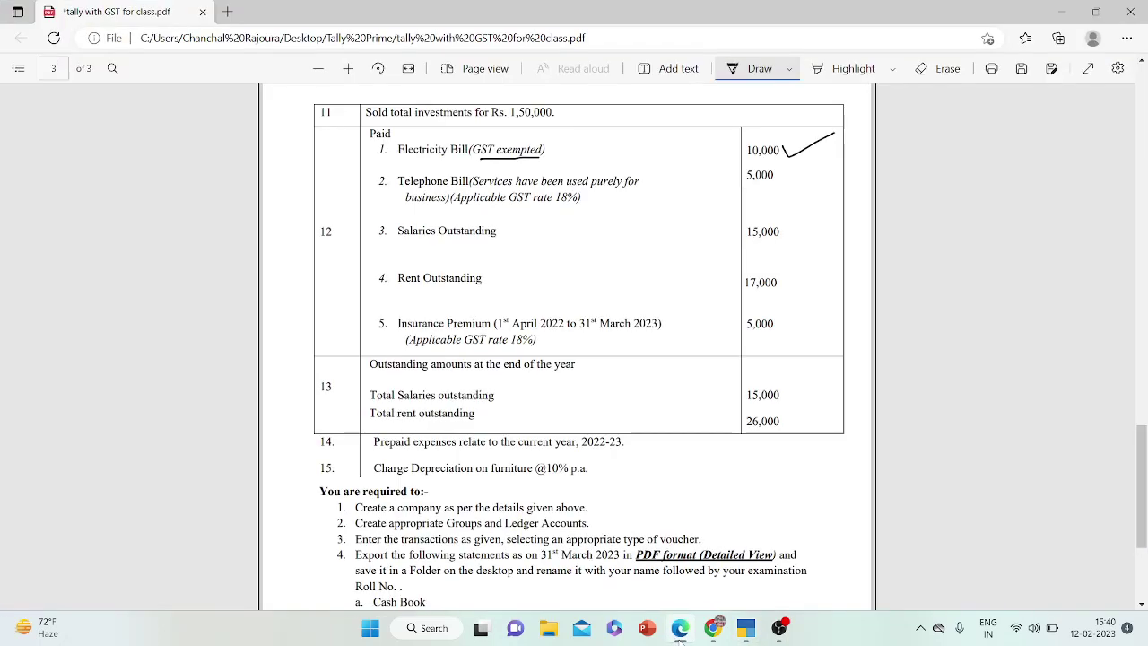
{"action": "left_click", "coordinate": [680, 632]}
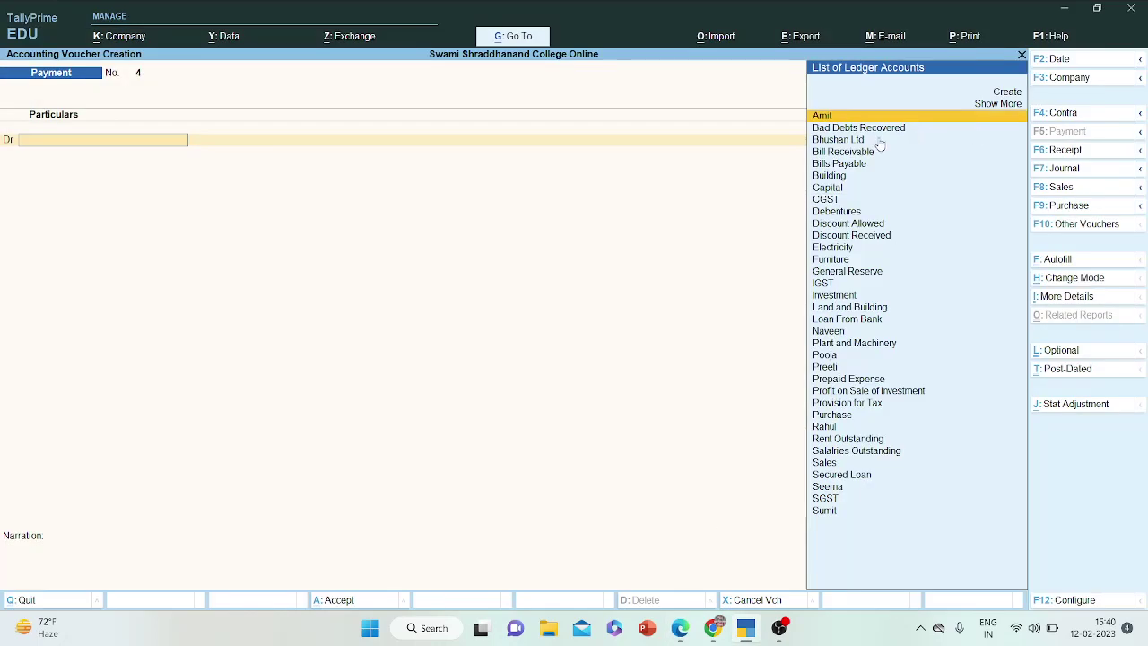
{"action": "type", "text": "te"}
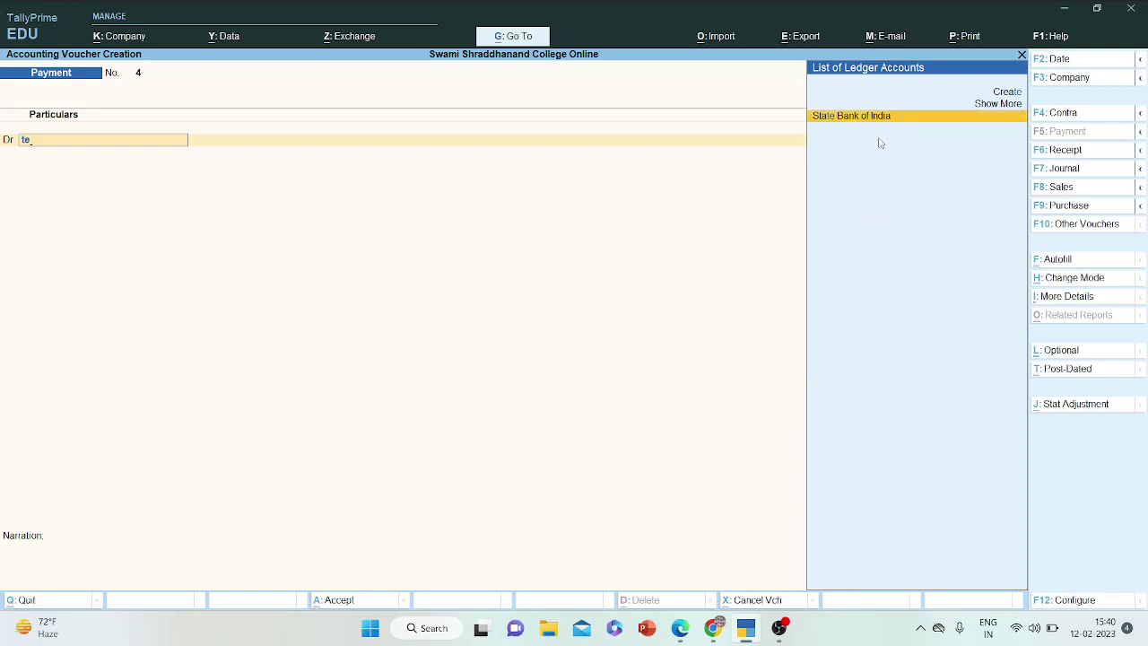
{"action": "key", "text": "Up"}
{"action": "key", "text": "Up"}
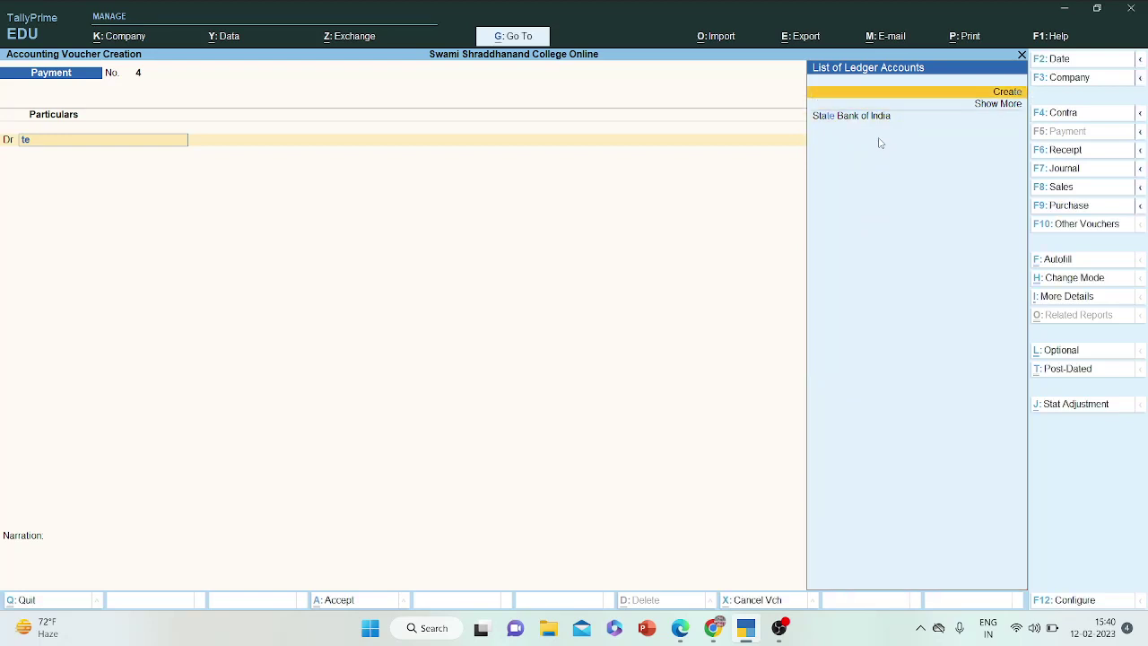
{"action": "key", "text": "Return"}
{"action": "type", "text": "Telep"}
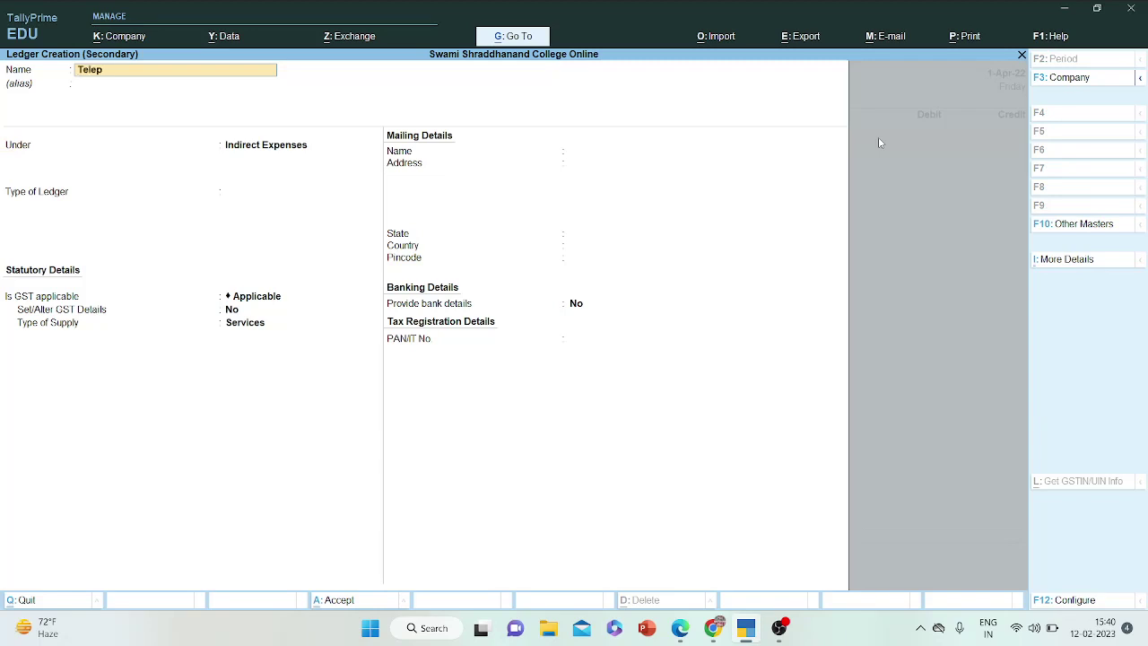
{"action": "type", "text": "hone Bill"}
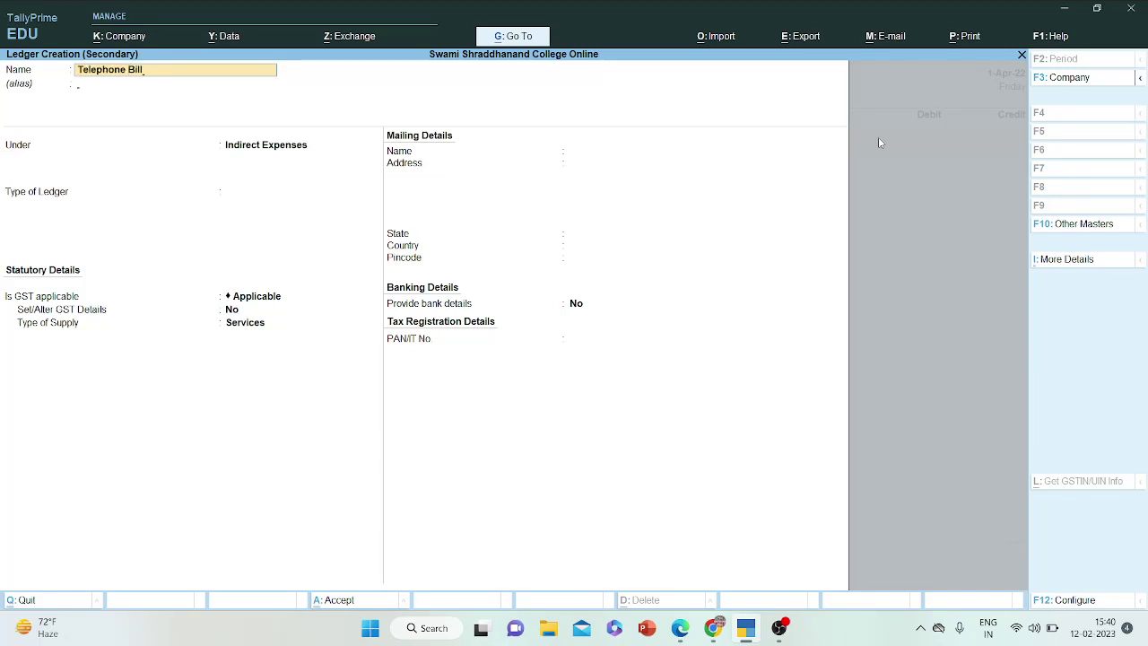
{"action": "key", "text": "Return"}
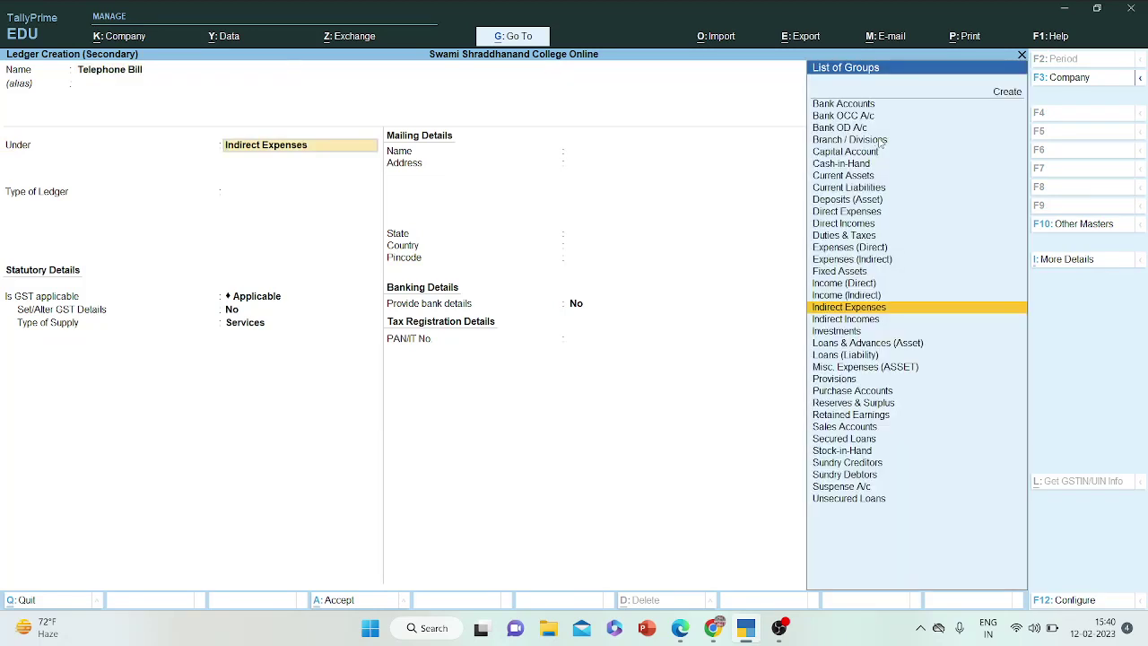
- Keep the Telephone Bill ledger under Indirect Expenses with GST Applicable, and set Set/Alter GST Details to Yes
{"action": "key", "text": "Return"}
{"action": "key", "text": "Return"}
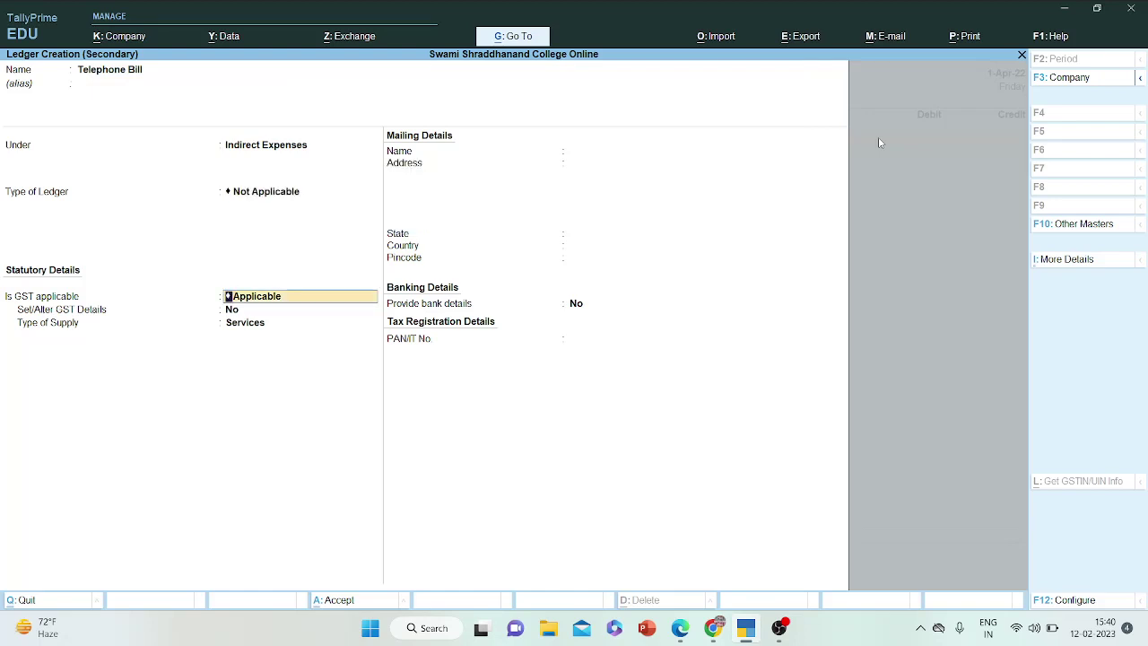
{"action": "key", "text": "Return"}
{"action": "type", "text": "yes"}
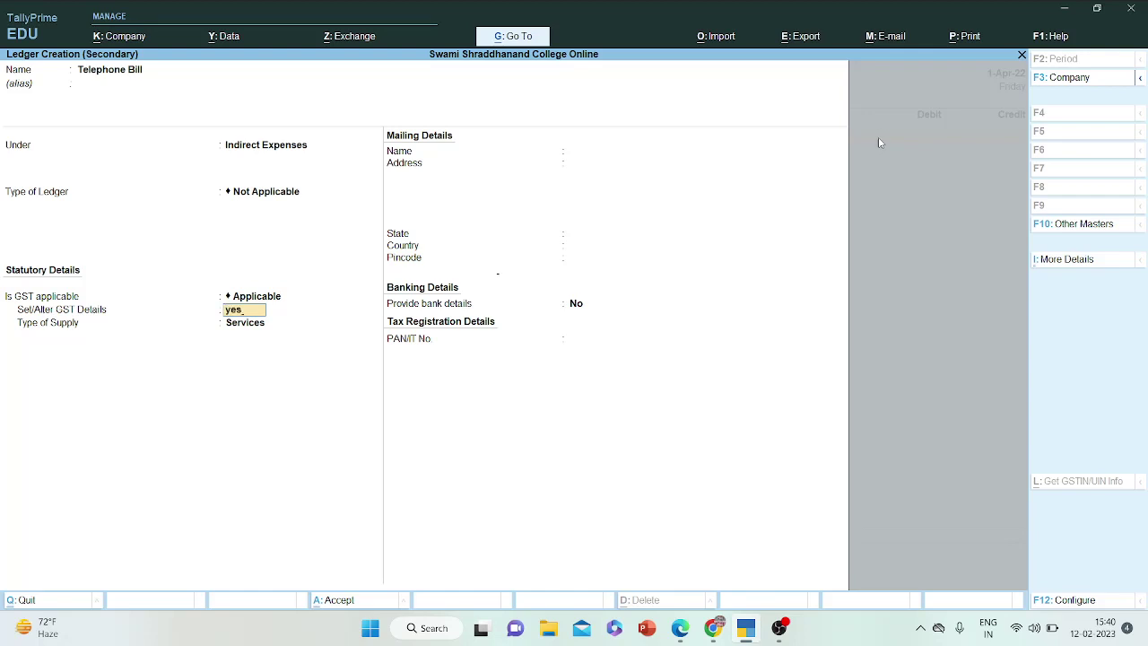
{"action": "key", "text": "Return"}
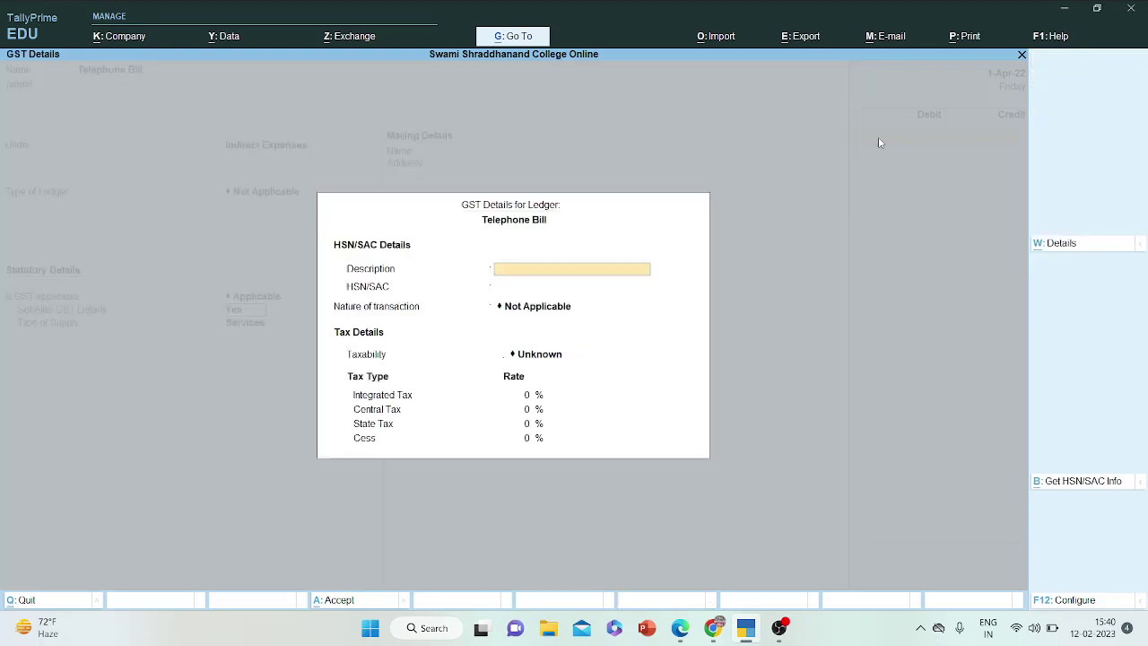
- Enter Telephone Bill as the GST description and 4587 as the HSN/SAC code
{"action": "type", "text": "Telephone bill"}
{"action": "key", "text": "Return"}
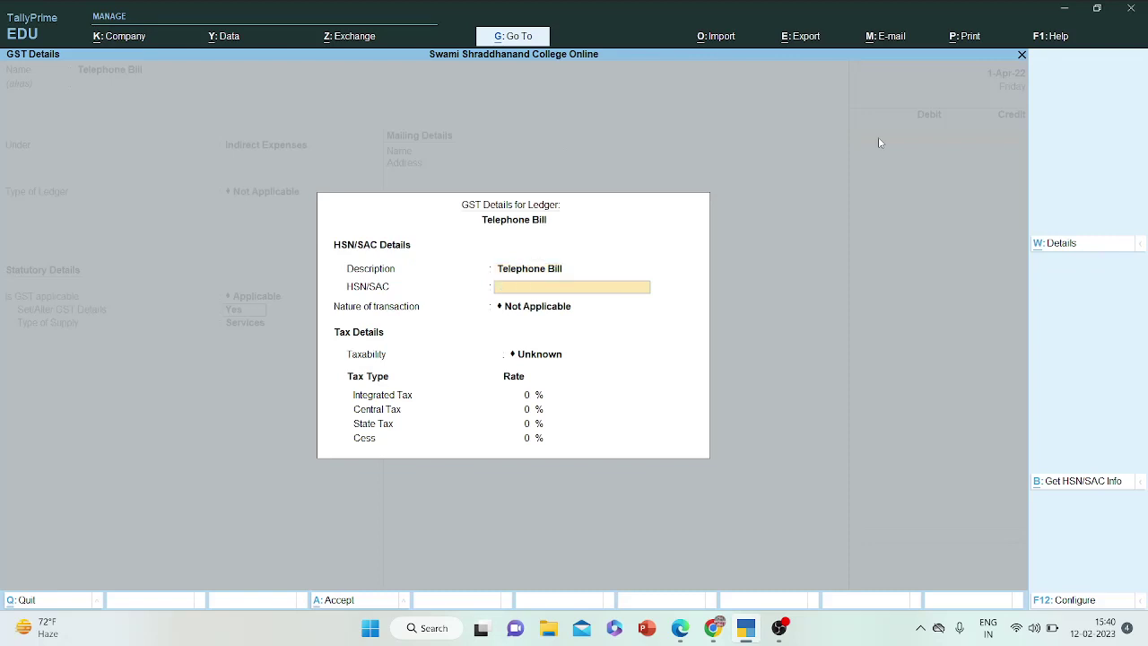
{"action": "type", "text": "4587"}
{"action": "key", "text": "Return"}
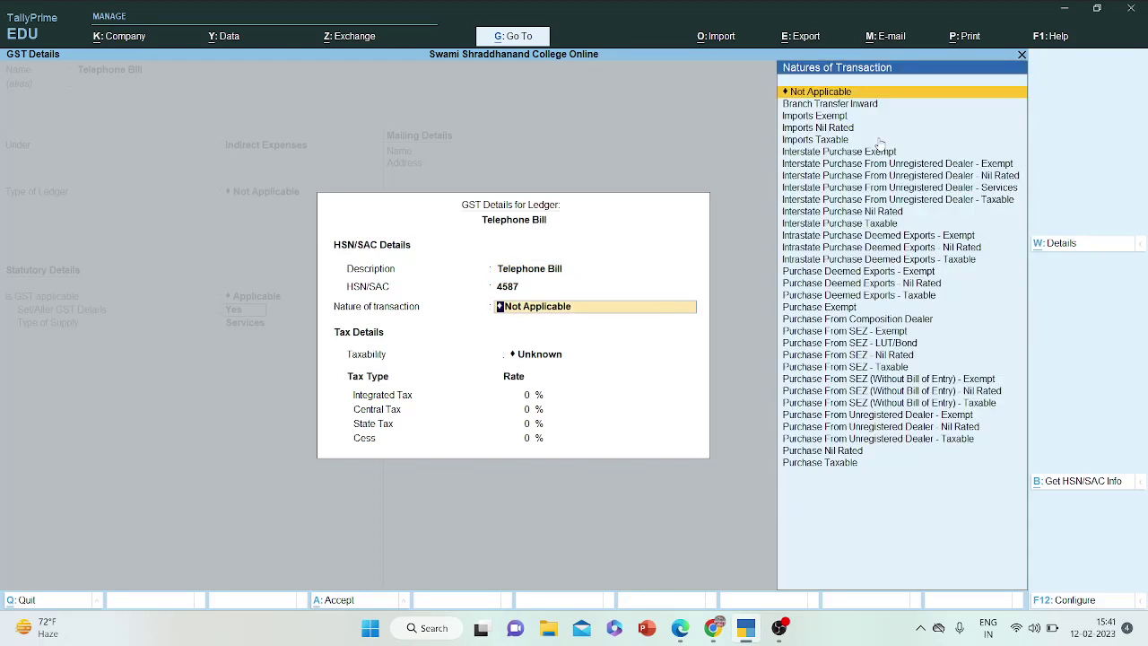
- Set the nature of transaction to Purchase Taxable in the Telephone Bill GST details
{"action": "type", "text": "Purch"}
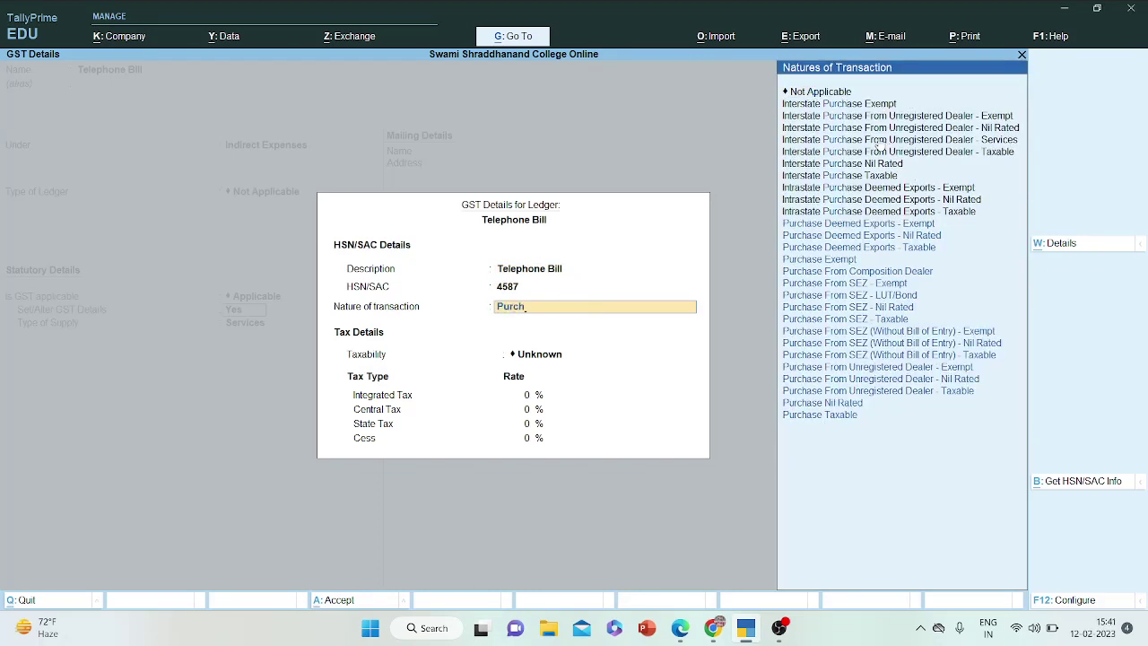
{"action": "key", "text": "Down"}
{"action": "key", "text": "Down"}
{"action": "key", "text": "Down"}
{"action": "key", "text": "Down"}
{"action": "key", "text": "Down"}
{"action": "key", "text": "Down"}
{"action": "key", "text": "Down"}
{"action": "key", "text": "Down"}
{"action": "key", "text": "Down"}
{"action": "key", "text": "Down"}
{"action": "key", "text": "Down"}
{"action": "key", "text": "Down"}
{"action": "key", "text": "Down"}
{"action": "key", "text": "Down"}
{"action": "key", "text": "Down"}
{"action": "key", "text": "Down"}
{"action": "key", "text": "Down"}
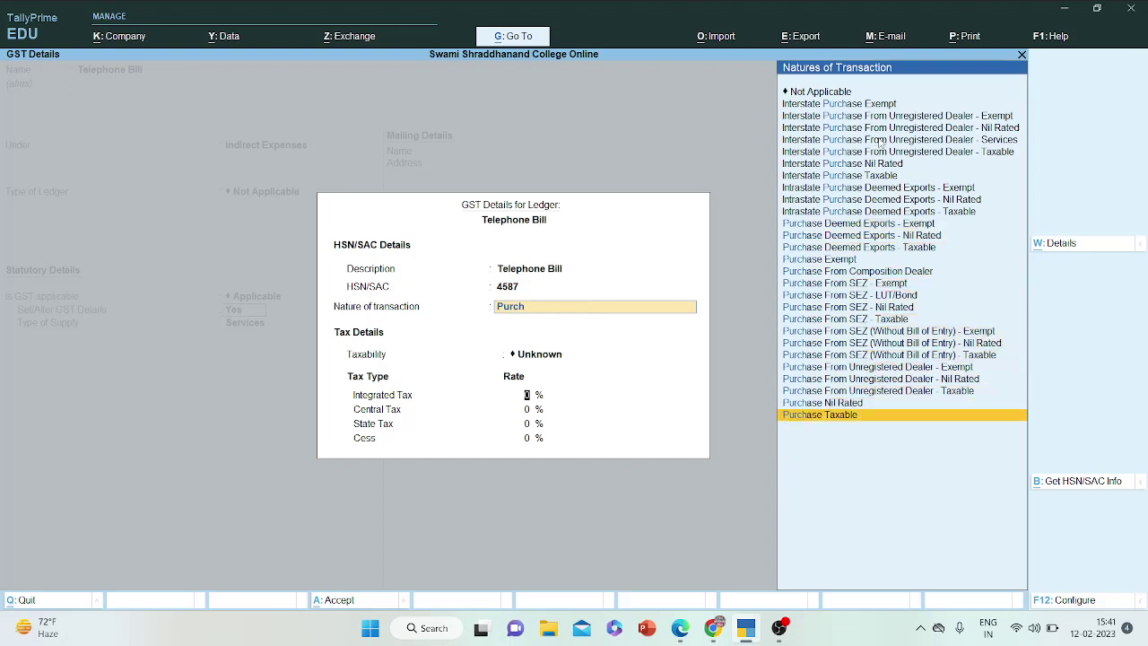
{"action": "key", "text": "Return"}
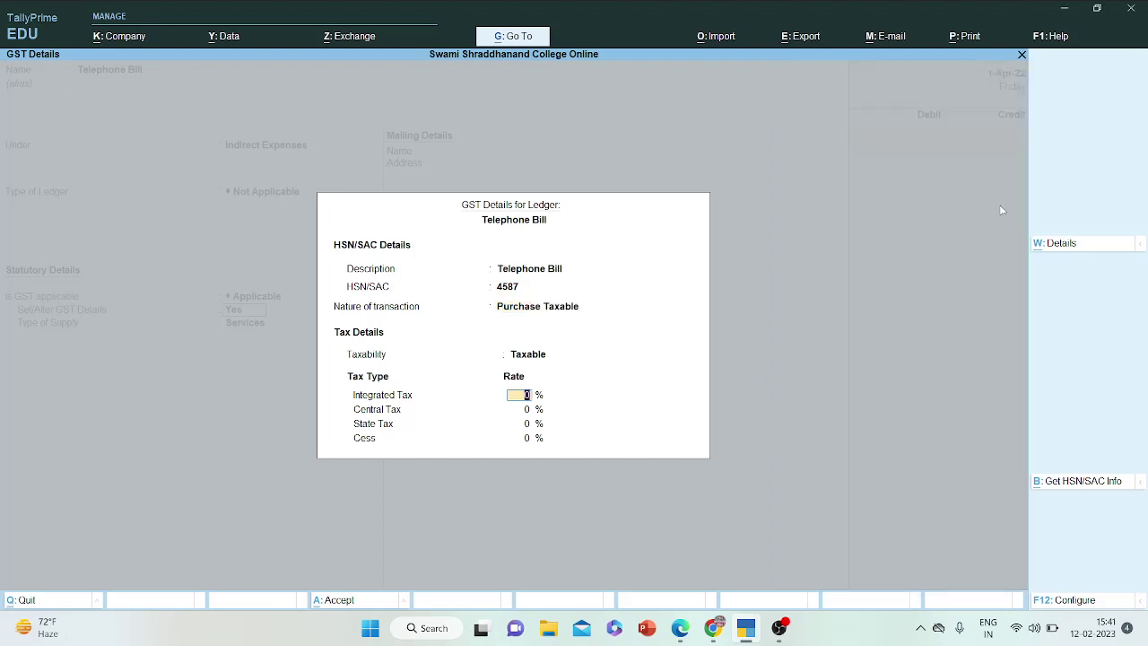
- Set the integrated tax rate to 18% in the Telephone Bill GST details and accept them
{"action": "left_click", "coordinate": [687, 638]}
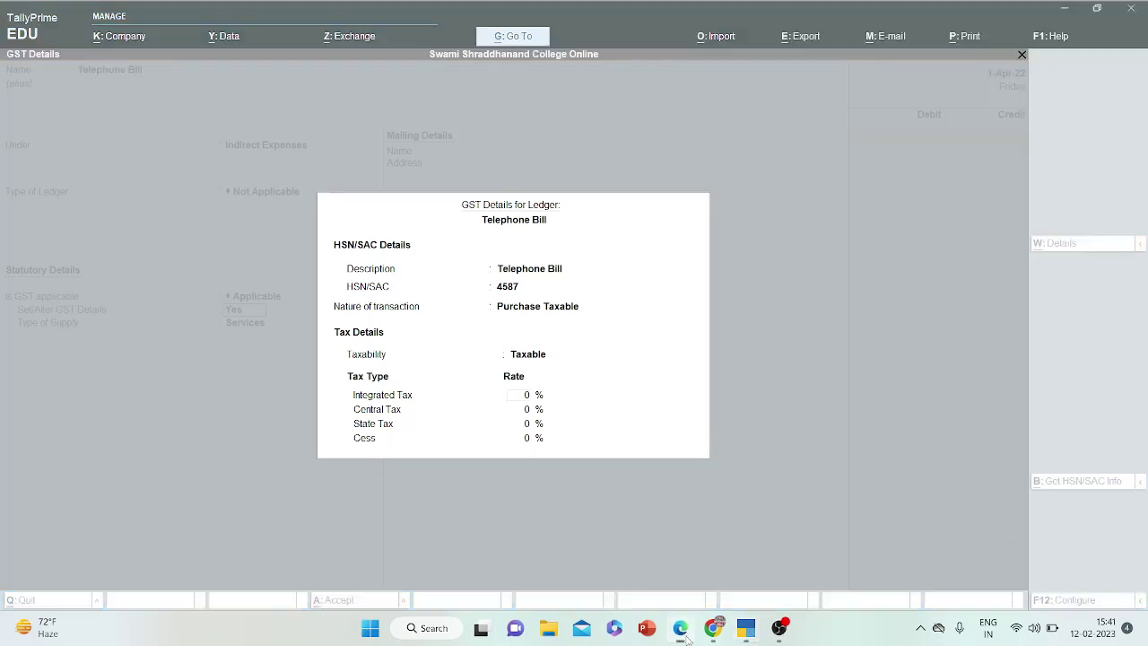
{"action": "left_click", "coordinate": [682, 629]}
{"action": "type", "text": "1"}
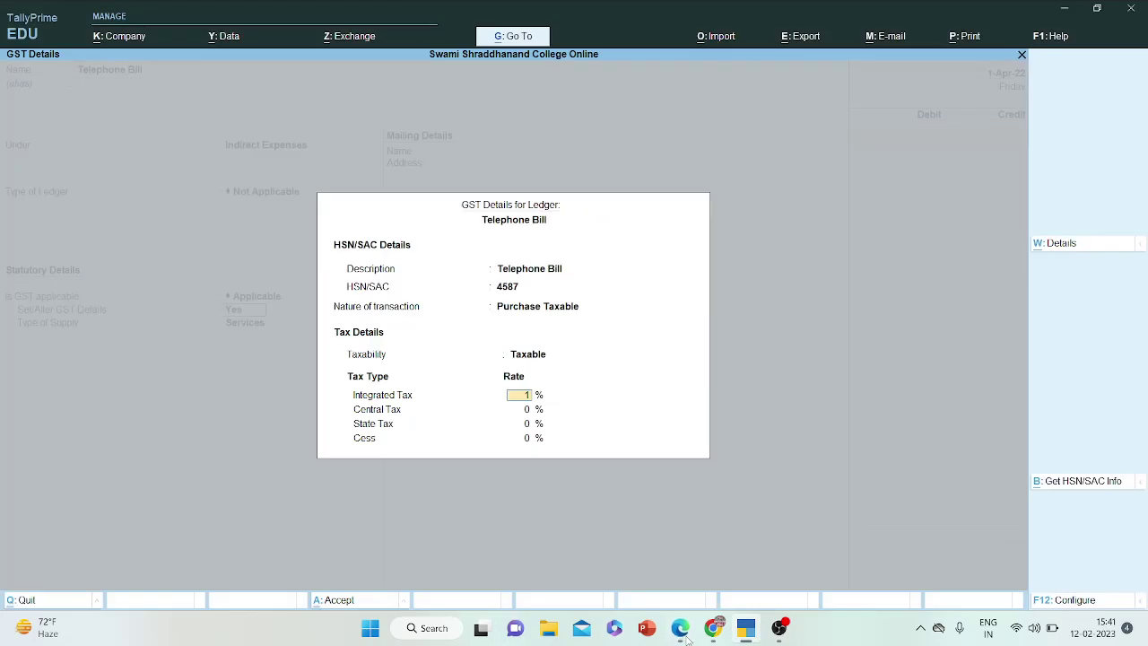
{"action": "type", "text": "8"}
{"action": "key", "text": "Return"}
{"action": "key", "text": "Return"}
{"action": "key", "text": "Return"}
{"action": "key", "text": "Return"}
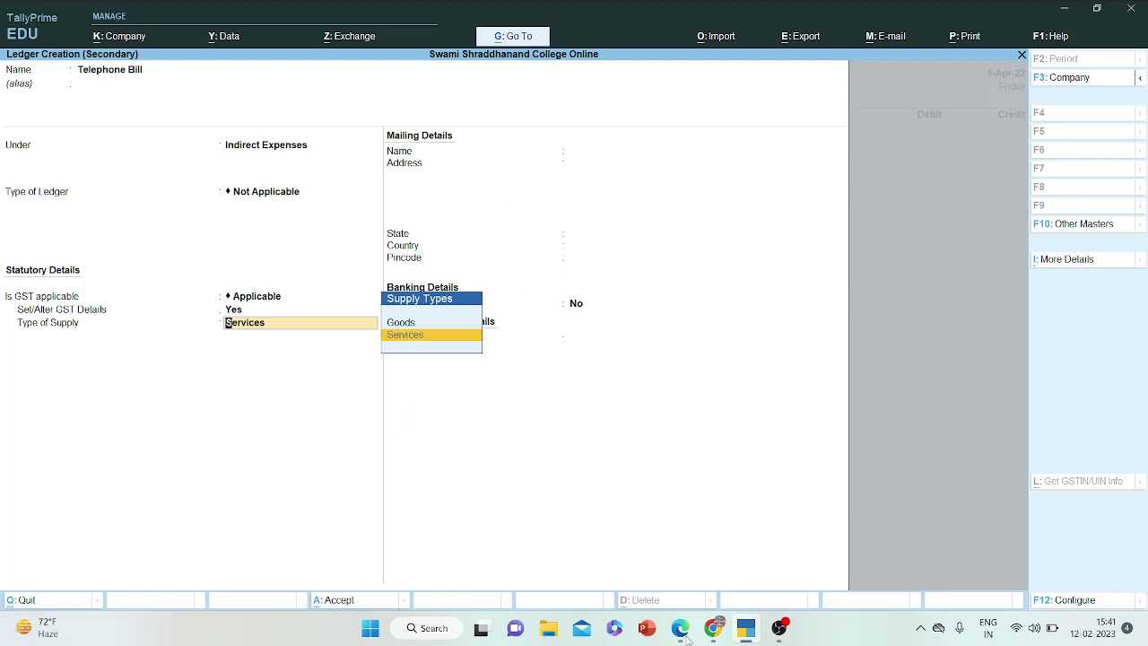
- Keep Services as the type of supply and save the Telephone Bill ledger
{"action": "key", "text": "Return"}
{"action": "key", "text": "Return"}
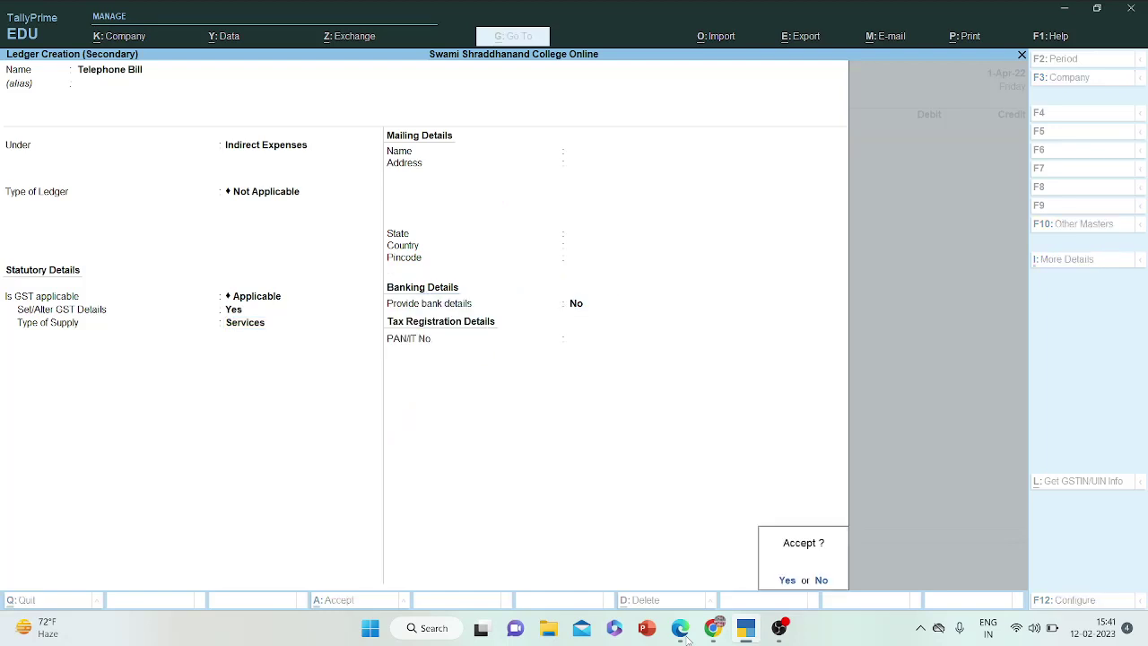
{"action": "key", "text": "Return"}
- Check the telephone bill amount in the exercise PDF and debit Telephone Bill with 5,000 in the payment voucher
{"action": "left_click", "coordinate": [685, 635]}
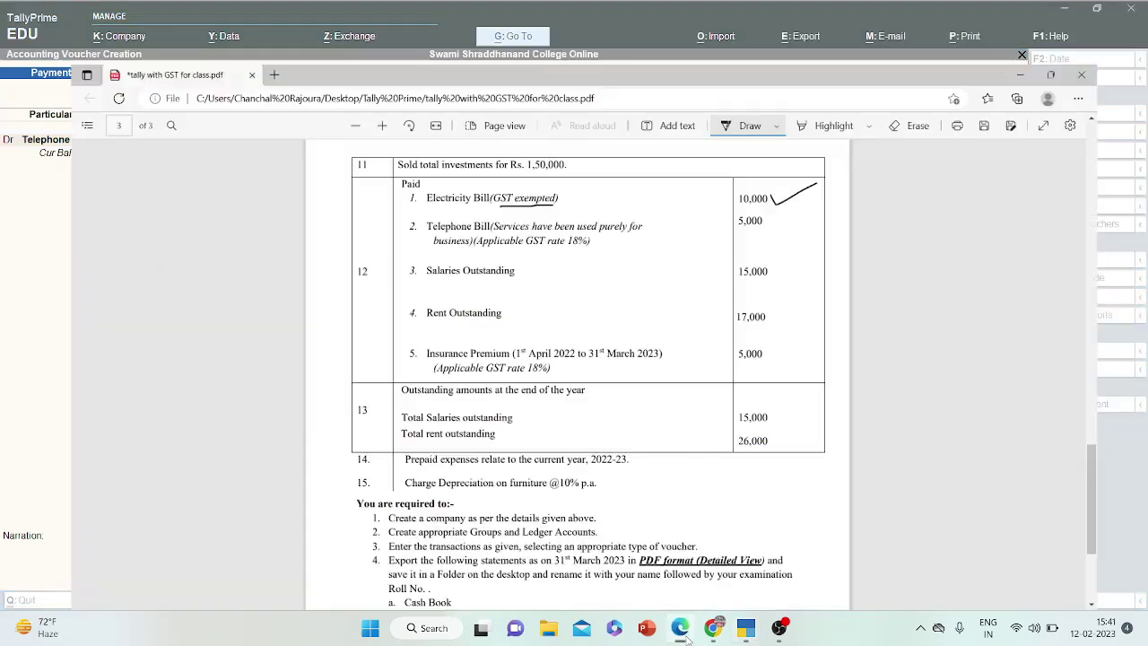
{"action": "left_click", "coordinate": [685, 636]}
{"action": "type", "text": "5000"}
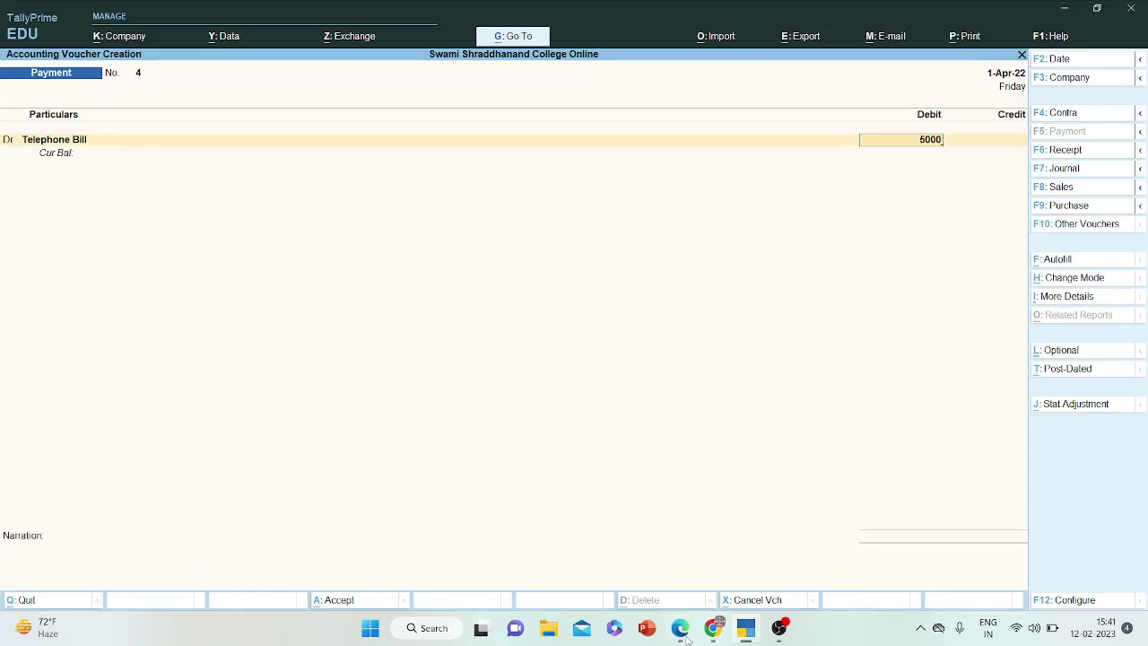
{"action": "key", "text": "Return"}
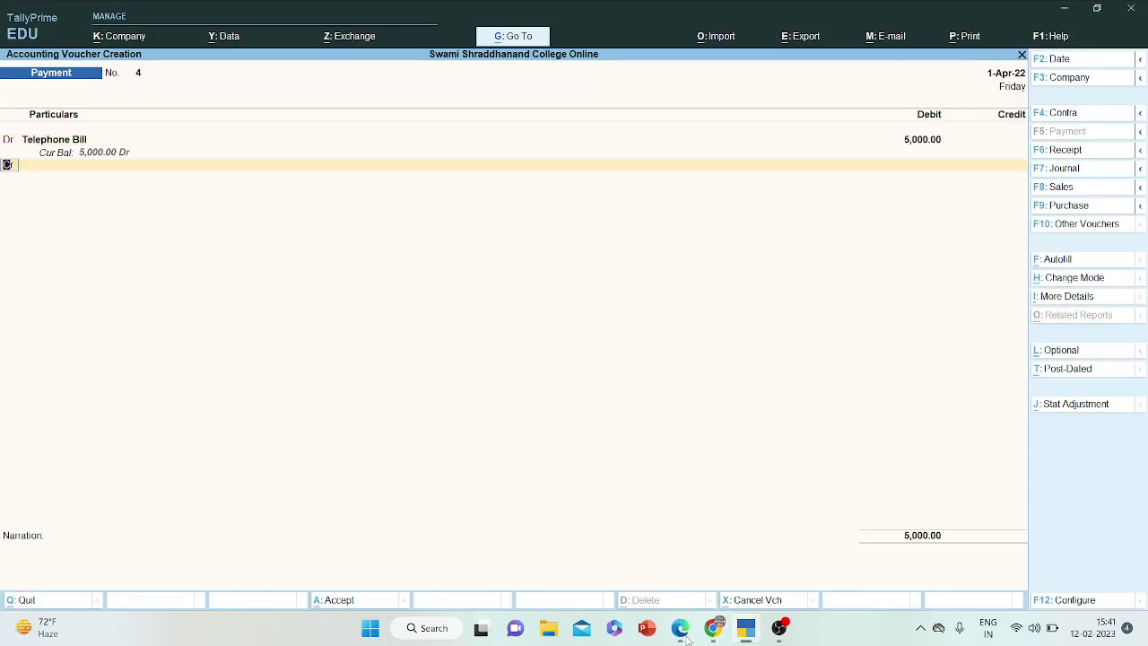
- Start another debit line and compute the 9% tax share of 5000 with the built-in calculator
{"action": "type", "text": "d"}
{"action": "key", "text": "ctrl+n"}
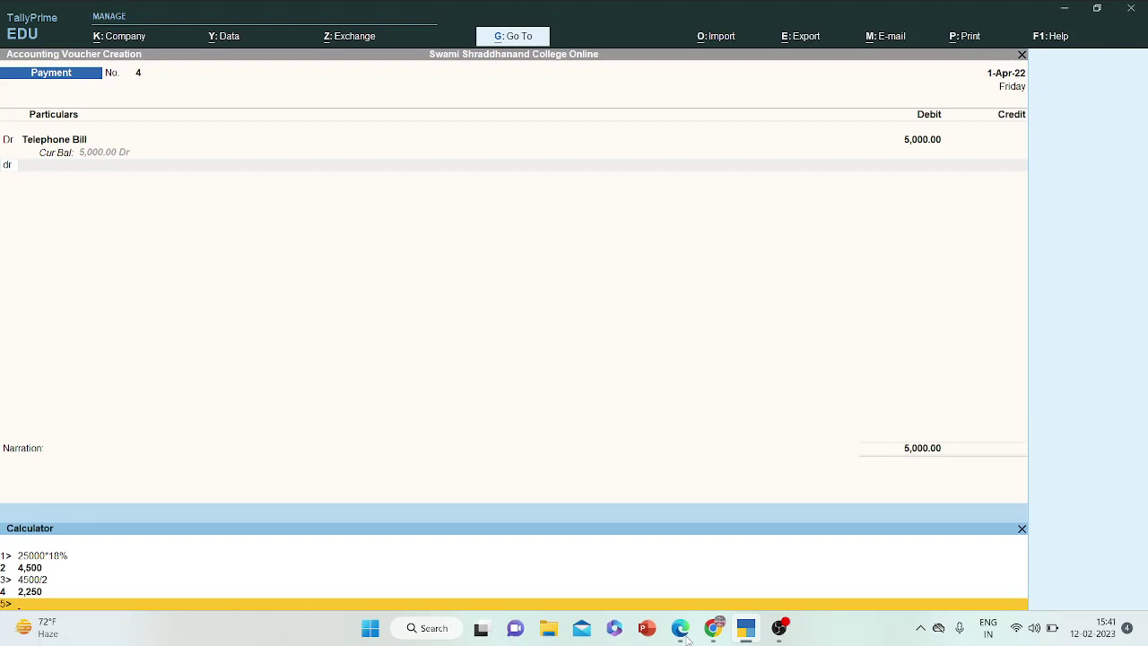
{"action": "type", "text": "5000"}
{"action": "type", "text": "*9%"}
{"action": "key", "text": "Return"}
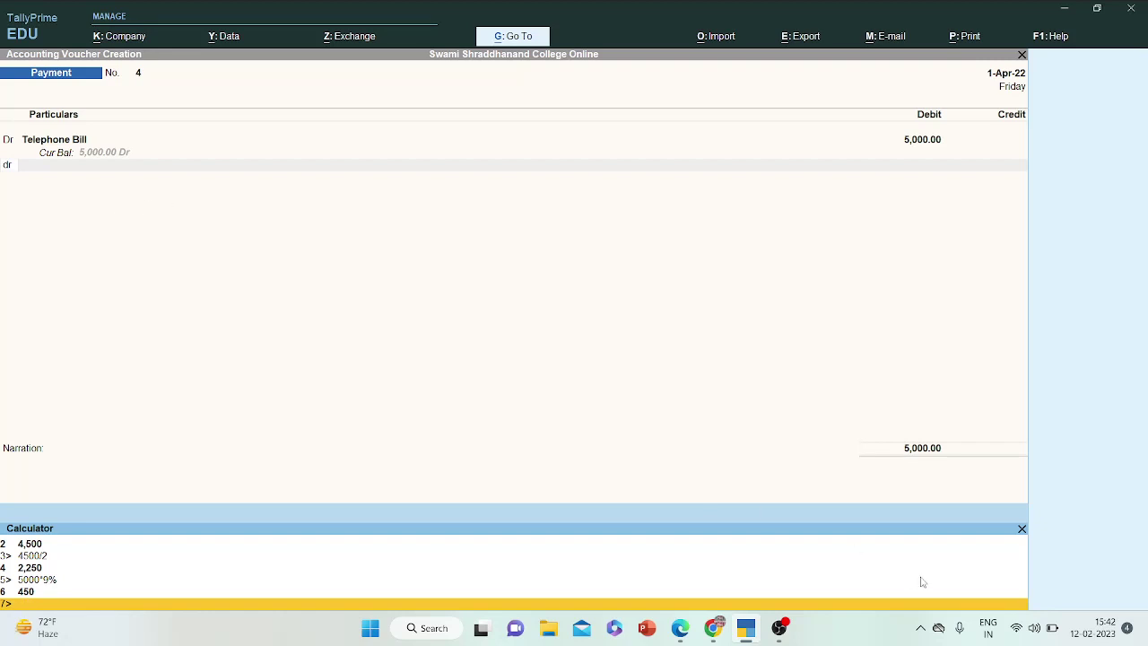
{"action": "left_click", "coordinate": [1022, 529]}
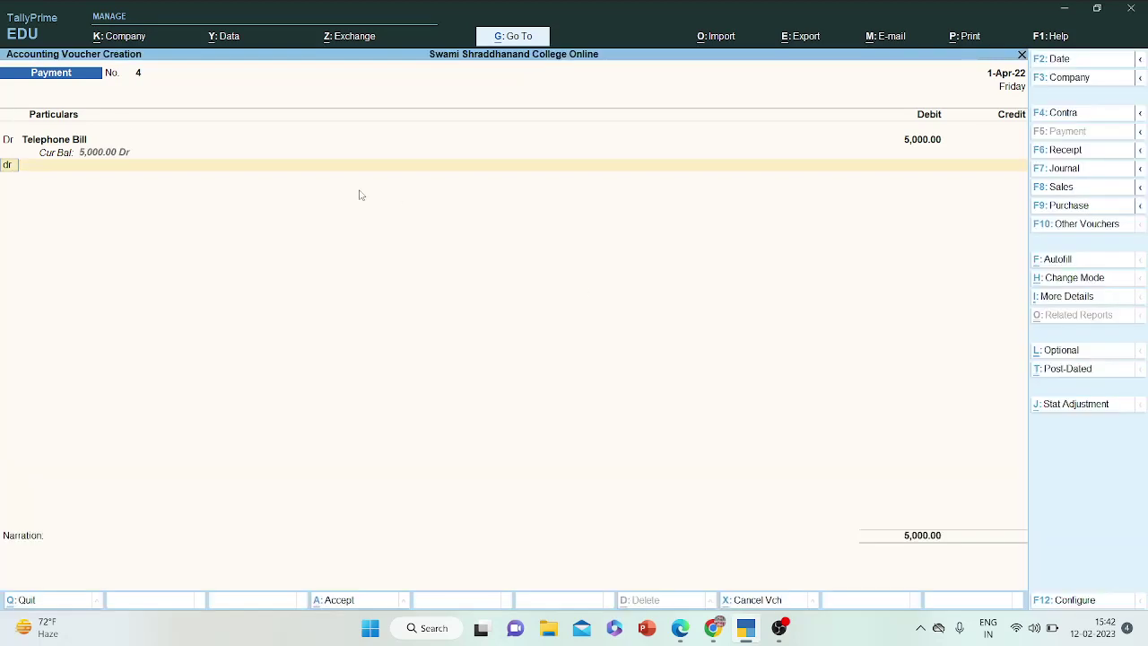
- Debit the SGST ledger with 450 in the telephone bill payment voucher
{"action": "left_click", "coordinate": [25, 166]}
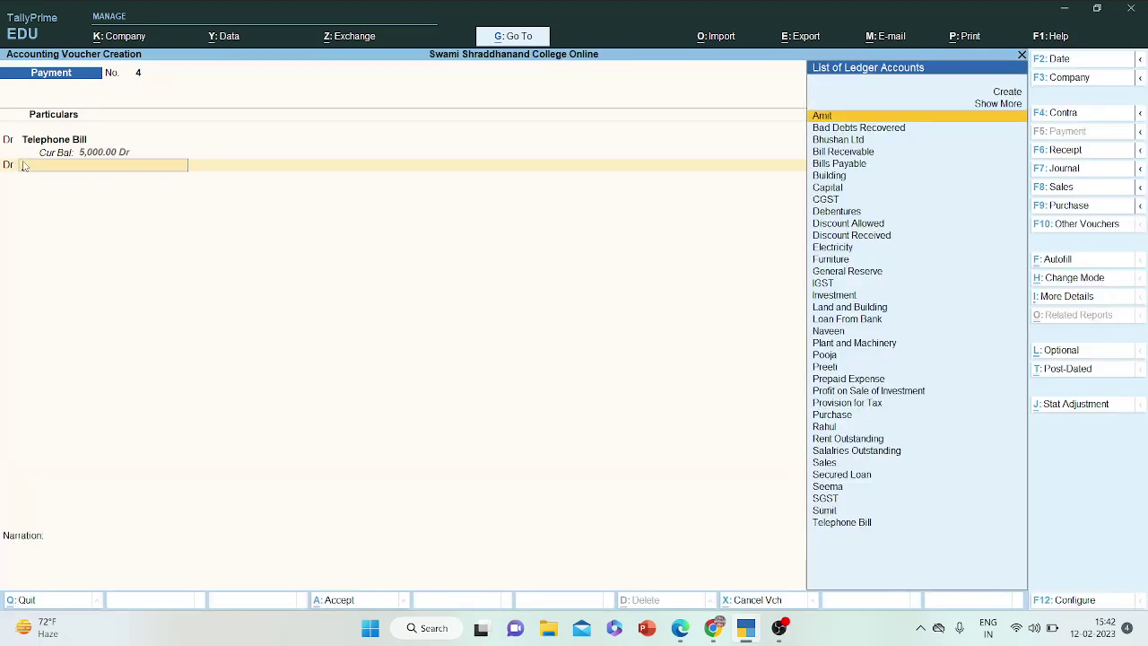
{"action": "type", "text": "sgst"}
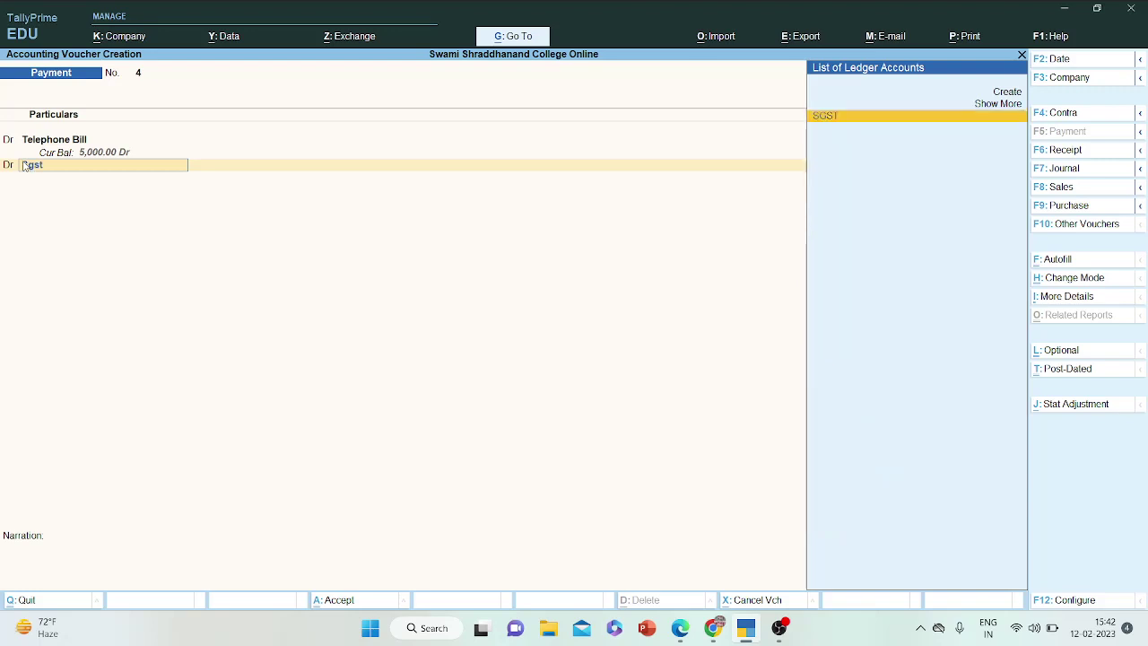
{"action": "key", "text": "Return"}
{"action": "type", "text": "450"}
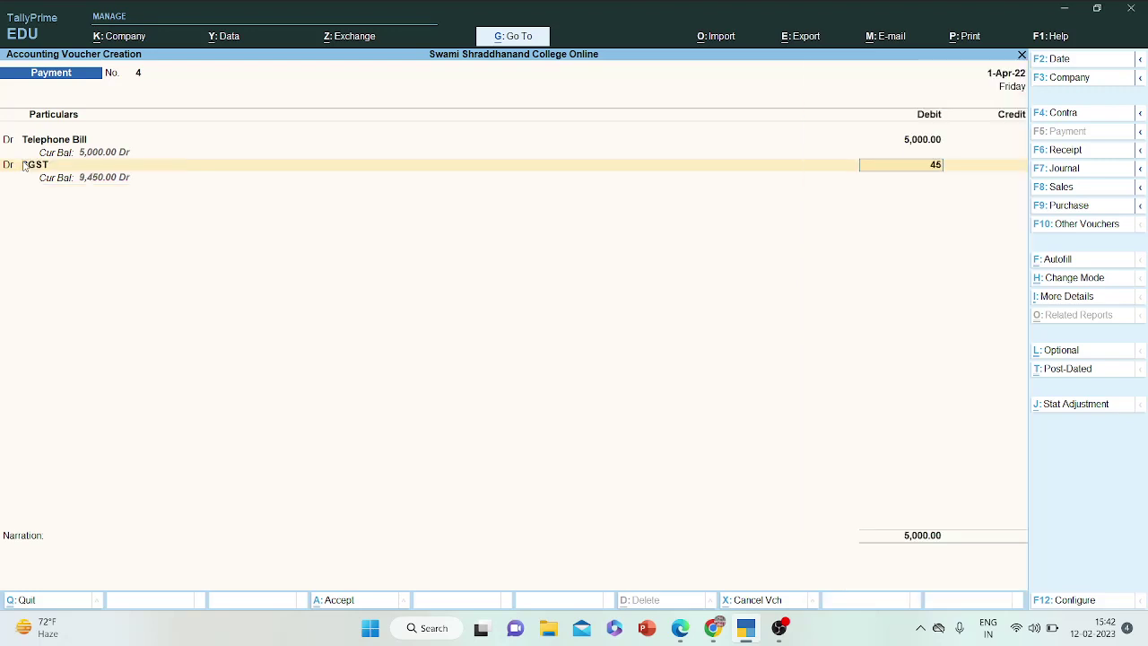
{"action": "key", "text": "Return"}
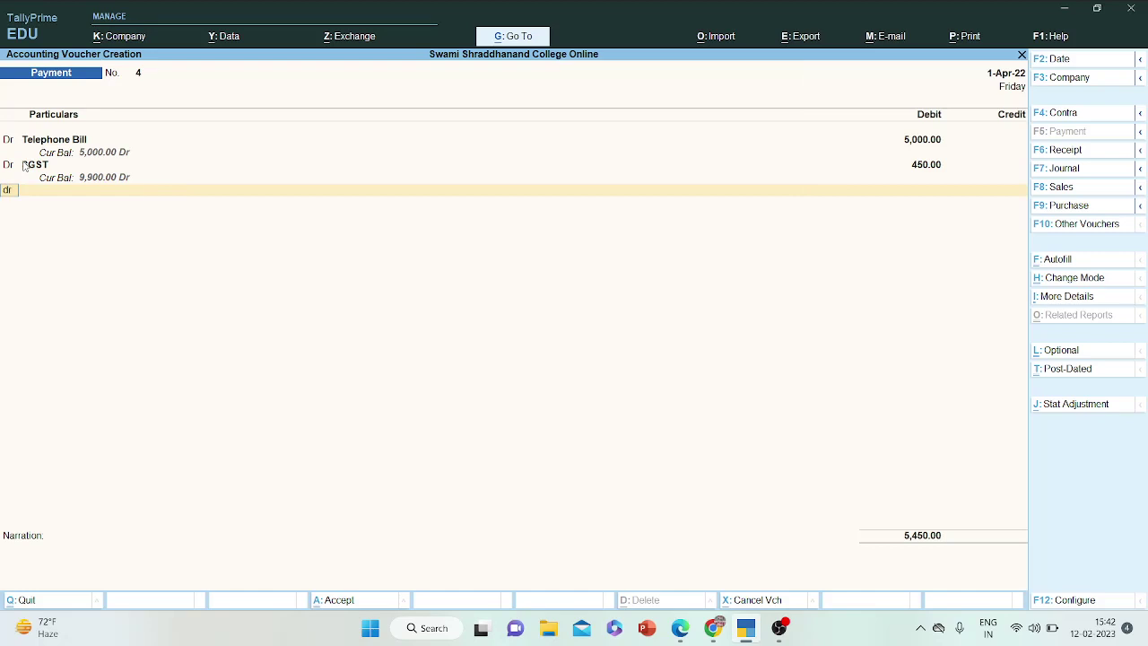
- Debit the CGST ledger with 450 on the next line of the voucher
{"action": "key", "text": "d"}
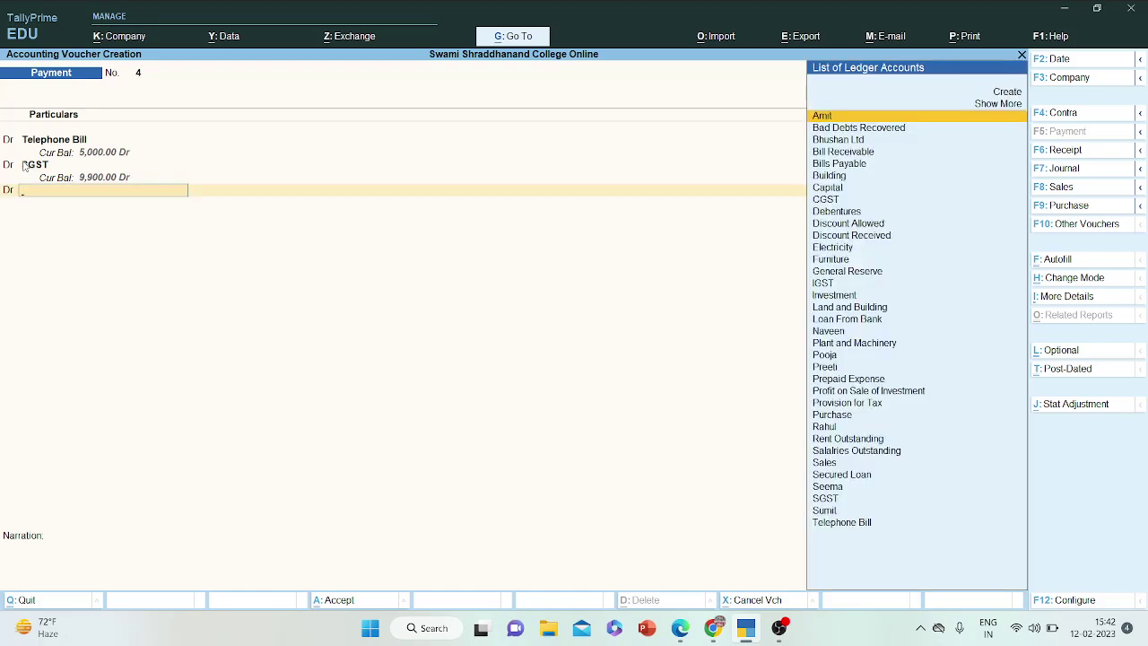
{"action": "type", "text": "cgst"}
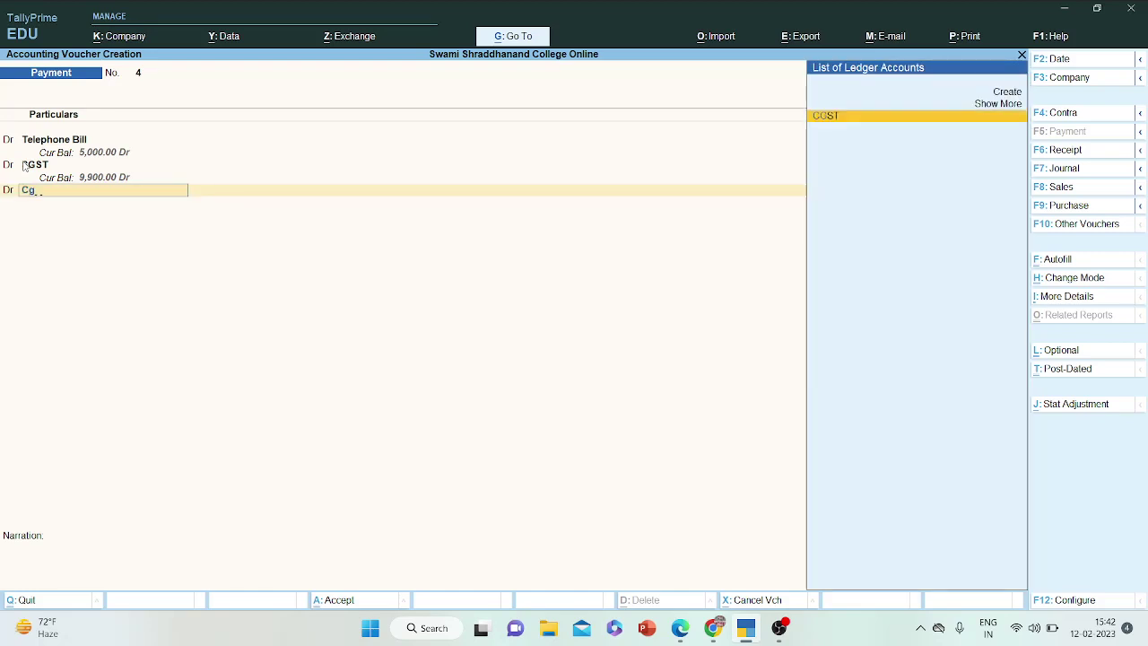
{"action": "key", "text": "Return"}
{"action": "type", "text": "450"}
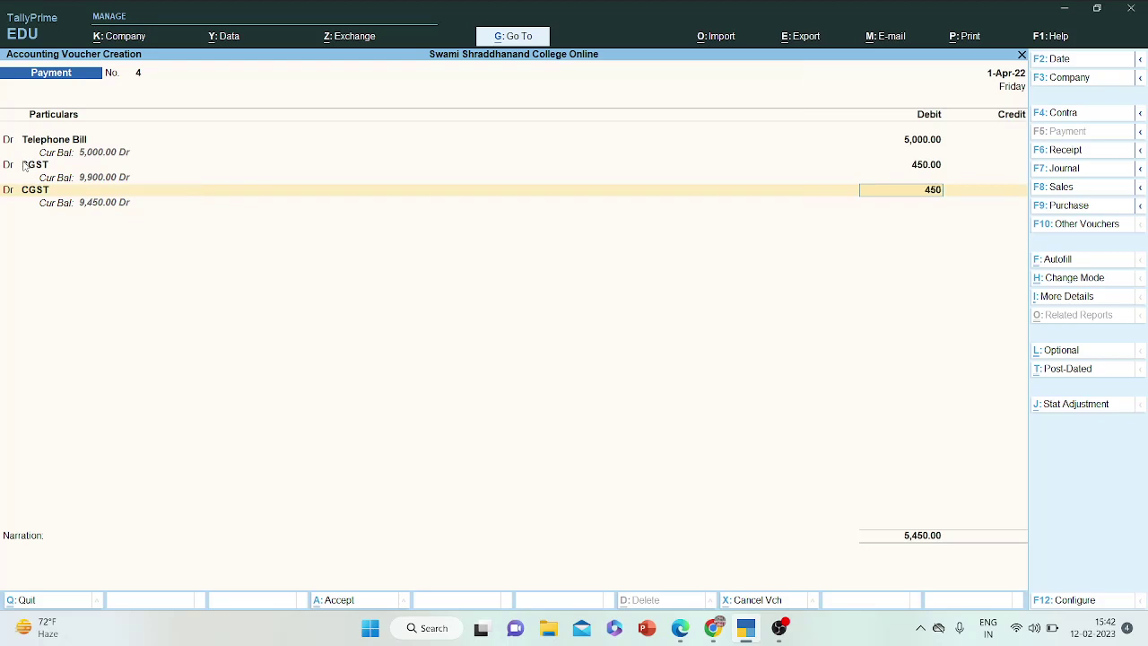
{"action": "key", "text": "Return"}
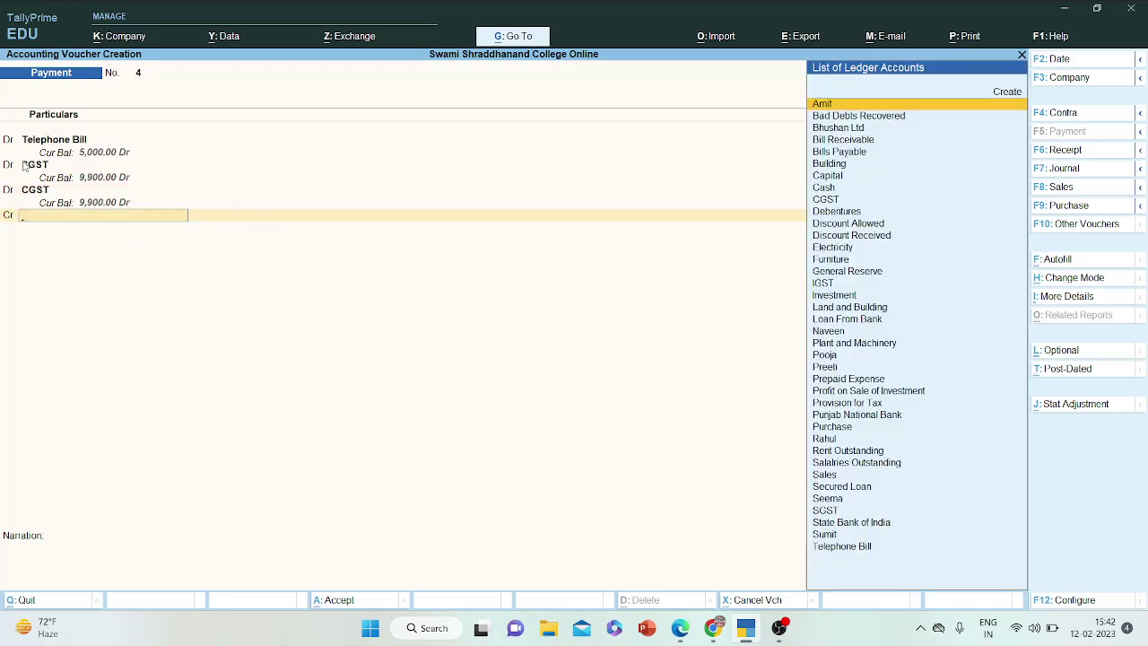
- Credit Punjab National Bank with 5,900 and save the telephone bill payment voucher
{"action": "type", "text": "punj"}
{"action": "key", "text": "Return"}
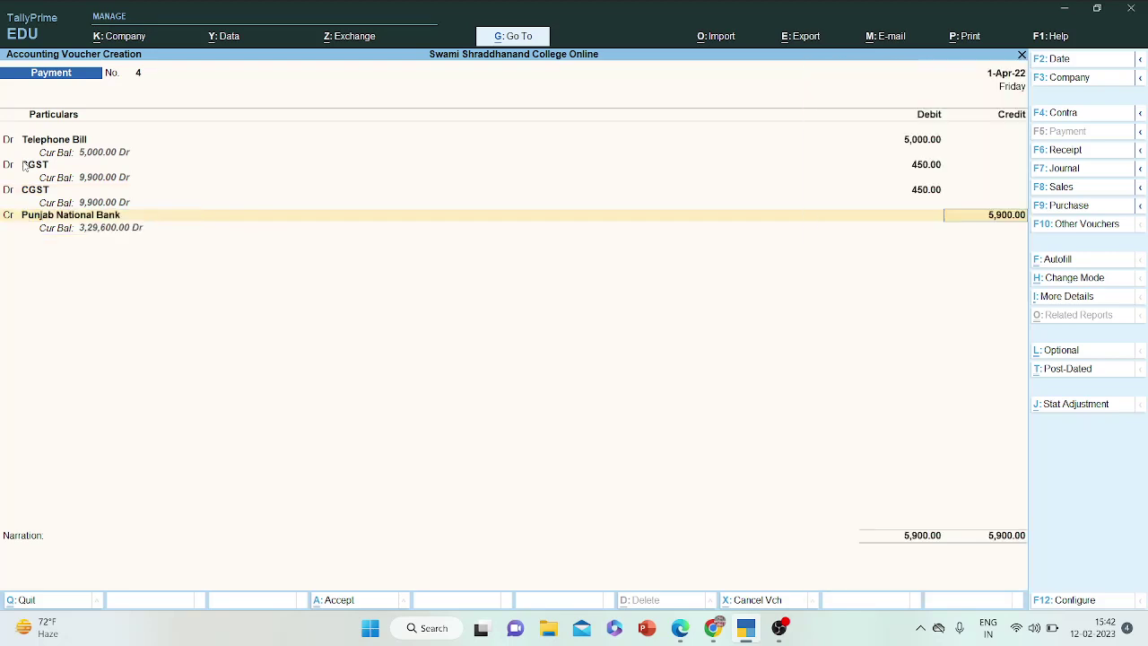
{"action": "key", "text": "ctrl+a"}
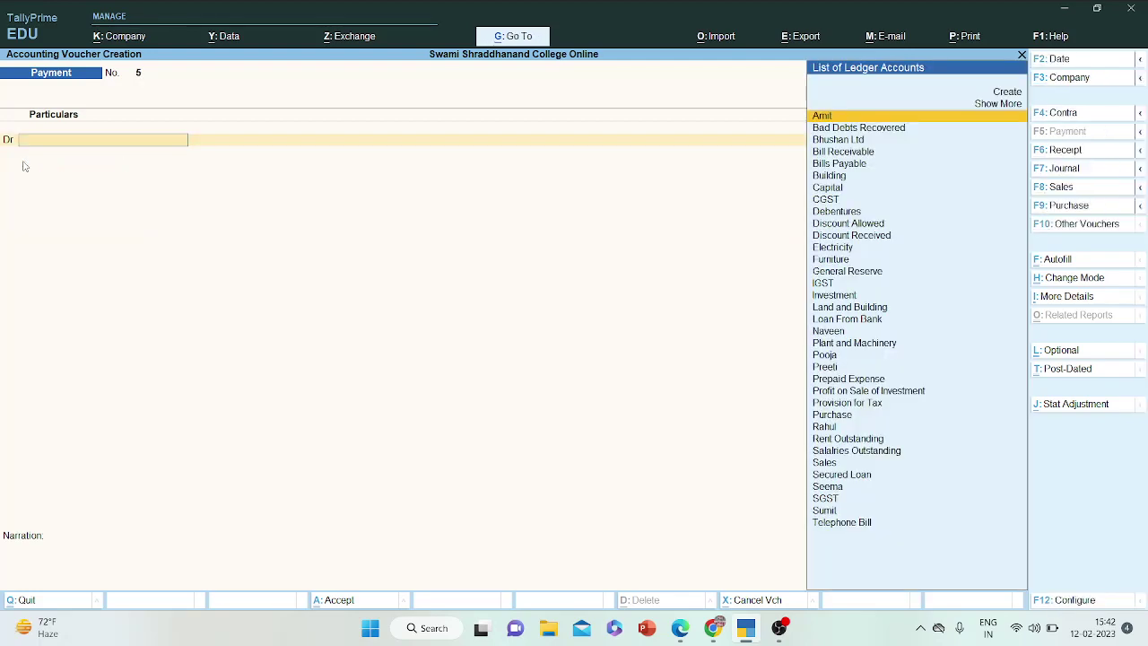
- Draw a tick beside the Salaries Outstanding amount in the exercise PDF and return to TallyPrime
{"action": "left_click", "coordinate": [682, 634]}
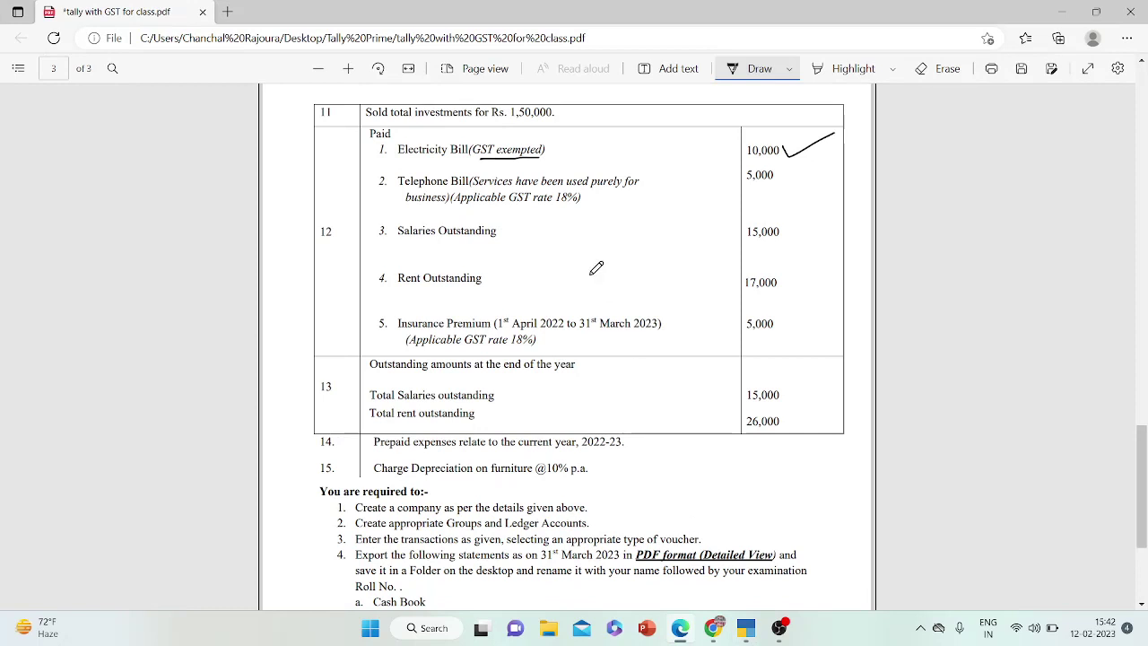
{"action": "left_click_drag", "start_coordinate": [786, 228], "coordinate": [842, 199]}
{"action": "left_click", "coordinate": [746, 630]}
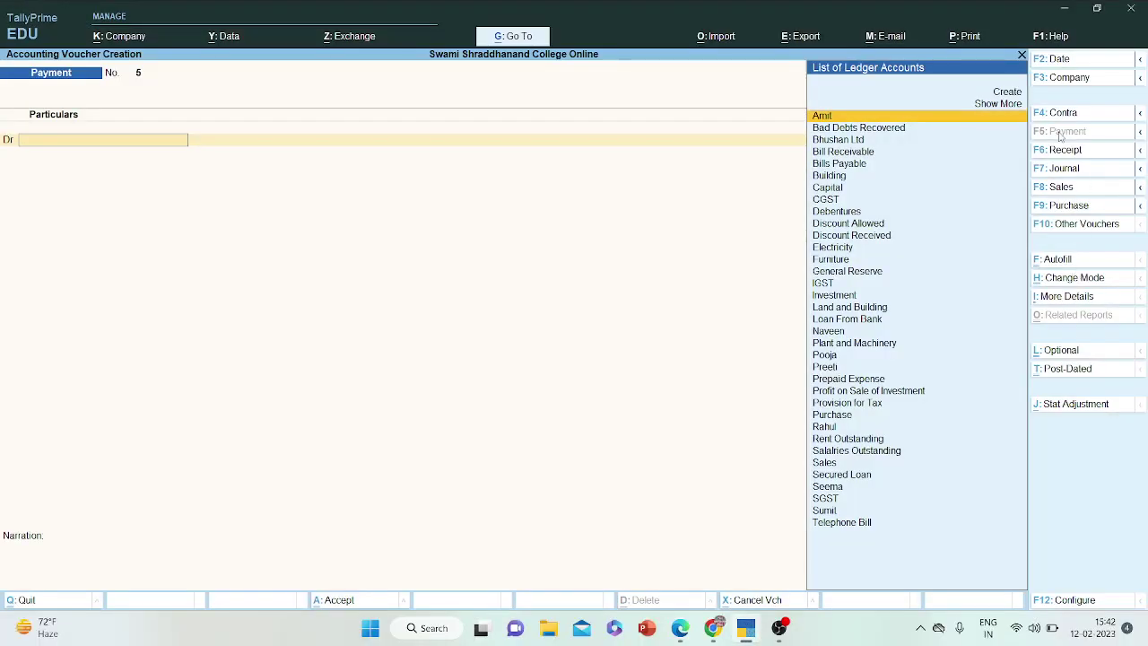
- Debit the Salalries Outstanding ledger with 15,000 in the new payment voucher
{"action": "type", "text": "Sala"}
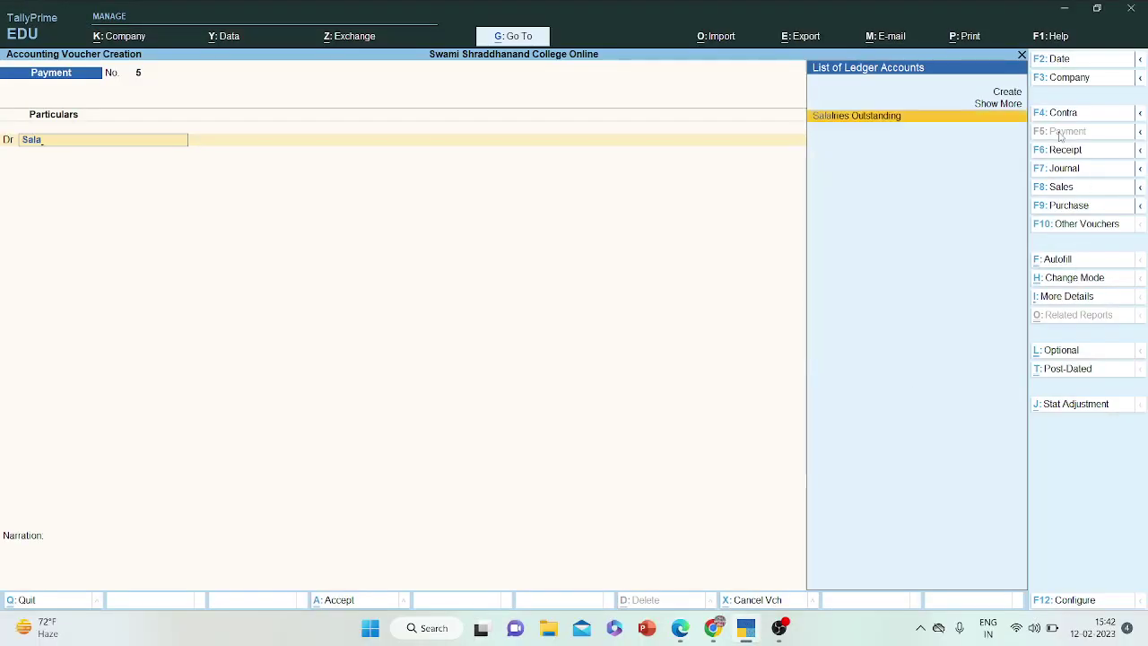
{"action": "key", "text": "Return"}
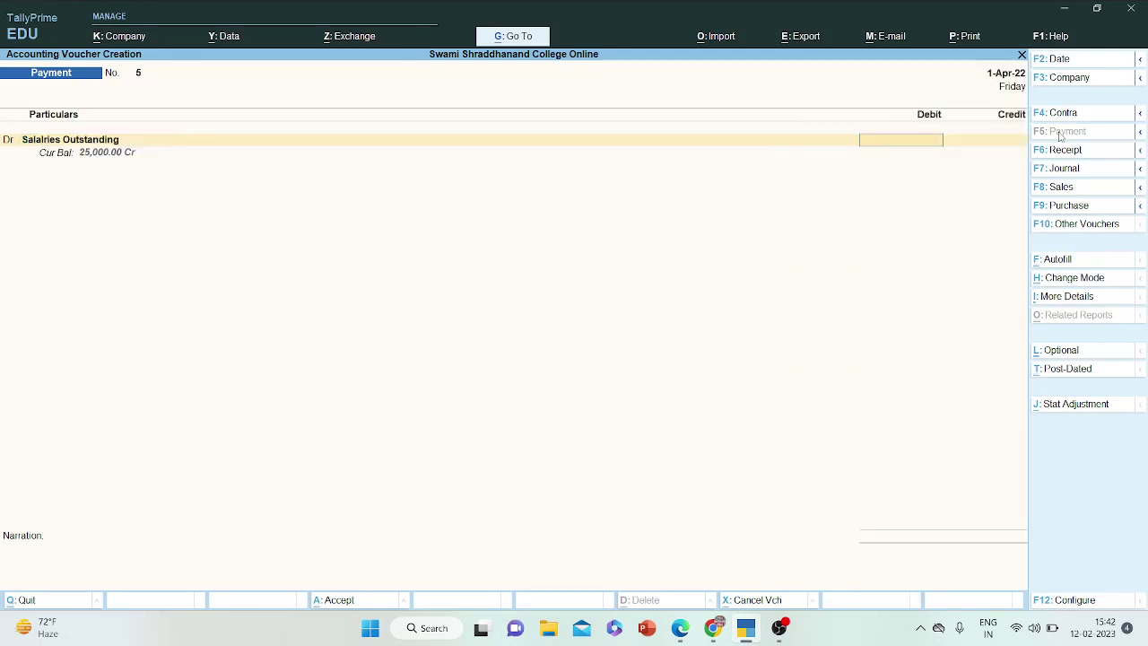
{"action": "left_click", "coordinate": [679, 630]}
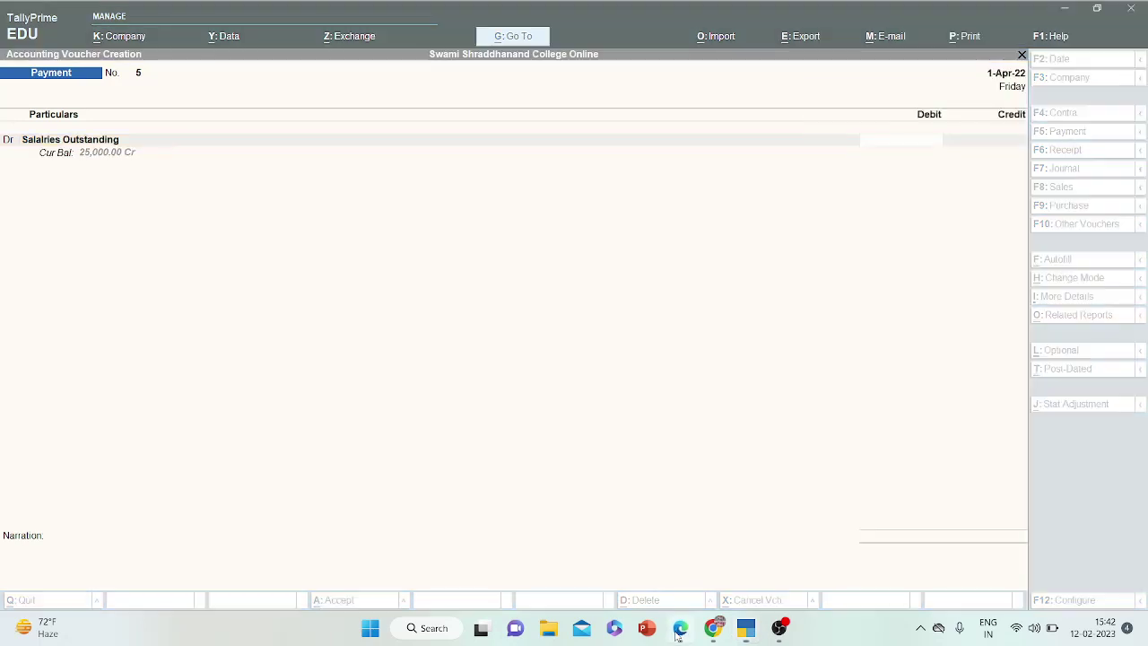
{"action": "left_click", "coordinate": [679, 630]}
{"action": "type", "text": "15000"}
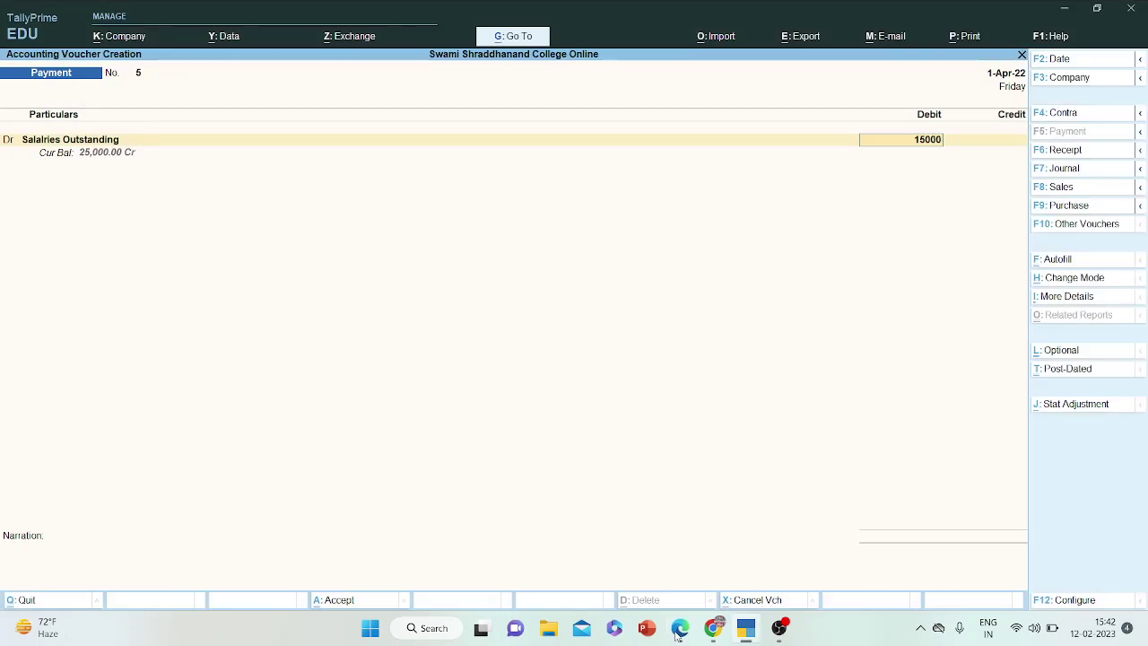
{"action": "key", "text": "Return"}
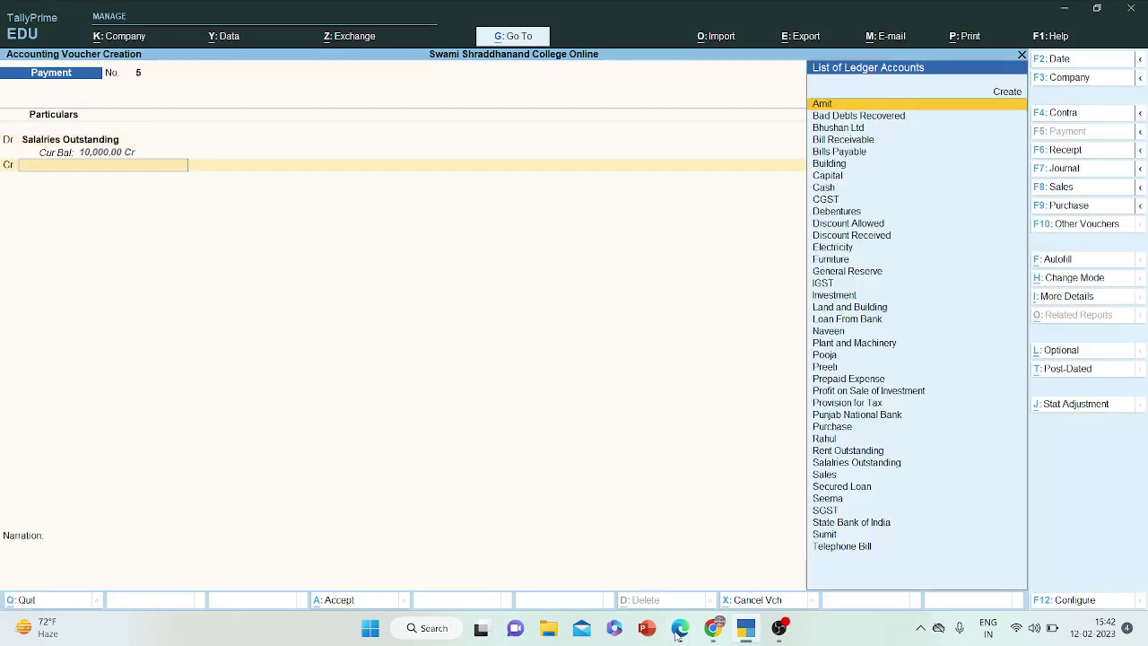
- Credit Punjab National Bank with 15,000 and save the outstanding salaries payment voucher
{"action": "type", "text": "Punj"}
{"action": "key", "text": "Return"}
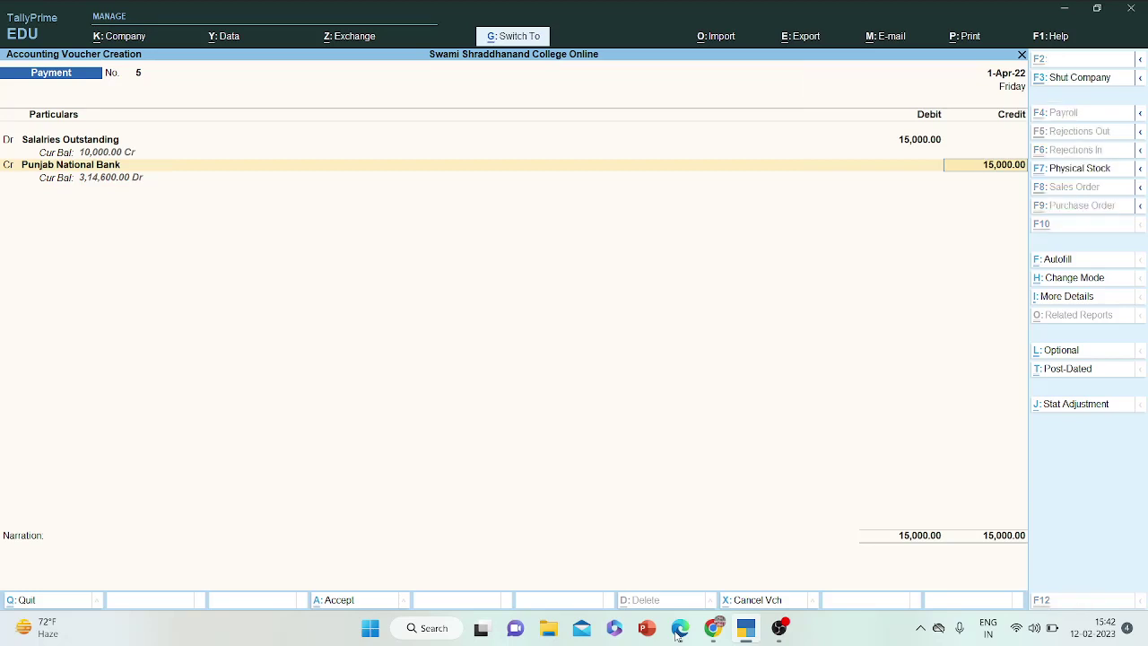
{"action": "key", "text": "ctrl+a"}
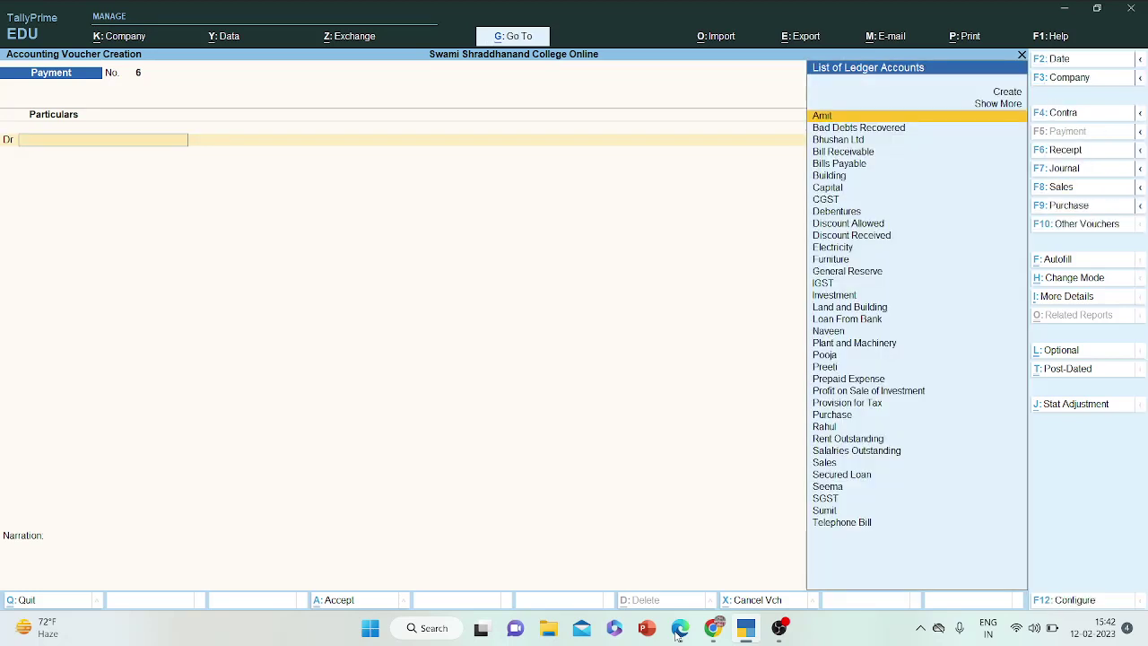
- Draw a tick beside the Rent Outstanding amount in the exercise PDF and switch back to TallyPrime
{"action": "mouse_move", "coordinate": [718, 637]}
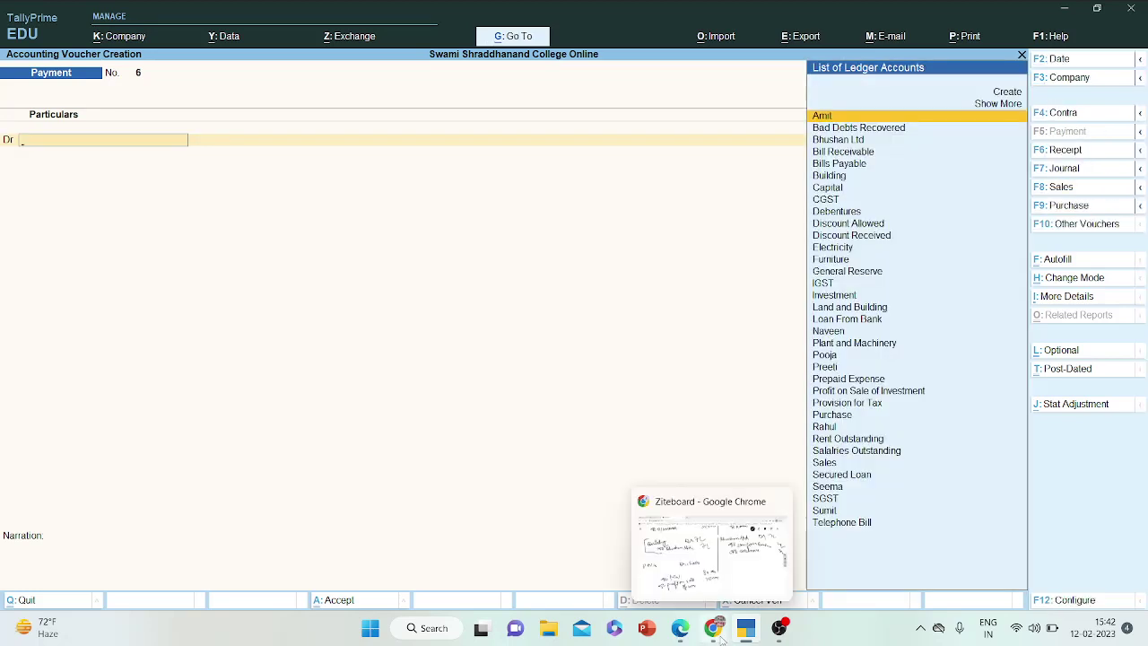
{"action": "left_click", "coordinate": [720, 637]}
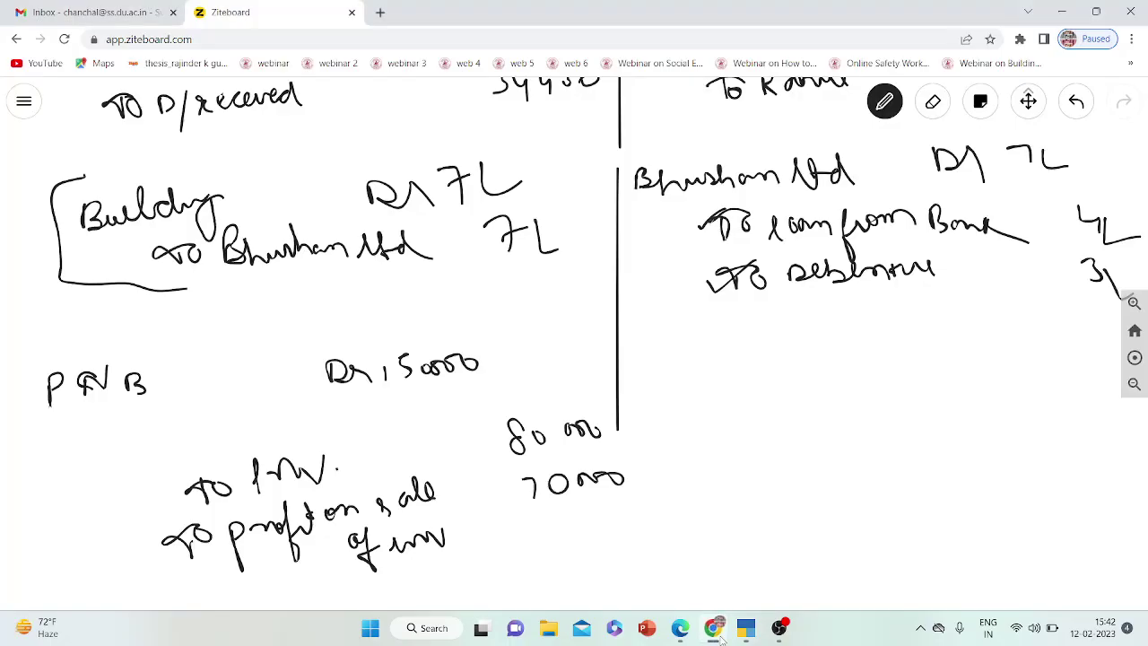
{"action": "left_click", "coordinate": [717, 632]}
{"action": "left_click", "coordinate": [680, 628]}
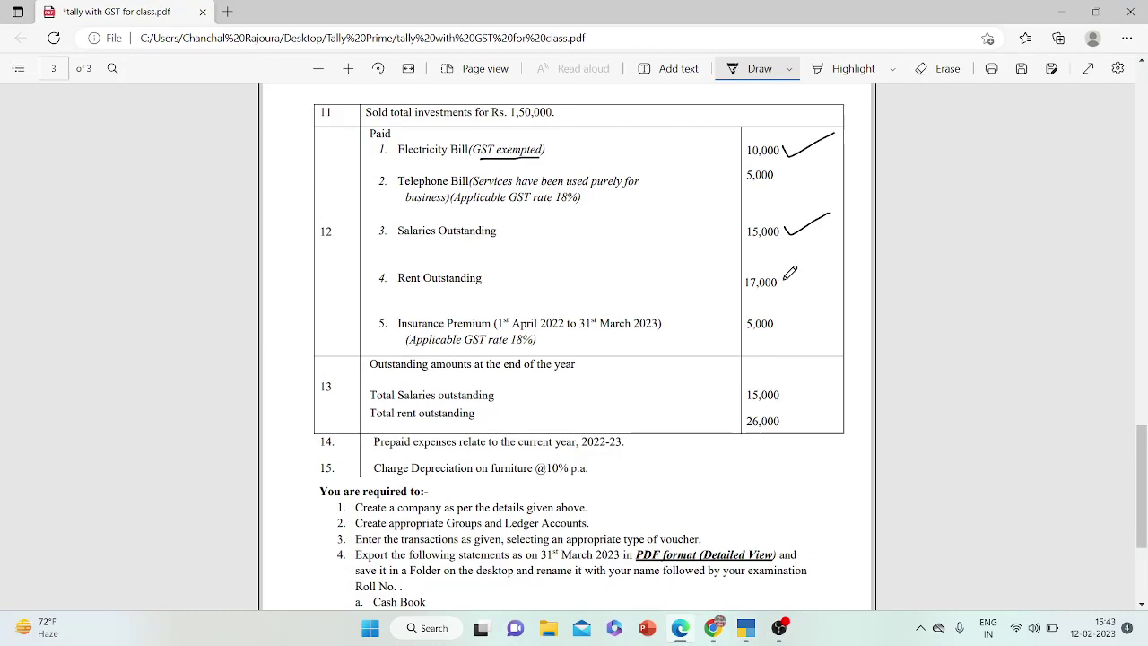
{"action": "left_click_drag", "start_coordinate": [784, 279], "coordinate": [843, 250]}
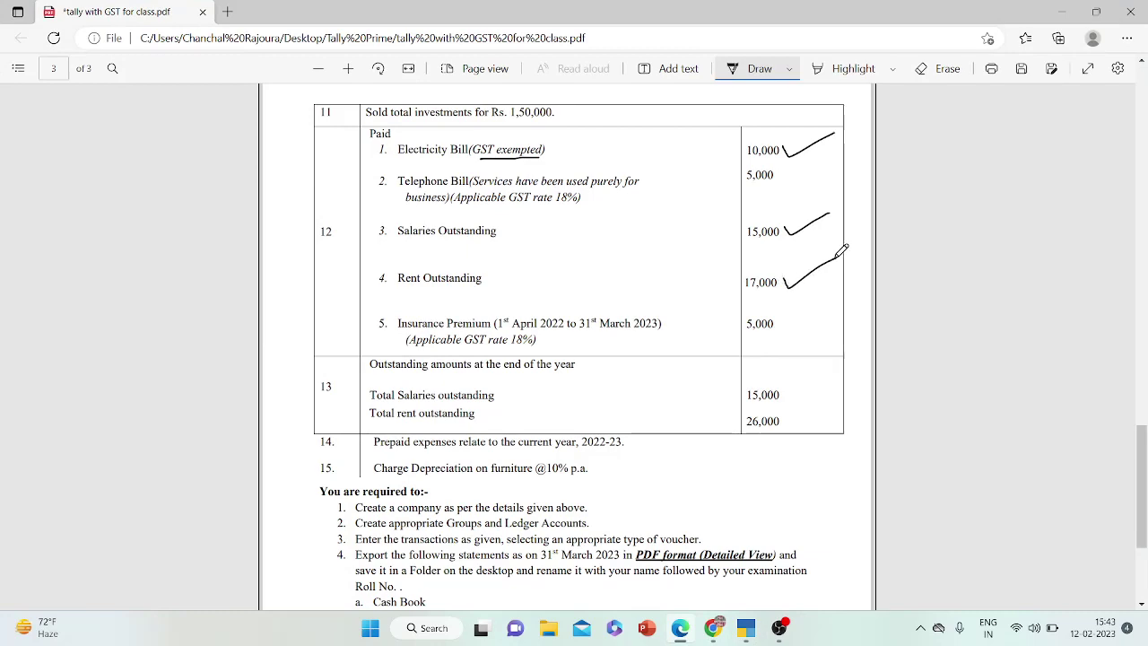
{"action": "left_click", "coordinate": [745, 635]}
- Debit the Rent Outstanding ledger with 17,000 in the new payment voucher
{"action": "type", "text": "Rent"}
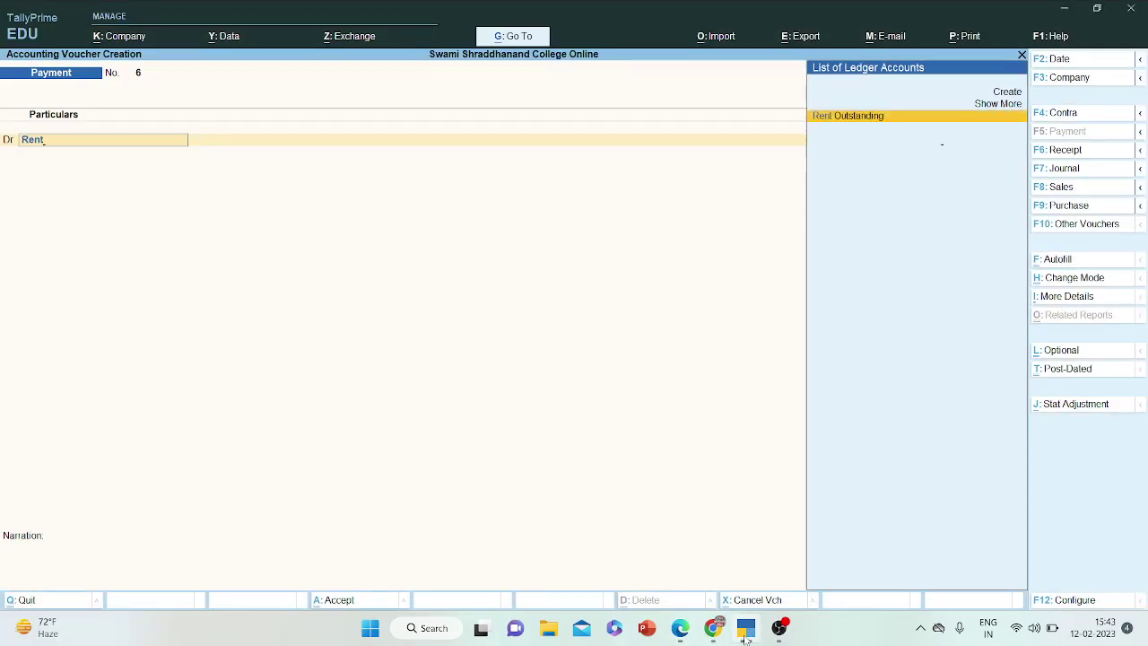
{"action": "key", "text": "Return"}
{"action": "type", "text": "17"}
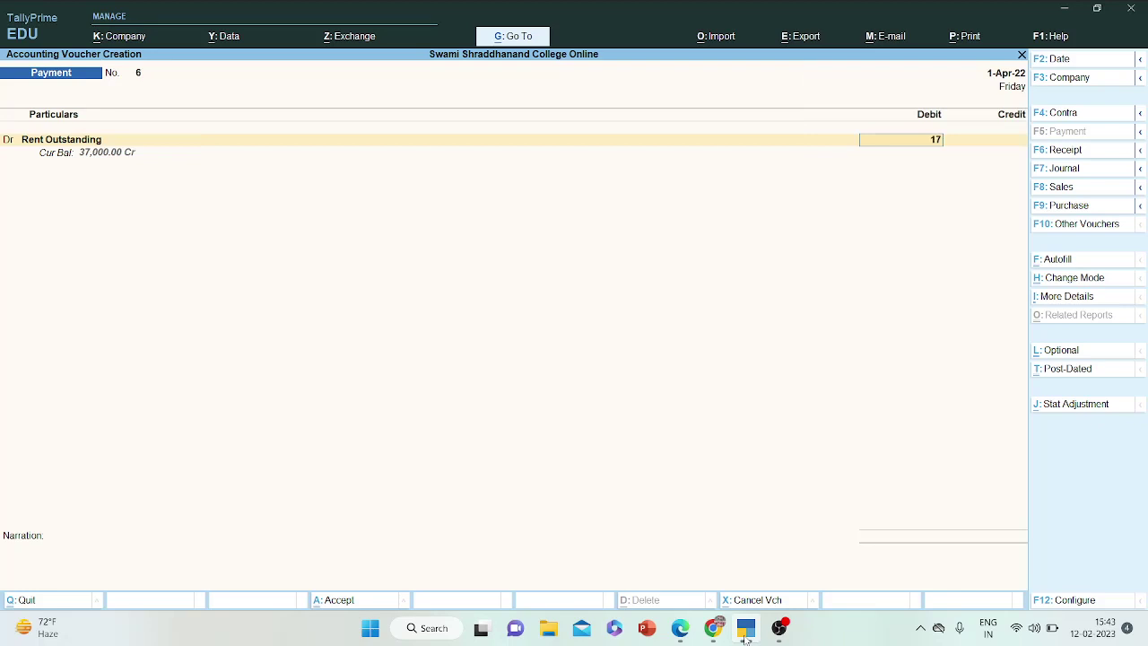
{"action": "type", "text": "000"}
{"action": "key", "text": "Return"}
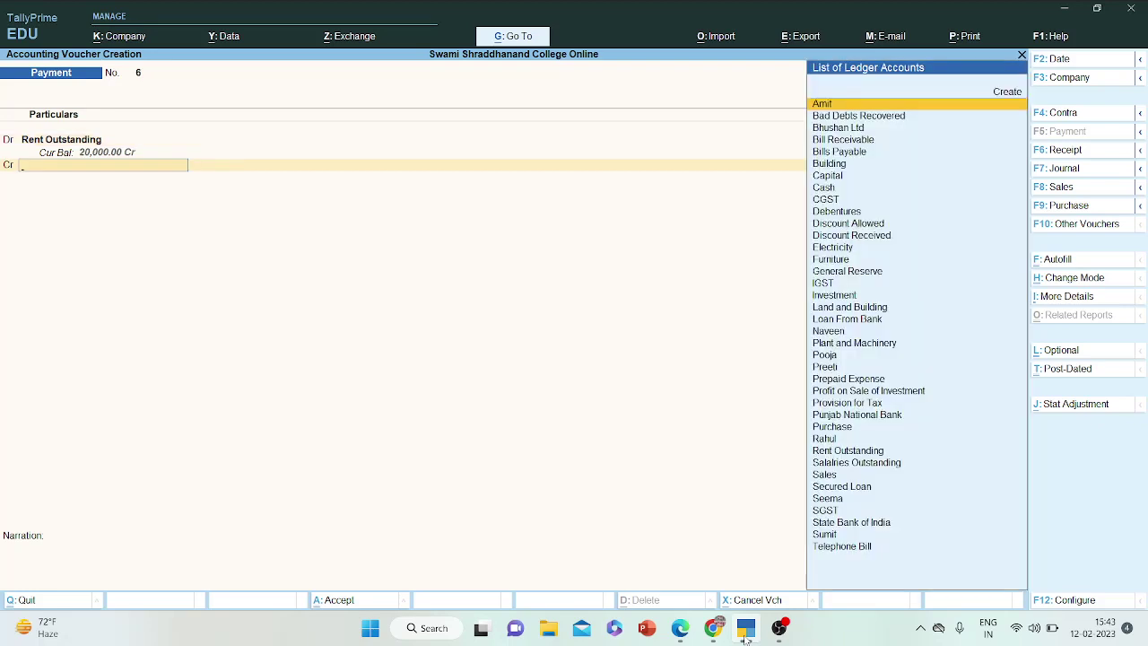
- Credit Punjab National Bank with 17,000 and save the outstanding rent payment voucher without a narration
{"action": "type", "text": "Punj"}
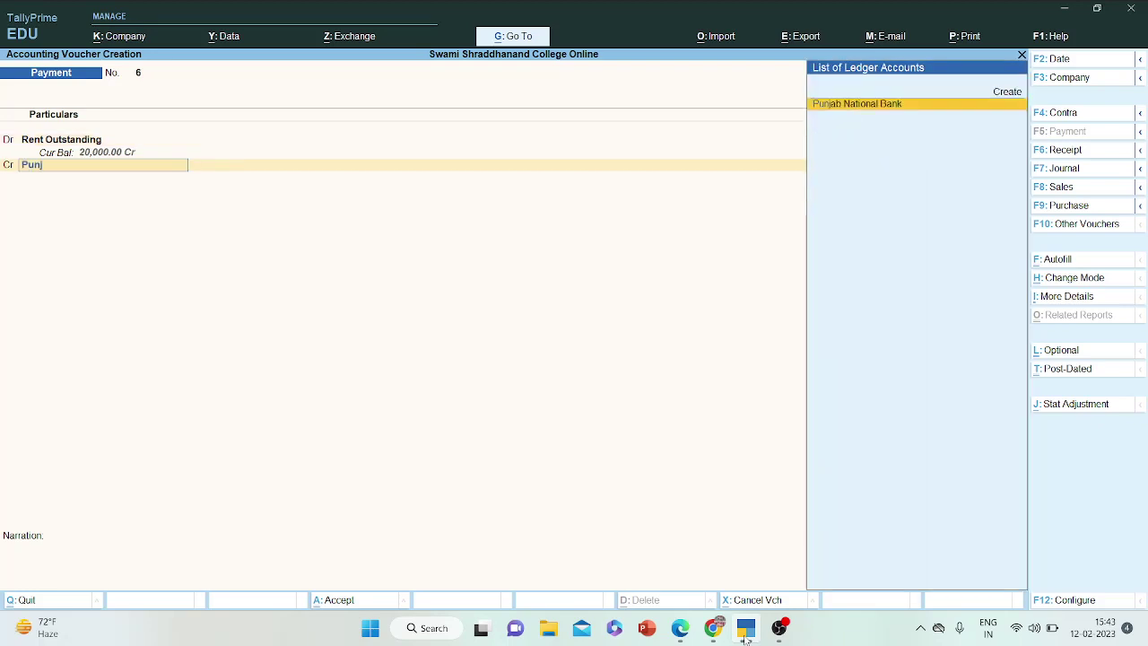
{"action": "key", "text": "Return"}
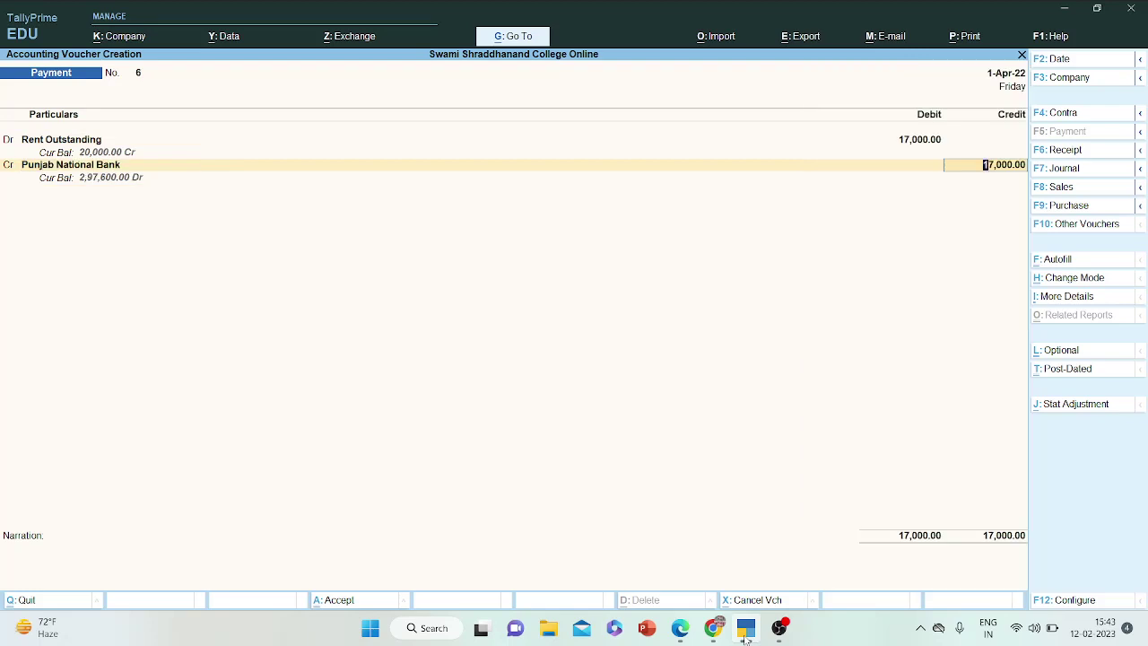
{"action": "key", "text": "Return"}
{"action": "key", "text": "Return"}
{"action": "key", "text": "Return"}
{"action": "key", "text": "Return"}
{"action": "key", "text": "Return"}
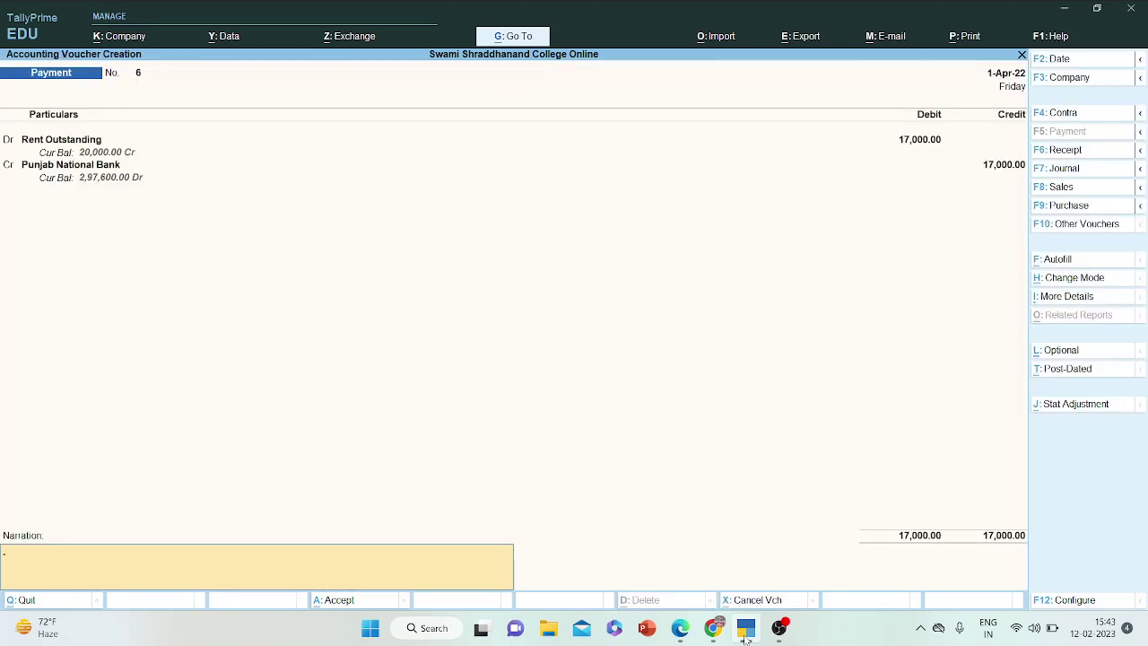
{"action": "key", "text": "Return"}
{"action": "key", "text": "Return"}
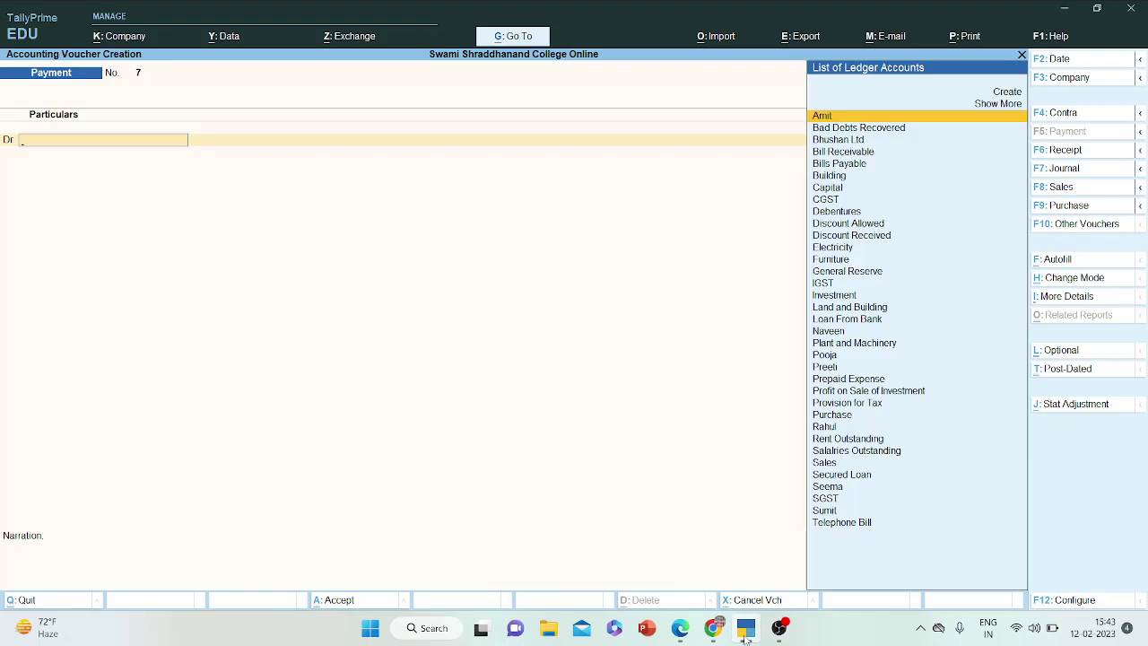
- Underline the 18% GST rate of the Insurance Premium item in the exercise PDF and switch back to TallyPrime
{"action": "left_click", "coordinate": [745, 637]}
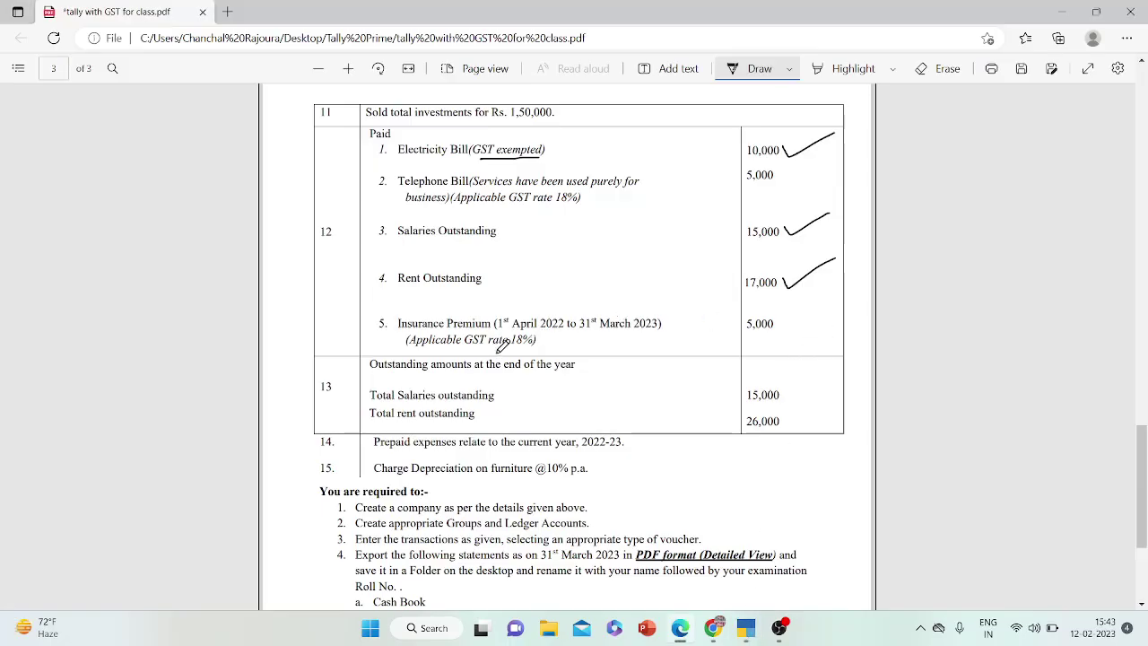
{"action": "mouse_move", "coordinate": [490, 349]}
{"action": "left_mouse_down"}
{"action": "mouse_move", "coordinate": [549, 349]}
{"action": "mouse_move", "coordinate": [504, 350]}
{"action": "left_mouse_up"}
{"action": "left_click", "coordinate": [746, 631]}
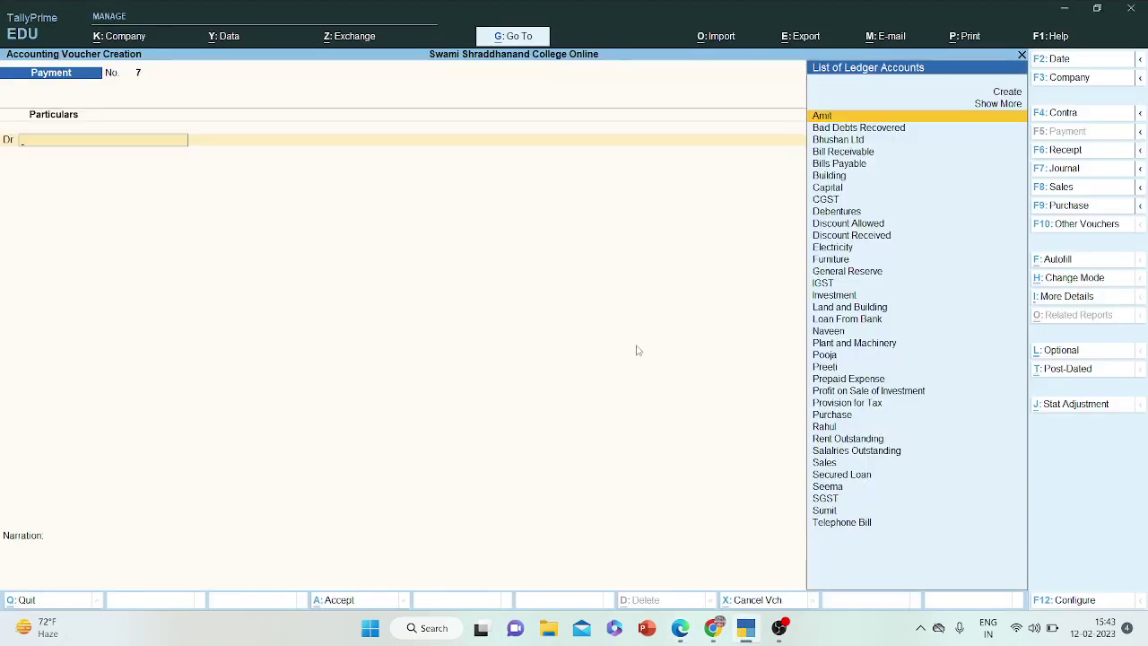
- Start a new ledger from the payment voucher's debit line, named Insurance Premium, under Indirect Expenses with ledger type Not Applicable
{"action": "type", "text": "in"}
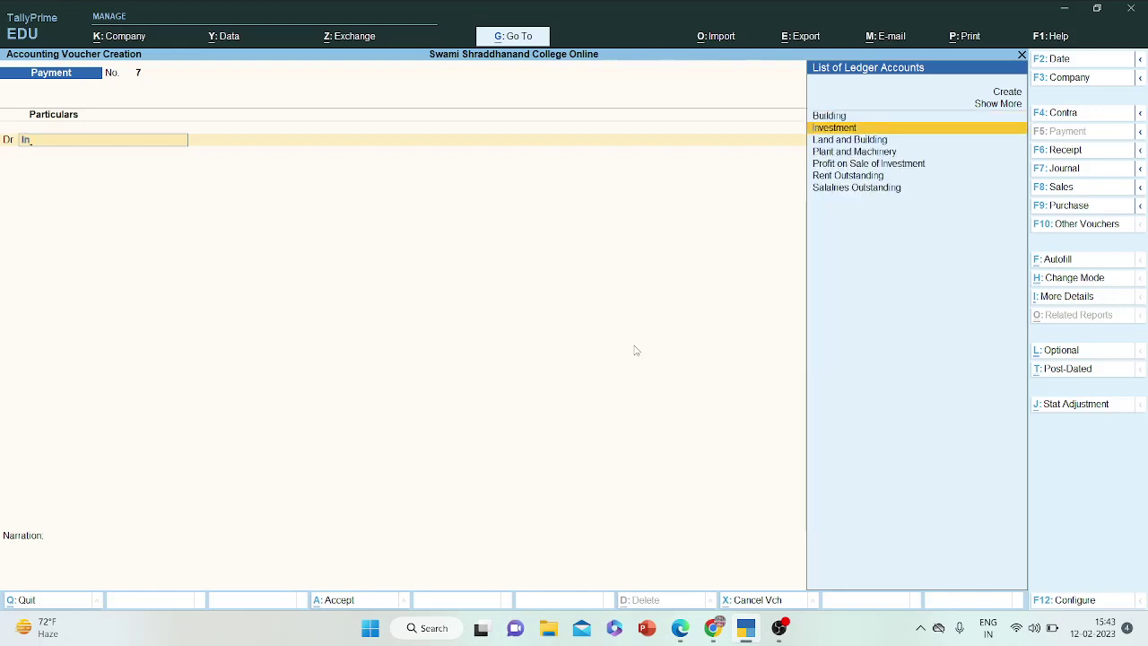
{"action": "key", "text": "Up"}
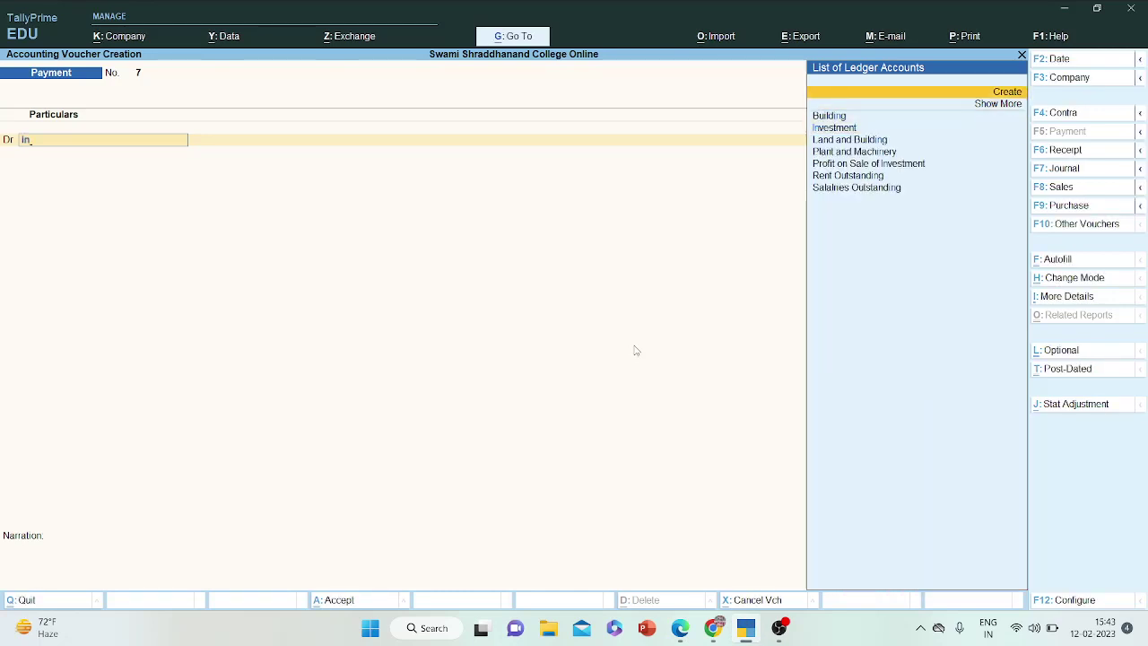
{"action": "key", "text": "Return"}
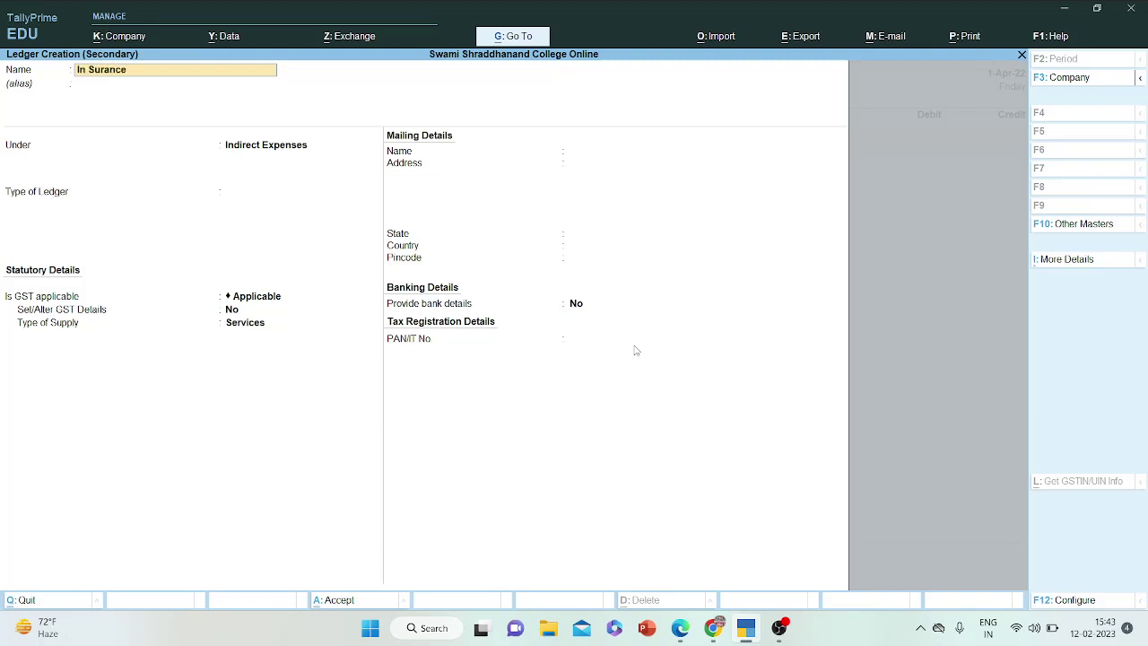
{"action": "key", "text": "BackSpace"}
{"action": "key", "text": "BackSpace"}
{"action": "key", "text": "BackSpace"}
{"action": "key", "text": "BackSpace"}
{"action": "key", "text": "BackSpace"}
{"action": "key", "text": "BackSpace"}
{"action": "key", "text": "BackSpace"}
{"action": "key", "text": "BackSpace"}
{"action": "key", "text": "BackSpace"}
{"action": "key", "text": "BackSpace"}
{"action": "key", "text": "BackSpace"}
{"action": "key", "text": "BackSpace"}
{"action": "key", "text": "BackSpace"}
{"action": "key", "text": "BackSpace"}
{"action": "key", "text": "BackSpace"}
{"action": "key", "text": "BackSpace"}
{"action": "key", "text": "BackSpace"}
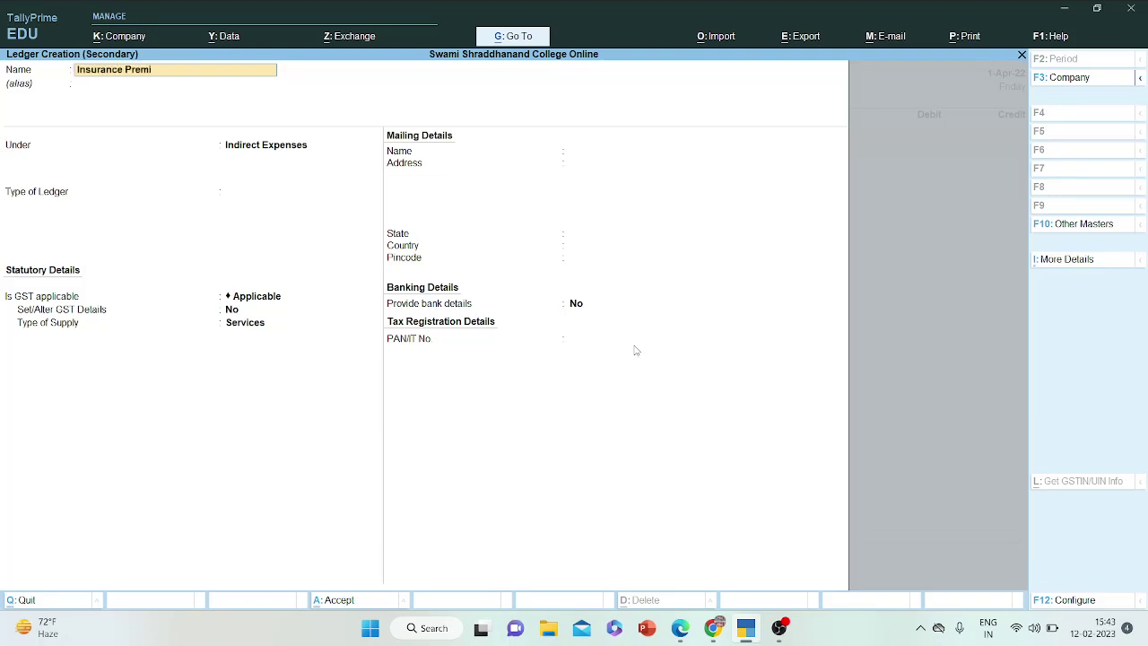
{"action": "key", "text": "Return"}
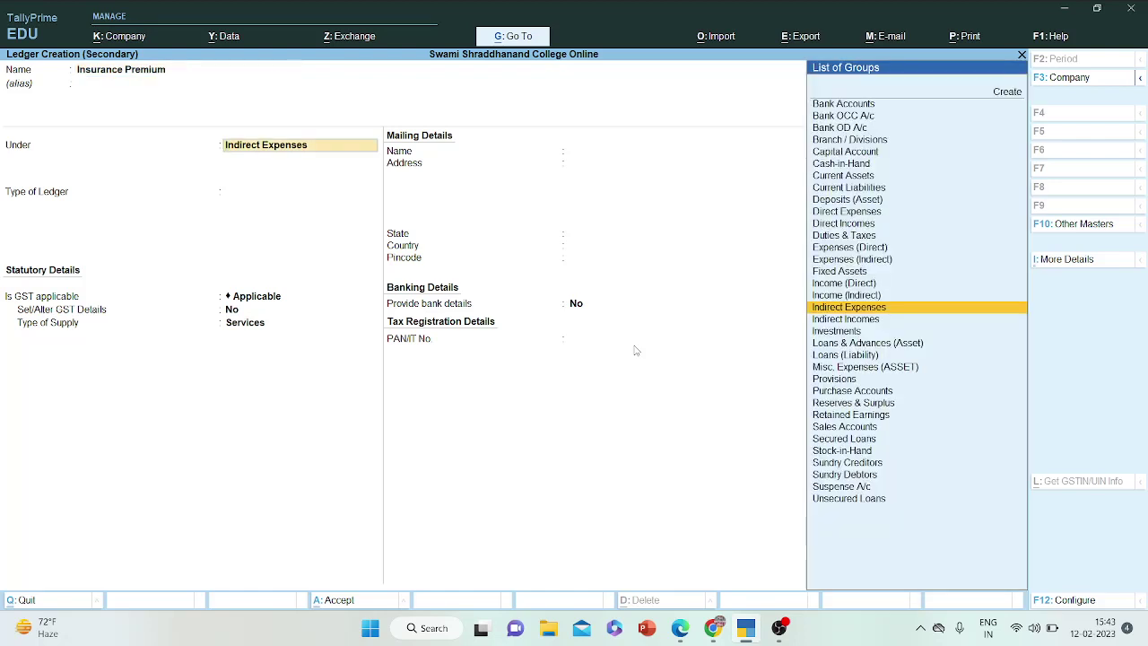
{"action": "key", "text": "Return"}
{"action": "key", "text": "Return"}
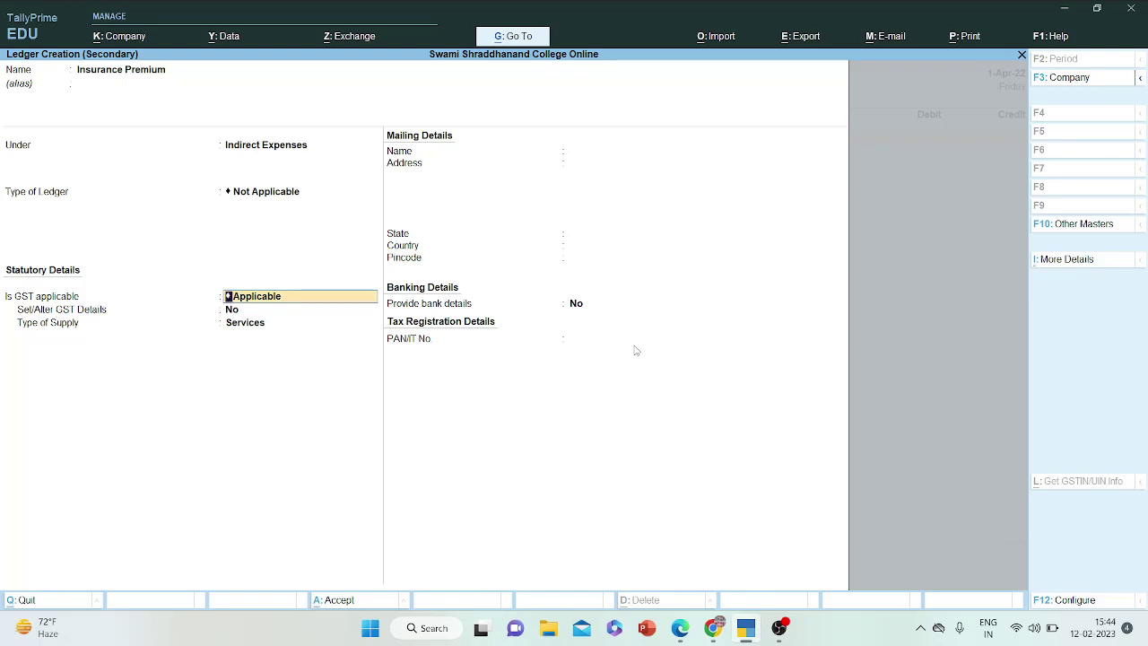
- Keep GST applicable for the ledger and open its GST details, entering the description Insurance Premium and HSN/SAC 5968
{"action": "key", "text": "Return"}
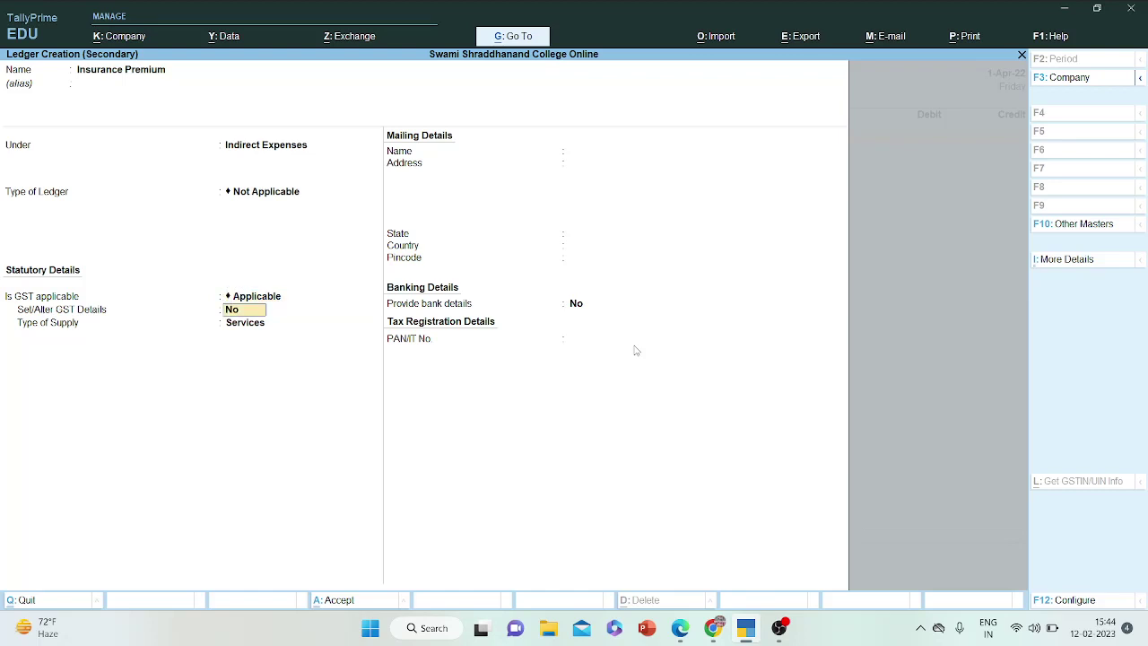
{"action": "type", "text": "yes"}
{"action": "key", "text": "Return"}
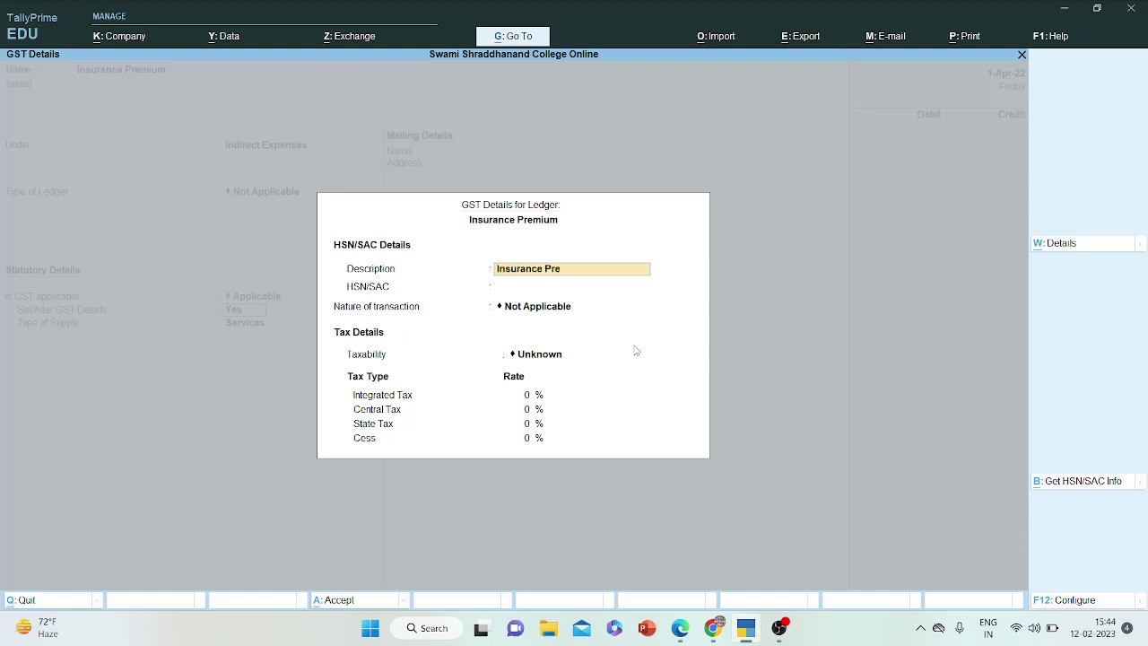
{"action": "type", "text": "Insurance Premium"}
{"action": "key", "text": "Return"}
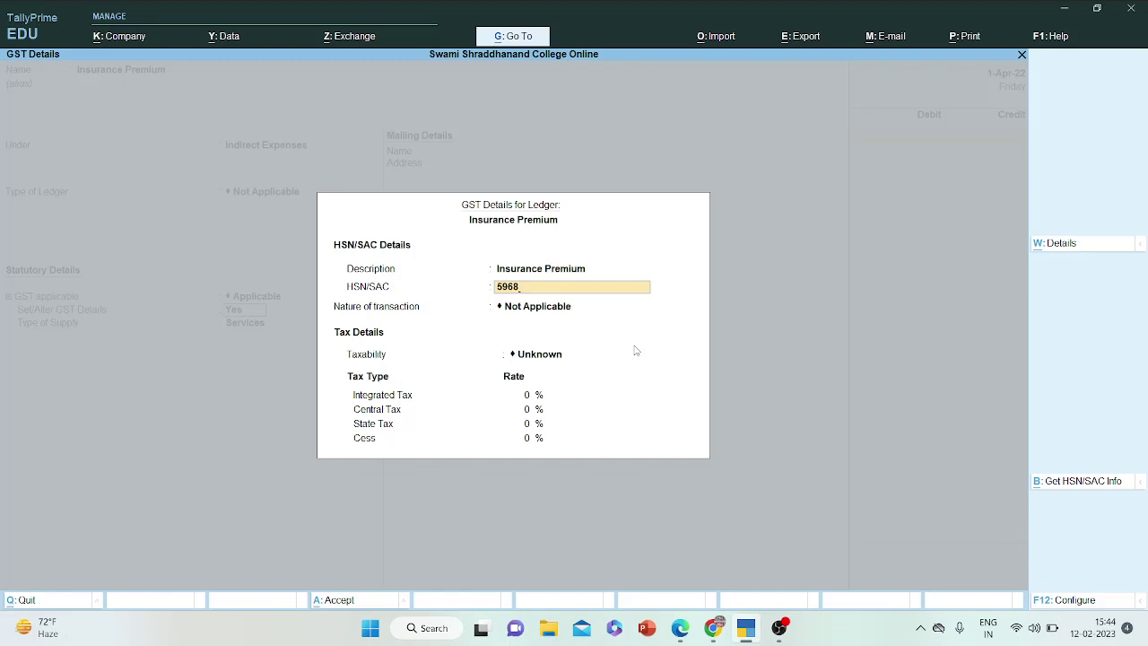
{"action": "key", "text": "Return"}
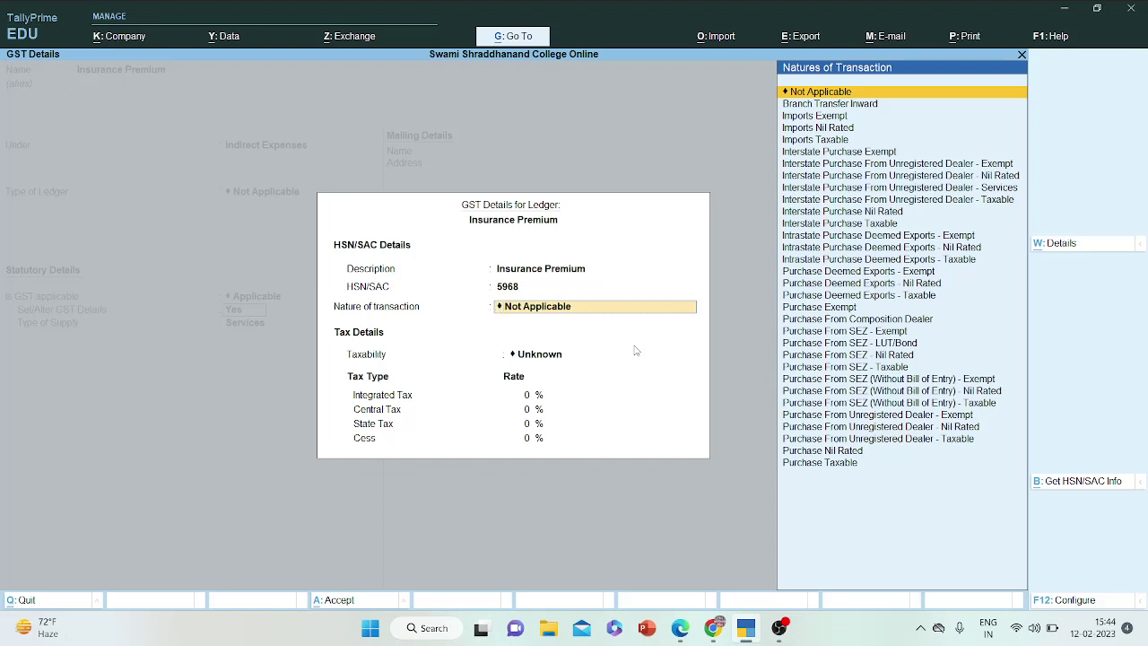
- Set the nature of transaction in the ledger's GST details to Purchase Taxable
{"action": "type", "text": "Purcha"}
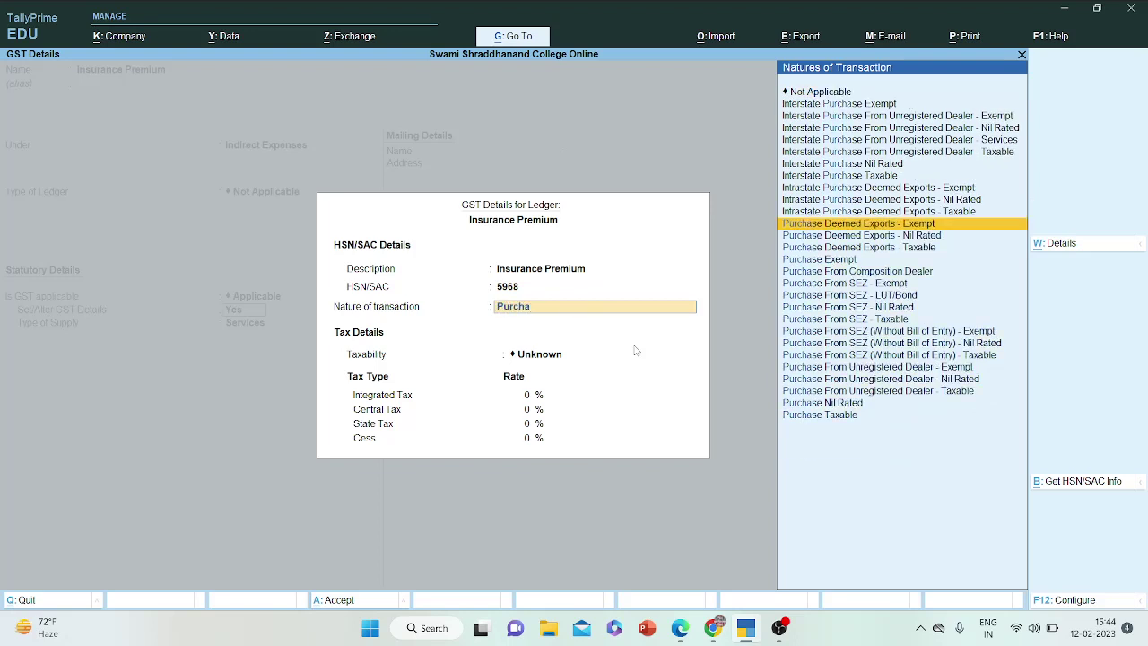
{"action": "key", "text": "Down"}
{"action": "key", "text": "Down"}
{"action": "key", "text": "Down"}
{"action": "key", "text": "Down"}
{"action": "key", "text": "Down"}
{"action": "key", "text": "Down"}
{"action": "key", "text": "Down"}
{"action": "key", "text": "Down"}
{"action": "key", "text": "Down"}
{"action": "key", "text": "Down"}
{"action": "key", "text": "Down"}
{"action": "key", "text": "Down"}
{"action": "key", "text": "Down"}
{"action": "key", "text": "Down"}
{"action": "key", "text": "Down"}
{"action": "key", "text": "Down"}
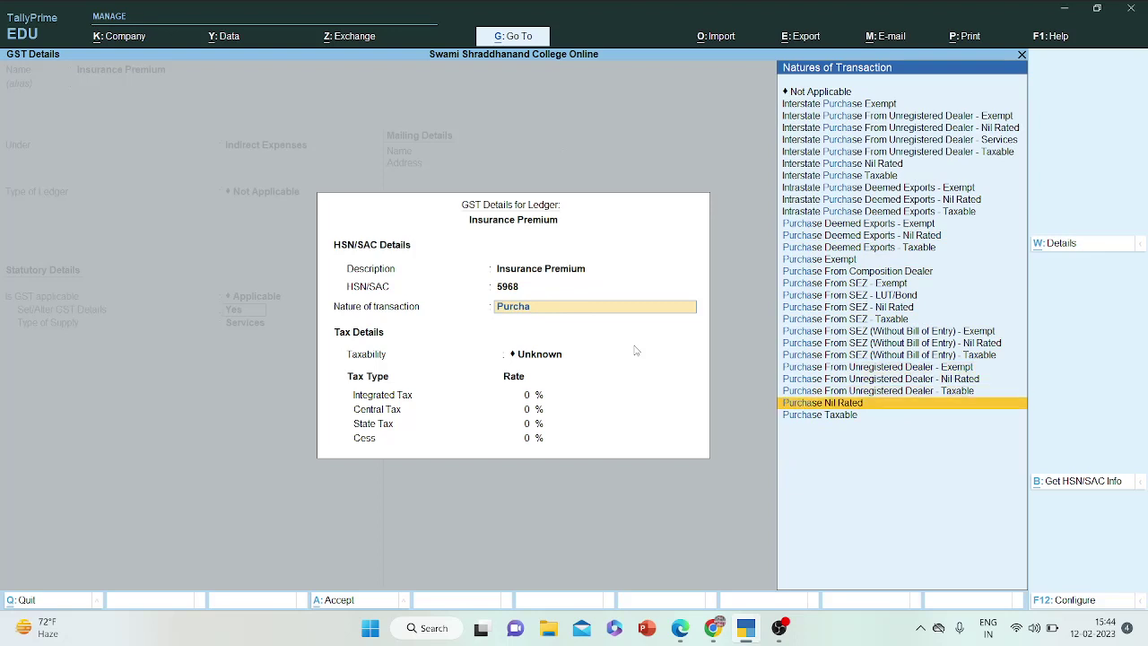
{"action": "key", "text": "Return"}
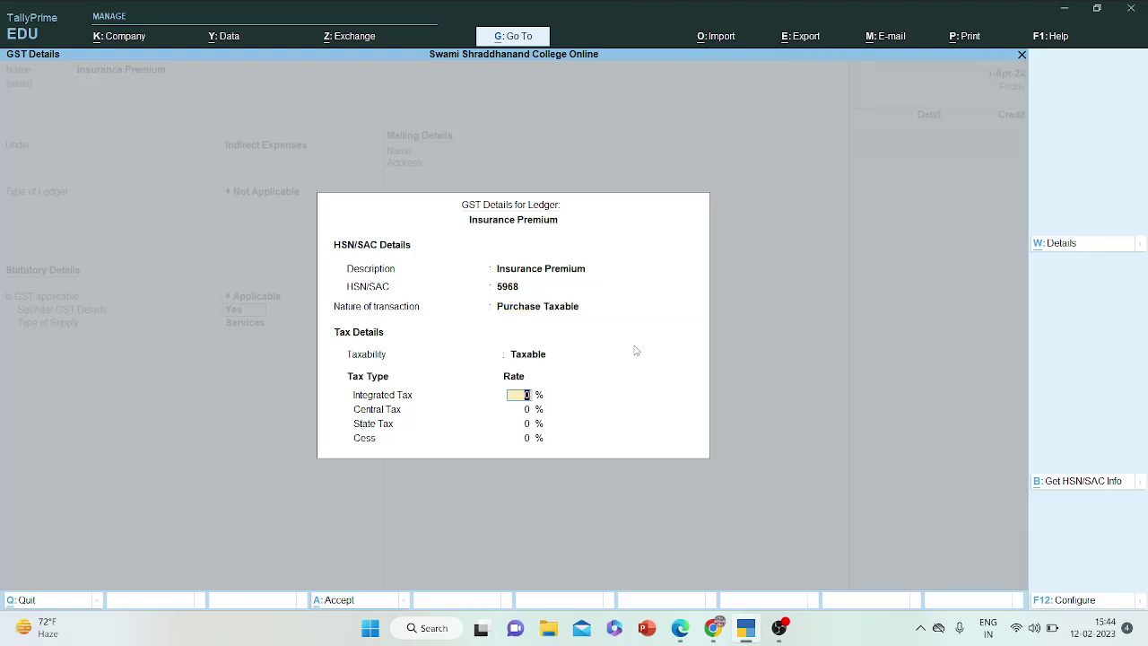
- Set the integrated tax rate to 18%, keep the supply type Services and bank details off, and save the Insurance Premium ledger
{"action": "type", "text": "18"}
{"action": "key", "text": "Return"}
{"action": "key", "text": "Return"}
{"action": "key", "text": "Return"}
{"action": "key", "text": "Return"}
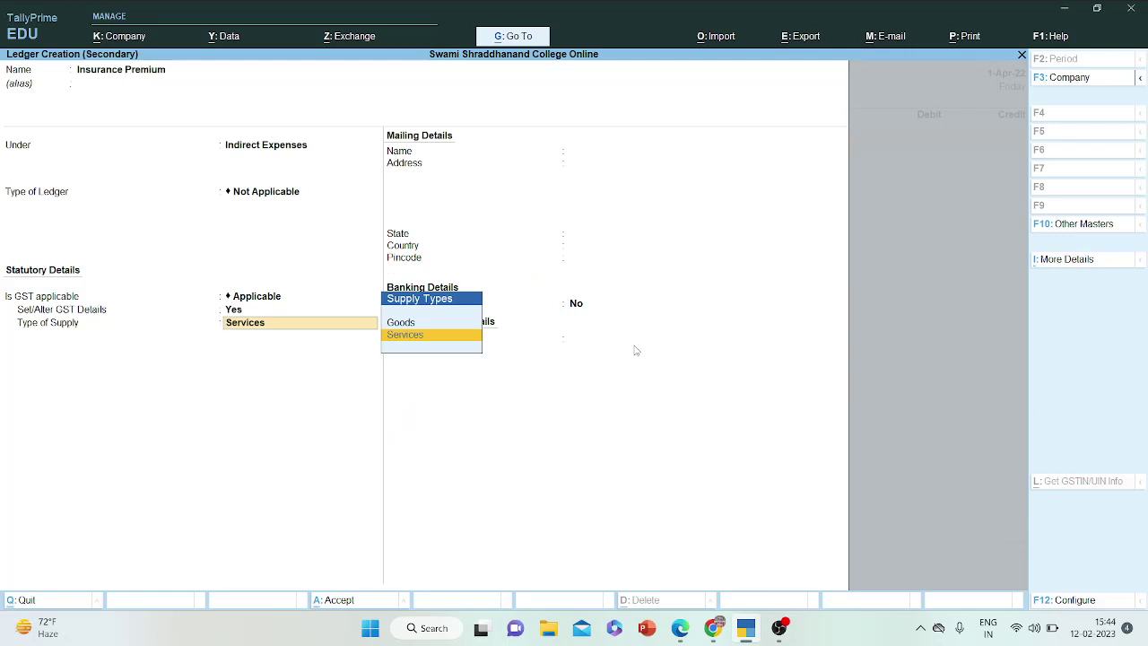
{"action": "key", "text": "Return"}
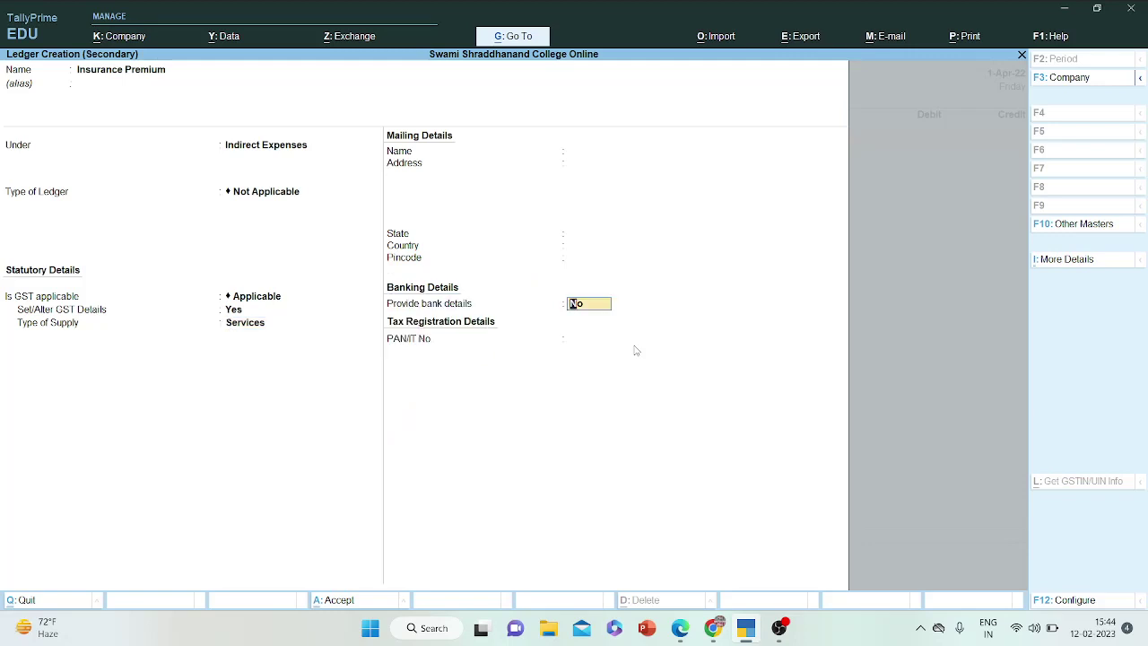
{"action": "key", "text": "Return"}
{"action": "key", "text": "Return"}
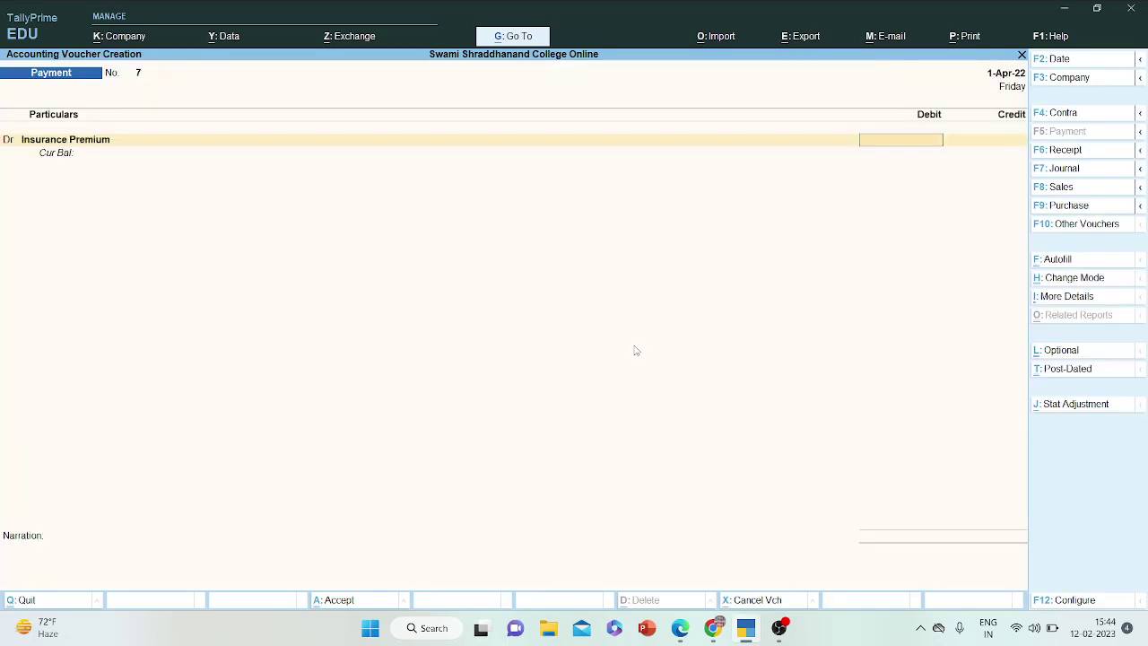
- Check the insurance premium amount in the exercise PDF and debit Insurance Premium with 5,000 in the payment voucher
{"action": "left_click", "coordinate": [680, 628]}
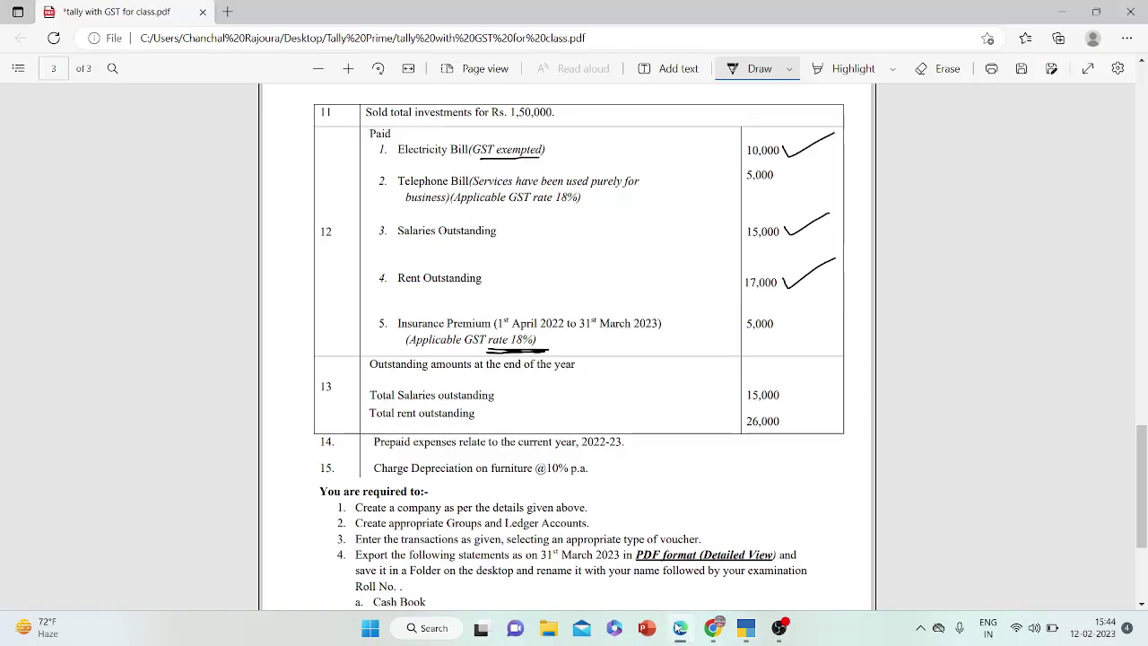
{"action": "left_click", "coordinate": [680, 628]}
{"action": "type", "text": "5000"}
{"action": "key", "text": "Return"}
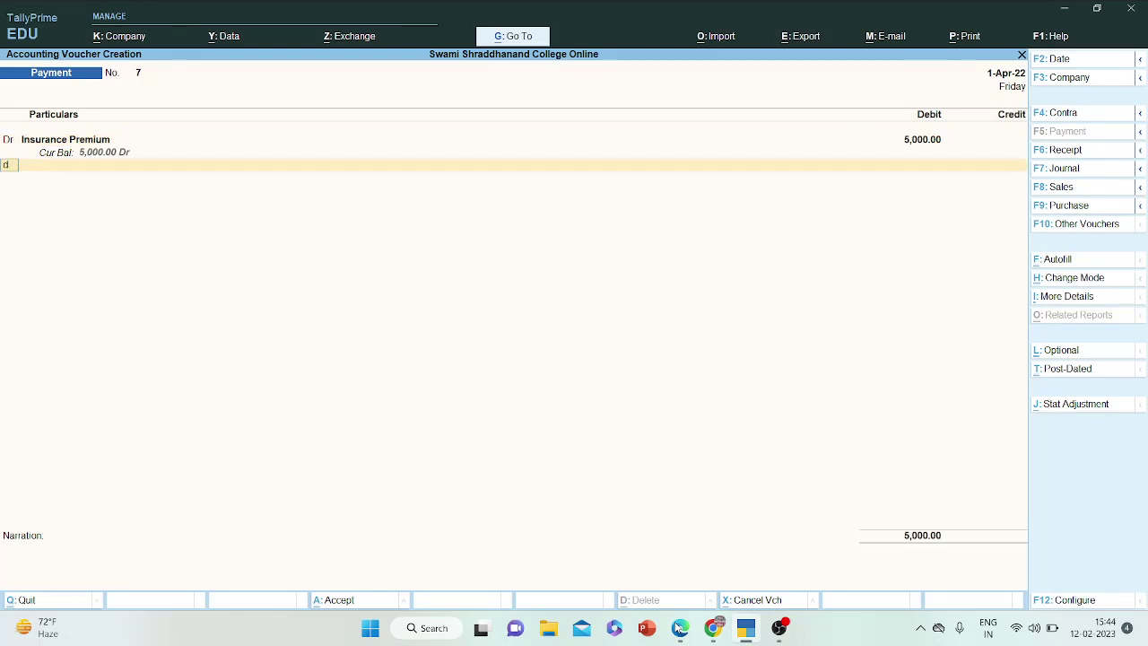
- Add a debit line for SGST with 450 to the insurance payment voucher
{"action": "key", "text": "Return"}
{"action": "type", "text": "Sgst"}
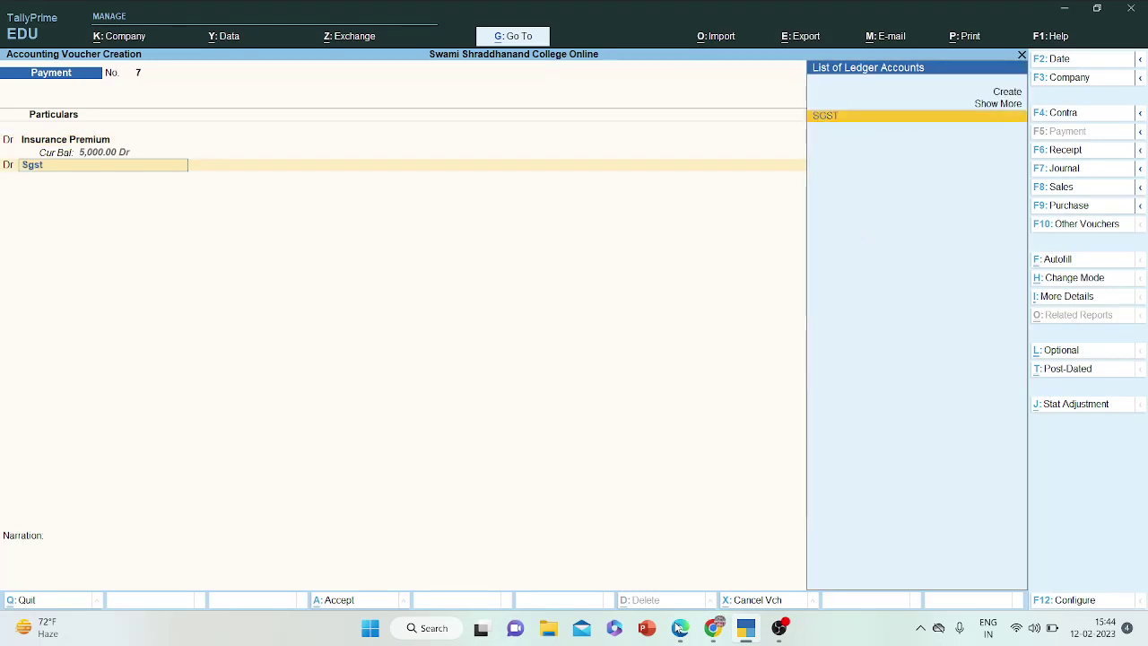
{"action": "key", "text": "Return"}
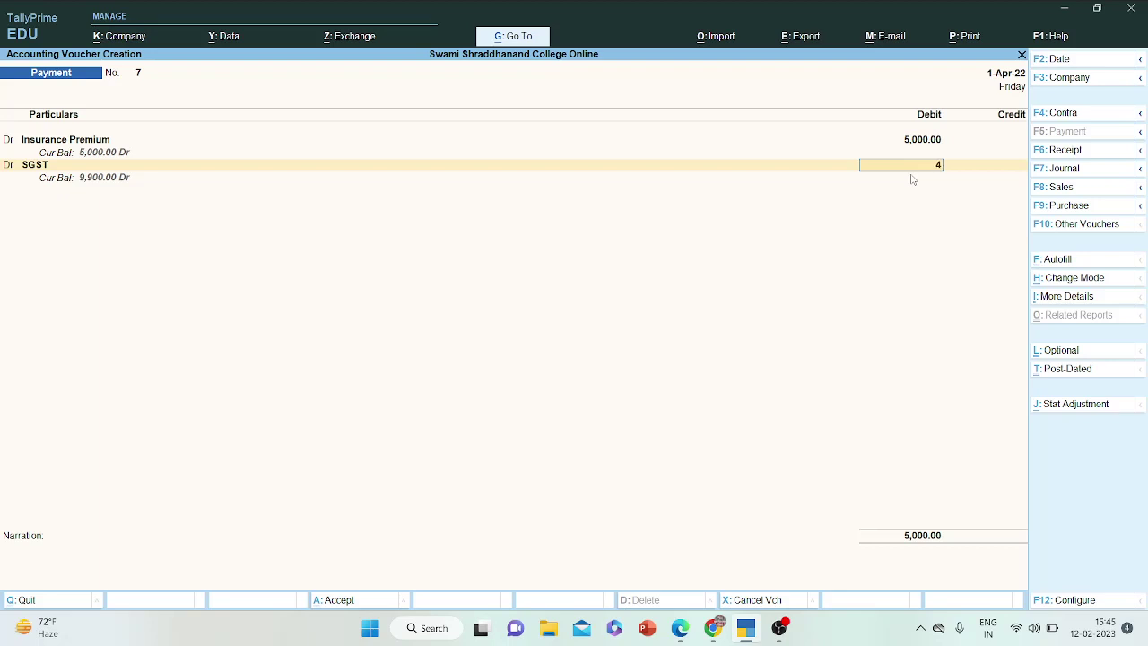
{"action": "type", "text": "50"}
{"action": "key", "text": "Return"}
- Add a debit line for CGST with 450 below the SGST entry
{"action": "type", "text": "dr"}
{"action": "key", "text": "Return"}
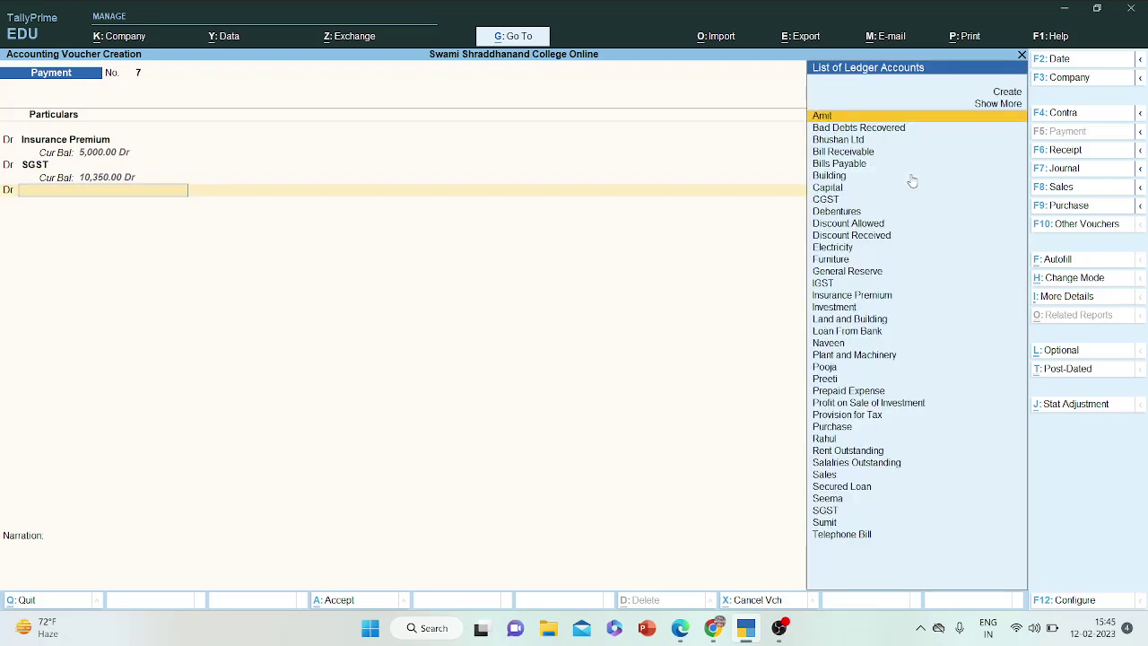
{"action": "type", "text": "cgst"}
{"action": "key", "text": "Return"}
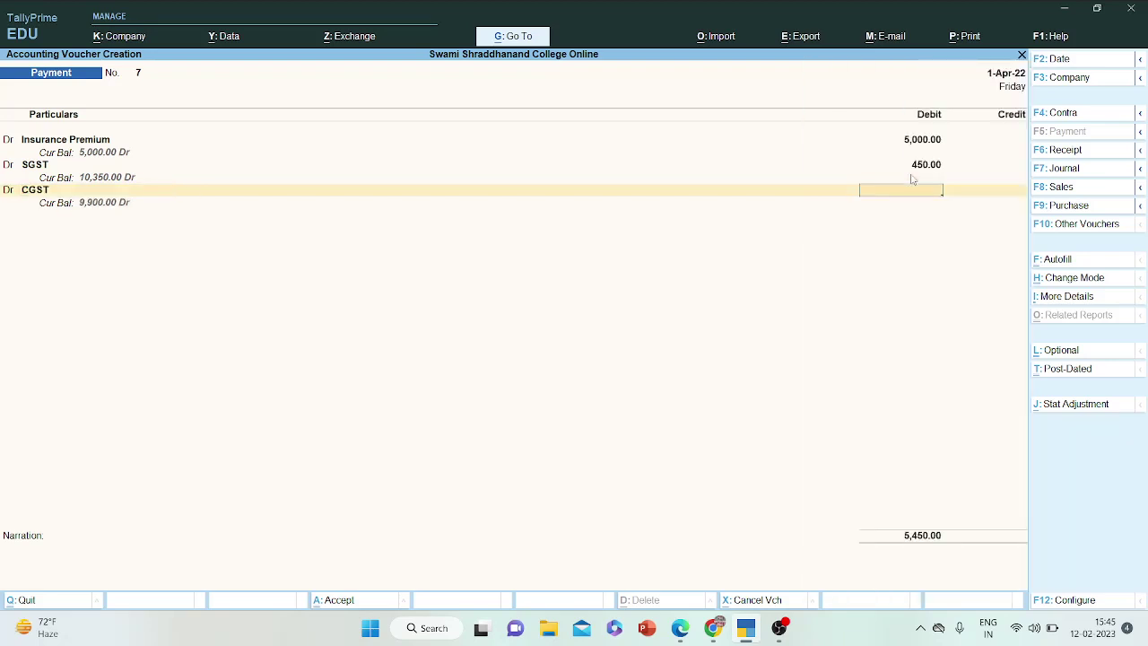
{"action": "type", "text": "450"}
{"action": "key", "text": "Return"}
- Credit Punjab National Bank with 5,900 to complete and save the insurance payment voucher, and switch to the exercise PDF
{"action": "key", "text": "Return"}
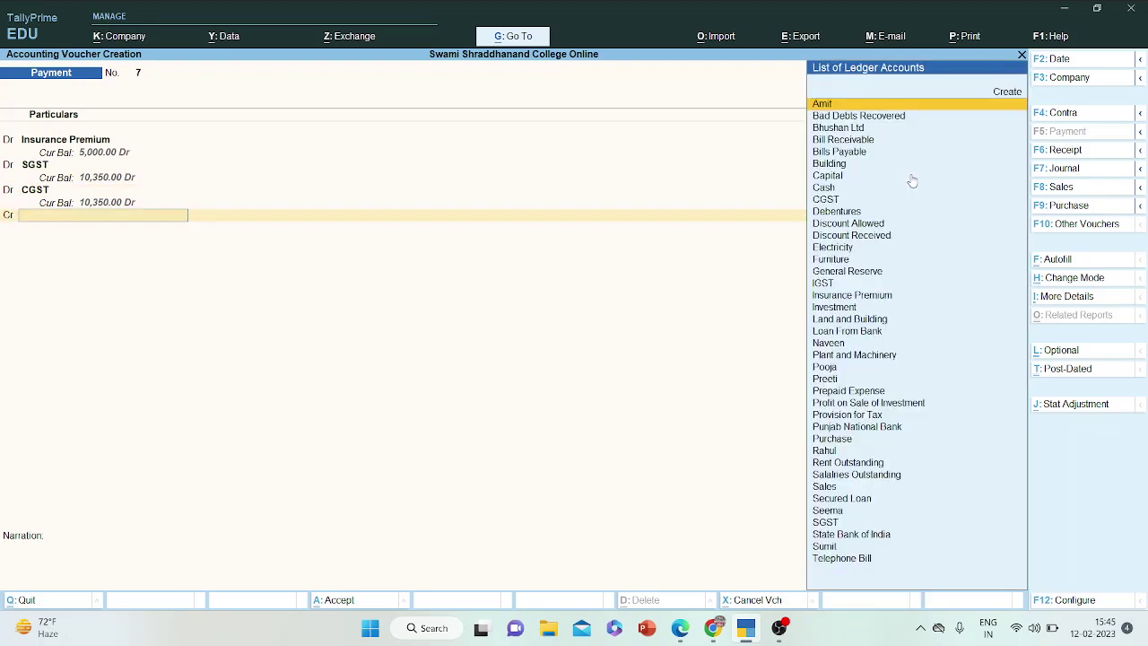
{"action": "type", "text": "punj"}
{"action": "key", "text": "Return"}
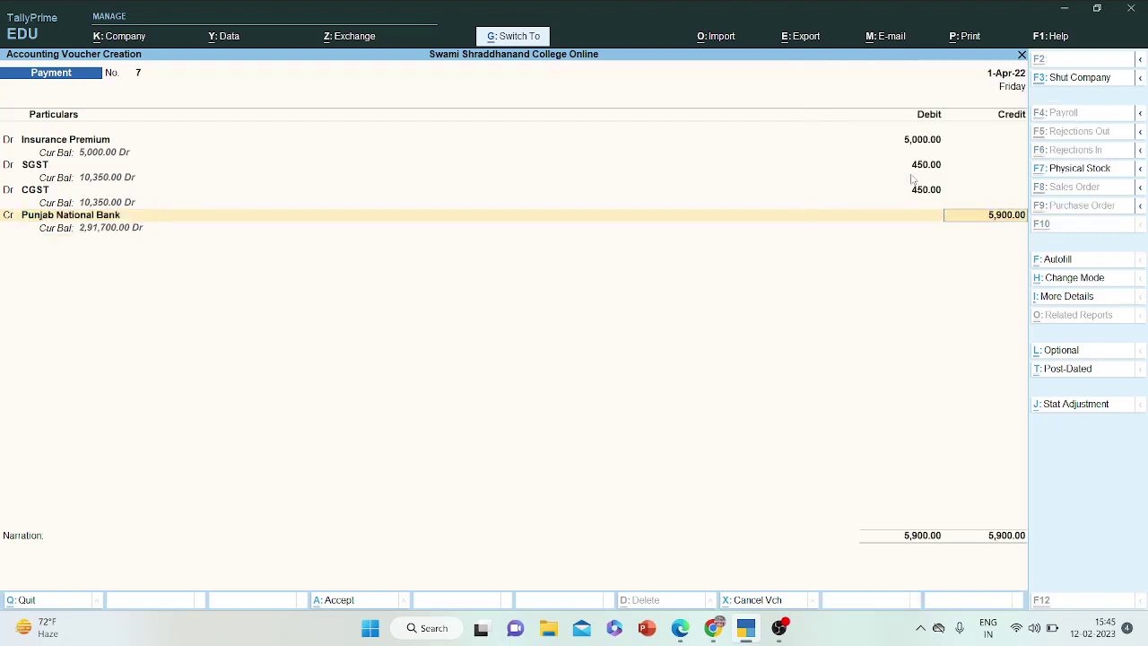
{"action": "key", "text": "ctrl+a"}
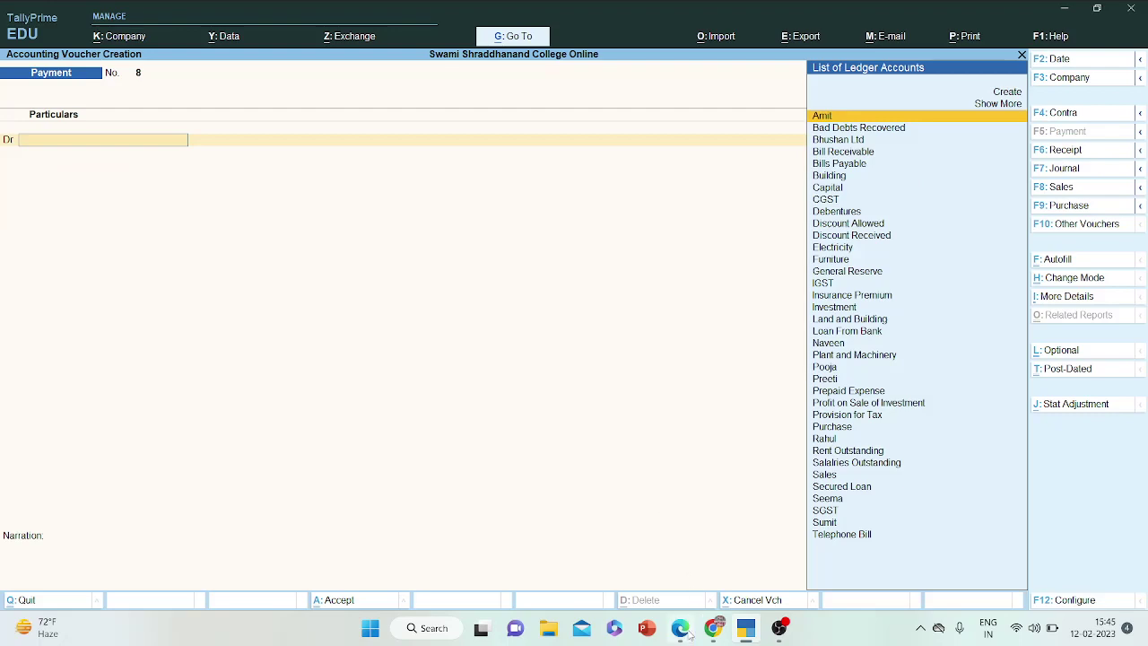
{"action": "left_click", "coordinate": [683, 631]}
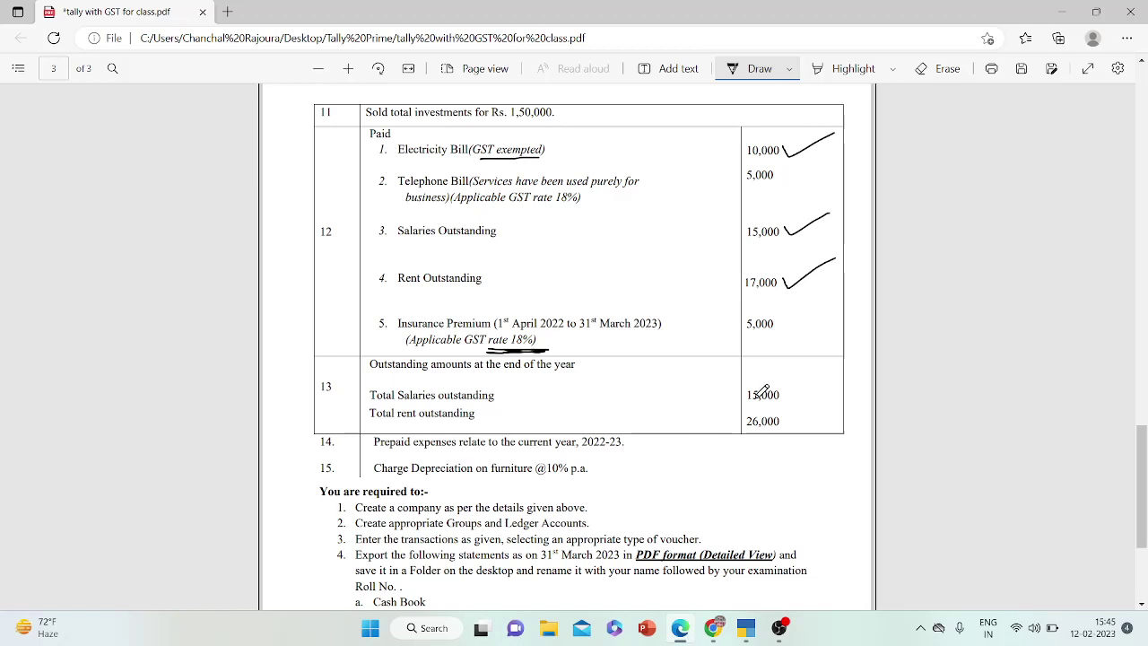
- Bracket transaction 13's amounts and handwrite an "opening" column beside them, with 25000 for salaries and 37000 for rent from the balance sheet
{"action": "mouse_move", "coordinate": [775, 380]}
{"action": "left_mouse_down"}
{"action": "mouse_move", "coordinate": [795, 380]}
{"action": "mouse_move", "coordinate": [796, 429]}
{"action": "mouse_move", "coordinate": [774, 441]}
{"action": "left_mouse_up"}
{"action": "mouse_move", "coordinate": [544, 375]}
{"action": "left_mouse_down"}
{"action": "mouse_move", "coordinate": [535, 381]}
{"action": "mouse_move", "coordinate": [606, 378]}
{"action": "left_mouse_up"}
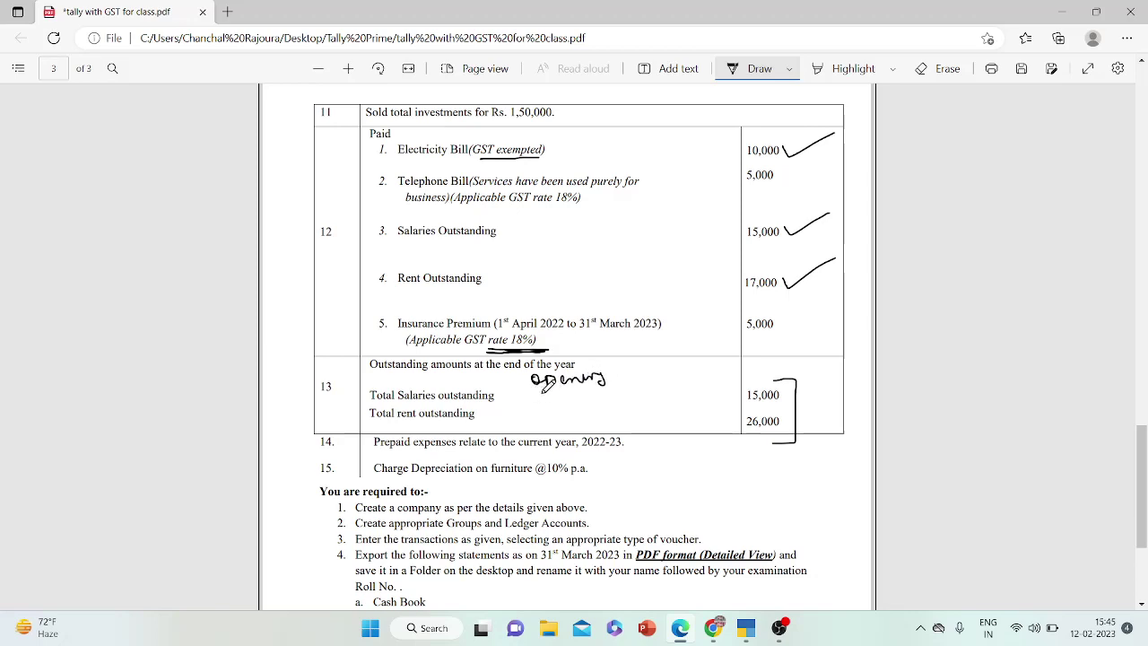
{"action": "left_click_drag", "start_coordinate": [1141, 484], "coordinate": [1142, 110]}
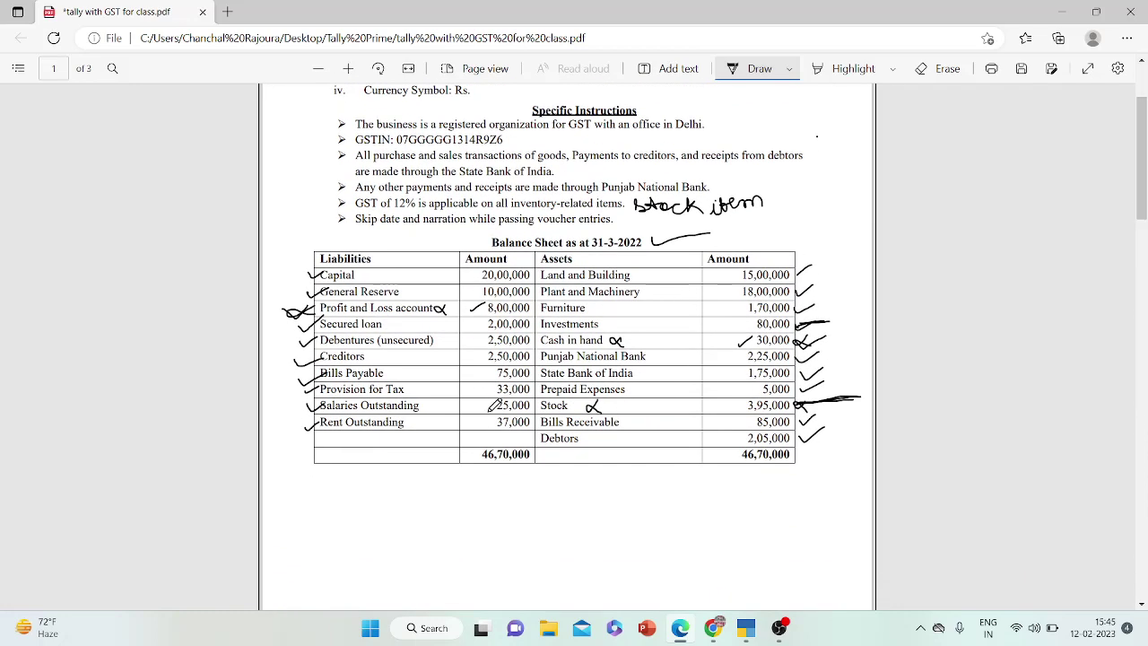
{"action": "mouse_move", "coordinate": [477, 406]}
{"action": "left_mouse_down"}
{"action": "mouse_move", "coordinate": [494, 400]}
{"action": "mouse_move", "coordinate": [489, 416]}
{"action": "left_mouse_up"}
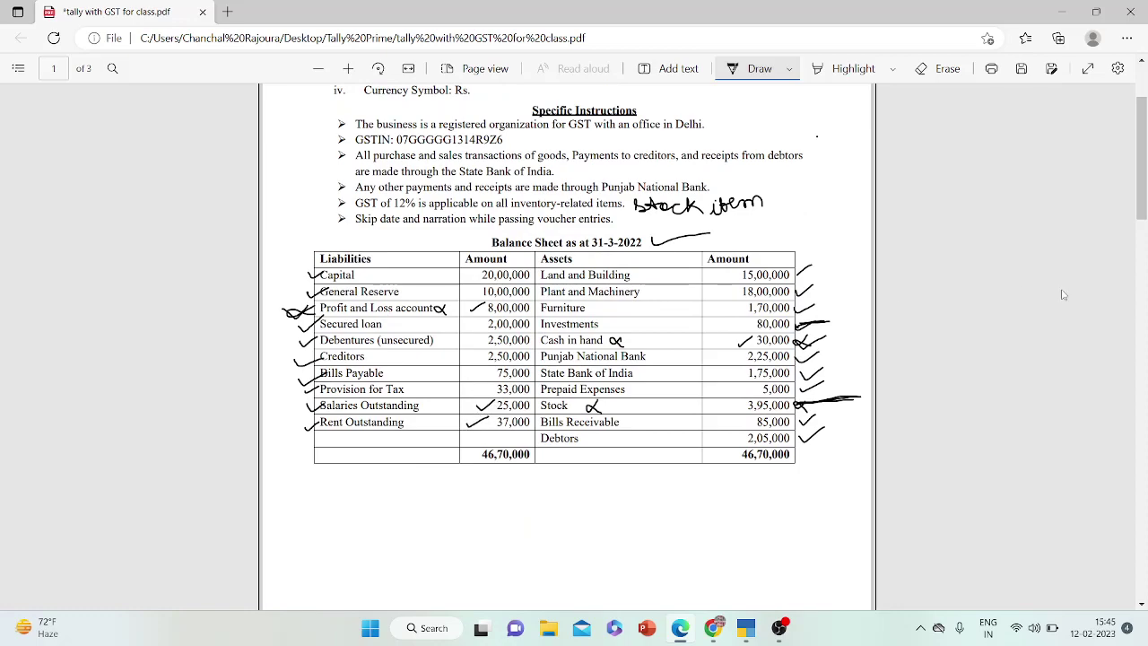
{"action": "left_click_drag", "start_coordinate": [1144, 168], "coordinate": [1143, 571]}
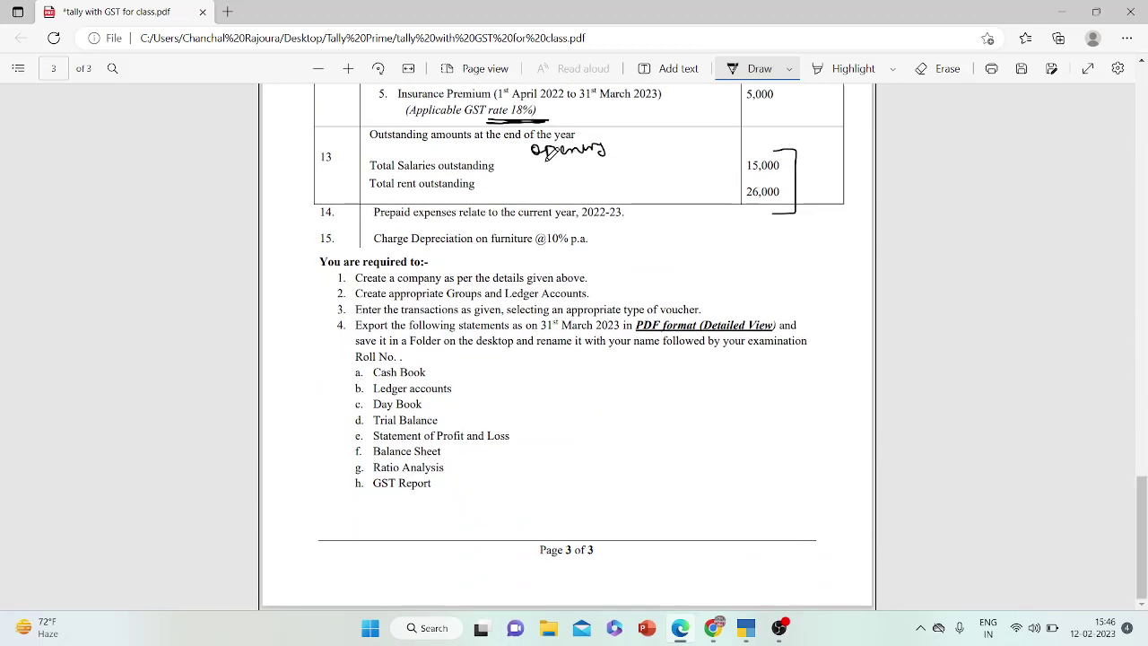
{"action": "left_click_drag", "start_coordinate": [546, 161], "coordinate": [562, 167]}
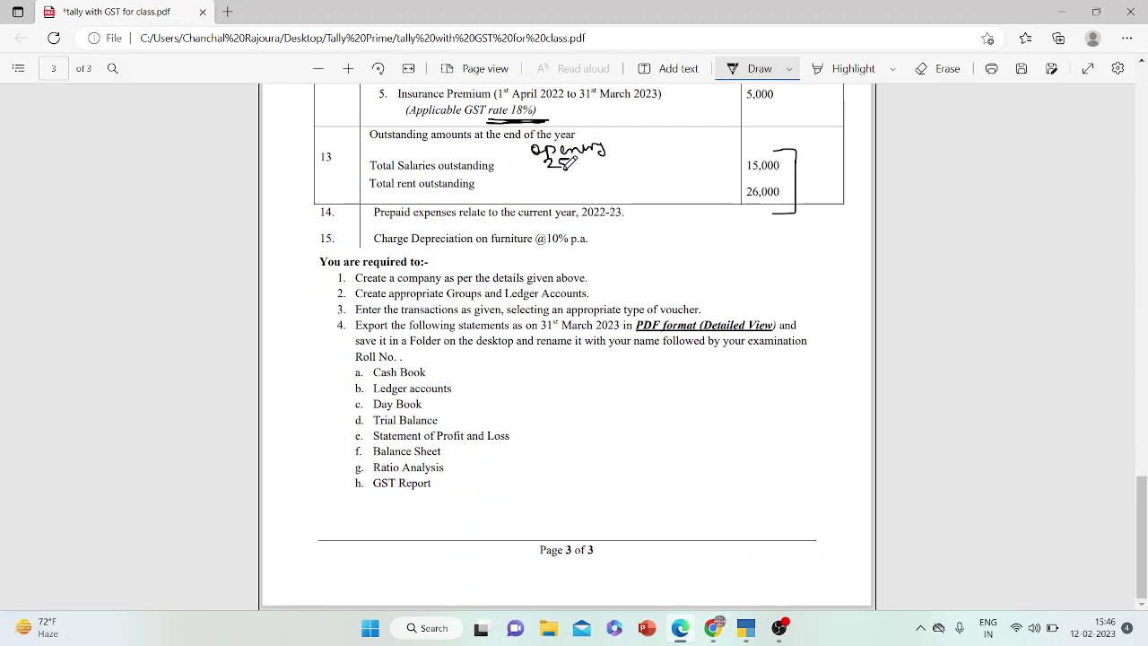
{"action": "left_click_drag", "start_coordinate": [571, 160], "coordinate": [599, 153]}
{"action": "mouse_move", "coordinate": [546, 181]}
{"action": "left_mouse_down"}
{"action": "mouse_move", "coordinate": [591, 185]}
{"action": "mouse_move", "coordinate": [596, 170]}
{"action": "mouse_move", "coordinate": [599, 185]}
{"action": "mouse_move", "coordinate": [590, 179]}
{"action": "left_mouse_up"}
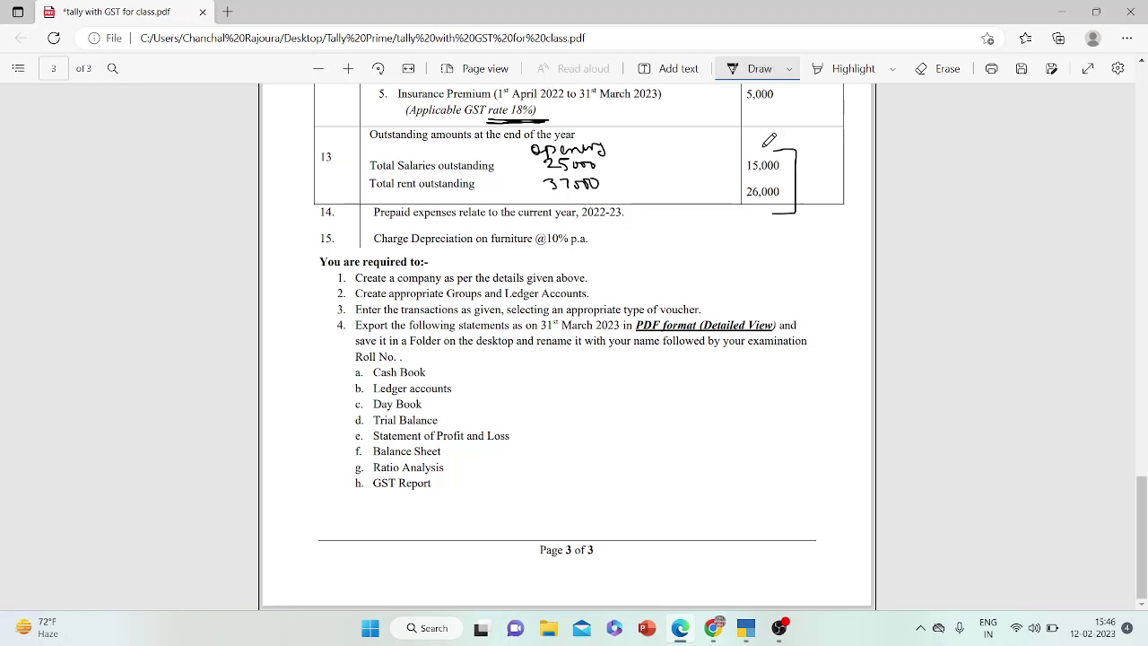
{"action": "mouse_move", "coordinate": [752, 149]}
{"action": "left_mouse_down"}
{"action": "mouse_move", "coordinate": [801, 126]}
{"action": "mouse_move", "coordinate": [751, 146]}
{"action": "left_mouse_up"}
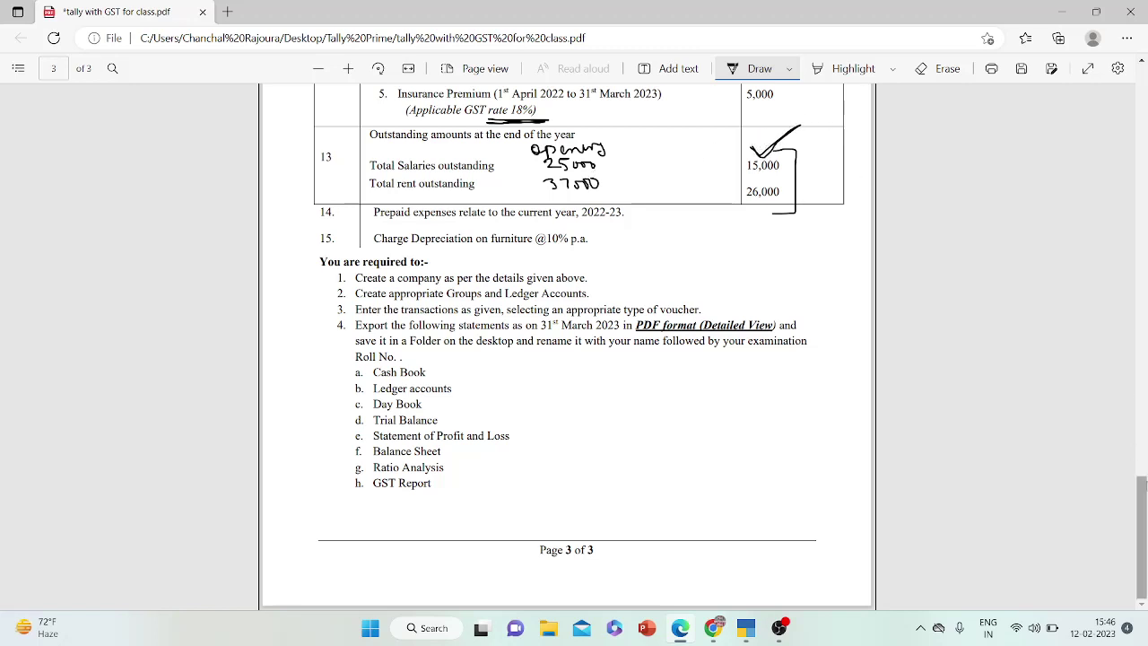
- Bracket transaction 12's payments, mark its salaries and rent amounts with arrows, and add a "Paid" column for both to transaction 13
{"action": "left_click_drag", "start_coordinate": [1146, 501], "coordinate": [1144, 431]}
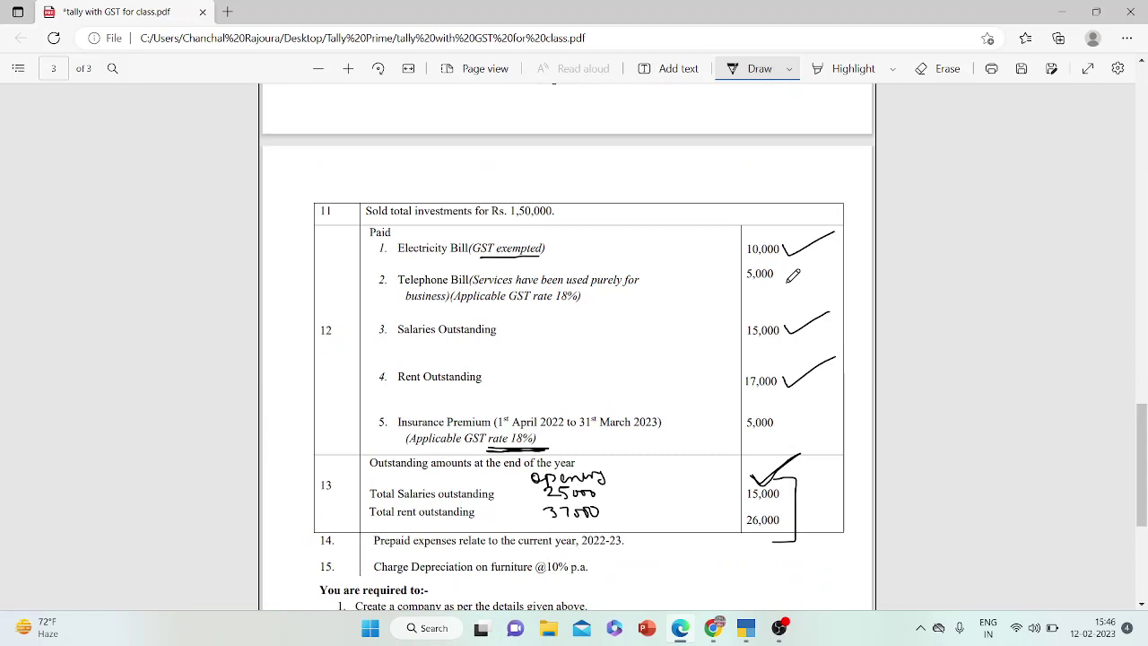
{"action": "mouse_move", "coordinate": [807, 226]}
{"action": "left_mouse_down"}
{"action": "mouse_move", "coordinate": [863, 345]}
{"action": "mouse_move", "coordinate": [870, 436]}
{"action": "mouse_move", "coordinate": [844, 432]}
{"action": "left_mouse_up"}
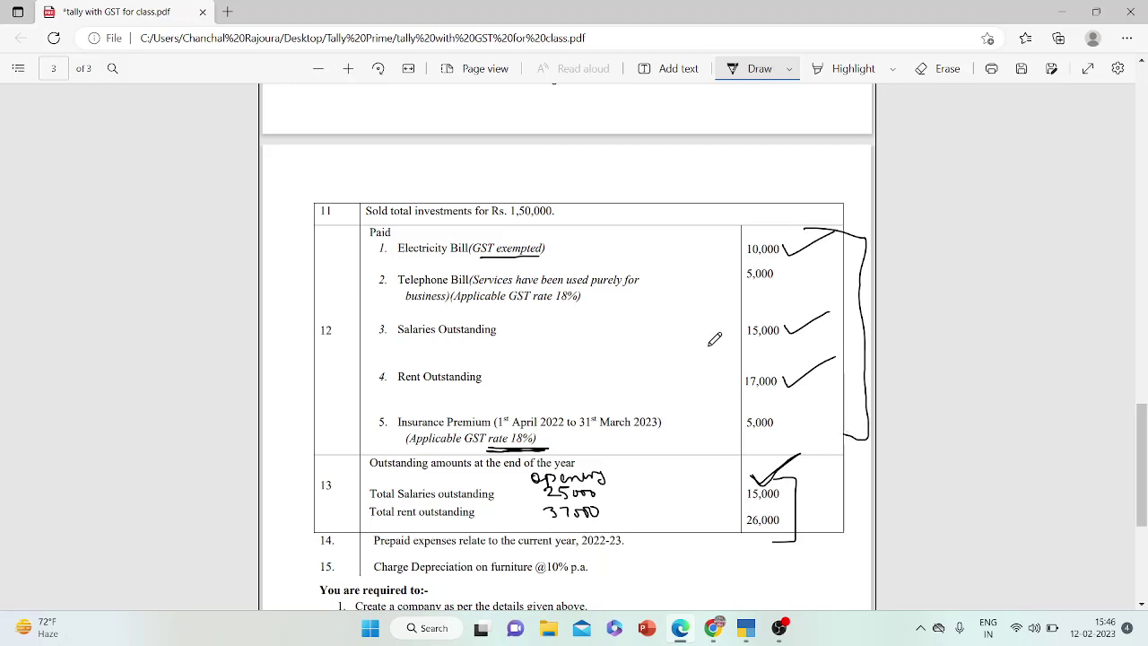
{"action": "mouse_move", "coordinate": [500, 329]}
{"action": "left_mouse_down"}
{"action": "mouse_move", "coordinate": [741, 326]}
{"action": "mouse_move", "coordinate": [732, 348]}
{"action": "left_mouse_up"}
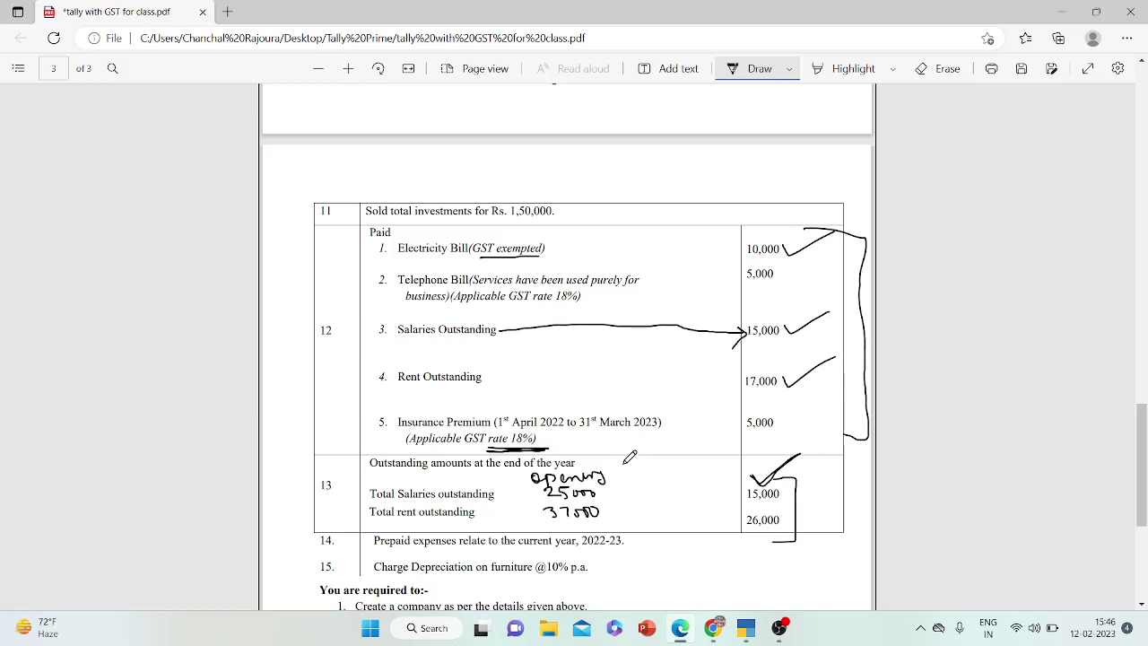
{"action": "mouse_move", "coordinate": [619, 467]}
{"action": "left_mouse_down"}
{"action": "mouse_move", "coordinate": [619, 480]}
{"action": "mouse_move", "coordinate": [642, 474]}
{"action": "mouse_move", "coordinate": [651, 455]}
{"action": "mouse_move", "coordinate": [654, 472]}
{"action": "mouse_move", "coordinate": [617, 496]}
{"action": "mouse_move", "coordinate": [640, 488]}
{"action": "left_mouse_up"}
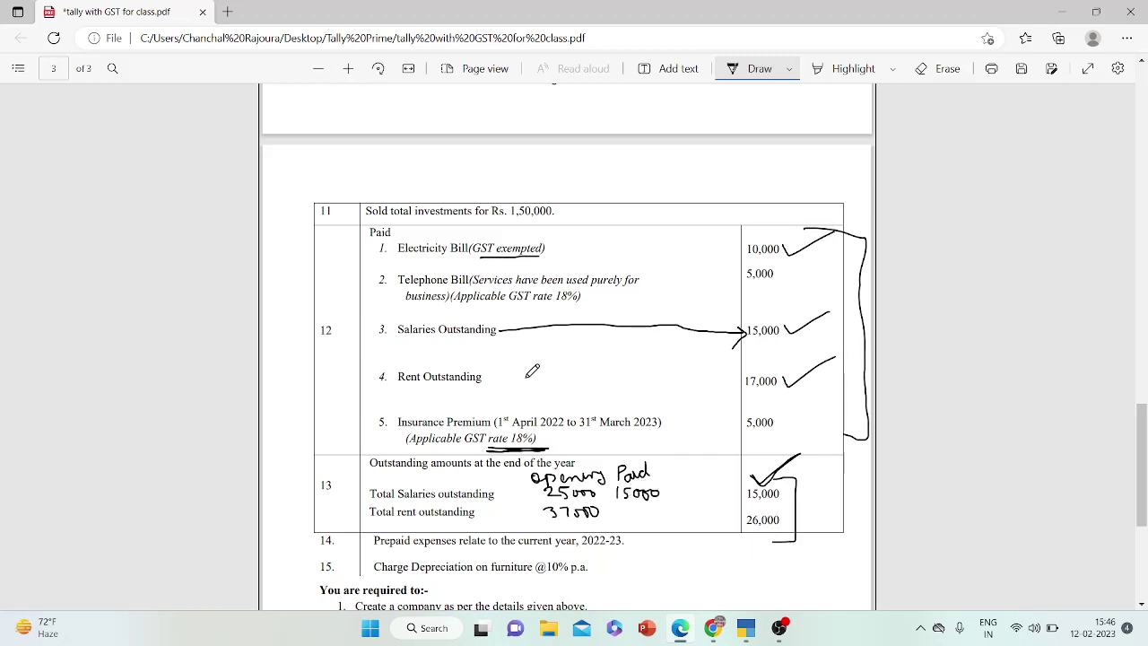
{"action": "mouse_move", "coordinate": [483, 378]}
{"action": "left_mouse_down"}
{"action": "mouse_move", "coordinate": [727, 376]}
{"action": "mouse_move", "coordinate": [740, 382]}
{"action": "mouse_move", "coordinate": [732, 392]}
{"action": "left_mouse_up"}
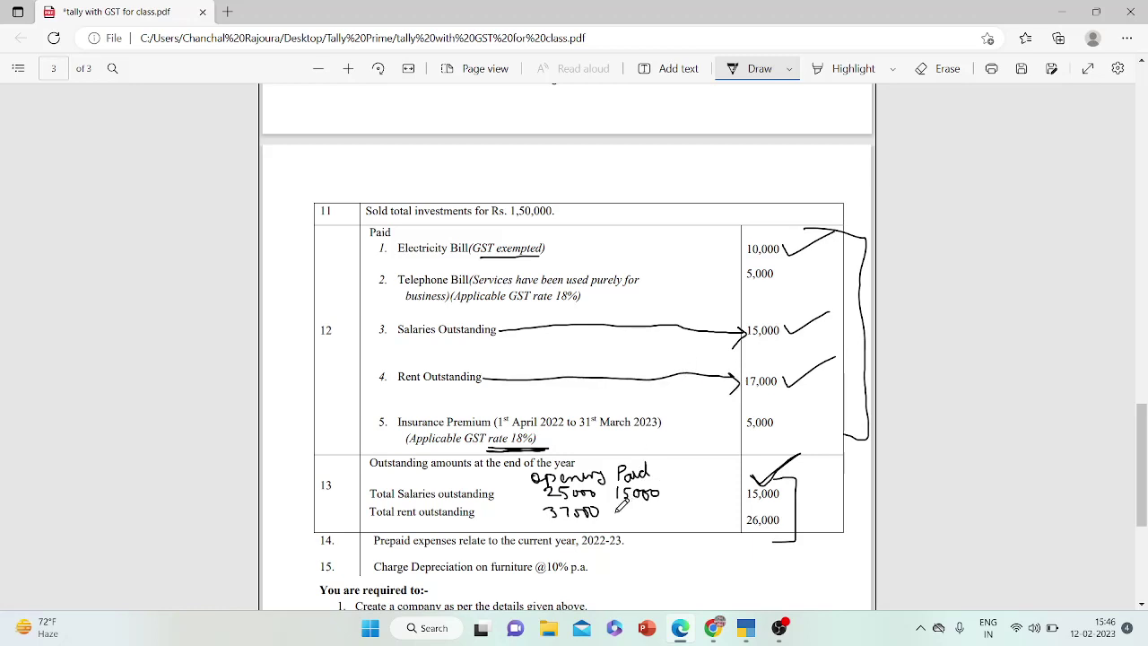
{"action": "left_click_drag", "start_coordinate": [621, 516], "coordinate": [632, 518]}
{"action": "left_click_drag", "start_coordinate": [662, 507], "coordinate": [669, 508]}
- Add a "Bal" column with 10000 for salaries and 20000 for rent, and label the given year-end amounts "bal end"
{"action": "mouse_move", "coordinate": [681, 473]}
{"action": "left_mouse_down"}
{"action": "mouse_move", "coordinate": [689, 461]}
{"action": "mouse_move", "coordinate": [714, 477]}
{"action": "mouse_move", "coordinate": [806, 448]}
{"action": "left_mouse_up"}
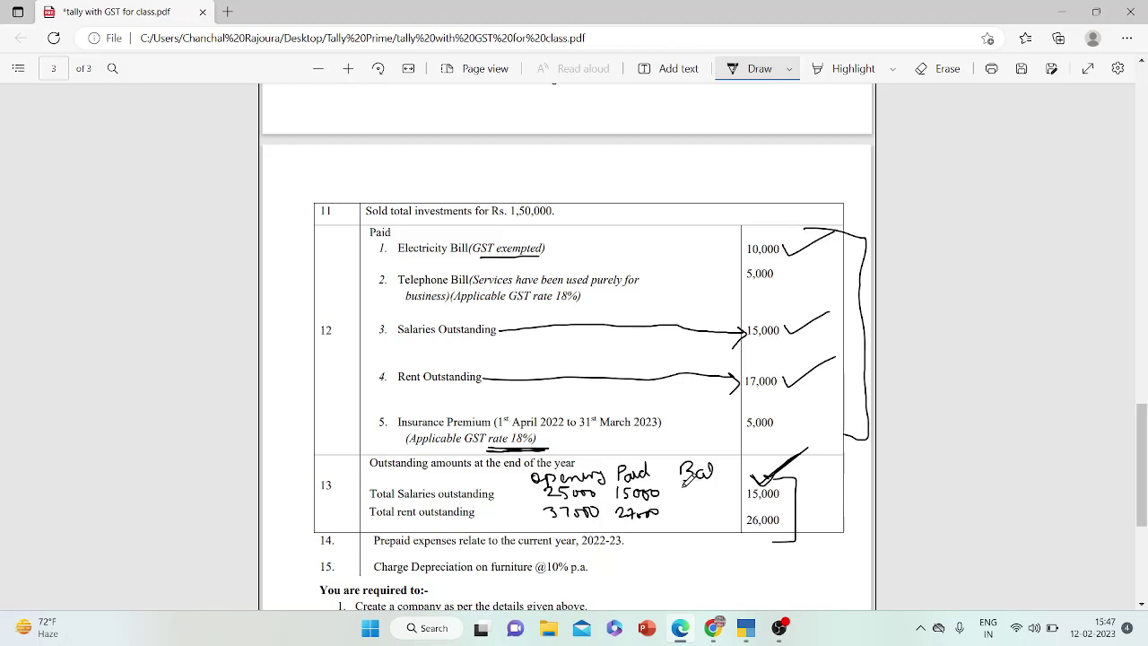
{"action": "mouse_move", "coordinate": [683, 485]}
{"action": "left_mouse_down"}
{"action": "mouse_move", "coordinate": [684, 496]}
{"action": "mouse_move", "coordinate": [721, 487]}
{"action": "left_mouse_up"}
{"action": "left_click_drag", "start_coordinate": [684, 507], "coordinate": [727, 517]}
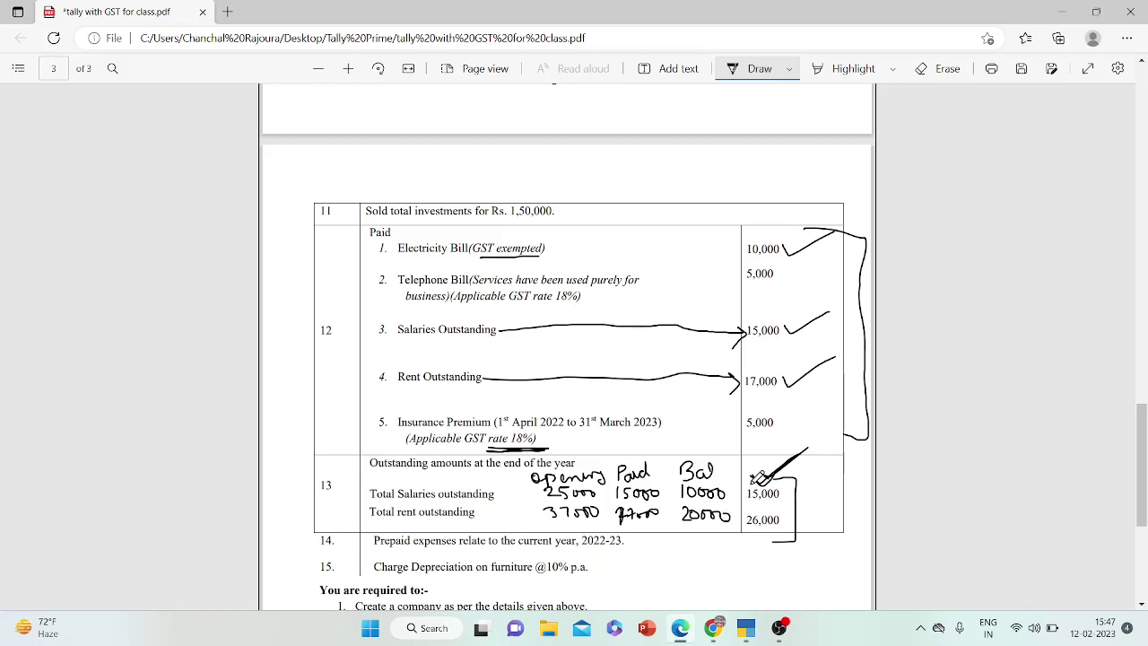
{"action": "mouse_move", "coordinate": [752, 463]}
{"action": "left_mouse_down"}
{"action": "mouse_move", "coordinate": [783, 456]}
{"action": "mouse_move", "coordinate": [787, 439]}
{"action": "mouse_move", "coordinate": [758, 452]}
{"action": "mouse_move", "coordinate": [773, 440]}
{"action": "mouse_move", "coordinate": [789, 448]}
{"action": "left_mouse_up"}
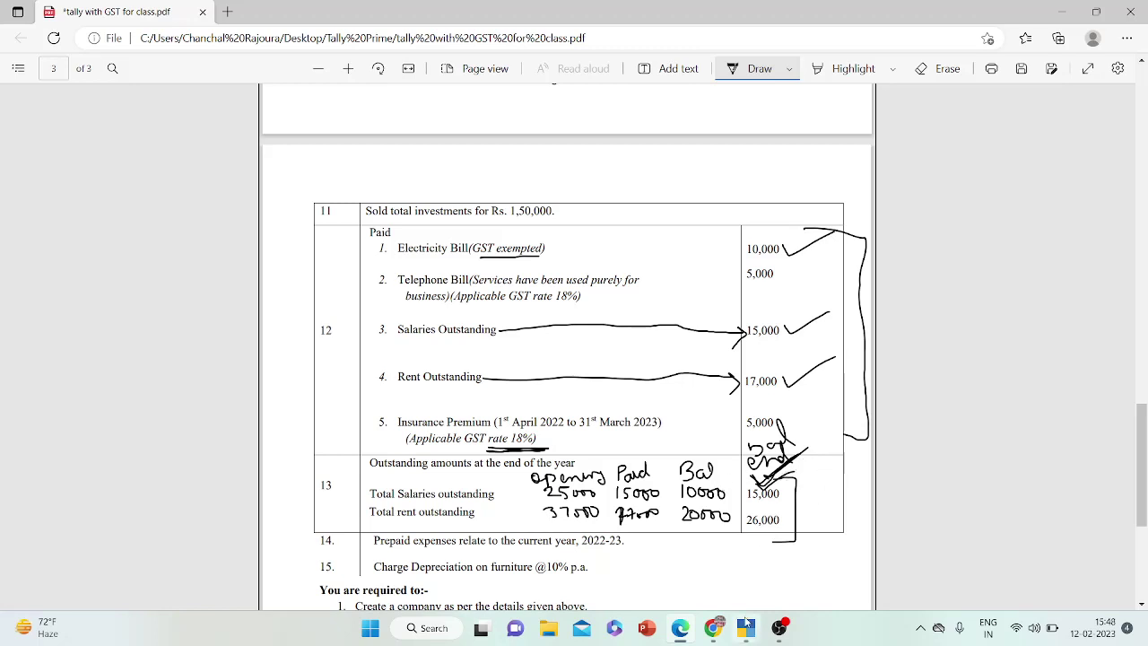
- Switch to Ziteboard and handwrite the journal entry "Sal a/c Dr, To salary O/s" in free space below the Bhushan Ltd entry
{"action": "left_click", "coordinate": [715, 631]}
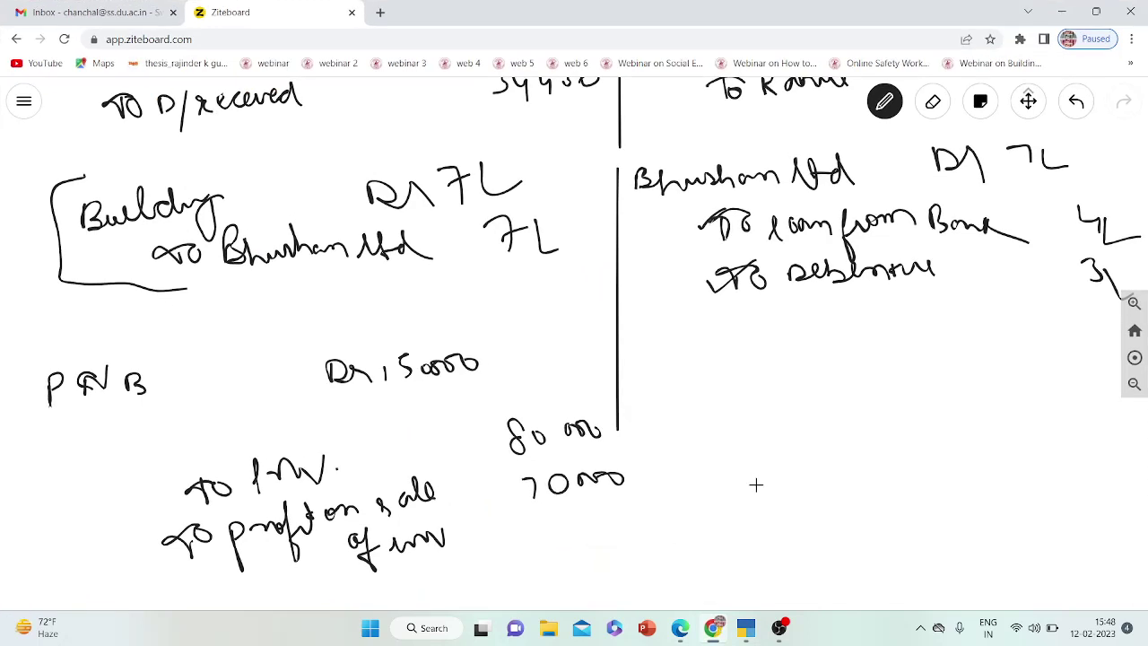
{"action": "left_click", "coordinate": [1029, 103]}
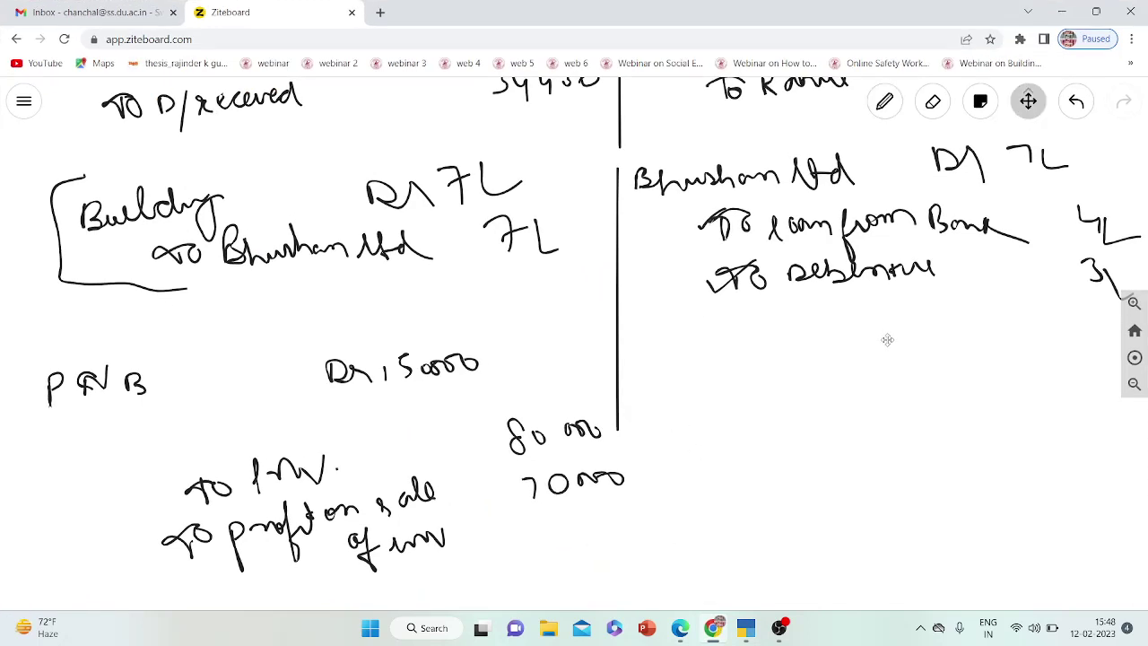
{"action": "mouse_move", "coordinate": [888, 335]}
{"action": "left_mouse_down"}
{"action": "mouse_move", "coordinate": [540, 339]}
{"action": "mouse_move", "coordinate": [476, 366]}
{"action": "mouse_move", "coordinate": [467, 387]}
{"action": "mouse_move", "coordinate": [505, 380]}
{"action": "mouse_move", "coordinate": [527, 359]}
{"action": "mouse_move", "coordinate": [538, 381]}
{"action": "mouse_move", "coordinate": [658, 377]}
{"action": "left_mouse_up"}
{"action": "key", "text": "p"}
{"action": "mouse_move", "coordinate": [783, 337]}
{"action": "left_mouse_down"}
{"action": "mouse_move", "coordinate": [789, 357]}
{"action": "mouse_move", "coordinate": [838, 351]}
{"action": "left_mouse_up"}
{"action": "mouse_move", "coordinate": [539, 418]}
{"action": "left_mouse_down"}
{"action": "mouse_move", "coordinate": [520, 429]}
{"action": "mouse_move", "coordinate": [549, 411]}
{"action": "mouse_move", "coordinate": [608, 434]}
{"action": "mouse_move", "coordinate": [668, 408]}
{"action": "mouse_move", "coordinate": [704, 474]}
{"action": "left_mouse_up"}
{"action": "mouse_move", "coordinate": [727, 411]}
{"action": "left_mouse_down"}
{"action": "mouse_move", "coordinate": [717, 433]}
{"action": "mouse_move", "coordinate": [764, 413]}
{"action": "mouse_move", "coordinate": [770, 440]}
{"action": "mouse_move", "coordinate": [788, 438]}
{"action": "left_mouse_up"}
- Switch to the exercise PDF and write 5000 beside the salaries outstanding amount under the heading "to be made"
{"action": "key", "text": "alt+Tab"}
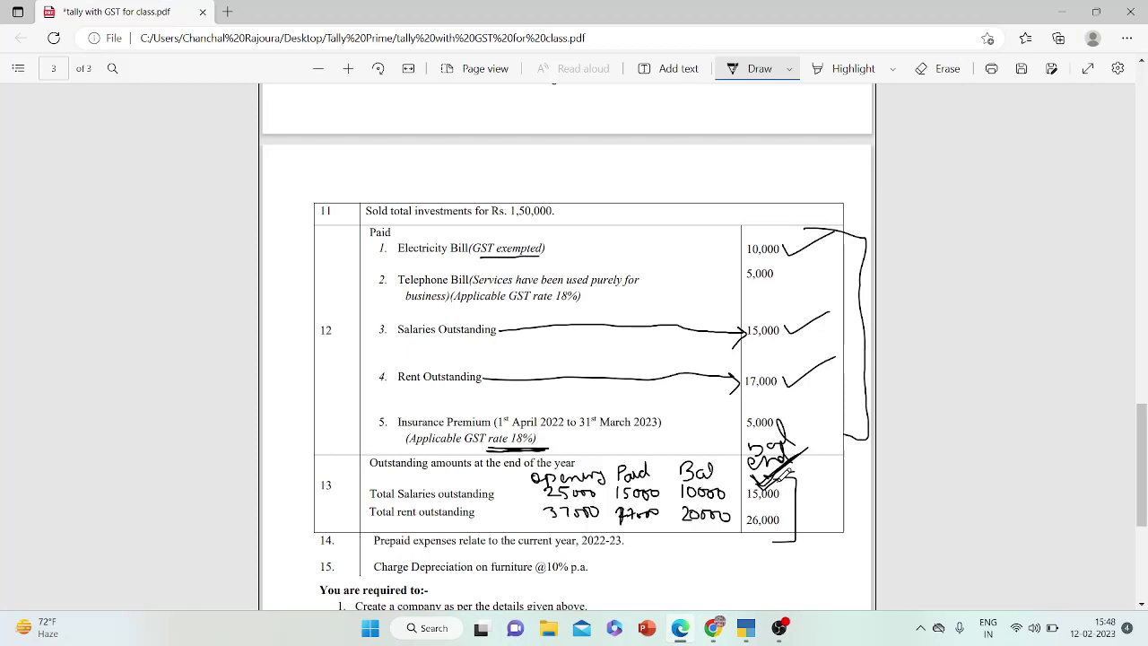
{"action": "mouse_move", "coordinate": [808, 485]}
{"action": "left_mouse_down"}
{"action": "mouse_move", "coordinate": [814, 501]}
{"action": "mouse_move", "coordinate": [819, 484]}
{"action": "mouse_move", "coordinate": [830, 498]}
{"action": "mouse_move", "coordinate": [834, 485]}
{"action": "mouse_move", "coordinate": [863, 489]}
{"action": "left_mouse_up"}
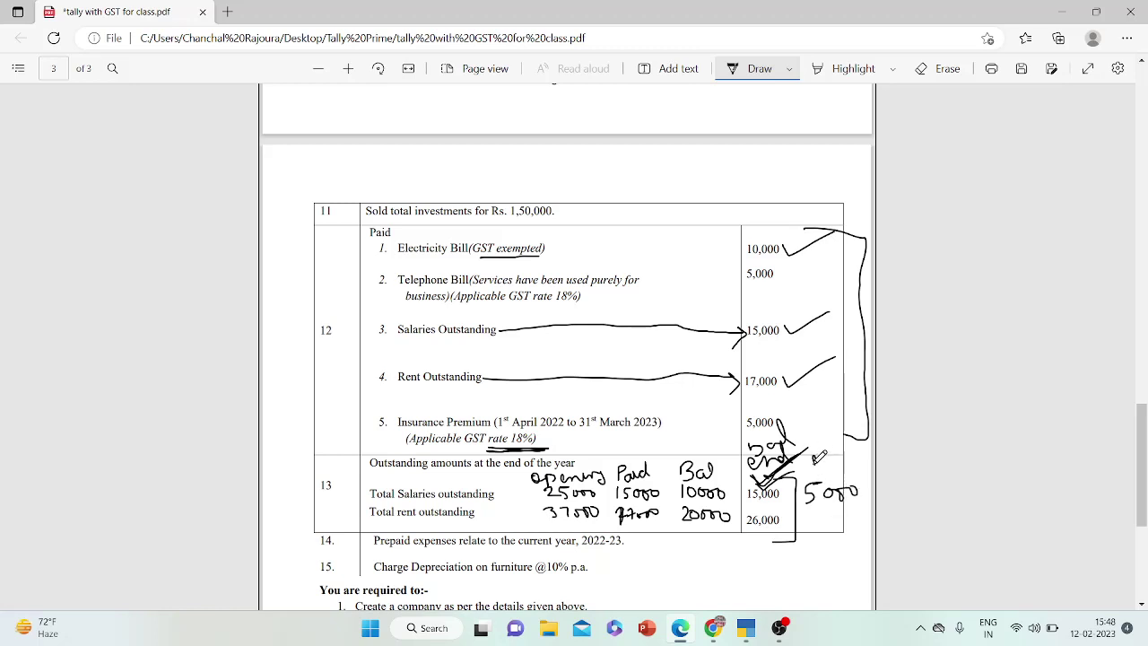
{"action": "mouse_move", "coordinate": [815, 456]}
{"action": "left_mouse_down"}
{"action": "mouse_move", "coordinate": [816, 468]}
{"action": "mouse_move", "coordinate": [856, 453]}
{"action": "mouse_move", "coordinate": [838, 471]}
{"action": "mouse_move", "coordinate": [871, 463]}
{"action": "left_mouse_up"}
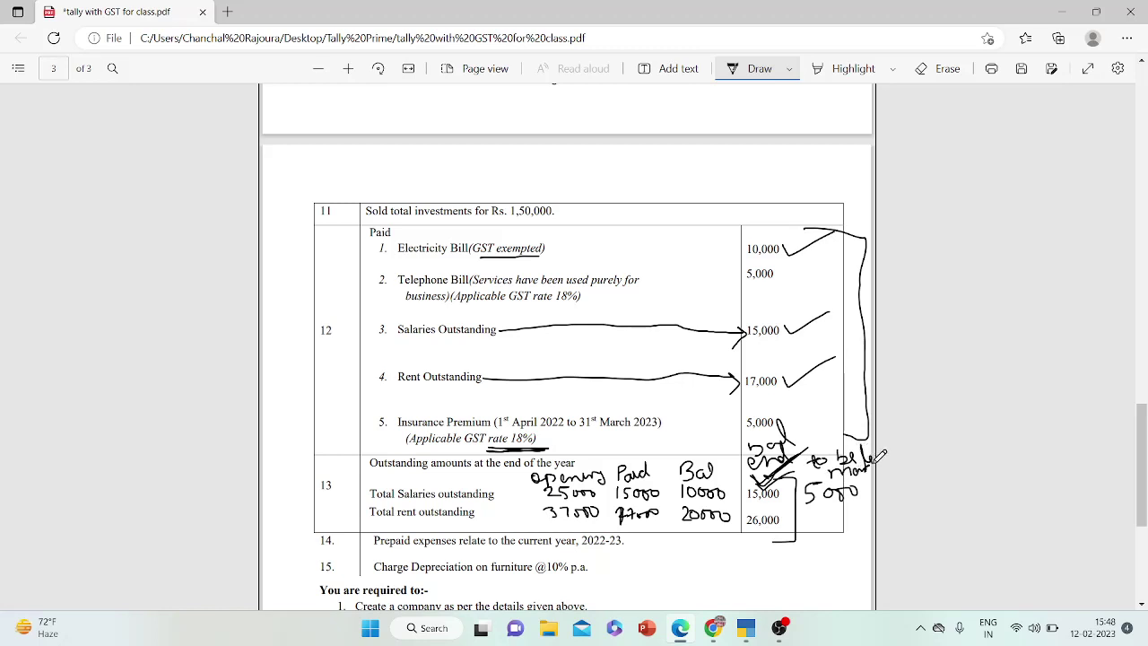
- Switch to Ziteboard and write 5000 as both the debit and credit amounts of the salary outstanding entry
{"action": "left_click", "coordinate": [713, 627]}
{"action": "mouse_move", "coordinate": [877, 321]}
{"action": "left_mouse_down"}
{"action": "mouse_move", "coordinate": [876, 345]}
{"action": "mouse_move", "coordinate": [893, 319]}
{"action": "mouse_move", "coordinate": [978, 328]}
{"action": "left_mouse_up"}
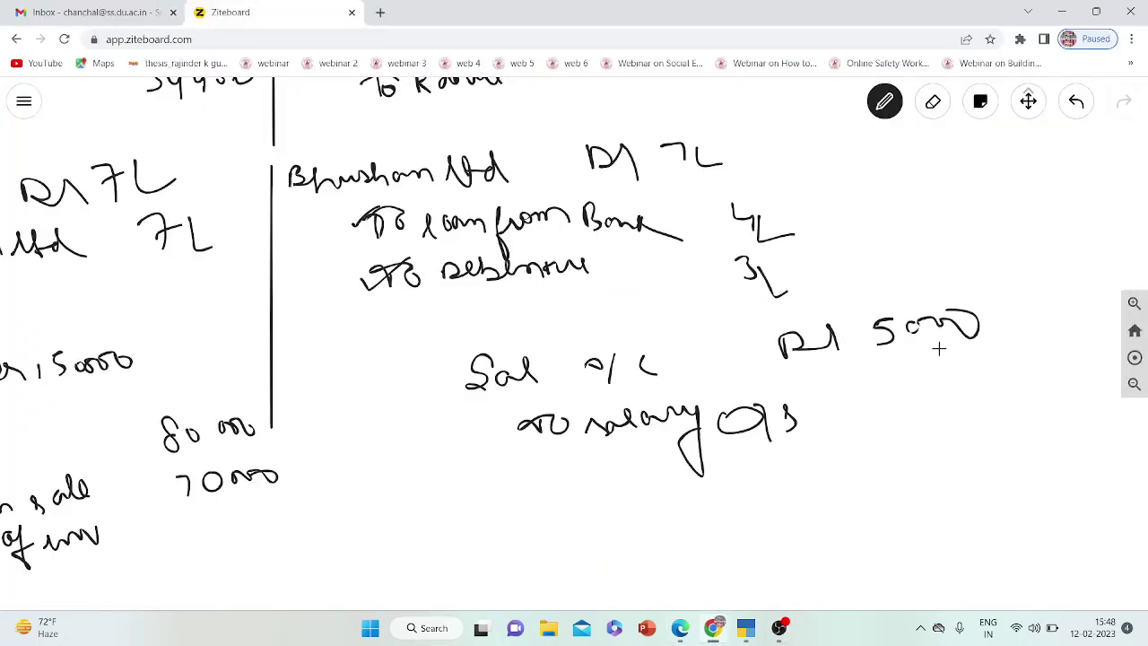
{"action": "mouse_move", "coordinate": [935, 362]}
{"action": "left_mouse_down"}
{"action": "mouse_move", "coordinate": [953, 386]}
{"action": "mouse_move", "coordinate": [984, 365]}
{"action": "mouse_move", "coordinate": [1048, 368]}
{"action": "left_mouse_up"}
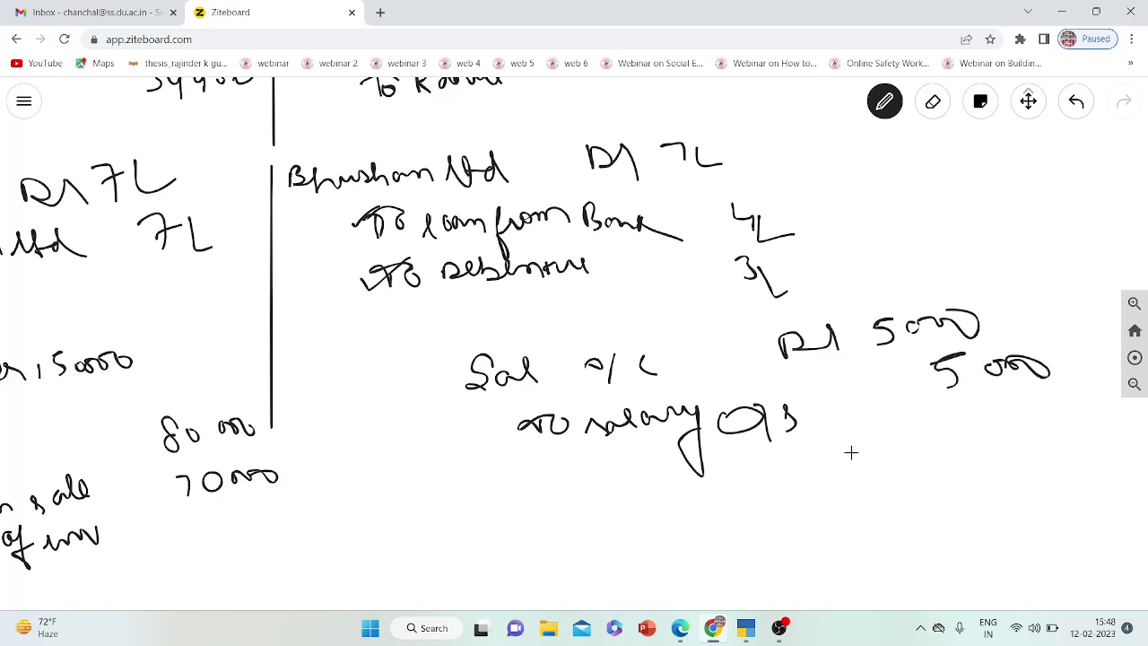
- Note the rent adjustment in the exercise PDF, then handwrite "Rent a/c Dr 6000, To Rent O/s 6000" on the Ziteboard whiteboard
{"action": "left_click", "coordinate": [681, 628]}
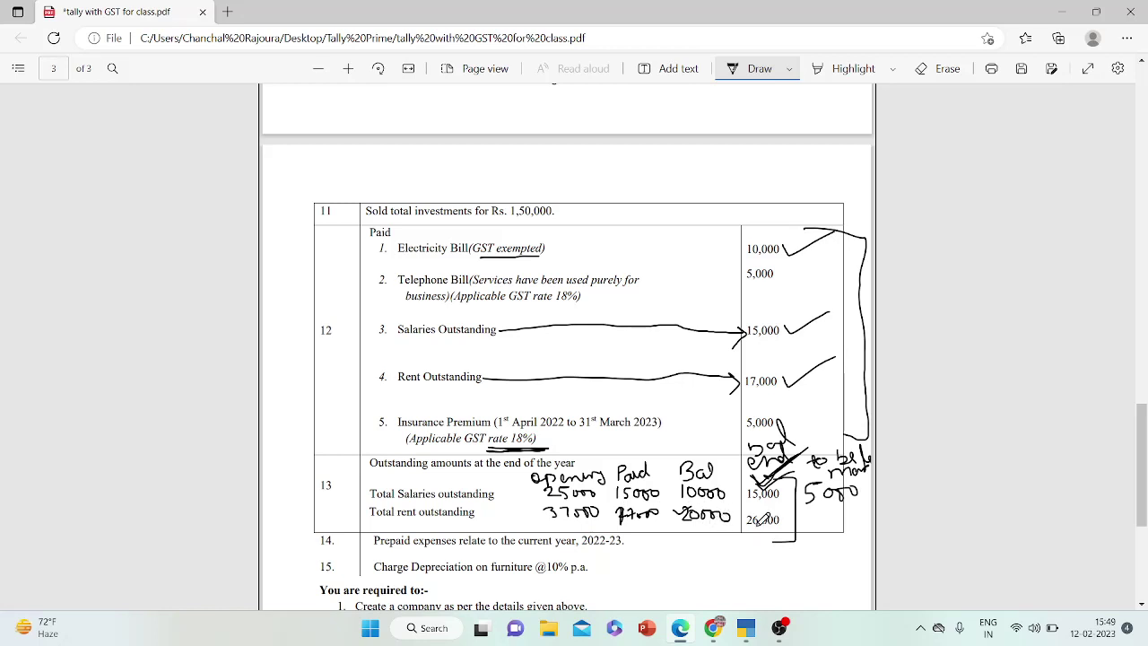
{"action": "mouse_move", "coordinate": [814, 507]}
{"action": "left_mouse_down"}
{"action": "mouse_move", "coordinate": [805, 523]}
{"action": "mouse_move", "coordinate": [847, 523]}
{"action": "left_mouse_up"}
{"action": "left_click", "coordinate": [713, 631]}
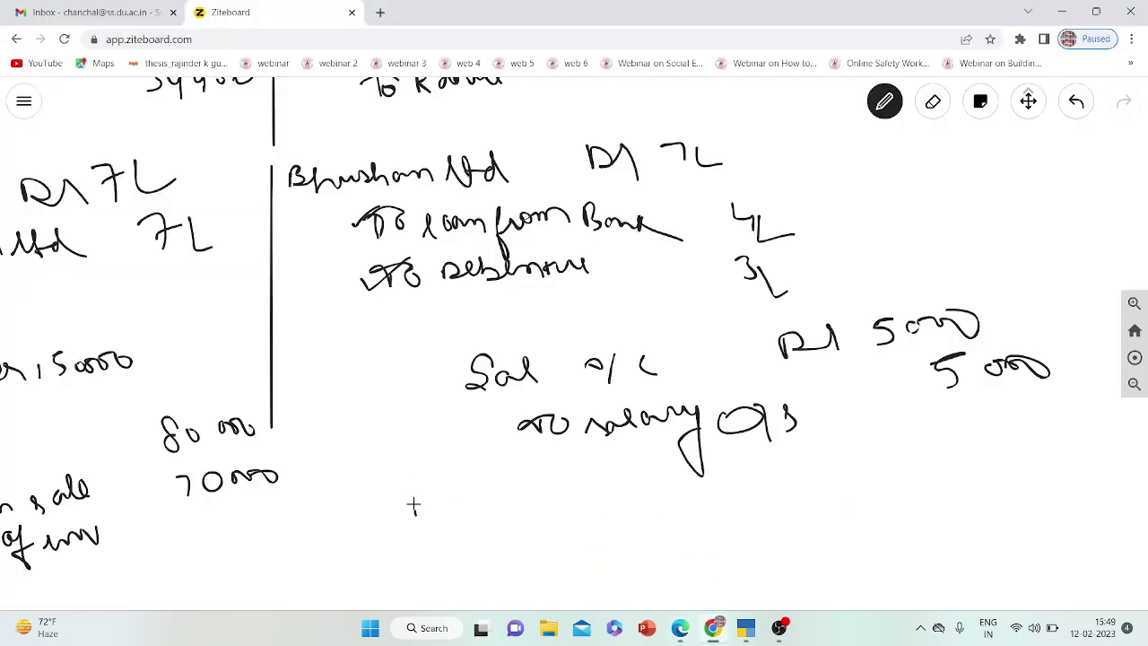
{"action": "mouse_move", "coordinate": [418, 507]}
{"action": "left_mouse_down"}
{"action": "mouse_move", "coordinate": [500, 490]}
{"action": "mouse_move", "coordinate": [518, 508]}
{"action": "mouse_move", "coordinate": [574, 512]}
{"action": "left_mouse_up"}
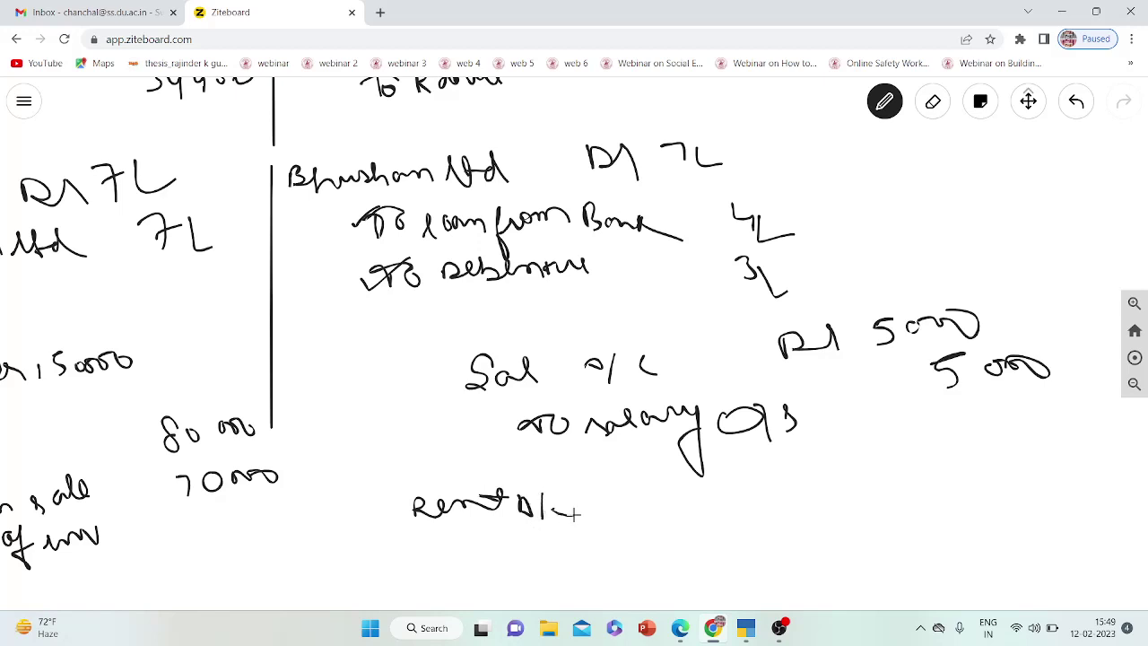
{"action": "mouse_move", "coordinate": [667, 487]}
{"action": "left_mouse_down"}
{"action": "mouse_move", "coordinate": [691, 492]}
{"action": "mouse_move", "coordinate": [694, 509]}
{"action": "left_mouse_up"}
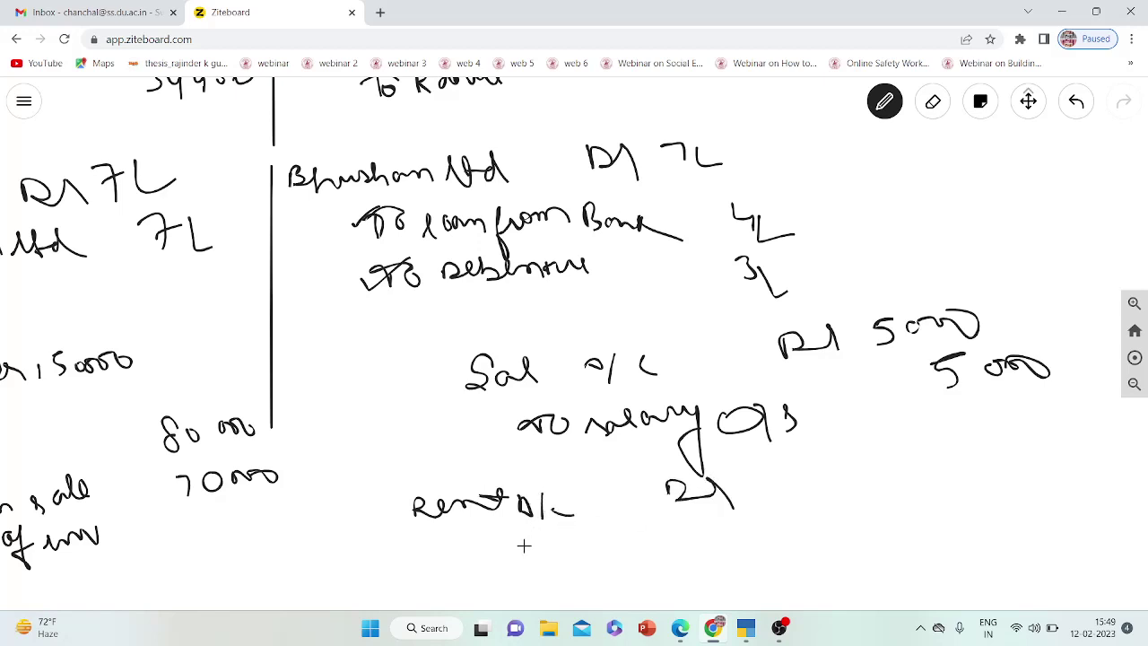
{"action": "mouse_move", "coordinate": [514, 549]}
{"action": "left_mouse_down"}
{"action": "mouse_move", "coordinate": [694, 535]}
{"action": "mouse_move", "coordinate": [736, 547]}
{"action": "left_mouse_up"}
{"action": "mouse_move", "coordinate": [780, 463]}
{"action": "left_mouse_down"}
{"action": "mouse_move", "coordinate": [778, 484]}
{"action": "mouse_move", "coordinate": [835, 493]}
{"action": "mouse_move", "coordinate": [876, 477]}
{"action": "mouse_move", "coordinate": [845, 505]}
{"action": "mouse_move", "coordinate": [852, 520]}
{"action": "mouse_move", "coordinate": [877, 510]}
{"action": "mouse_move", "coordinate": [913, 536]}
{"action": "mouse_move", "coordinate": [938, 530]}
{"action": "left_mouse_up"}
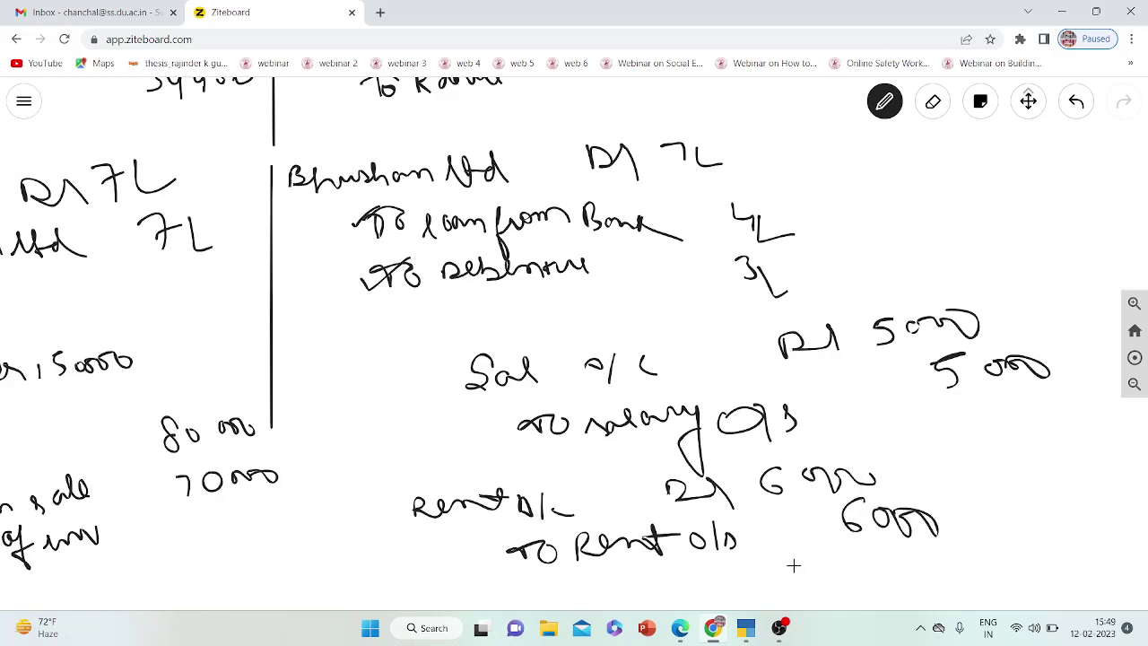
- Switch to TallyPrime, start a journal voucher, and check the handwritten salary entry in Ziteboard
{"action": "left_click", "coordinate": [749, 628]}
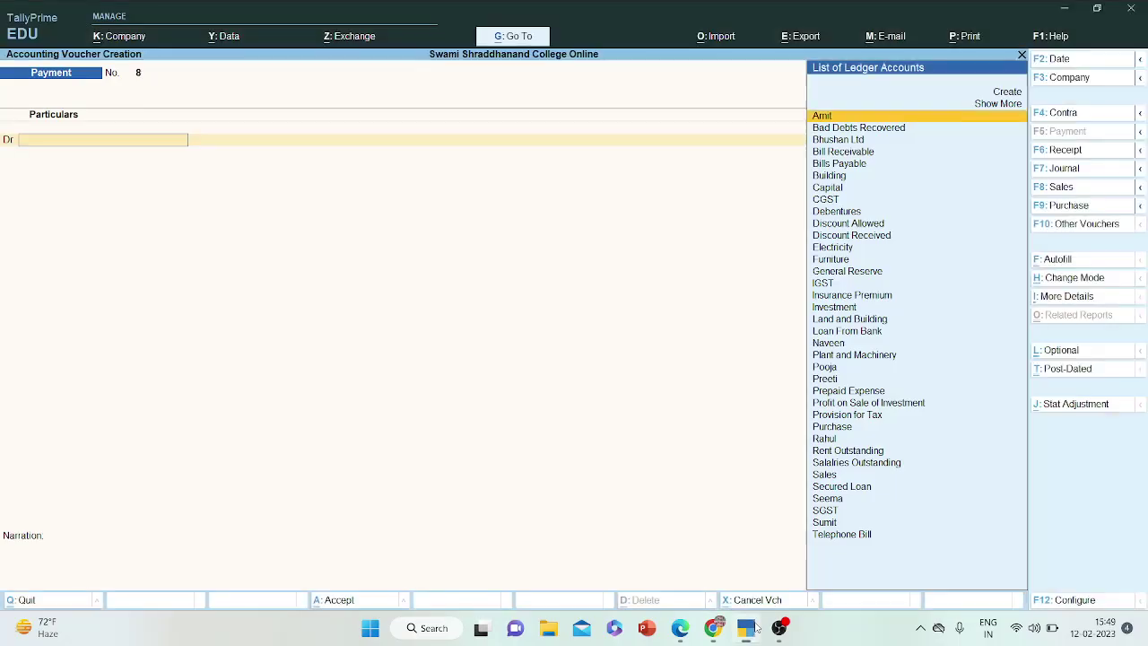
{"action": "left_click", "coordinate": [1065, 169]}
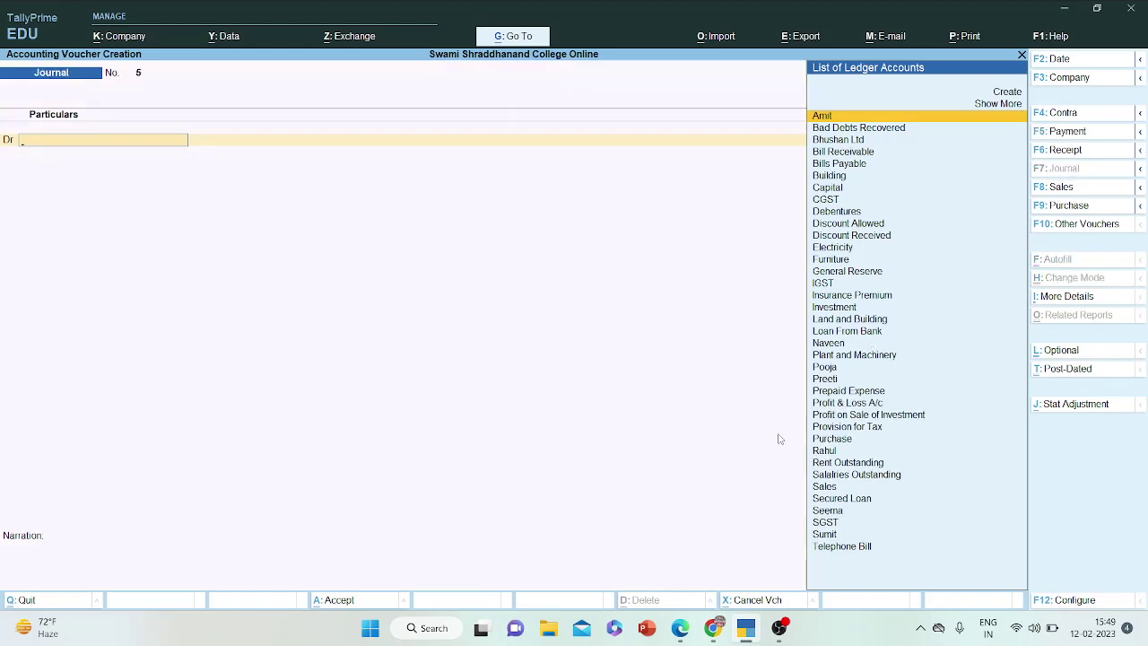
{"action": "left_click", "coordinate": [712, 639]}
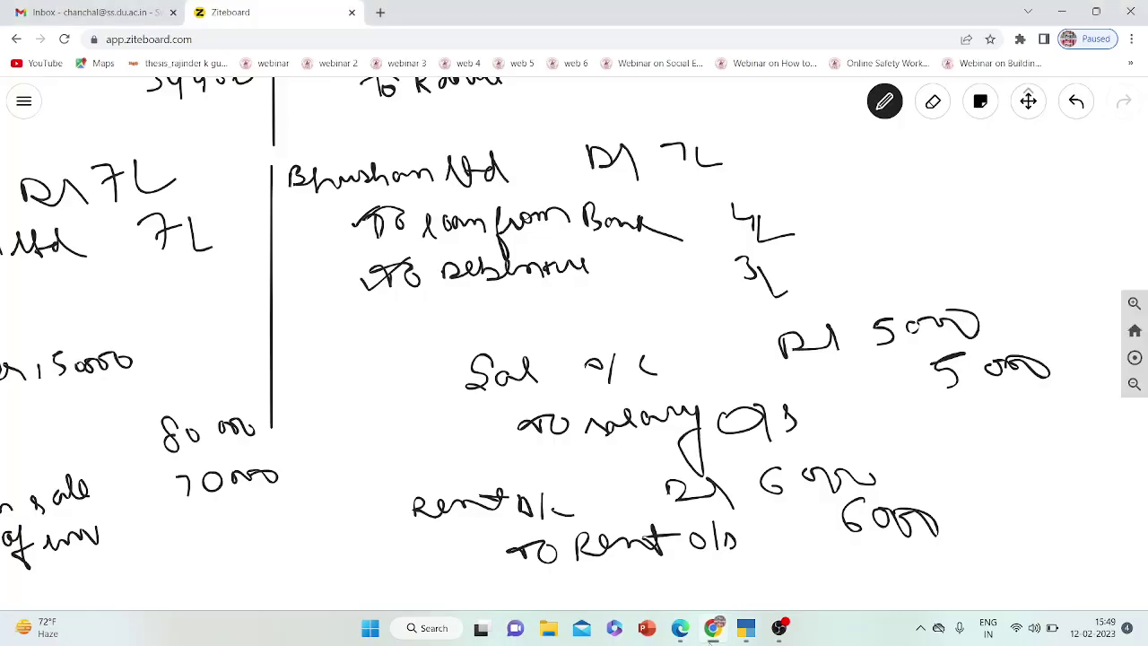
{"action": "left_click", "coordinate": [713, 630]}
- Return to TallyPrime and start creating a new ledger for the journal's debit line, named Salary
{"action": "type", "text": "Sal"}
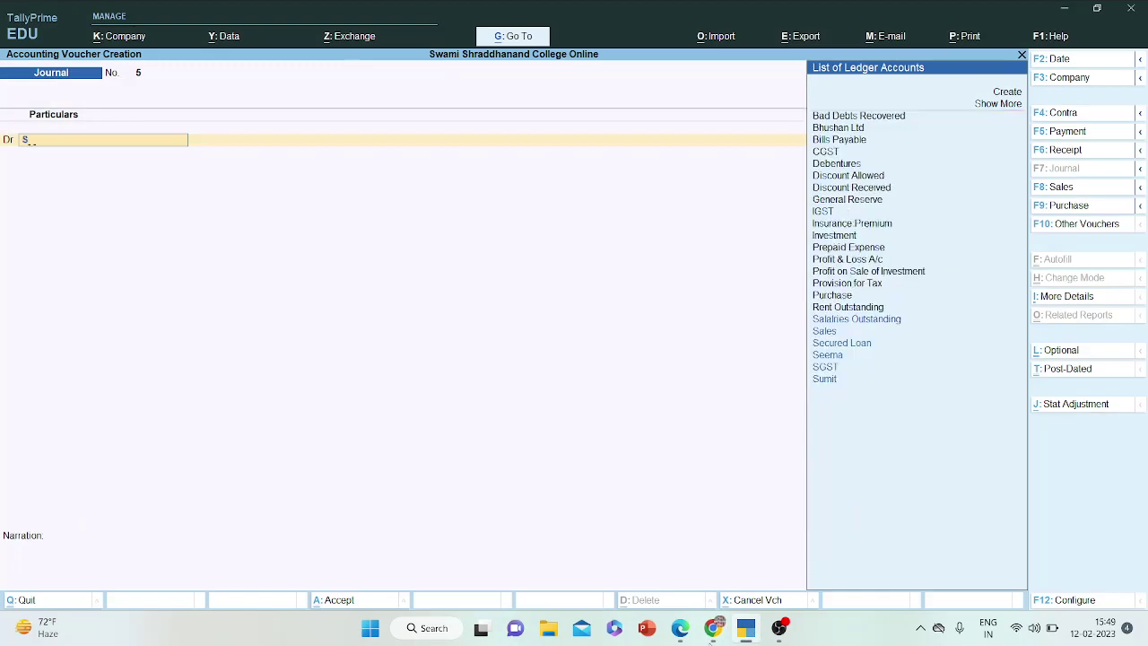
{"action": "key", "text": "Up"}
{"action": "key", "text": "Up"}
{"action": "key", "text": "Up"}
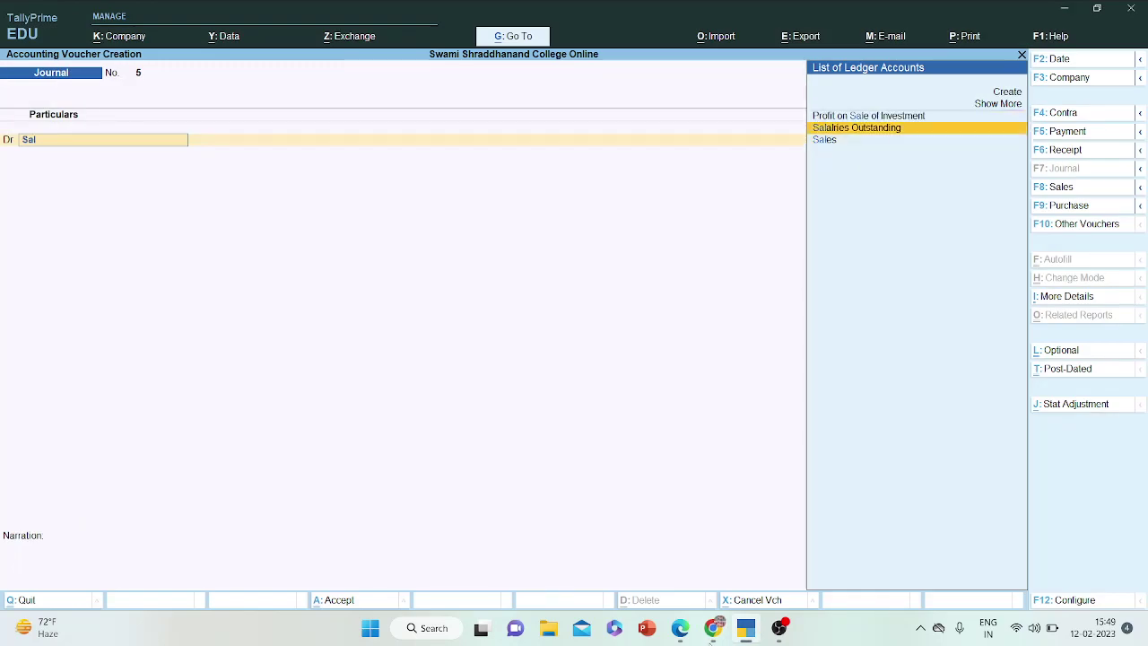
{"action": "key", "text": "Return"}
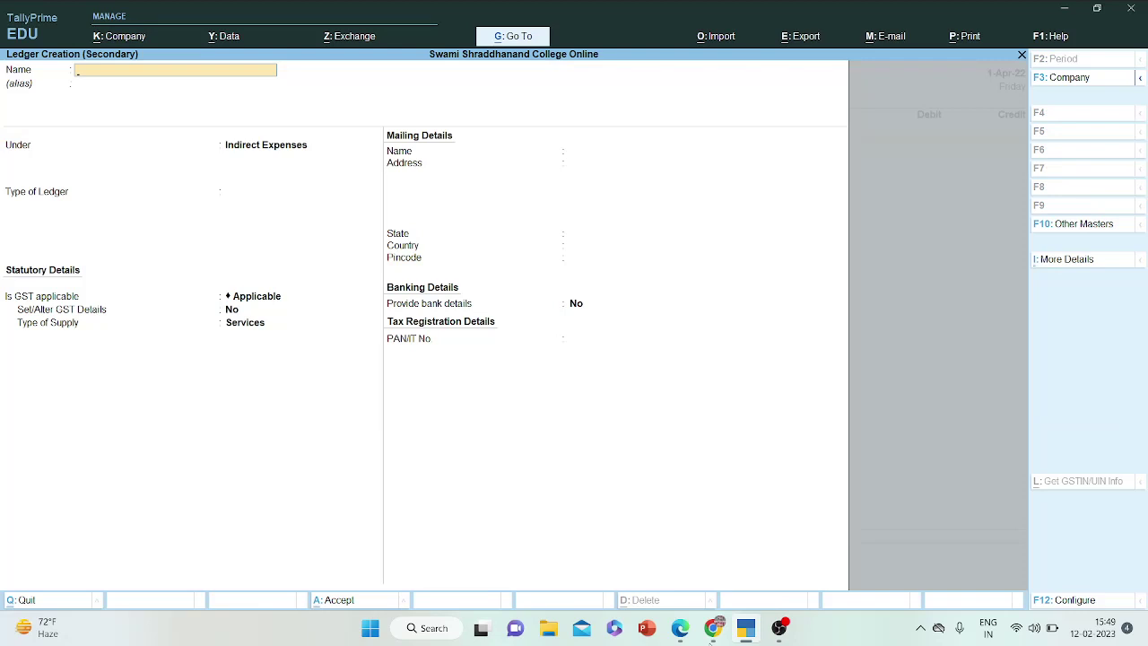
{"action": "key", "text": "Return"}
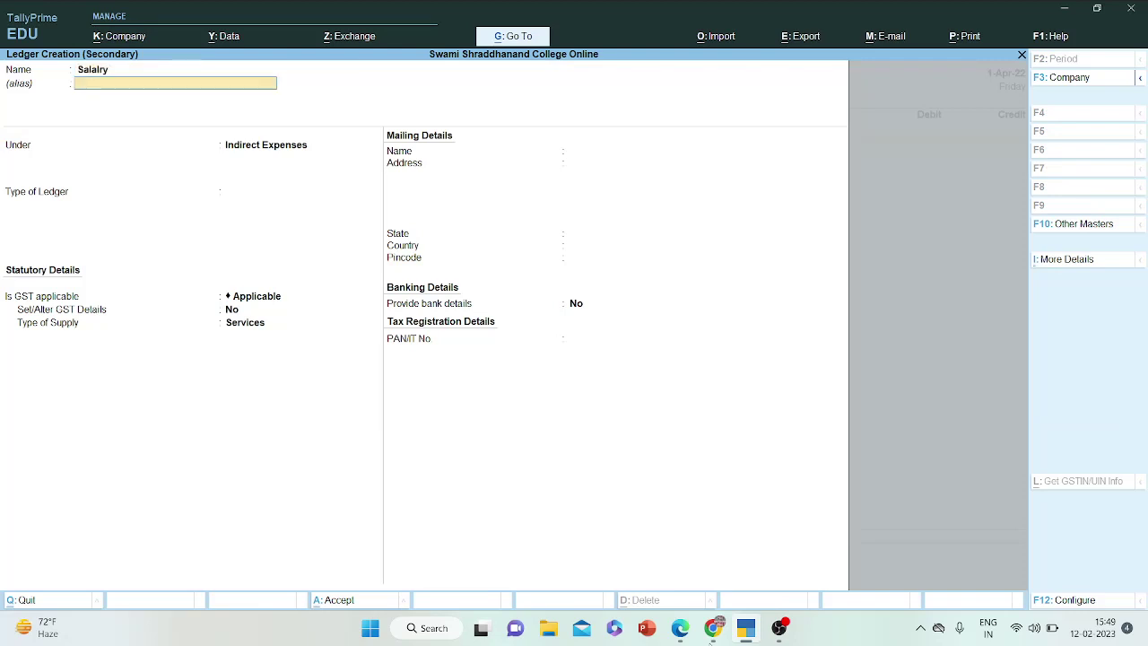
{"action": "key", "text": "BackSpace"}
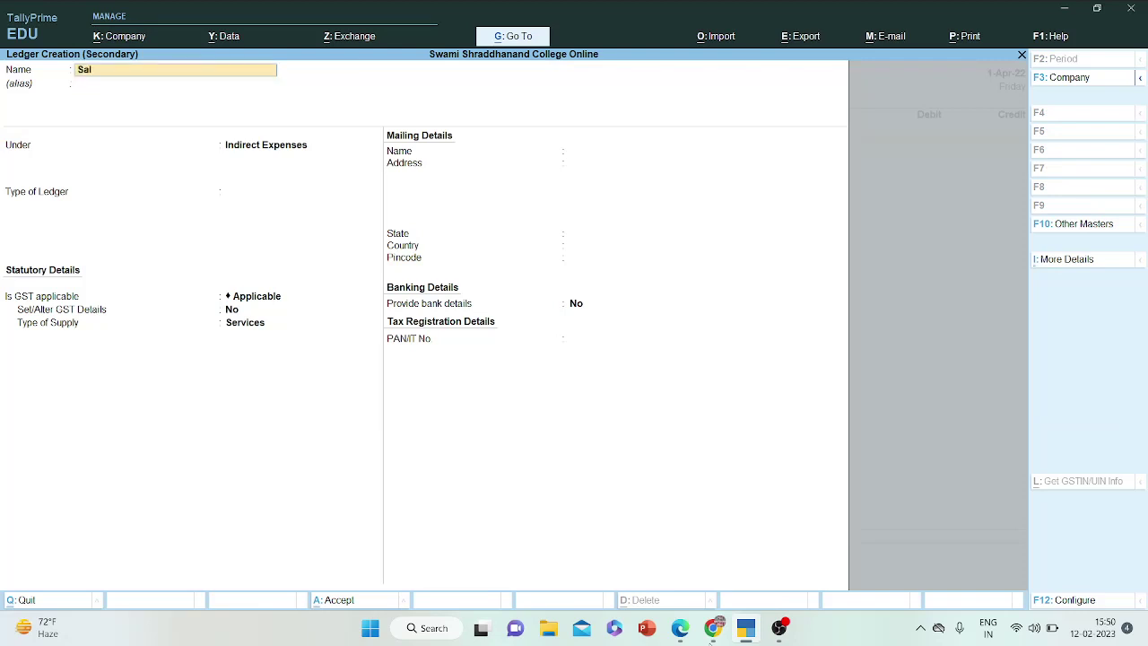
{"action": "key", "text": "Return"}
{"action": "key", "text": "Return"}
{"action": "key", "text": "Return"}
{"action": "key", "text": "Return"}
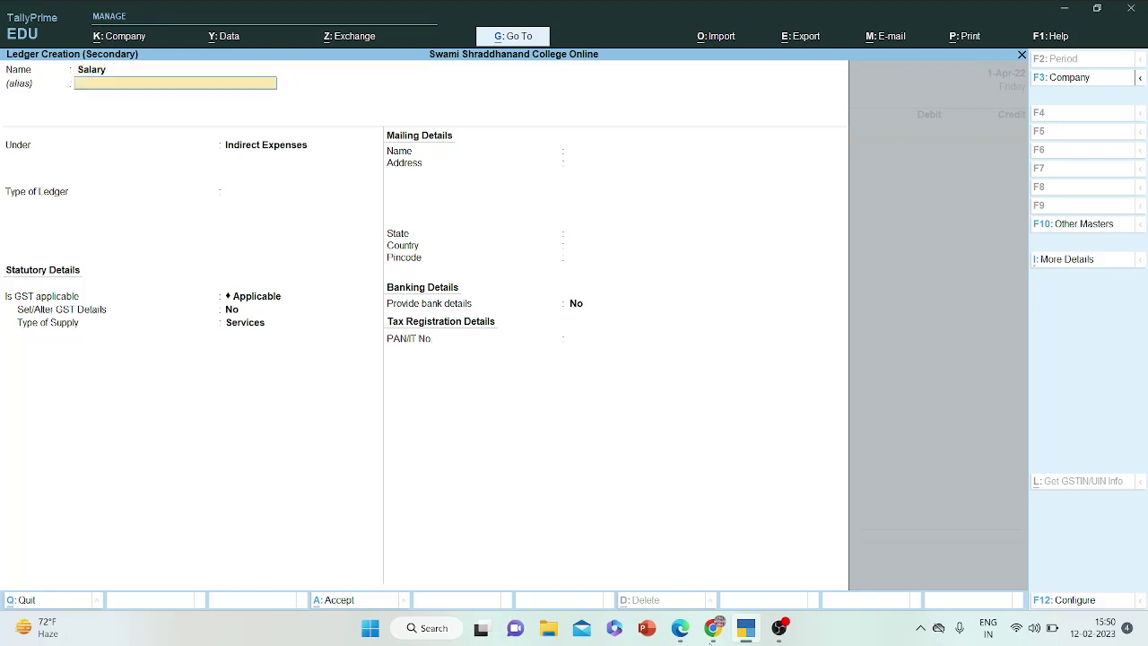
- Keep the Salary ledger under Indirect Expenses with ledger type Not Applicable and no GST details set, and save it
{"action": "key", "text": "Return"}
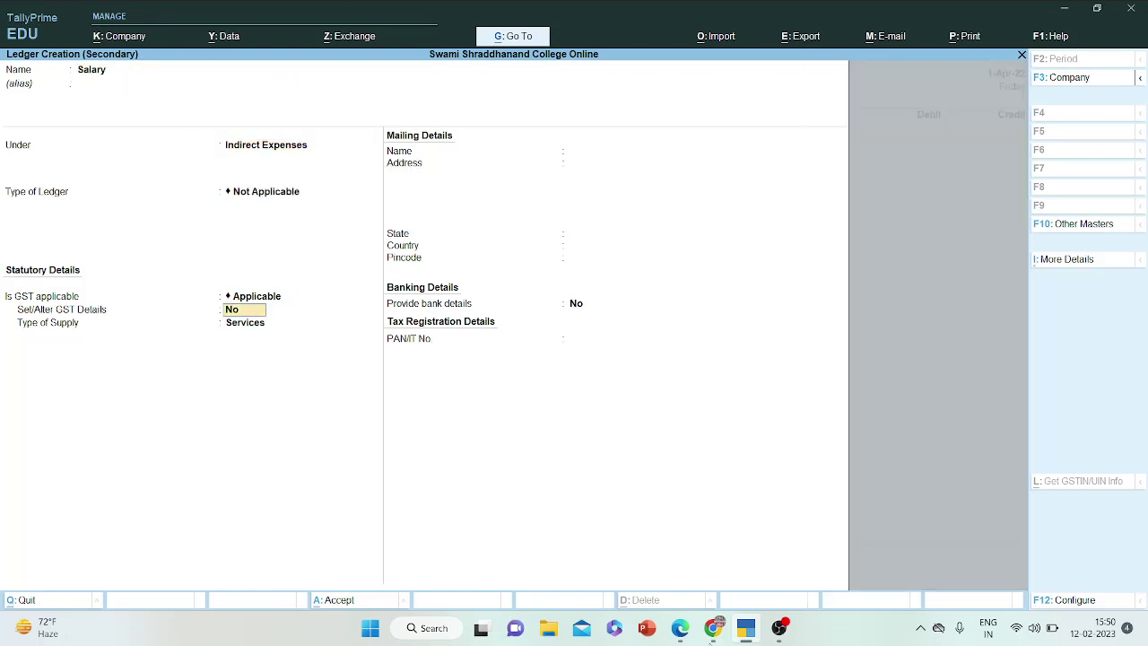
{"action": "key", "text": "Return"}
{"action": "key", "text": "Return"}
{"action": "key", "text": "Return"}
{"action": "key", "text": "Return"}
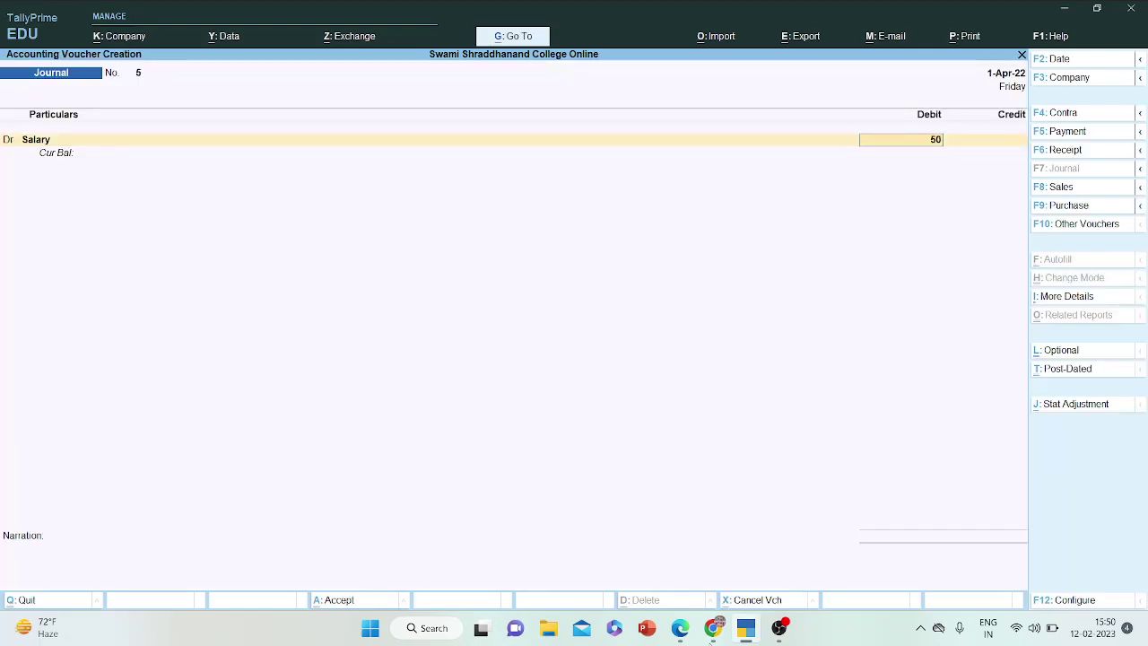
- Check the handwritten salary entry in Ziteboard, debit Salary 5,000, credit Salalries Outstanding 5,000, and save the journal voucher
{"action": "left_click", "coordinate": [714, 630]}
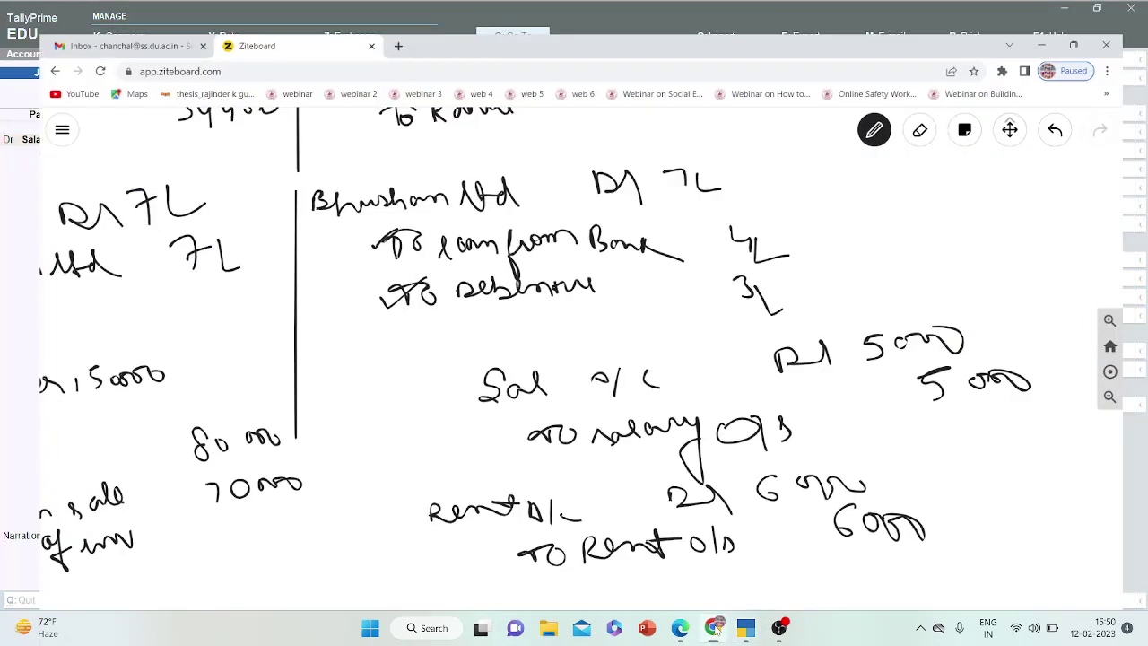
{"action": "left_click", "coordinate": [714, 629]}
{"action": "key", "text": "Return"}
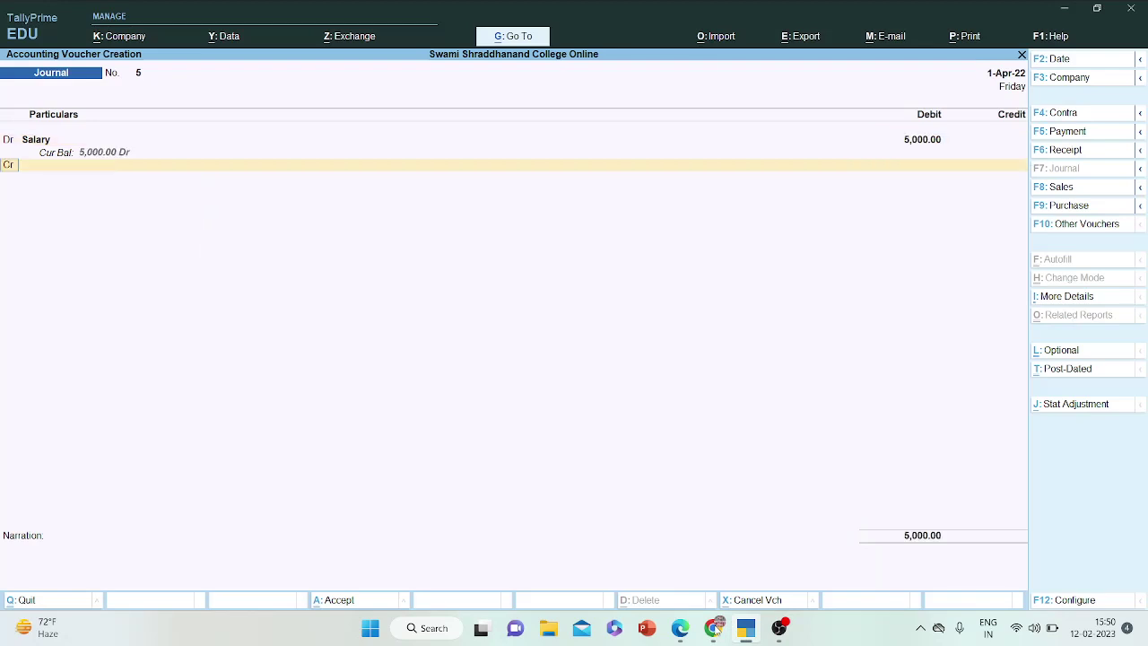
{"action": "type", "text": "Sala"}
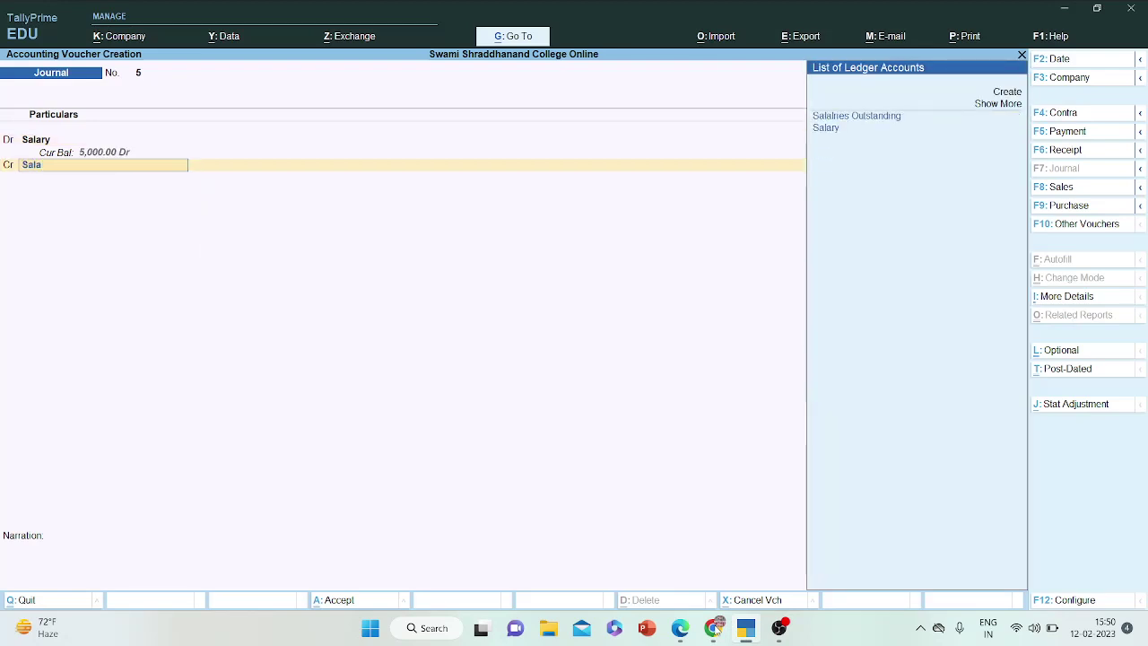
{"action": "key", "text": "Return"}
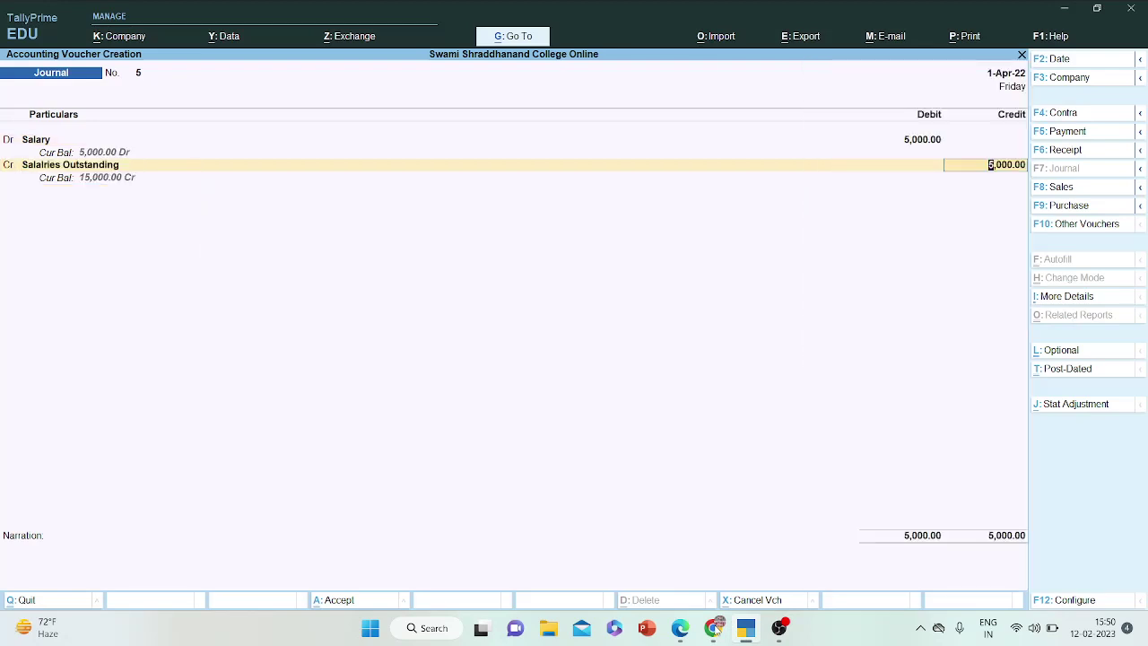
{"action": "key", "text": "ctrl"}
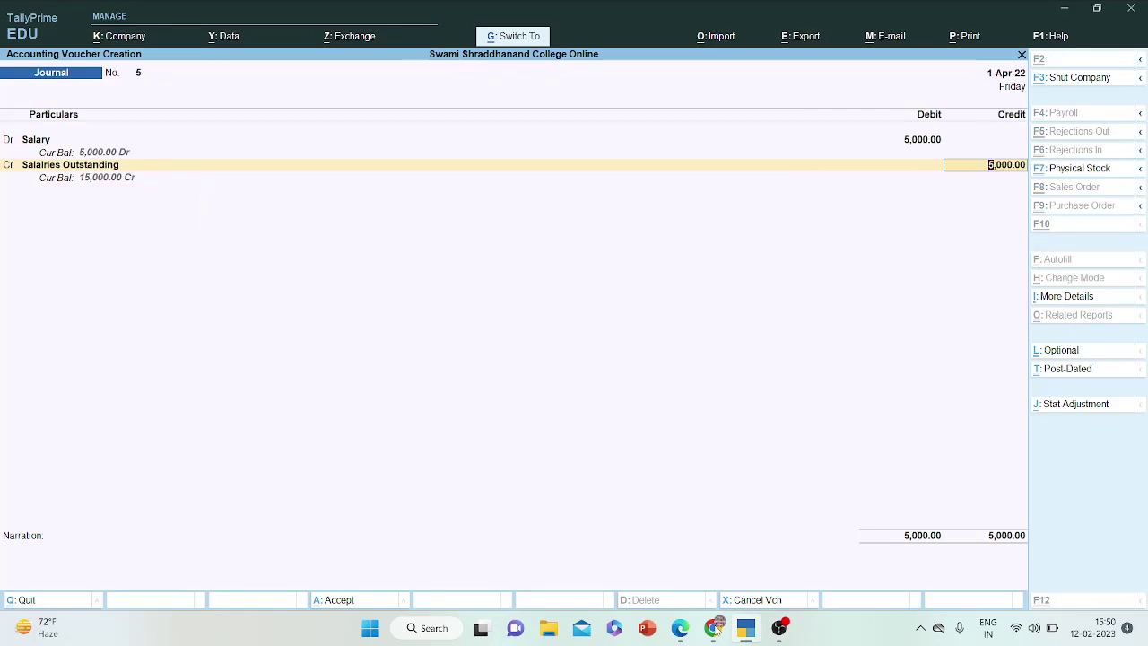
{"action": "key", "text": "ctrl+a"}
- Switch to Ziteboard, put a tick beside the handwritten rent entry, and return to TallyPrime
{"action": "left_click", "coordinate": [716, 628]}
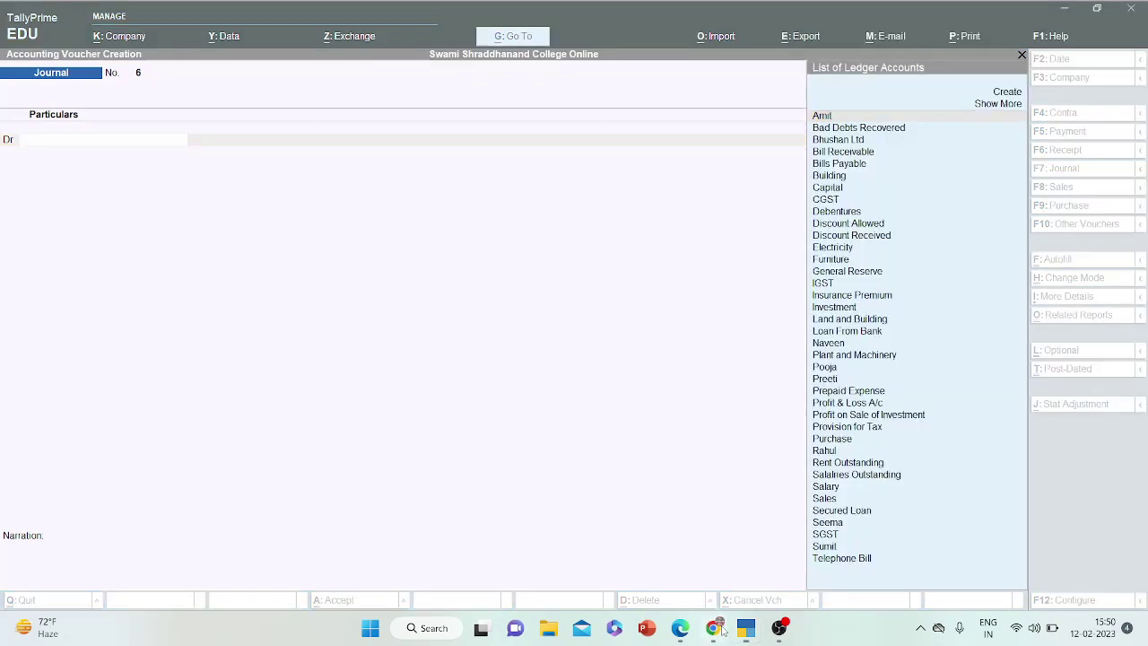
{"action": "left_click_drag", "start_coordinate": [374, 502], "coordinate": [429, 459]}
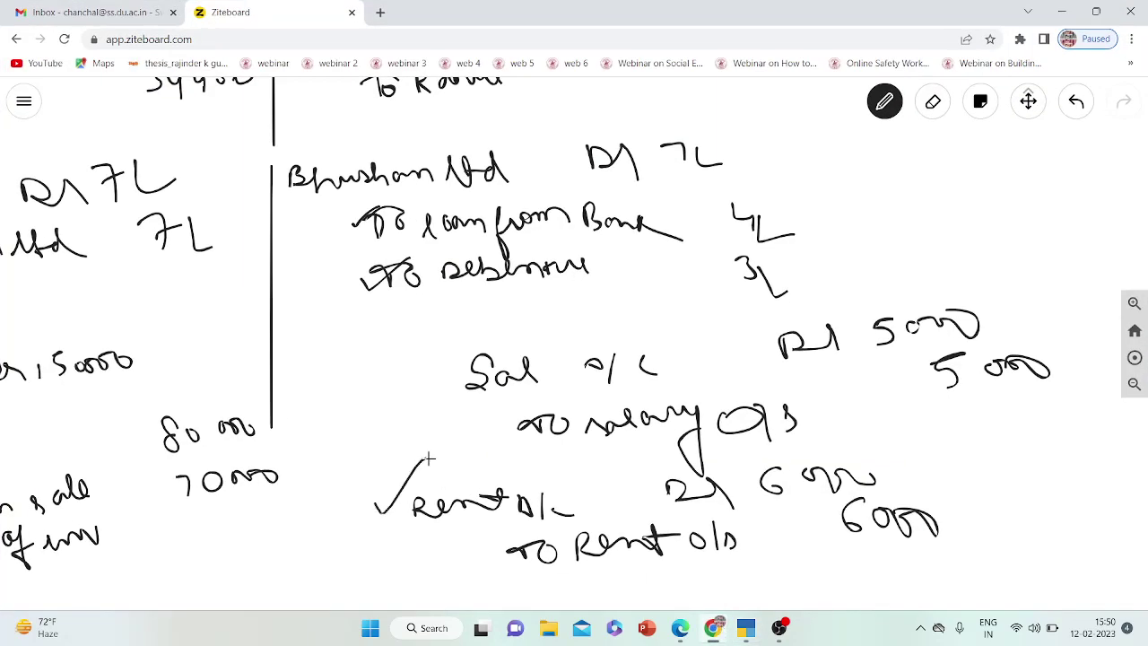
{"action": "left_click", "coordinate": [746, 631]}
- Create a ledger named Rent under Indirect Expenses from the debit line of the new journal voucher, with ledger type Not Applicable
{"action": "type", "text": "Ren"}
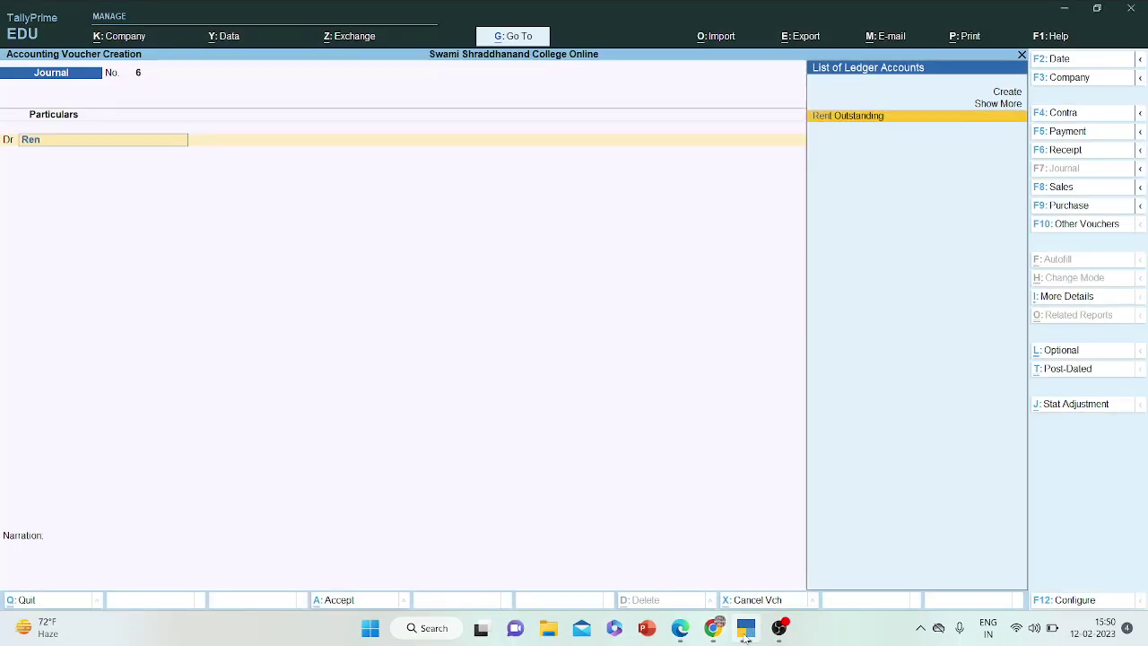
{"action": "key", "text": "Up"}
{"action": "key", "text": "Up"}
{"action": "key", "text": "Return"}
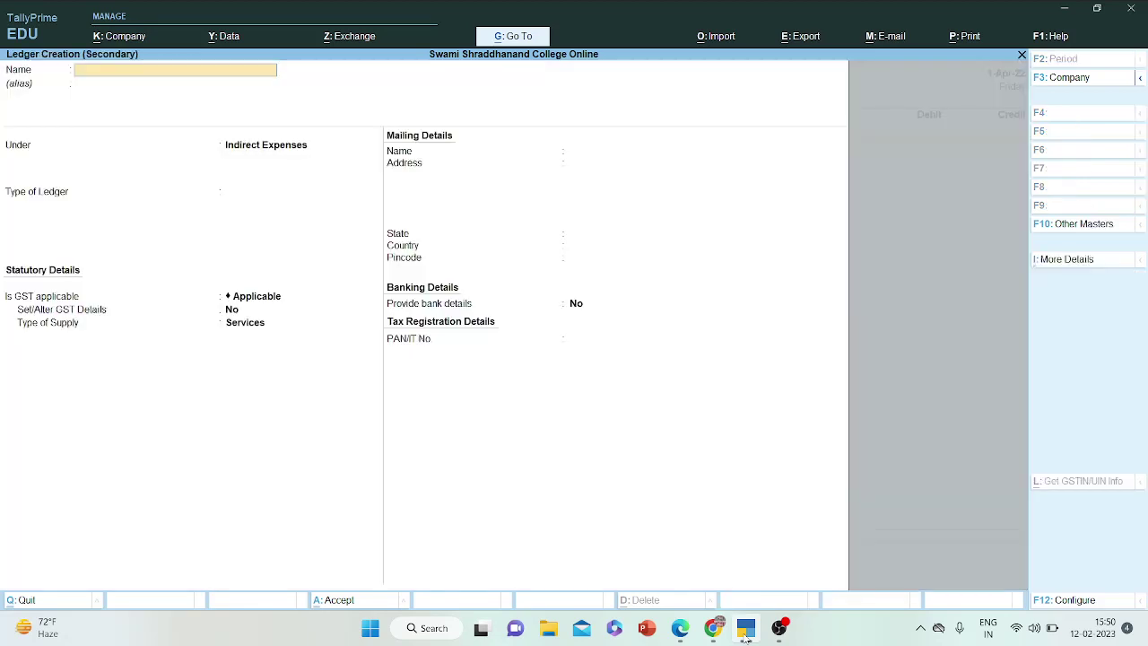
{"action": "type", "text": "t"}
{"action": "key", "text": "Return"}
{"action": "key", "text": "Return"}
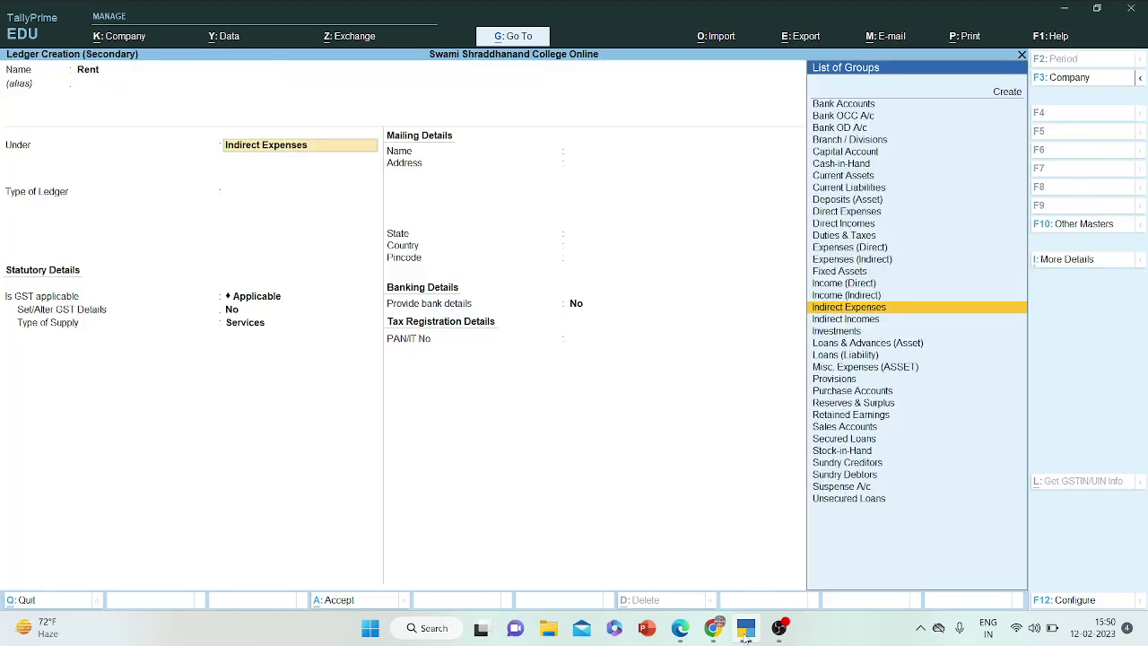
{"action": "key", "text": "Return"}
{"action": "key", "text": "Return"}
{"action": "key", "text": "Return"}
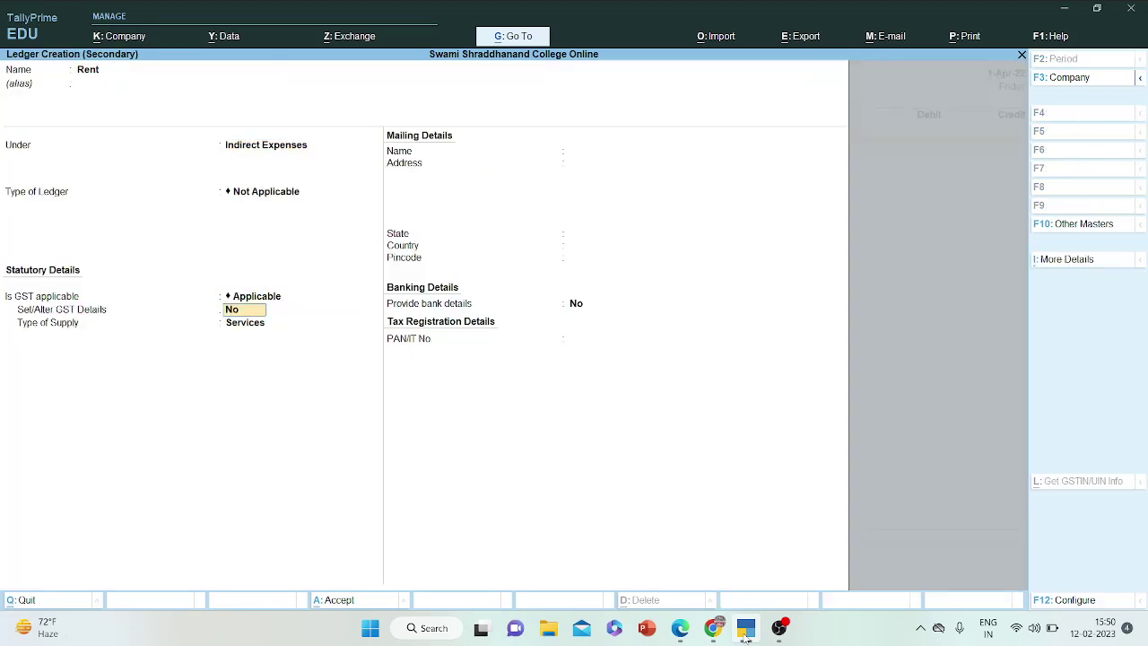
{"action": "key", "text": "Return"}
{"action": "key", "text": "Return"}
{"action": "key", "text": "ctrl+a"}
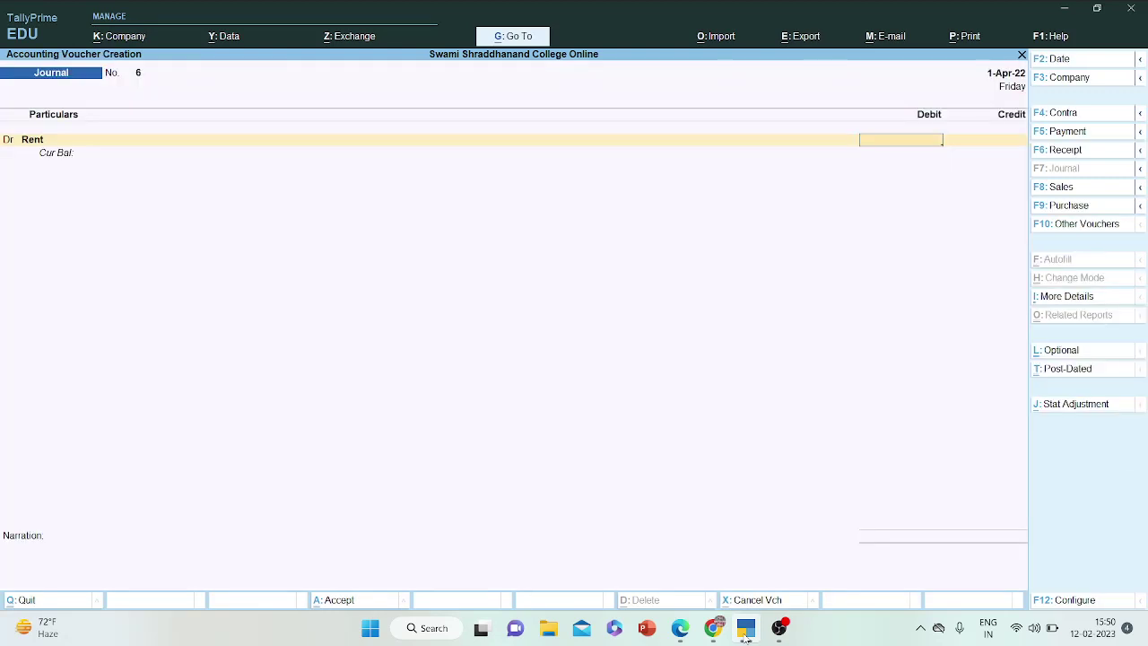
- Debit Rent 6,000, credit Rent Outstanding 6,000, and save the journal voucher
{"action": "key", "text": "Return"}
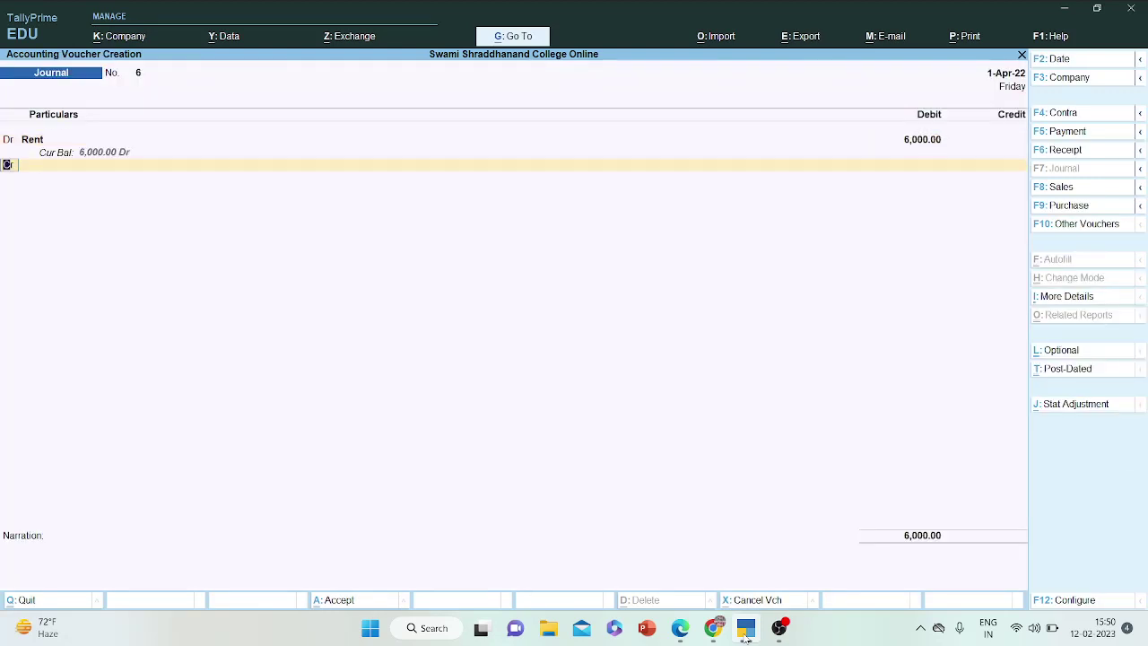
{"action": "left_click", "coordinate": [746, 633]}
{"action": "left_click", "coordinate": [745, 633]}
{"action": "type", "text": "rent"}
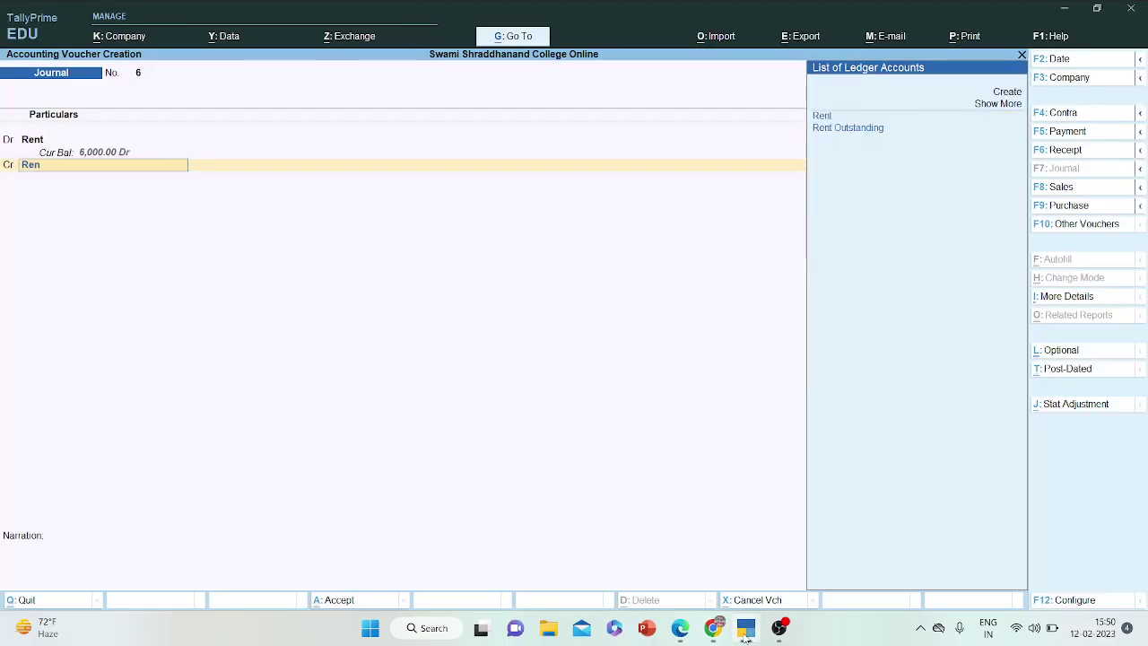
{"action": "key", "text": "Return"}
{"action": "key", "text": "BackSpace"}
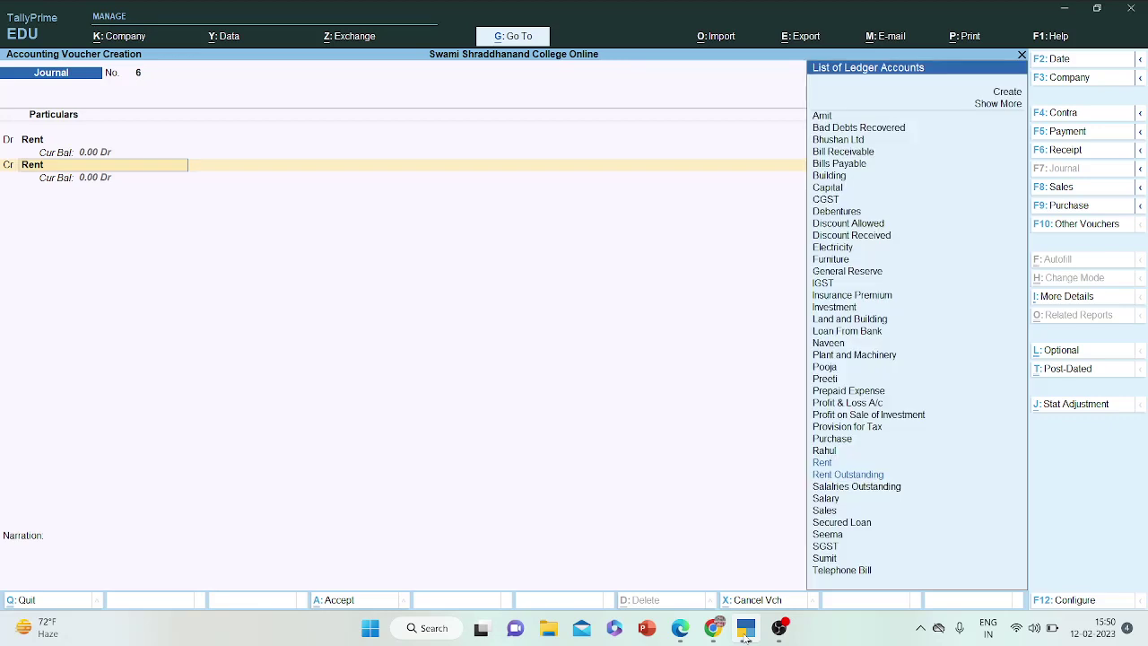
{"action": "type", "text": "ren"}
{"action": "key", "text": "Return"}
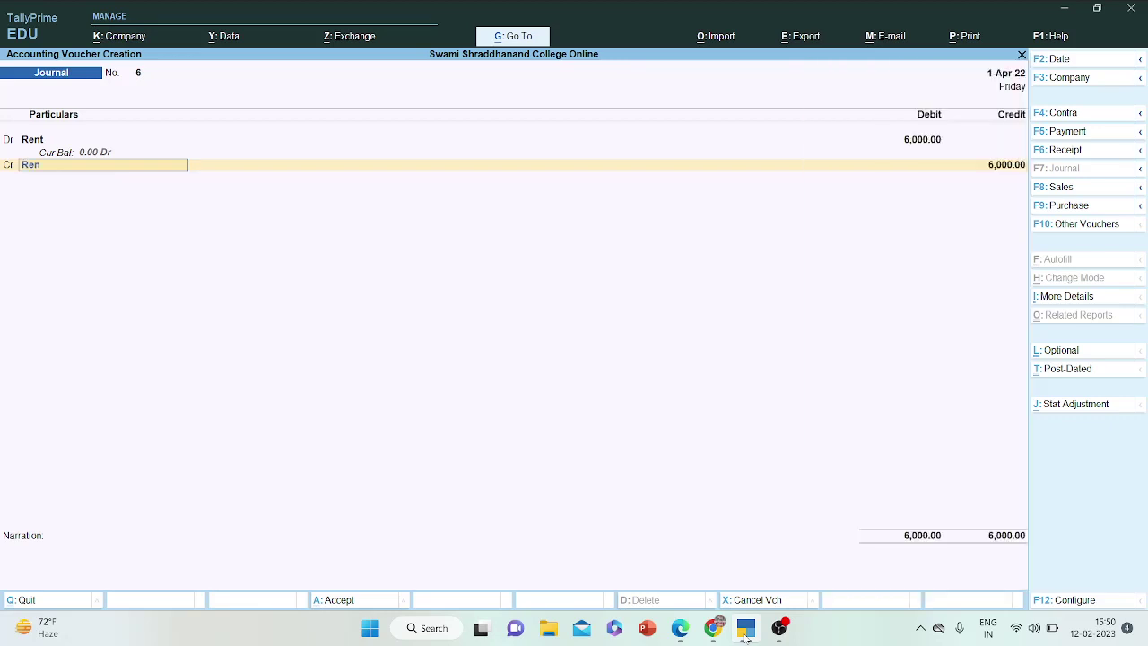
{"action": "key", "text": "ctrl+a"}
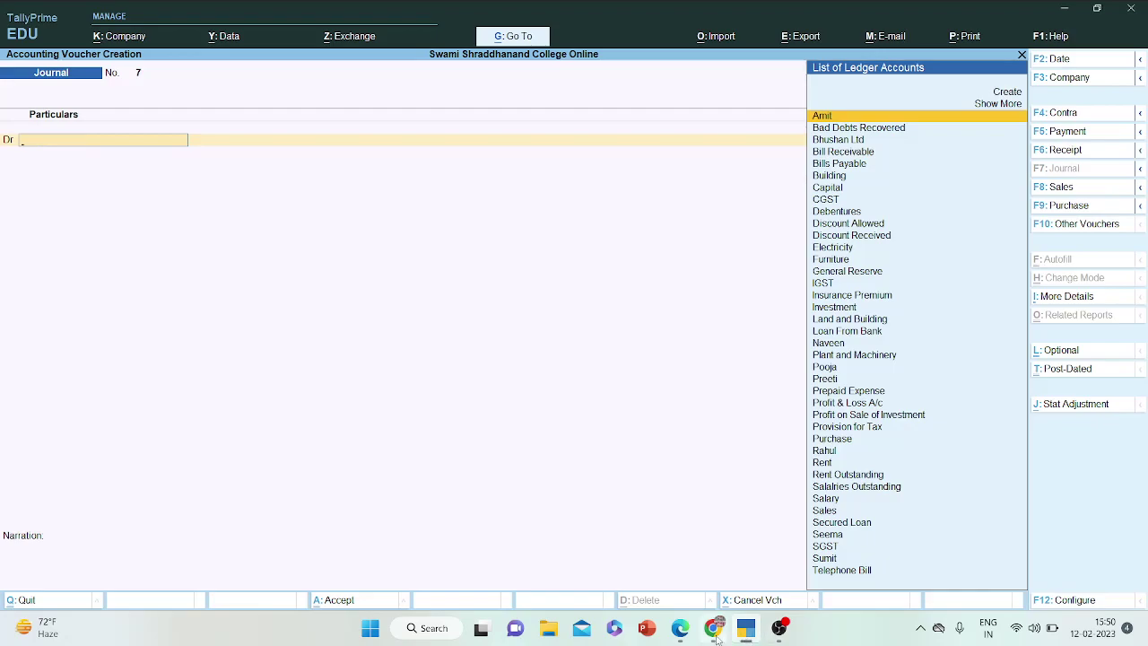
- Check item 14 in the exercise PDF, then handwrite "Prepaid exp Dr 5000, To Exp 5000" on a blank area of the Ziteboard whiteboard
{"action": "left_click", "coordinate": [714, 634]}
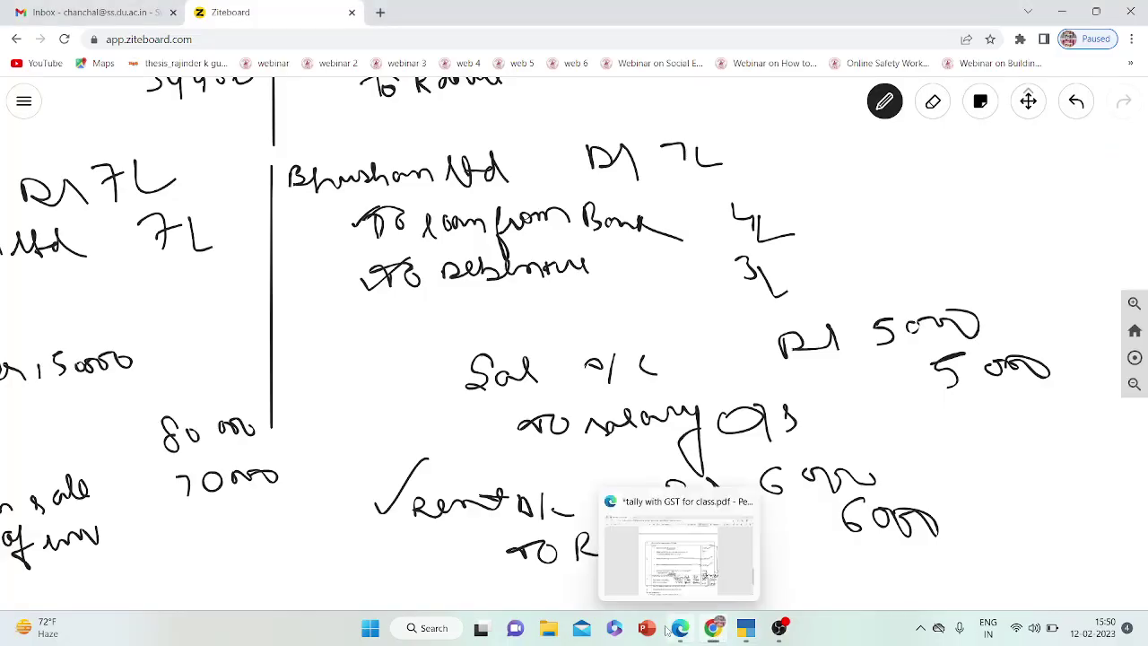
{"action": "left_click", "coordinate": [682, 628]}
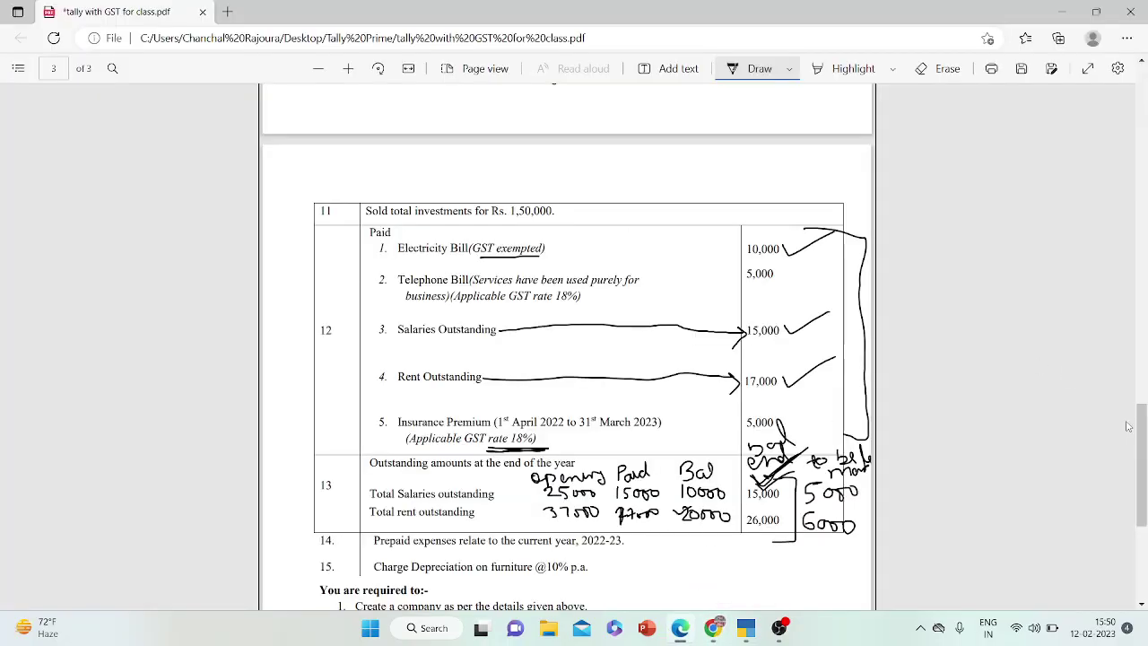
{"action": "scroll", "coordinate": [1129, 426], "scroll_direction": "down", "scroll_amount": 3}
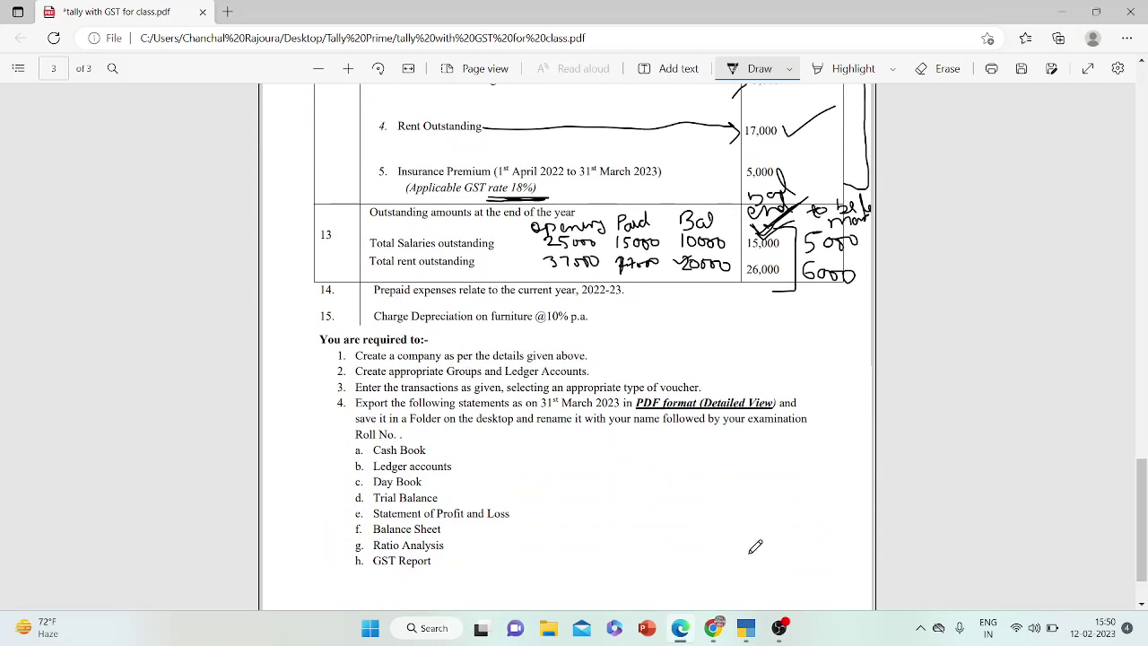
{"action": "left_click", "coordinate": [723, 631]}
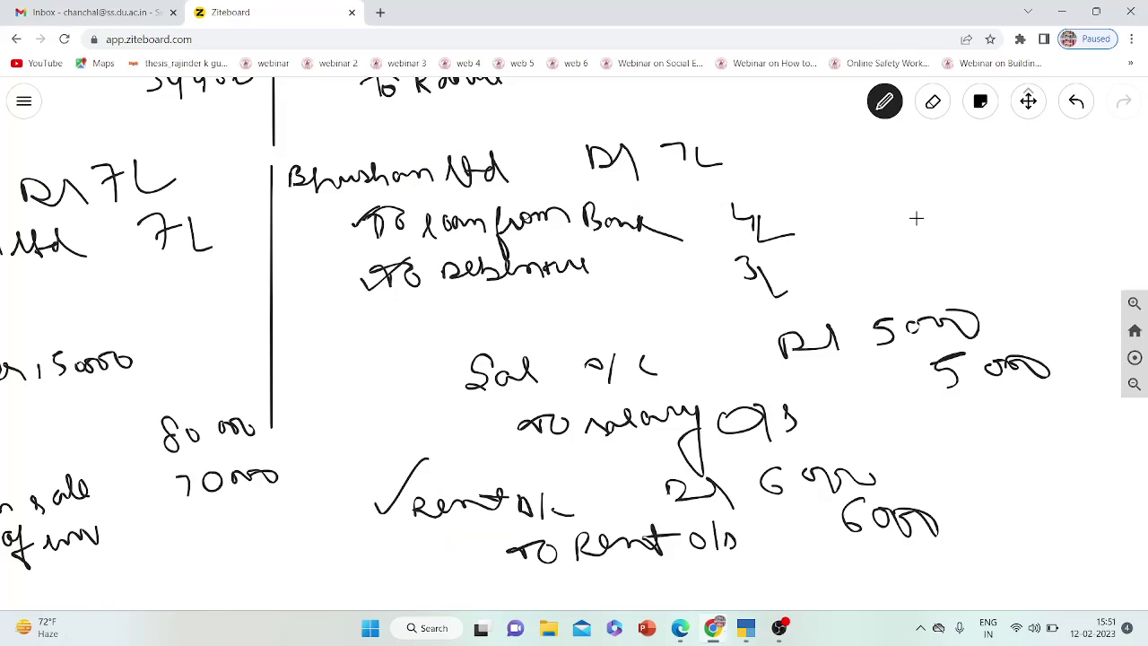
{"action": "left_click", "coordinate": [1028, 102]}
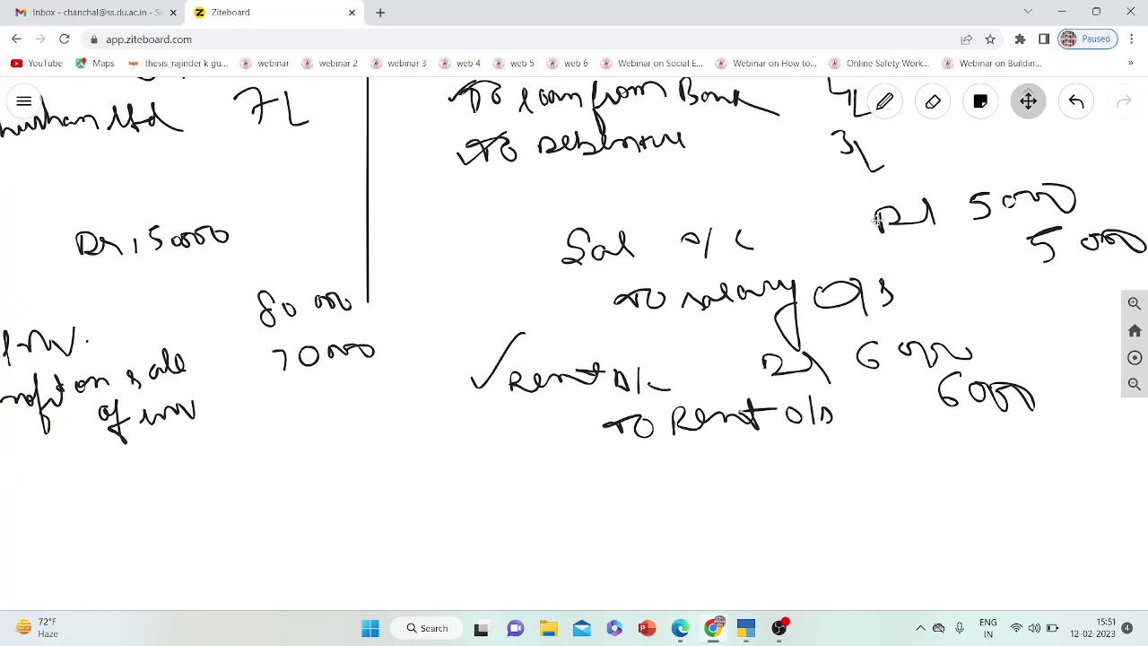
{"action": "left_click_drag", "start_coordinate": [734, 395], "coordinate": [887, 159]}
{"action": "left_click", "coordinate": [885, 102]}
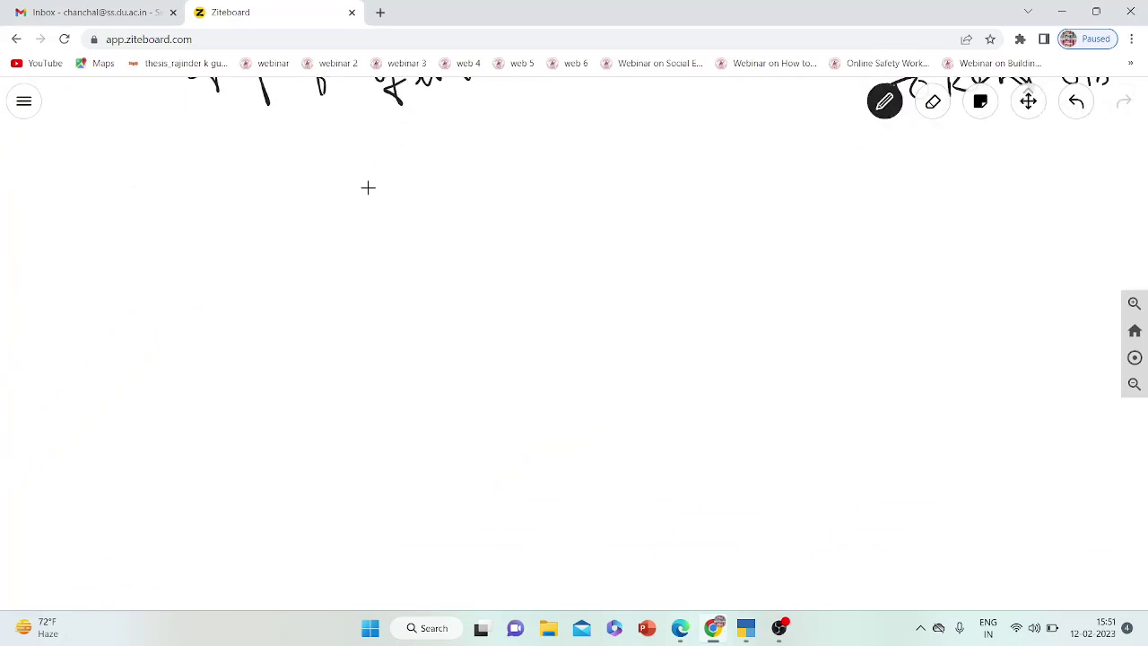
{"action": "mouse_move", "coordinate": [65, 203]}
{"action": "left_mouse_down"}
{"action": "mouse_move", "coordinate": [80, 174]}
{"action": "mouse_move", "coordinate": [95, 221]}
{"action": "mouse_move", "coordinate": [95, 196]}
{"action": "mouse_move", "coordinate": [138, 231]}
{"action": "mouse_move", "coordinate": [148, 197]}
{"action": "mouse_move", "coordinate": [180, 205]}
{"action": "mouse_move", "coordinate": [192, 188]}
{"action": "mouse_move", "coordinate": [231, 201]}
{"action": "mouse_move", "coordinate": [337, 172]}
{"action": "left_mouse_up"}
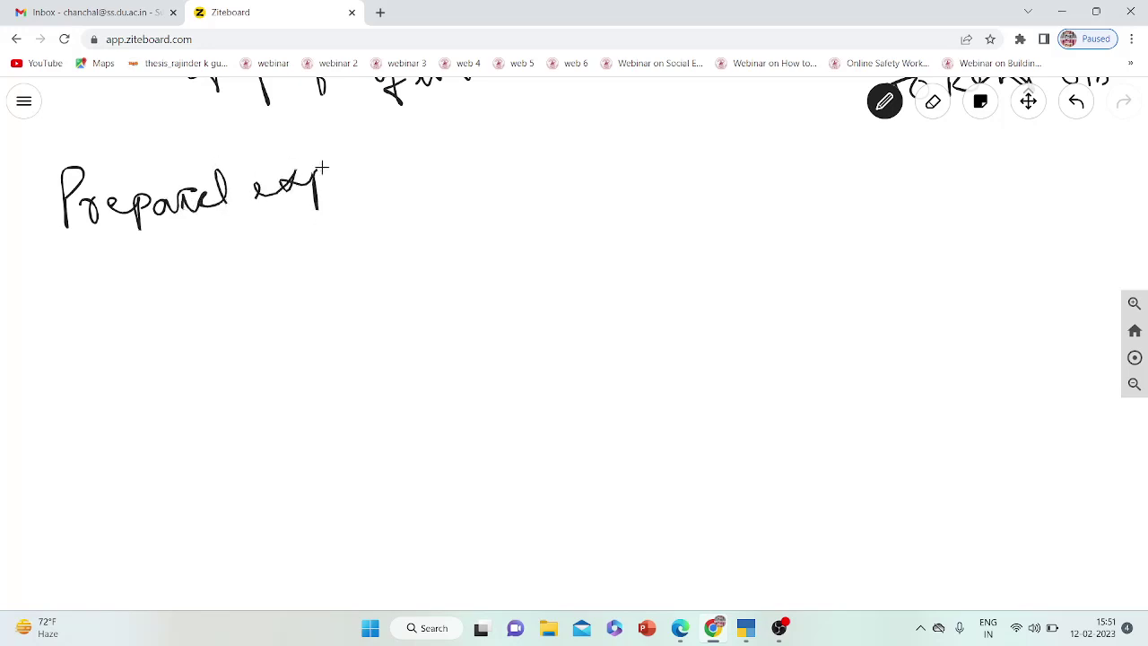
{"action": "mouse_move", "coordinate": [460, 149]}
{"action": "left_mouse_down"}
{"action": "mouse_move", "coordinate": [458, 162]}
{"action": "mouse_move", "coordinate": [484, 155]}
{"action": "mouse_move", "coordinate": [506, 168]}
{"action": "left_mouse_up"}
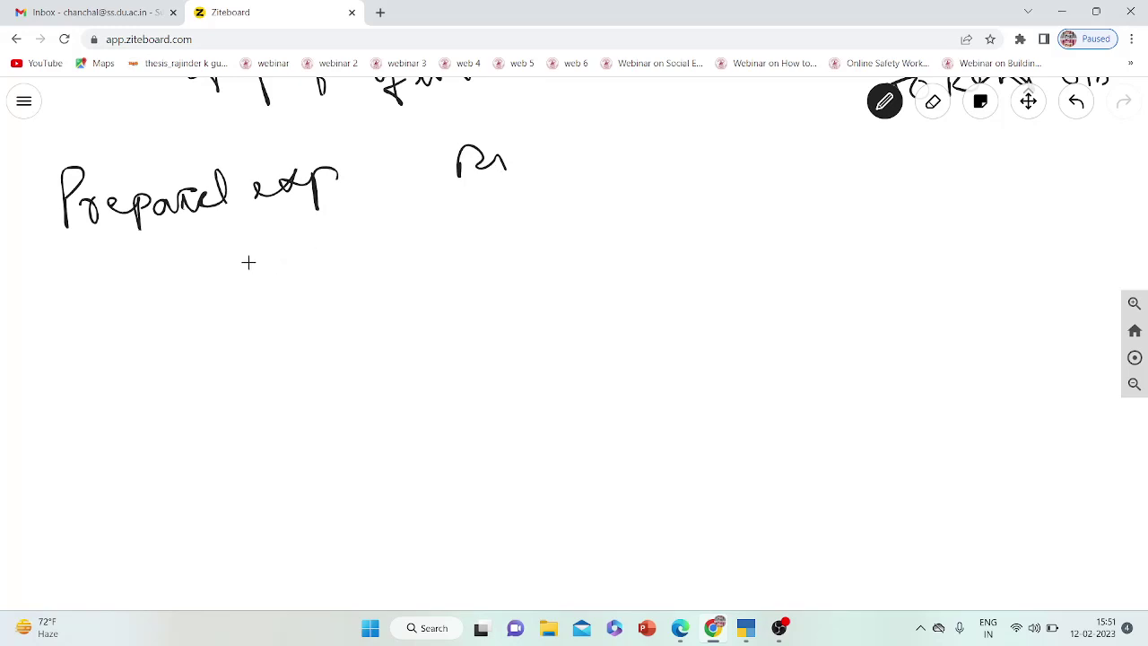
{"action": "mouse_move", "coordinate": [231, 269]}
{"action": "left_mouse_down"}
{"action": "mouse_move", "coordinate": [200, 257]}
{"action": "mouse_move", "coordinate": [260, 248]}
{"action": "mouse_move", "coordinate": [261, 232]}
{"action": "mouse_move", "coordinate": [359, 255]}
{"action": "mouse_move", "coordinate": [389, 278]}
{"action": "mouse_move", "coordinate": [395, 254]}
{"action": "left_mouse_up"}
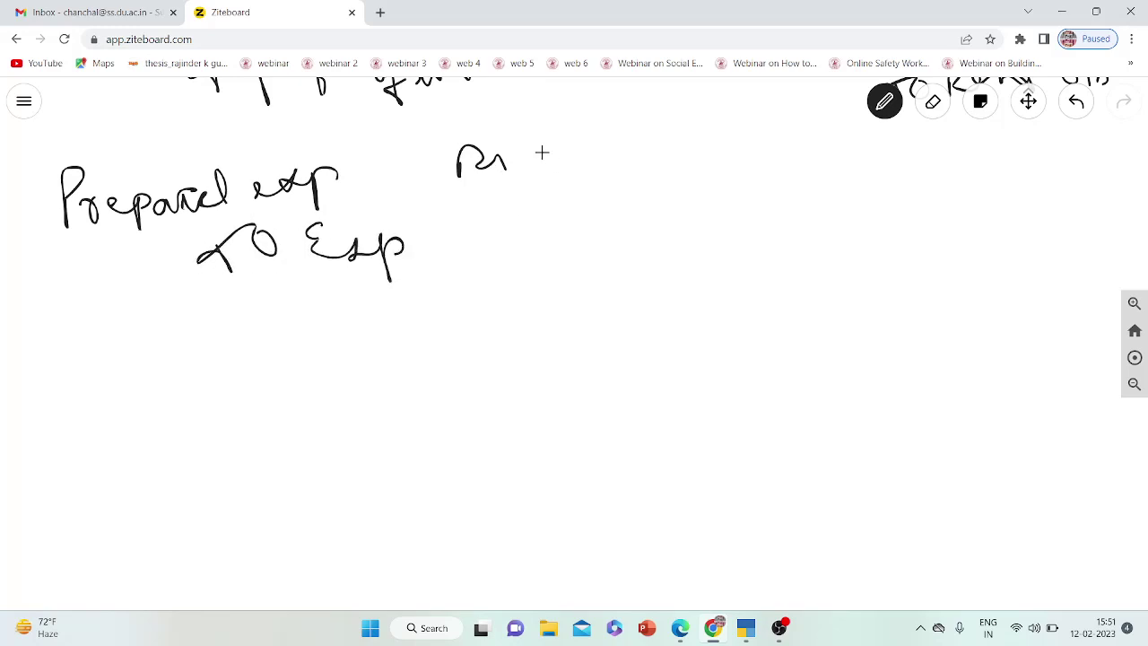
{"action": "mouse_move", "coordinate": [539, 142]}
{"action": "left_mouse_down"}
{"action": "mouse_move", "coordinate": [539, 167]}
{"action": "mouse_move", "coordinate": [610, 162]}
{"action": "mouse_move", "coordinate": [603, 213]}
{"action": "mouse_move", "coordinate": [628, 200]}
{"action": "mouse_move", "coordinate": [679, 210]}
{"action": "mouse_move", "coordinate": [668, 203]}
{"action": "left_mouse_up"}
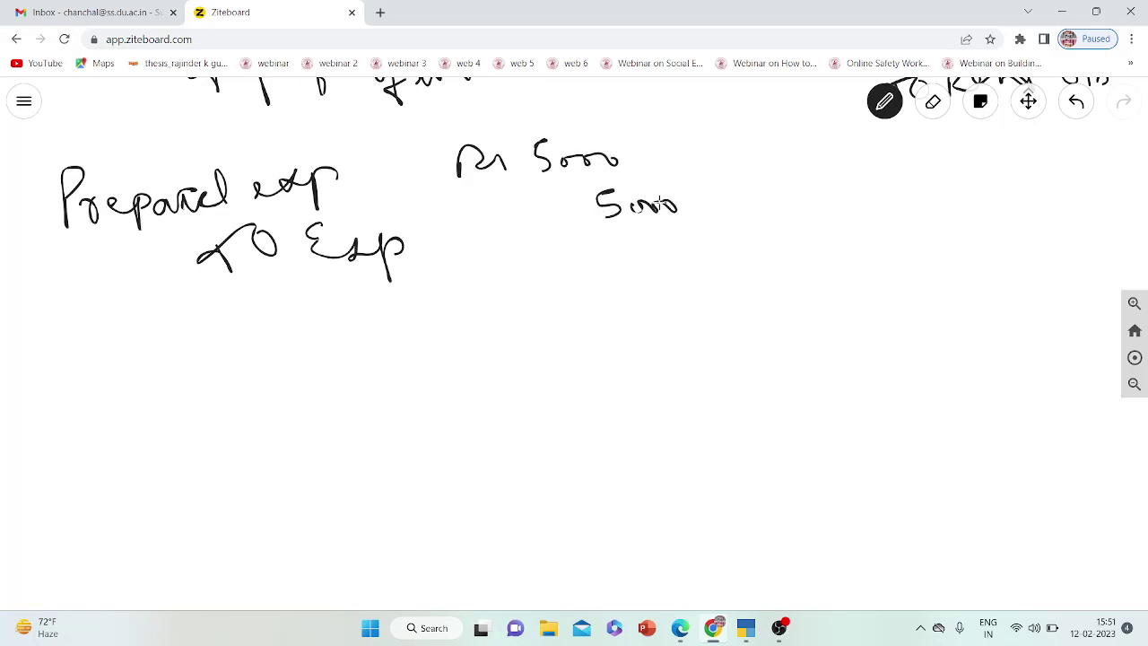
- Switch to the exercise PDF and put a tick beside the Prepaid Expenses amount in the opening balance sheet
{"action": "left_click", "coordinate": [681, 628]}
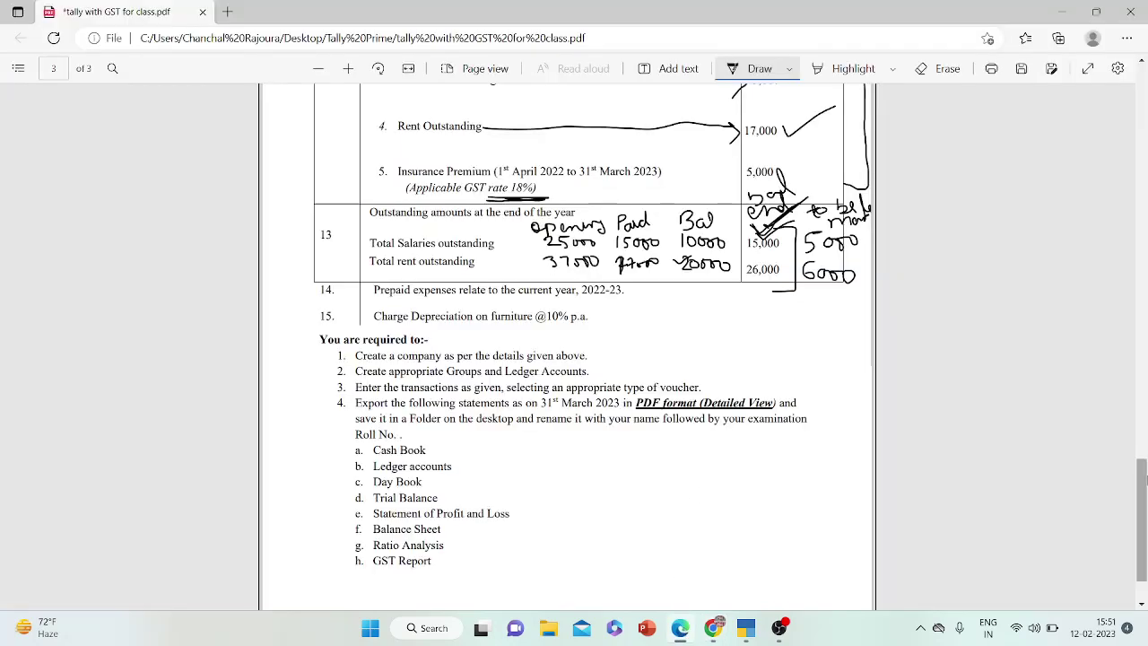
{"action": "scroll", "coordinate": [969, 132], "scroll_direction": "up", "scroll_amount": 15}
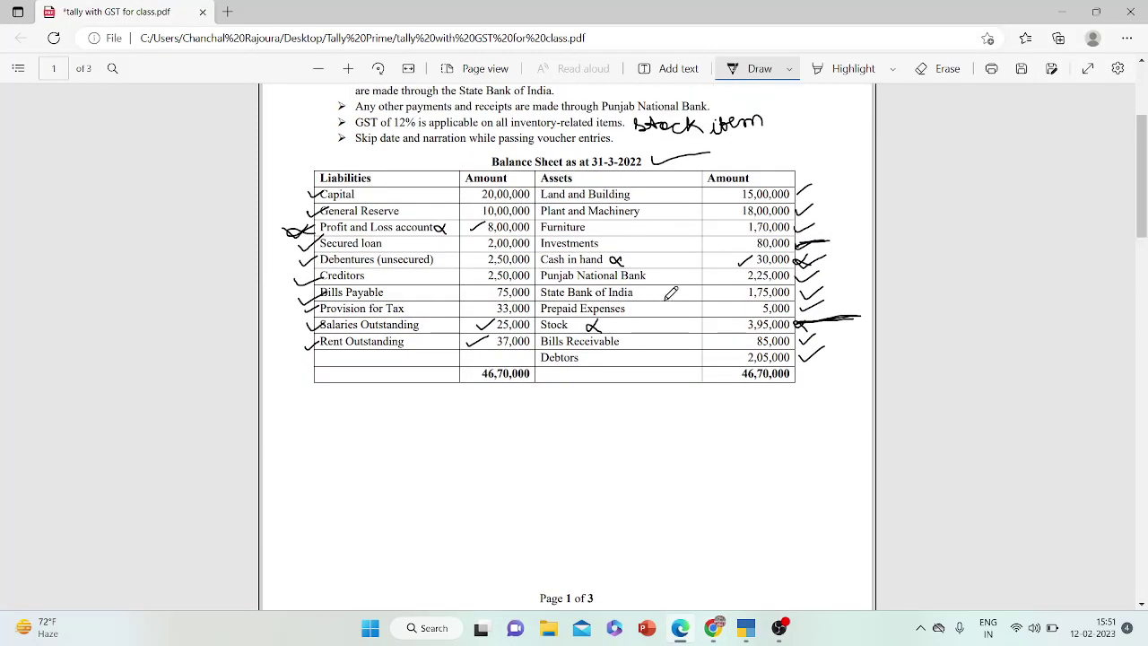
{"action": "left_click_drag", "start_coordinate": [718, 310], "coordinate": [768, 285]}
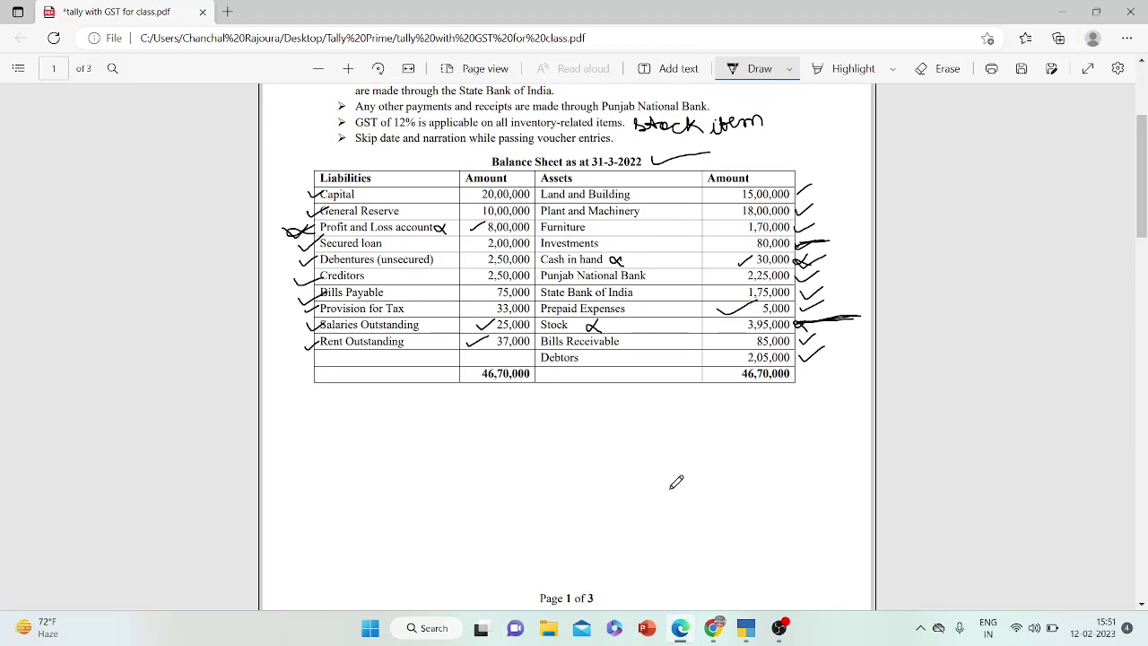
- Switch to Ziteboard, enclose the handwritten prepaid expense entry in square brackets, and add a tick beside it
{"action": "left_click", "coordinate": [725, 637]}
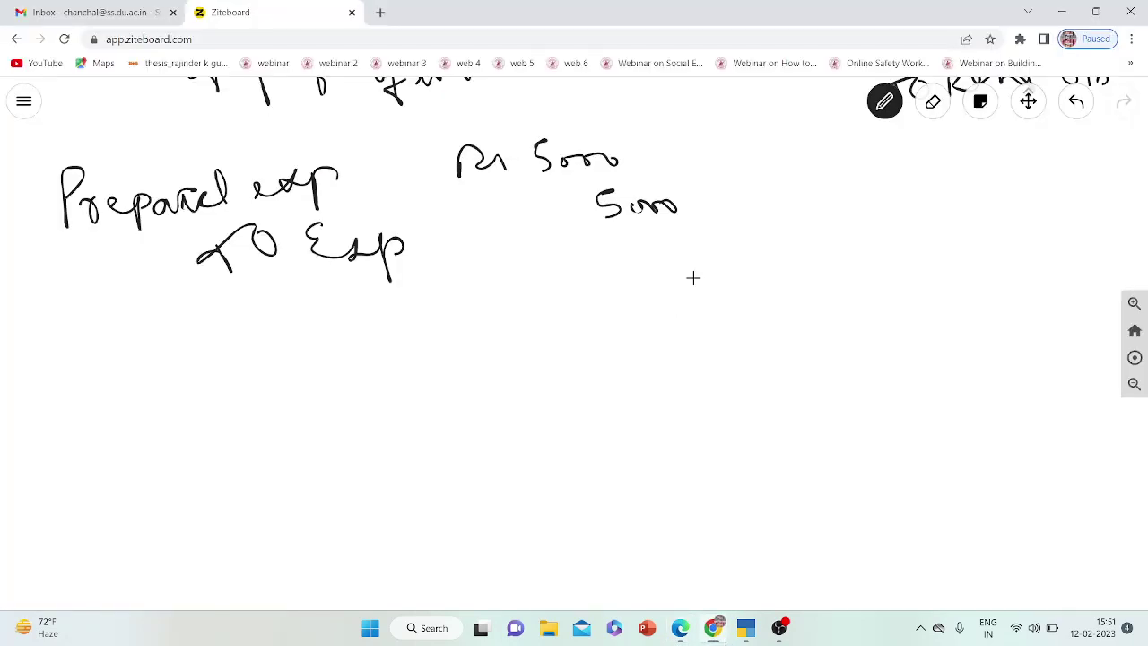
{"action": "mouse_move", "coordinate": [654, 124]}
{"action": "left_mouse_down"}
{"action": "mouse_move", "coordinate": [711, 144]}
{"action": "mouse_move", "coordinate": [635, 256]}
{"action": "left_mouse_up"}
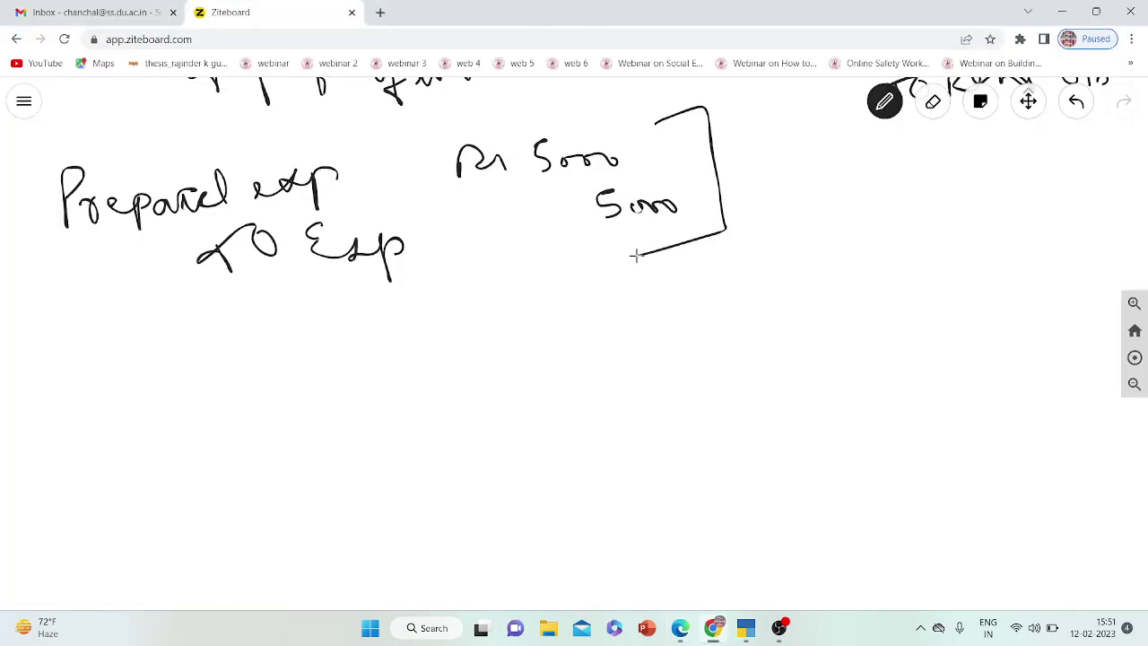
{"action": "mouse_move", "coordinate": [71, 149]}
{"action": "left_mouse_down"}
{"action": "mouse_move", "coordinate": [63, 300]}
{"action": "mouse_move", "coordinate": [177, 262]}
{"action": "left_mouse_up"}
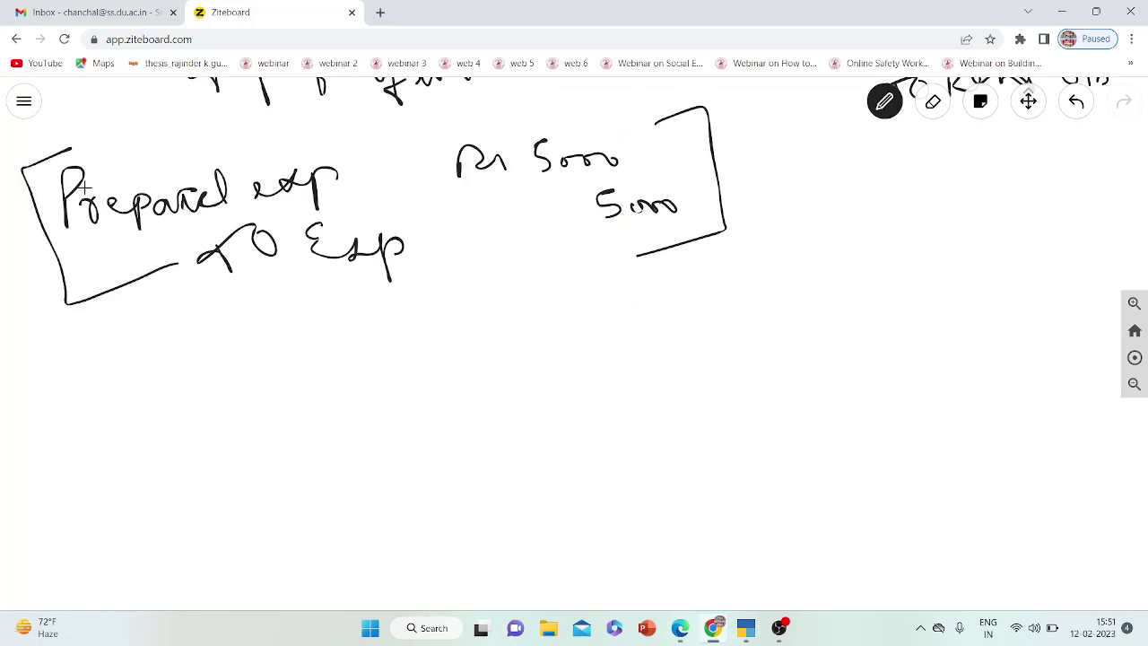
{"action": "left_click_drag", "start_coordinate": [11, 177], "coordinate": [72, 134]}
- Handwrite the adjusting entry "Expense Dr 5000, To prep. exp 5000" below the bracketed entry
{"action": "mouse_move", "coordinate": [244, 367]}
{"action": "left_mouse_down"}
{"action": "mouse_move", "coordinate": [228, 380]}
{"action": "mouse_move", "coordinate": [285, 367]}
{"action": "left_mouse_up"}
{"action": "mouse_move", "coordinate": [709, 116]}
{"action": "left_mouse_down"}
{"action": "mouse_move", "coordinate": [733, 128]}
{"action": "mouse_move", "coordinate": [719, 166]}
{"action": "left_mouse_up"}
{"action": "mouse_move", "coordinate": [288, 370]}
{"action": "left_mouse_down"}
{"action": "mouse_move", "coordinate": [295, 384]}
{"action": "mouse_move", "coordinate": [321, 357]}
{"action": "mouse_move", "coordinate": [418, 351]}
{"action": "mouse_move", "coordinate": [459, 367]}
{"action": "left_mouse_up"}
{"action": "left_click_drag", "start_coordinate": [565, 324], "coordinate": [626, 328]}
{"action": "mouse_move", "coordinate": [363, 414]}
{"action": "left_mouse_down"}
{"action": "mouse_move", "coordinate": [347, 432]}
{"action": "mouse_move", "coordinate": [408, 414]}
{"action": "mouse_move", "coordinate": [456, 456]}
{"action": "left_mouse_up"}
{"action": "mouse_move", "coordinate": [445, 412]}
{"action": "left_mouse_down"}
{"action": "mouse_move", "coordinate": [537, 388]}
{"action": "mouse_move", "coordinate": [554, 398]}
{"action": "mouse_move", "coordinate": [619, 354]}
{"action": "mouse_move", "coordinate": [653, 368]}
{"action": "mouse_move", "coordinate": [632, 381]}
{"action": "left_mouse_up"}
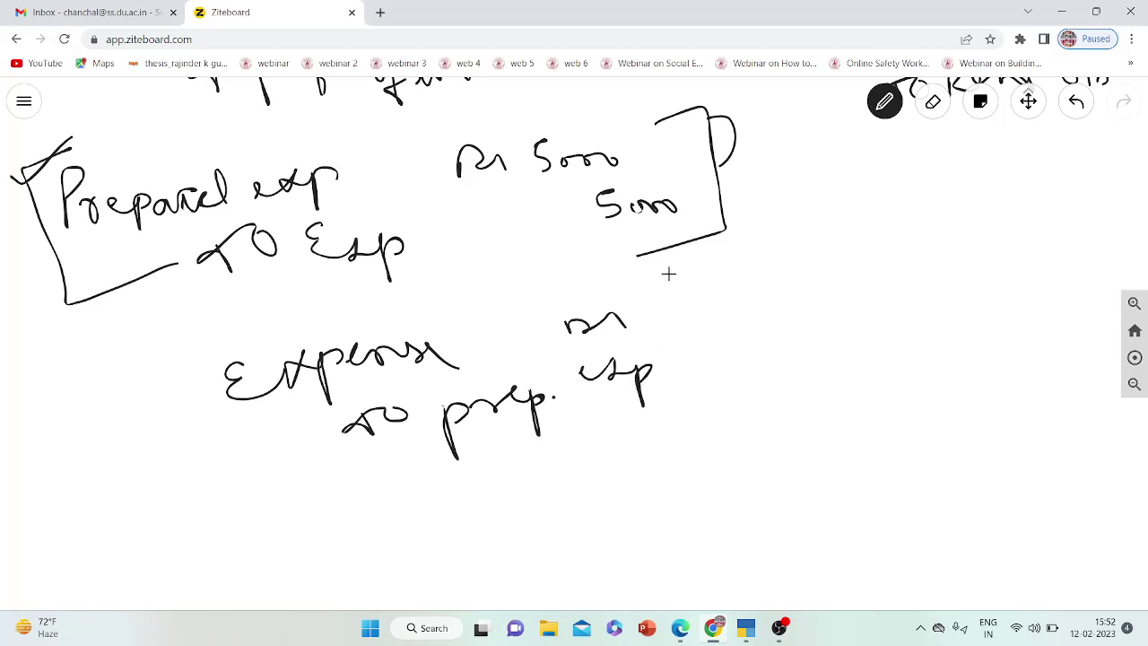
{"action": "mouse_move", "coordinate": [669, 276]}
{"action": "left_mouse_down"}
{"action": "mouse_move", "coordinate": [660, 305]}
{"action": "mouse_move", "coordinate": [763, 262]}
{"action": "left_mouse_up"}
{"action": "mouse_move", "coordinate": [743, 315]}
{"action": "left_mouse_down"}
{"action": "mouse_move", "coordinate": [732, 328]}
{"action": "mouse_move", "coordinate": [754, 341]}
{"action": "mouse_move", "coordinate": [733, 347]}
{"action": "left_mouse_up"}
{"action": "left_click_drag", "start_coordinate": [785, 321], "coordinate": [813, 315]}
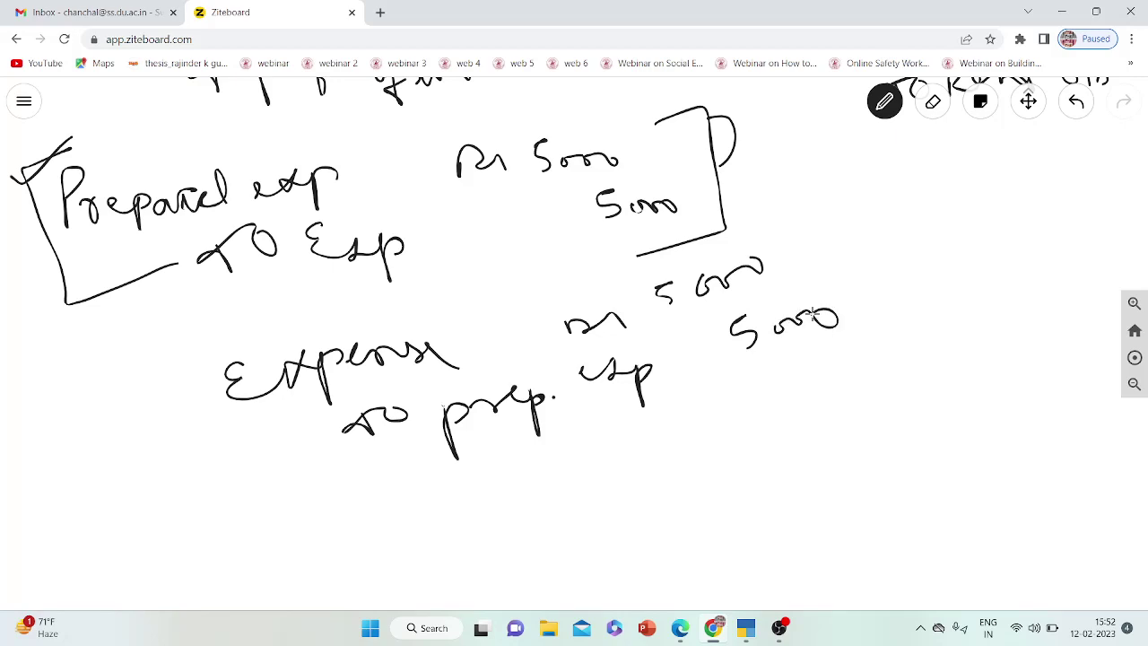
- Switch to TallyPrime and create a ledger named Expense under Indirect Expenses from the journal's debit line, with ledger type Not Applicable
{"action": "left_click", "coordinate": [750, 632]}
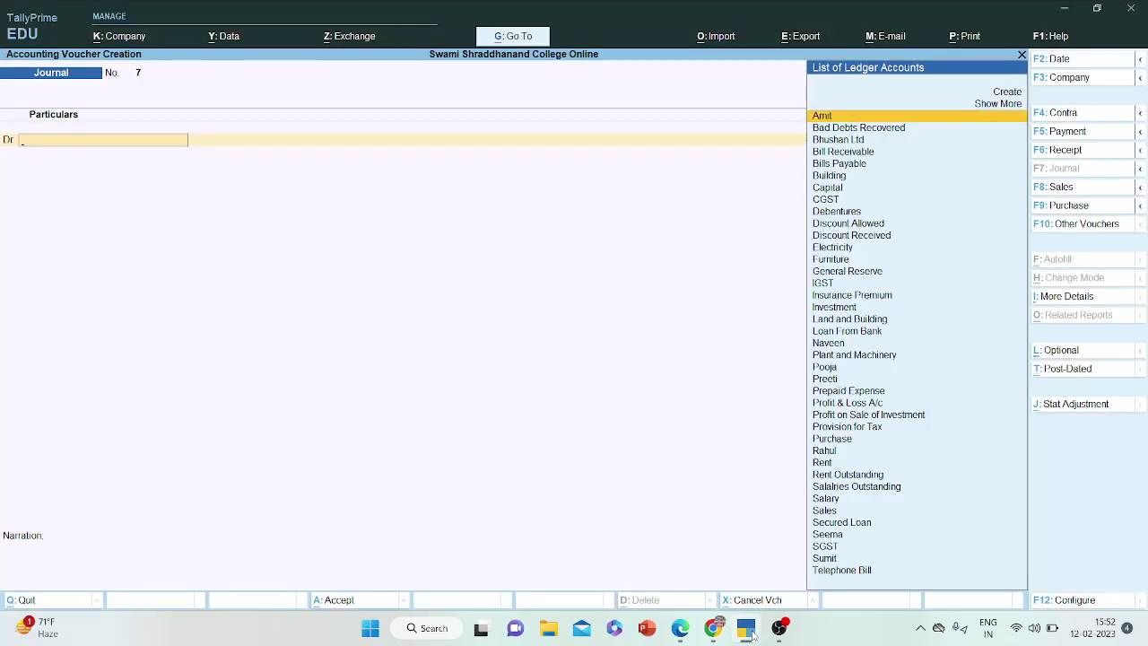
{"action": "type", "text": "Ex"}
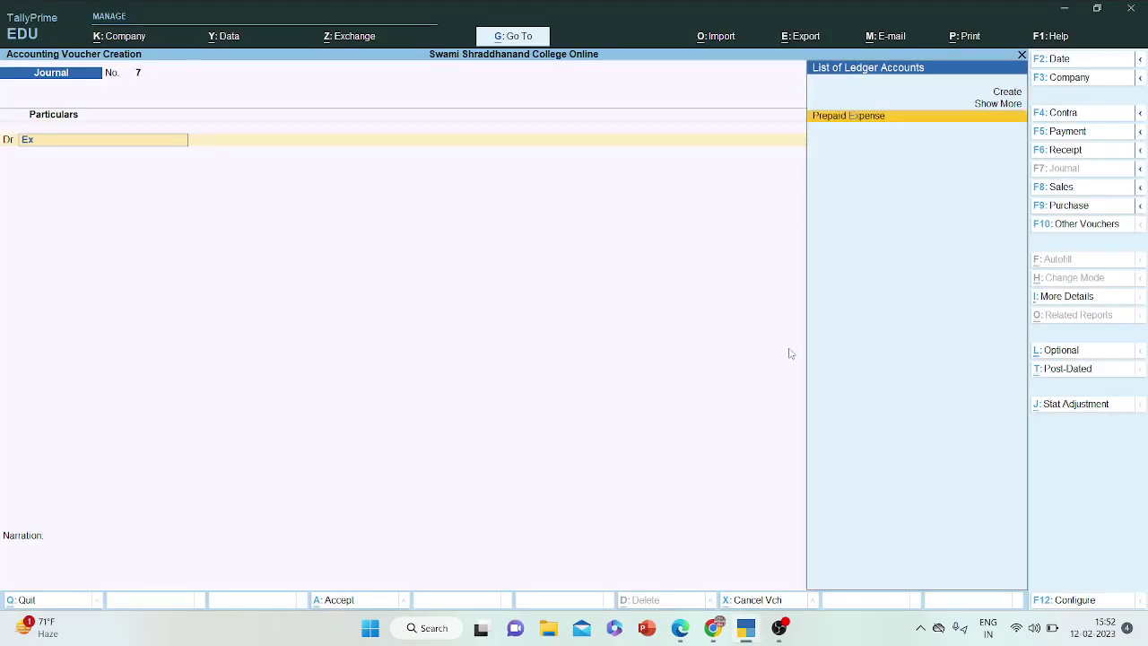
{"action": "key", "text": "alt+c"}
{"action": "type", "text": "E"}
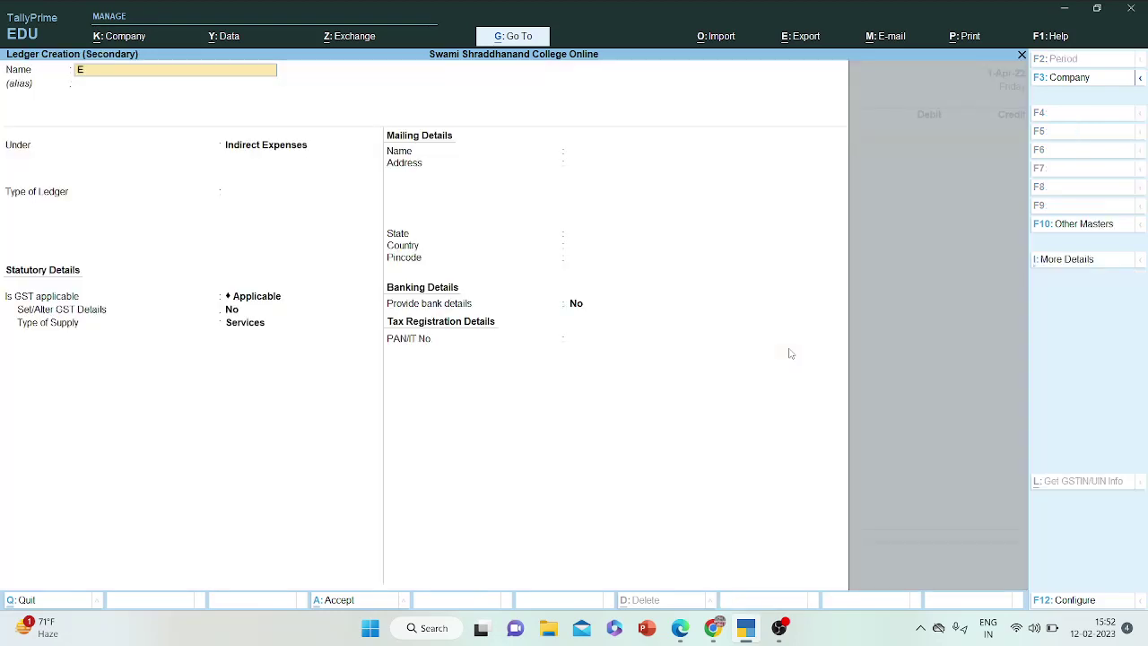
{"action": "type", "text": "xpense"}
{"action": "key", "text": "Return"}
{"action": "key", "text": "Return"}
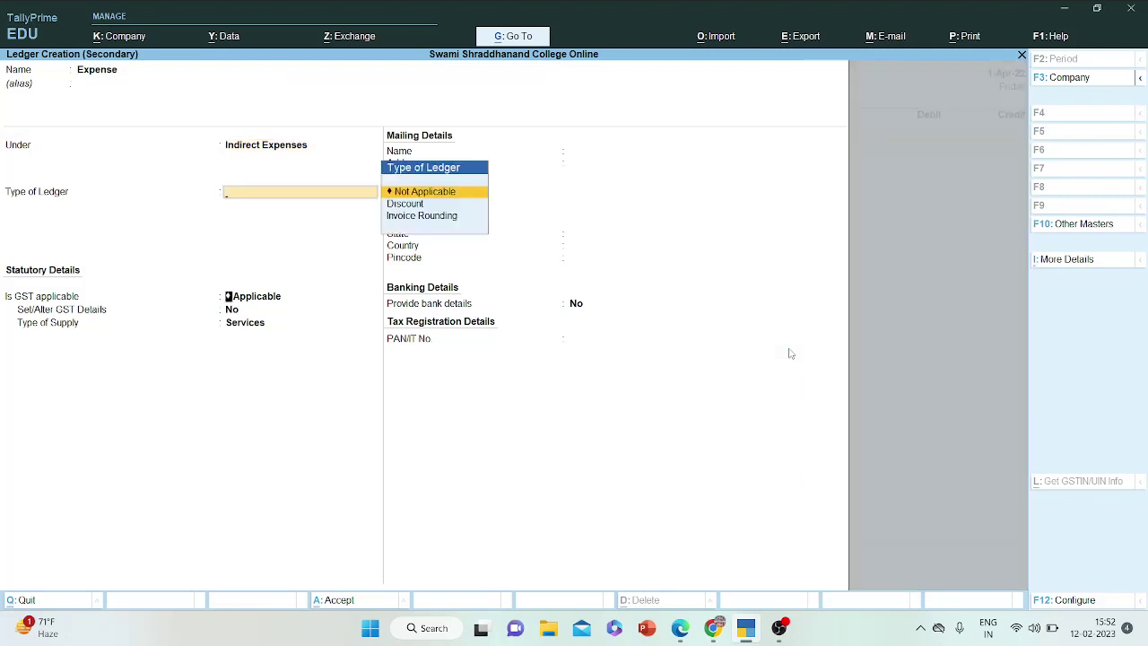
{"action": "key", "text": "Return"}
{"action": "key", "text": "Return"}
{"action": "key", "text": "Return"}
{"action": "key", "text": "Return"}
{"action": "key", "text": "Return"}
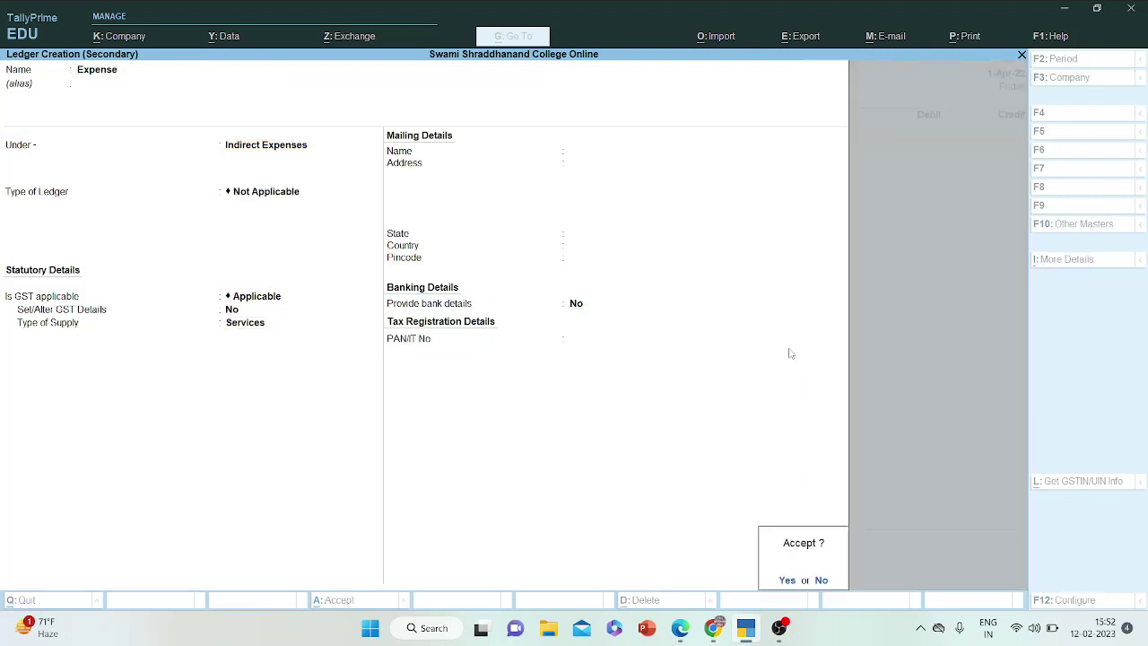
{"action": "key", "text": "Return"}
- Debit Expense 5,000, credit Prepaid Expense 5,000, and save the journal voucher
{"action": "type", "text": "500"}
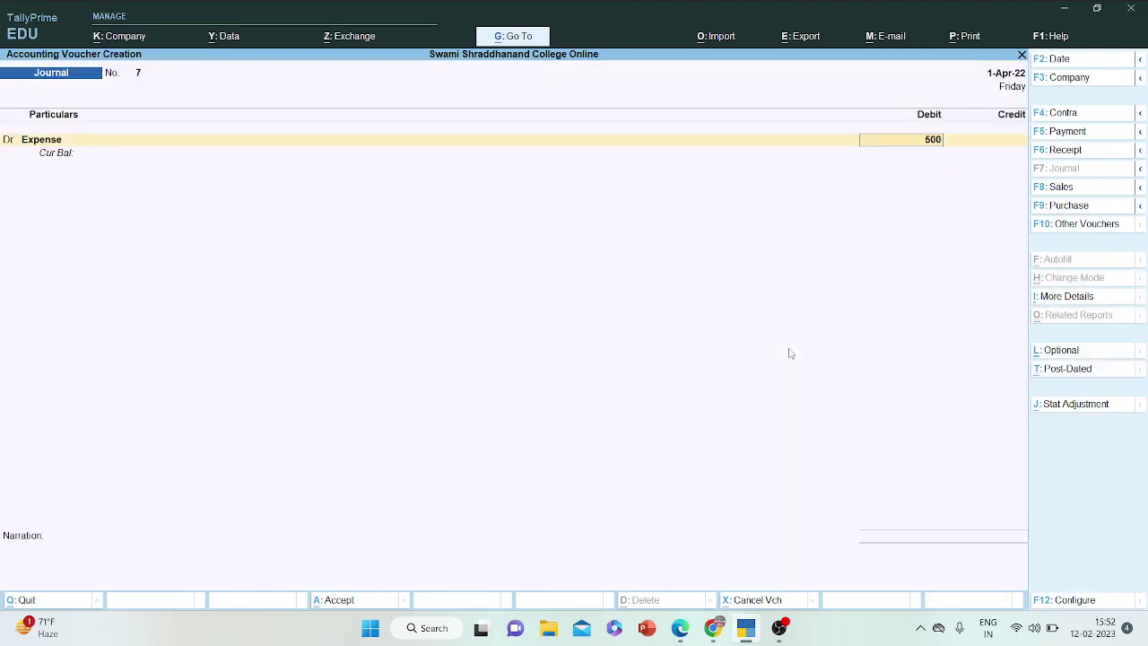
{"action": "type", "text": "0"}
{"action": "key", "text": "Return"}
{"action": "type", "text": "Pre"}
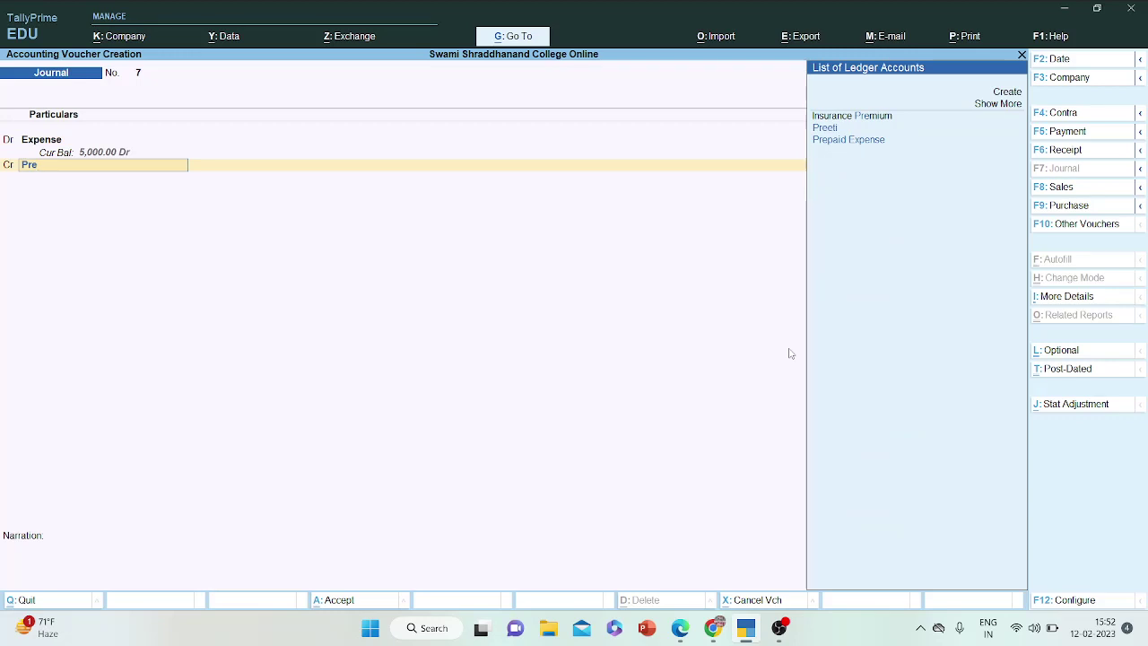
{"action": "key", "text": "Down"}
{"action": "key", "text": "Down"}
{"action": "key", "text": "Return"}
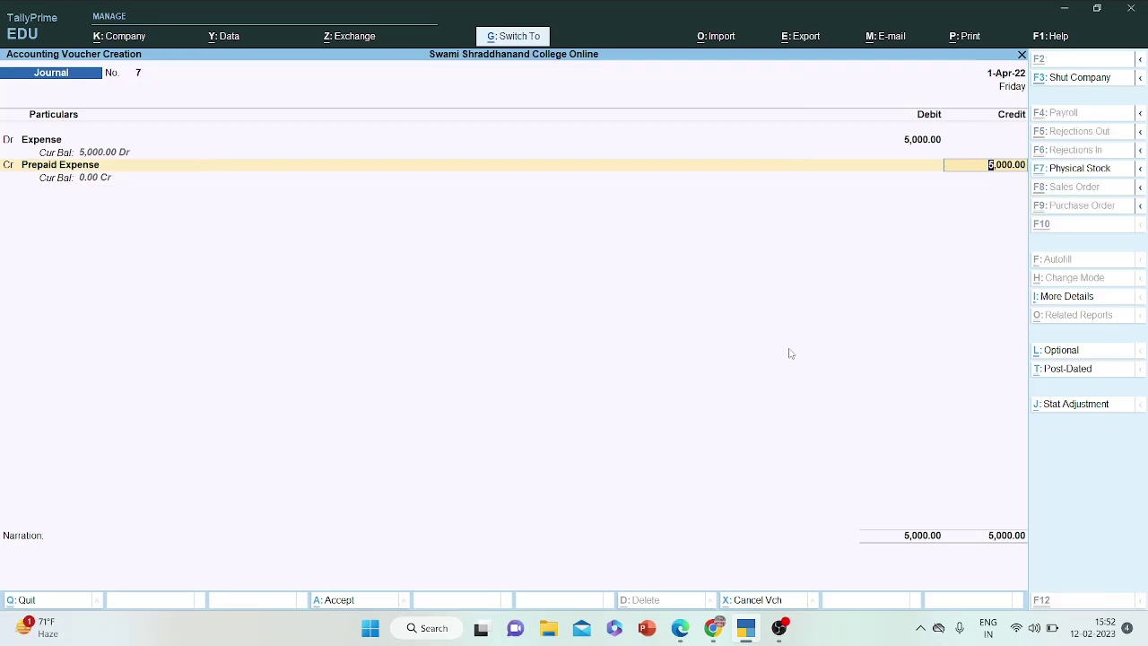
{"action": "key", "text": "ctrl+a"}
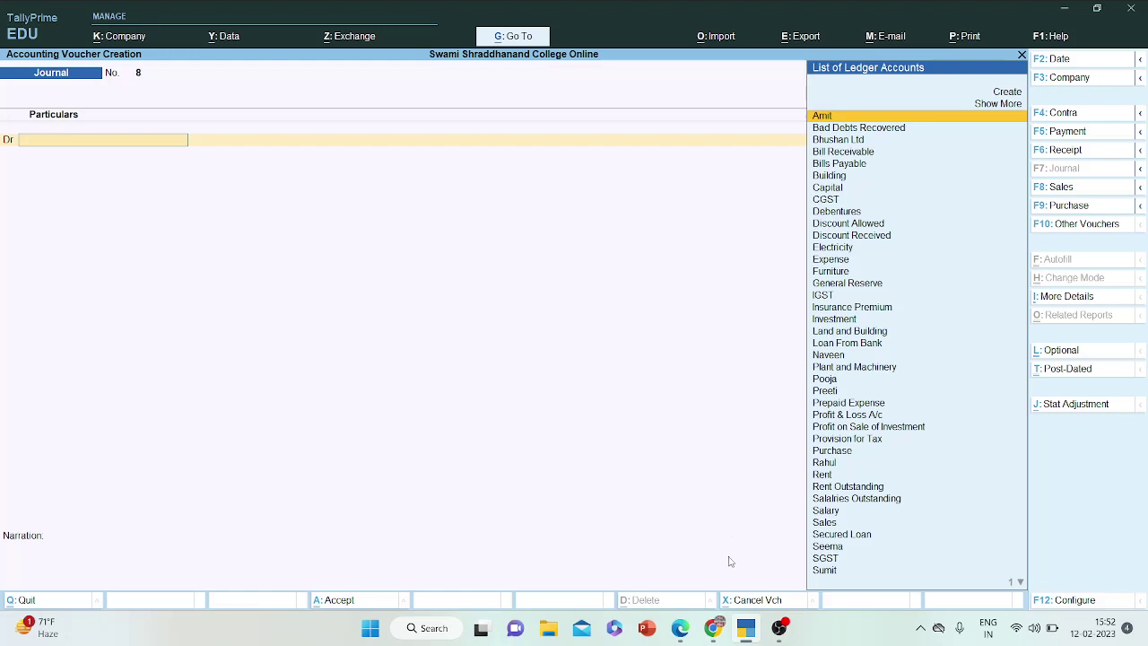
{"action": "left_click", "coordinate": [680, 628]}
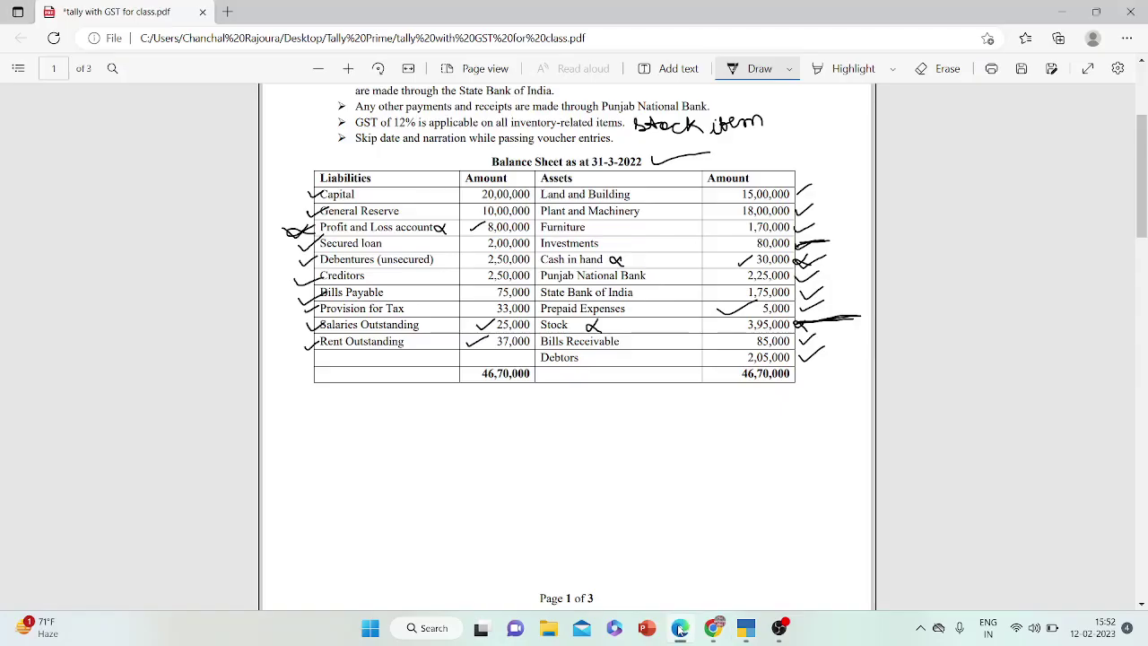
{"action": "left_click_drag", "start_coordinate": [1143, 139], "coordinate": [1135, 468]}
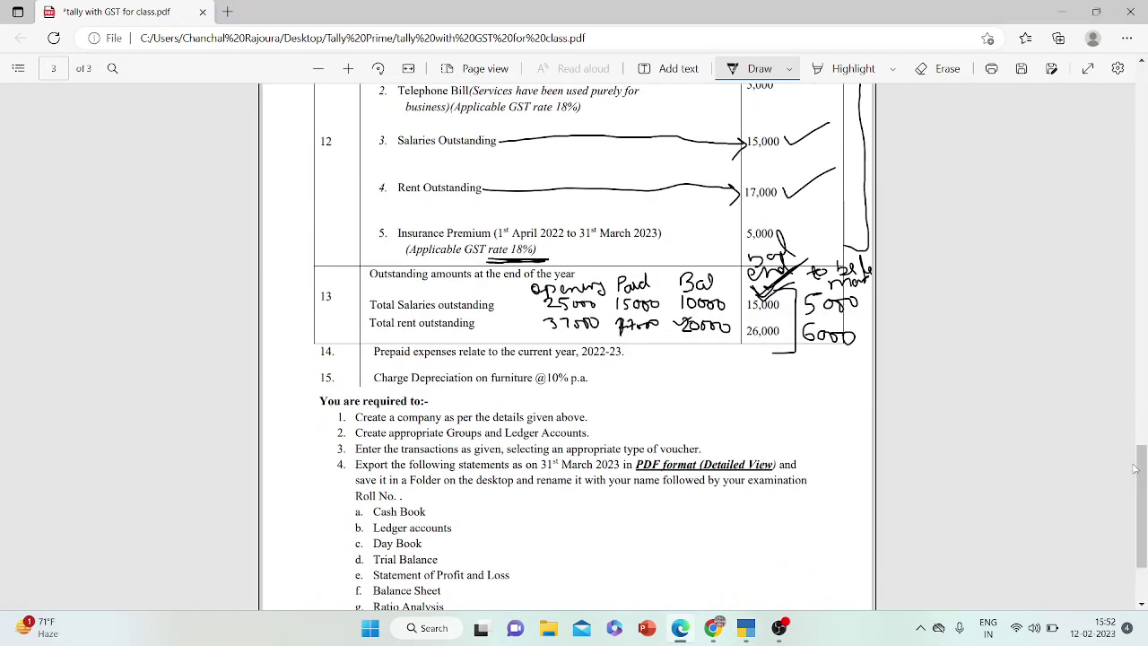
{"action": "left_click_drag", "start_coordinate": [482, 388], "coordinate": [612, 383]}
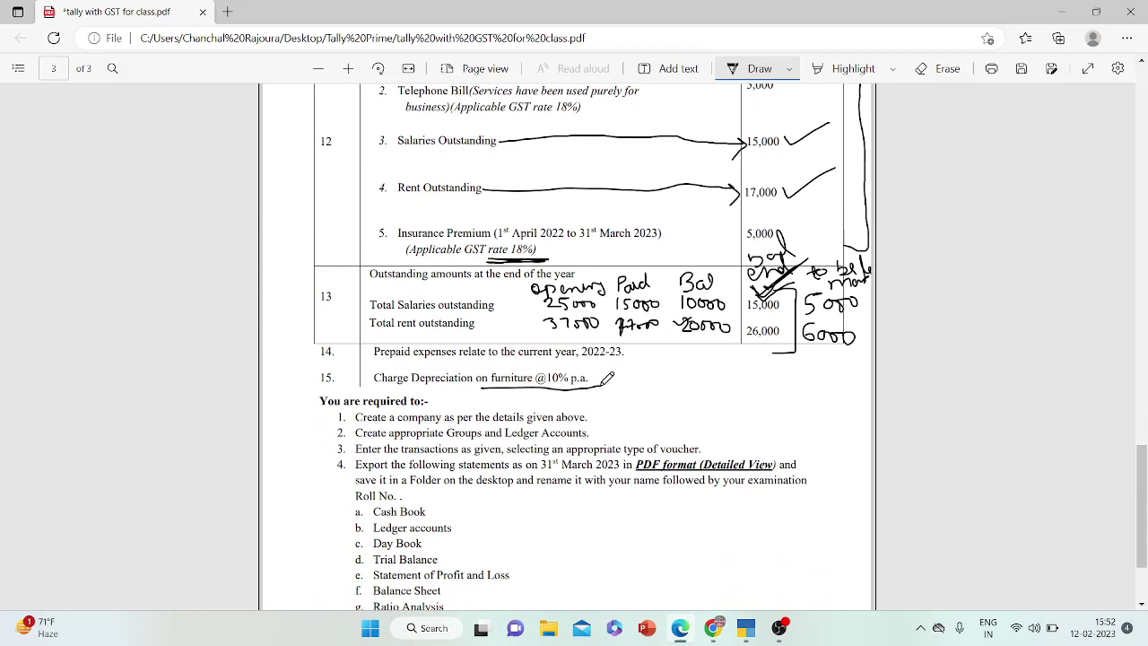
- Switch to Ziteboard and handwrite "Dep A/C Dr, To furniture" below the prepaid expense adjustment
{"action": "left_click", "coordinate": [736, 625]}
{"action": "mouse_move", "coordinate": [617, 456]}
{"action": "left_mouse_down"}
{"action": "mouse_move", "coordinate": [674, 453]}
{"action": "mouse_move", "coordinate": [718, 499]}
{"action": "mouse_move", "coordinate": [718, 466]}
{"action": "mouse_move", "coordinate": [777, 461]}
{"action": "mouse_move", "coordinate": [810, 489]}
{"action": "left_mouse_up"}
{"action": "left_click_drag", "start_coordinate": [841, 452], "coordinate": [854, 466]}
{"action": "mouse_move", "coordinate": [971, 429]}
{"action": "left_mouse_down"}
{"action": "mouse_move", "coordinate": [972, 453]}
{"action": "mouse_move", "coordinate": [1004, 443]}
{"action": "mouse_move", "coordinate": [1032, 474]}
{"action": "left_mouse_up"}
{"action": "mouse_move", "coordinate": [777, 511]}
{"action": "left_mouse_down"}
{"action": "mouse_move", "coordinate": [768, 527]}
{"action": "mouse_move", "coordinate": [759, 513]}
{"action": "mouse_move", "coordinate": [787, 526]}
{"action": "mouse_move", "coordinate": [805, 517]}
{"action": "mouse_move", "coordinate": [830, 555]}
{"action": "mouse_move", "coordinate": [861, 508]}
{"action": "mouse_move", "coordinate": [928, 516]}
{"action": "mouse_move", "coordinate": [969, 500]}
{"action": "mouse_move", "coordinate": [1001, 504]}
{"action": "mouse_move", "coordinate": [1009, 518]}
{"action": "left_mouse_up"}
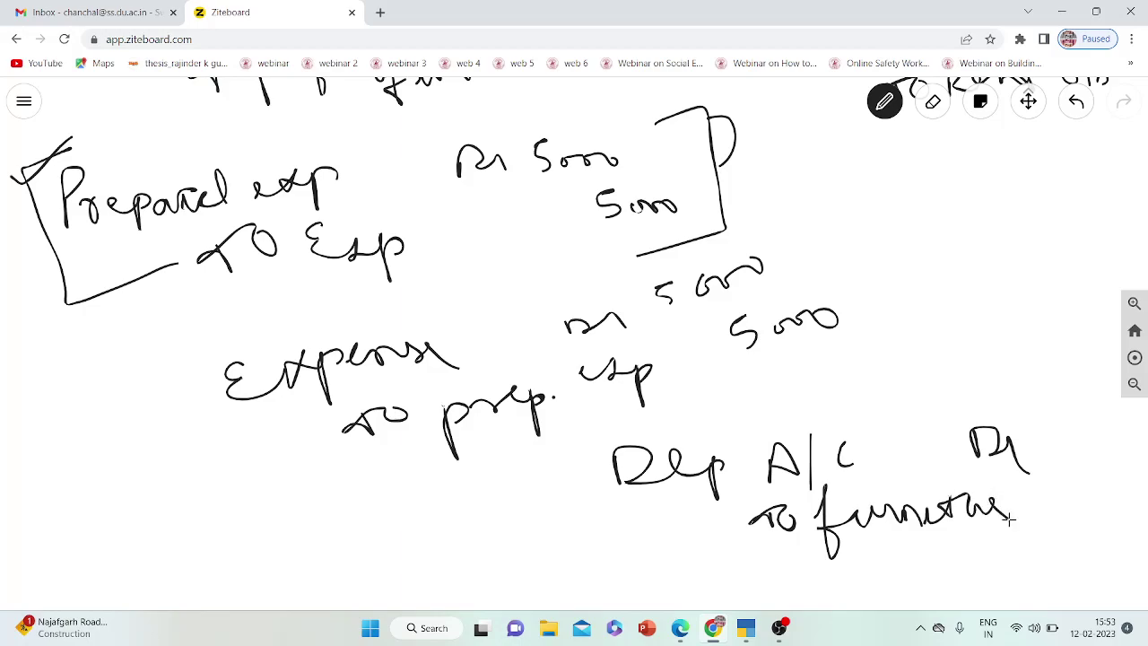
- Return to the exercise PDF and put a tick beside the Furniture amount in the opening balance sheet
{"action": "left_click", "coordinate": [685, 631]}
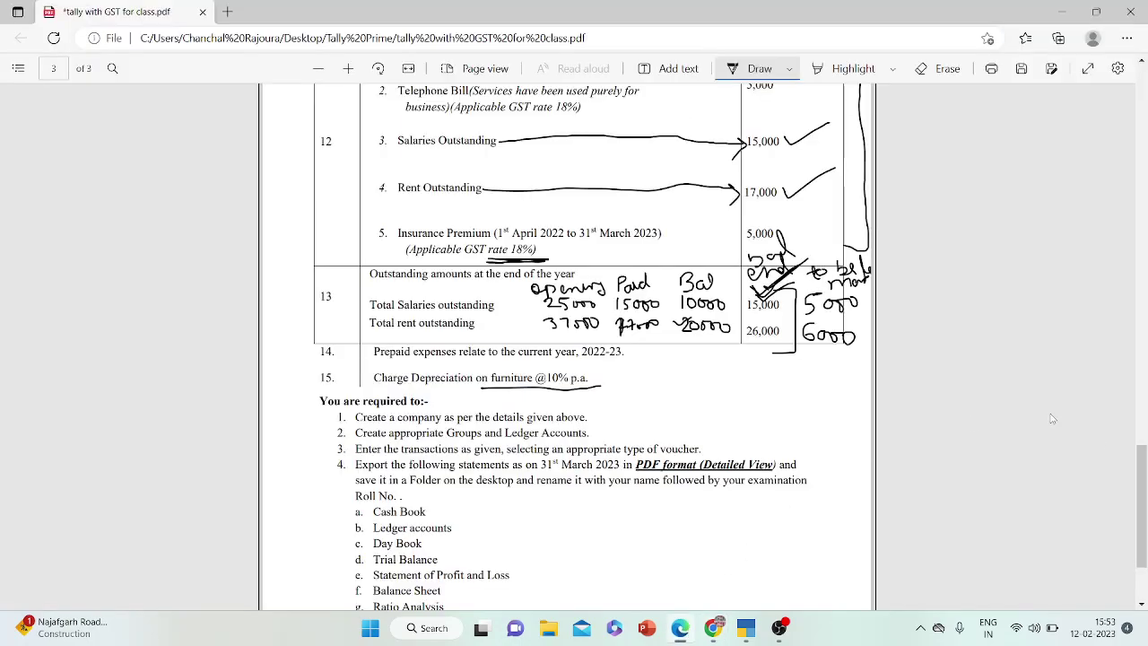
{"action": "left_click_drag", "start_coordinate": [1142, 483], "coordinate": [1145, 158]}
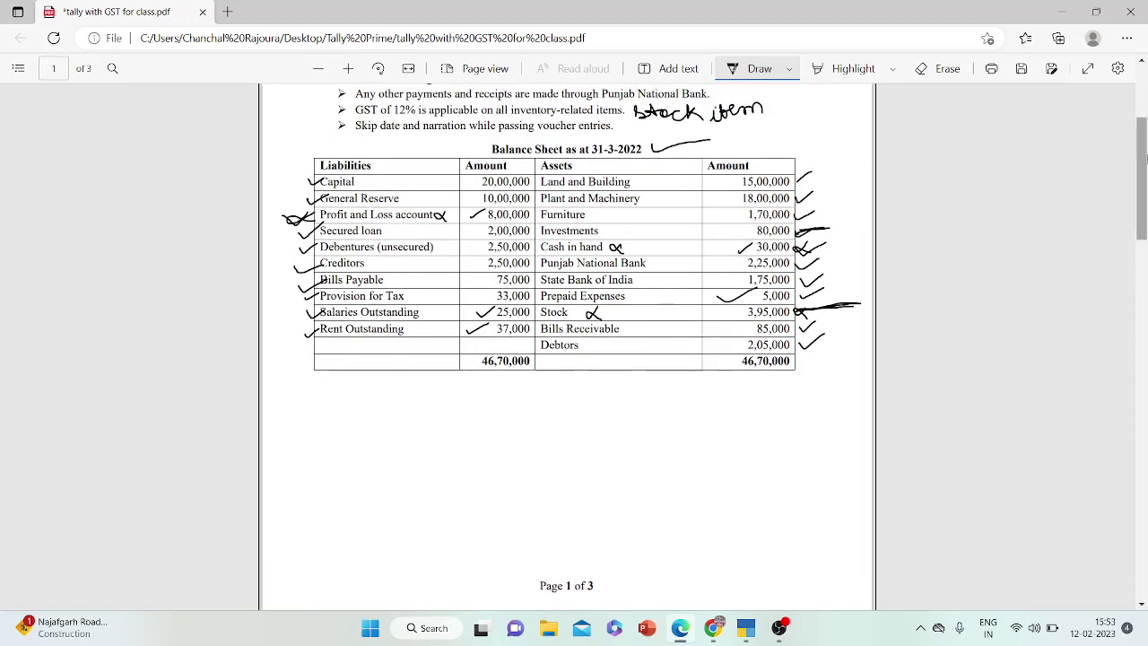
{"action": "left_click_drag", "start_coordinate": [715, 220], "coordinate": [746, 202]}
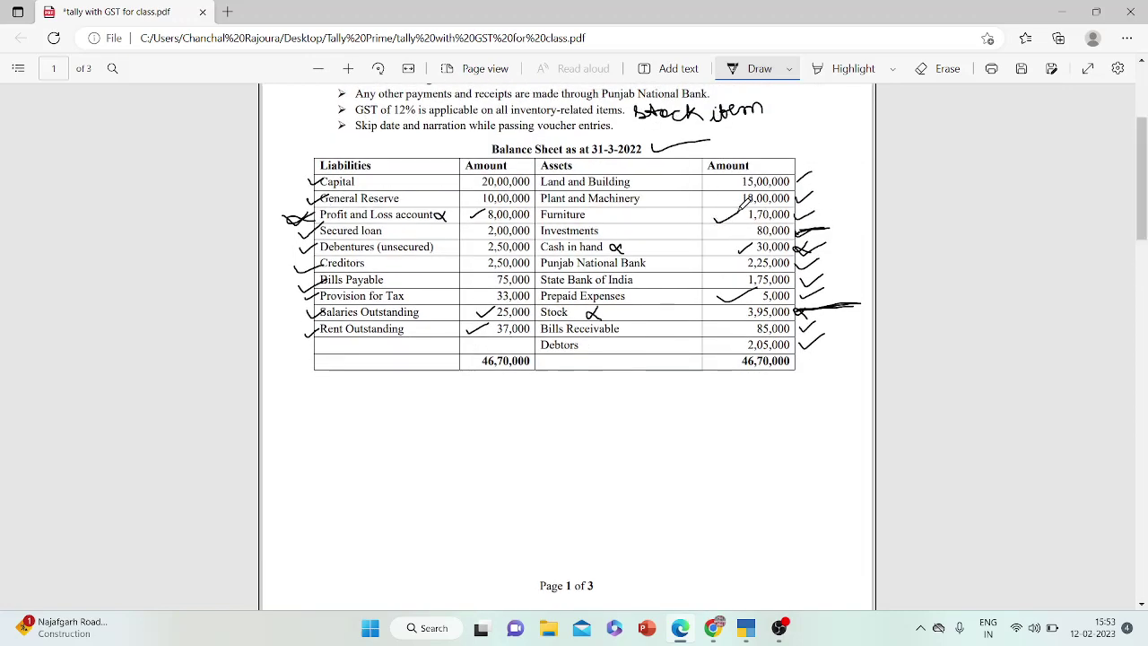
- Switch to Ziteboard and handwrite 17000 as both the debit and credit amounts of the depreciation entry
{"action": "left_click", "coordinate": [715, 628]}
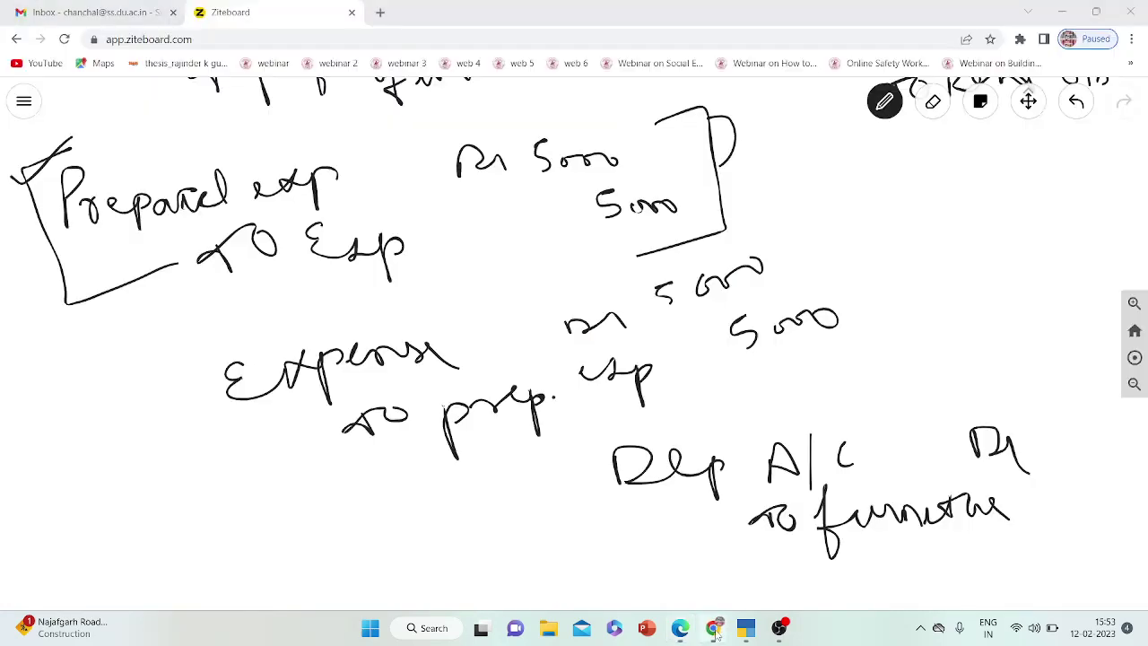
{"action": "mouse_move", "coordinate": [1025, 430]}
{"action": "left_mouse_down"}
{"action": "mouse_move", "coordinate": [1021, 456]}
{"action": "mouse_move", "coordinate": [1057, 429]}
{"action": "mouse_move", "coordinate": [1079, 434]}
{"action": "mouse_move", "coordinate": [1099, 420]}
{"action": "left_mouse_up"}
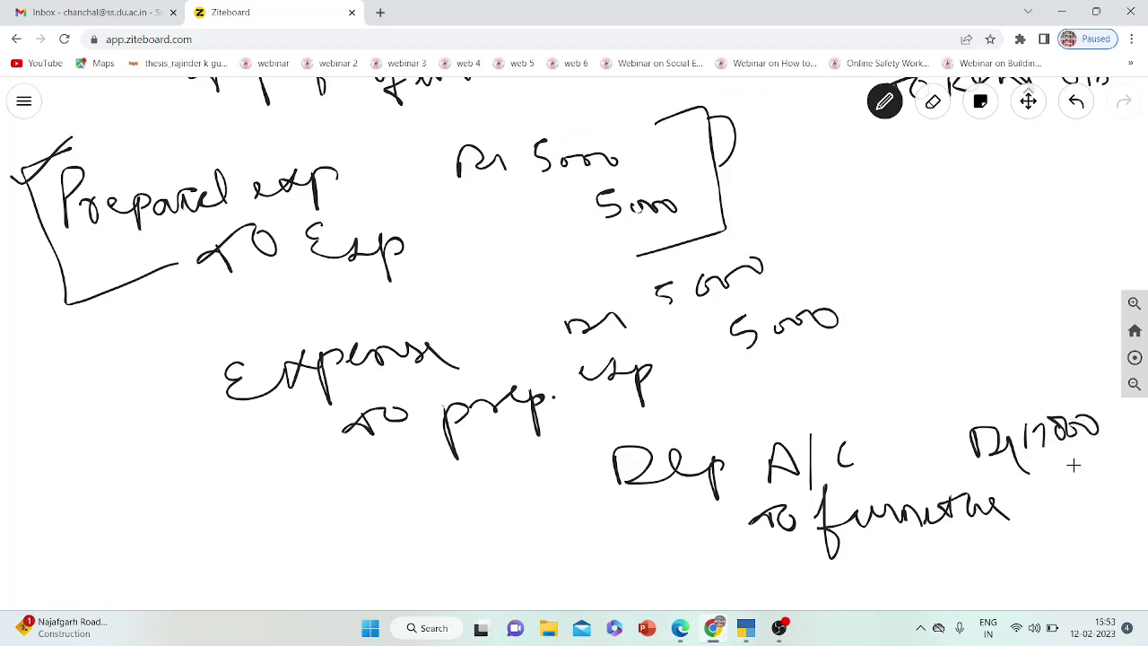
{"action": "mouse_move", "coordinate": [1073, 465]}
{"action": "left_mouse_down"}
{"action": "mouse_move", "coordinate": [1076, 493]}
{"action": "mouse_move", "coordinate": [1112, 469]}
{"action": "mouse_move", "coordinate": [1147, 466]}
{"action": "left_mouse_up"}
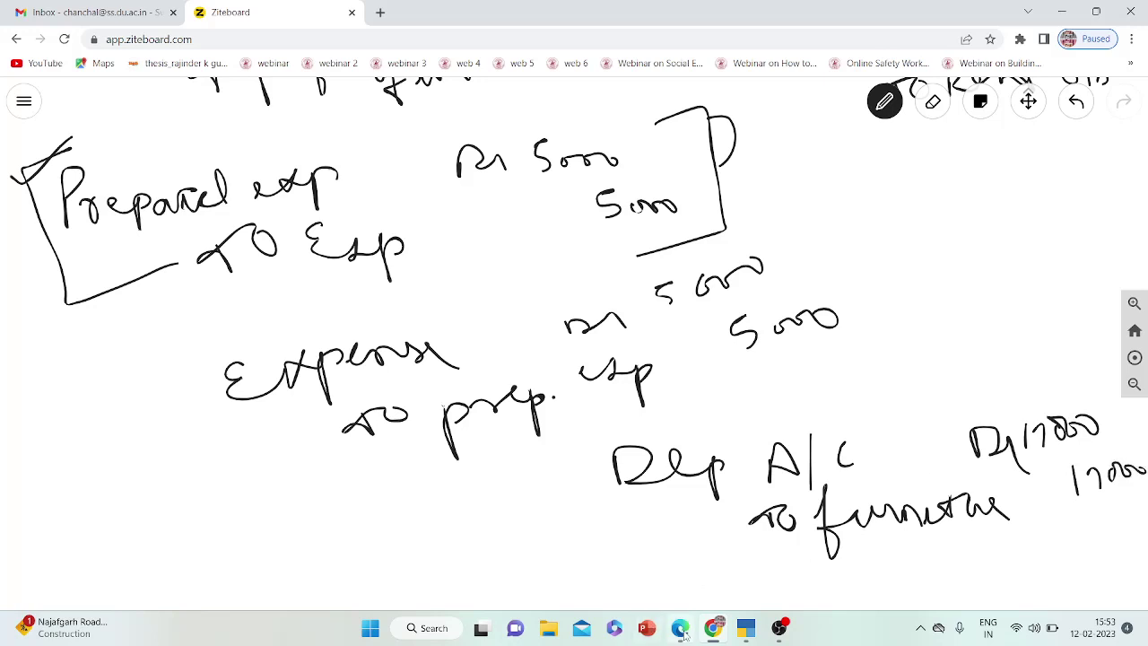
- Switch to TallyPrime and create a ledger named Depreciation under Indirect Expenses from the journal's debit line, with ledger type Not Applicable
{"action": "left_click", "coordinate": [738, 630]}
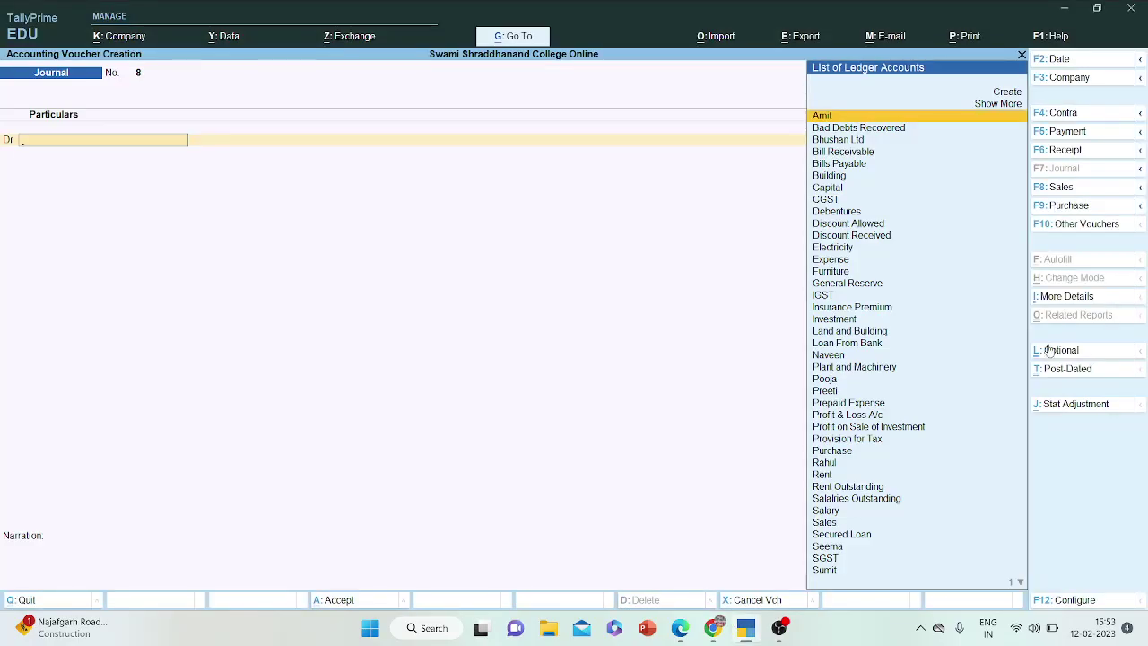
{"action": "type", "text": "de"}
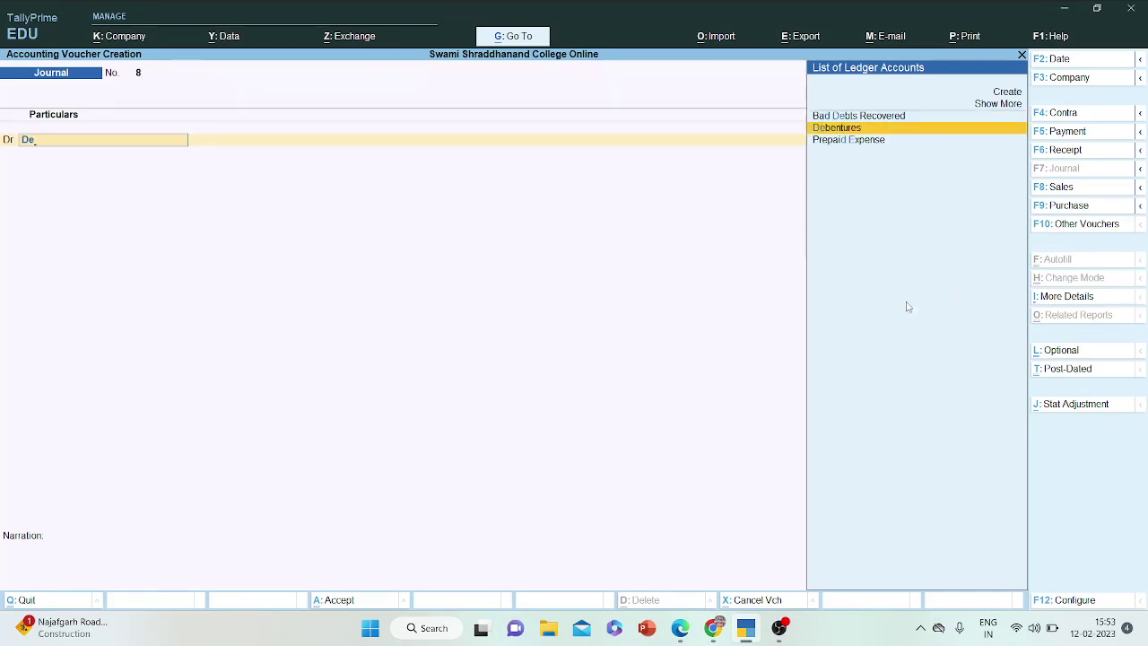
{"action": "key", "text": "Up"}
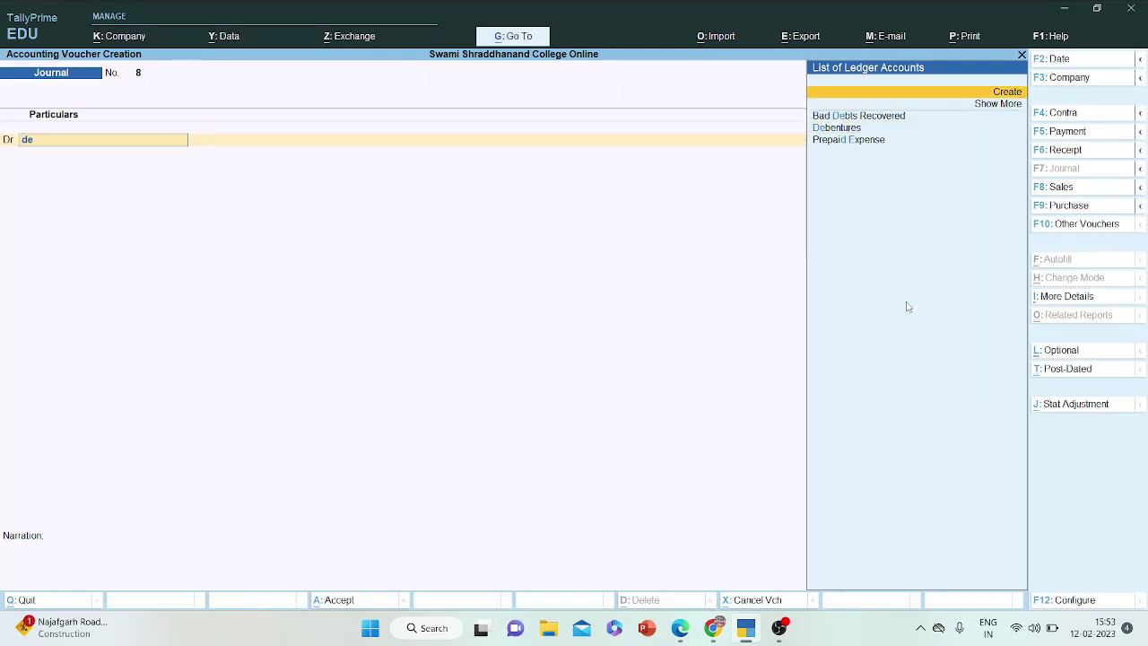
{"action": "key", "text": "Return"}
{"action": "type", "text": "De"}
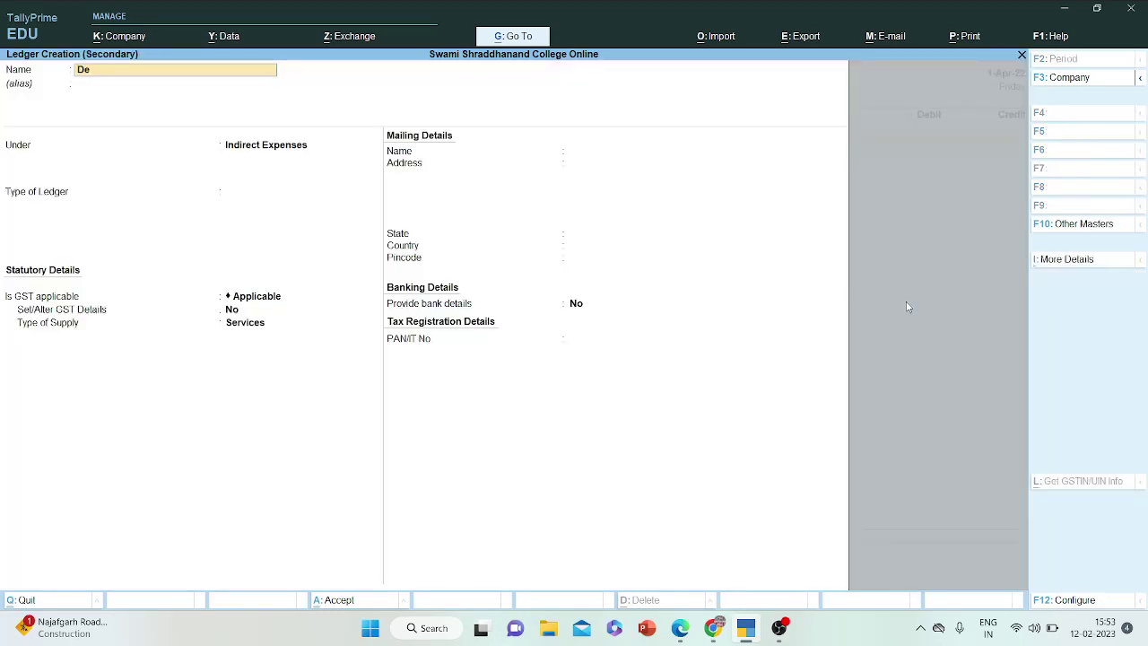
{"action": "type", "text": "preciation"}
{"action": "key", "text": "Return"}
{"action": "key", "text": "Return"}
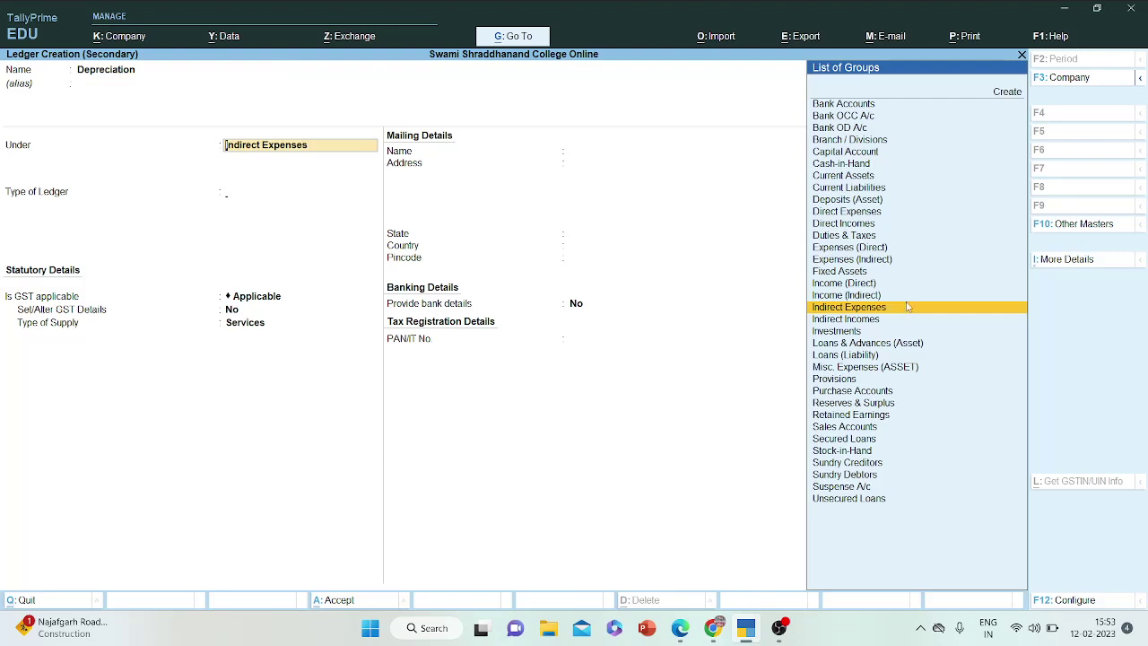
{"action": "key", "text": "Return"}
{"action": "key", "text": "Return"}
{"action": "key", "text": "Return"}
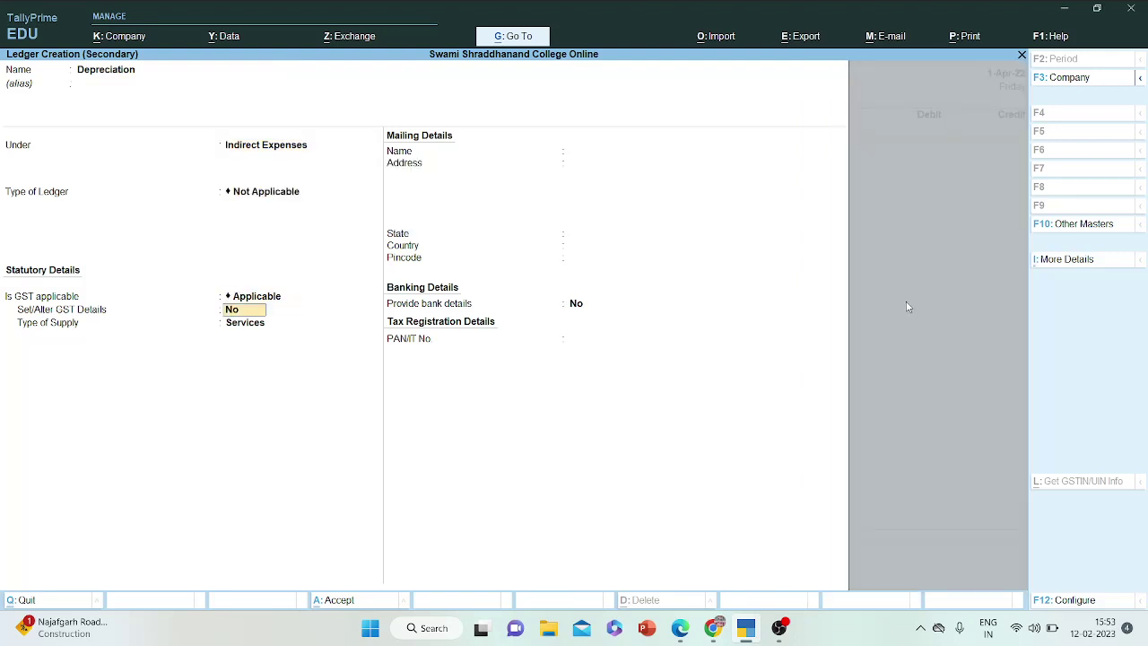
{"action": "key", "text": "Return"}
{"action": "key", "text": "Return"}
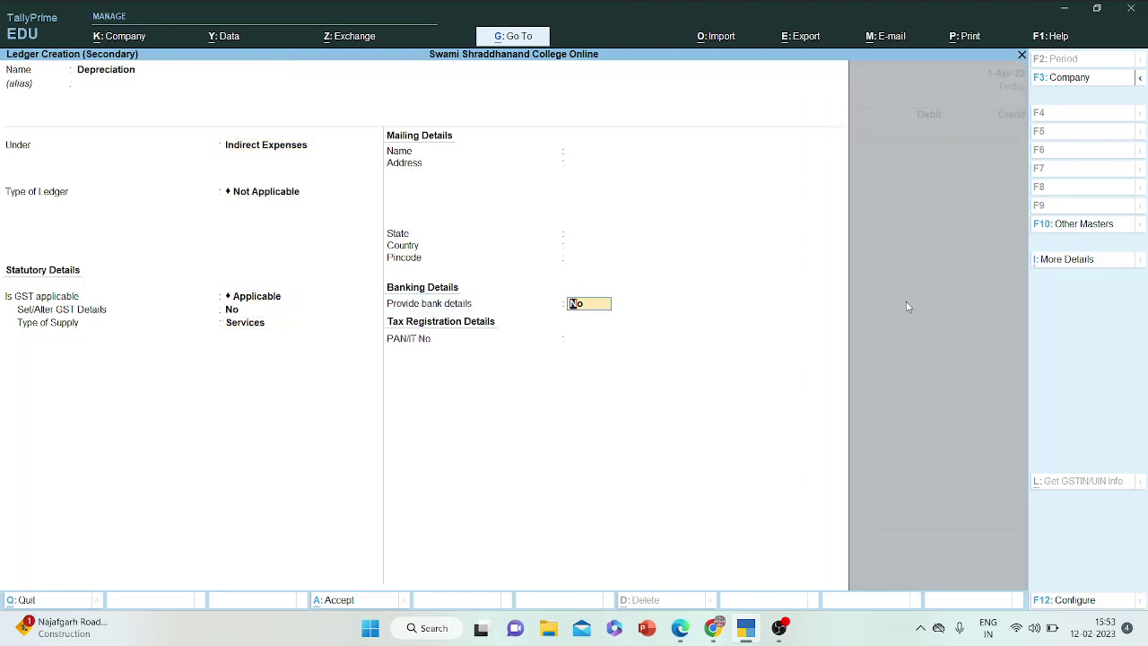
{"action": "key", "text": "Return"}
{"action": "key", "text": "Return"}
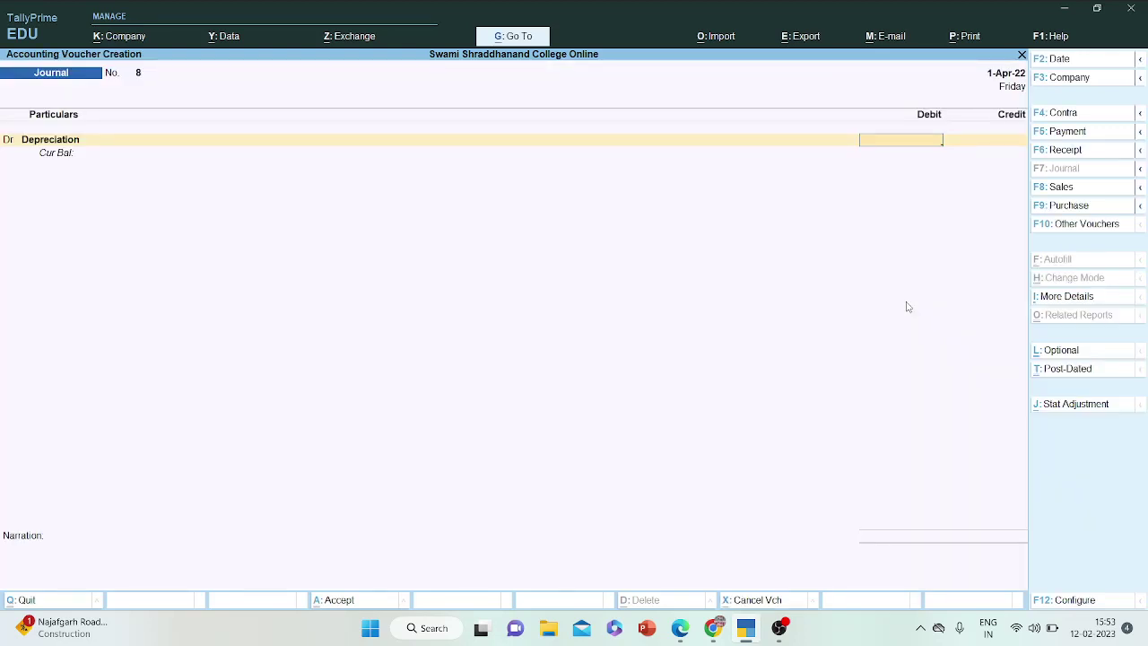
- Check the handwritten depreciation entry in Ziteboard, then return to TallyPrime and debit Depreciation with 17000
{"action": "left_click", "coordinate": [714, 630]}
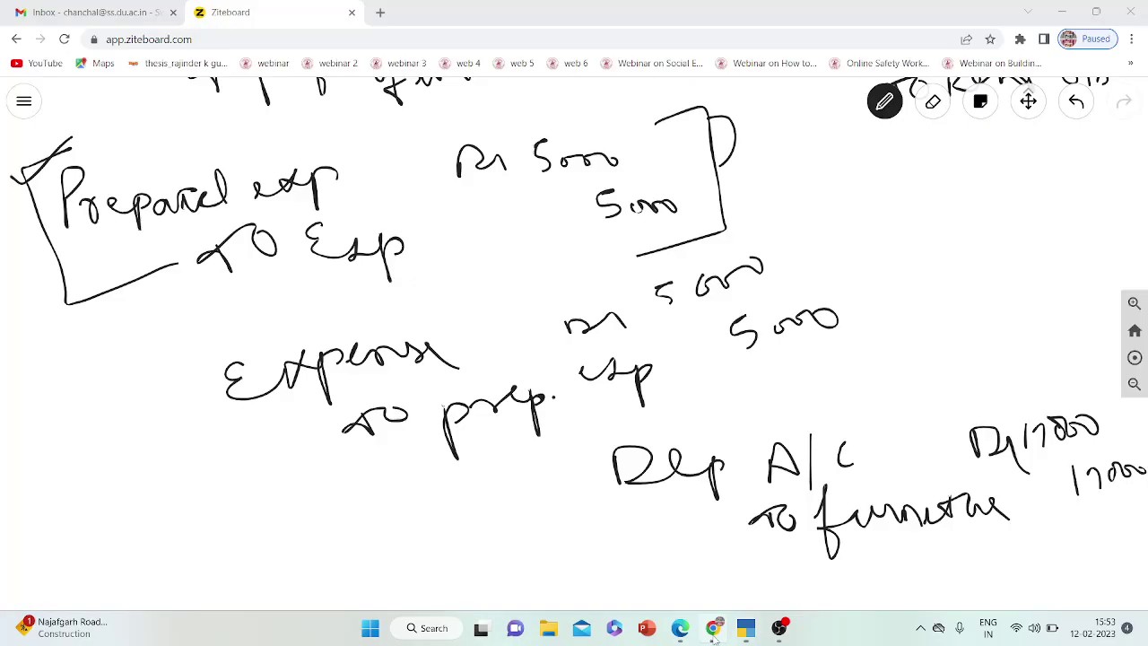
{"action": "left_click", "coordinate": [713, 630]}
{"action": "type", "text": "1700"}
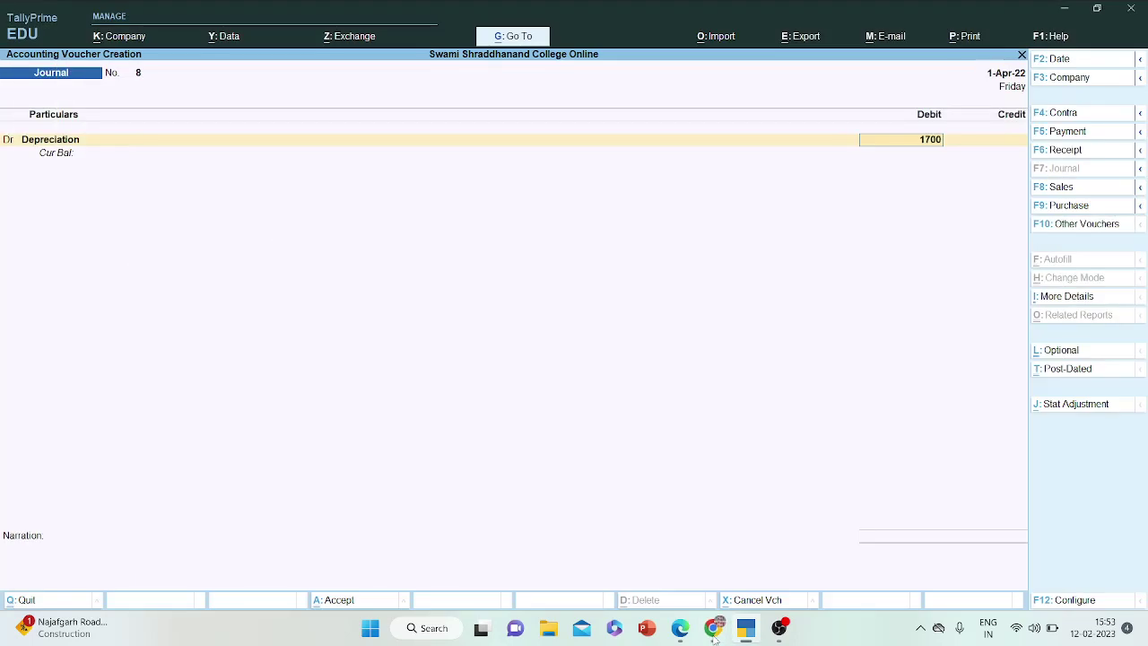
{"action": "type", "text": "0"}
{"action": "key", "text": "Return"}
{"action": "key", "text": "Return"}
- Credit the Furniture ledger with 17000 in the depreciation journal and accept the voucher
{"action": "type", "text": "F"}
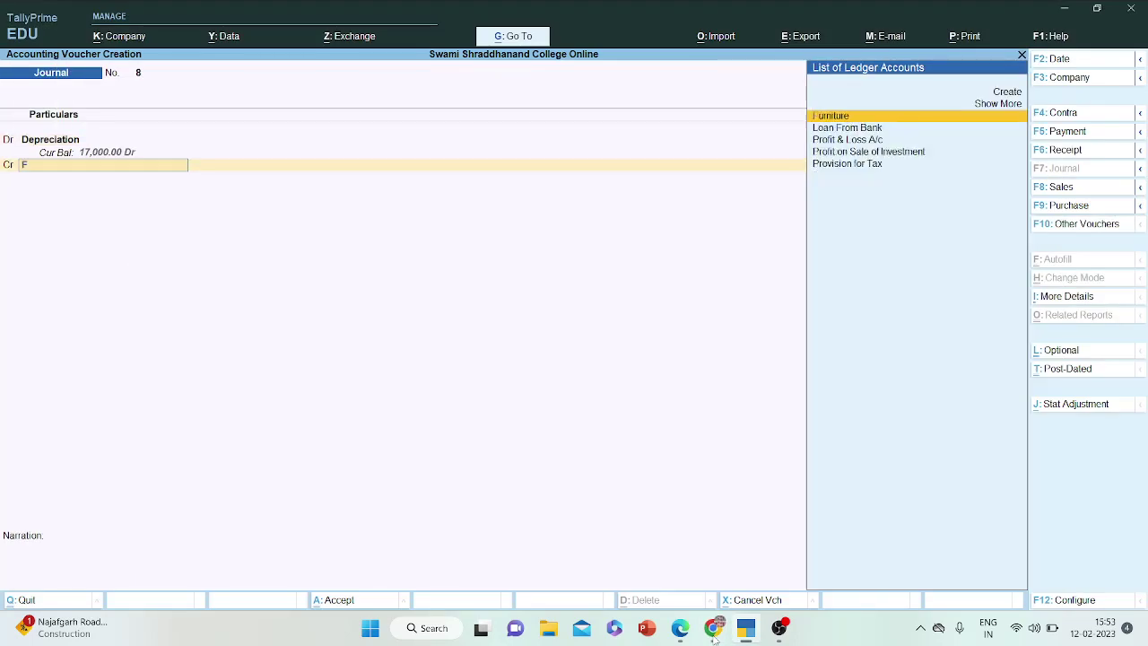
{"action": "type", "text": "ur"}
{"action": "key", "text": "Return"}
{"action": "type", "text": "4"}
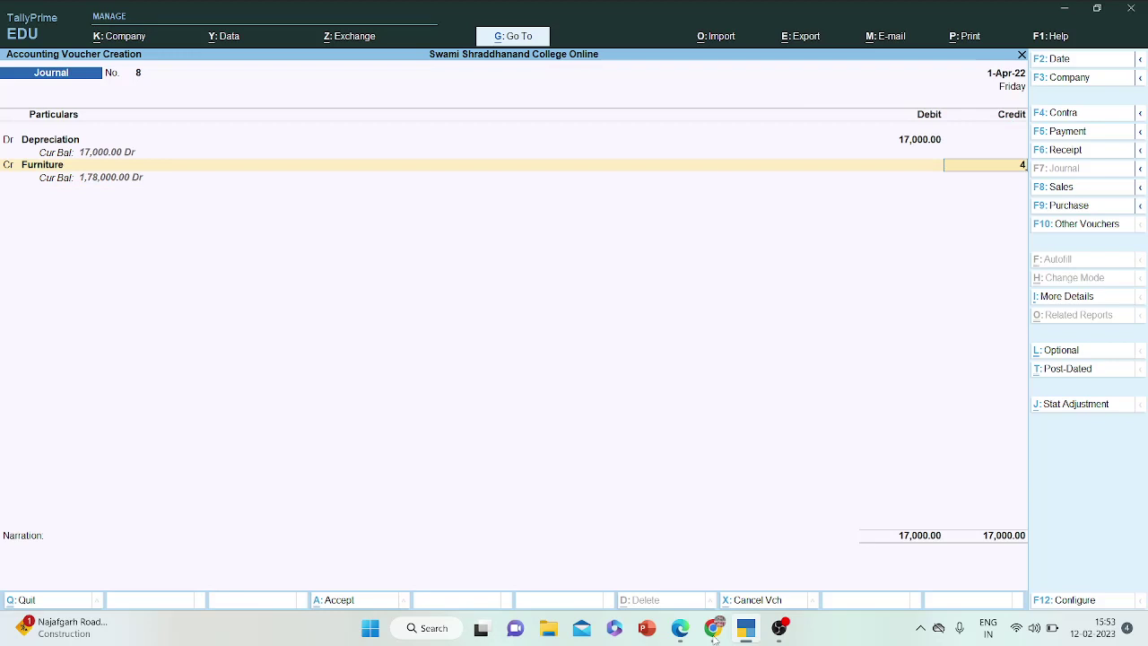
{"action": "key", "text": "BackSpace"}
{"action": "type", "text": "17000"}
{"action": "key", "text": "Return"}
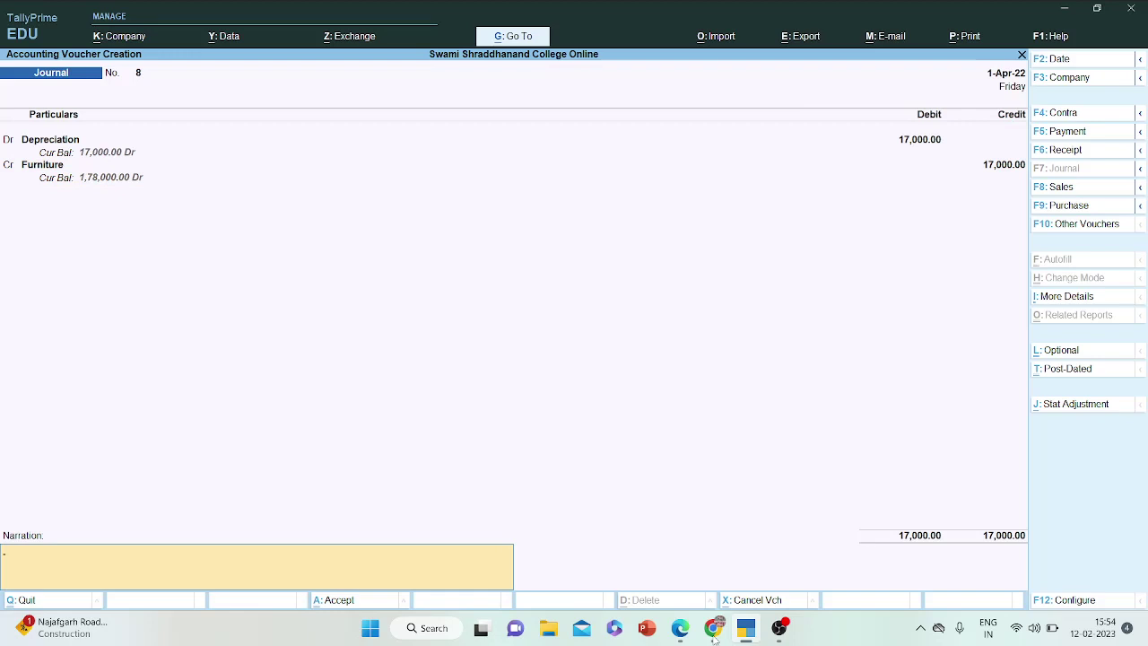
{"action": "key", "text": "Return"}
{"action": "key", "text": "Return"}
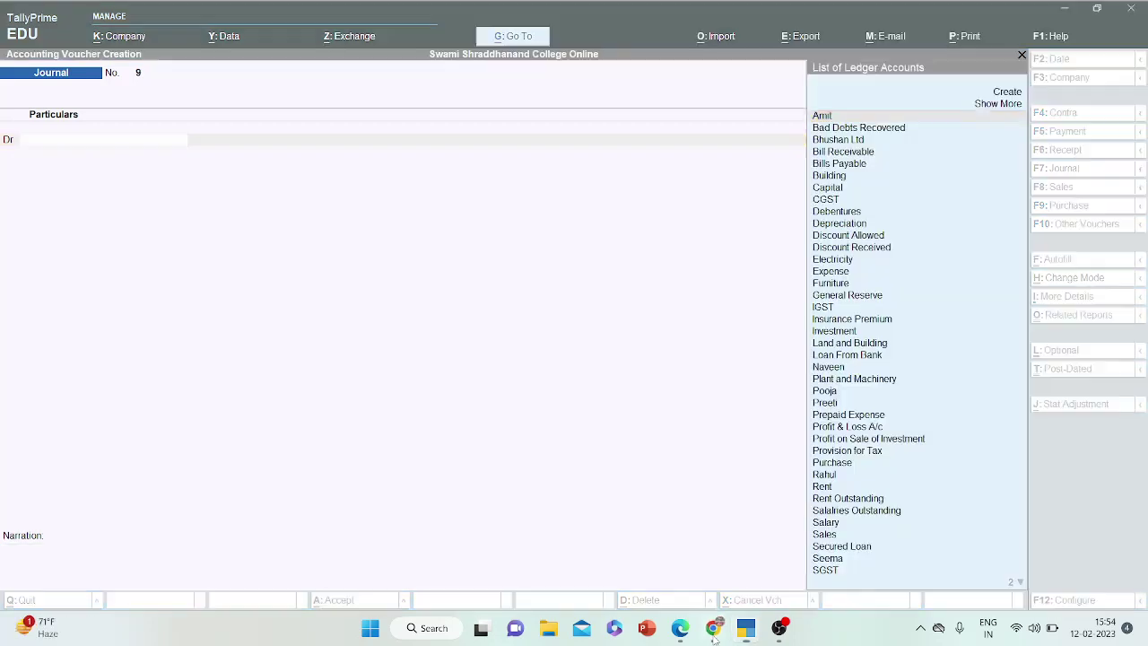
- Switch to the exercise PDF and draw a bracket beside the page 3 list of statements to export, Cash Book through GST Report
{"action": "left_click", "coordinate": [713, 630]}
{"action": "left_click", "coordinate": [679, 630]}
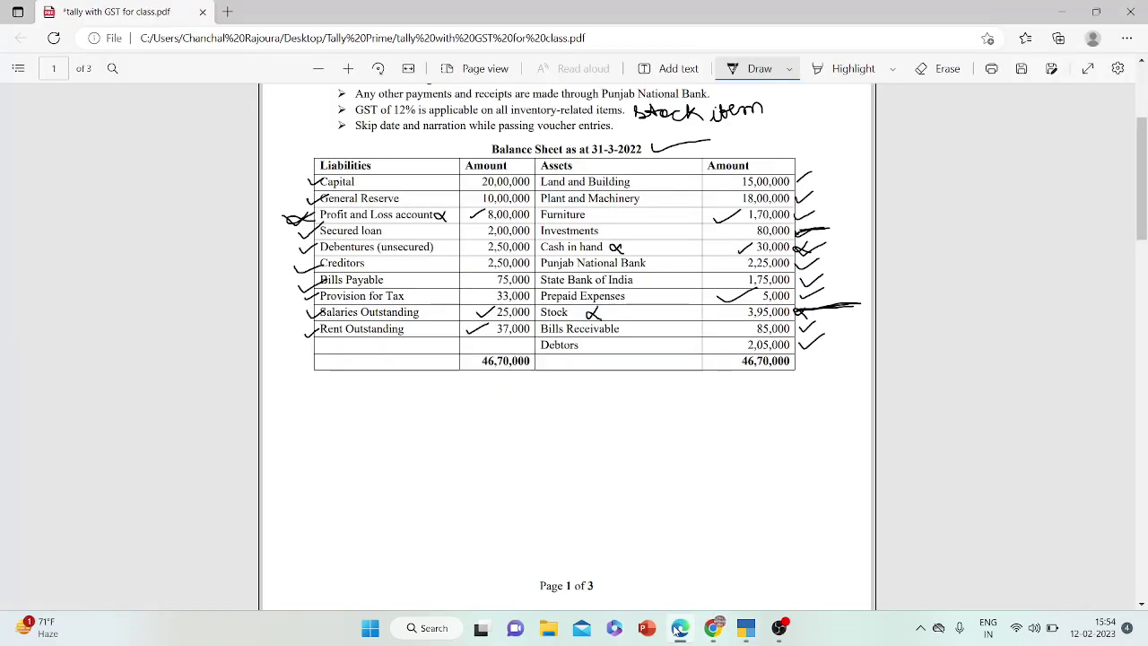
{"action": "left_click_drag", "start_coordinate": [1143, 199], "coordinate": [1129, 523]}
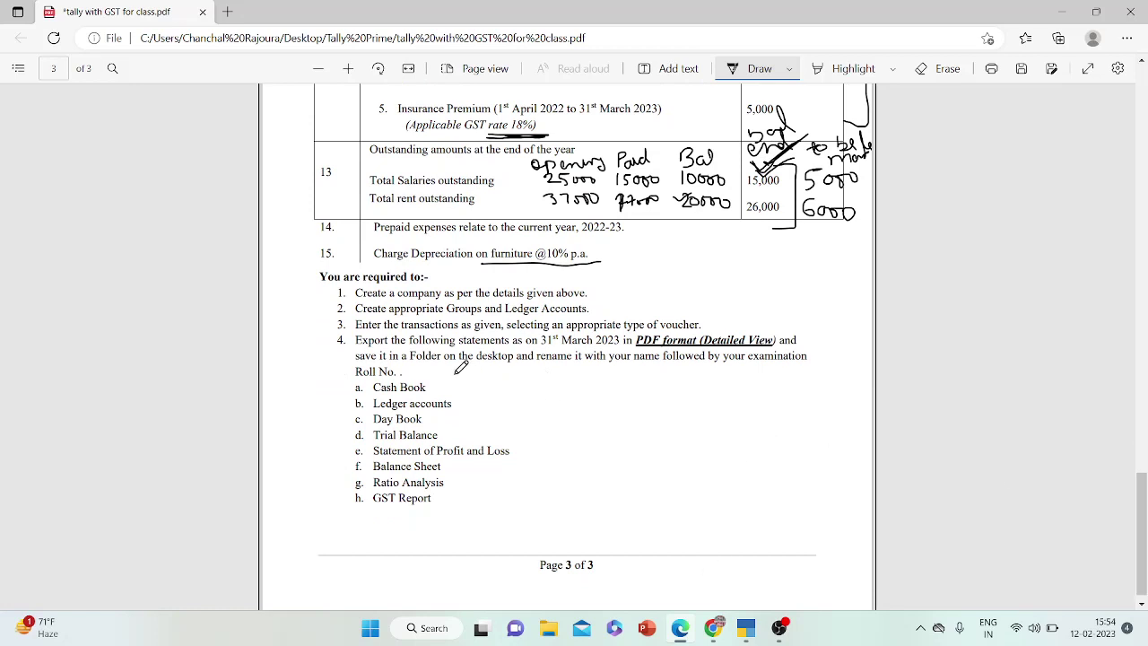
{"action": "mouse_move", "coordinate": [456, 374]}
{"action": "left_mouse_down"}
{"action": "mouse_move", "coordinate": [528, 368]}
{"action": "mouse_move", "coordinate": [534, 498]}
{"action": "mouse_move", "coordinate": [471, 515]}
{"action": "left_mouse_up"}
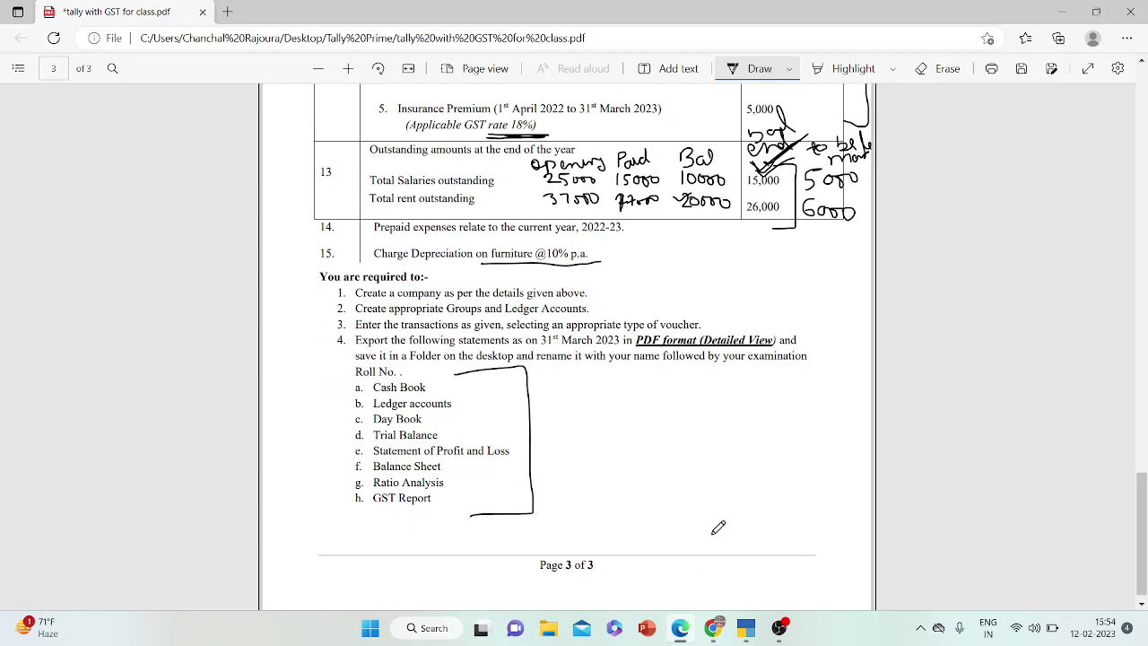
- Switch to TallyPrime and quit the blank journal voucher back to the Gateway of Tally
{"action": "left_click", "coordinate": [752, 633]}
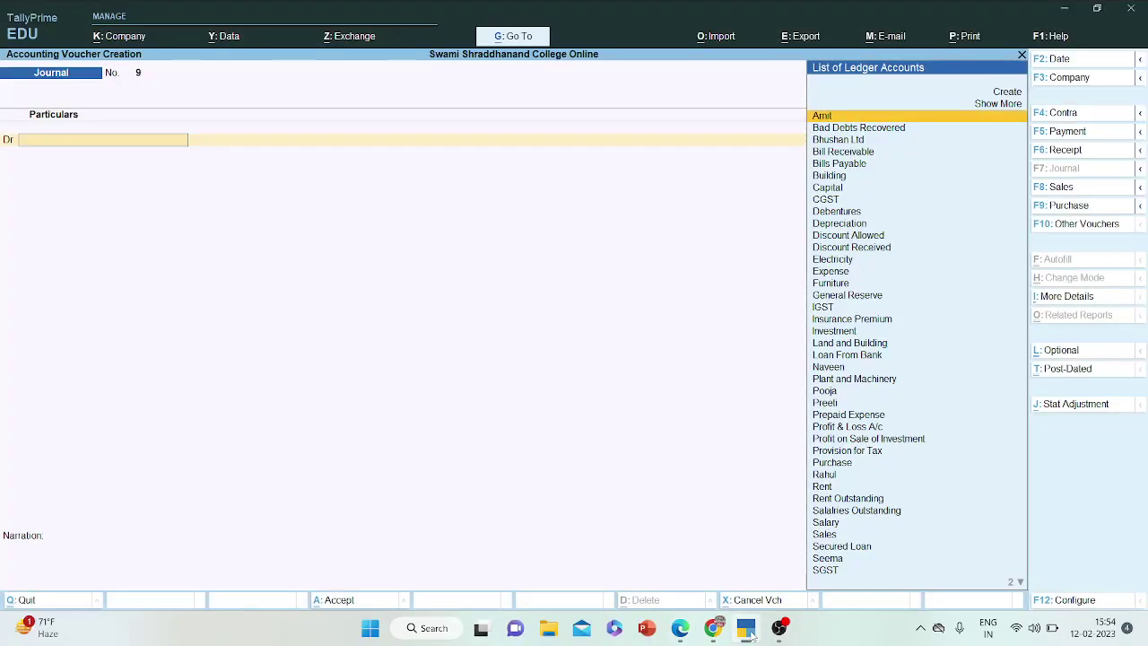
{"action": "key", "text": "Escape"}
{"action": "key", "text": "y"}
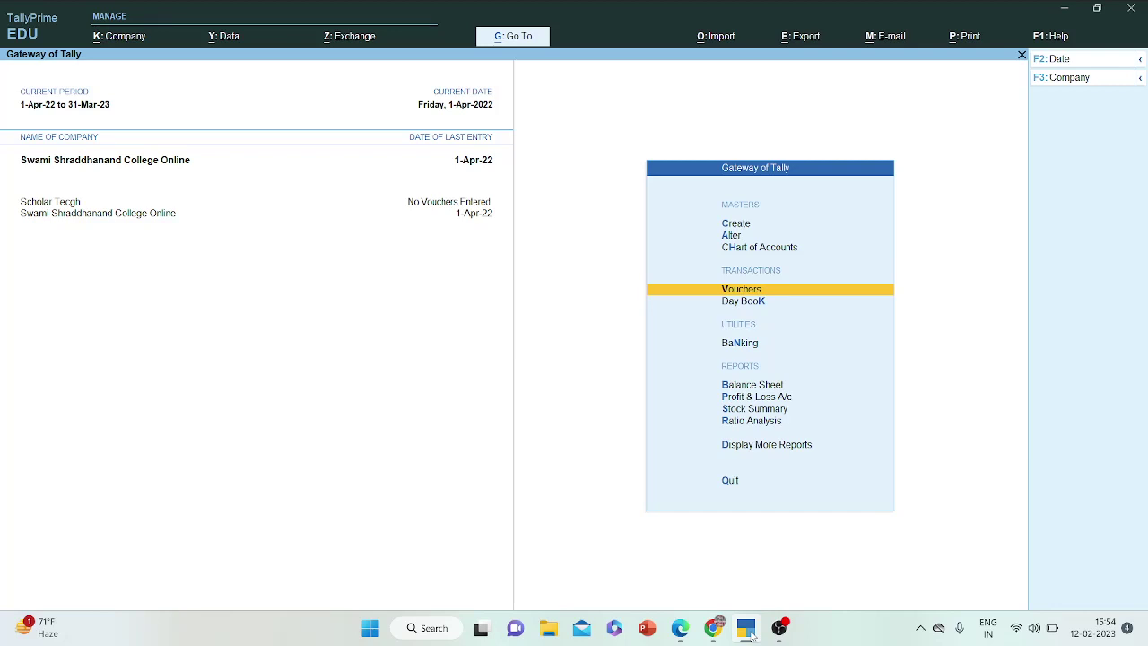
- Open the list of GST reports from the additional statutory reports
{"action": "key", "text": "Down"}
{"action": "key", "text": "Down"}
{"action": "key", "text": "Down"}
{"action": "key", "text": "Down"}
{"action": "key", "text": "Down"}
{"action": "key", "text": "Down"}
{"action": "key", "text": "Down"}
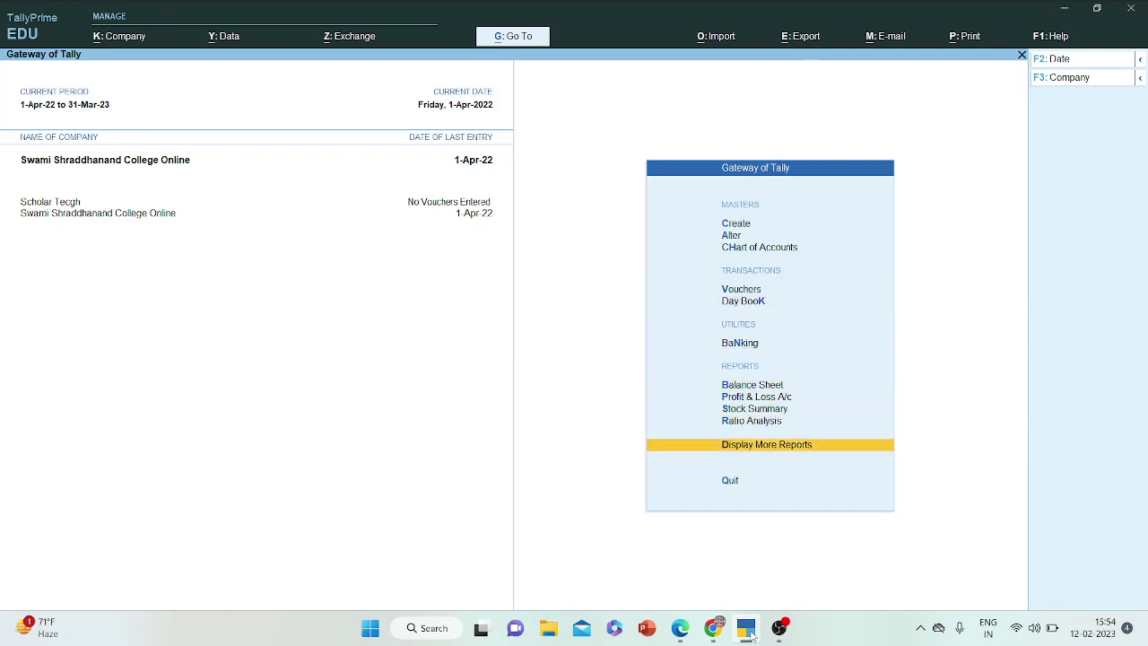
{"action": "key", "text": "Return"}
{"action": "key", "text": "Down"}
{"action": "key", "text": "Down"}
{"action": "key", "text": "Down"}
{"action": "key", "text": "Down"}
{"action": "key", "text": "Down"}
{"action": "key", "text": "Down"}
{"action": "key", "text": "Down"}
{"action": "key", "text": "Down"}
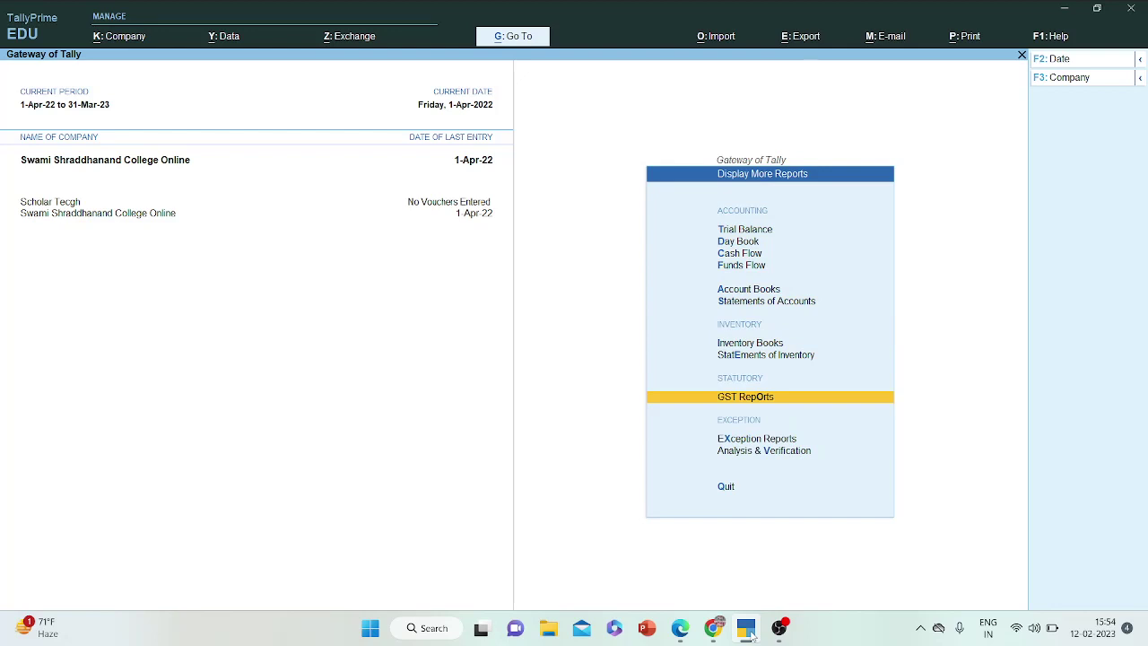
{"action": "key", "text": "Return"}
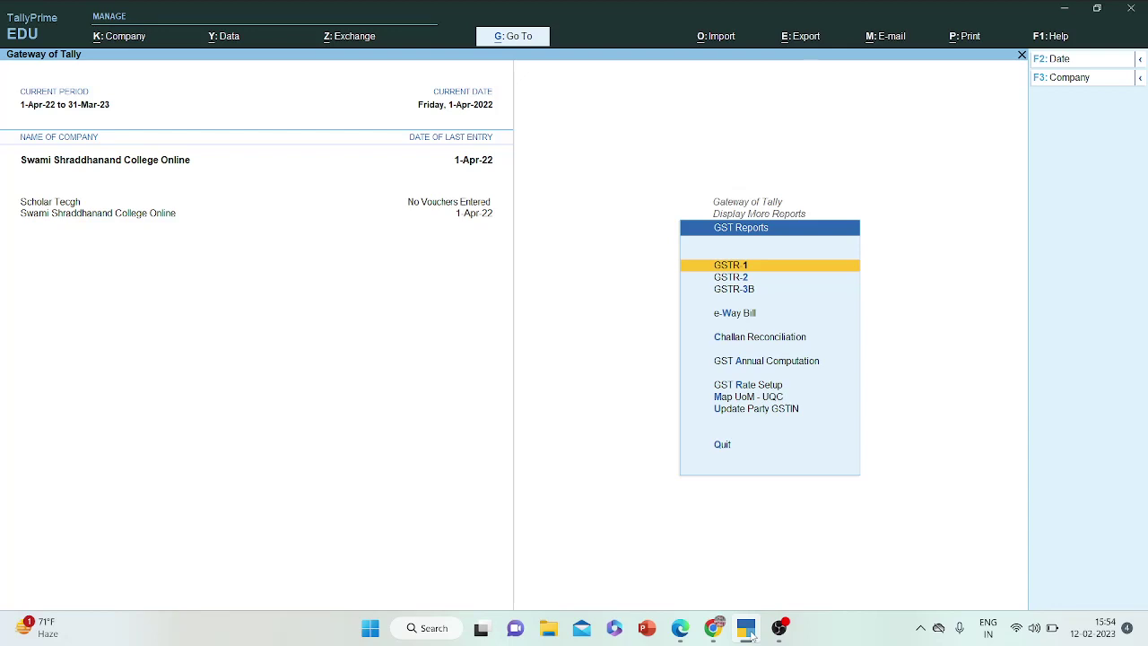
- Open the GSTR-1 report, examine the vouchers under its uncertain transactions, and return to the GST reports list
{"action": "key", "text": "Down"}
{"action": "key", "text": "Up"}
{"action": "key", "text": "Return"}
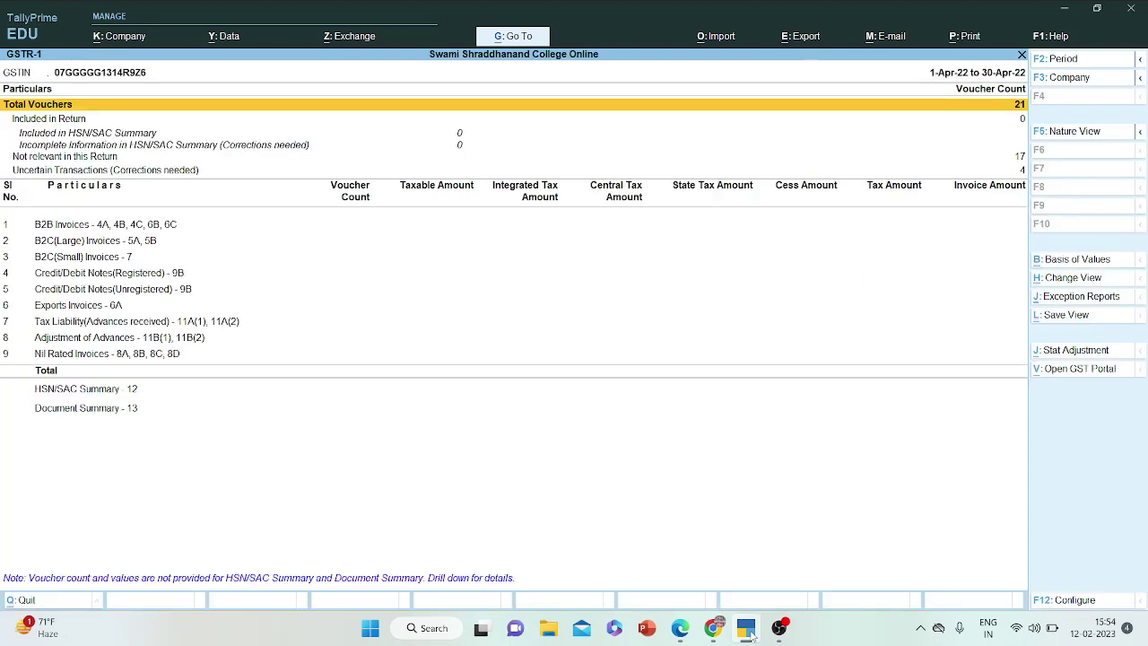
{"action": "key", "text": "Down"}
{"action": "key", "text": "Down"}
{"action": "key", "text": "Down"}
{"action": "key", "text": "Down"}
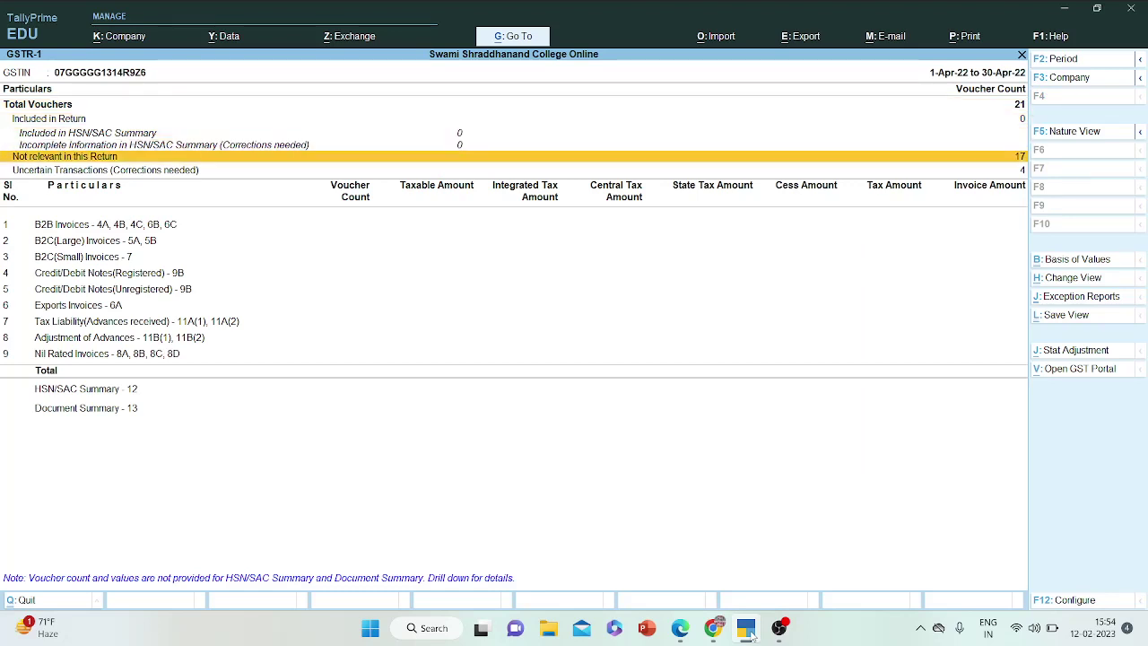
{"action": "key", "text": "Down"}
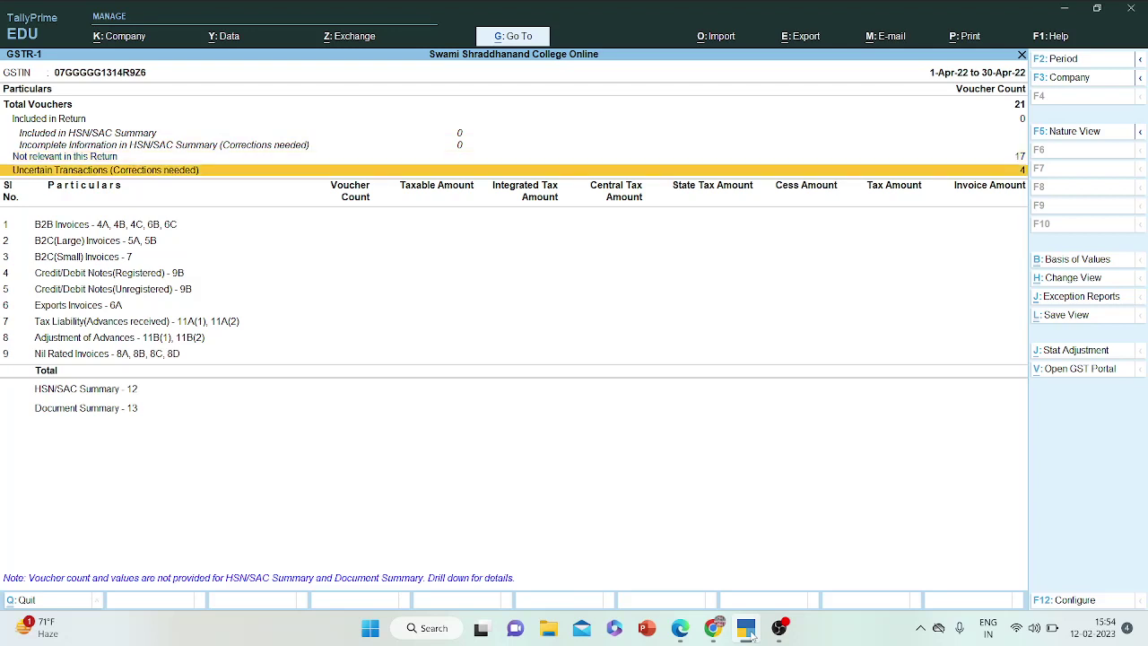
{"action": "key", "text": "Return"}
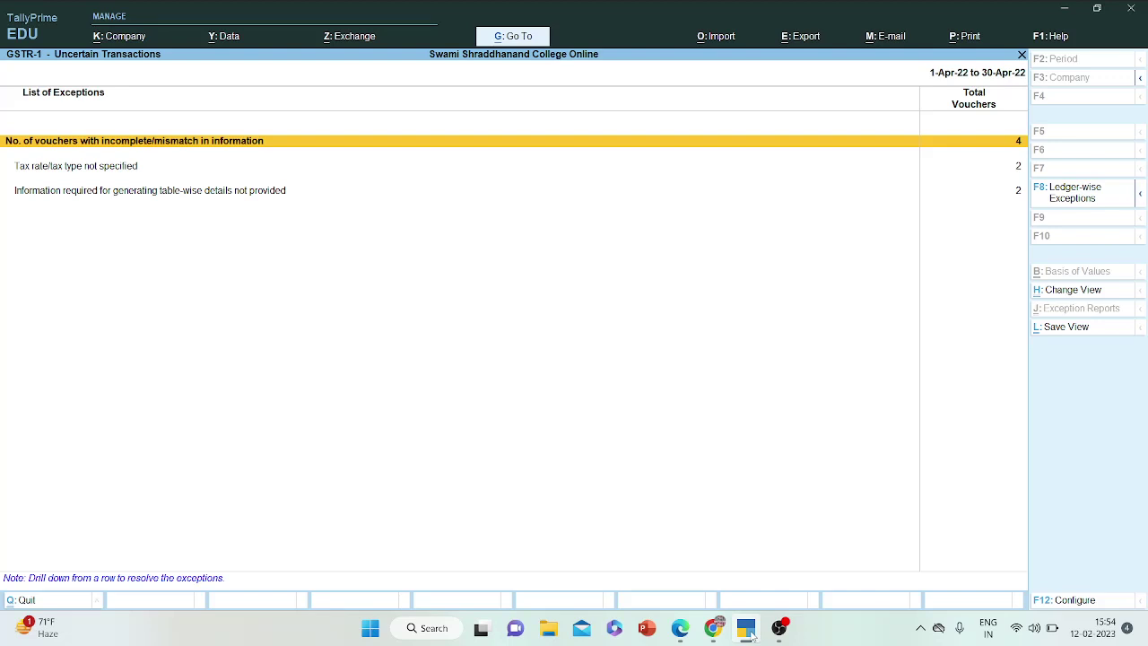
{"action": "key", "text": "Return"}
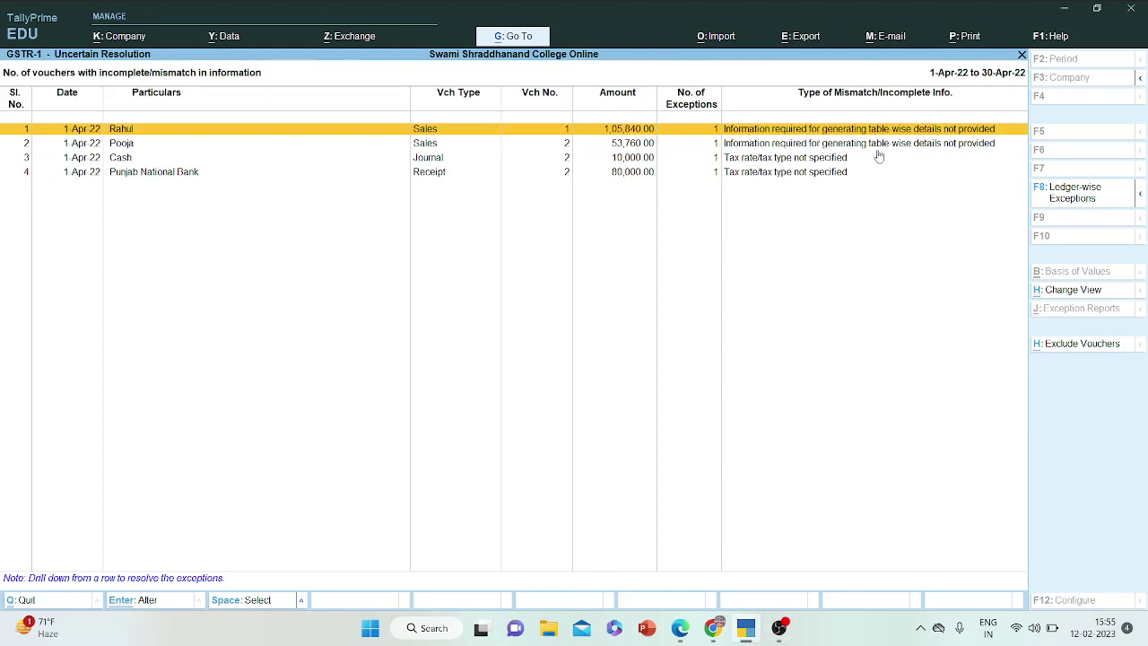
{"action": "key", "text": "Escape"}
{"action": "key", "text": "Escape"}
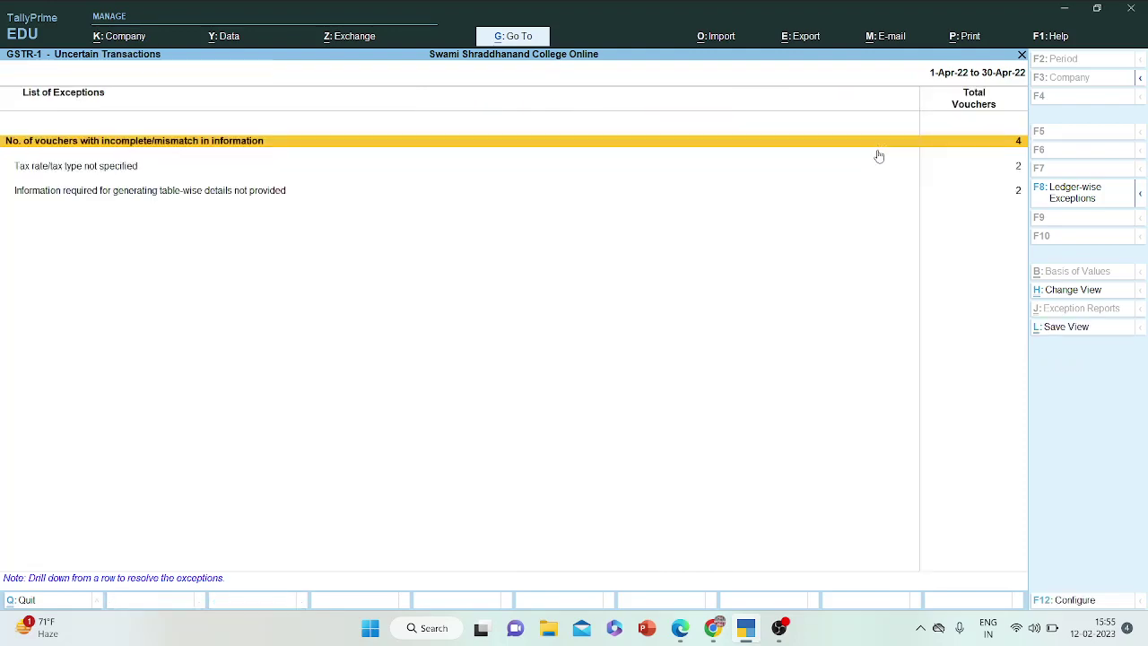
{"action": "key", "text": "Escape"}
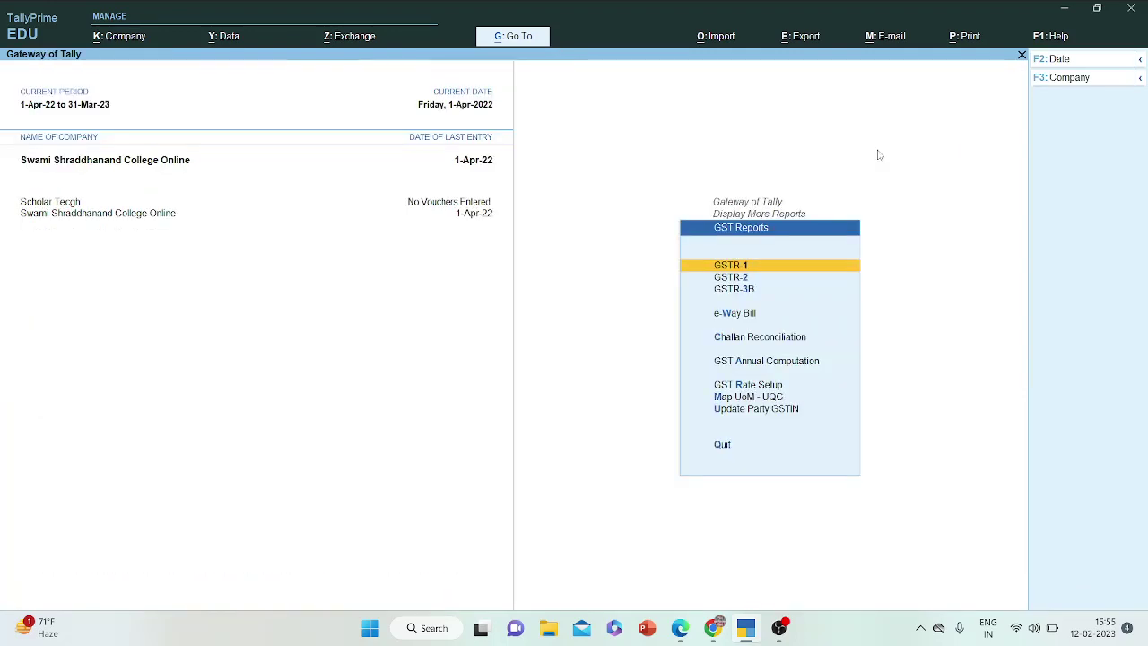
- Open the GSTR-2 report, examine the vouchers under its uncertain transactions, and close the report
{"action": "key", "text": "Down"}
{"action": "key", "text": "Return"}
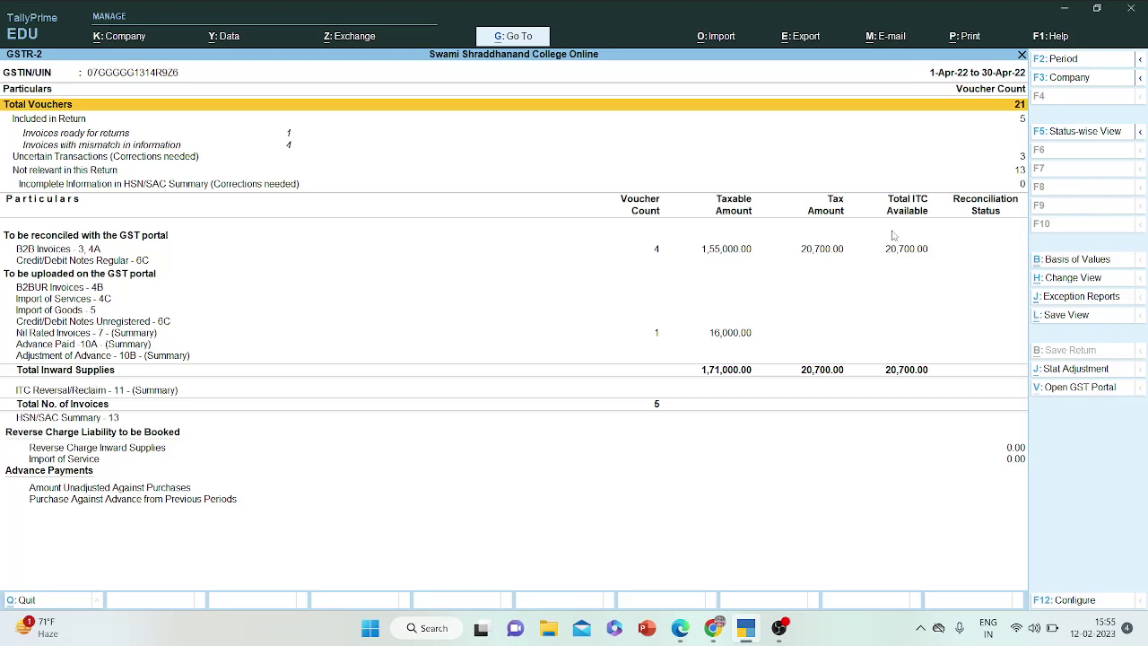
{"action": "key", "text": "Down"}
{"action": "key", "text": "Down"}
{"action": "key", "text": "Down"}
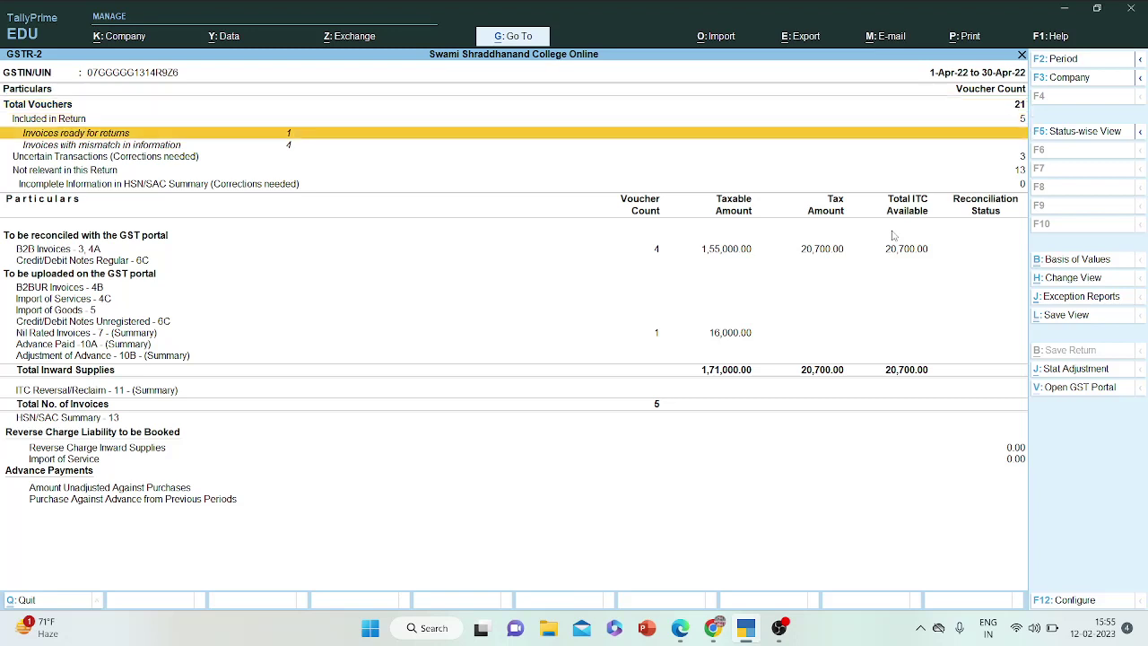
{"action": "key", "text": "Return"}
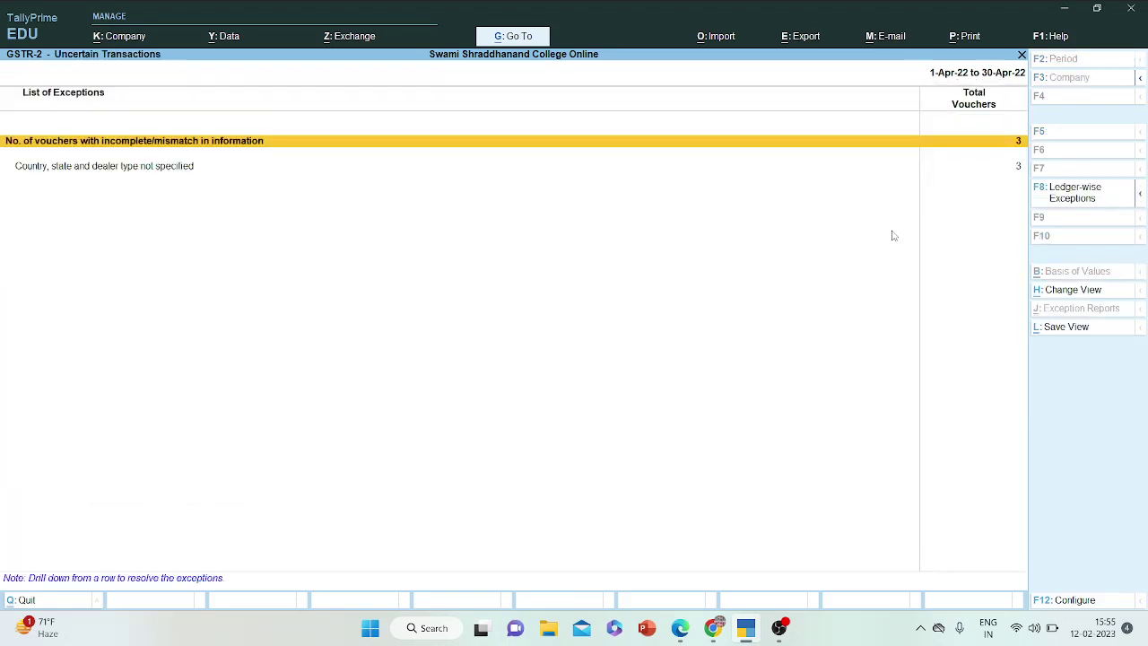
{"action": "key", "text": "Return"}
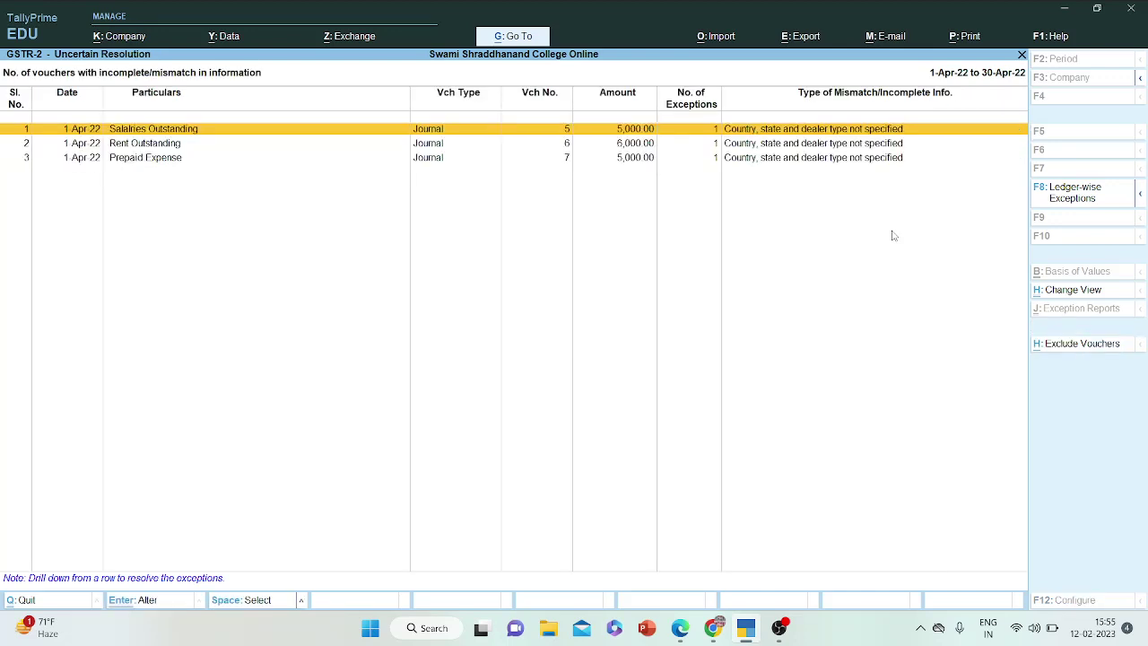
{"action": "key", "text": "Escape"}
{"action": "key", "text": "Escape"}
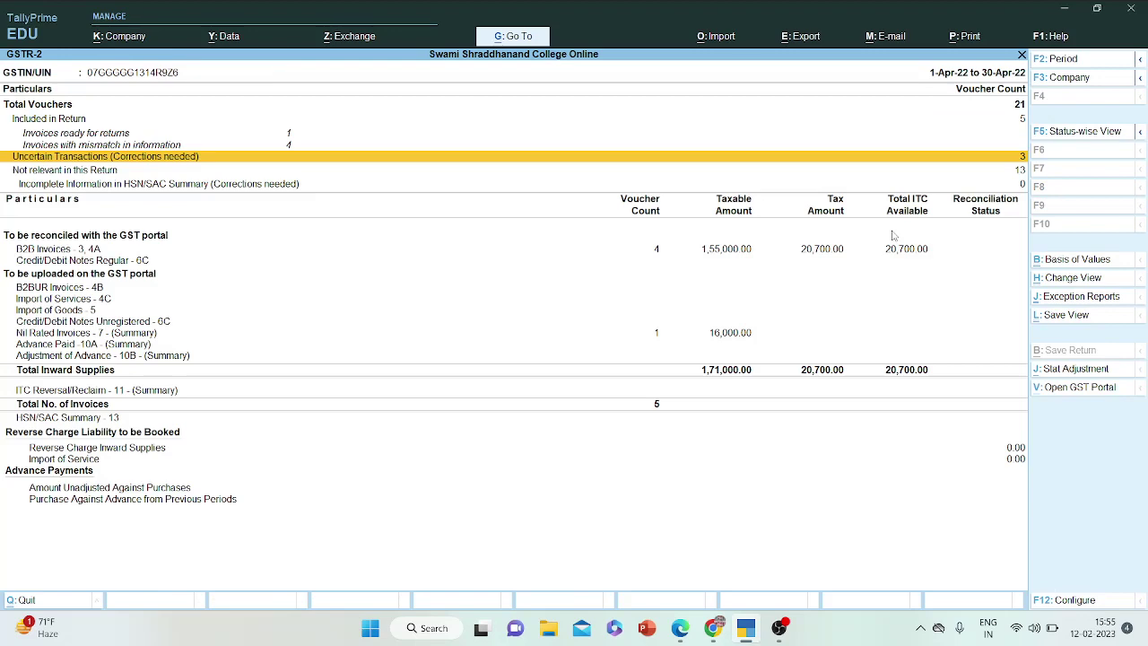
{"action": "key", "text": "Escape"}
- Open the GSTR-3B report, examine the vouchers under its uncertain transactions, and close the report
{"action": "key", "text": "Down"}
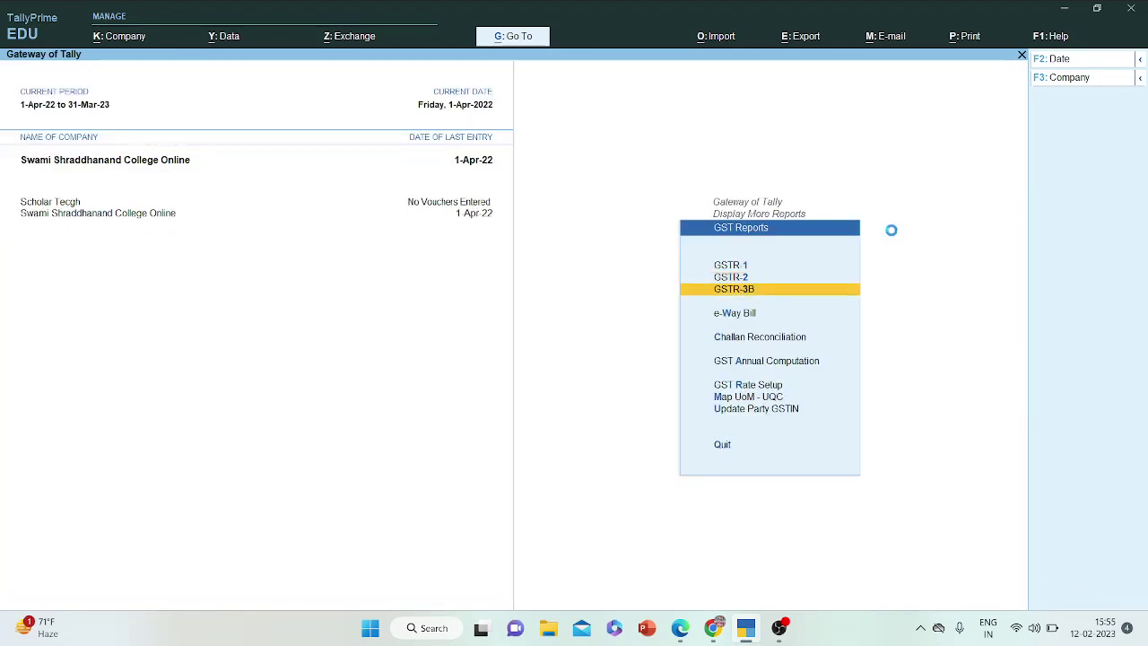
{"action": "key", "text": "Return"}
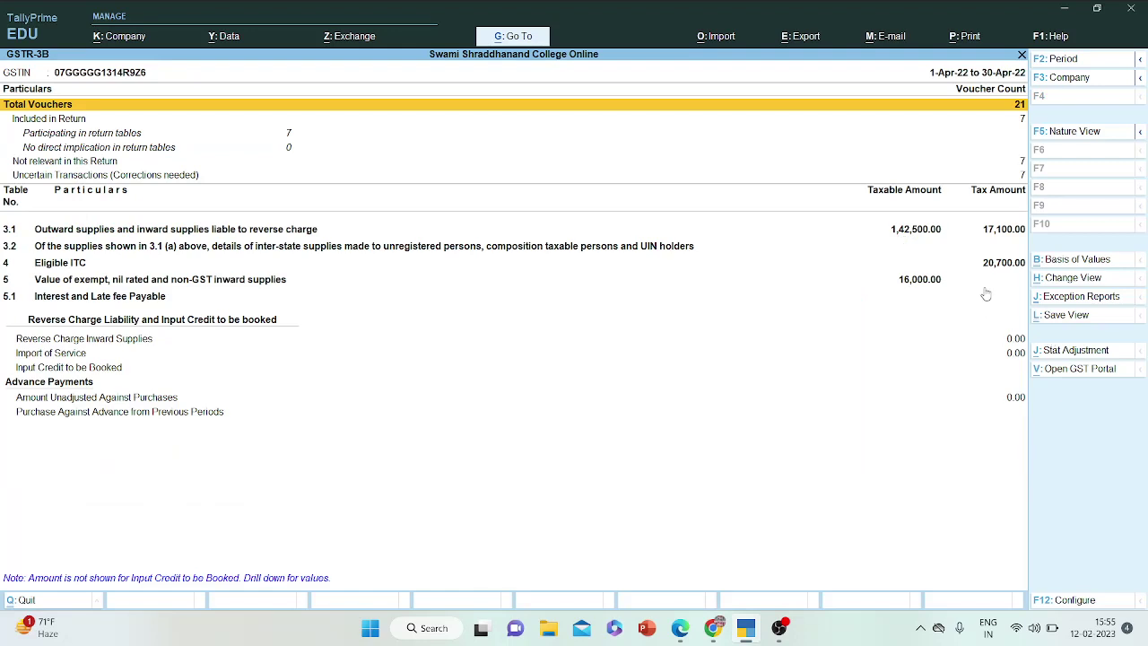
{"action": "key", "text": "Down"}
{"action": "key", "text": "Down"}
{"action": "key", "text": "Down"}
{"action": "key", "text": "Return"}
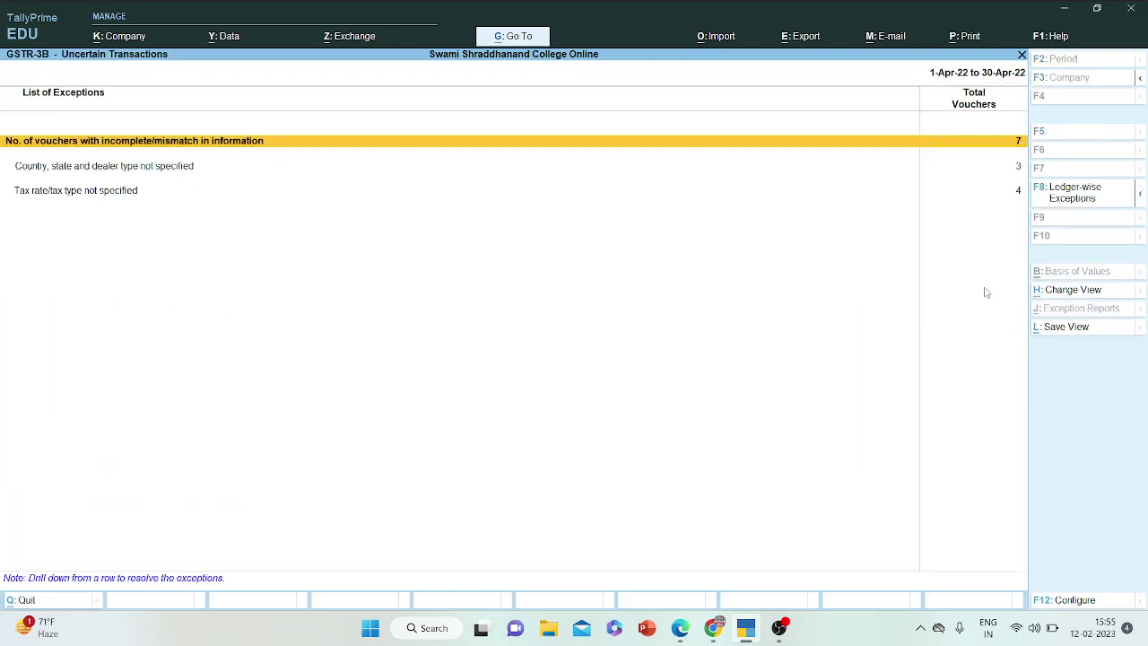
{"action": "key", "text": "Return"}
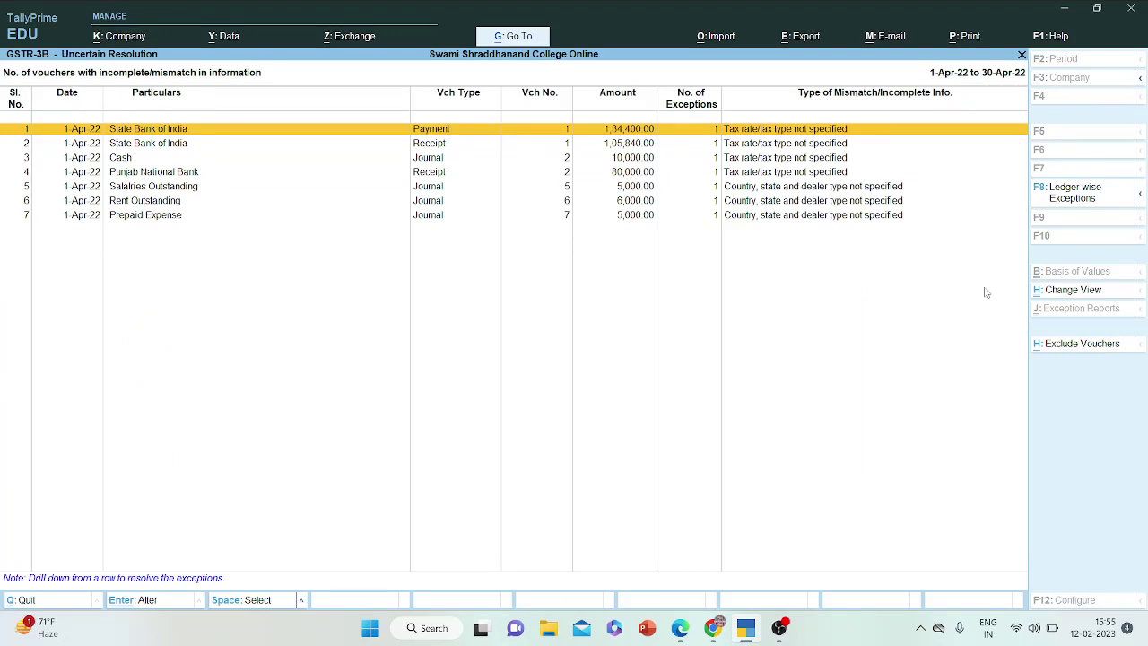
{"action": "key", "text": "Escape"}
{"action": "key", "text": "Escape"}
{"action": "key", "text": "Escape"}
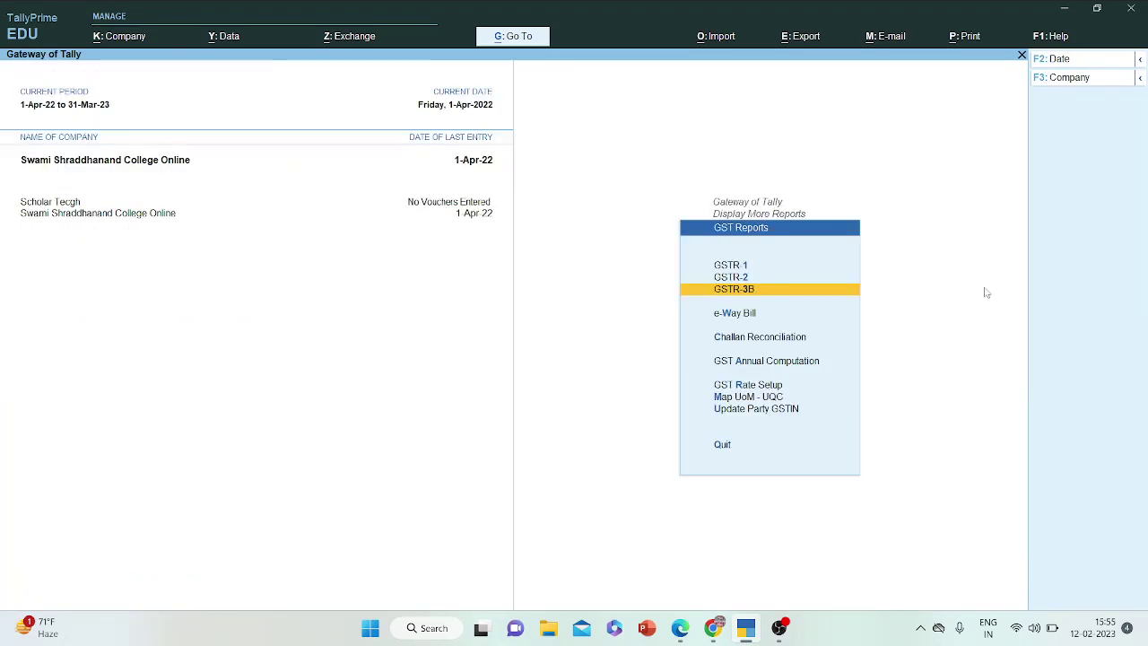
- Leave the GST reports and open the company's Balance Sheet
{"action": "key", "text": "Down"}
{"action": "key", "text": "Down"}
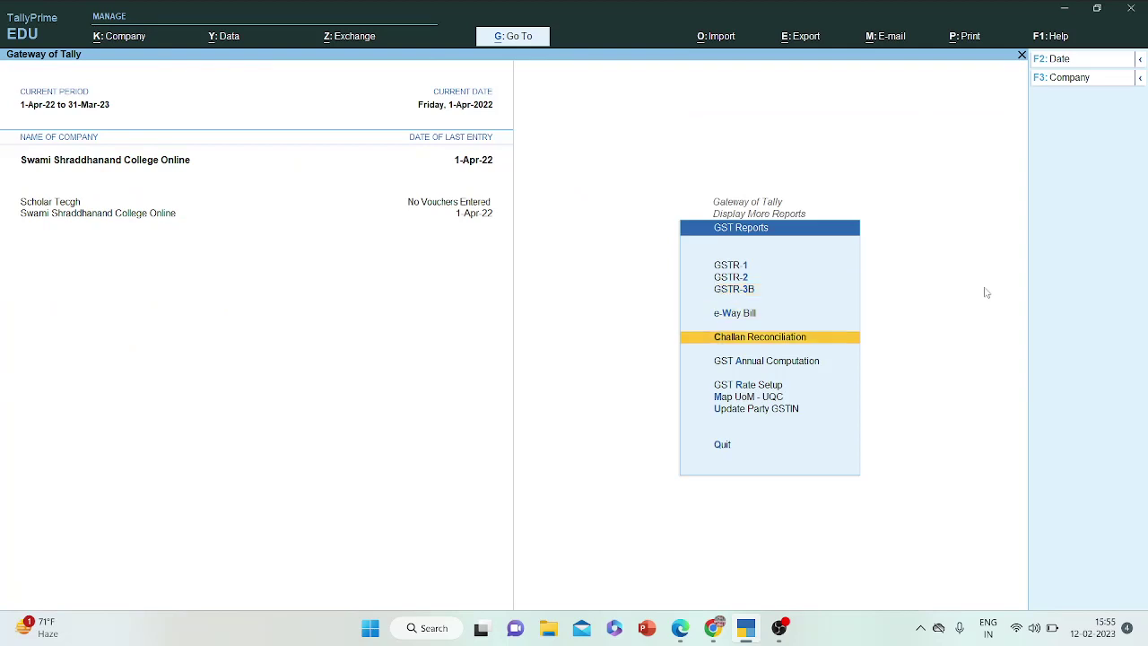
{"action": "key", "text": "Escape"}
{"action": "key", "text": "Escape"}
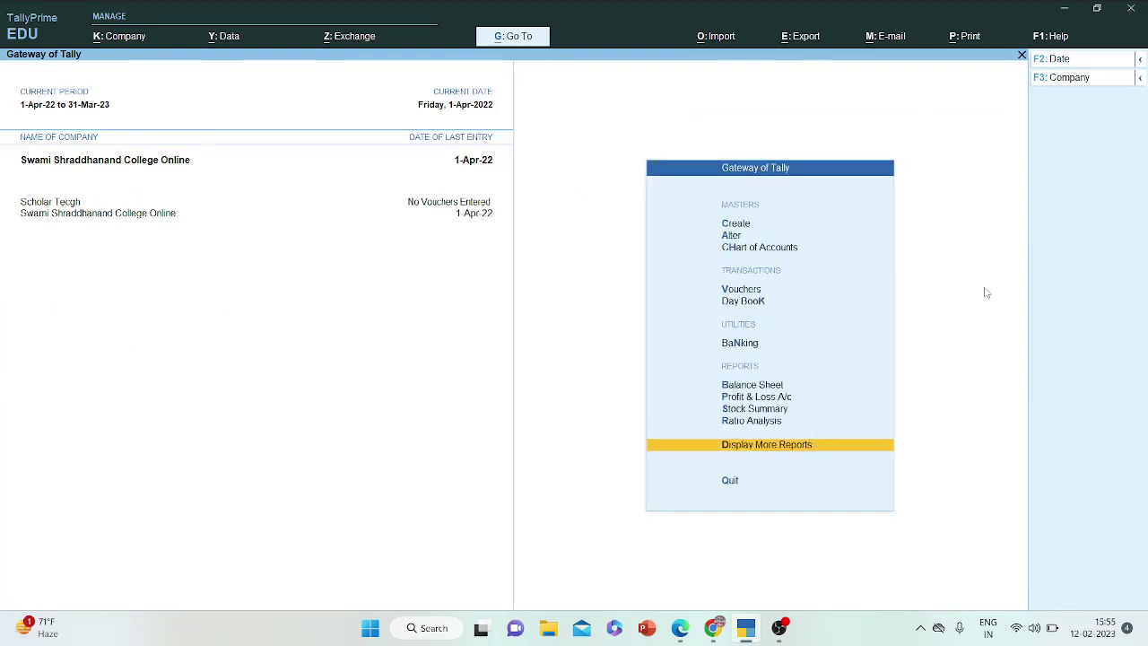
{"action": "key", "text": "Up"}
{"action": "key", "text": "Up"}
{"action": "key", "text": "Up"}
{"action": "key", "text": "Up"}
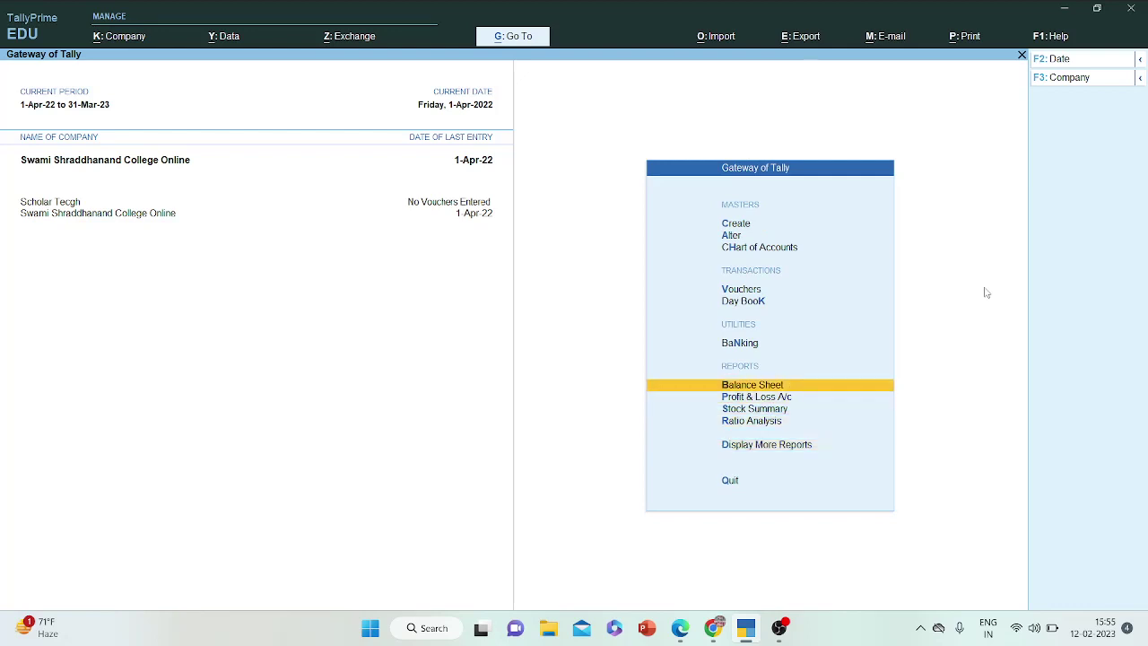
{"action": "key", "text": "Return"}
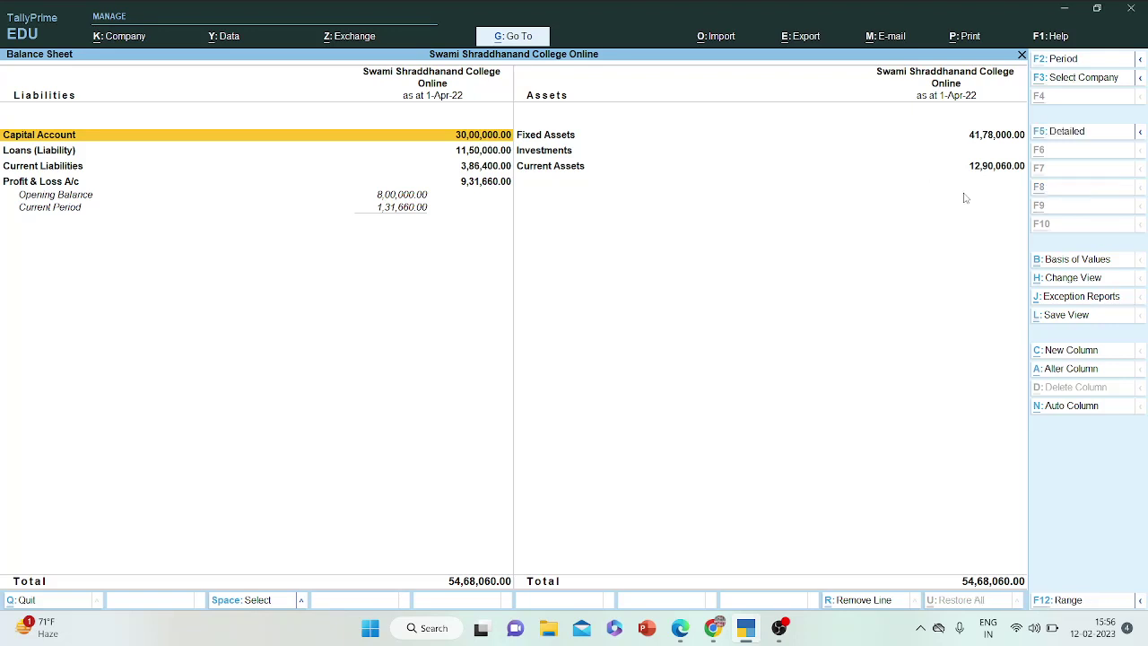
- Expand the Balance Sheet to its detailed view and open the export settings for the current report
{"action": "key", "text": "alt+F5"}
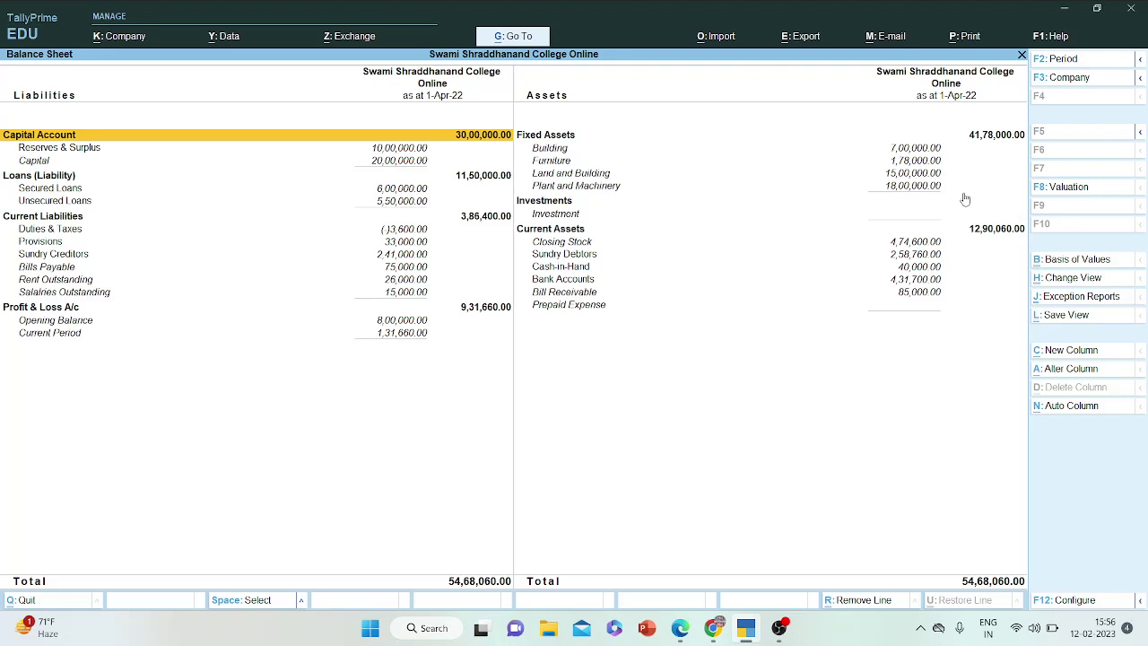
{"action": "left_click", "coordinate": [809, 40]}
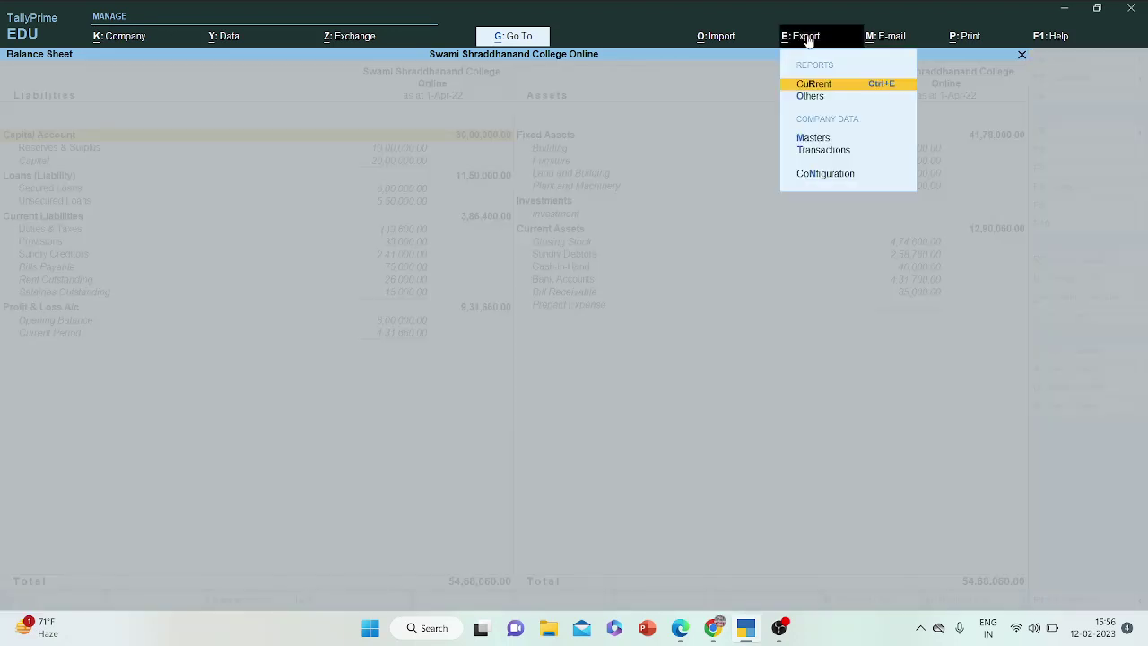
{"action": "key", "text": "Down"}
{"action": "key", "text": "Up"}
{"action": "key", "text": "Return"}
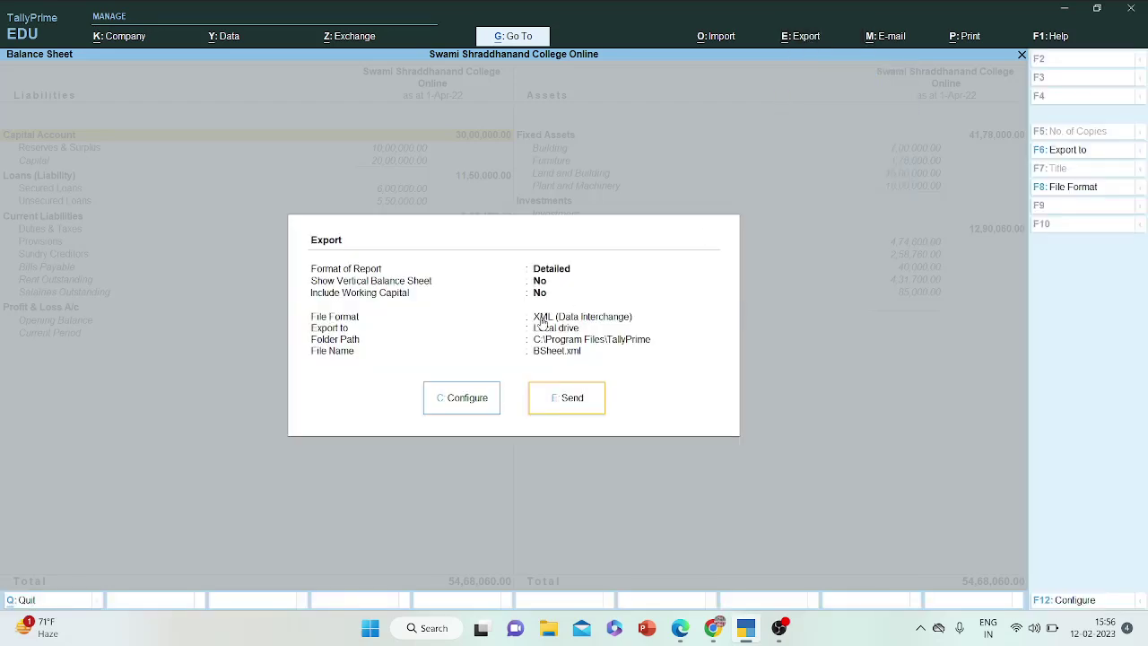
- Set the Balance Sheet's export file format to PDF (Read-only document) in the export configuration
{"action": "left_click", "coordinate": [480, 405]}
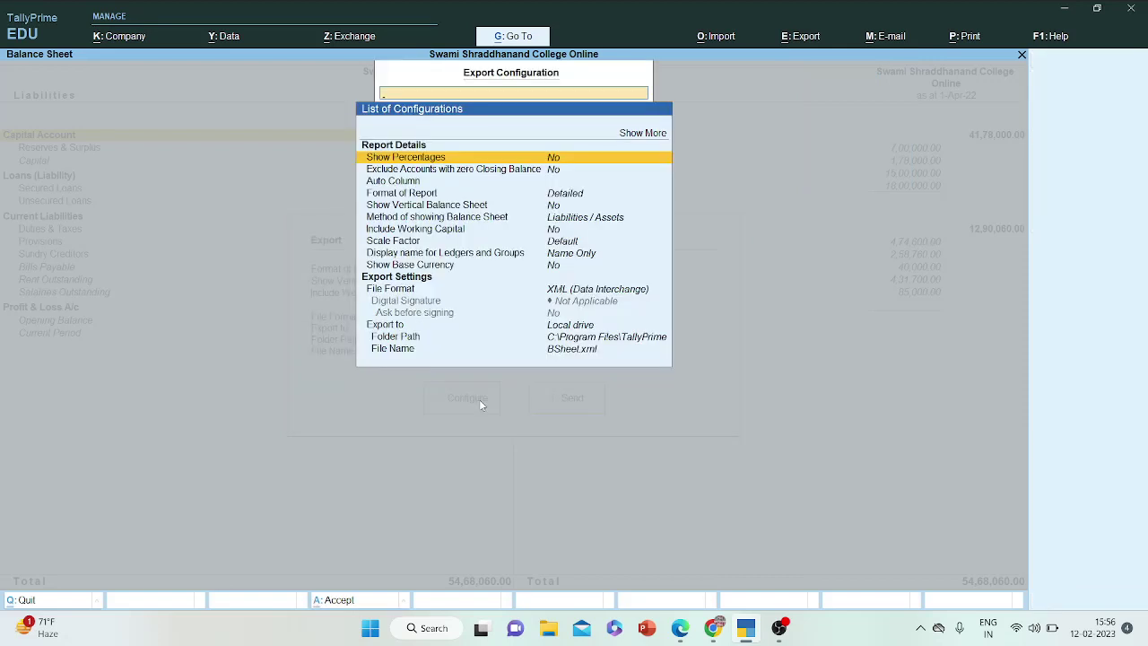
{"action": "key", "text": "Return"}
{"action": "key", "text": "Return"}
{"action": "key", "text": "Down"}
{"action": "key", "text": "Down"}
{"action": "key", "text": "Down"}
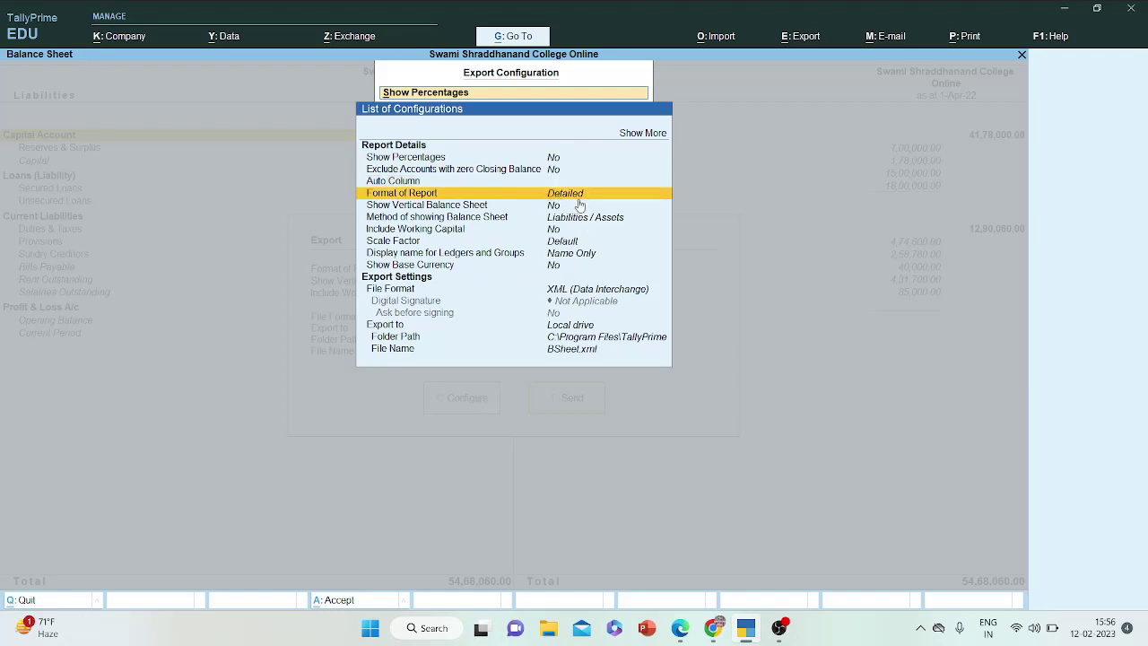
{"action": "key", "text": "Down"}
{"action": "key", "text": "Down"}
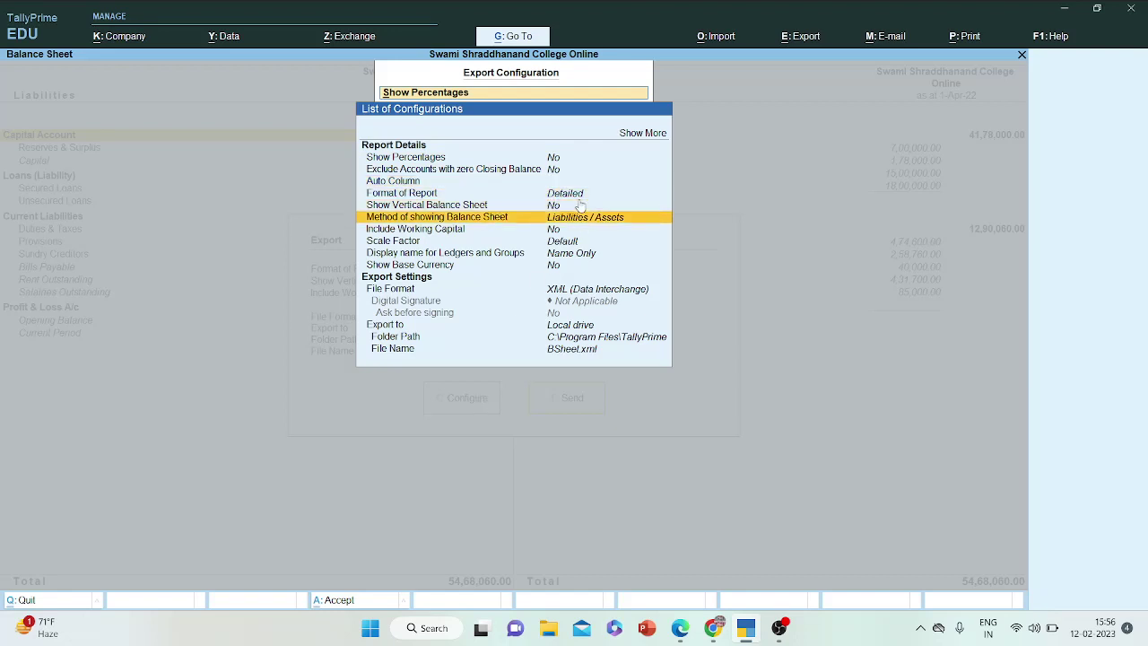
{"action": "key", "text": "Down"}
{"action": "key", "text": "Down"}
{"action": "key", "text": "Down"}
{"action": "key", "text": "Down"}
{"action": "key", "text": "Down"}
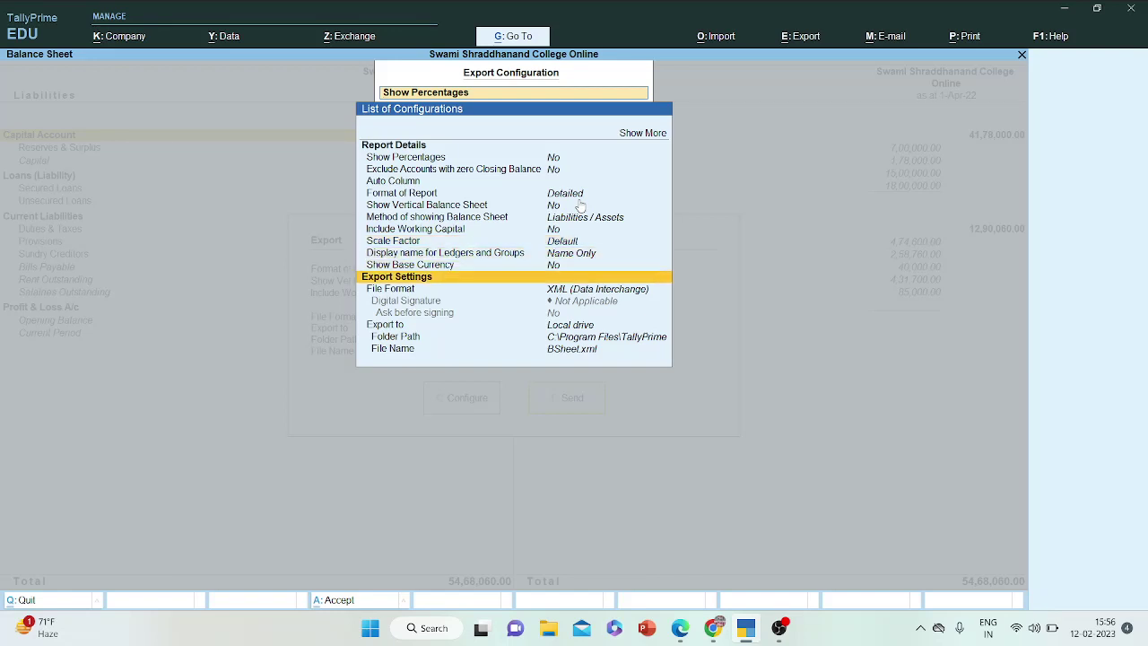
{"action": "key", "text": "Down"}
{"action": "key", "text": "Return"}
{"action": "key", "text": "Up"}
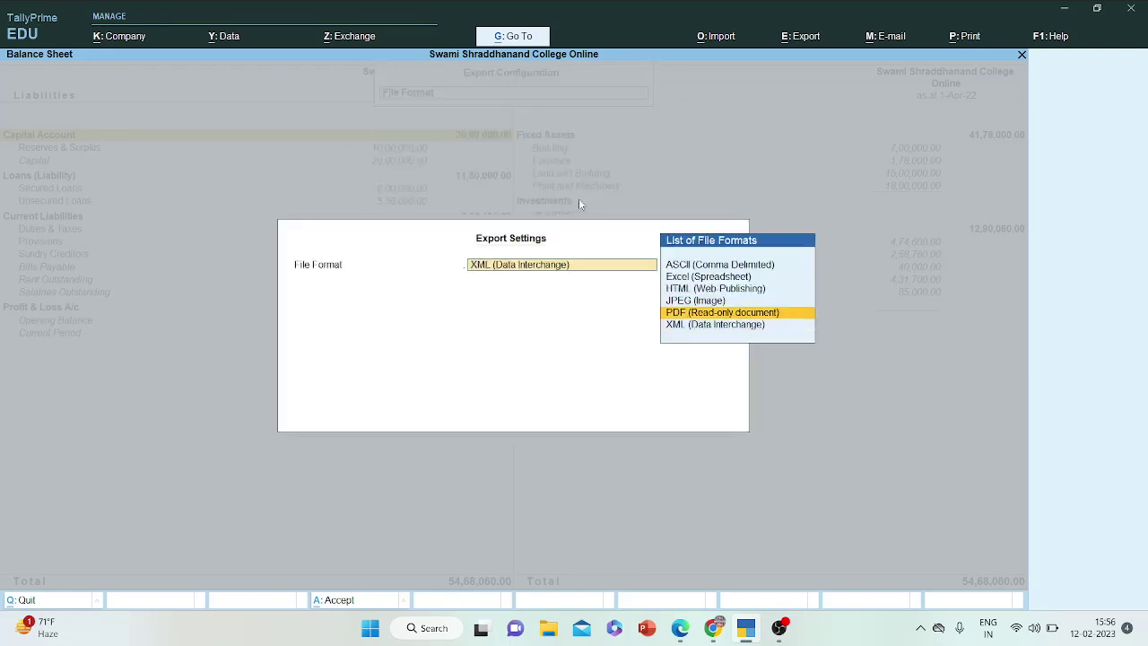
{"action": "key", "text": "Return"}
{"action": "key", "text": "Return"}
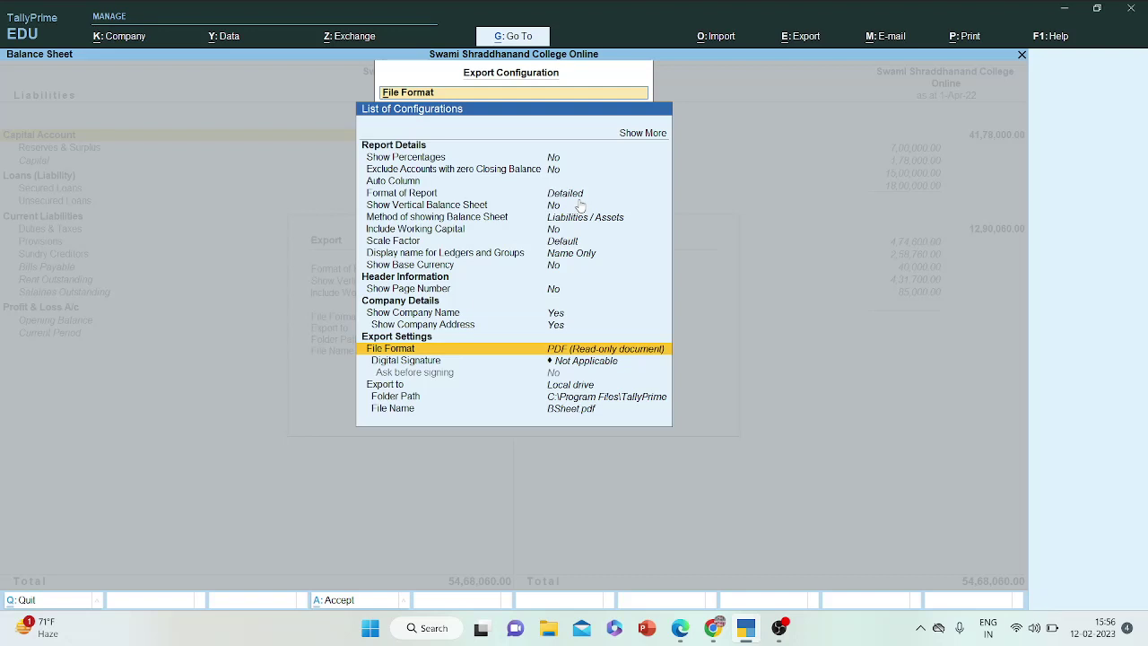
- Leave the export configuration and export the Balance Sheet as BSheet.pdf to the TallyPrime program folder
{"action": "key", "text": "Down"}
{"action": "key", "text": "Down"}
{"action": "key", "text": "Down"}
{"action": "key", "text": "Down"}
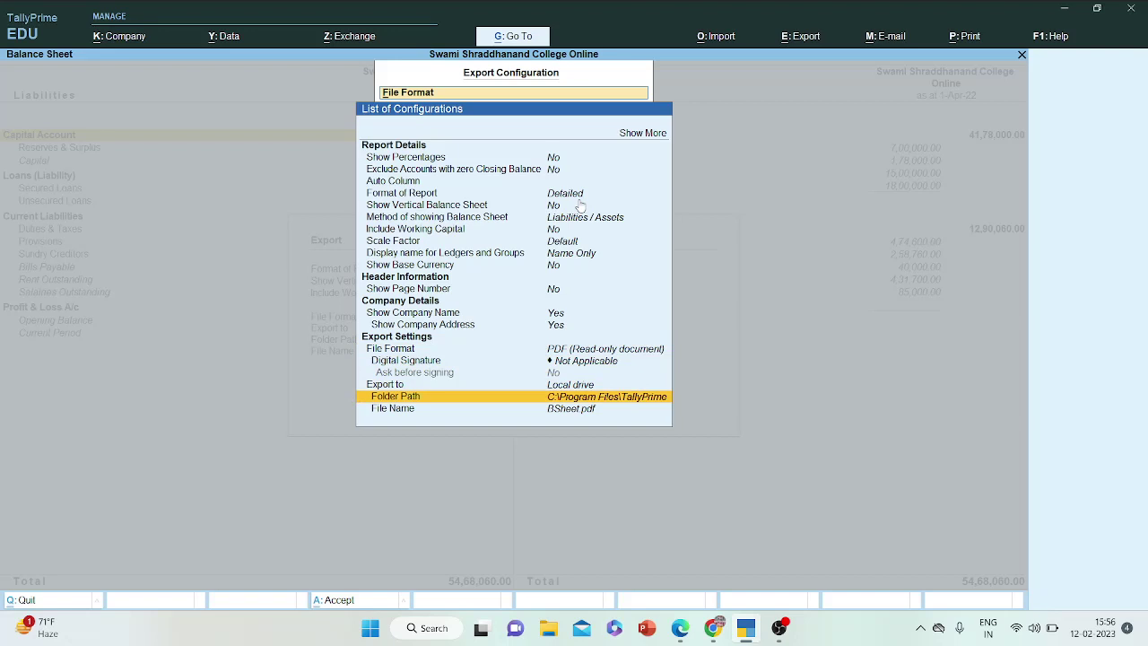
{"action": "key", "text": "Escape"}
{"action": "key", "text": "Escape"}
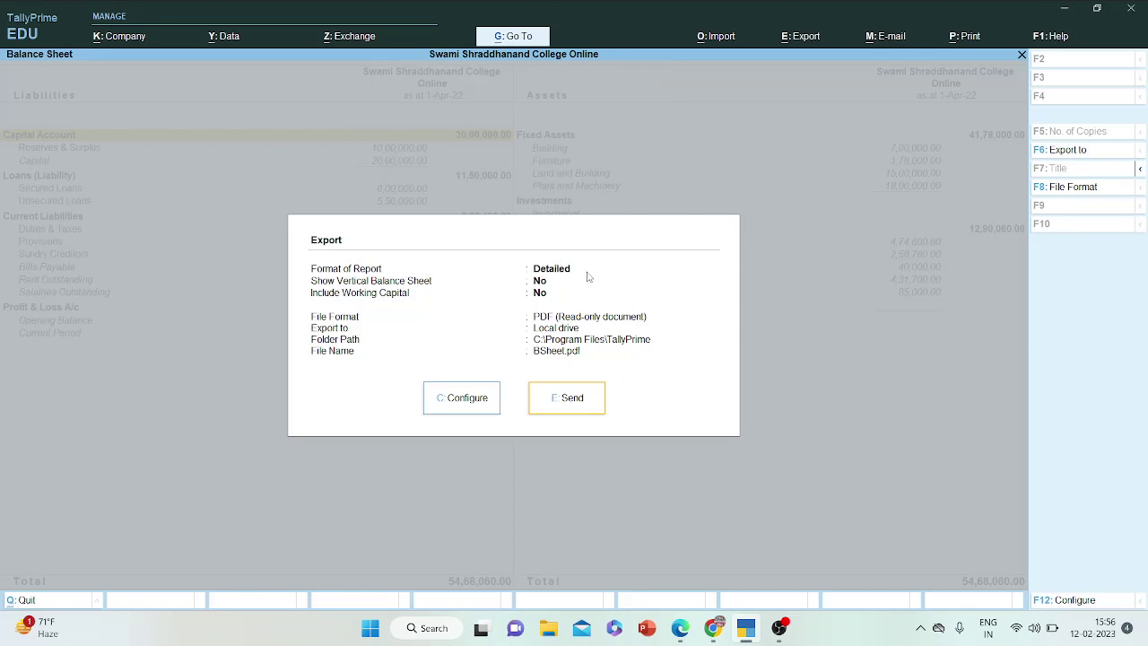
{"action": "left_click", "coordinate": [577, 411]}
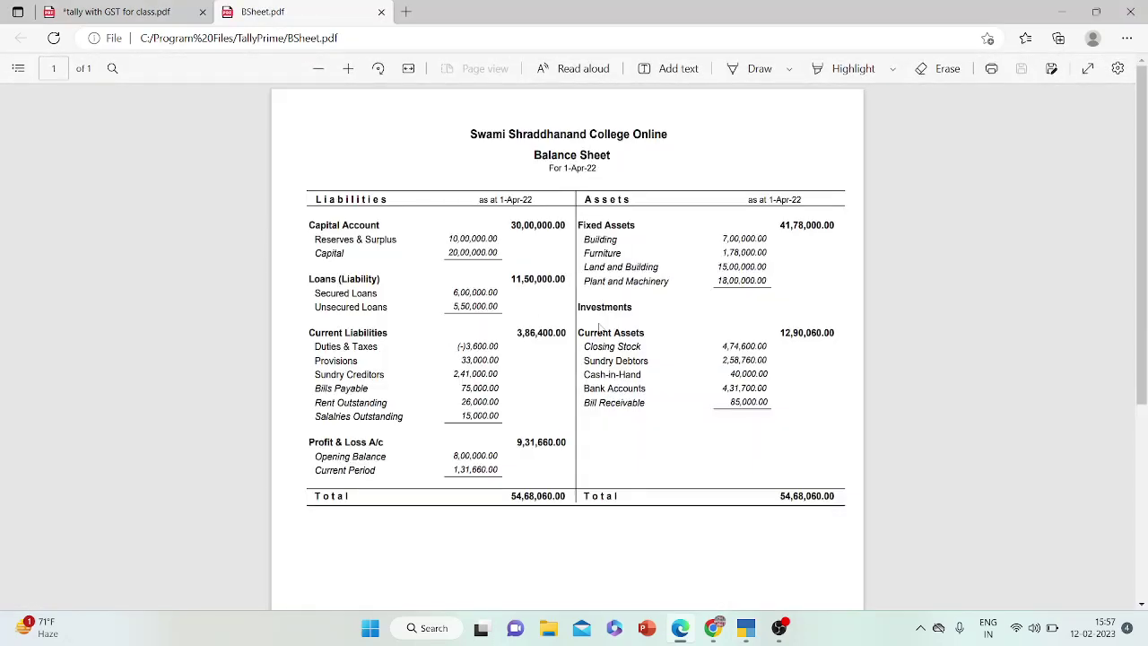
- Look over the exported Balance Sheet PDF and open its print settings
{"action": "scroll", "coordinate": [599, 328], "scroll_direction": "down", "scroll_amount": 2}
{"action": "scroll", "coordinate": [599, 328], "scroll_direction": "up", "scroll_amount": 2}
{"action": "key", "text": "ctrl+p"}
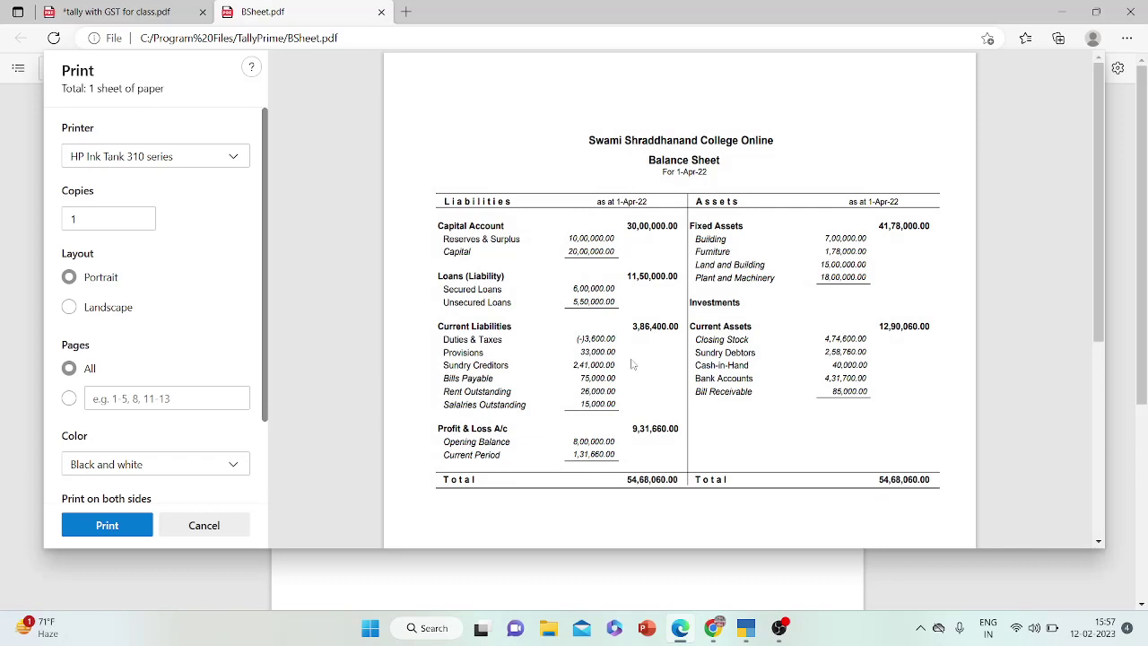
- Choose Microsoft Print to PDF as the printer and look through the print options
{"action": "left_click", "coordinate": [234, 158]}
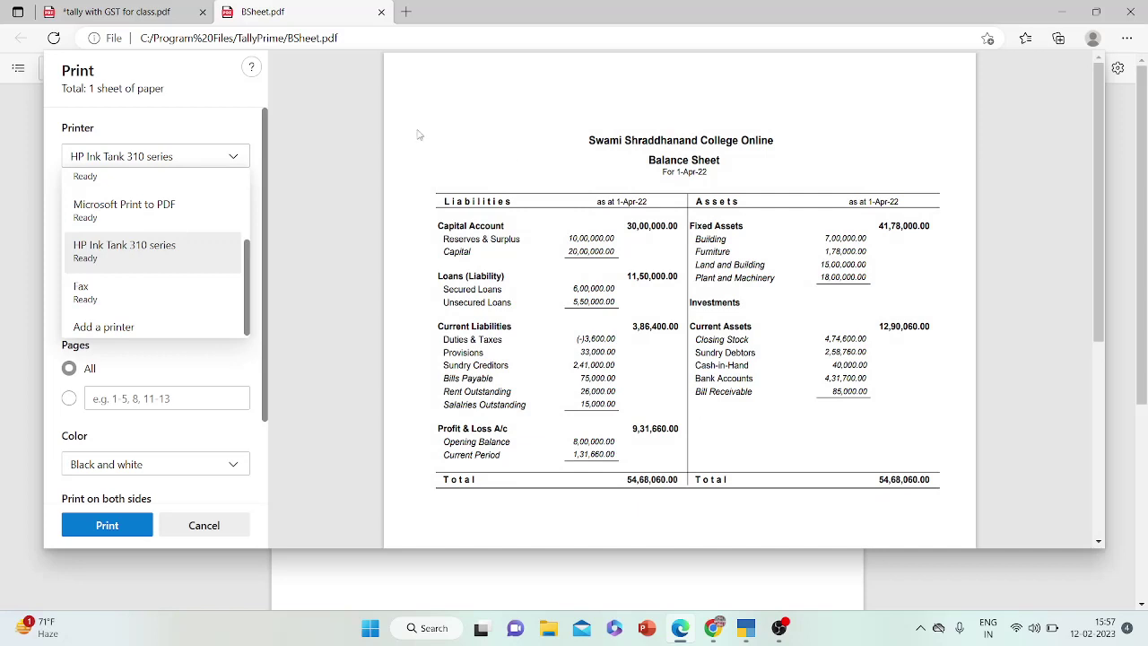
{"action": "left_click", "coordinate": [200, 217]}
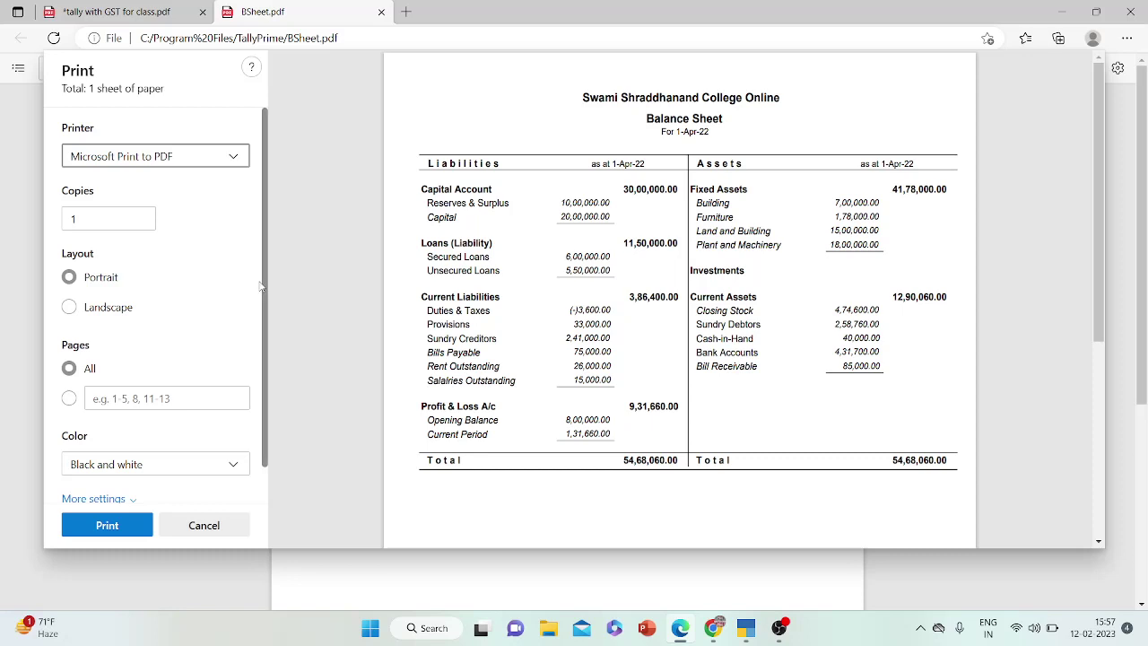
{"action": "scroll", "coordinate": [265, 289], "scroll_direction": "down", "scroll_amount": 1}
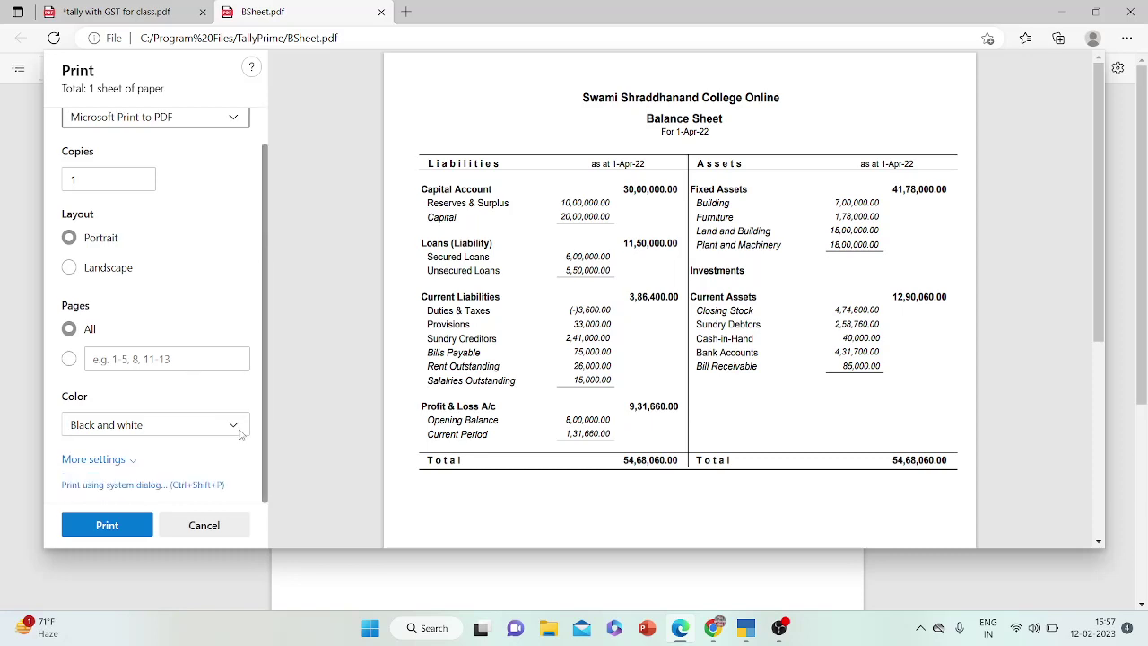
{"action": "scroll", "coordinate": [241, 434], "scroll_direction": "up", "scroll_amount": 1}
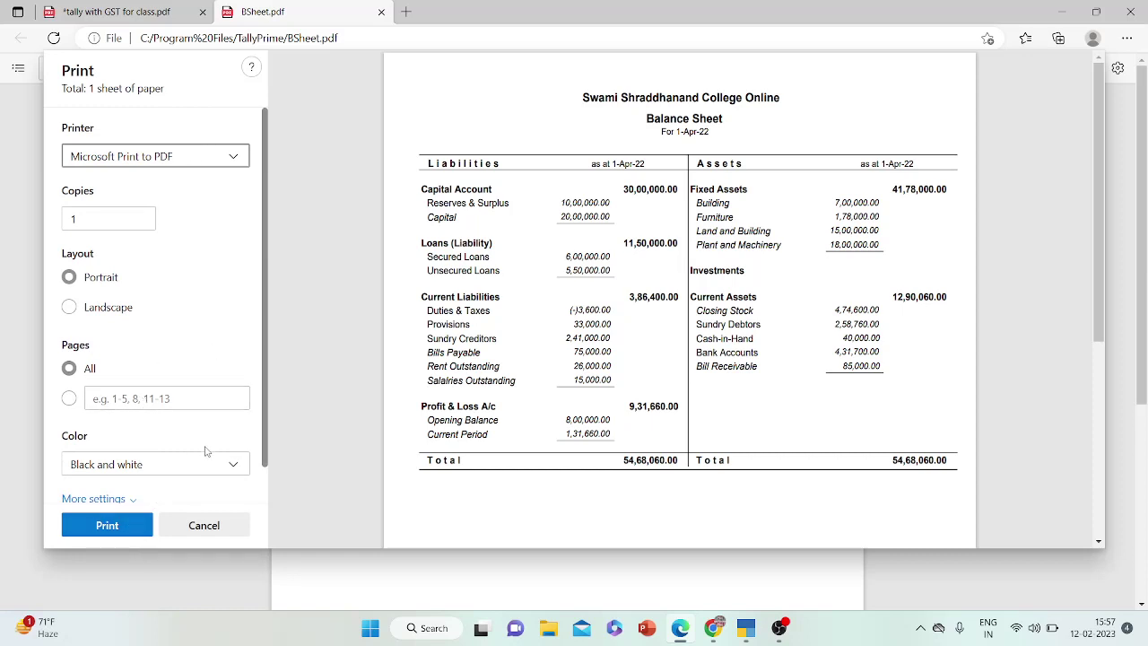
- Set the printer for the Balance Sheet to Save as PDF
{"action": "left_click", "coordinate": [177, 159]}
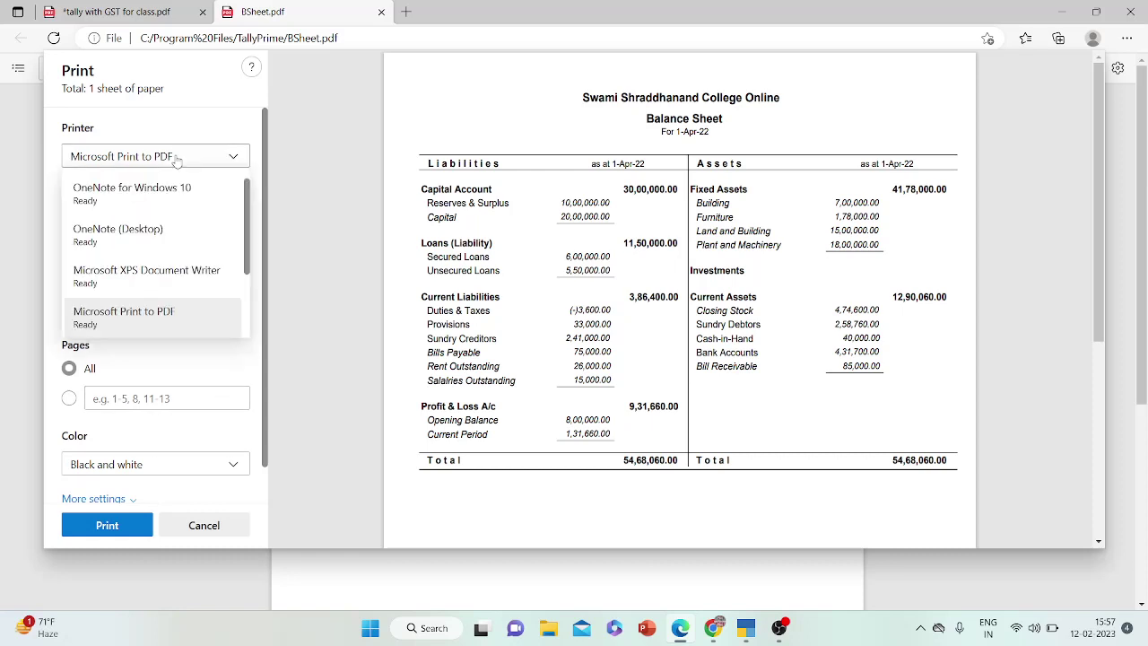
{"action": "left_click", "coordinate": [252, 240]}
{"action": "left_click", "coordinate": [236, 157]}
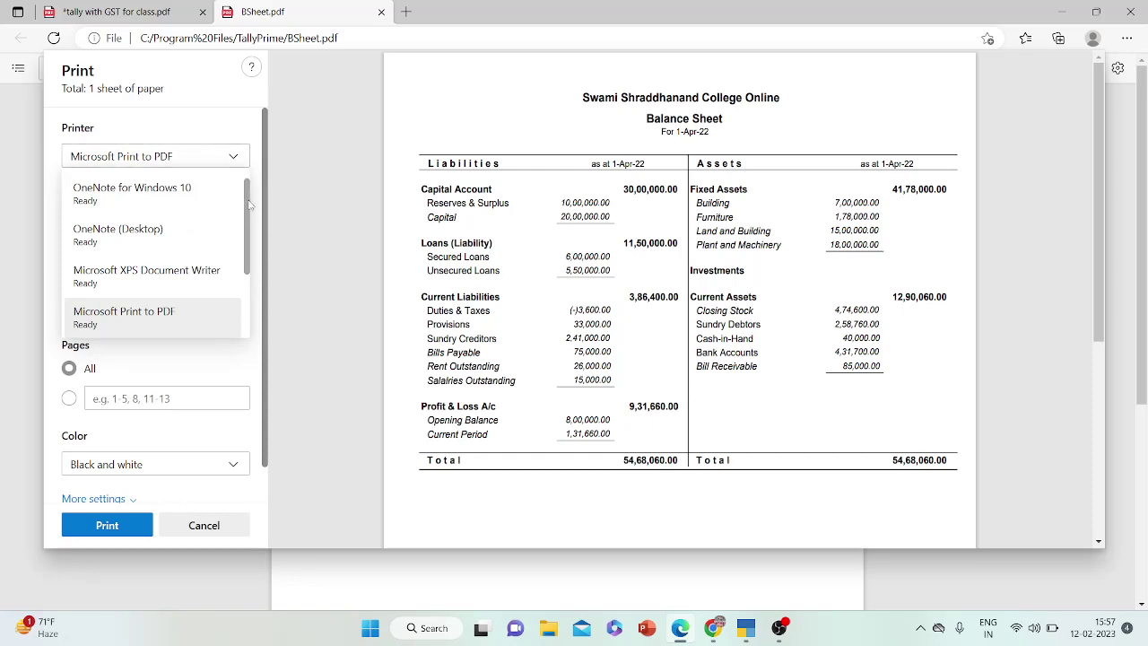
{"action": "mouse_move", "coordinate": [247, 202]}
{"action": "left_mouse_down"}
{"action": "mouse_move", "coordinate": [244, 270]}
{"action": "mouse_move", "coordinate": [247, 171]}
{"action": "left_mouse_up"}
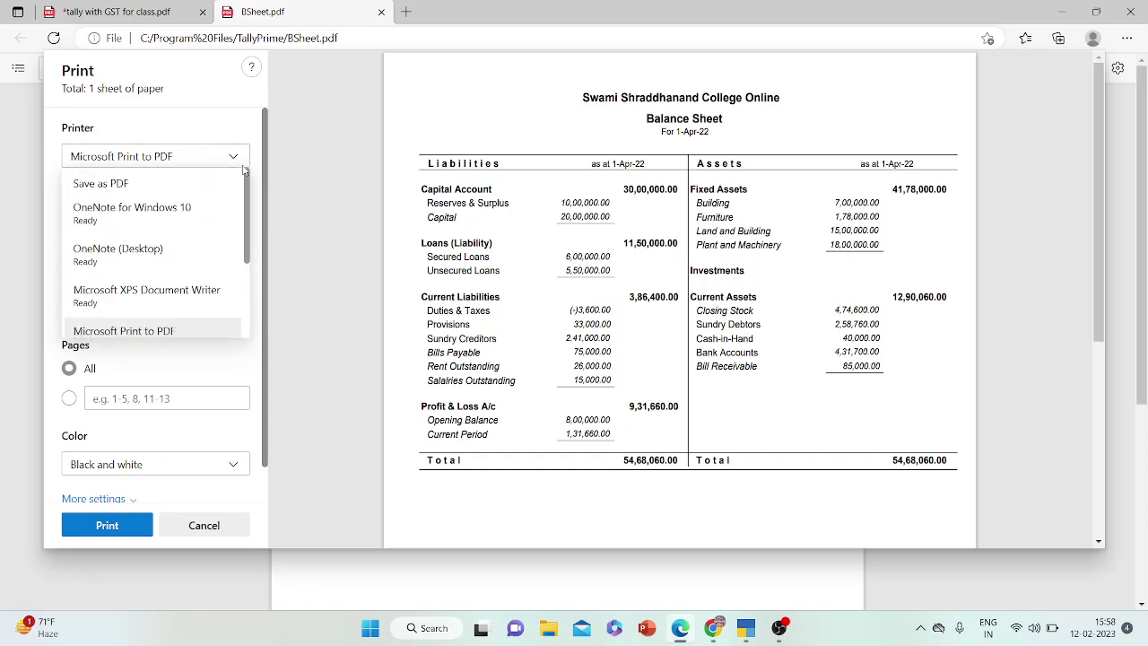
{"action": "left_click", "coordinate": [173, 182]}
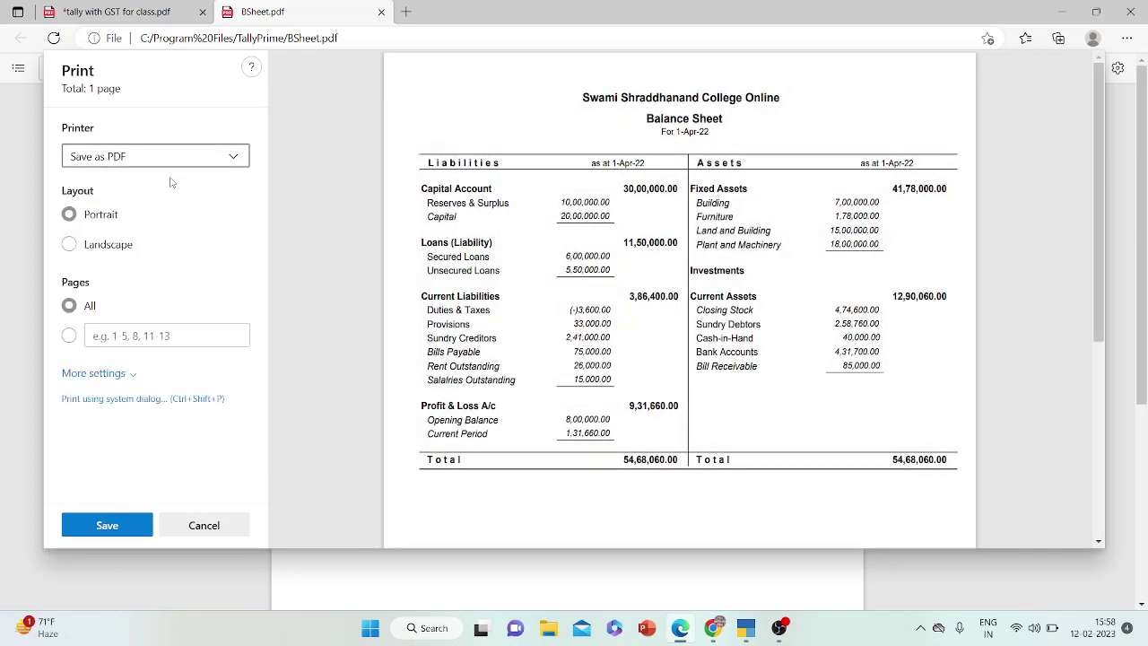
- Save the Balance Sheet PDF as BSheet in the 15TH SEPT folder on the Desktop
{"action": "left_click", "coordinate": [116, 536]}
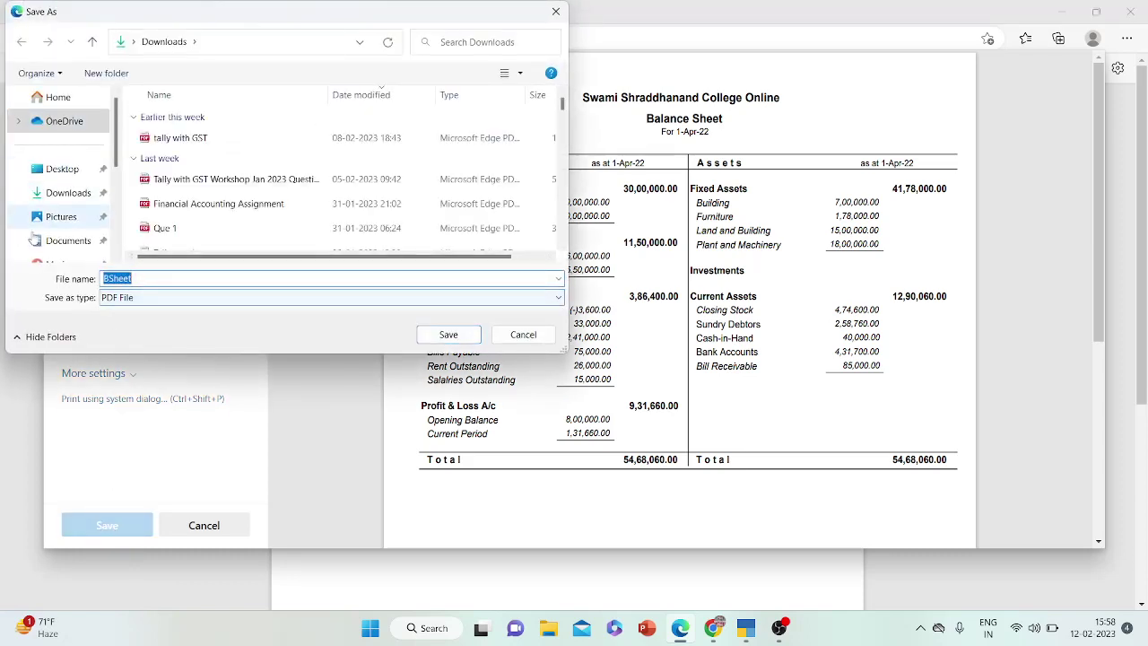
{"action": "left_click", "coordinate": [82, 172]}
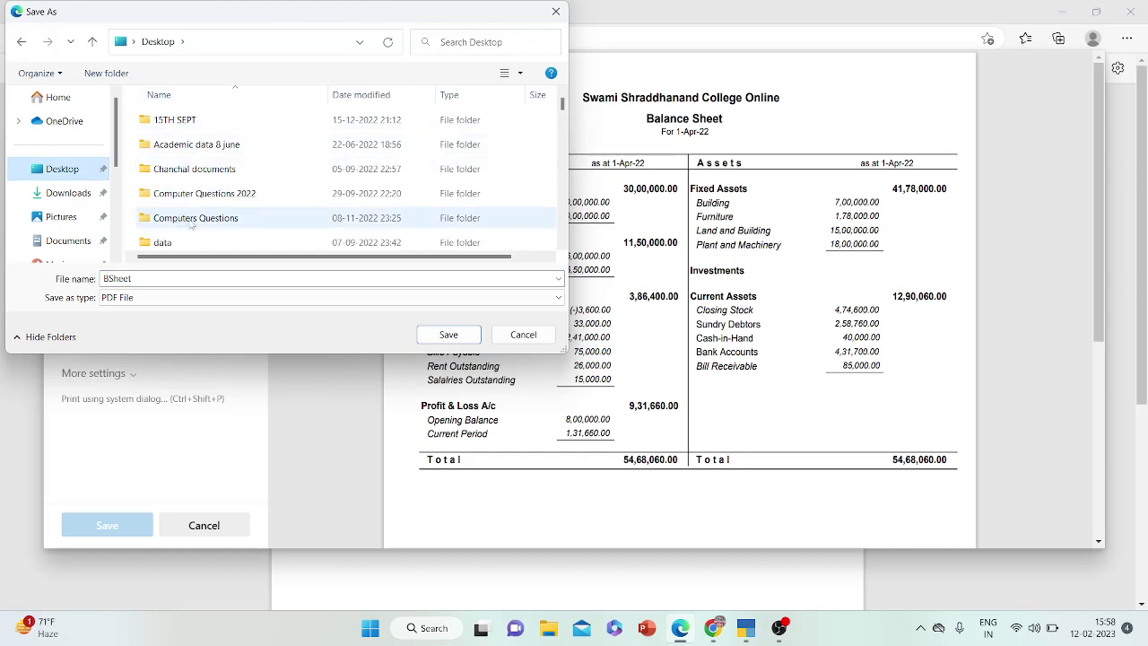
{"action": "double_click", "coordinate": [177, 131]}
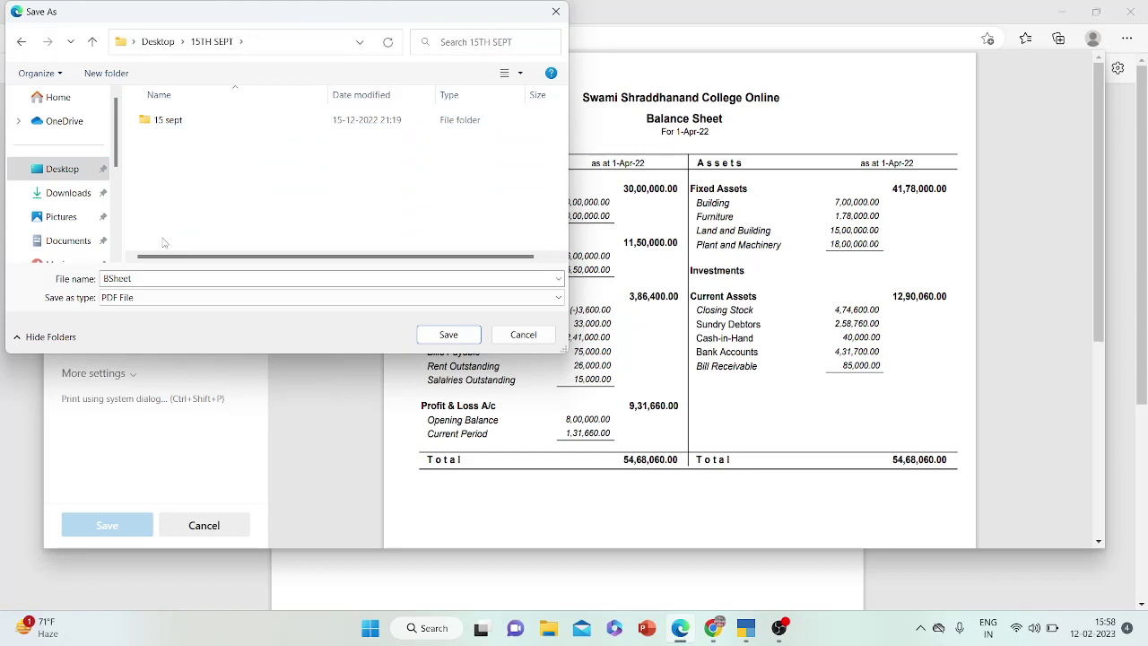
{"action": "double_click", "coordinate": [148, 281]}
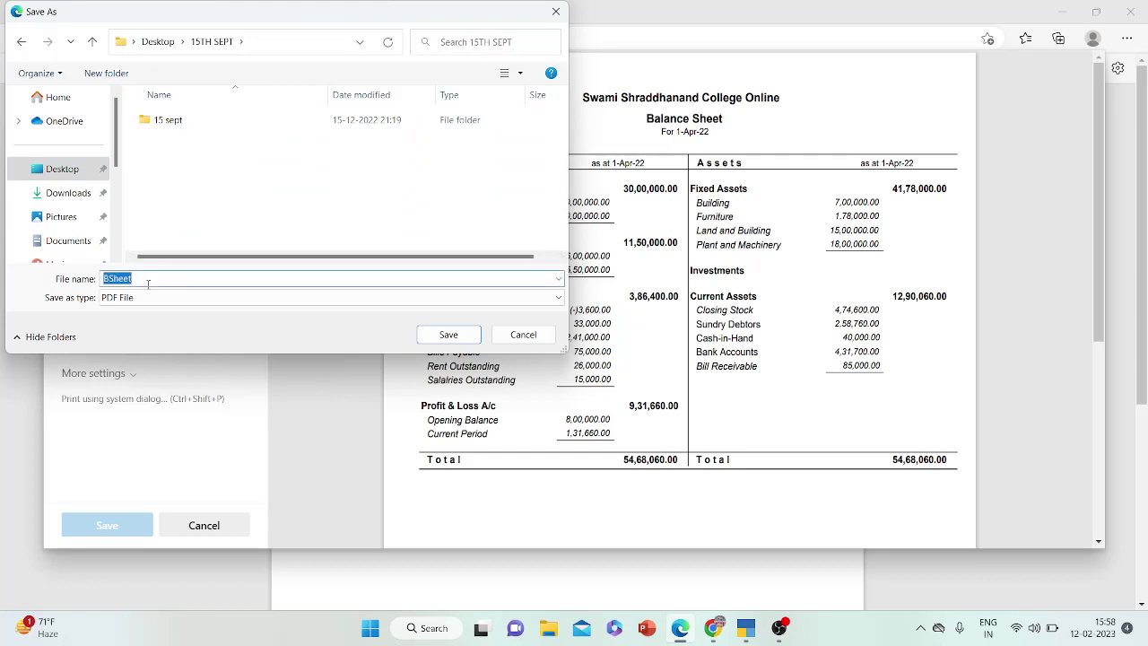
{"action": "left_click", "coordinate": [148, 283]}
{"action": "left_click", "coordinate": [450, 334]}
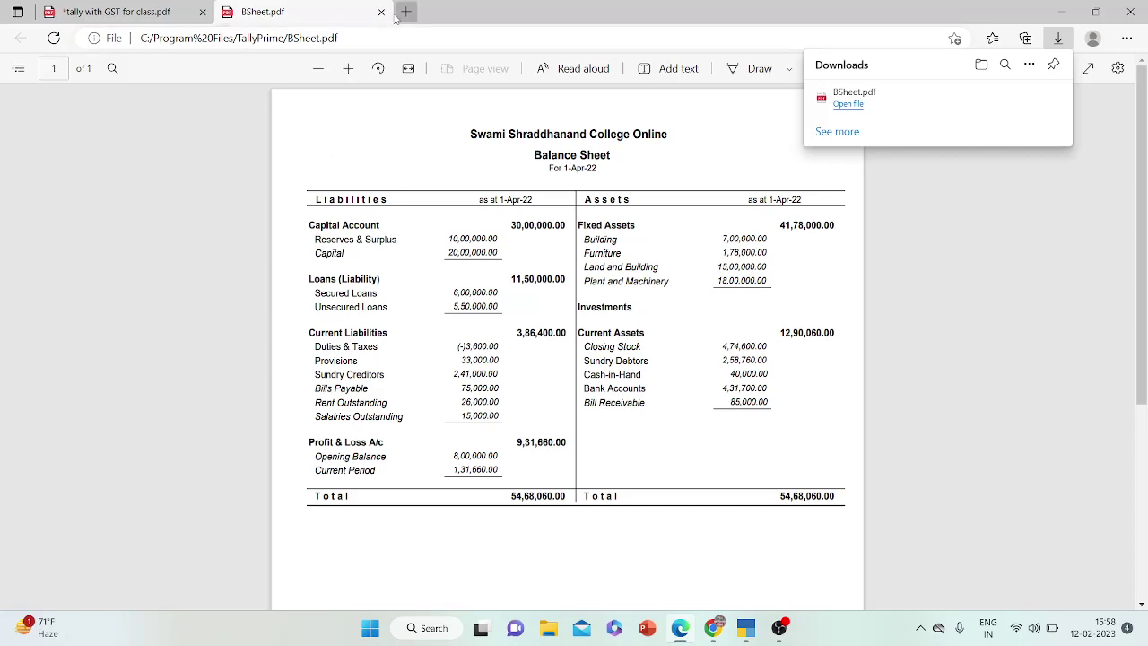
- Switch back to TallyPrime, close the Balance Sheet, and open the Profit & Loss A/c in detailed view
{"action": "left_click", "coordinate": [745, 629]}
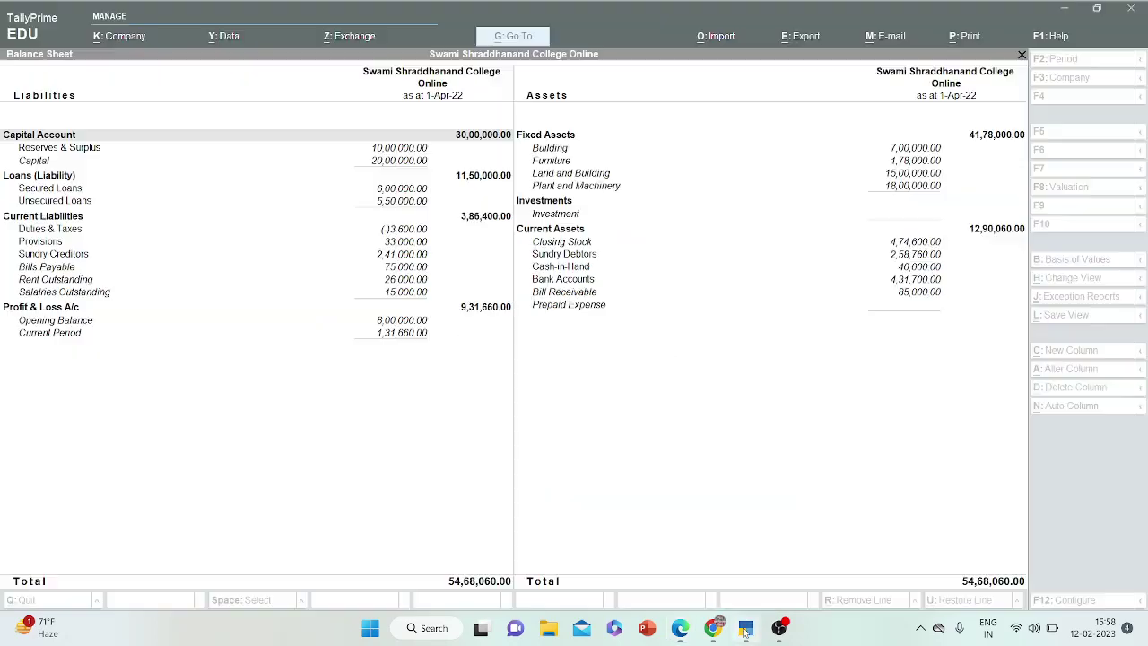
{"action": "key", "text": "Escape"}
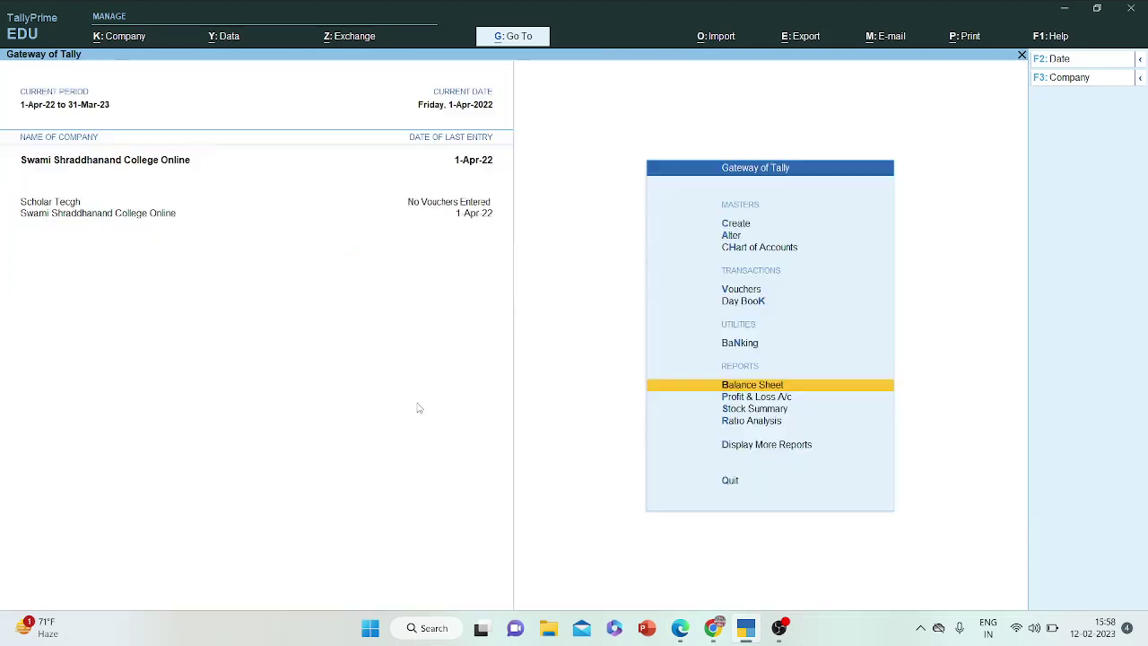
{"action": "key", "text": "Down"}
{"action": "key", "text": "Return"}
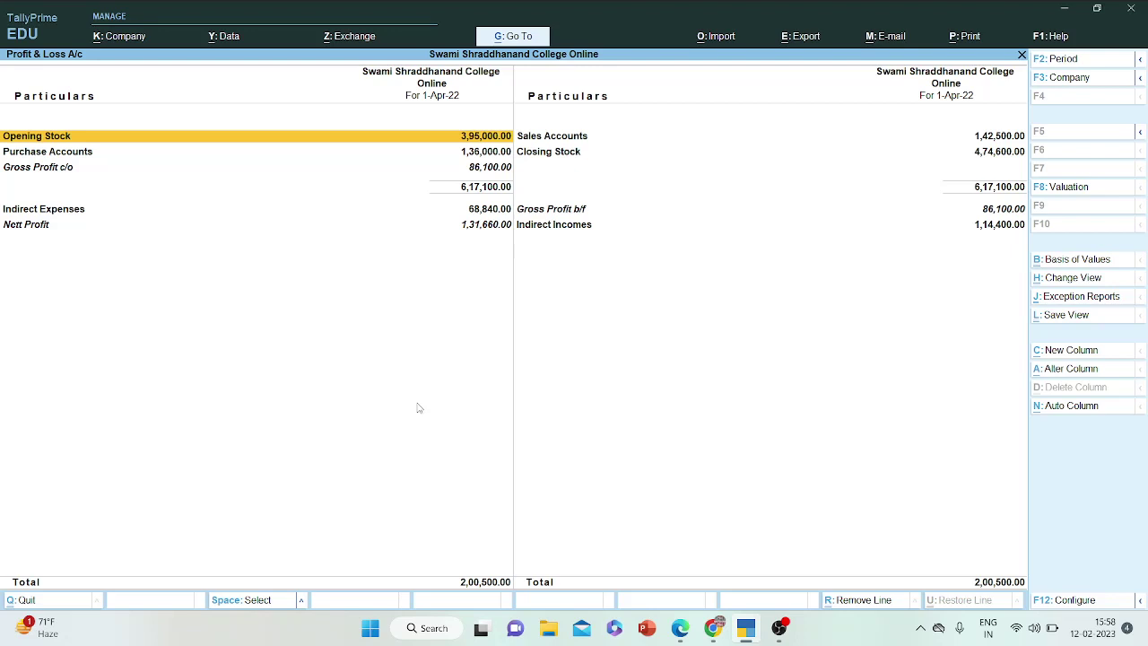
{"action": "key", "text": "alt+F5"}
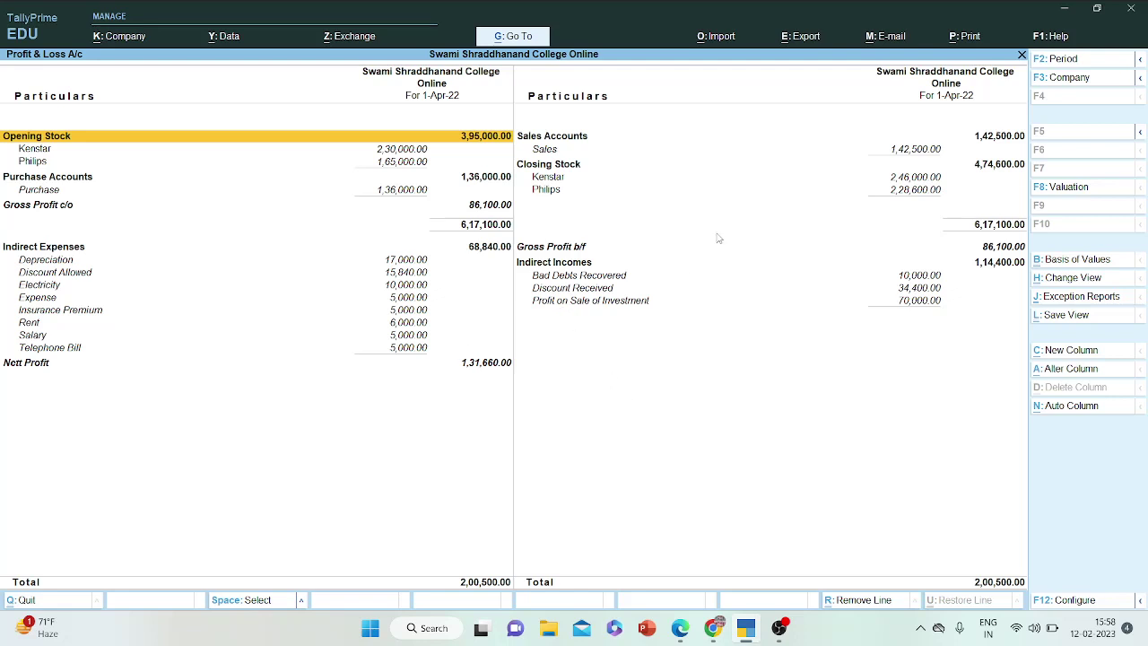
- Review the export configuration of the Profit & Loss A/c and export the detailed report as PandL.pdf
{"action": "left_click", "coordinate": [801, 38]}
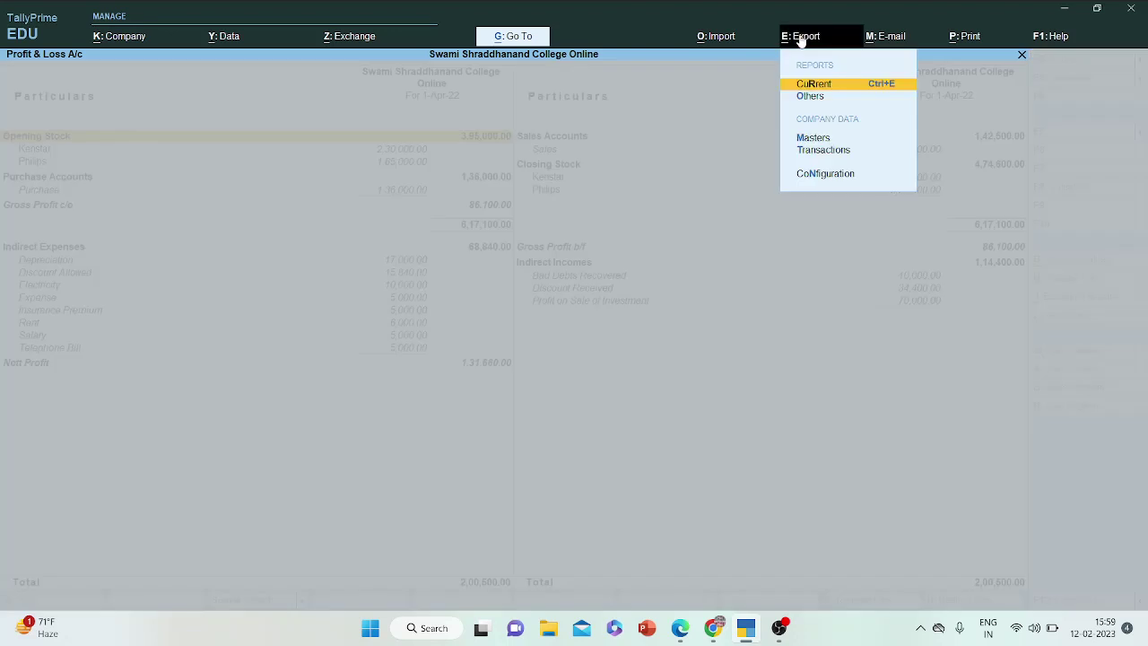
{"action": "key", "text": "Return"}
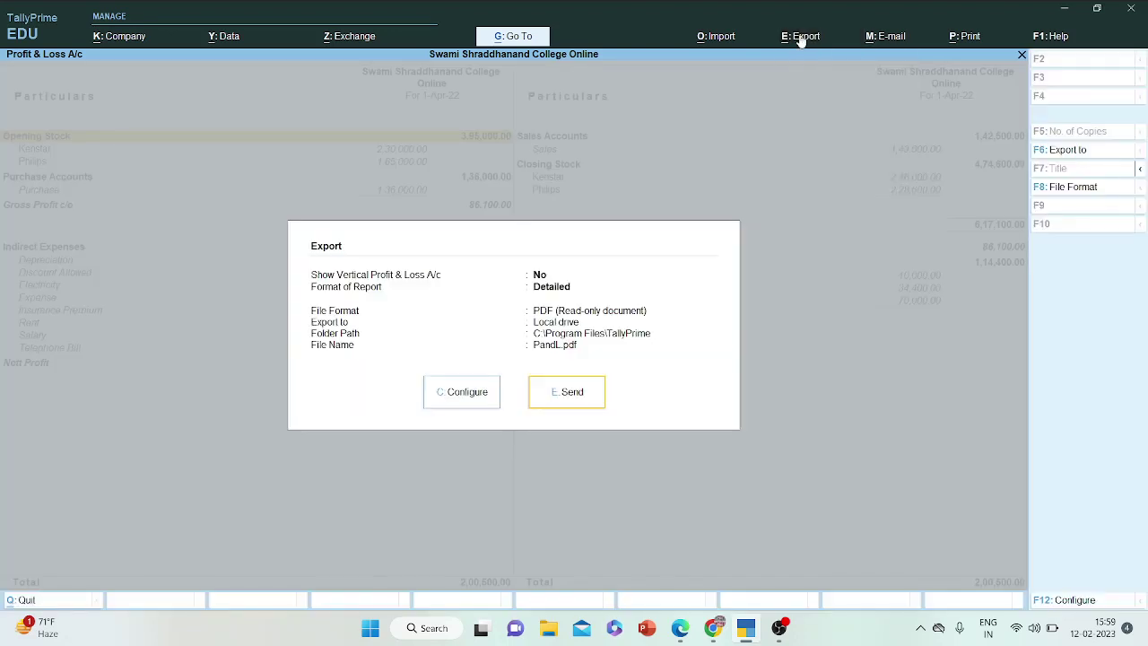
{"action": "left_click", "coordinate": [443, 402]}
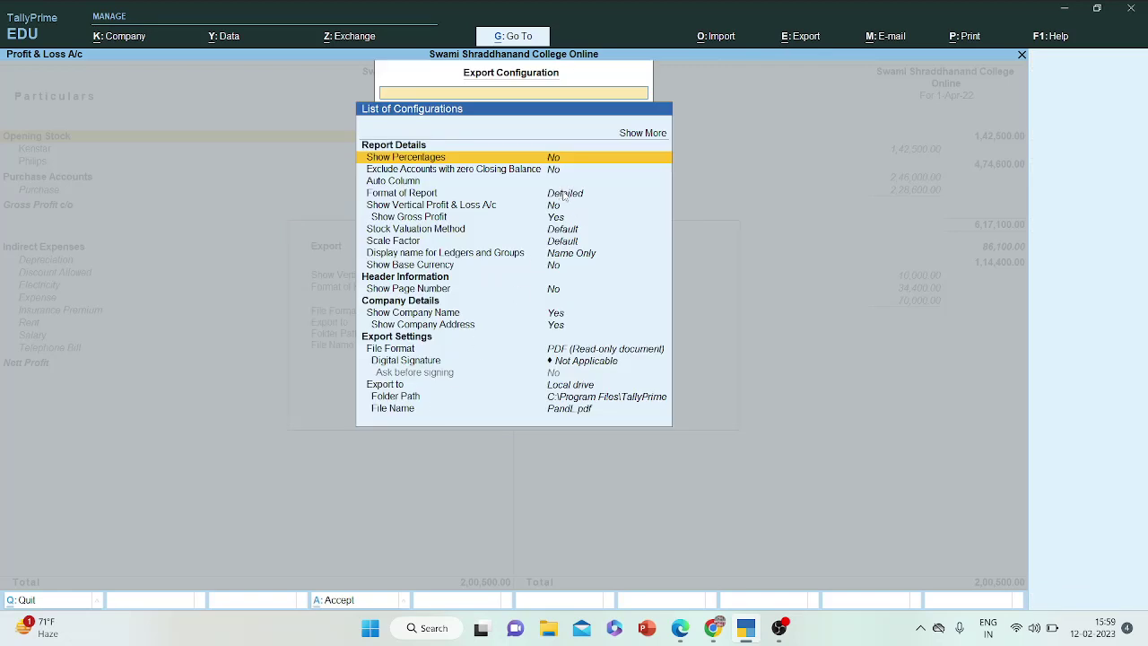
{"action": "key", "text": "Down"}
{"action": "key", "text": "Down"}
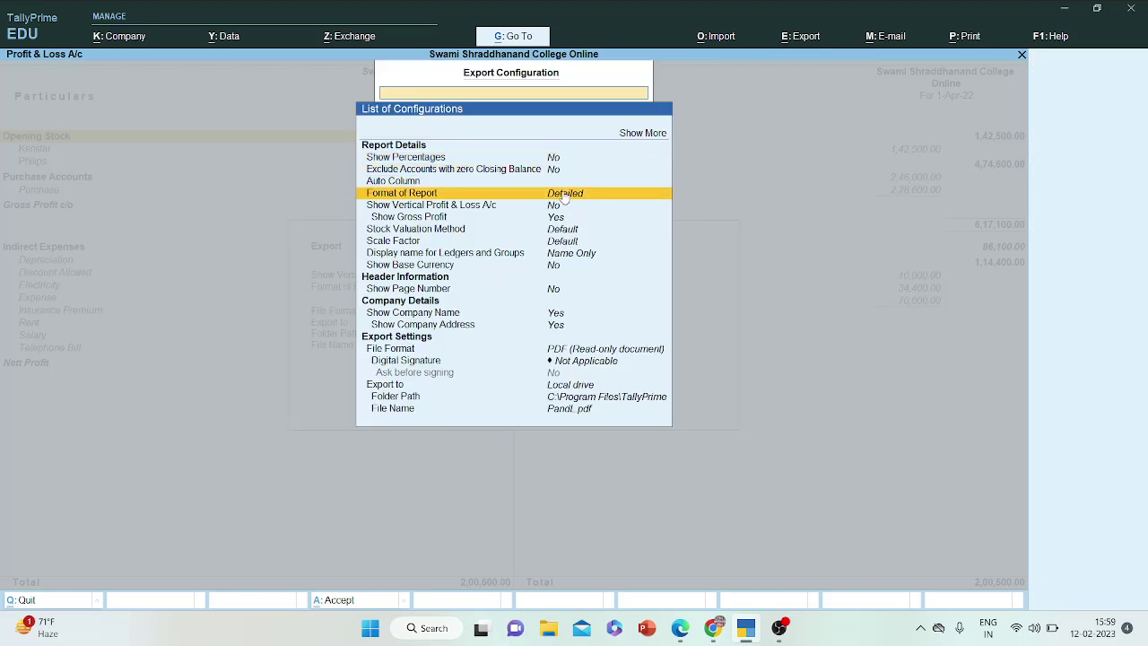
{"action": "key", "text": "Down"}
{"action": "key", "text": "Down"}
{"action": "key", "text": "Down"}
{"action": "key", "text": "Down"}
{"action": "key", "text": "Down"}
{"action": "key", "text": "Down"}
{"action": "key", "text": "Down"}
{"action": "key", "text": "Down"}
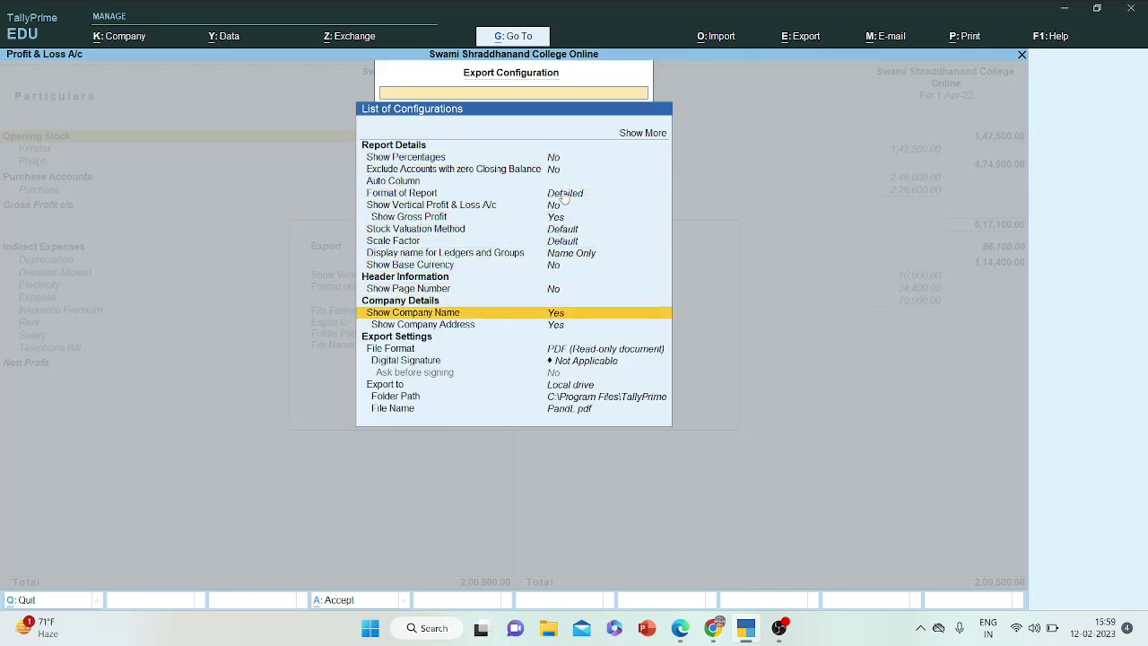
{"action": "key", "text": "Down"}
{"action": "key", "text": "Down"}
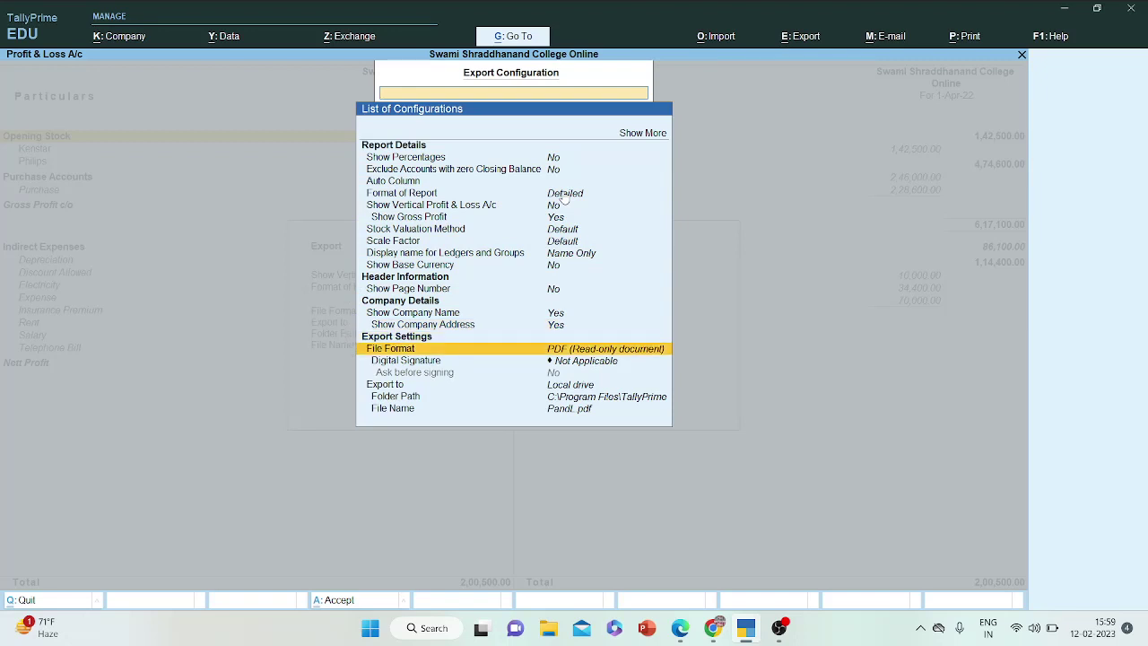
{"action": "key", "text": "Escape"}
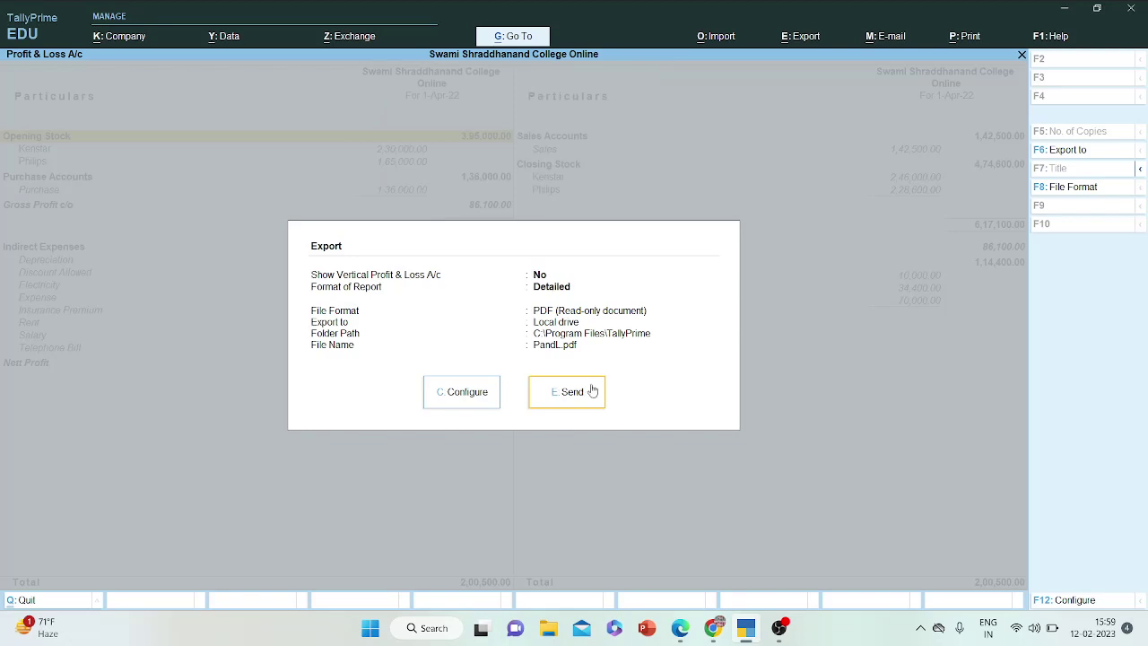
{"action": "left_click", "coordinate": [576, 394]}
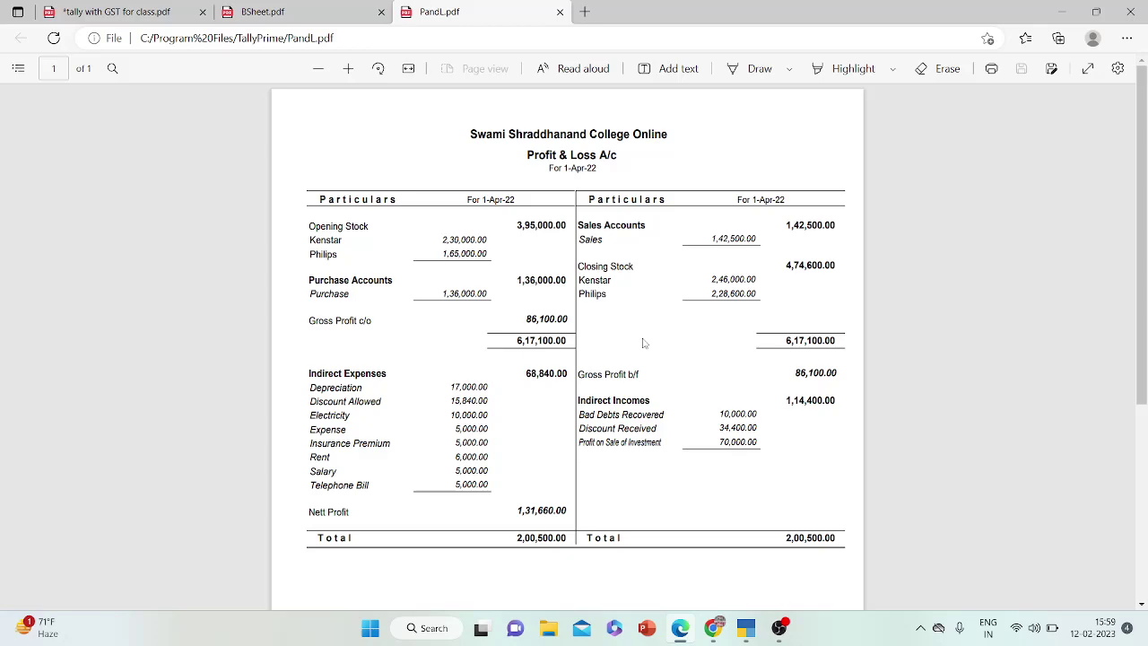
- Save the Profit & Loss PDF as PandL in the 15TH SEPT folder on the Desktop
{"action": "key", "text": "ctrl+p"}
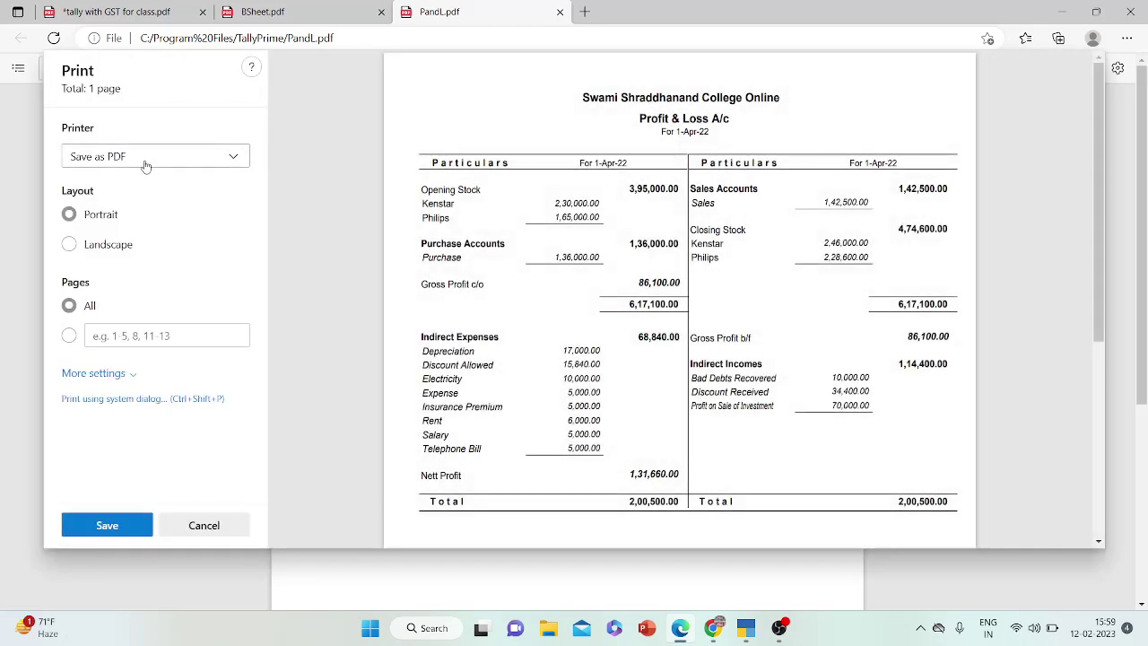
{"action": "left_click", "coordinate": [107, 525]}
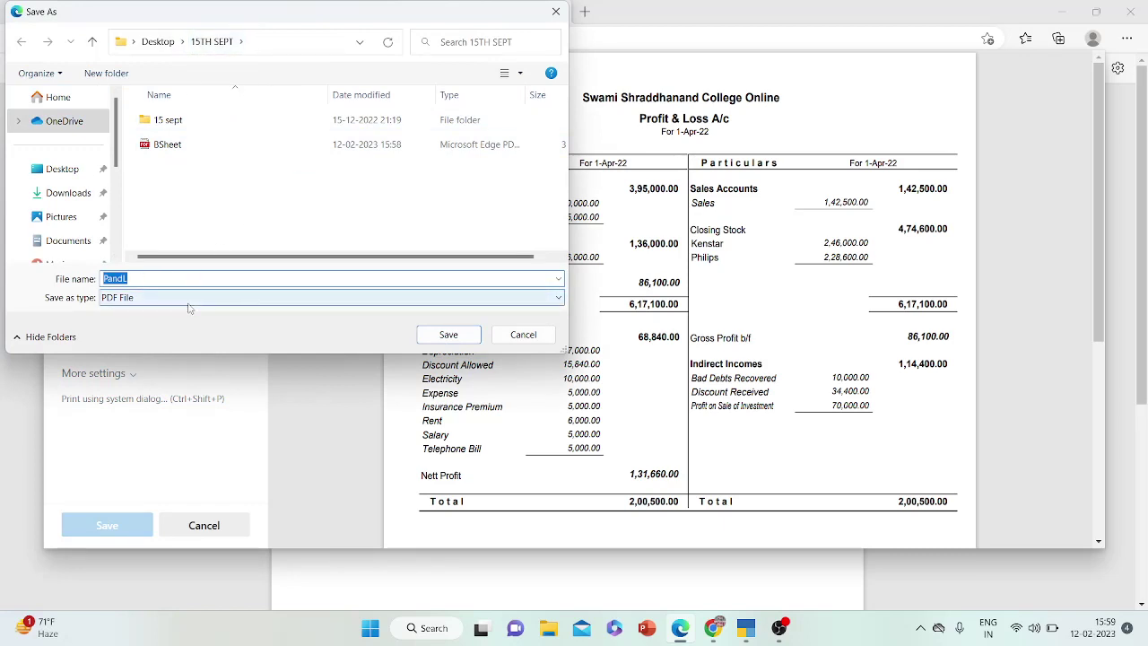
{"action": "left_click", "coordinate": [440, 335]}
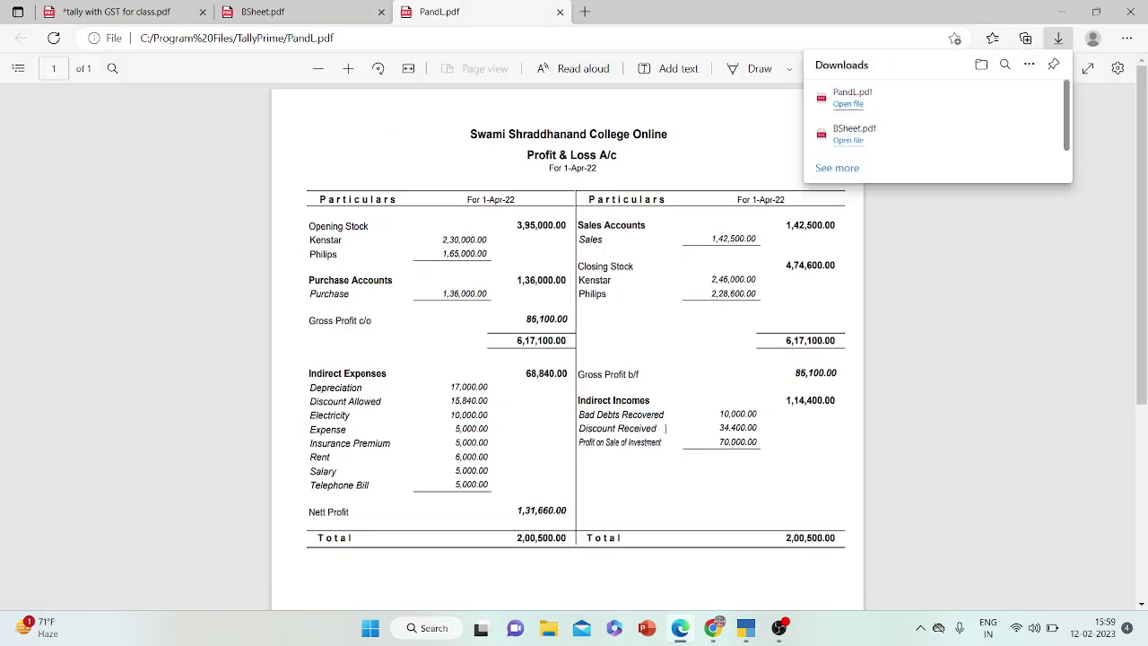
- Switch back to TallyPrime, close the Profit & Loss A/c, and open the Day Book in detailed view
{"action": "left_click", "coordinate": [747, 628]}
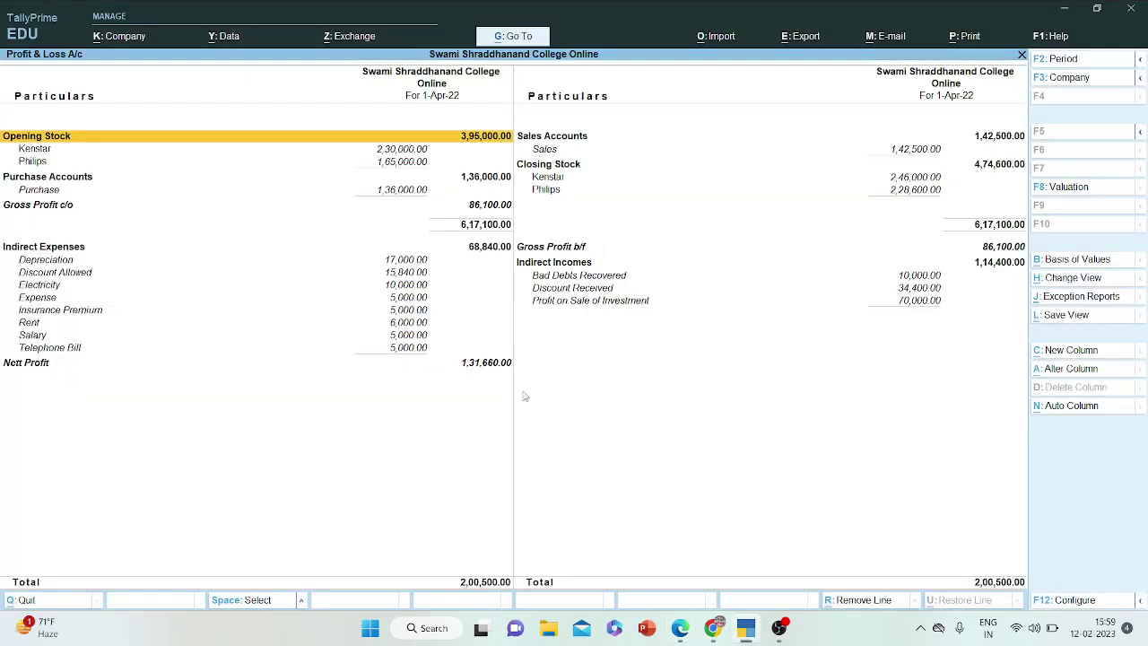
{"action": "key", "text": "Escape"}
{"action": "key", "text": "Up"}
{"action": "key", "text": "Up"}
{"action": "key", "text": "Up"}
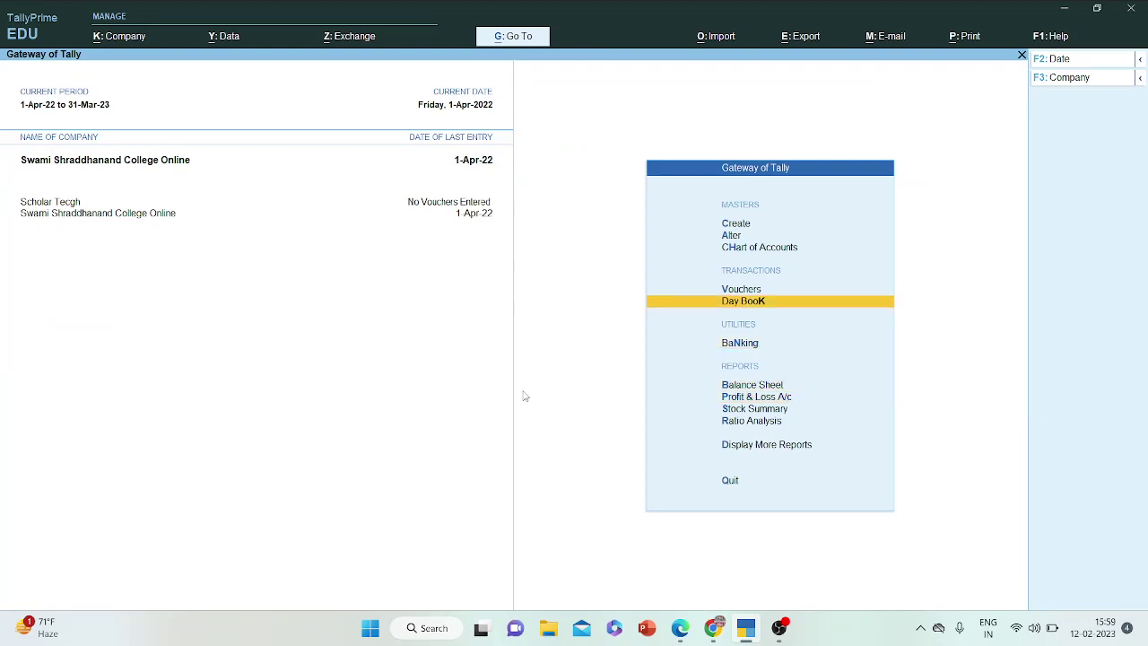
{"action": "key", "text": "Return"}
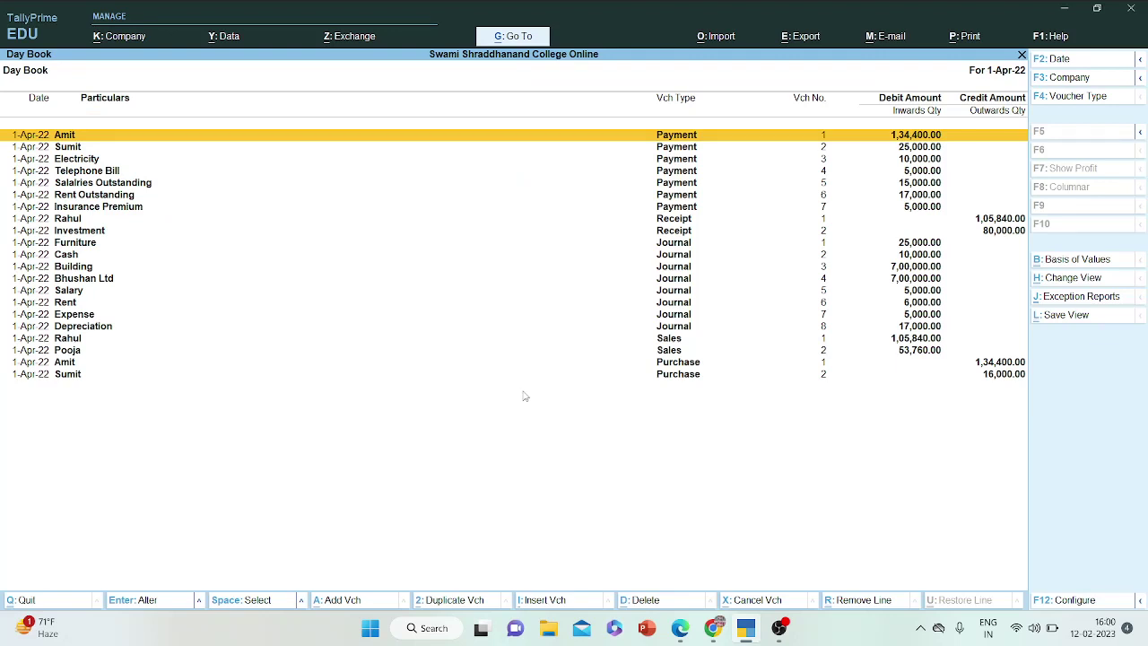
{"action": "key", "text": "alt+F5"}
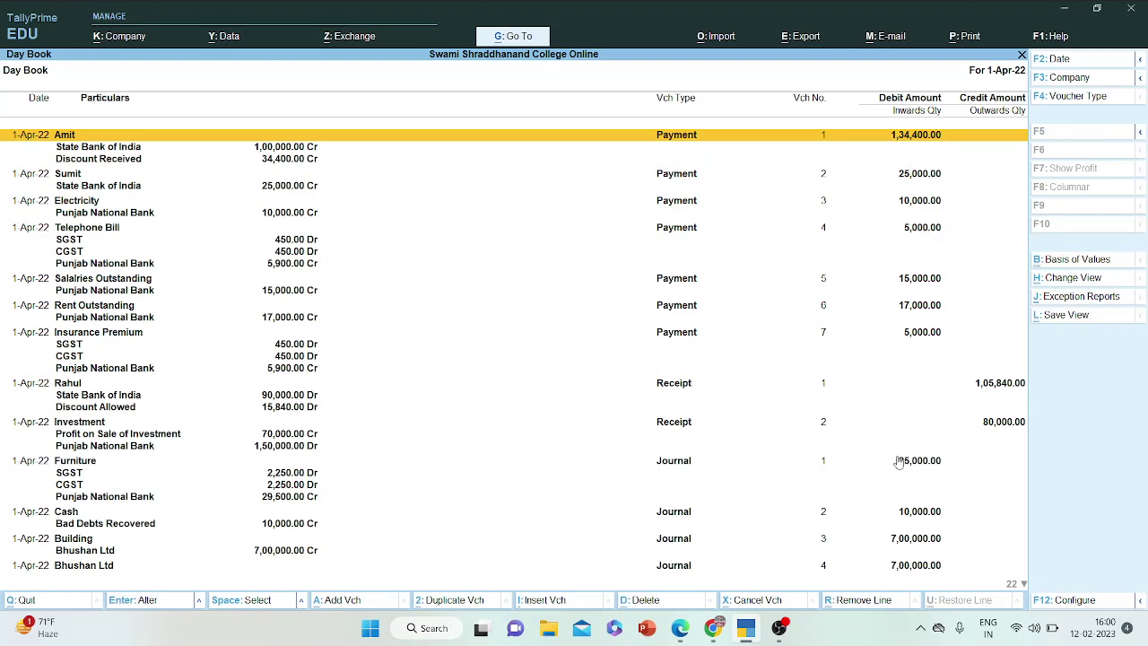
- Review the Day Book's export configuration and export the detailed report as DayBook.pdf
{"action": "left_click", "coordinate": [798, 37]}
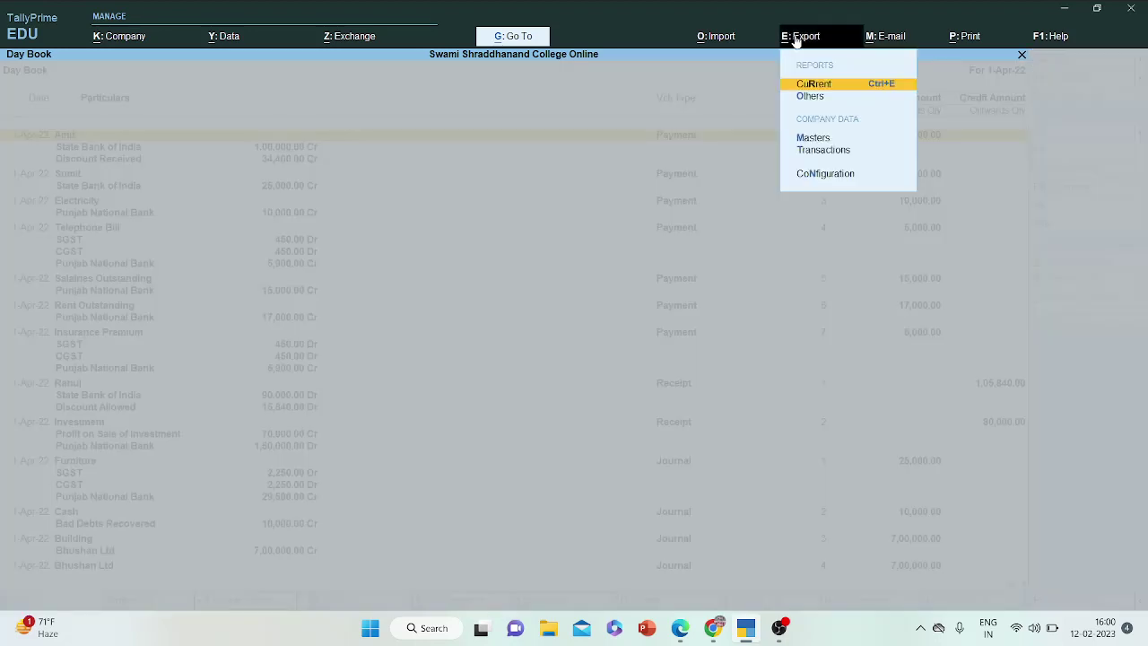
{"action": "key", "text": "Return"}
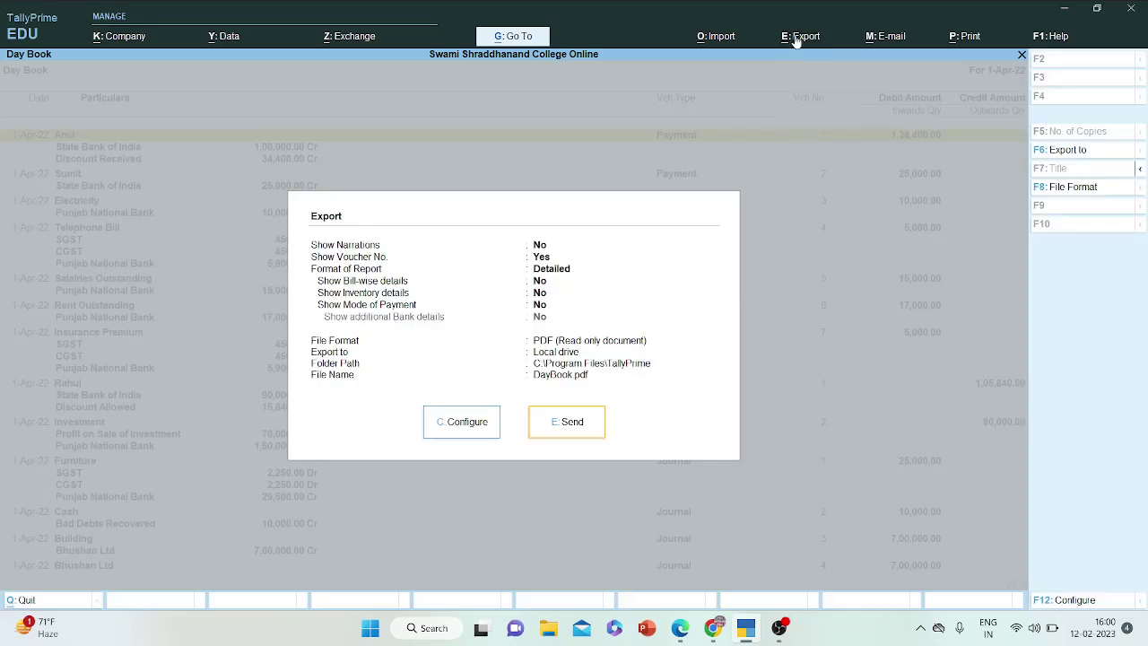
{"action": "left_click", "coordinate": [474, 423]}
{"action": "key", "text": "Down"}
{"action": "key", "text": "Down"}
{"action": "key", "text": "Down"}
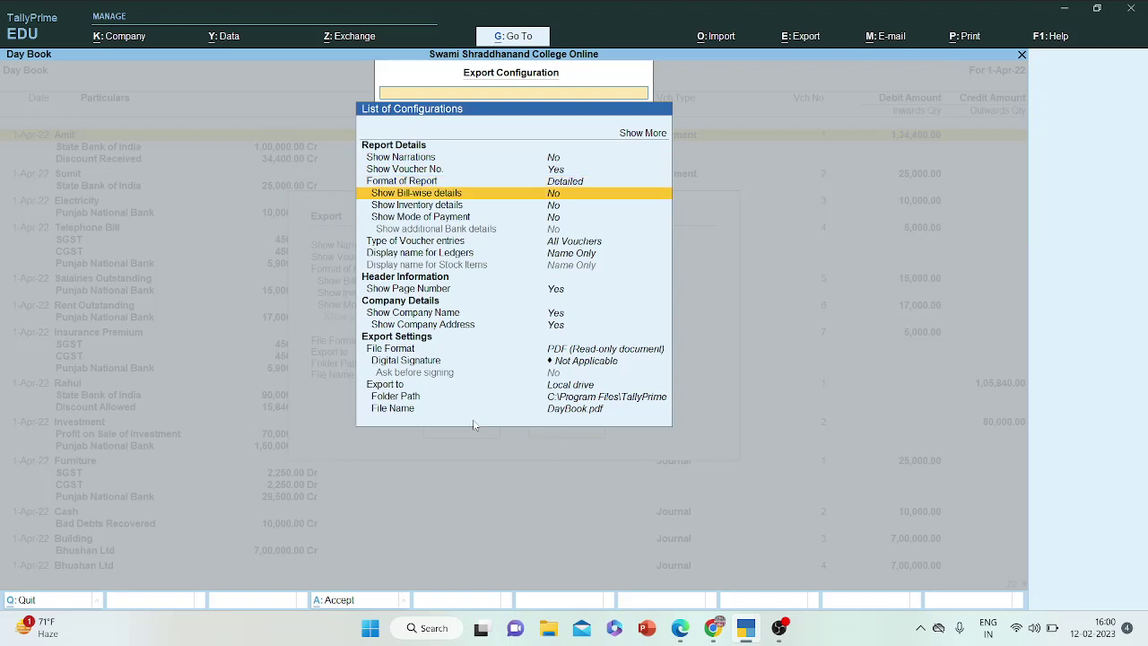
{"action": "key", "text": "Up"}
{"action": "key", "text": "Down"}
{"action": "key", "text": "Down"}
{"action": "key", "text": "Down"}
{"action": "key", "text": "Down"}
{"action": "key", "text": "Down"}
{"action": "key", "text": "Down"}
{"action": "key", "text": "Down"}
{"action": "key", "text": "Down"}
{"action": "key", "text": "Down"}
{"action": "key", "text": "Down"}
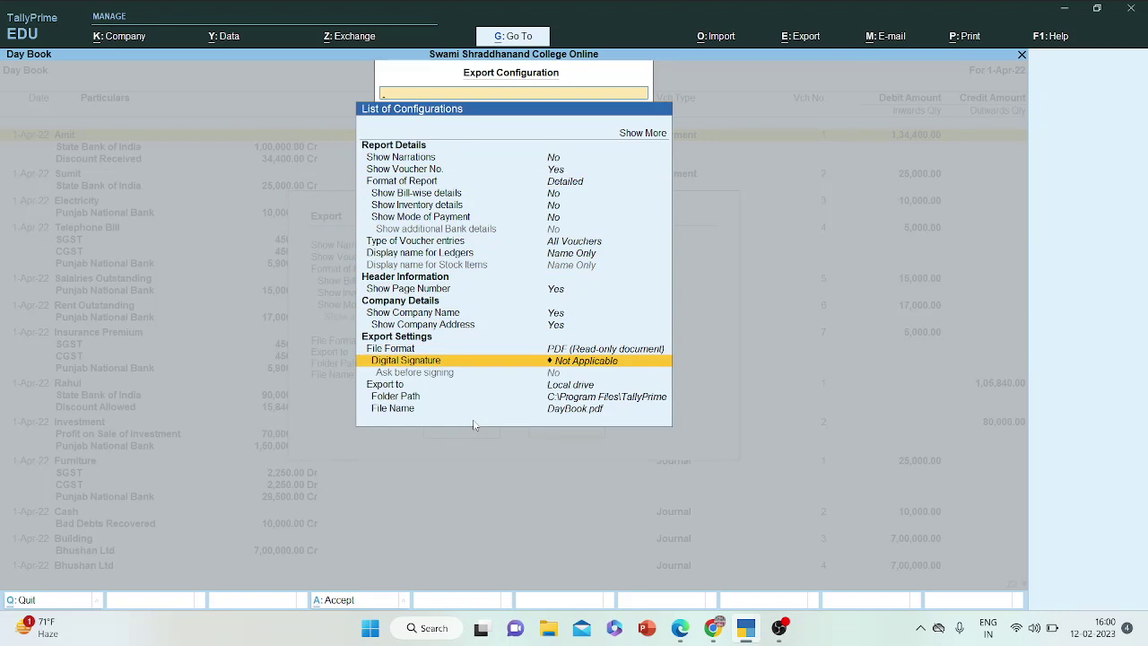
{"action": "key", "text": "Escape"}
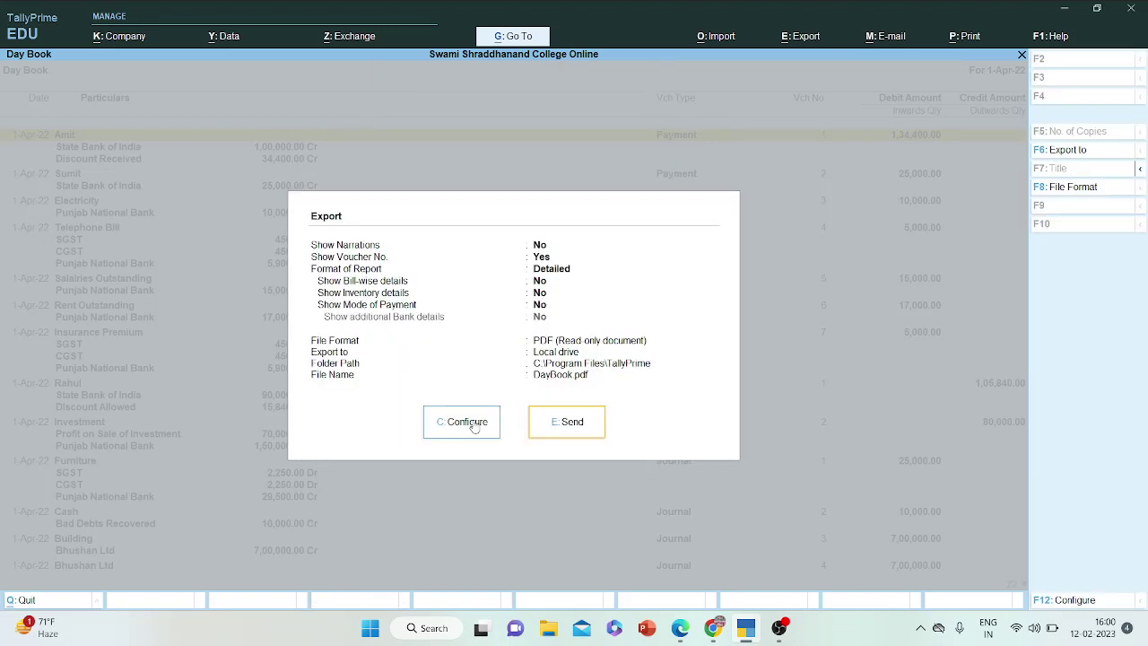
{"action": "left_click", "coordinate": [567, 424]}
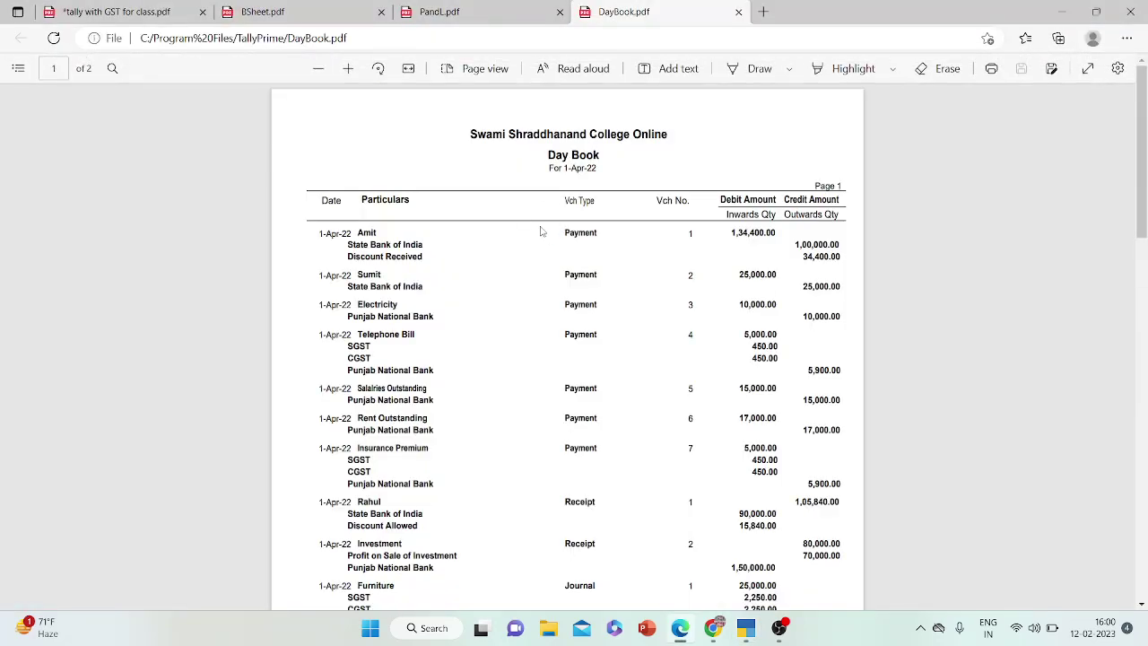
- Save the Day Book PDF as DayBook in the 15TH SEPT folder on the Desktop
{"action": "key", "text": "ctrl+p"}
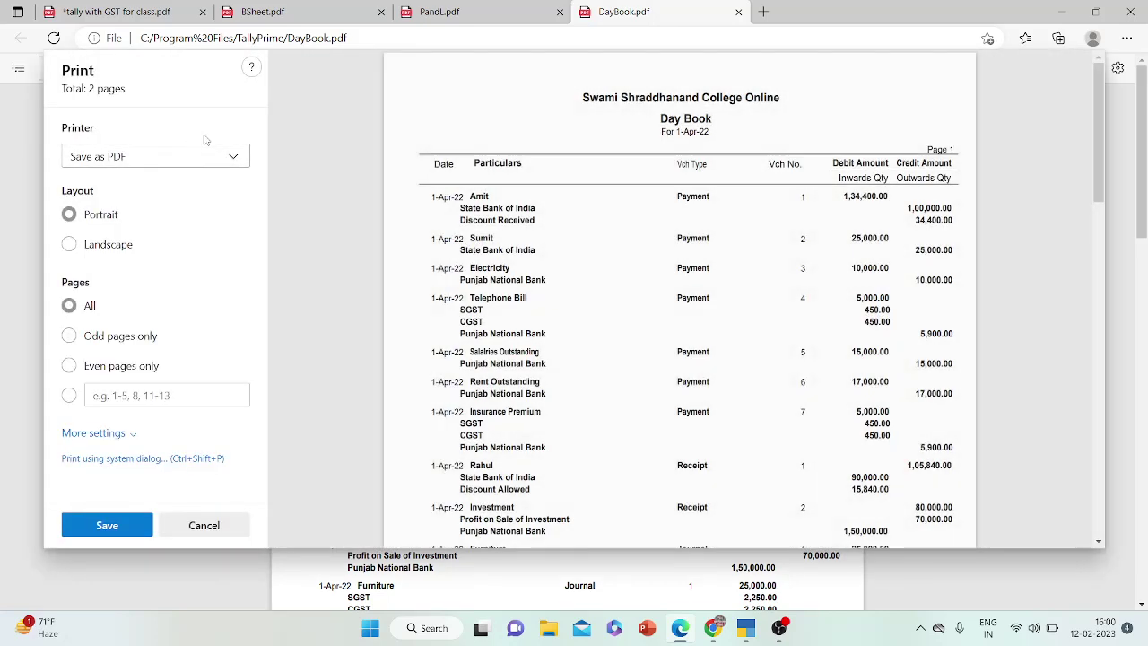
{"action": "left_click", "coordinate": [130, 524]}
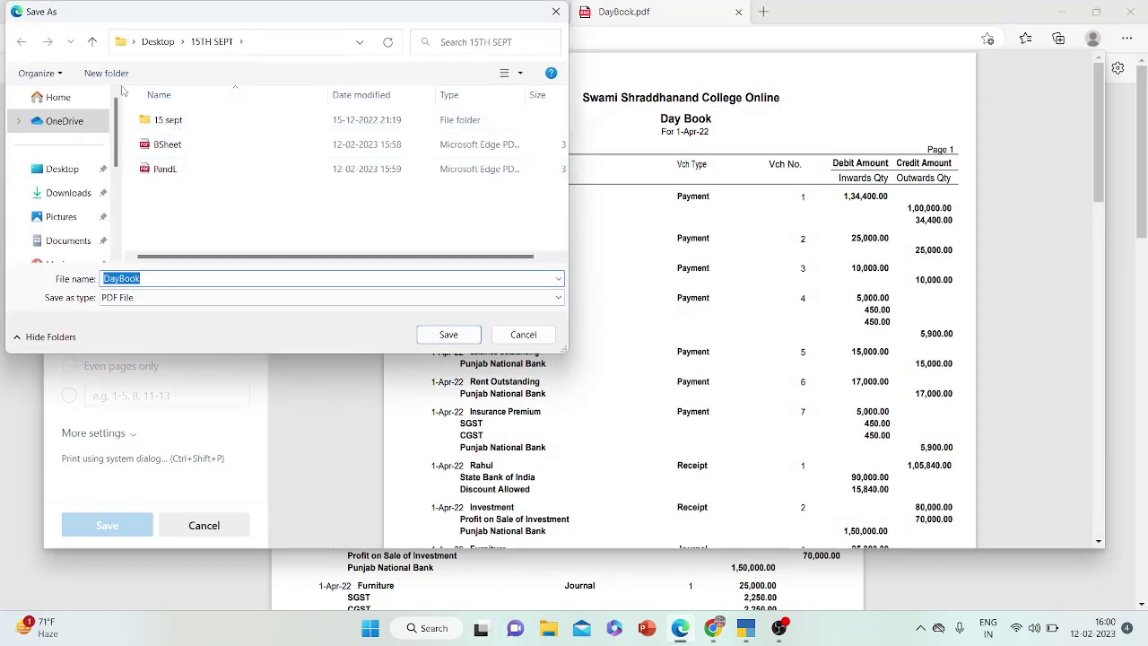
{"action": "left_click", "coordinate": [87, 178]}
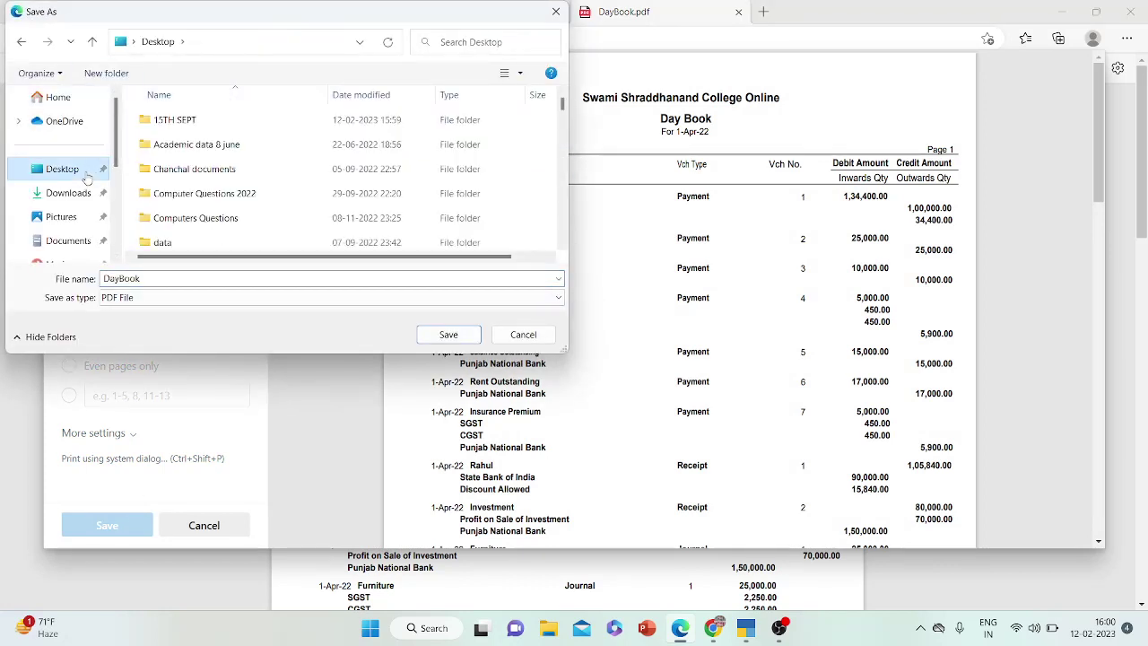
{"action": "left_click", "coordinate": [196, 122]}
{"action": "double_click", "coordinate": [196, 122]}
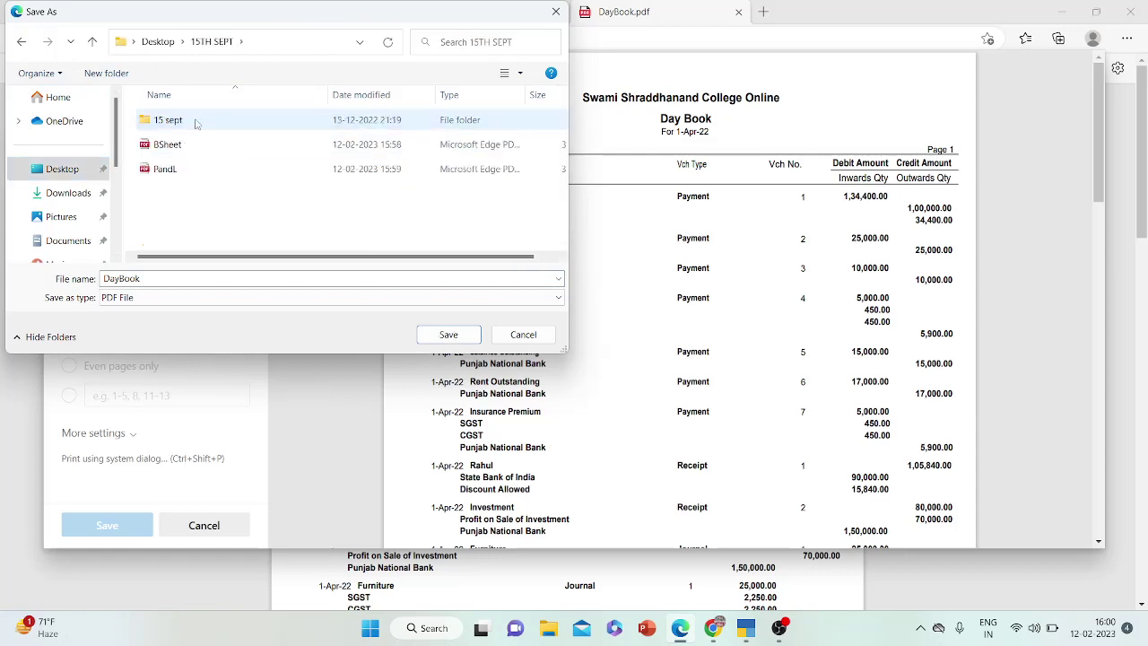
{"action": "left_click", "coordinate": [449, 334]}
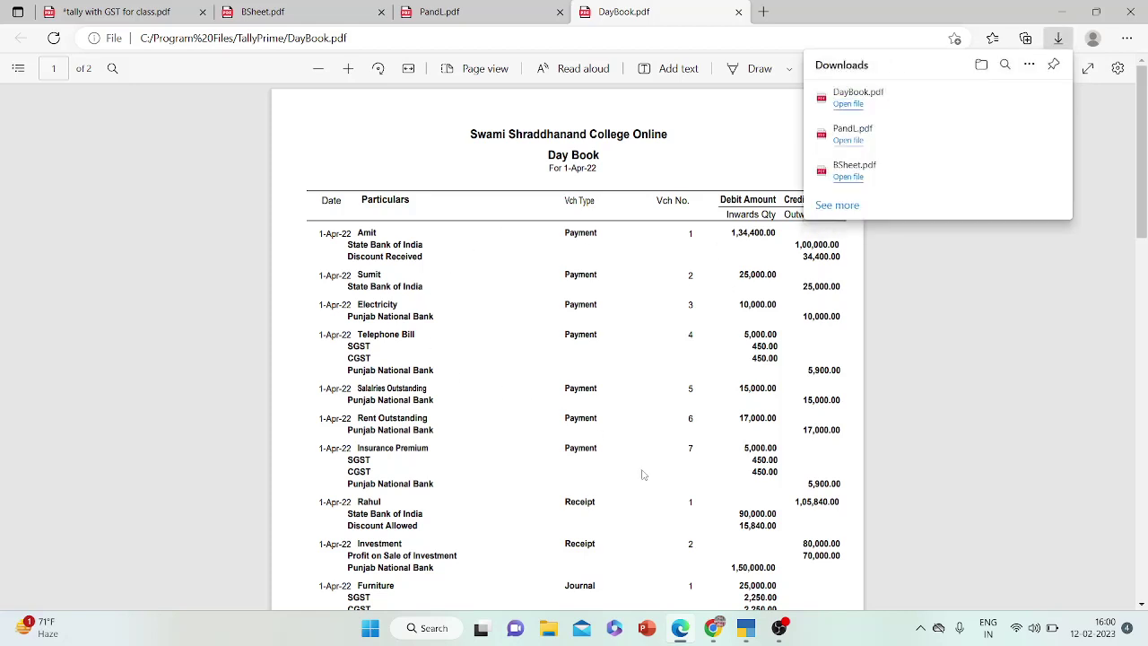
- Switch back to TallyPrime, close the Day Book, and bring up the additional display reports
{"action": "left_click", "coordinate": [745, 628]}
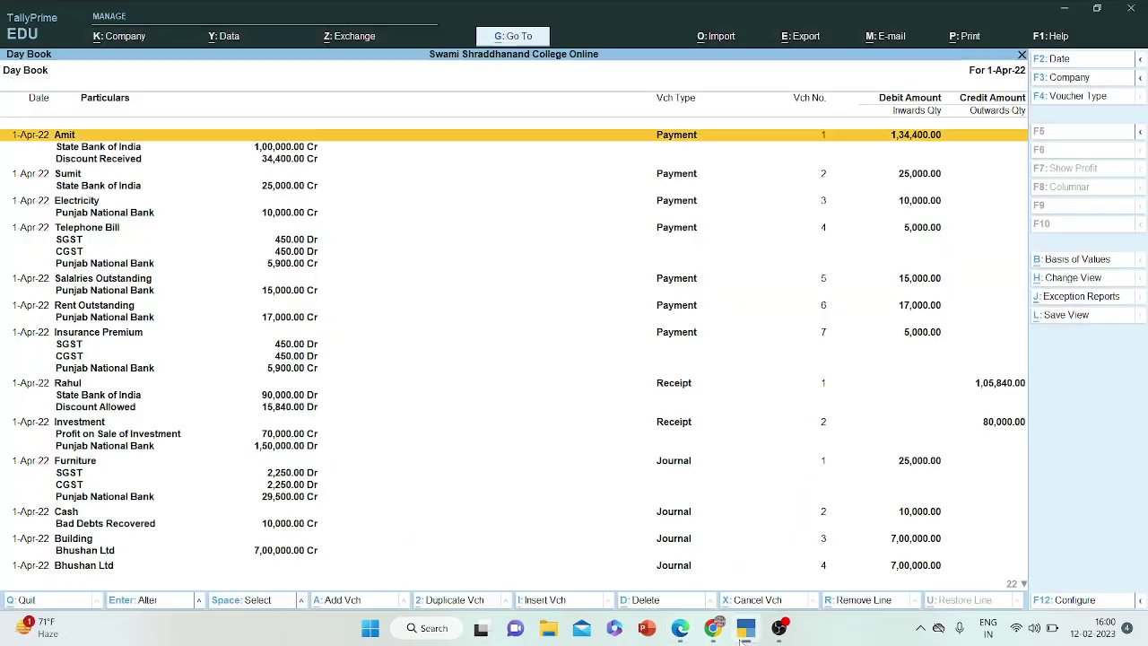
{"action": "key", "text": "Escape"}
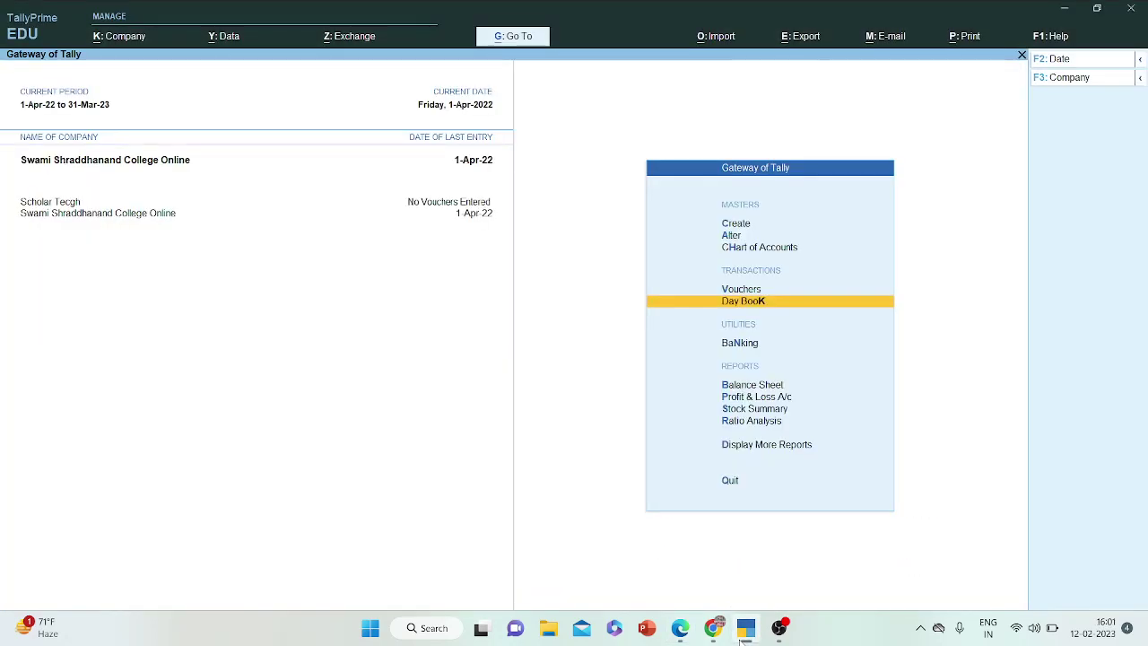
{"action": "key", "text": "Down"}
{"action": "key", "text": "Down"}
{"action": "key", "text": "Down"}
{"action": "key", "text": "Down"}
{"action": "key", "text": "Down"}
{"action": "key", "text": "Down"}
{"action": "key", "text": "Return"}
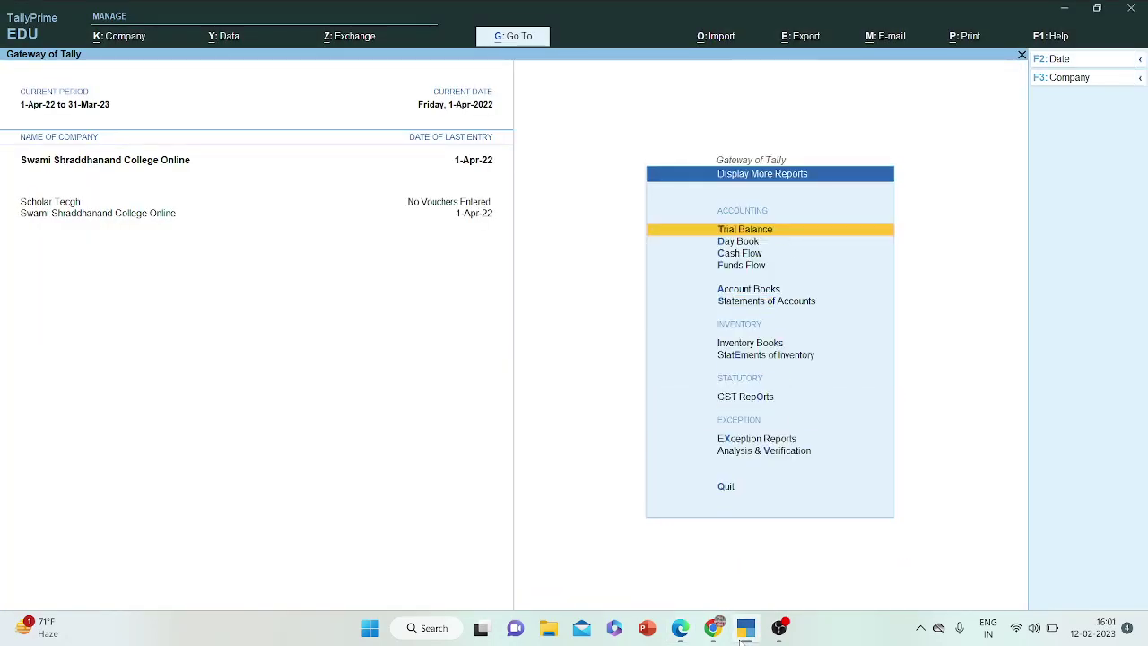
- Open the list of GST reports
{"action": "key", "text": "Down"}
{"action": "key", "text": "Down"}
{"action": "key", "text": "Down"}
{"action": "key", "text": "Down"}
{"action": "key", "text": "Down"}
{"action": "key", "text": "Down"}
{"action": "key", "text": "Down"}
{"action": "key", "text": "Down"}
{"action": "key", "text": "Down"}
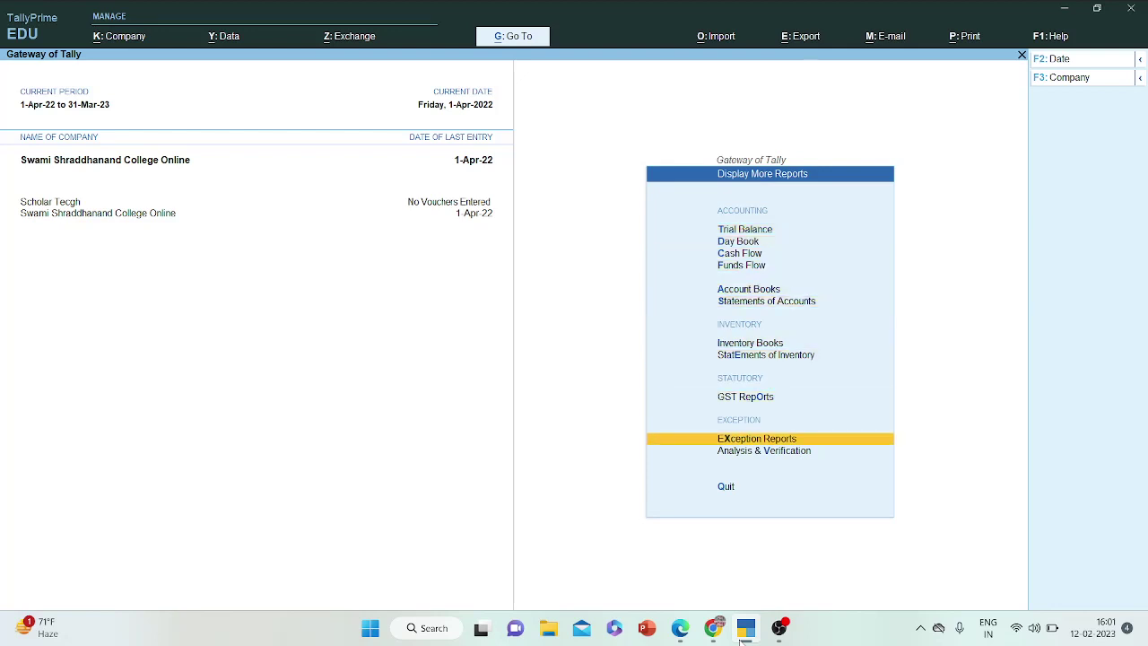
{"action": "key", "text": "Up"}
{"action": "key", "text": "Return"}
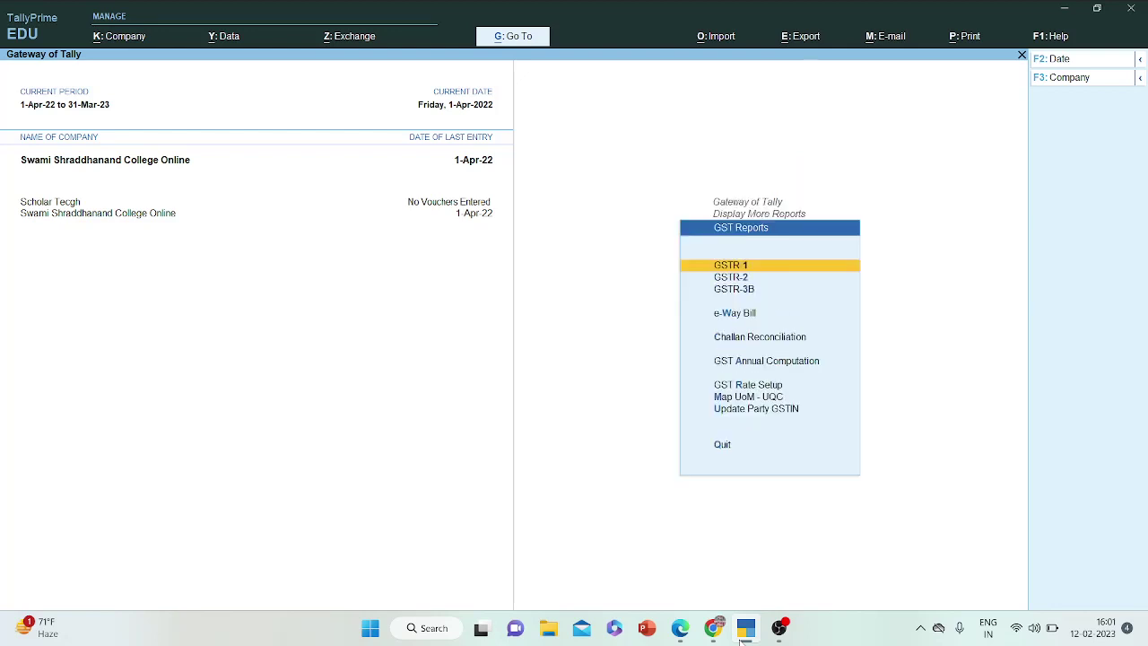
- Open the GST Annual Computation report
{"action": "key", "text": "Down"}
{"action": "key", "text": "Down"}
{"action": "key", "text": "Down"}
{"action": "key", "text": "Down"}
{"action": "key", "text": "Down"}
{"action": "key", "text": "Down"}
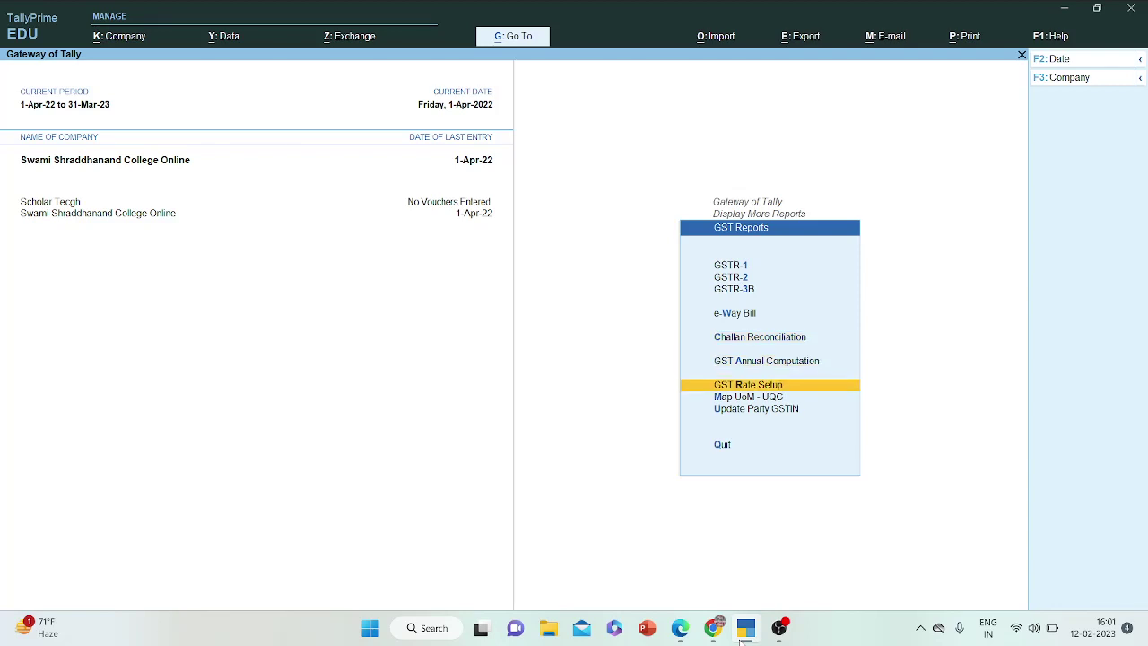
{"action": "key", "text": "Down"}
{"action": "key", "text": "Up"}
{"action": "key", "text": "Up"}
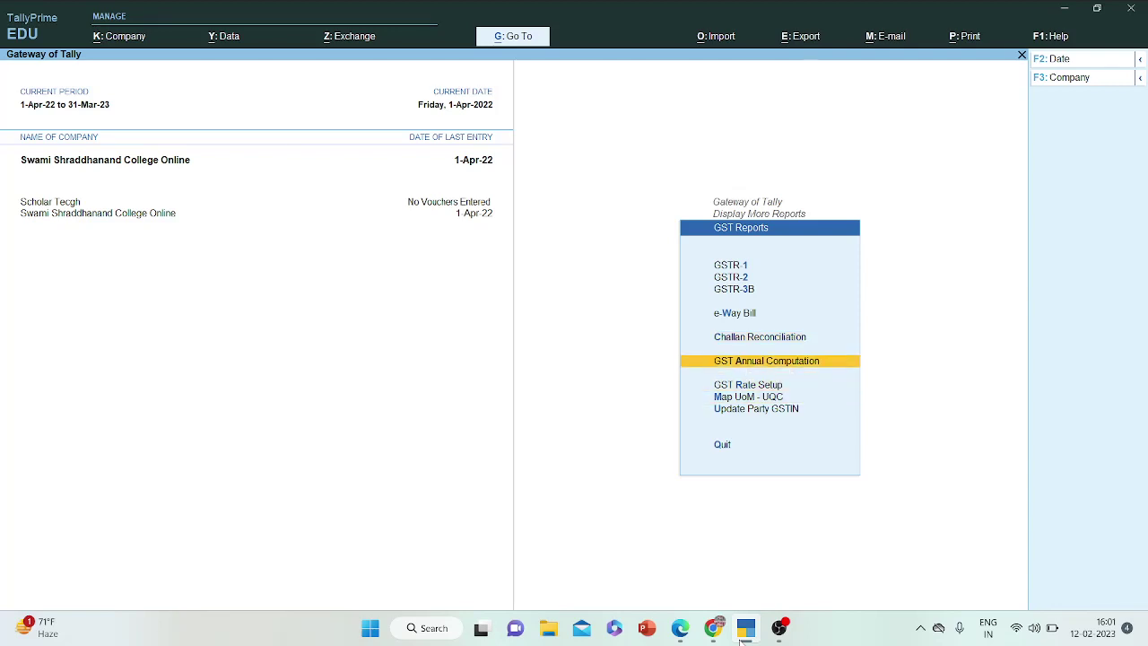
{"action": "key", "text": "Return"}
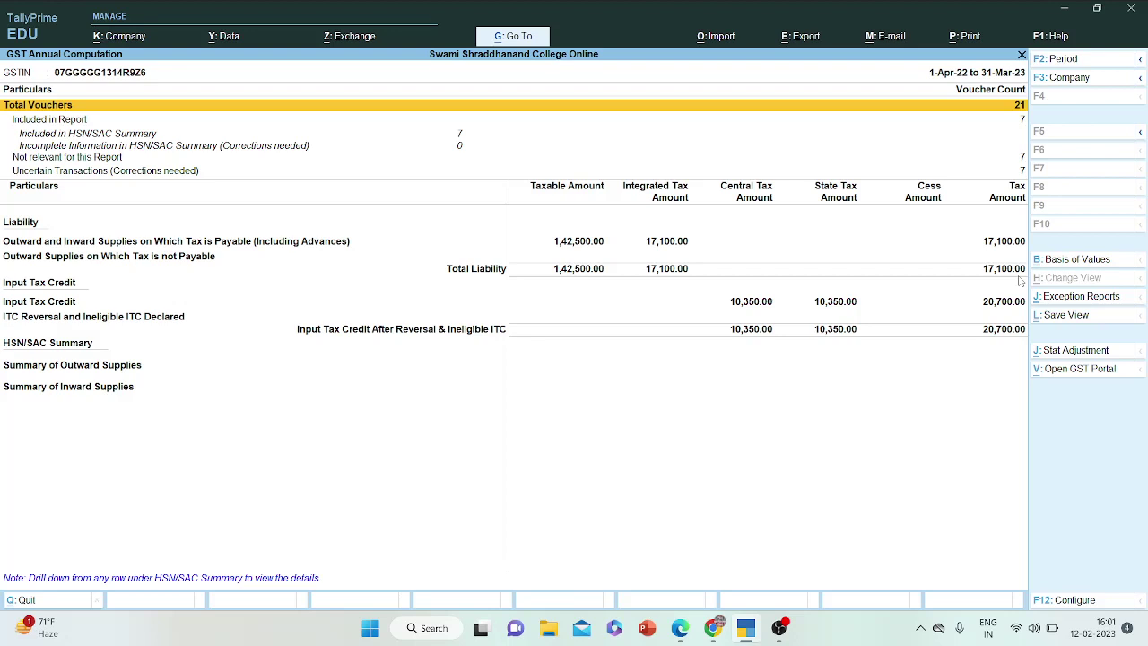
- Open the PDF export settings for the GST Annual Computation and set the format of report to Detailed
{"action": "left_click", "coordinate": [807, 39]}
{"action": "key", "text": "Return"}
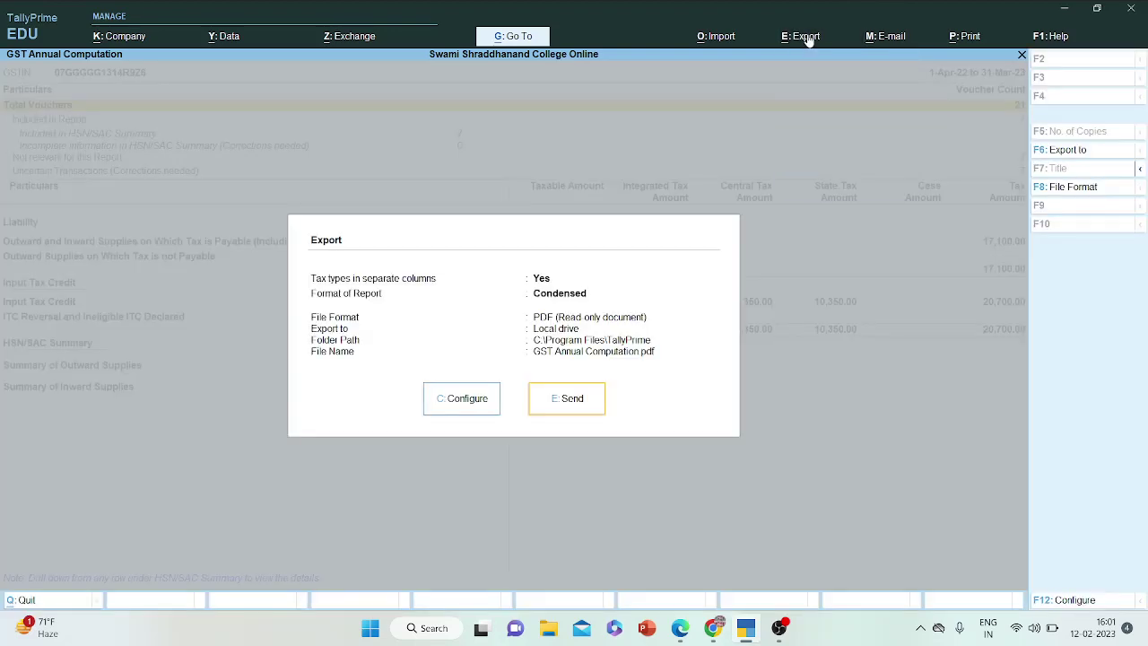
{"action": "left_click", "coordinate": [474, 395]}
{"action": "key", "text": "Down"}
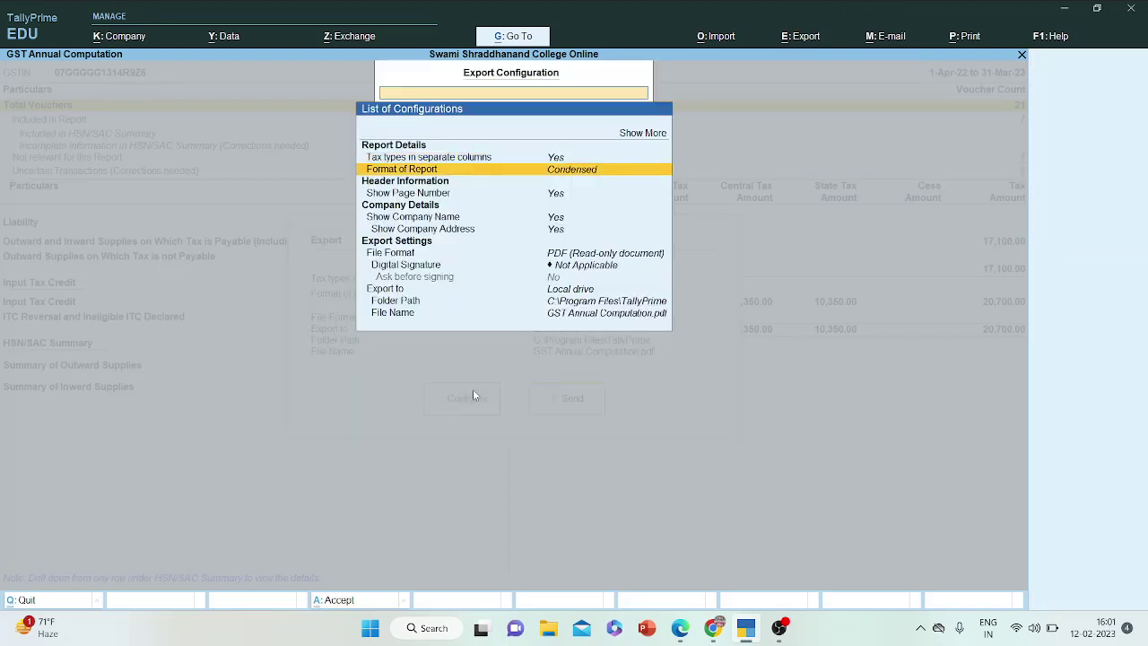
{"action": "key", "text": "Return"}
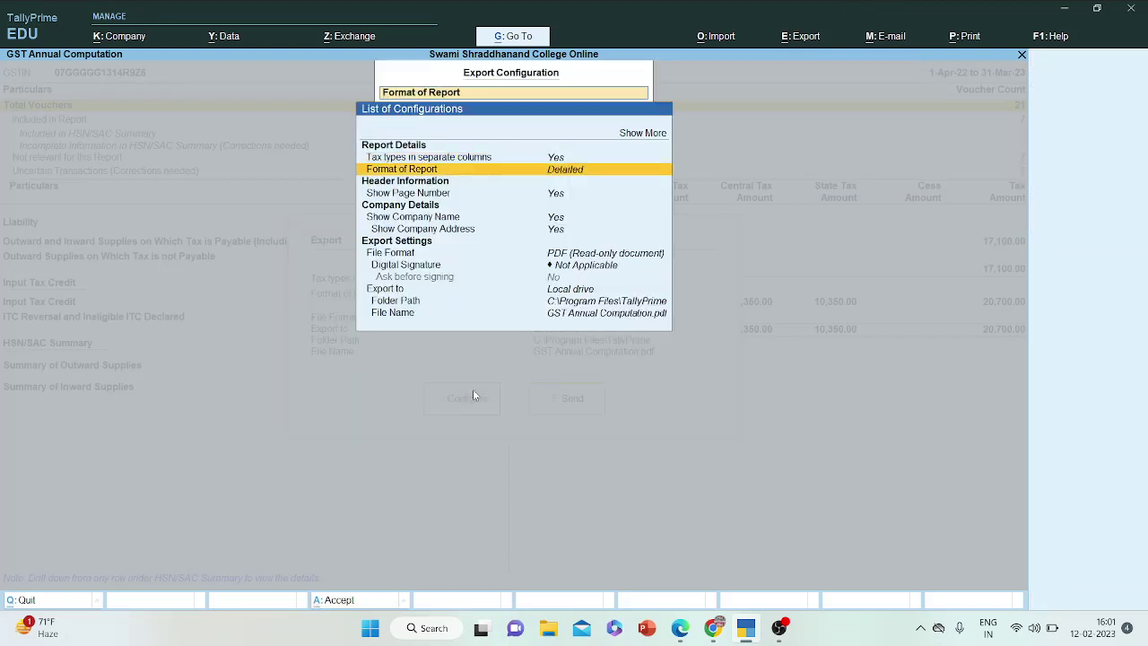
{"action": "key", "text": "Return"}
{"action": "key", "text": "Return"}
{"action": "key", "text": "Down"}
{"action": "key", "text": "Down"}
{"action": "key", "text": "Down"}
{"action": "key", "text": "Down"}
{"action": "key", "text": "Down"}
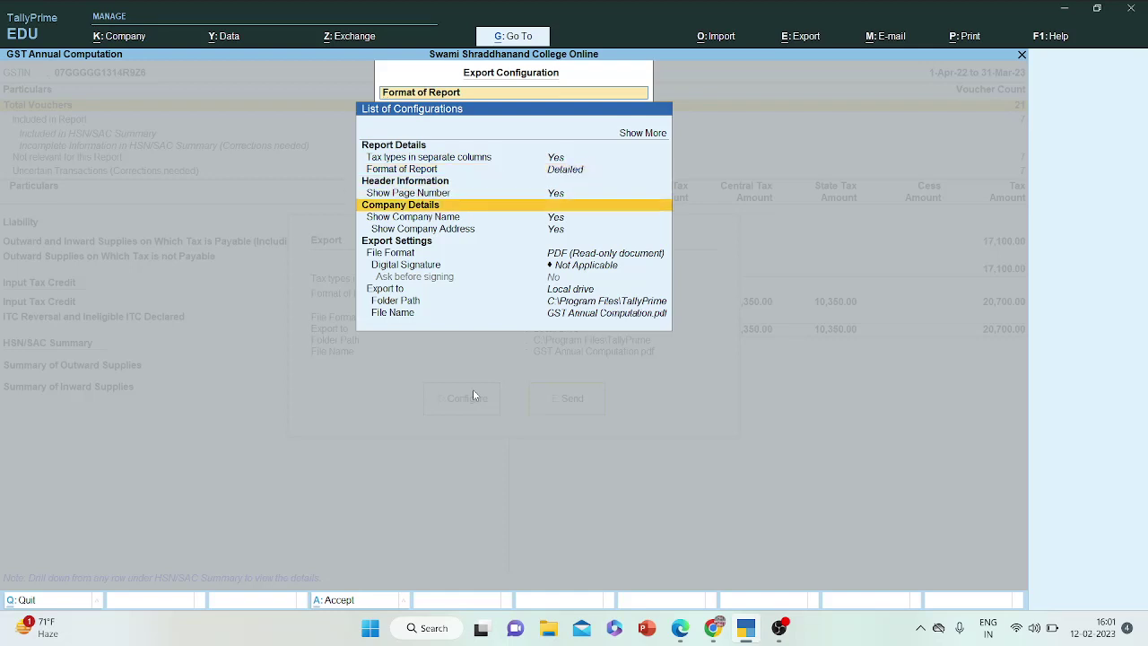
{"action": "key", "text": "Down"}
{"action": "key", "text": "Down"}
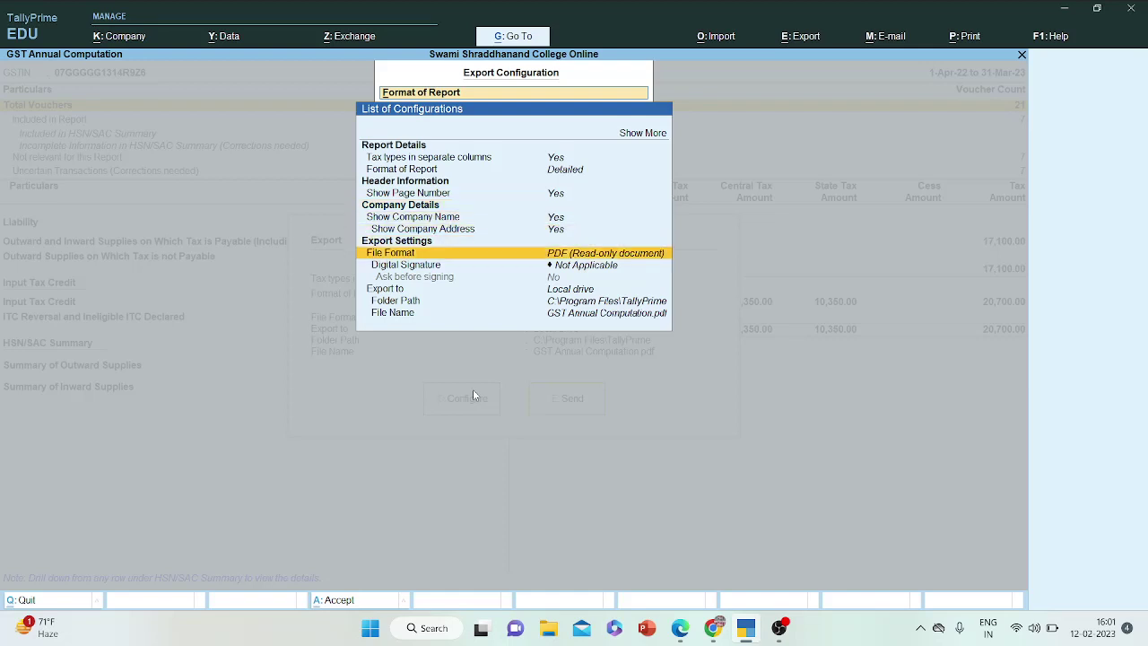
{"action": "key", "text": "Down"}
{"action": "key", "text": "Escape"}
{"action": "key", "text": "Escape"}
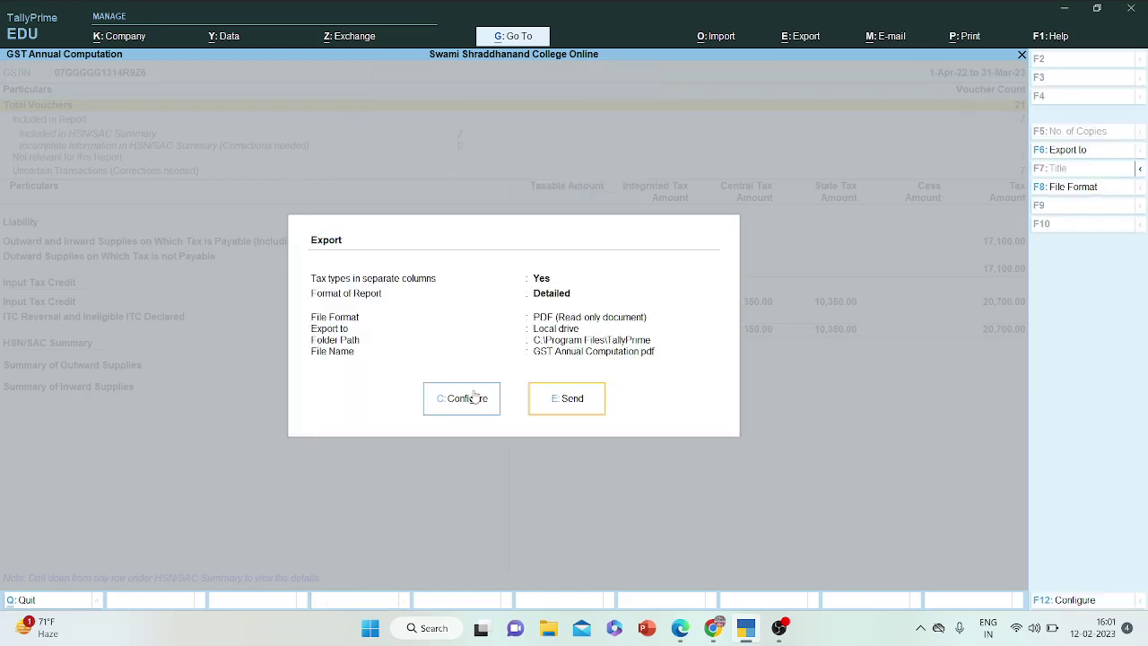
- Export the report and save its PDF as GST Annual Computation in the 15TH SEPT folder on the Desktop
{"action": "left_click", "coordinate": [558, 406]}
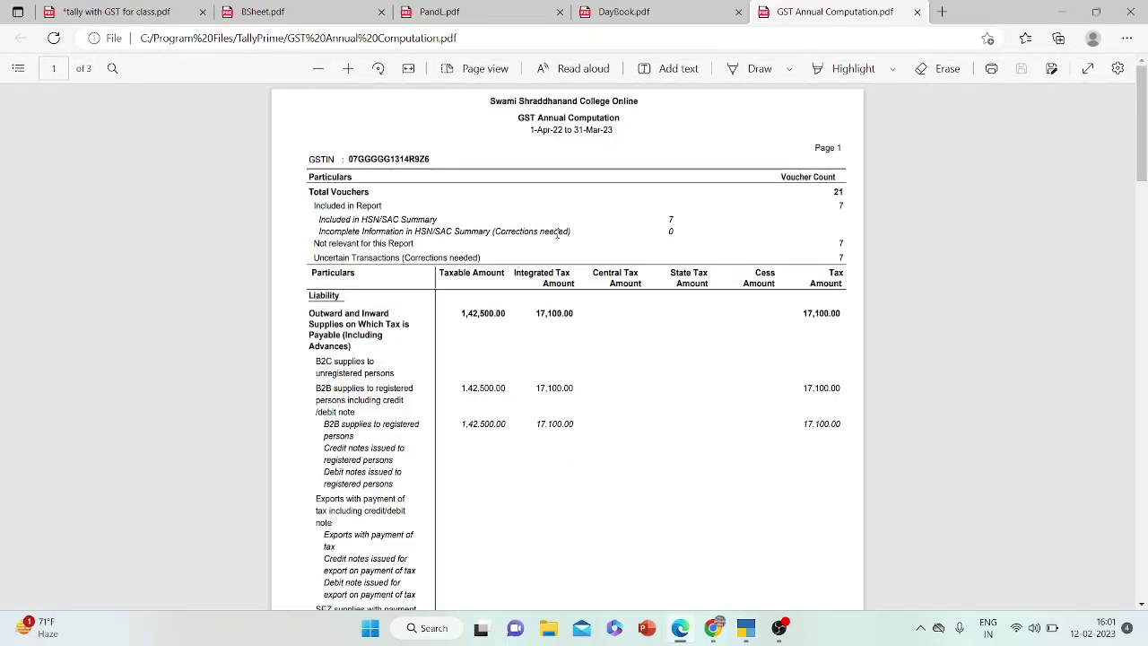
{"action": "key", "text": "ctrl+p"}
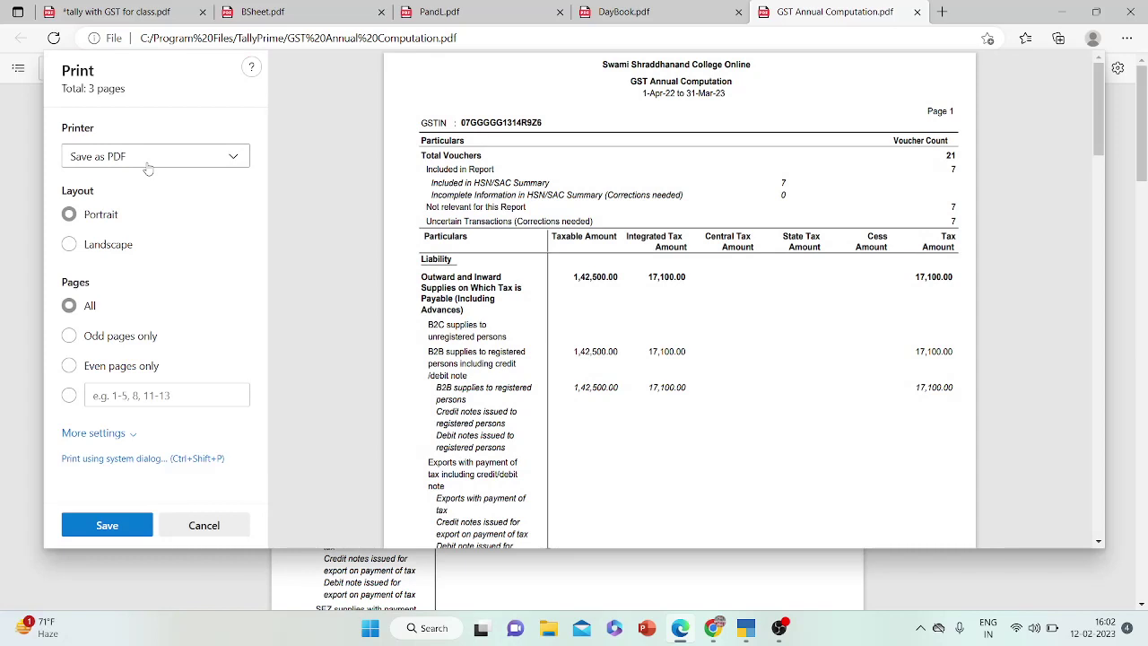
{"action": "left_click", "coordinate": [122, 528]}
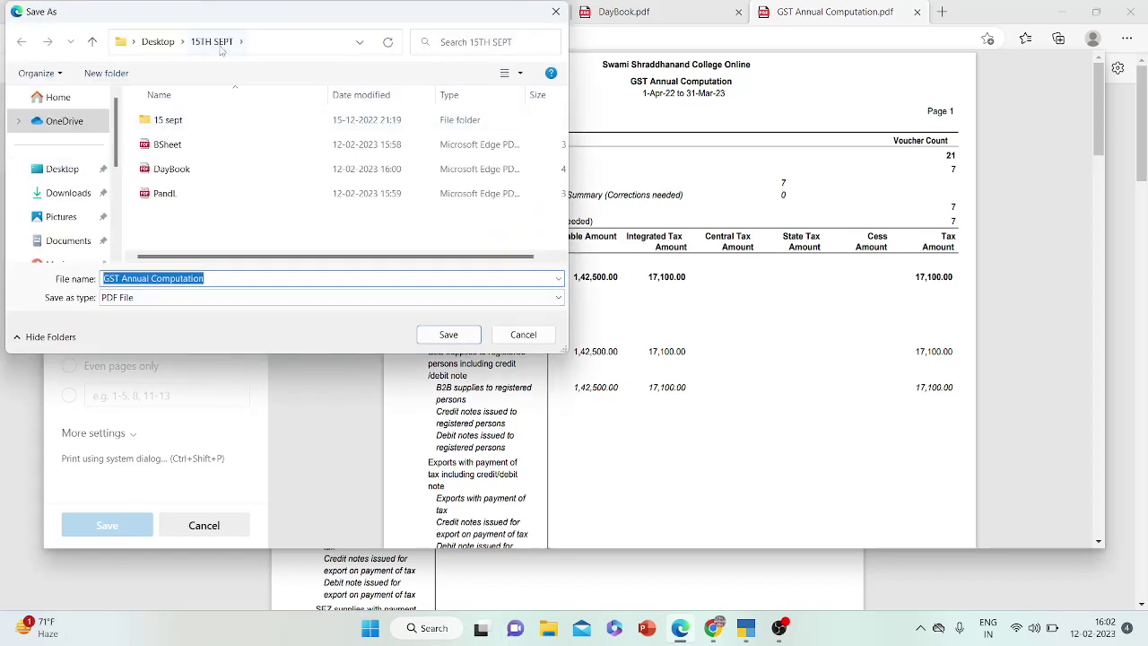
{"action": "left_click", "coordinate": [451, 335]}
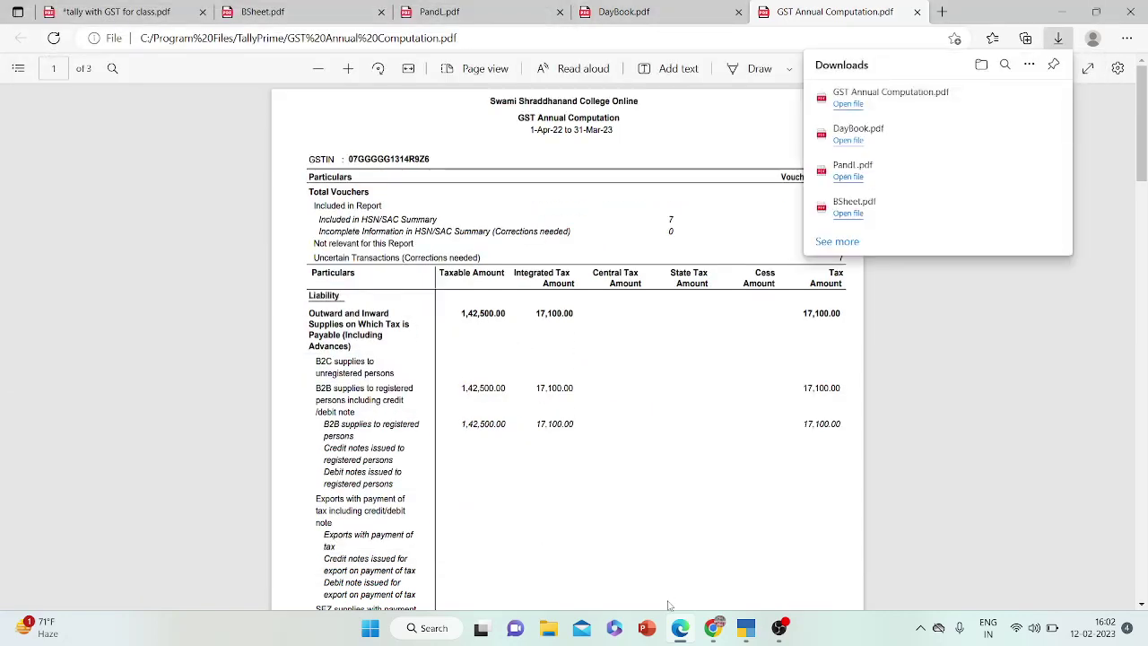
- Switch back to TallyPrime and close the GST reports to return to the Gateway of Tally
{"action": "left_click", "coordinate": [746, 628]}
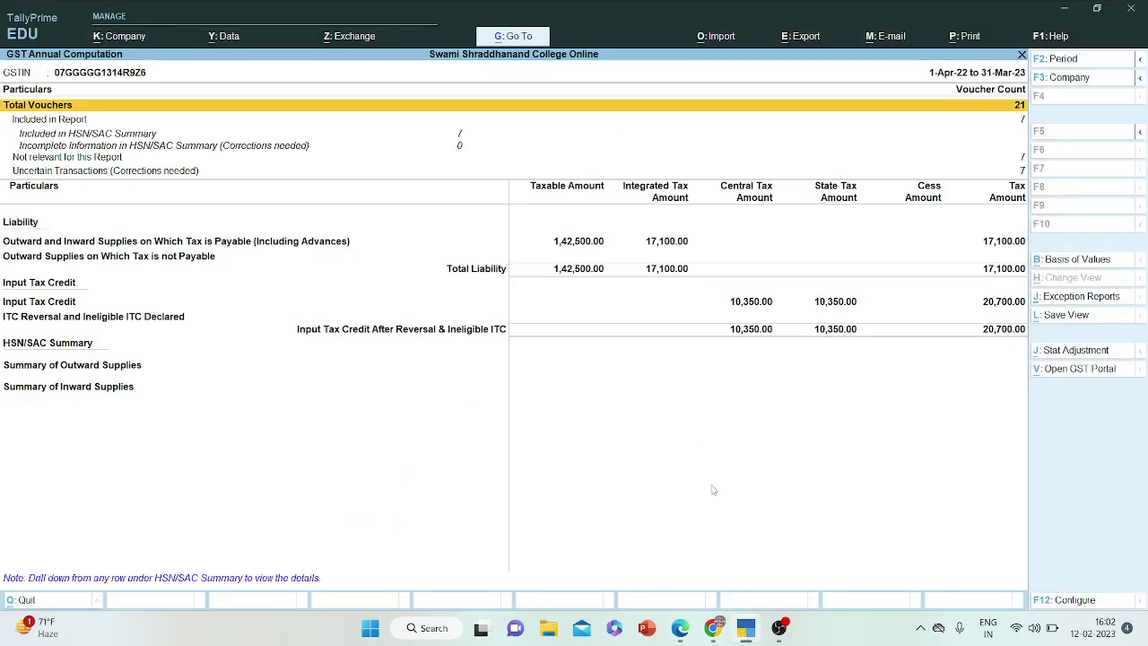
{"action": "key", "text": "Escape"}
{"action": "key", "text": "Escape"}
{"action": "key", "text": "Escape"}
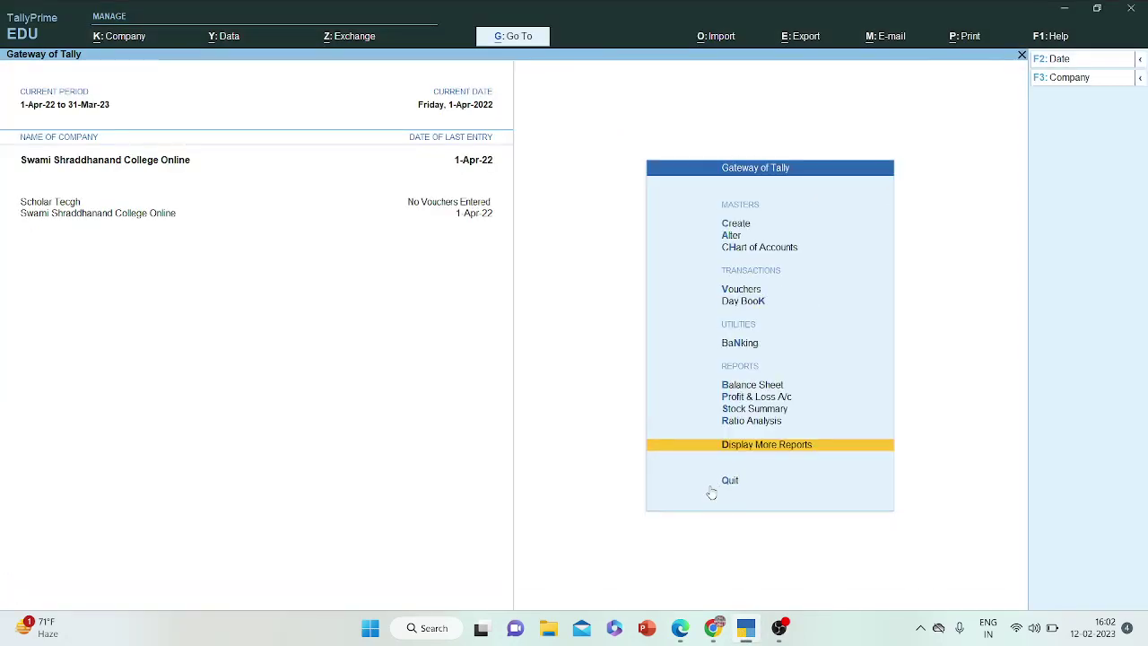
- View the company's Trial Balance from the additional display reports, then close it
{"action": "key", "text": "Return"}
{"action": "key", "text": "Return"}
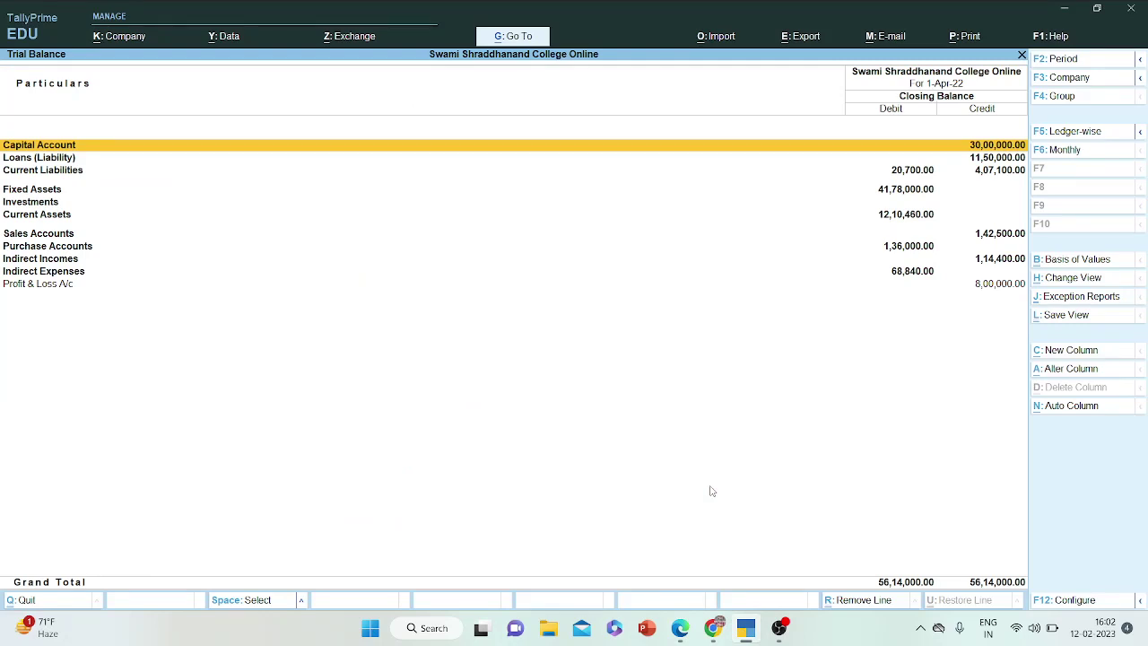
{"action": "key", "text": "Escape"}
- View the monthly Cash Flow report, close it, and return to the Gateway of Tally without quitting
{"action": "key", "text": "Down"}
{"action": "key", "text": "Down"}
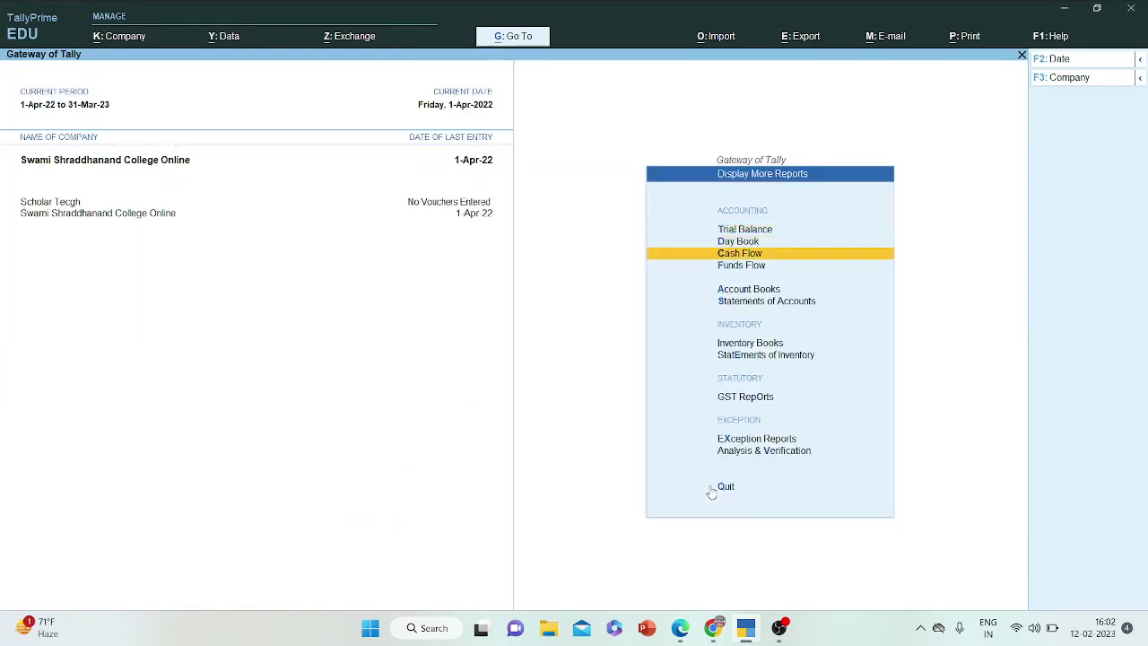
{"action": "key", "text": "Up"}
{"action": "key", "text": "Down"}
{"action": "key", "text": "Return"}
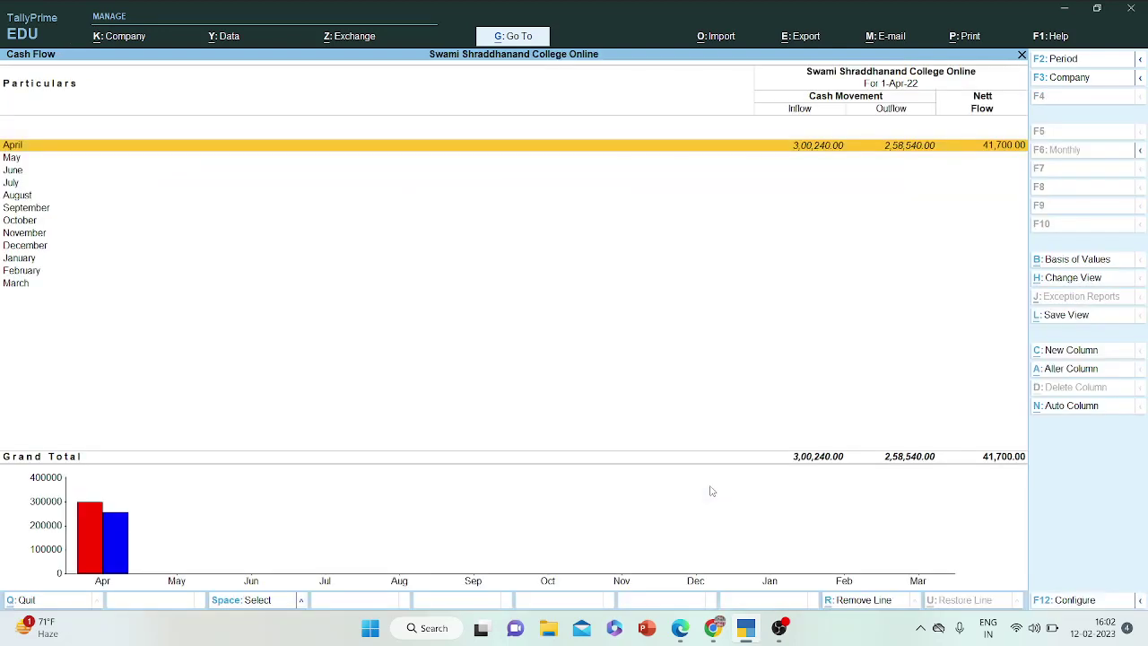
{"action": "key", "text": "Escape"}
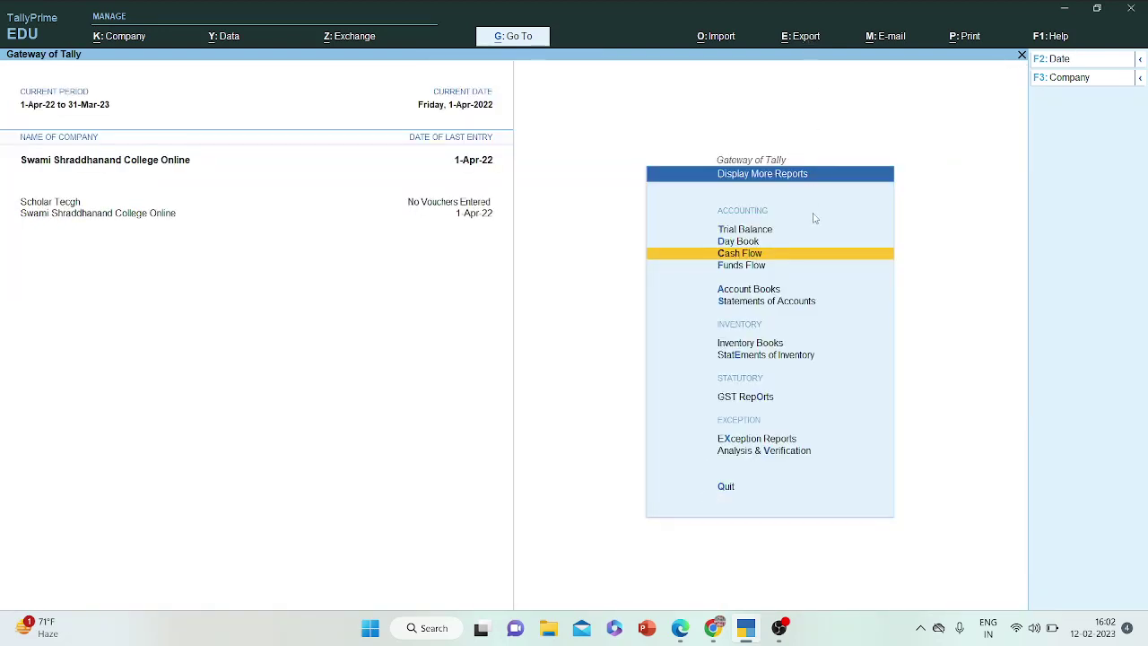
{"action": "key", "text": "Escape"}
{"action": "key", "text": "Escape"}
{"action": "key", "text": "n"}
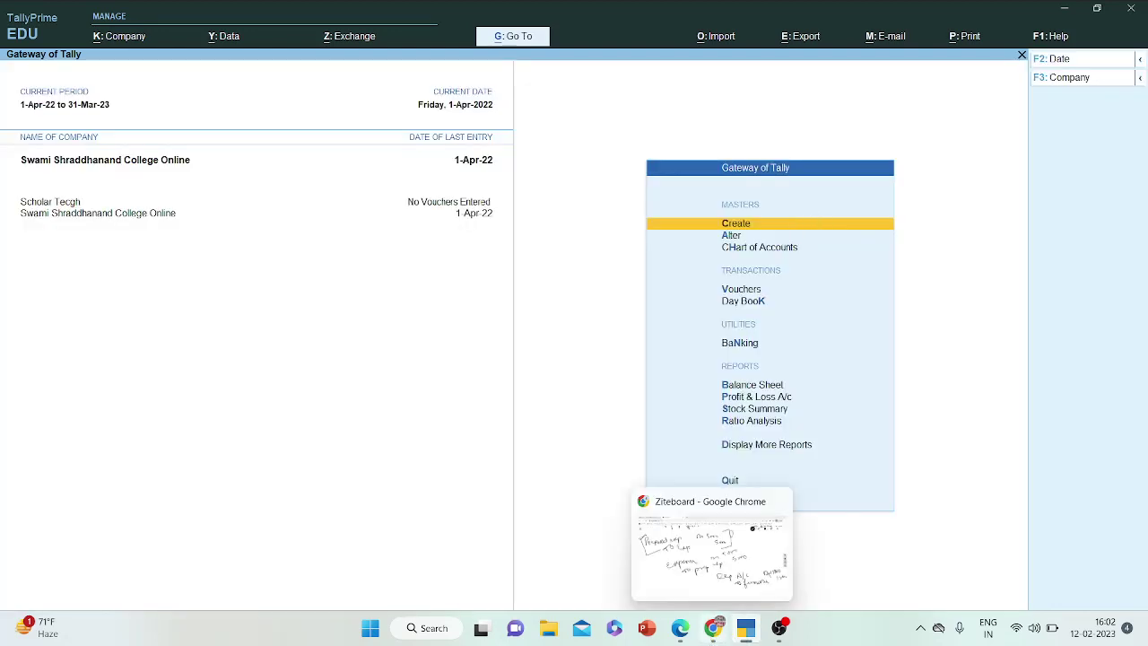
{"action": "mouse_move", "coordinate": [689, 637]}
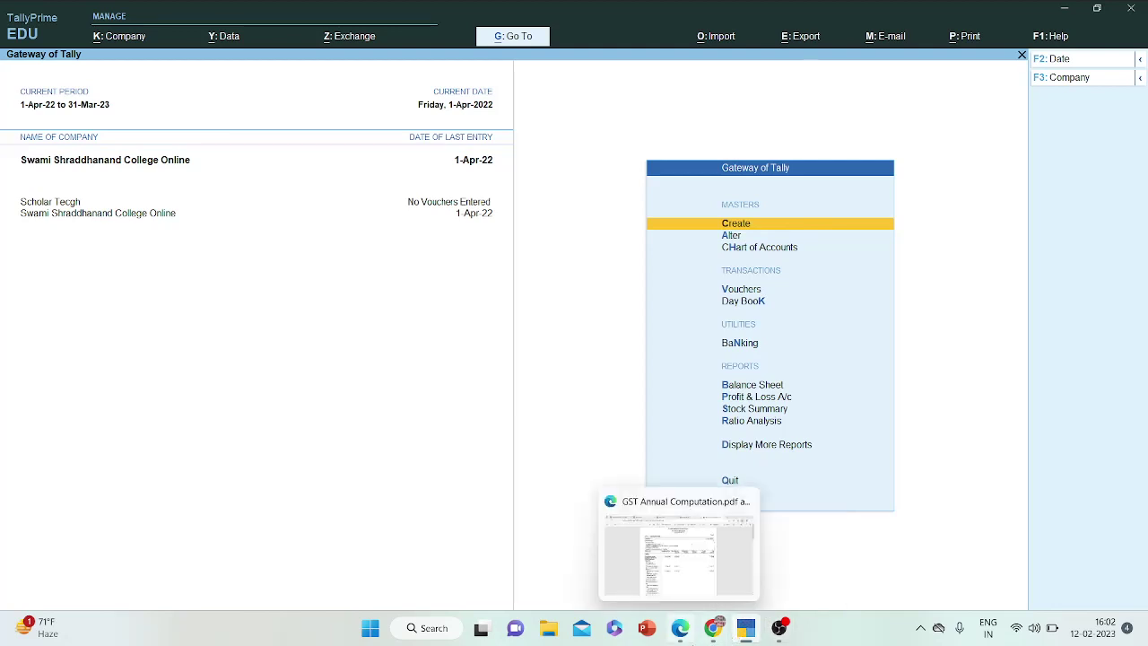
{"action": "left_click", "coordinate": [780, 631]}
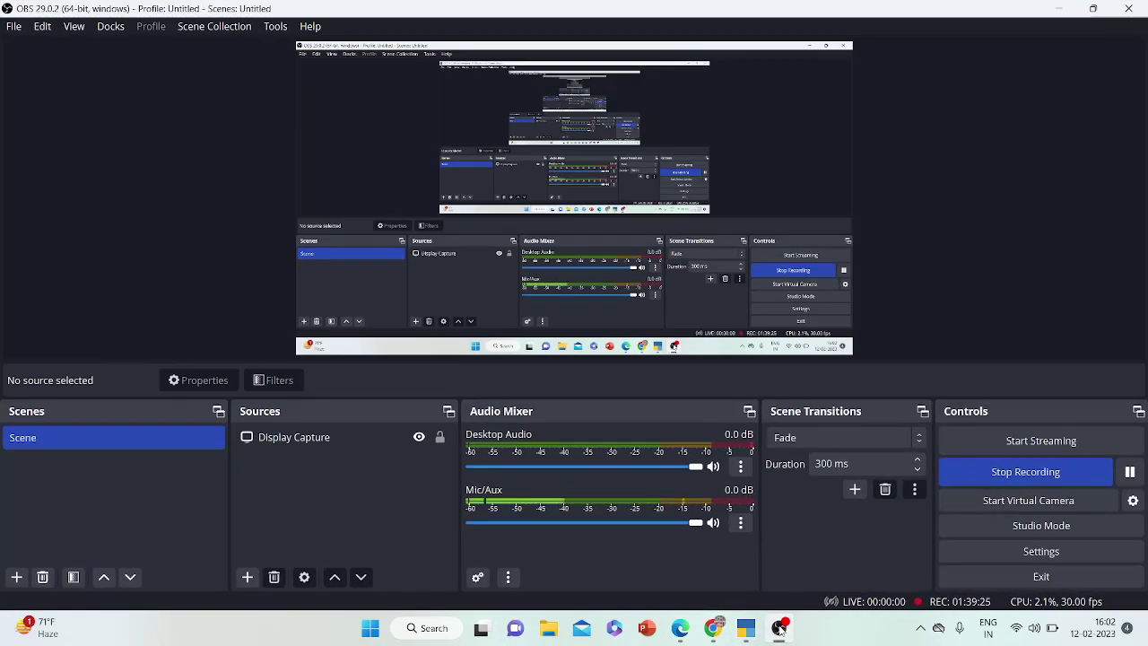